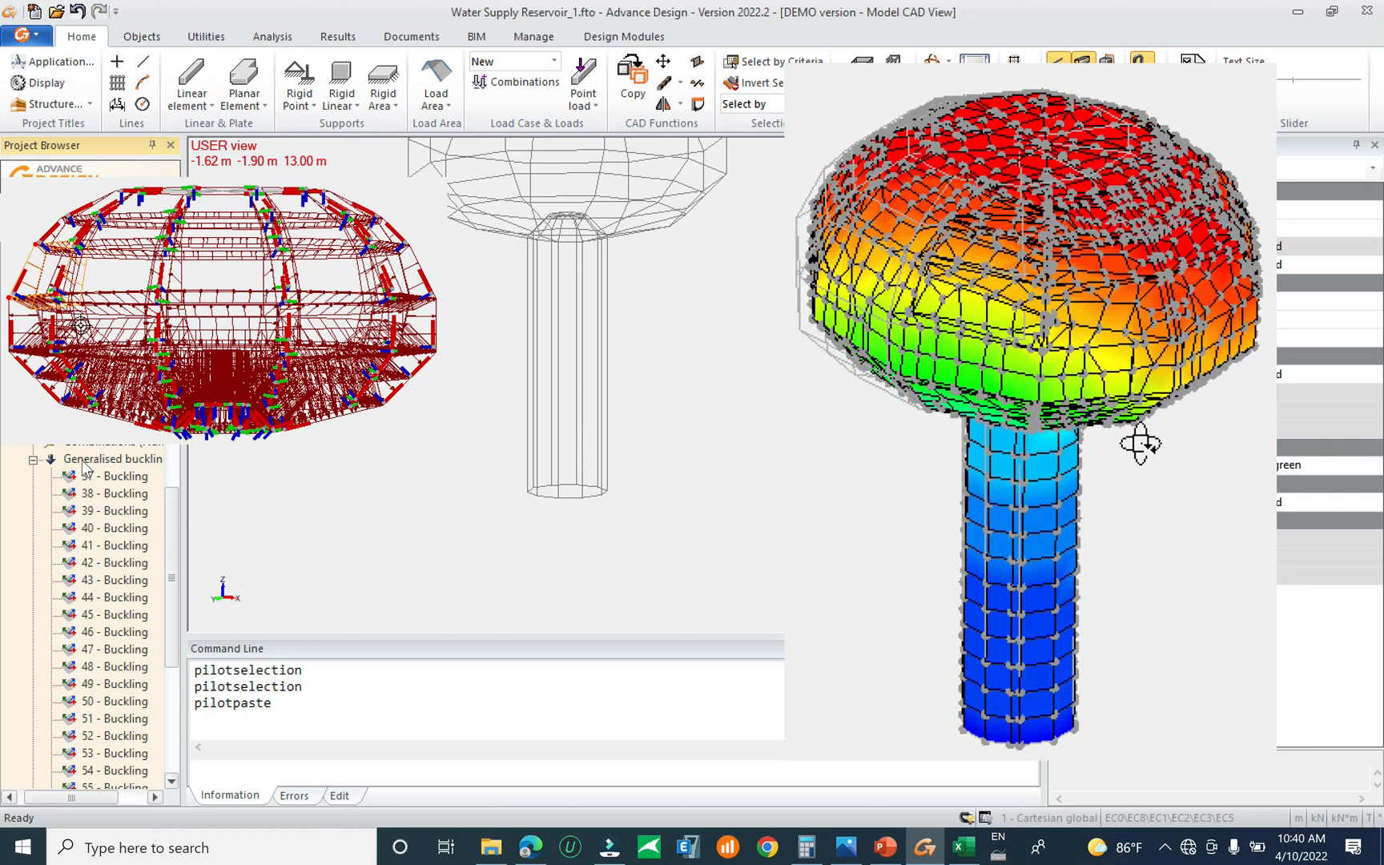
Delete the Generalised buckling and Modal Analysis families from the analysis settings
click(84, 463)
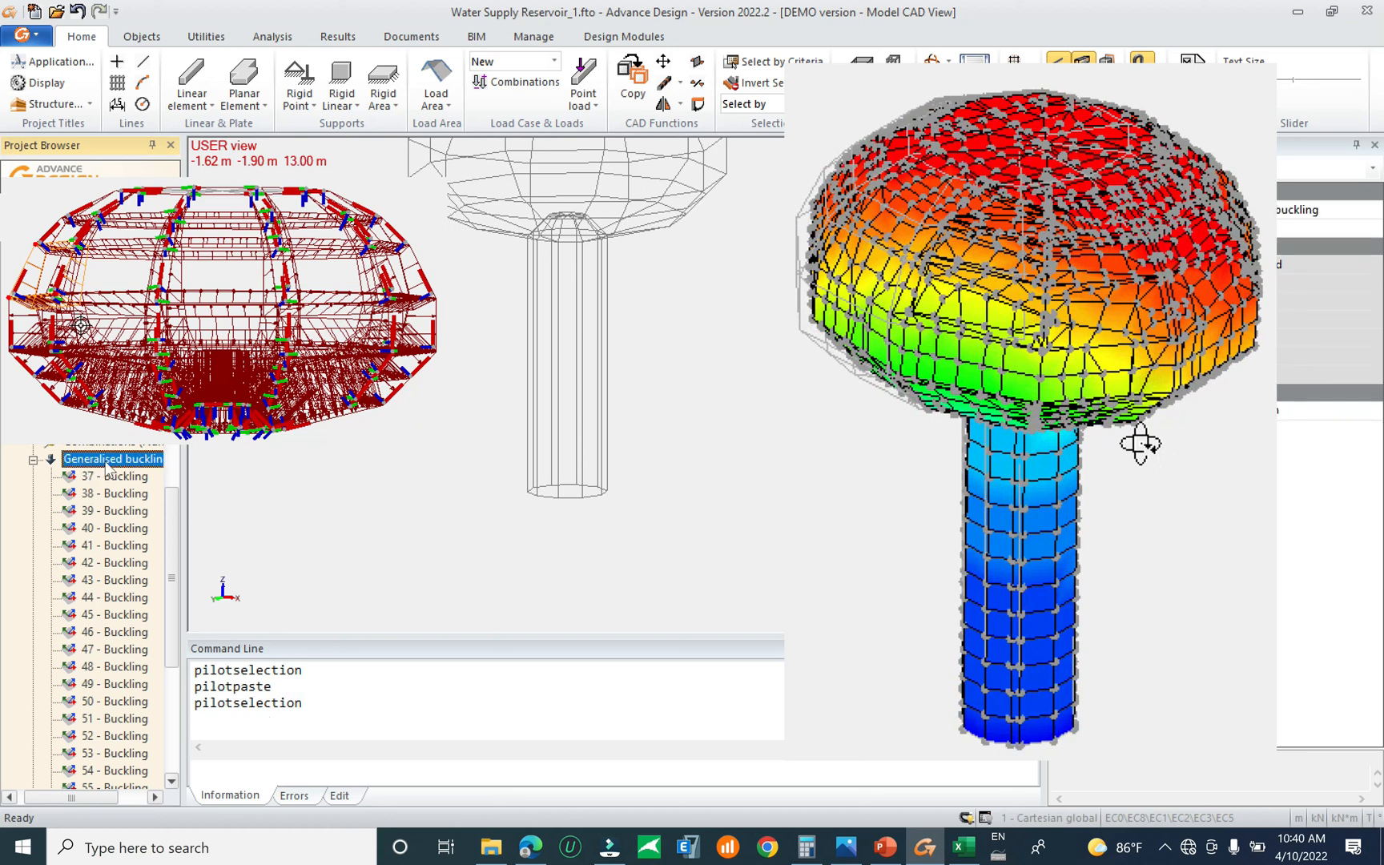
right_click(110, 466)
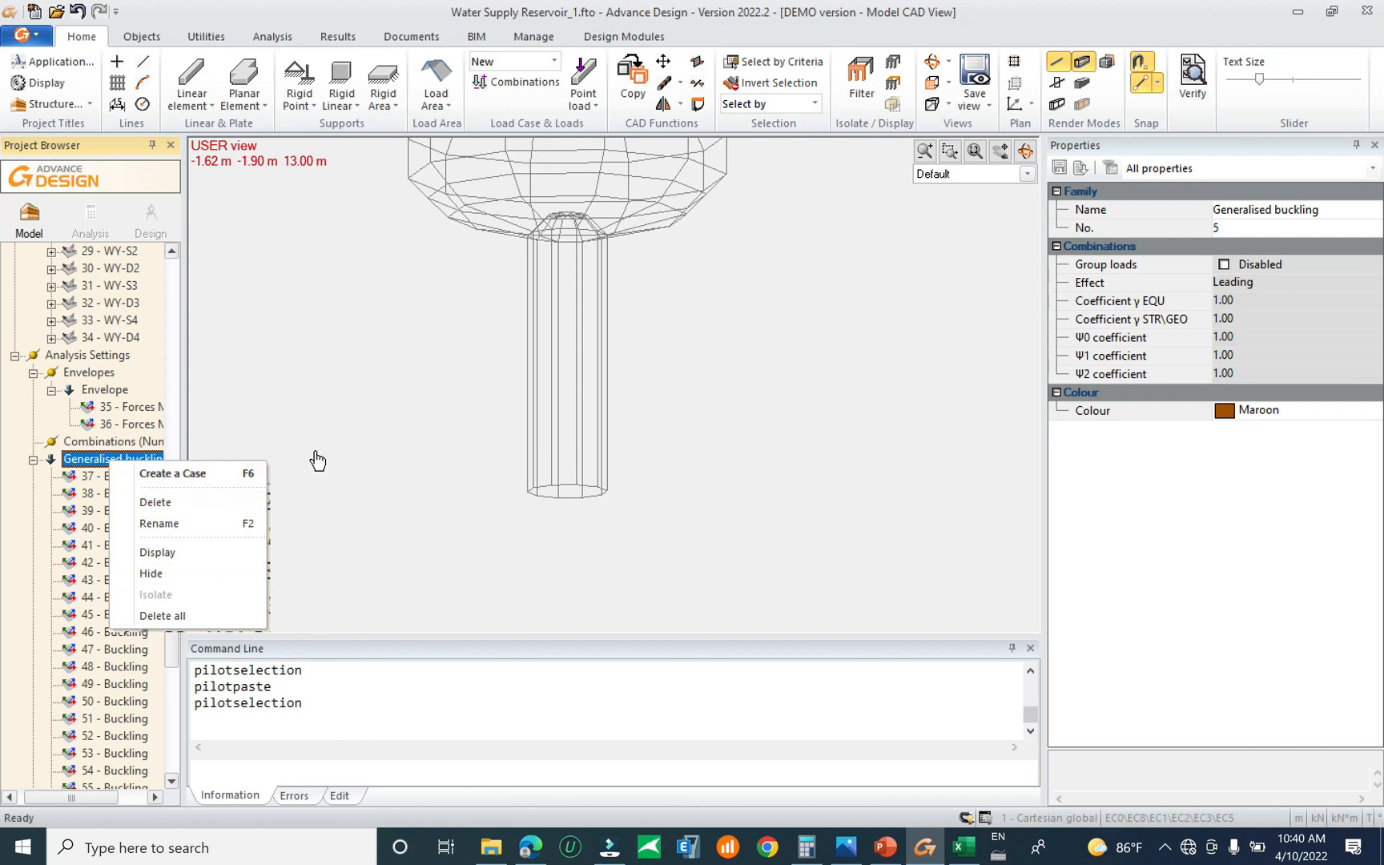
click(168, 502)
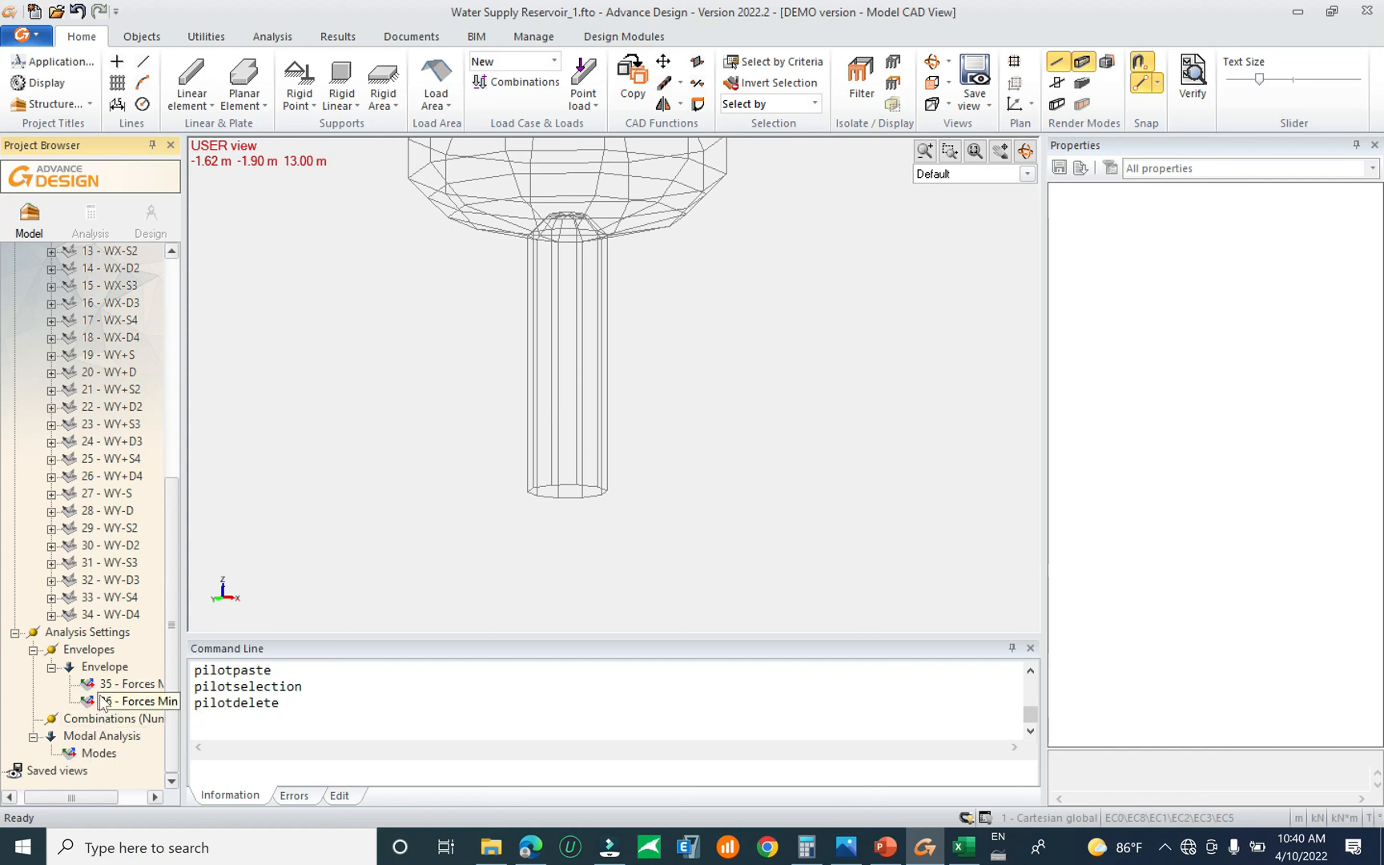
click(92, 738)
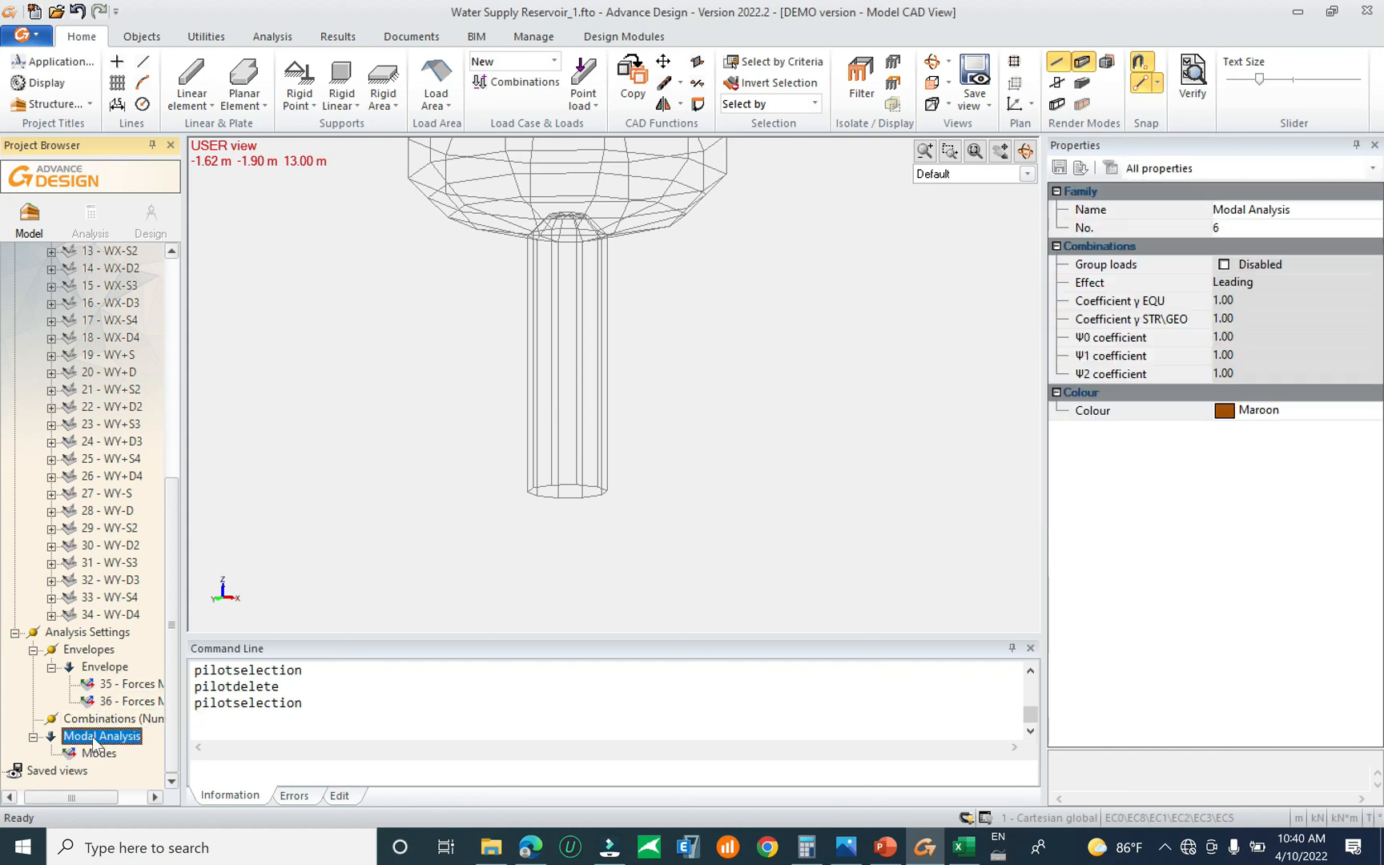
right_click(93, 738)
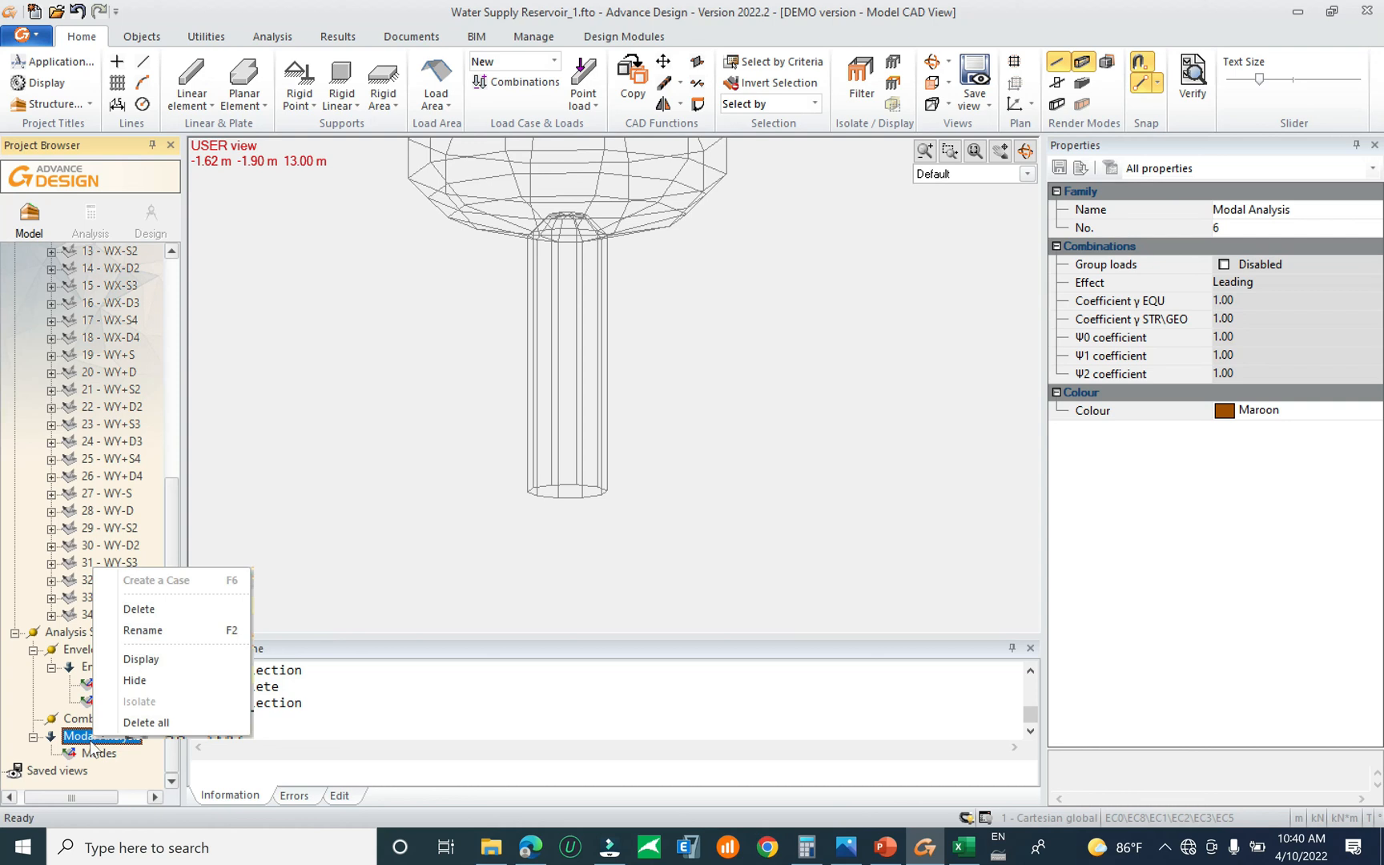
click(182, 608)
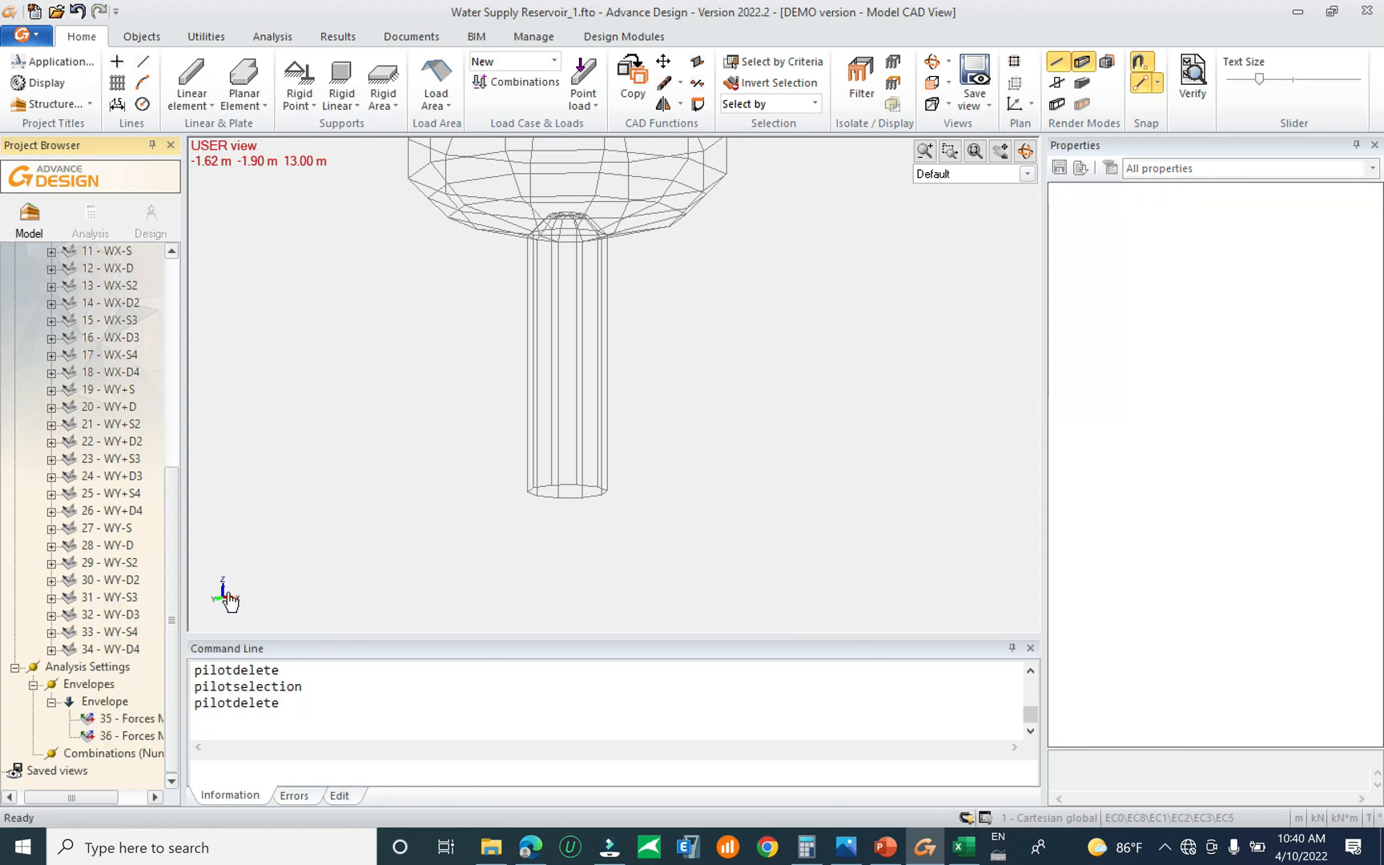
Show only the "4 - Verical wall" system and hide the "5 - Upper shell" system
click(120, 754)
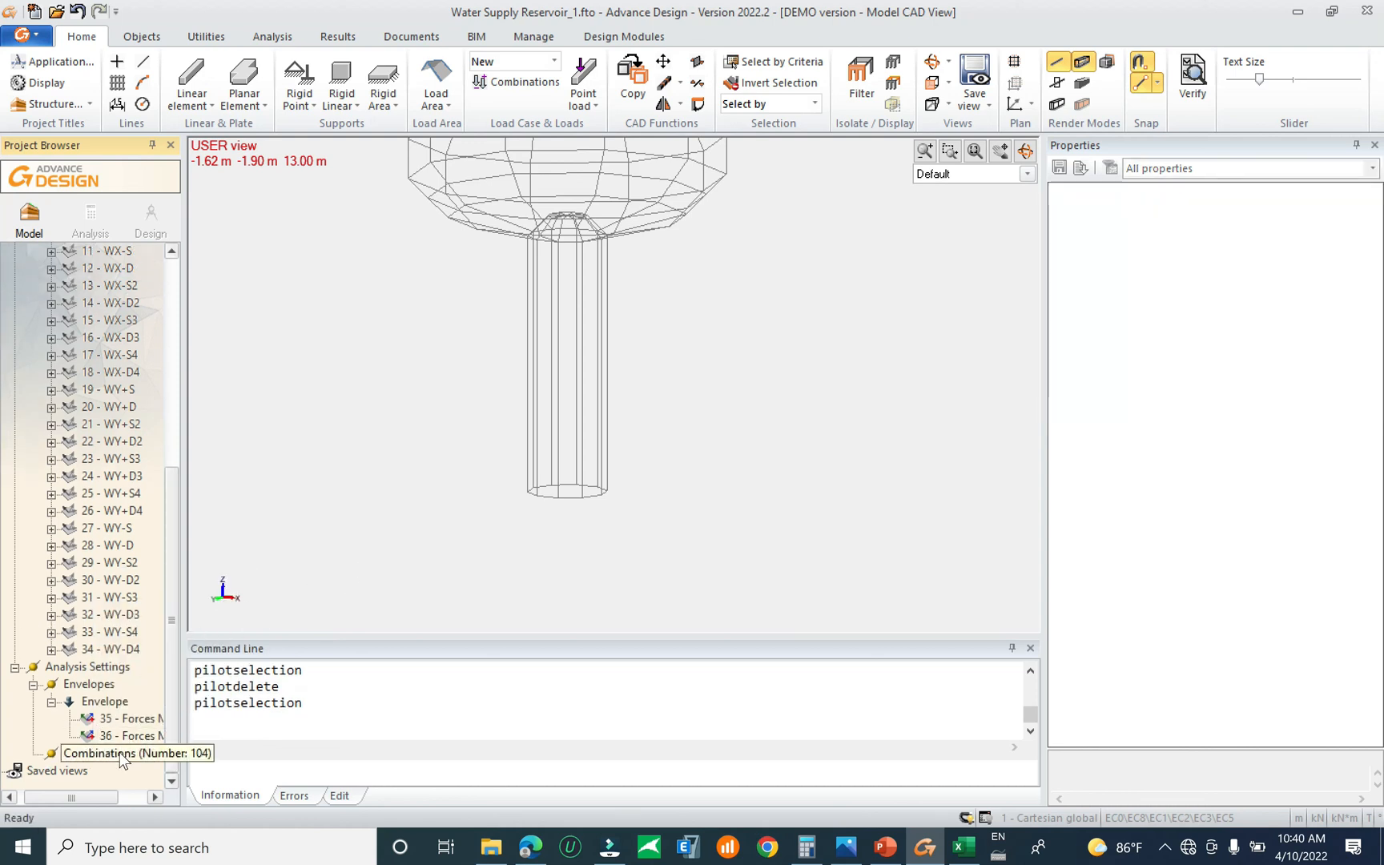
drag(172, 591, 186, 286)
double_click(101, 321)
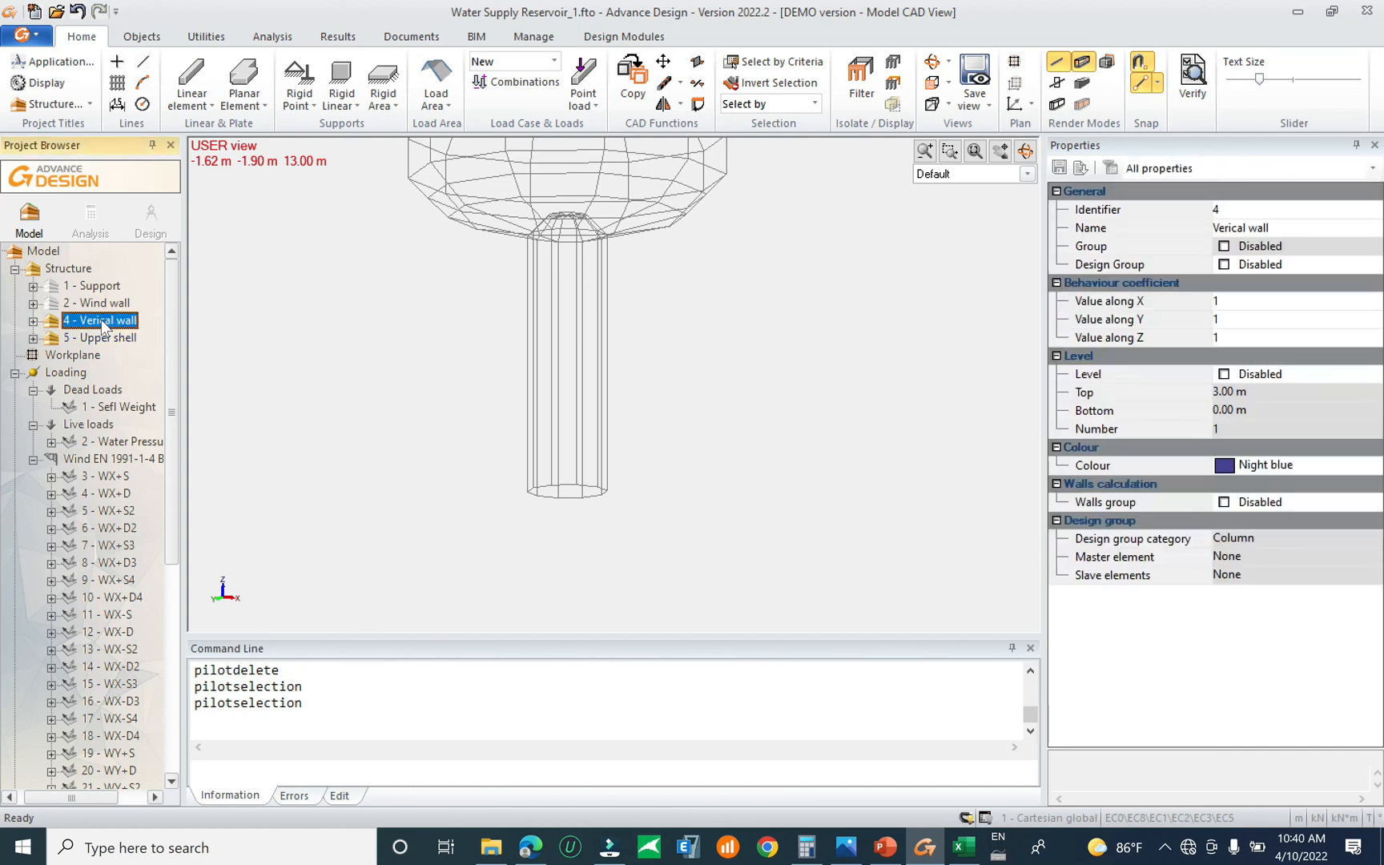
click(93, 337)
double_click(94, 339)
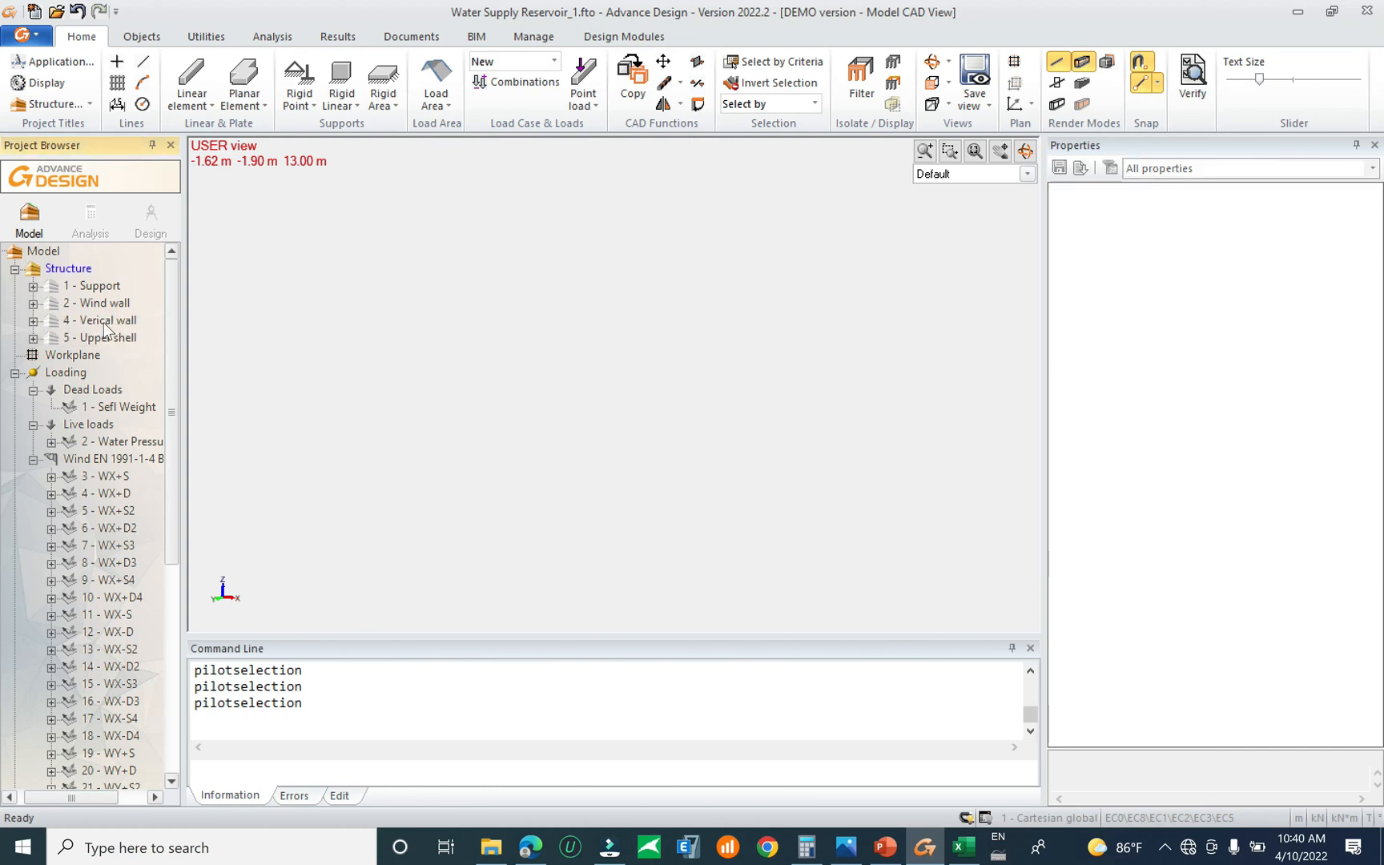
double_click(101, 322)
Set the thickness of all plates in the vertical wall to 40 cm at the 1st vertex
drag(508, 486, 463, 532)
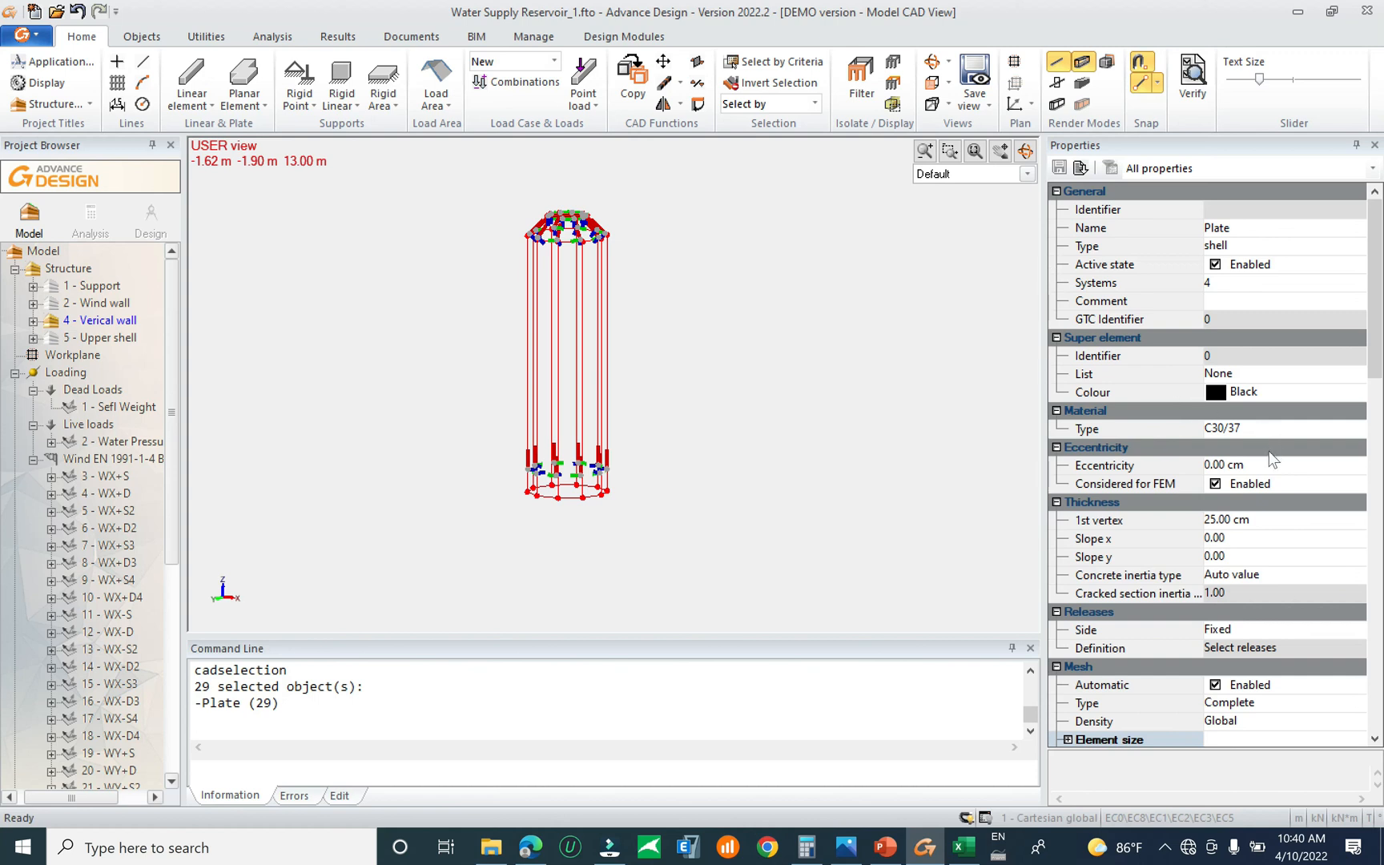
mouse_move(1377, 330)
mouse_down()
mouse_move(1379, 413)
mouse_move(1379, 351)
mouse_up()
click(1277, 432)
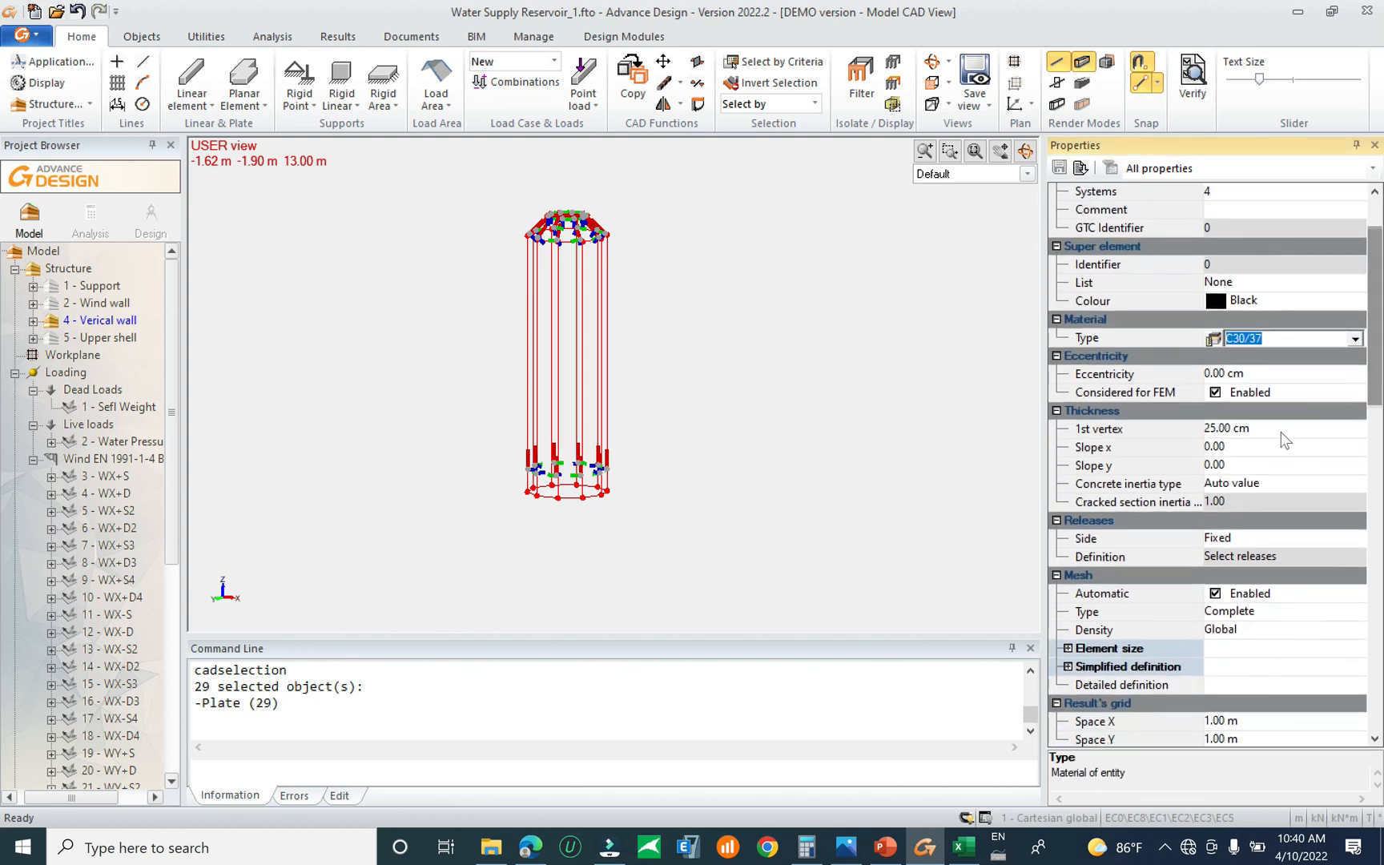
click(1281, 429)
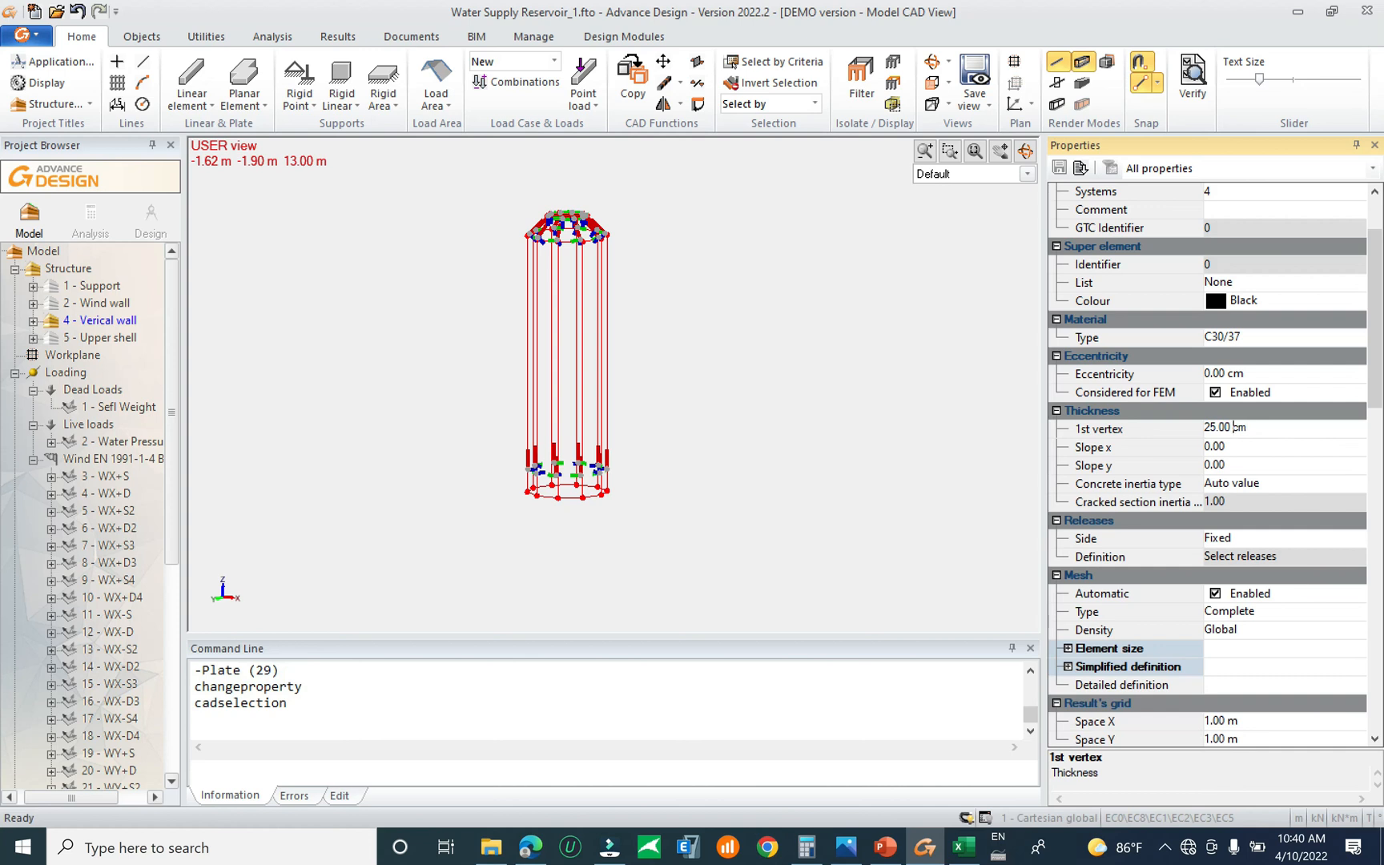
drag(1233, 428, 1184, 428)
text(40)
key(Return)
Set the vertical wall plates' concrete cover values Ehx, Ebx, Ehy and Eby to 5 cm each
drag(1380, 366, 1381, 386)
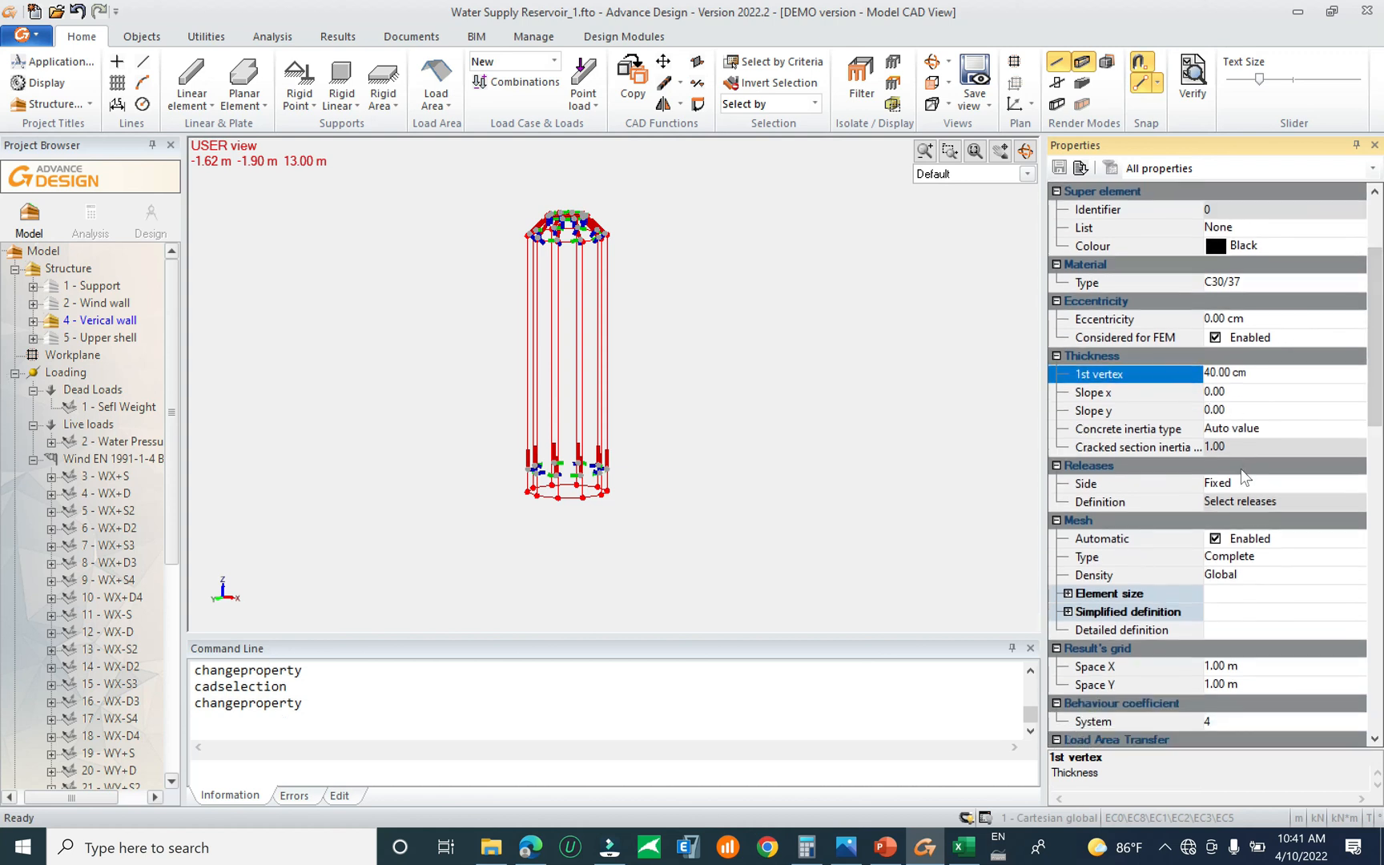
drag(1380, 392, 1380, 543)
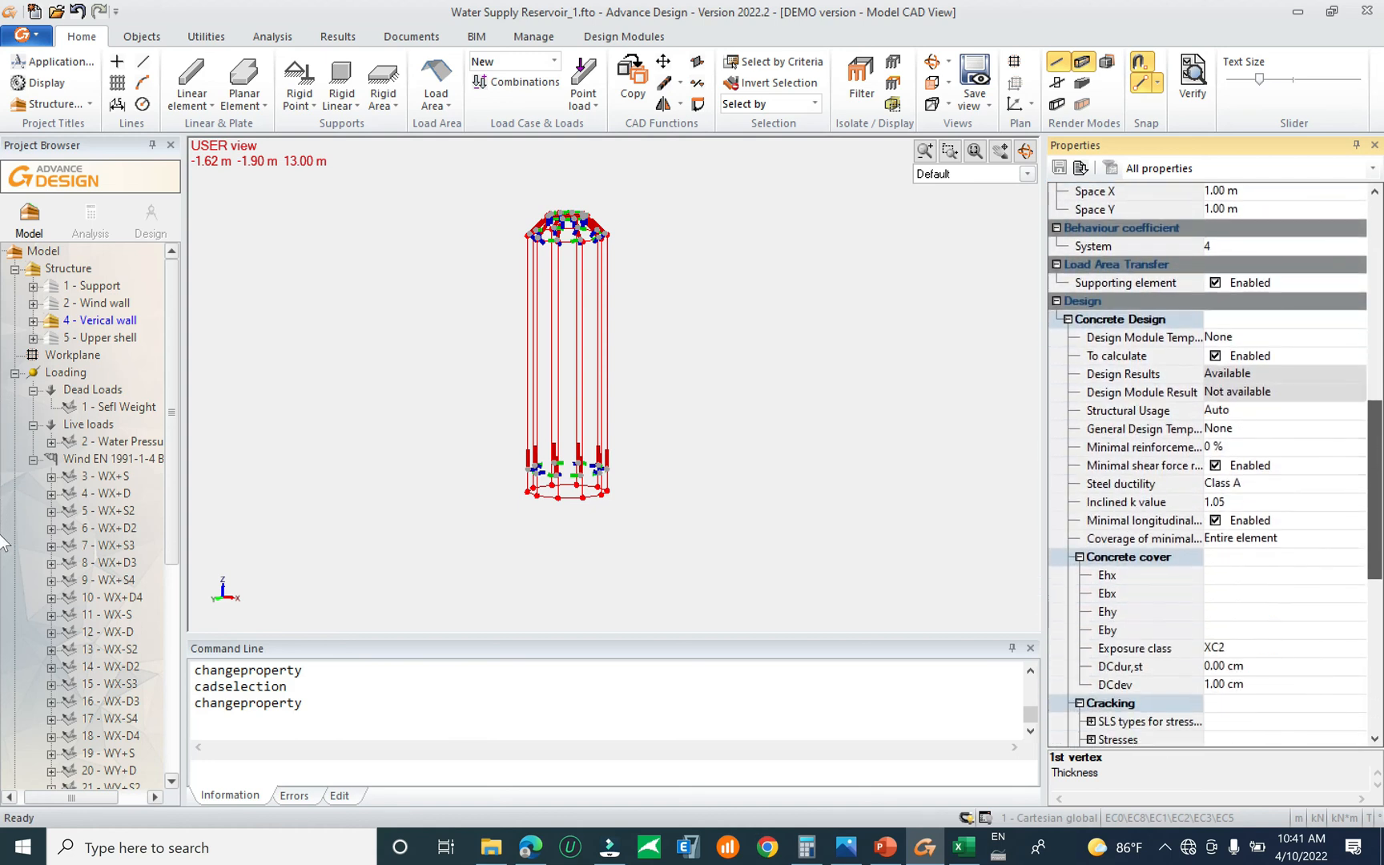
click(1228, 575)
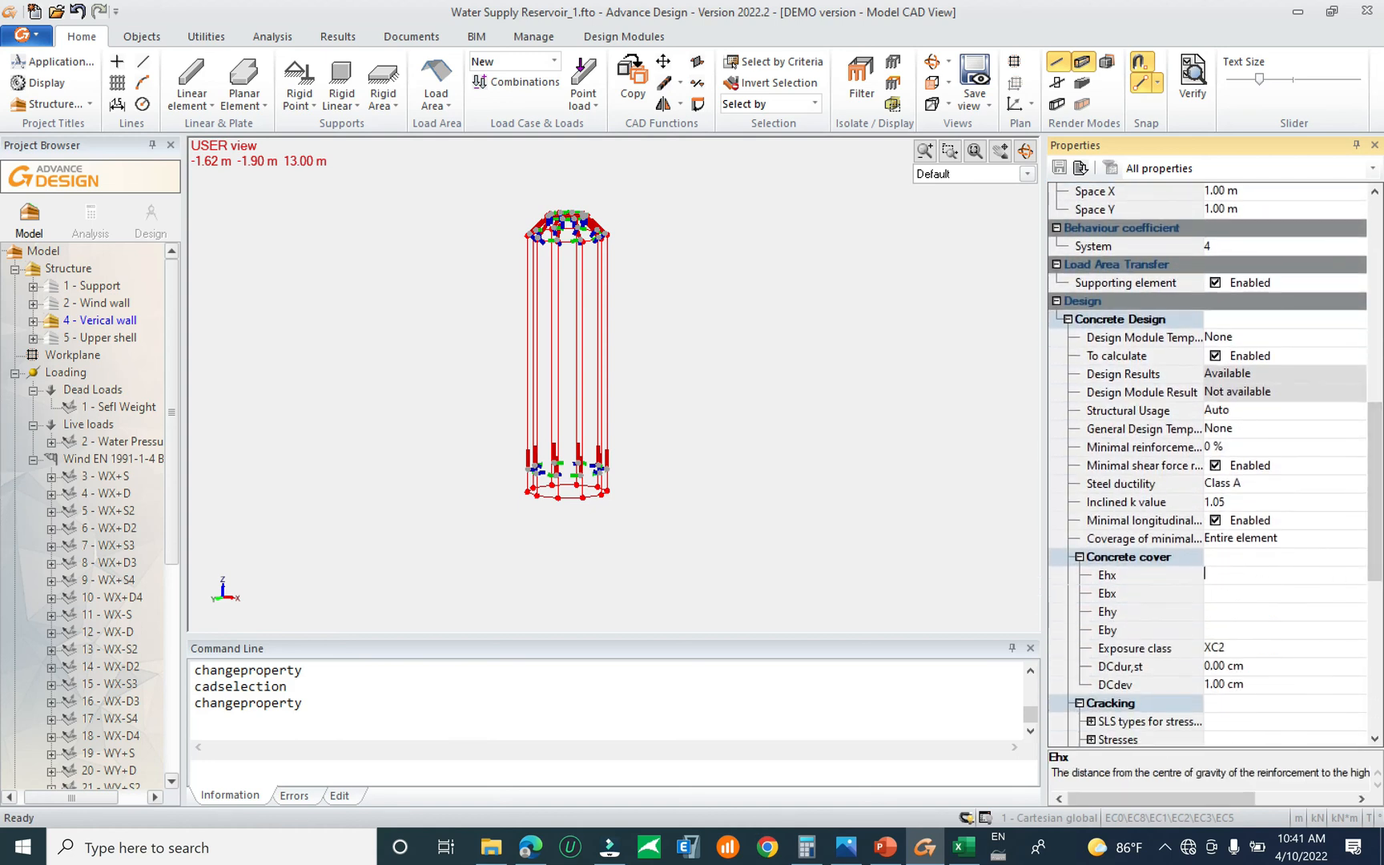
key(Return)
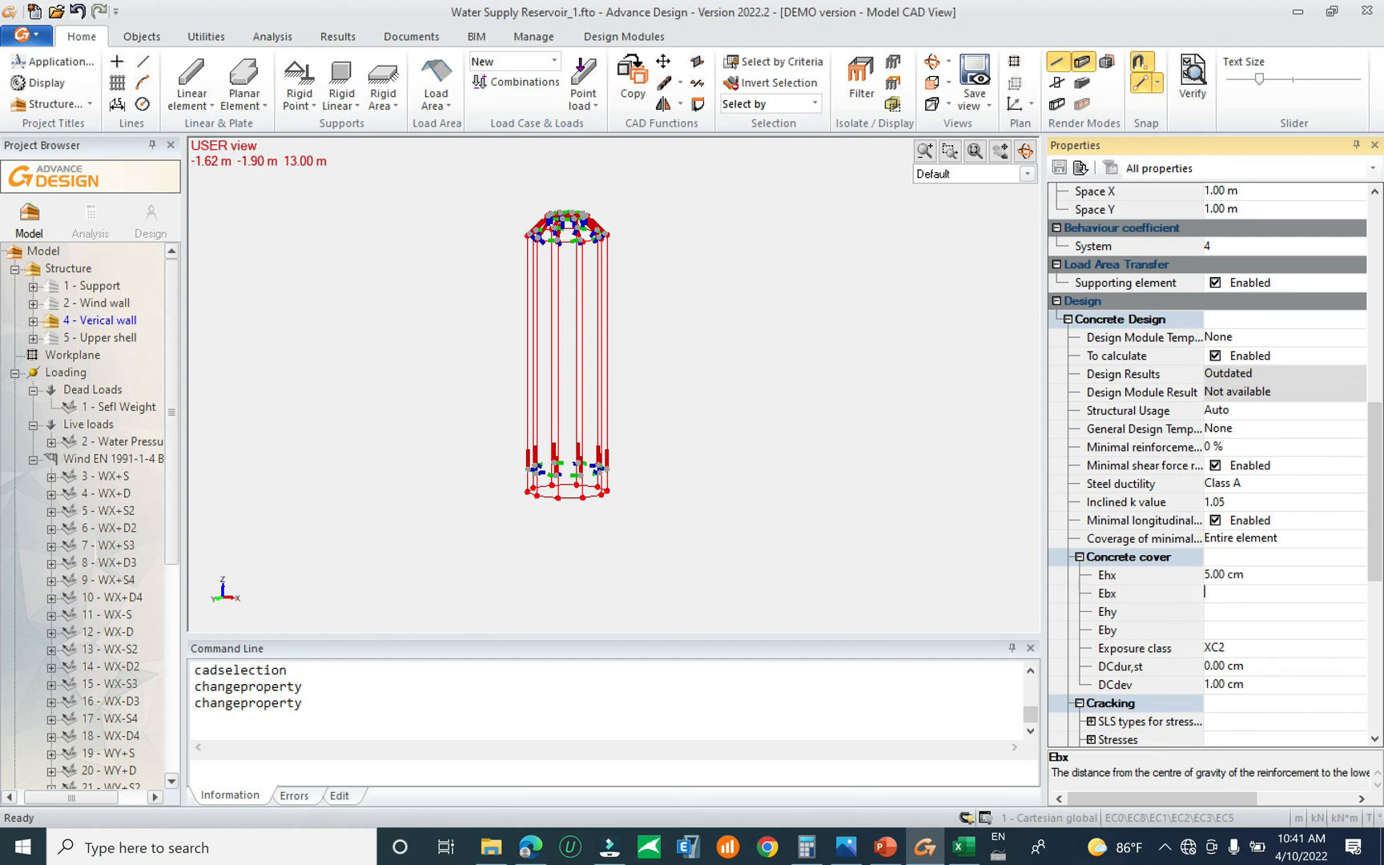
text(5)
key(Return)
key(Return)
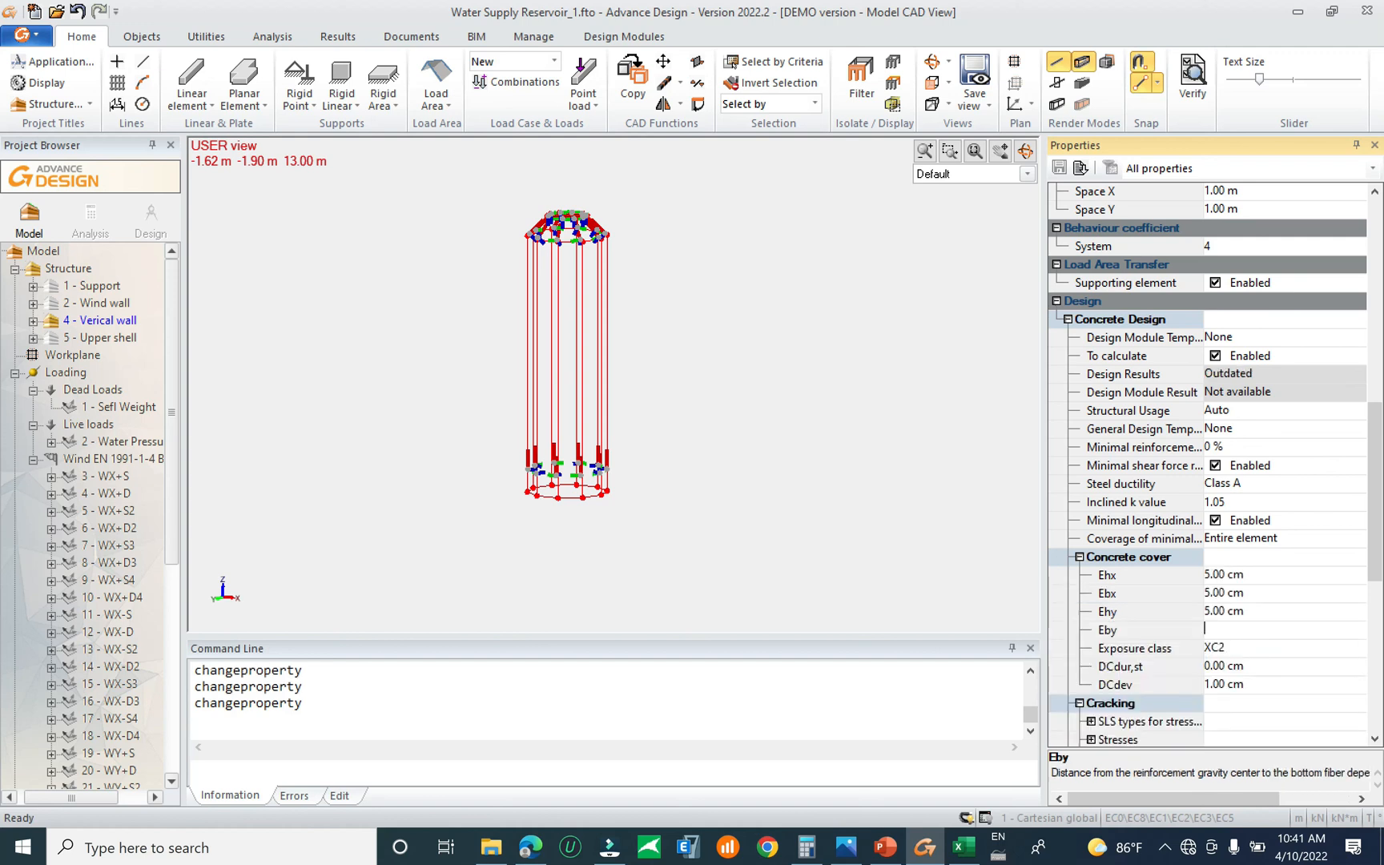
key(Return)
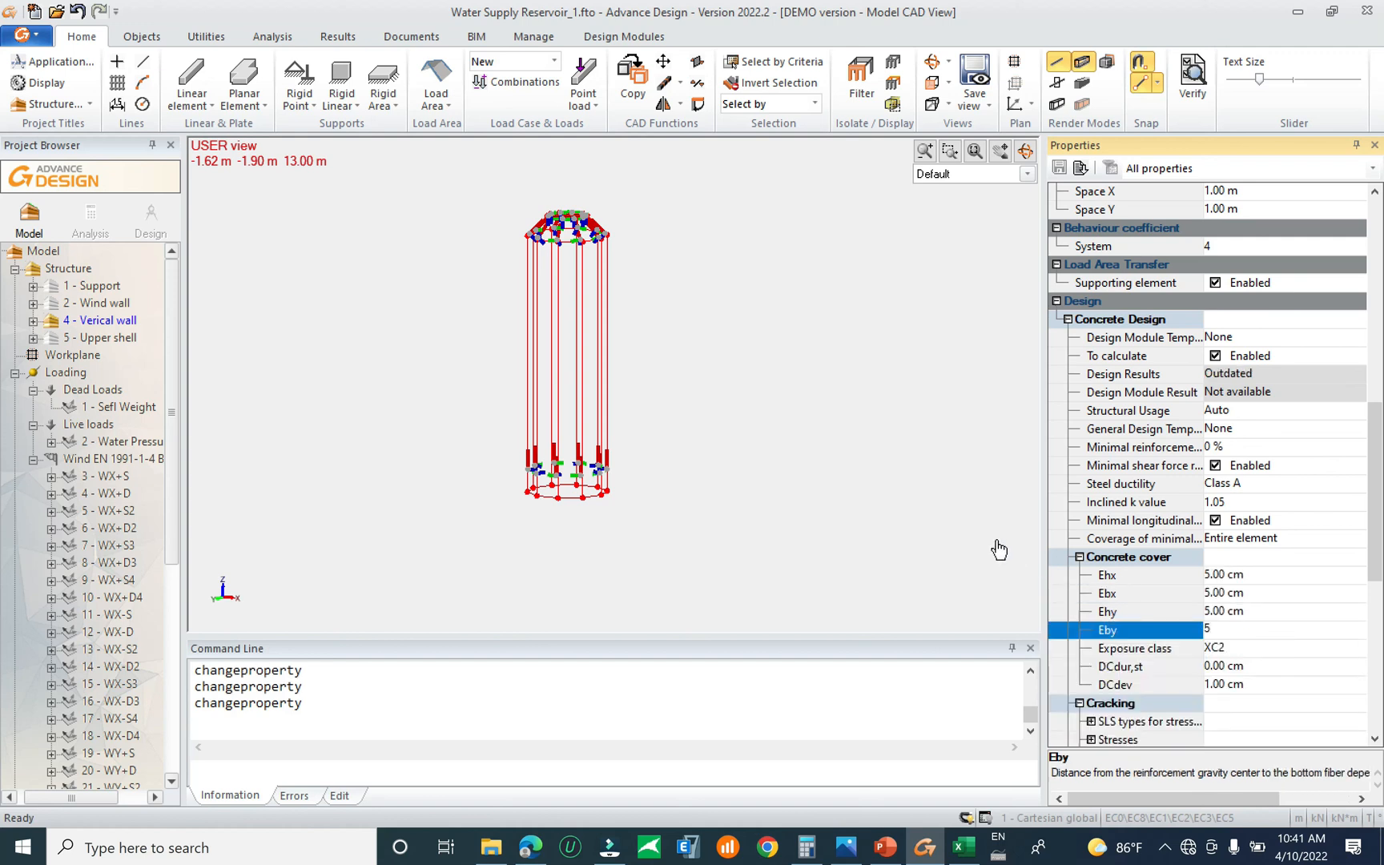
drag(889, 407, 856, 472)
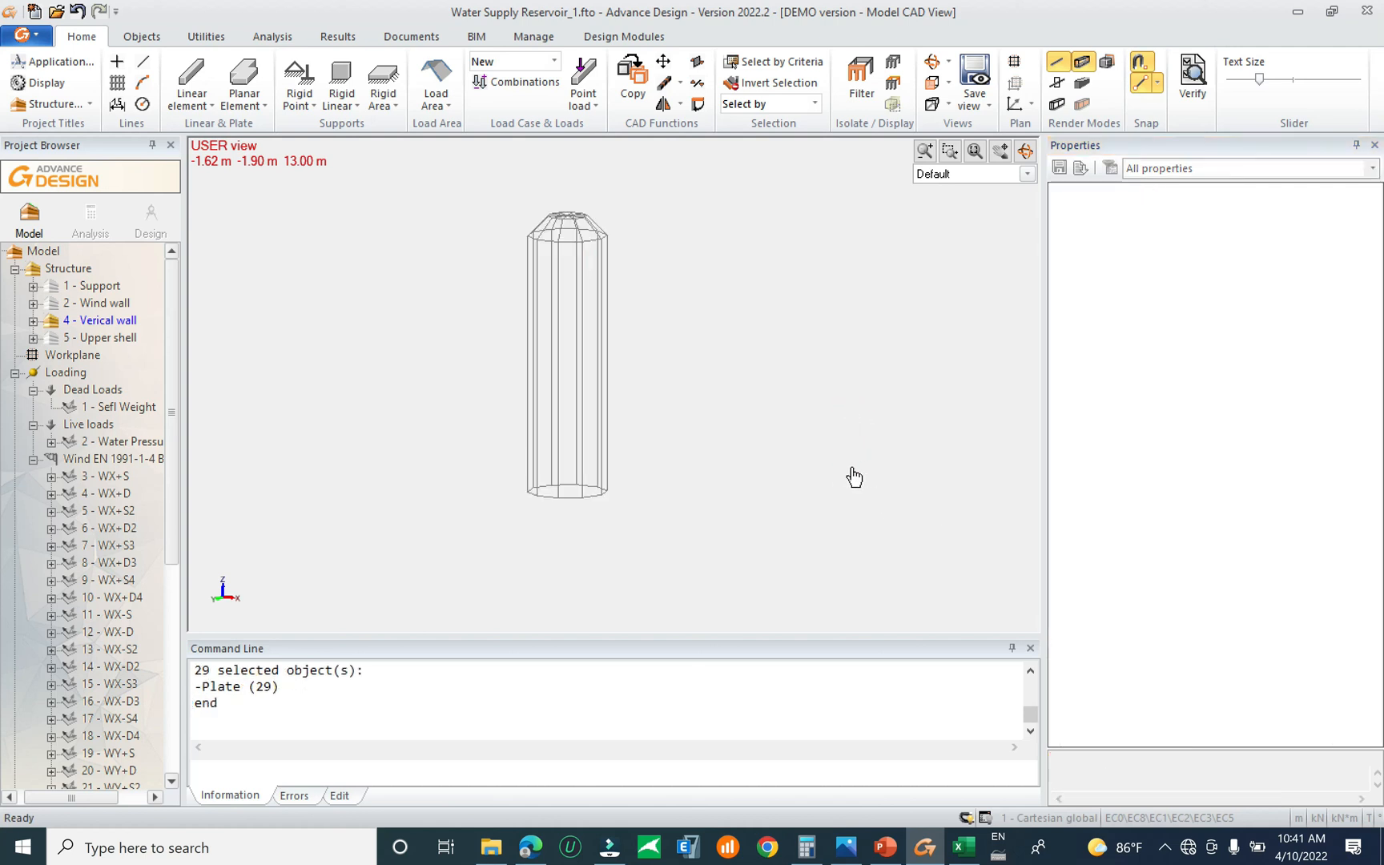
Show the "5 - Upper shell" system in place of the vertical wall and set the thickness of all its plates to 30 cm
double_click(113, 319)
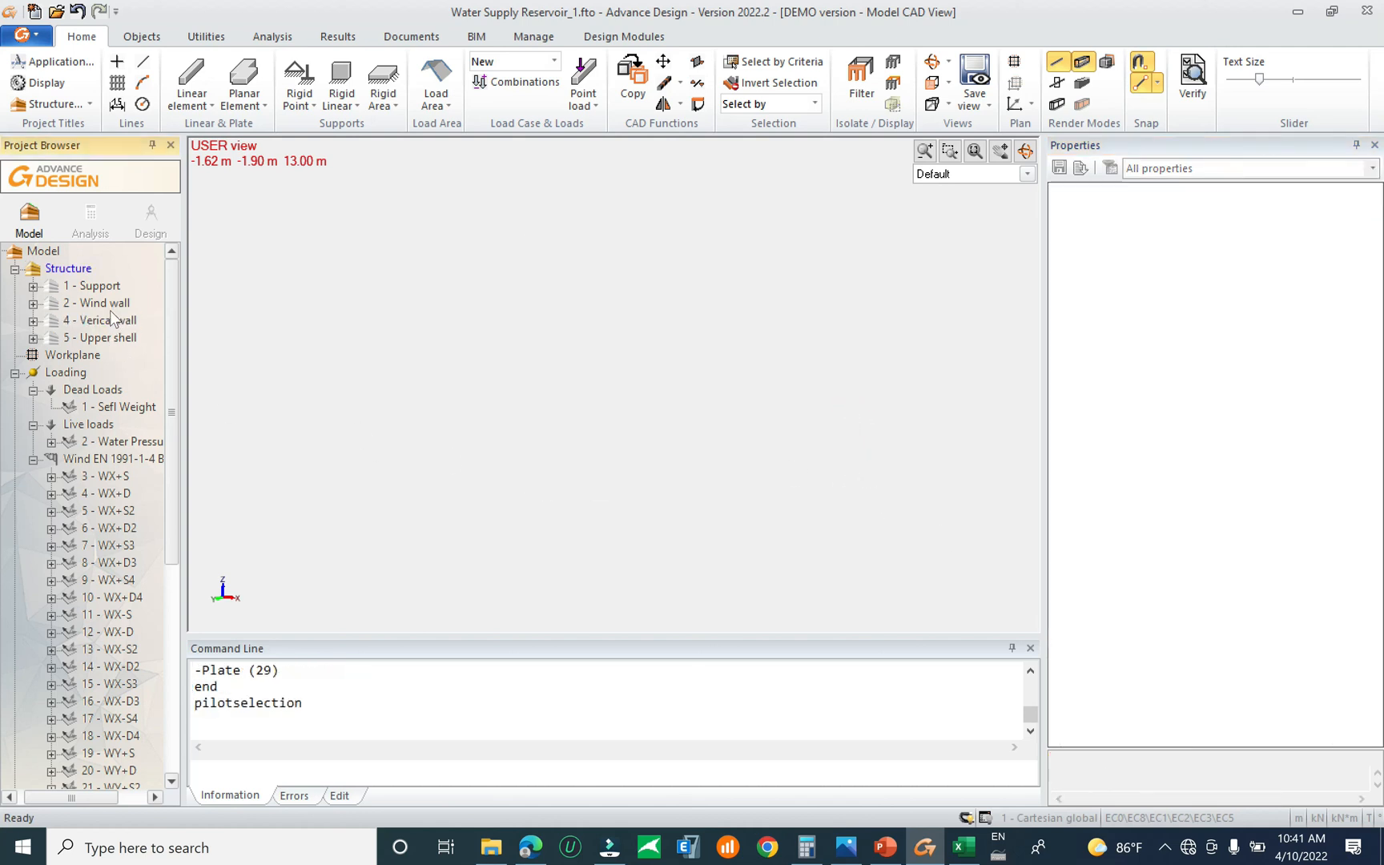
click(117, 339)
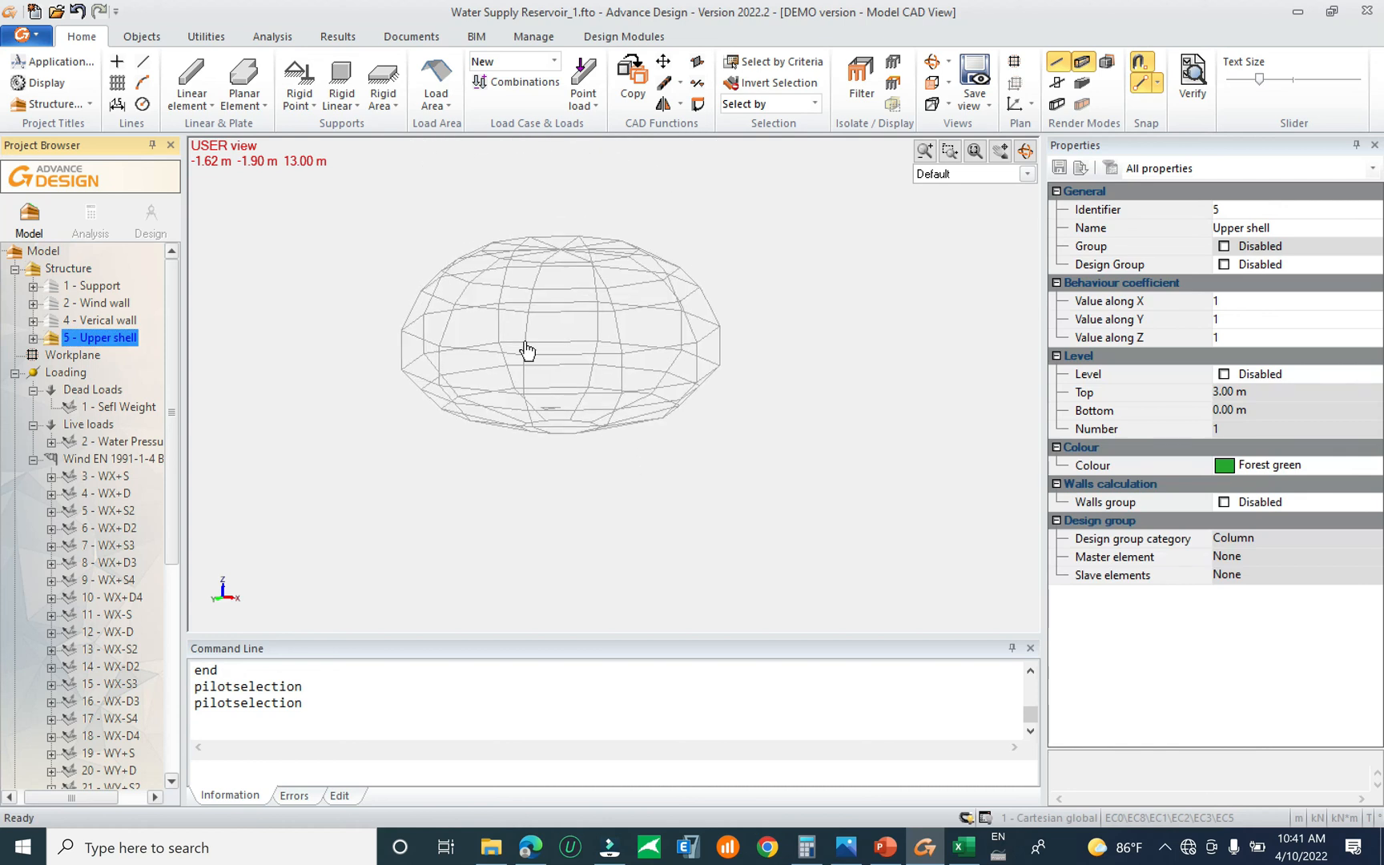
drag(362, 220, 805, 479)
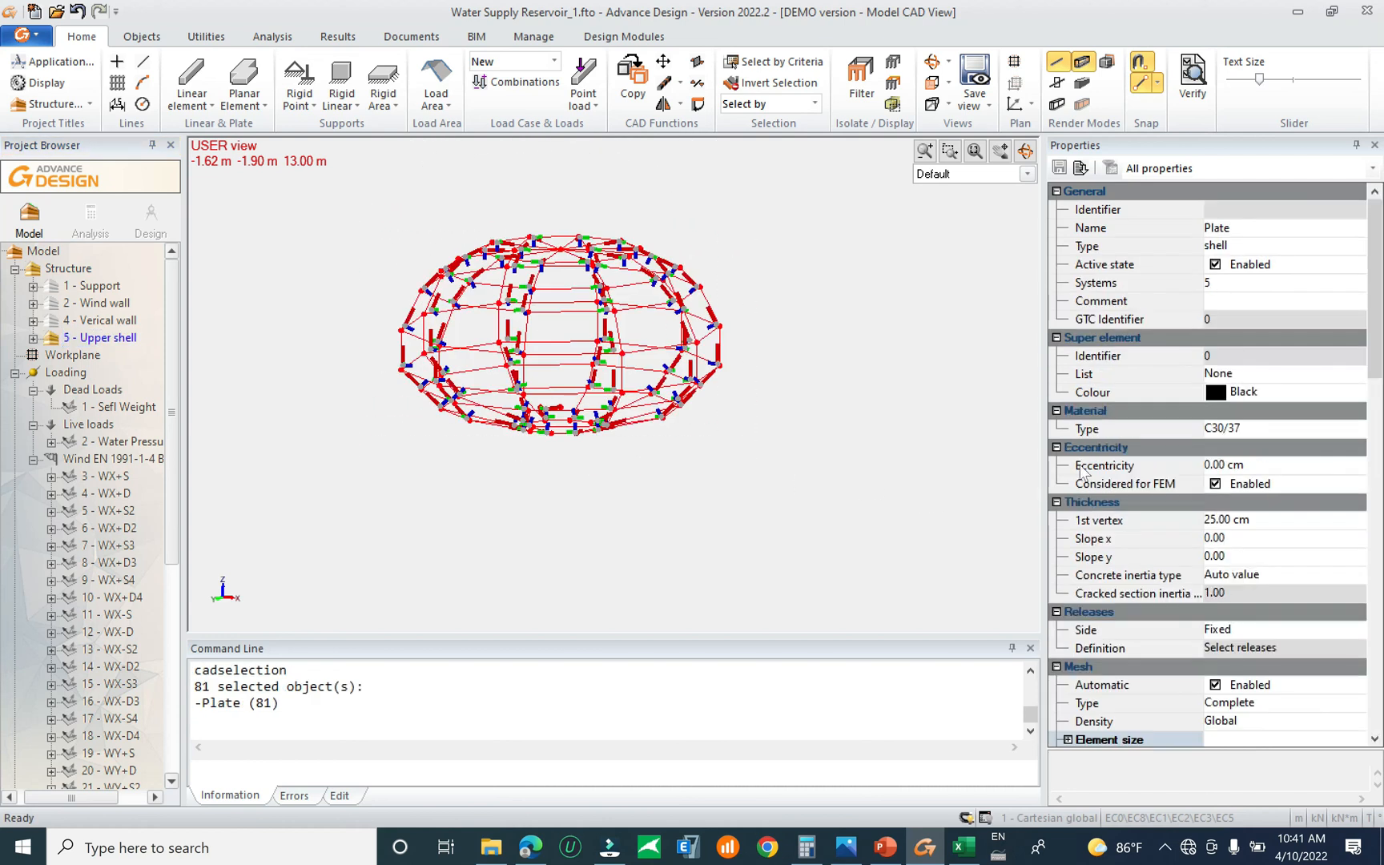
click(1288, 519)
click(1216, 519)
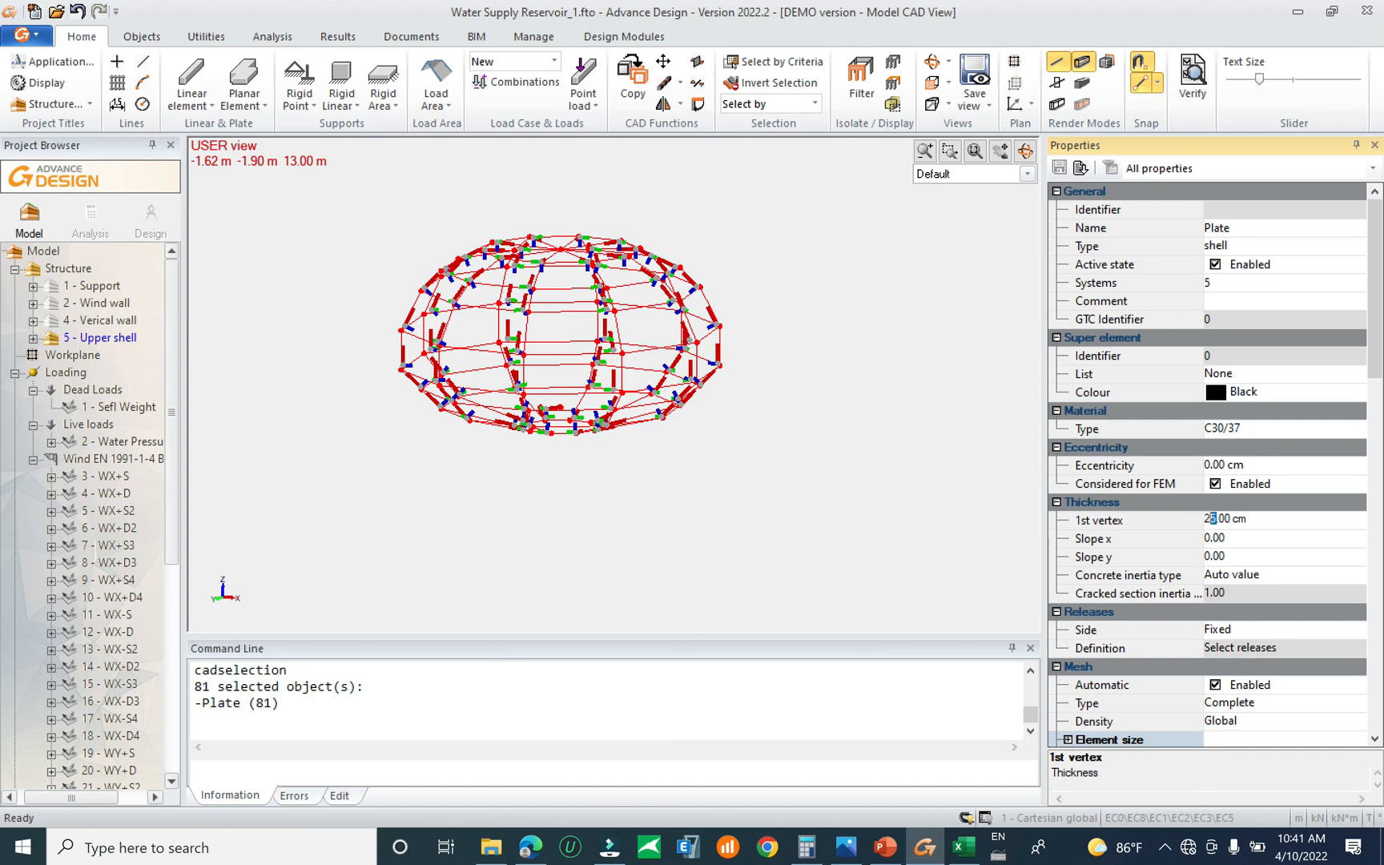
text(3)
key(Return)
drag(1376, 348, 1375, 592)
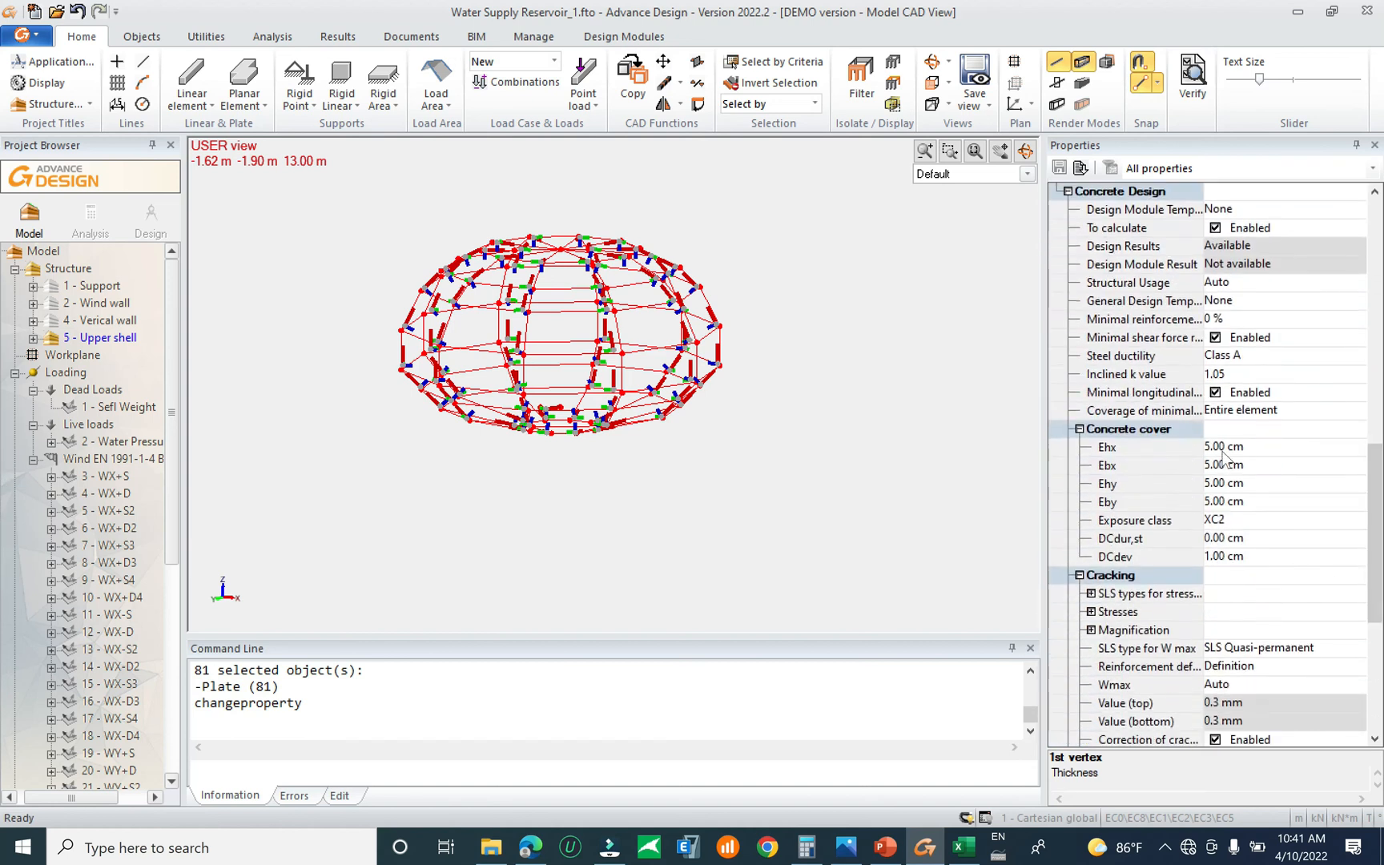
drag(1371, 535, 1381, 260)
click(1249, 519)
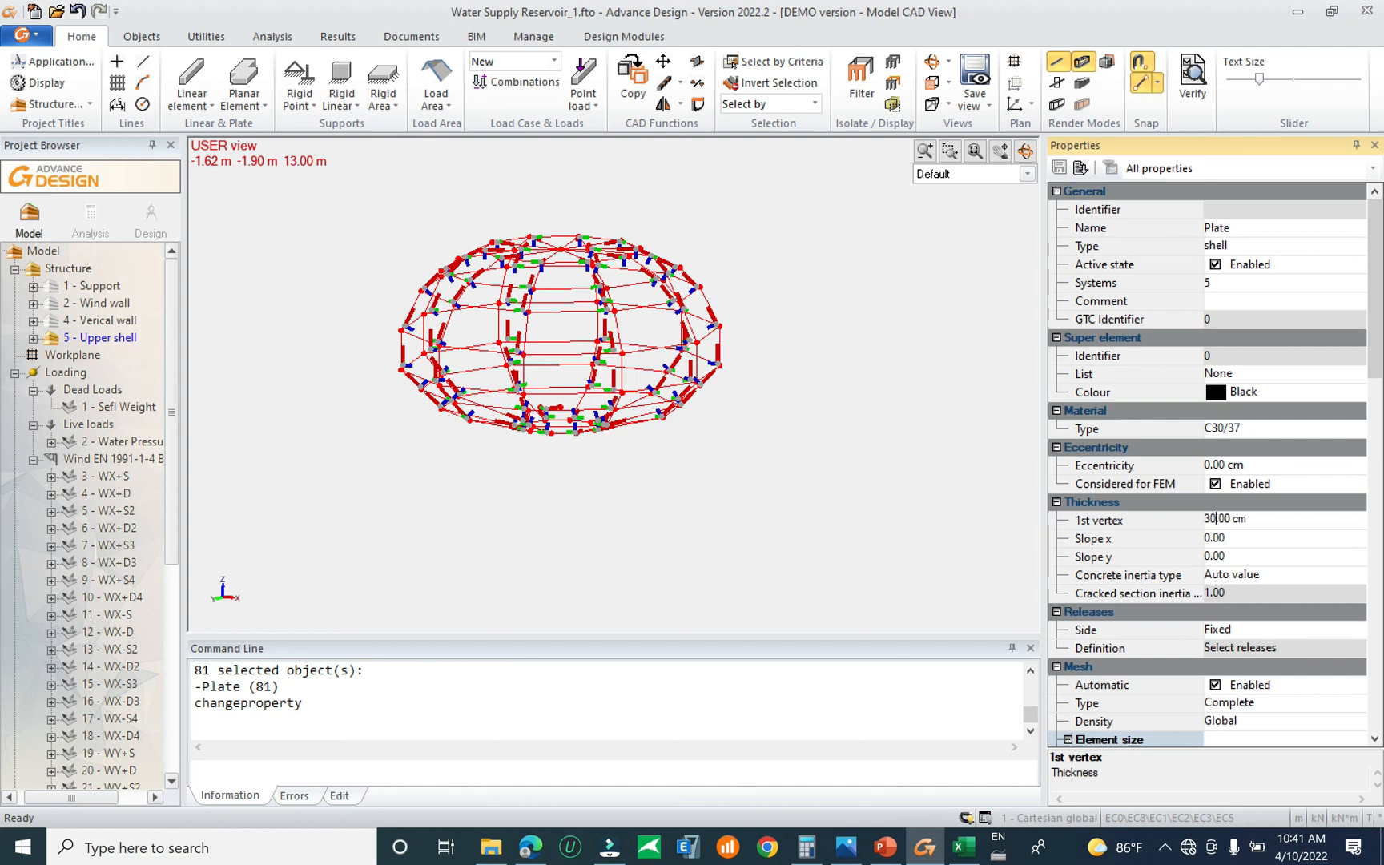
key(Return)
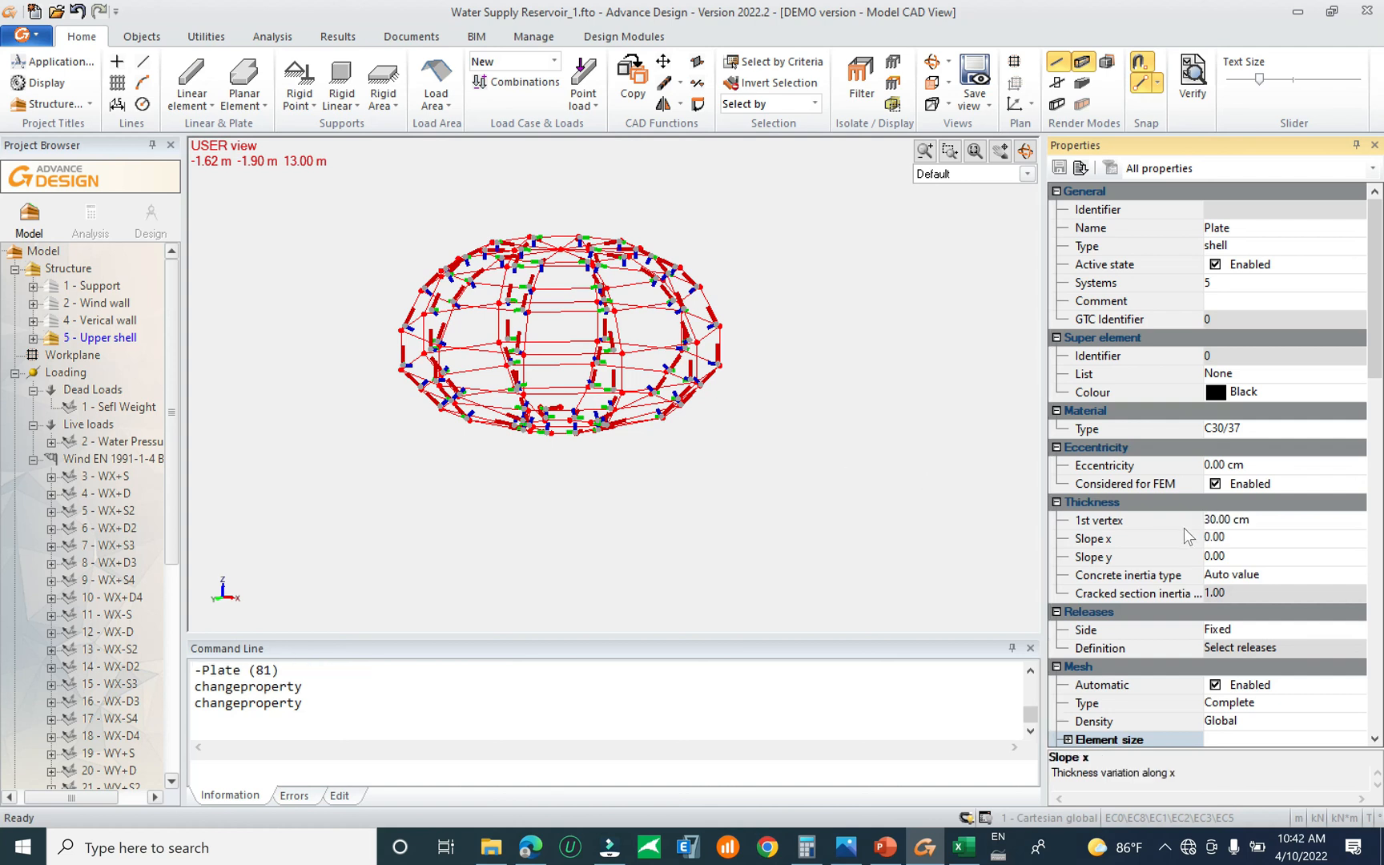
key(Escape)
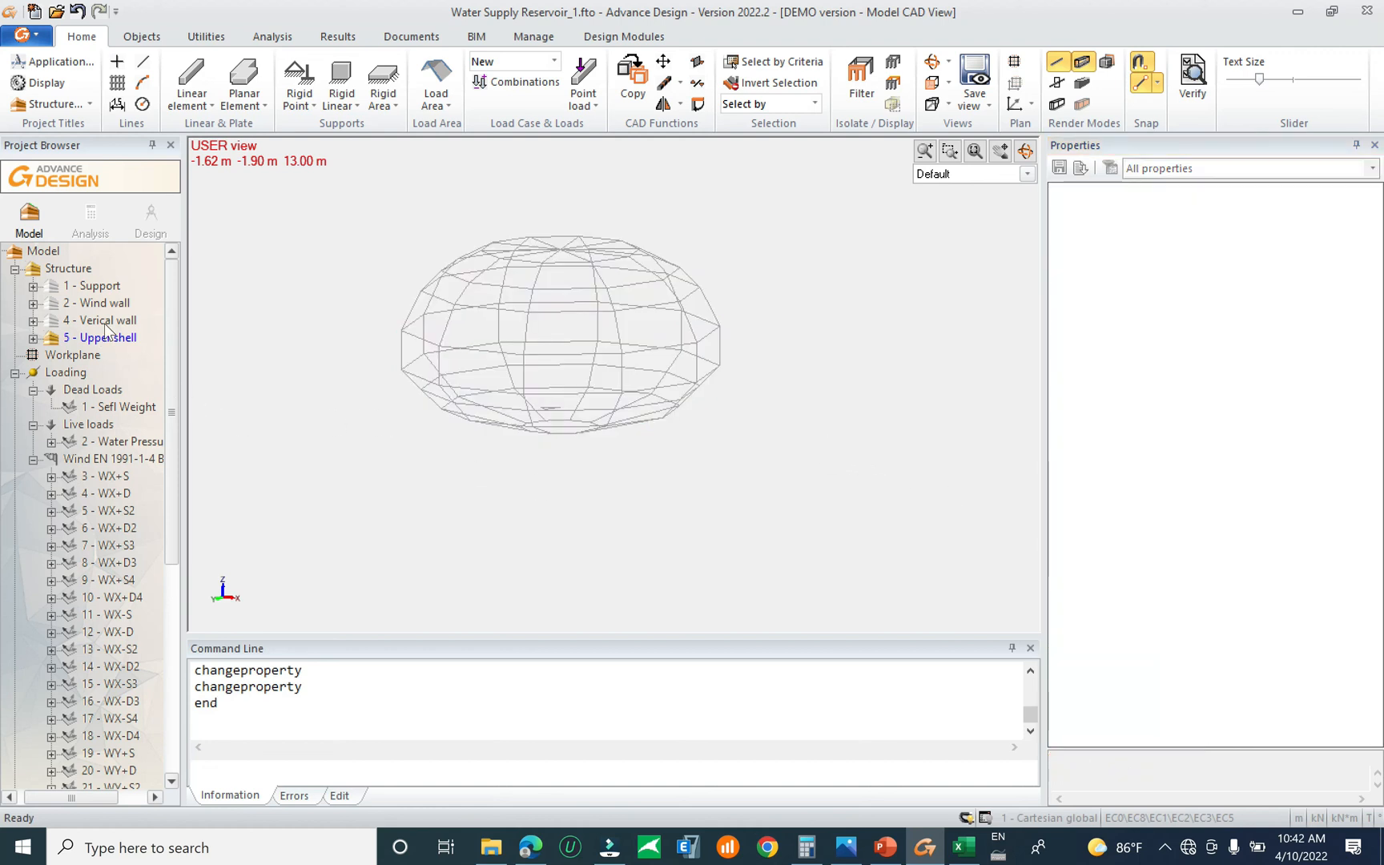
scroll(692, 398, up, 3)
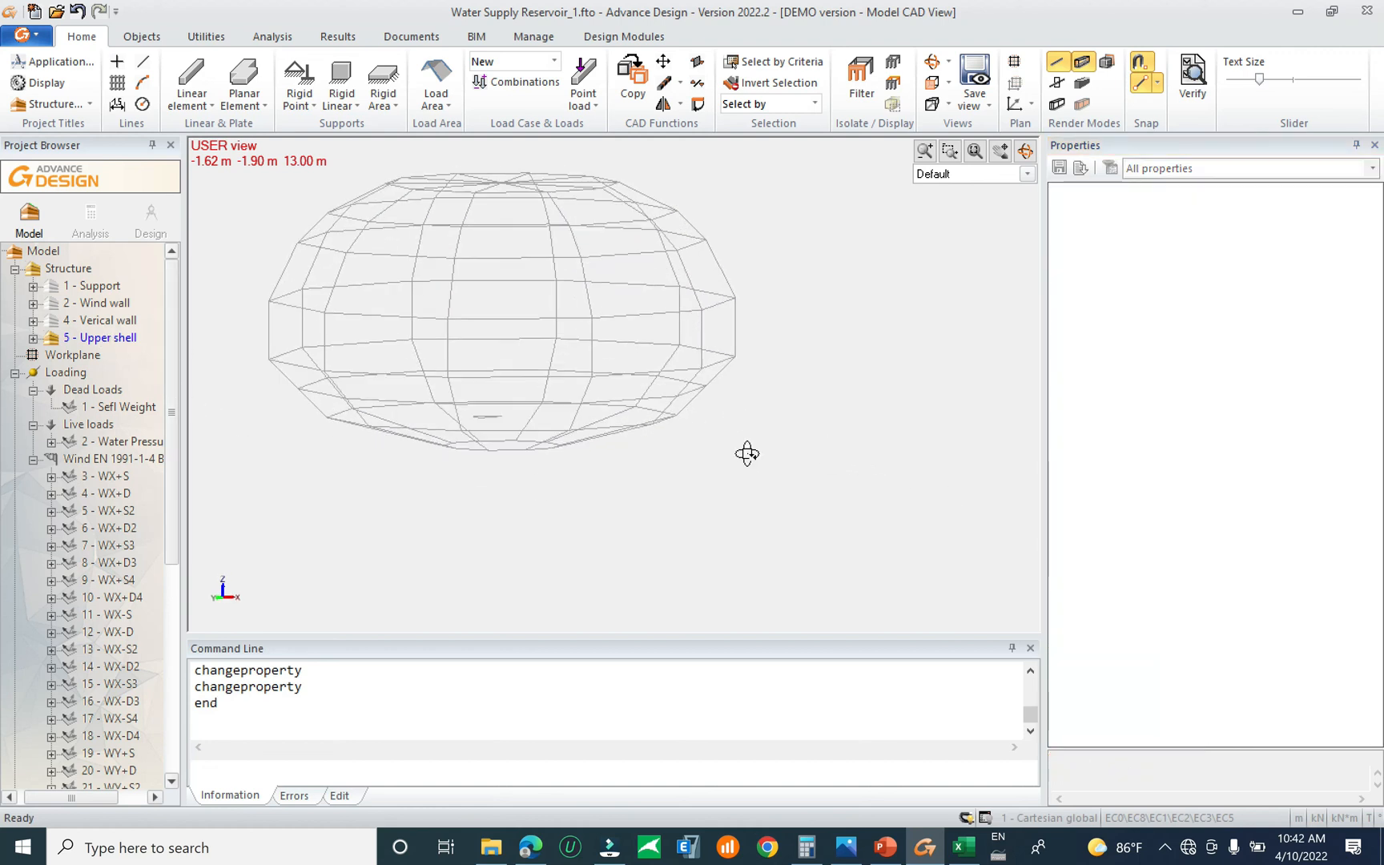
mouse_move(747, 453)
mouse_down()
mouse_move(704, 525)
mouse_move(664, 519)
mouse_move(680, 494)
mouse_move(800, 461)
mouse_move(735, 494)
mouse_move(738, 433)
mouse_move(763, 421)
mouse_move(745, 464)
mouse_move(772, 442)
mouse_move(760, 436)
mouse_up()
click(615, 446)
key(Escape)
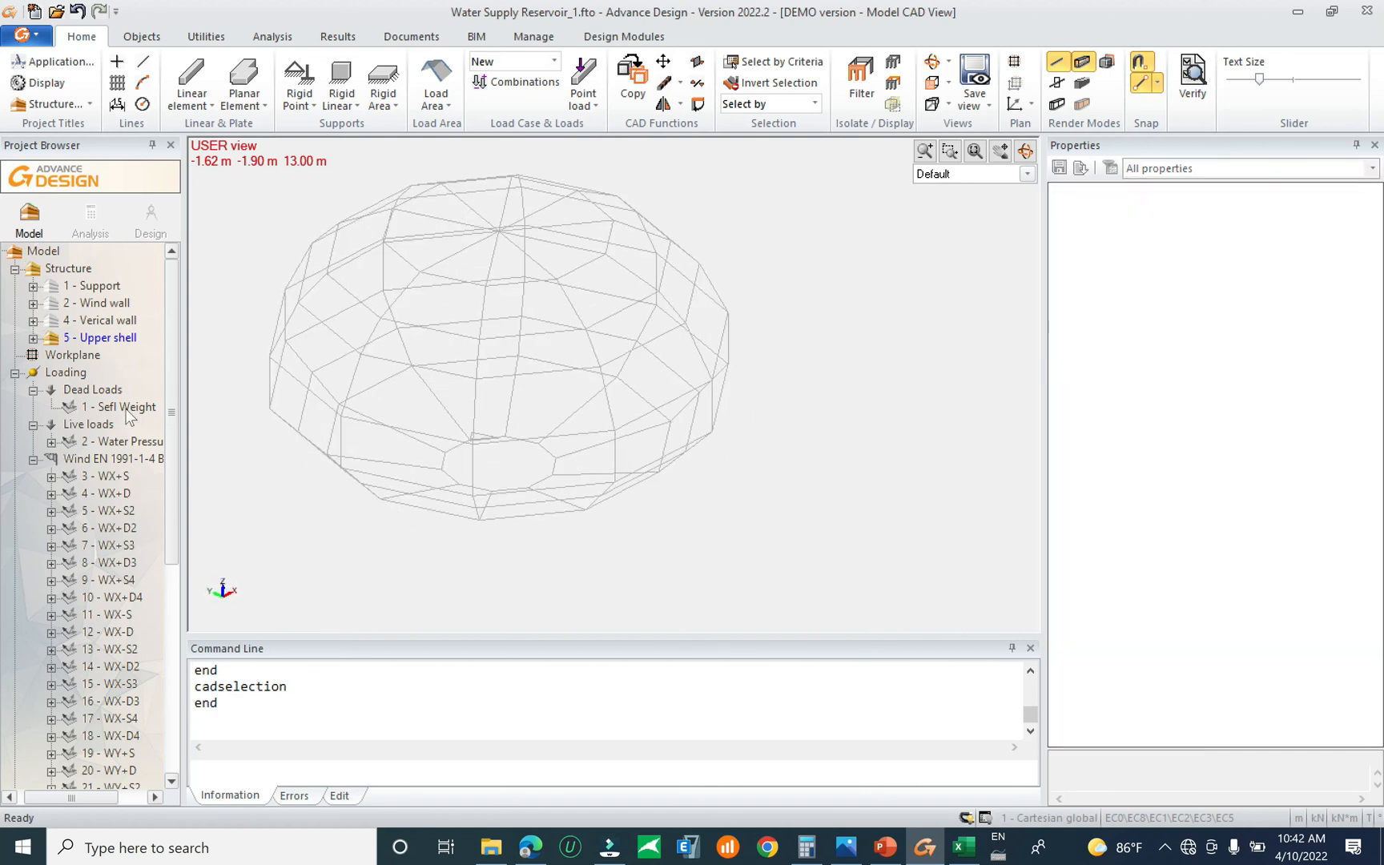
click(120, 407)
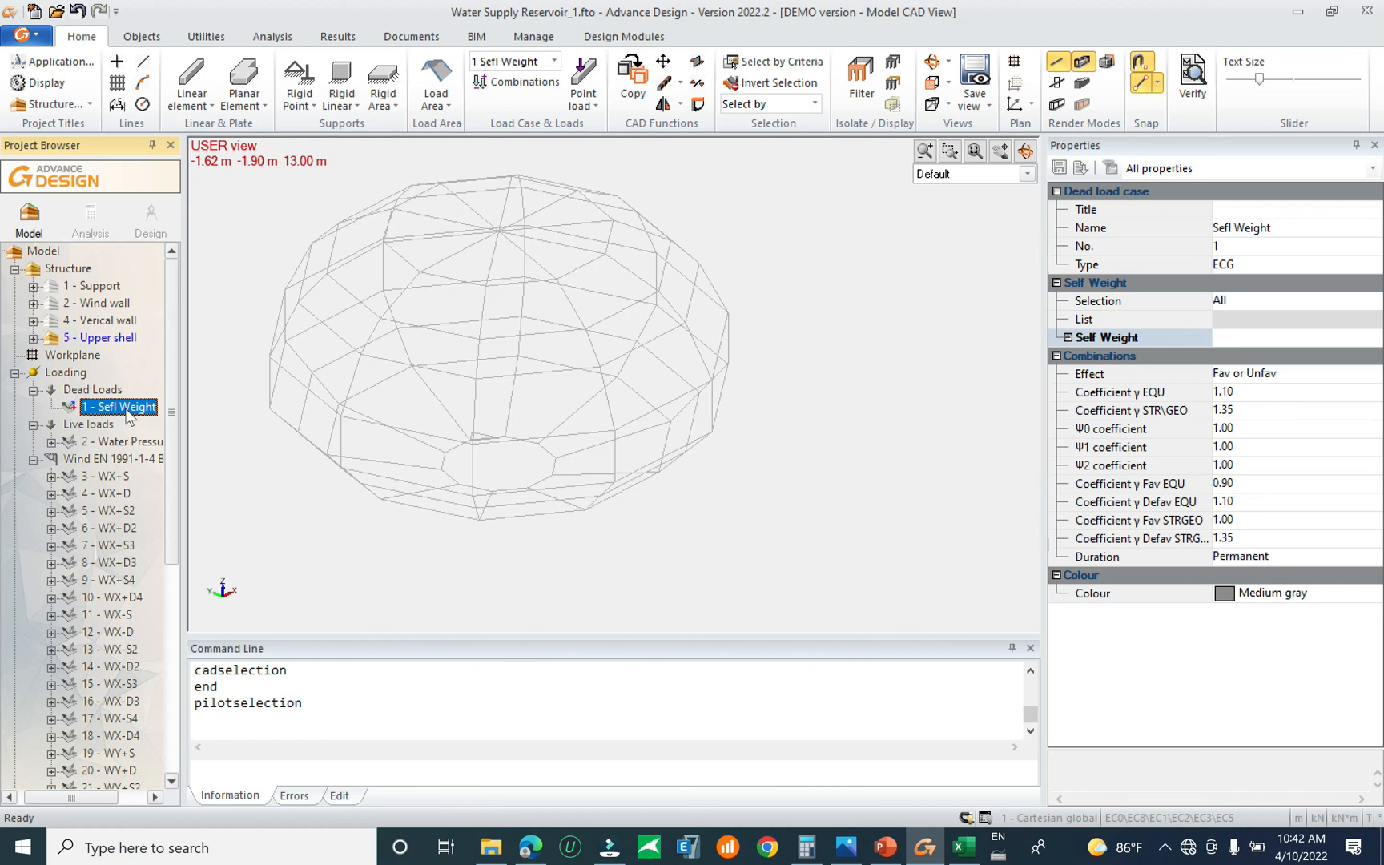
key(Escape)
Display the "4 - Verical wall" system again and hide the "5 - Upper shell" system
click(114, 324)
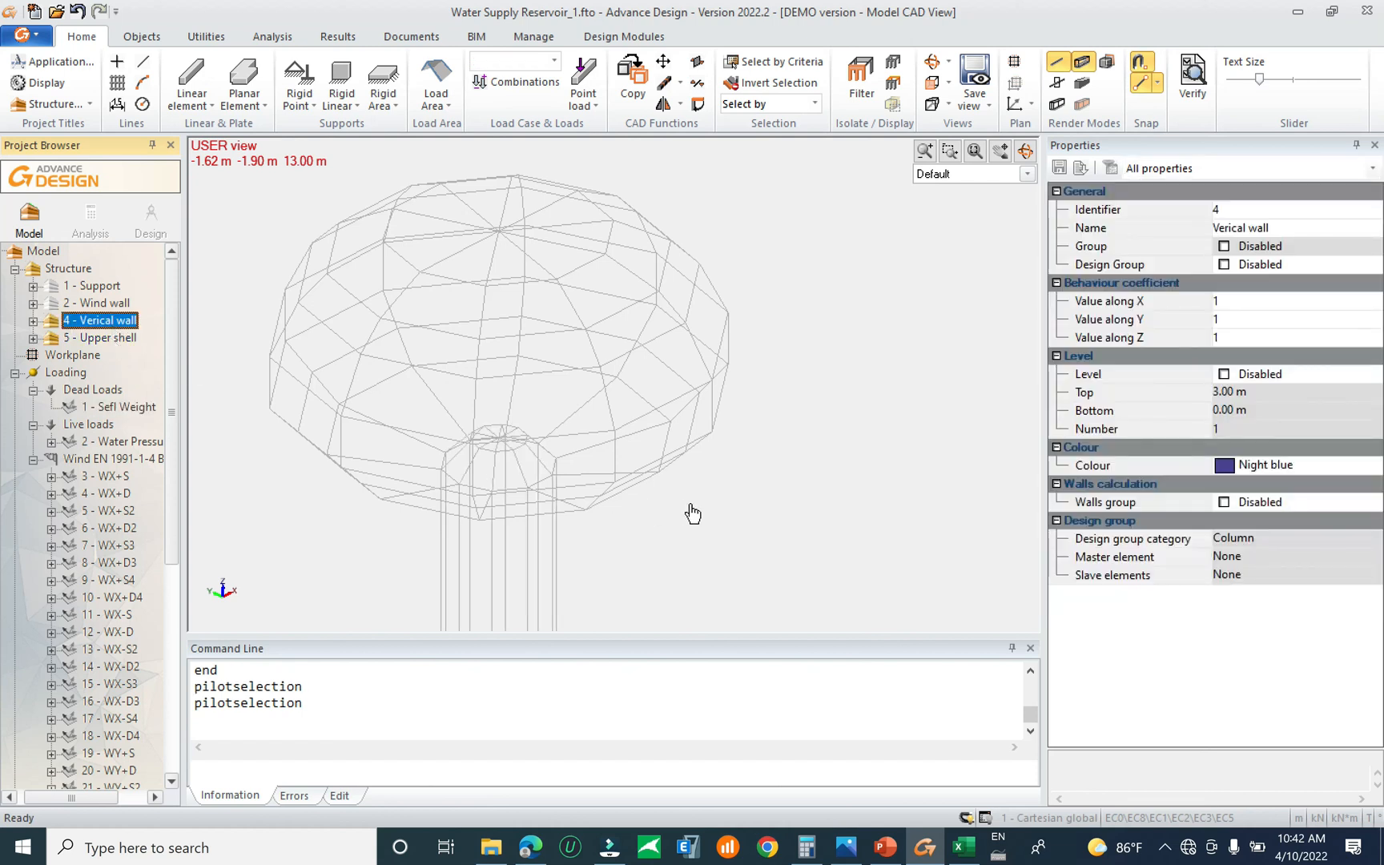
shift+middle_drag(692, 512, 513, 458)
scroll(531, 469, up, 5)
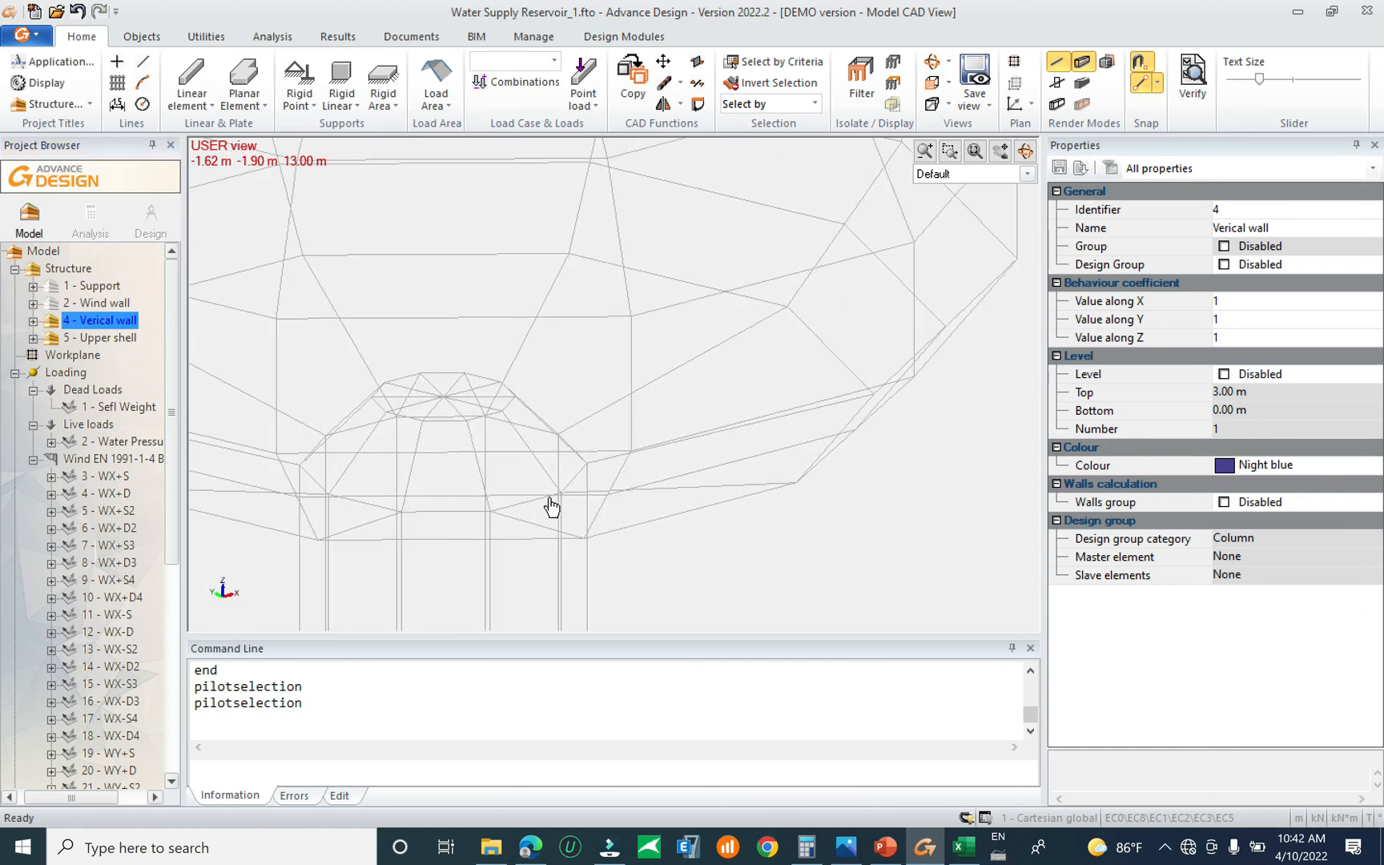
shift+middle_drag(590, 479, 592, 517)
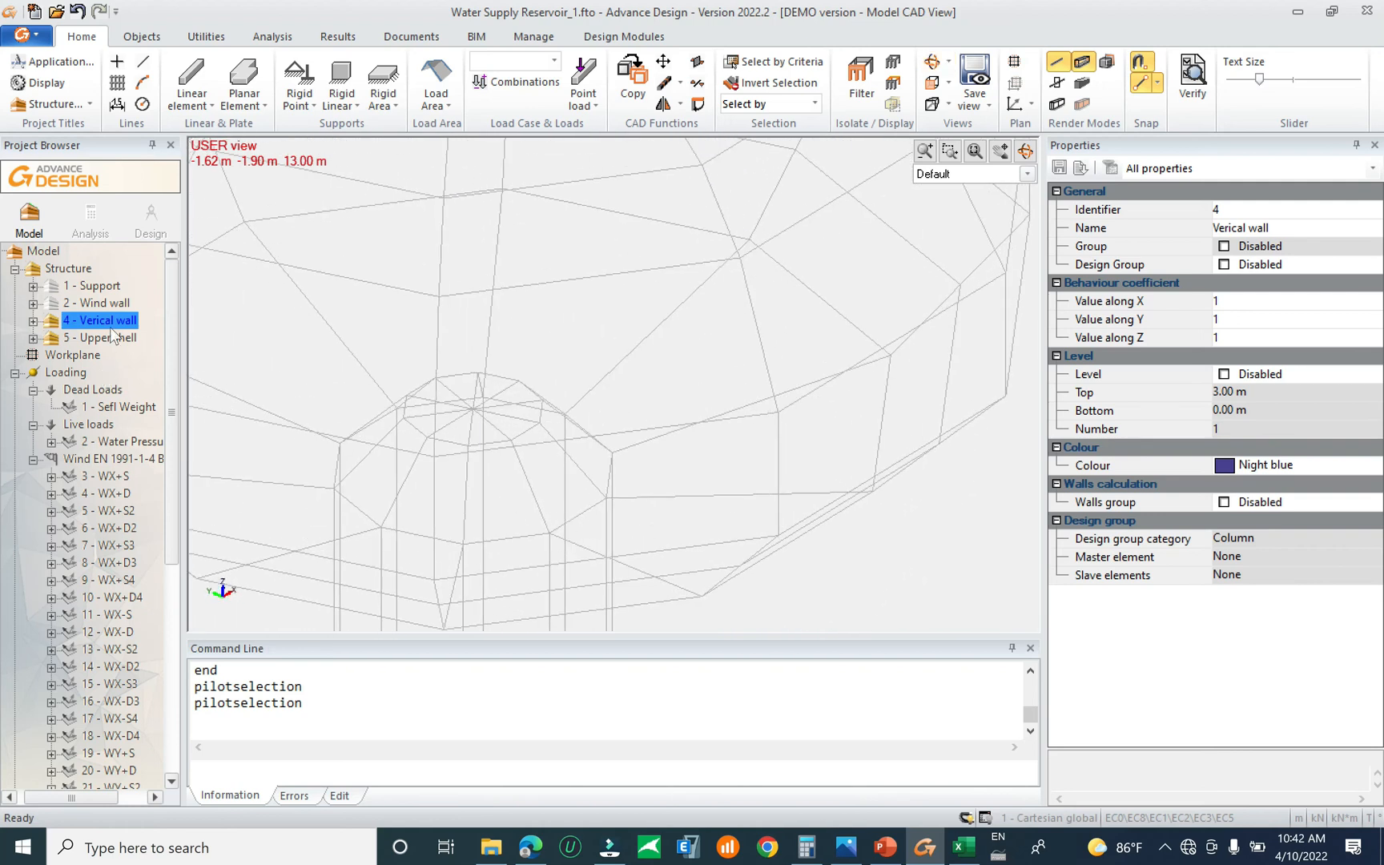
key(Escape)
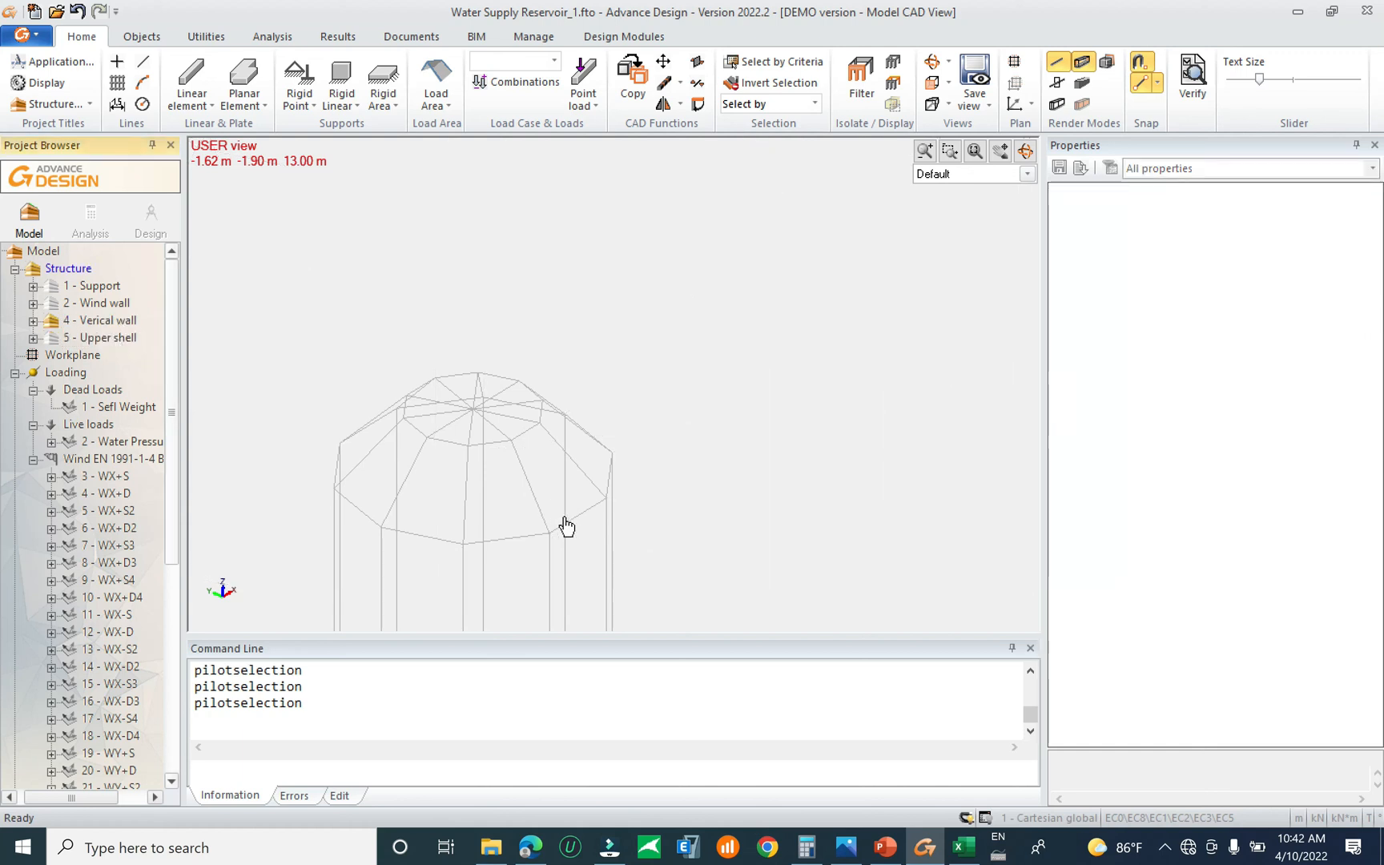
Start a new linear element and set its material to C30/37
drag(710, 356, 377, 195)
click(196, 80)
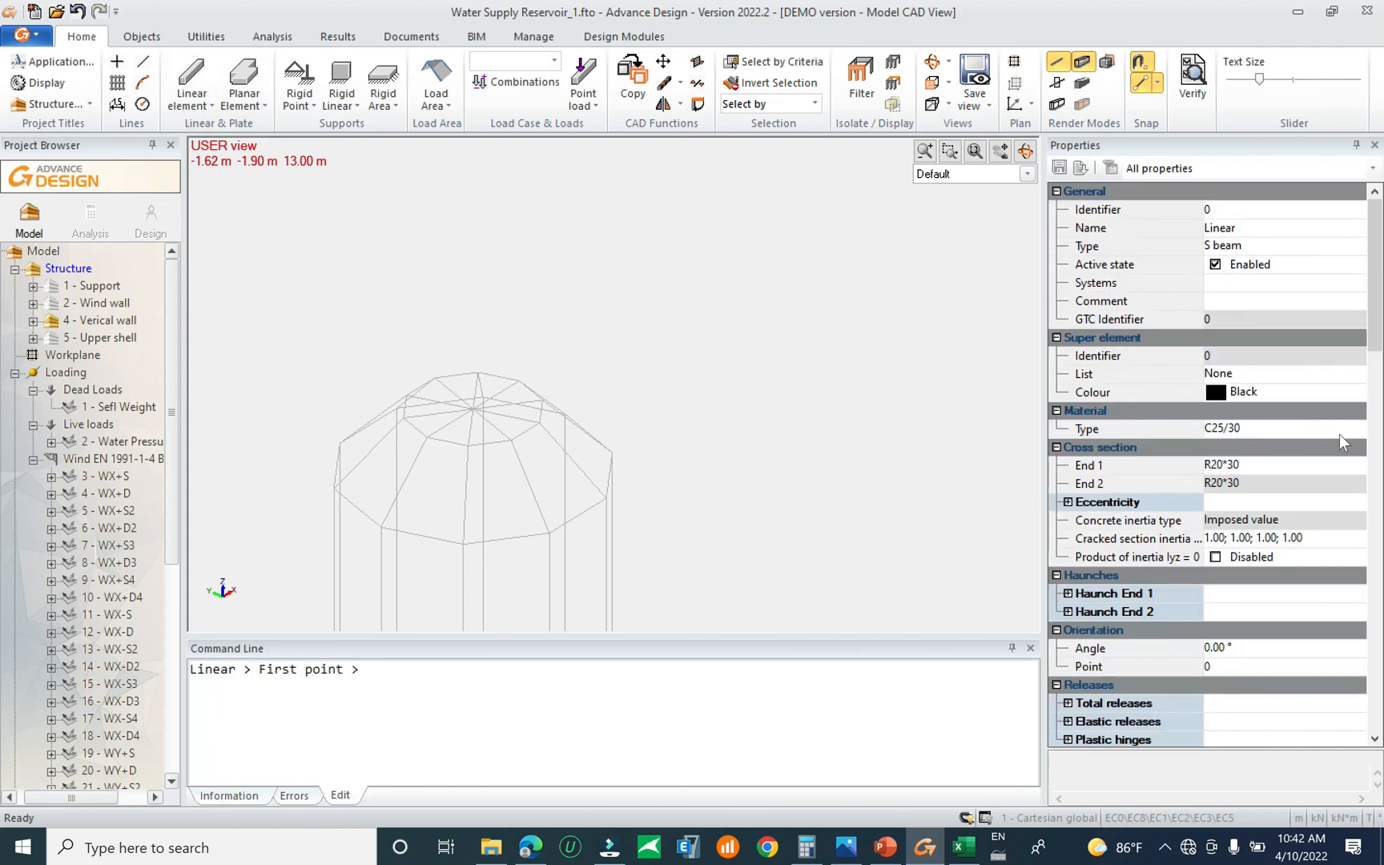
click(1340, 434)
click(1362, 429)
Set the linear element's End 1 cross section to R40*80
click(1292, 466)
click(1294, 467)
click(1286, 467)
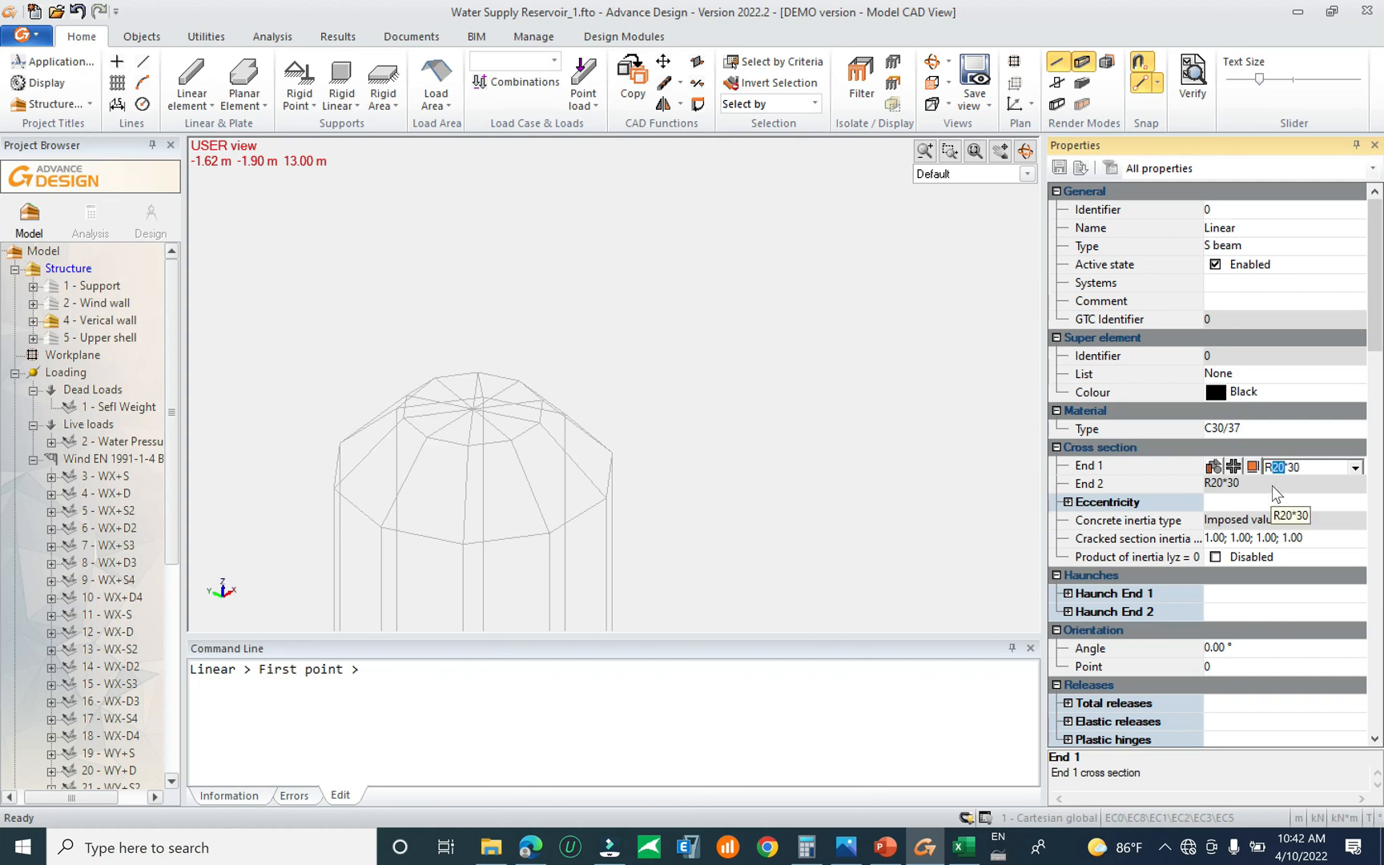
text(40)
key(End)
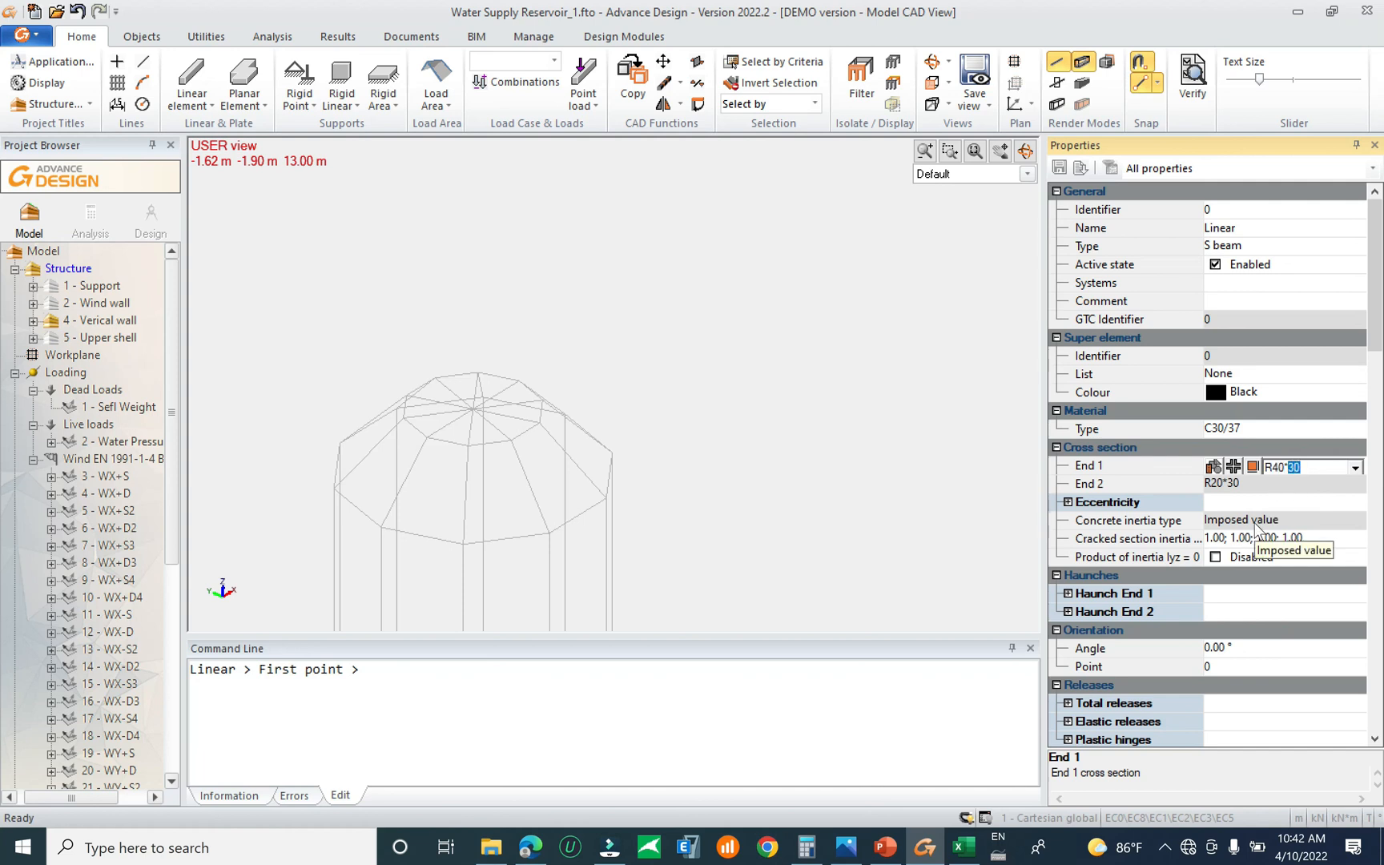
text(80)
key(Return)
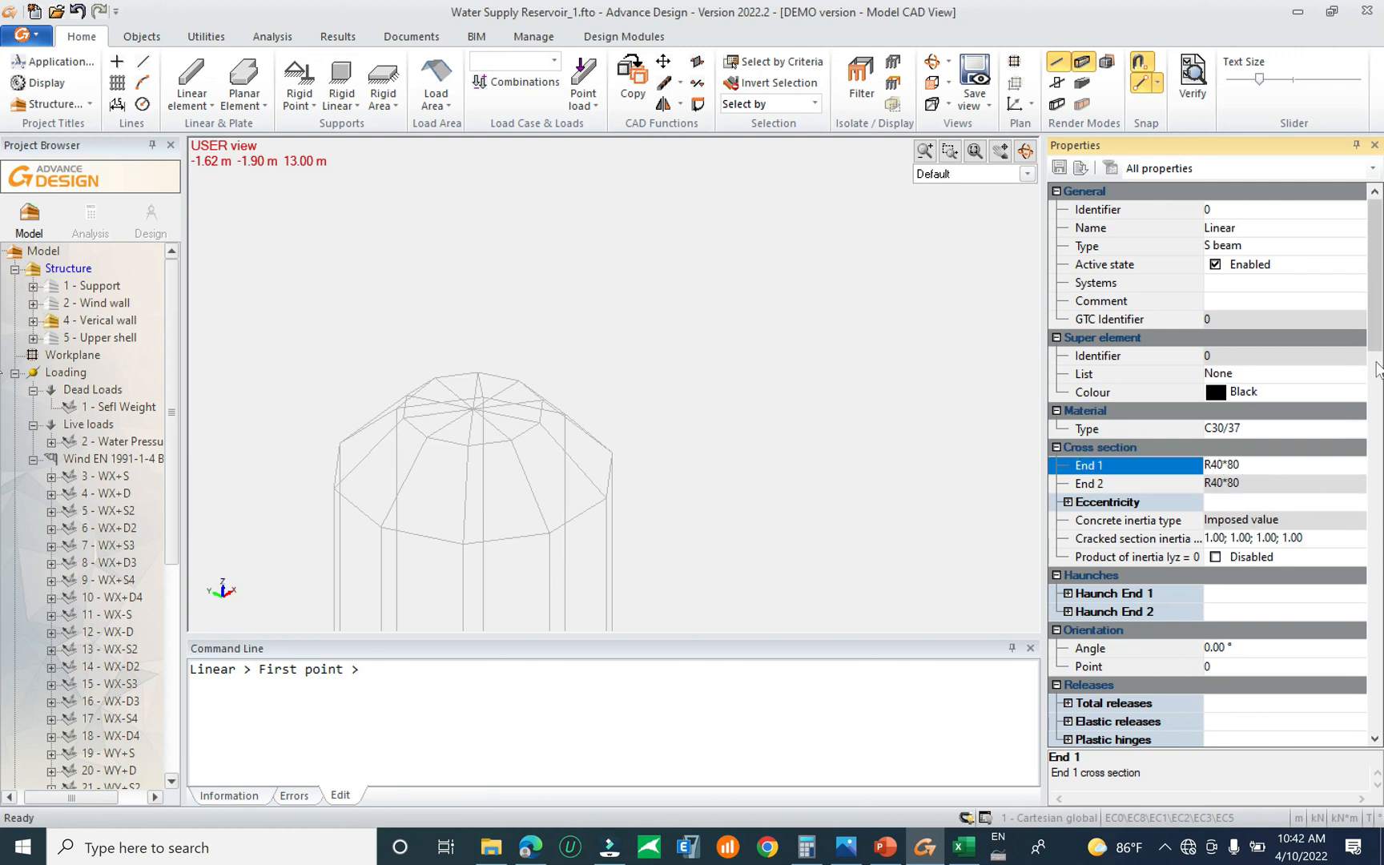
Set the linear element's concrete cover values Ehy, Eby, Ehz and Ebz to 4 cm each, keeping exposure class X0
drag(1377, 357, 1379, 641)
click(1249, 299)
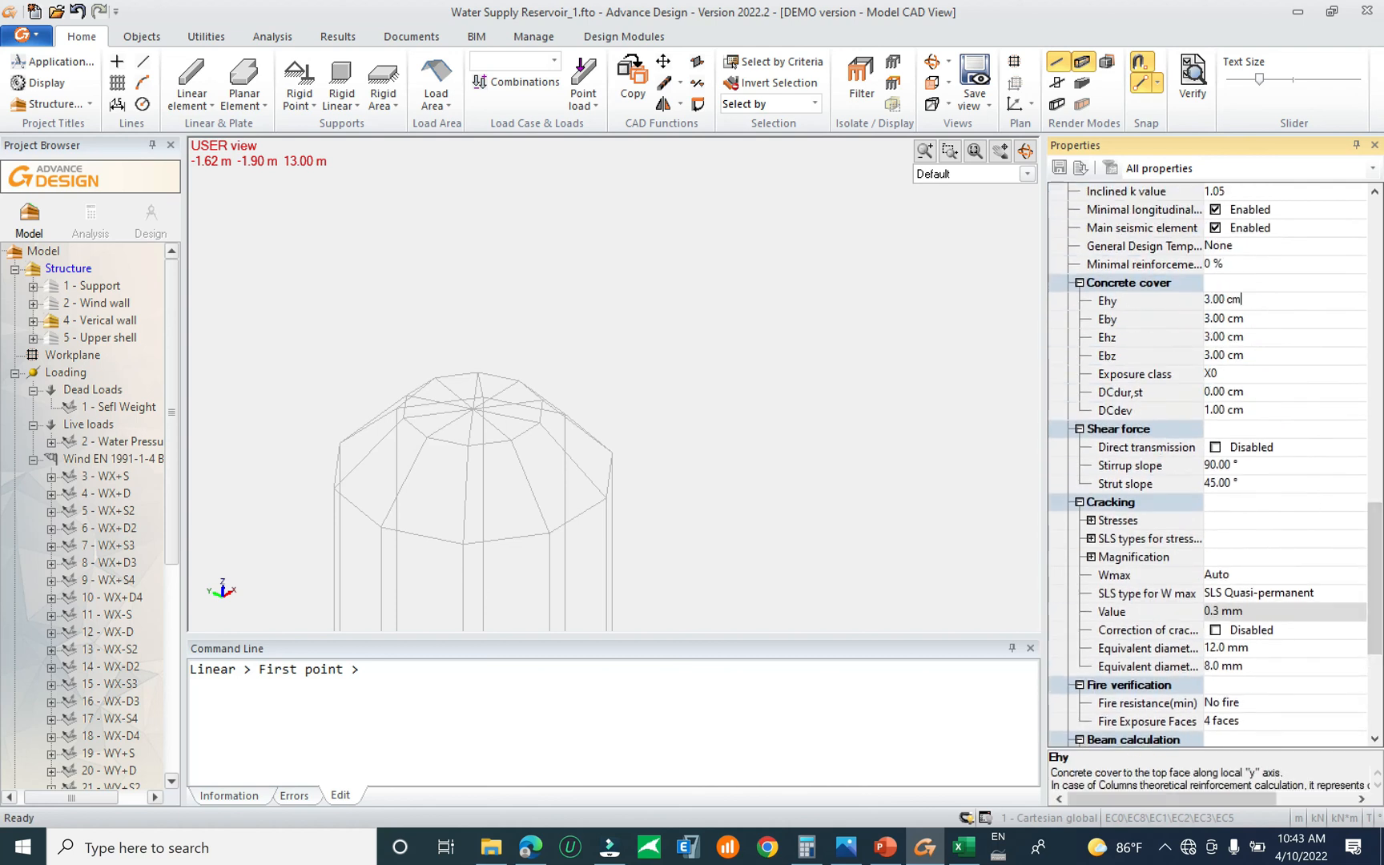
drag(1248, 300, 1203, 299)
click(1228, 299)
text(4)
key(Tab)
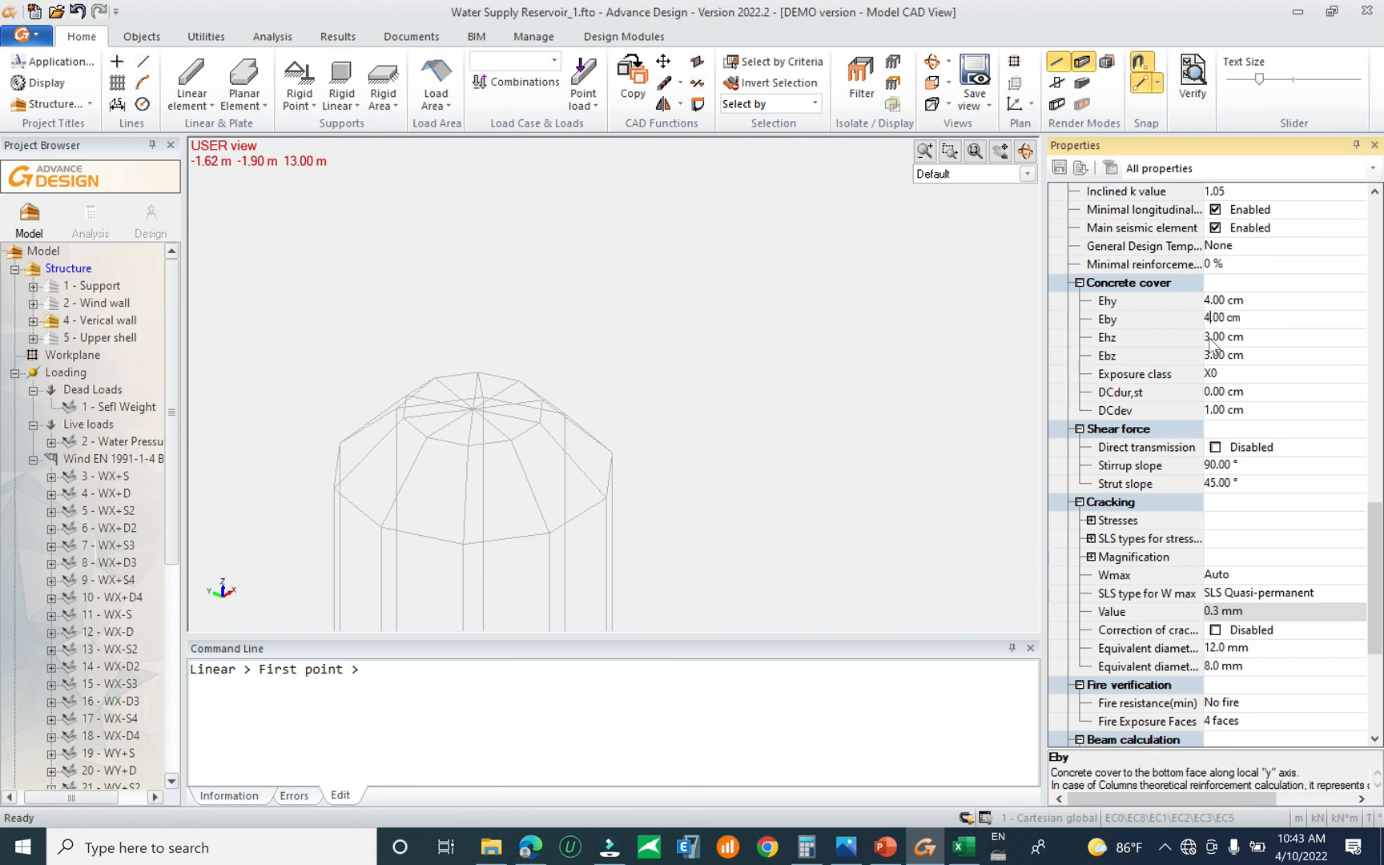
click(1211, 336)
text(4)
click(1206, 354)
click(1239, 374)
click(1356, 374)
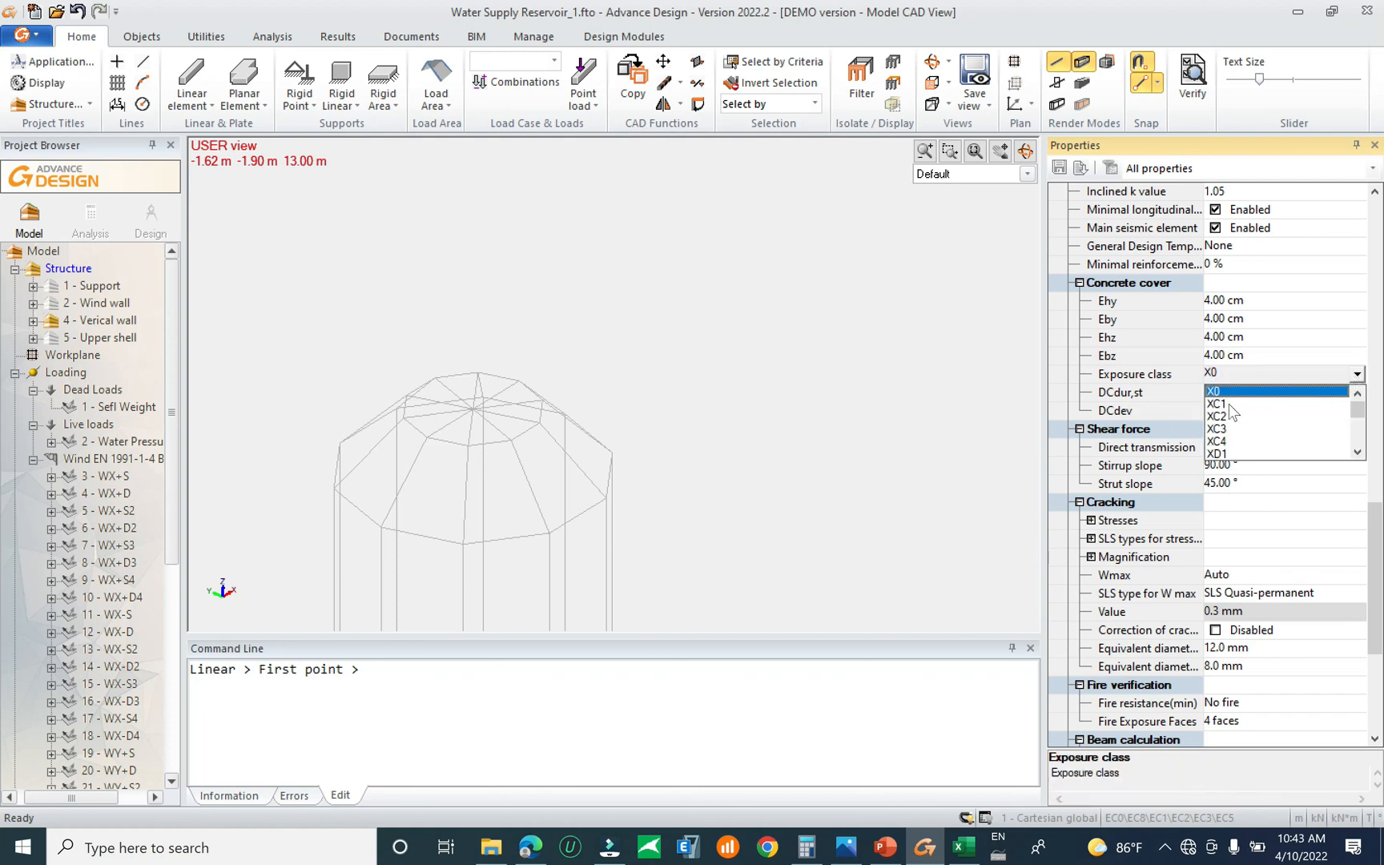
click(1266, 353)
Enable beam calculation and deflection calculation for the linear element, and disable its column calculation
drag(1375, 551, 1365, 673)
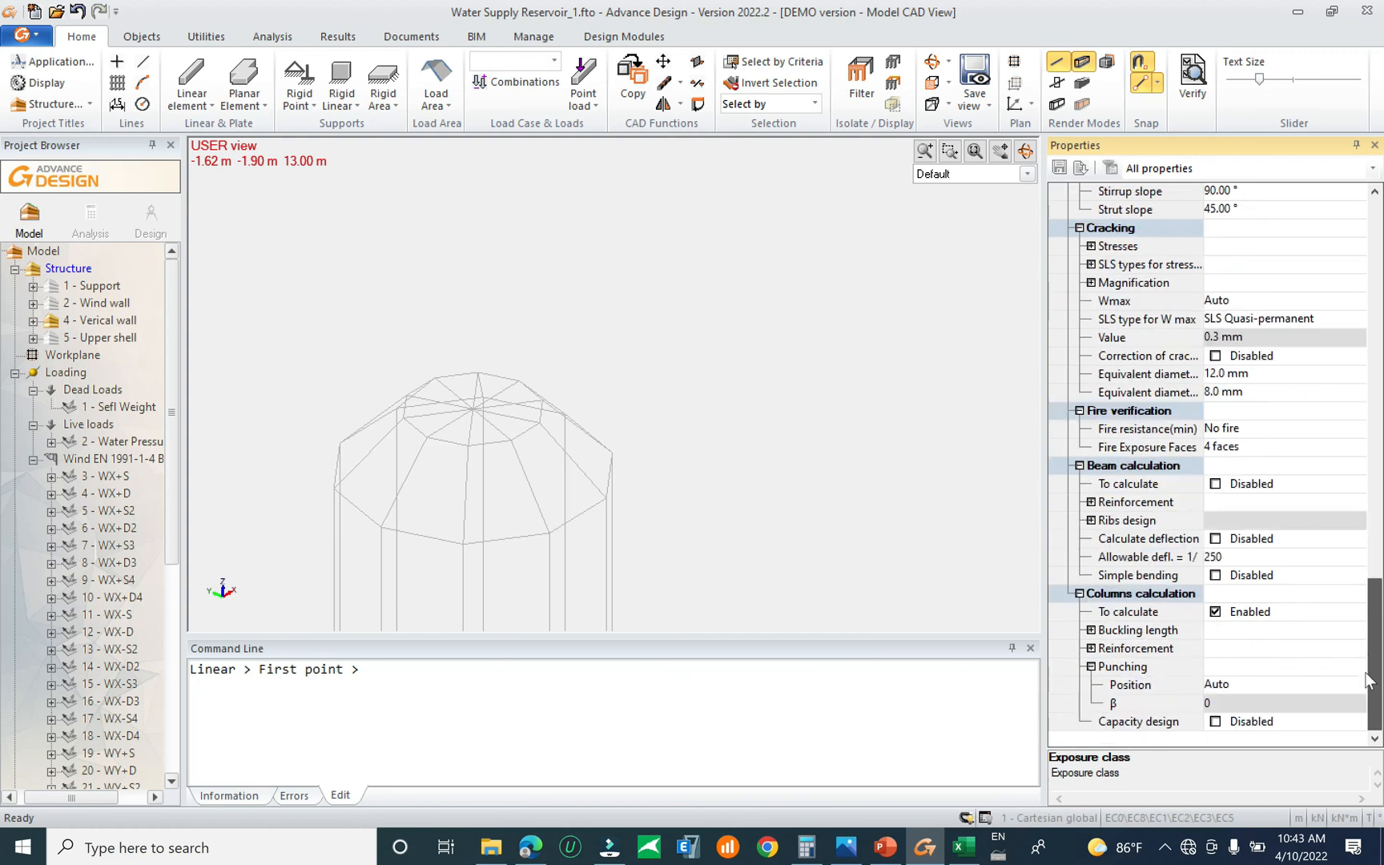
click(1215, 539)
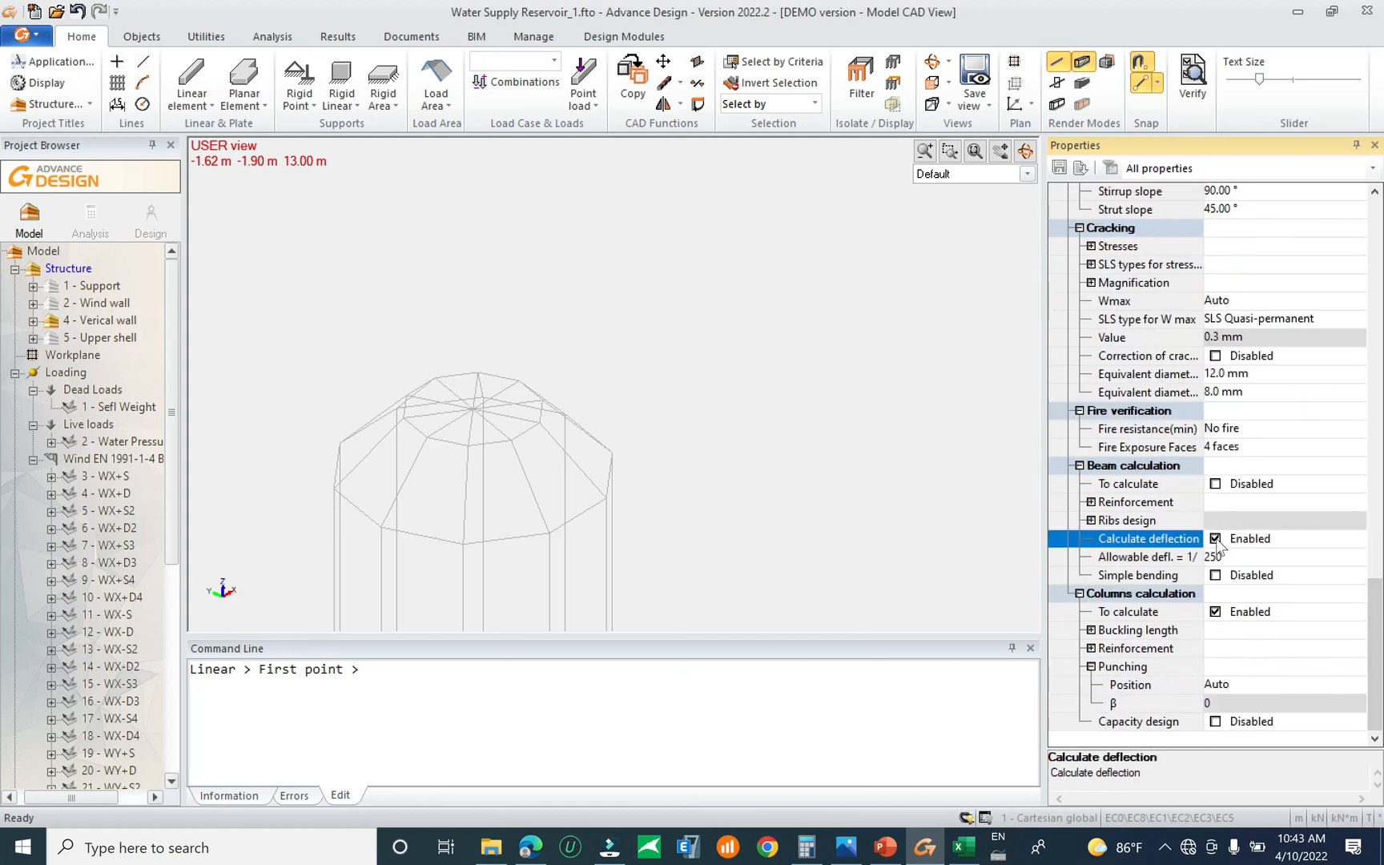
click(1215, 611)
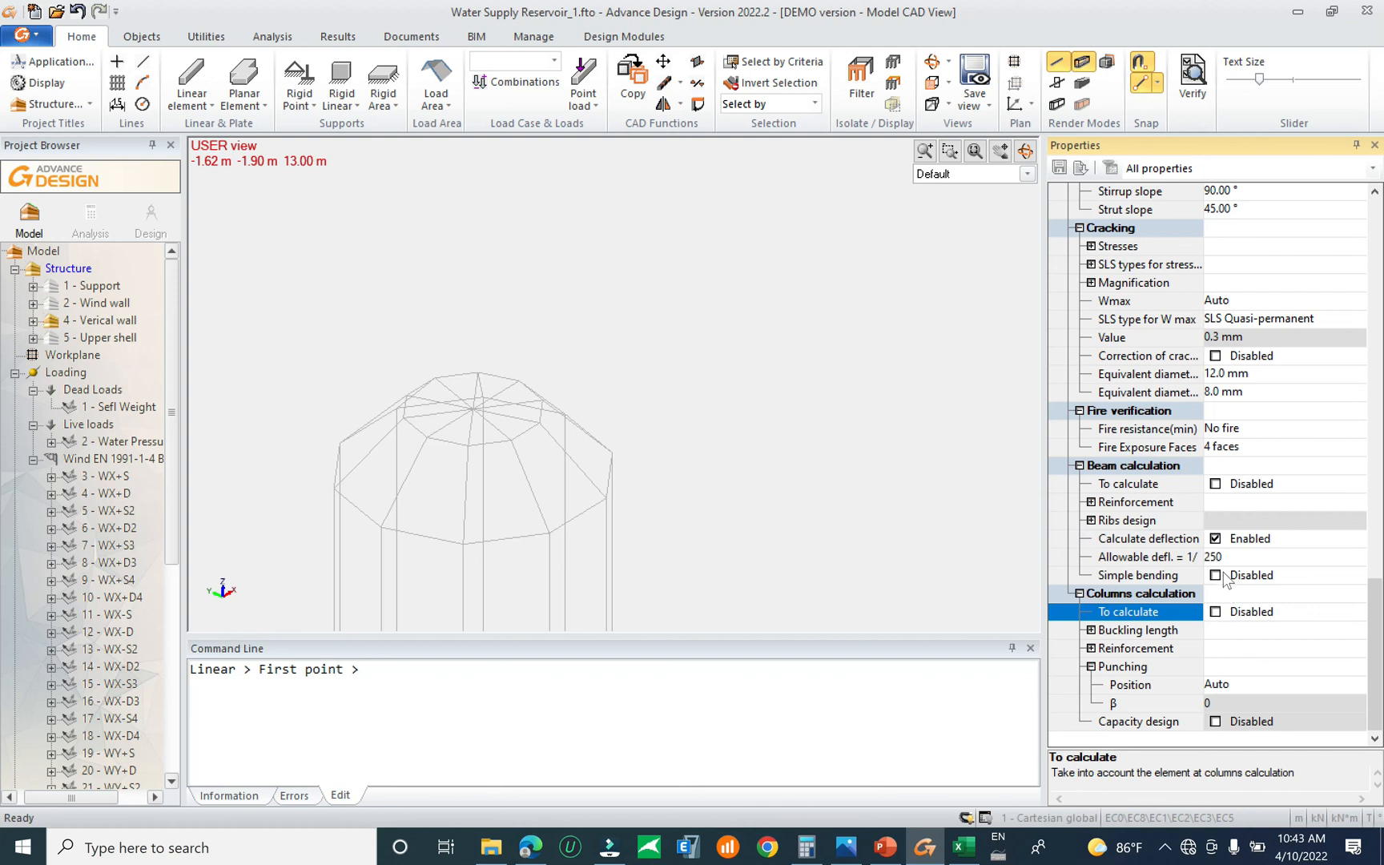
click(1215, 575)
click(1215, 575)
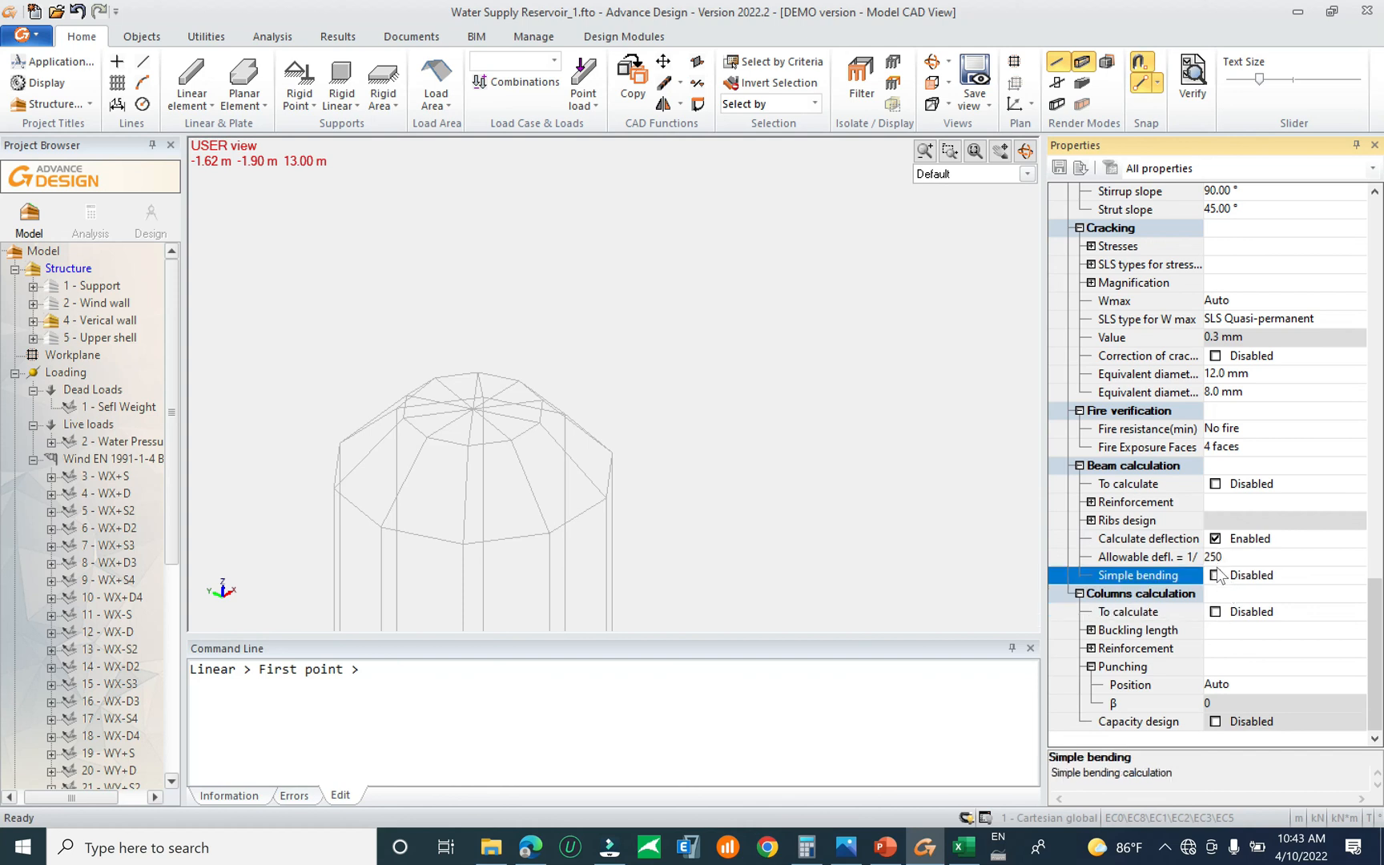
click(1223, 484)
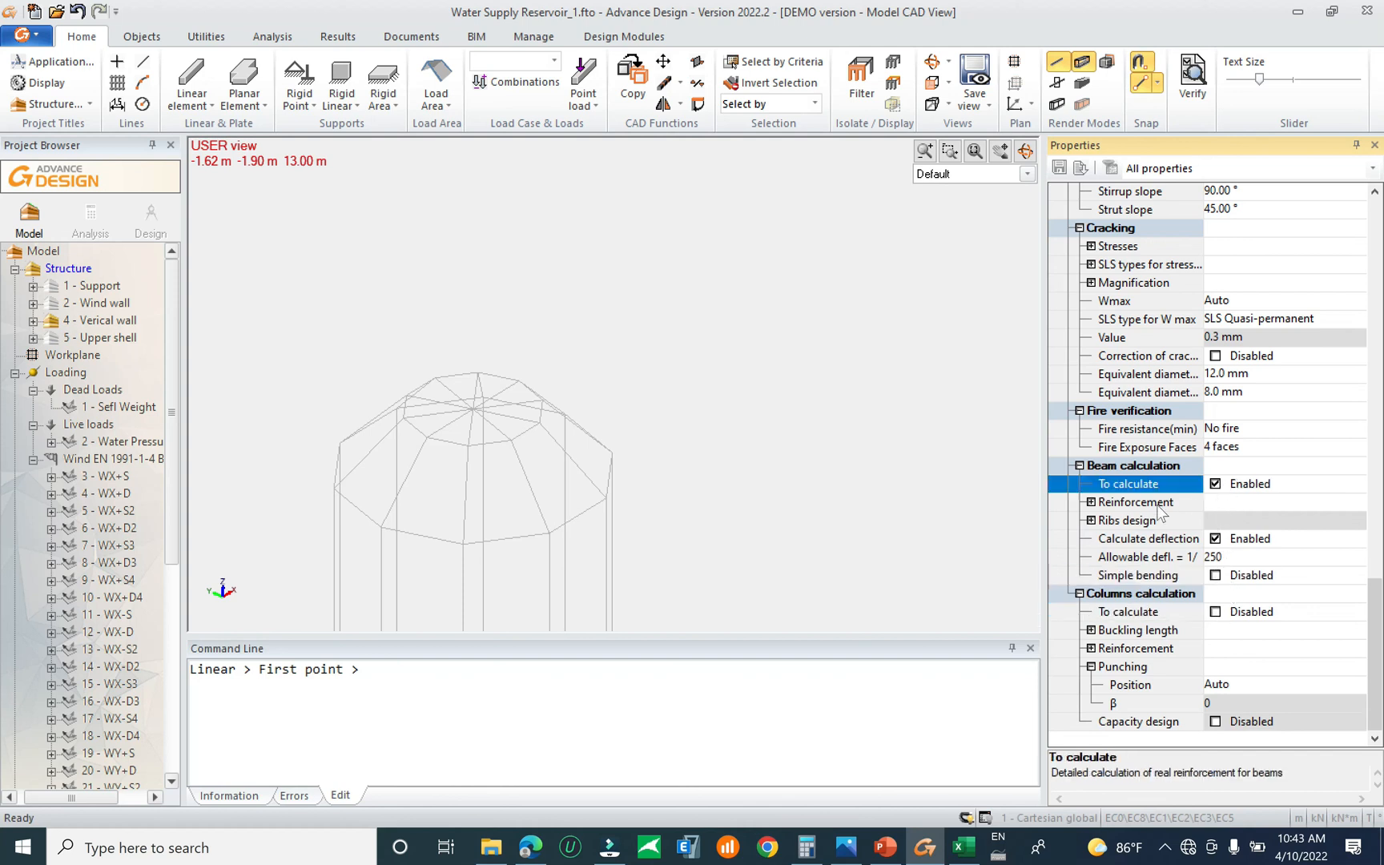
click(1093, 501)
click(1091, 557)
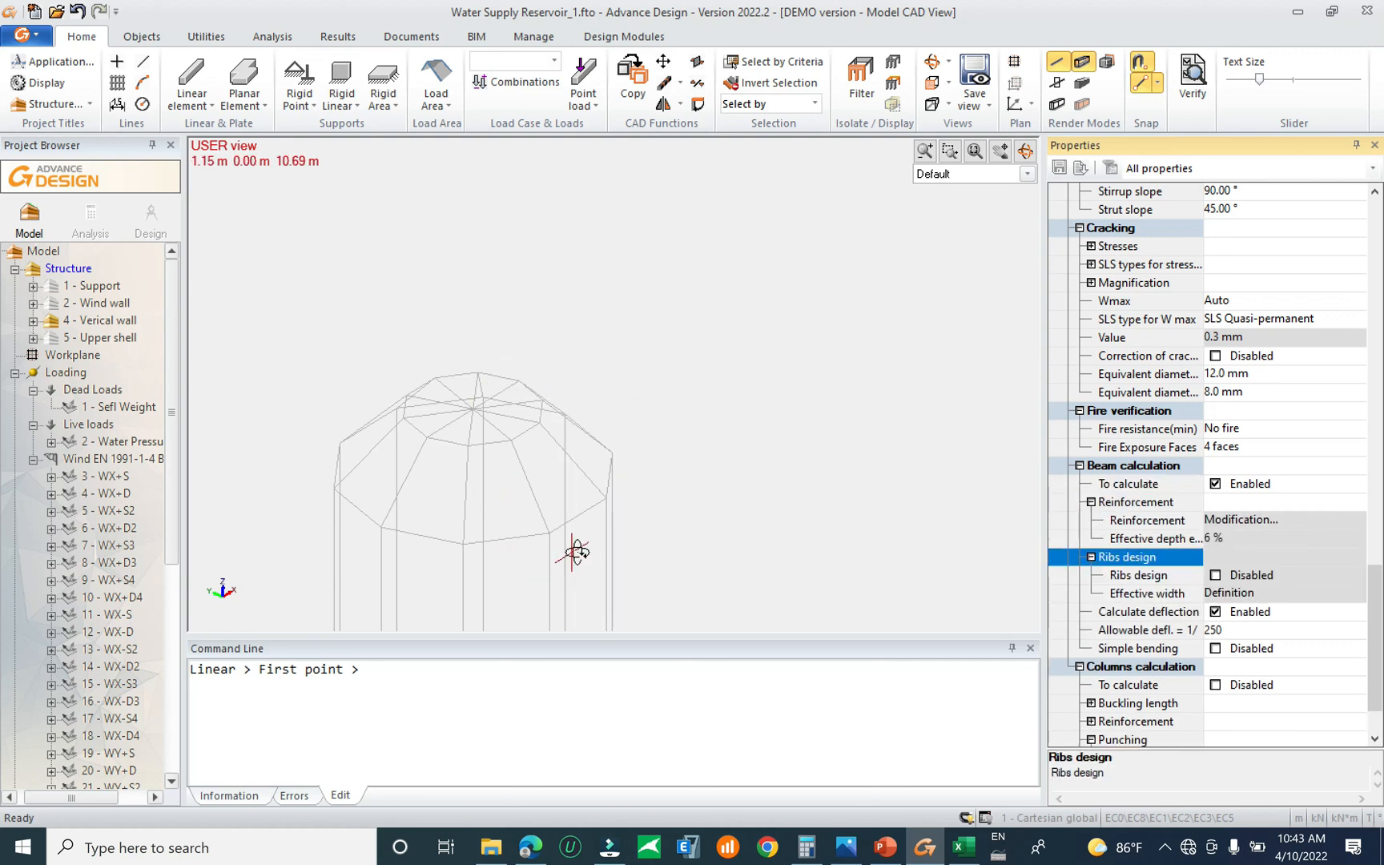
Place four consecutive linear elements along the vertical wall's upper ring, ending at the vertex 1.00, 0.00, 13.00 m
shift+middle_drag(572, 554, 612, 547)
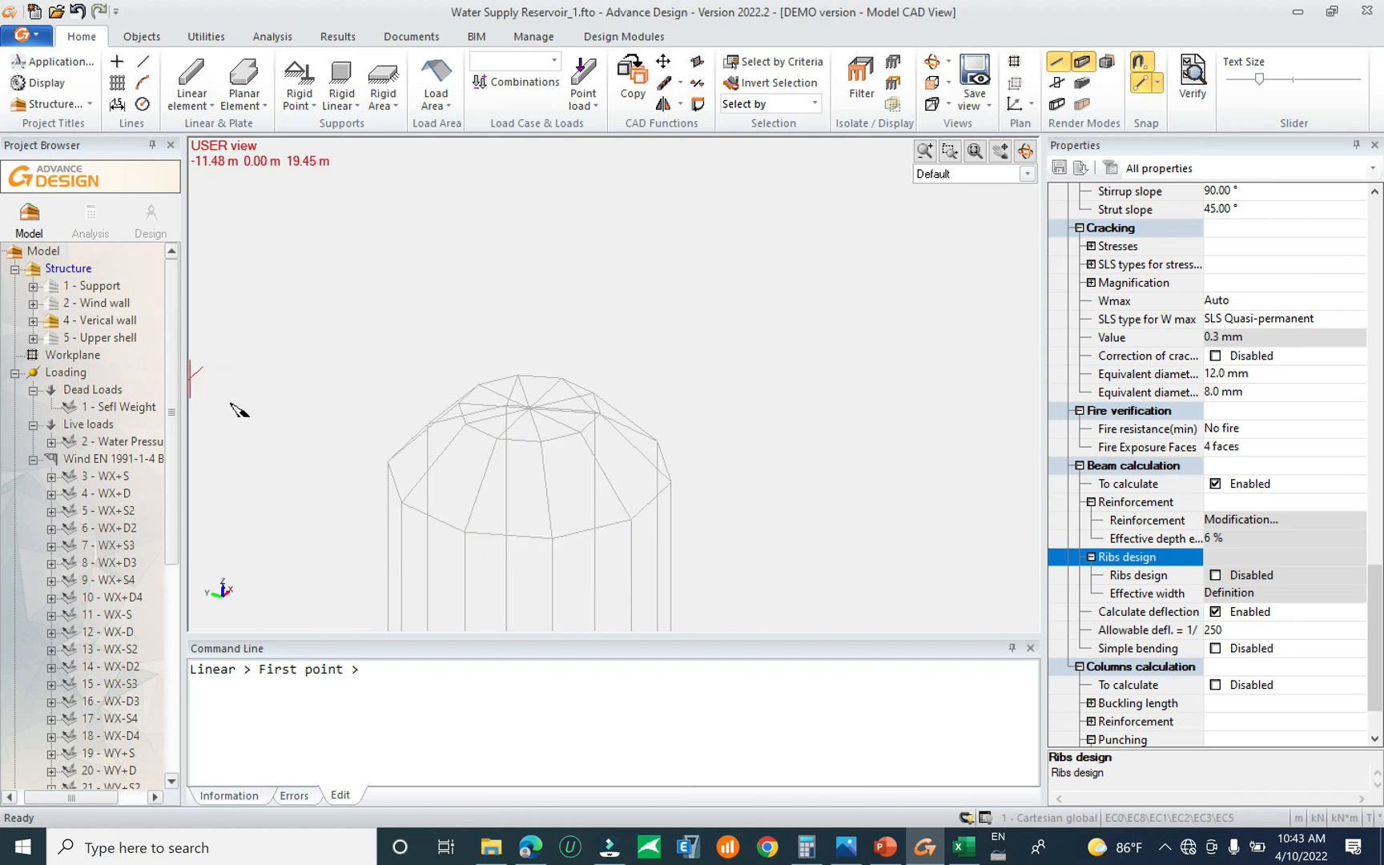
click(552, 537)
click(631, 524)
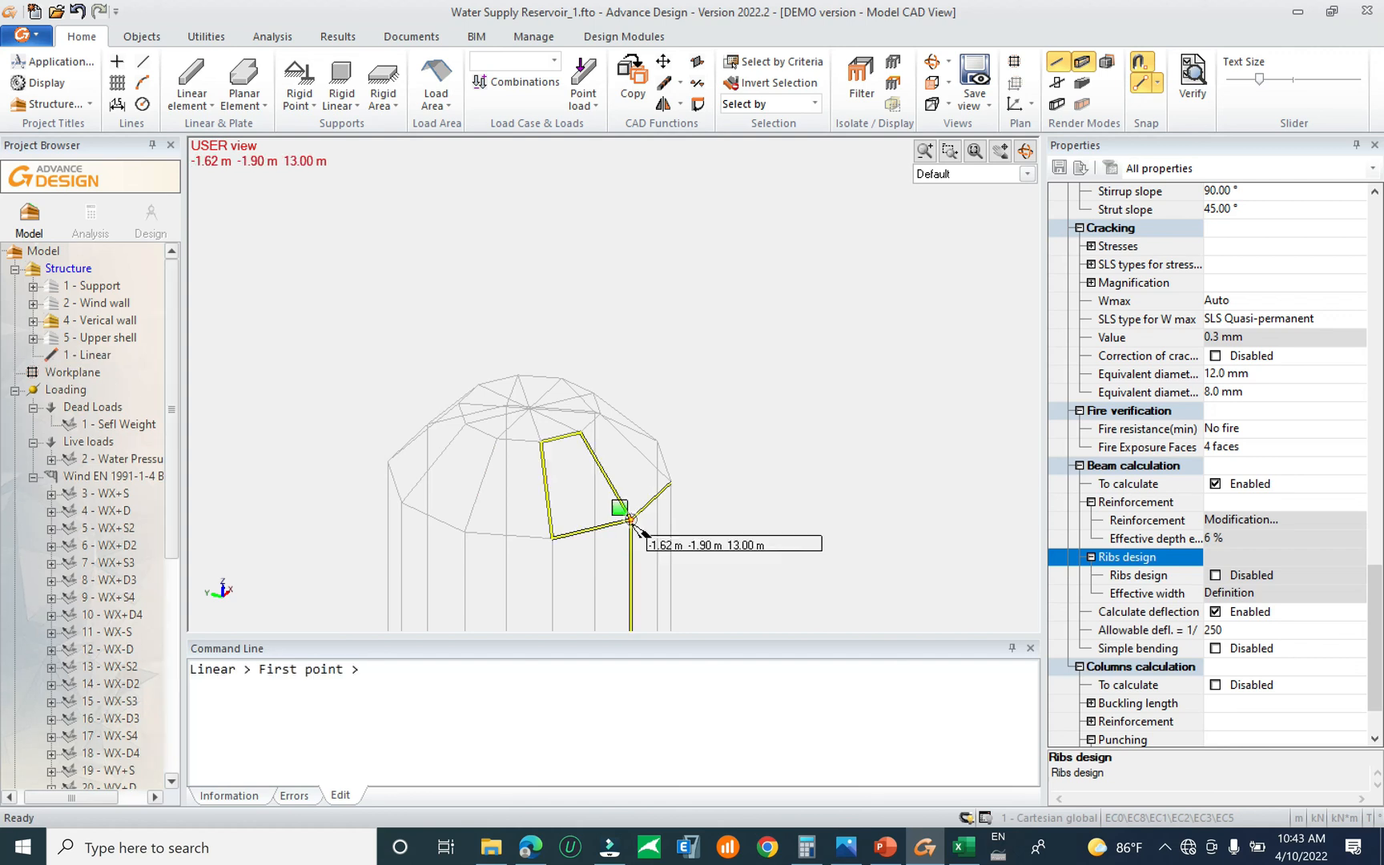
click(633, 522)
click(672, 483)
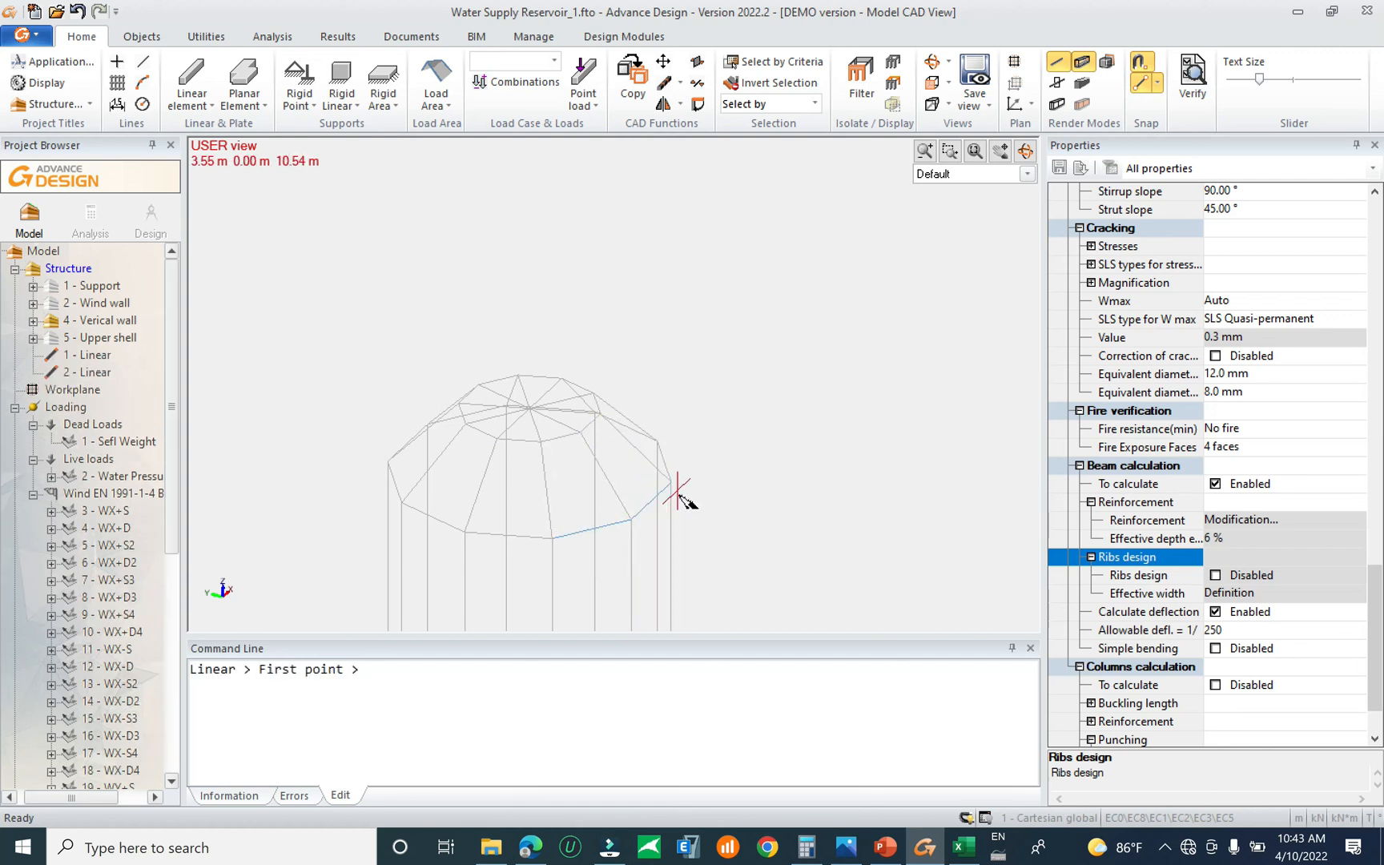
shift+middle_drag(683, 494, 358, 449)
click(510, 527)
click(553, 474)
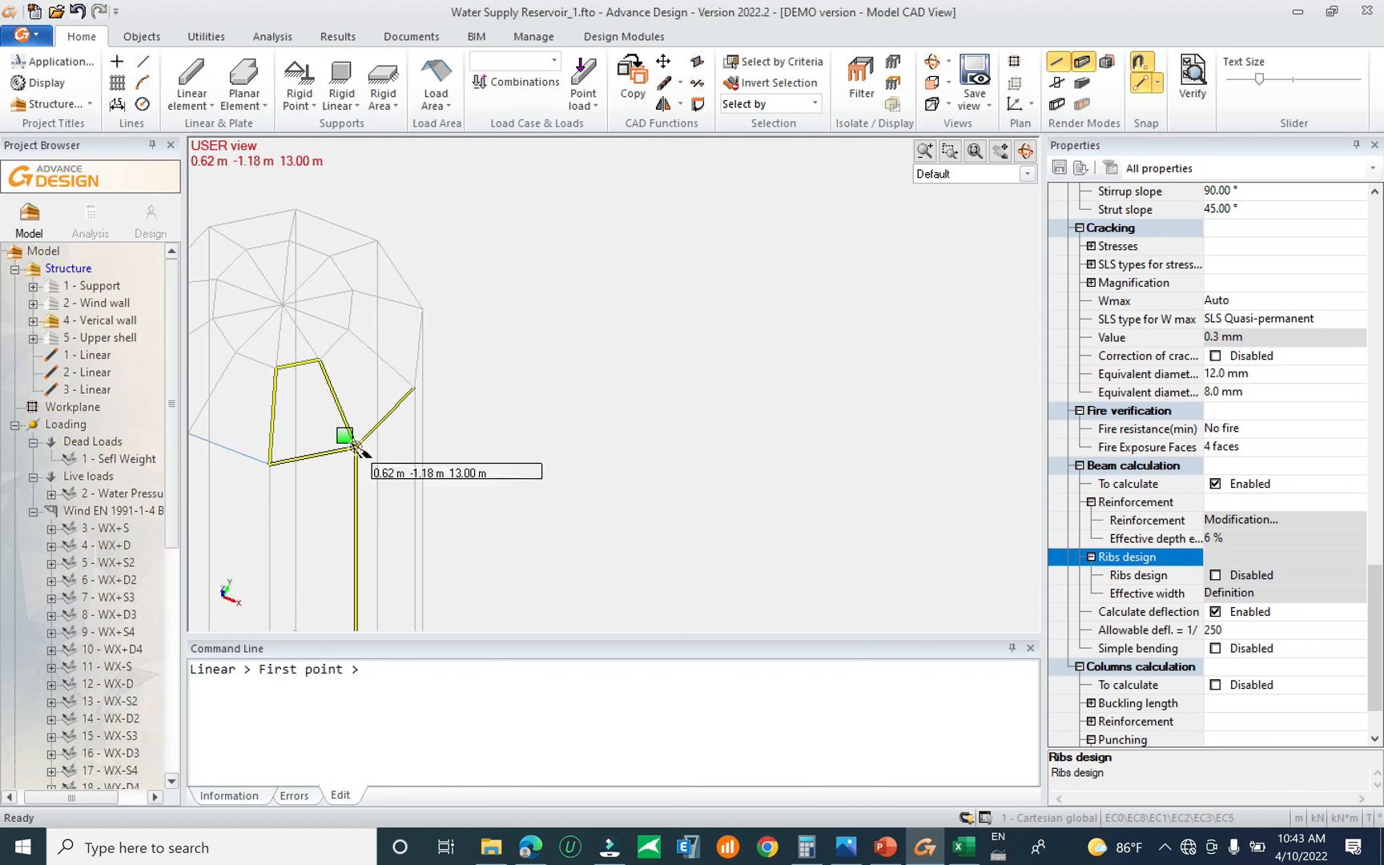
click(357, 449)
click(413, 387)
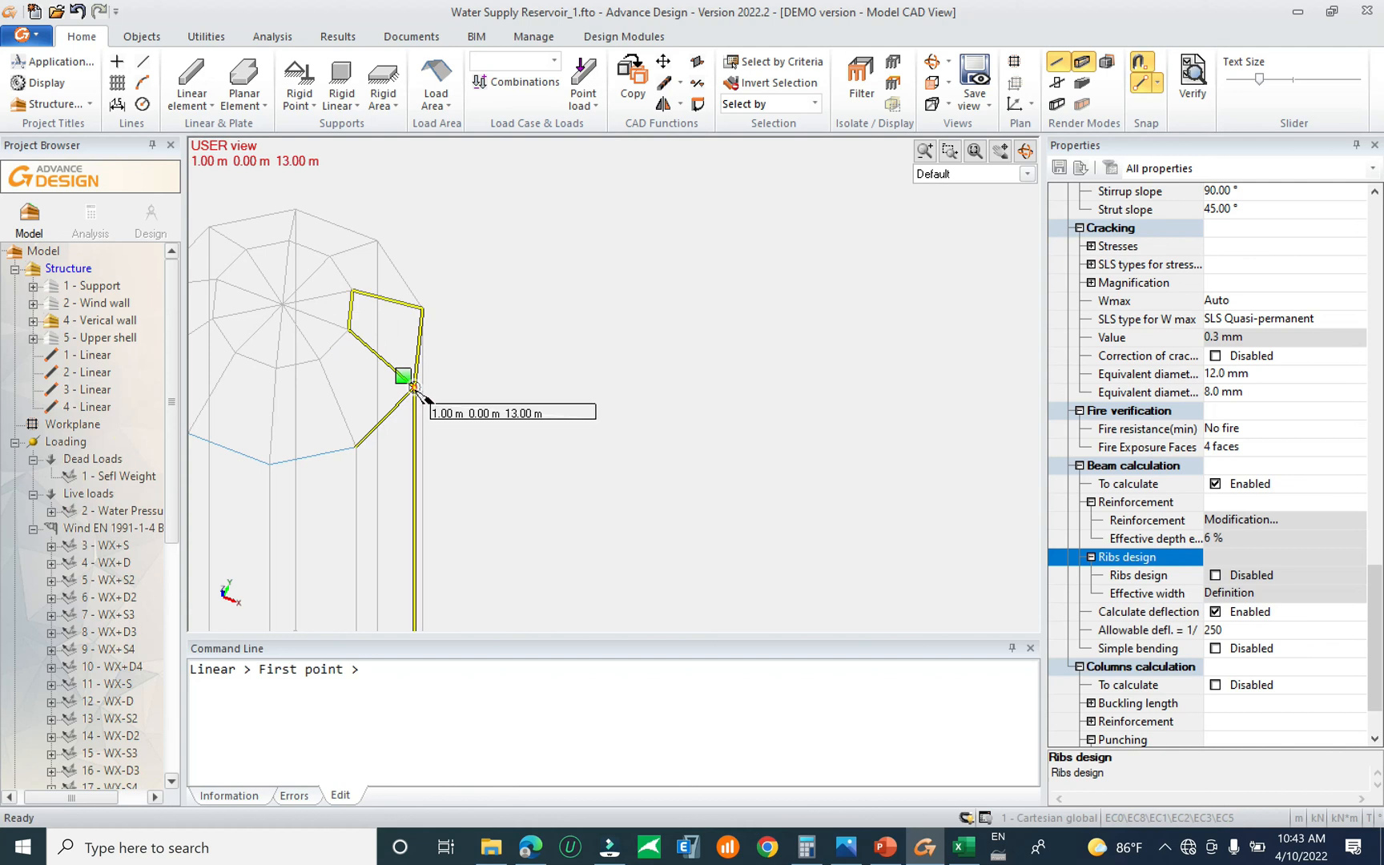
Continue the ring with four linear elements from vertex 1.00, 0.00, 13.00 m to vertex -2.62, 1.18, 13.00 m
click(413, 388)
click(419, 308)
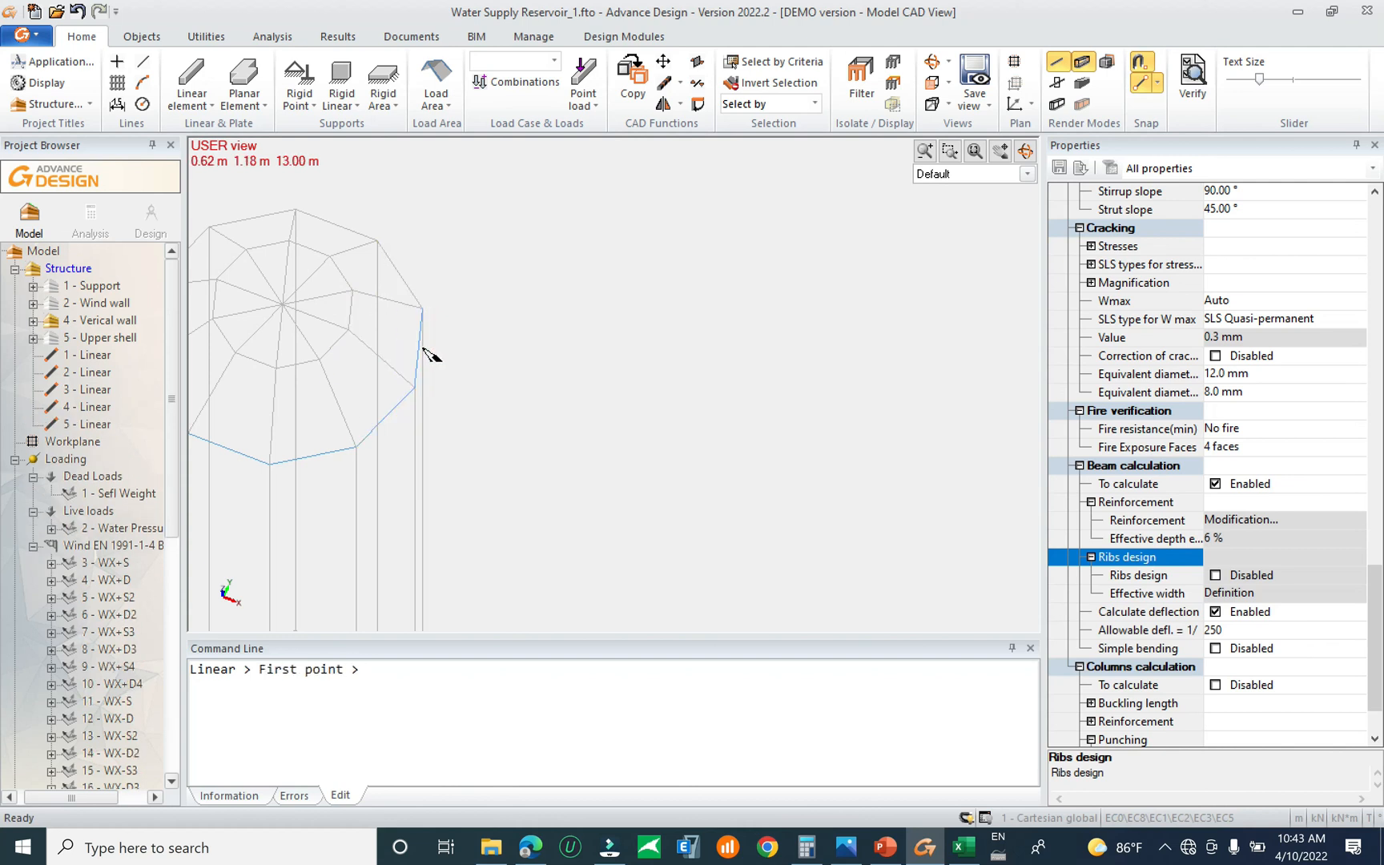
click(420, 307)
click(377, 241)
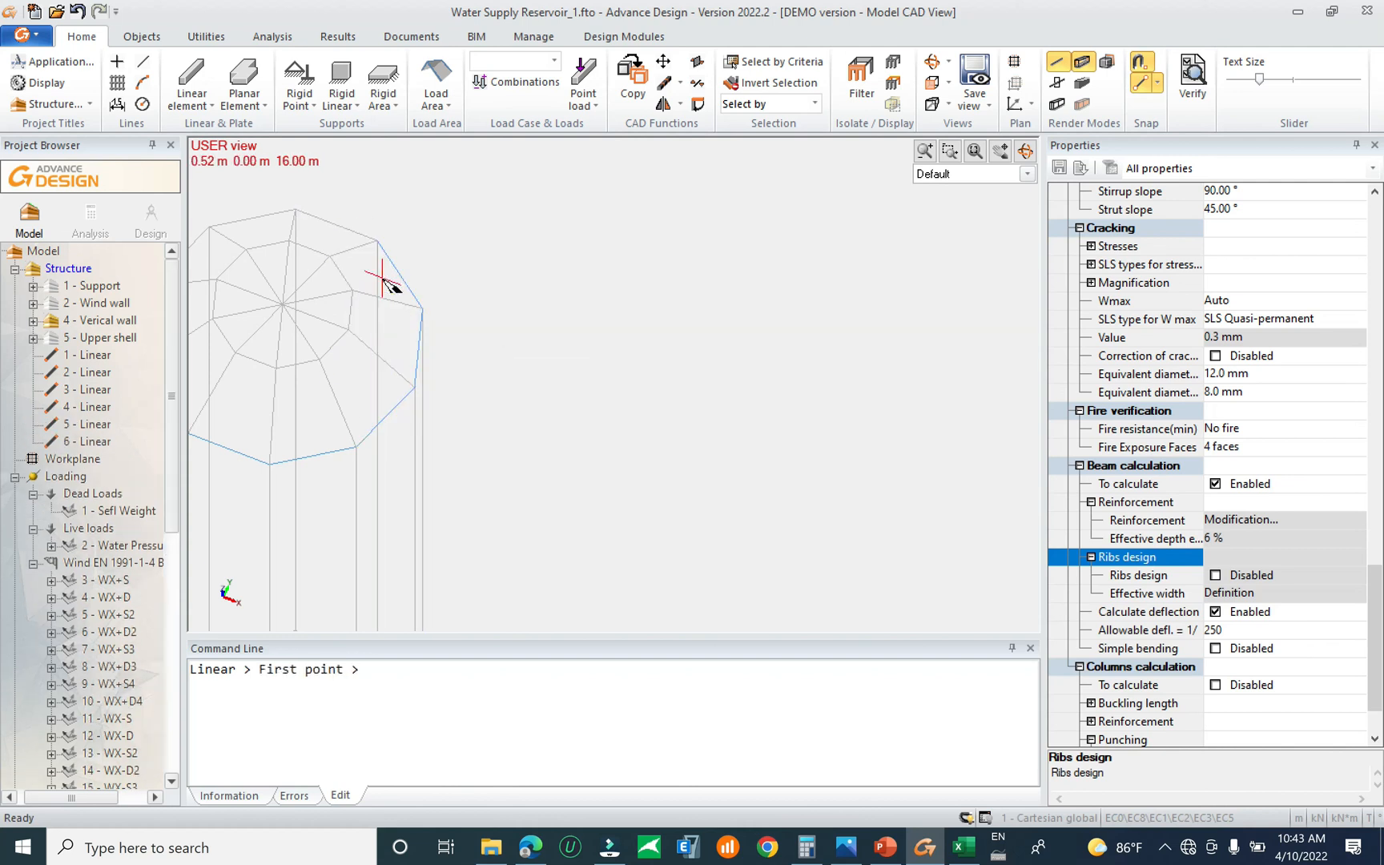
click(377, 241)
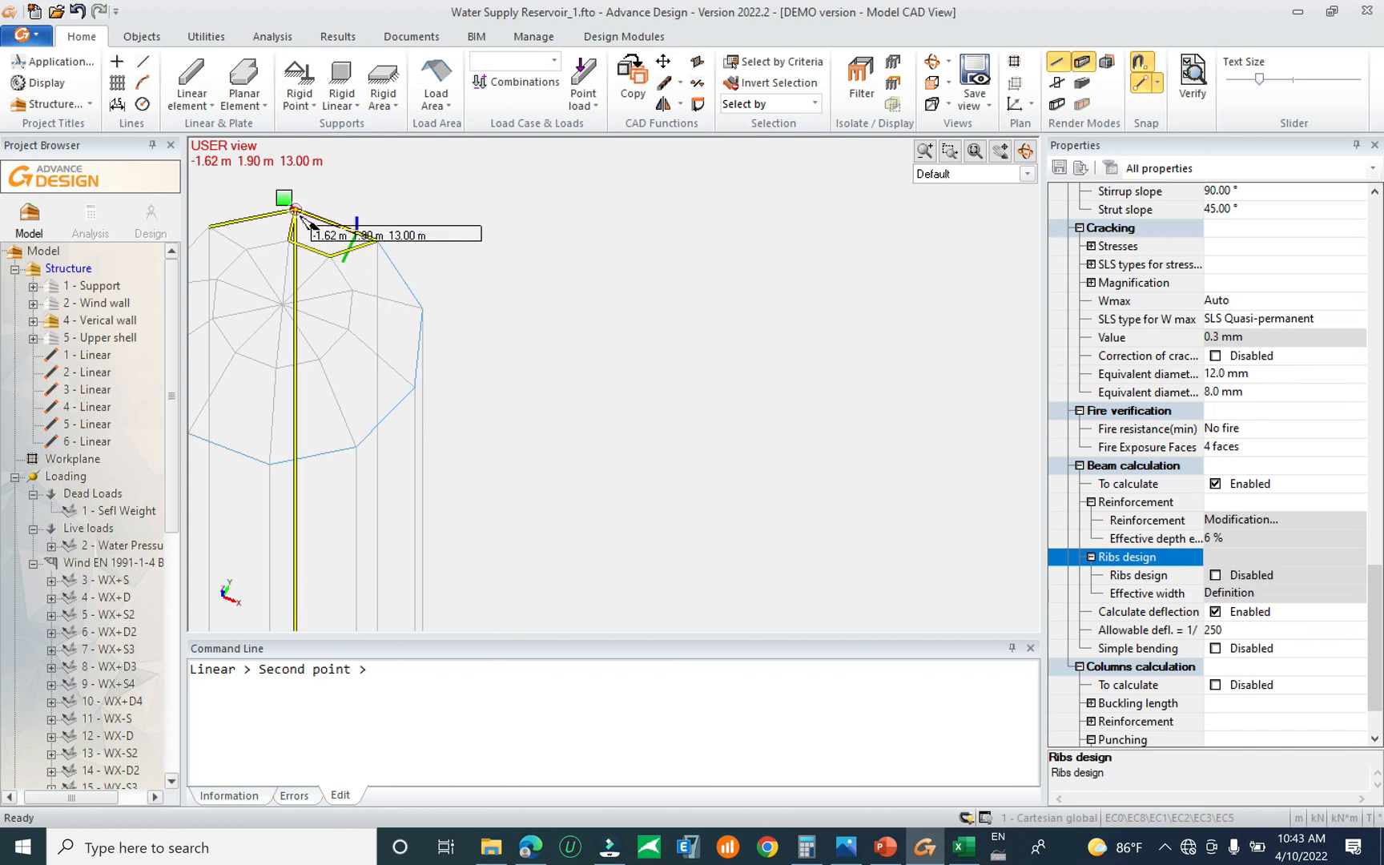
click(295, 210)
click(295, 210)
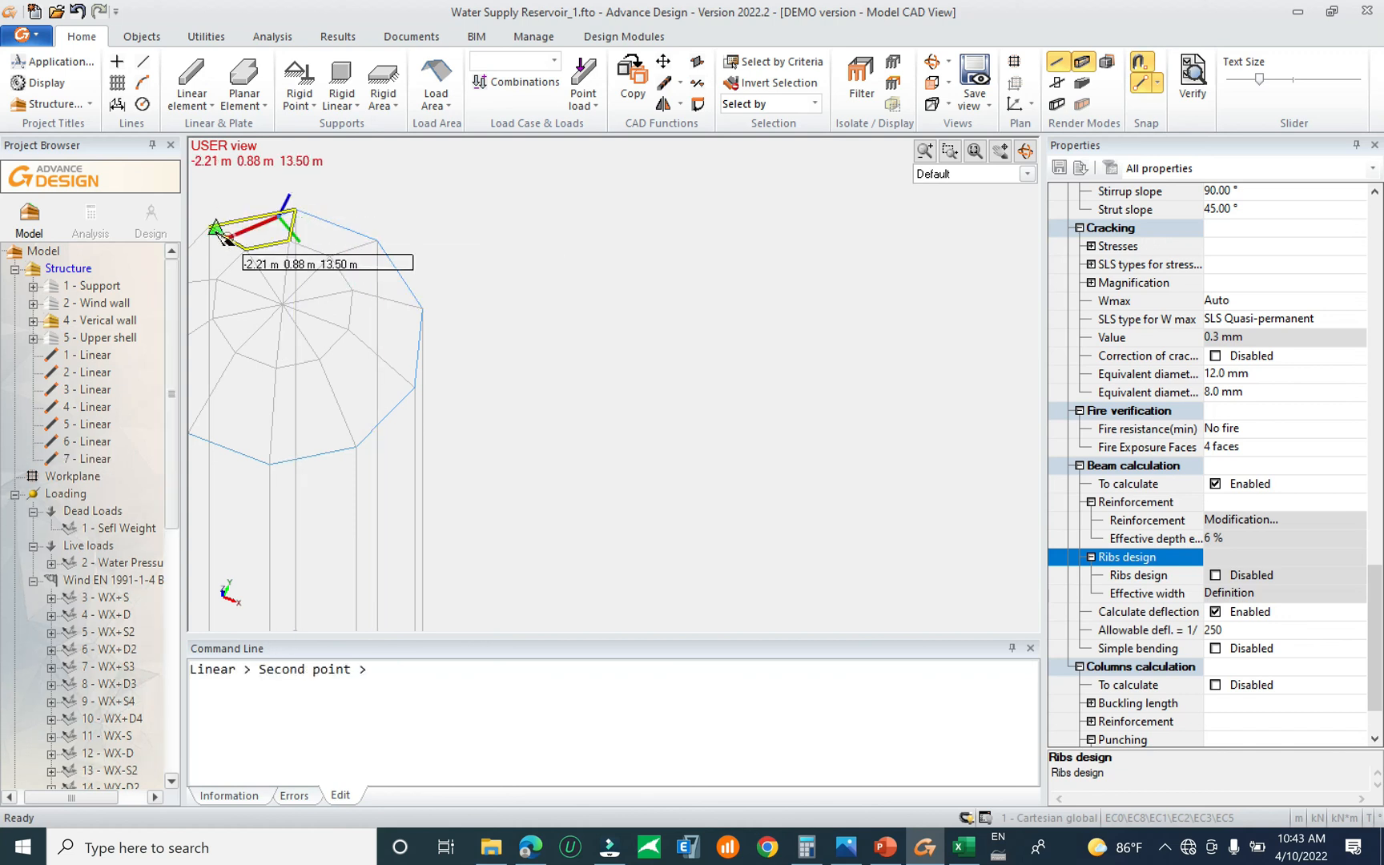
click(210, 227)
Close the ring with two linear elements from vertex -2.62, 1.18, 13.00 m to vertex -2.62, -1.18, 13.00 m, and end the command
middle_drag(416, 259, 694, 305)
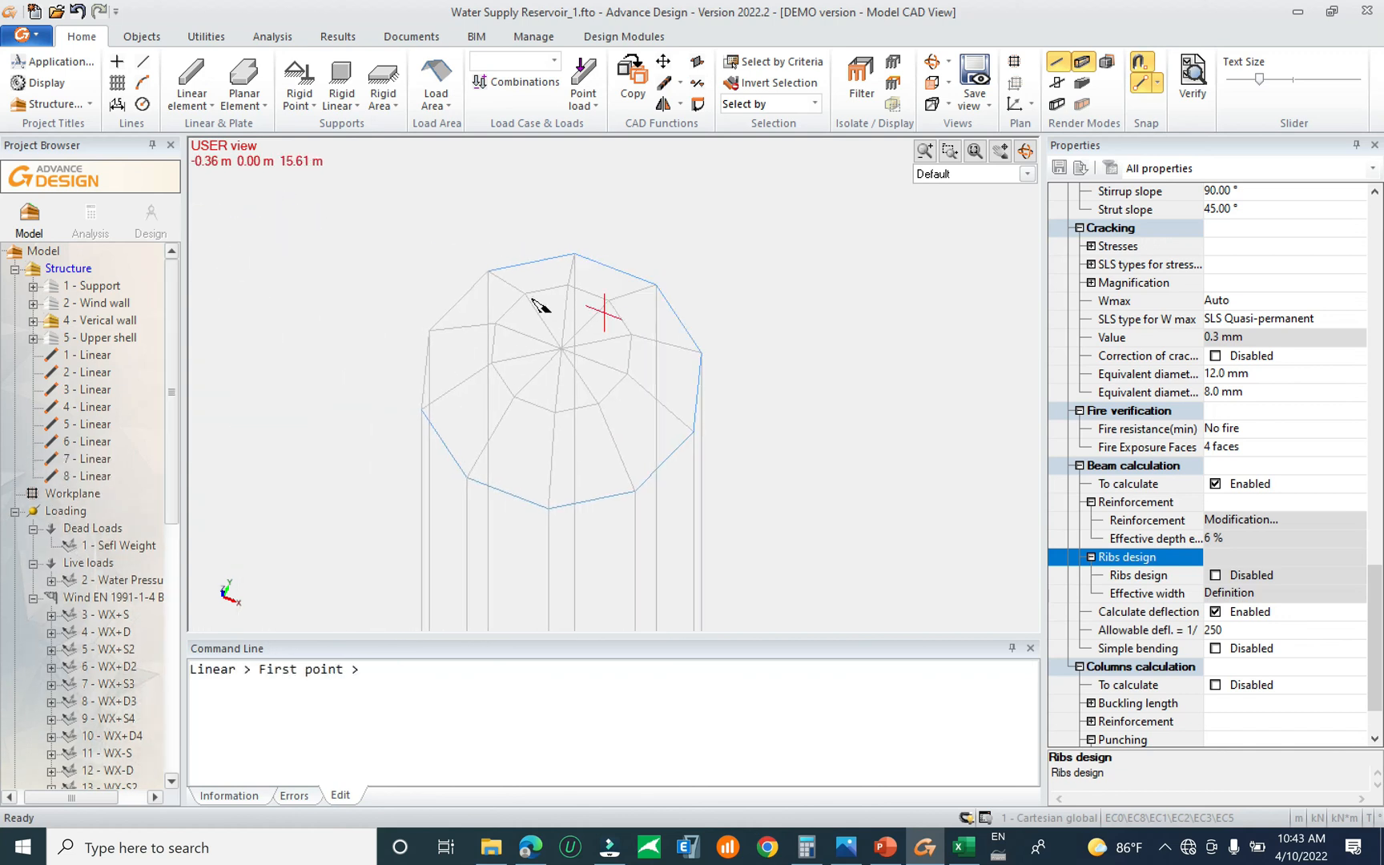
click(476, 279)
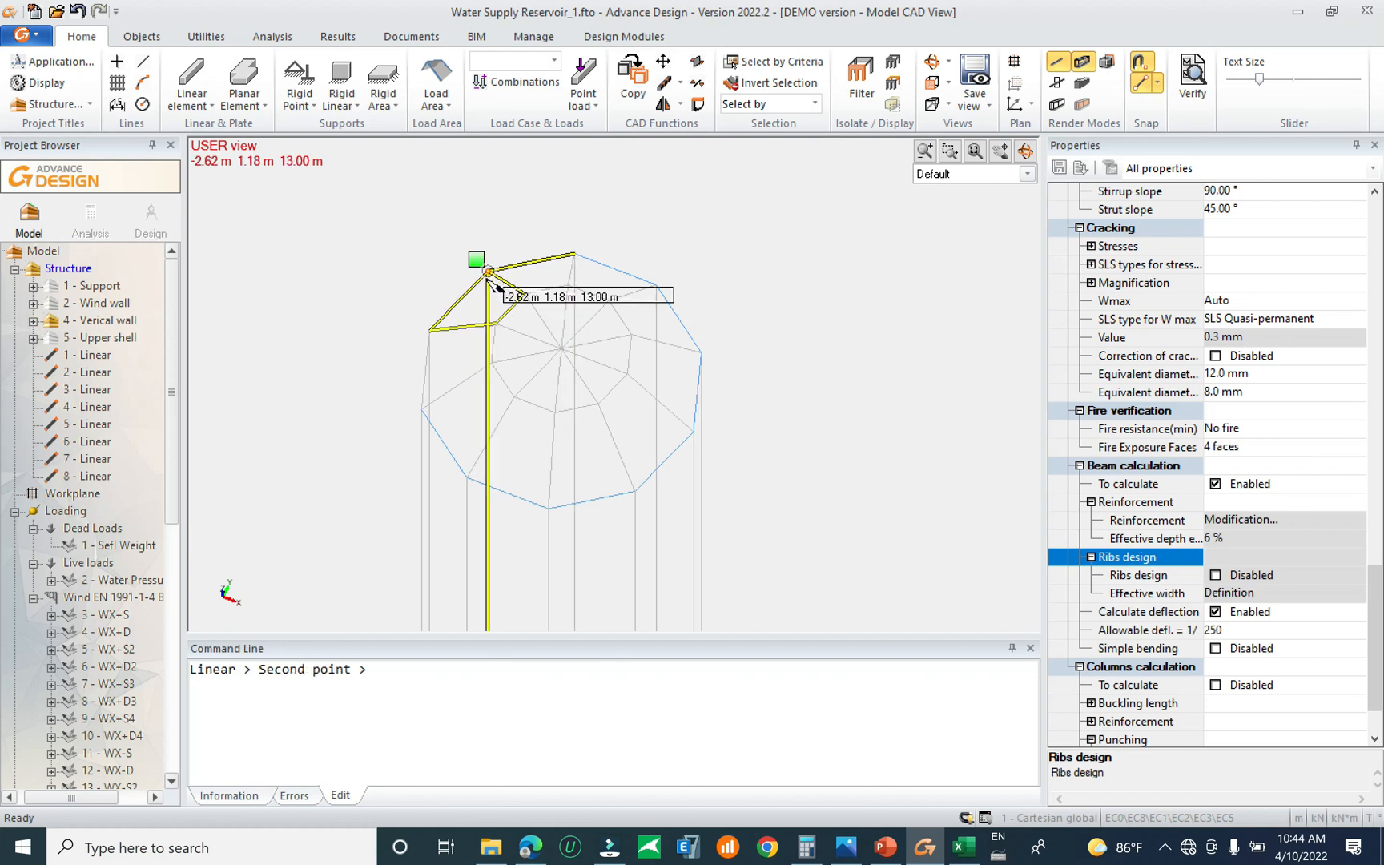
click(430, 330)
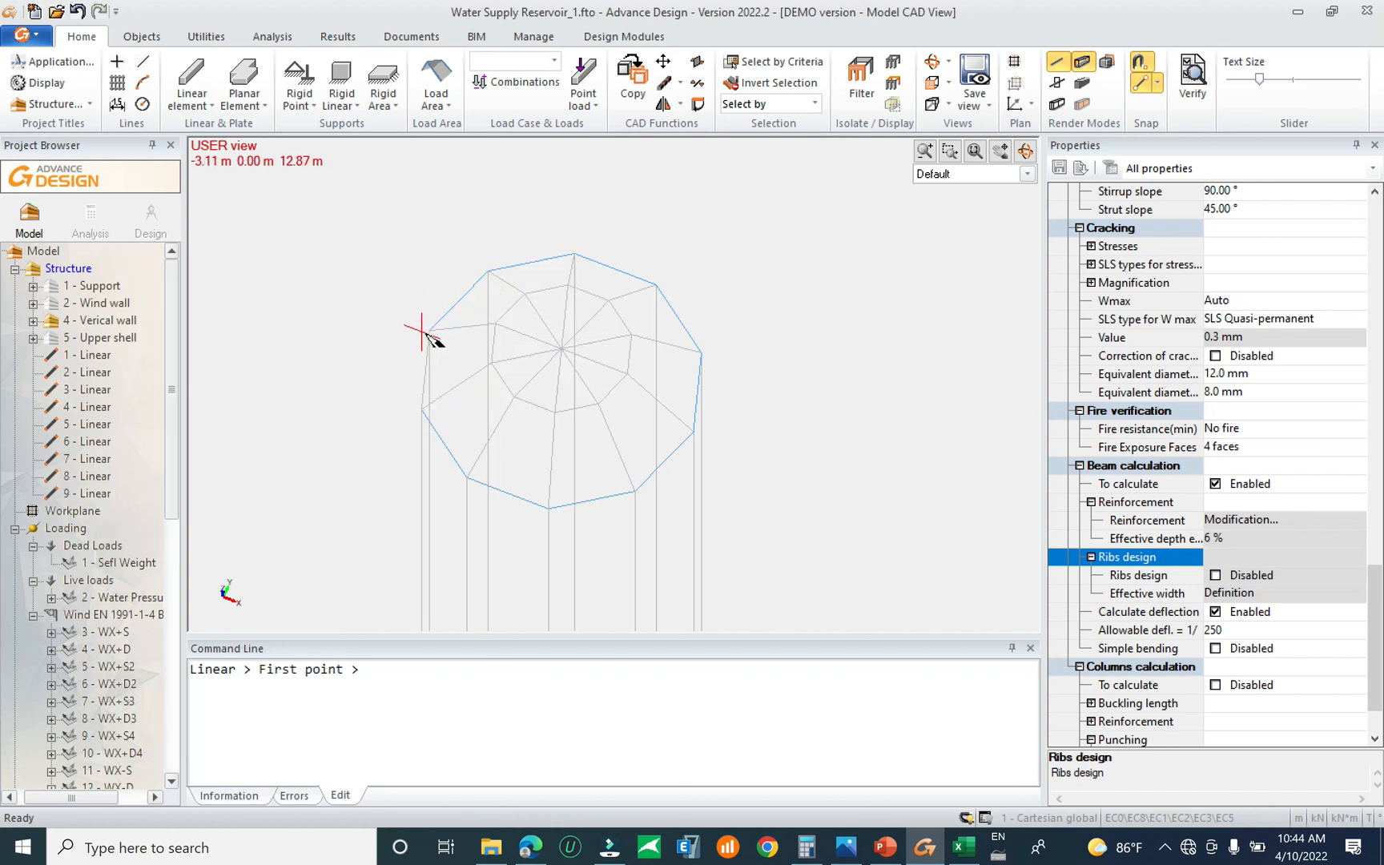
click(430, 330)
click(422, 409)
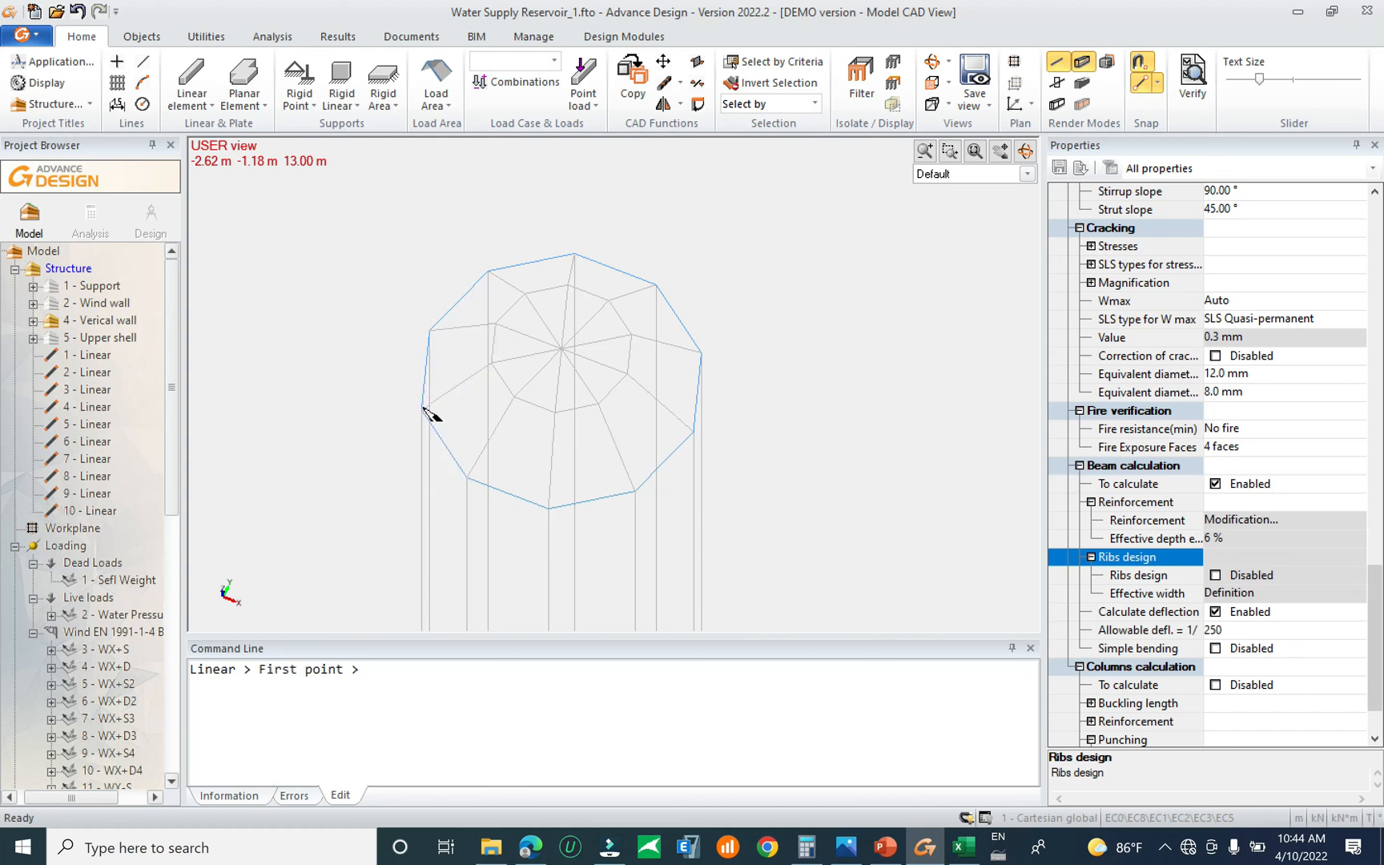
key(Escape)
Create a new system named "beam" under Structure
click(69, 269)
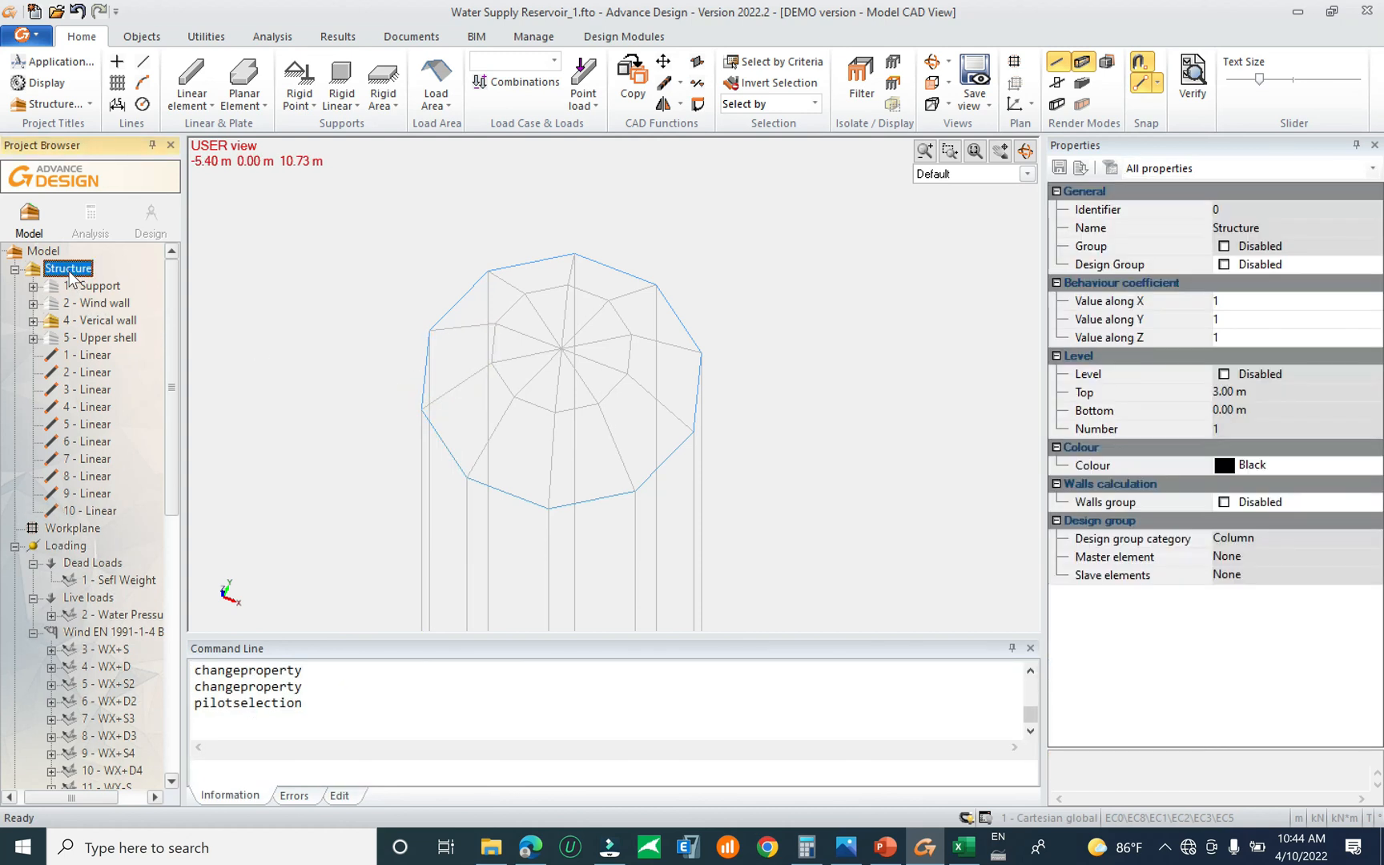
key(Insert)
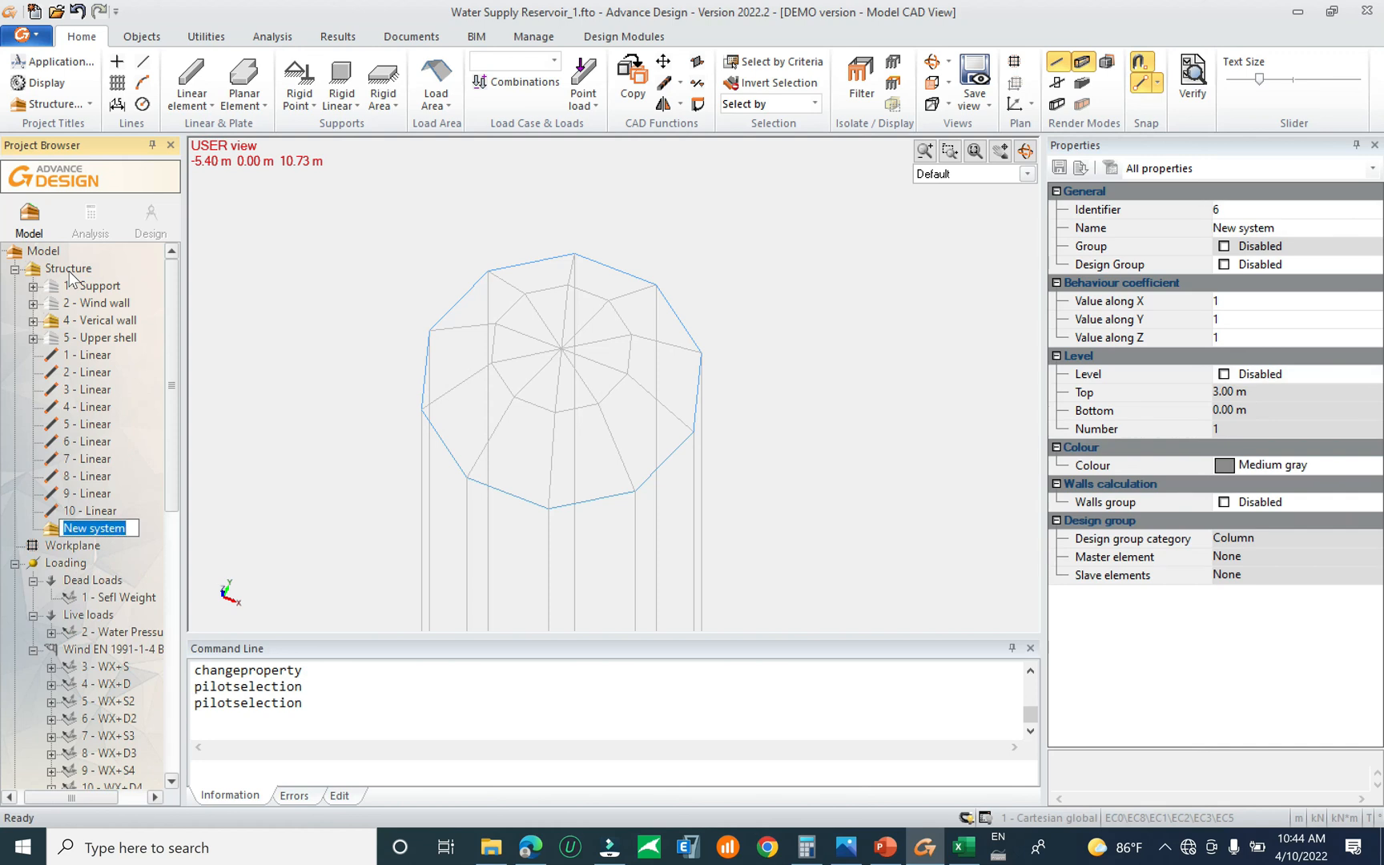
text(Be)
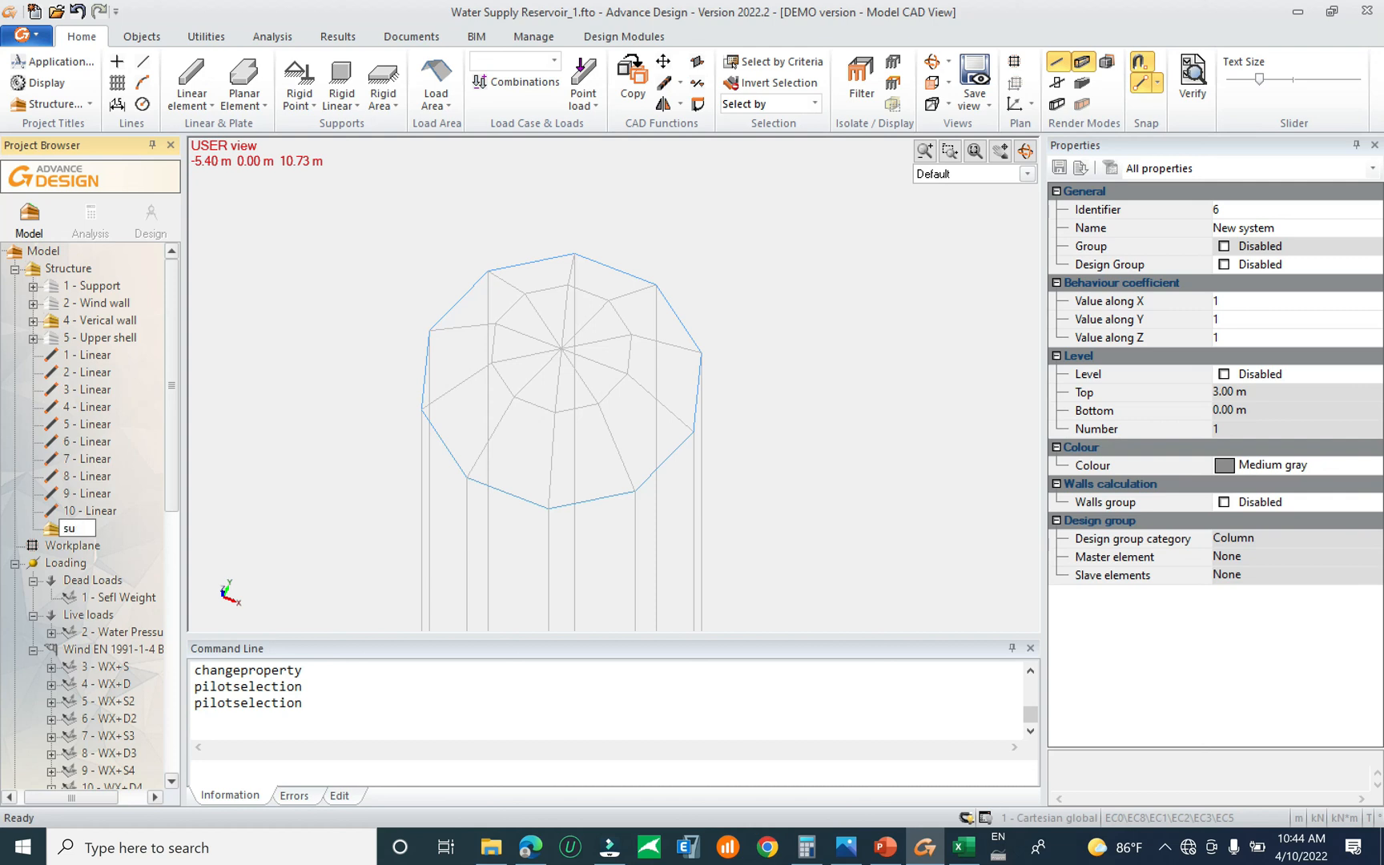
text(am)
key(Return)
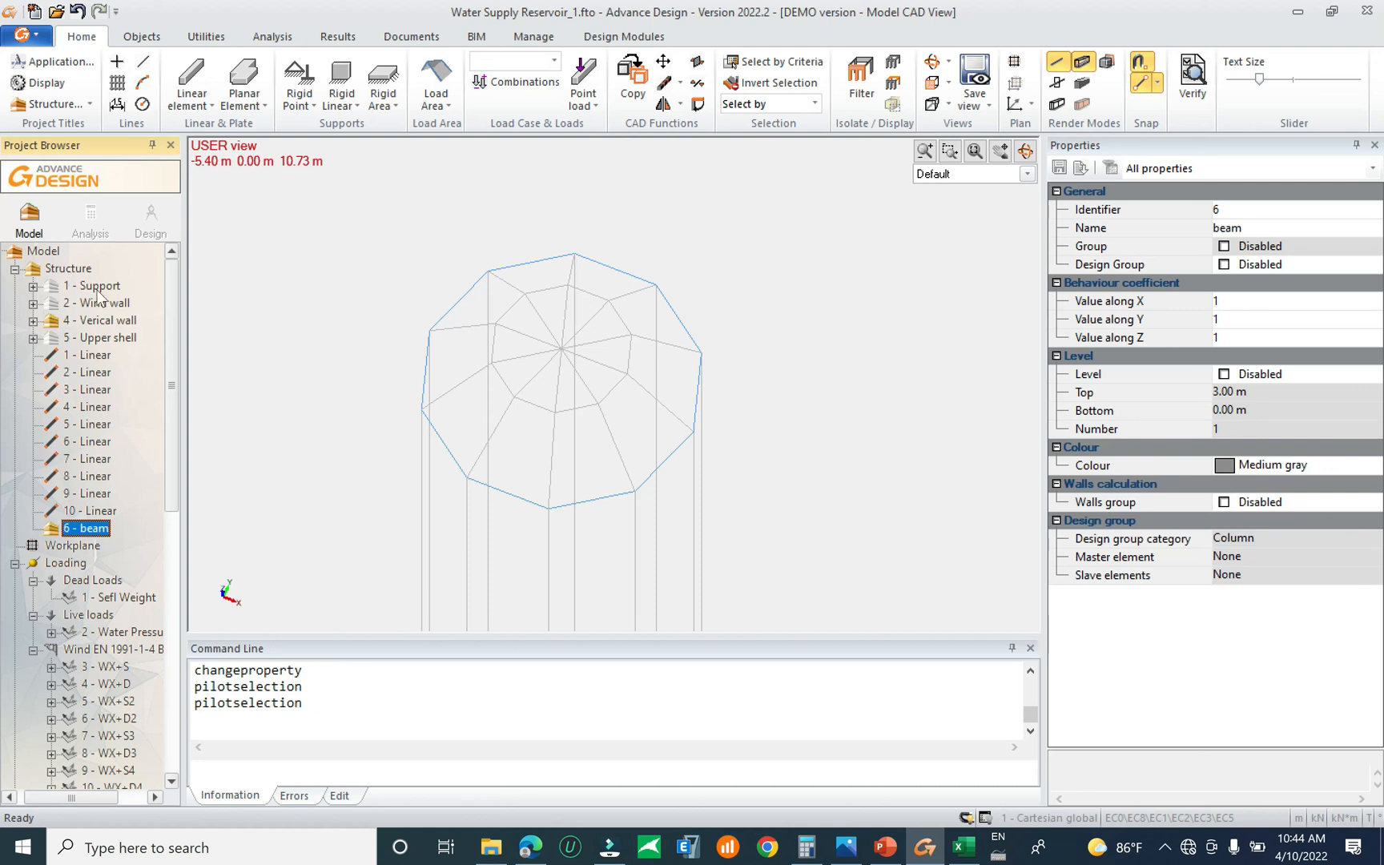
Select all elements with the R40*80 cross section by criteria and move them into the "beam" system
shift+middle_drag(636, 316, 656, 417)
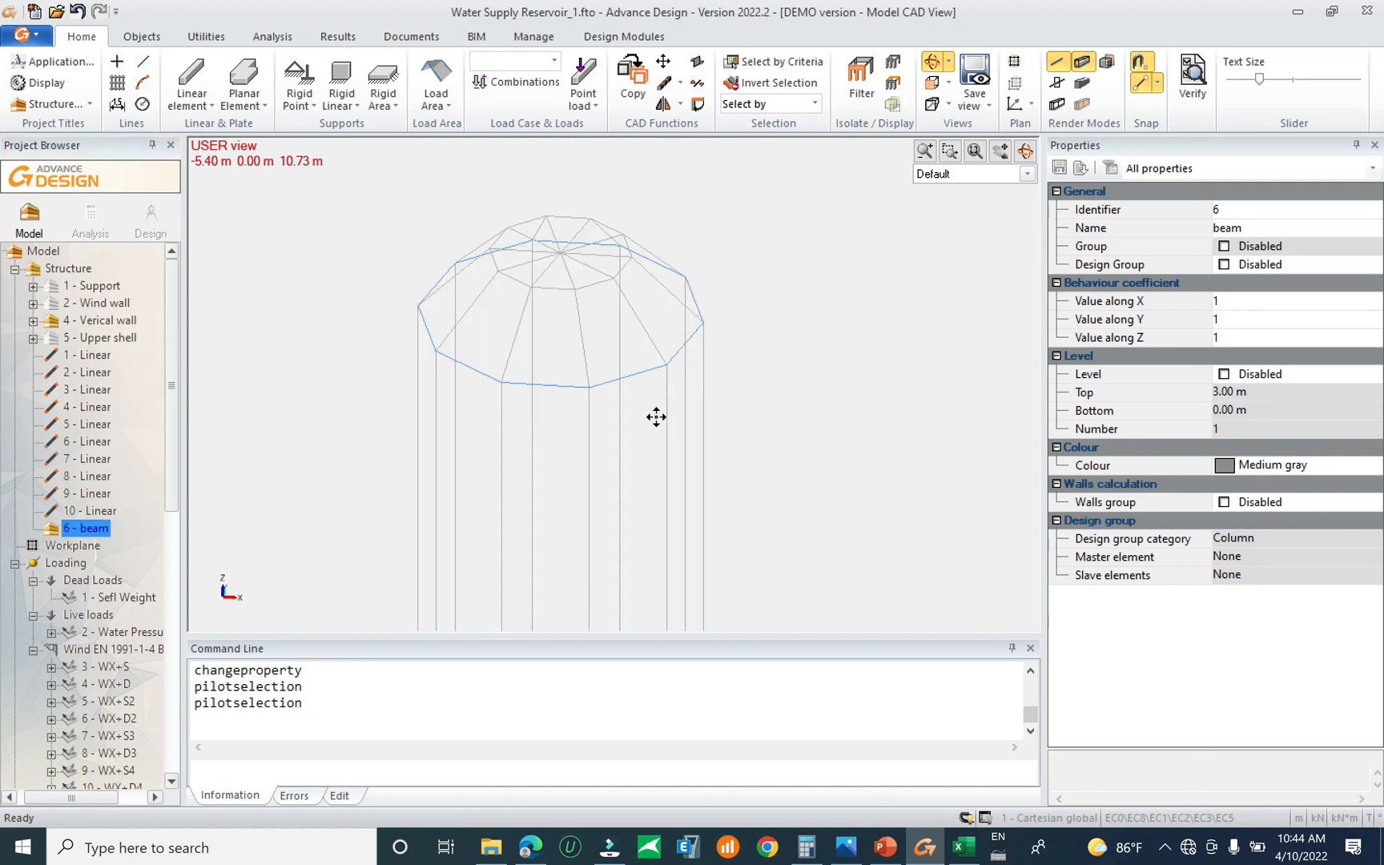
click(781, 69)
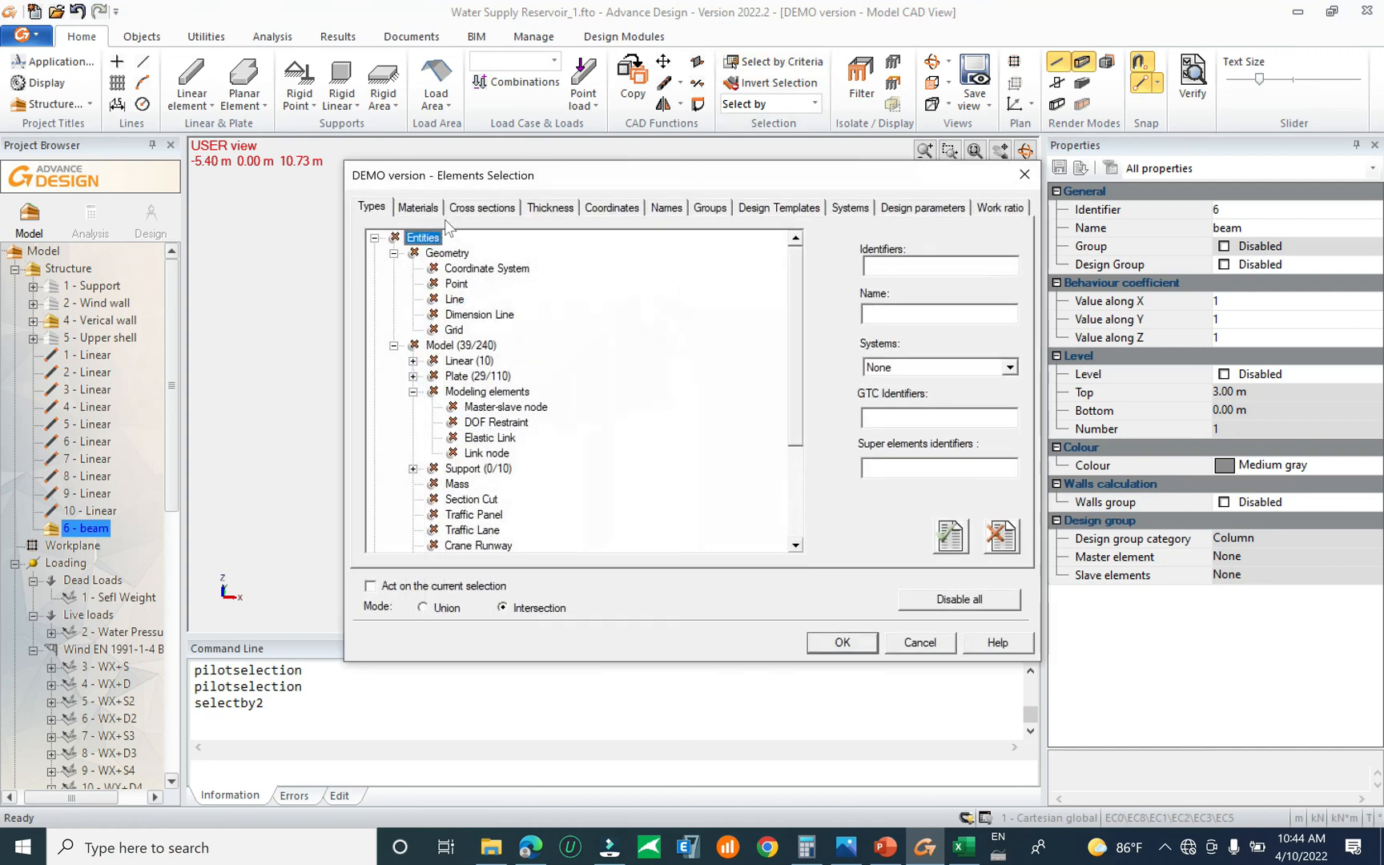
click(481, 208)
click(439, 241)
click(448, 253)
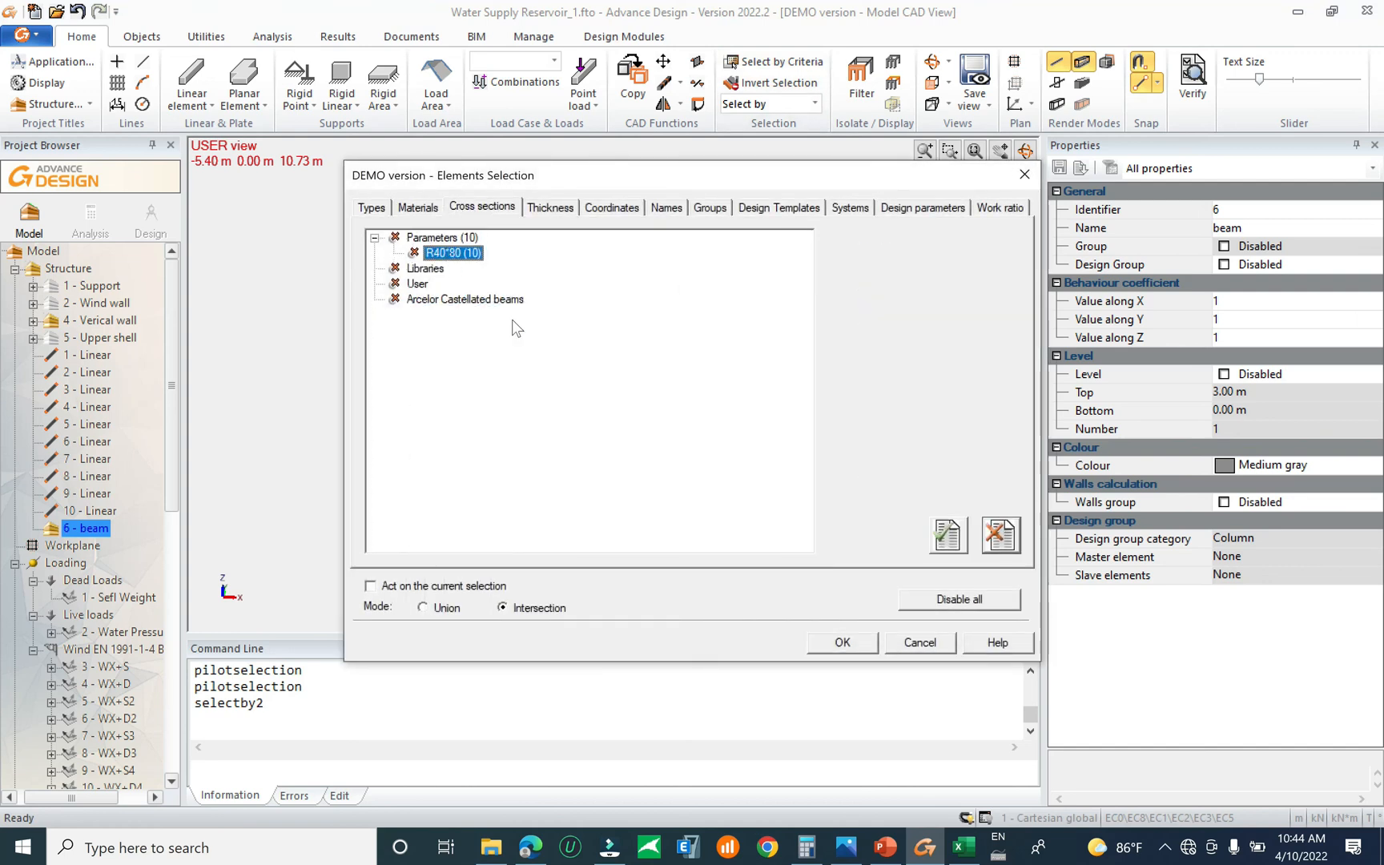
click(825, 645)
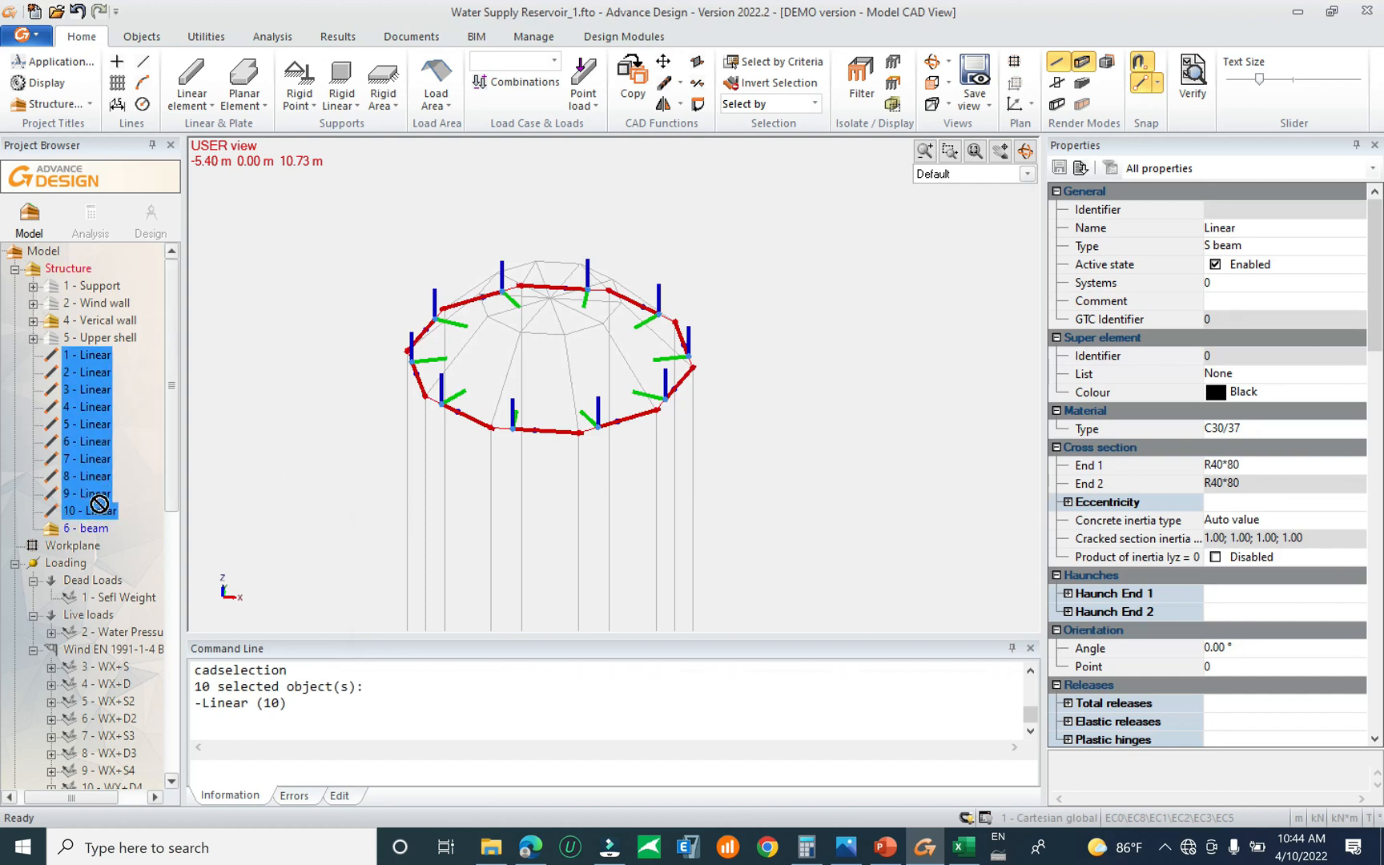
drag(99, 503, 90, 529)
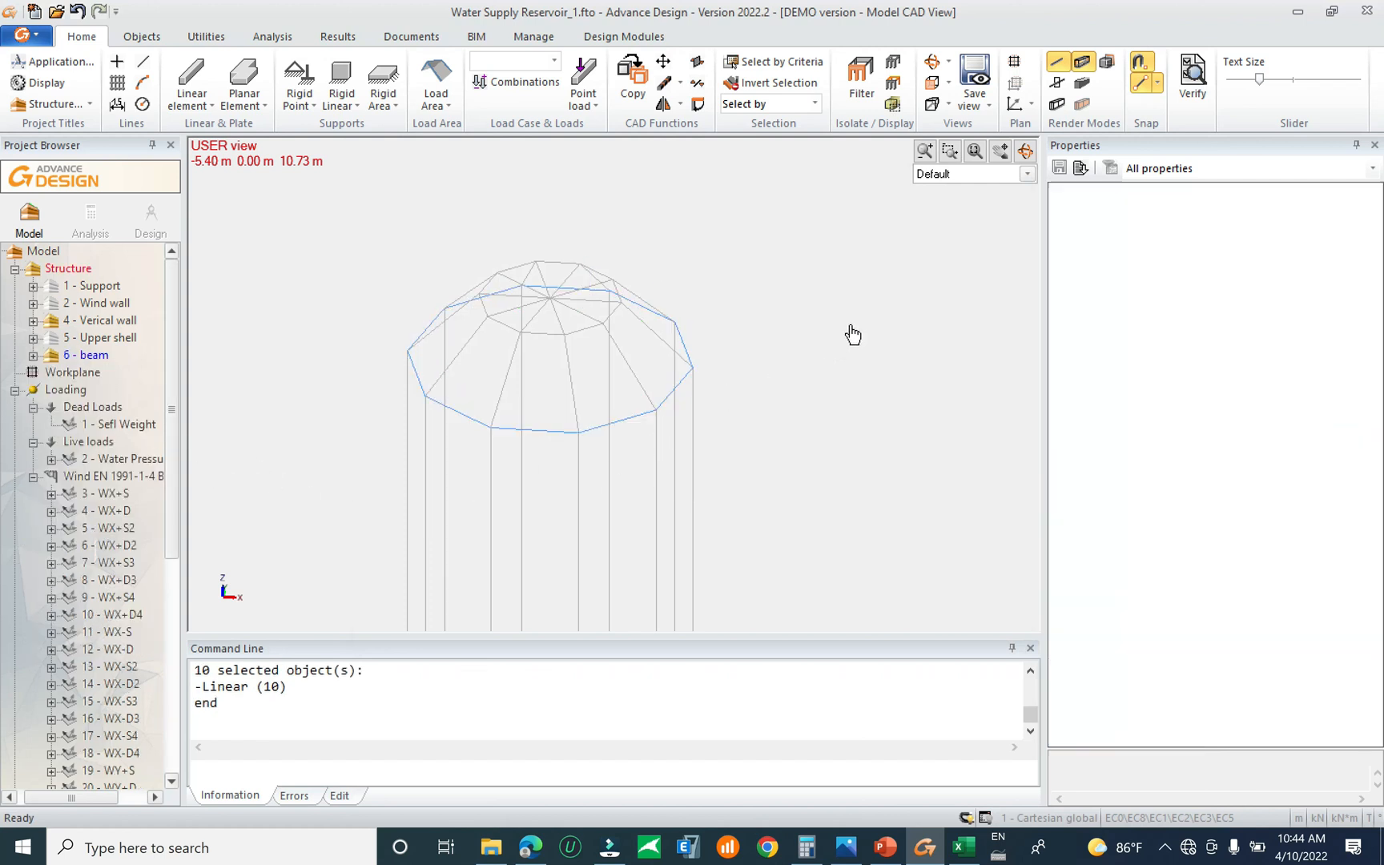
Save the reservoir model
key(ctrl+s)
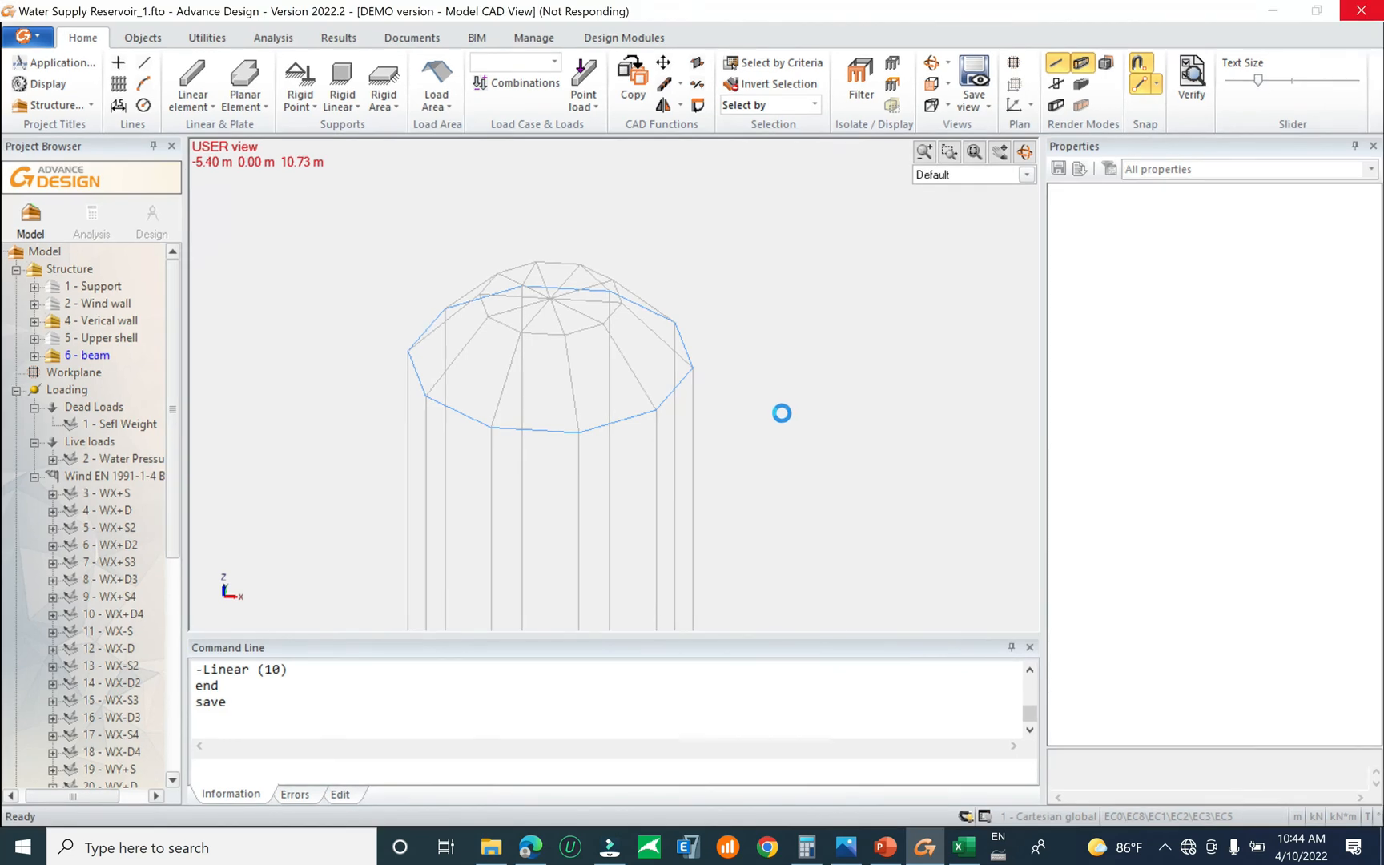
middle_drag(769, 423, 665, 400)
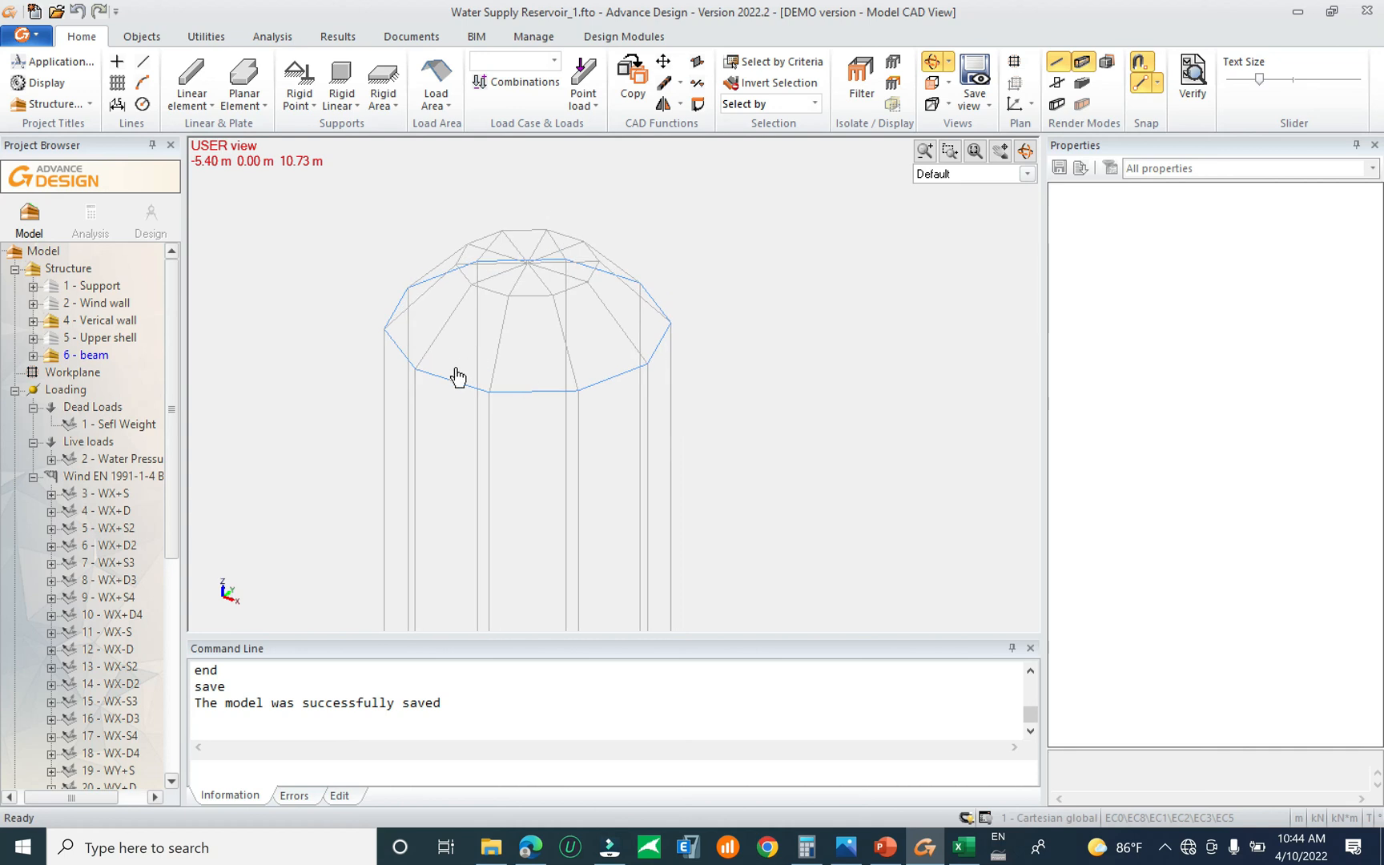
click(448, 386)
key(Escape)
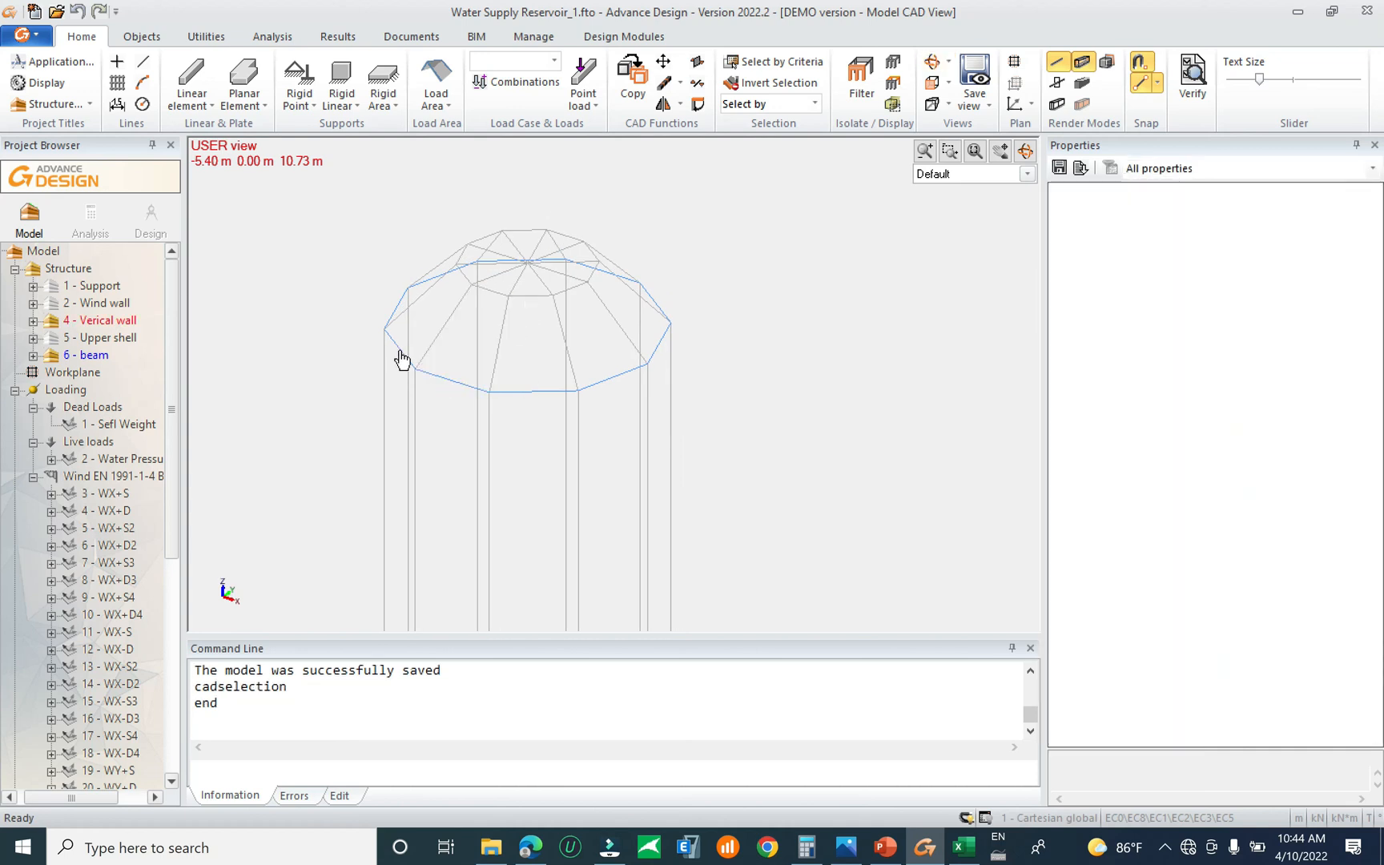
Try to convert the ring of R40*80 beams to planar elements, keeping the help lines
middle_drag(577, 376, 406, 282)
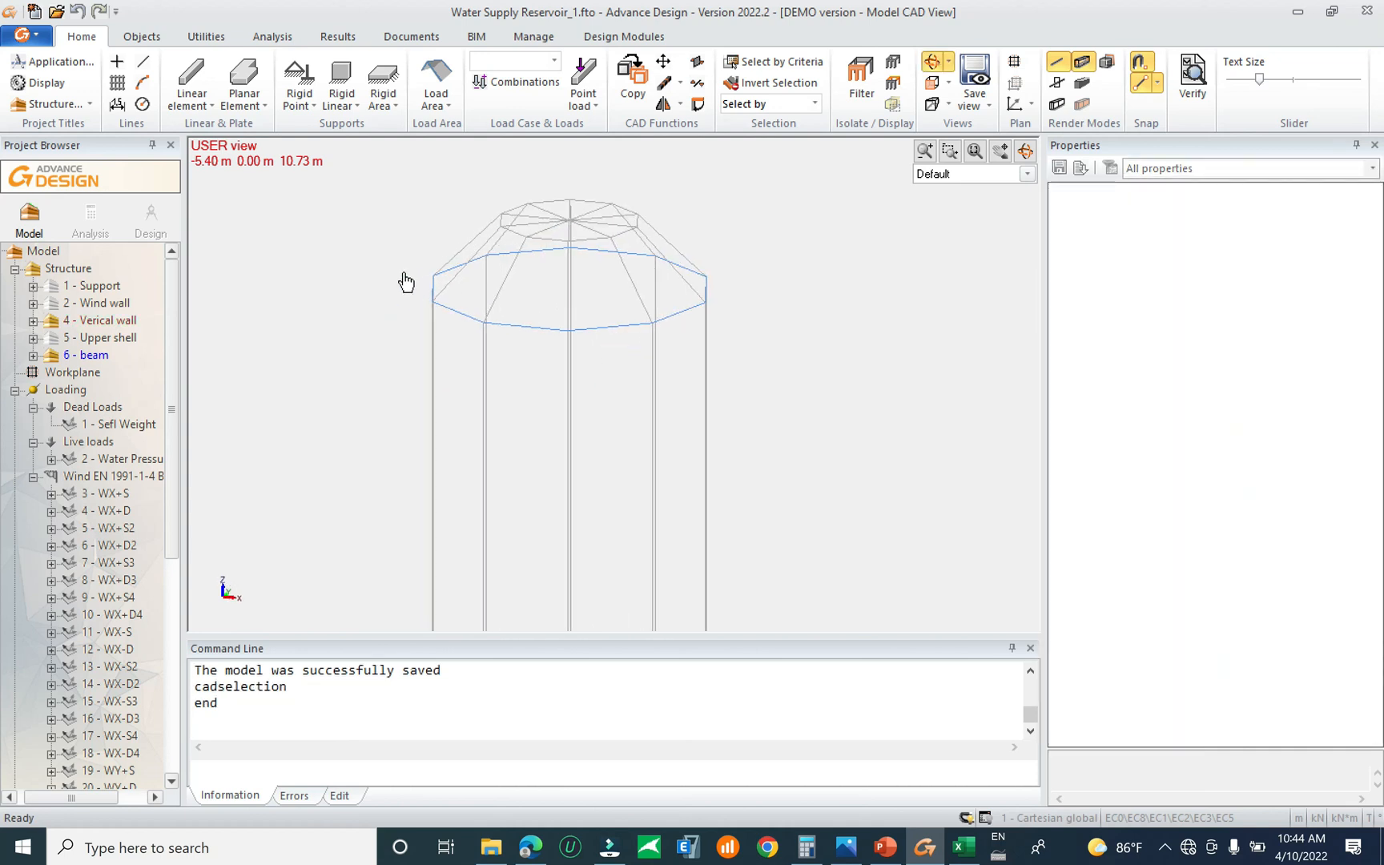
drag(385, 256, 483, 306)
middle_drag(484, 306, 393, 249)
drag(392, 249, 813, 278)
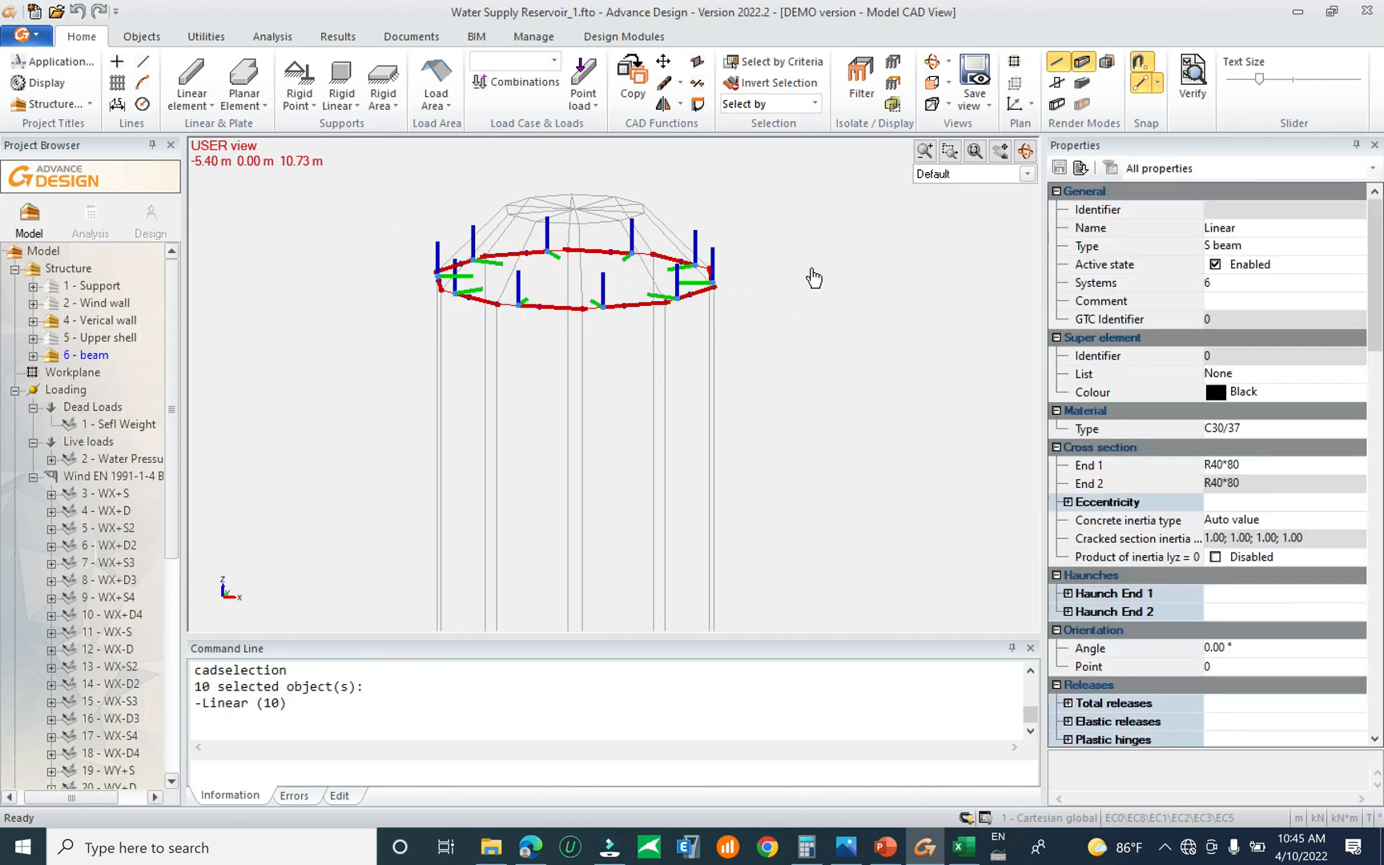
click(206, 36)
click(165, 103)
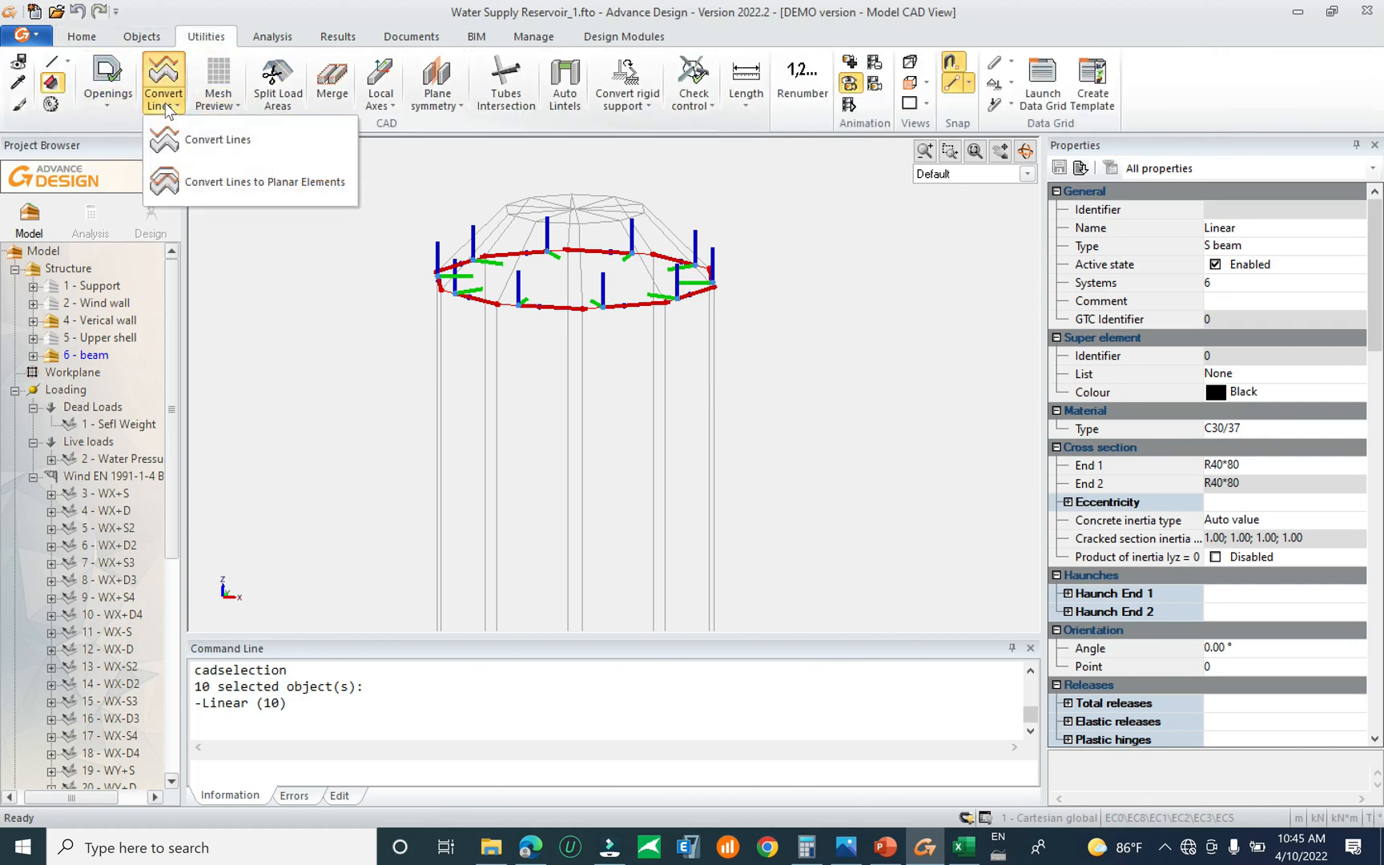
click(259, 181)
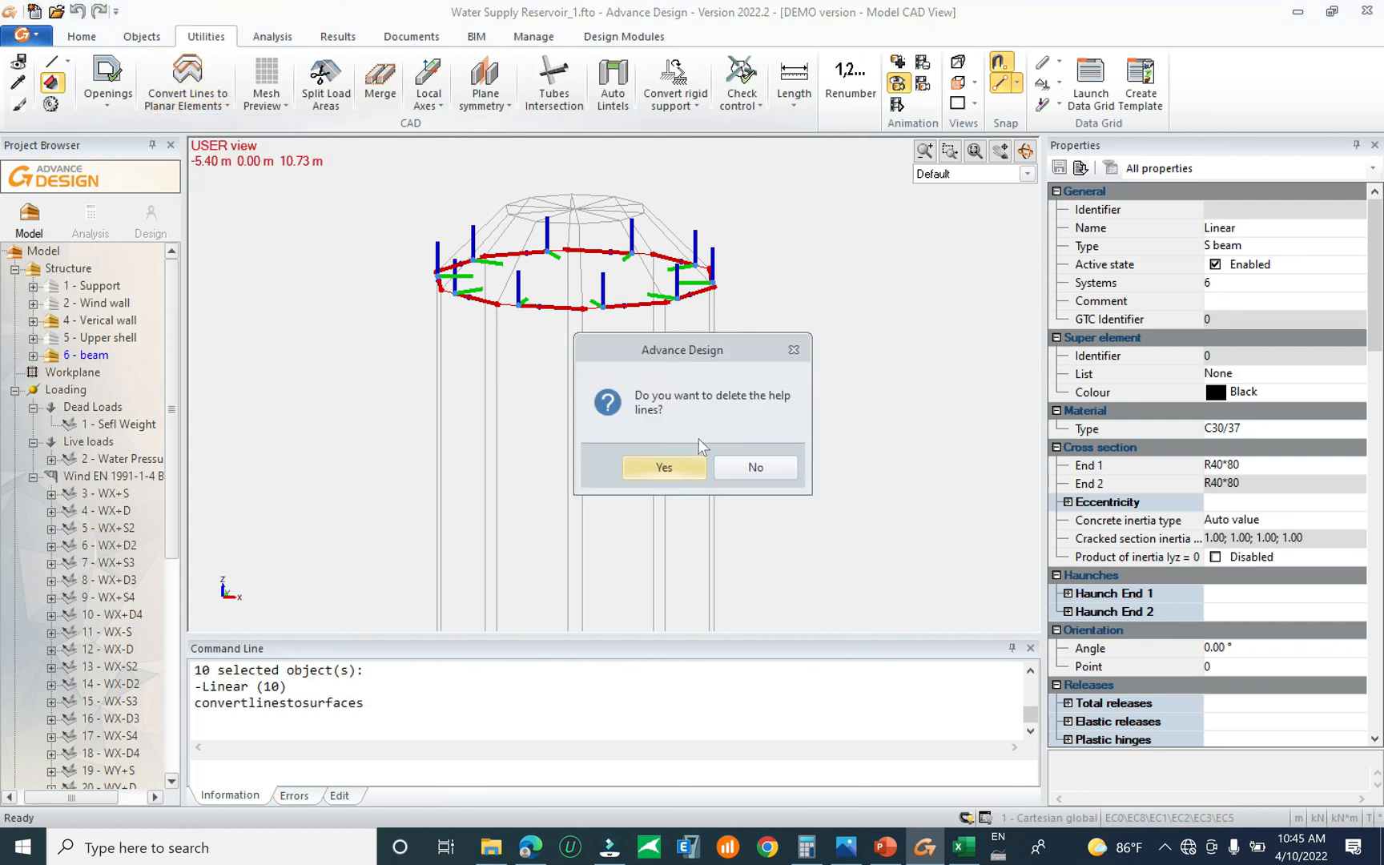
click(767, 467)
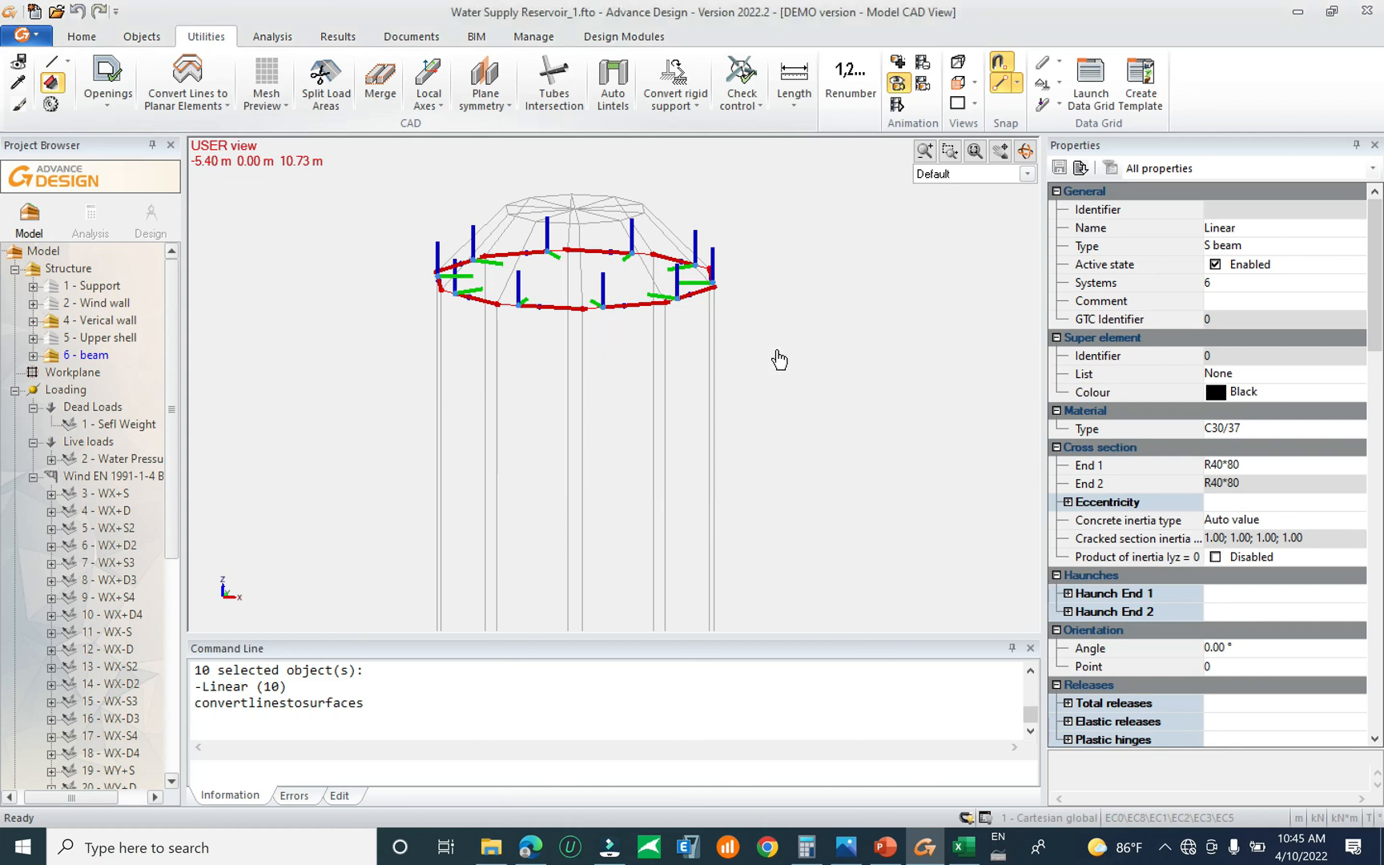
key(Escape)
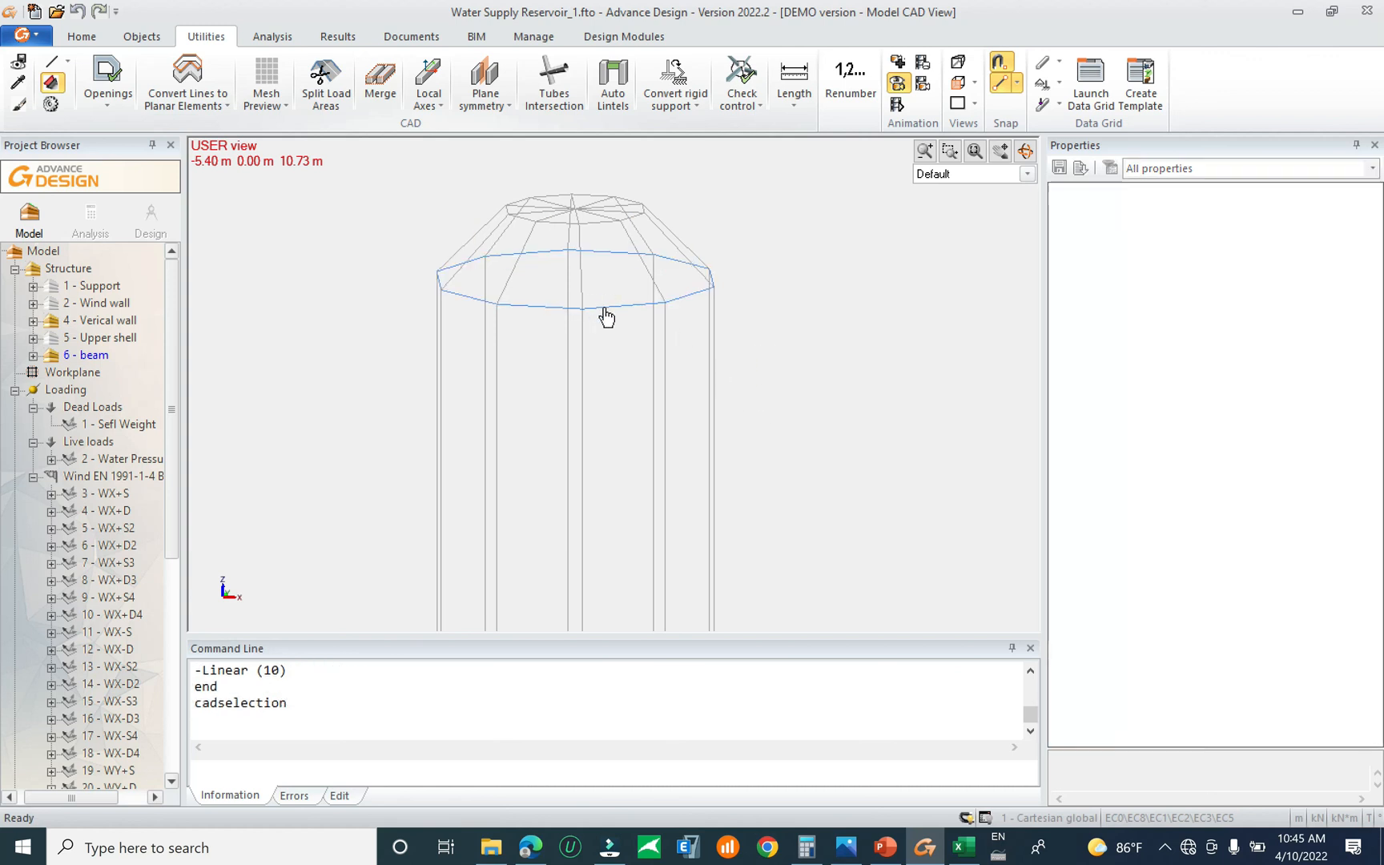
click(606, 318)
key(Escape)
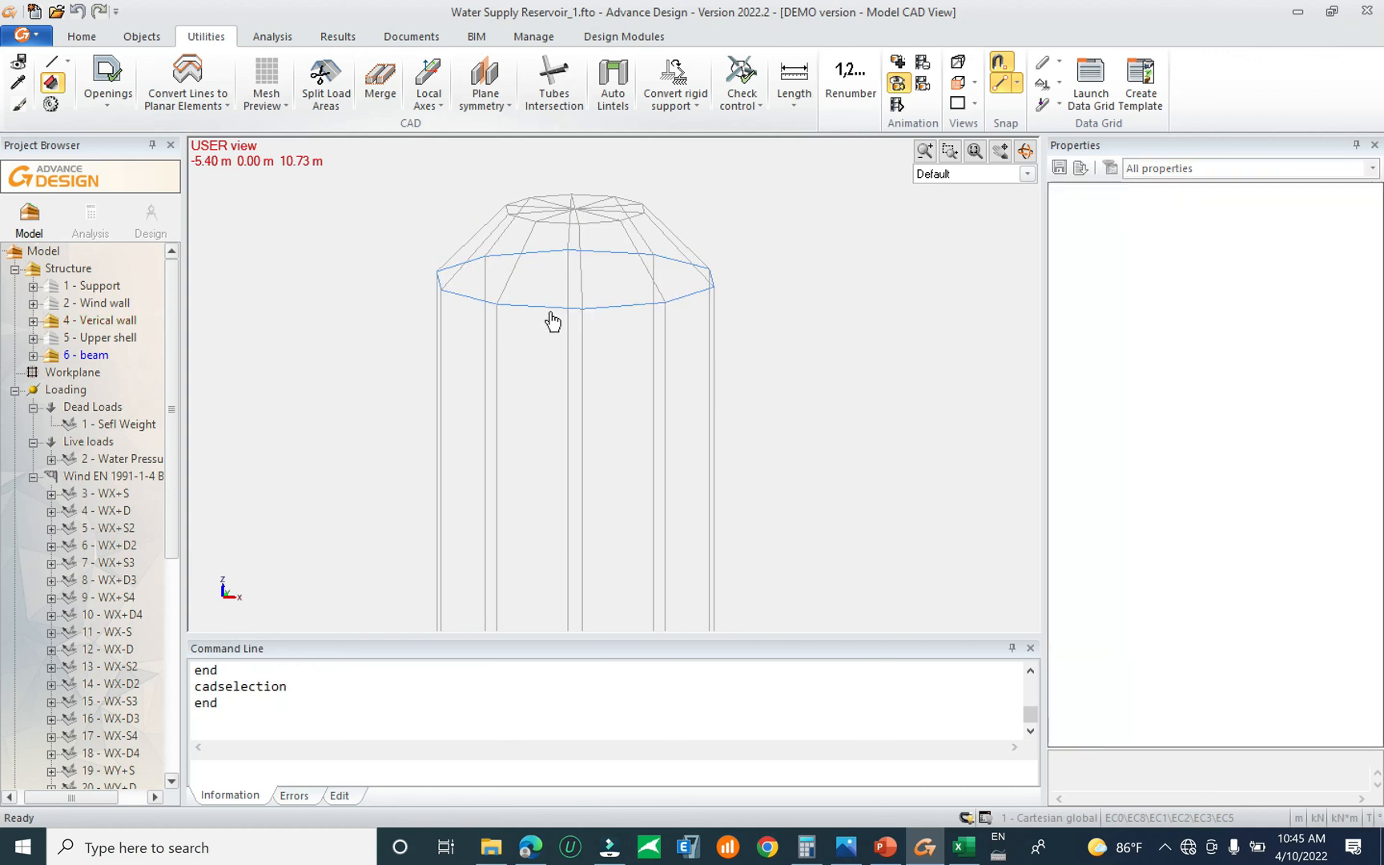
click(86, 355)
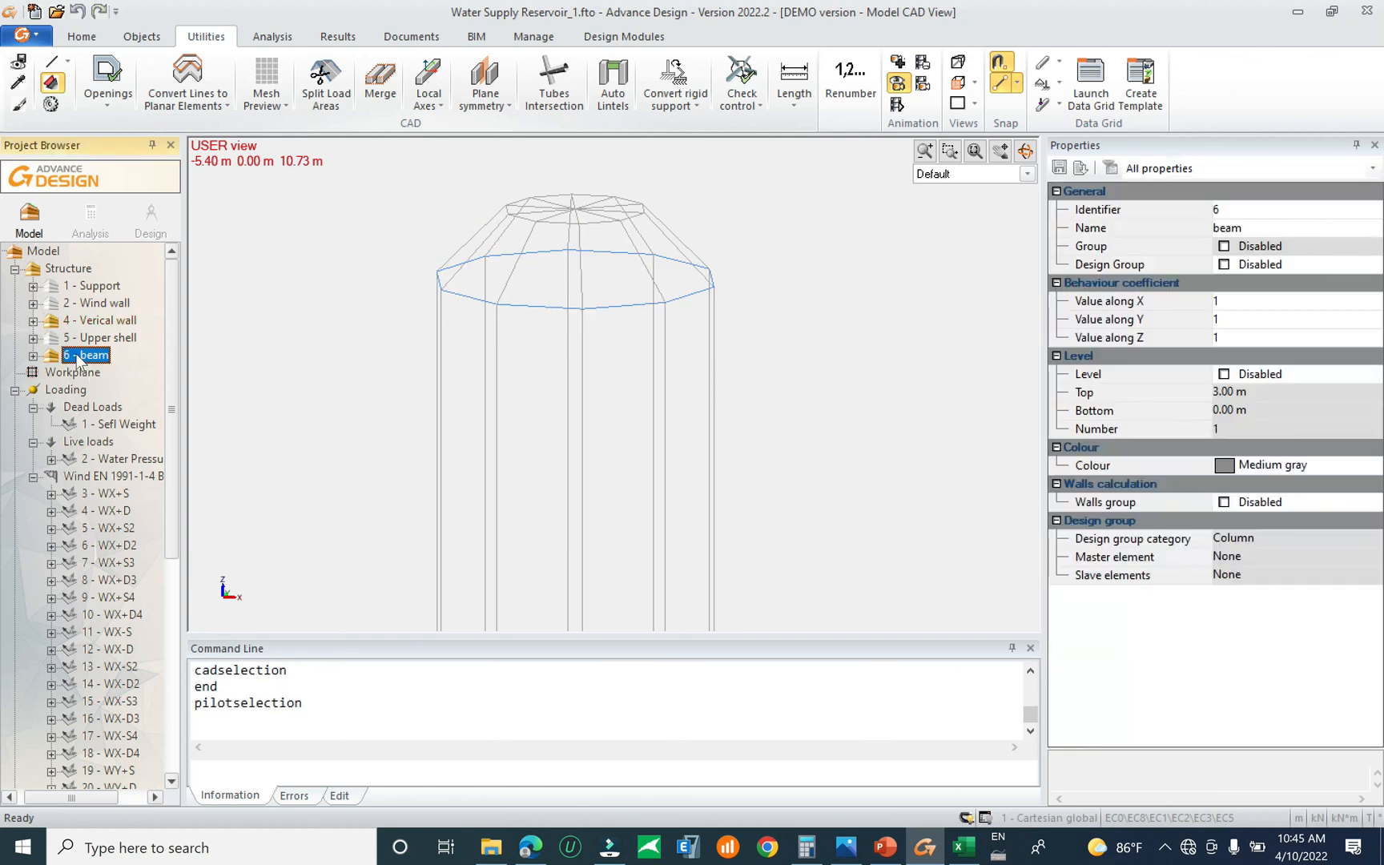
click(33, 356)
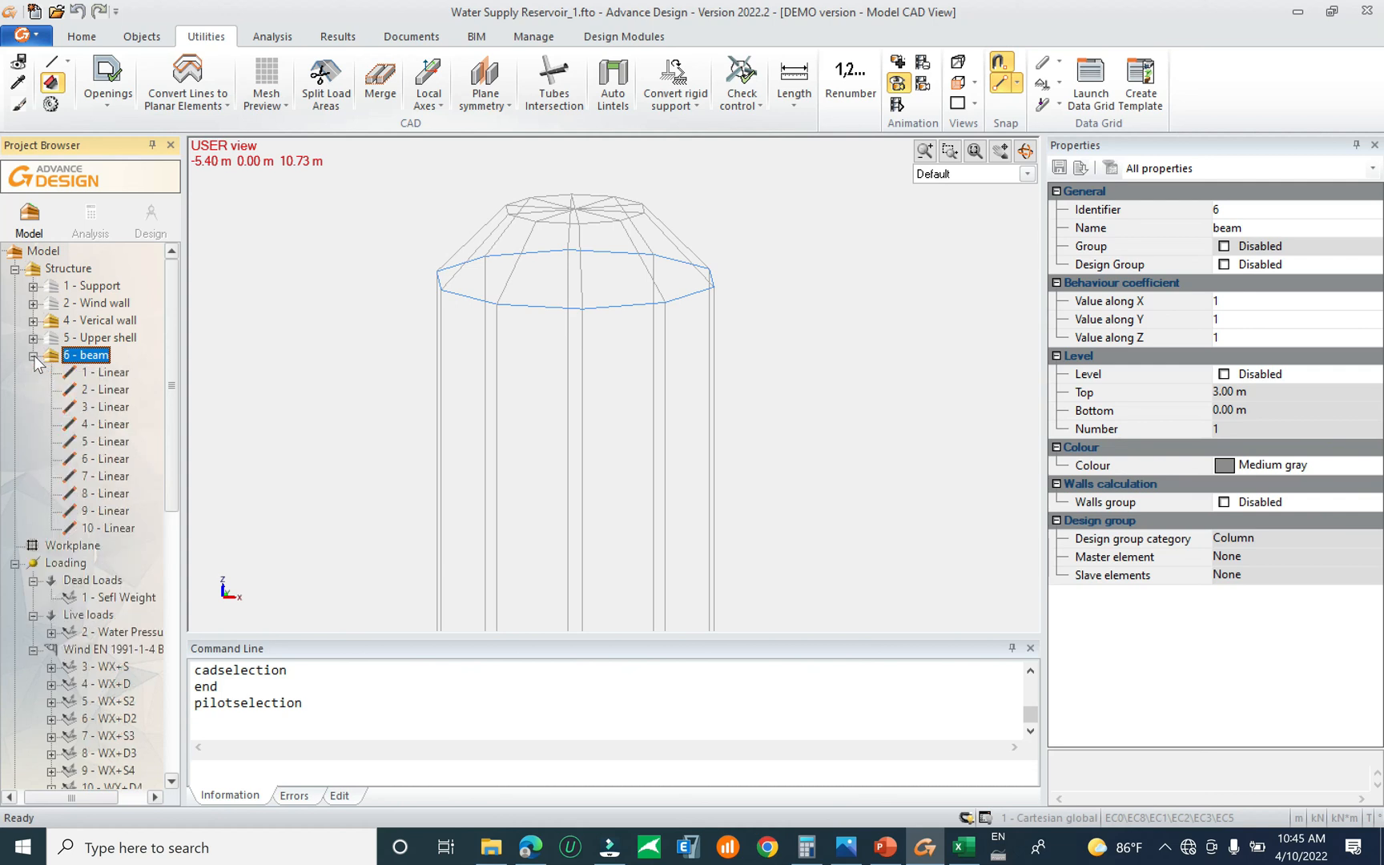
click(95, 358)
click(95, 358)
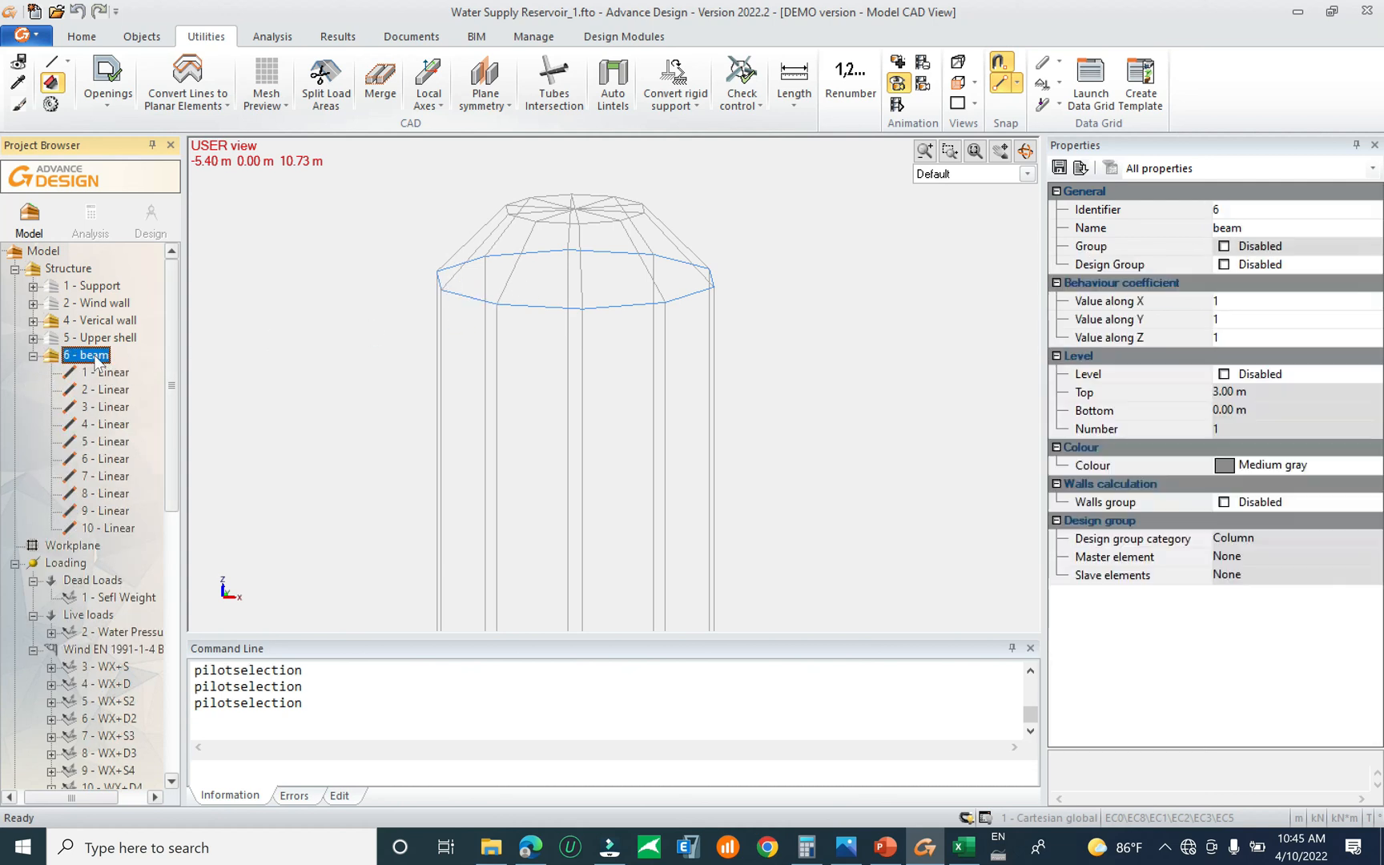
click(100, 374)
shift+click(117, 528)
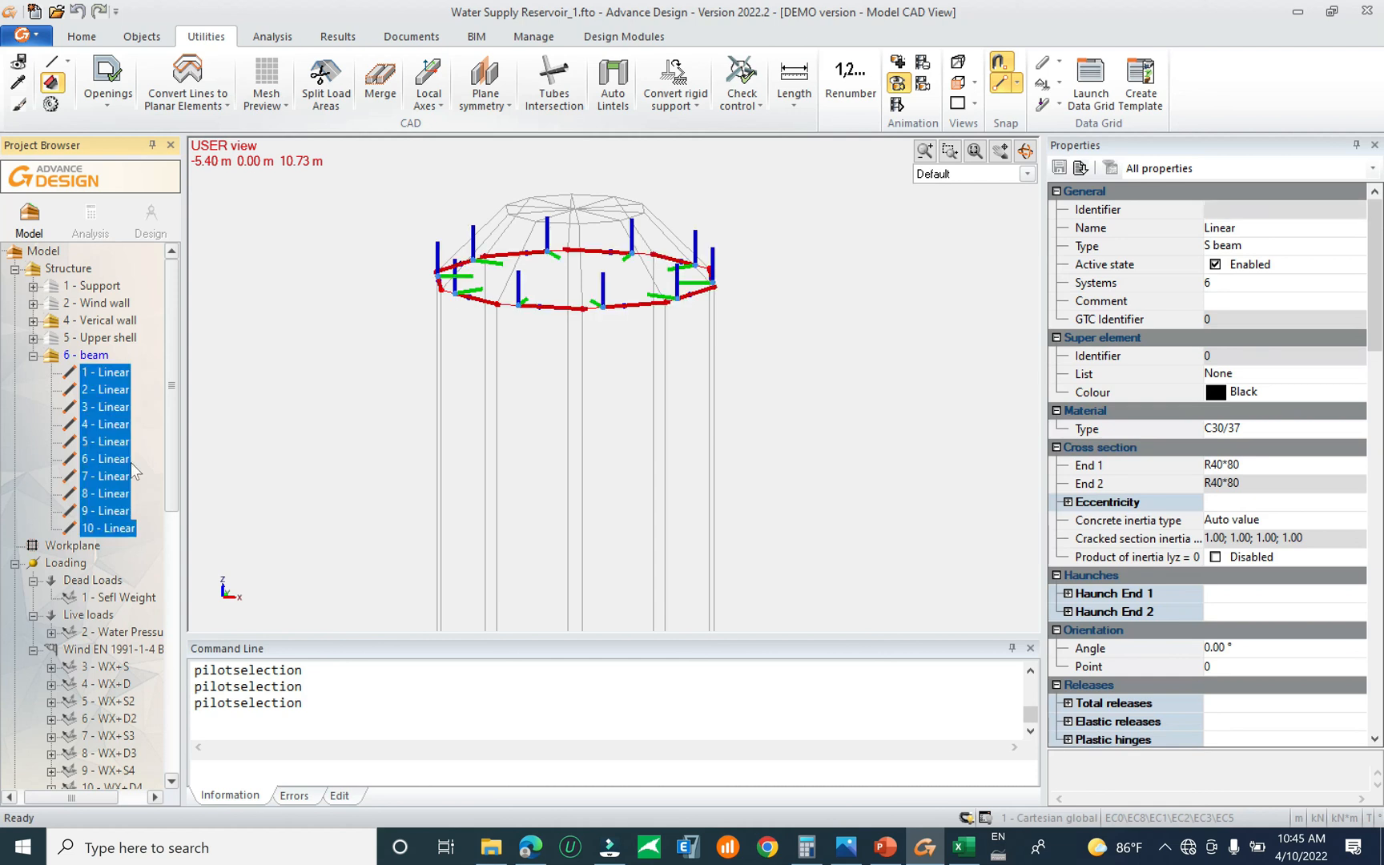
click(80, 38)
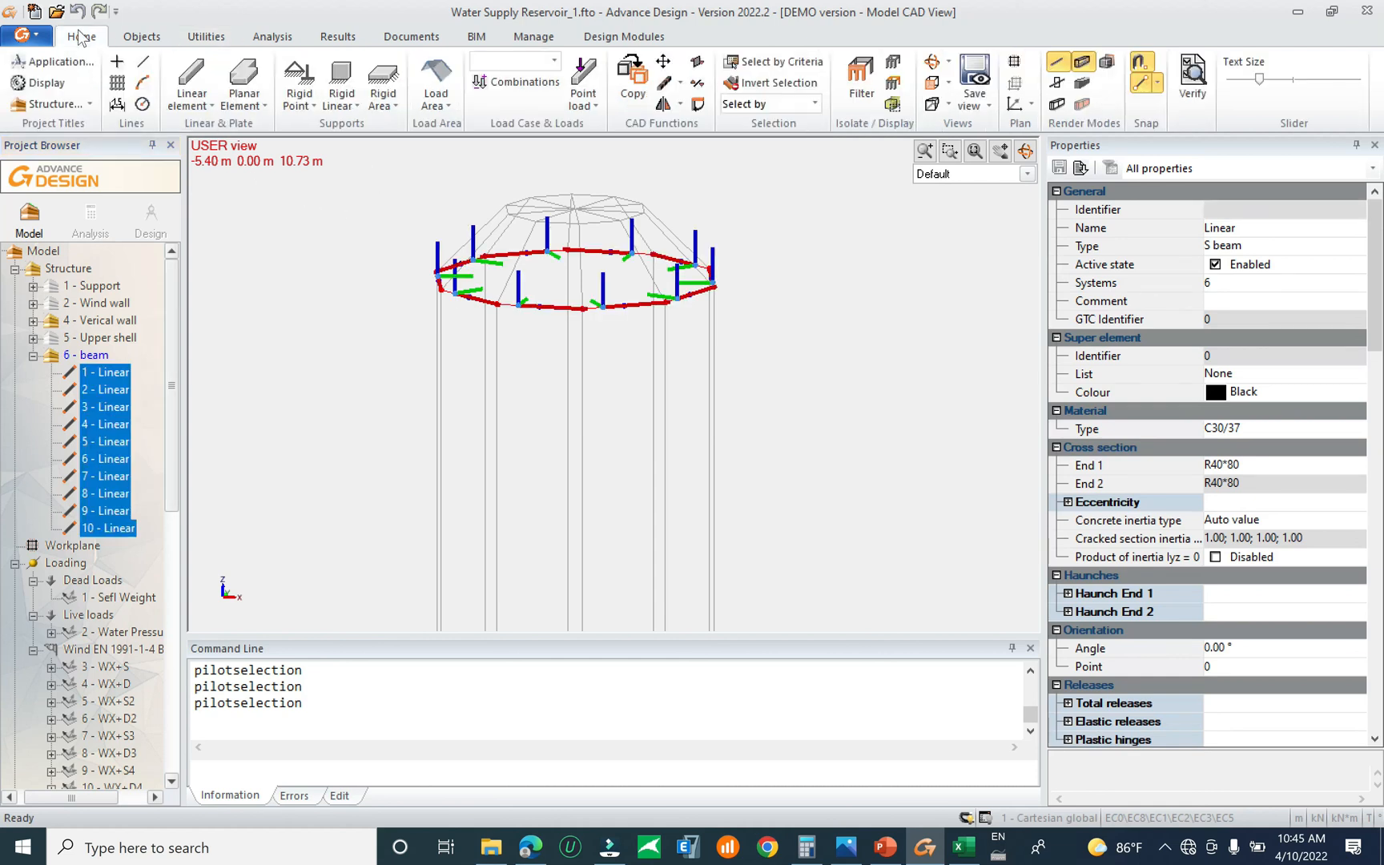
click(681, 104)
click(665, 150)
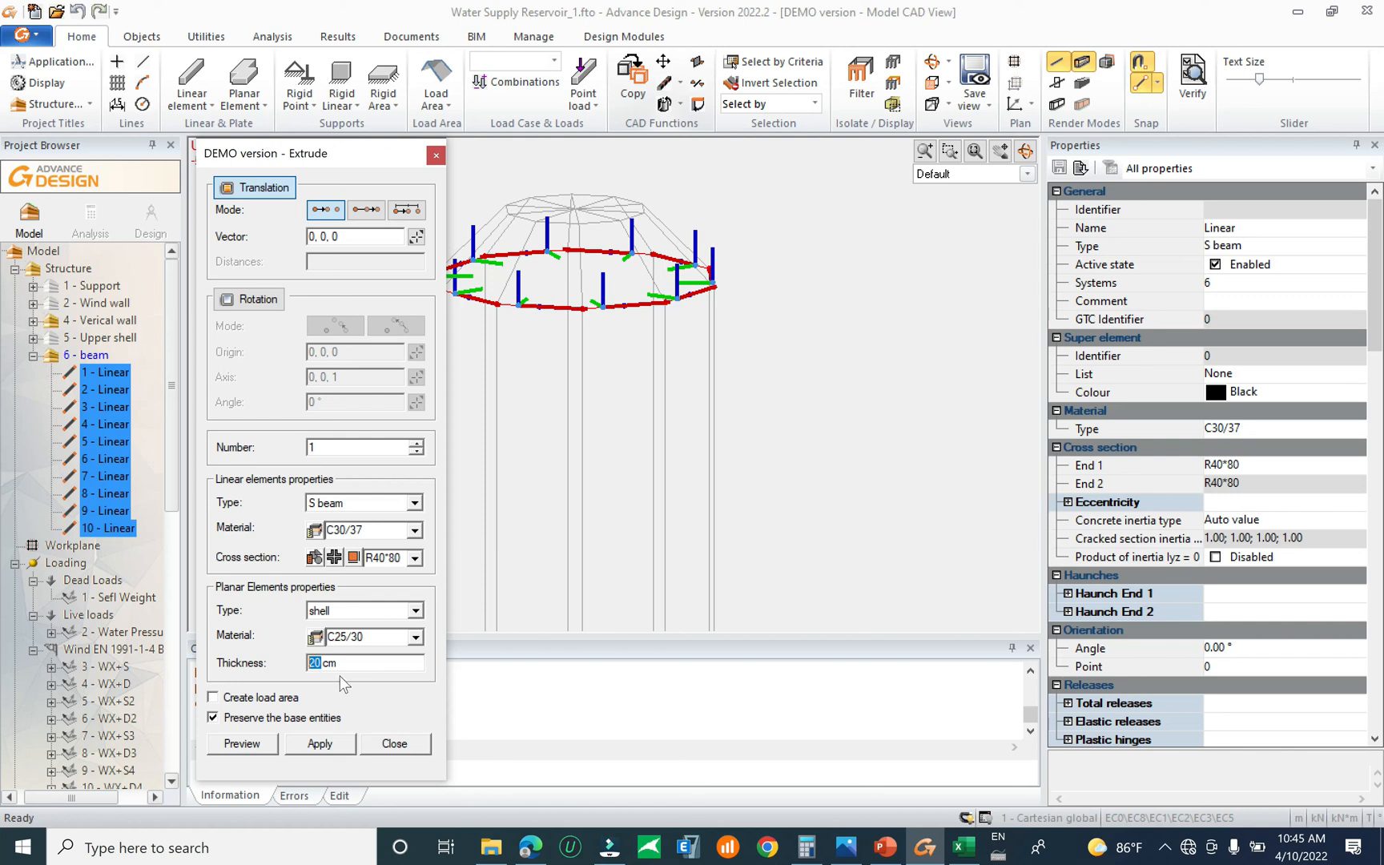
text(40)
click(383, 741)
key(Escape)
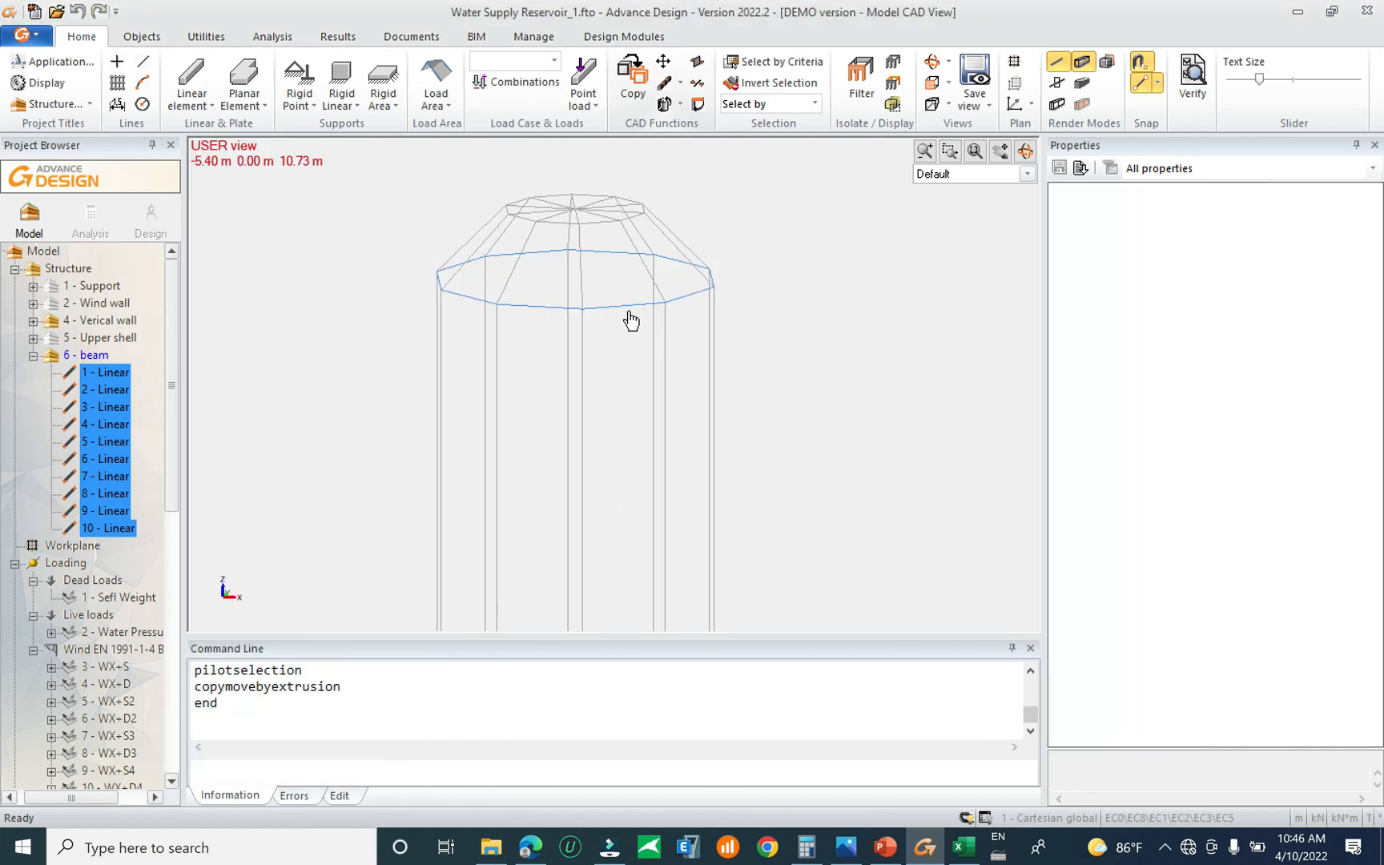
click(629, 311)
key(Escape)
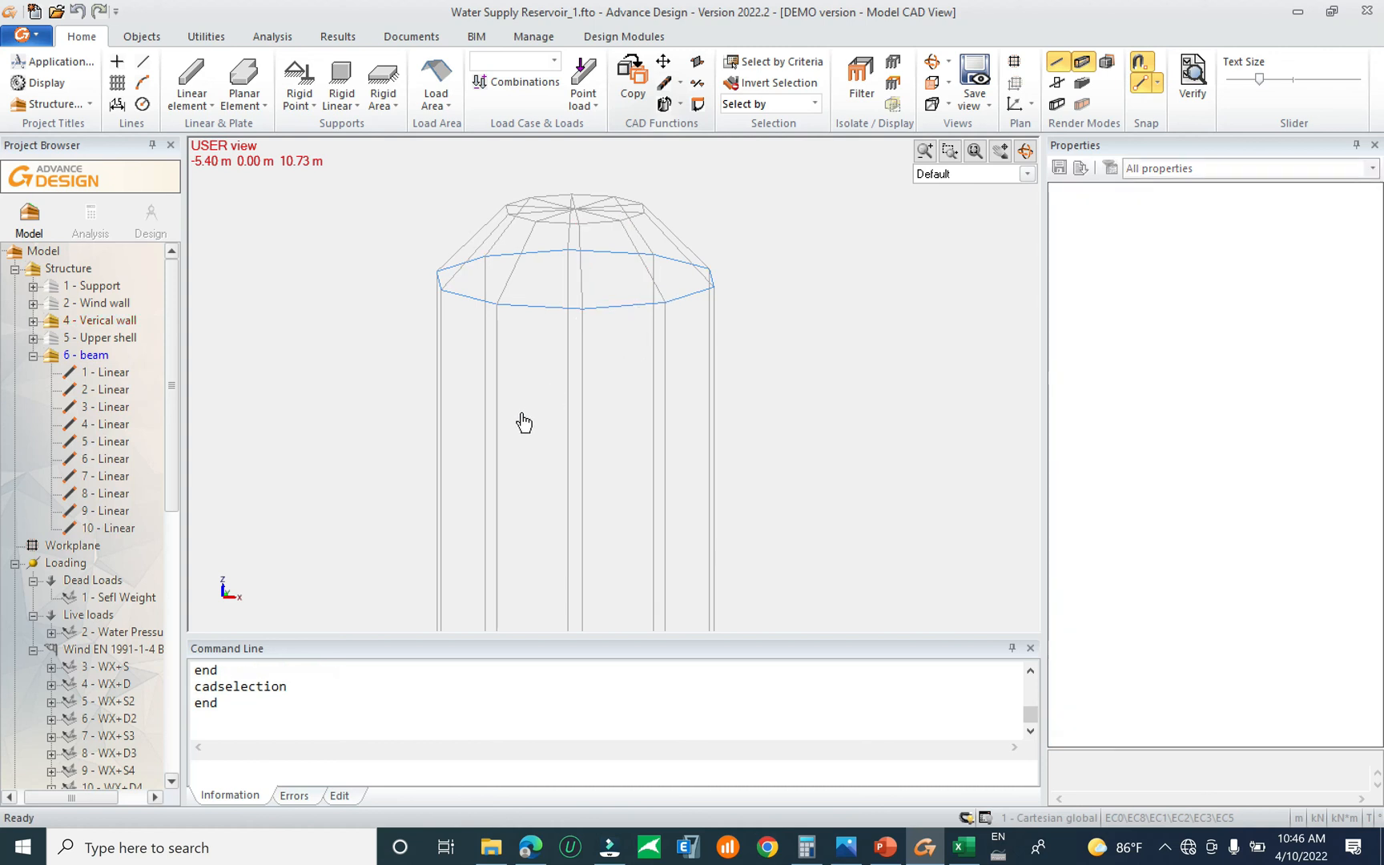
Hide the "beam" system so Structure is the current system
double_click(88, 355)
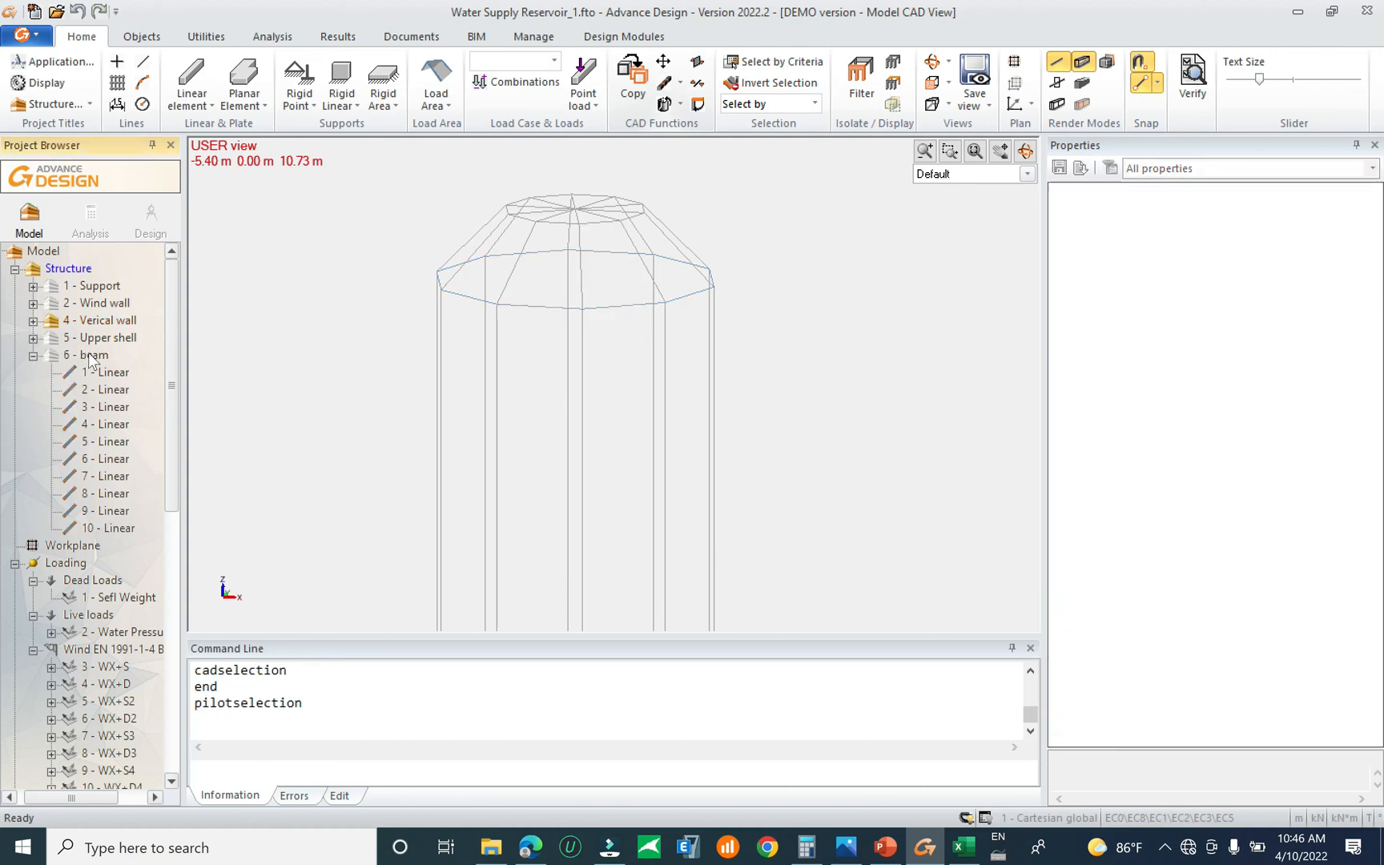
double_click(88, 355)
double_click(89, 355)
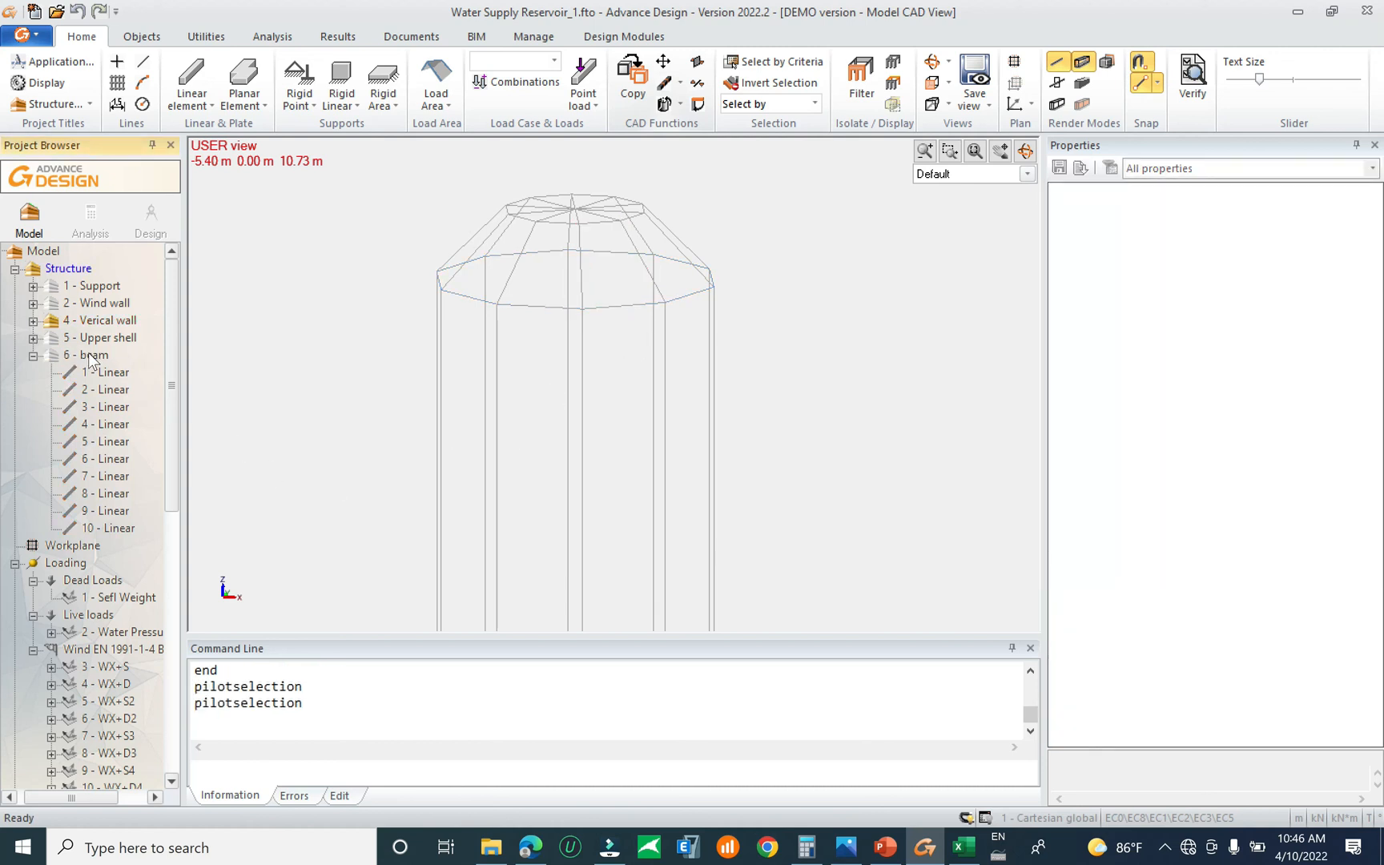
double_click(89, 355)
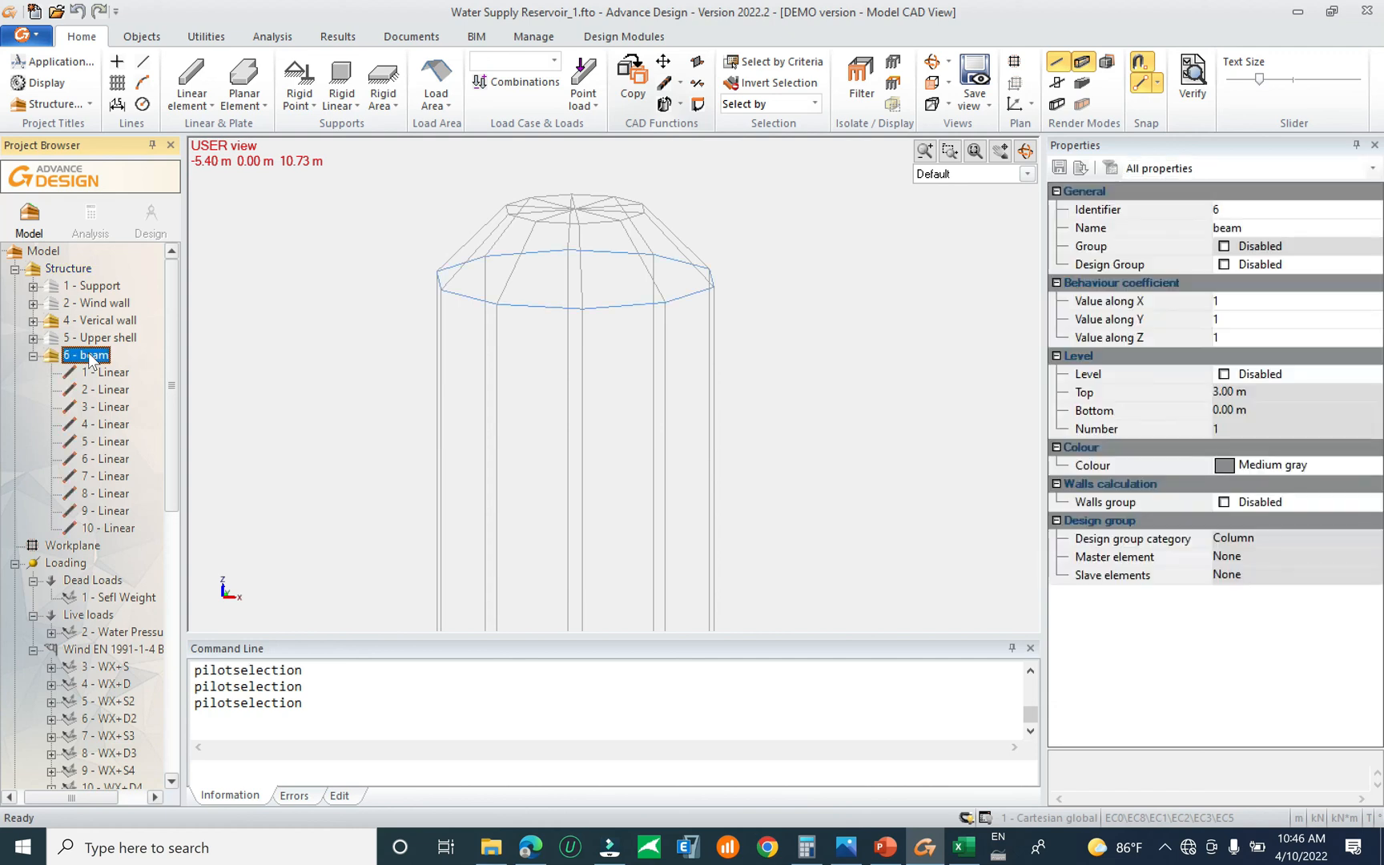
double_click(89, 355)
Draw a closed polyline through all the vertices of the dome's base ring at 13.00 m elevation
mouse_move(513, 310)
shift+middle_down()
mouse_move(507, 343)
mouse_move(476, 346)
mouse_move(533, 294)
shift+middle_up()
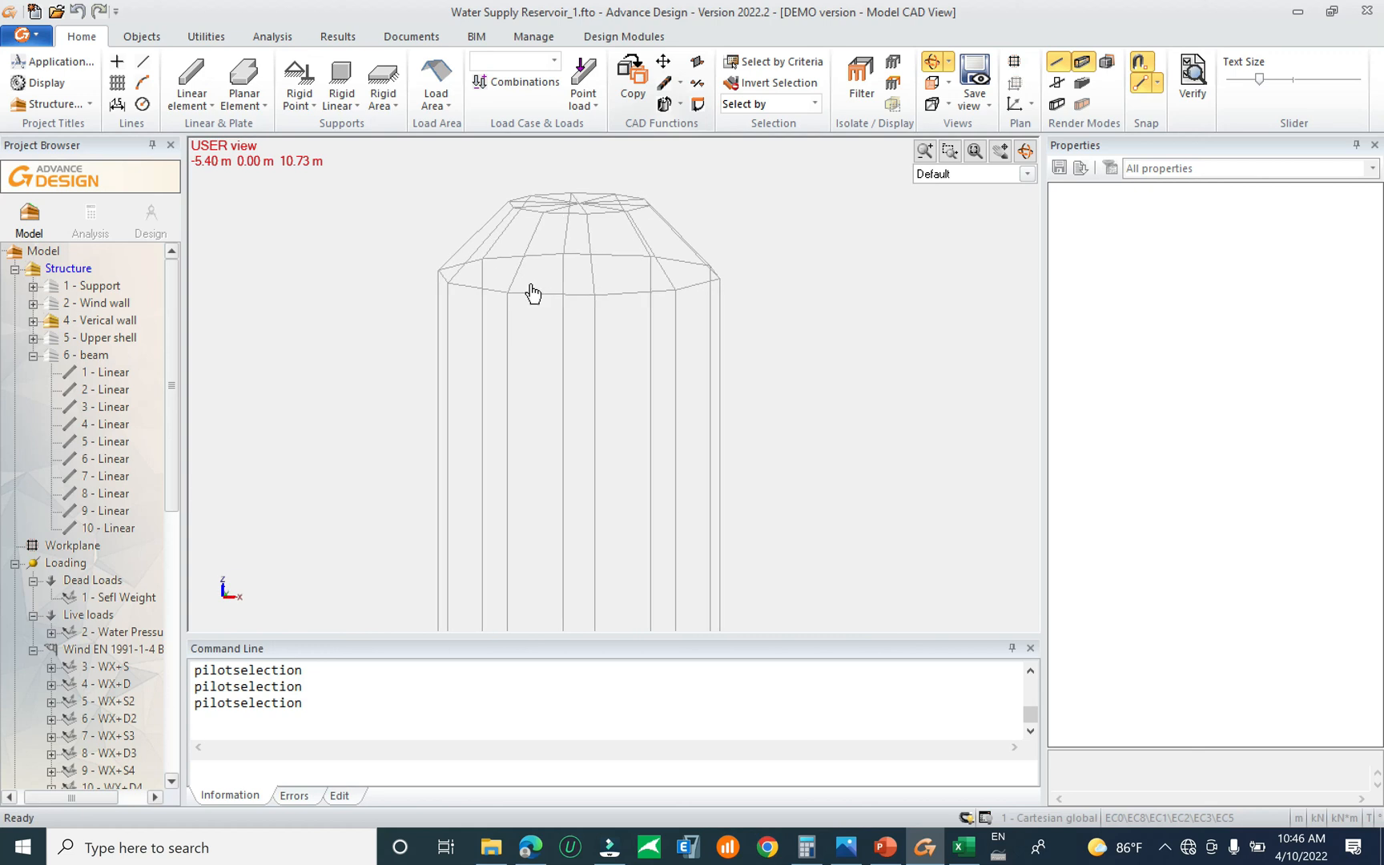
shift+middle_drag(680, 331, 692, 314)
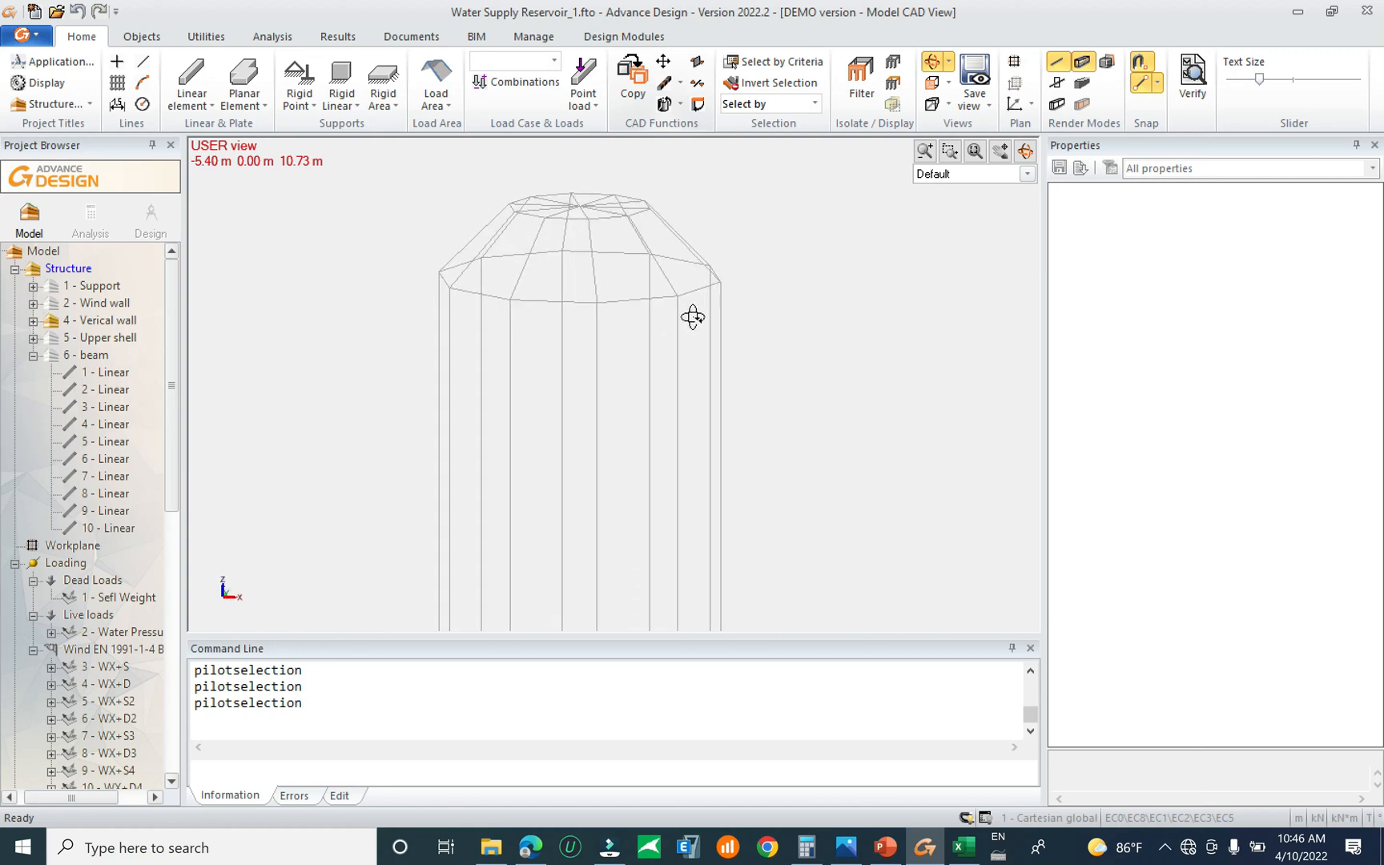
scroll(565, 278, up, 2)
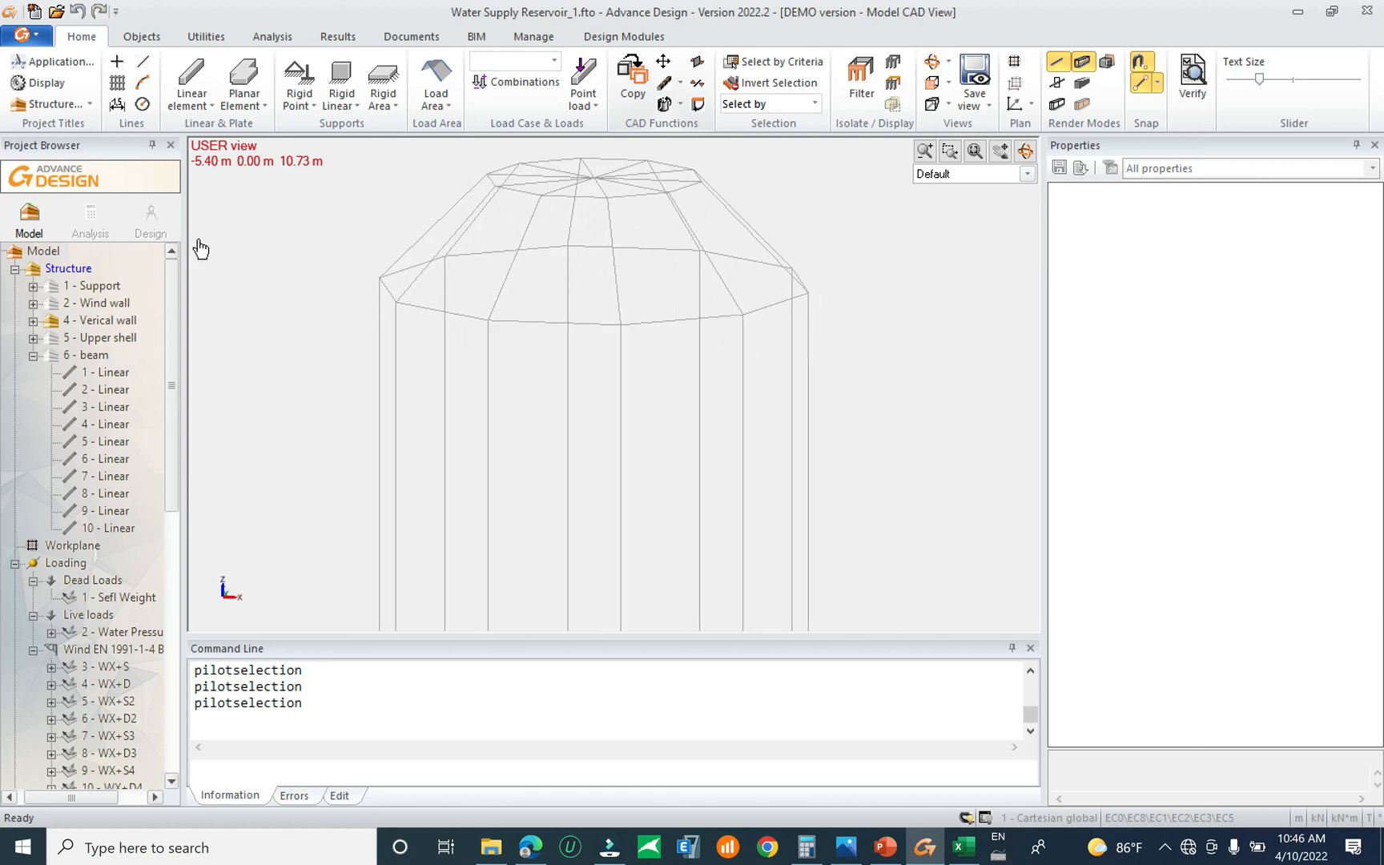
click(145, 65)
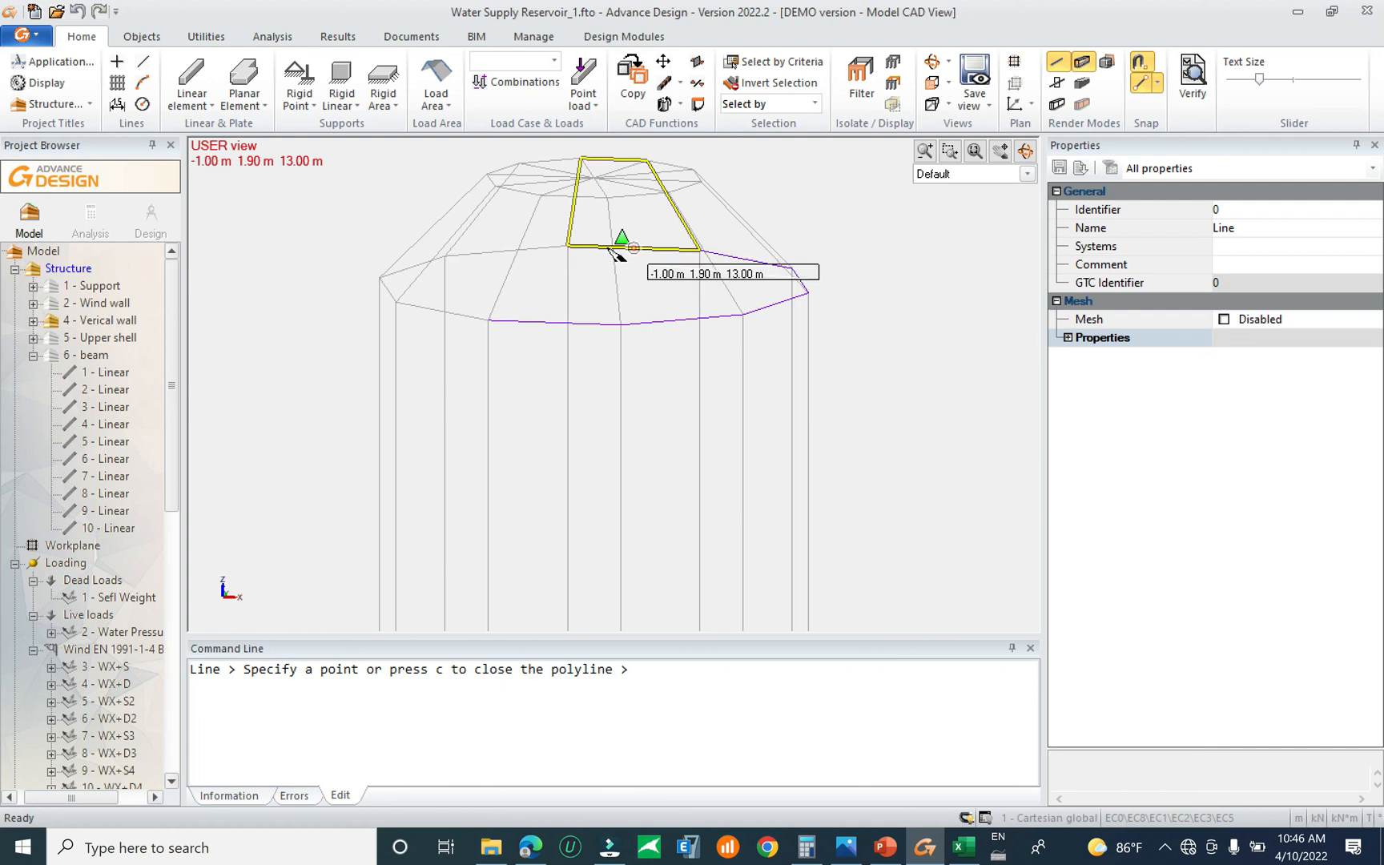
shift+middle_drag(621, 271, 627, 278)
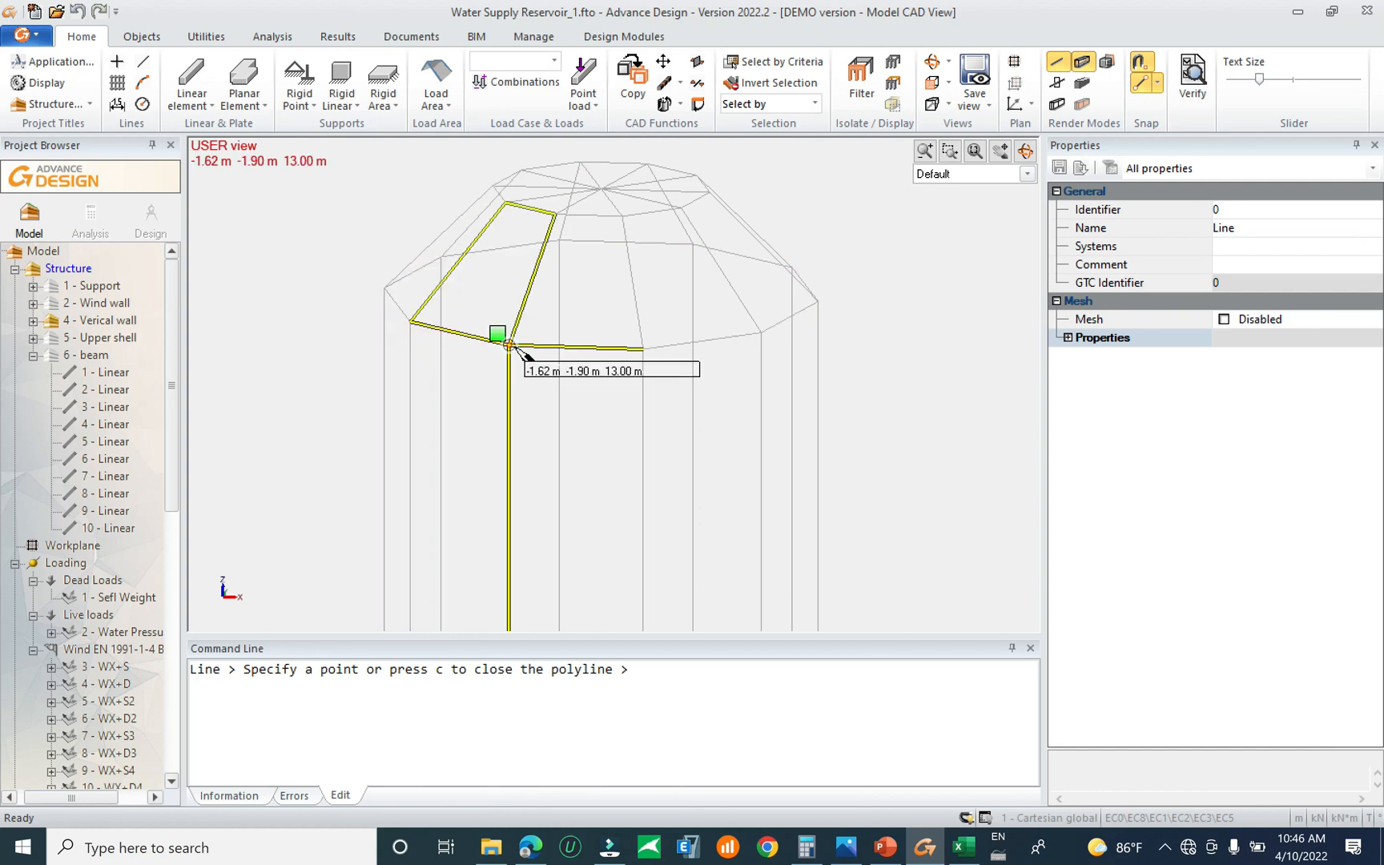
click(509, 342)
key(Escape)
shift+middle_drag(510, 337, 526, 320)
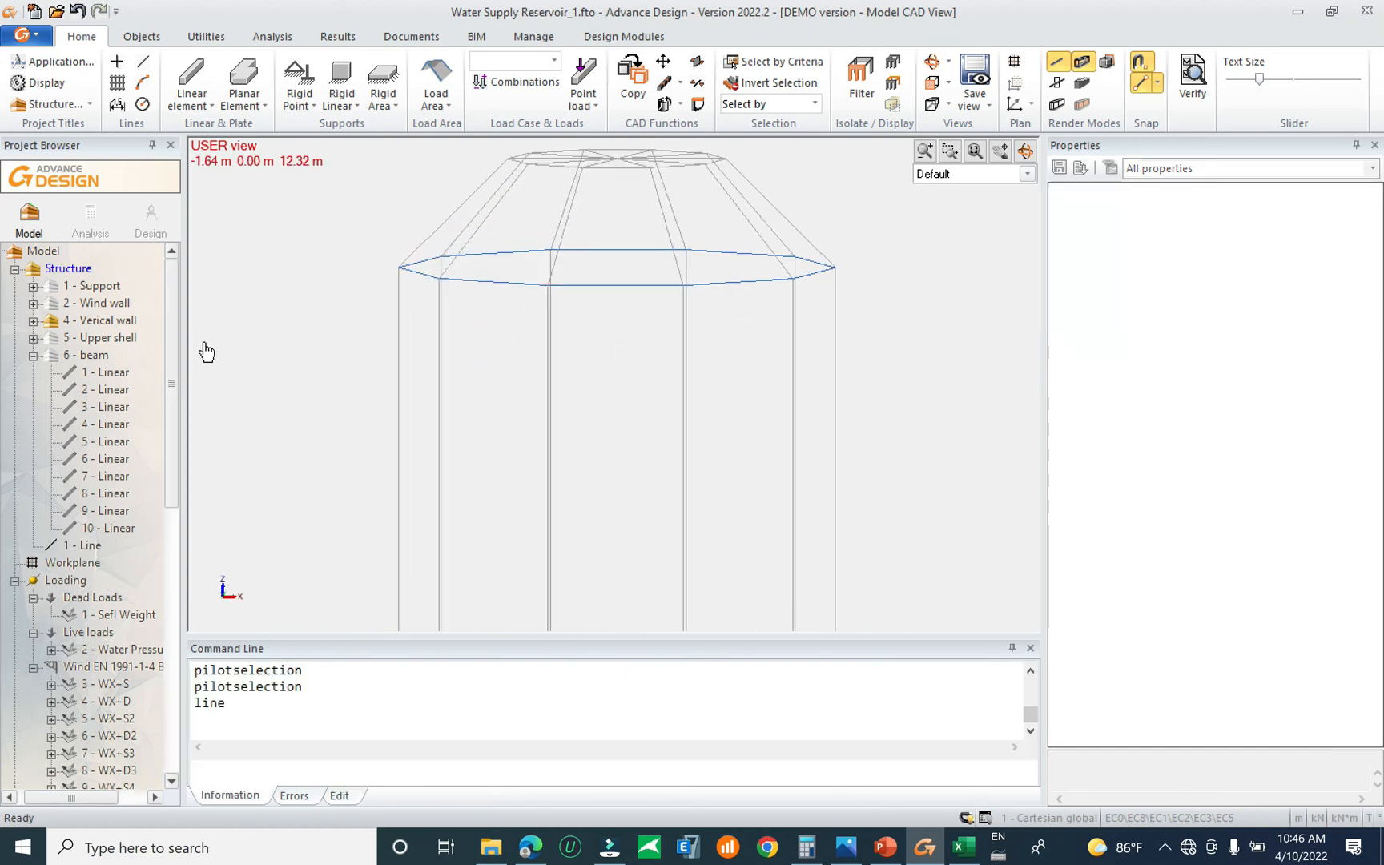
Convert the closed ring polyline to a planar element and delete the help lines
click(69, 548)
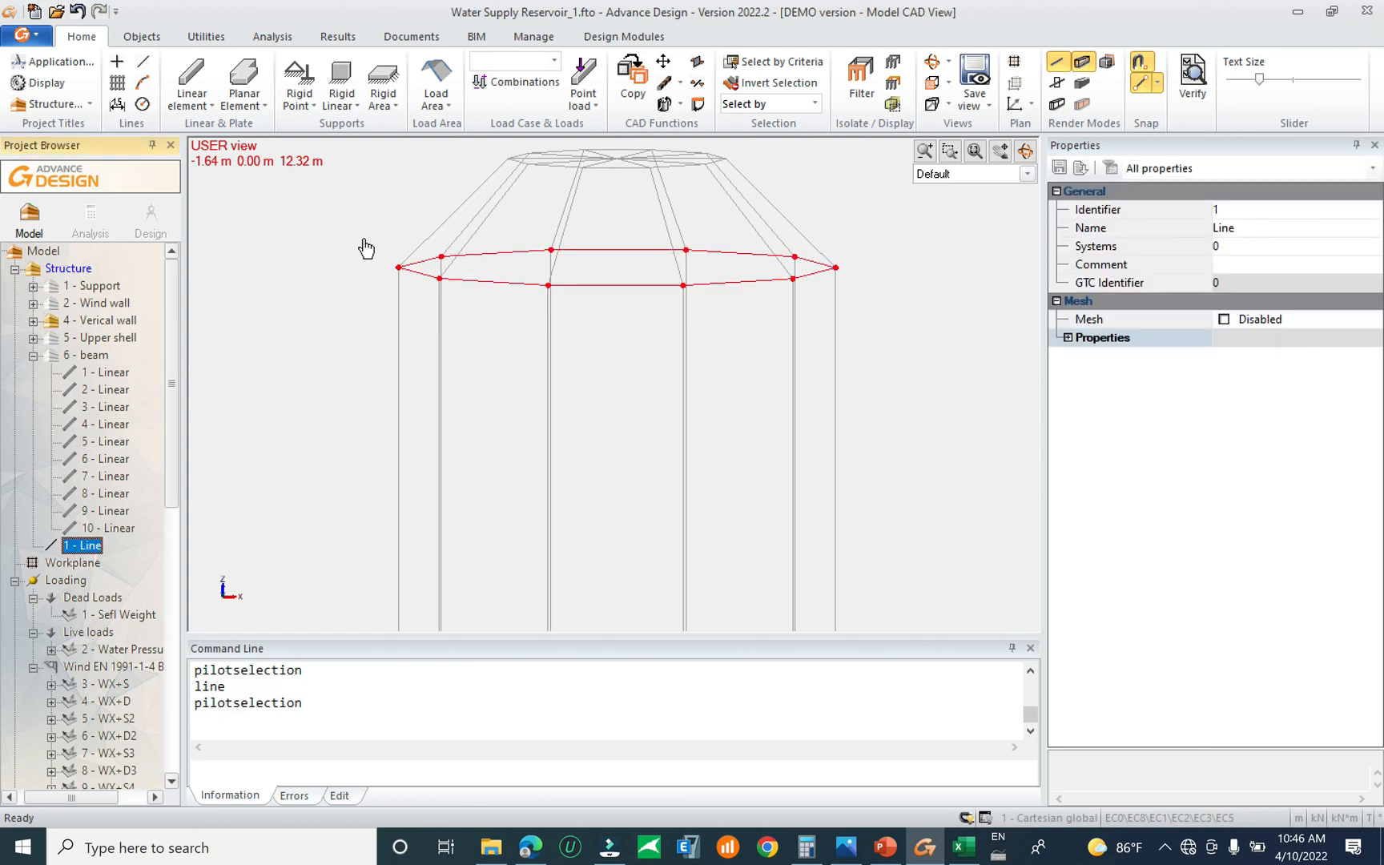
click(248, 106)
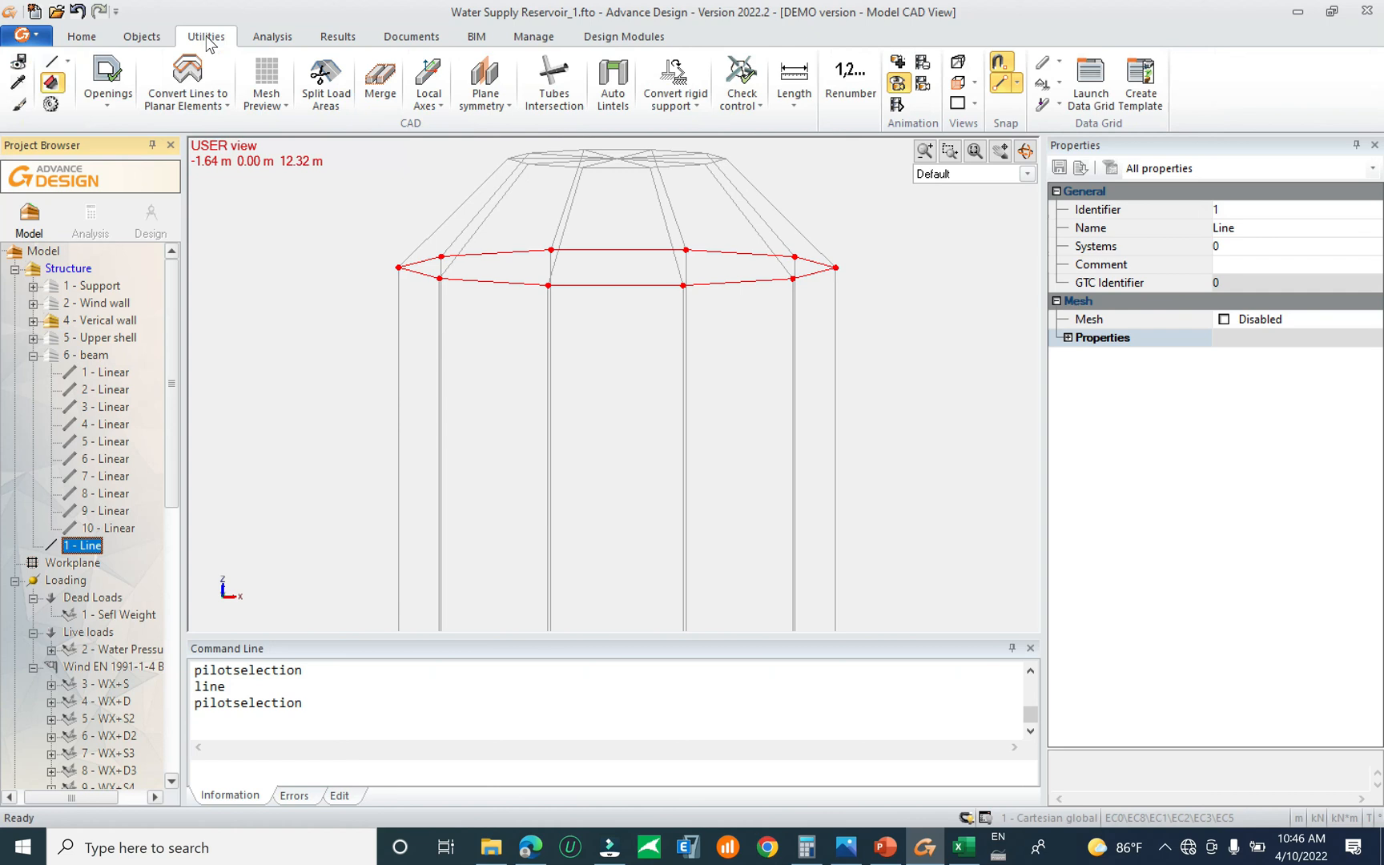
click(214, 102)
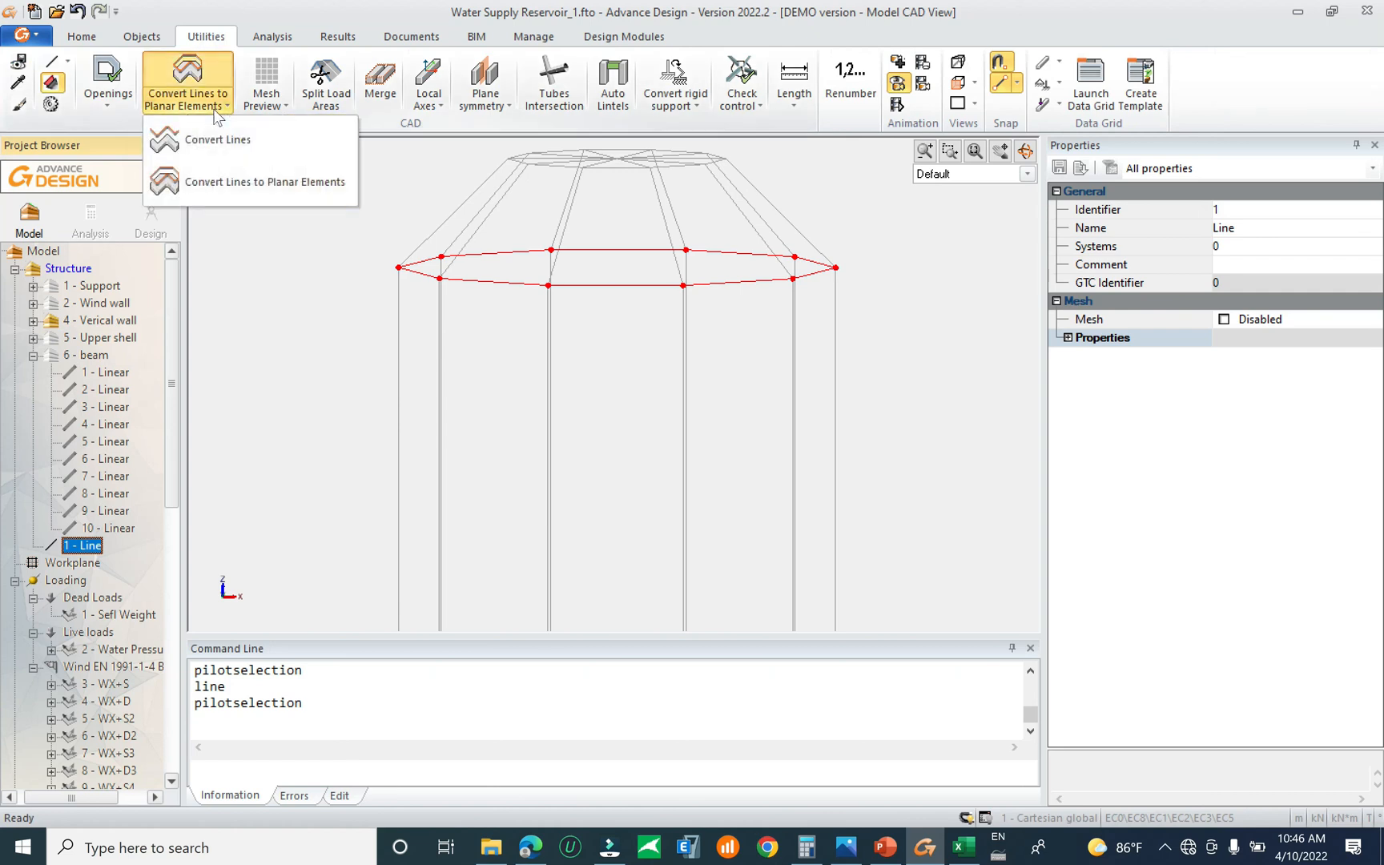
click(290, 182)
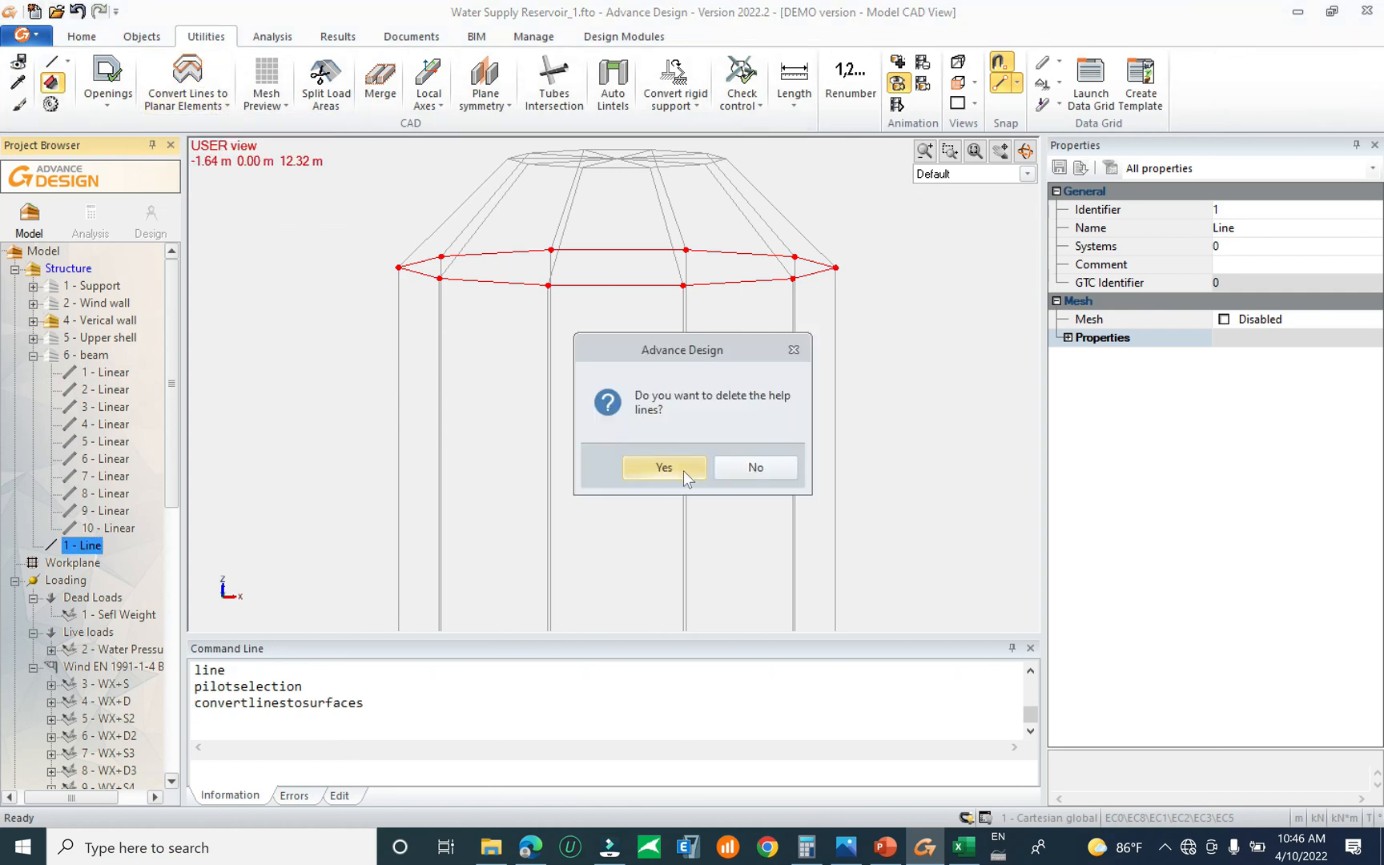
click(673, 466)
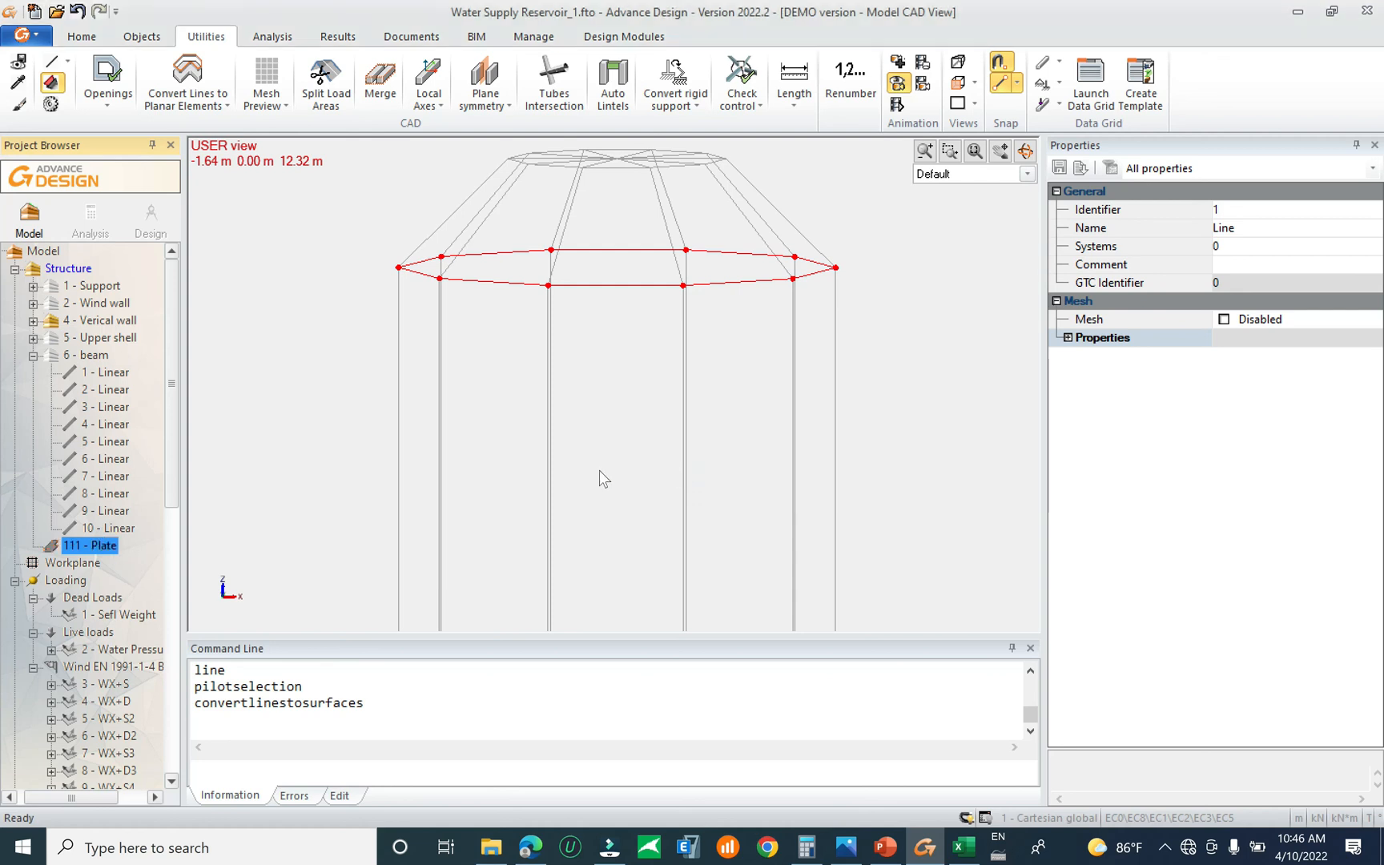
Set the material of the plate at the dome's base to C30/37
click(91, 545)
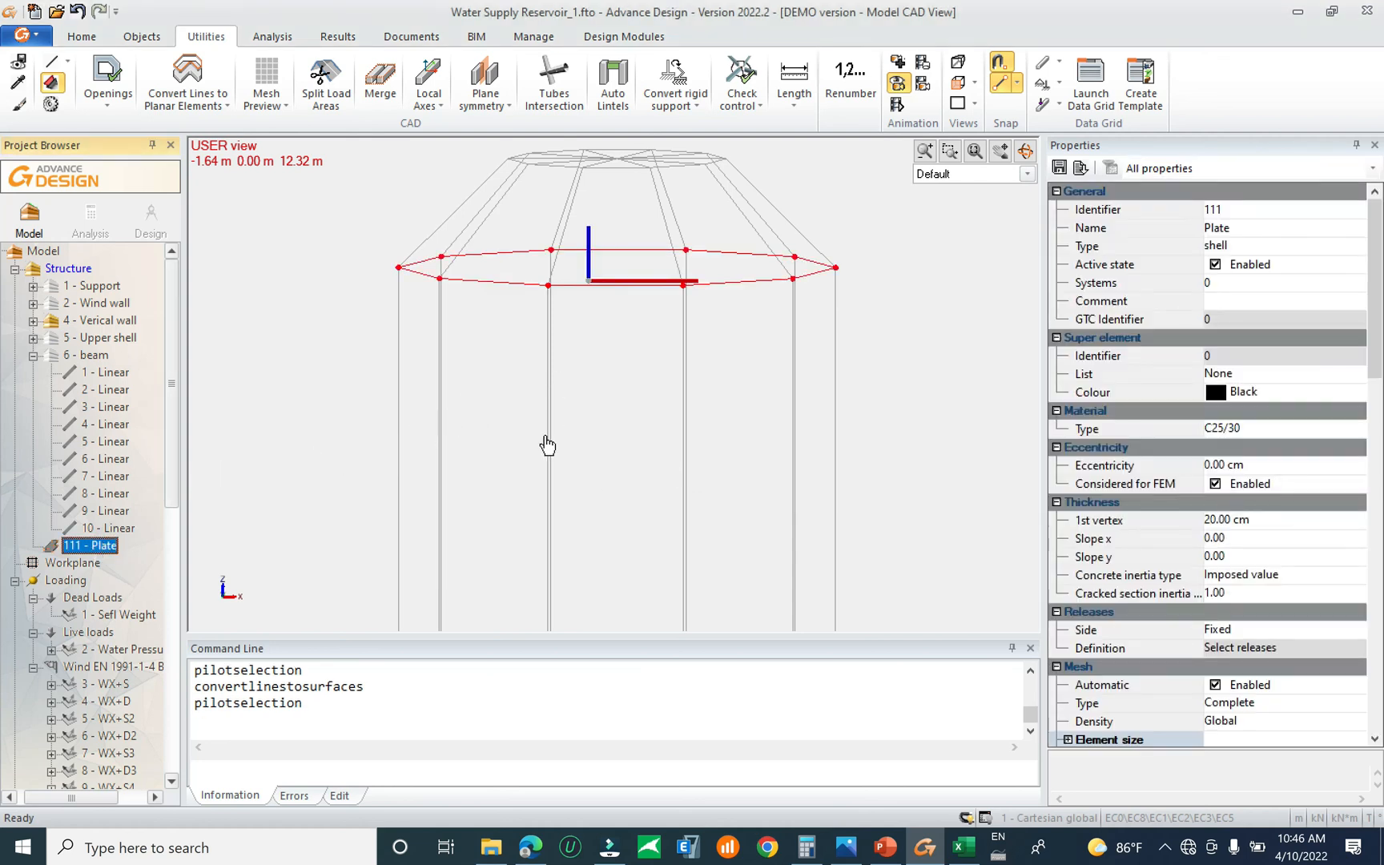
click(1244, 430)
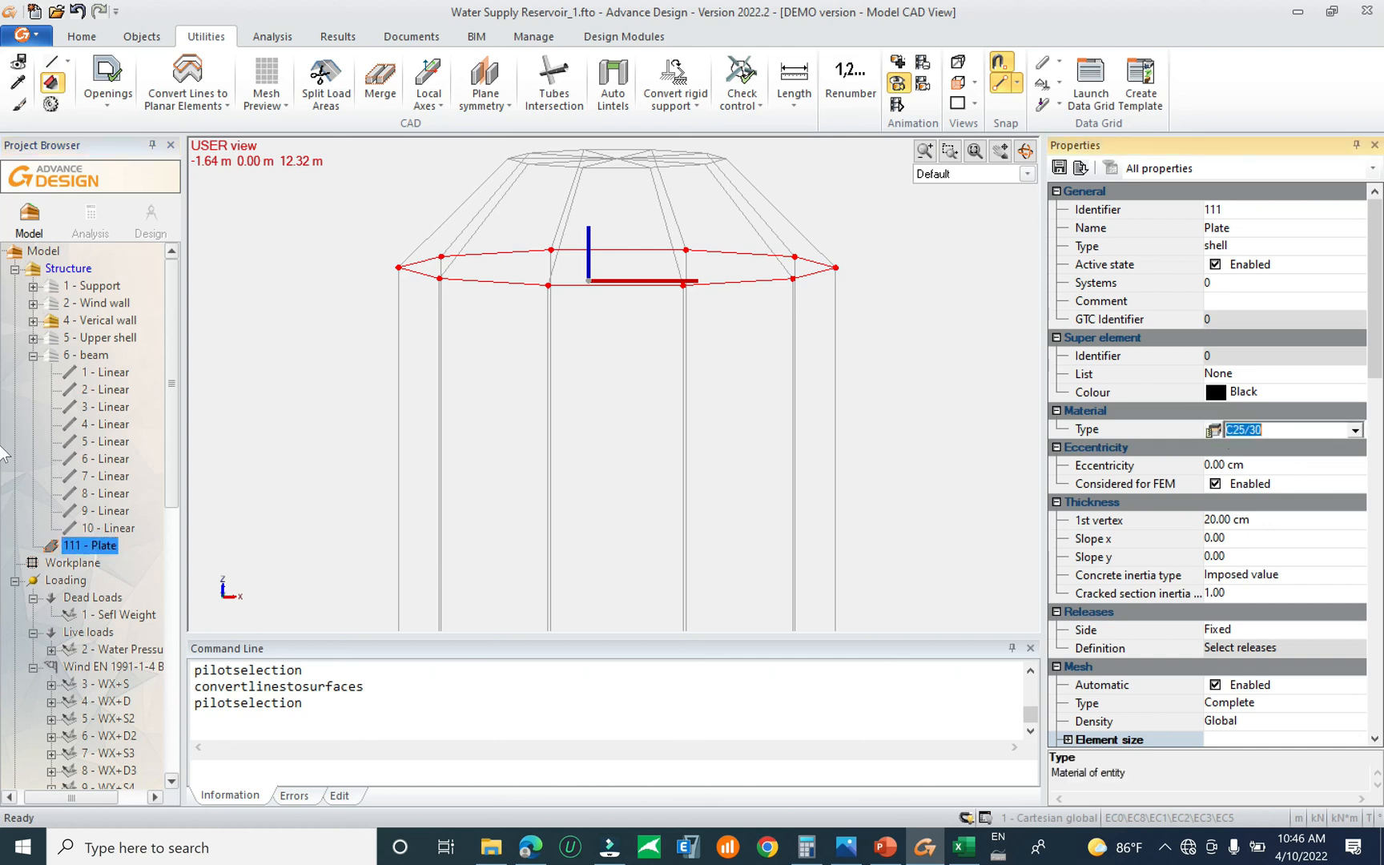
click(1355, 432)
click(1269, 482)
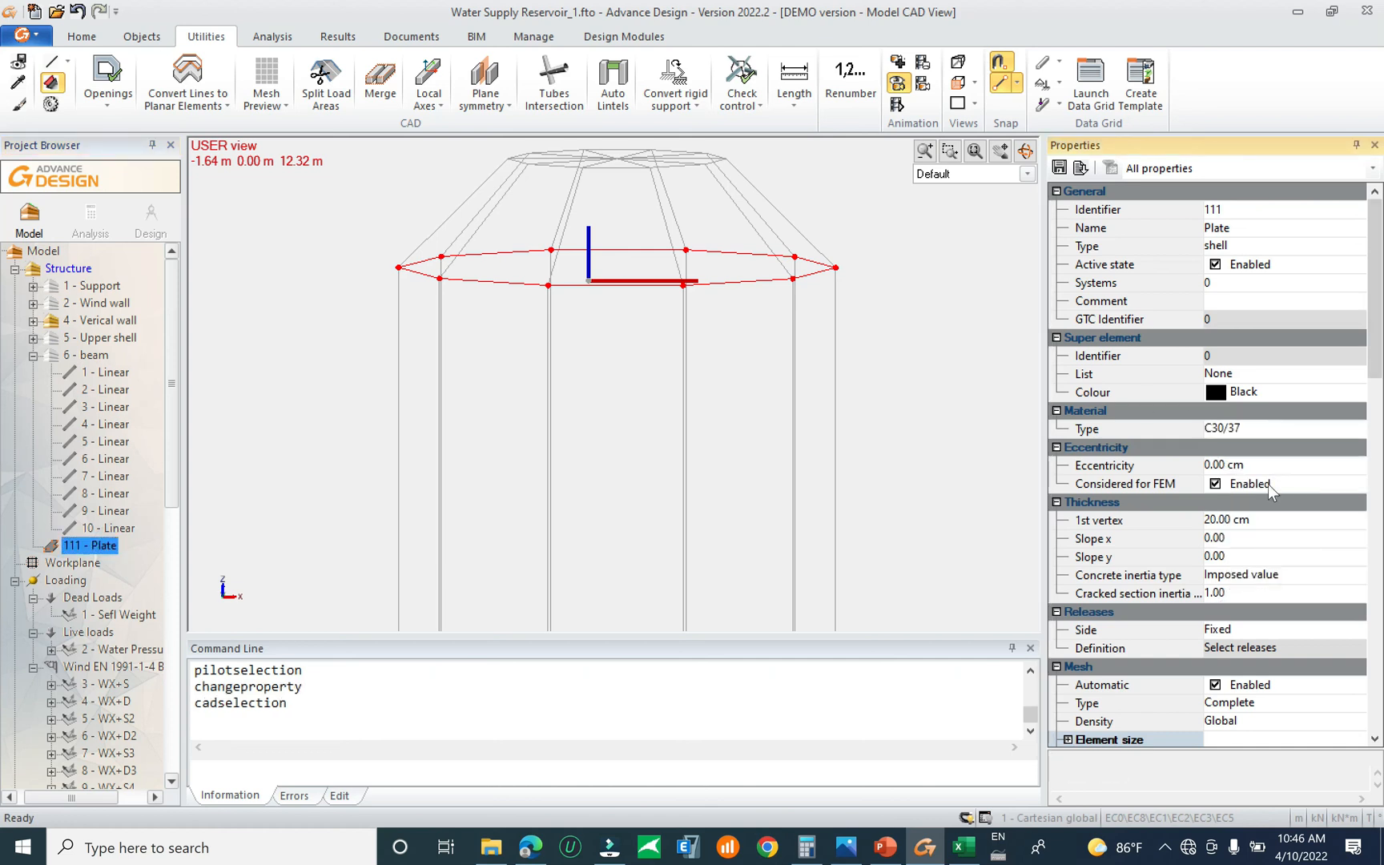
Set the 1st vertex thickness of the plate at the dome's base to 40 cm
scroll(1379, 350, down, 1)
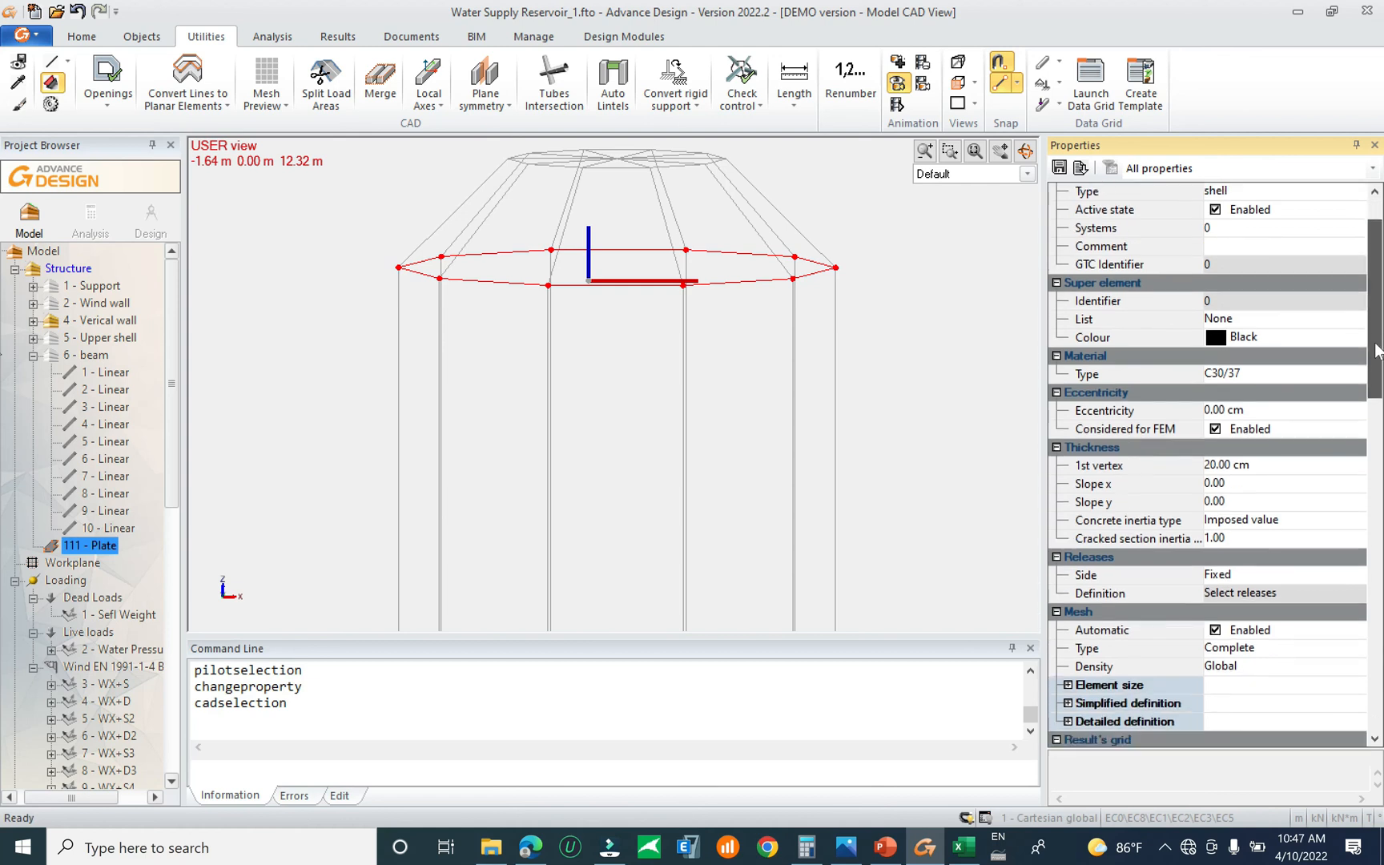
scroll(1378, 350, down, 1)
click(1258, 410)
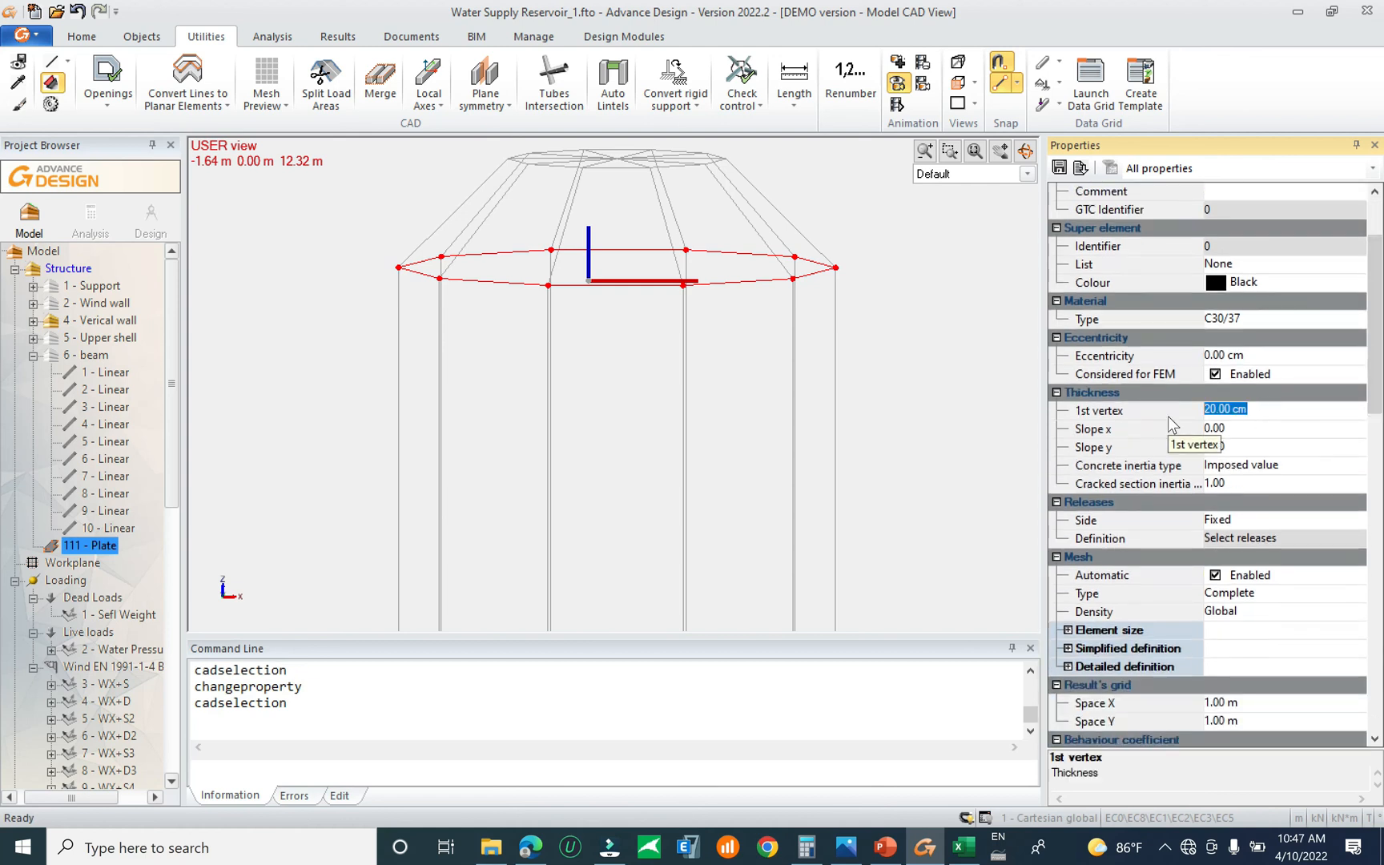
text(40)
key(Return)
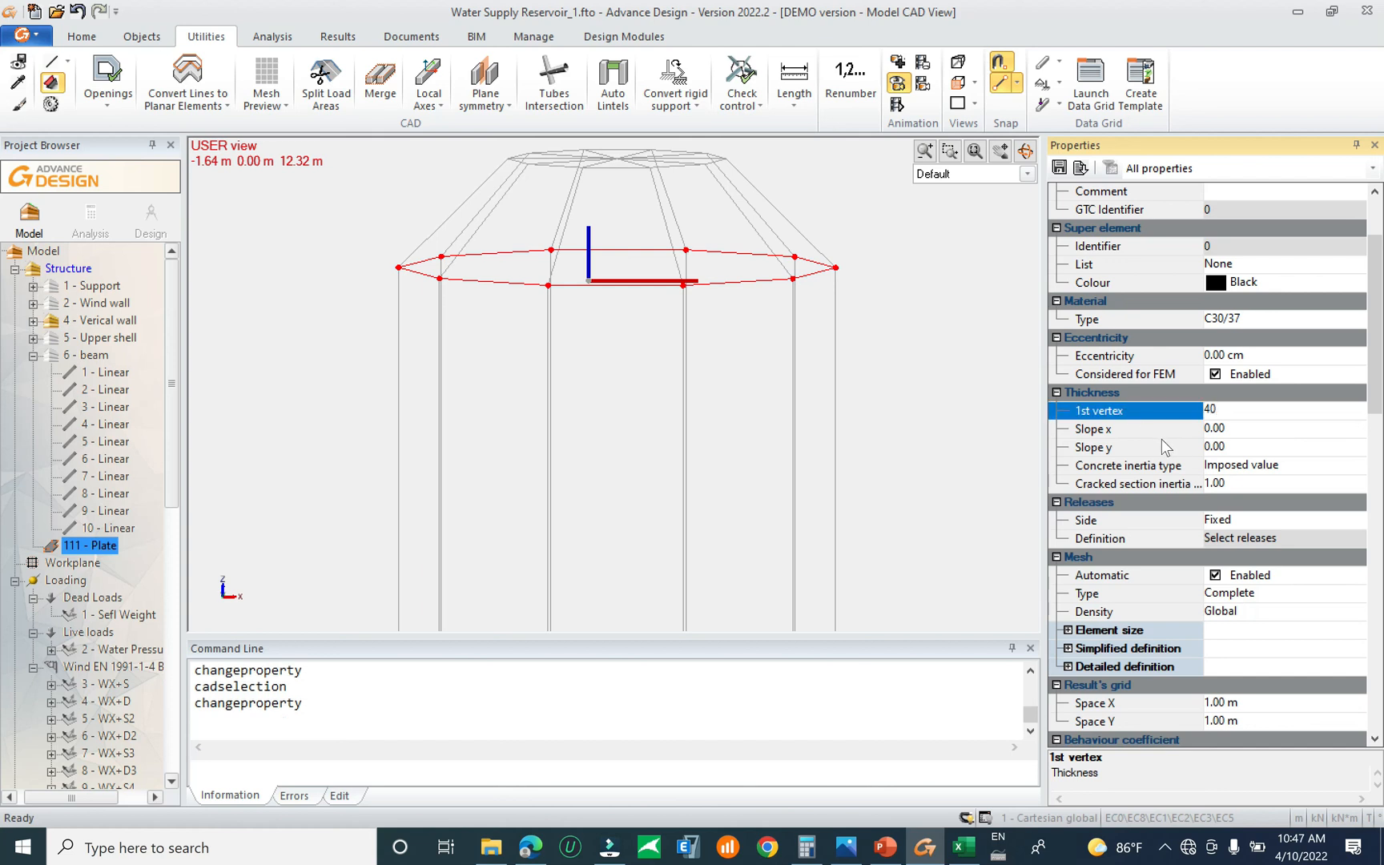
key(Escape)
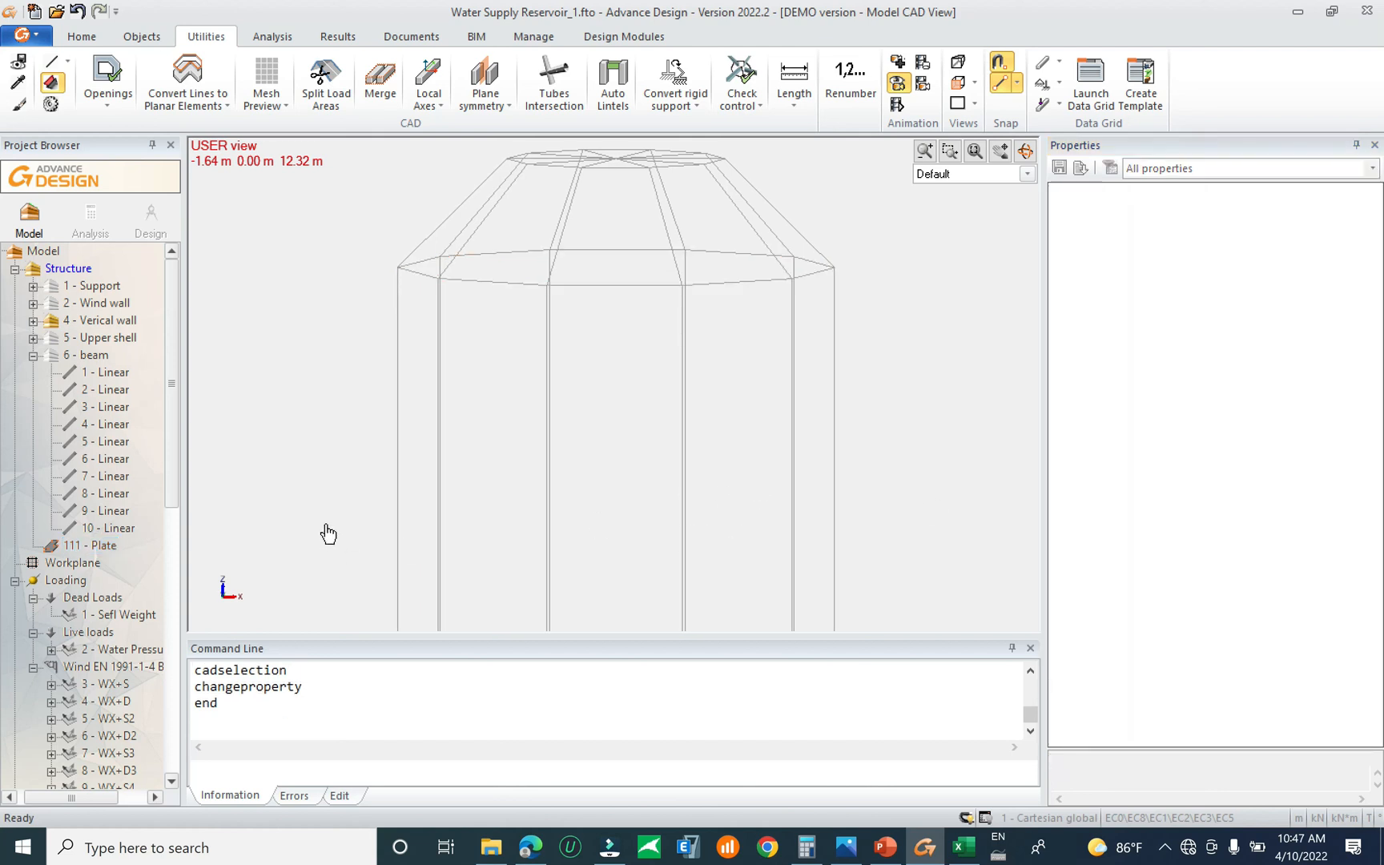
Move the plate from the Structure root into the "Verical wall" system
click(89, 547)
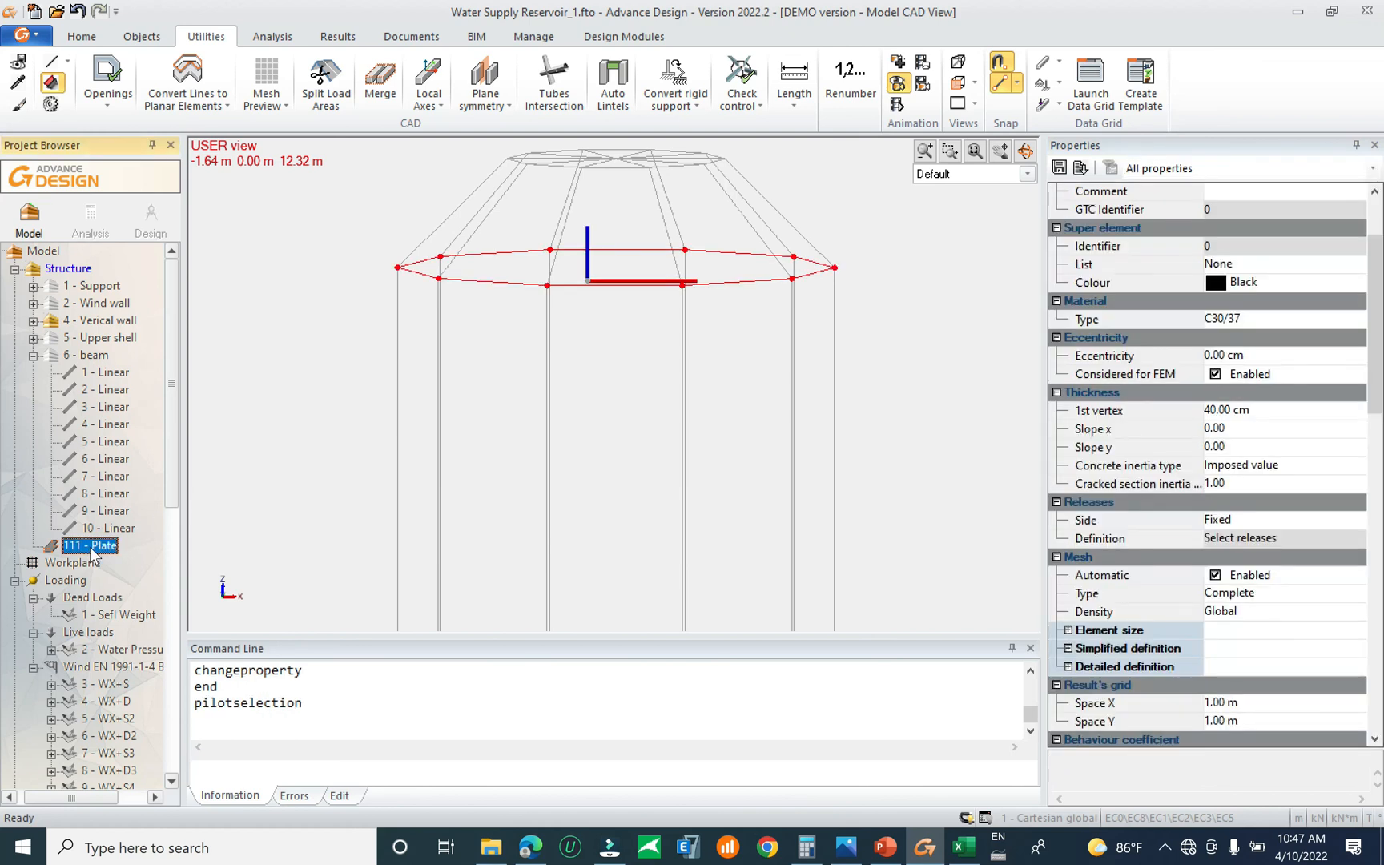
drag(90, 460, 107, 324)
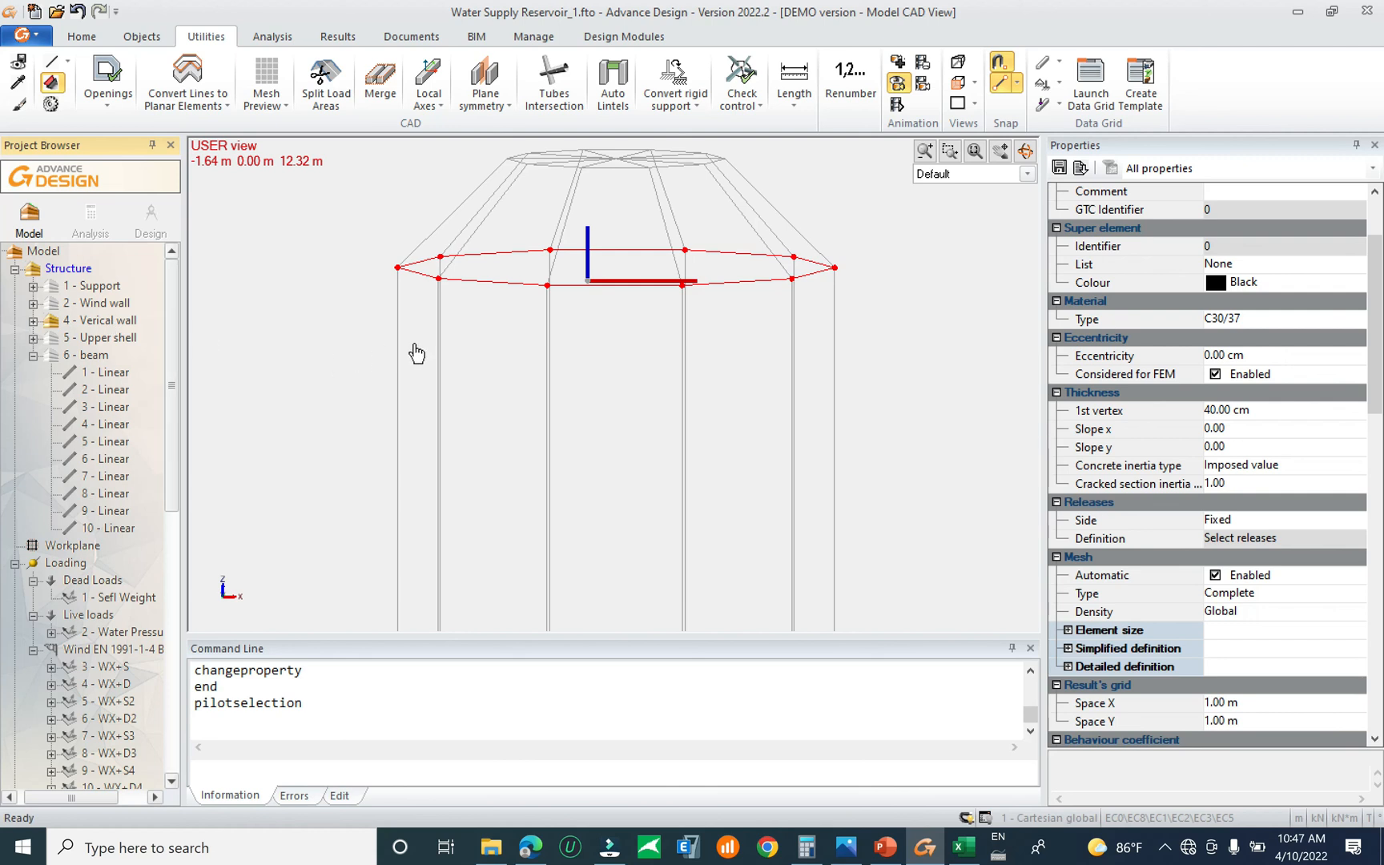
scroll(489, 344, down, 2)
key(Escape)
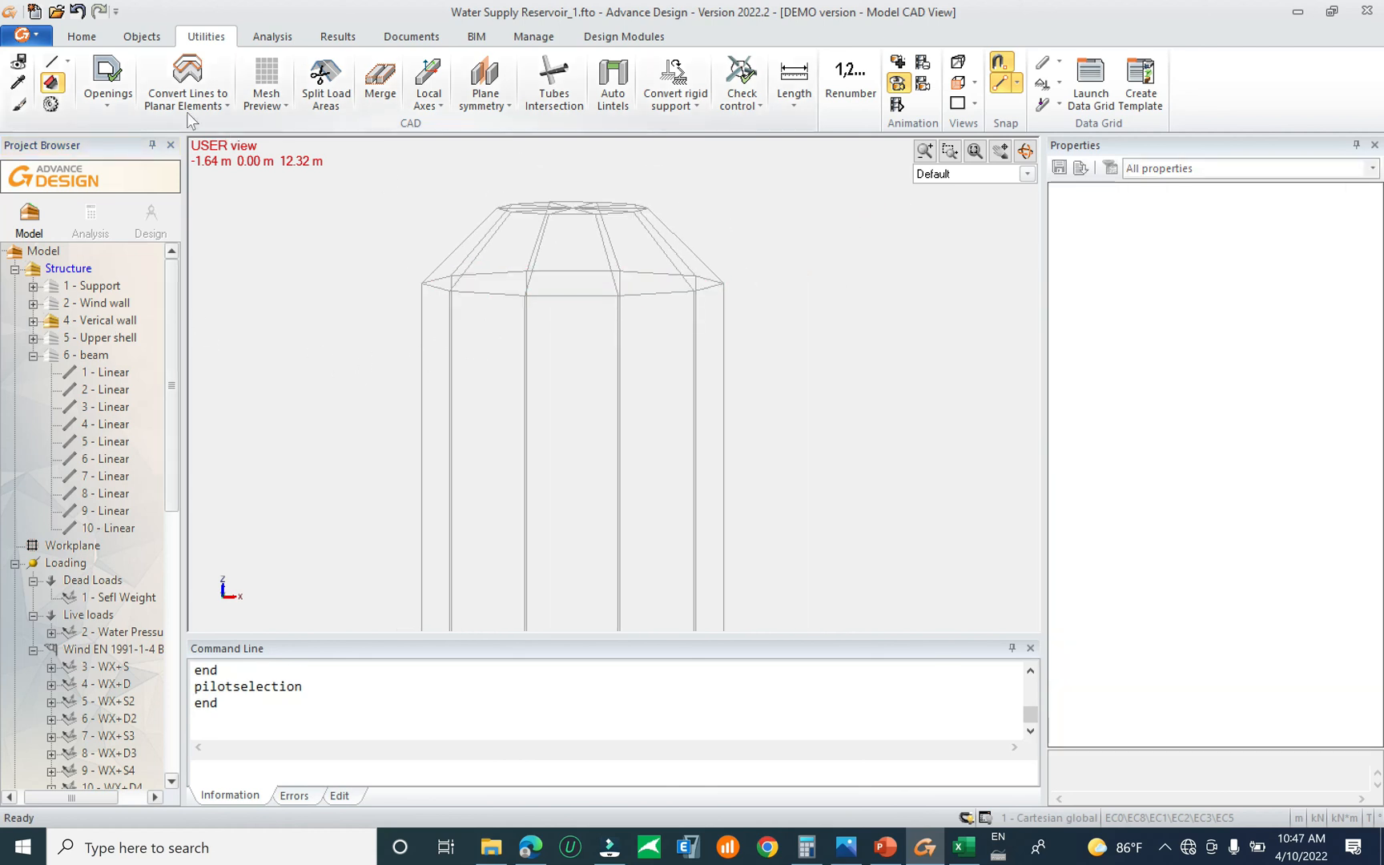
Display the vertical wall model with shaded cross-section shapes and examine the roof and wall junction
click(81, 36)
click(1084, 84)
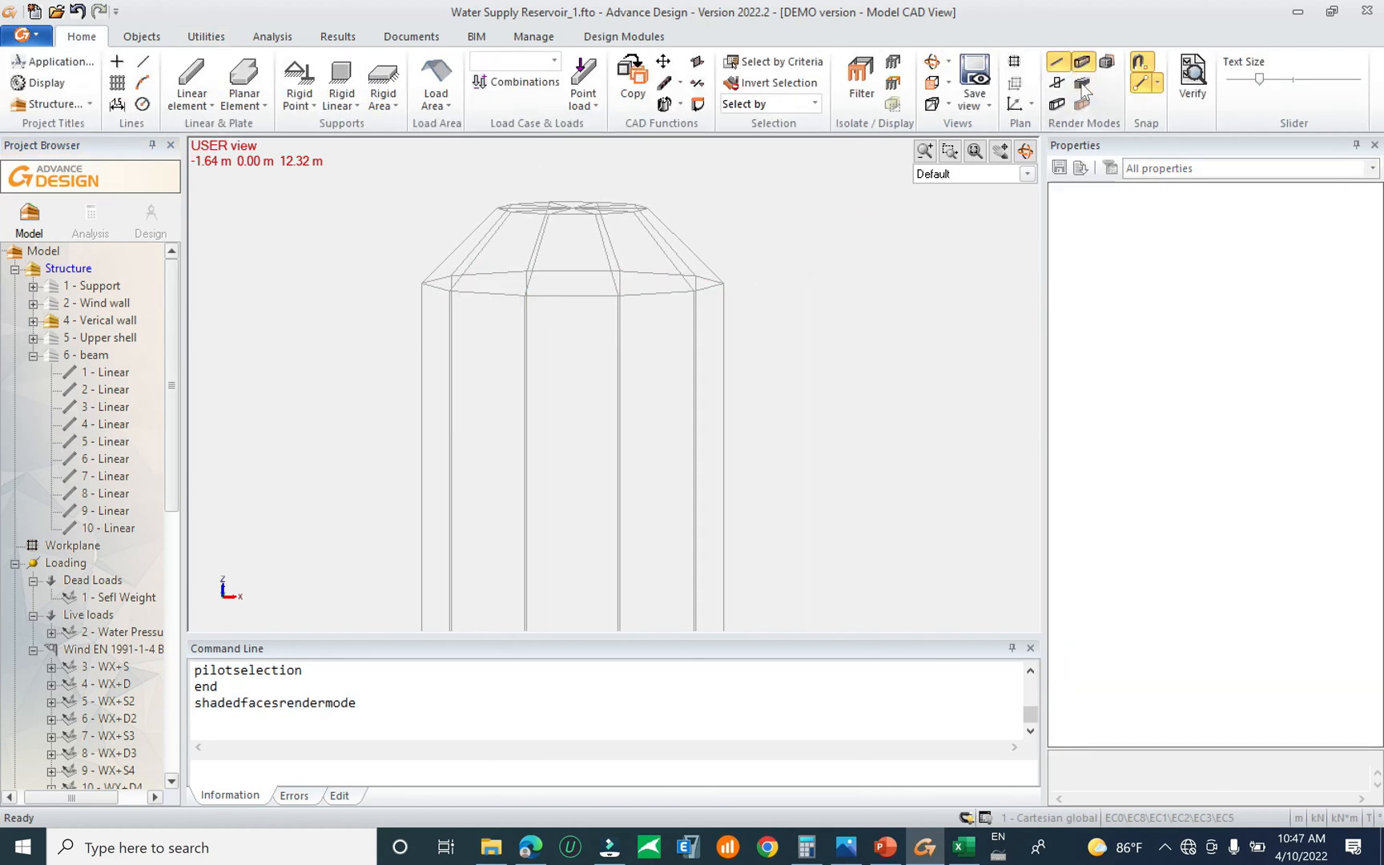
click(1057, 103)
click(1082, 103)
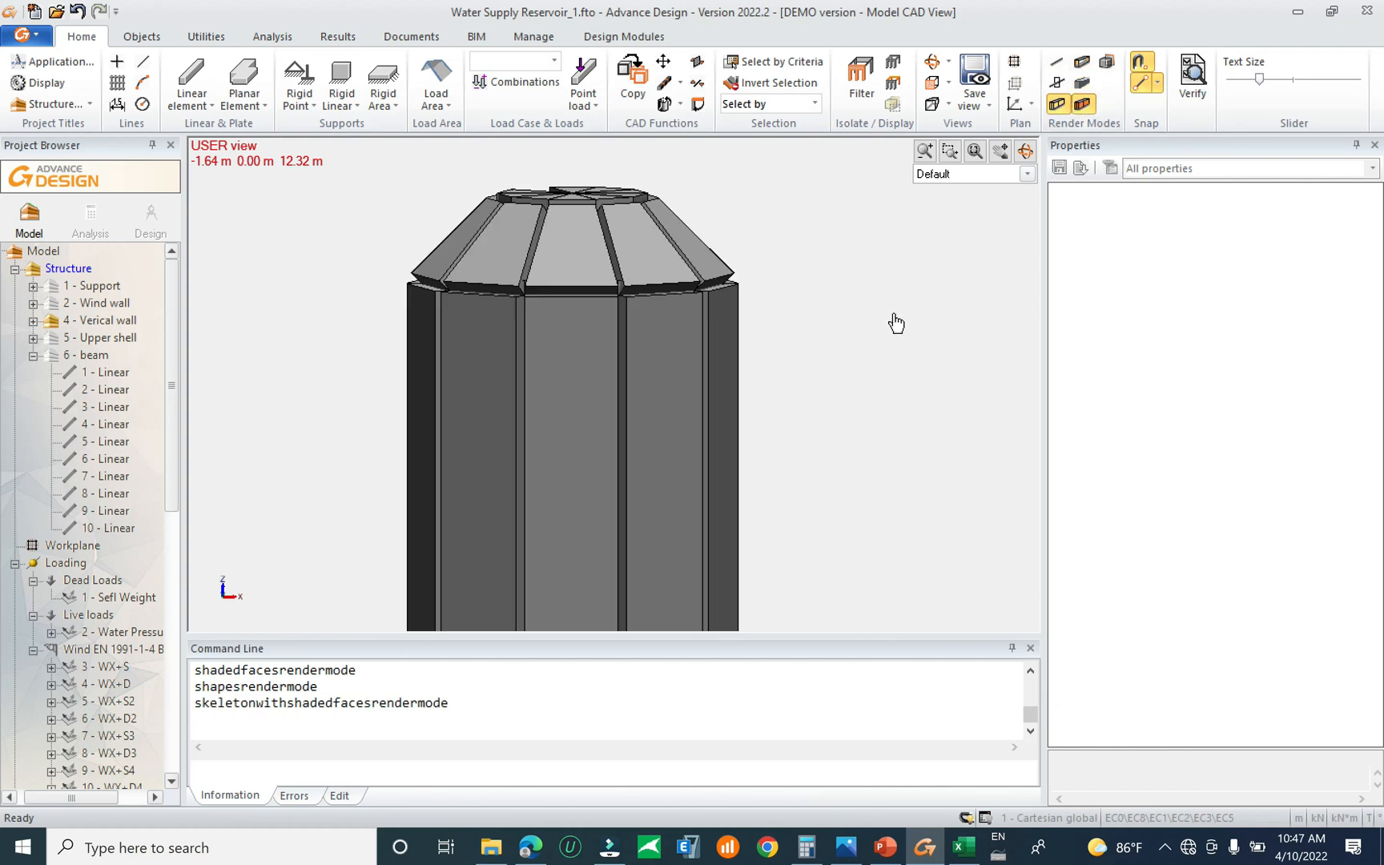
shift+middle_drag(887, 336, 836, 373)
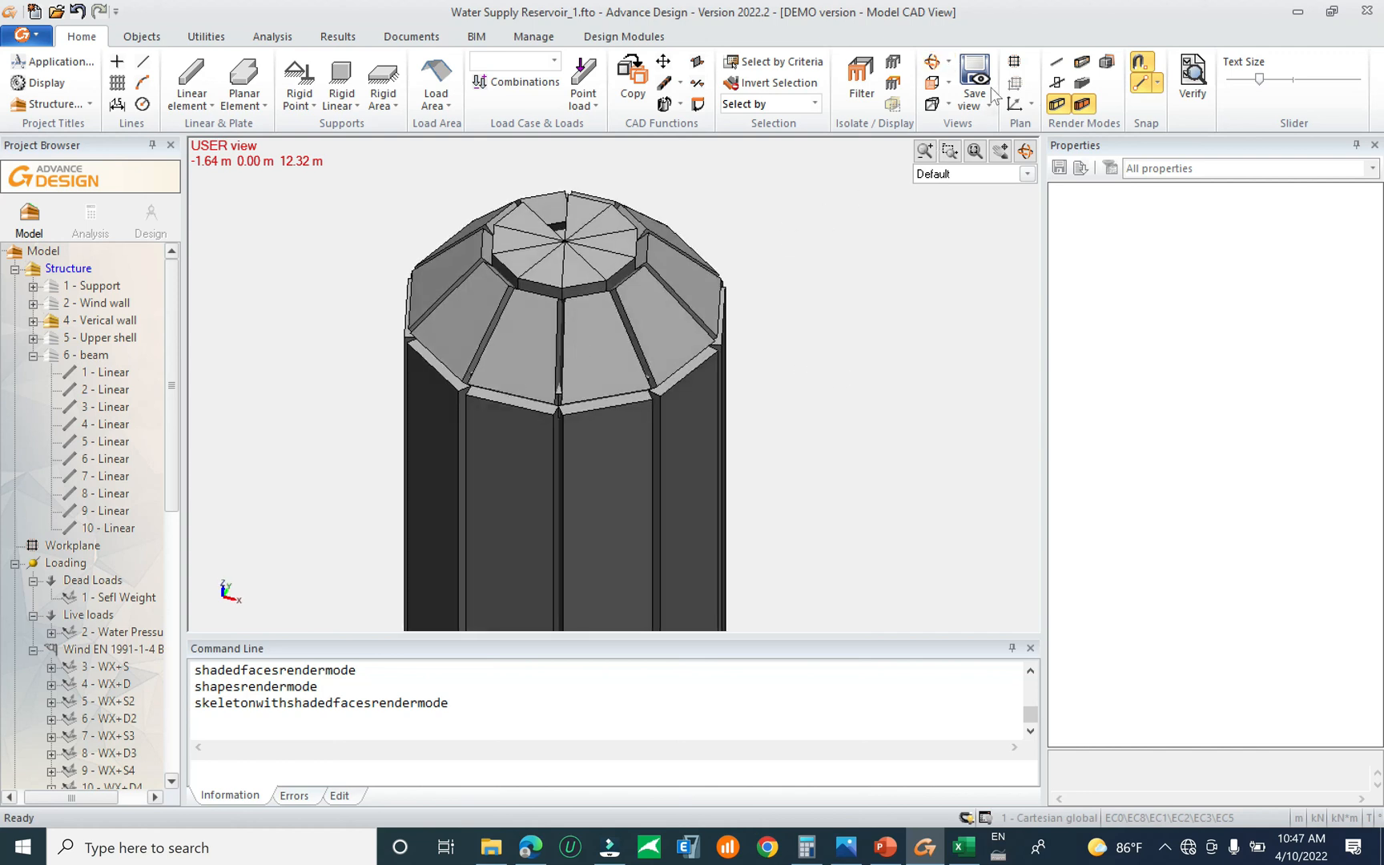
Switch the model to wireframe profiles and pick out the plate at 13.00 m to examine its position within the walls
click(1059, 65)
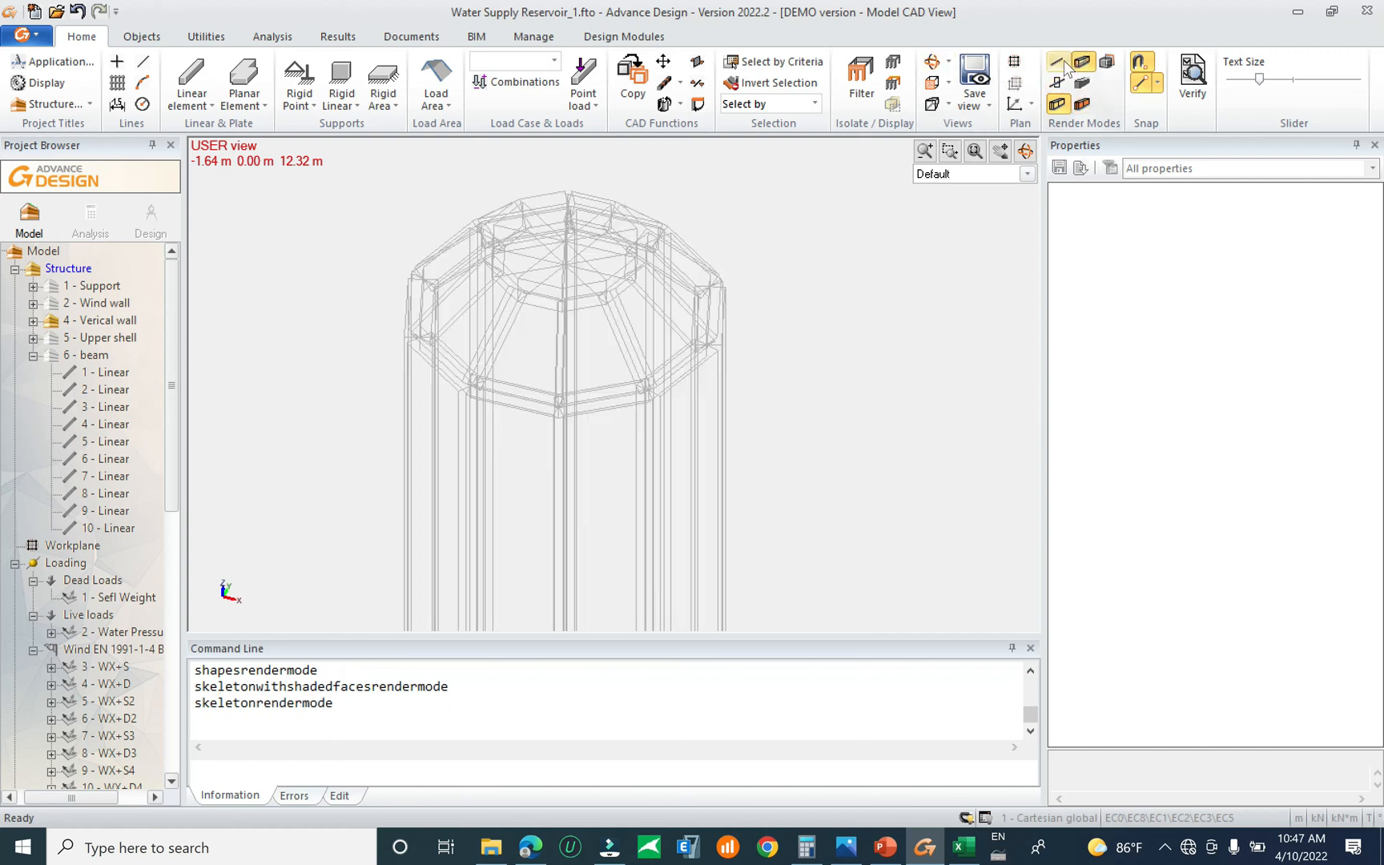
shift+middle_drag(735, 324, 728, 367)
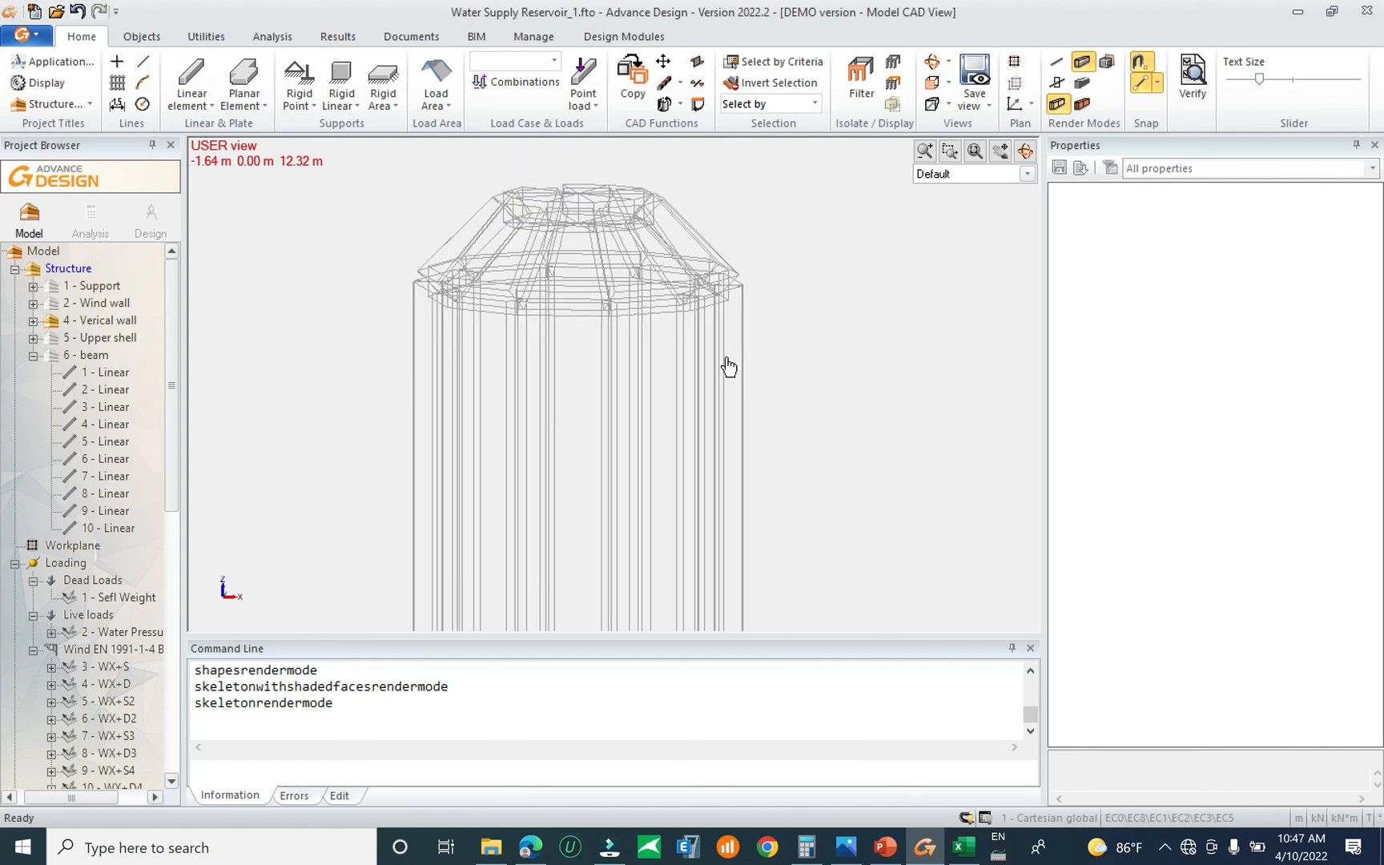
drag(383, 263, 809, 377)
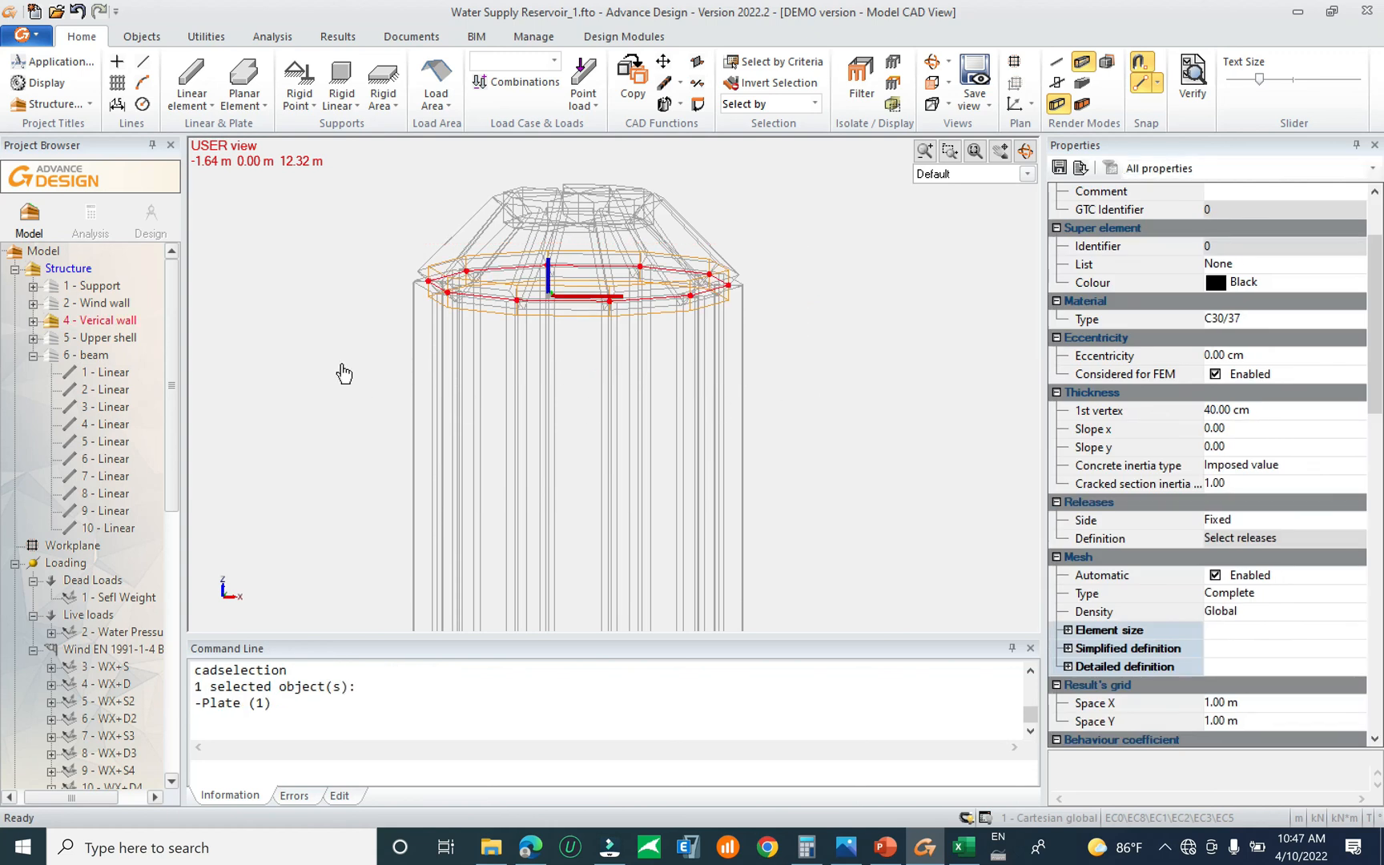
shift+middle_drag(672, 366, 737, 384)
key(Escape)
Save the model with only the "beam" system displayed, and hide that system
click(102, 320)
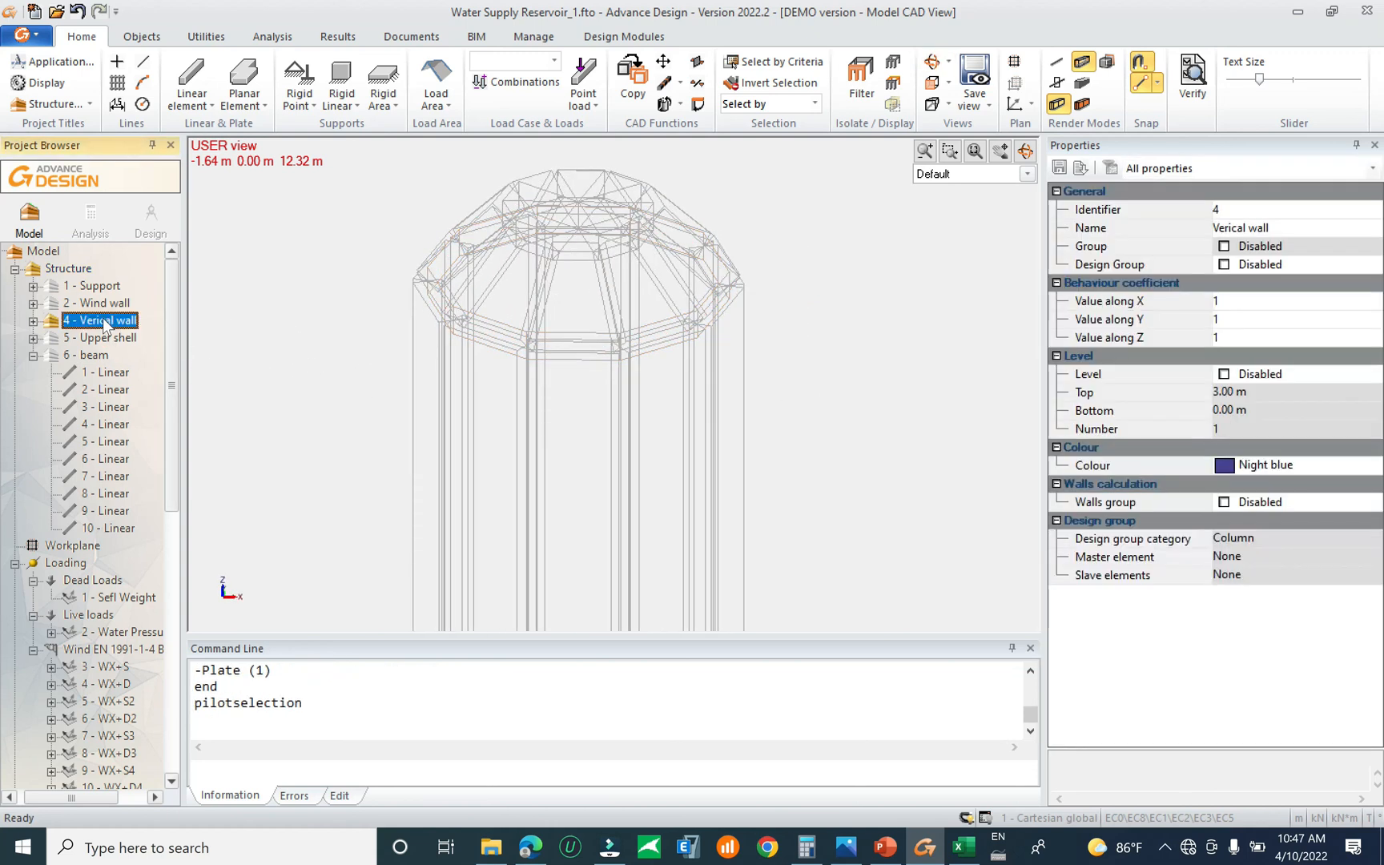
click(88, 354)
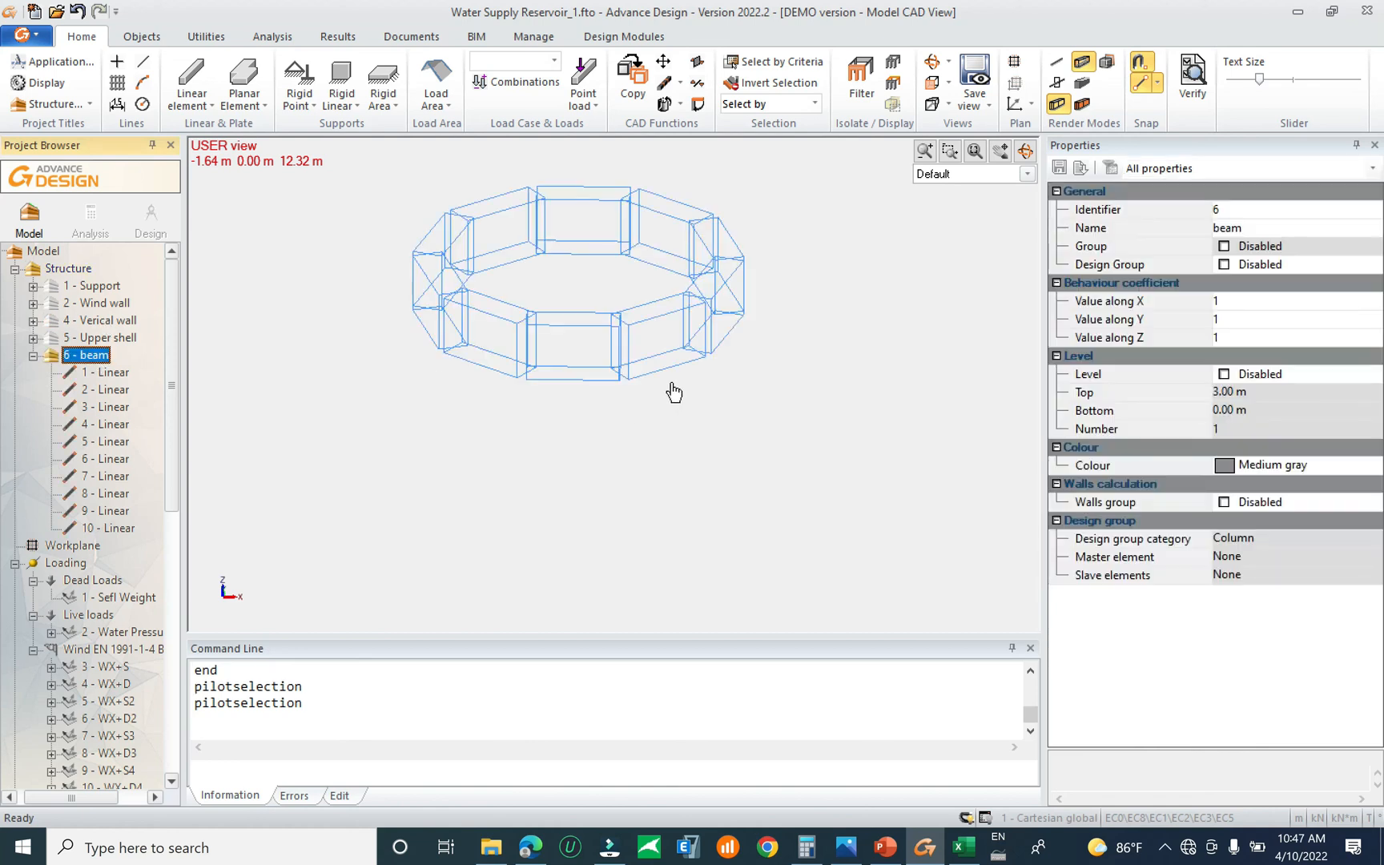
key(ctrl+s)
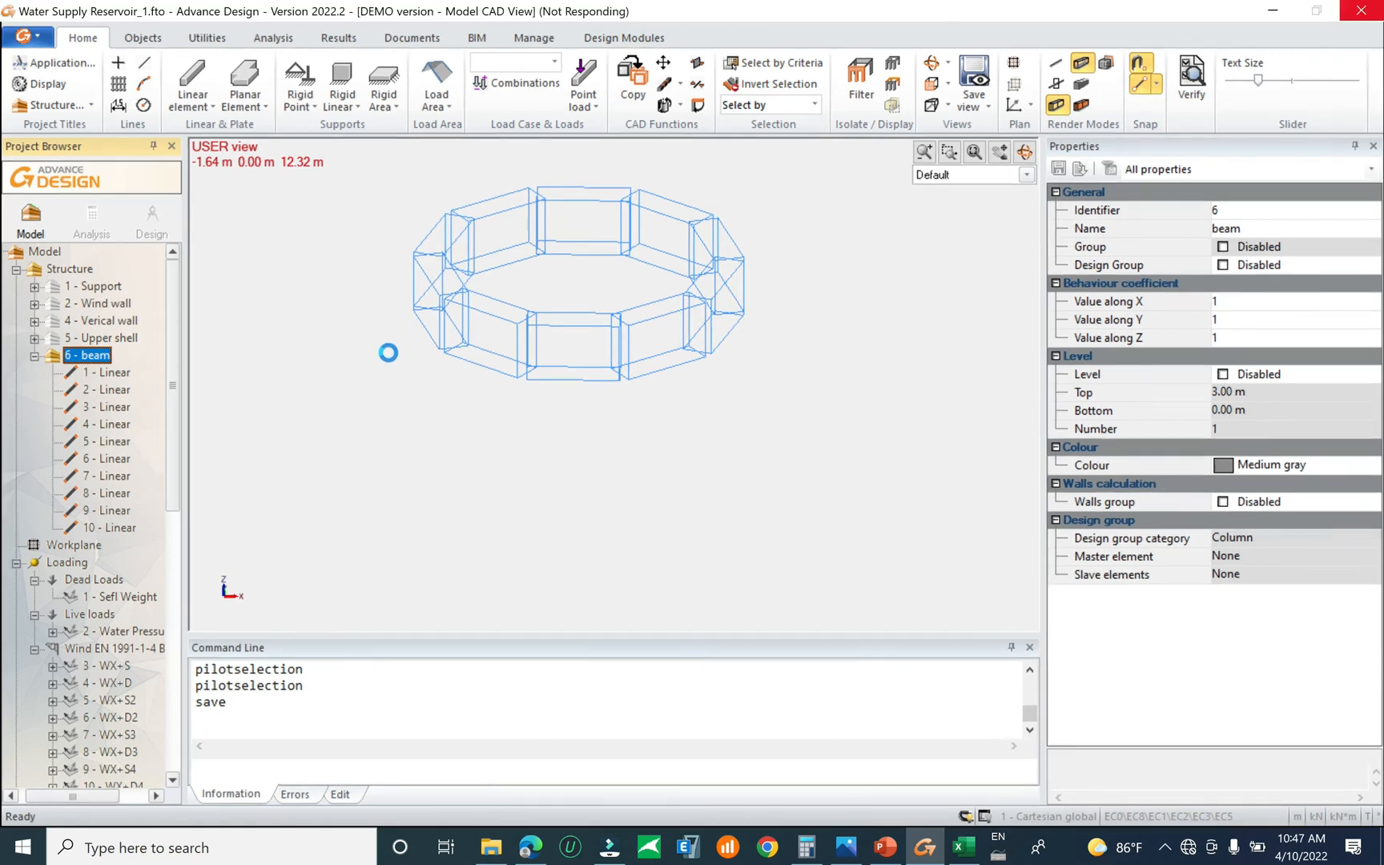
key(space)
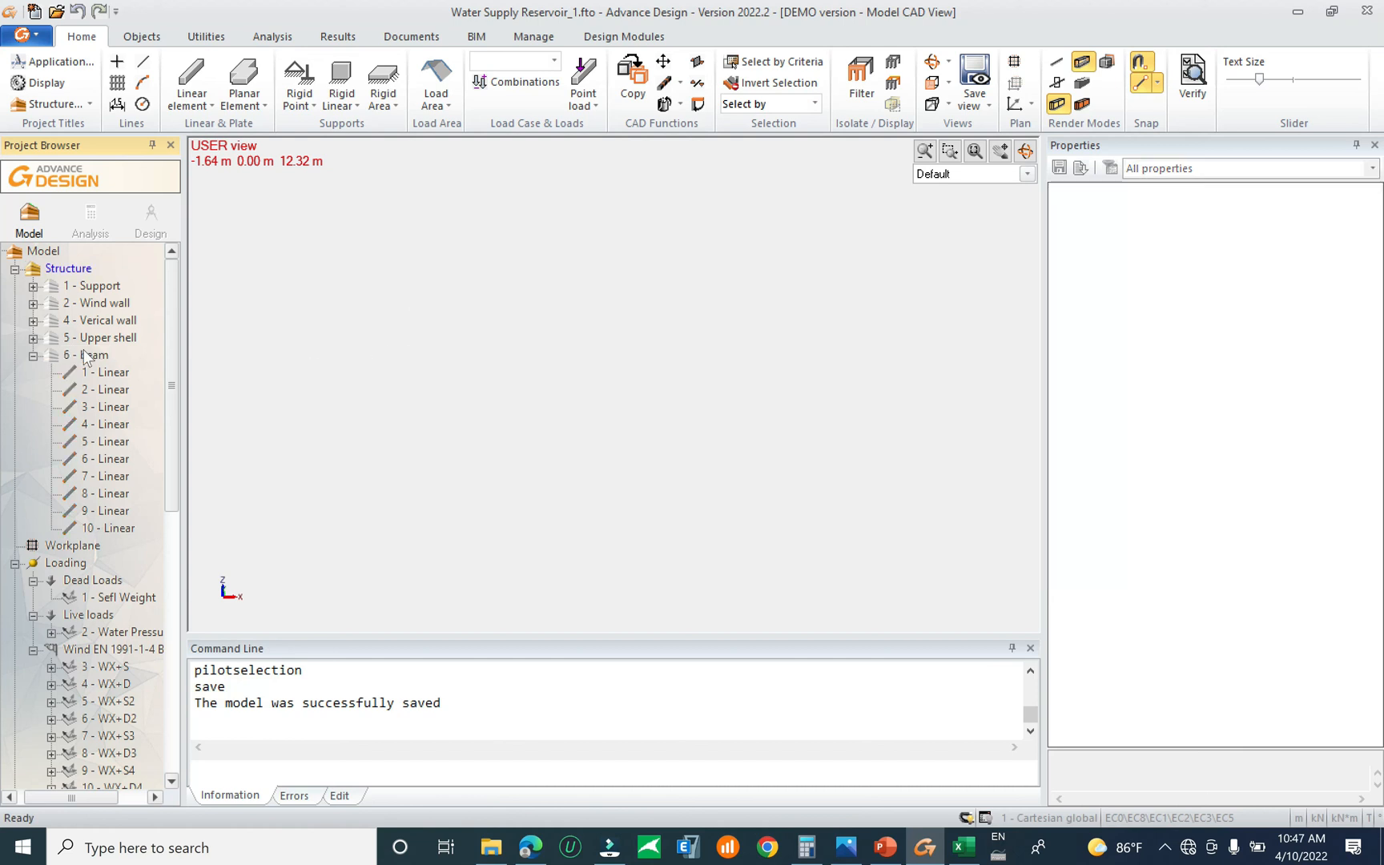
Show the "Verical wall" system in the model
click(115, 305)
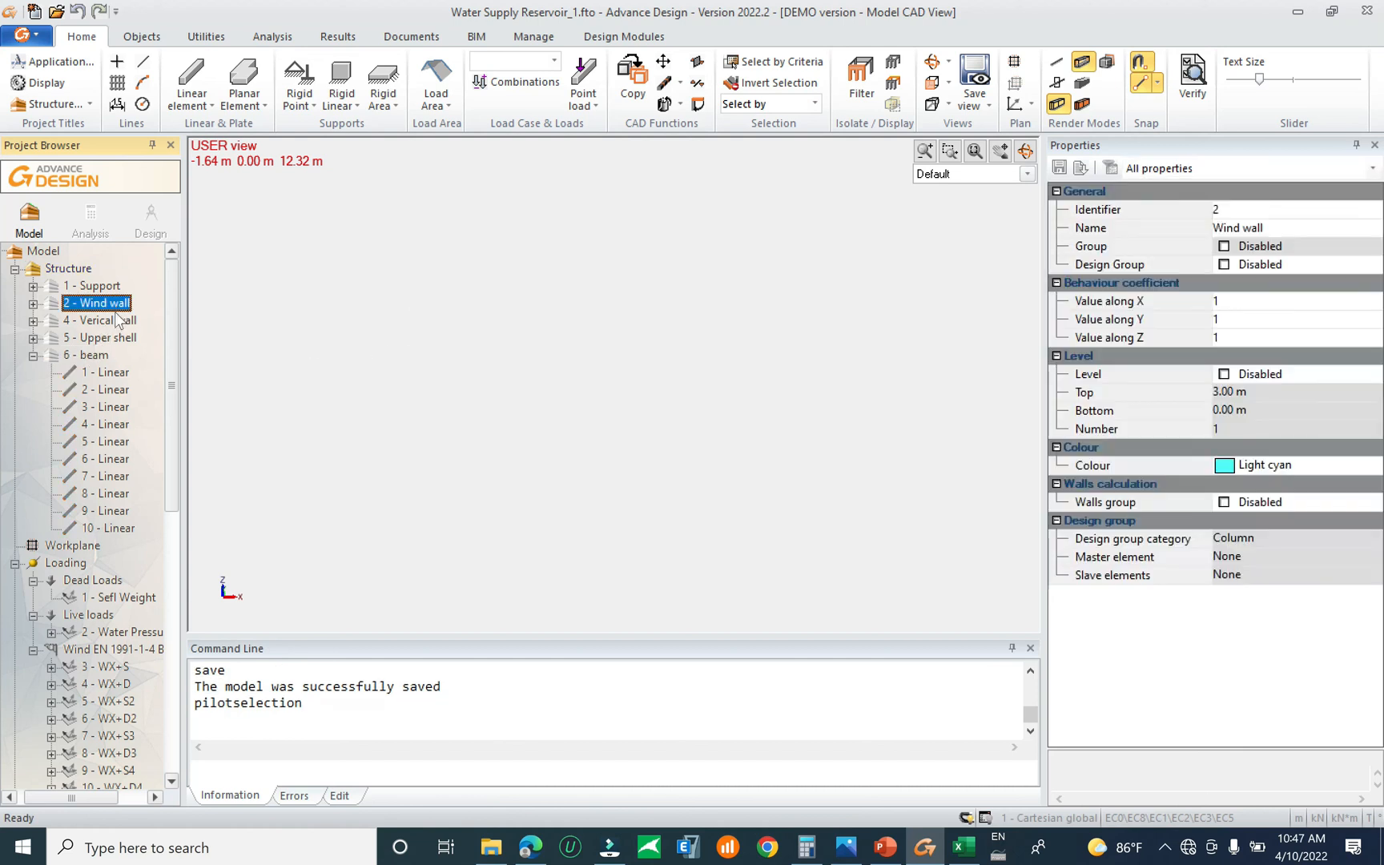
click(113, 320)
key(space)
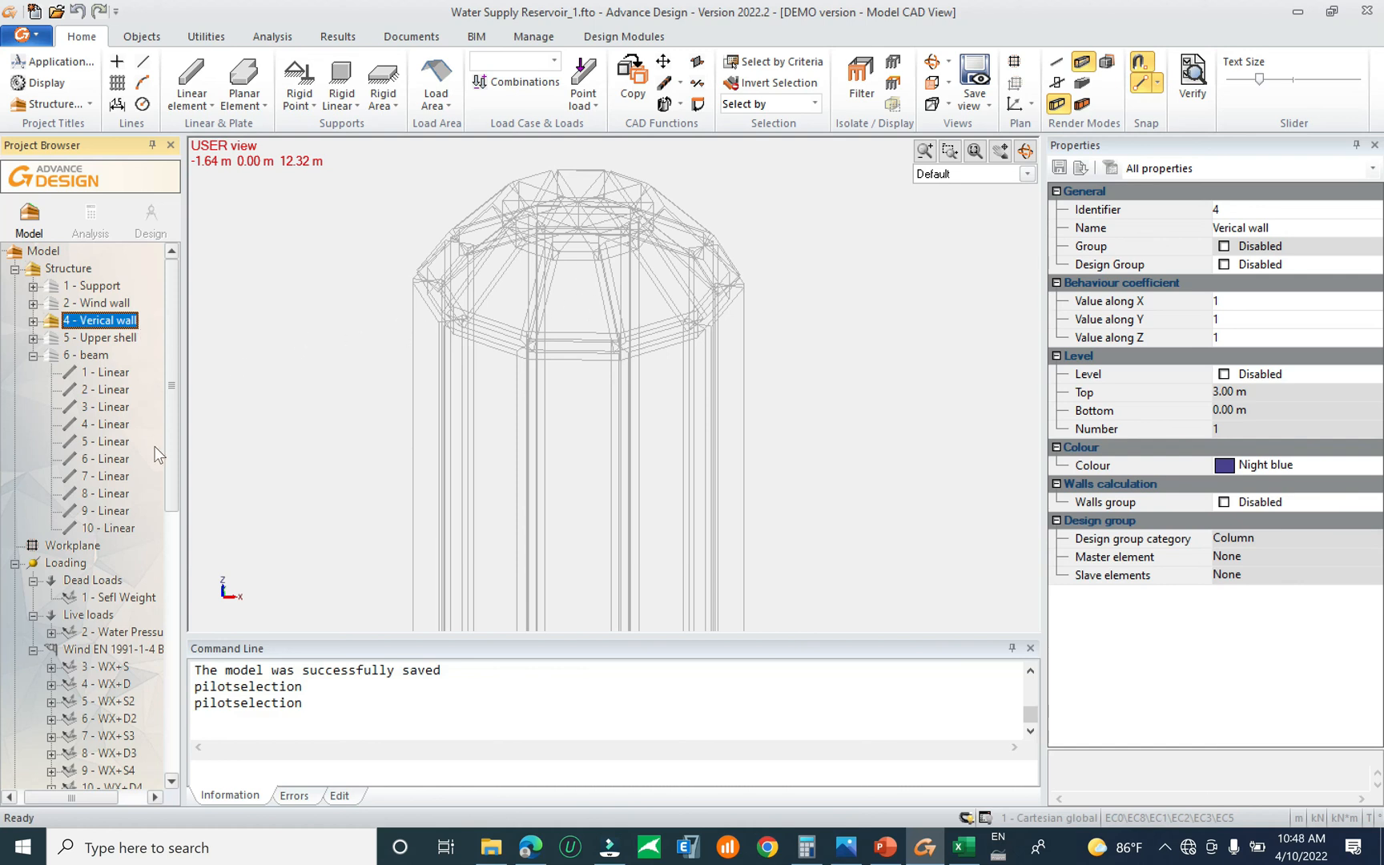
Isolate the plate at 13.00 m, display it with shaded faces and examine its shape
shift+middle_drag(438, 372, 451, 361)
drag(405, 175, 813, 302)
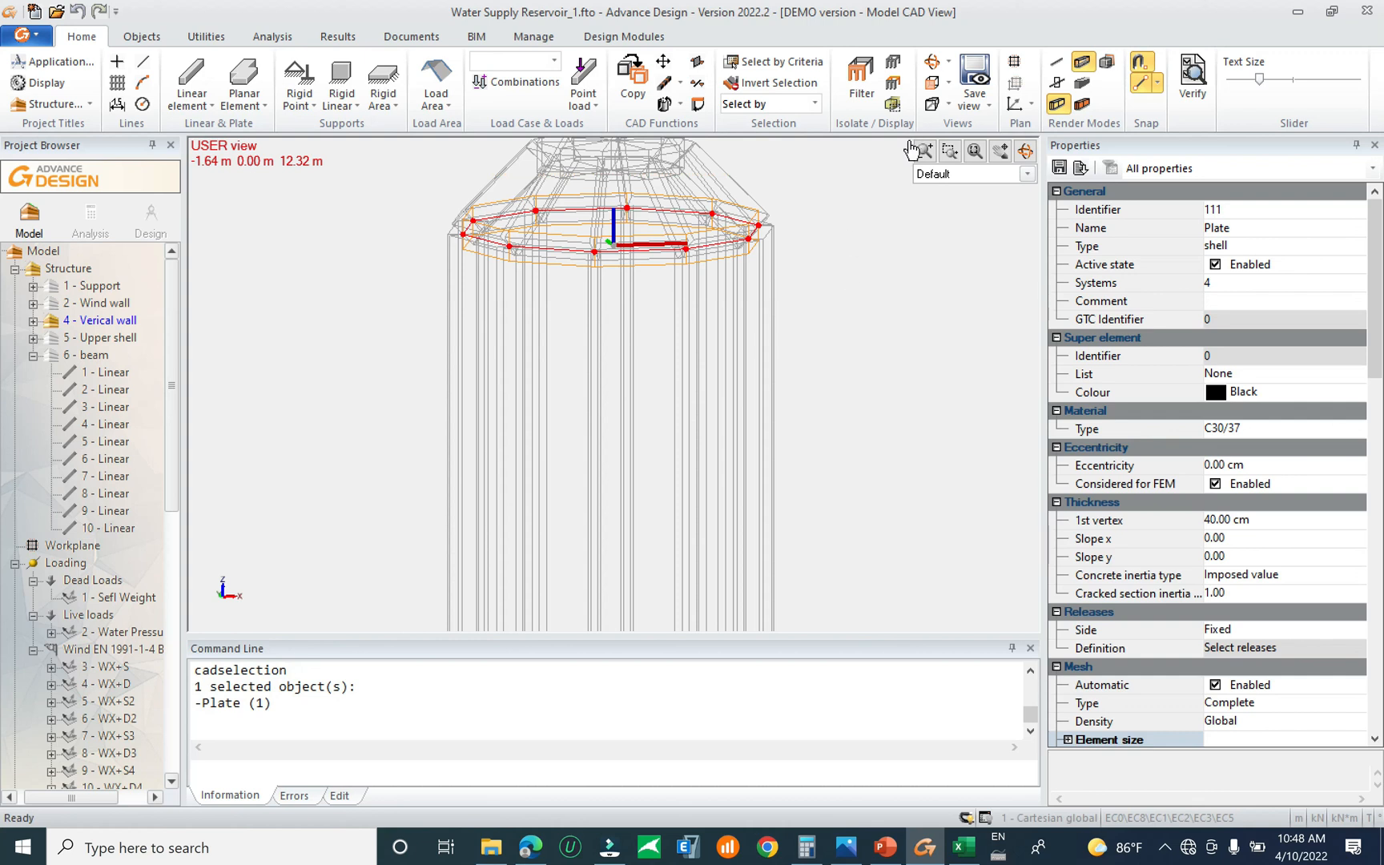
click(894, 86)
shift+middle_drag(785, 324, 725, 392)
click(642, 356)
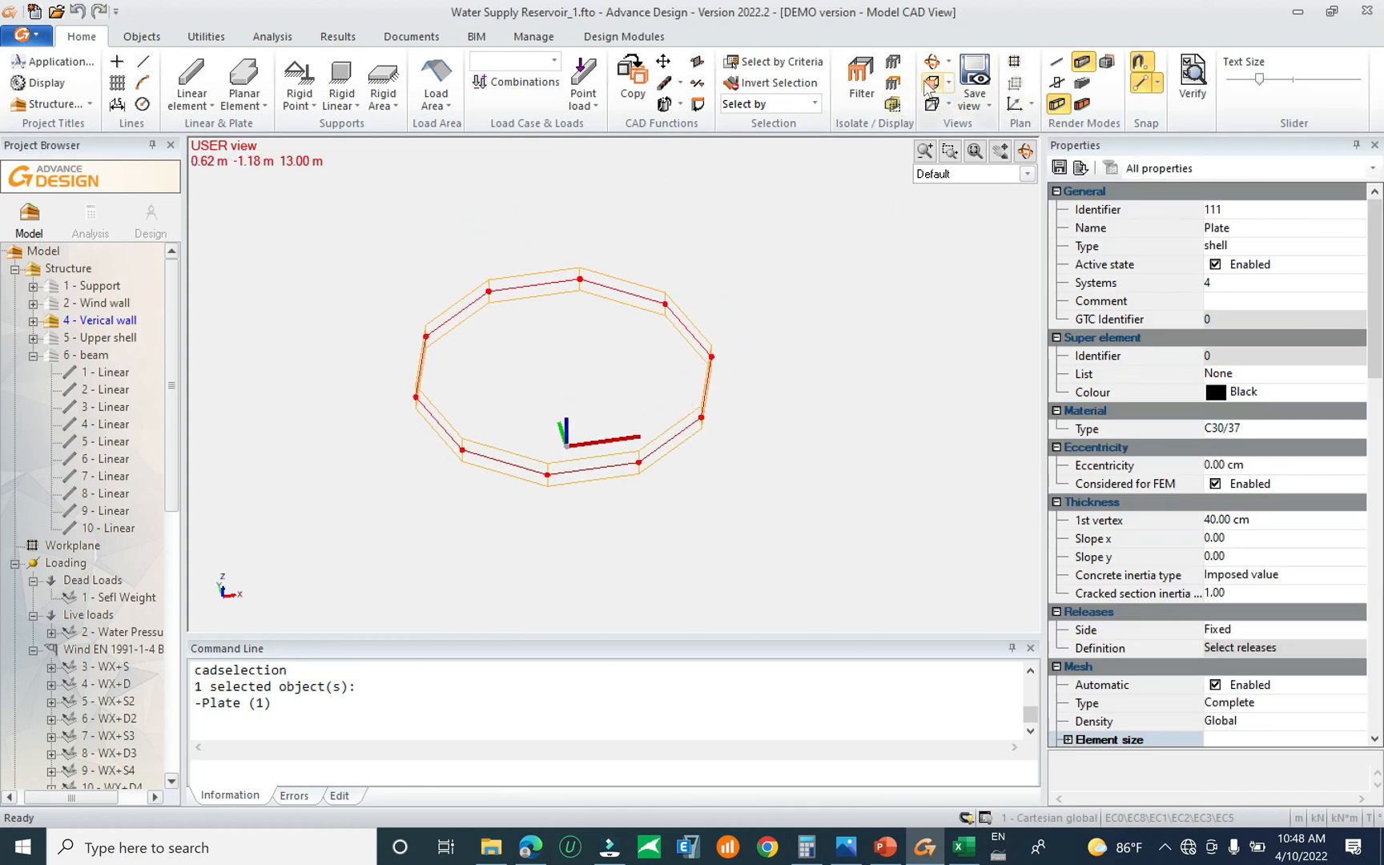
click(1082, 85)
click(1083, 107)
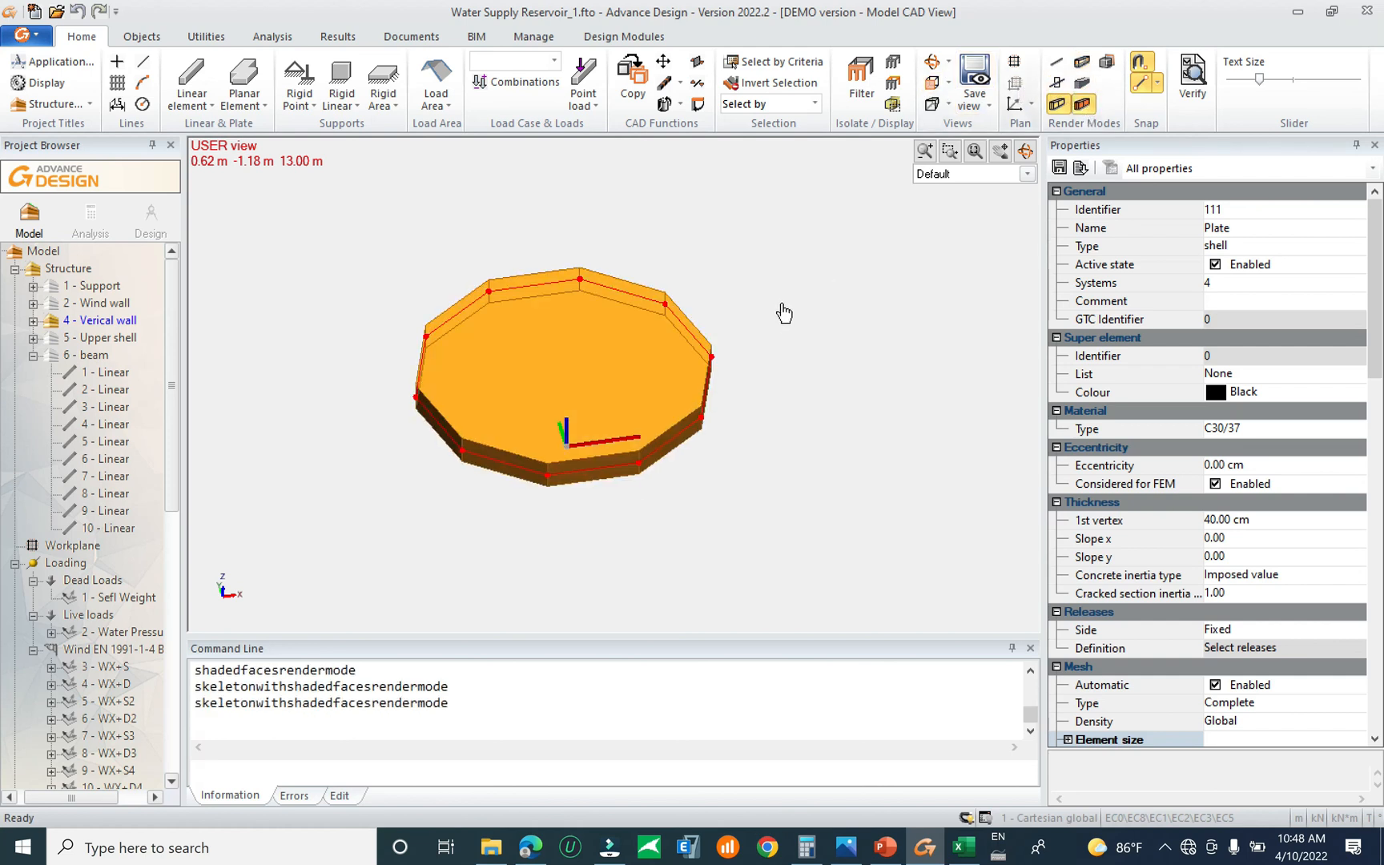
shift+middle_drag(782, 358, 795, 333)
key(Escape)
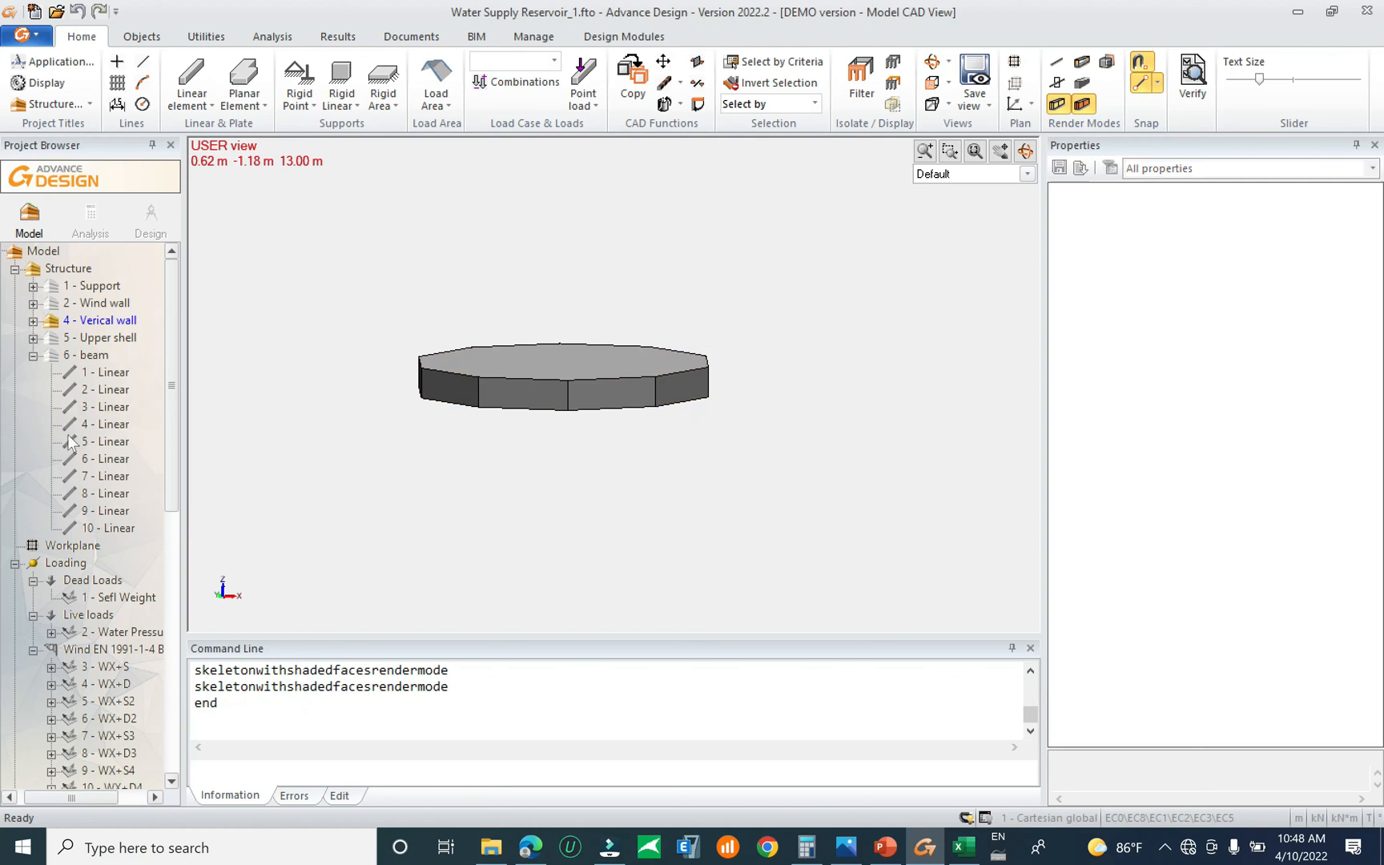
Show the "Upper shell" system together with the vertical walls, leaving the "beam" system hidden and Structure as the current system
click(92, 355)
click(100, 337)
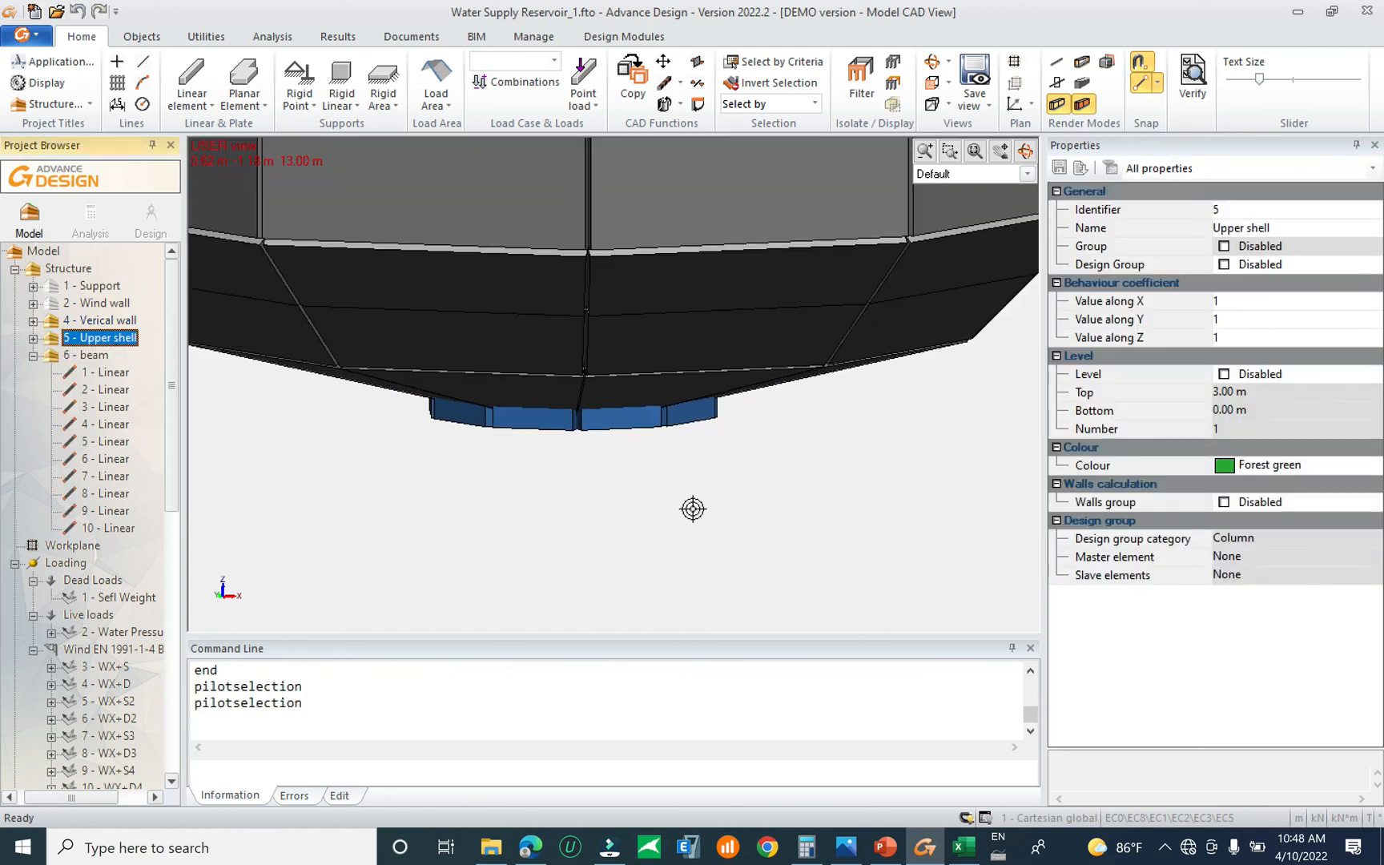
scroll(669, 474, down, 2)
shift+middle_drag(566, 460, 336, 448)
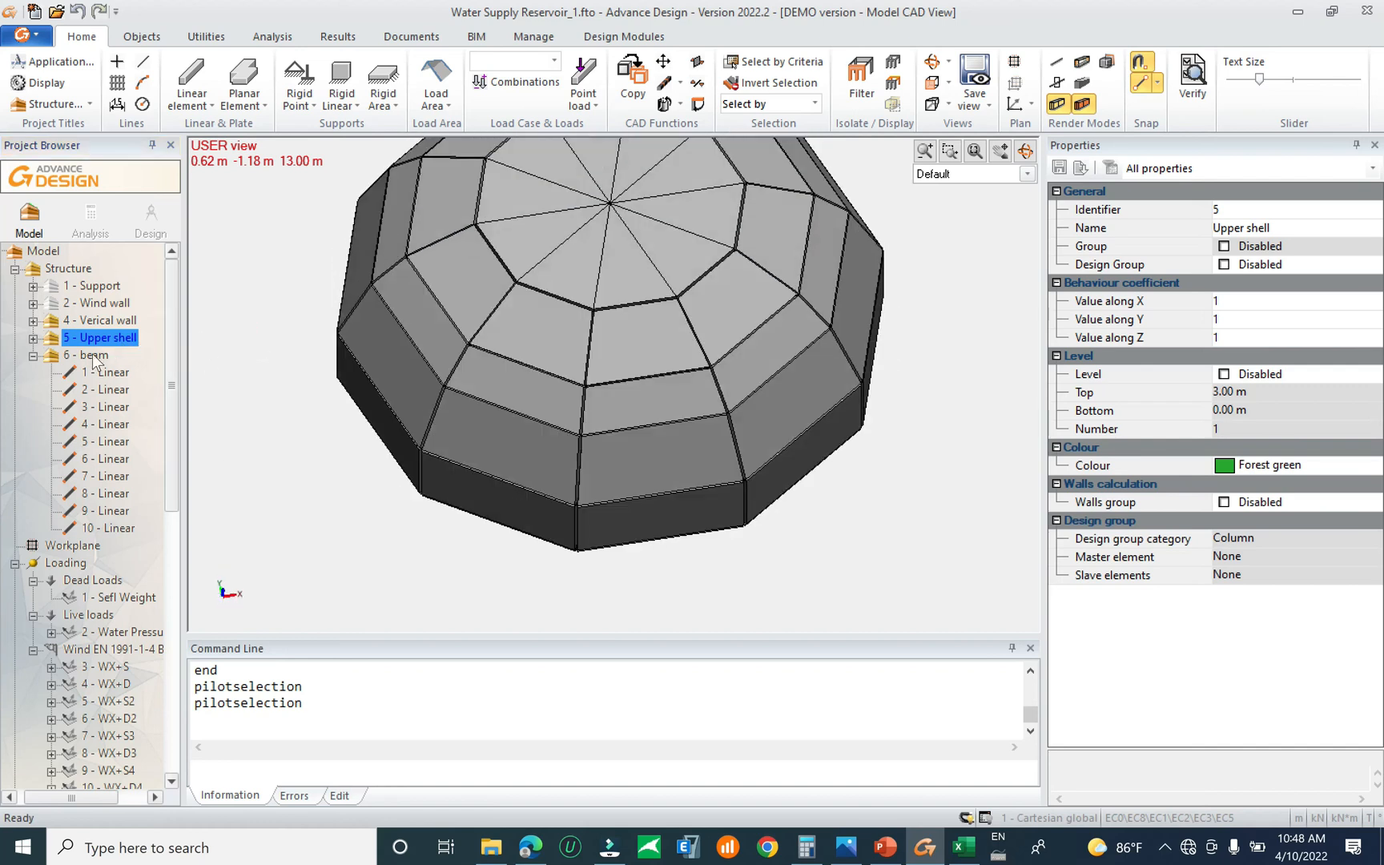
click(94, 360)
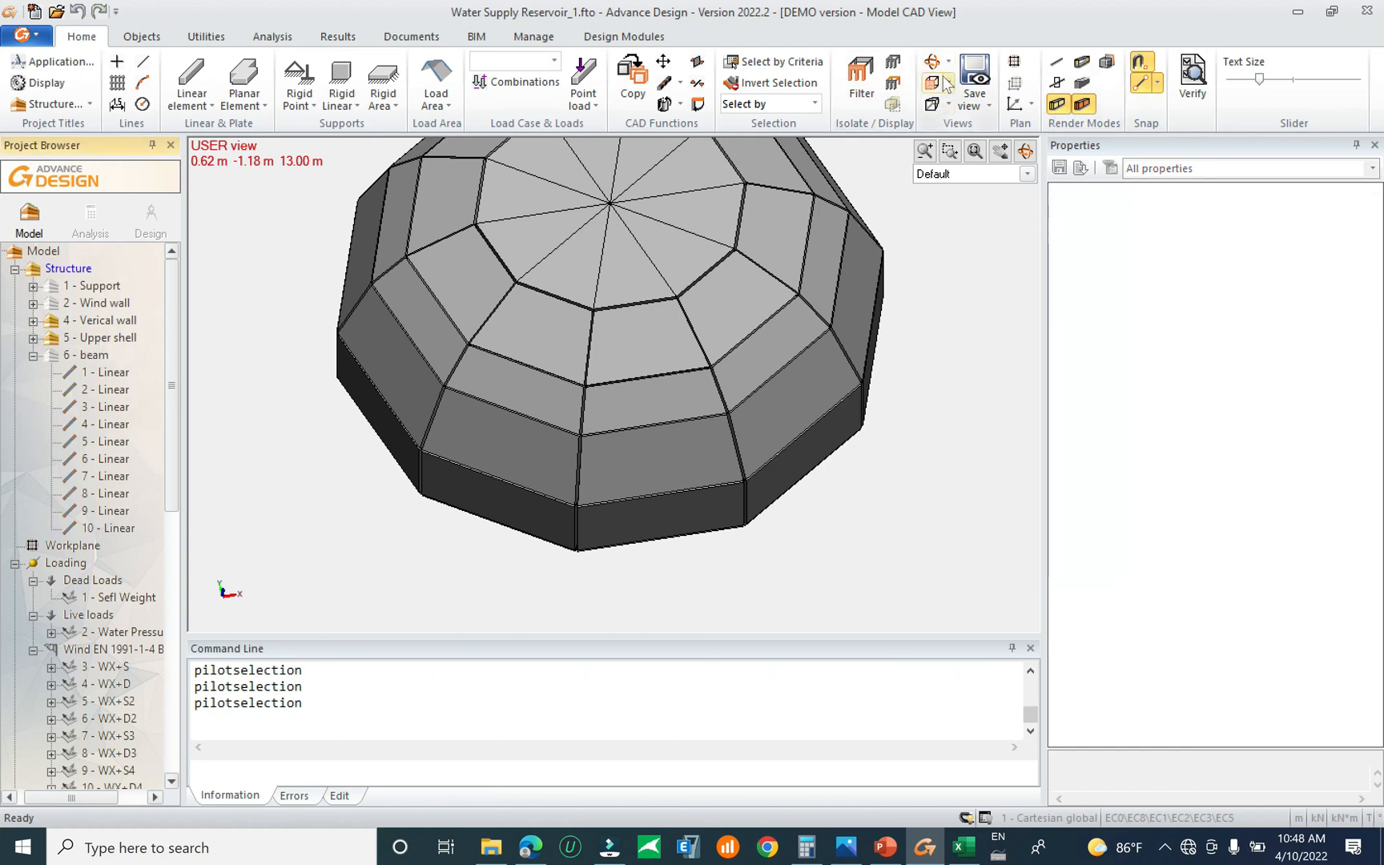
Display the model as axis lines in wireframe so the upper shell's vertices are accessible
click(1057, 62)
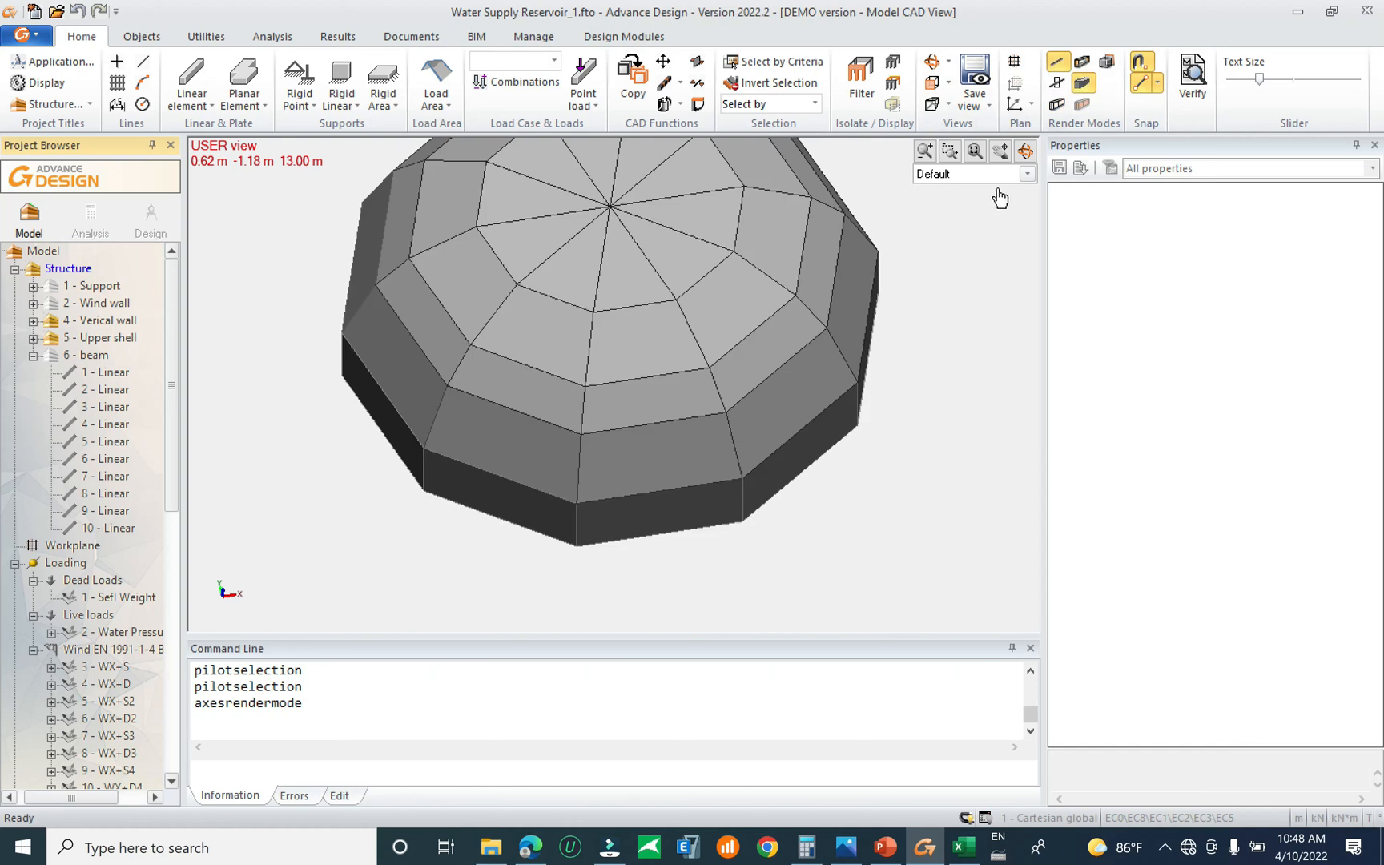
click(1057, 82)
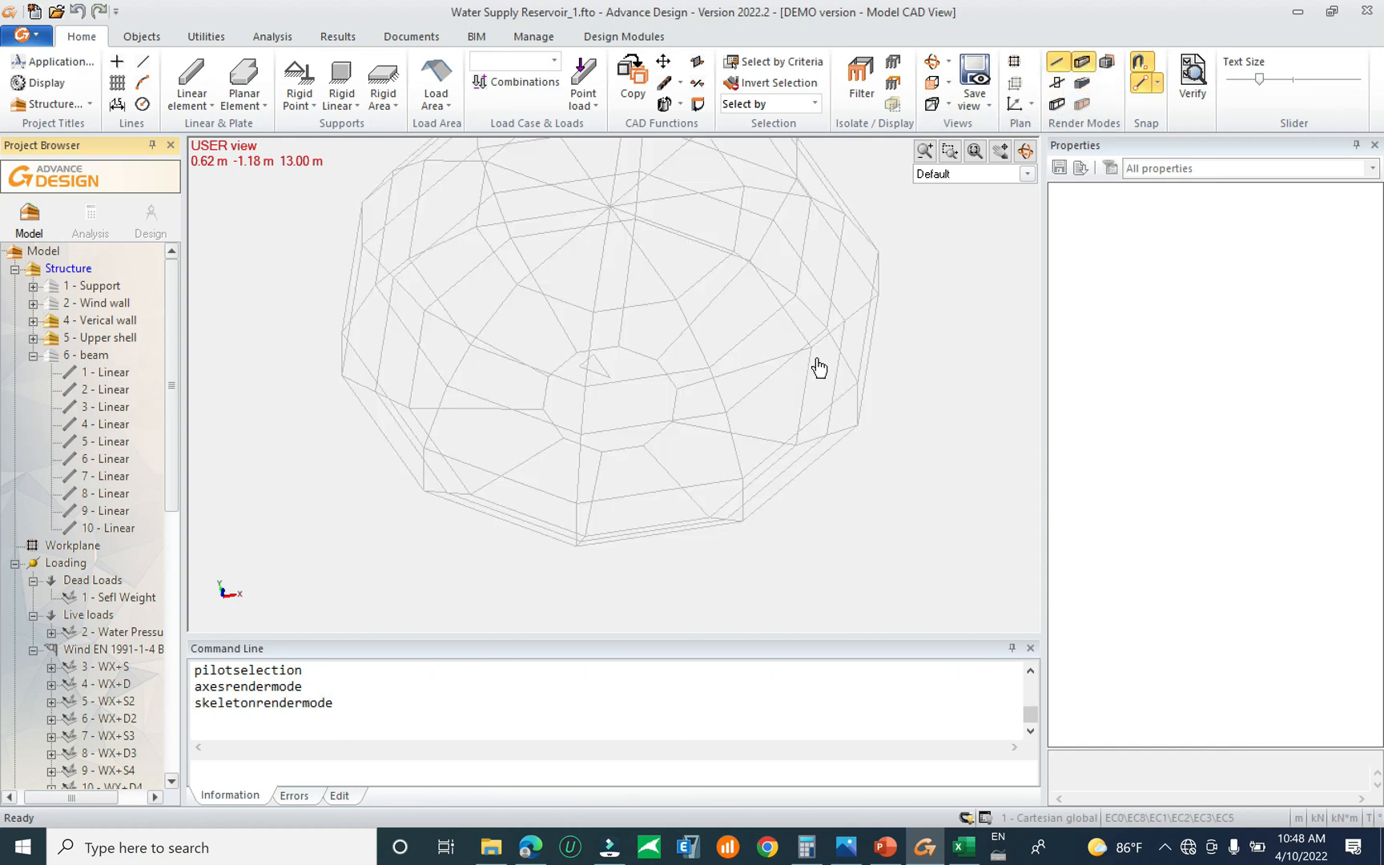
shift+middle_drag(818, 368, 889, 337)
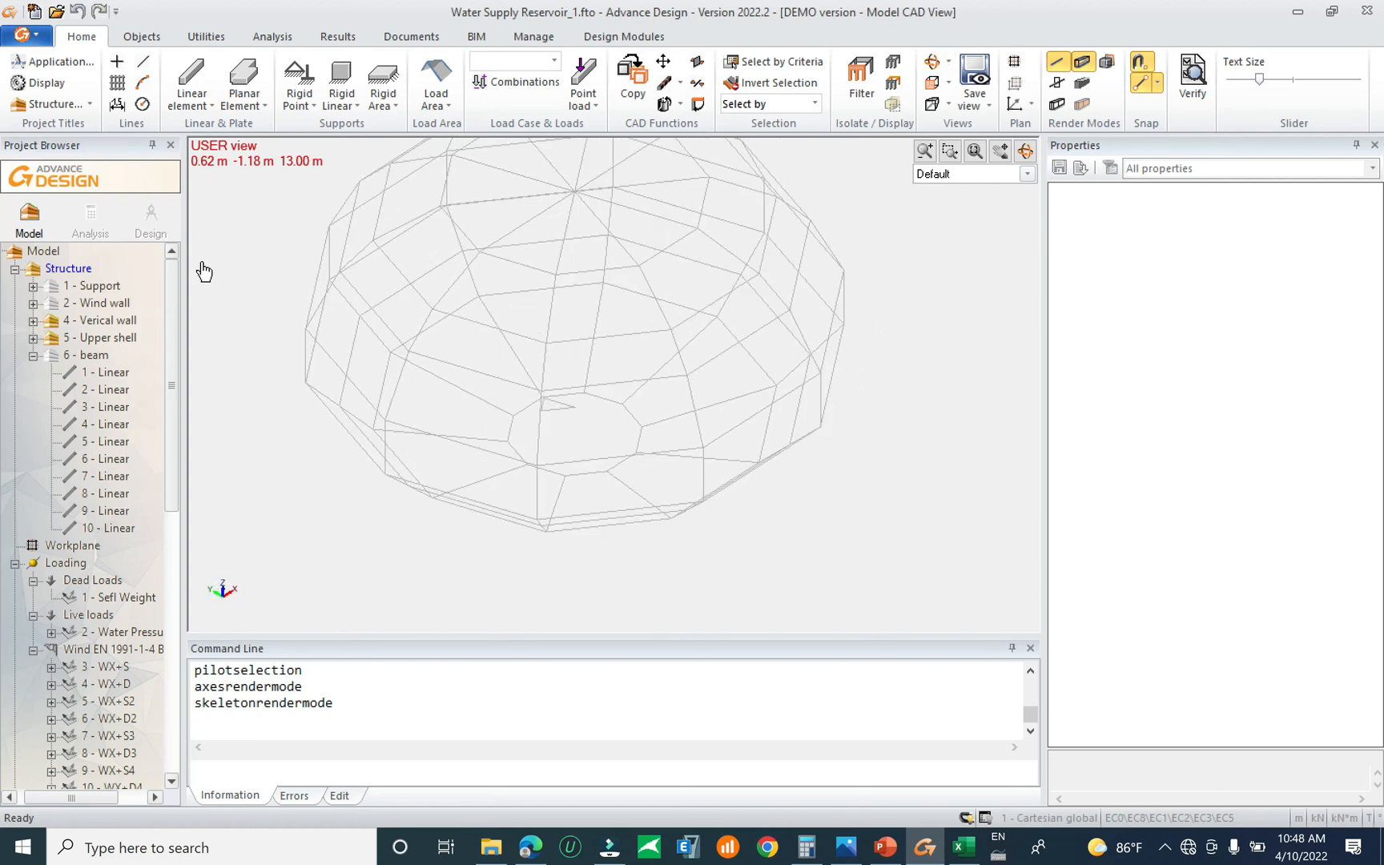
Draw a polyline through the vertices of one meridian, from the bottom ring up to the crown centre at (-1, 0, 22) m, and select it
click(145, 62)
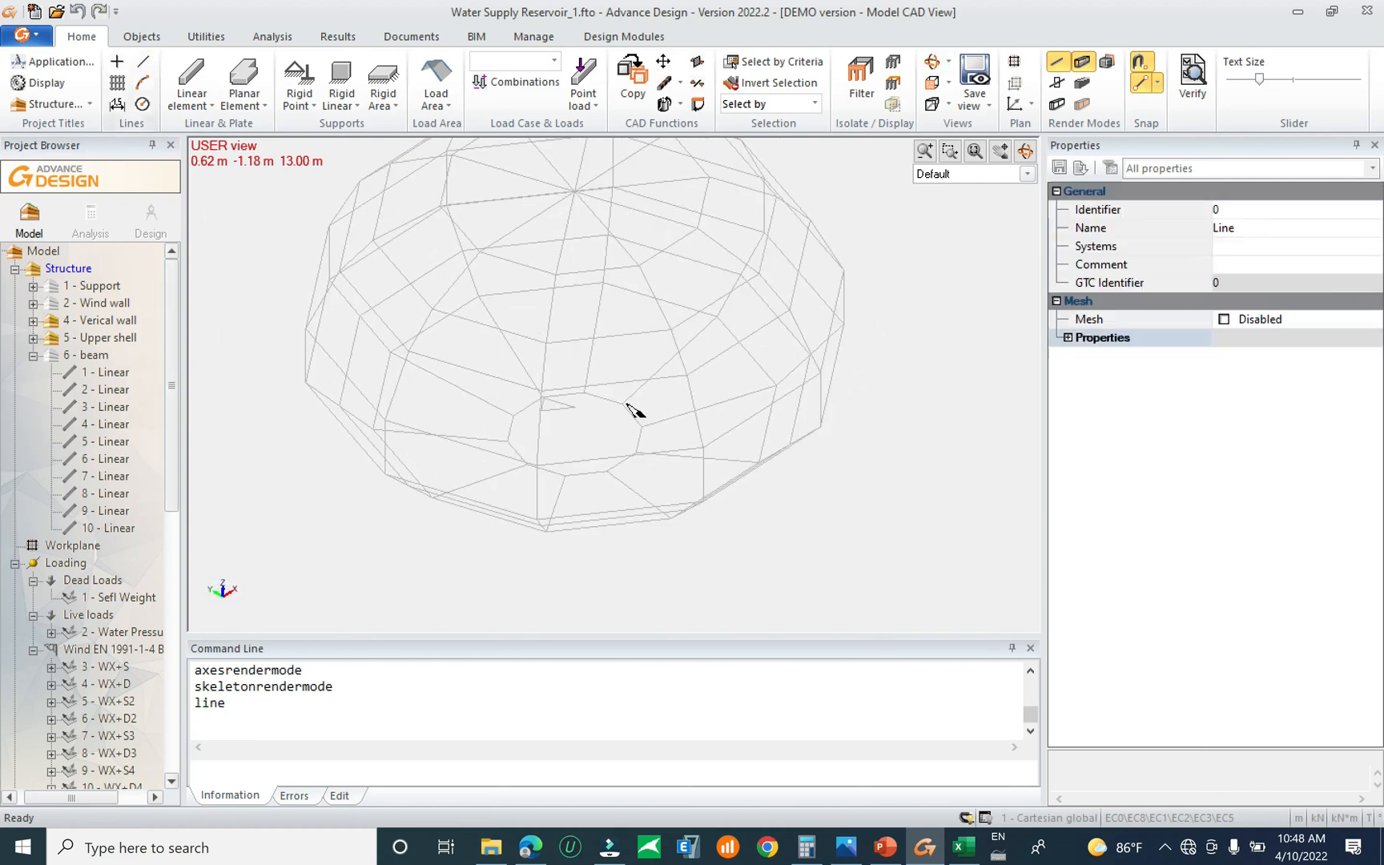
middle_drag(776, 503, 794, 479)
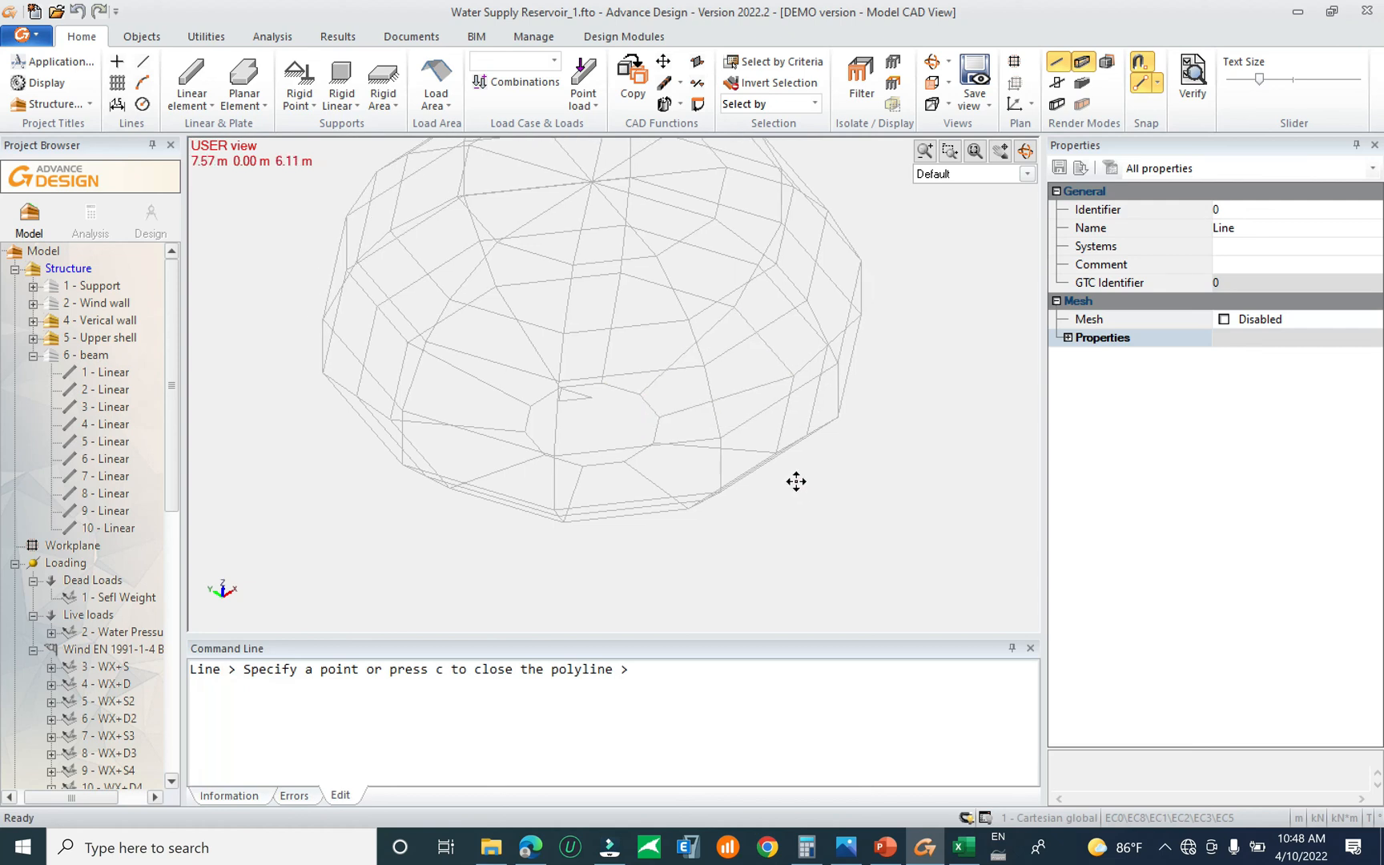
click(660, 416)
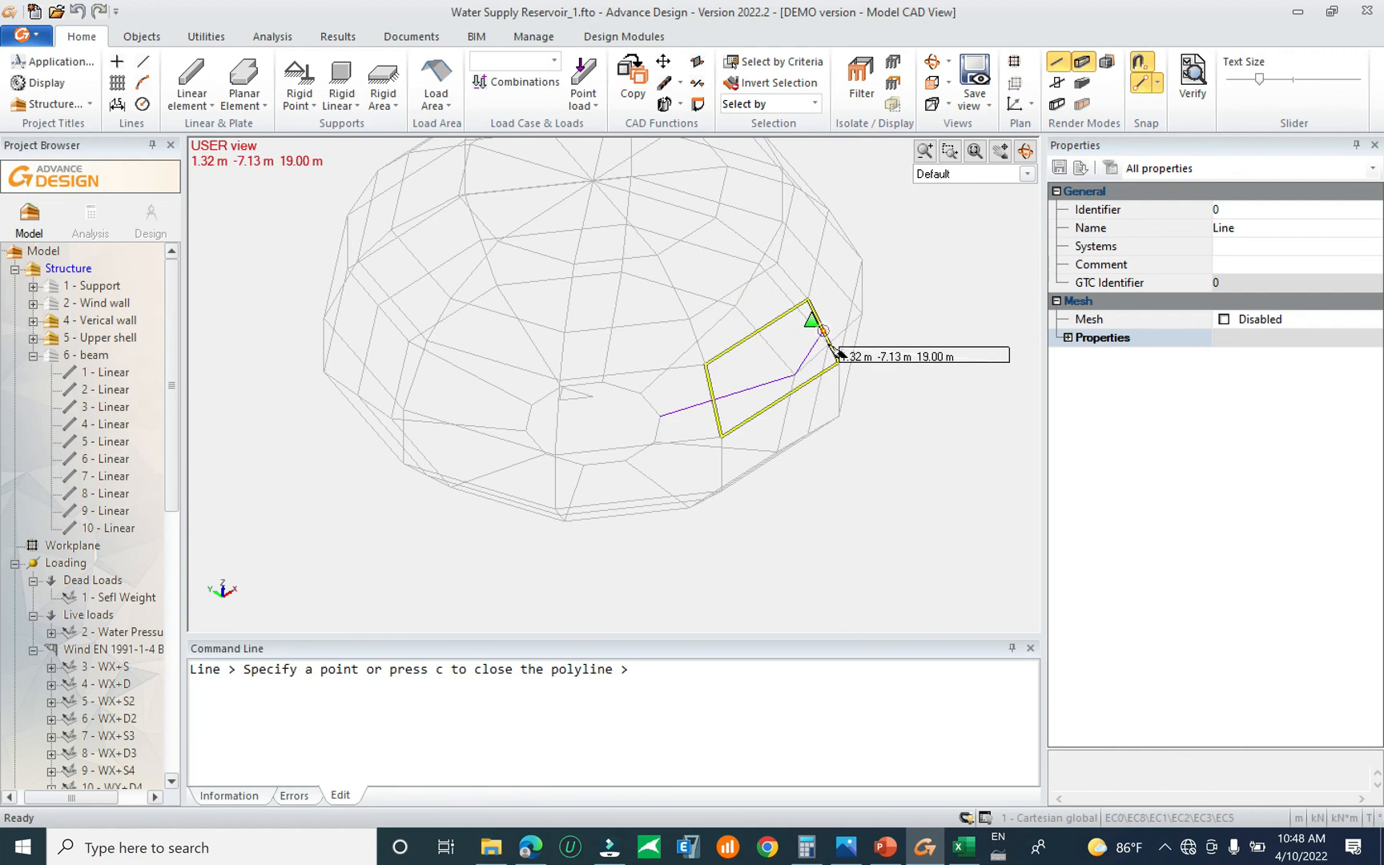
middle_drag(812, 318, 846, 343)
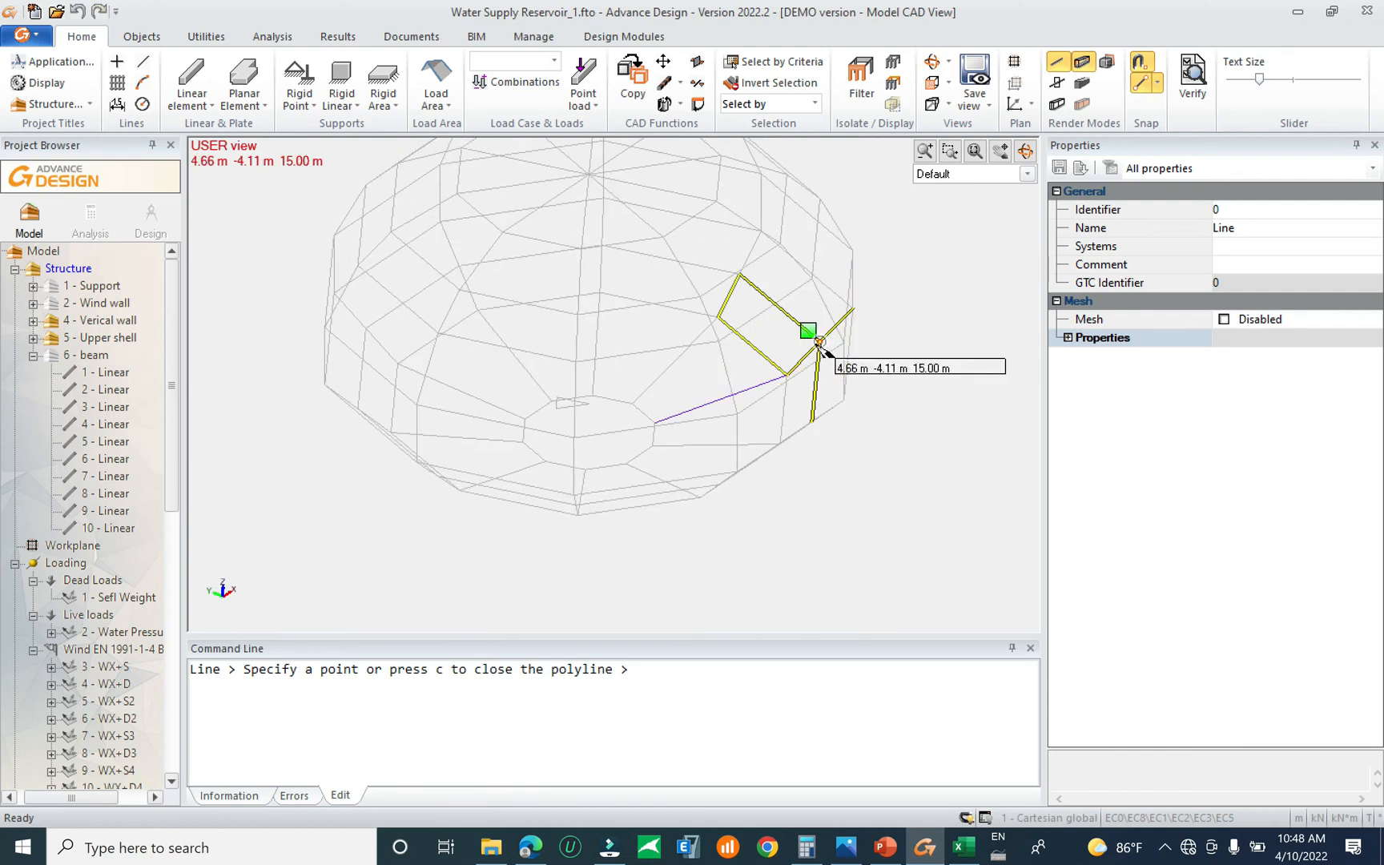
click(828, 337)
middle_drag(865, 322, 800, 260)
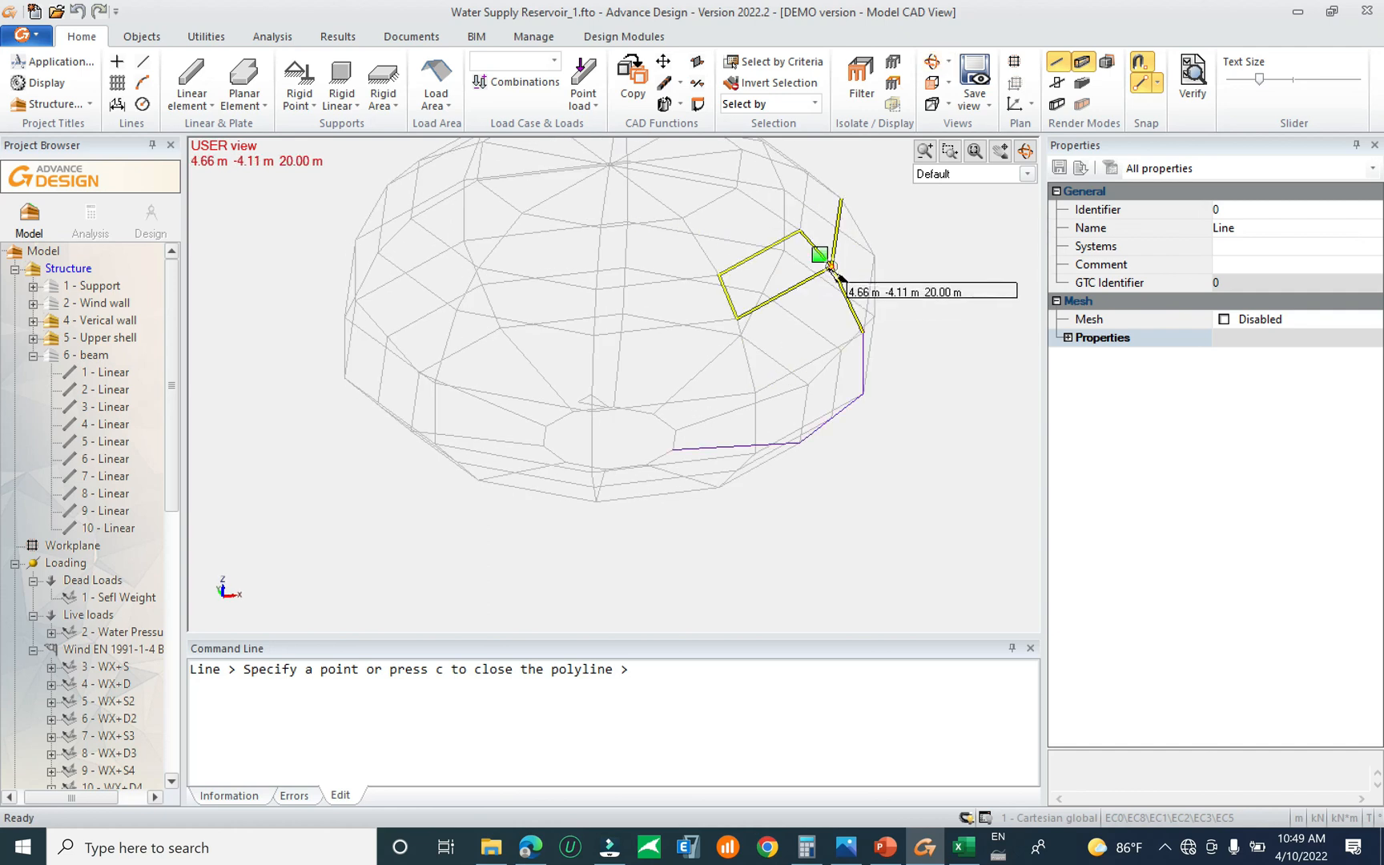
click(807, 239)
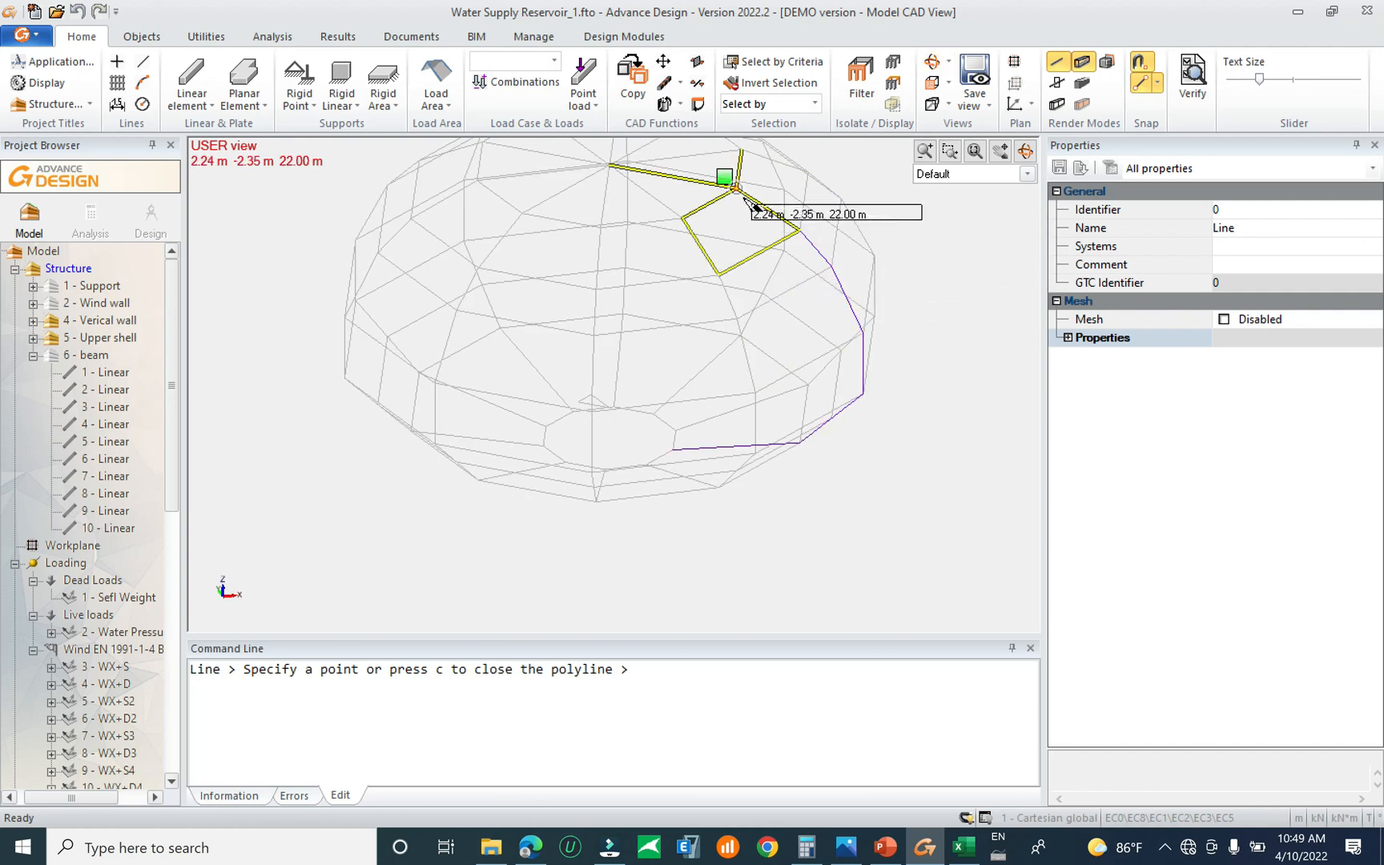
middle_drag(742, 216, 658, 256)
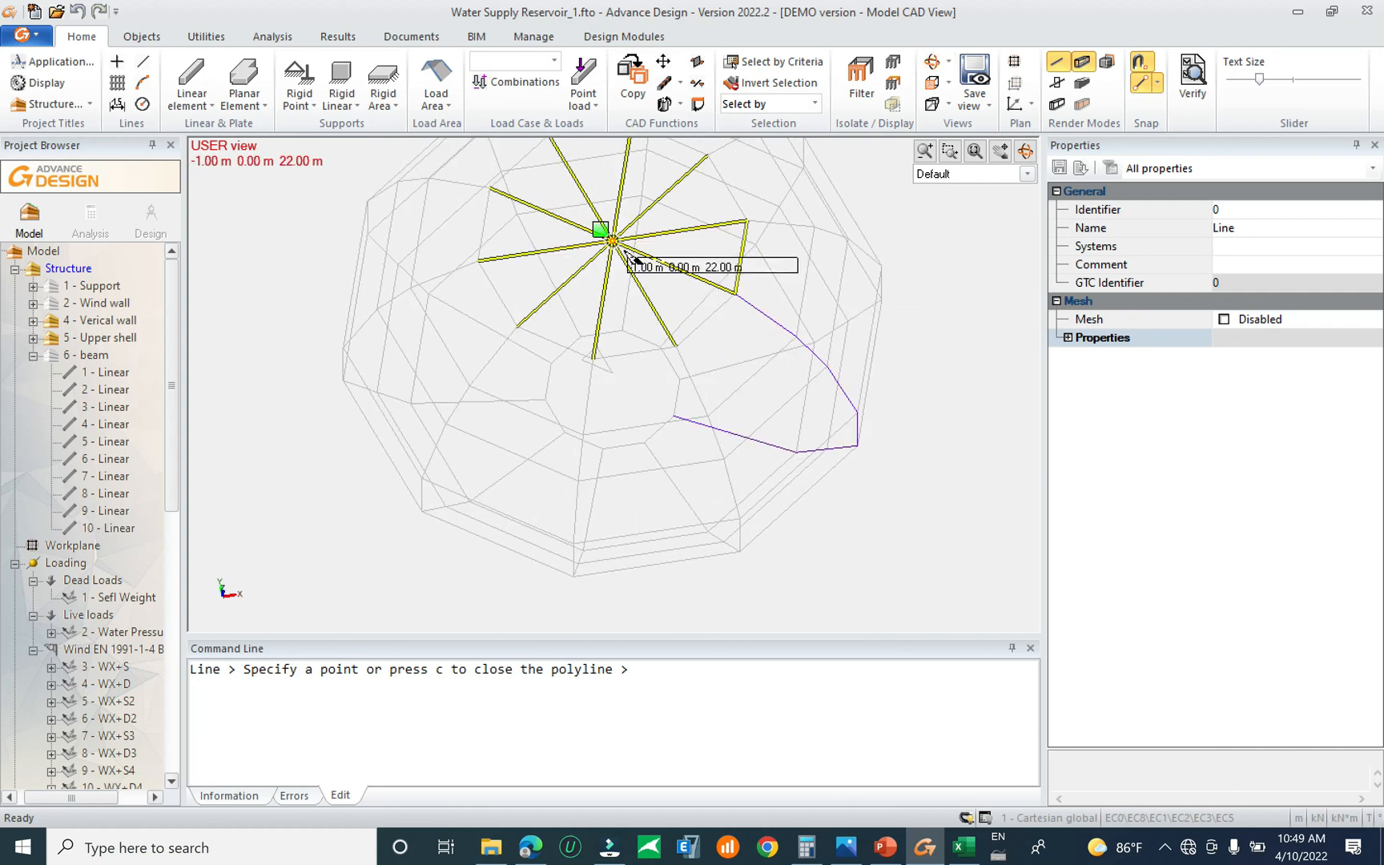
key(Escape)
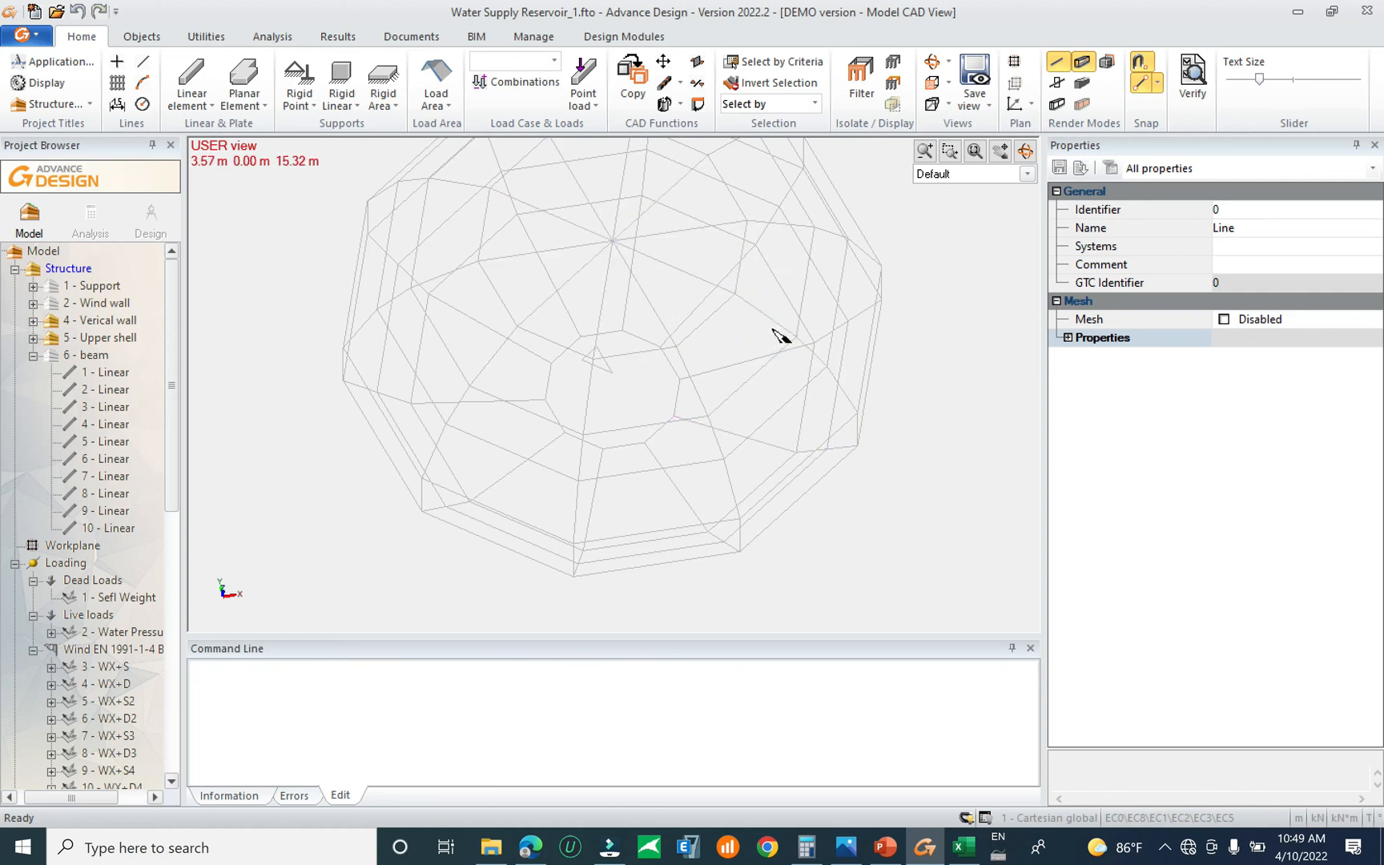
mouse_move(742, 340)
middle_down()
mouse_move(796, 317)
mouse_move(823, 332)
middle_up()
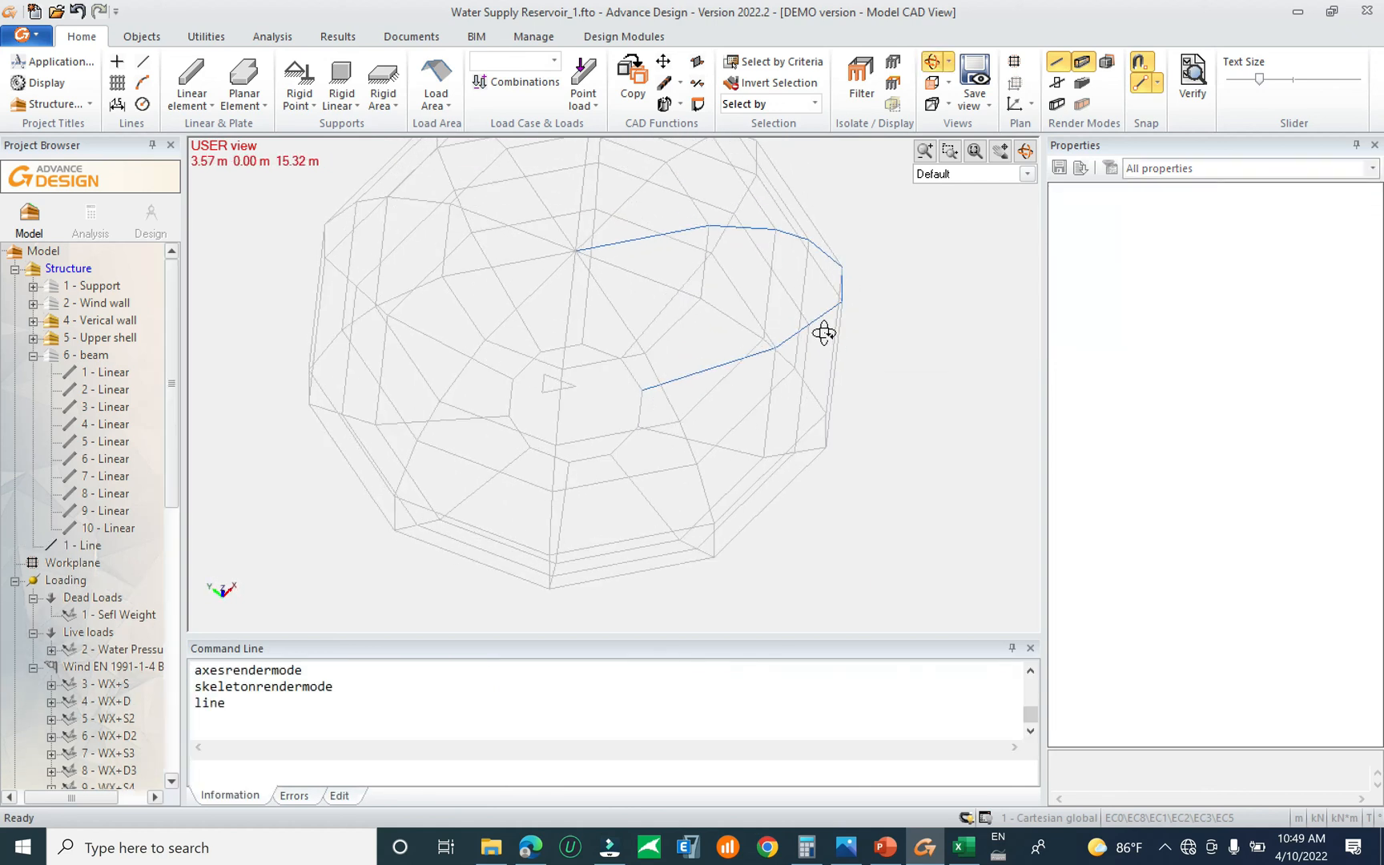
click(828, 324)
key(Escape)
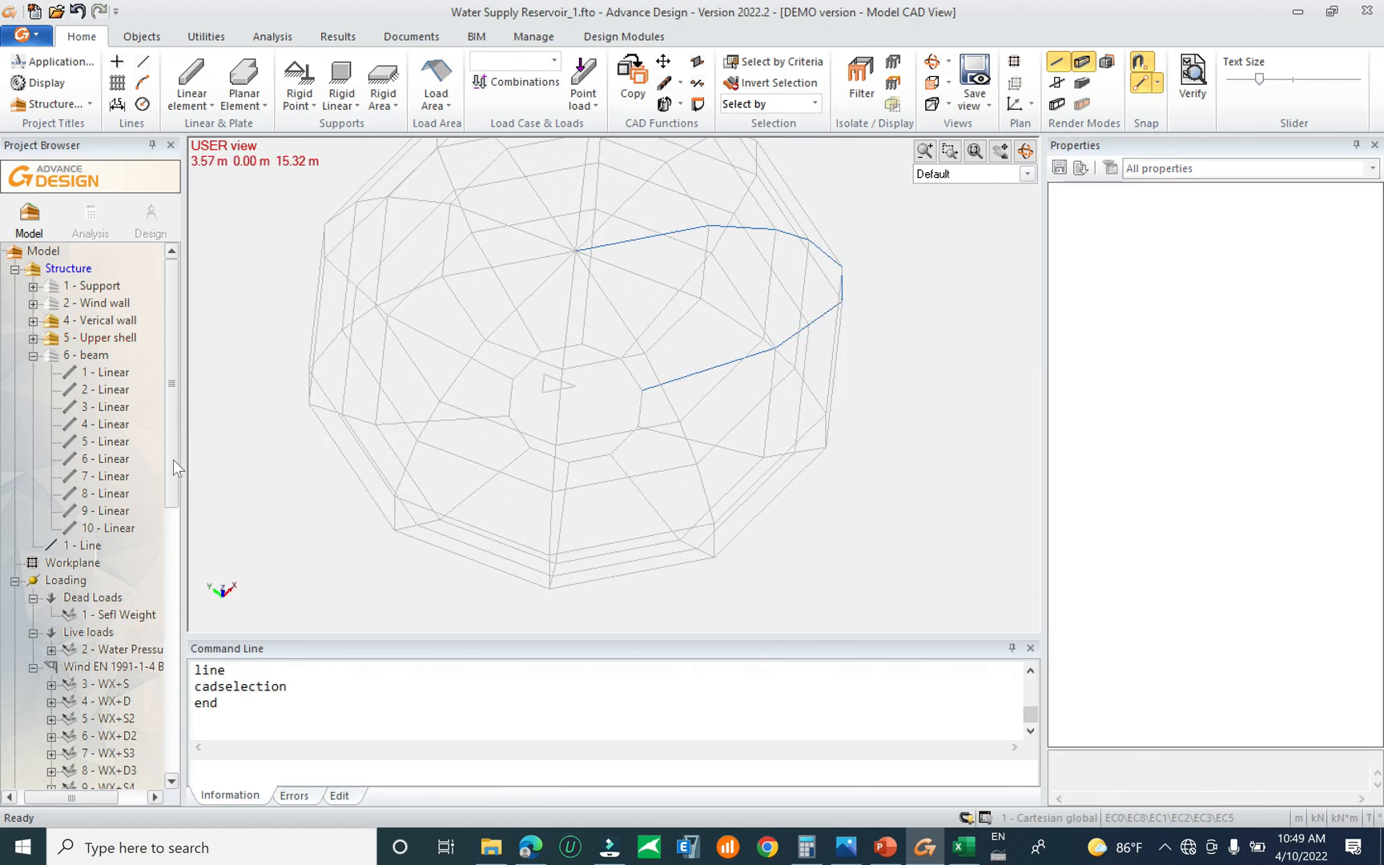
click(76, 546)
middle_drag(536, 433, 288, 389)
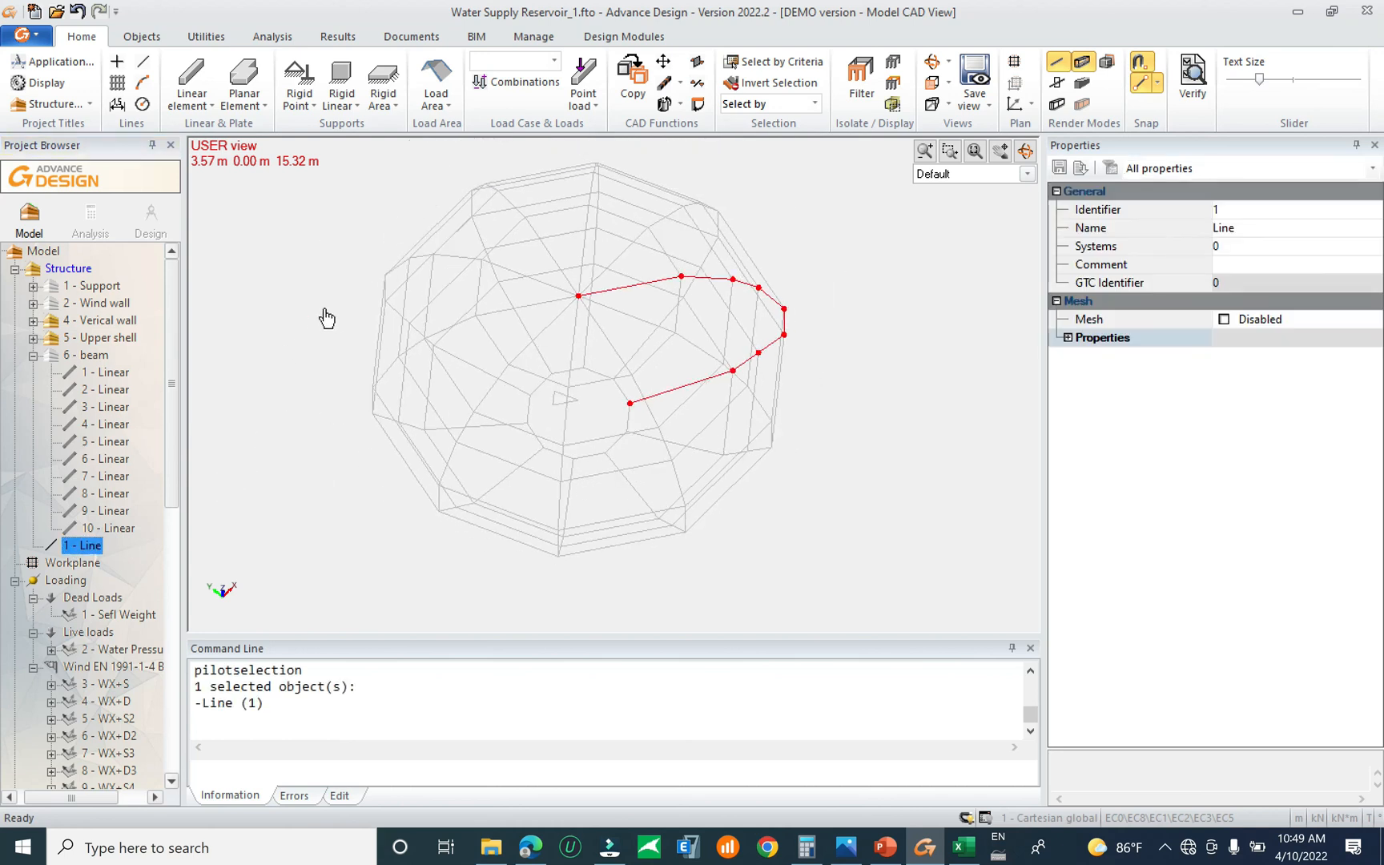
click(679, 107)
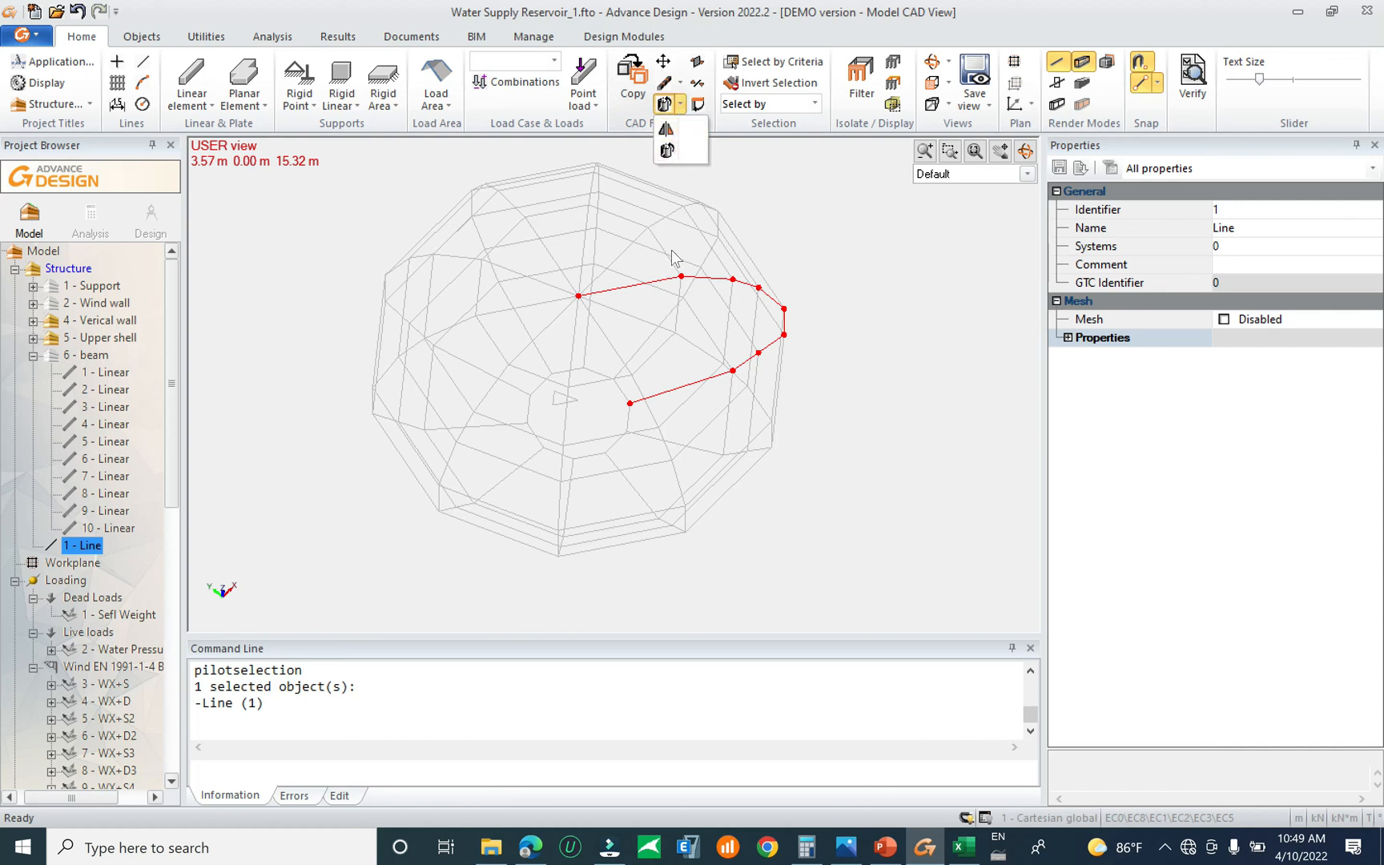
click(673, 150)
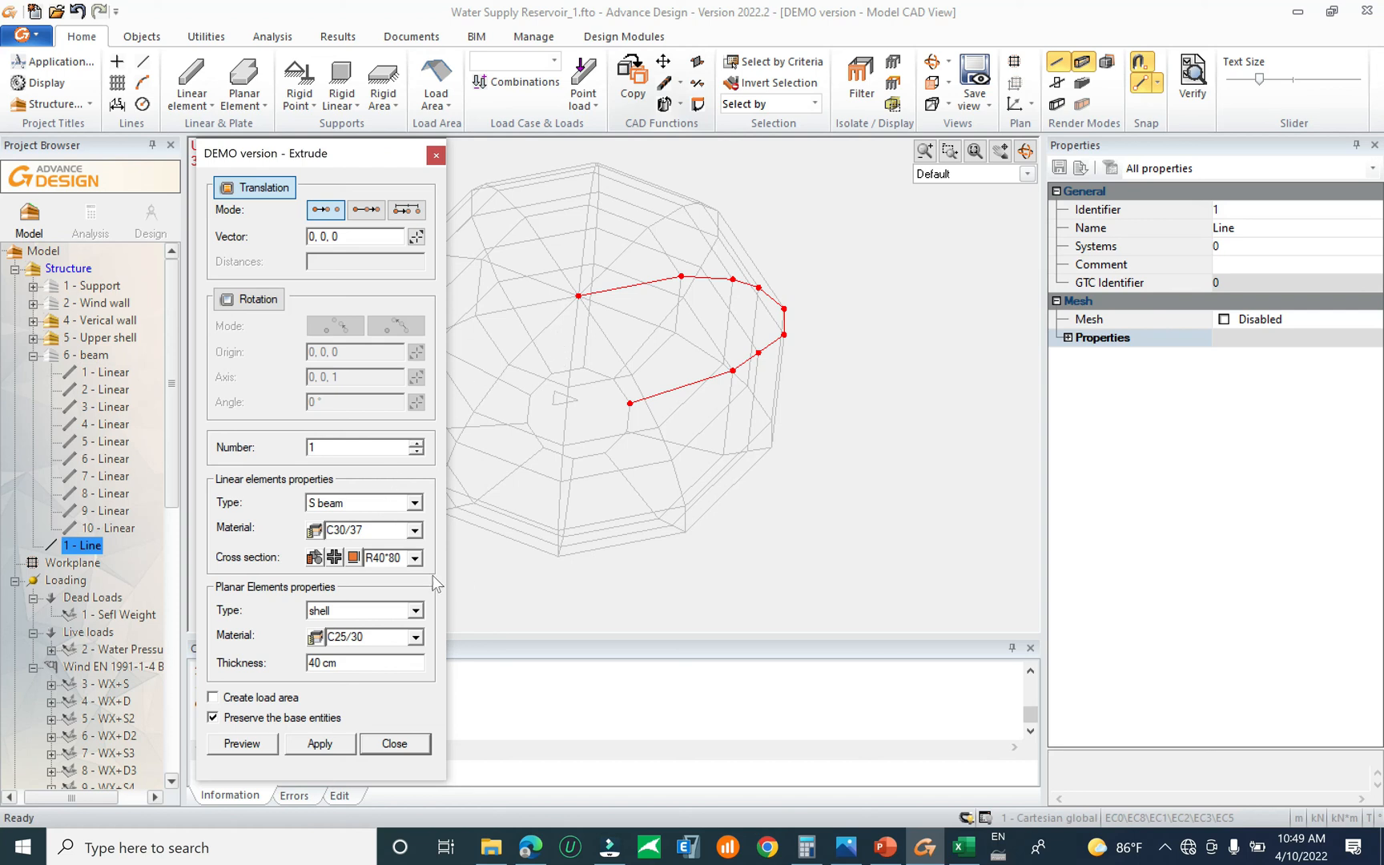
click(394, 612)
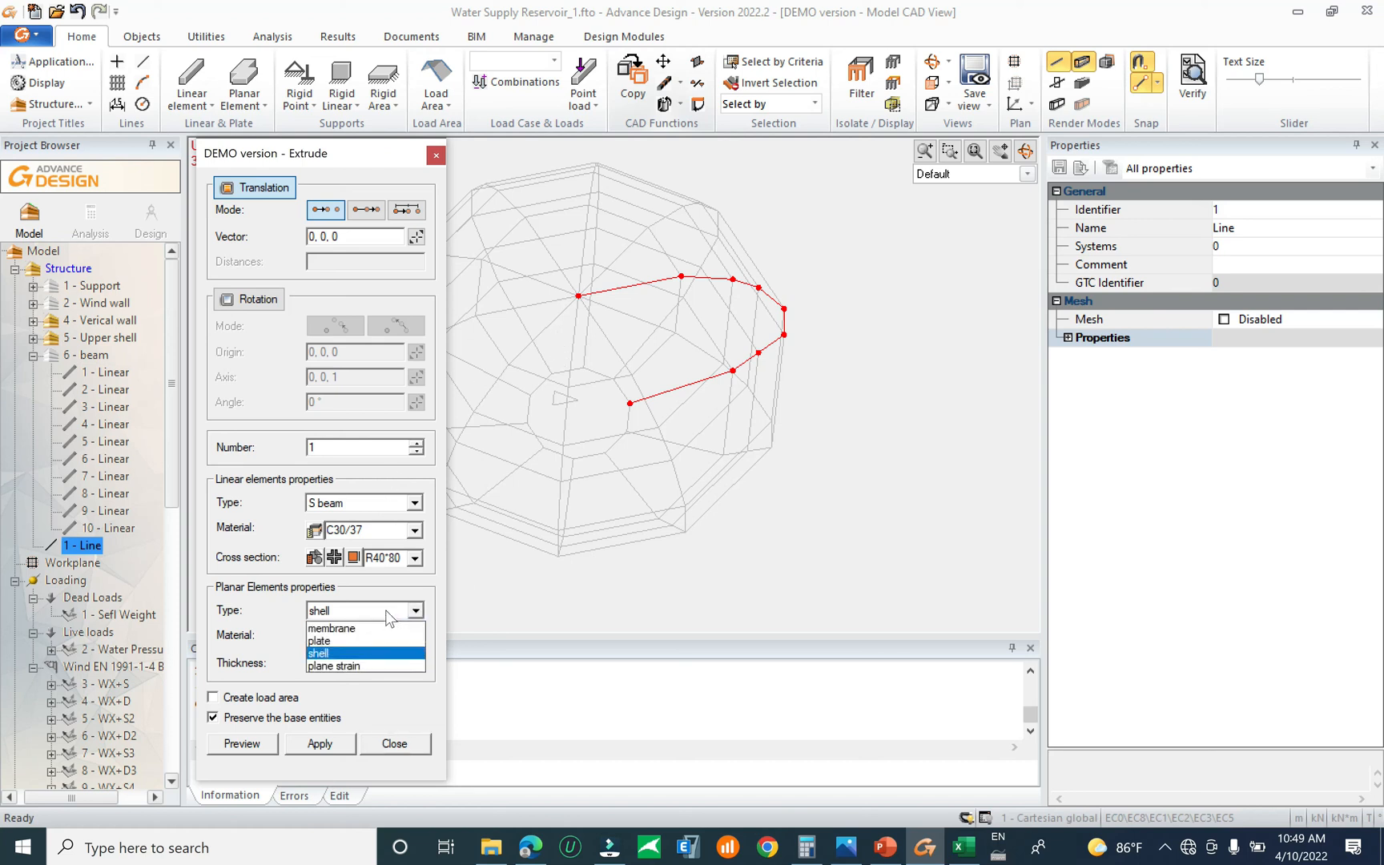
click(414, 609)
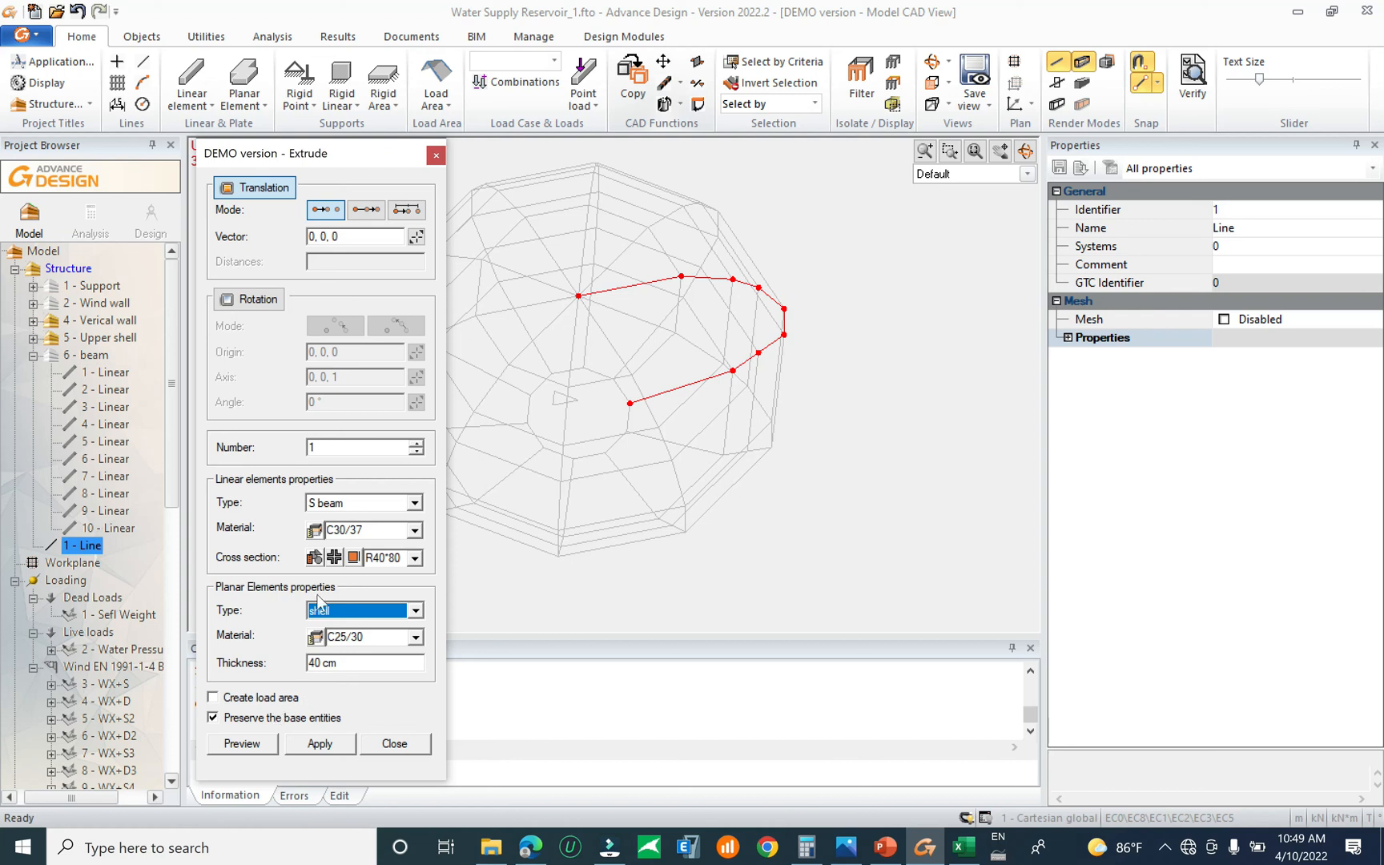
click(394, 510)
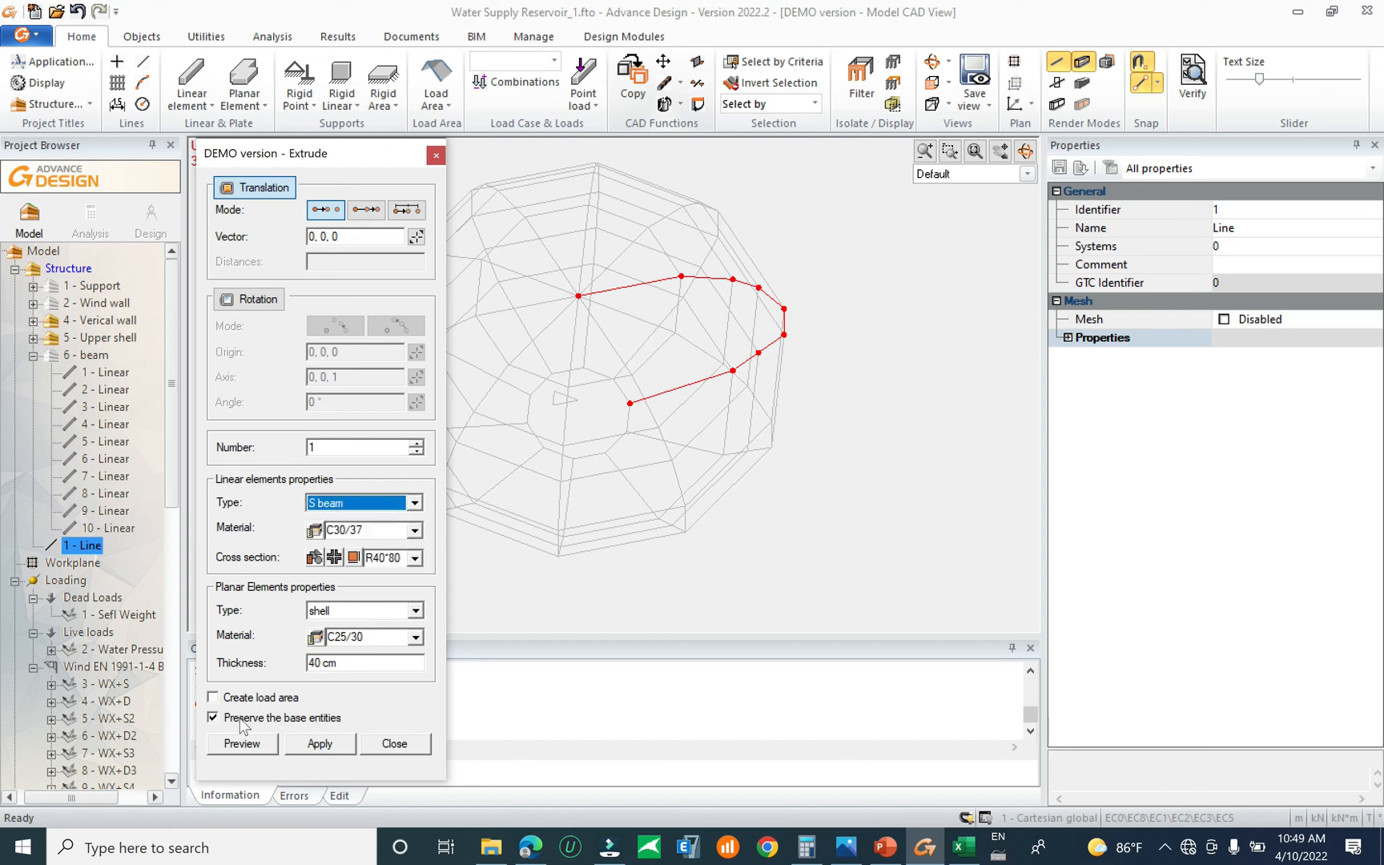
click(383, 744)
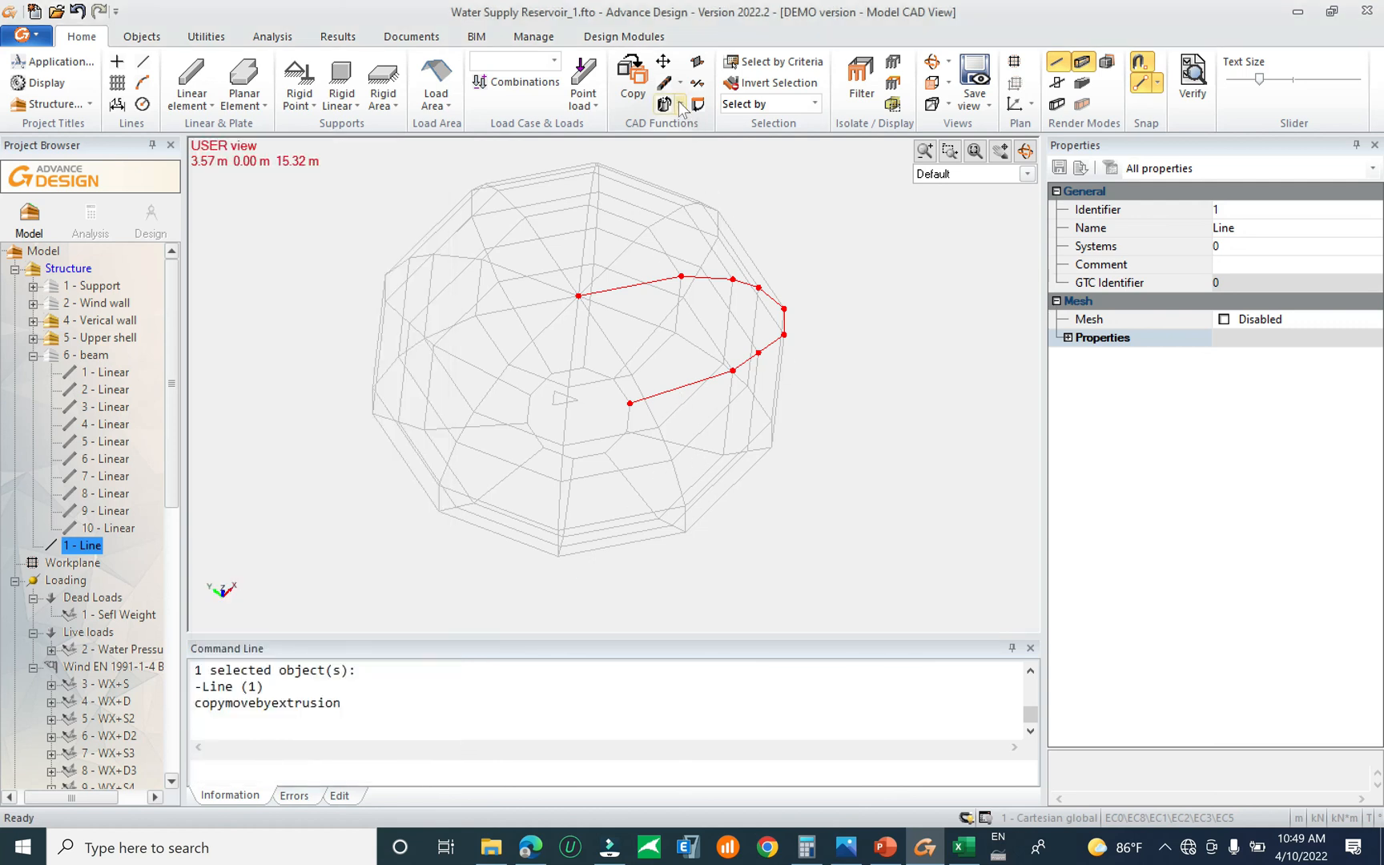
Set up a rotational multiple copy of the selected line about the vertical axis, with its origin at the crown centre (-1, 0, 22)
click(645, 90)
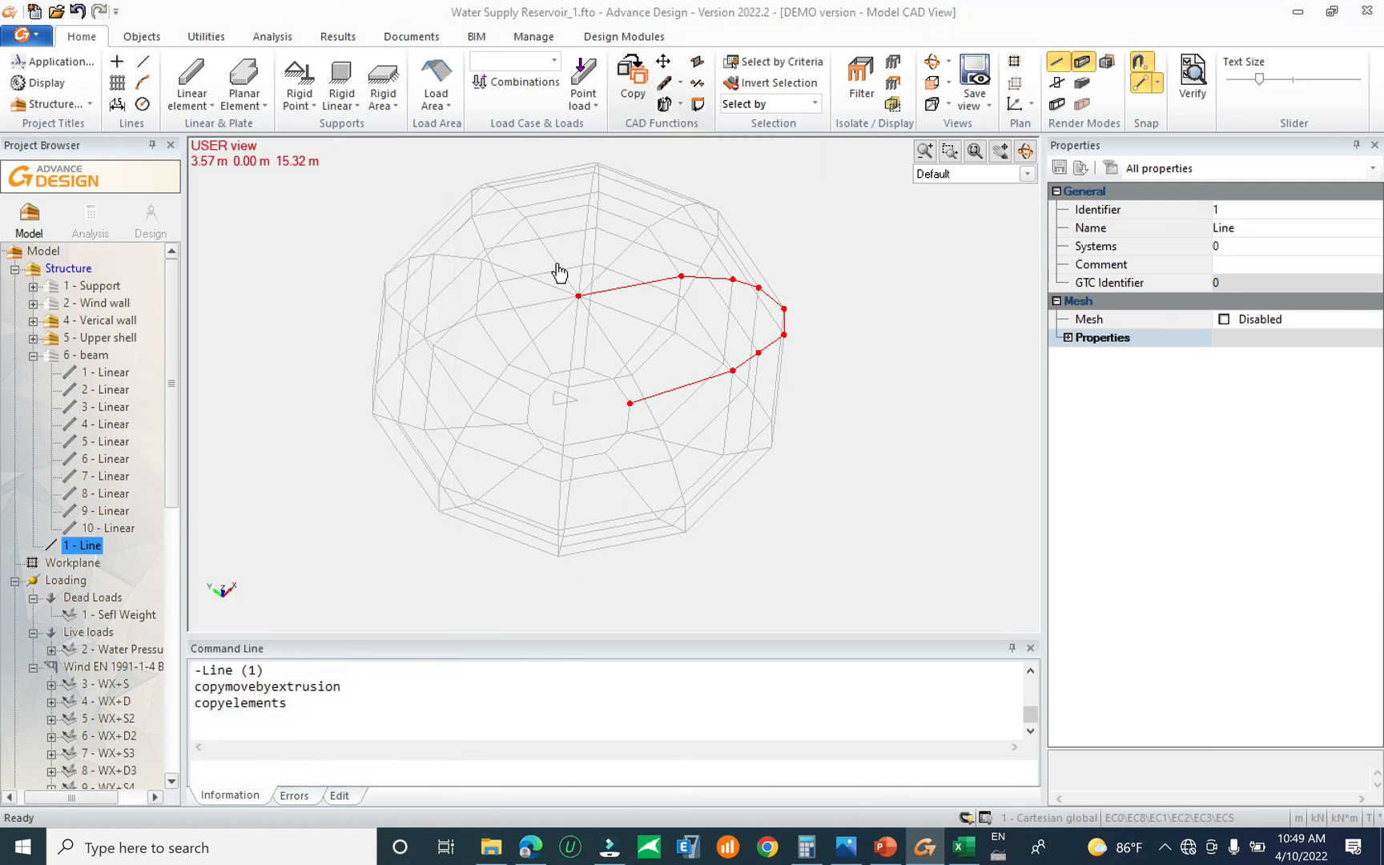
click(262, 302)
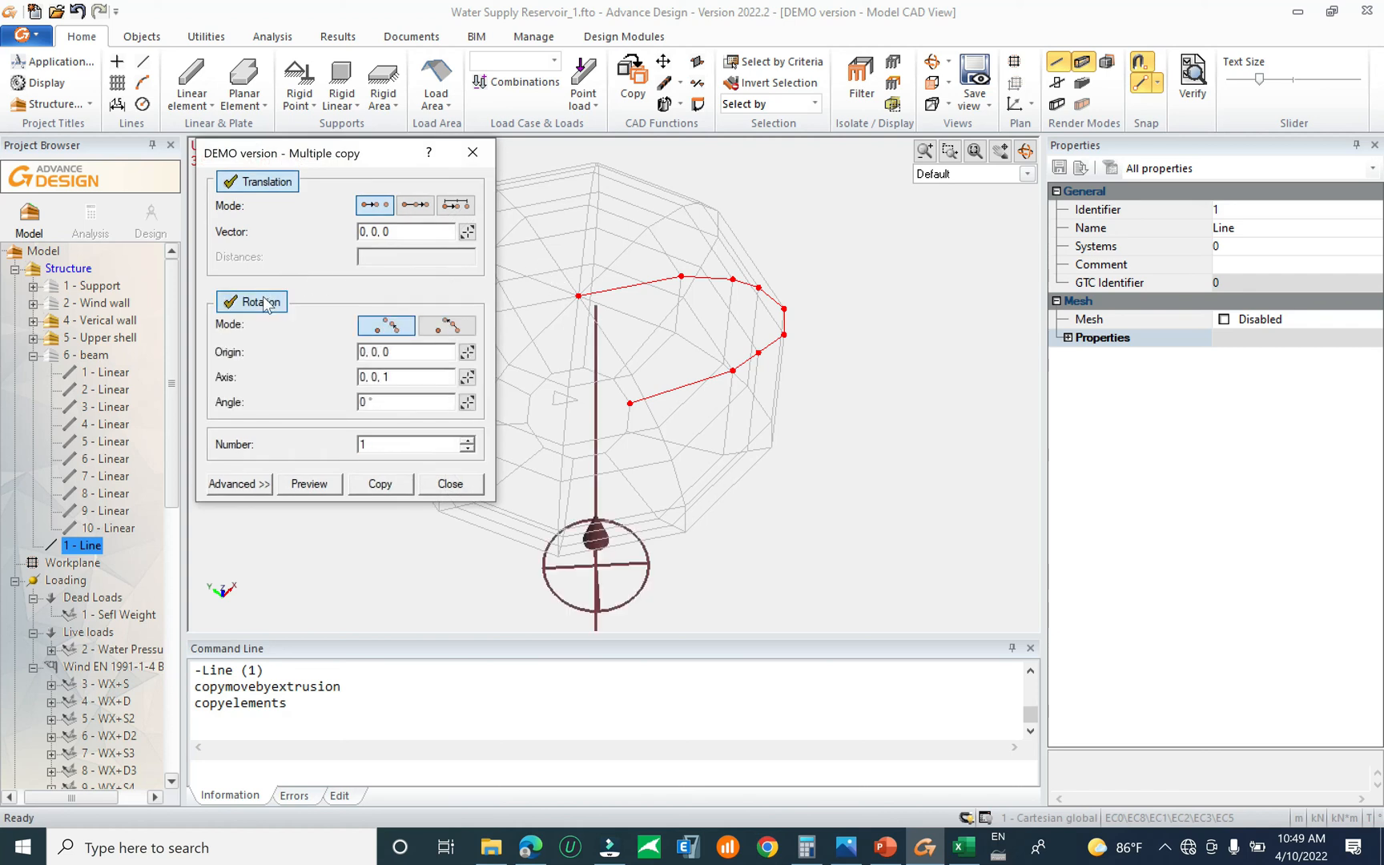
middle_drag(640, 473, 666, 378)
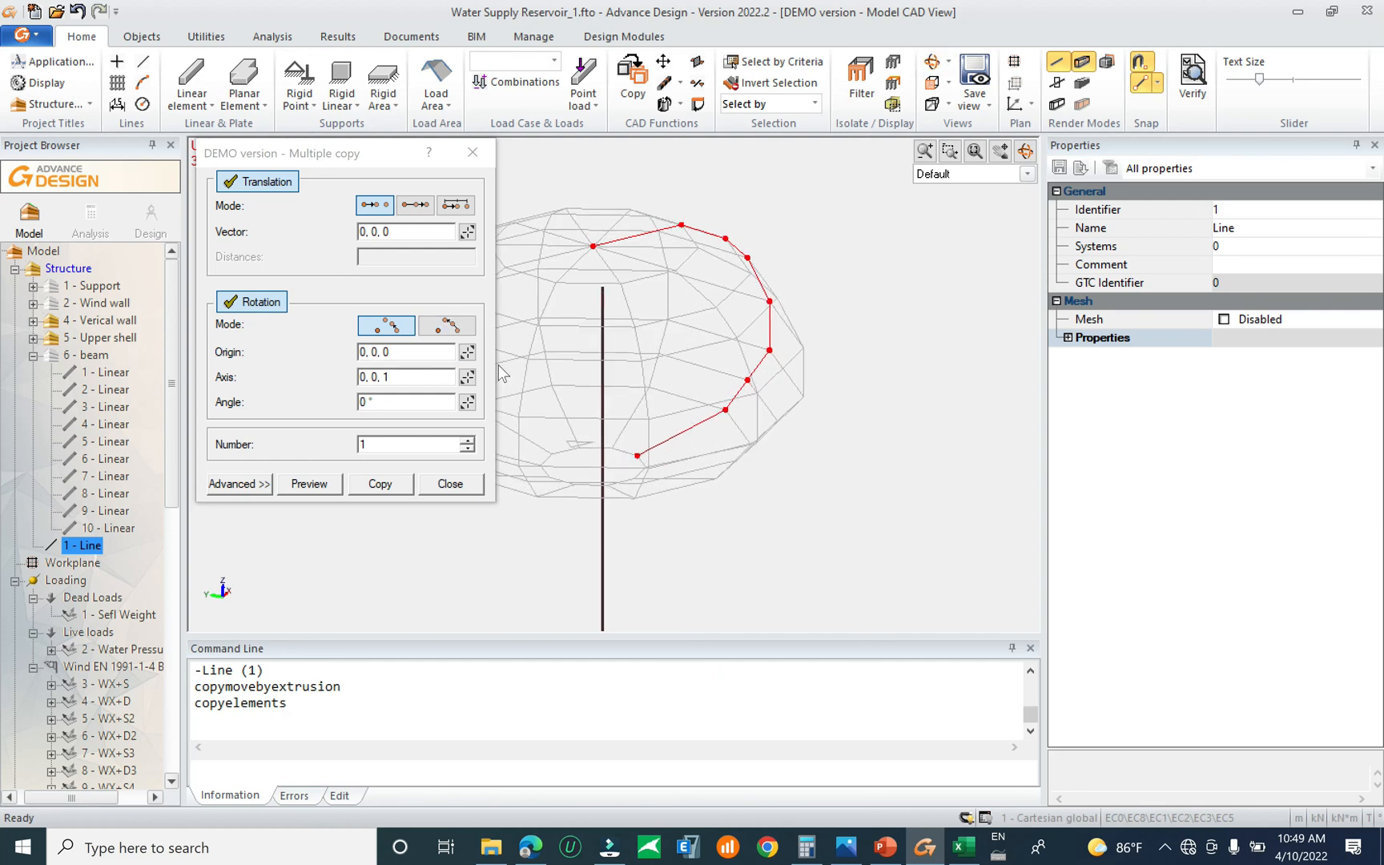
click(467, 352)
click(592, 246)
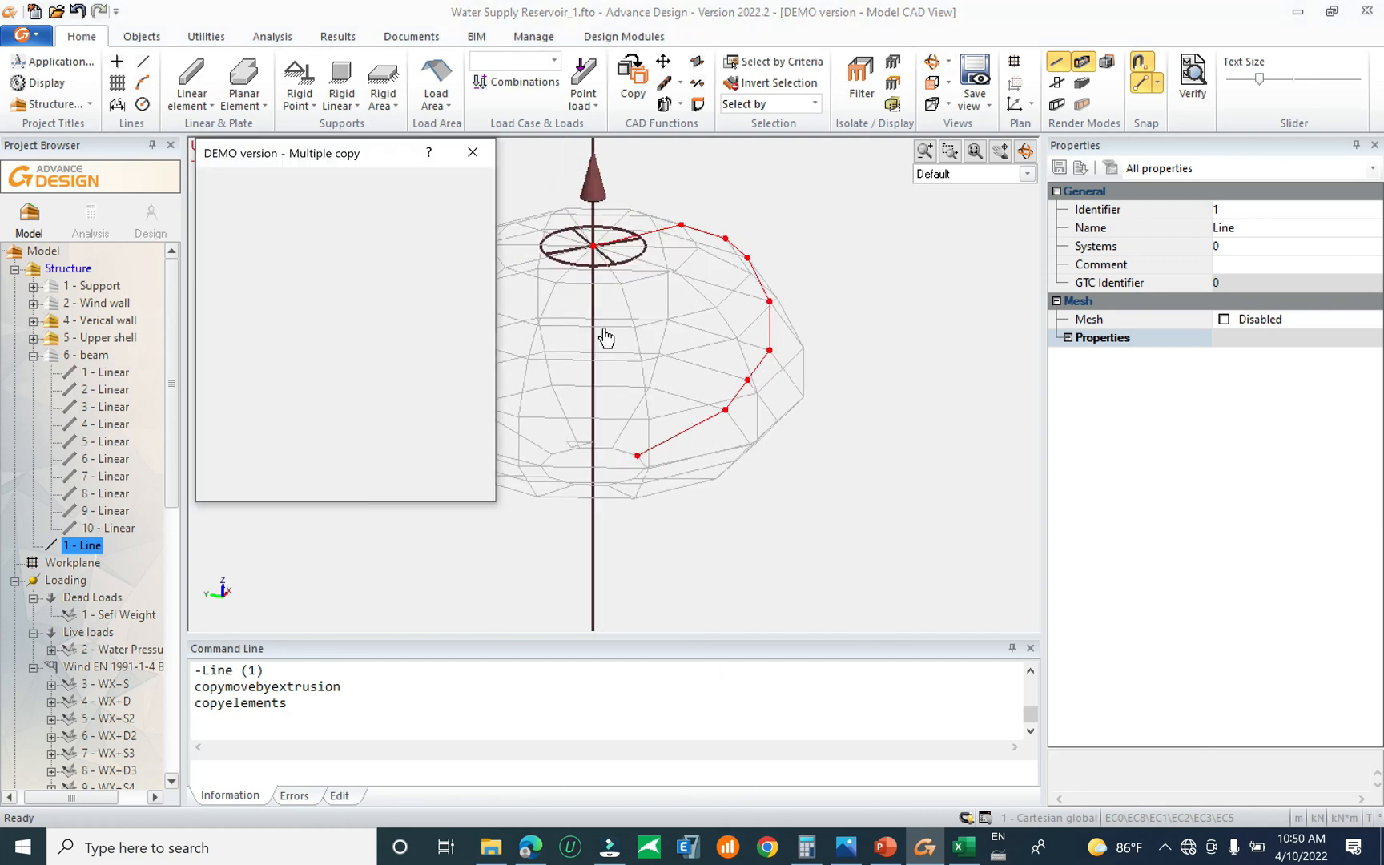
middle_drag(736, 386, 691, 440)
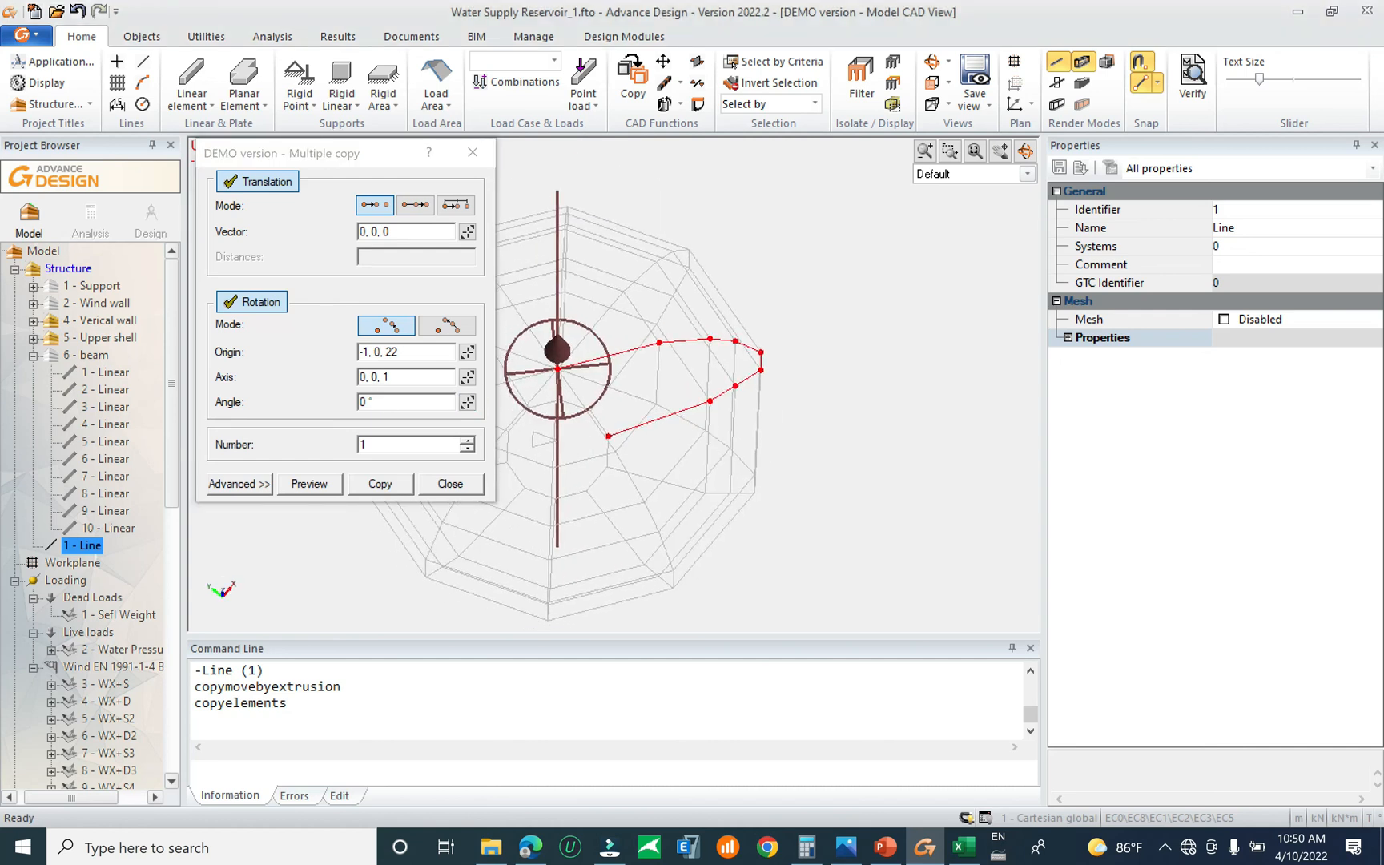
Create 10 rotated copies of the meridian line at an angle of 36° and finish the multiple copy
click(366, 402)
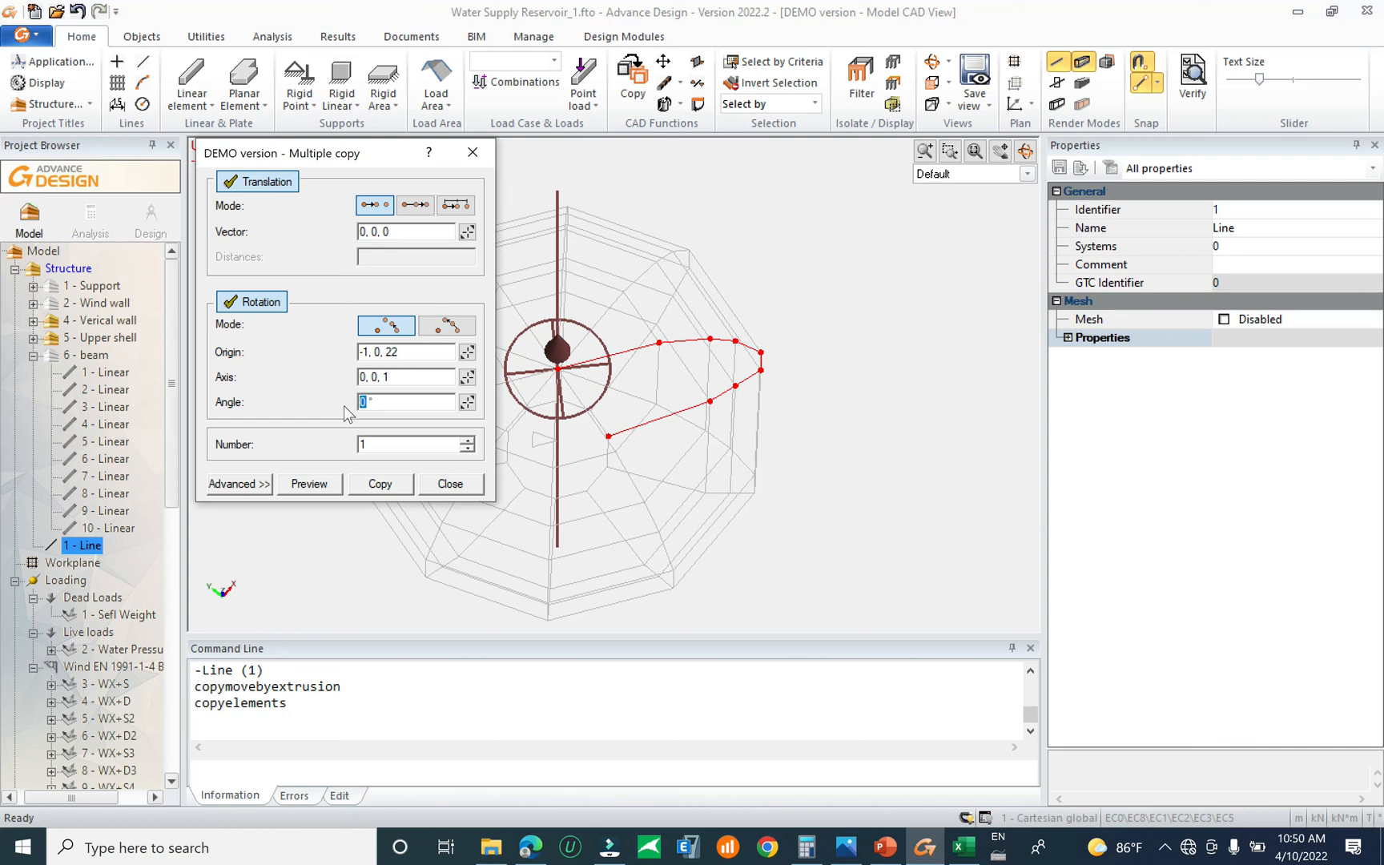
text(37)
click(365, 444)
click(314, 486)
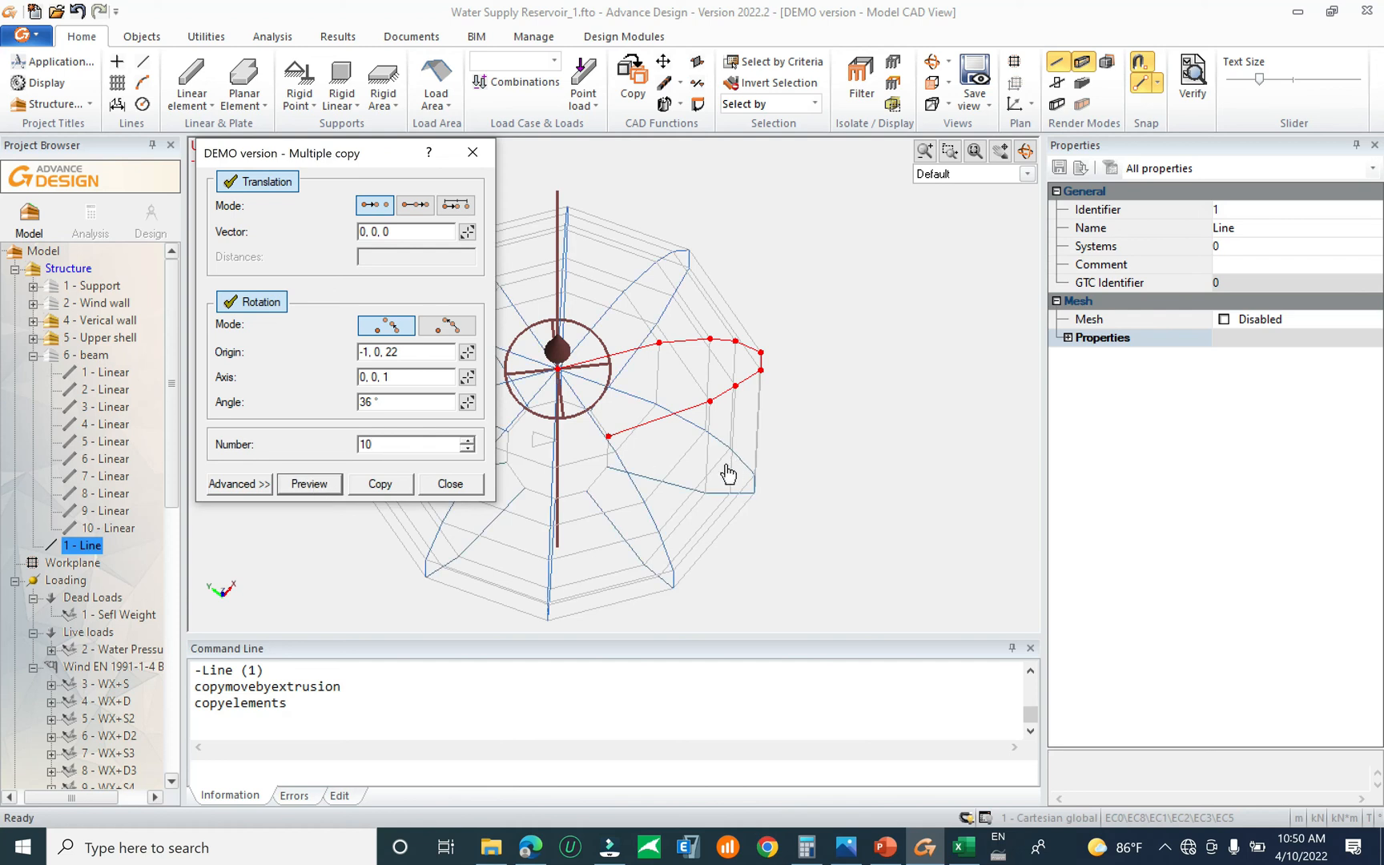
click(388, 489)
click(383, 484)
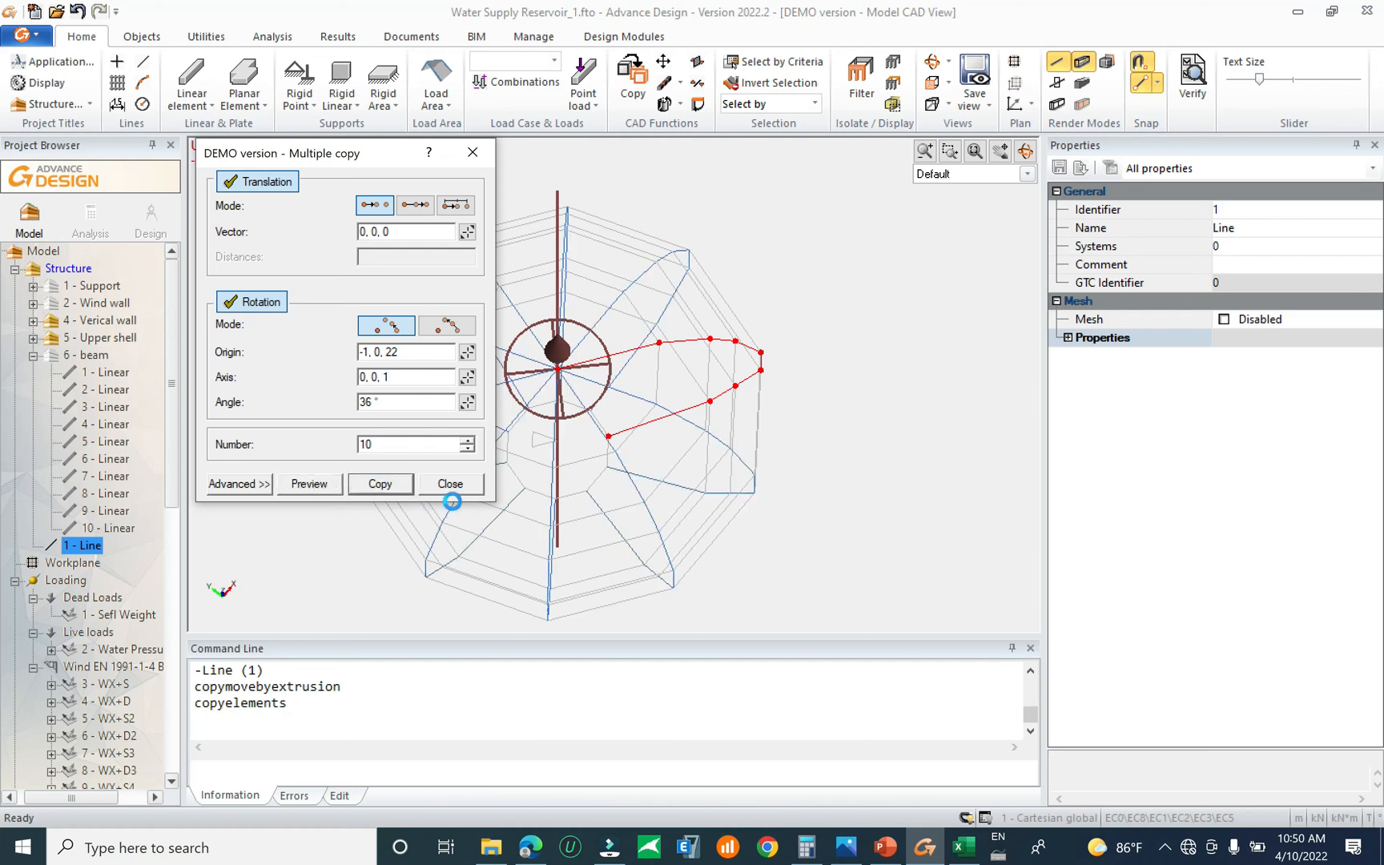
click(451, 485)
Convert all 11 meridian lines to linear elements and delete the help lines
shift+click(91, 718)
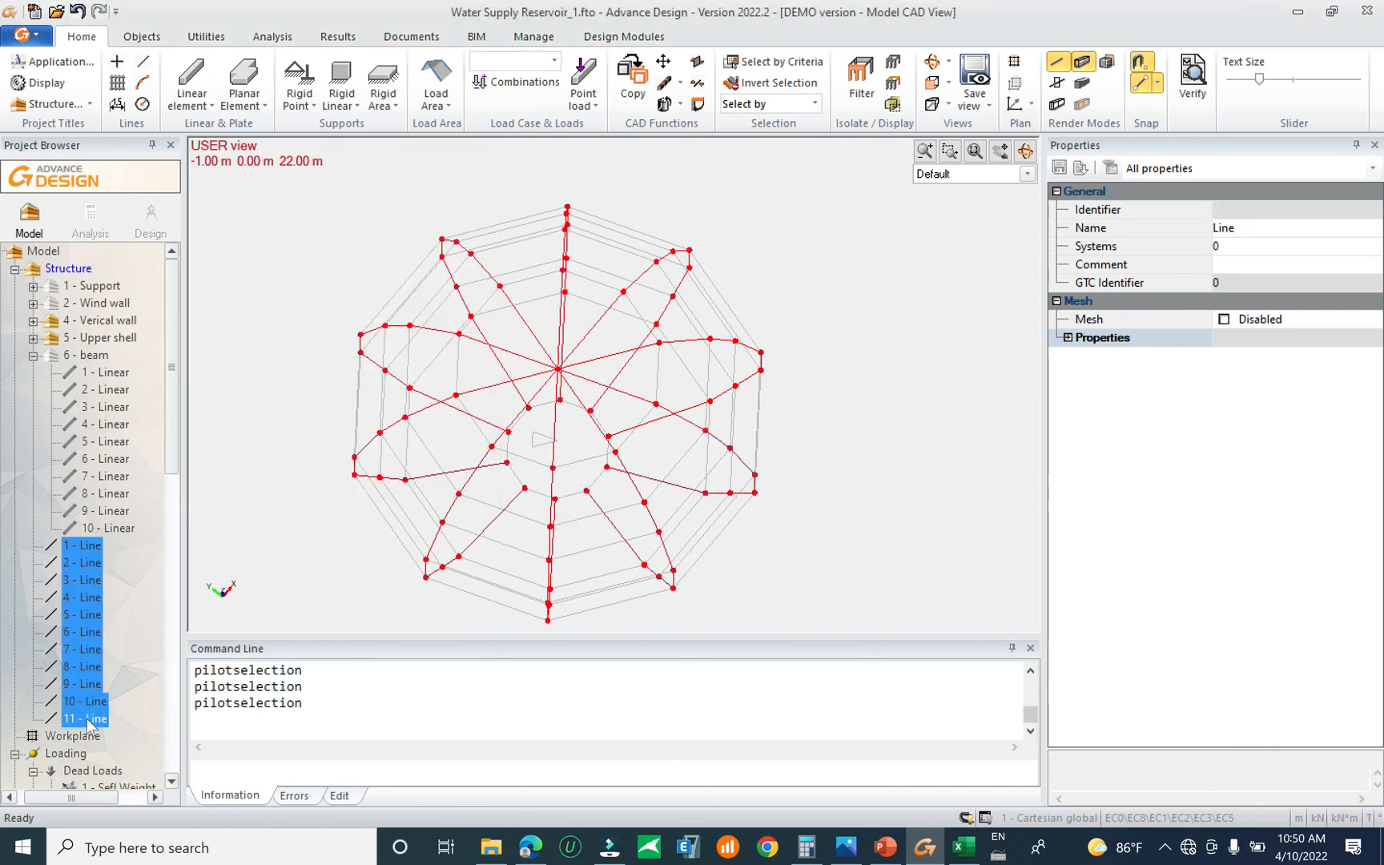
middle_drag(726, 462, 789, 439)
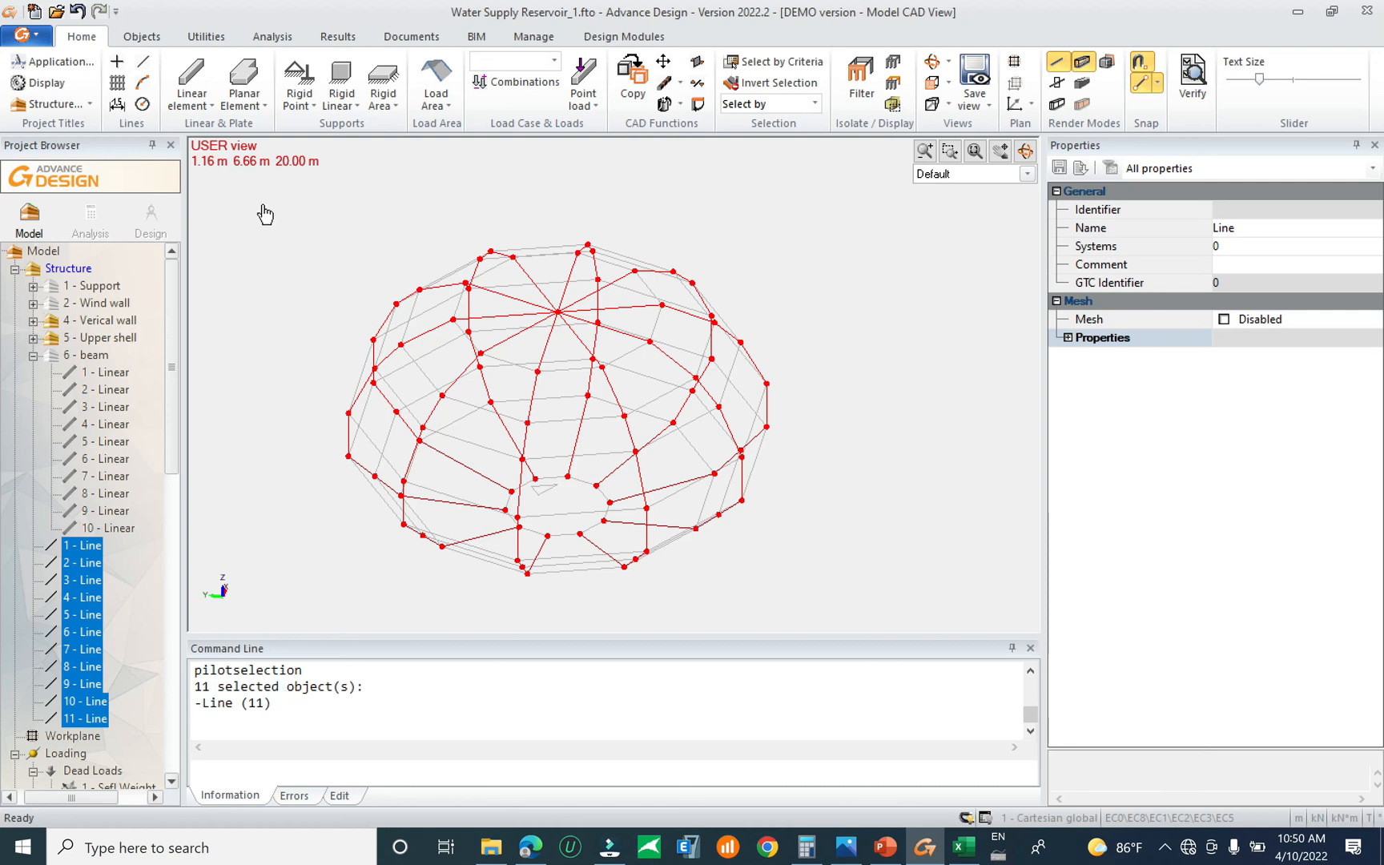
click(220, 37)
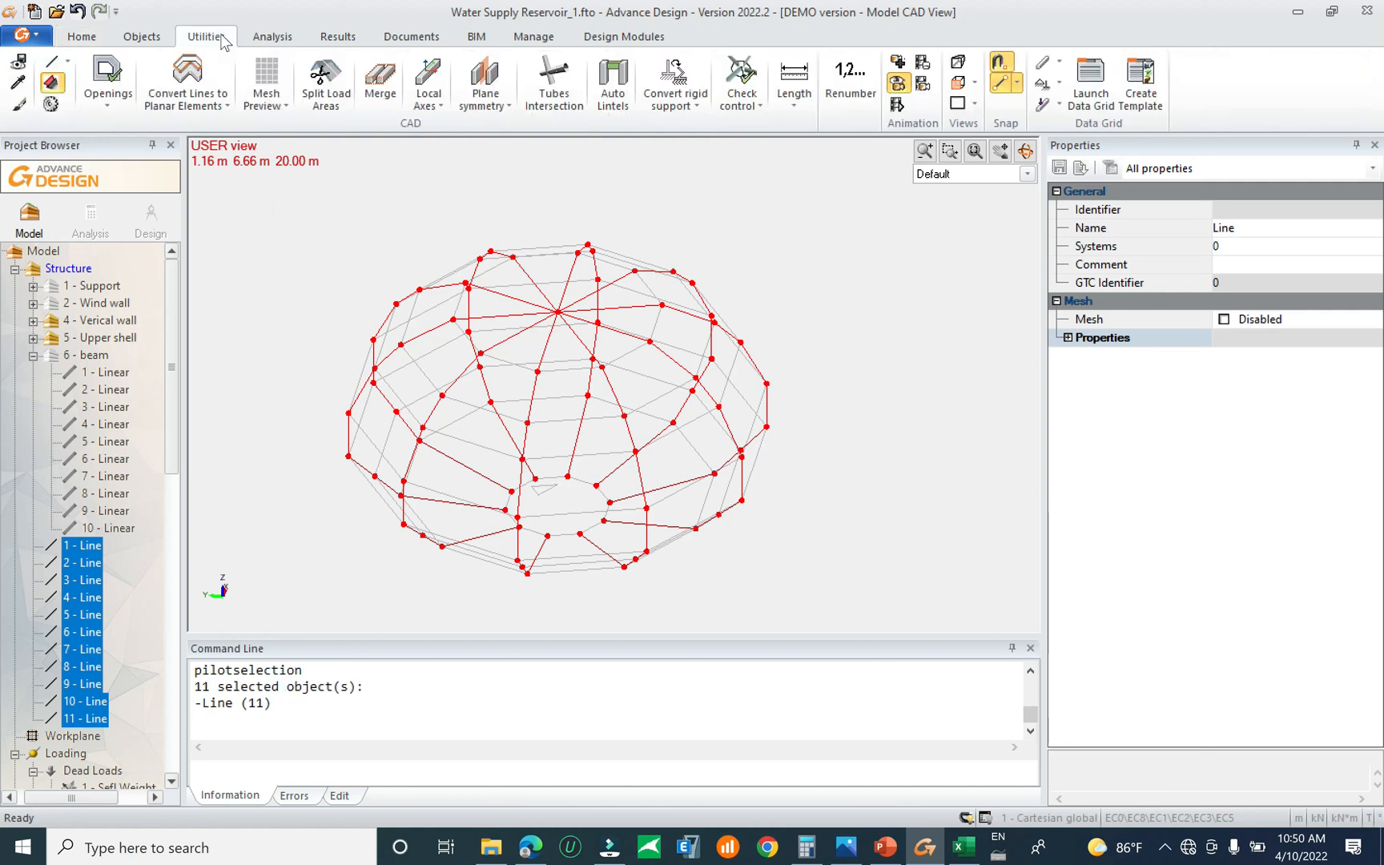
click(205, 104)
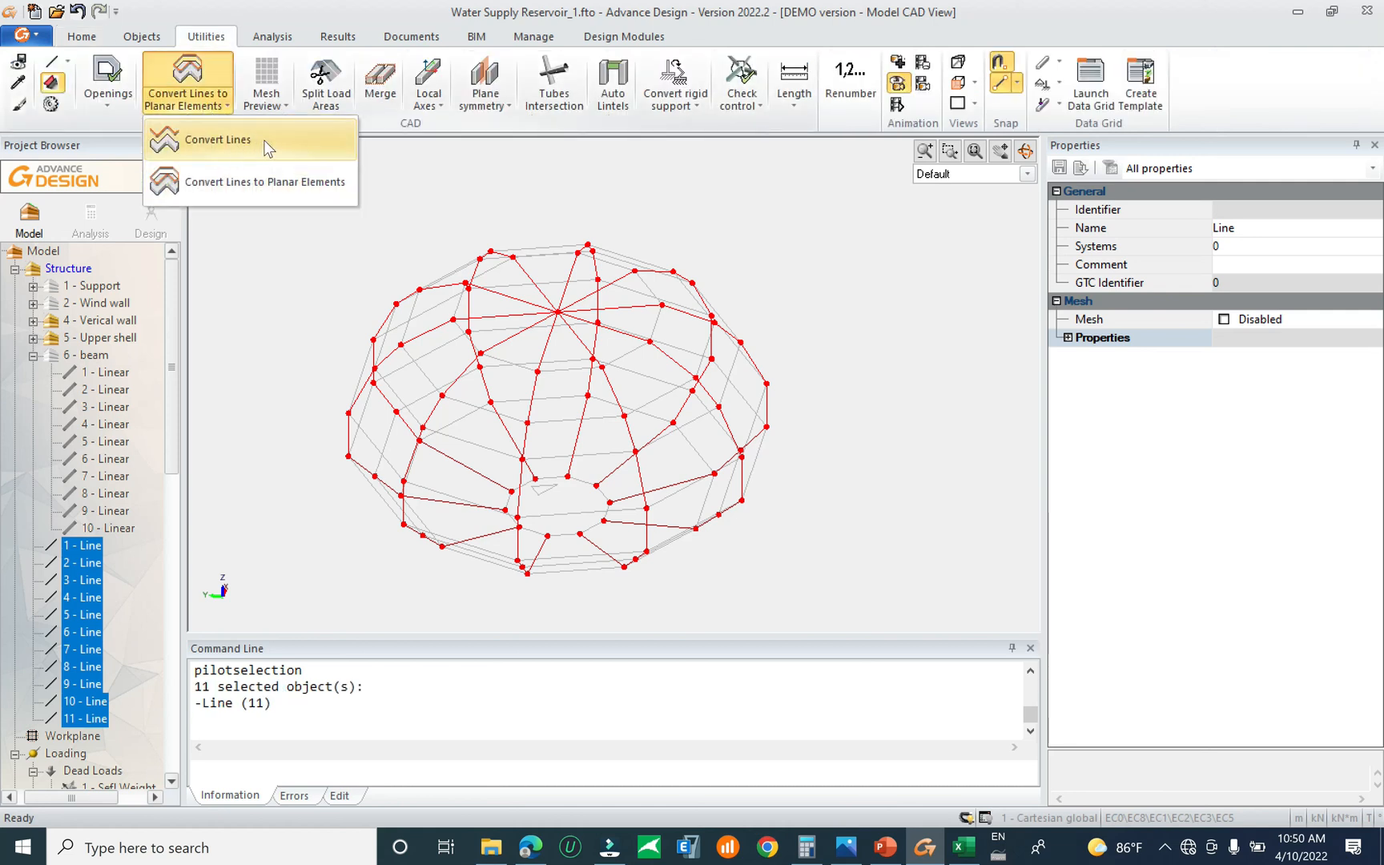
click(207, 143)
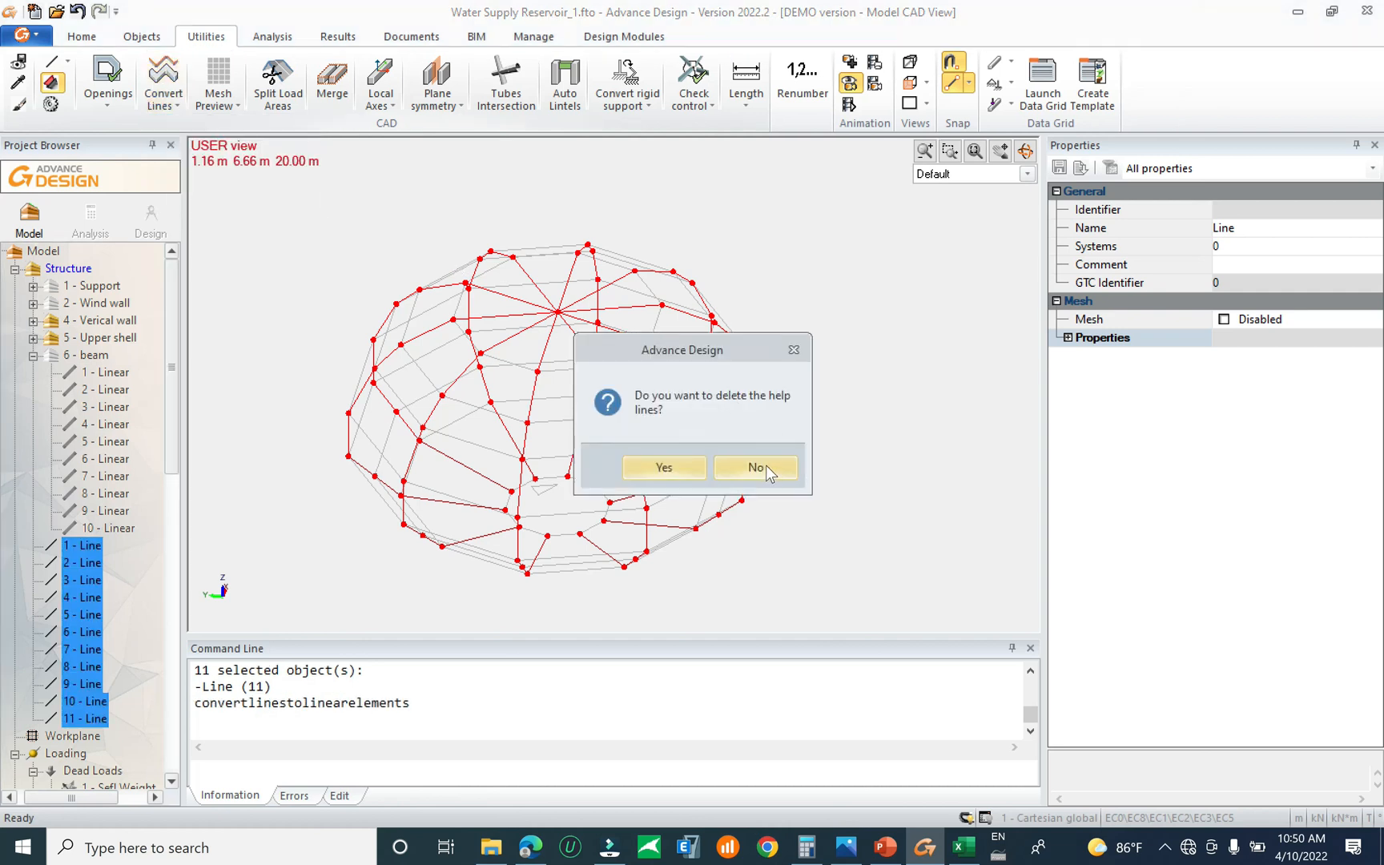
click(684, 467)
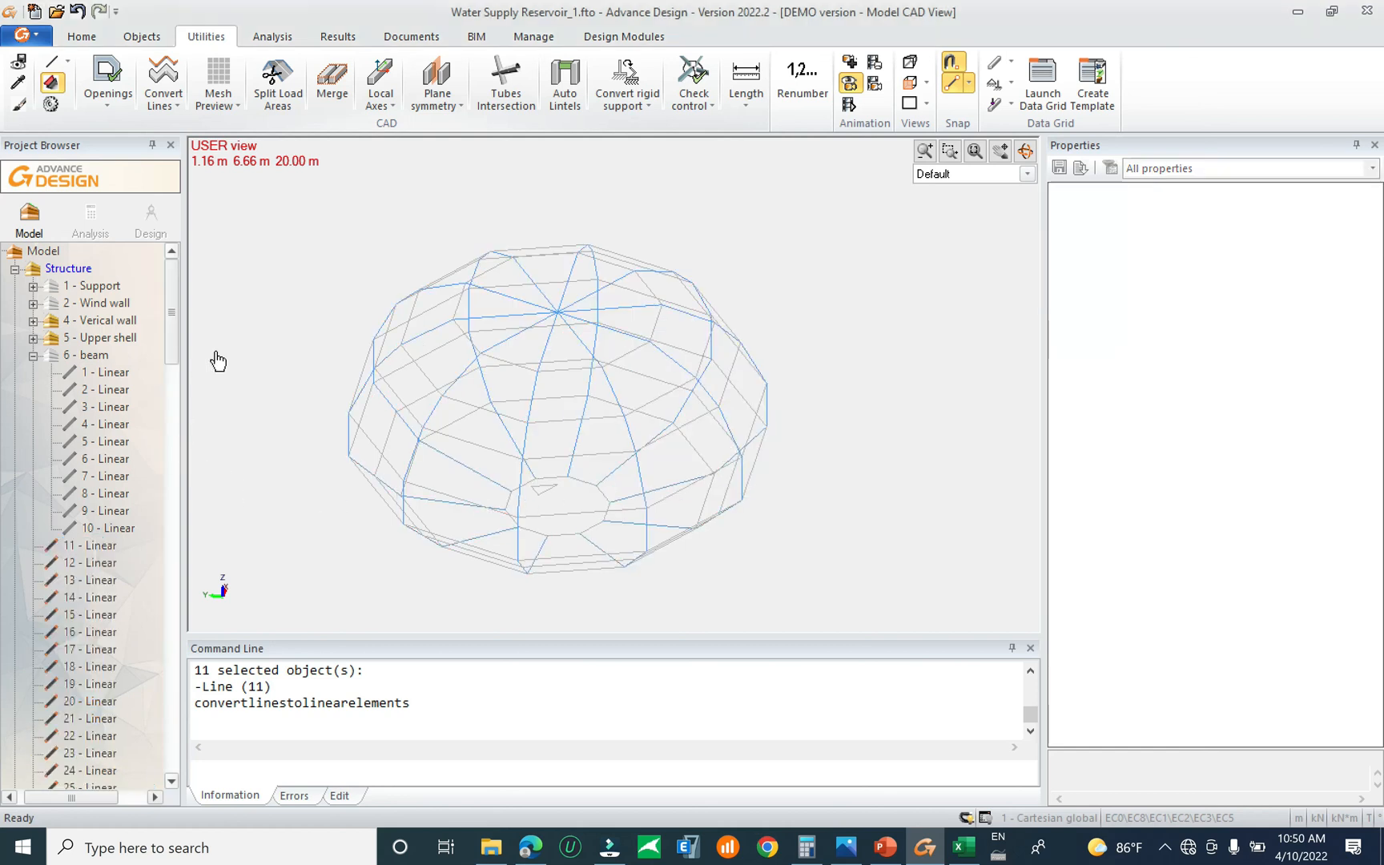
Select linear elements 11 to 98 and change their End 1 cross section to R40*60
drag(173, 307, 165, 641)
click(104, 379)
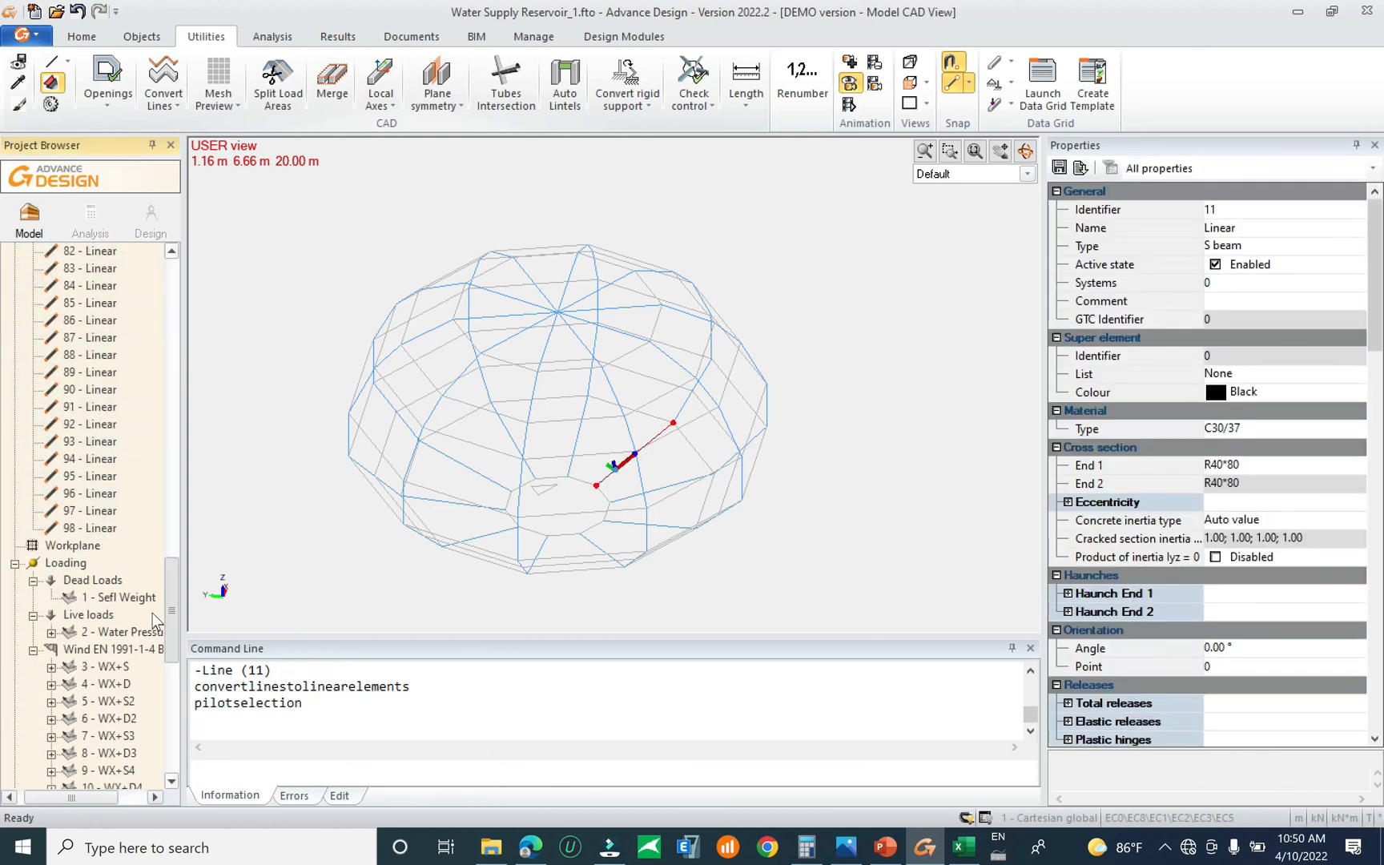
shift+click(120, 526)
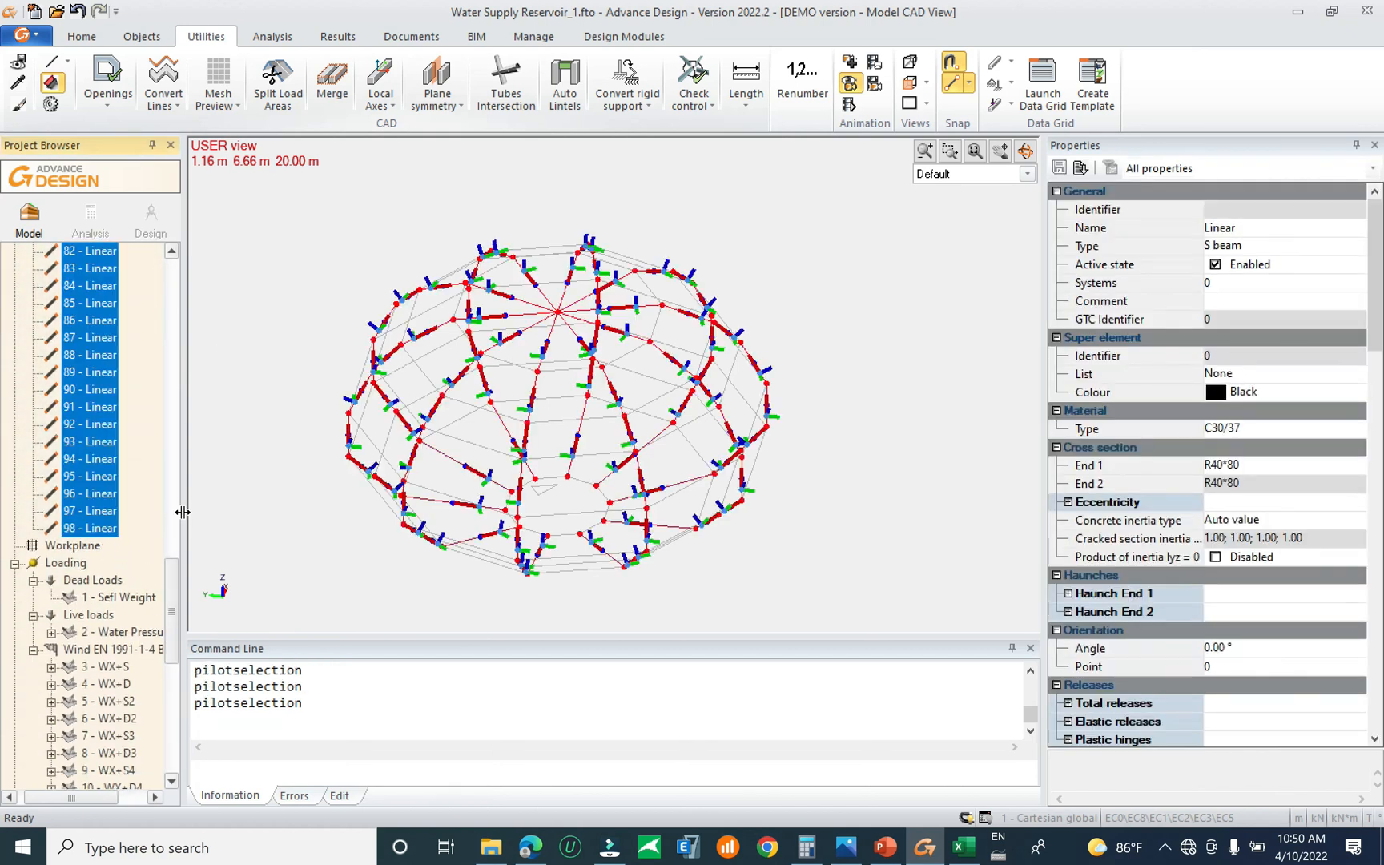
click(1267, 468)
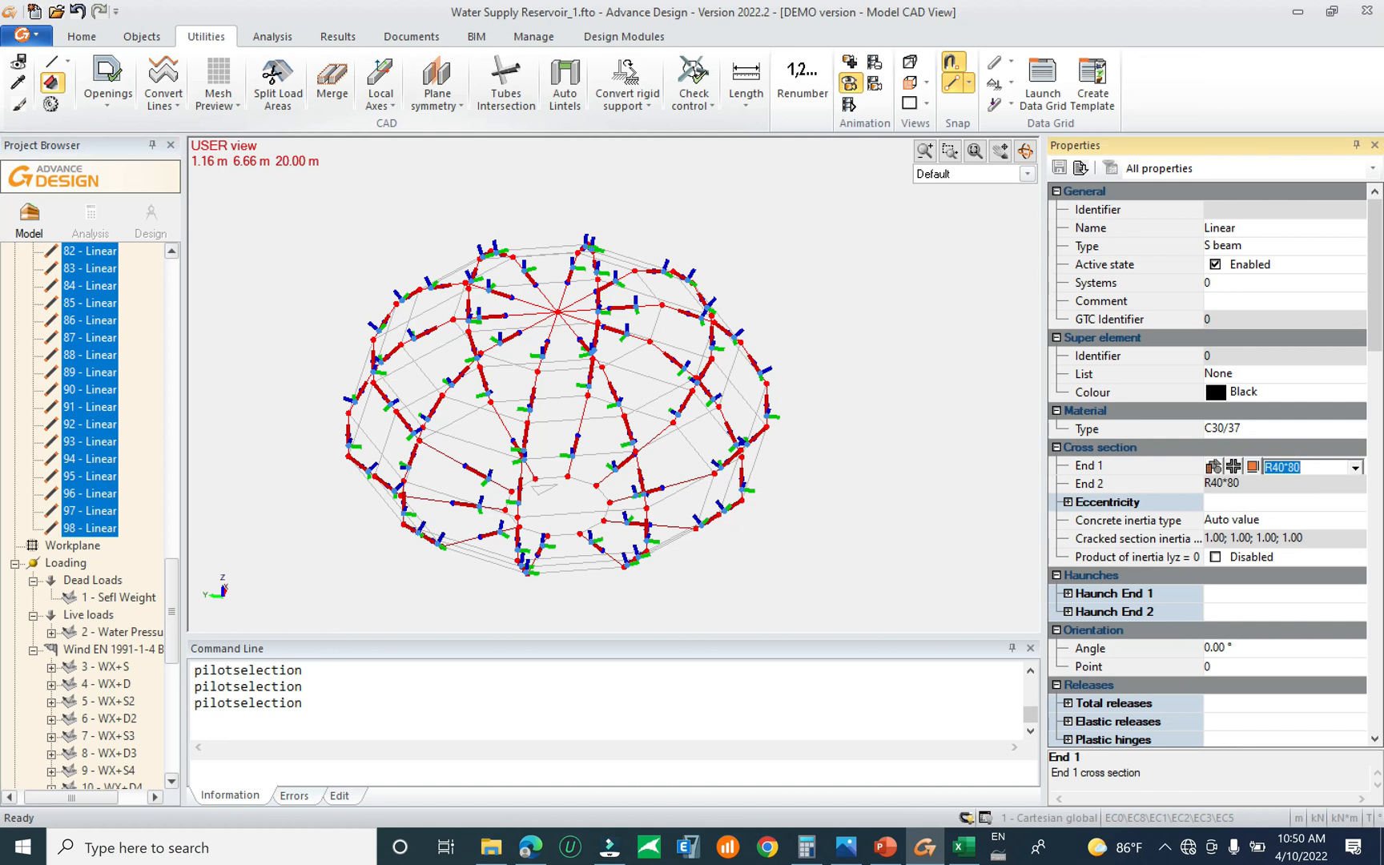
click(1296, 467)
double_click(1297, 467)
key(Return)
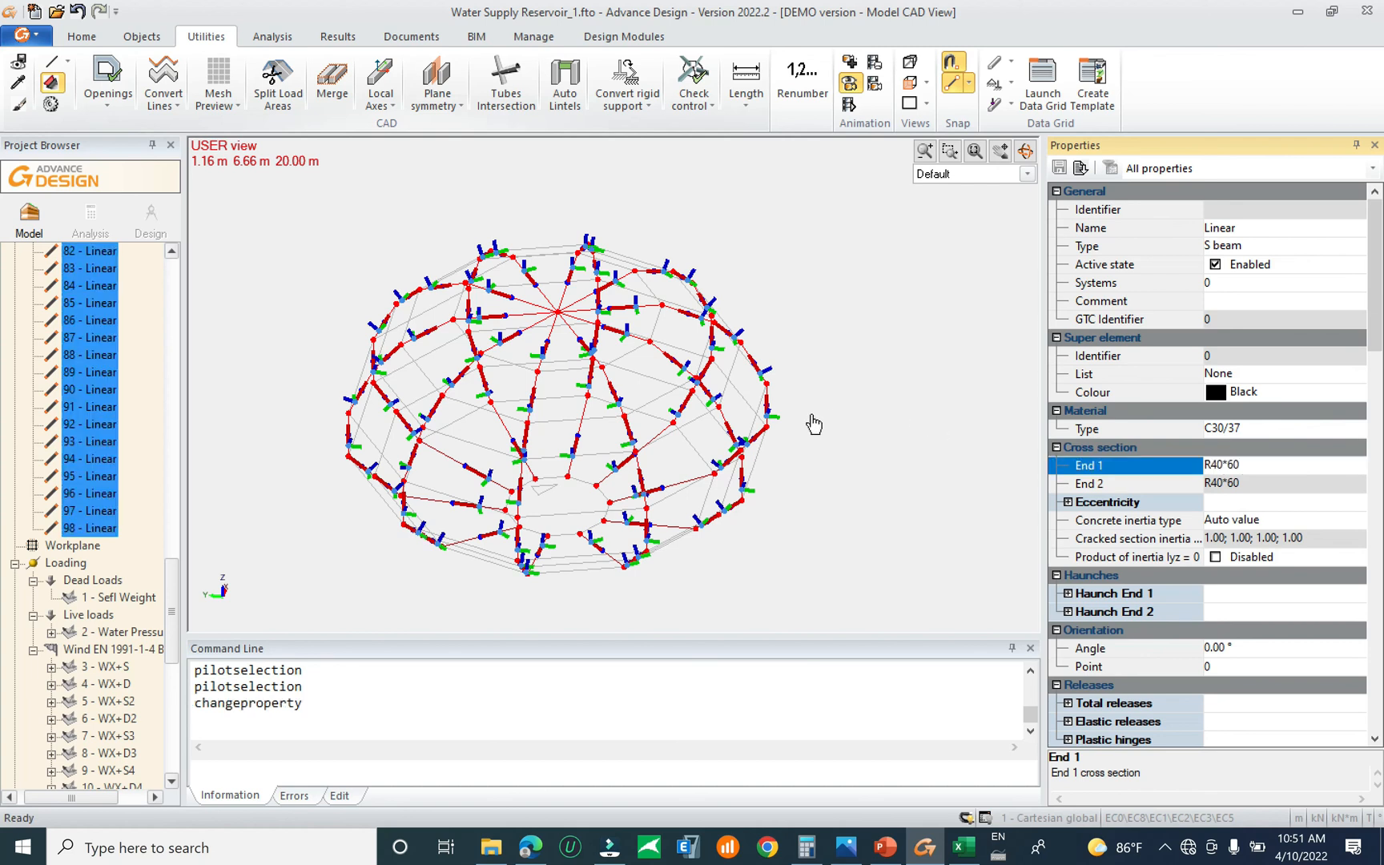
Cut linear elements 11 to 98, the R40*60 meridian ribs, from the structure
middle_drag(812, 420, 874, 404)
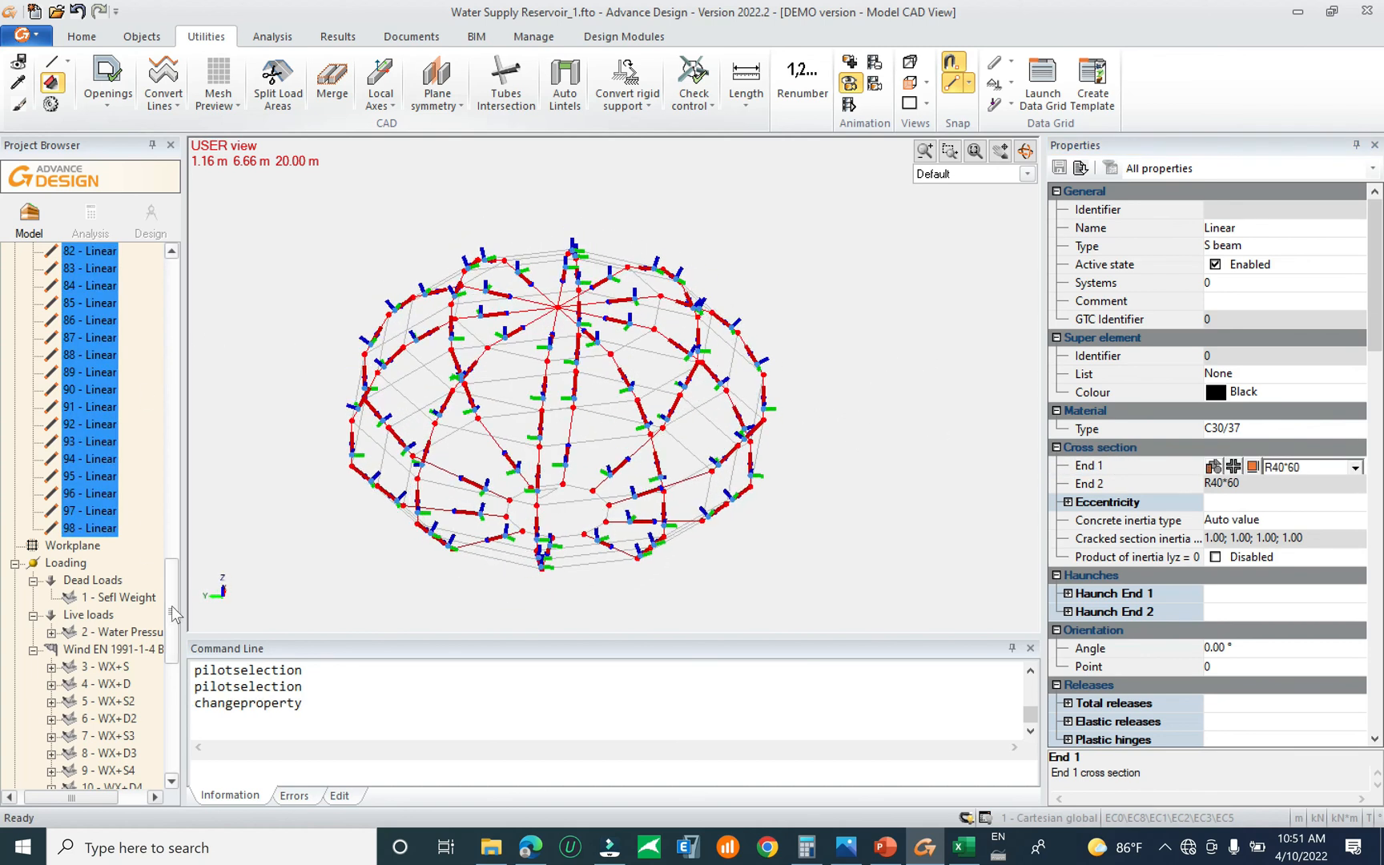
drag(173, 612, 209, 345)
right_click(98, 372)
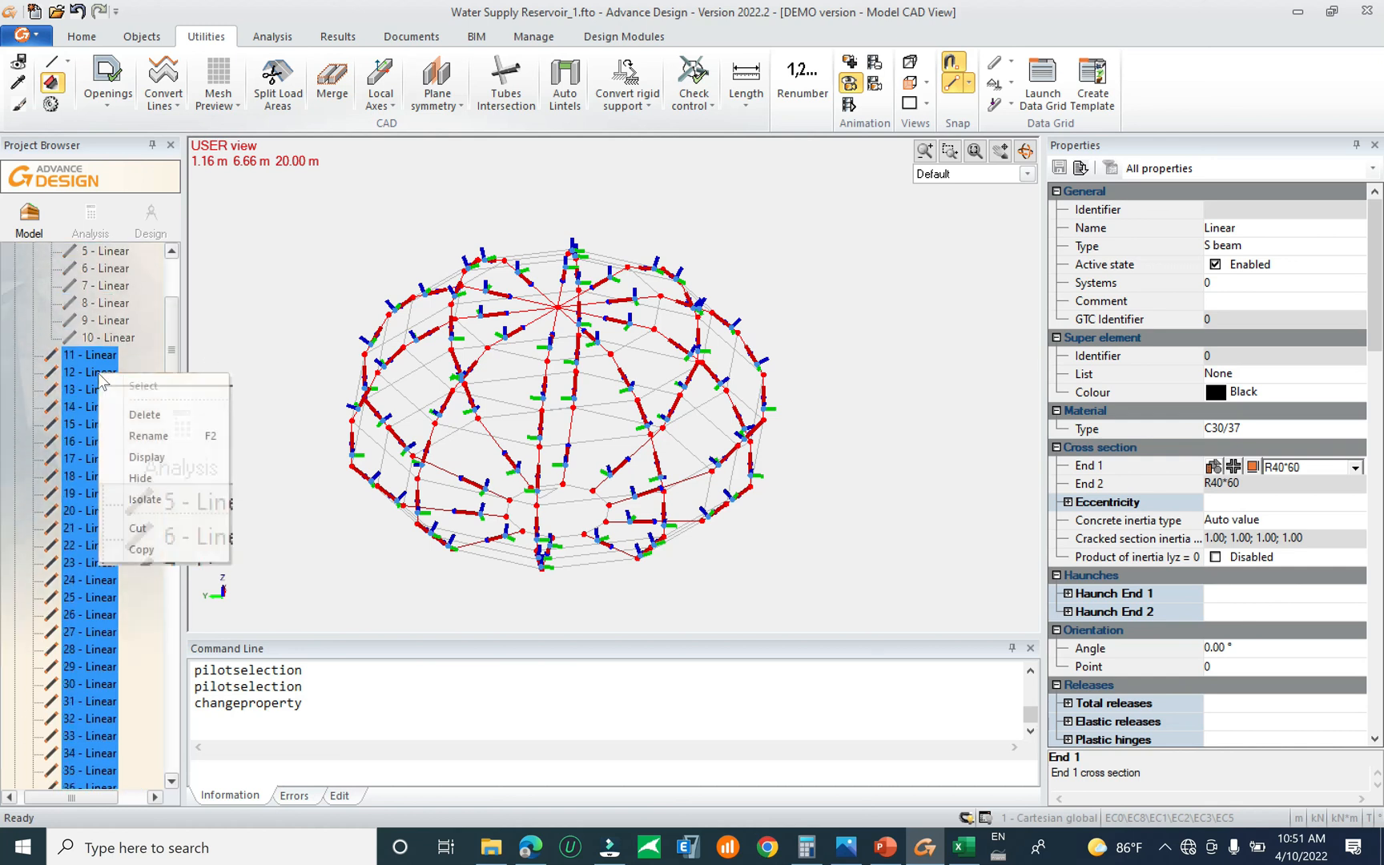
click(154, 530)
Create a new system directly under Structure and name it "Upper beam"
drag(166, 364, 122, 296)
click(94, 287)
click(88, 270)
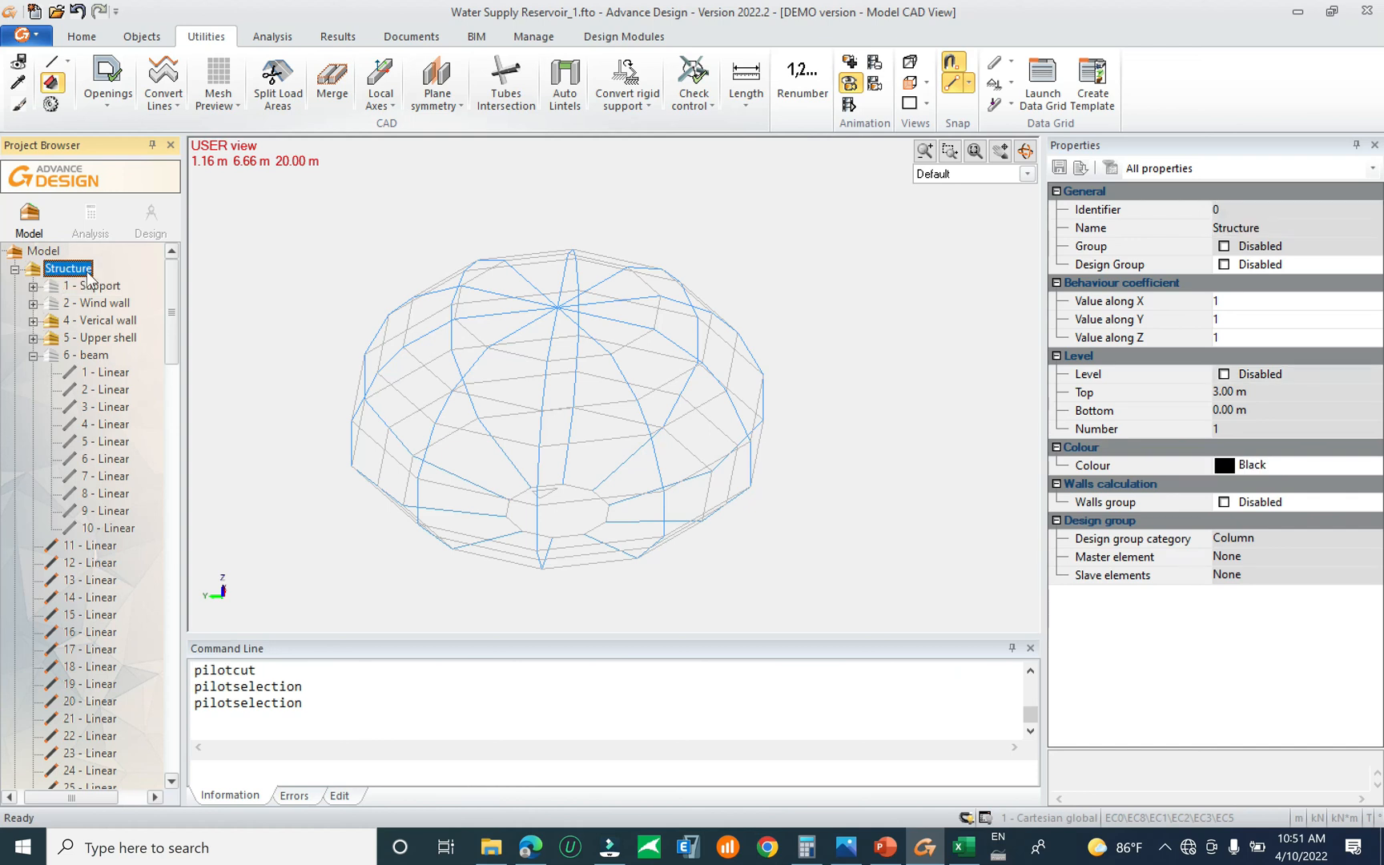
key(F6)
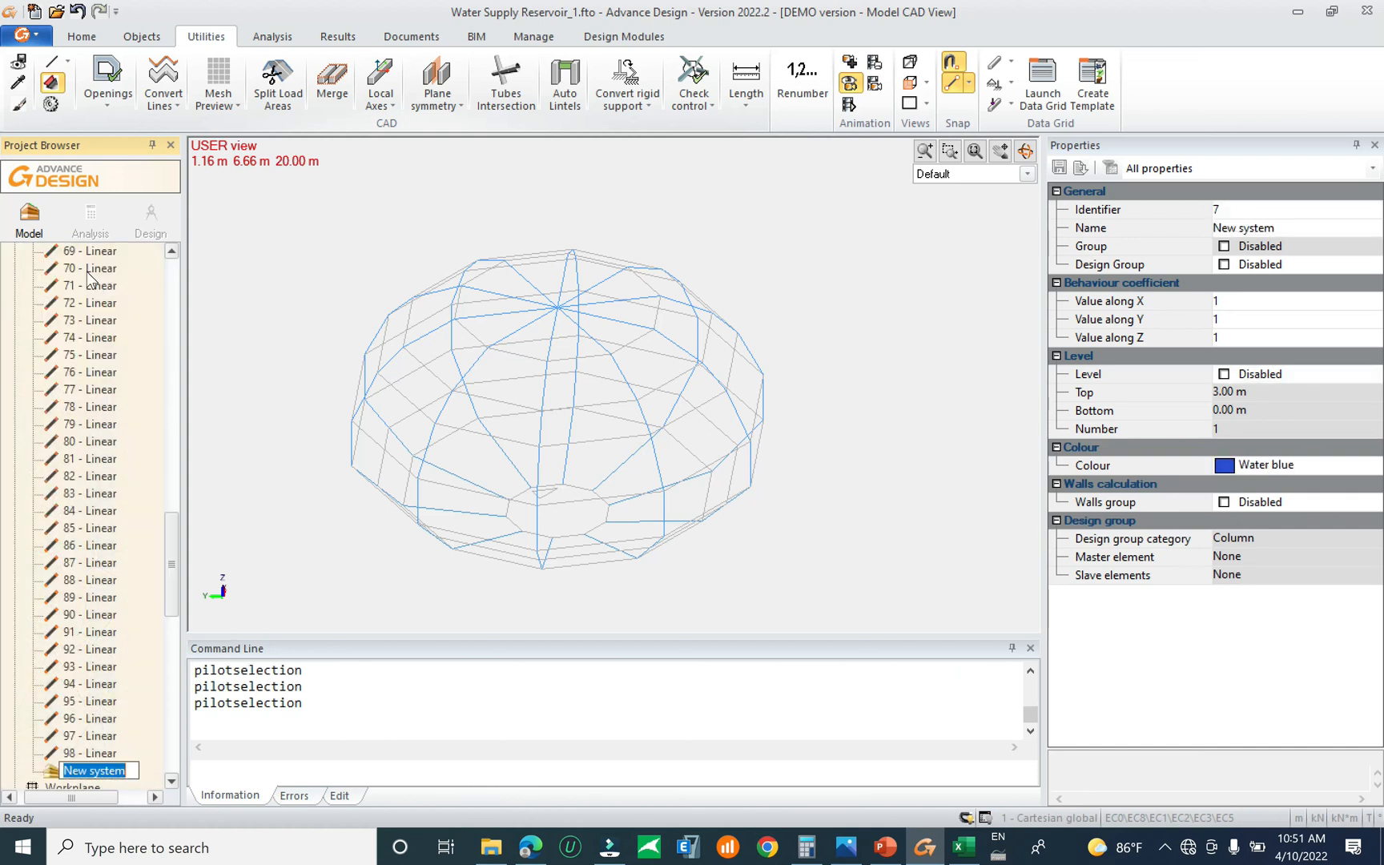
text(U)
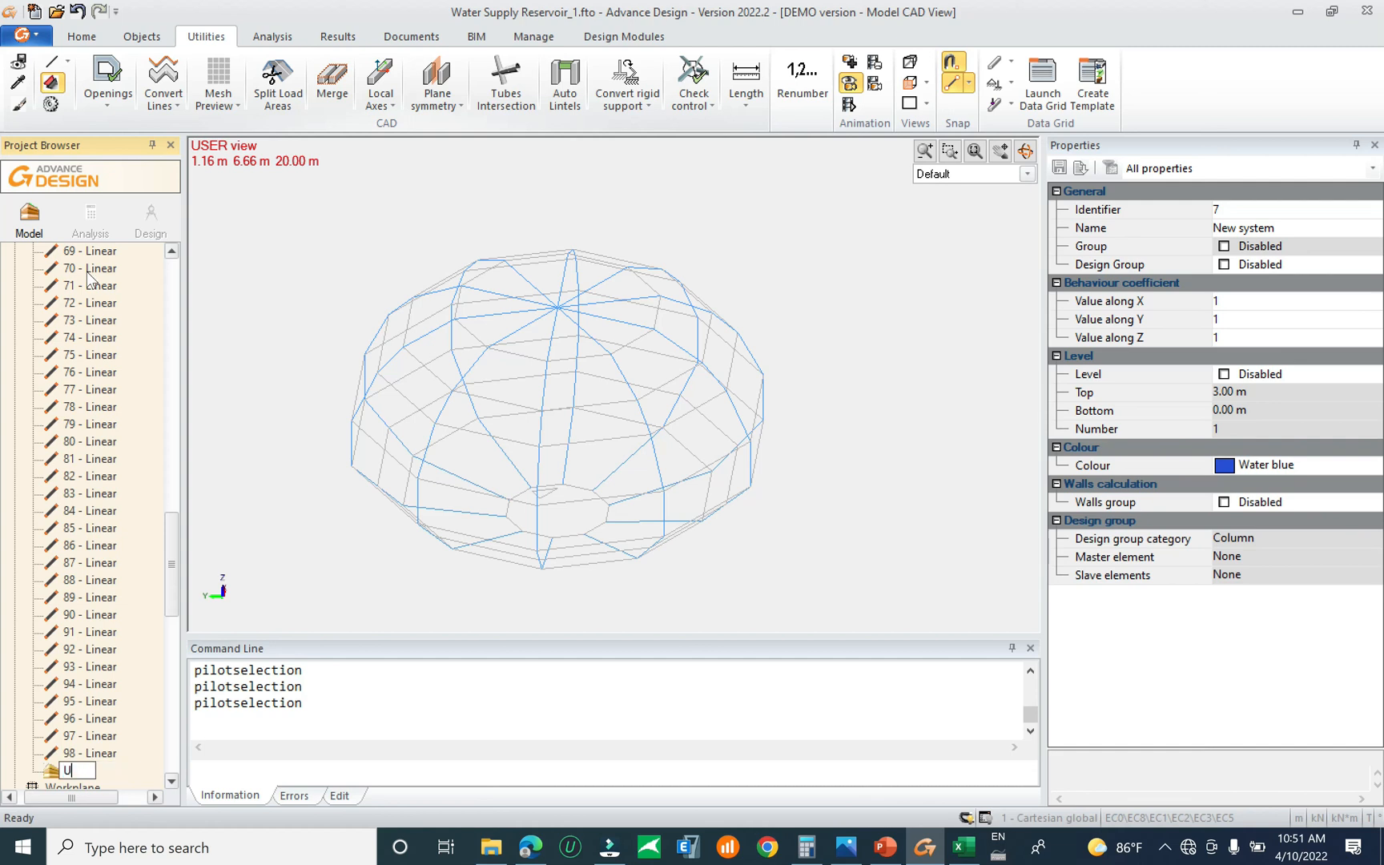
text(pper beam)
key(Return)
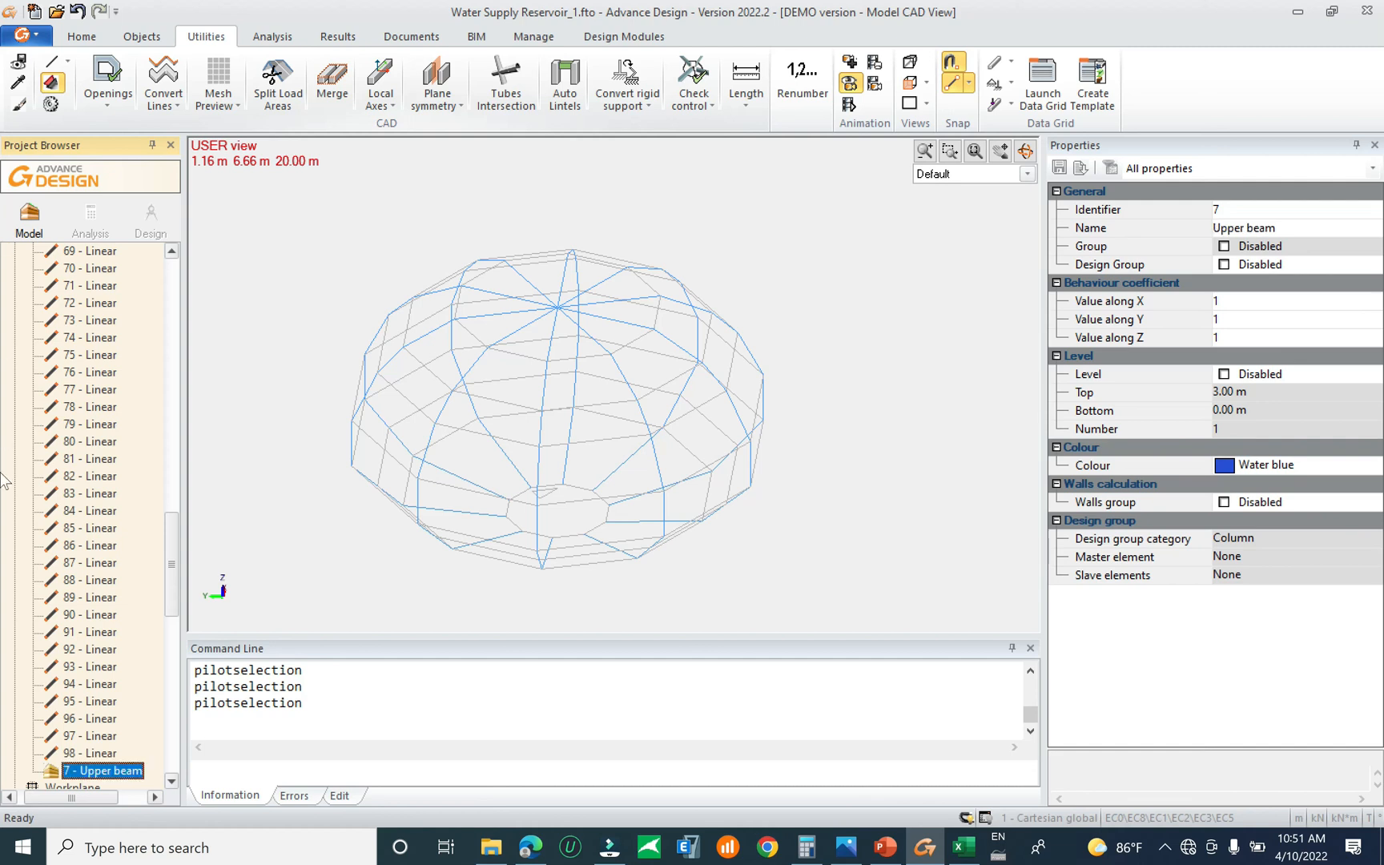
Paste the cut meridian ribs into the Upper beam system and expand its contents
right_click(129, 774)
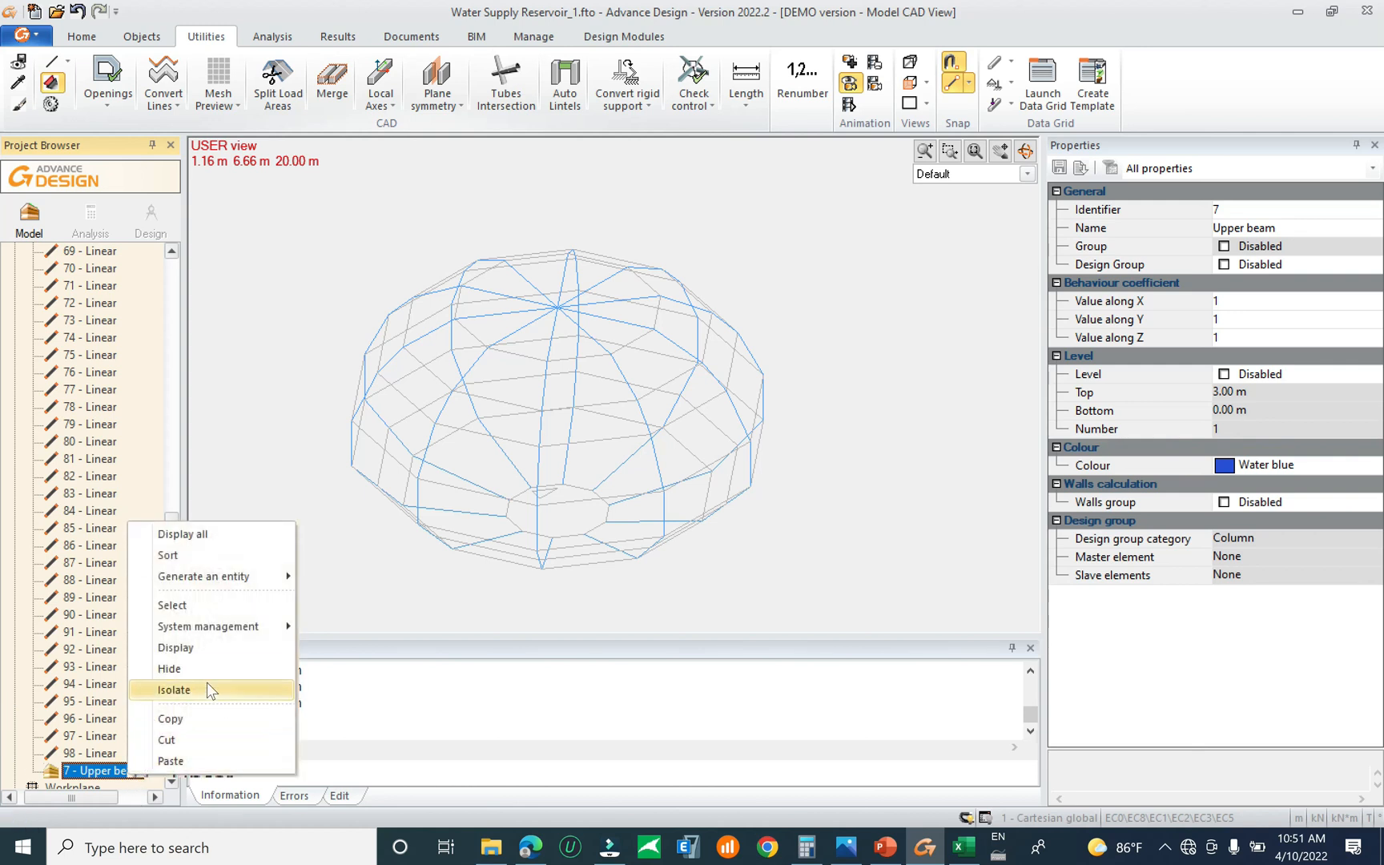
click(192, 759)
drag(173, 578, 186, 371)
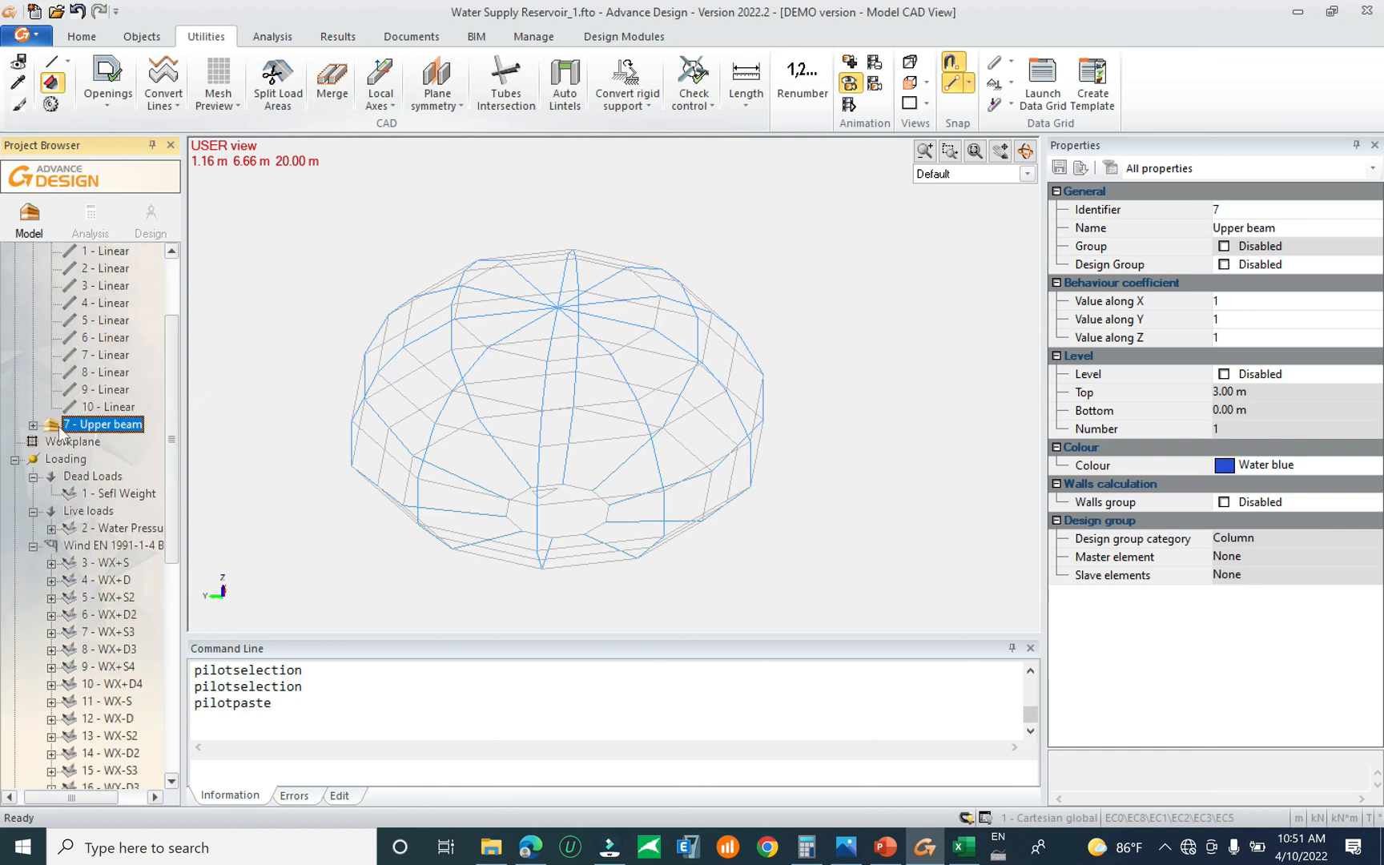
click(33, 426)
Select linear elements 11 to 98 in the Upper beam system and examine their concrete cover, cracking, beam and column calculation properties
click(124, 271)
scroll(160, 598, down, 20)
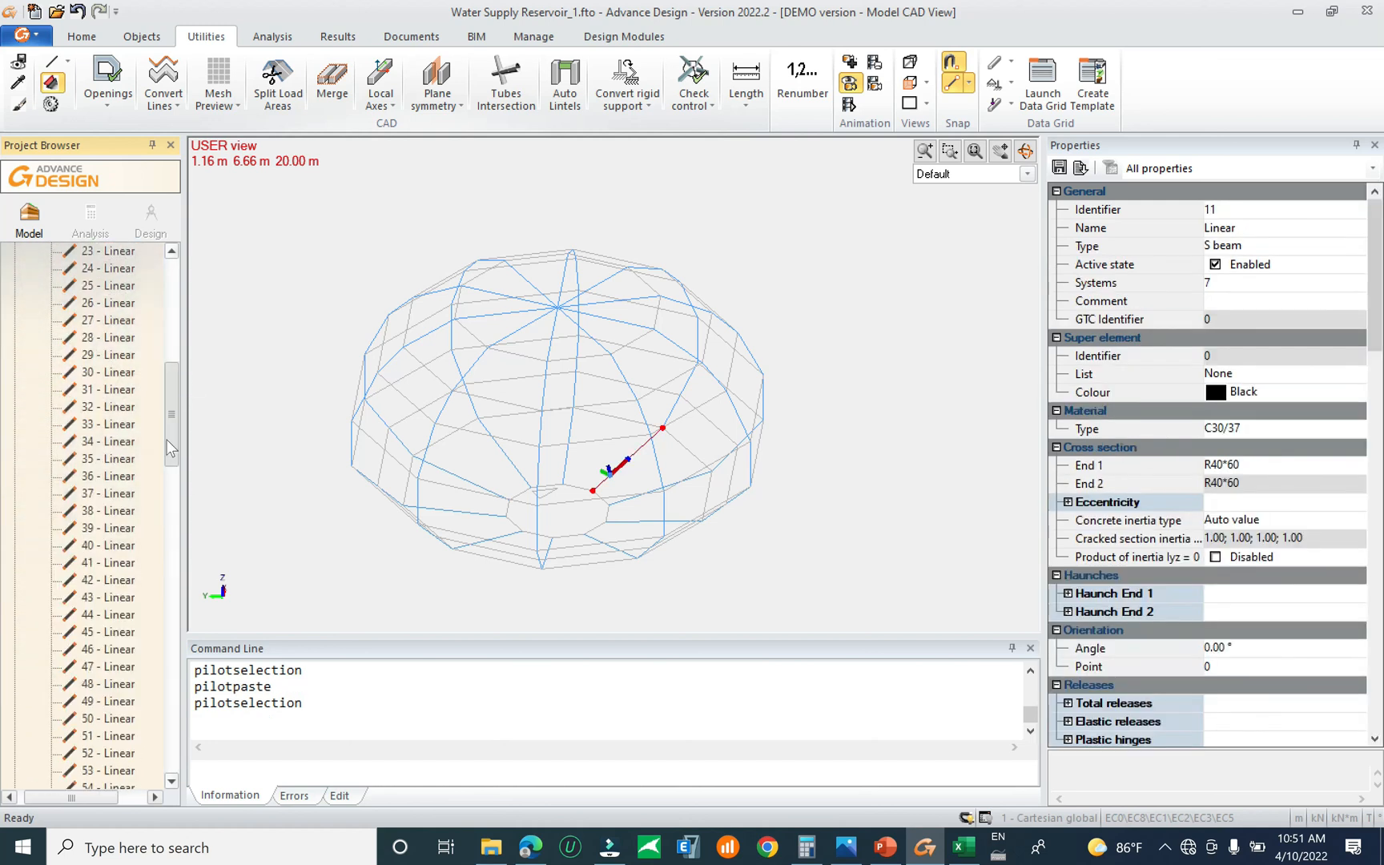
shift+click(120, 441)
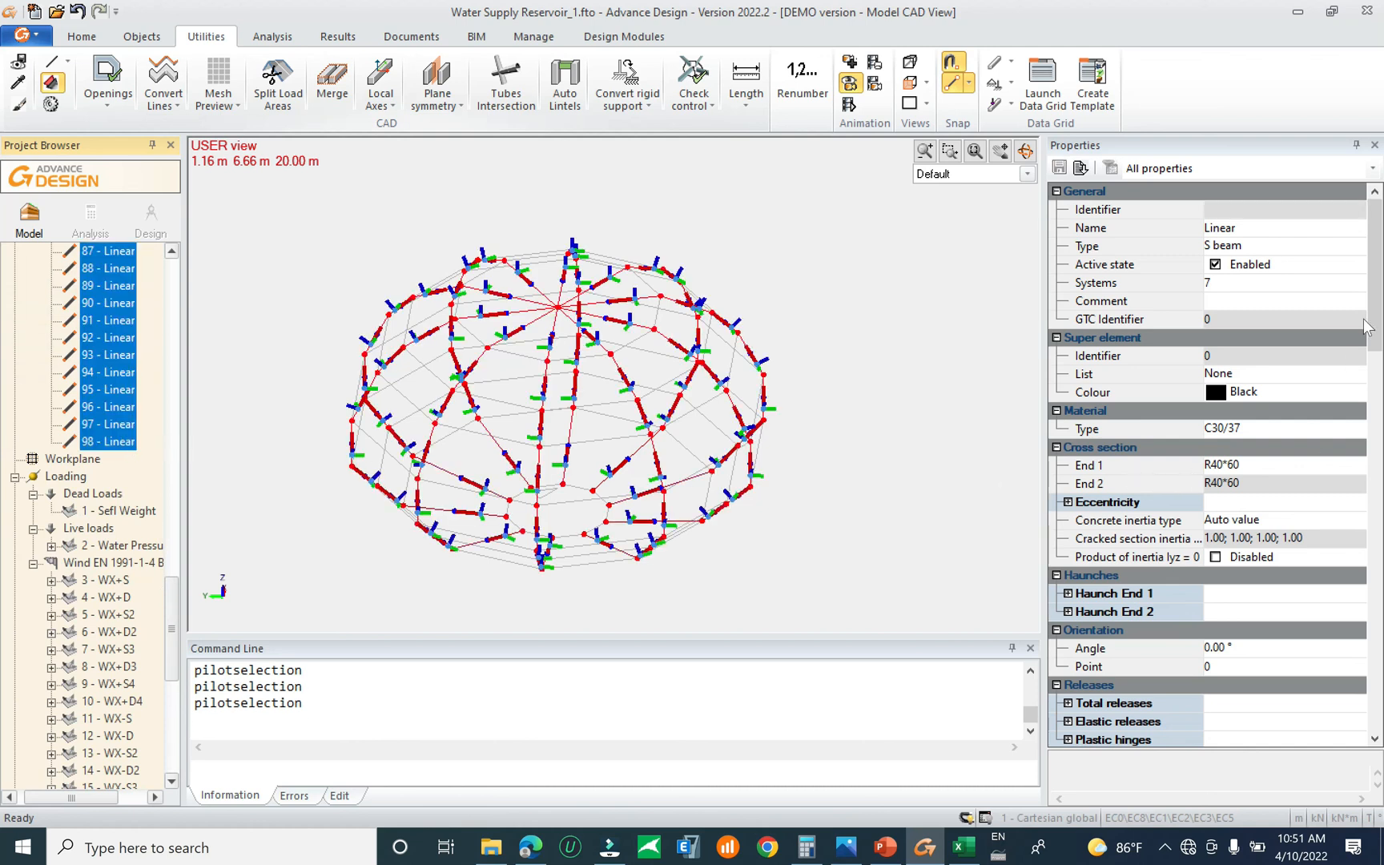
drag(1376, 322, 1380, 632)
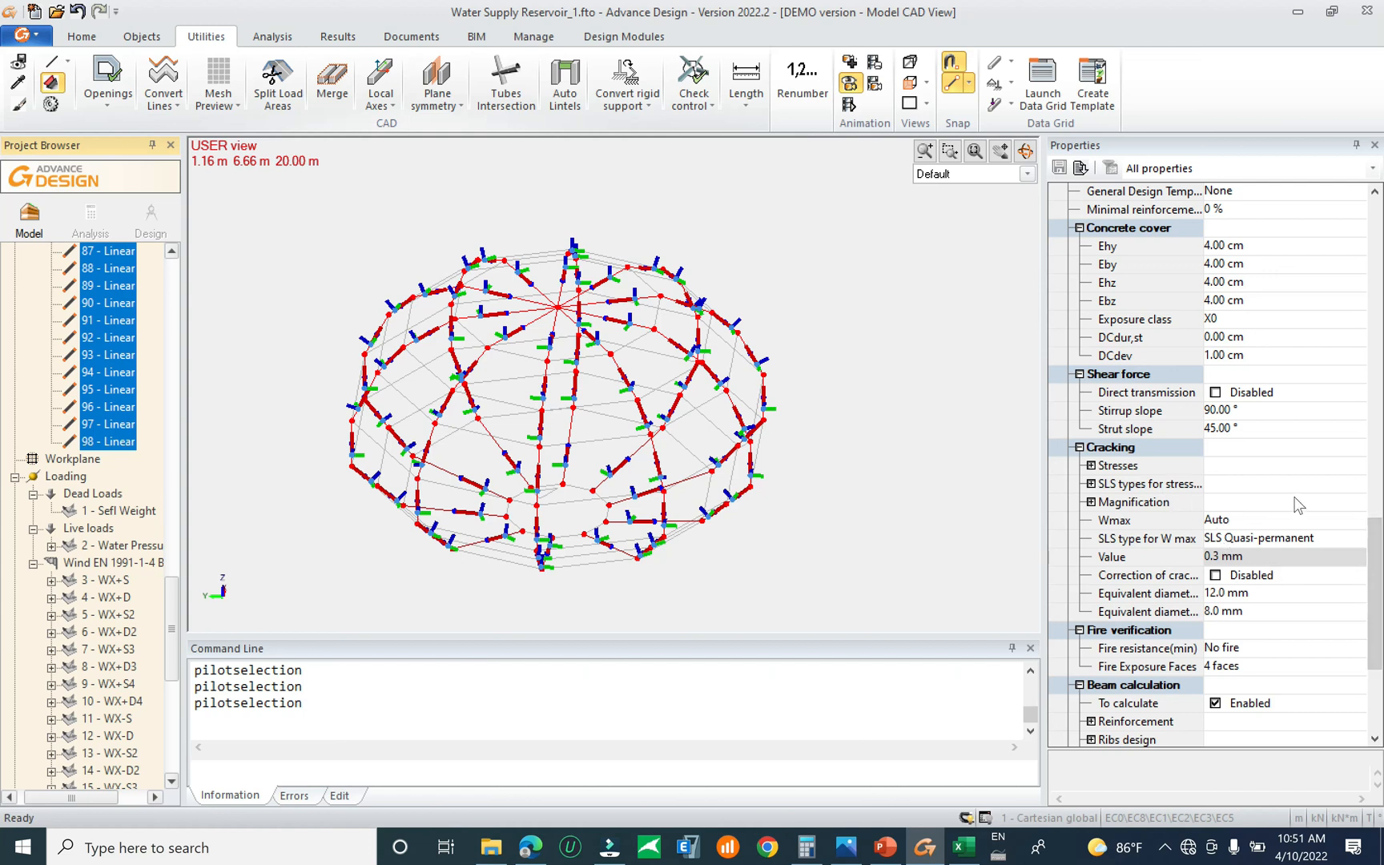
scroll(1174, 641, down, 1)
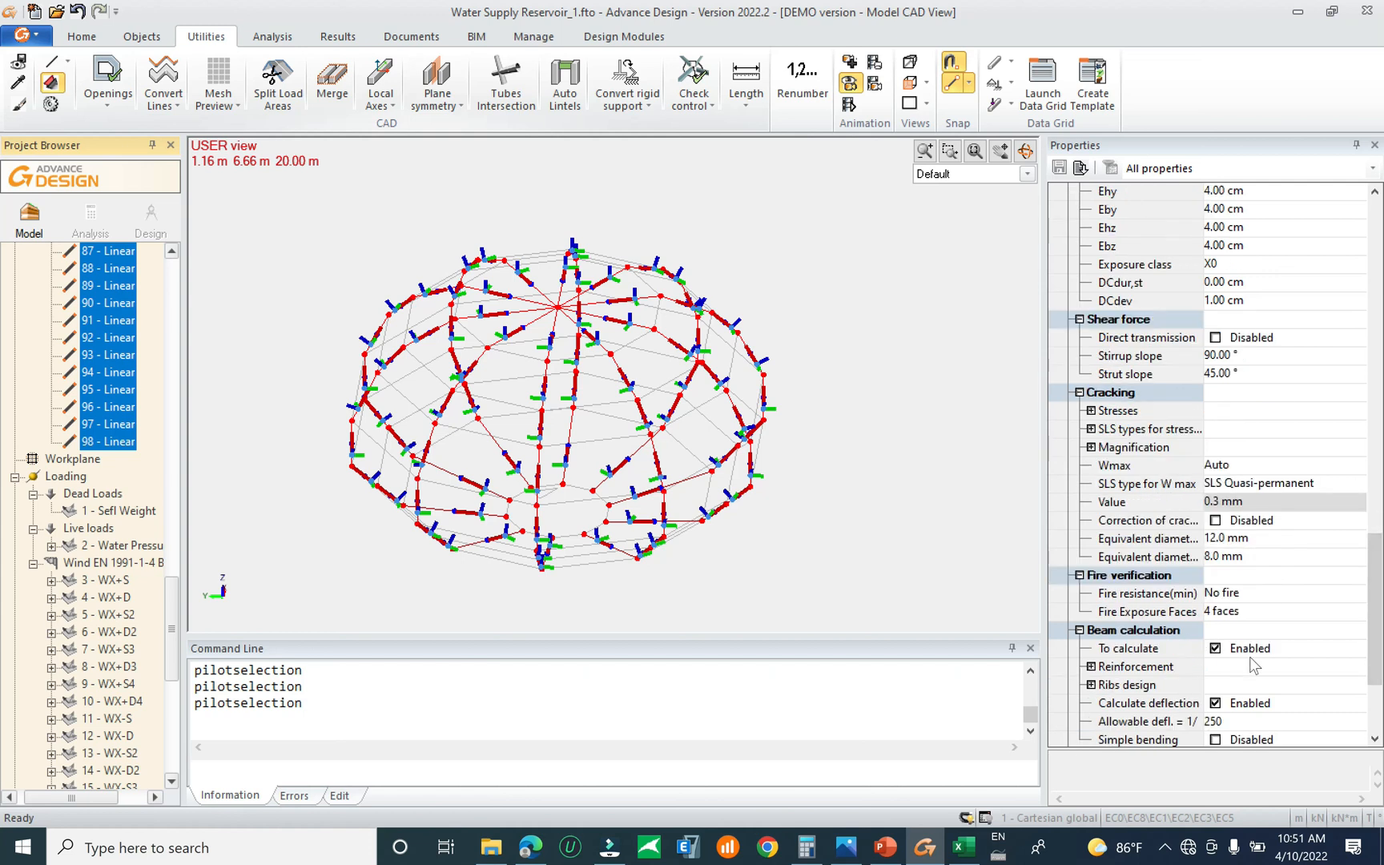
drag(1376, 630, 1383, 673)
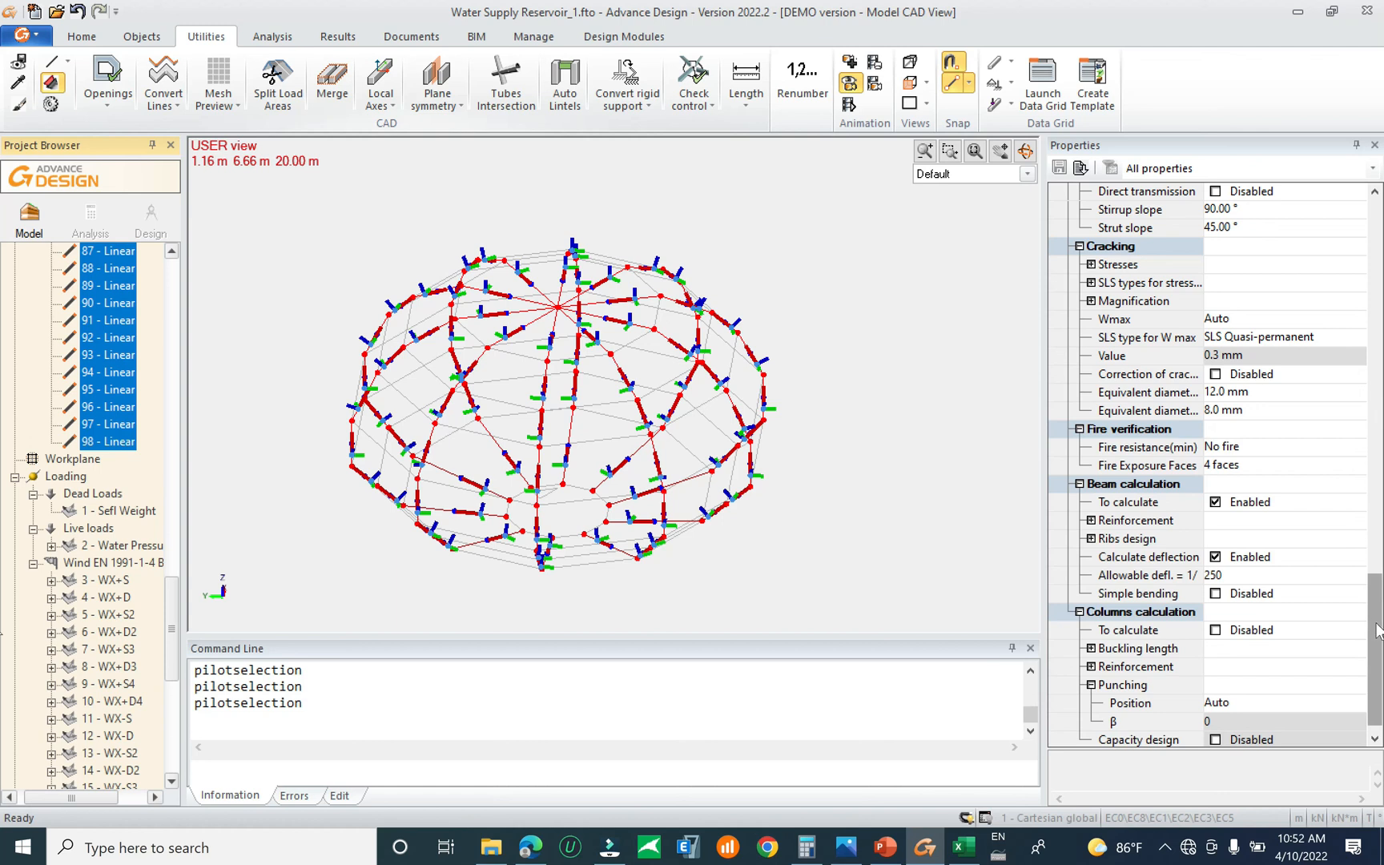
drag(1377, 654, 1374, 294)
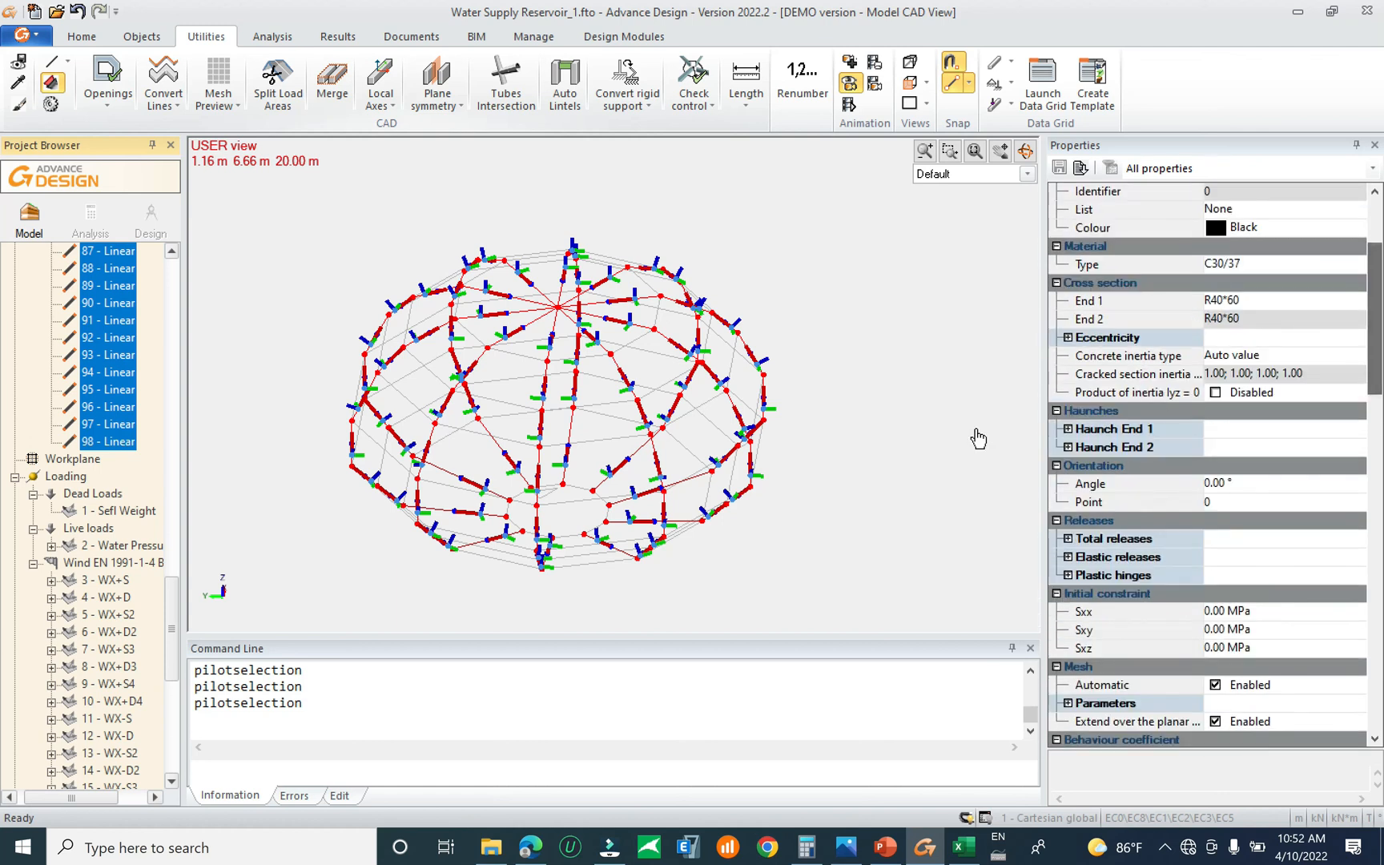
key(Escape)
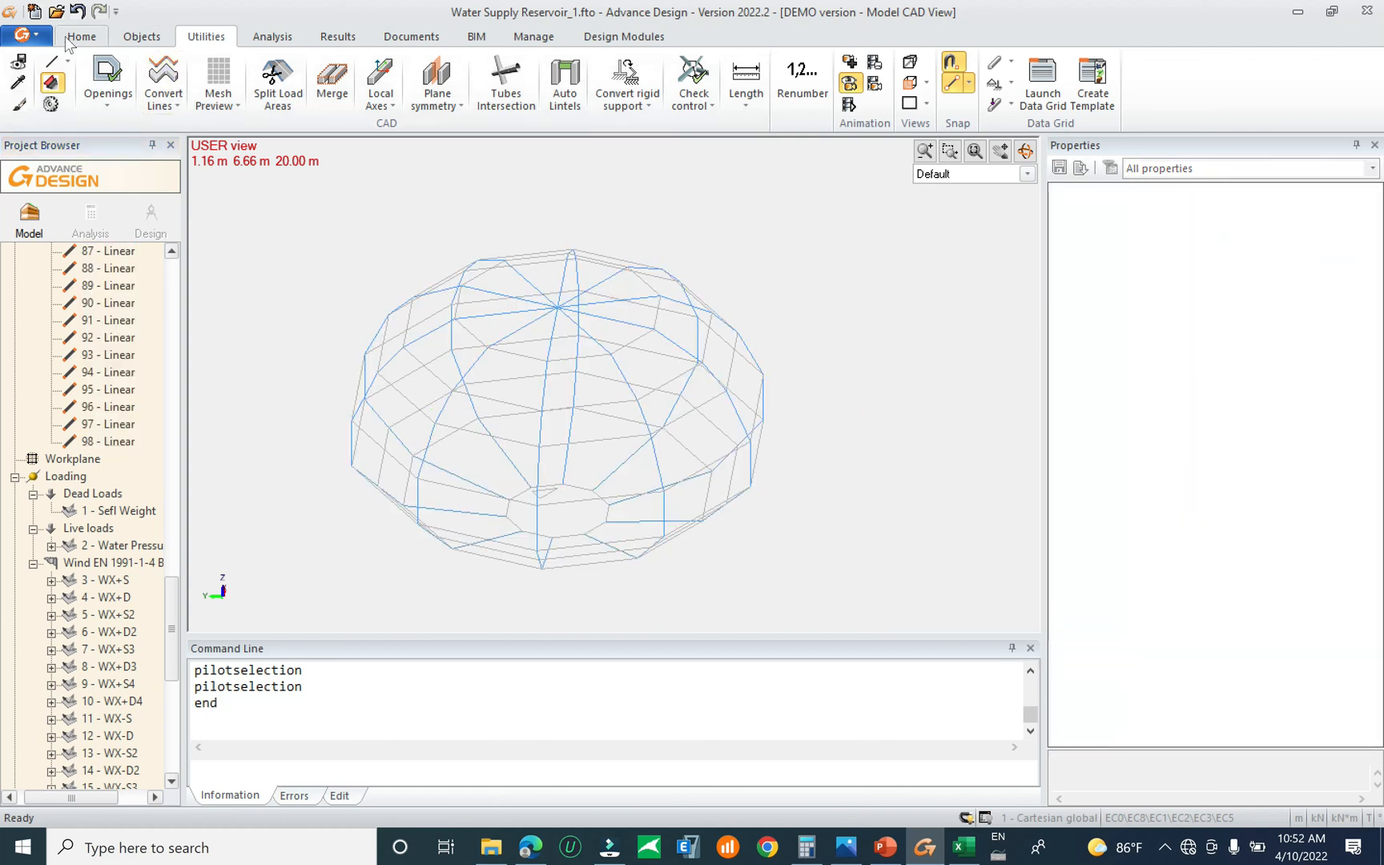
Save the reservoir model with its new Upper beam system
click(32, 35)
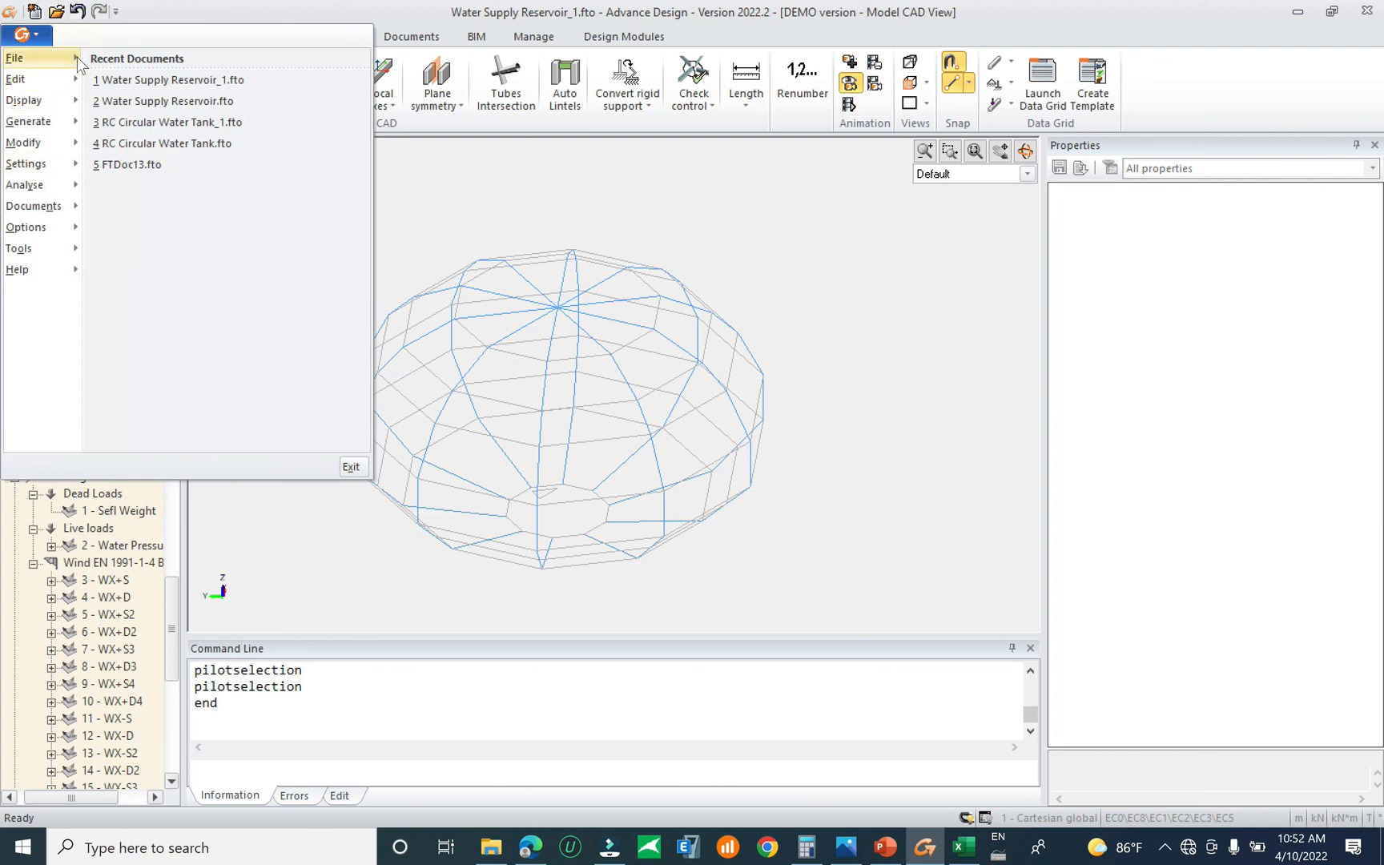
mouse_move(76, 58)
click(171, 172)
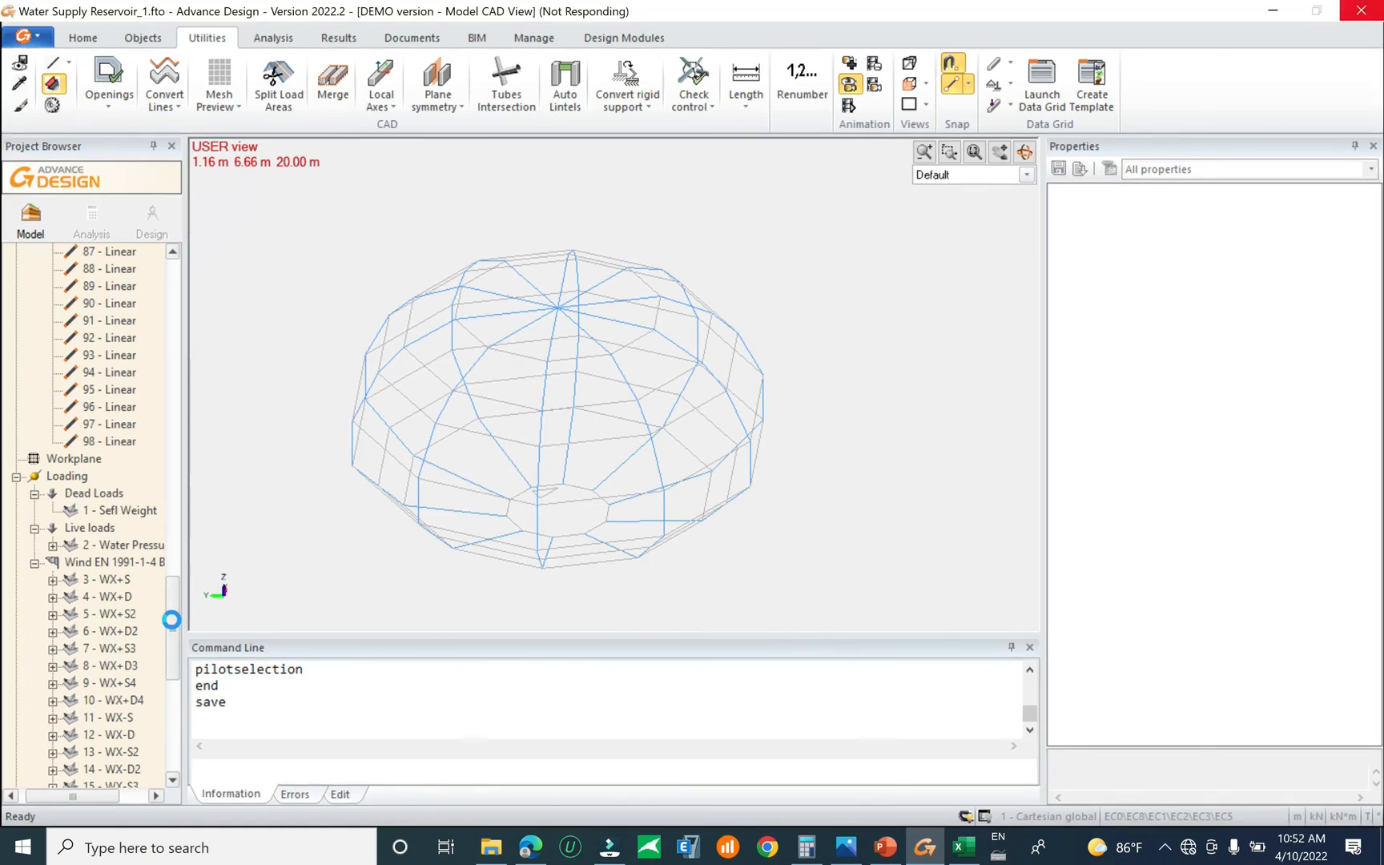
Display all systems of the structure so the whole reservoir, from supports to upper shell, is shown
drag(172, 620, 194, 246)
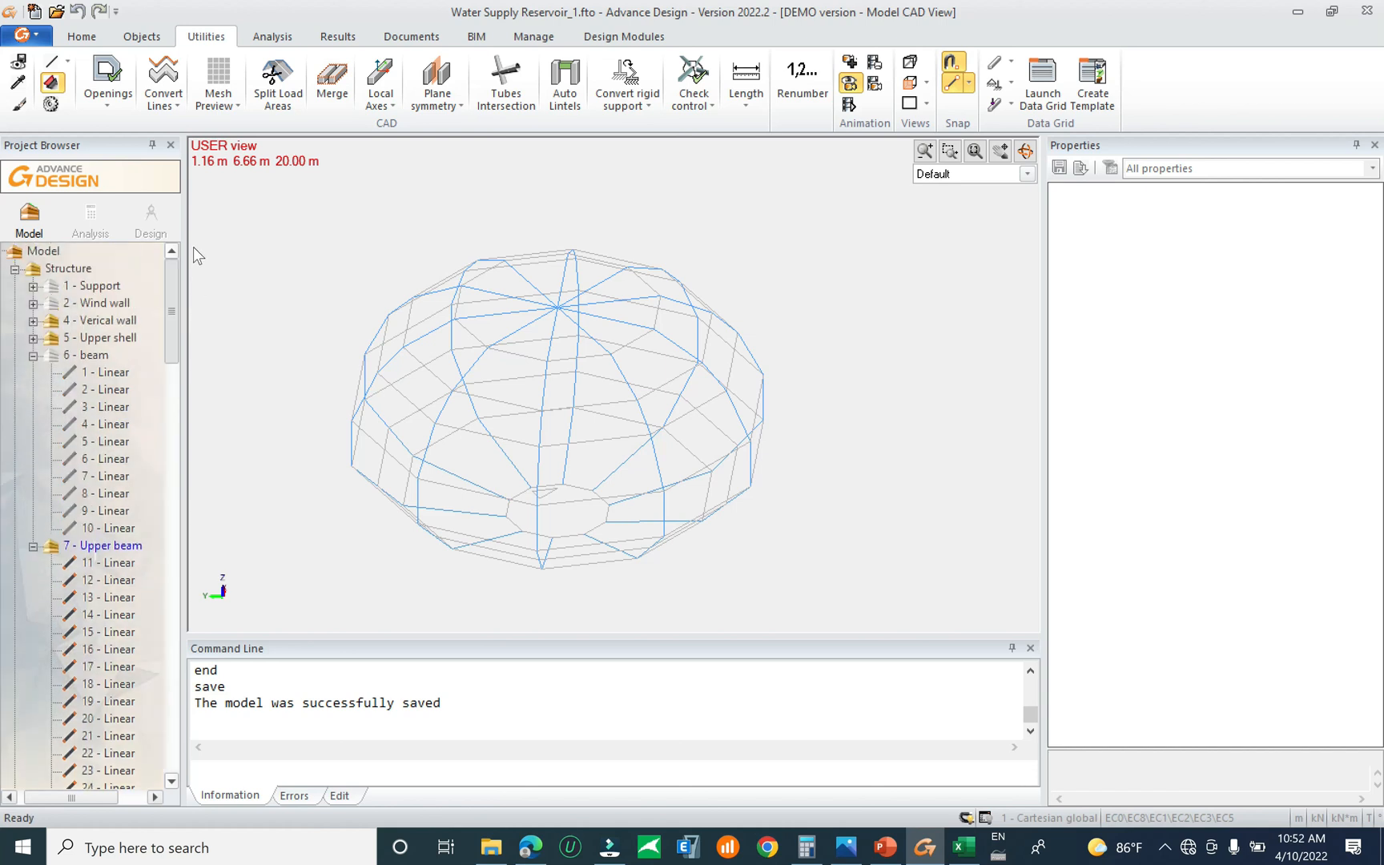
click(64, 271)
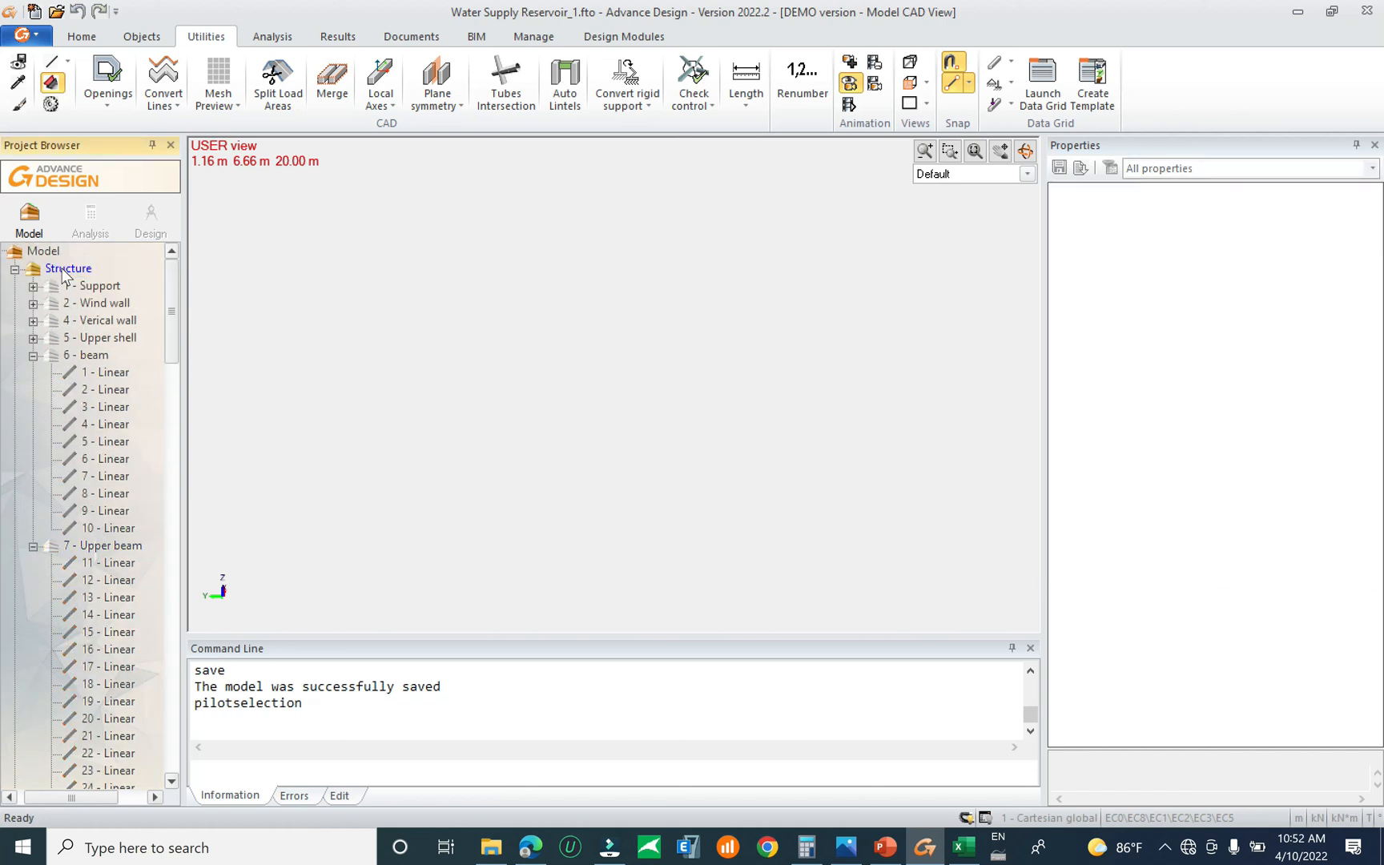
click(64, 273)
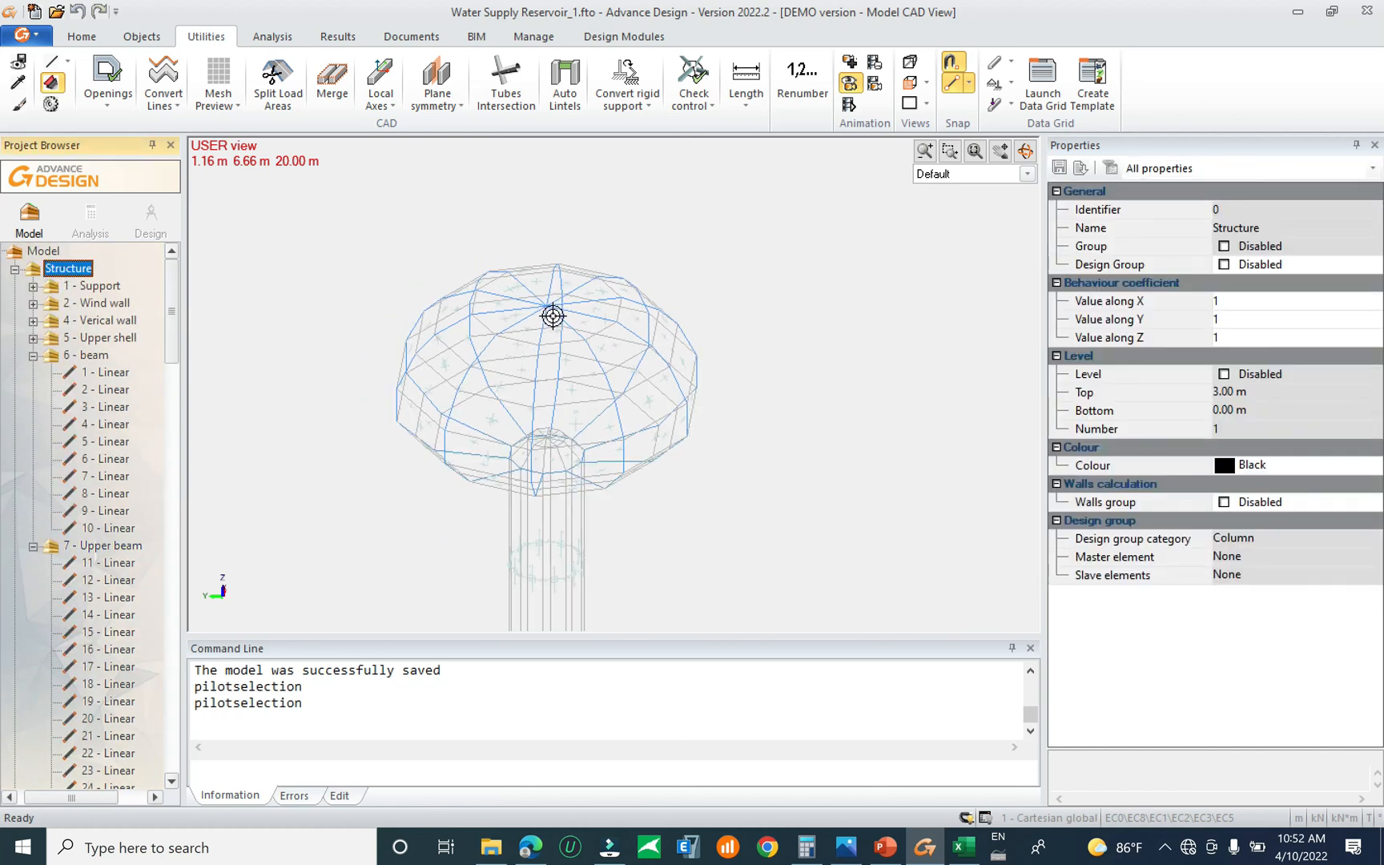
scroll(629, 266, down, 1)
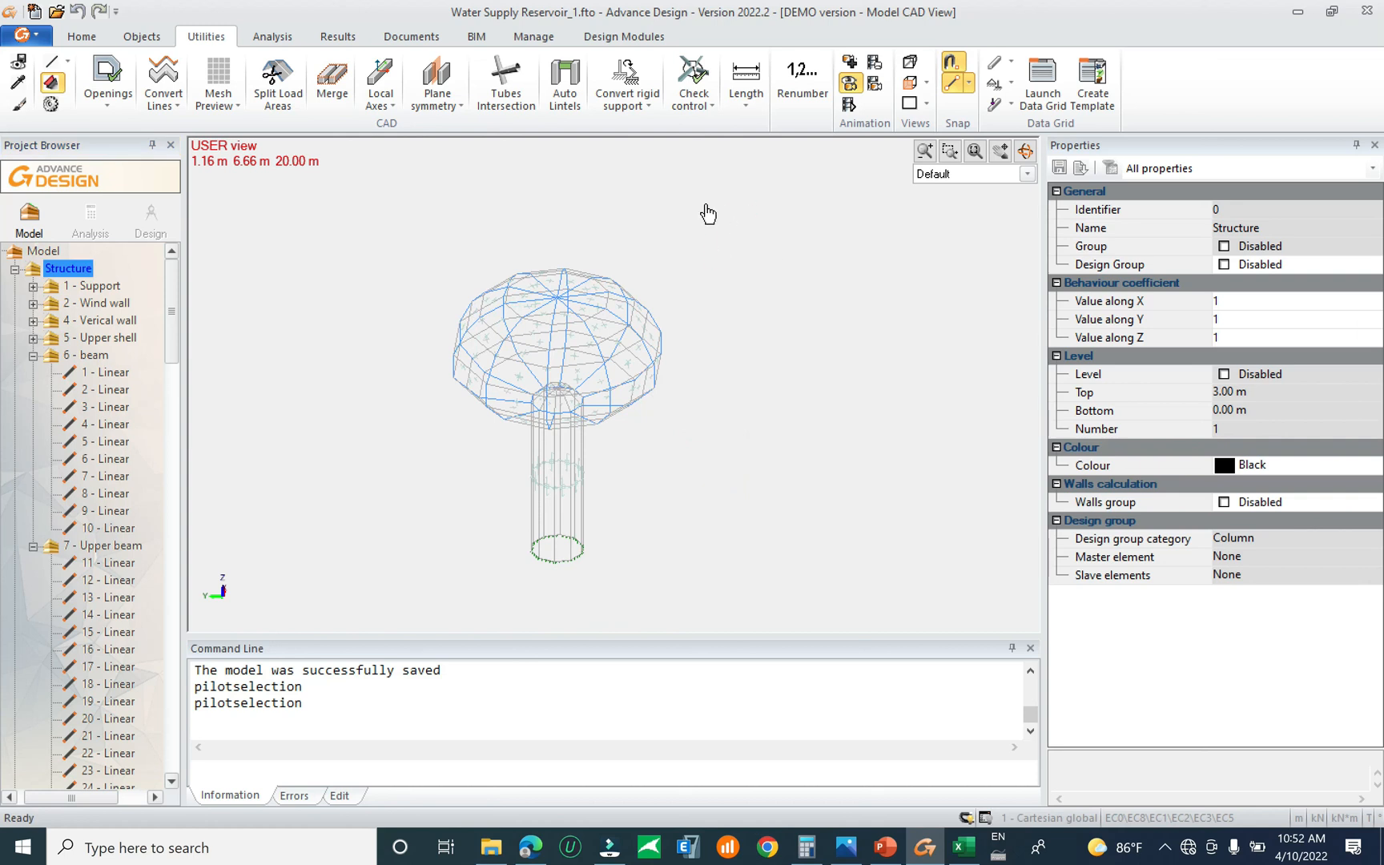
Render the whole reservoir in skeleton with shaded faces mode and inspect the ribs around the shell and its junction with the shaft
click(82, 40)
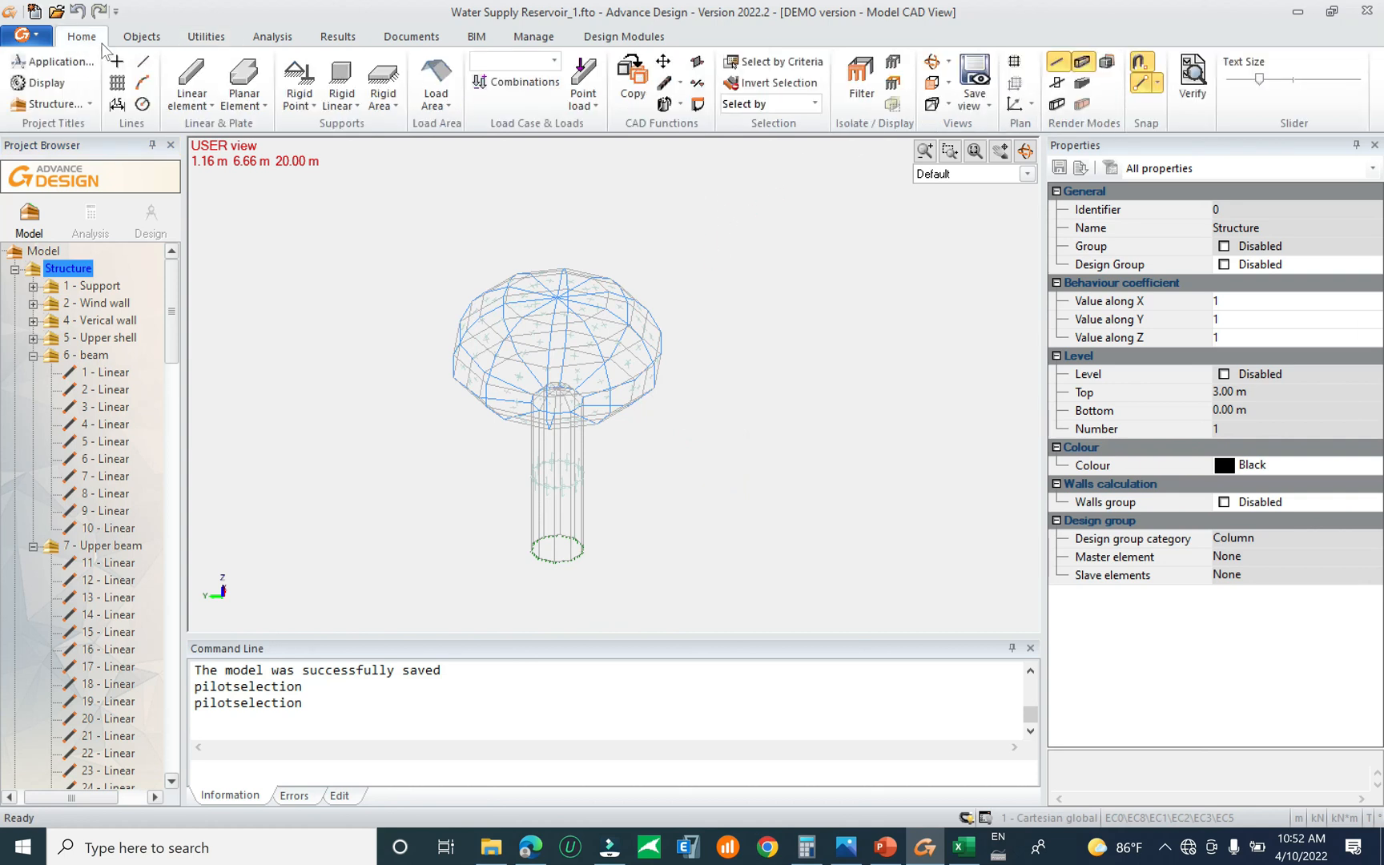
click(1082, 83)
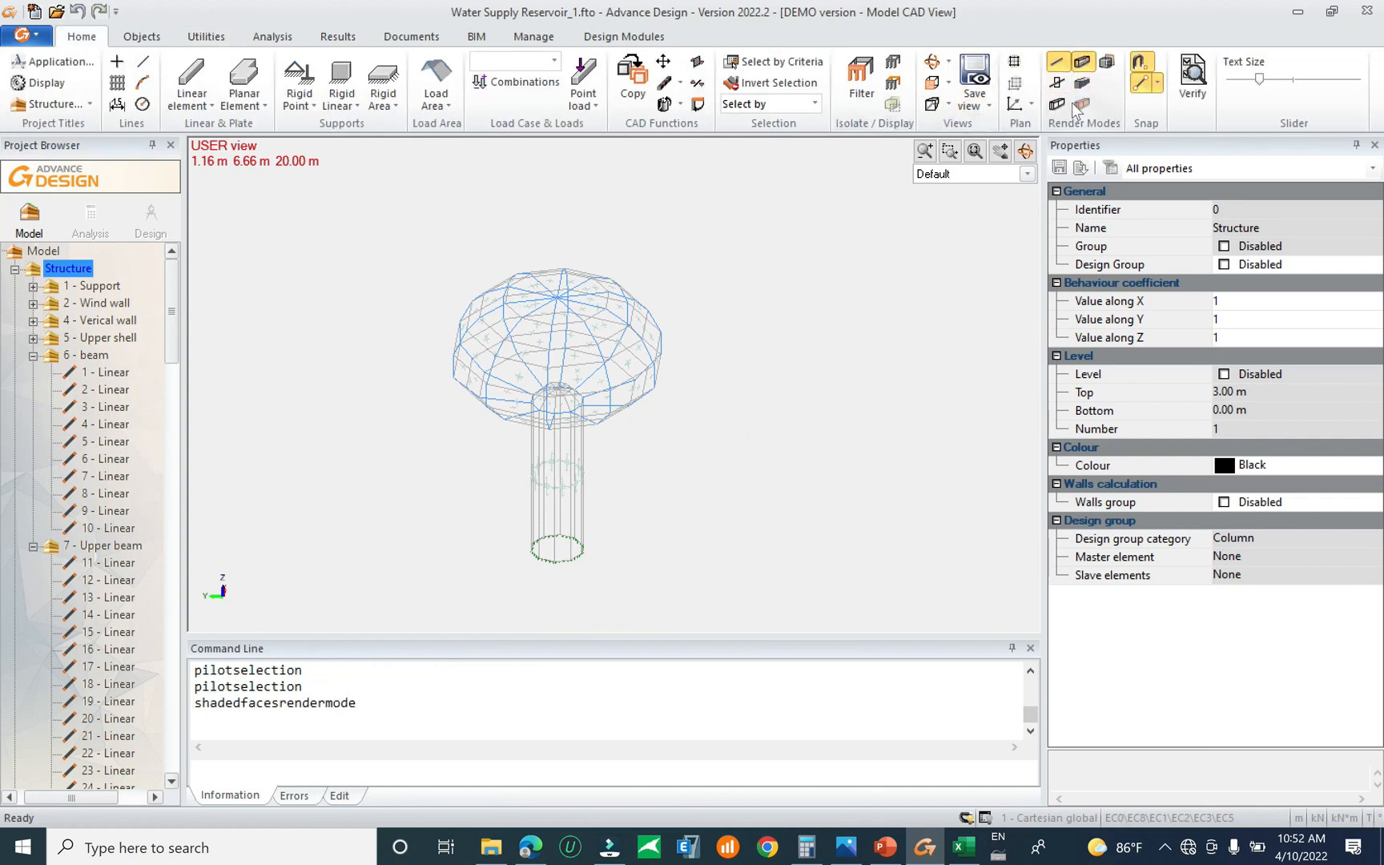
click(1059, 105)
click(1082, 104)
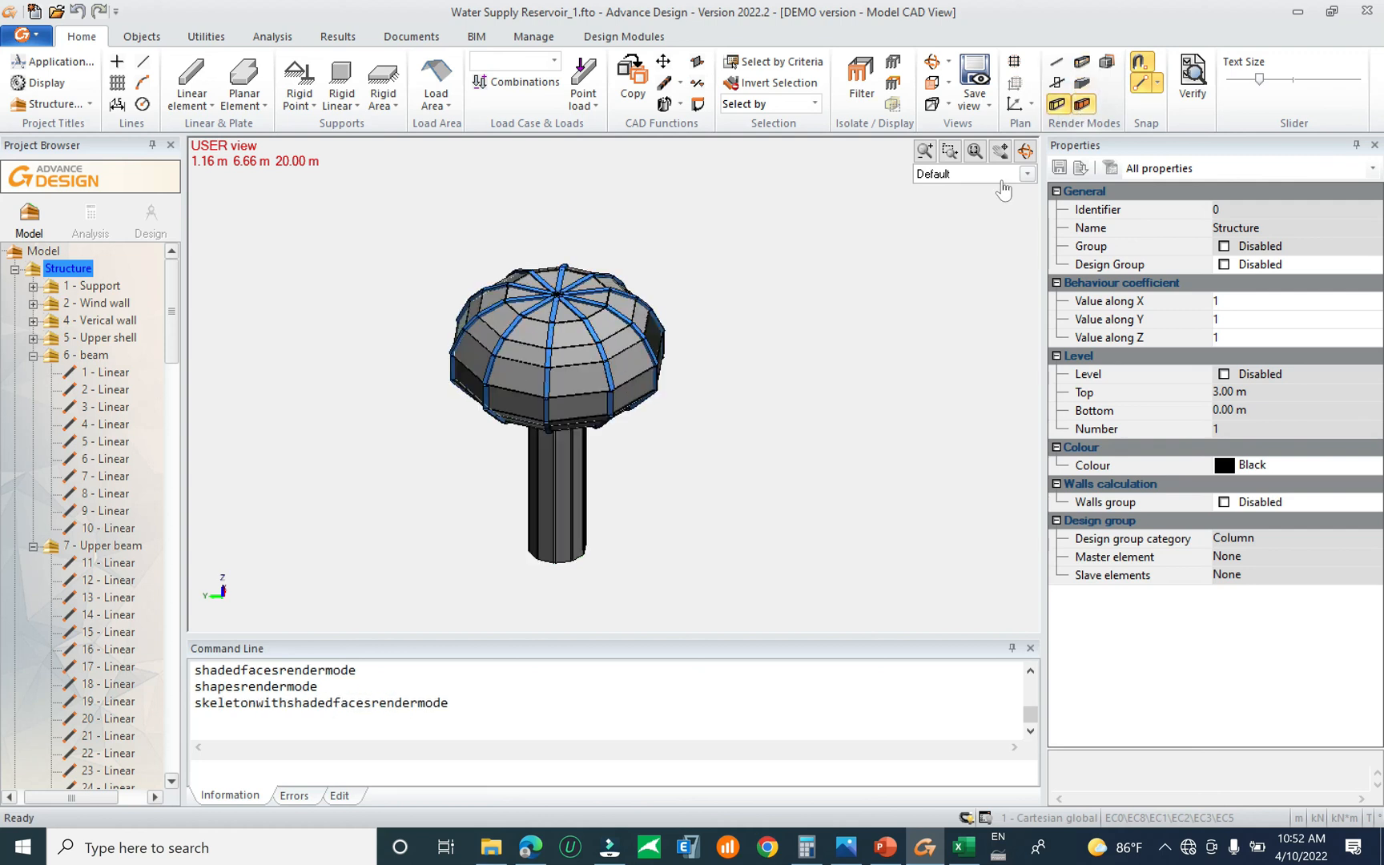
shift+middle_drag(657, 410, 645, 350)
scroll(620, 396, up, 5)
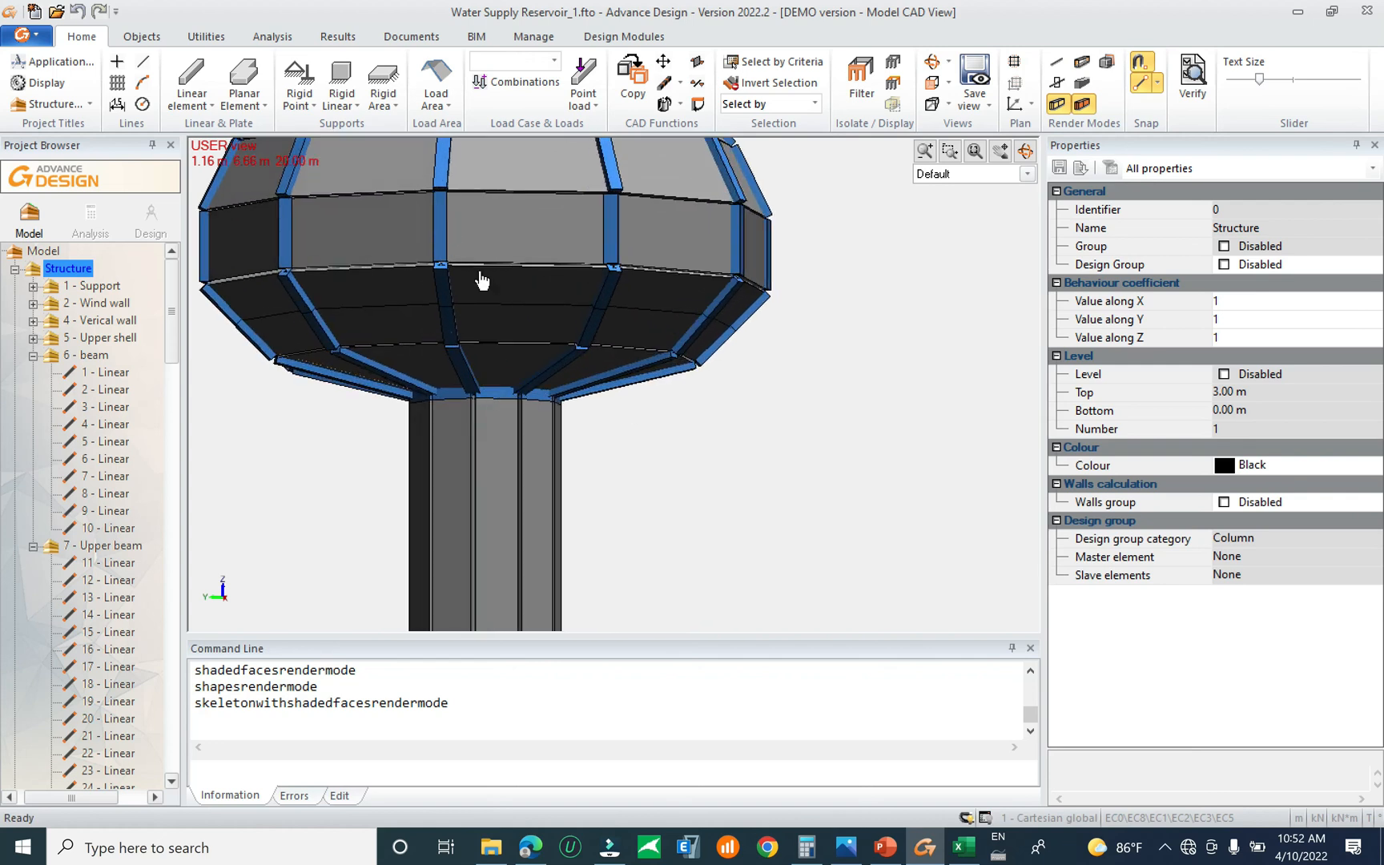
shift+middle_drag(625, 336, 487, 265)
shift+middle_drag(725, 445, 685, 360)
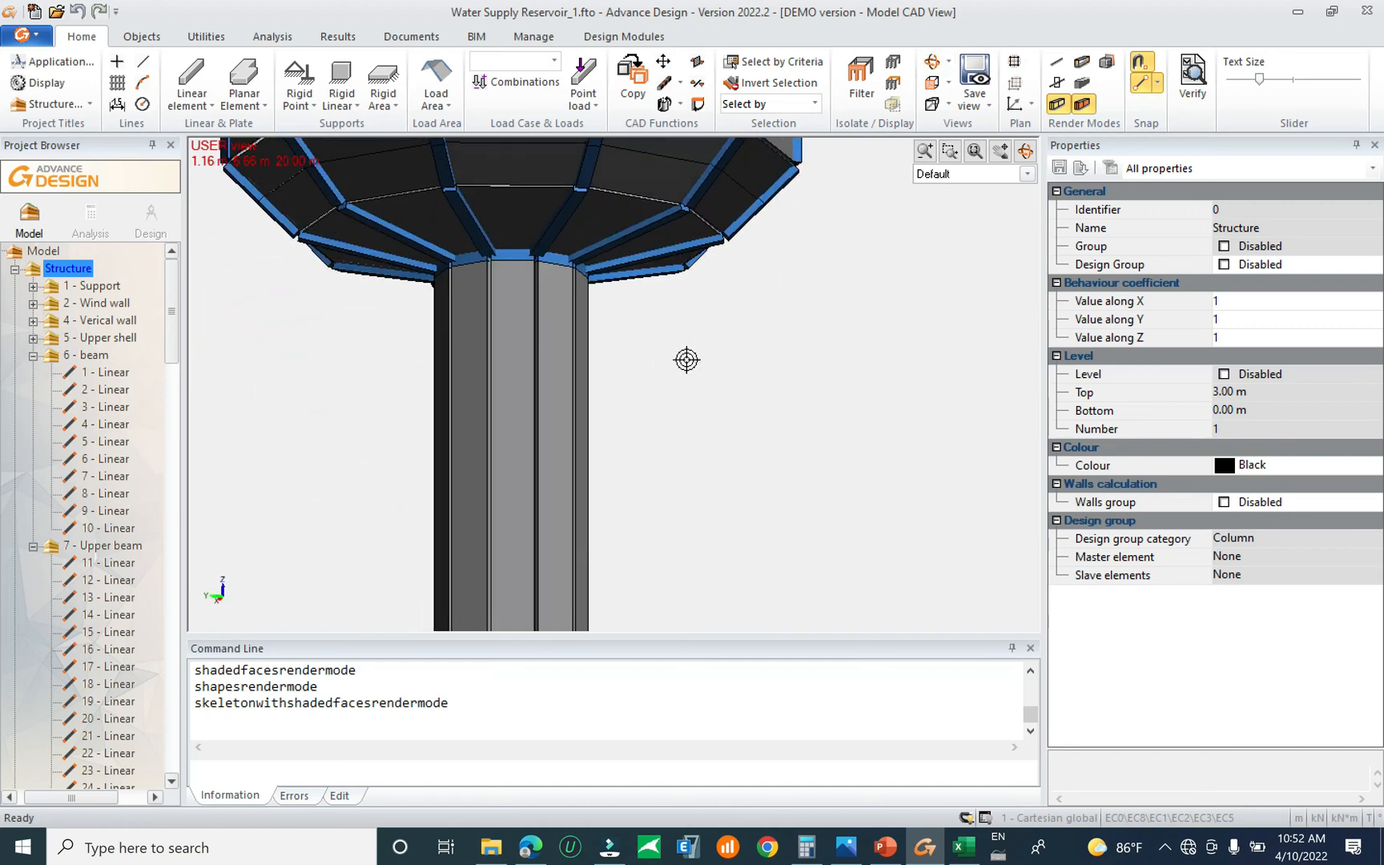
scroll(685, 364, down, 4)
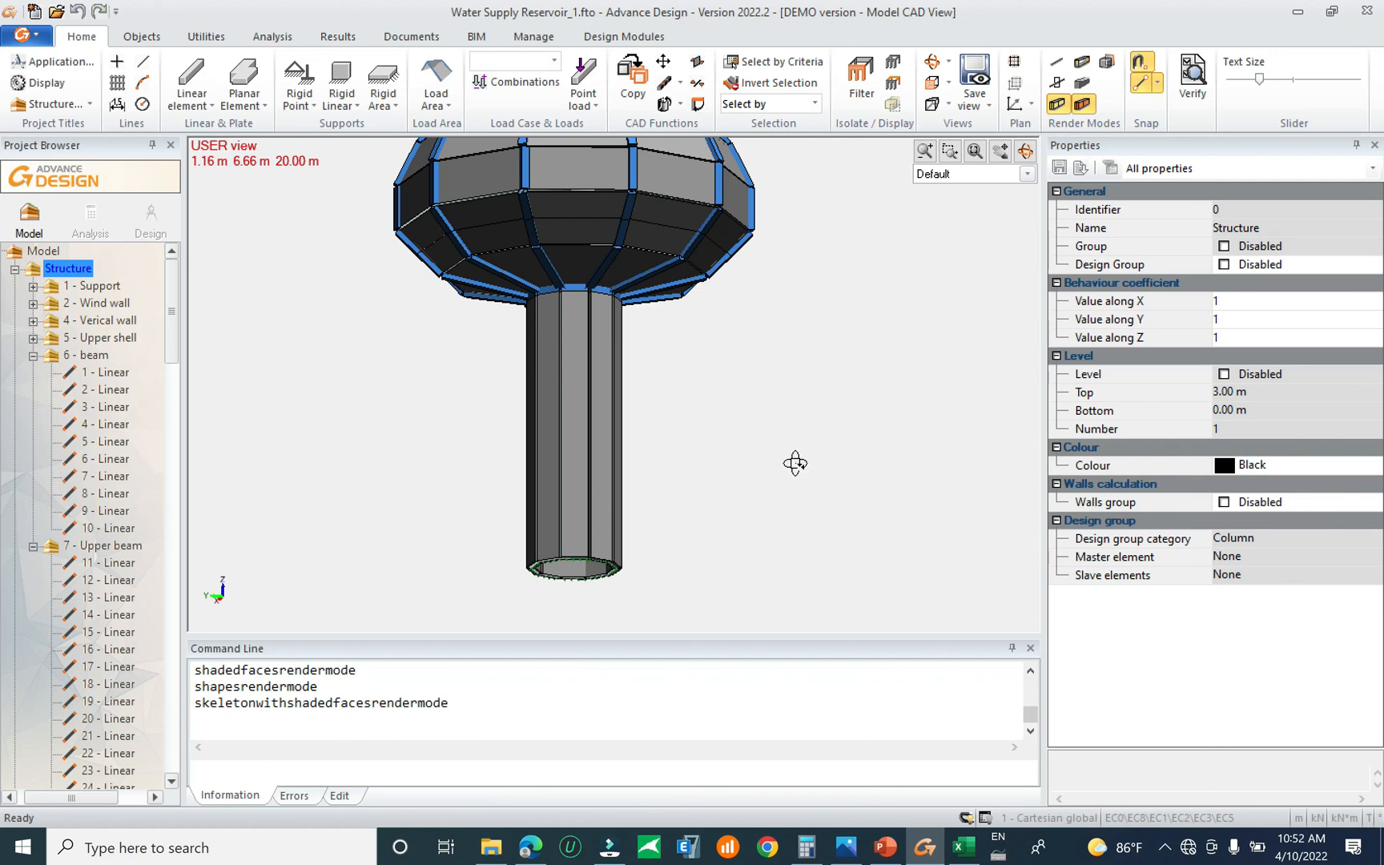
shift+middle_drag(797, 463, 797, 526)
Save the model under its existing file name
click(26, 35)
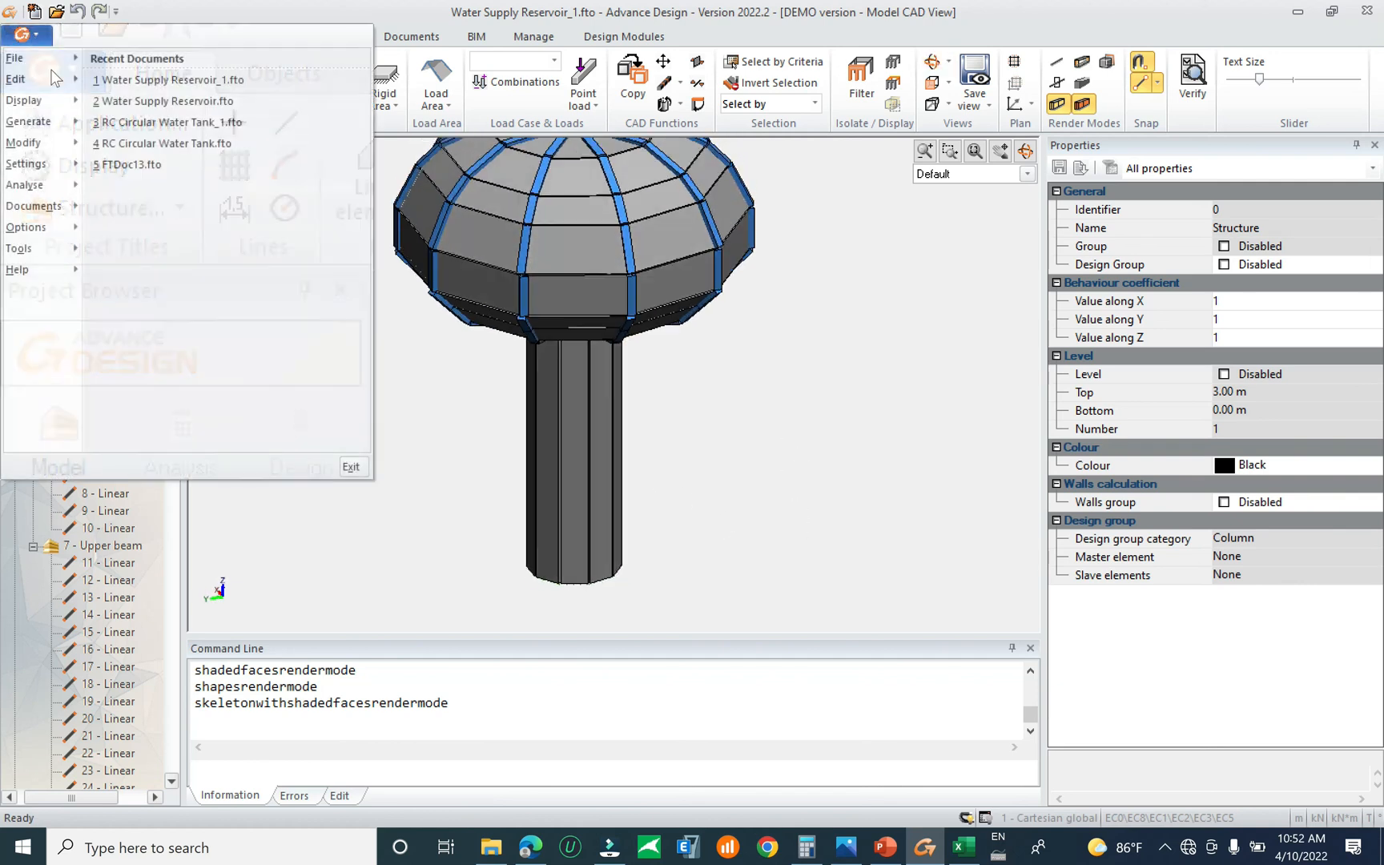
mouse_move(72, 57)
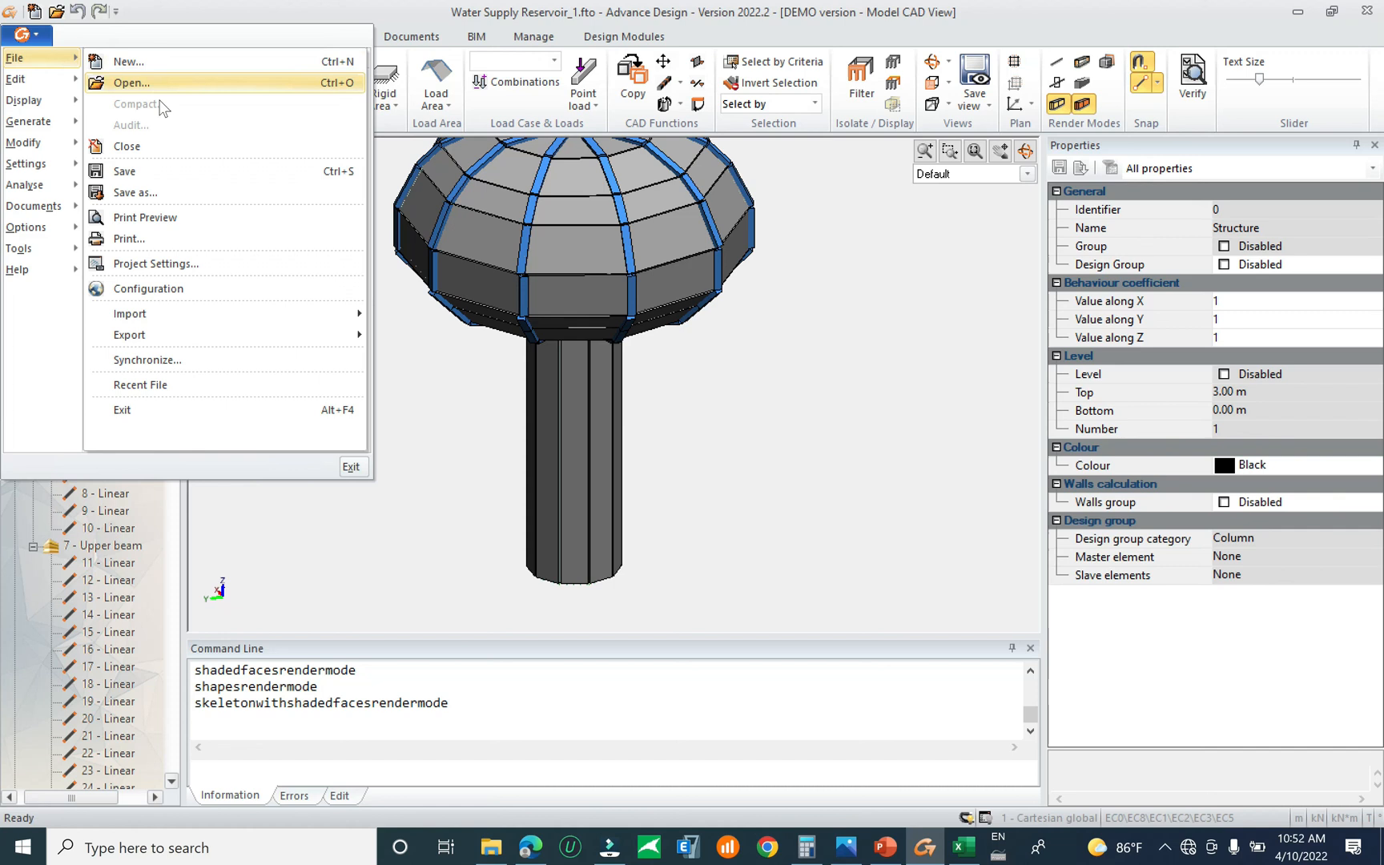
click(152, 170)
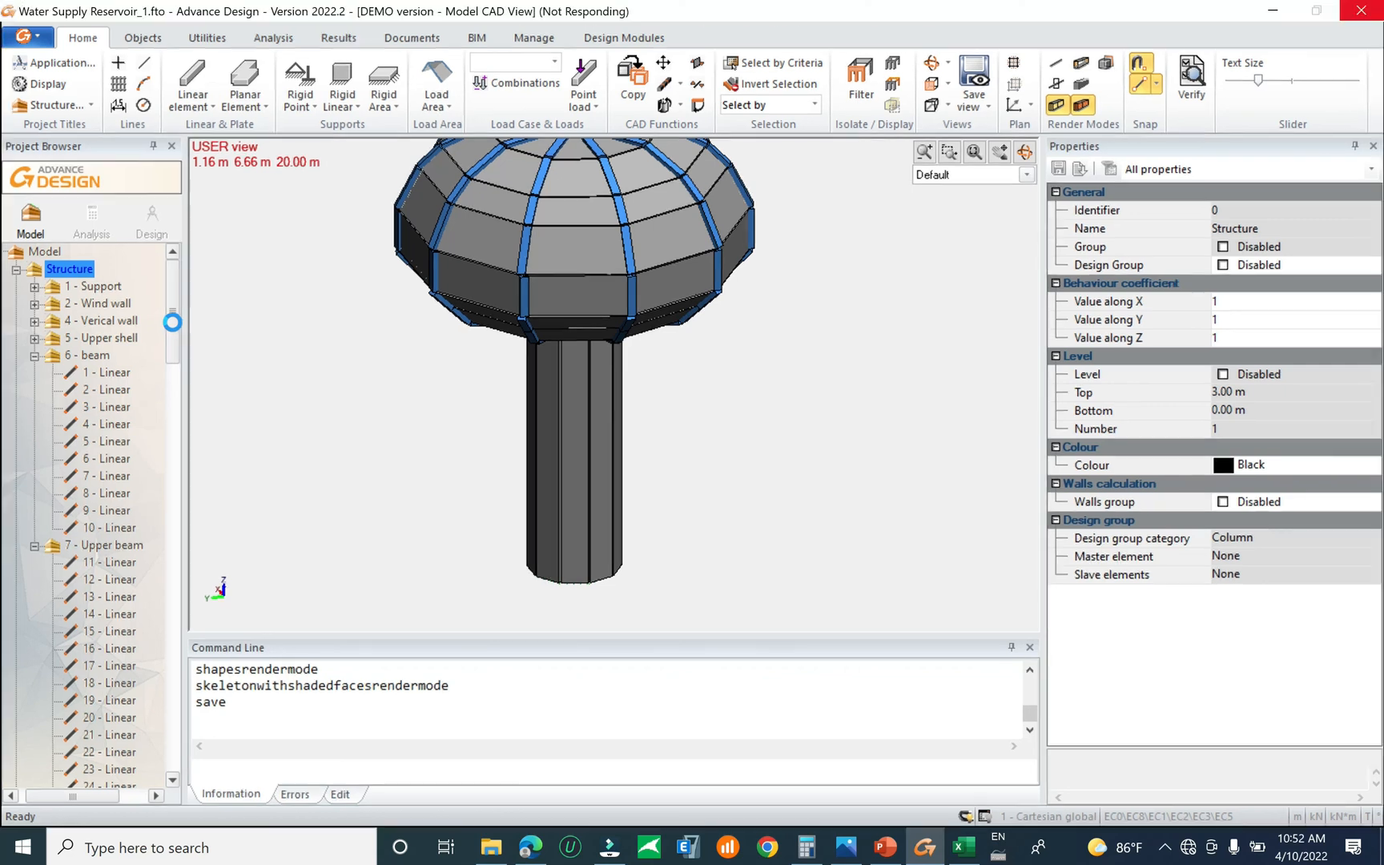
Create a new analysis model of the reservoir and launch the calculation with RC Design and Steel Design picked, continuing past the verification warnings
scroll(165, 361, down, 15)
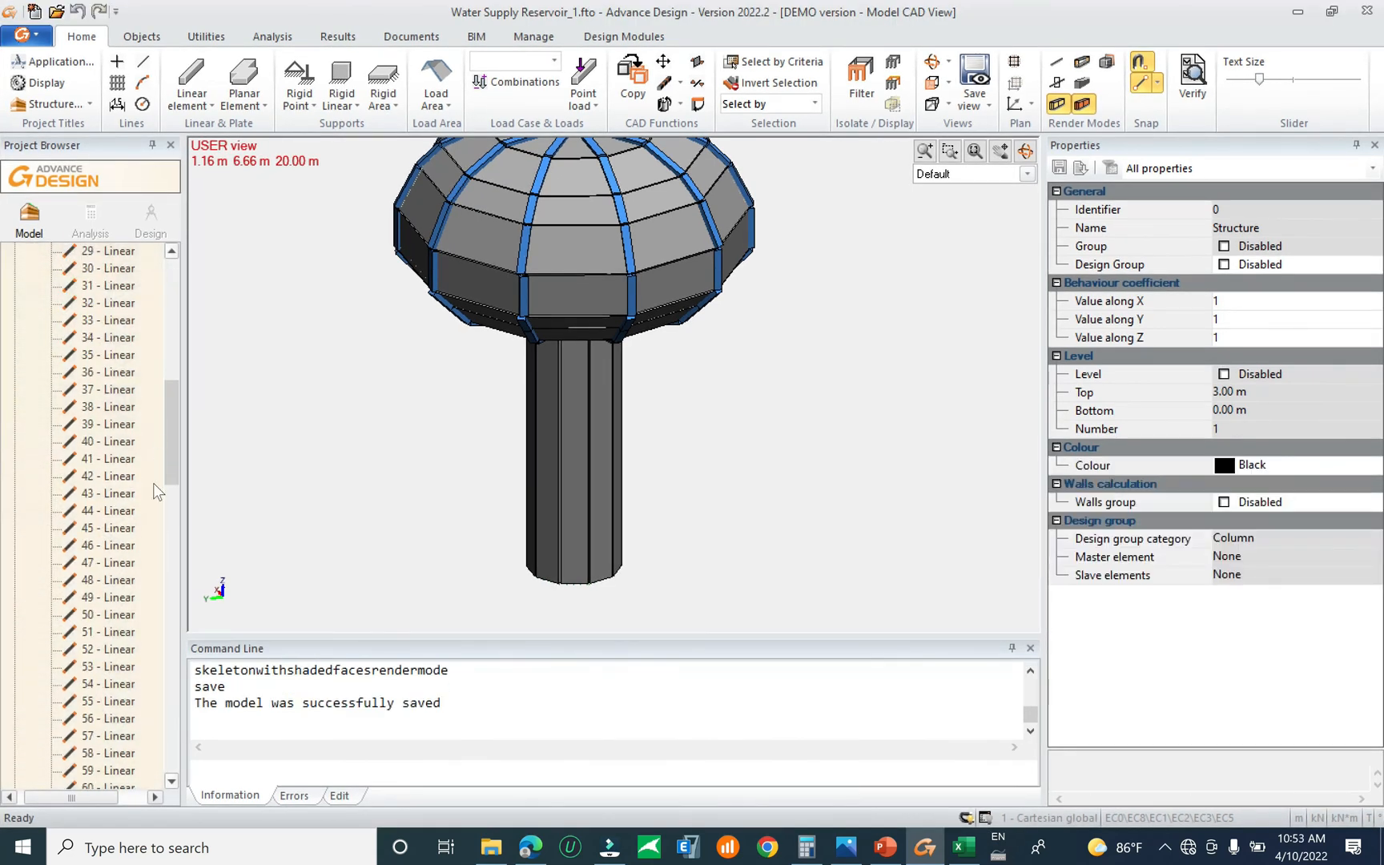
scroll(144, 732, down, 2)
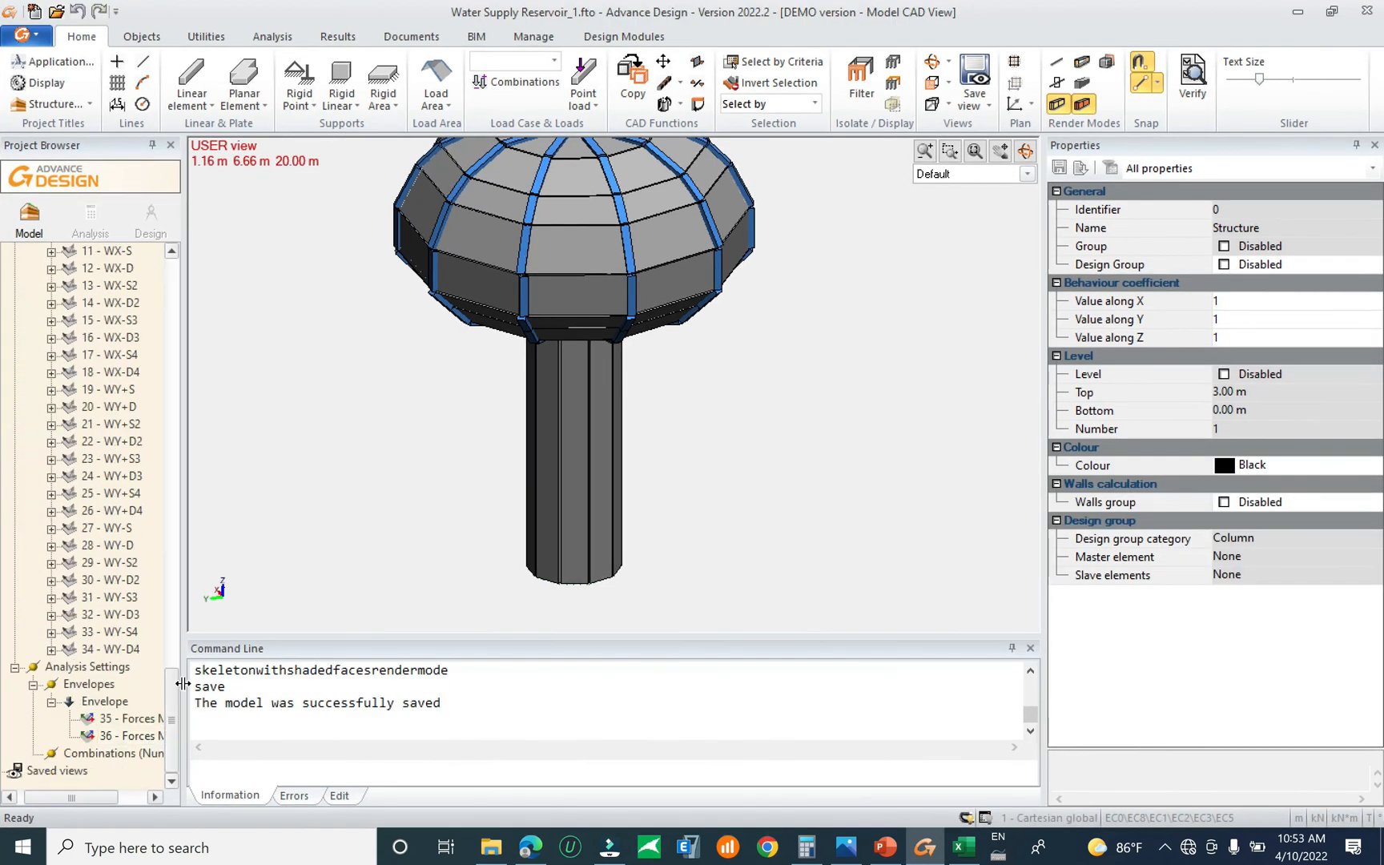
drag(176, 690, 185, 628)
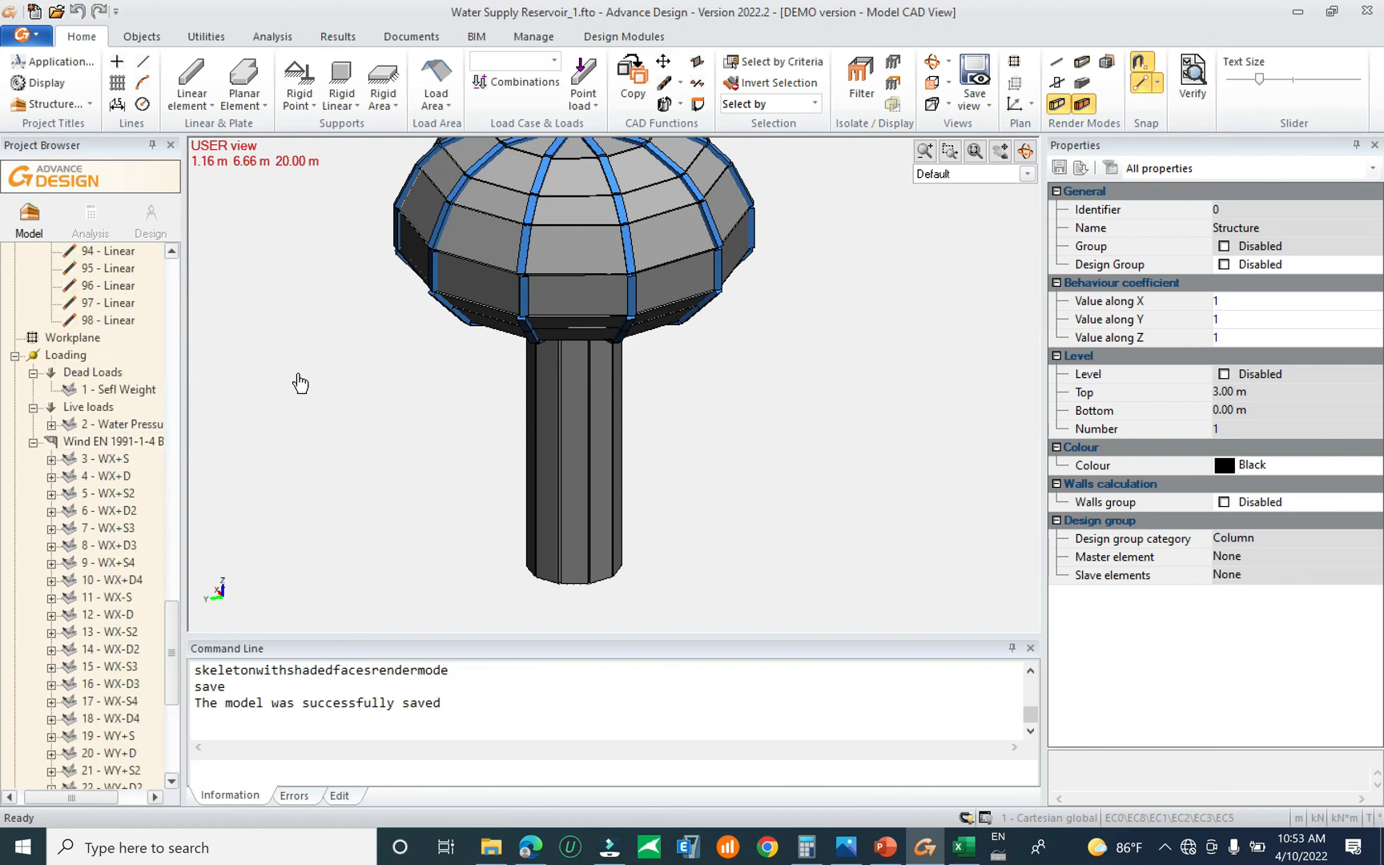
click(91, 223)
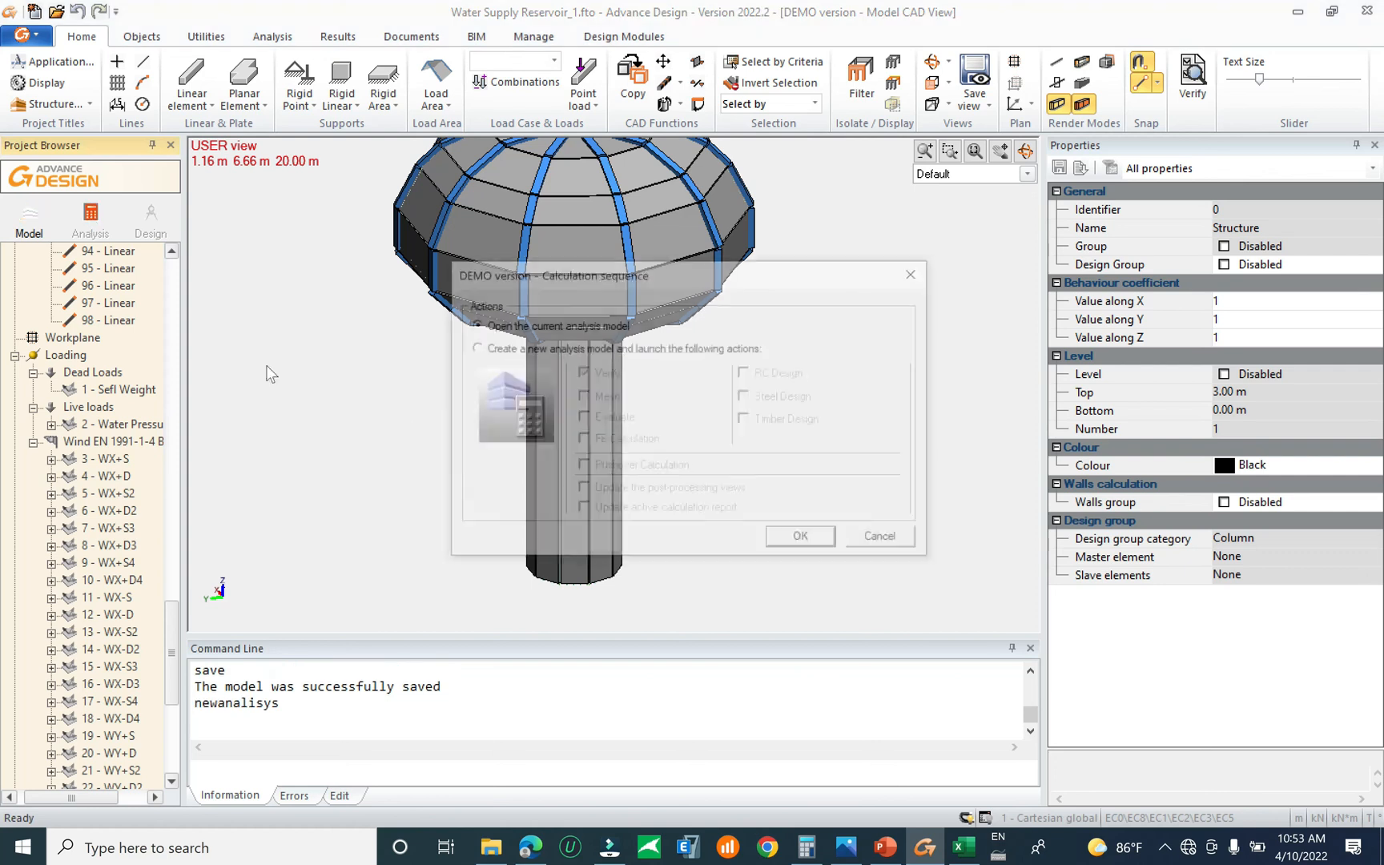
click(622, 353)
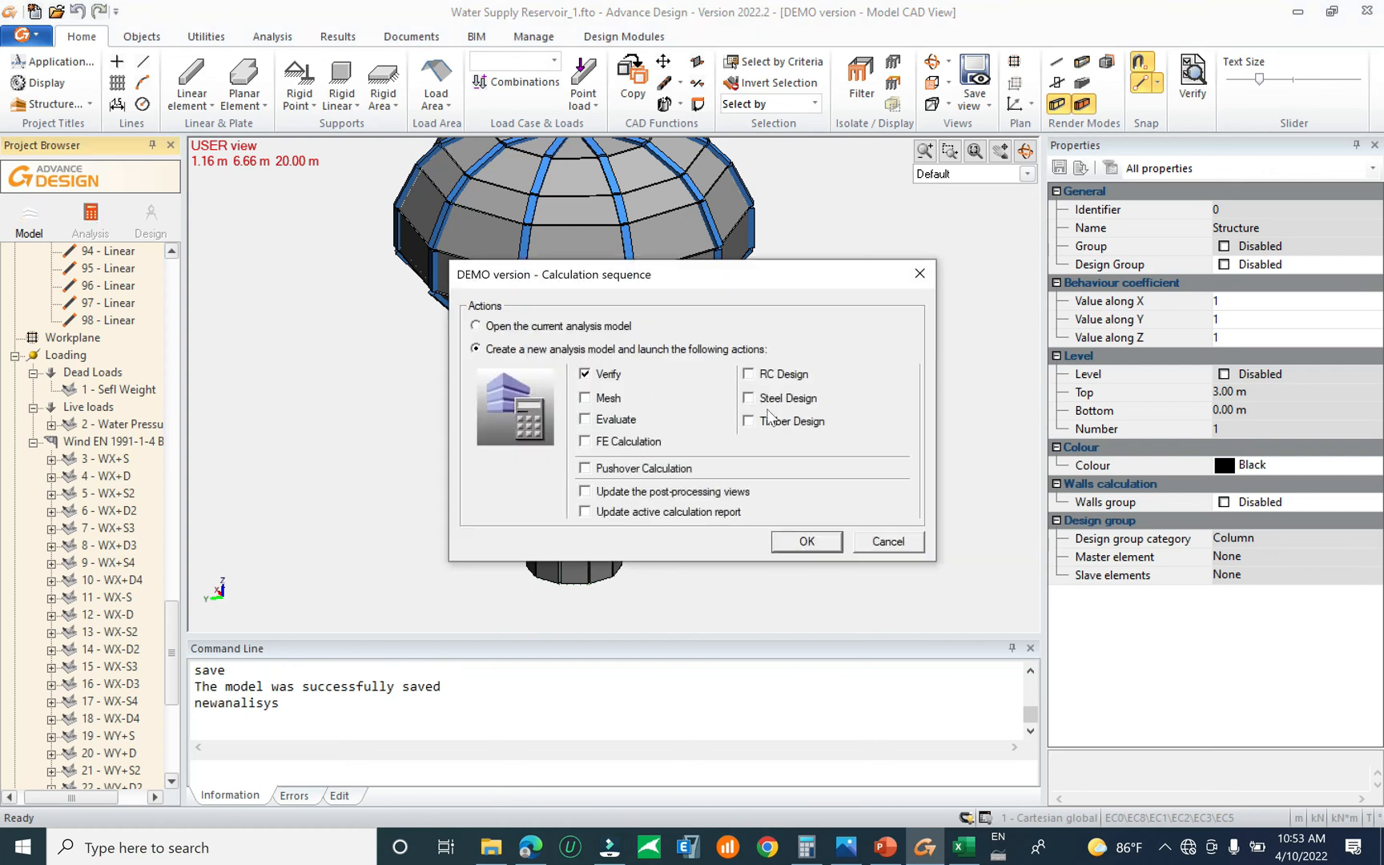
click(800, 375)
click(801, 398)
click(807, 541)
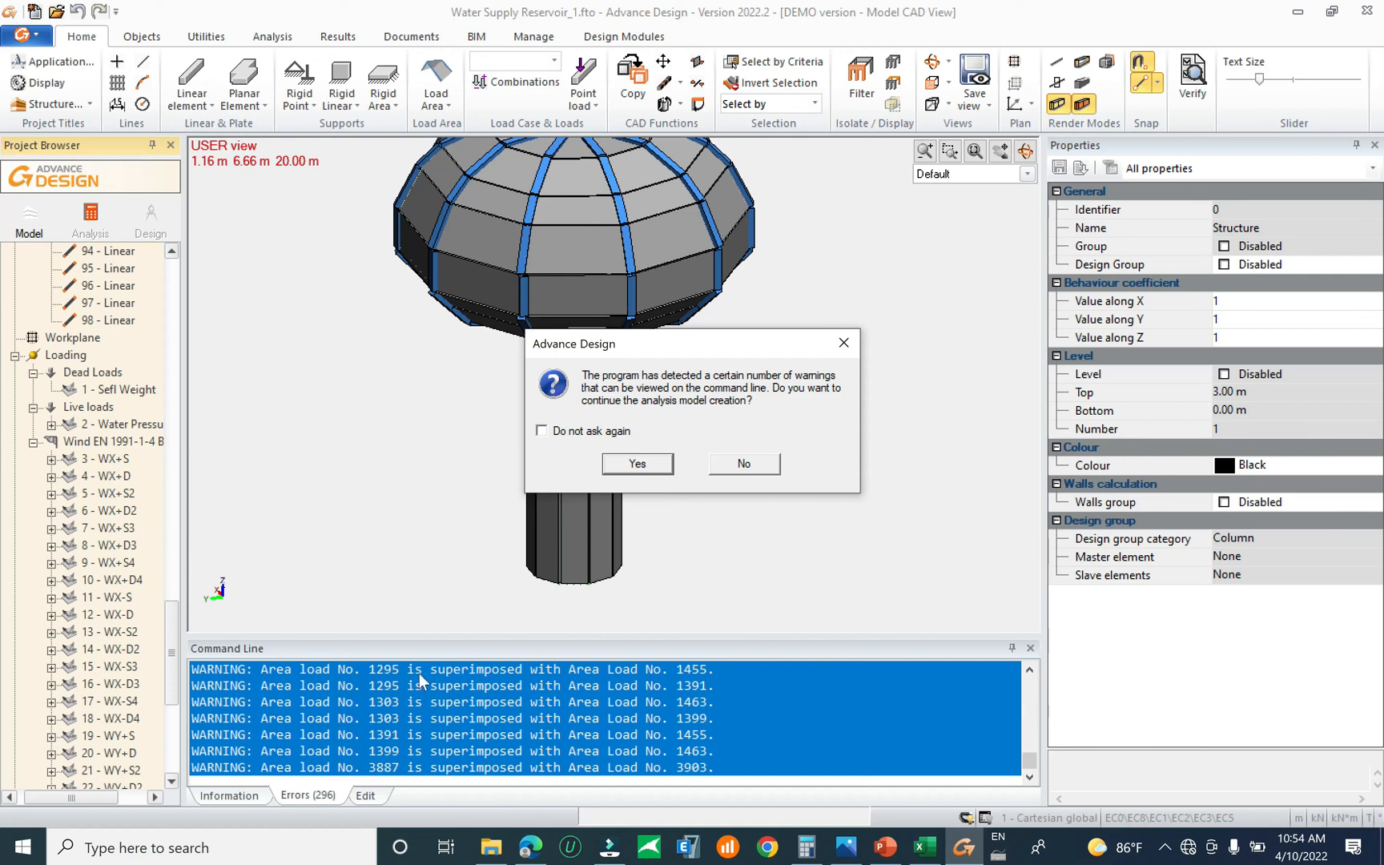
click(640, 465)
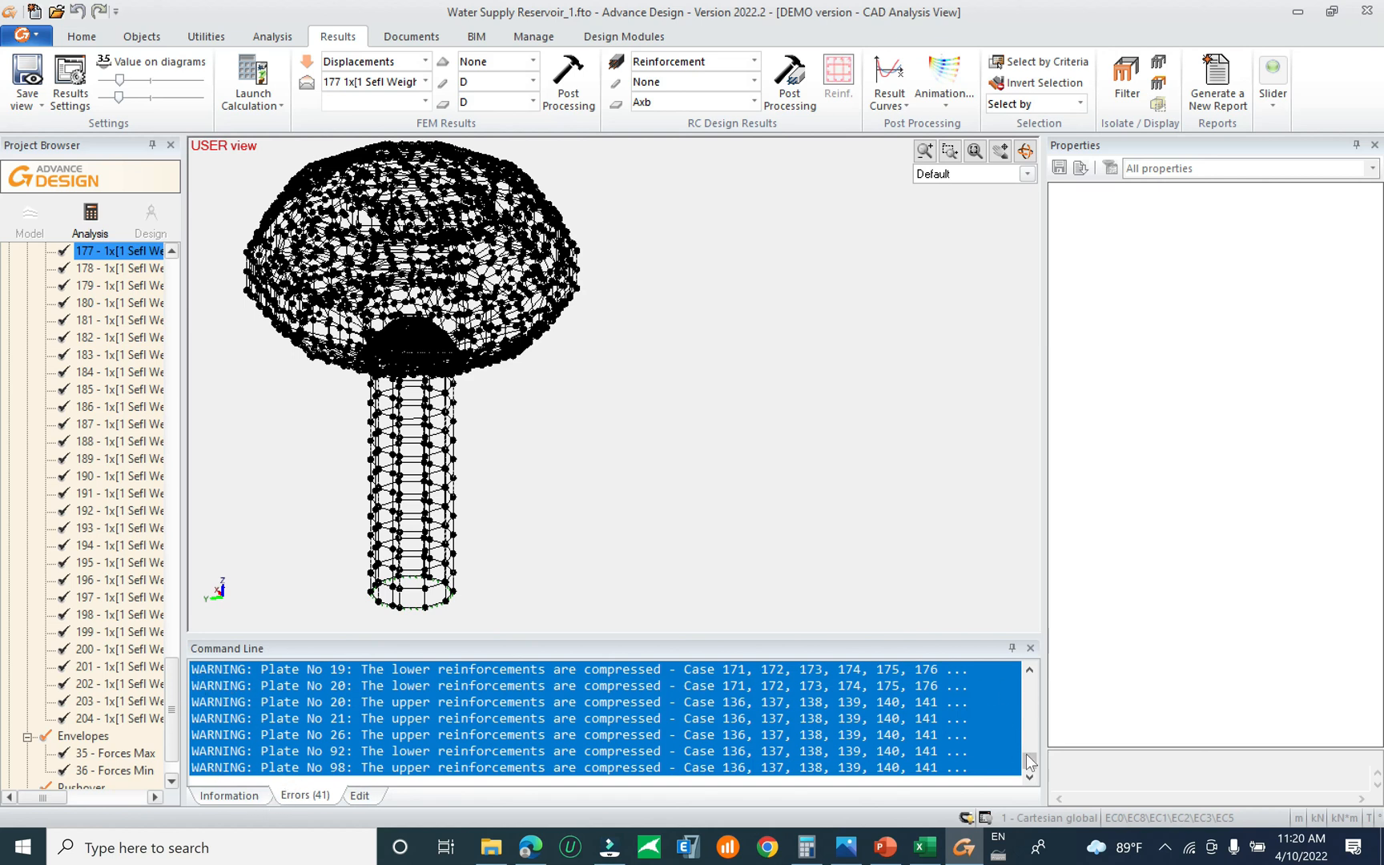
Enlarge the model view and display the displacements D on linear and planar elements for combination 177
drag(1029, 764, 991, 809)
drag(952, 637, 932, 719)
middle_drag(702, 513, 883, 546)
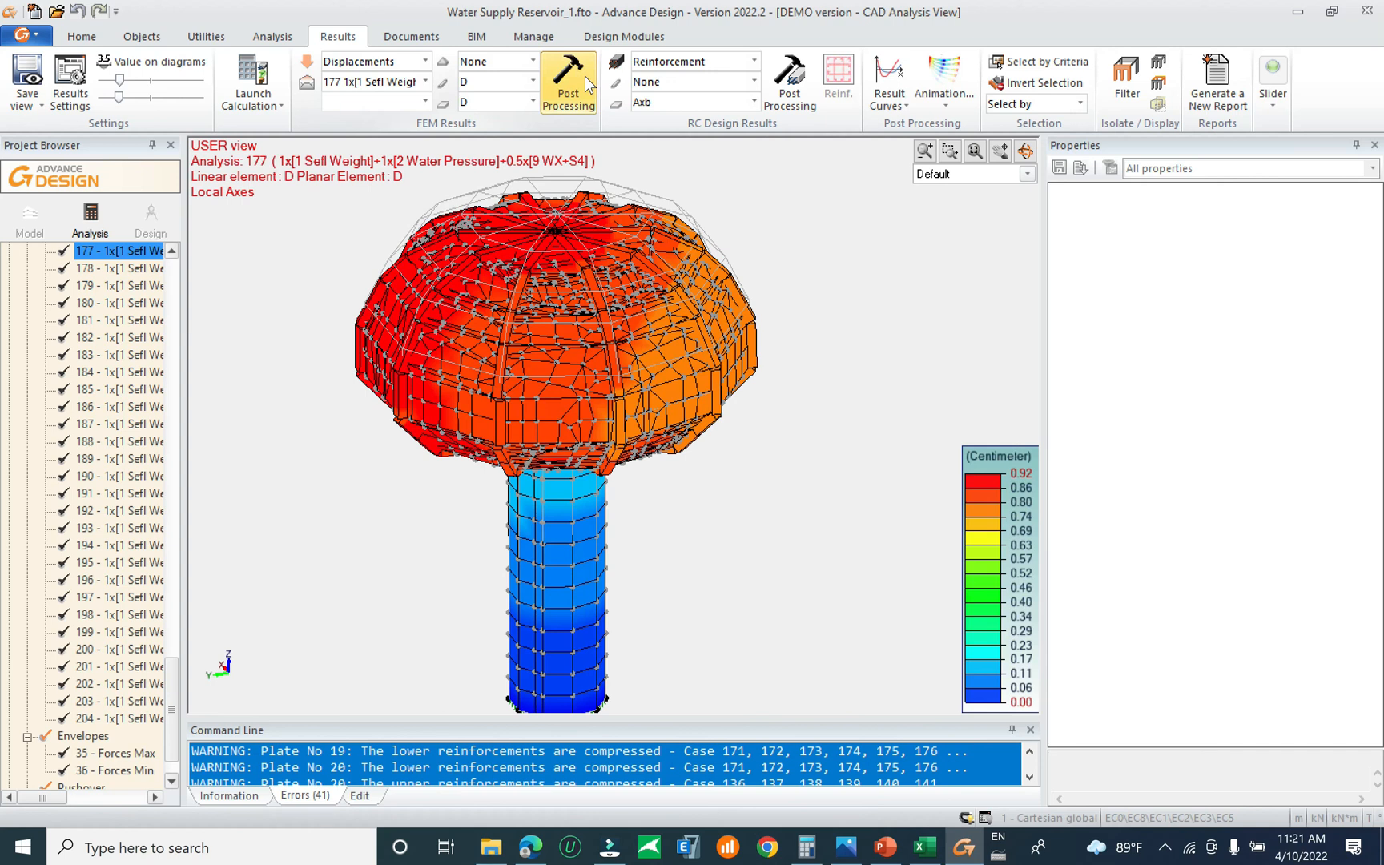
Display the displacement results for combination 136, 1.35x[1 Sefl Weight]+1.5x[2 Water Pressure]
click(382, 80)
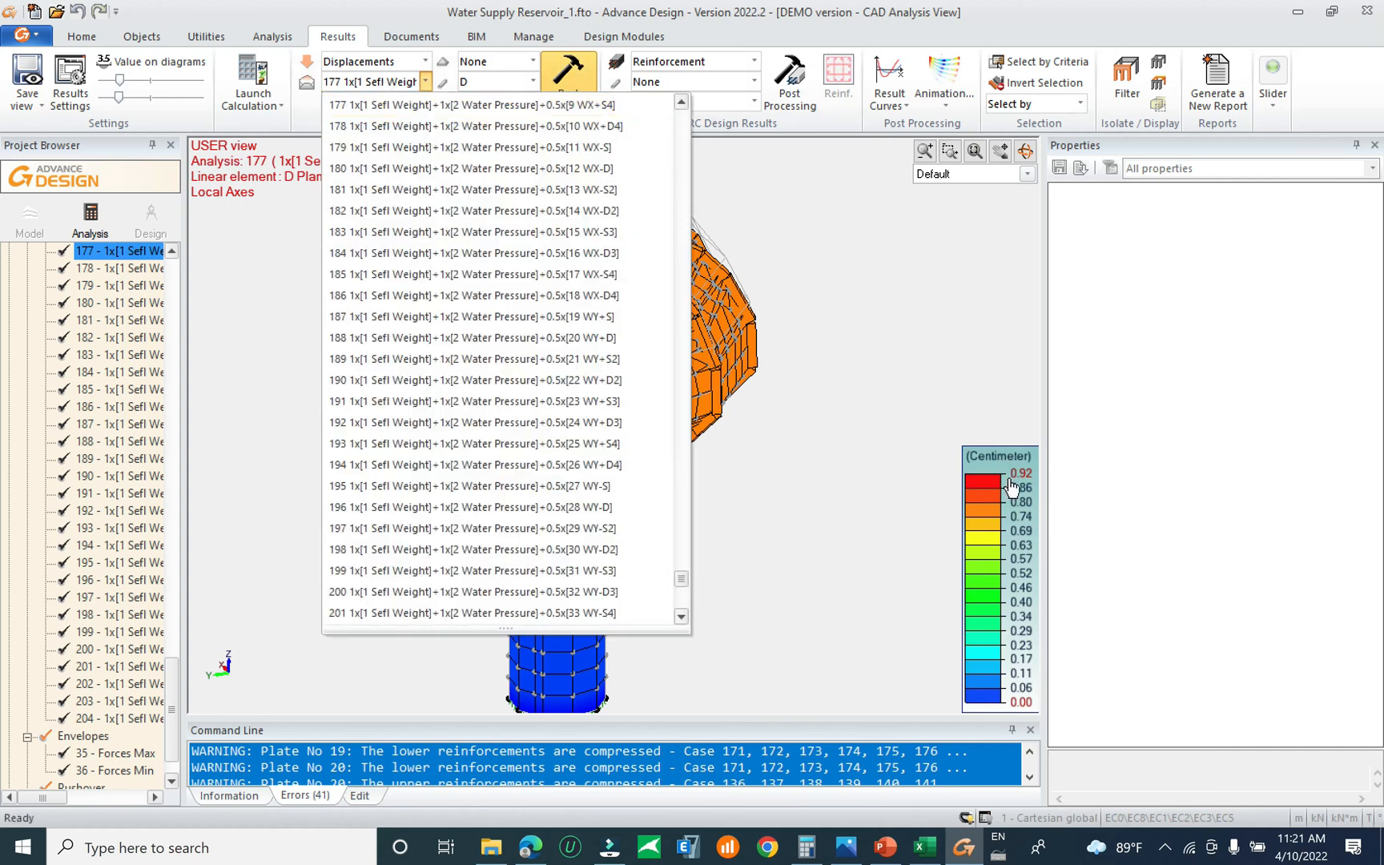
scroll(525, 174, up, 6)
drag(685, 554, 681, 543)
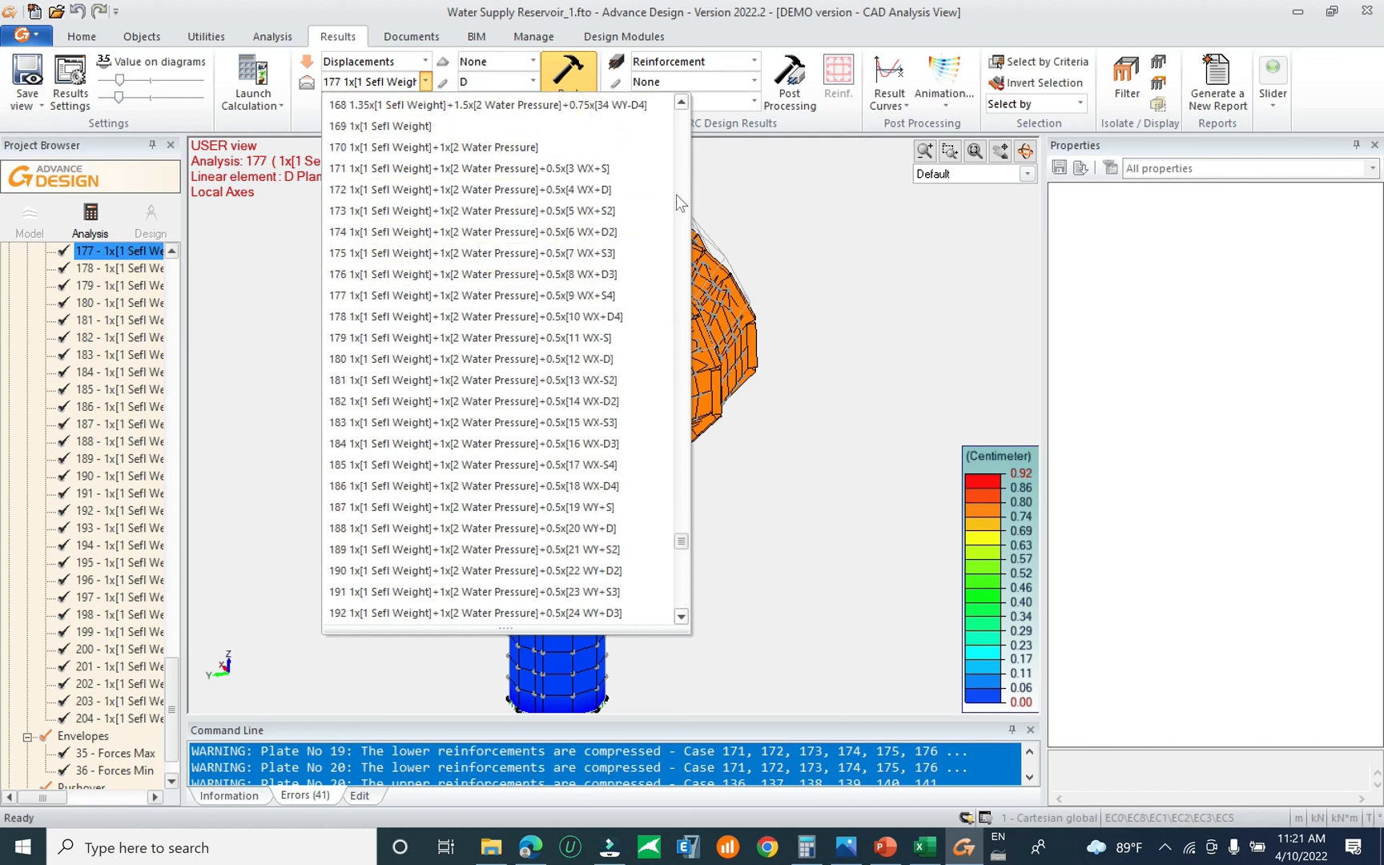
drag(680, 540, 674, 133)
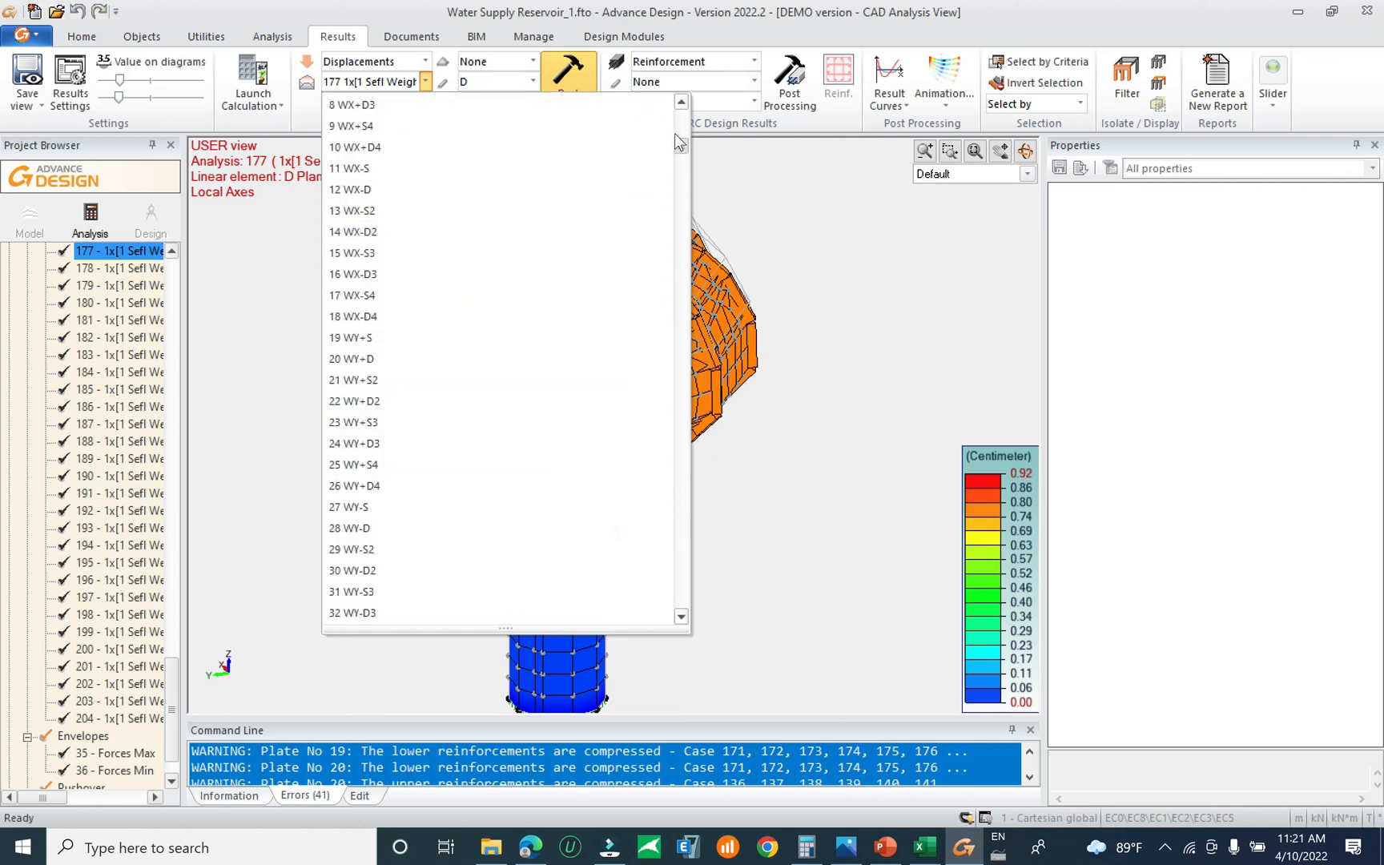
click(681, 102)
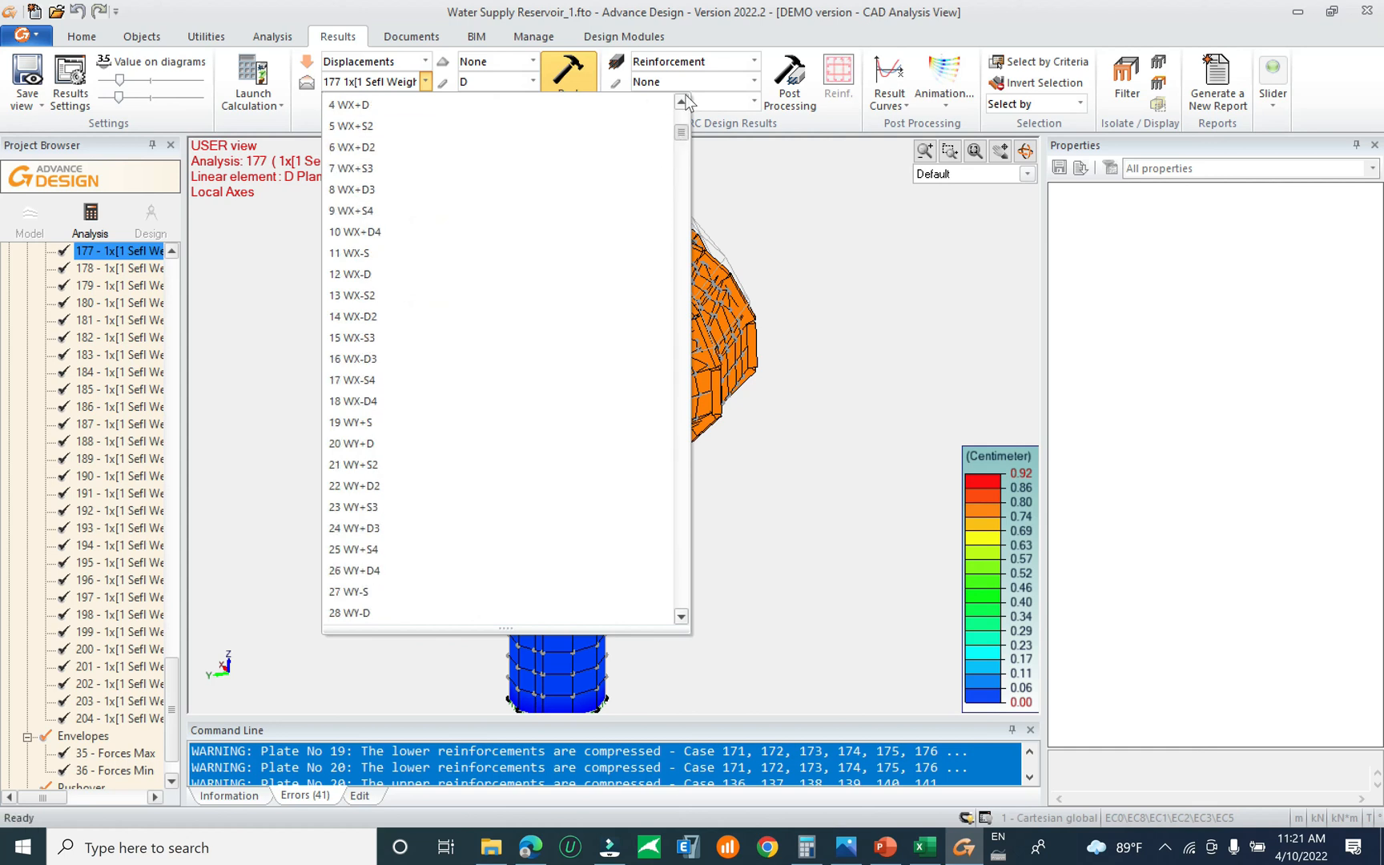
drag(686, 95, 673, 371)
scroll(672, 373, down, 13)
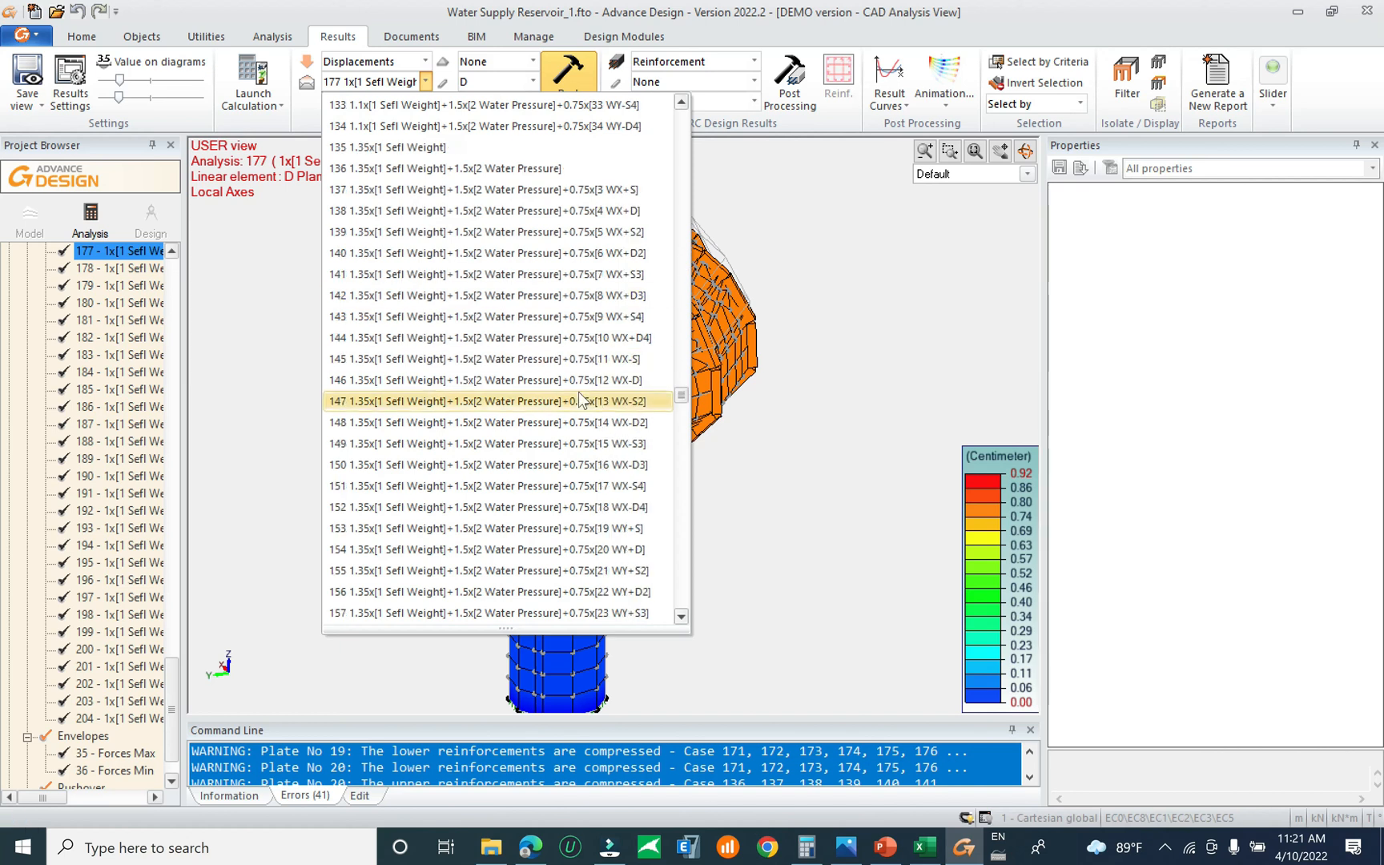
click(488, 167)
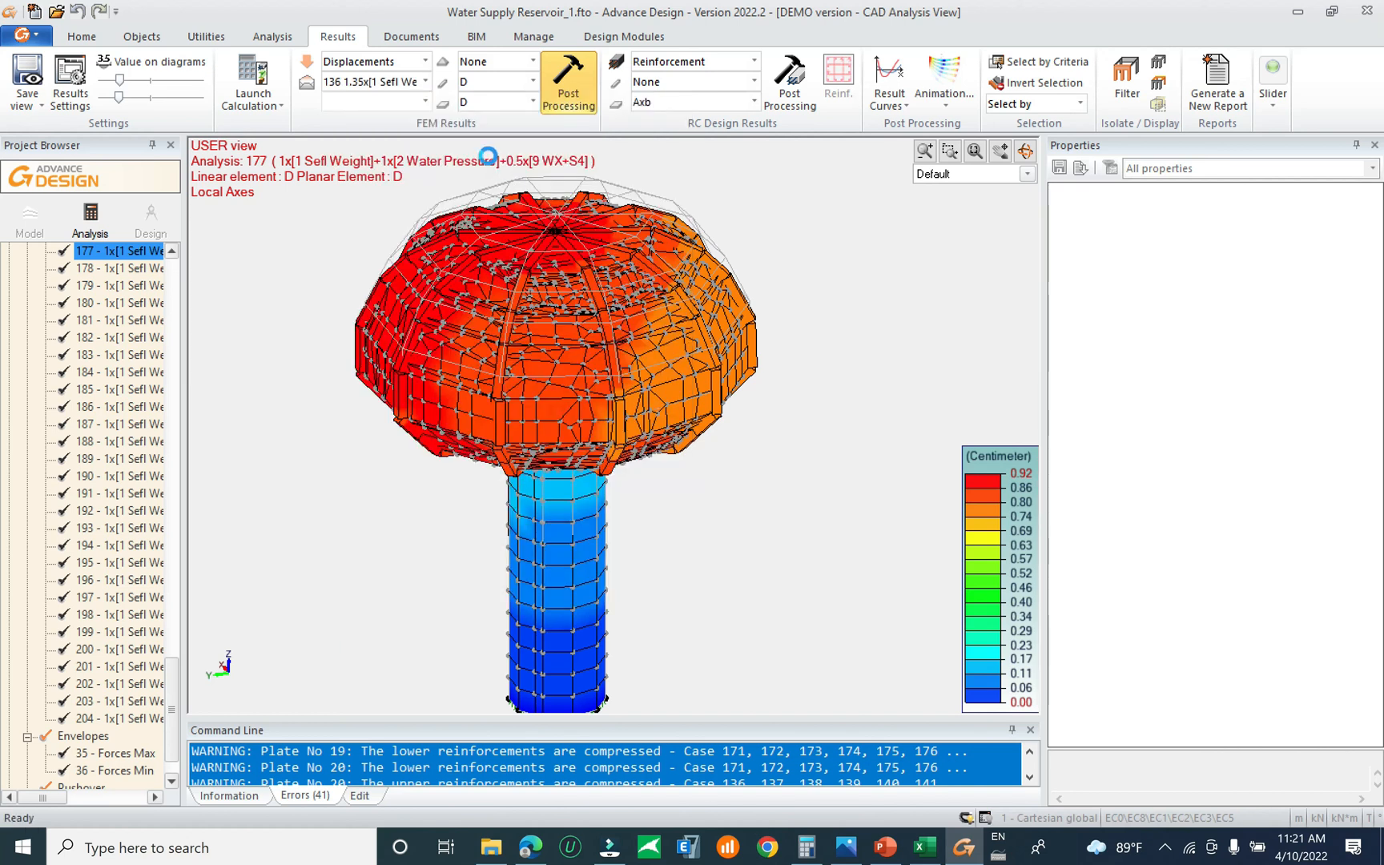
click(546, 93)
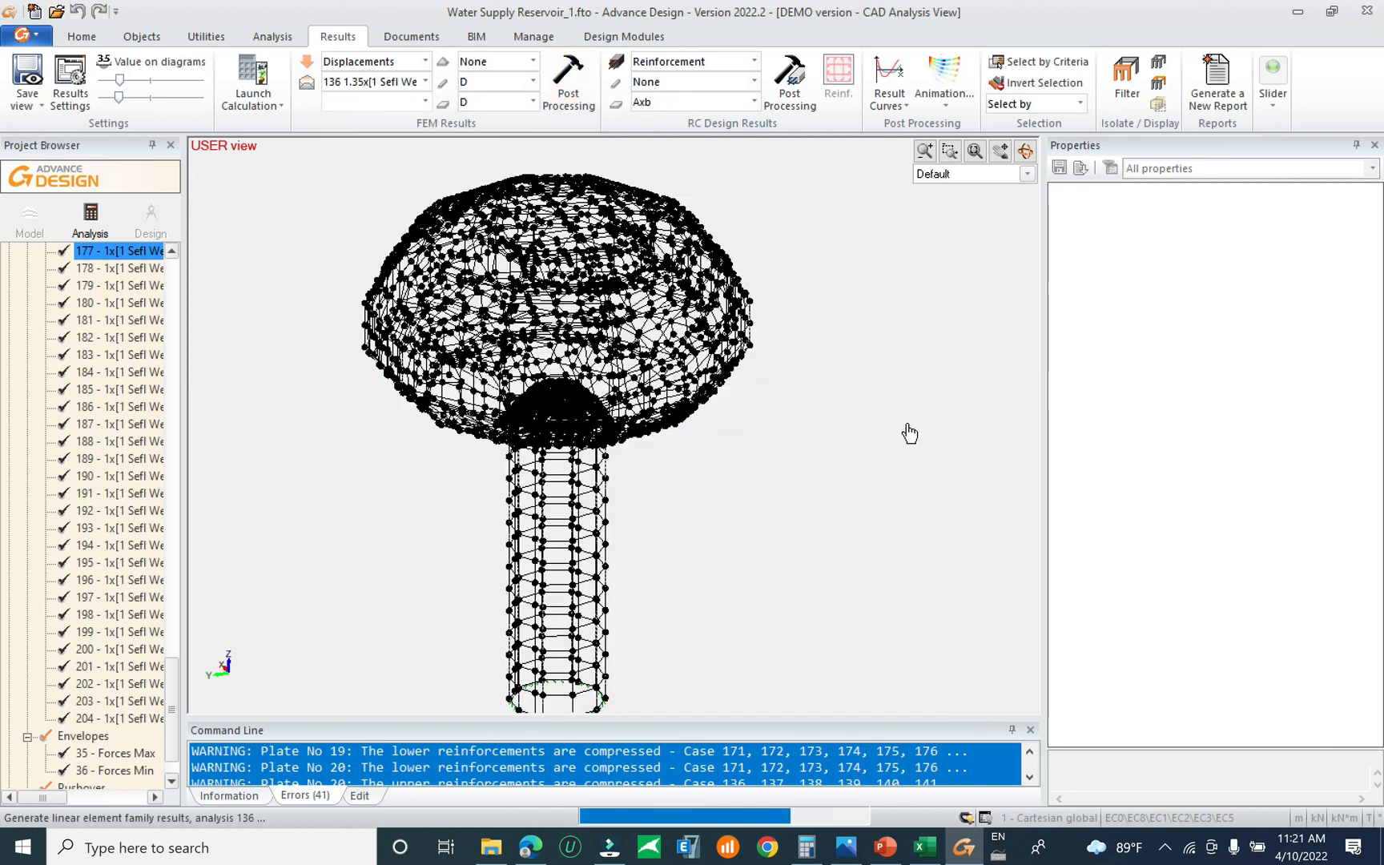
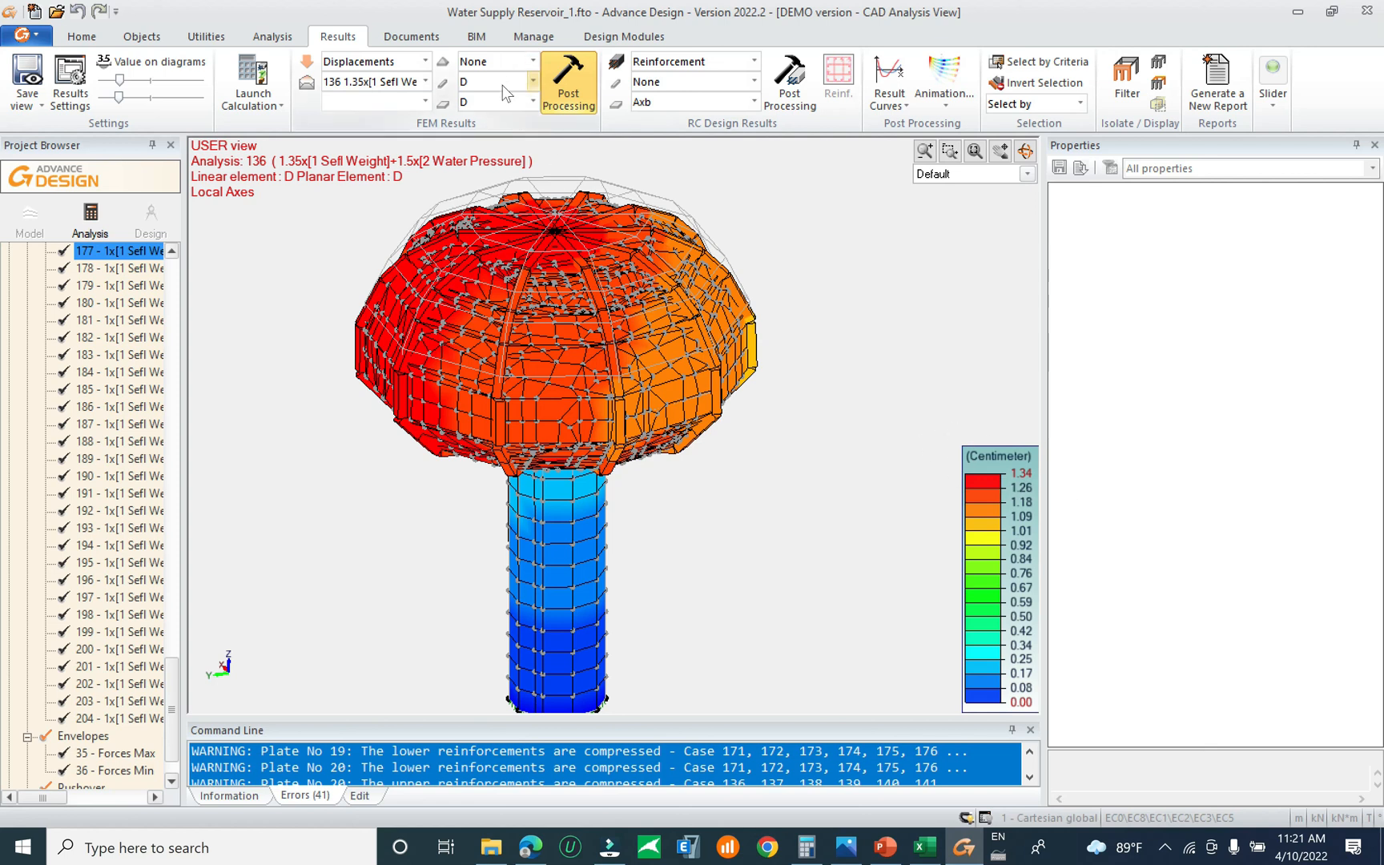
Display the displacement results for combination 137, which adds 0.75x[3 WX+S], and examine the underside of the tank
click(394, 84)
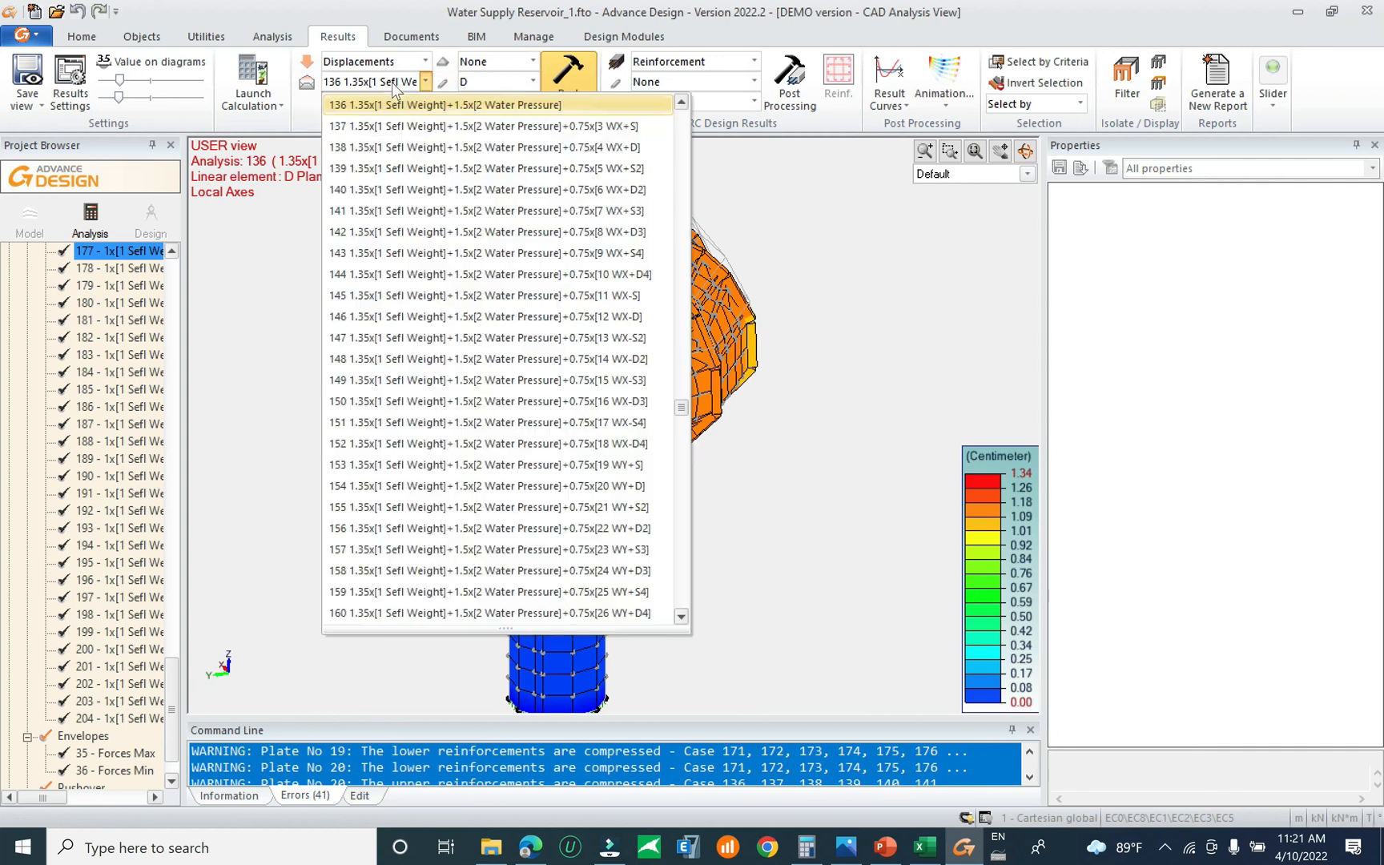
click(421, 126)
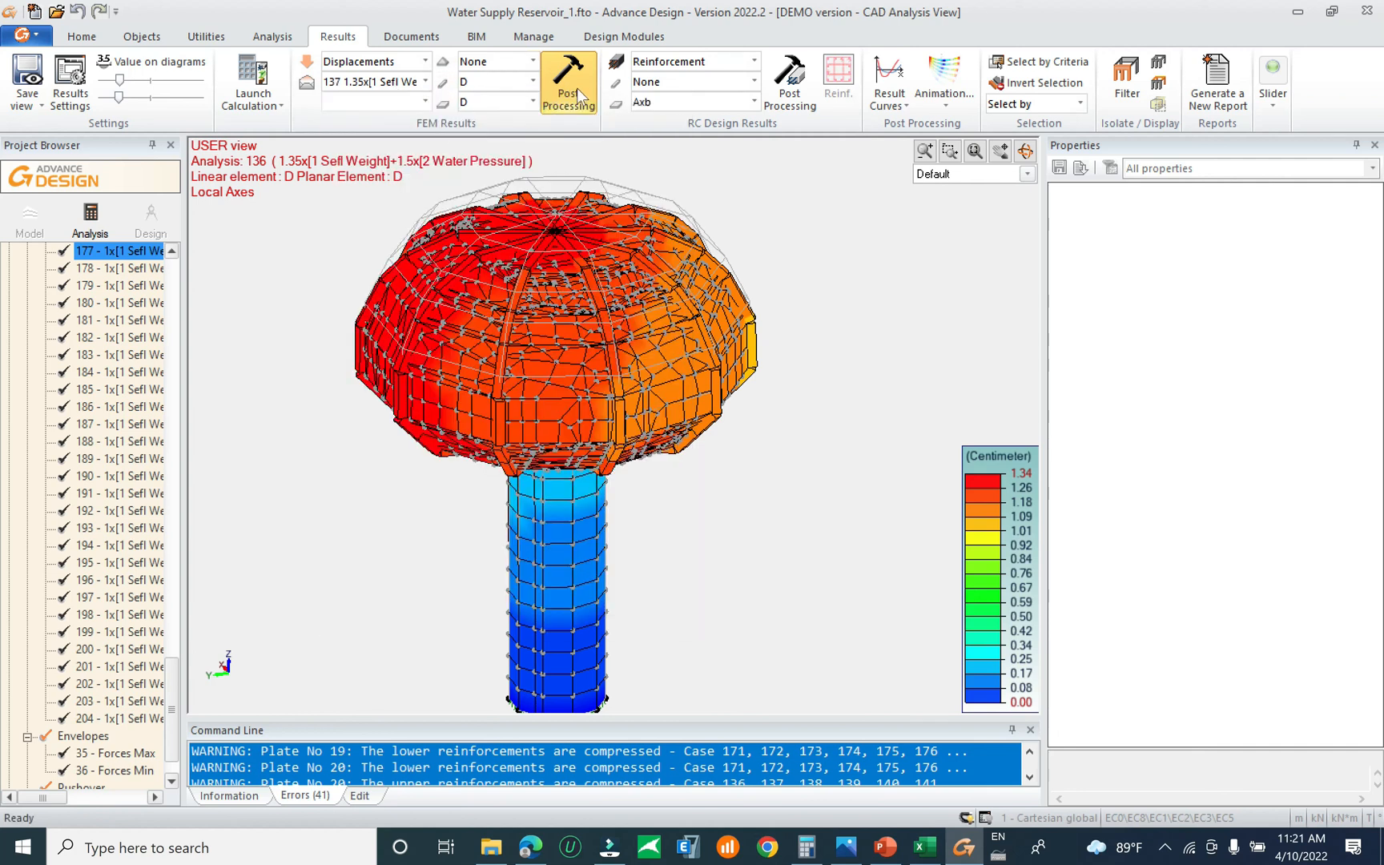
click(570, 85)
click(570, 85)
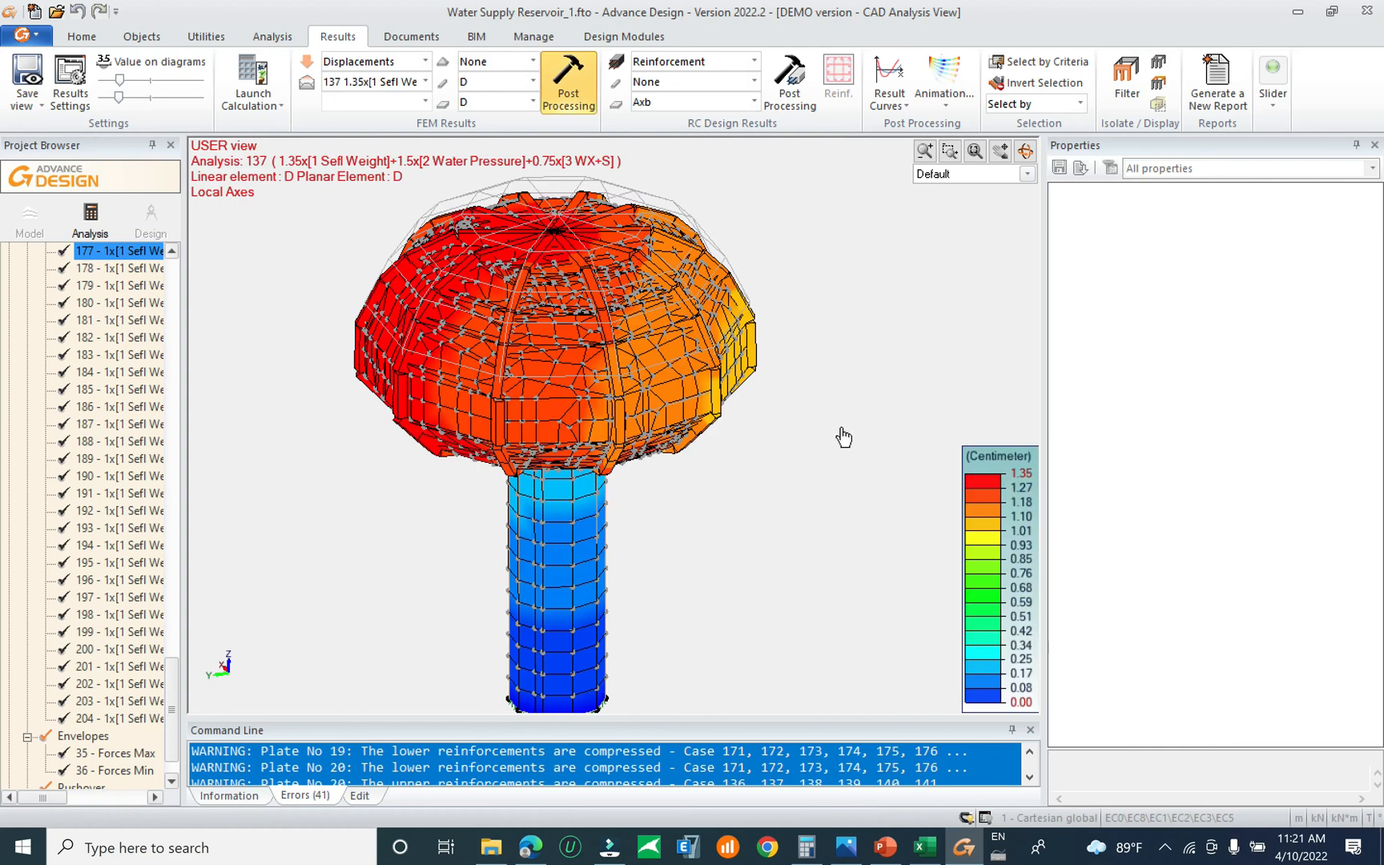
middle_drag(801, 459, 759, 497)
scroll(712, 475, up, 1)
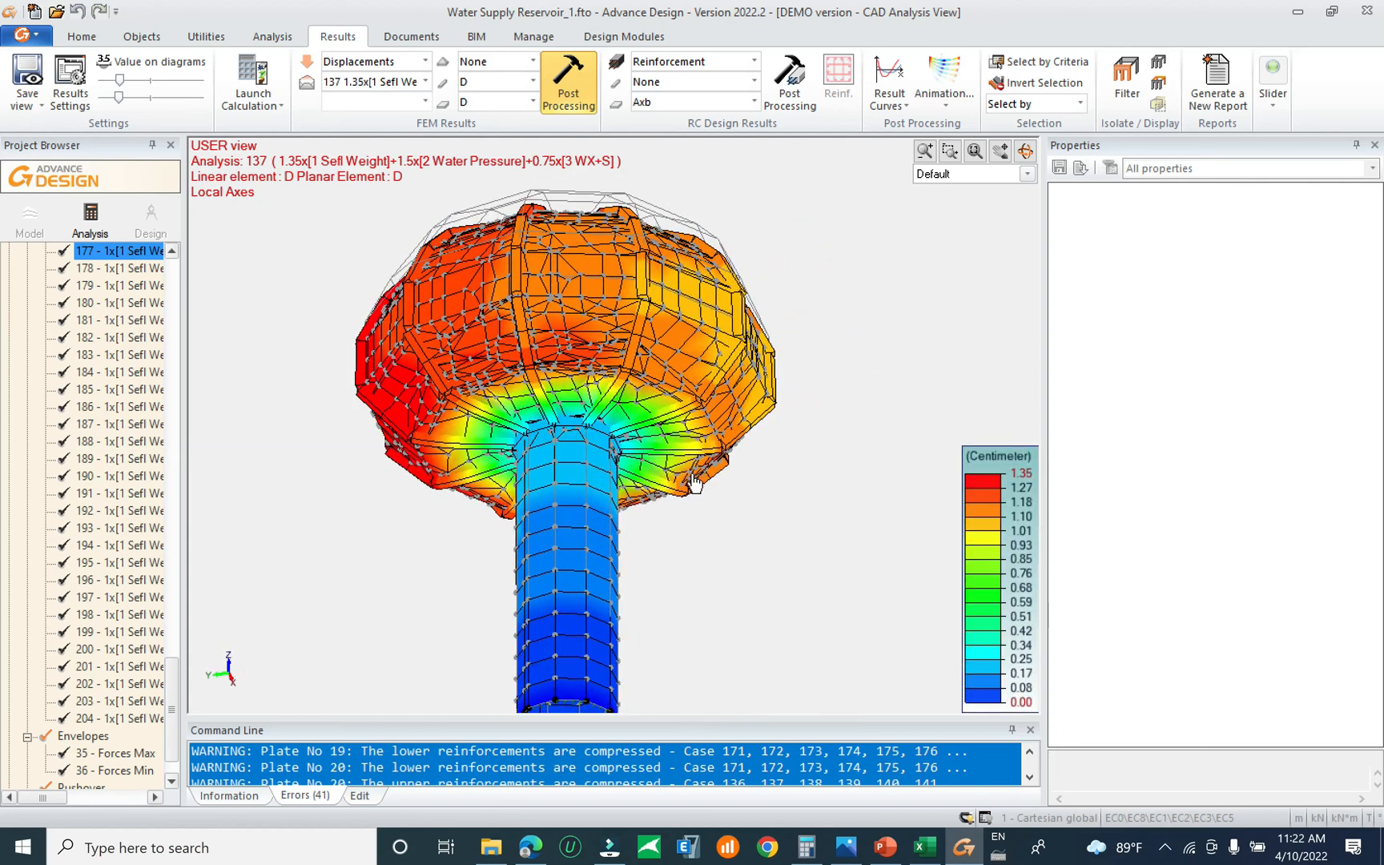
Display the My forces on linear elements for envelope 35 Forces Max and examine the moment diagrams around the shaft junction
click(384, 62)
click(382, 106)
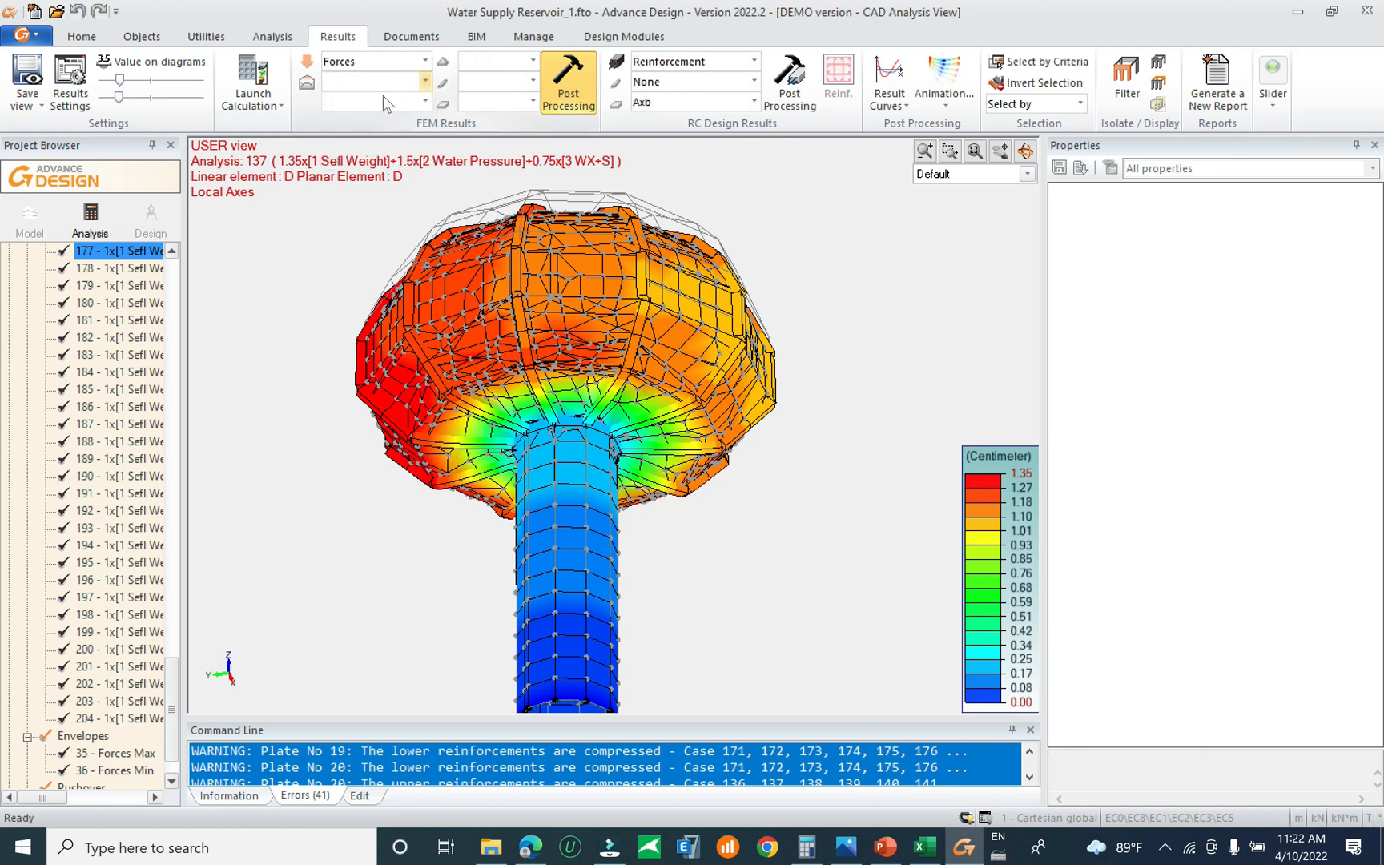
click(425, 81)
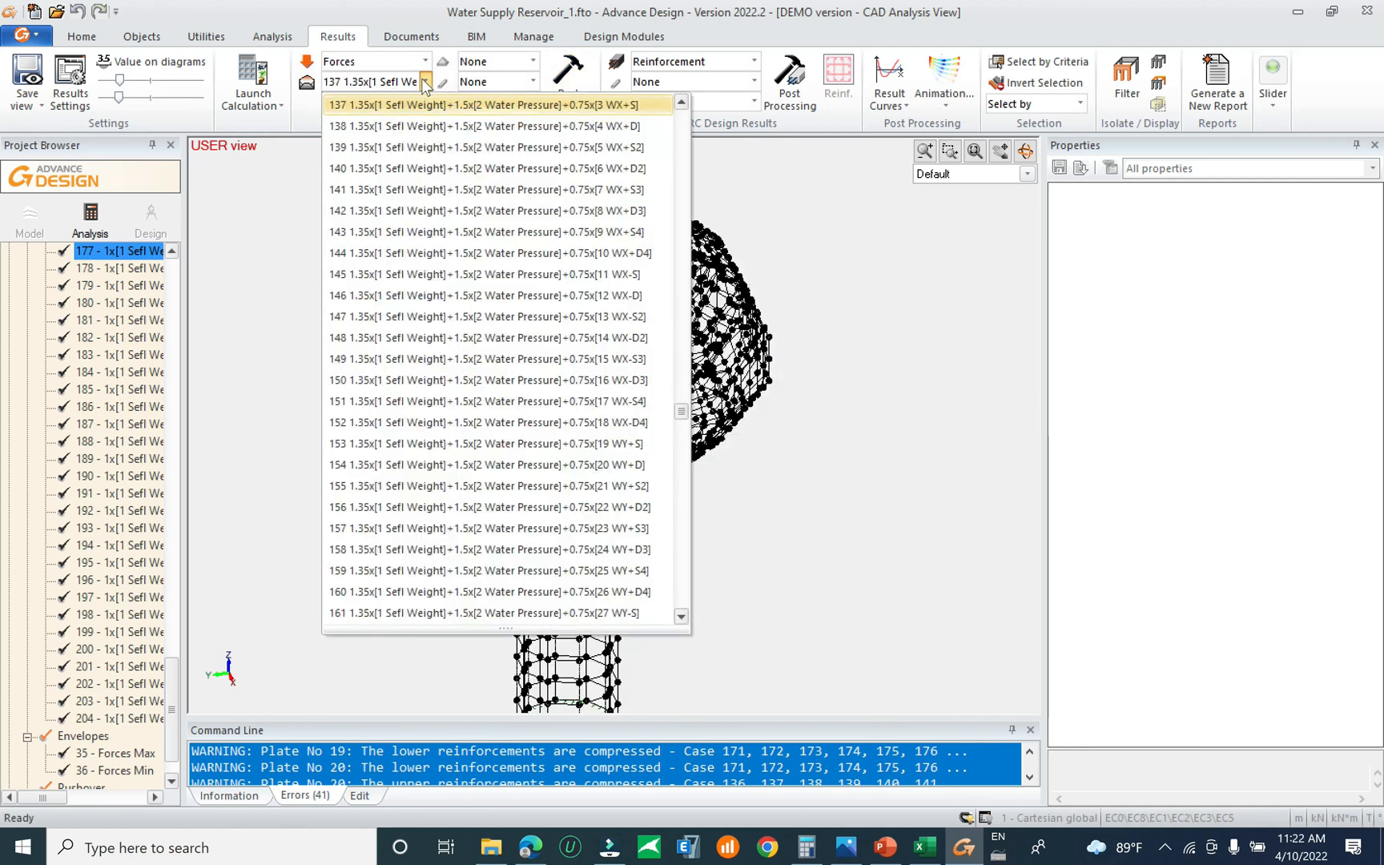
drag(680, 417, 686, 645)
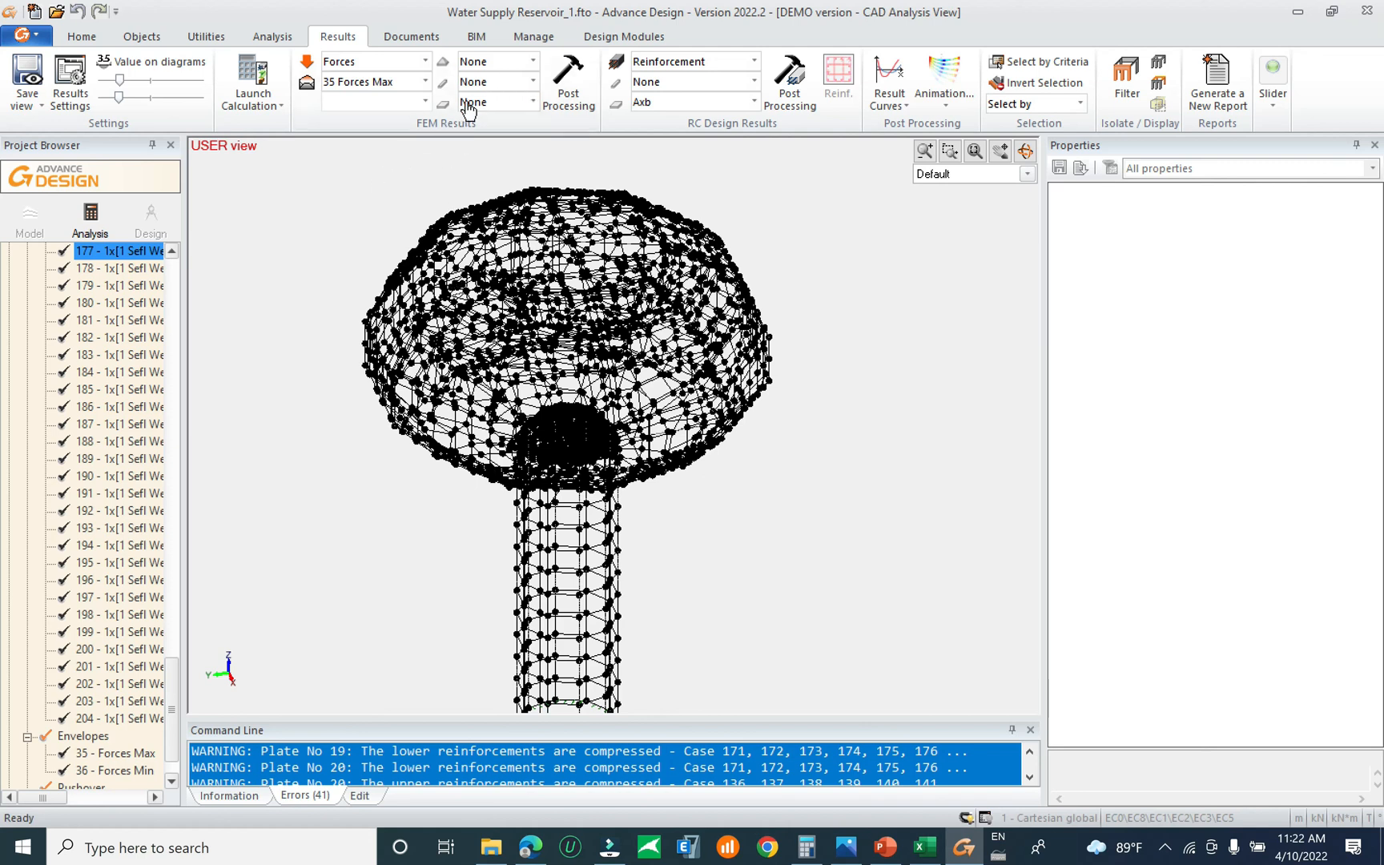
click(505, 83)
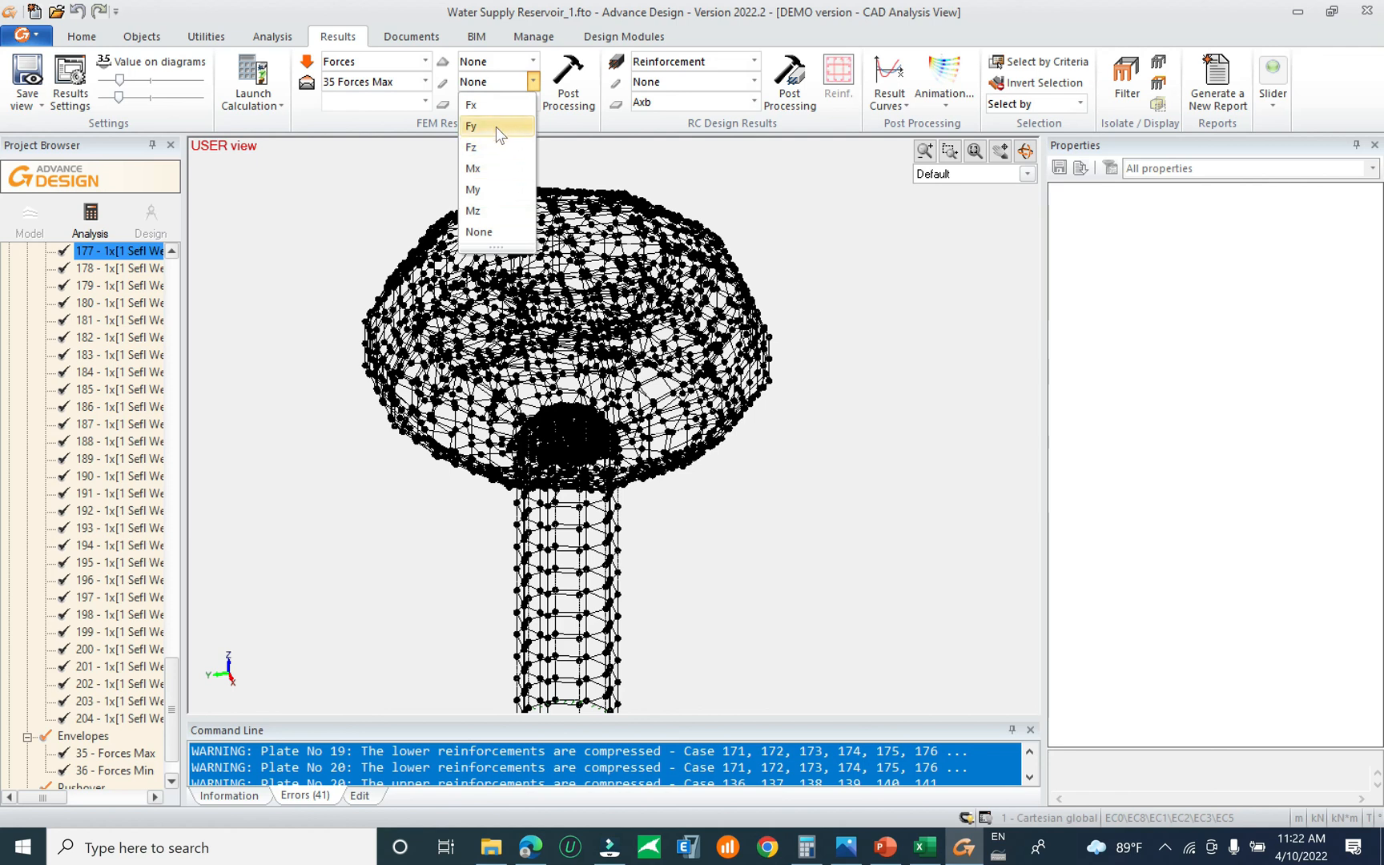
click(491, 189)
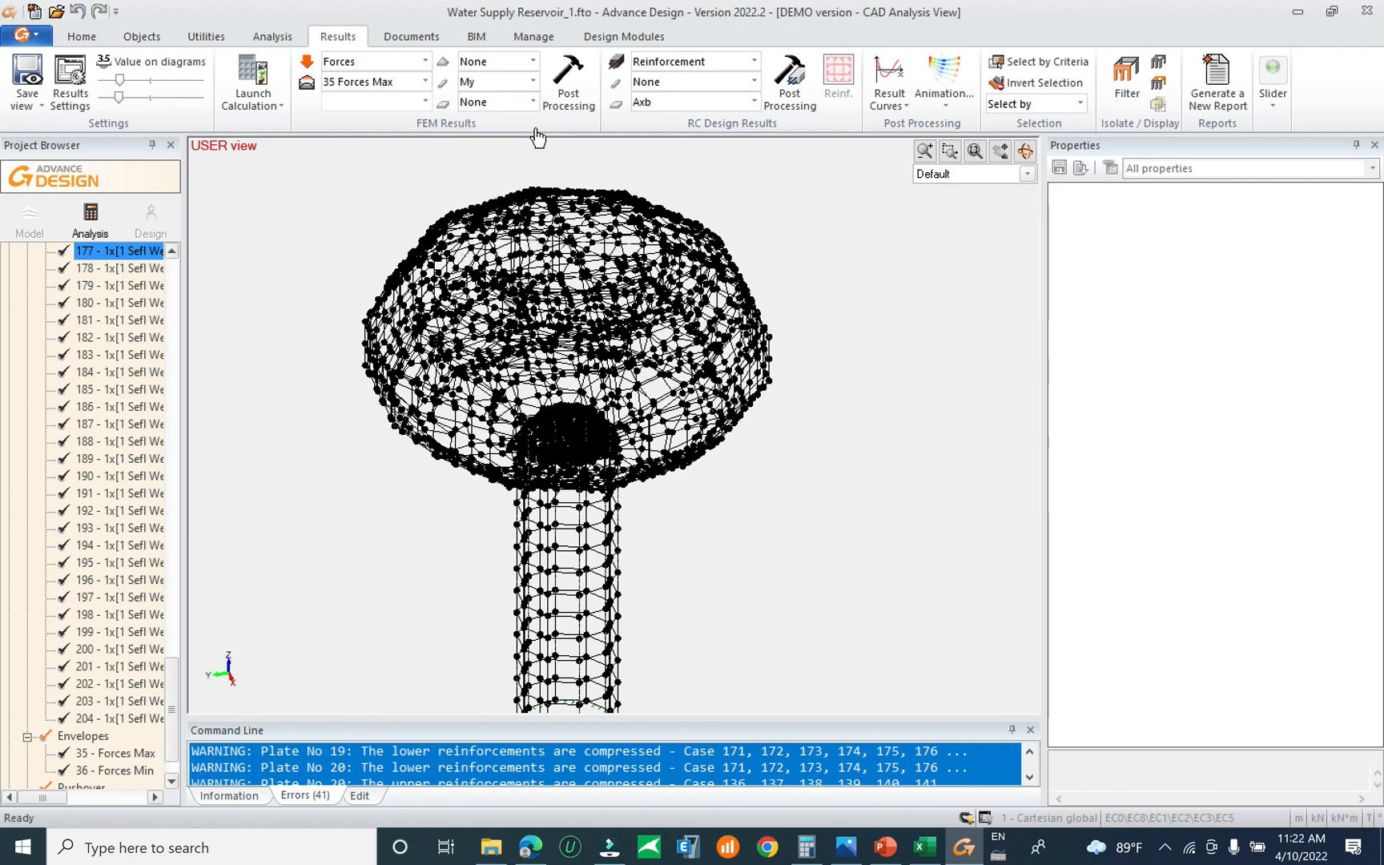
click(568, 80)
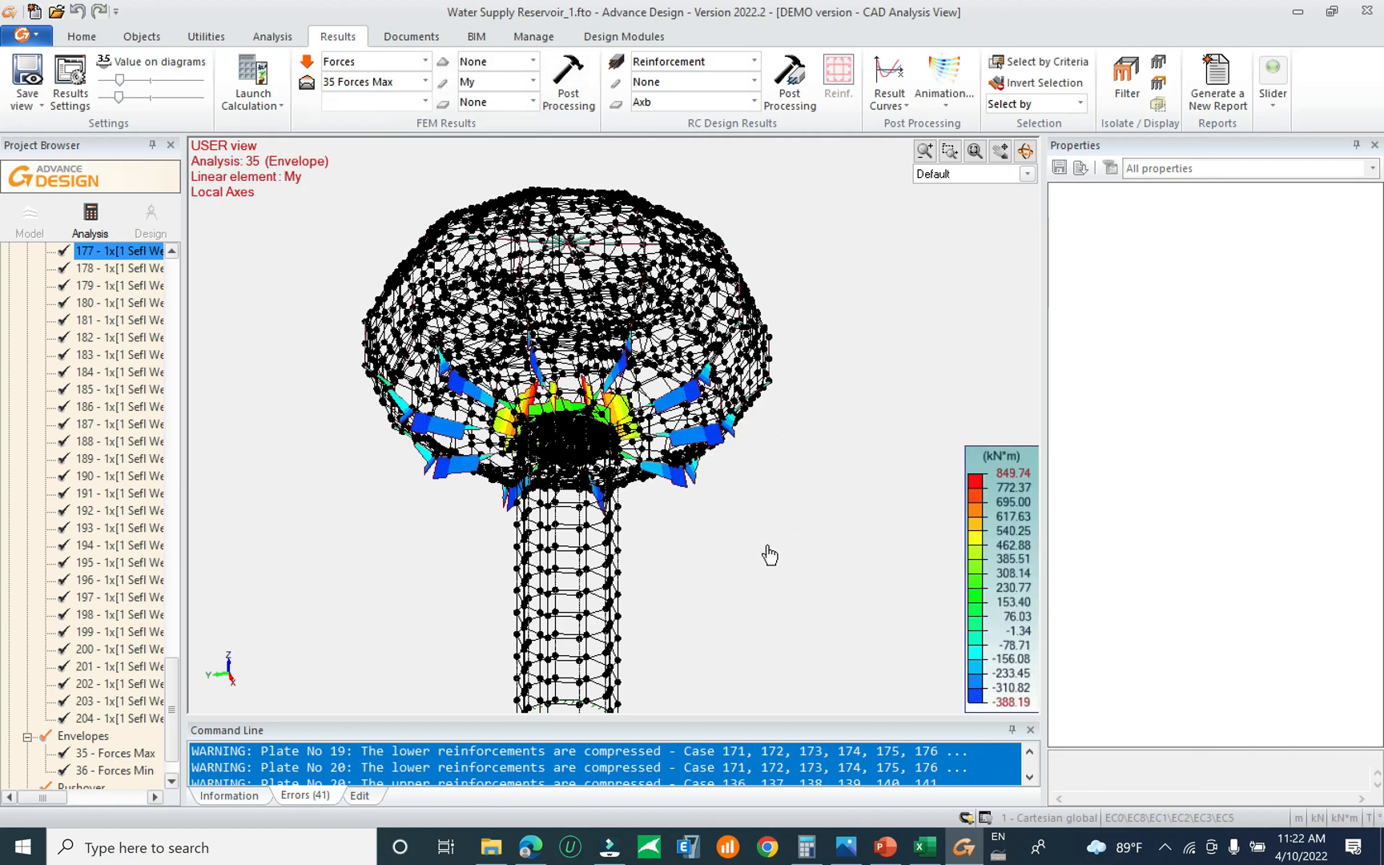
middle_drag(768, 552, 733, 553)
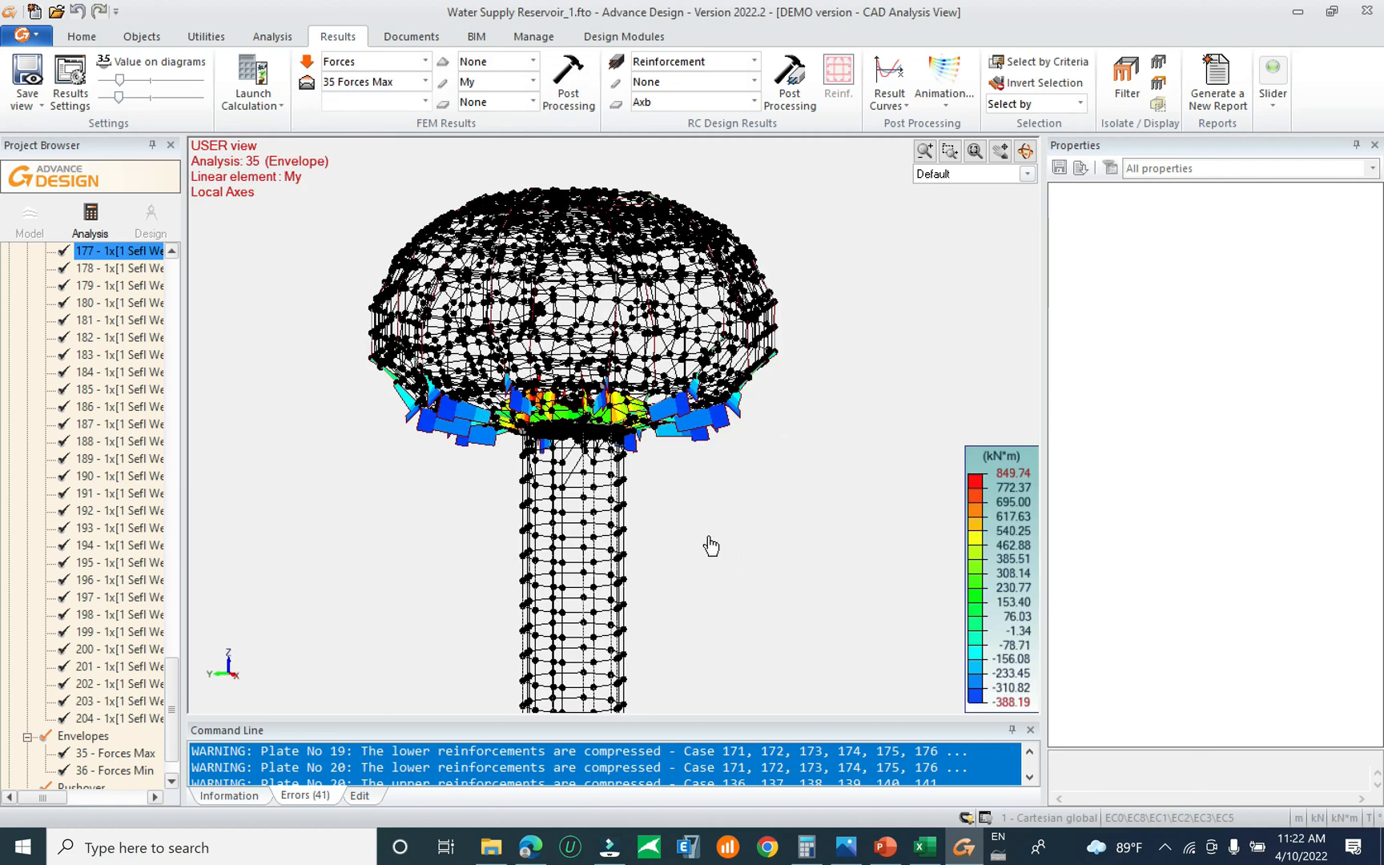
middle_drag(689, 457, 720, 531)
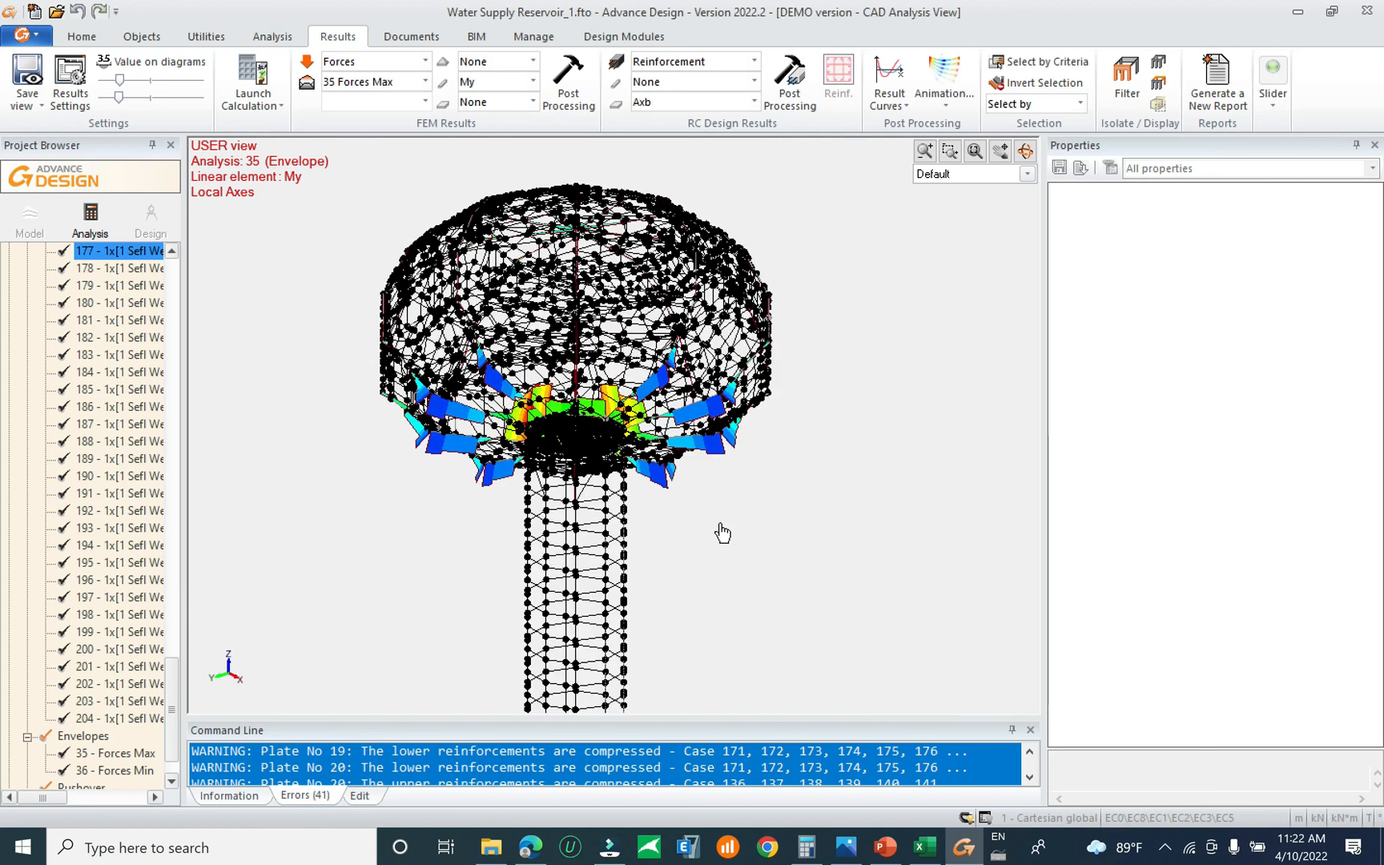
middle_drag(615, 450, 634, 440)
scroll(634, 440, up, 2)
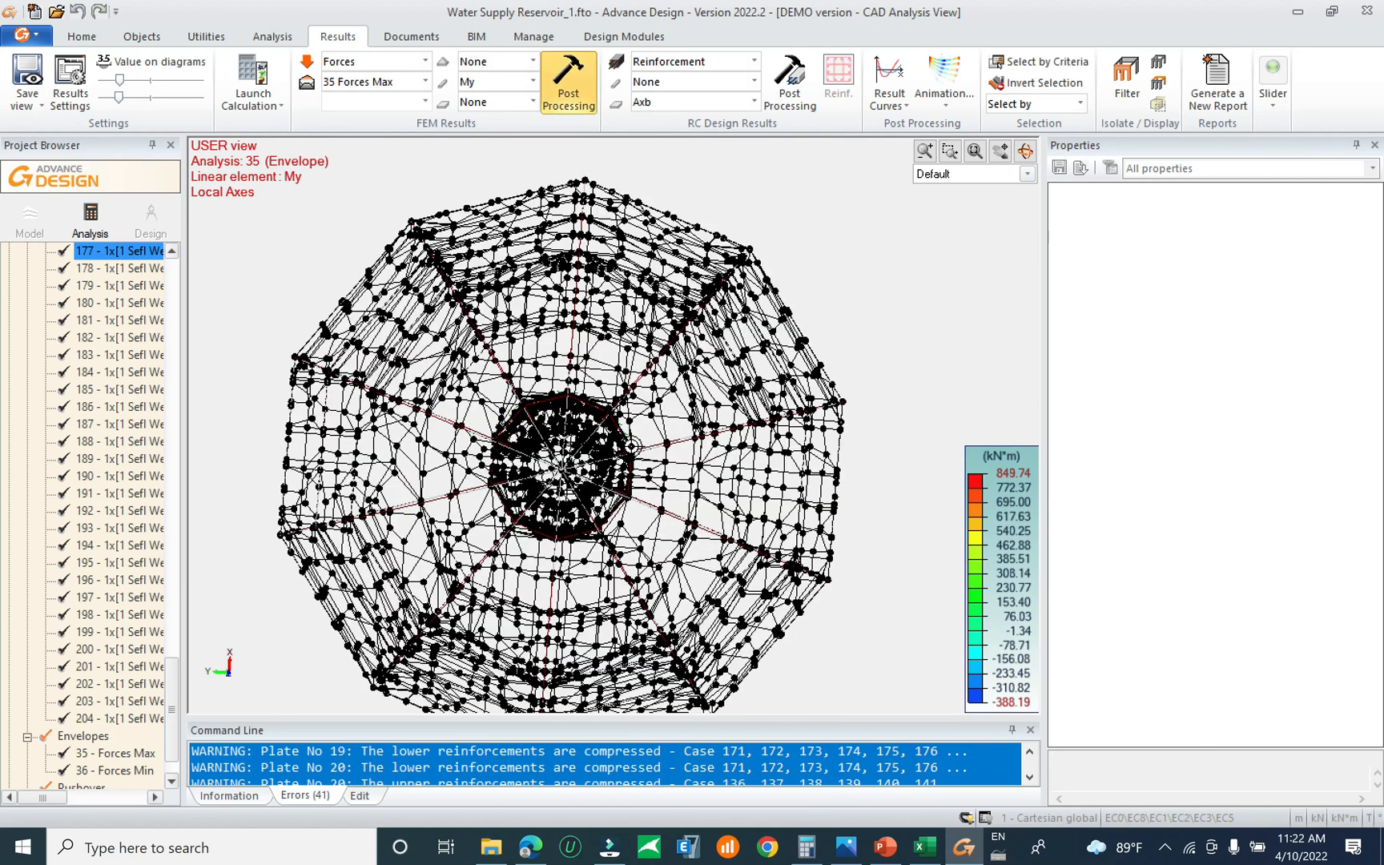
middle_drag(603, 353, 400, 362)
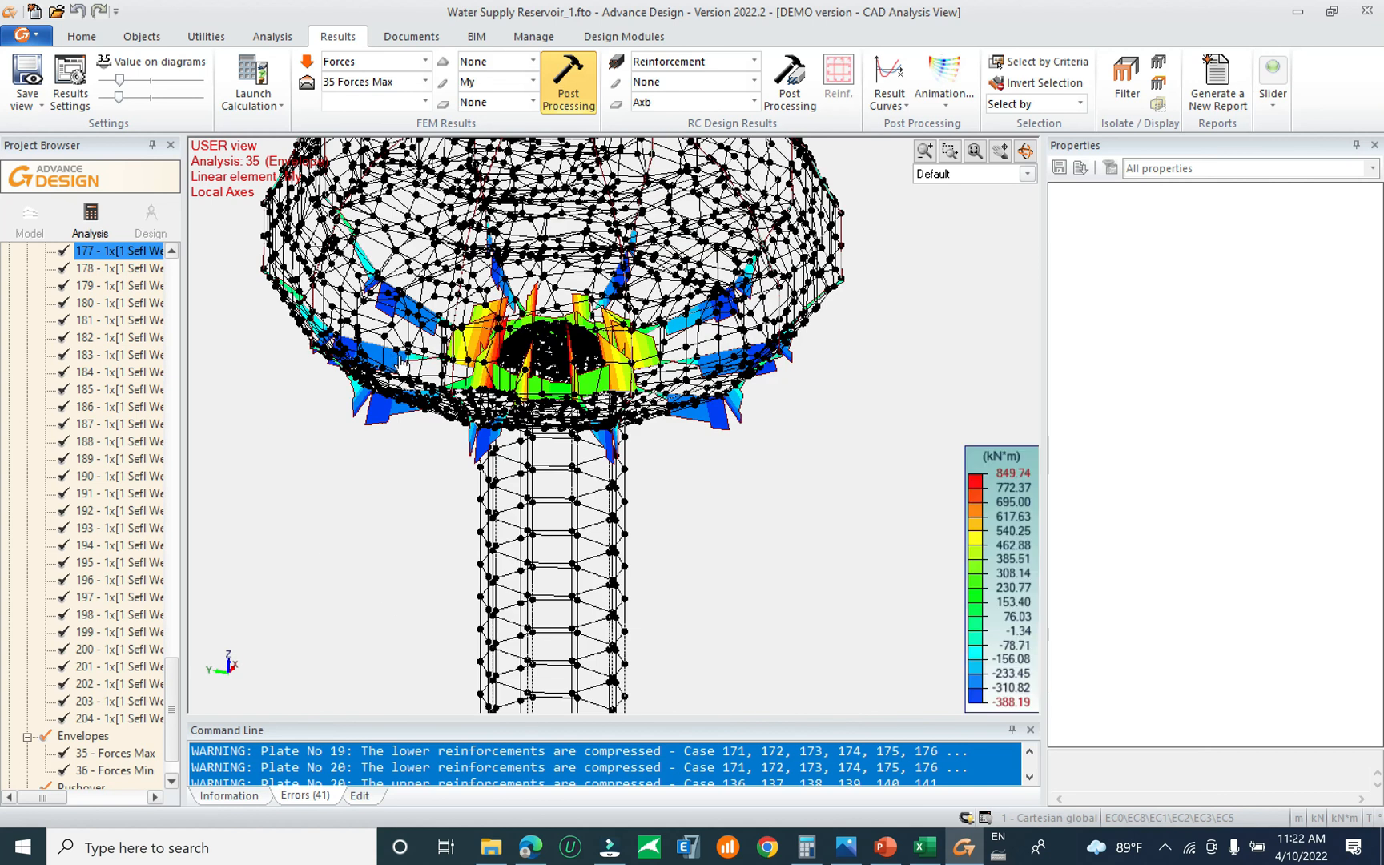
Hide the Support, Wind wall and Upper shell systems of the structure, keeping the Verical wall, beam and Upper beam systems visible
drag(171, 696, 71, 318)
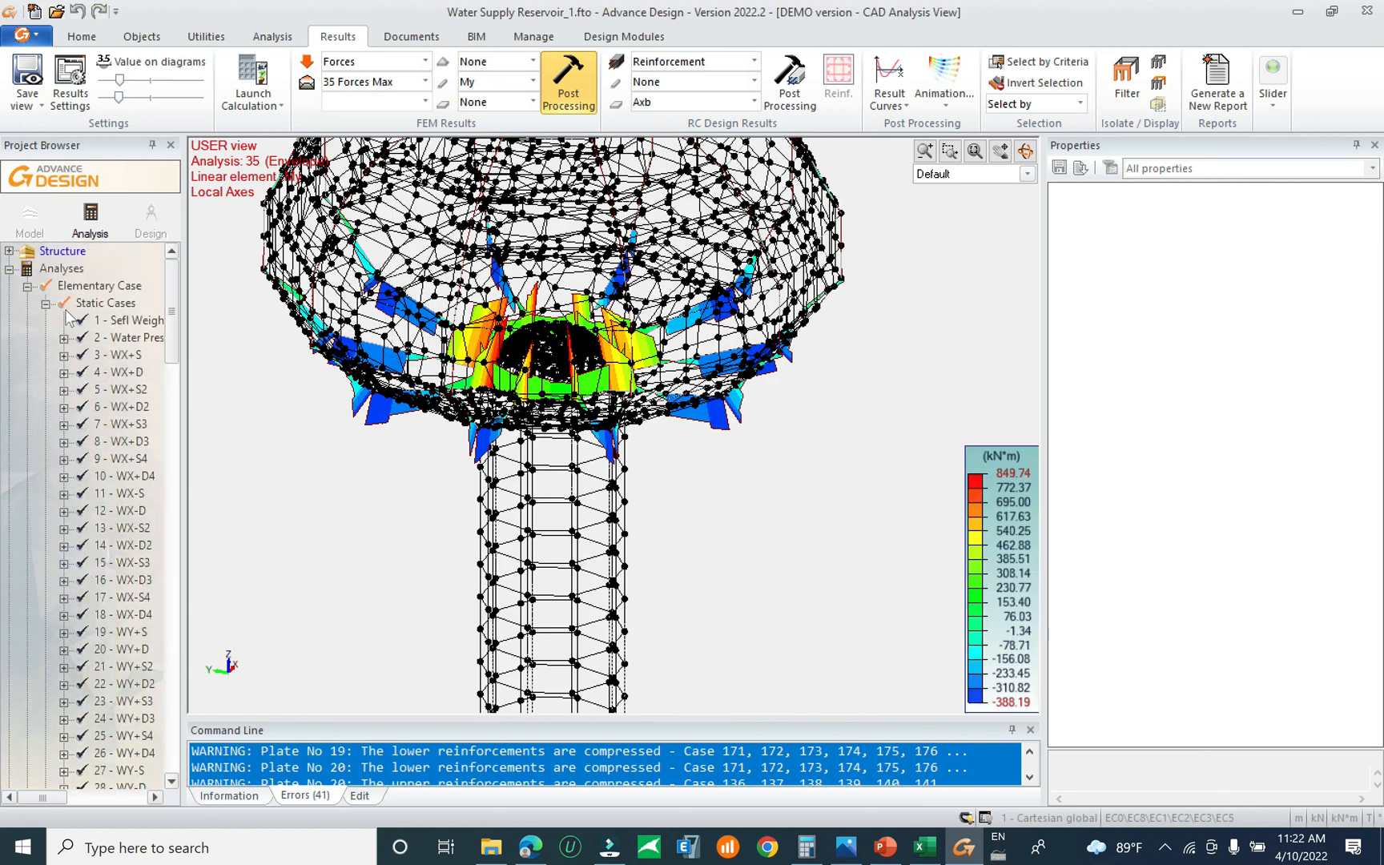
click(9, 251)
click(98, 268)
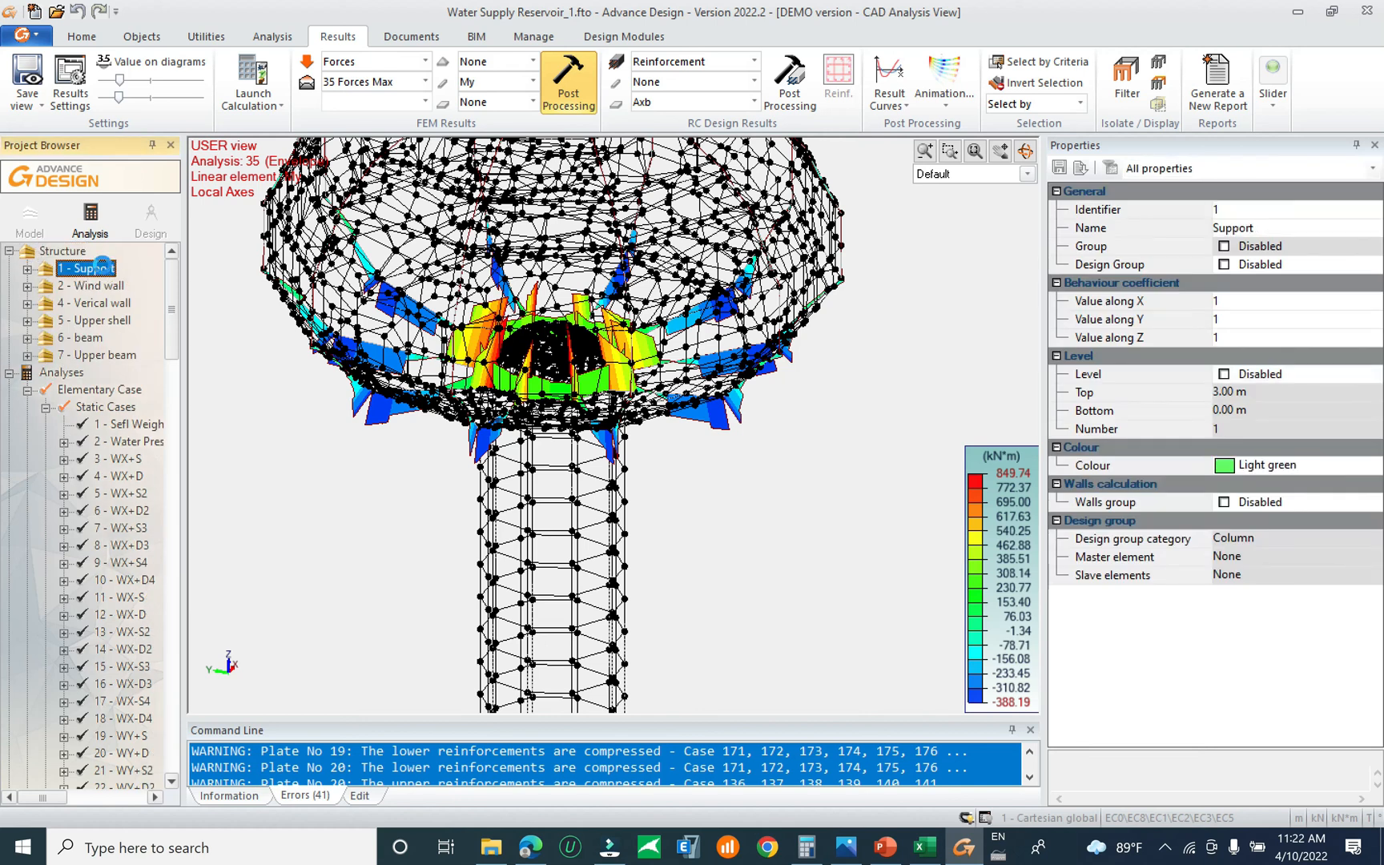
key(space)
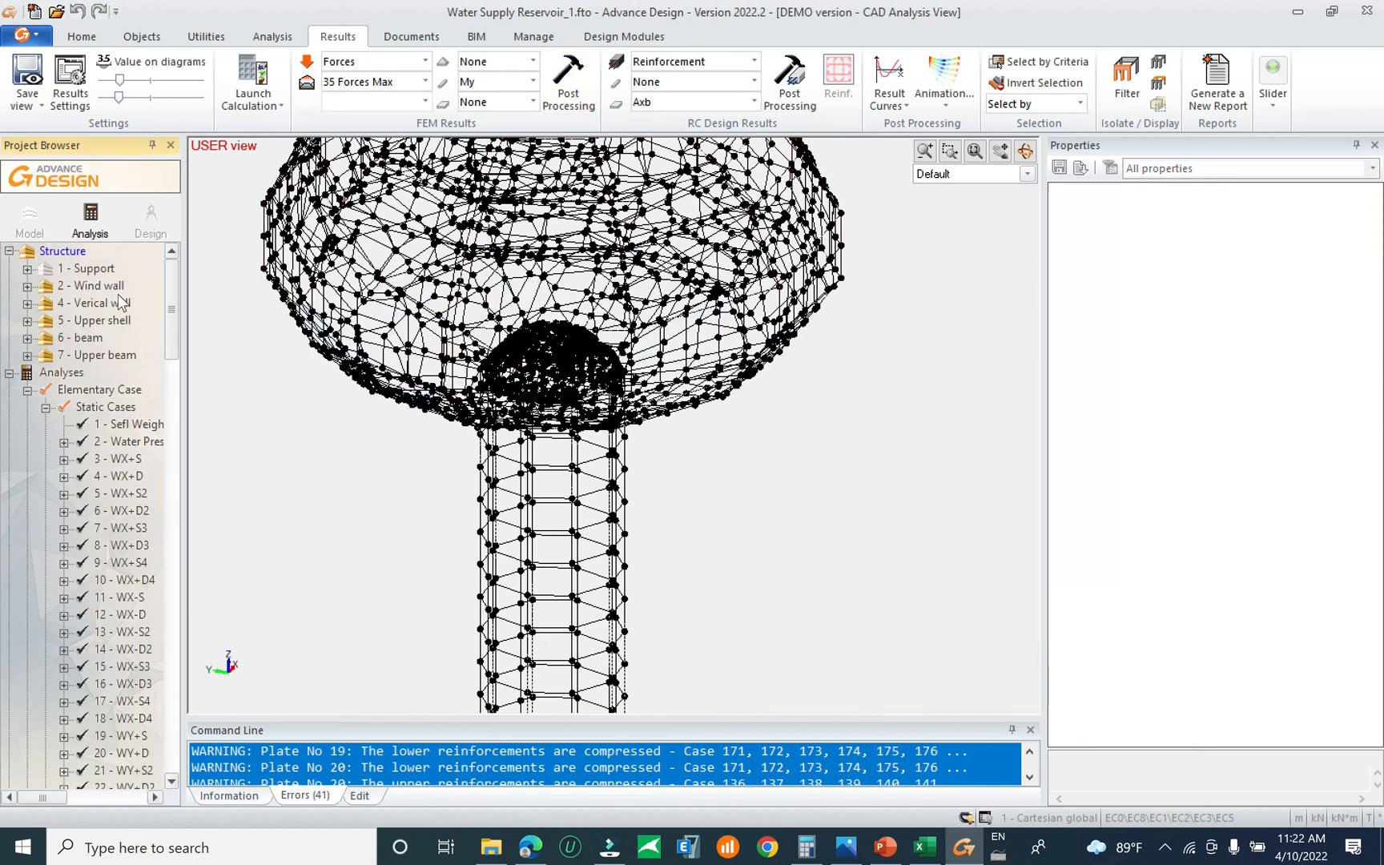
click(113, 287)
key(space)
click(122, 304)
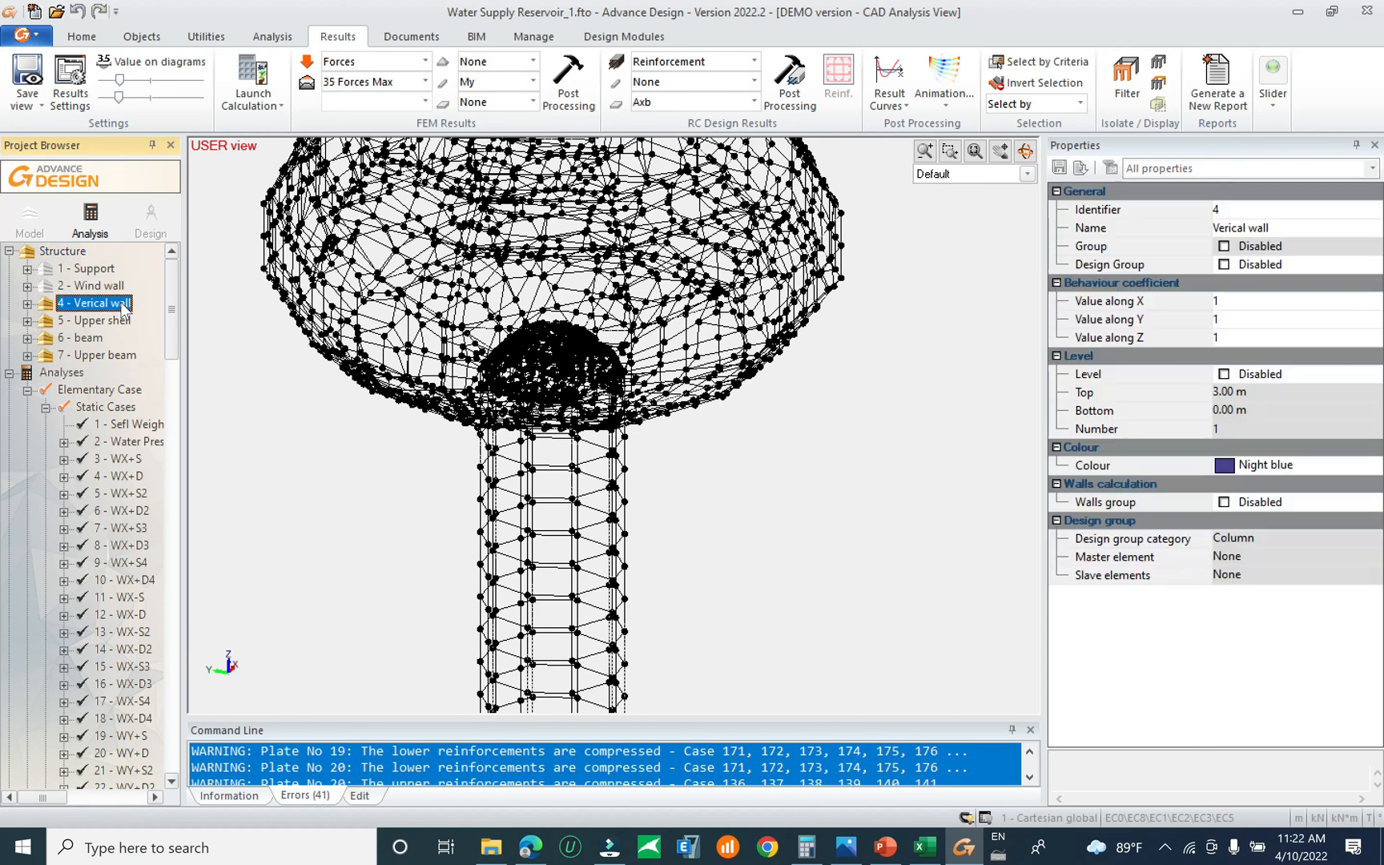
key(space)
click(122, 305)
key(space)
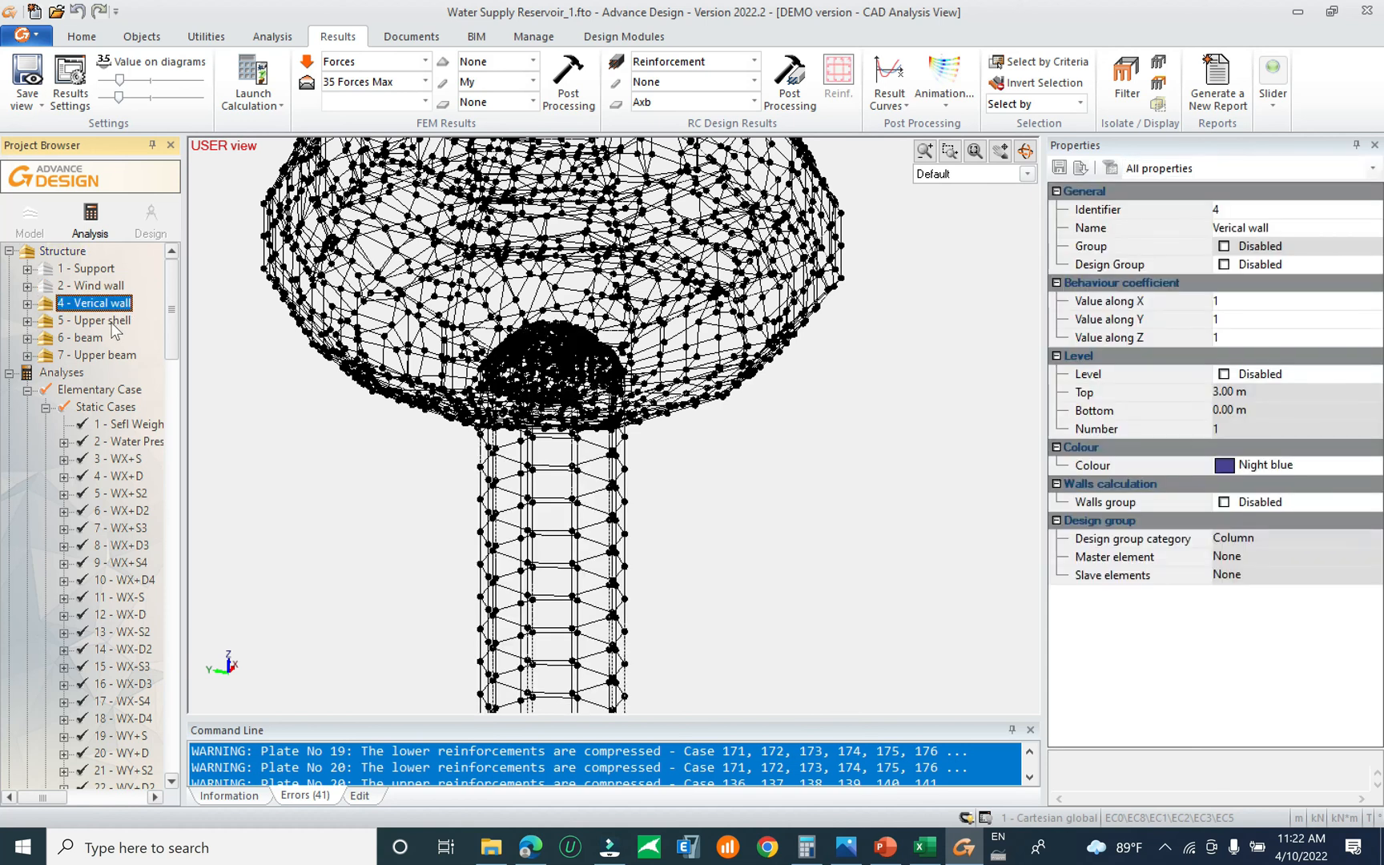
click(113, 321)
key(space)
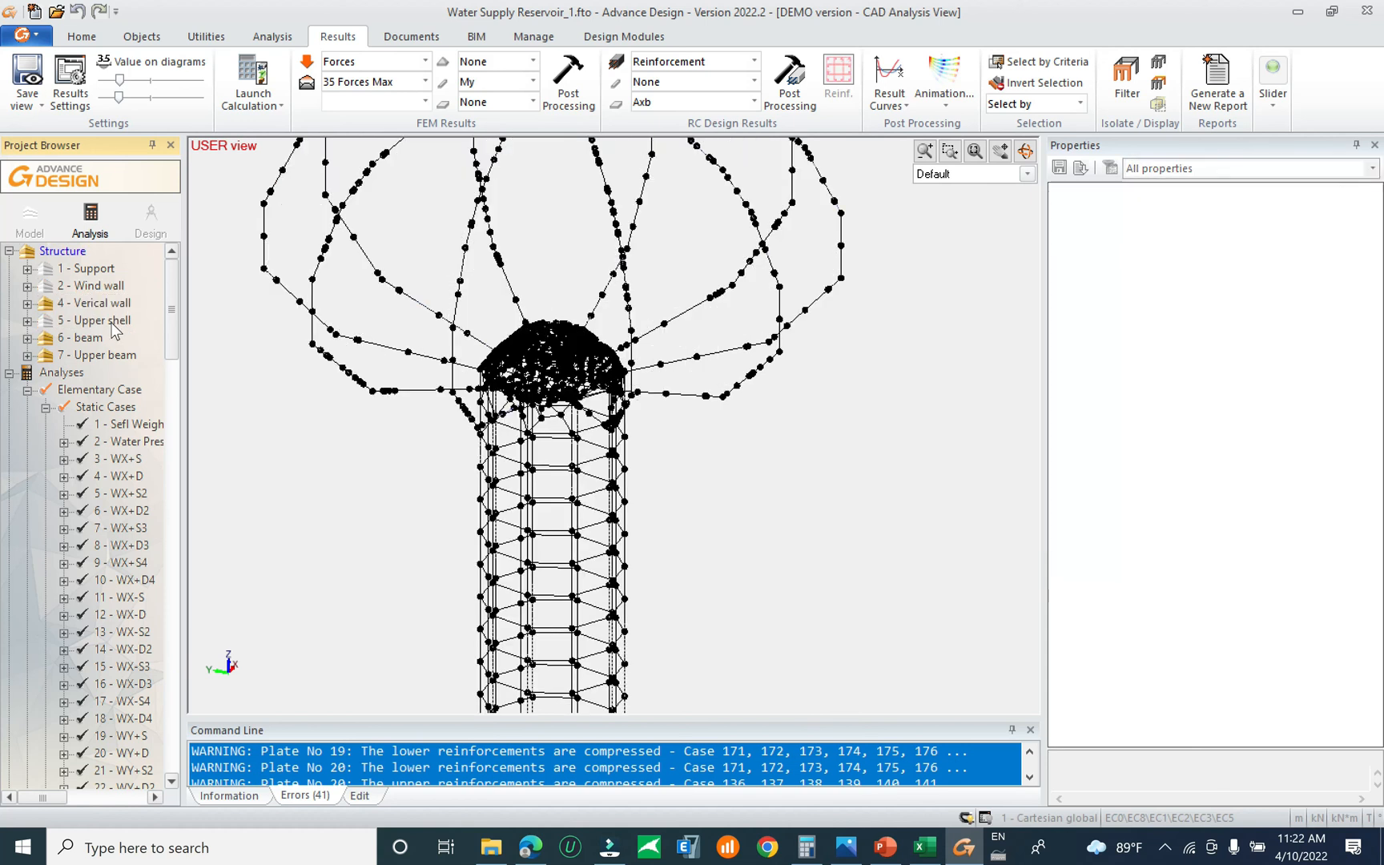
Redisplay the My diagrams of envelope 35 Forces Max on the visible beams and examine them around the shaft junction
scroll(705, 459, down, 3)
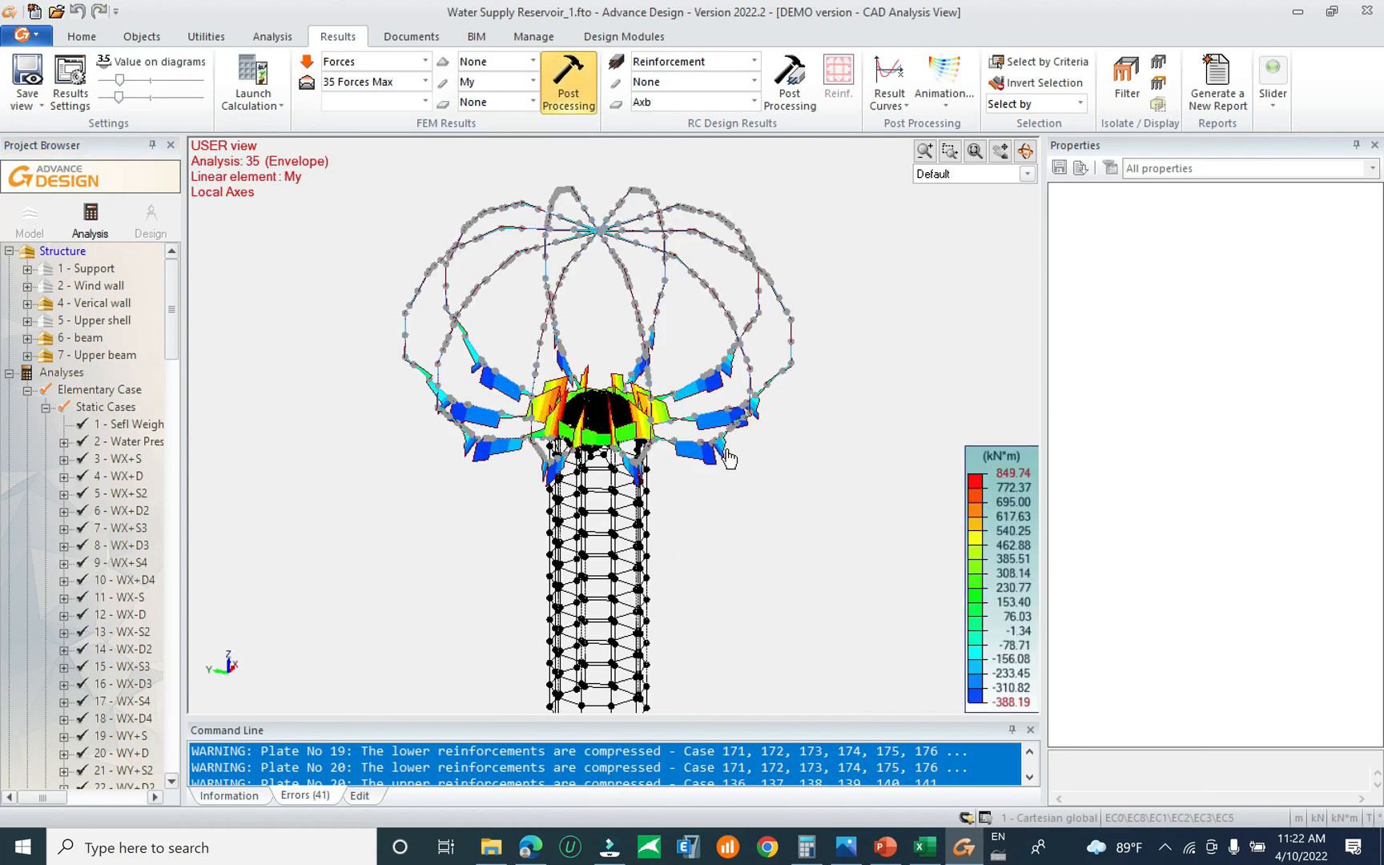
scroll(681, 476, up, 3)
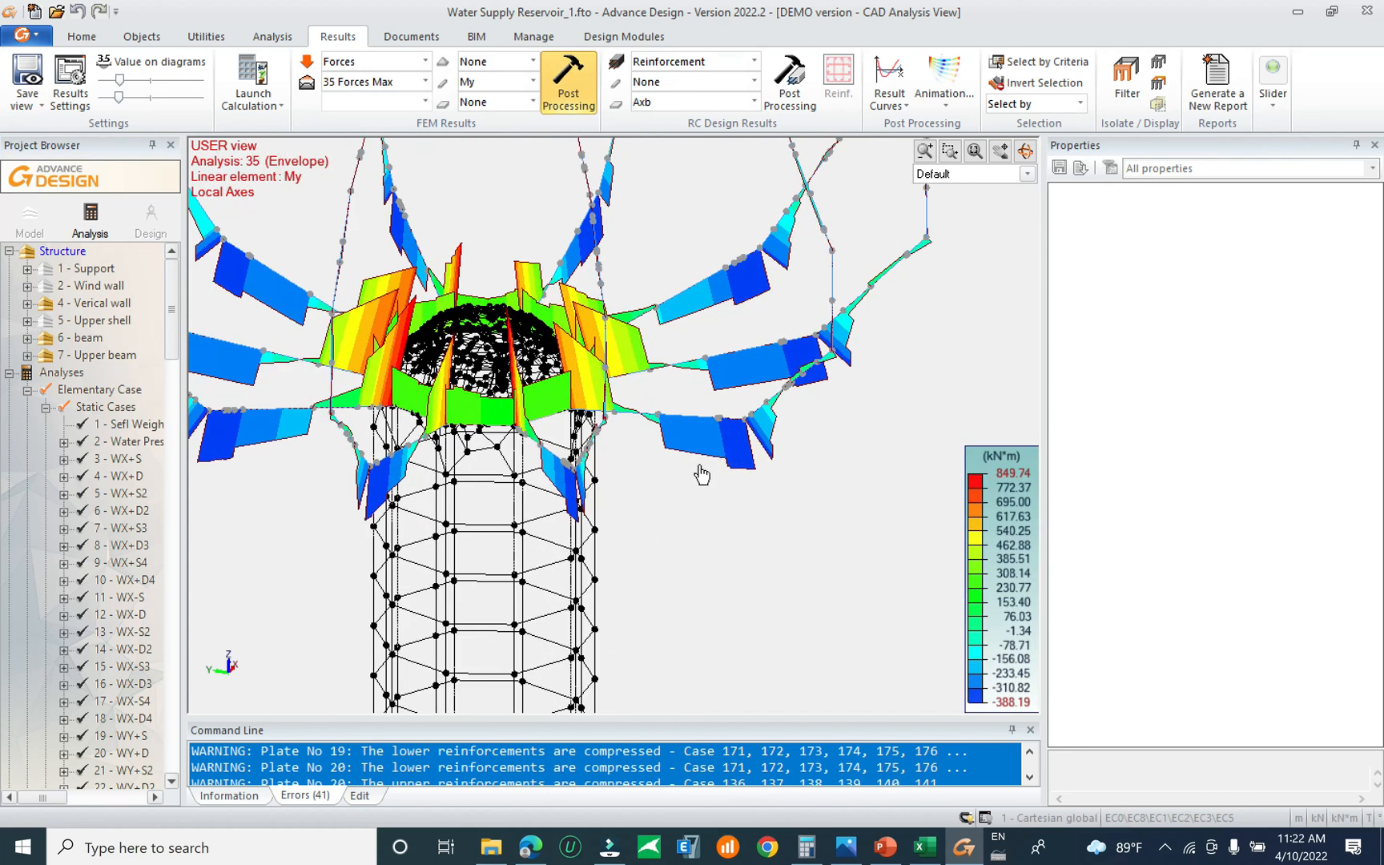
shift+middle_drag(702, 418, 675, 454)
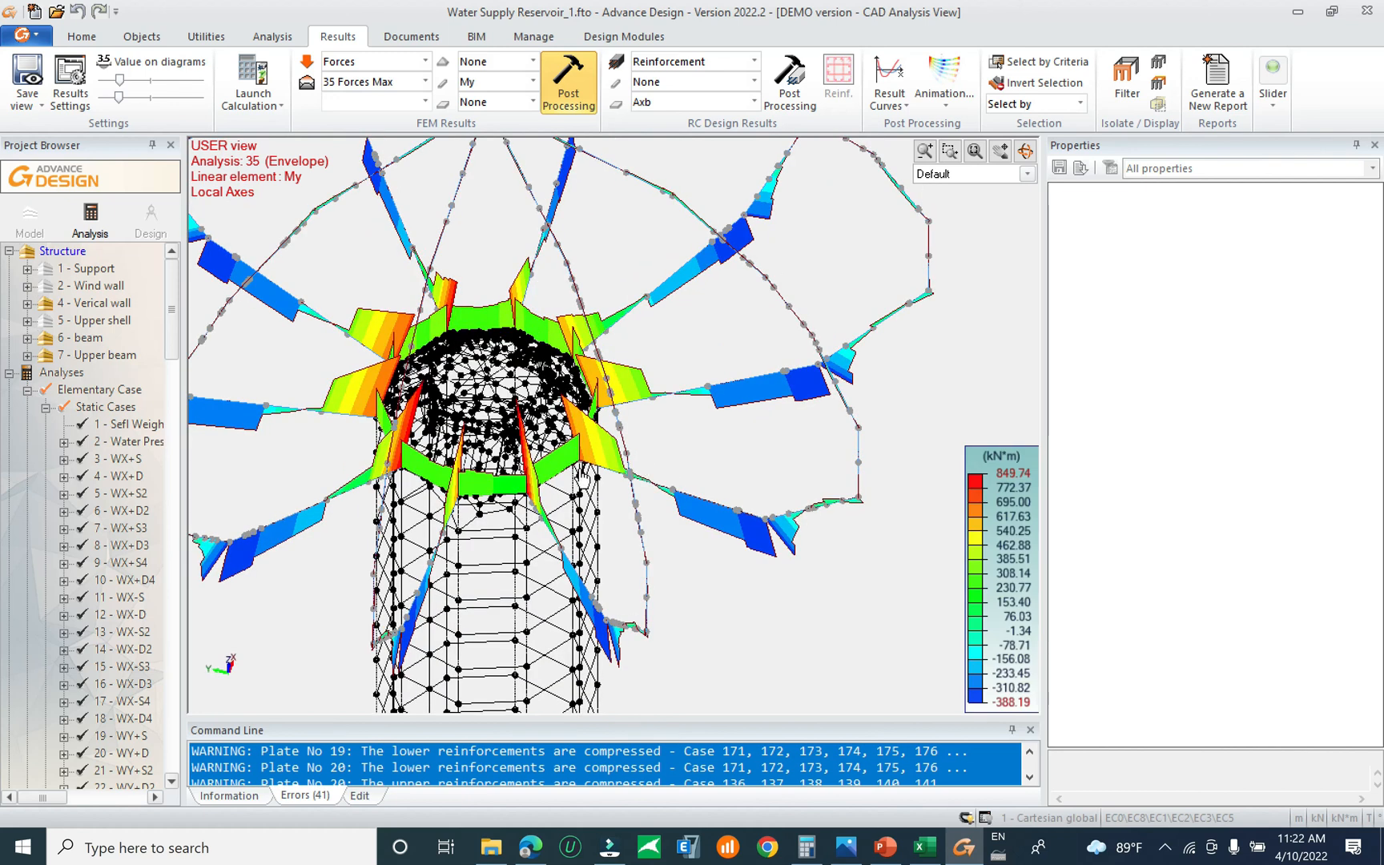
shift+middle_drag(563, 469, 522, 485)
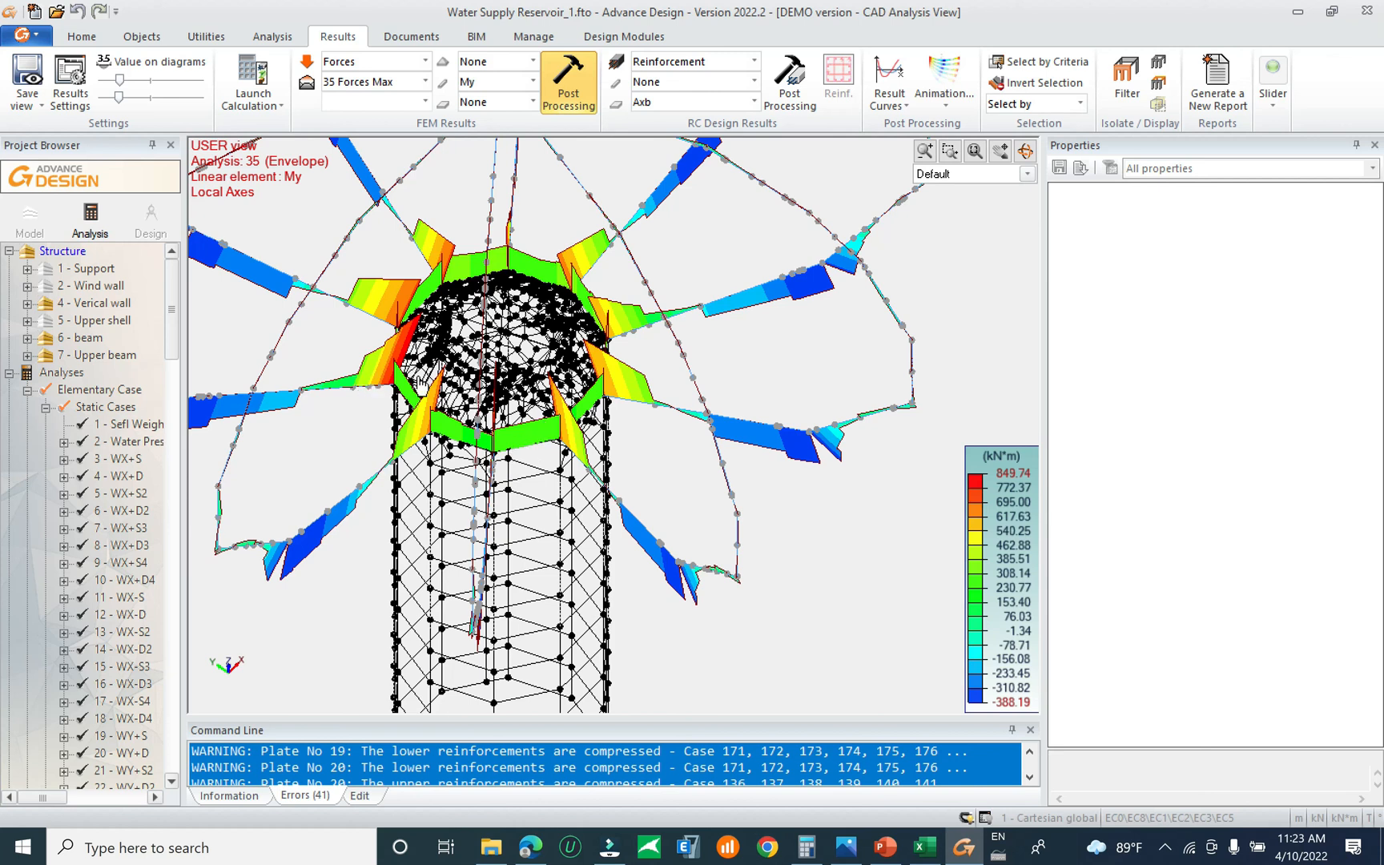
shift+middle_drag(404, 392, 377, 393)
scroll(375, 353, up, 1)
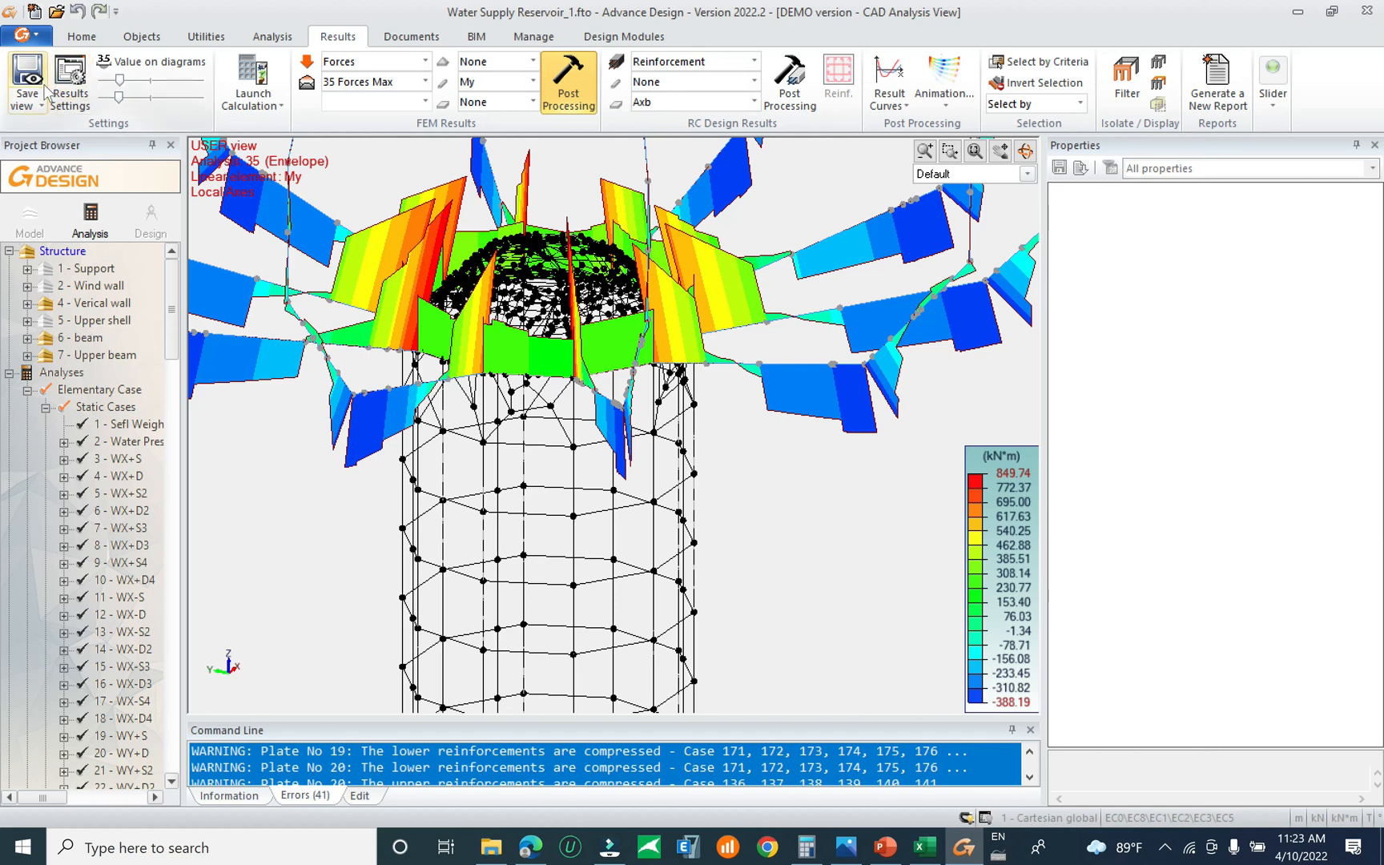
Switch the results display mode from diagrams to Values and redisplay the My forces on linear elements
click(71, 95)
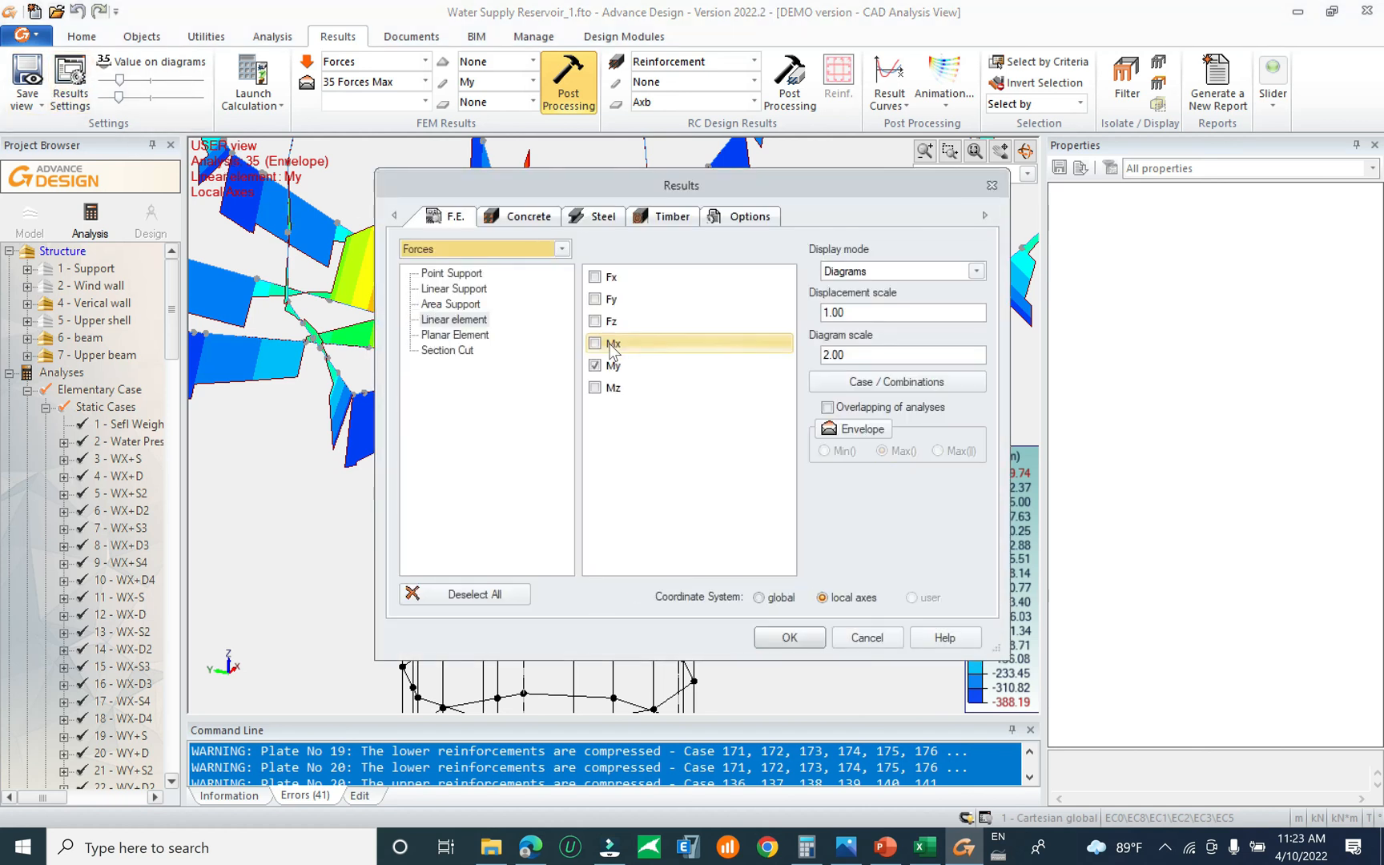
click(909, 272)
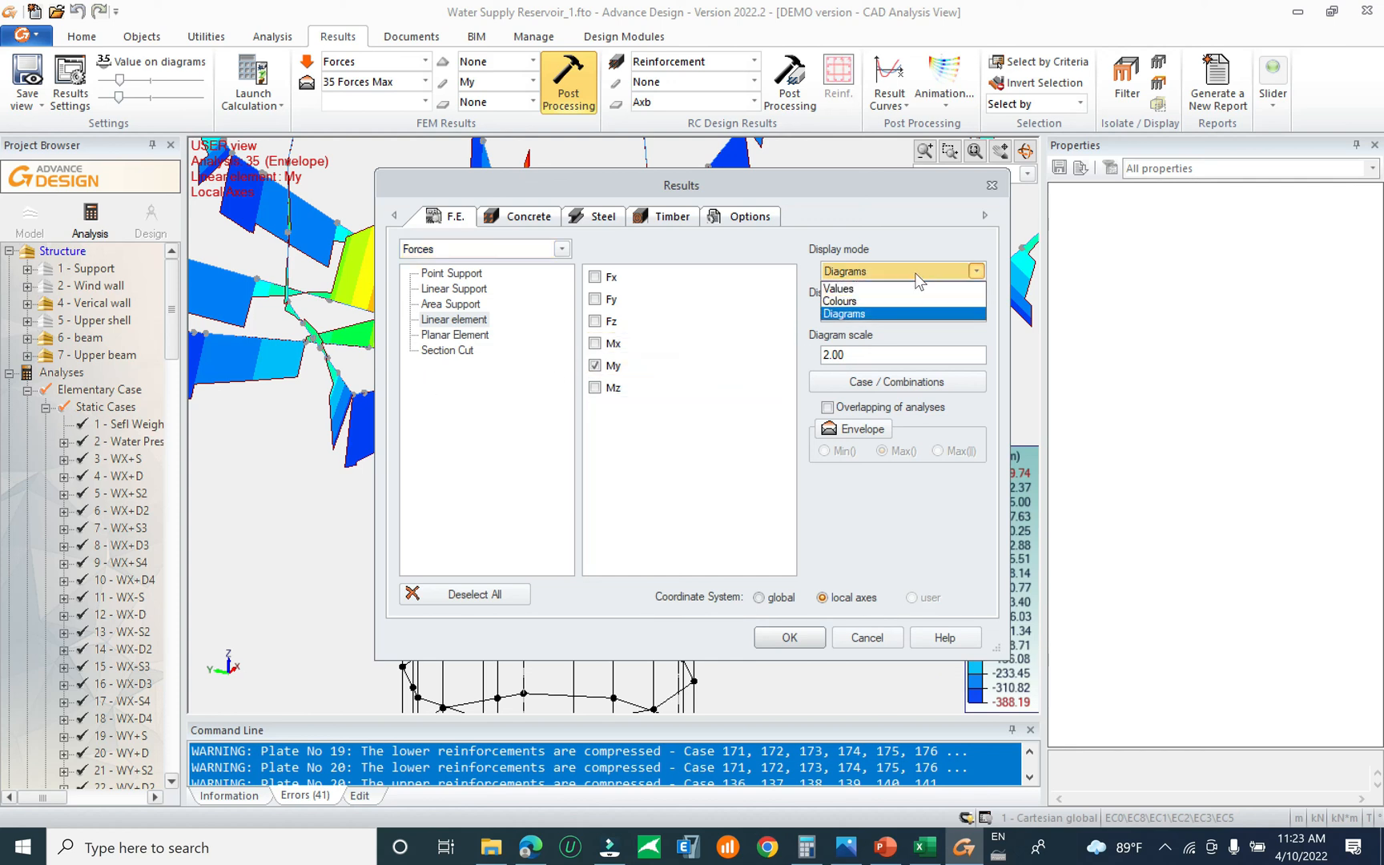
click(915, 290)
click(788, 636)
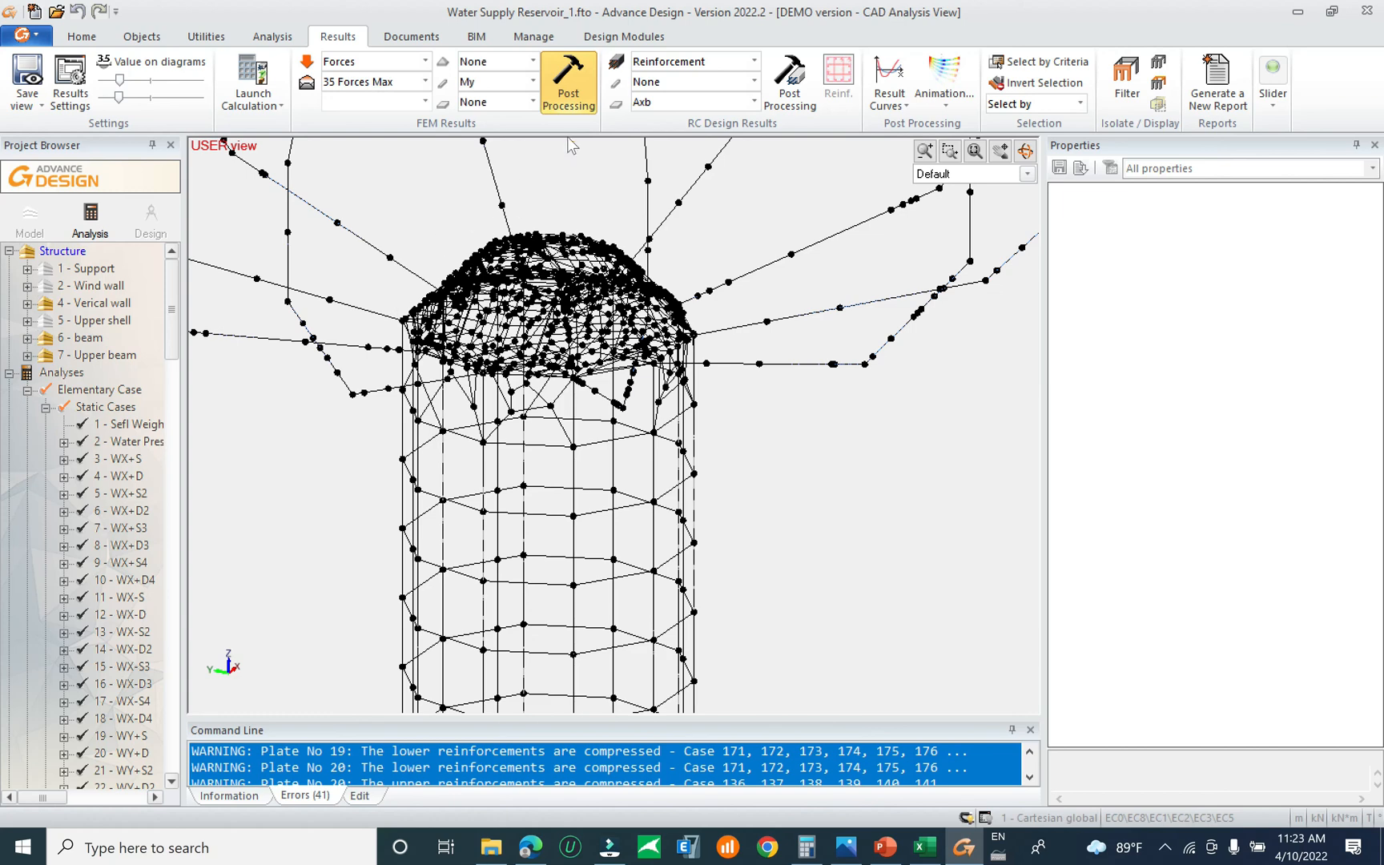
click(587, 83)
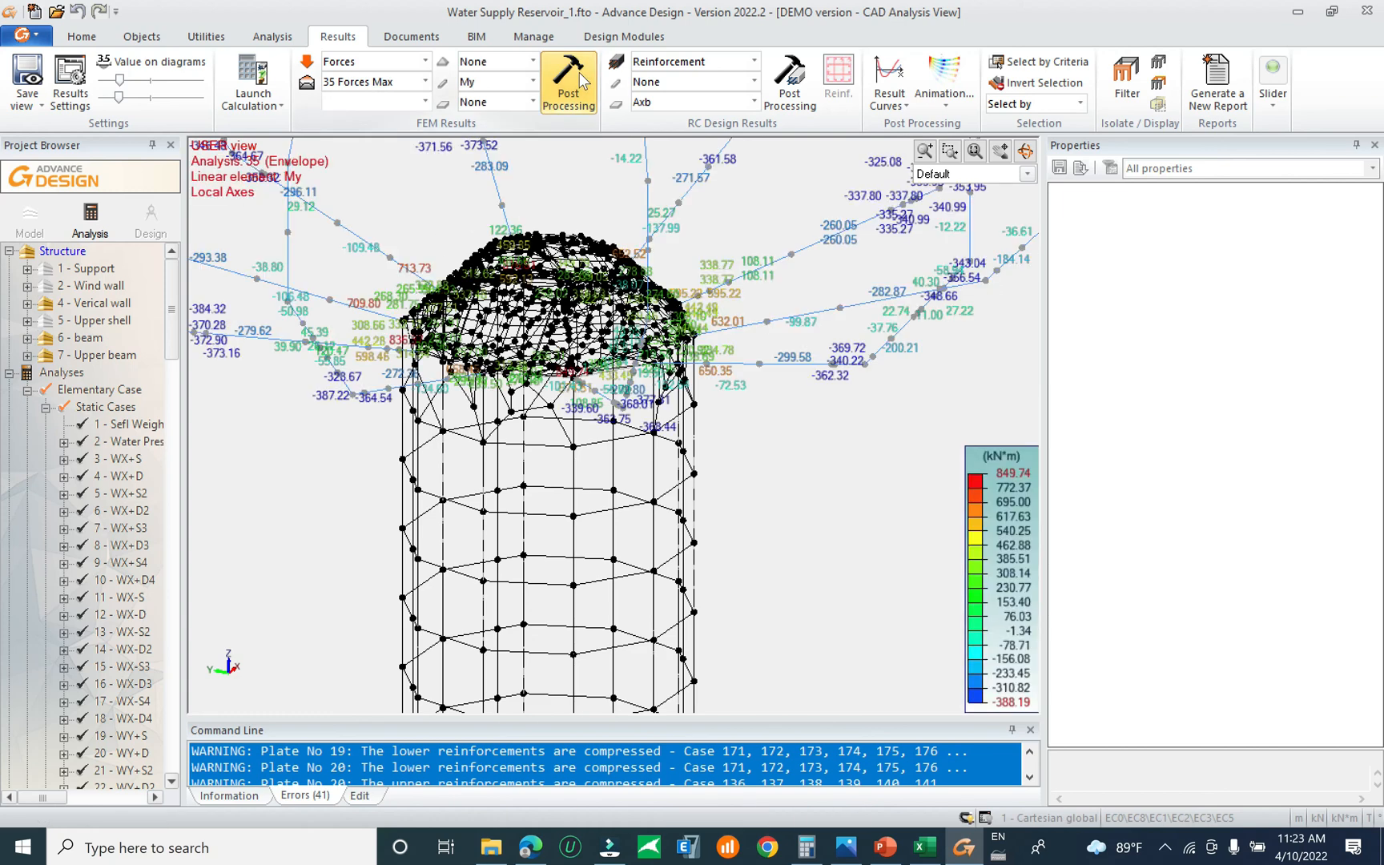
Examine the My values on the ring beam and the meridian ribs around the top of the shaft
scroll(378, 343, up, 5)
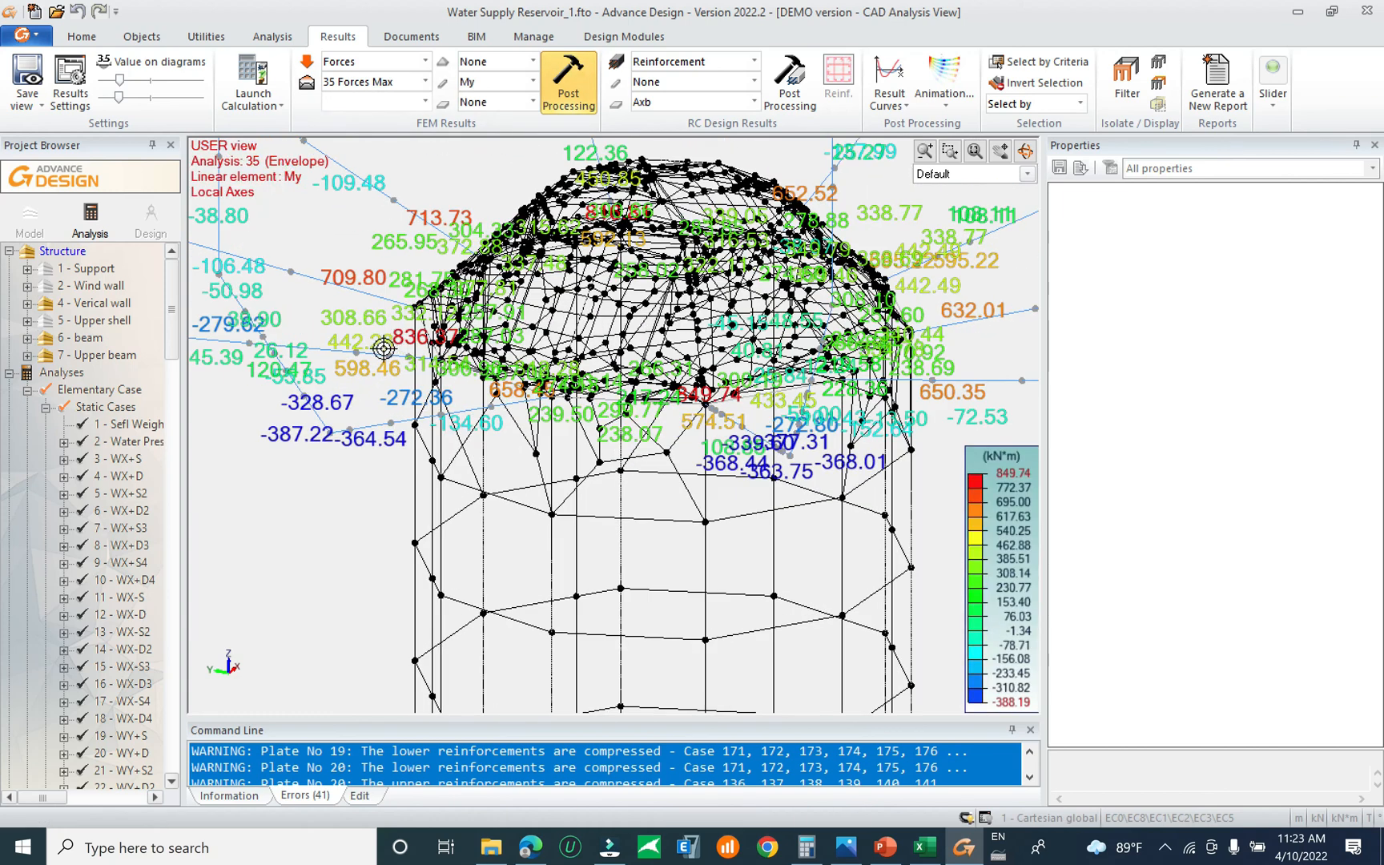
scroll(378, 342, up, 1)
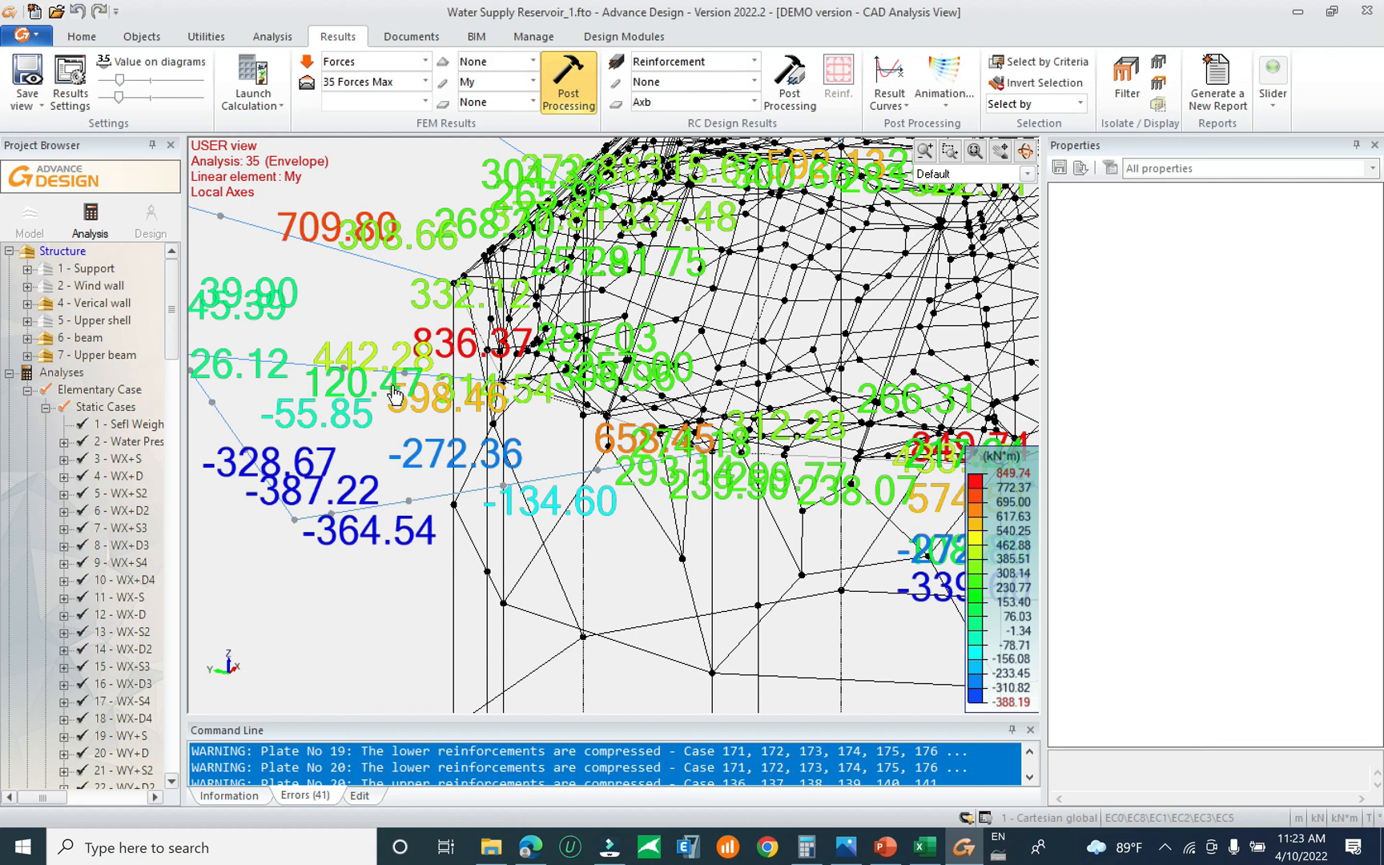
middle_drag(393, 391, 411, 502)
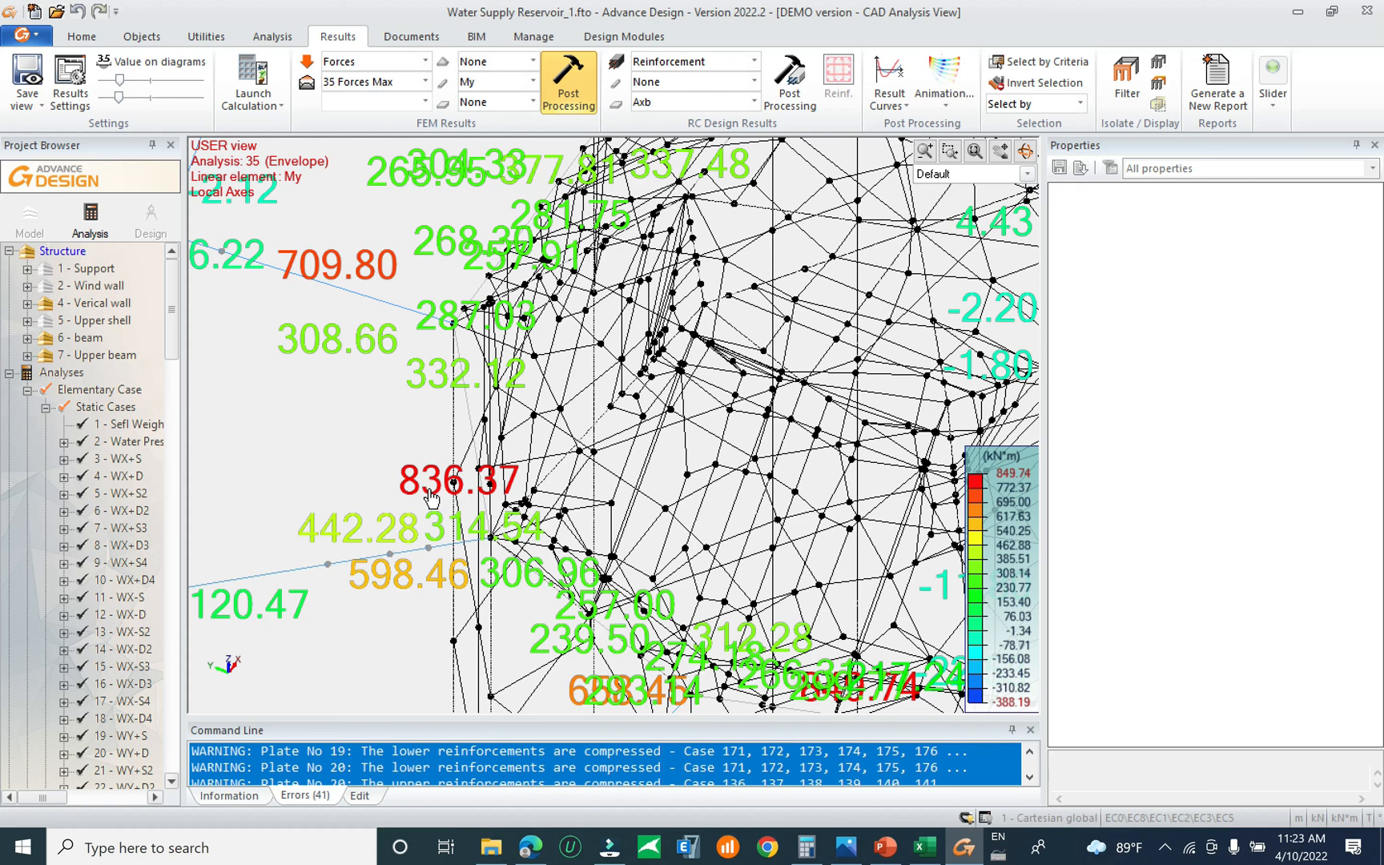
scroll(444, 490, down, 1)
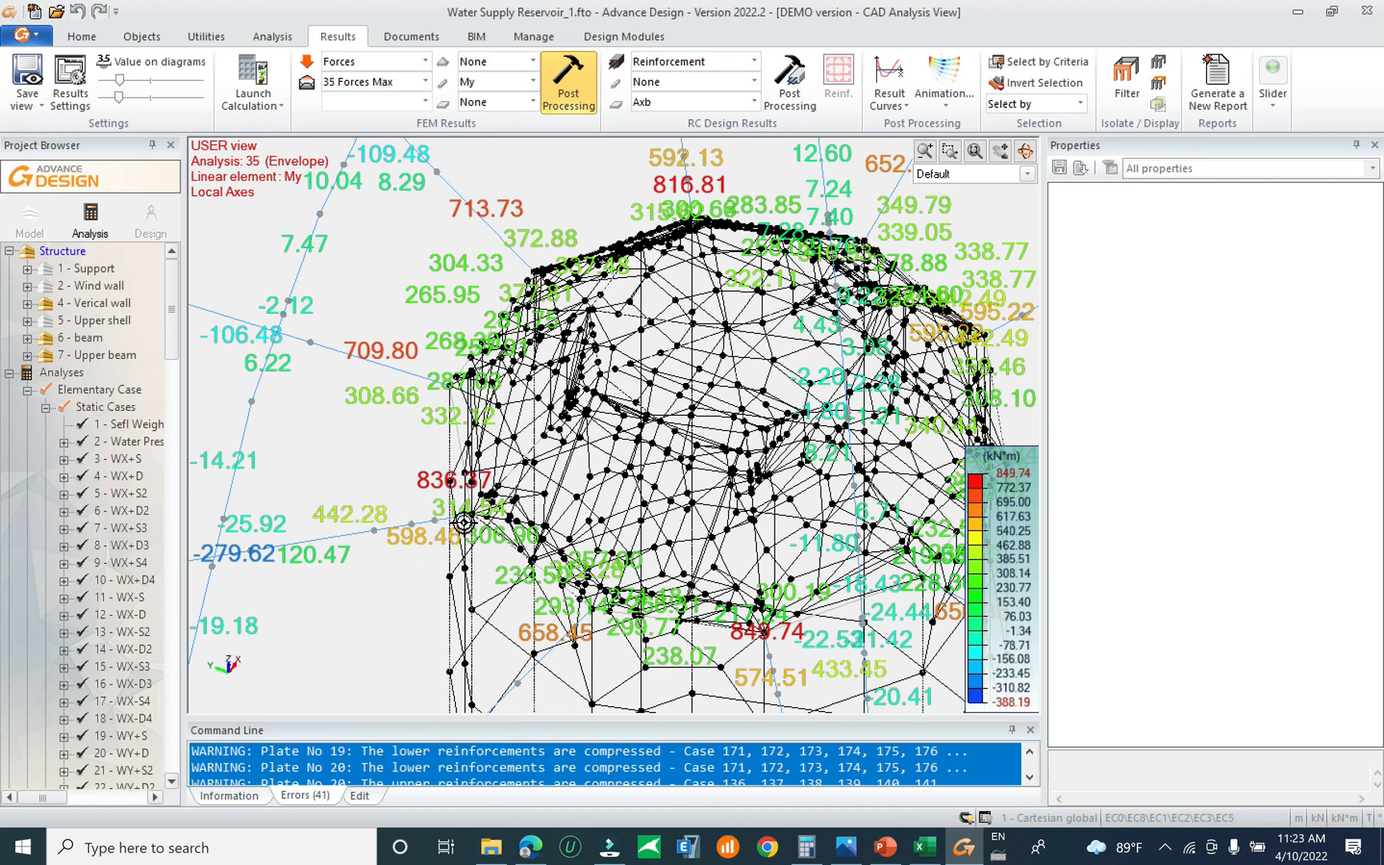
scroll(457, 524, down, 1)
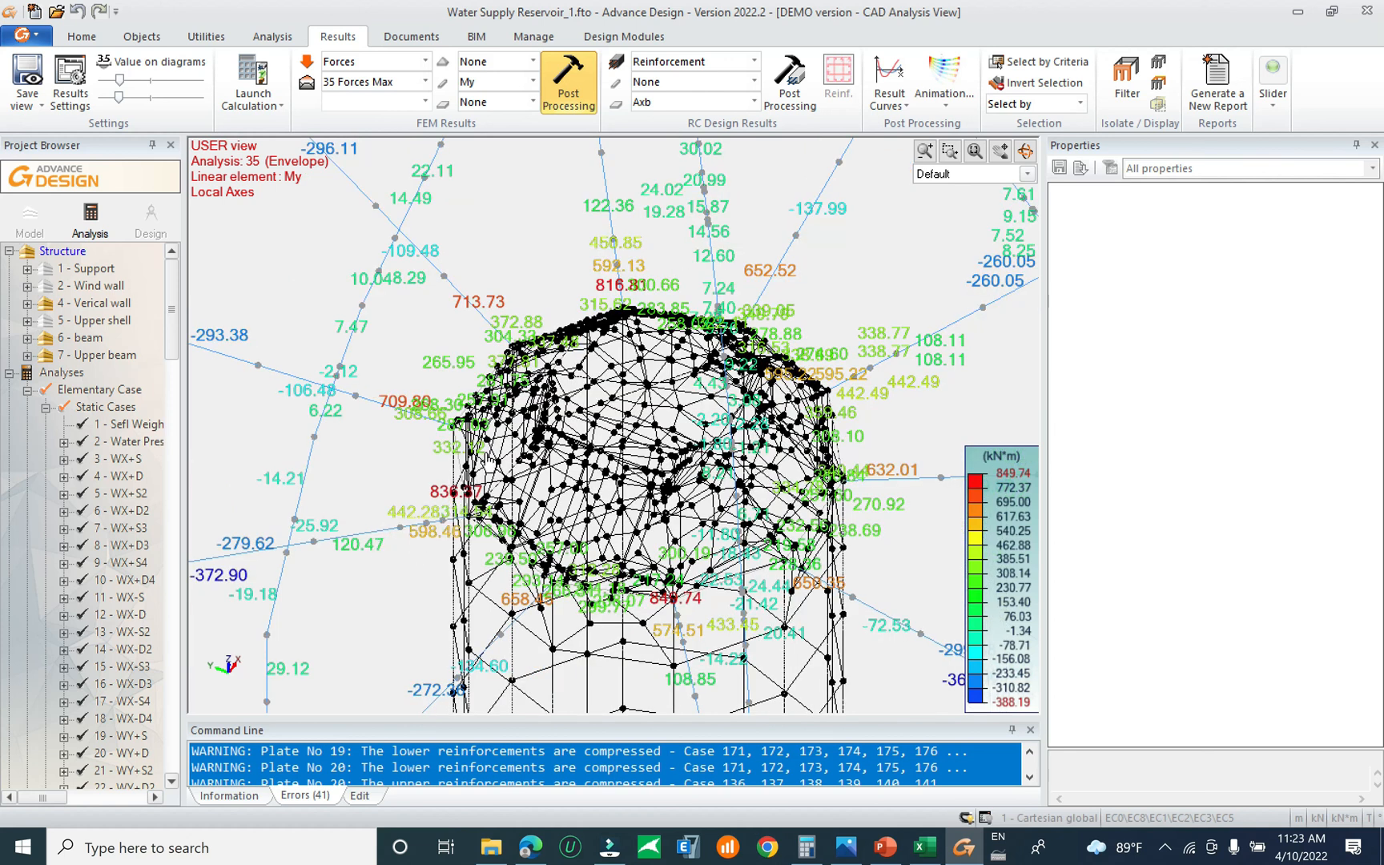
scroll(440, 512, down, 3)
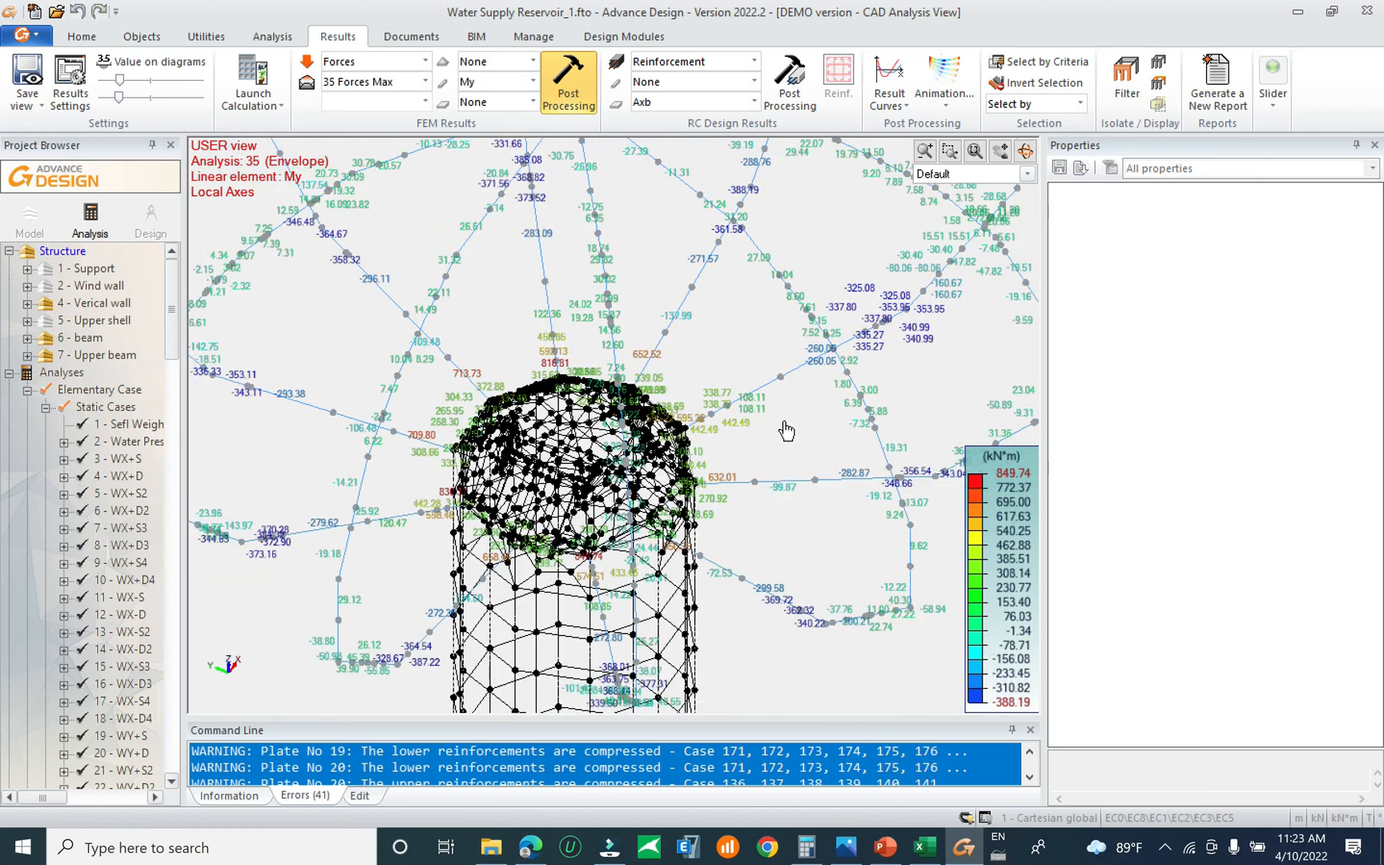
middle_drag(742, 440, 706, 447)
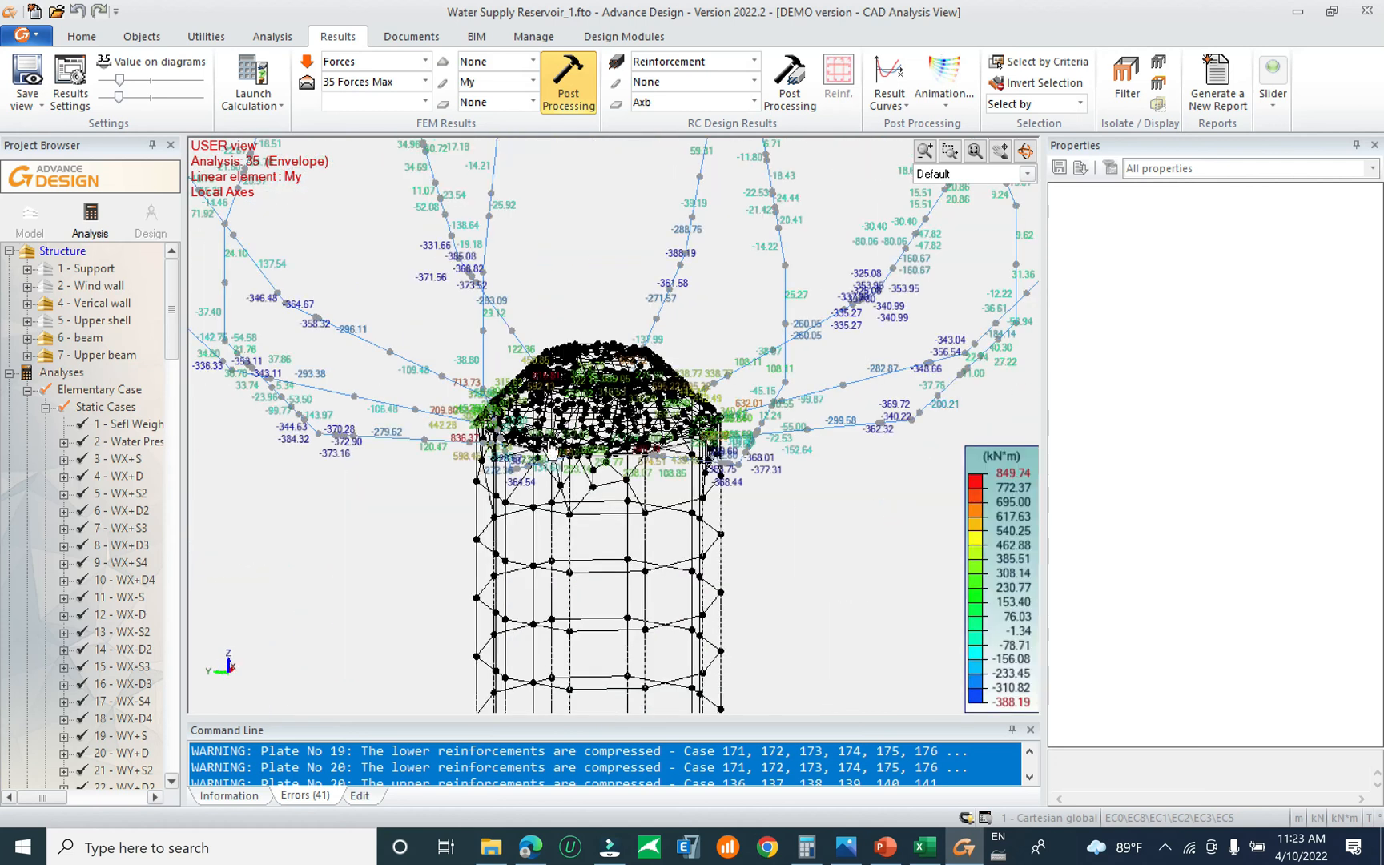
scroll(554, 450, up, 1)
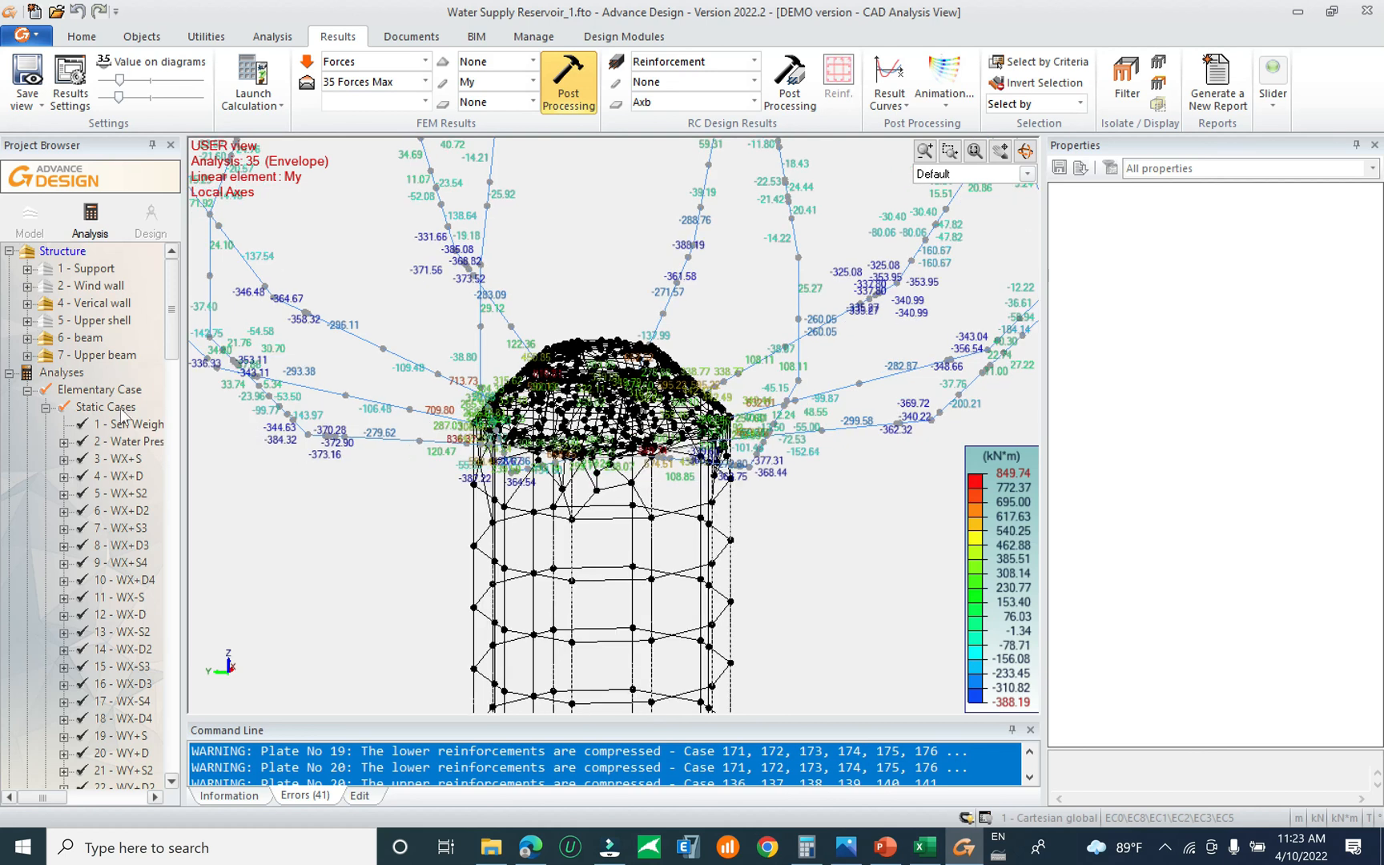
Hide the Upper beam system and redisplay the My values to inspect the ring beam alone
click(88, 346)
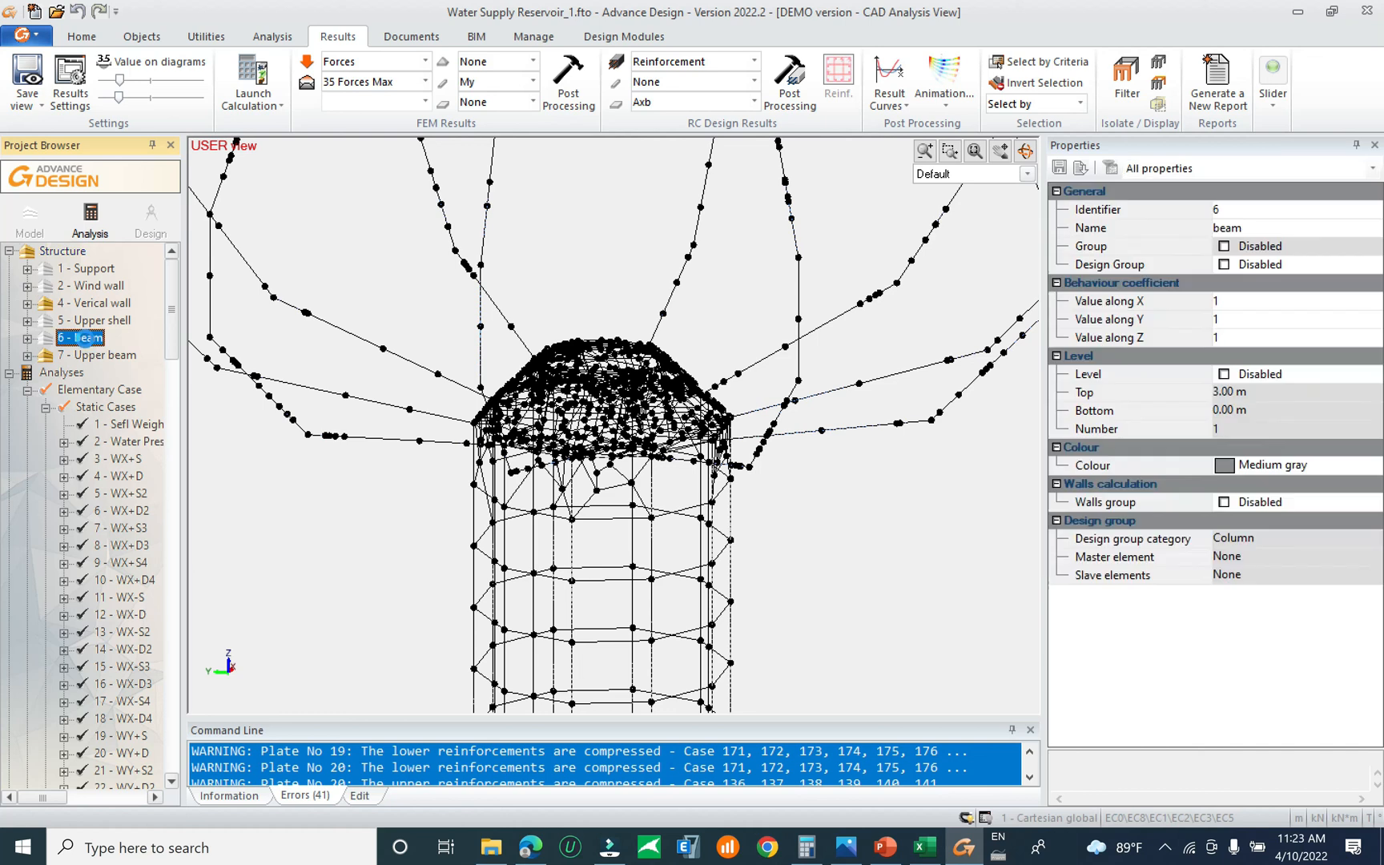
click(92, 322)
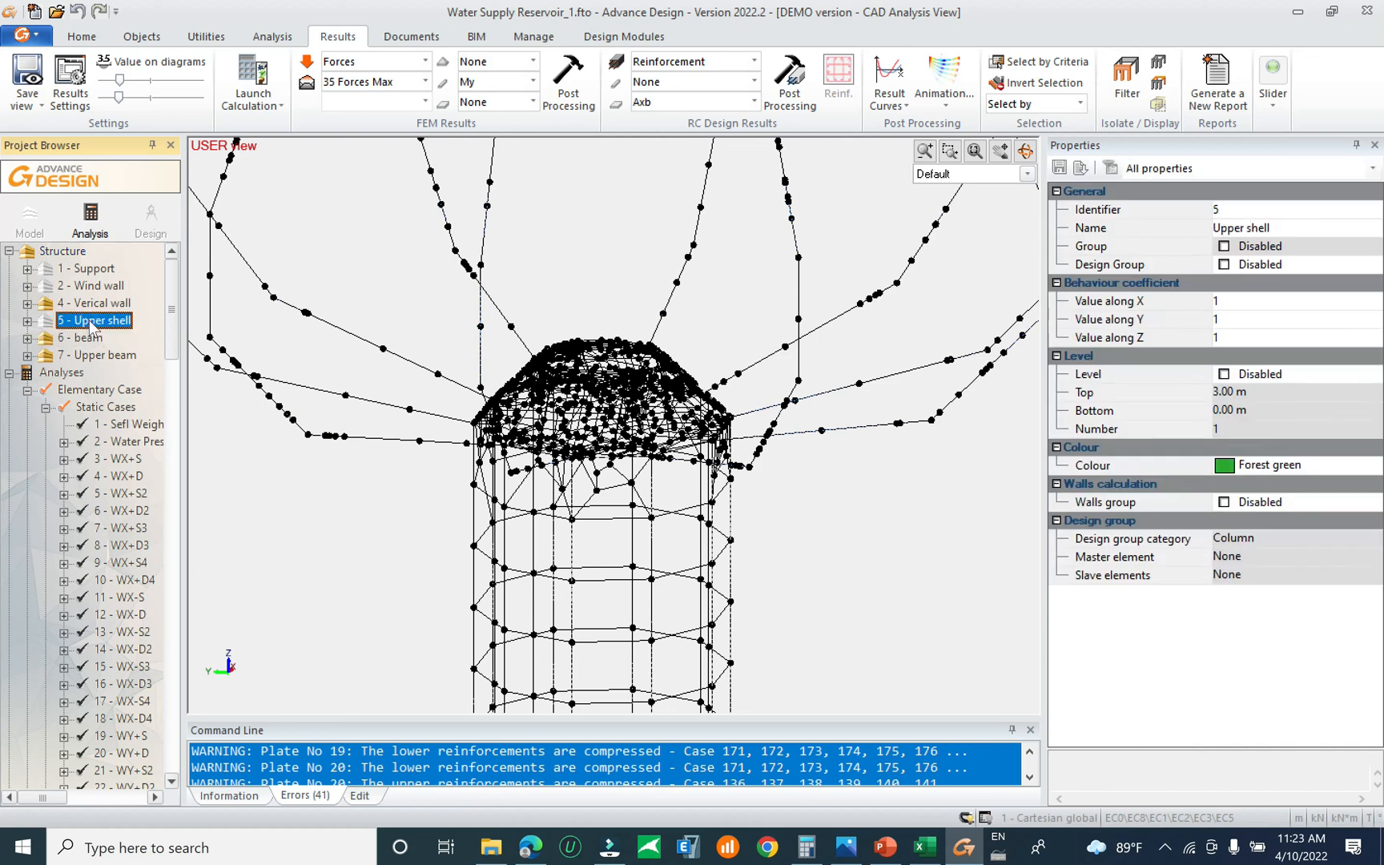
key(space)
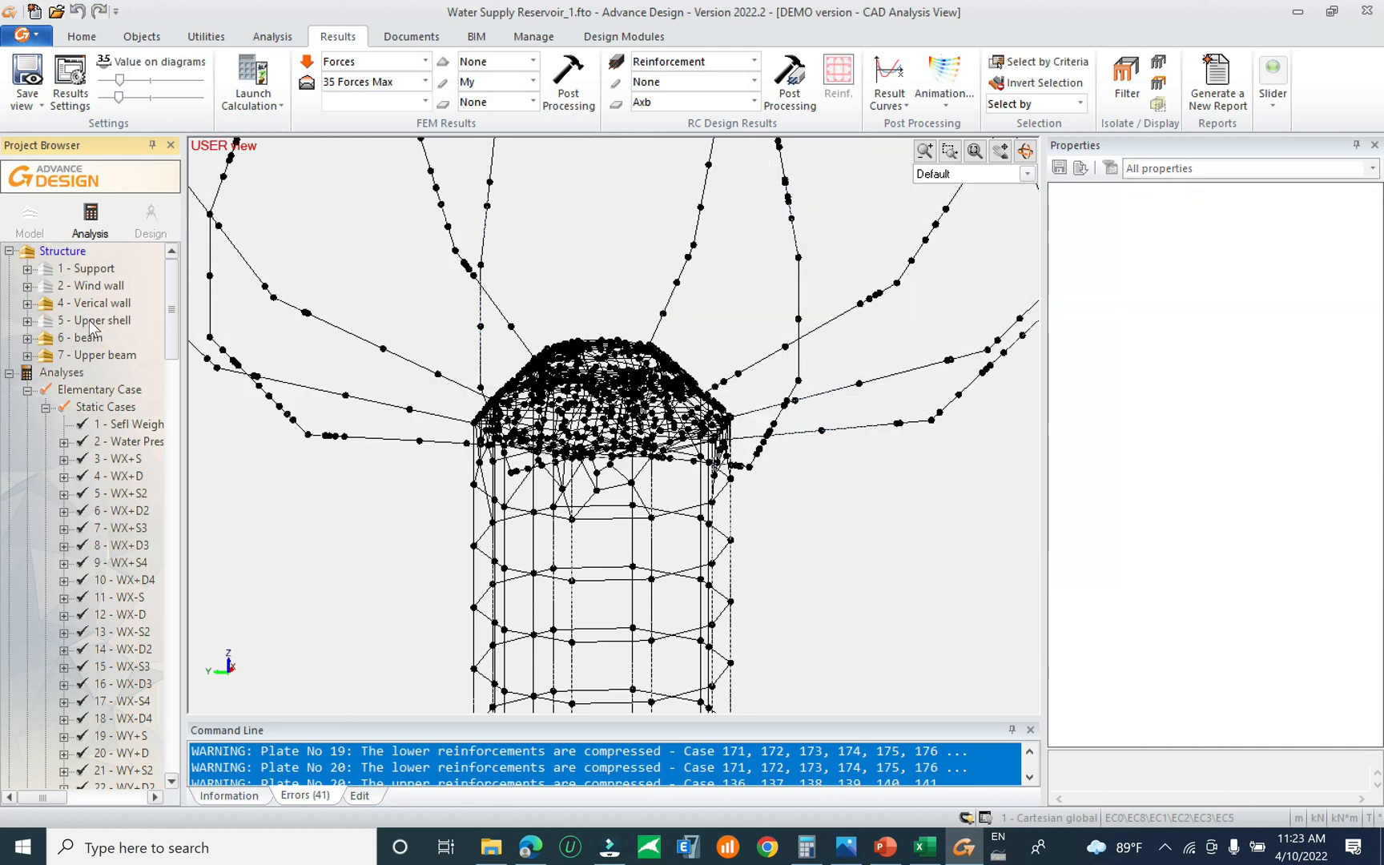
click(96, 356)
key(space)
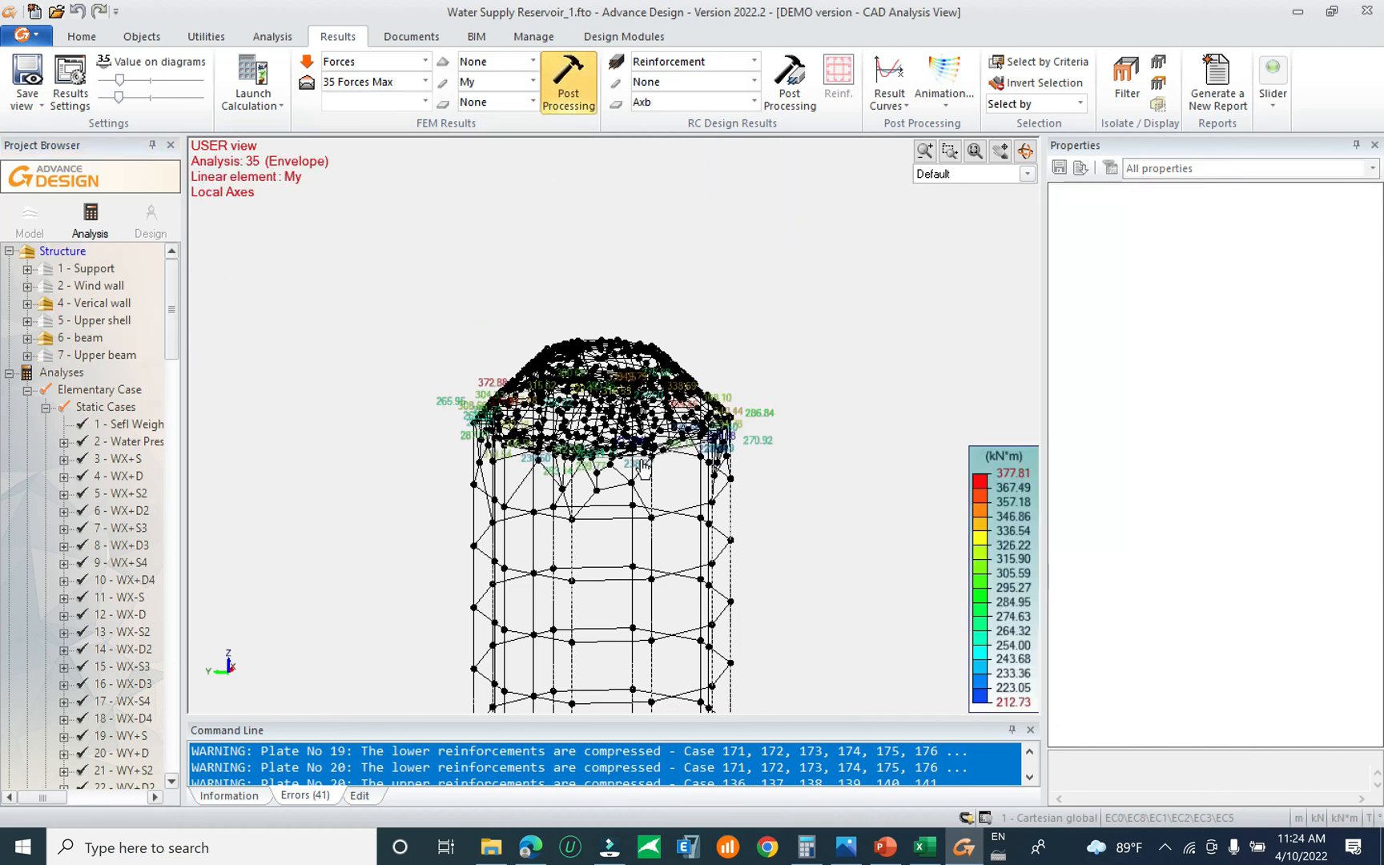
scroll(554, 462, up, 3)
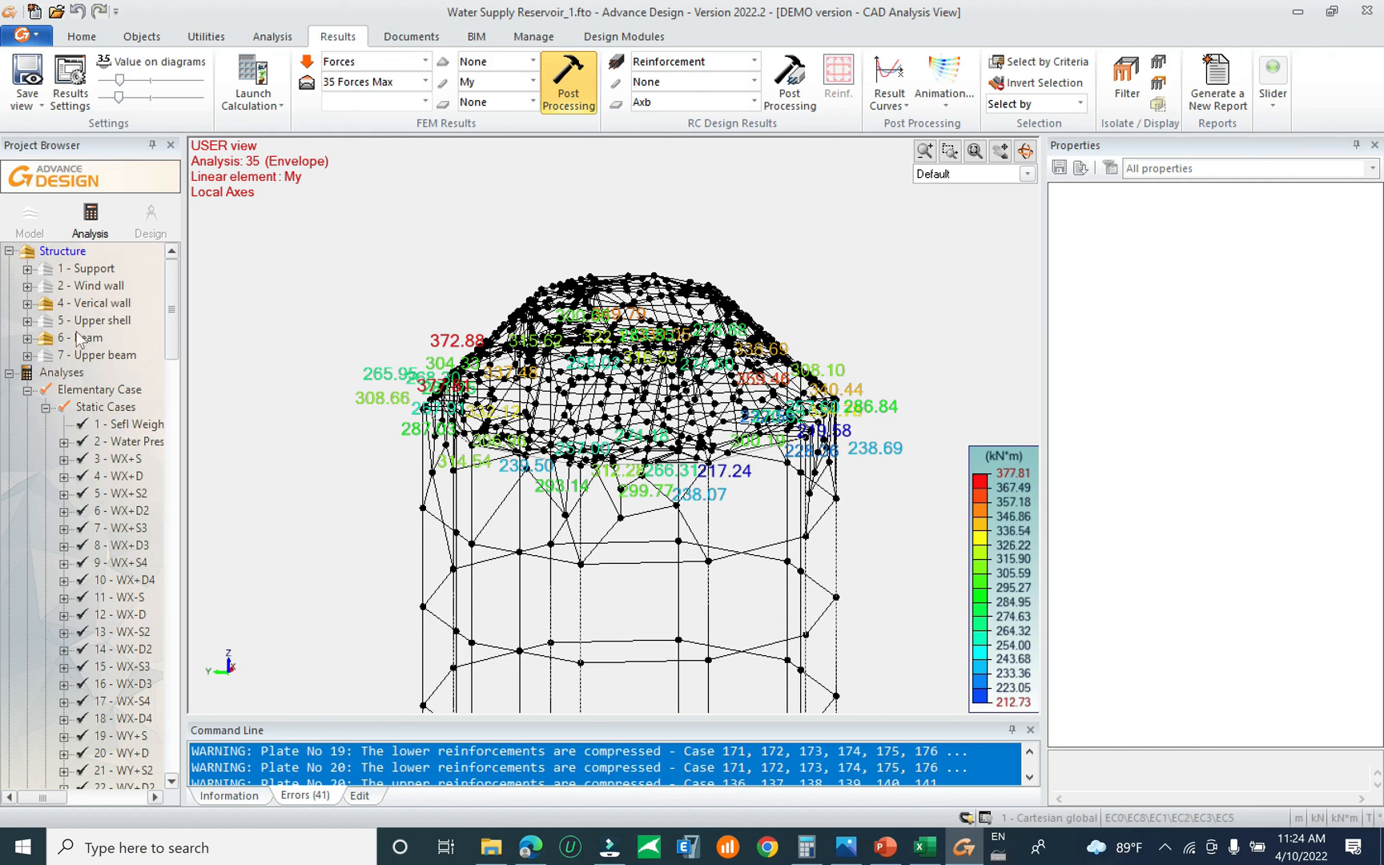
Make all systems of the structure visible again and bring the whole reservoir into view
click(63, 251)
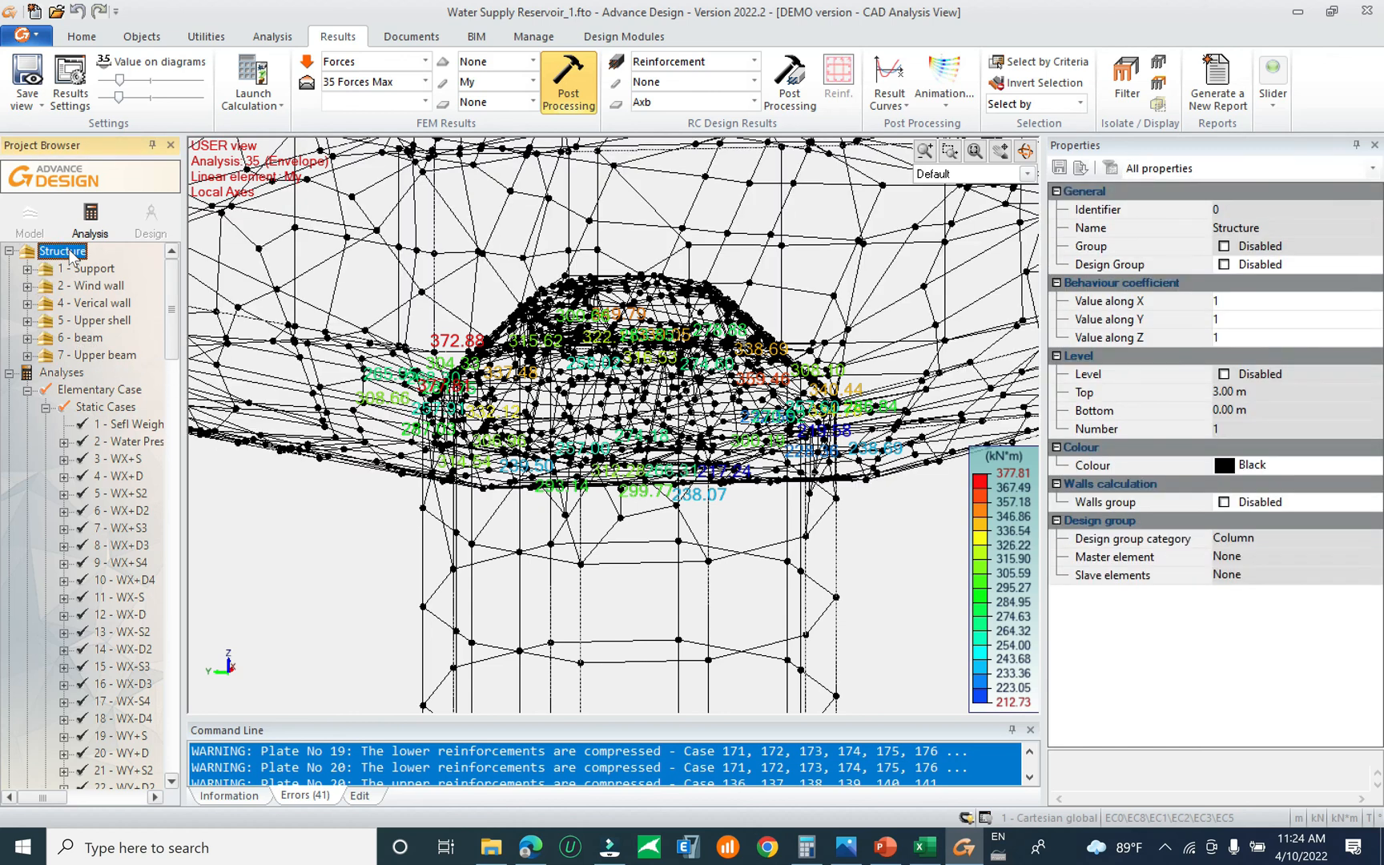
scroll(560, 462, down, 5)
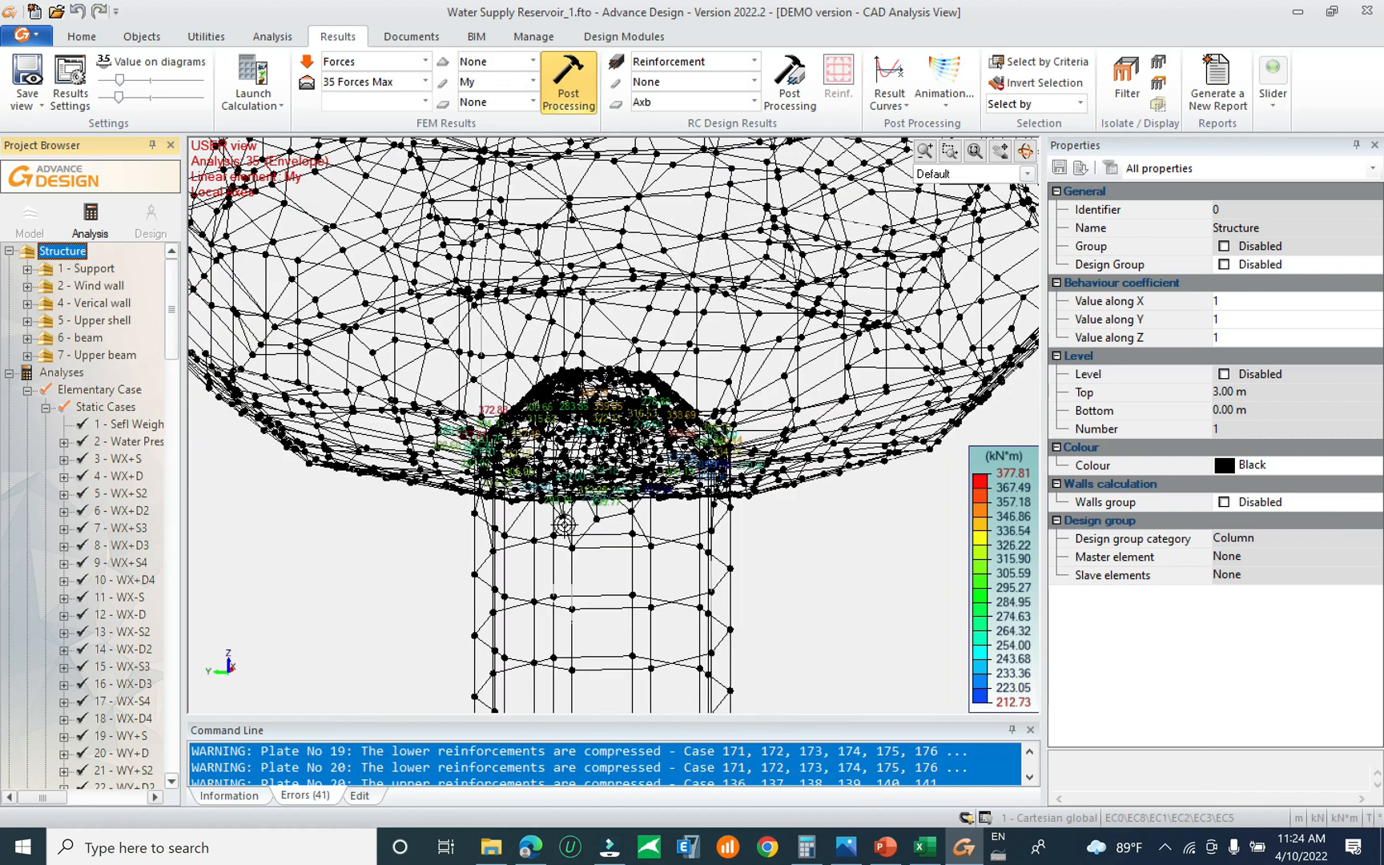
scroll(560, 462, down, 2)
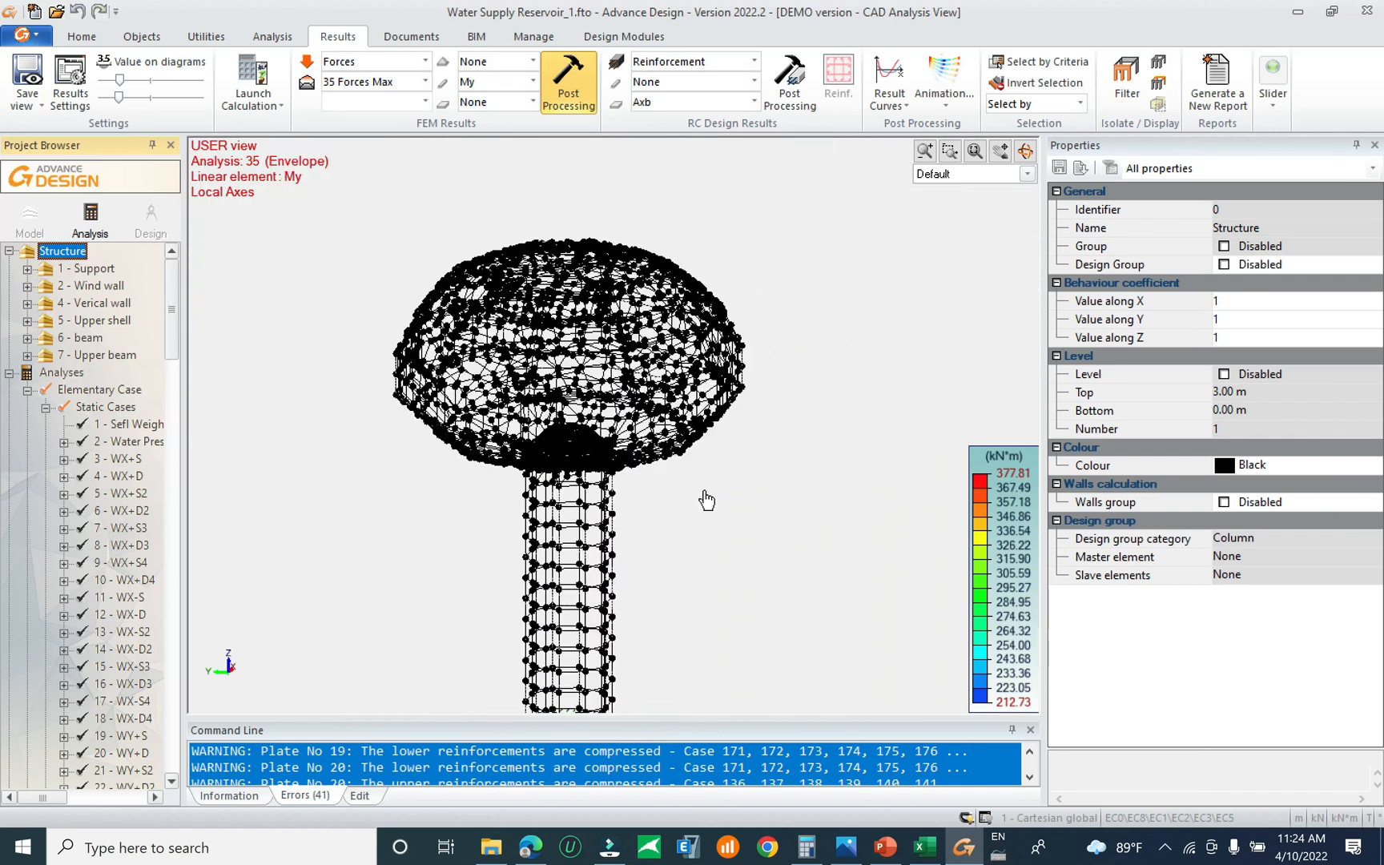
middle_drag(521, 232, 628, 227)
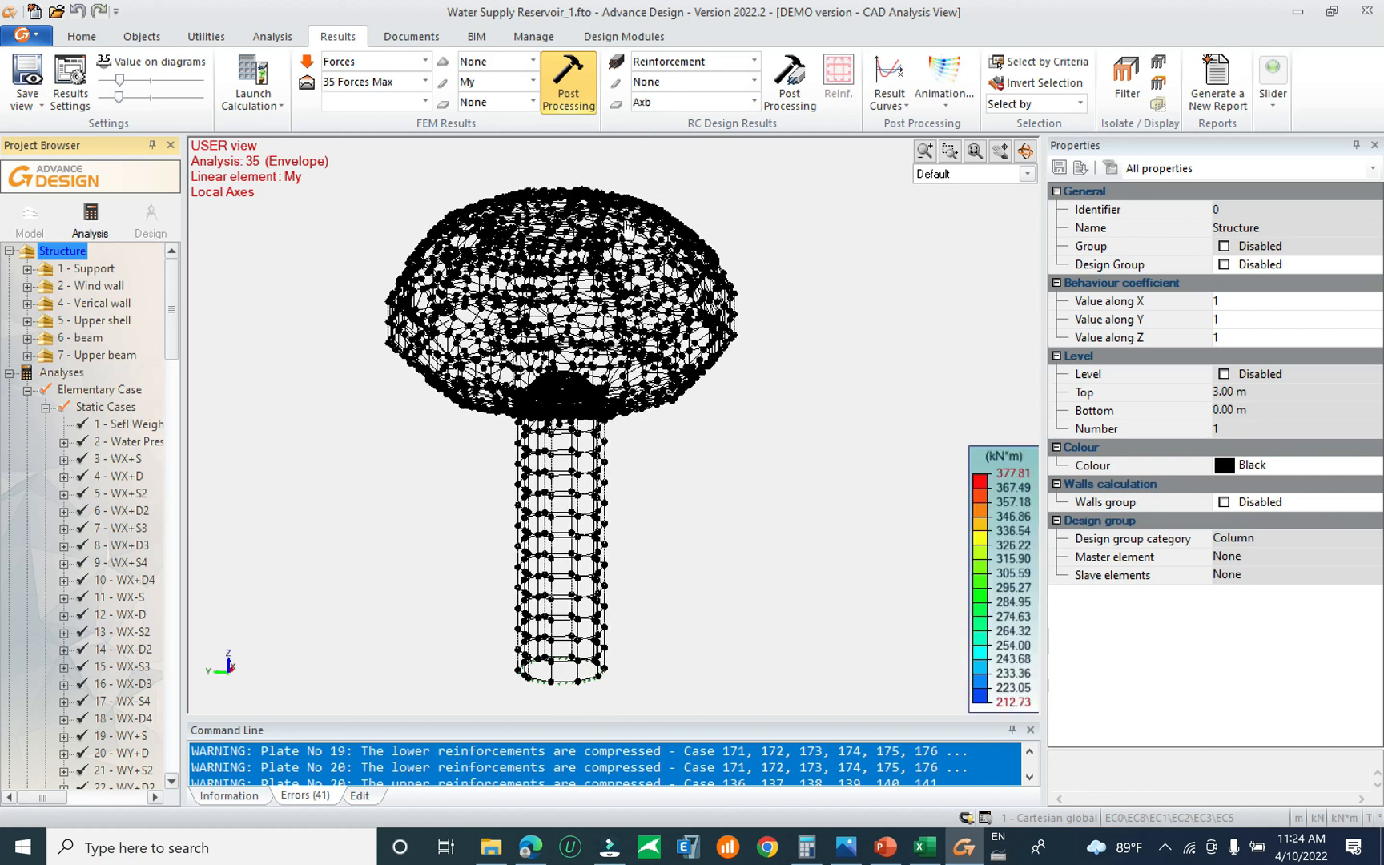
Add the Mxx moments on planar elements to the displayed results for envelope 35 Forces Max
click(503, 100)
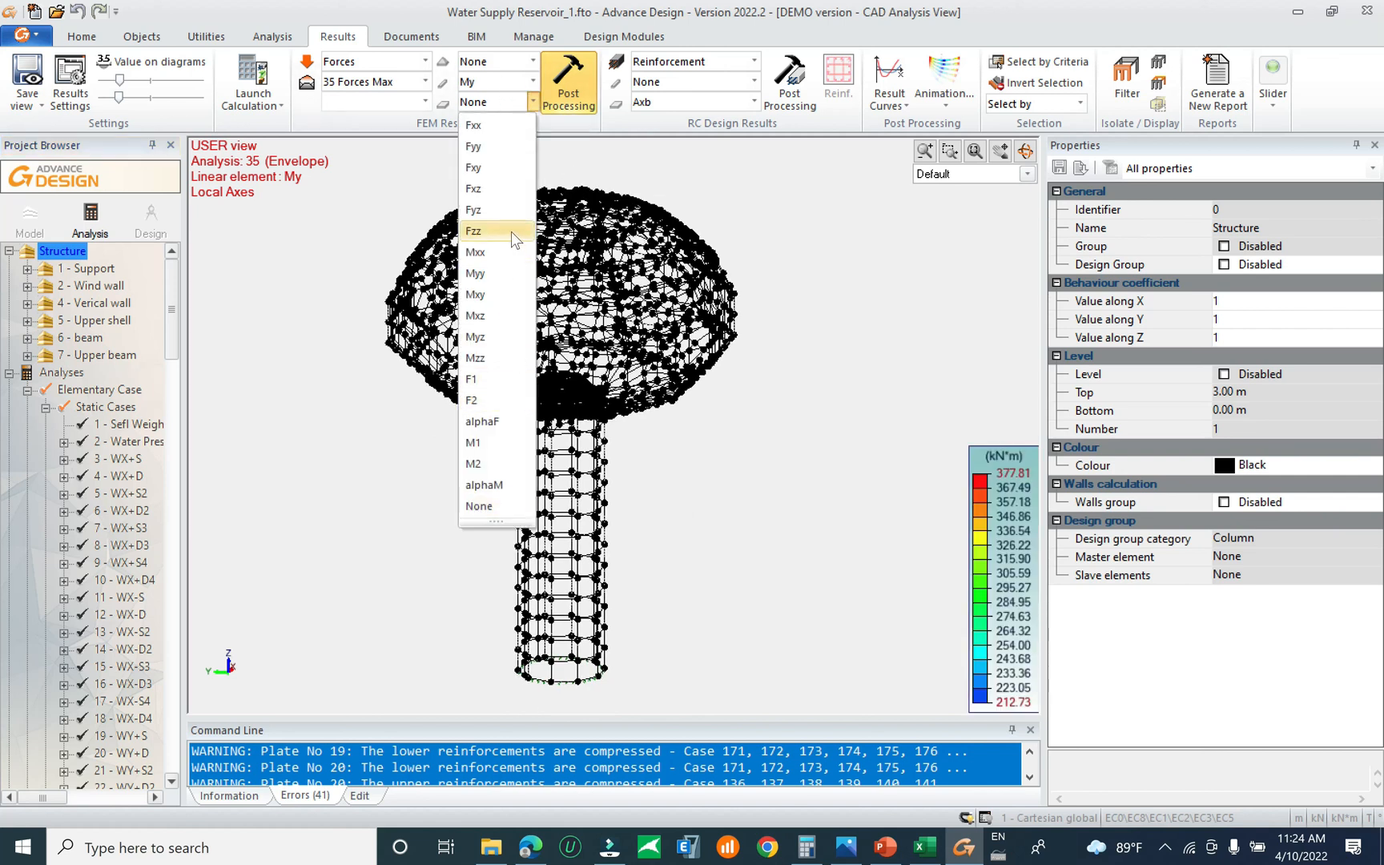
click(484, 253)
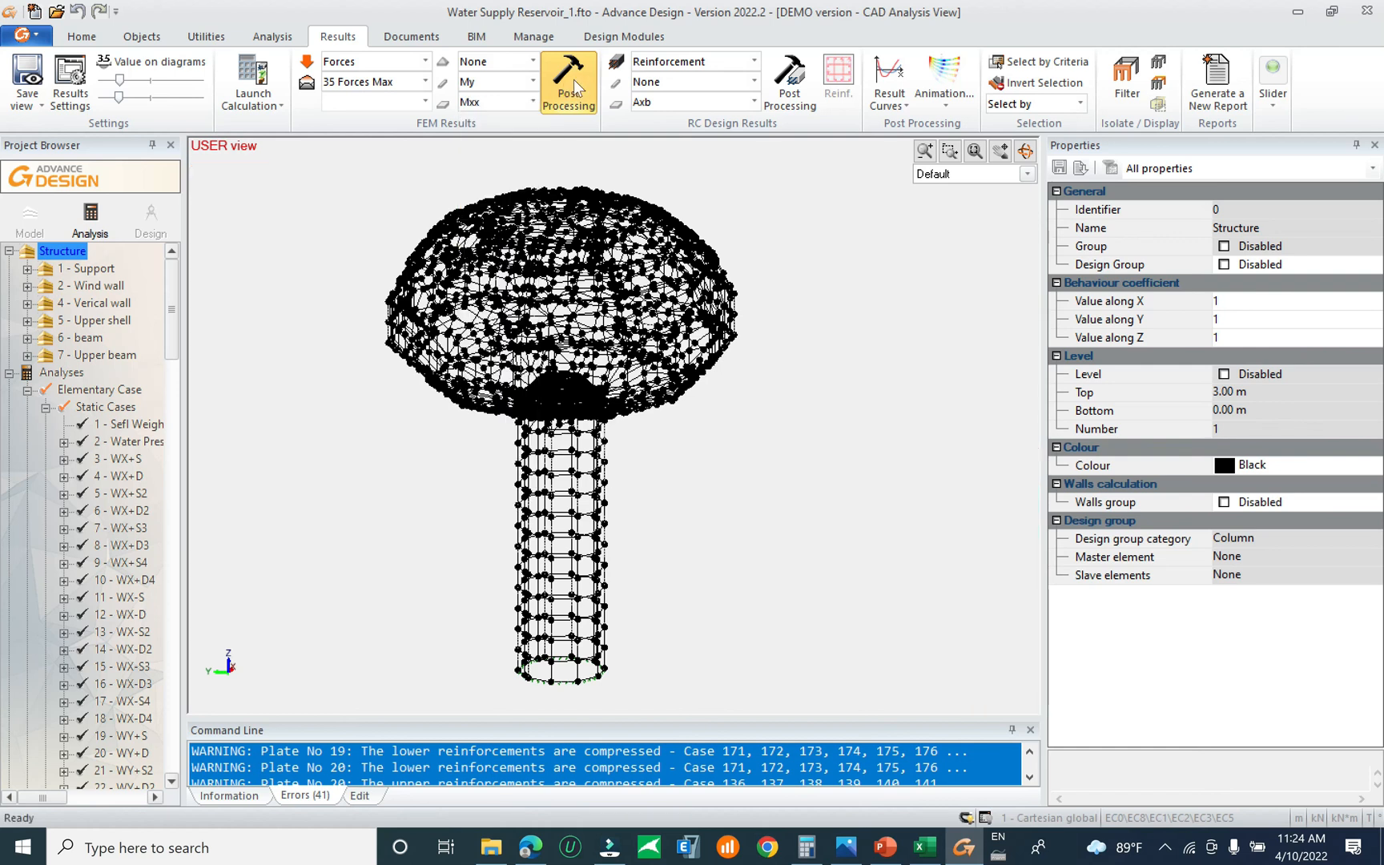
click(574, 79)
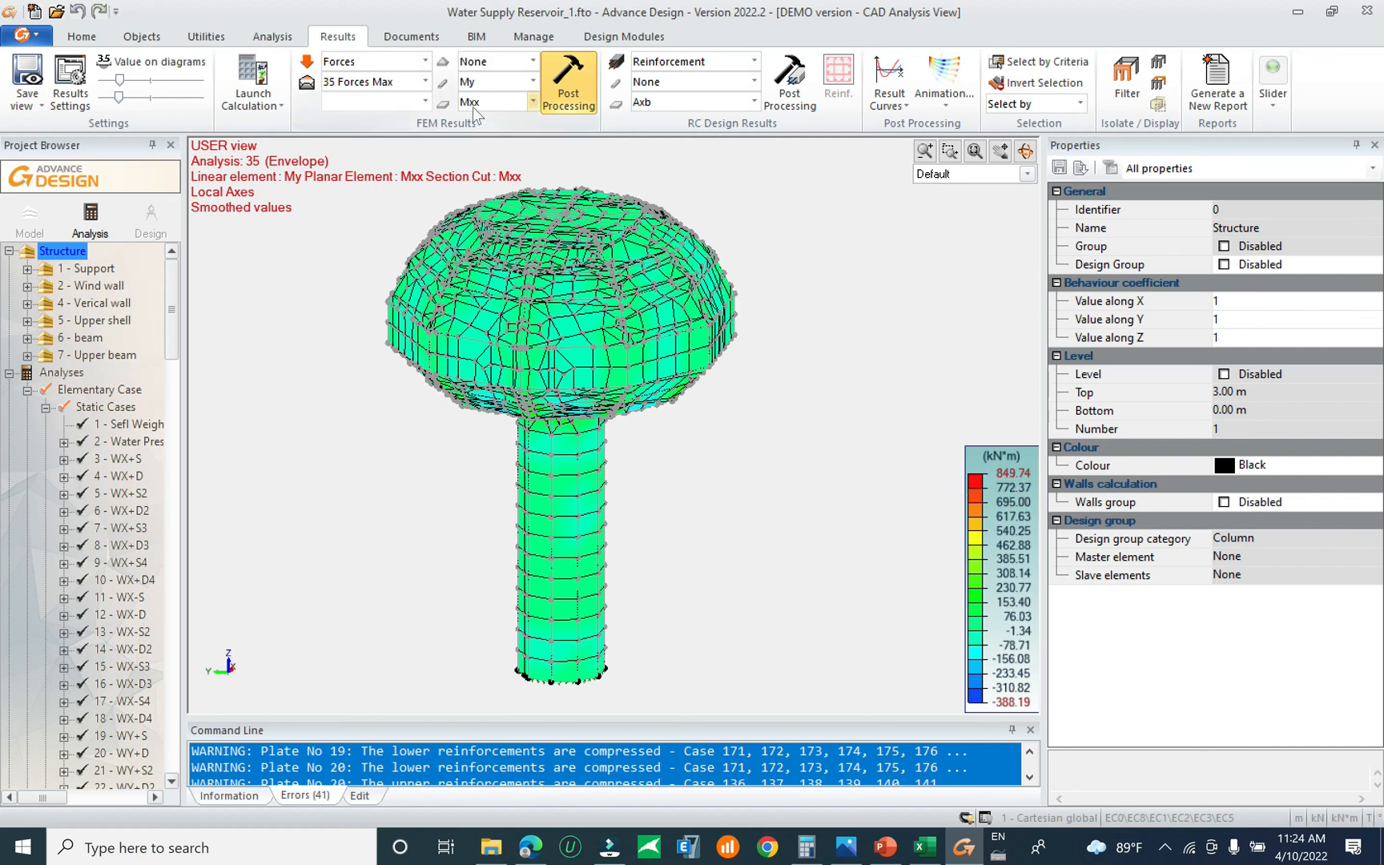
Remove the My results from the linear elements and redisplay only the planar Mxx moments for envelope 35 Forces Max
click(499, 83)
click(486, 227)
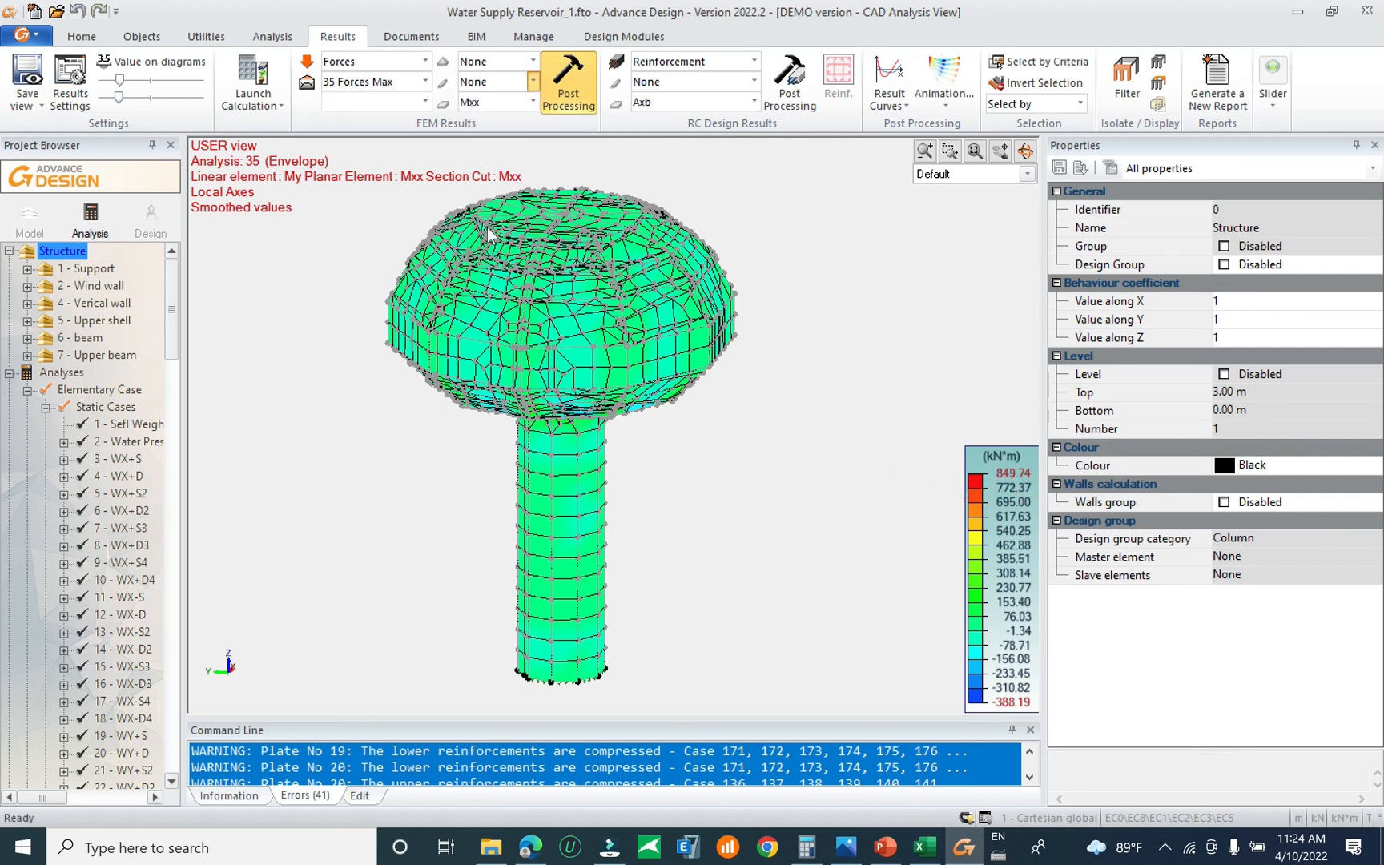
click(561, 82)
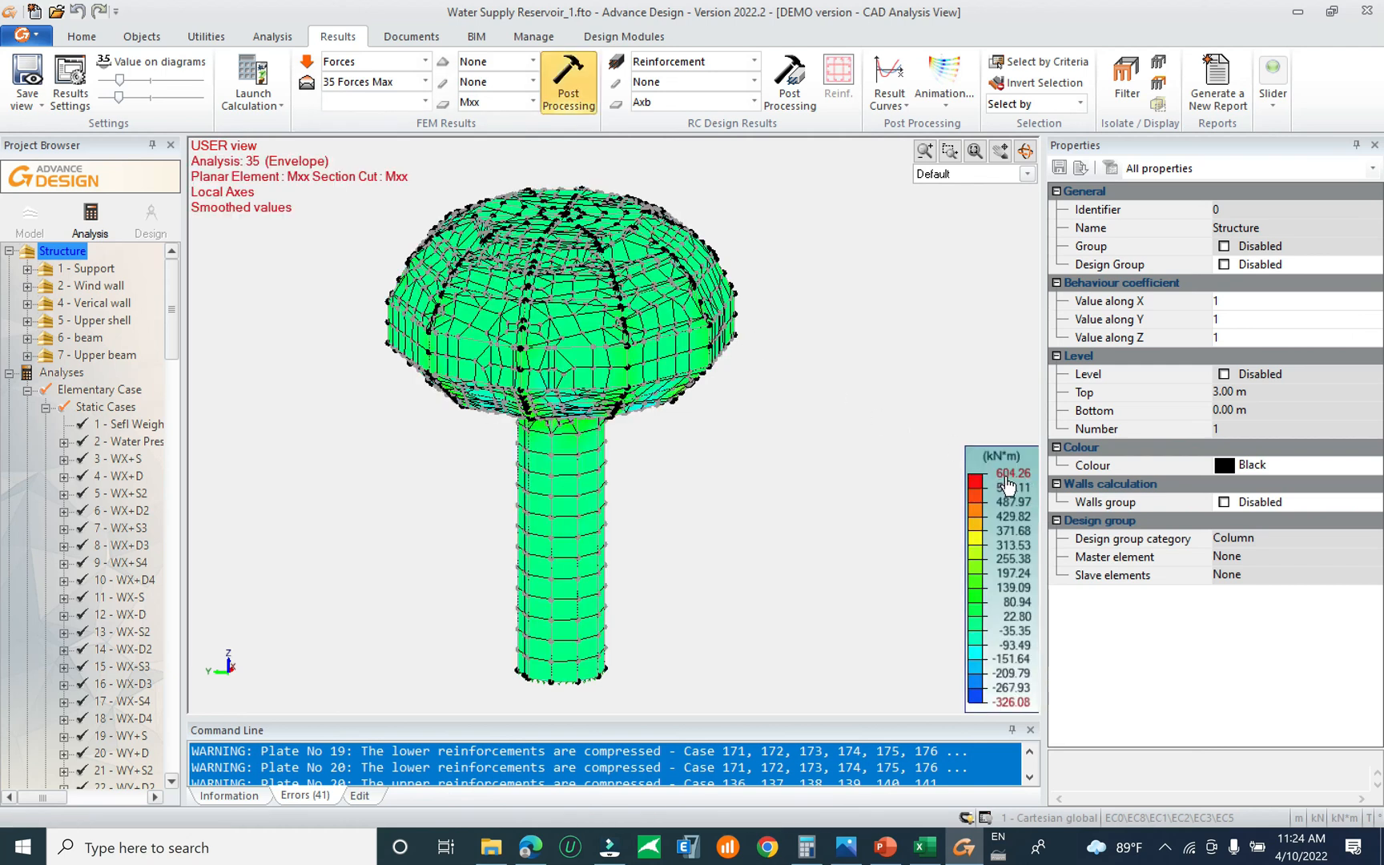
Display the Myy moments on the planar elements and inspect the underside of the tank around the shaft
click(507, 102)
click(493, 273)
click(568, 108)
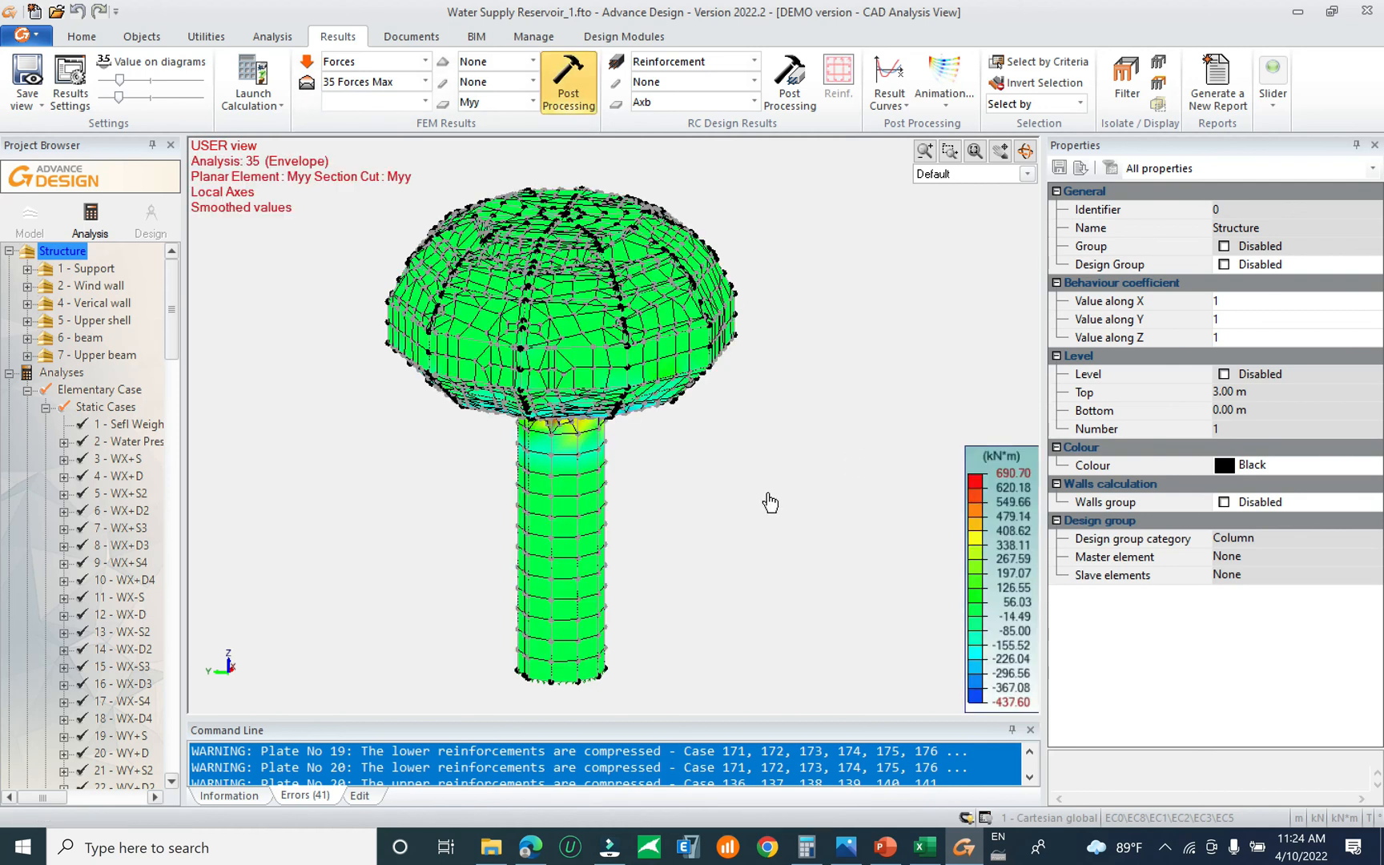
middle_drag(678, 481, 687, 352)
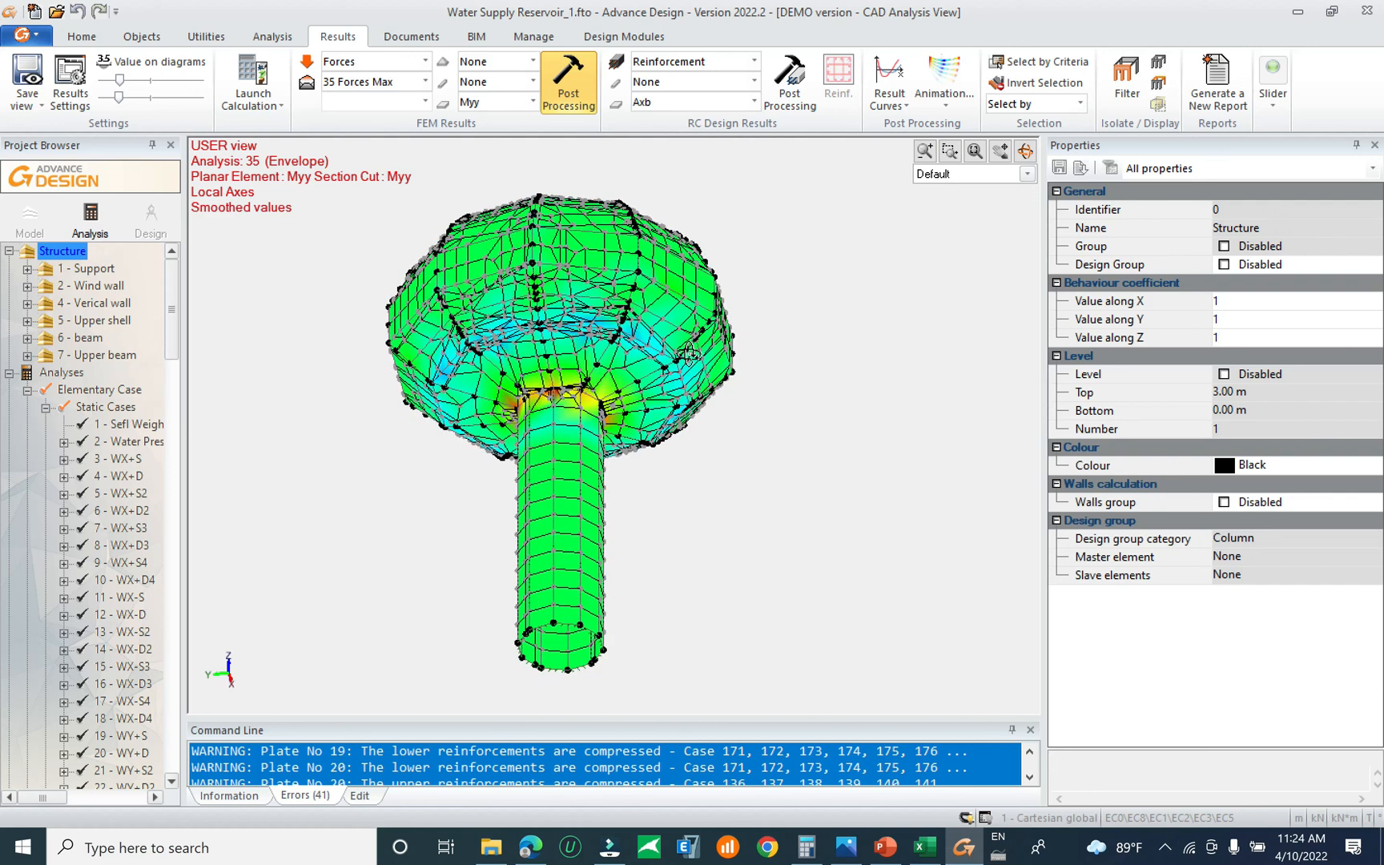
scroll(496, 409, up, 4)
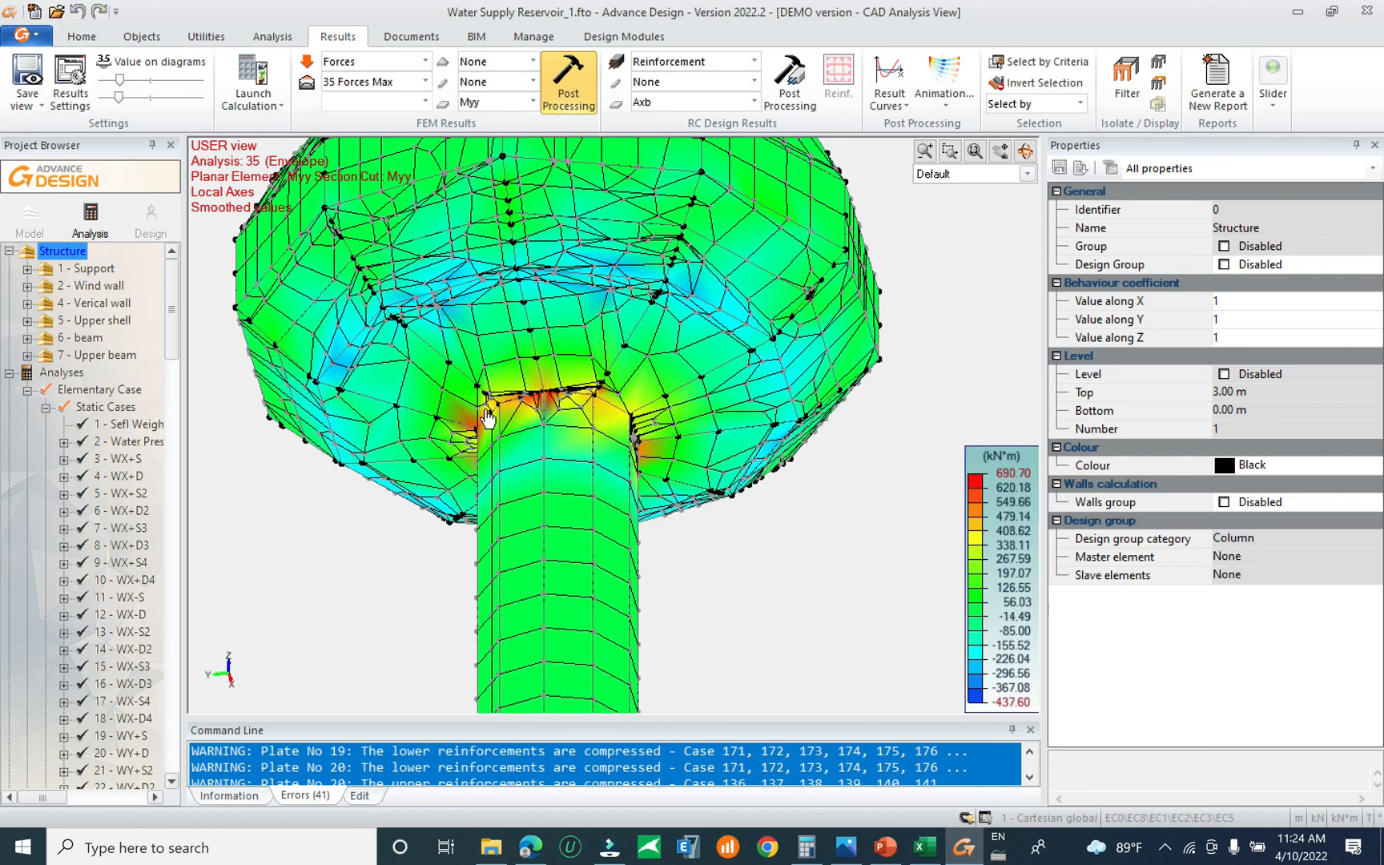
Switch the planar element results back to Mxx and inspect the moments where the tank meets the shaft
click(532, 102)
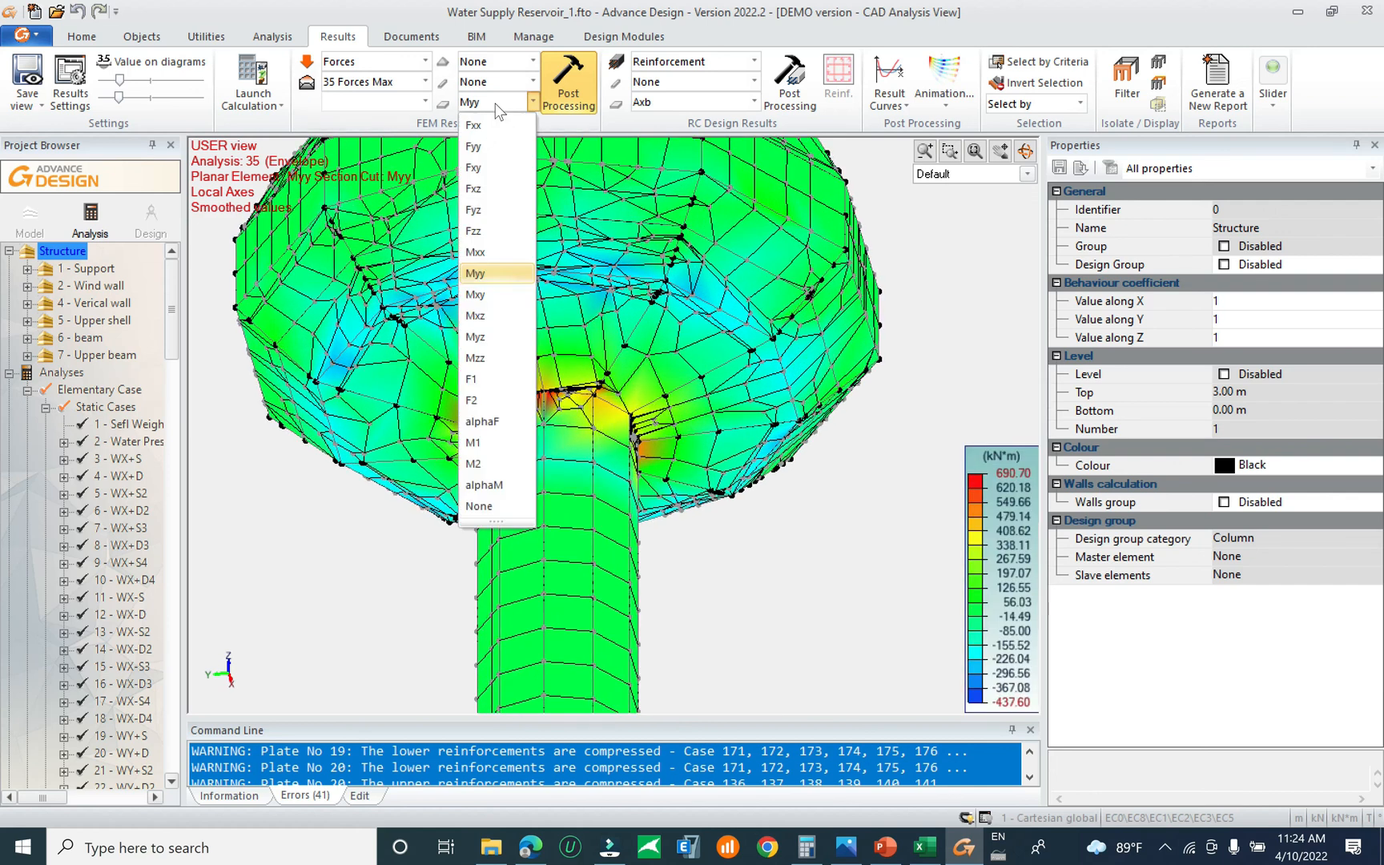
click(475, 252)
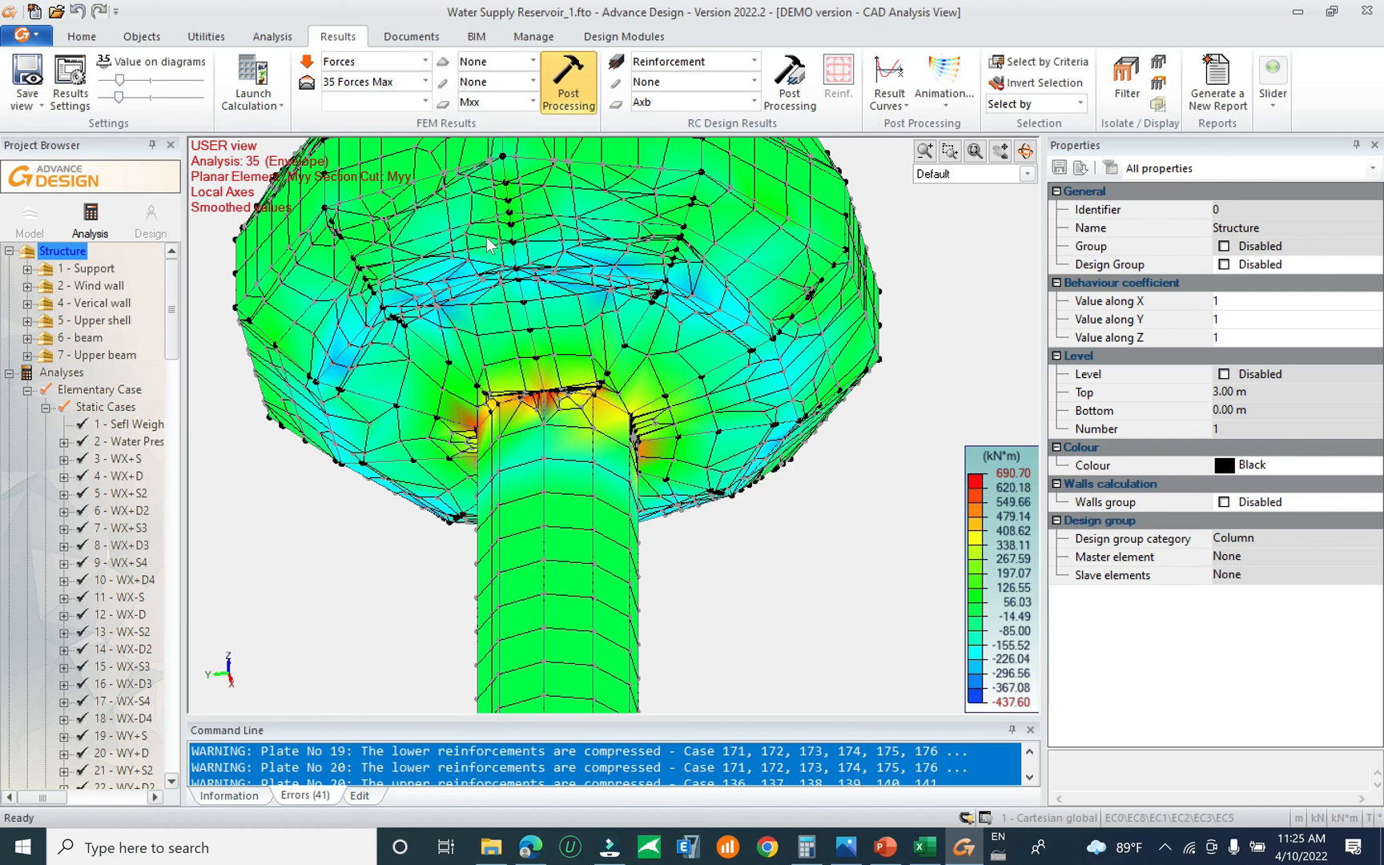
click(572, 83)
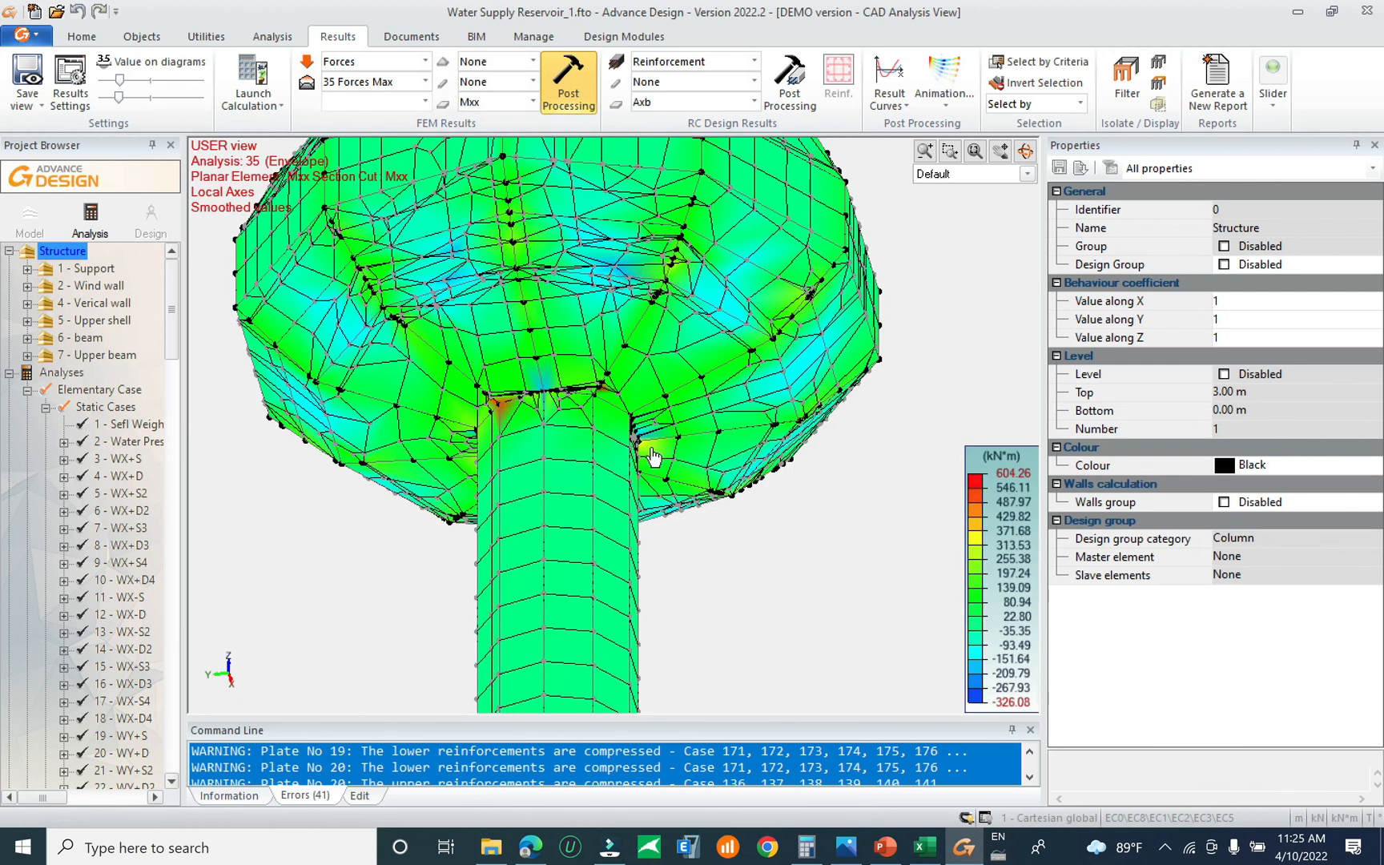
middle_drag(652, 475, 569, 475)
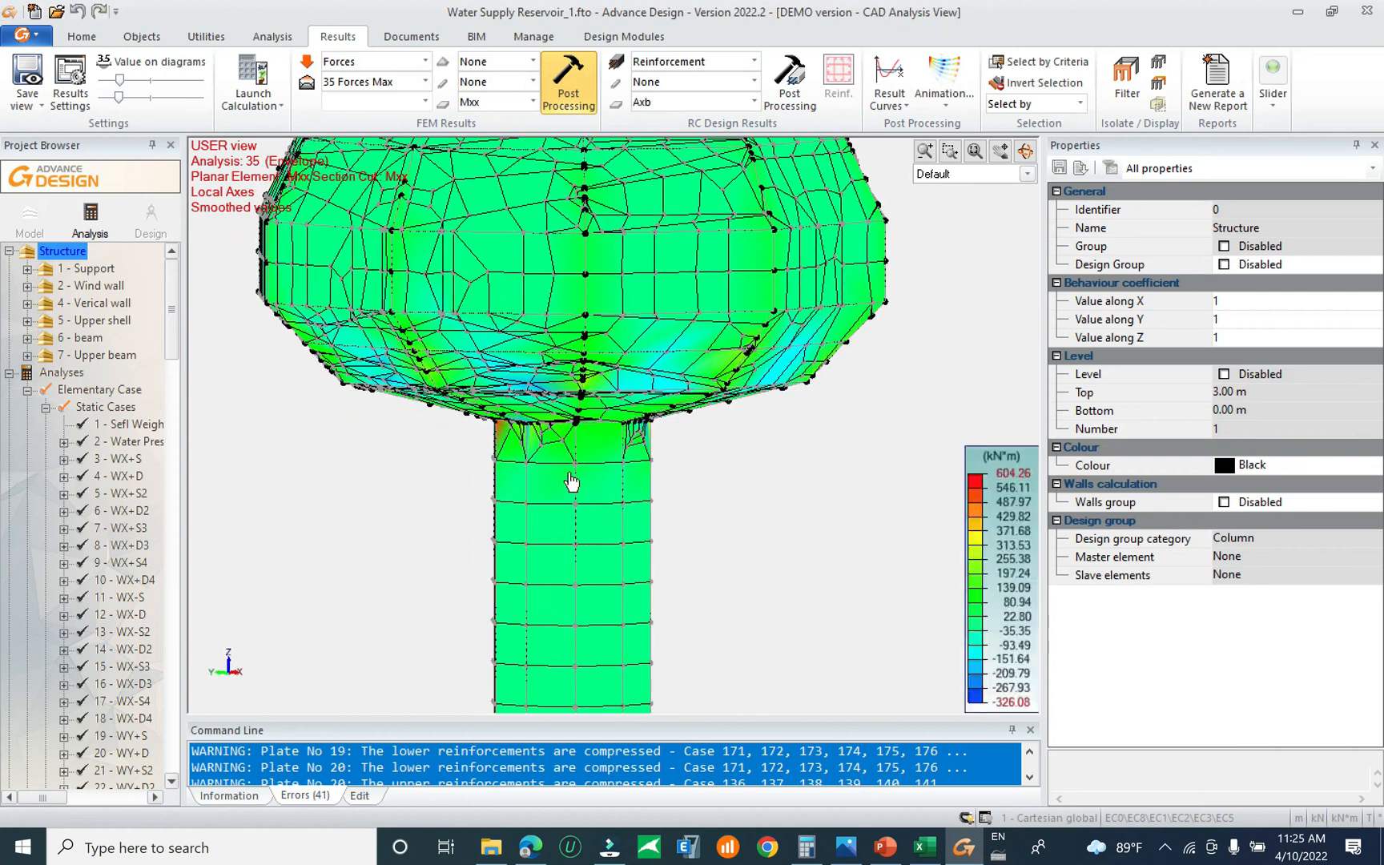
Display the RC design reinforcement result Axb on the planar elements
click(734, 62)
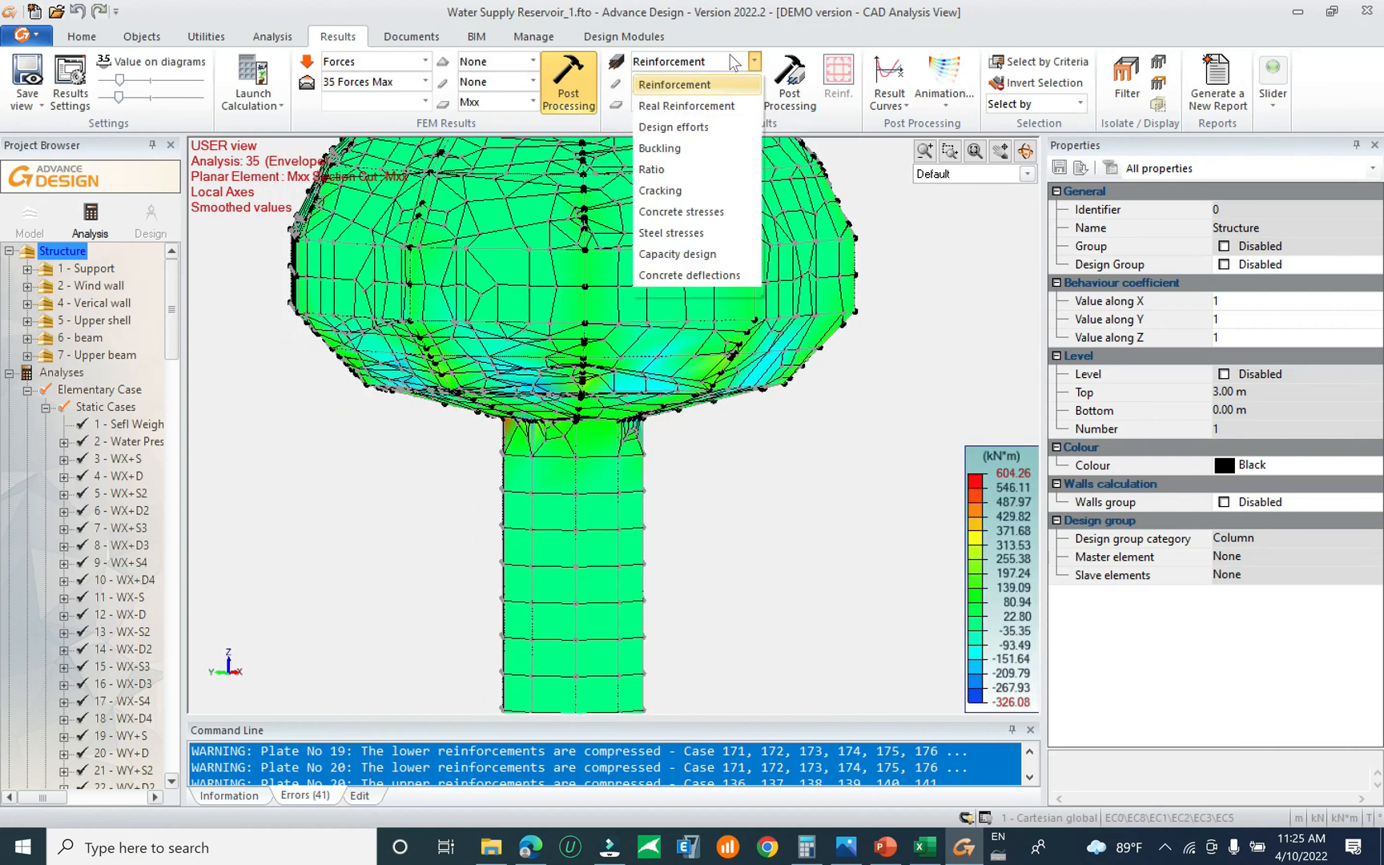
click(713, 84)
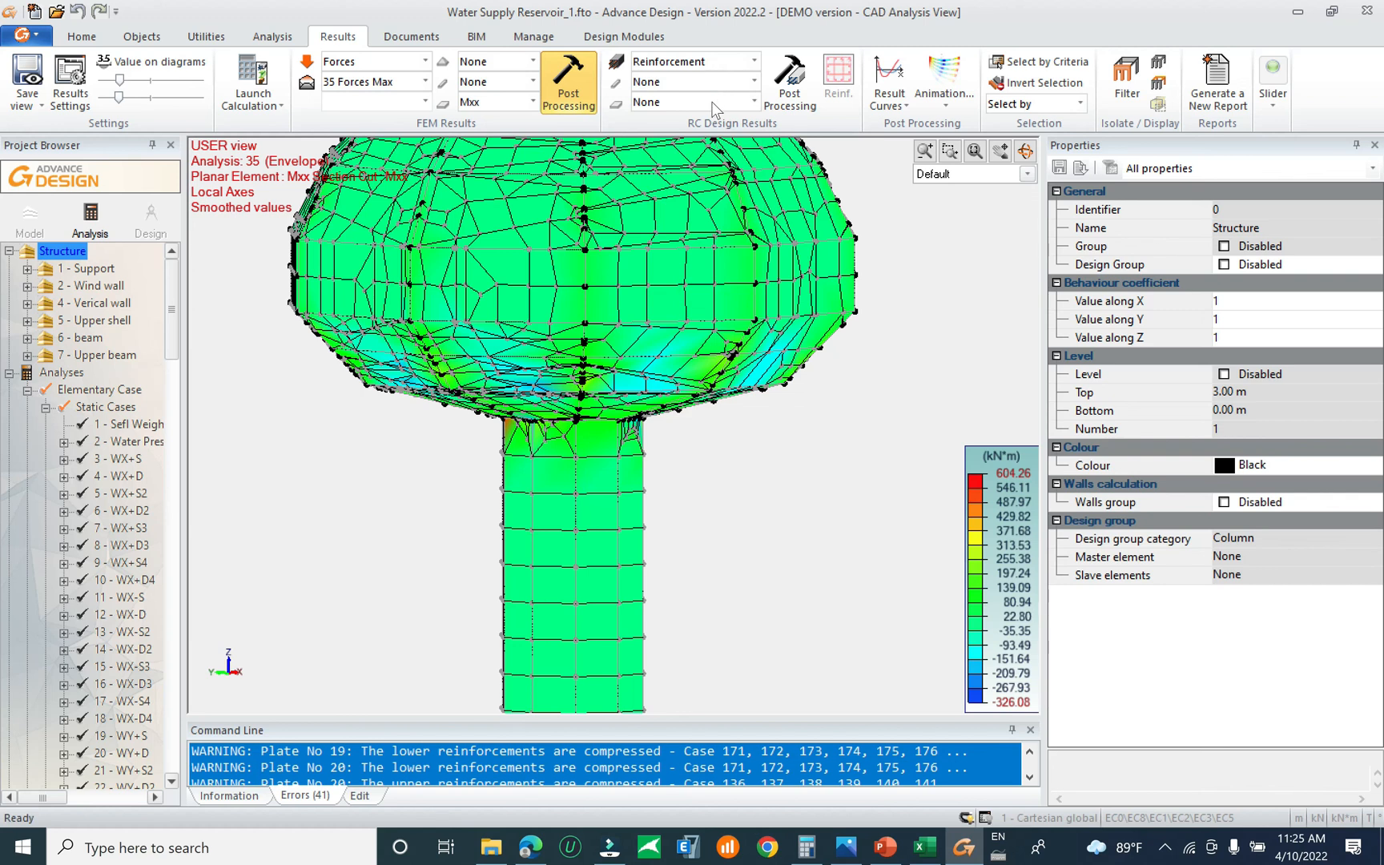
click(713, 102)
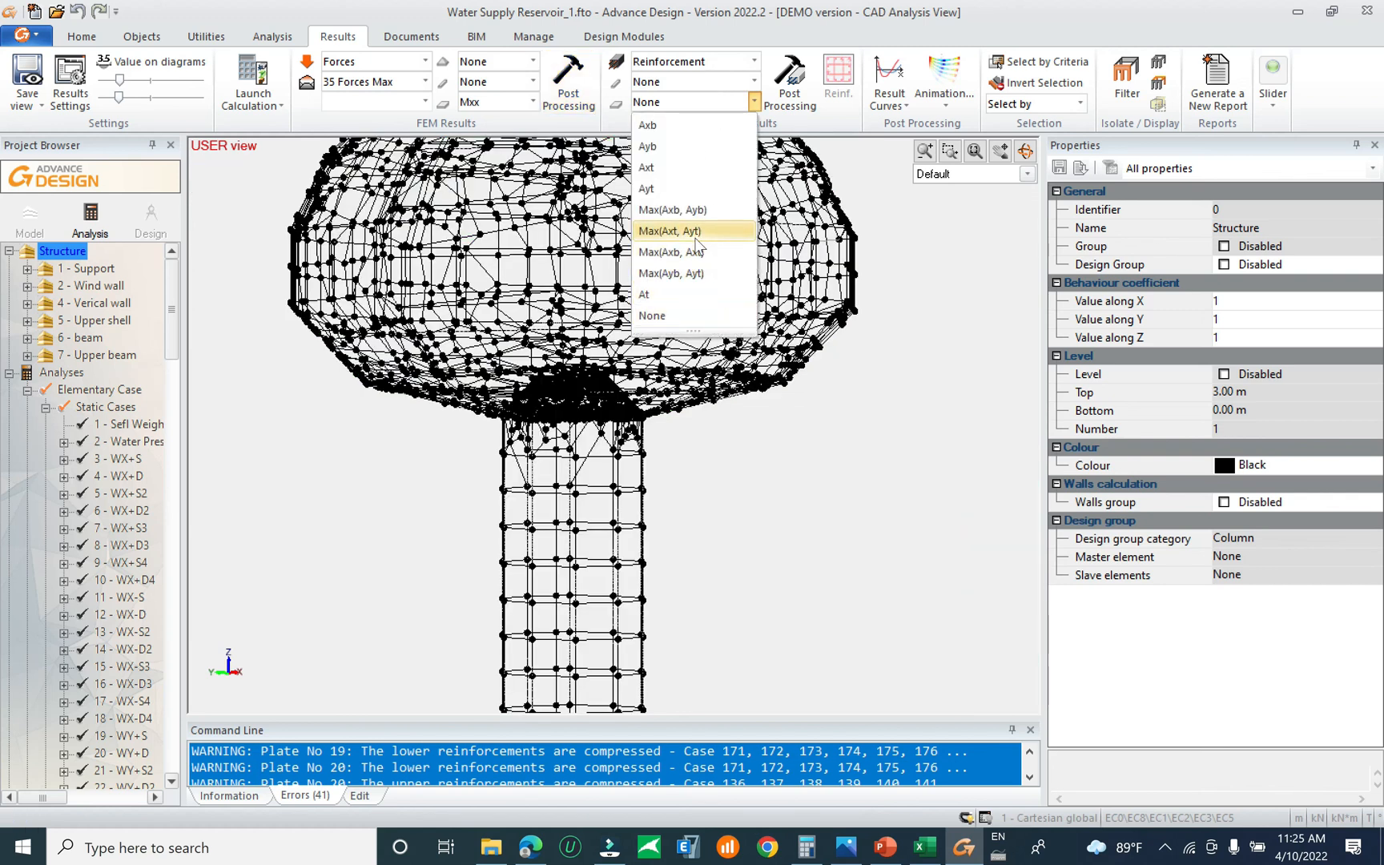
click(678, 125)
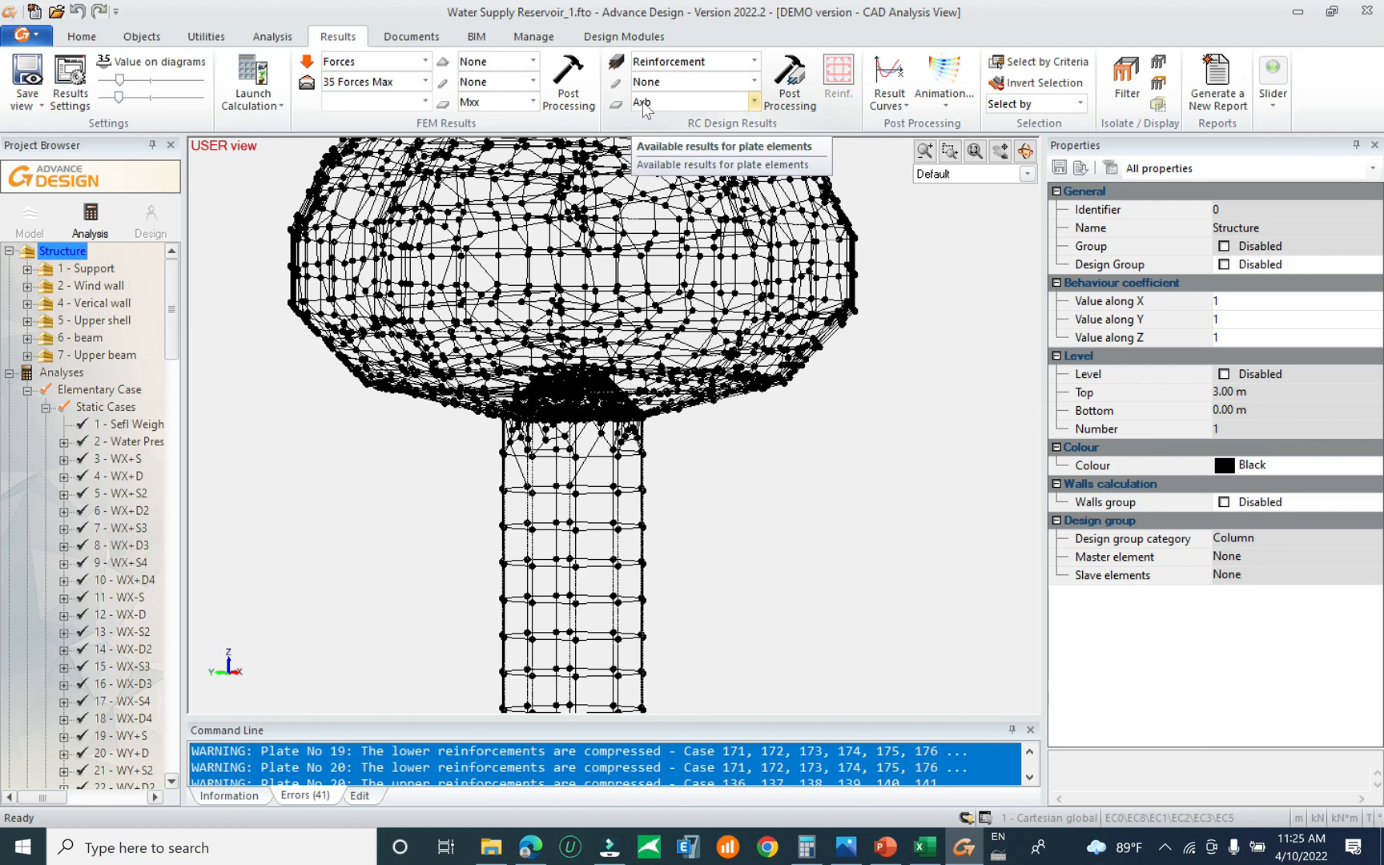
click(790, 84)
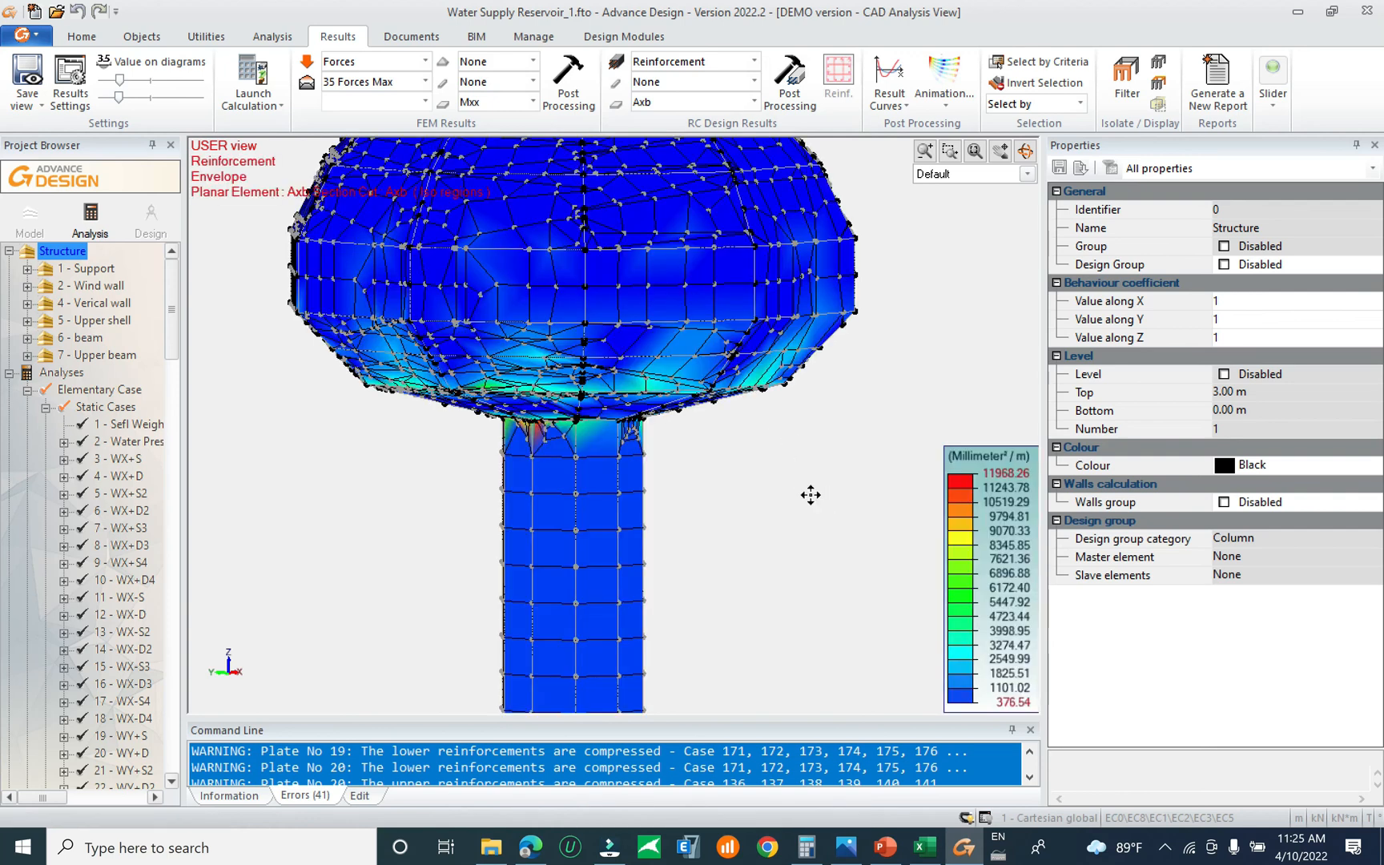
Examine the Axb reinforcement distribution around the top of the shaft and the lower tank shell
middle_drag(807, 494, 728, 418)
middle_drag(712, 505, 687, 539)
scroll(550, 383, up, 3)
scroll(530, 383, up, 1)
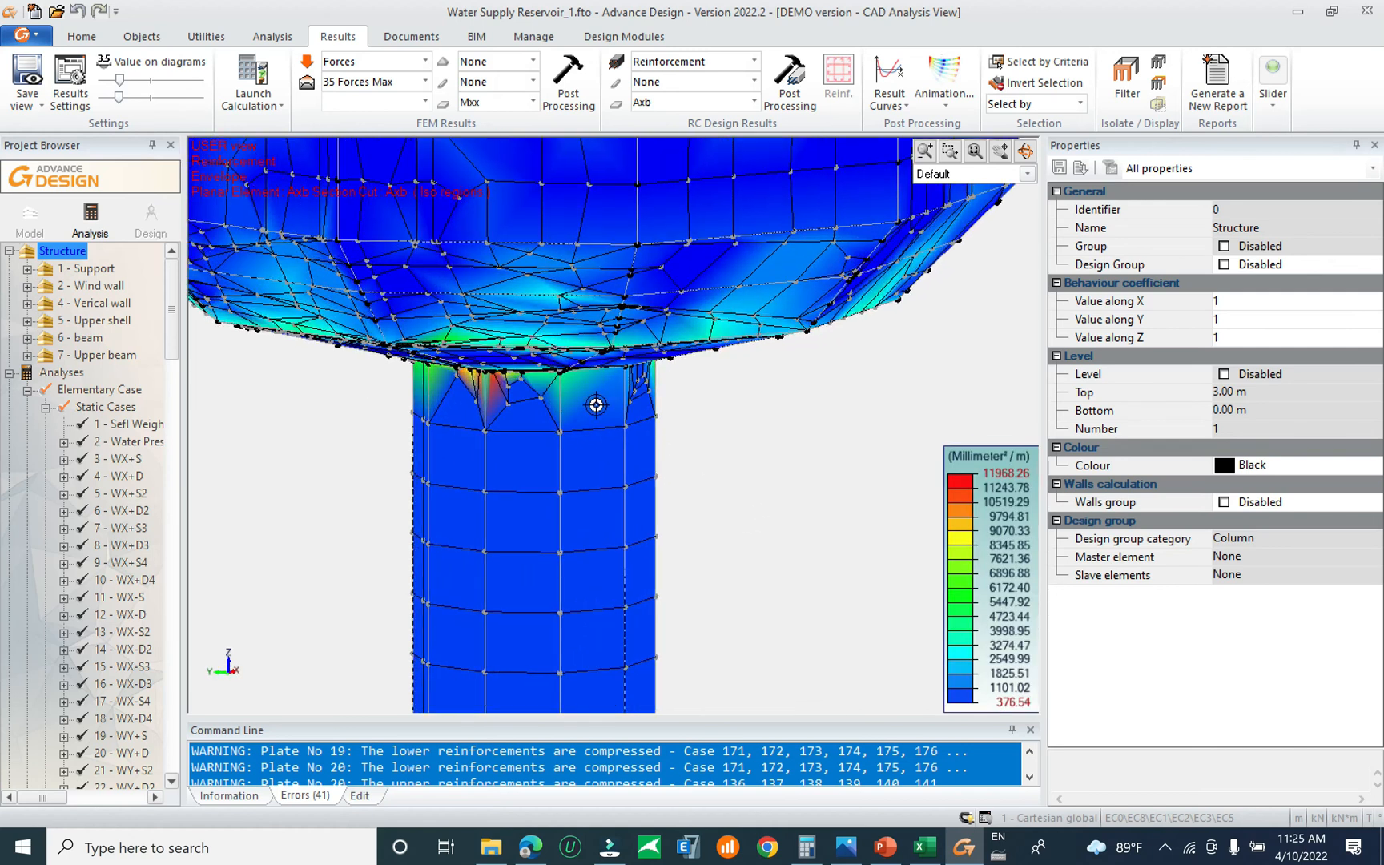
middle_drag(701, 374, 645, 409)
scroll(570, 399, up, 3)
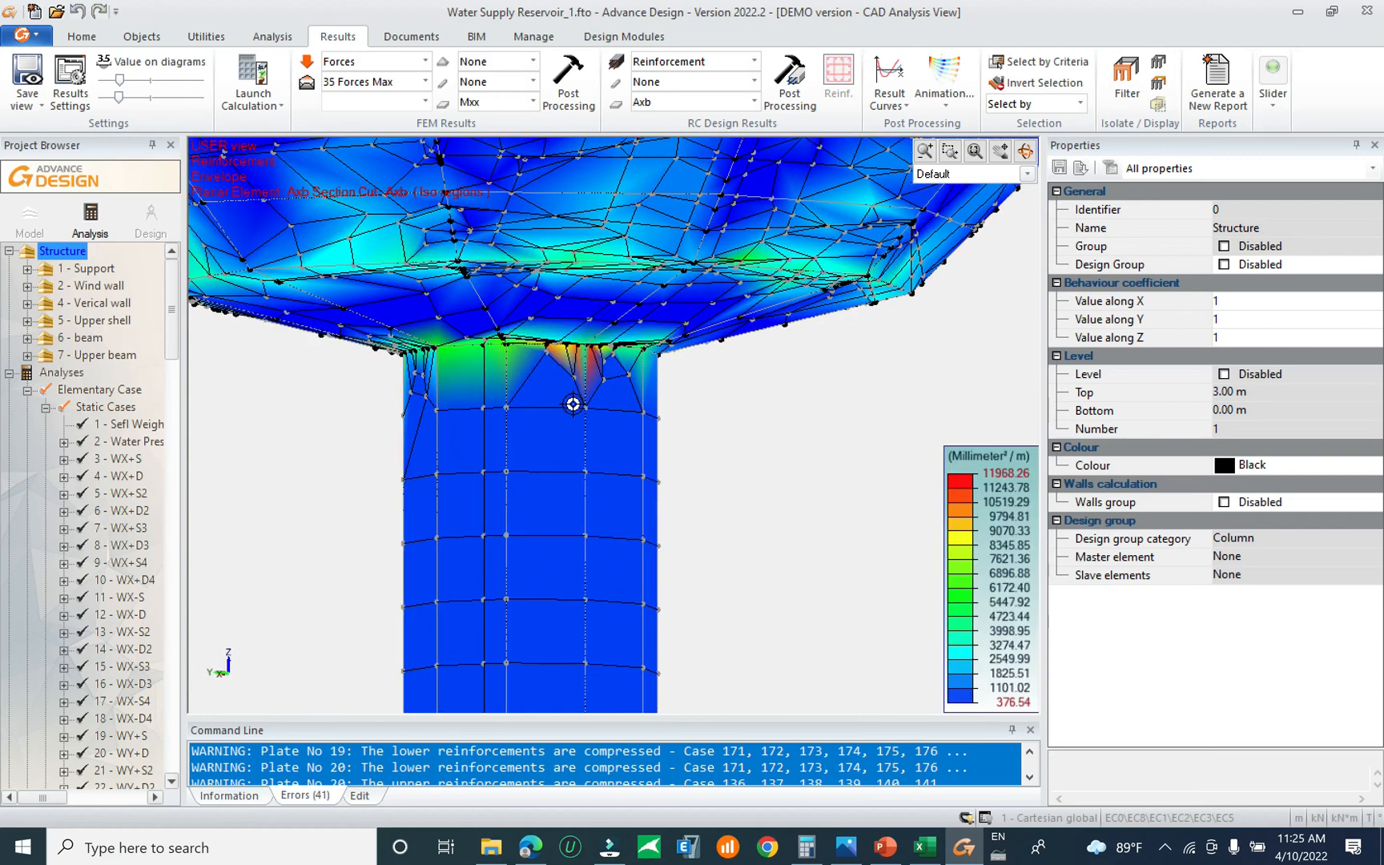
scroll(626, 398, up, 2)
mouse_move(611, 390)
mouse_down()
mouse_move(494, 411)
mouse_move(318, 393)
mouse_move(376, 363)
mouse_move(598, 408)
mouse_up()
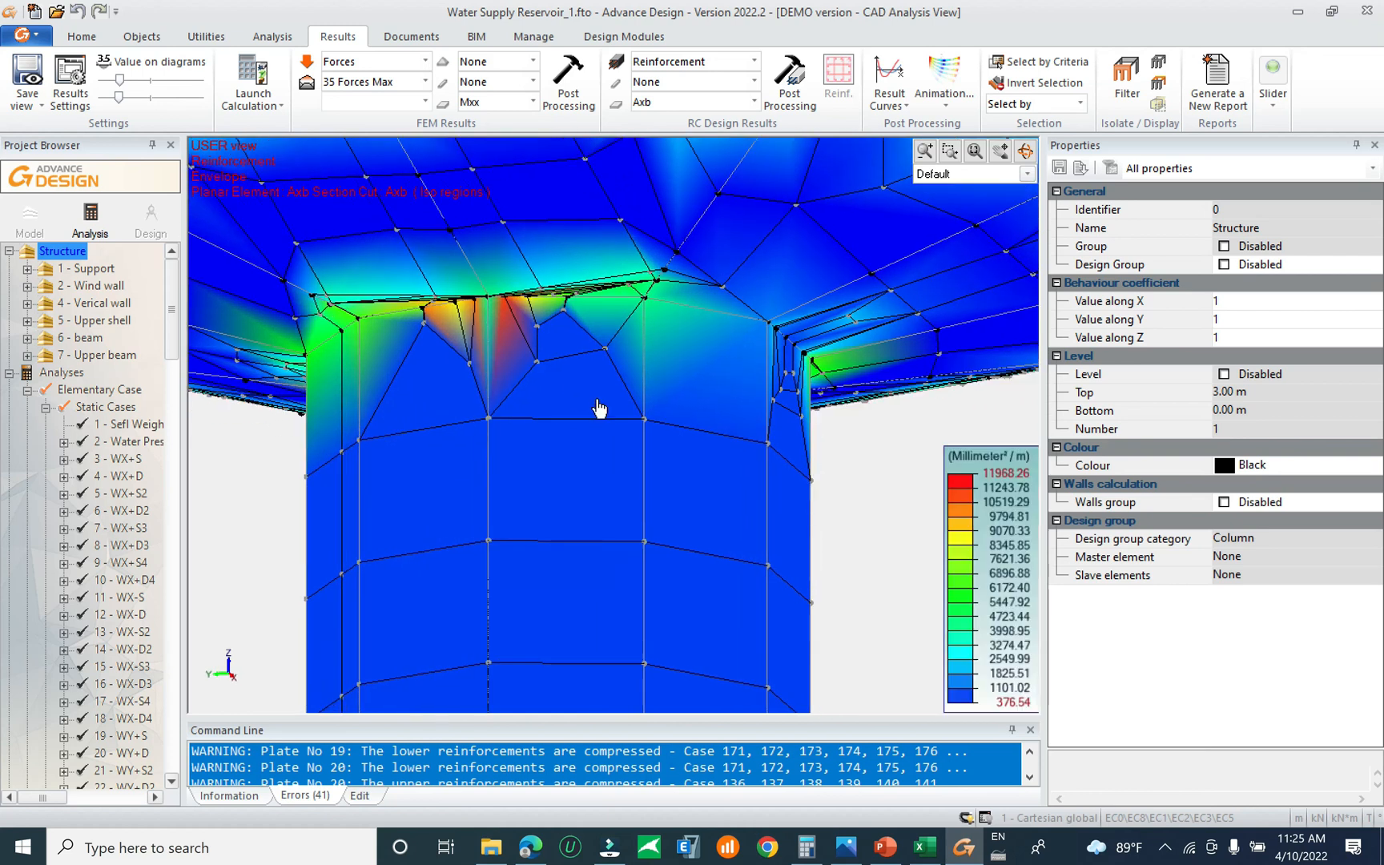
Display the Ayb reinforcement on the planar elements and inspect the junction between shaft and tank
click(689, 62)
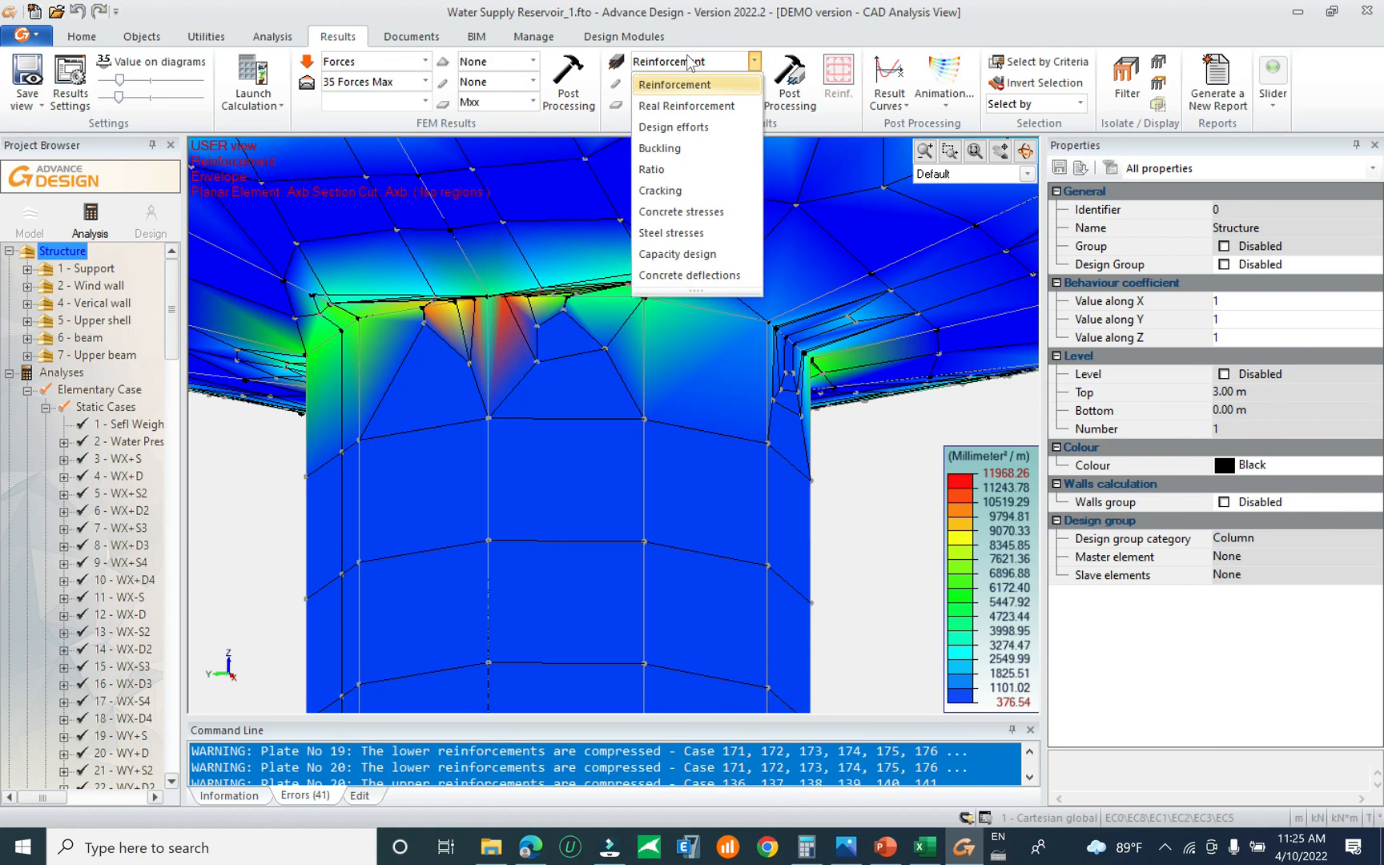
click(691, 64)
click(688, 99)
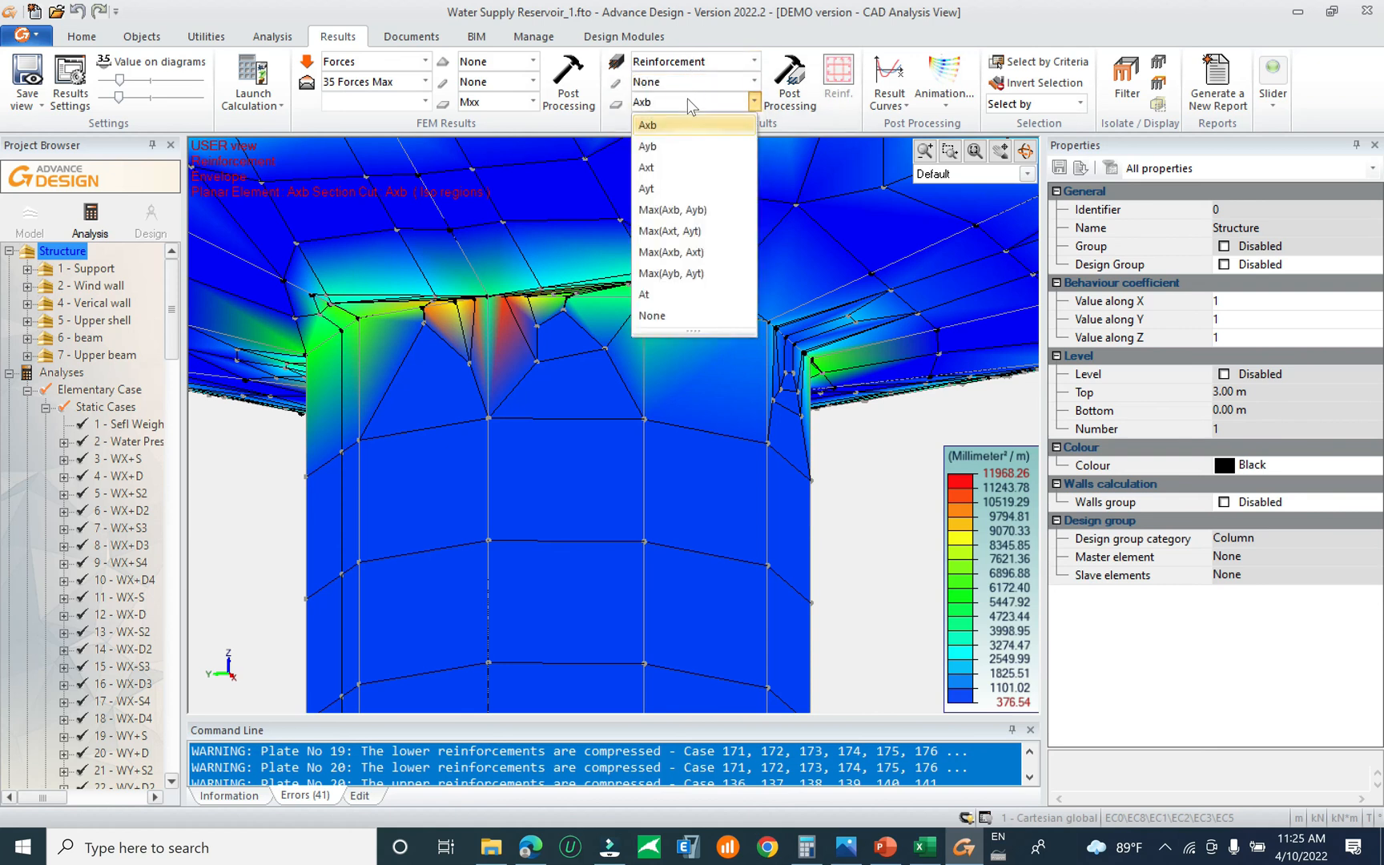
click(681, 147)
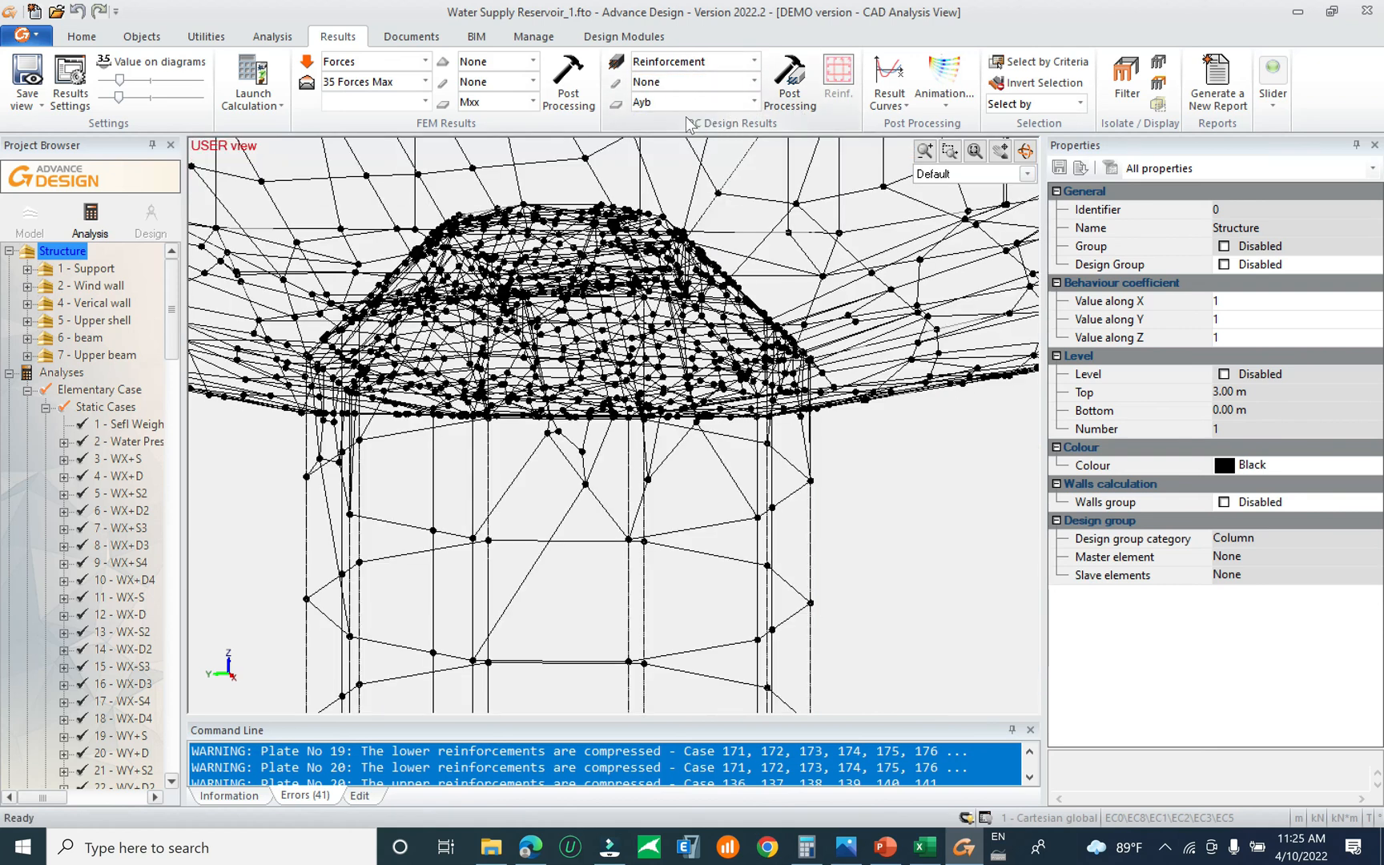
click(789, 84)
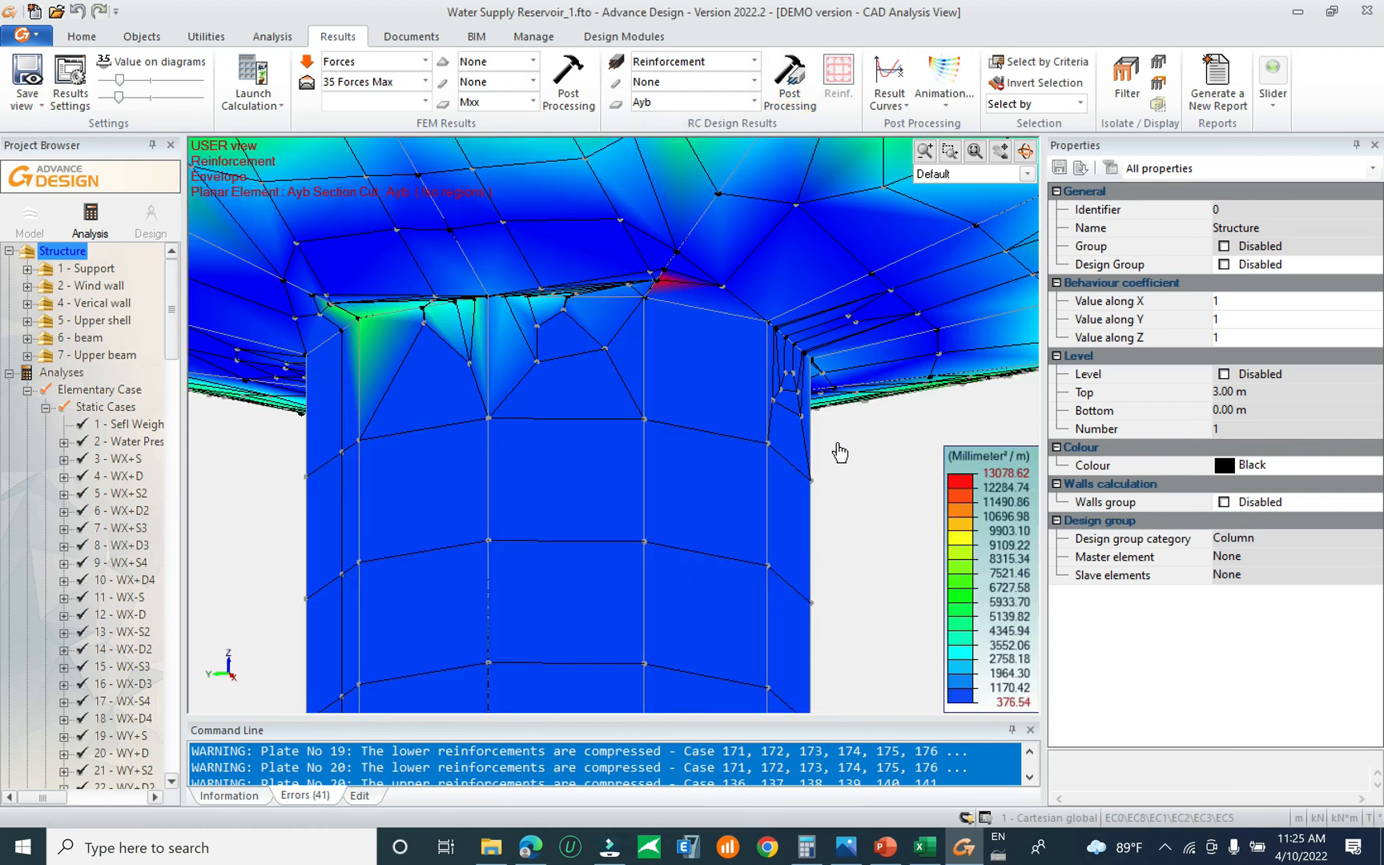
middle_drag(724, 399, 759, 342)
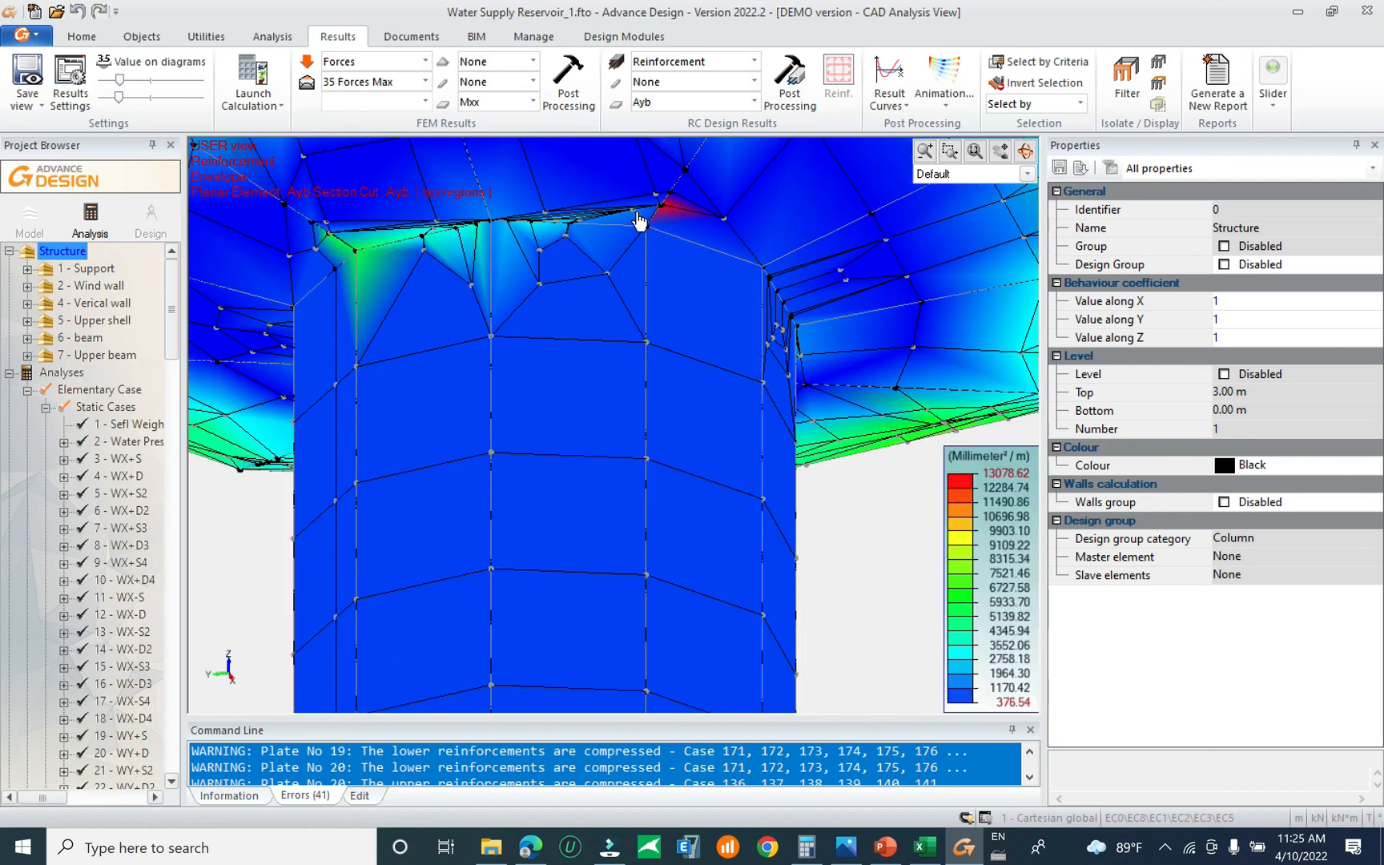
Display the Axt reinforcement on the planar elements and inspect it around the top of the shaft
click(692, 103)
click(674, 166)
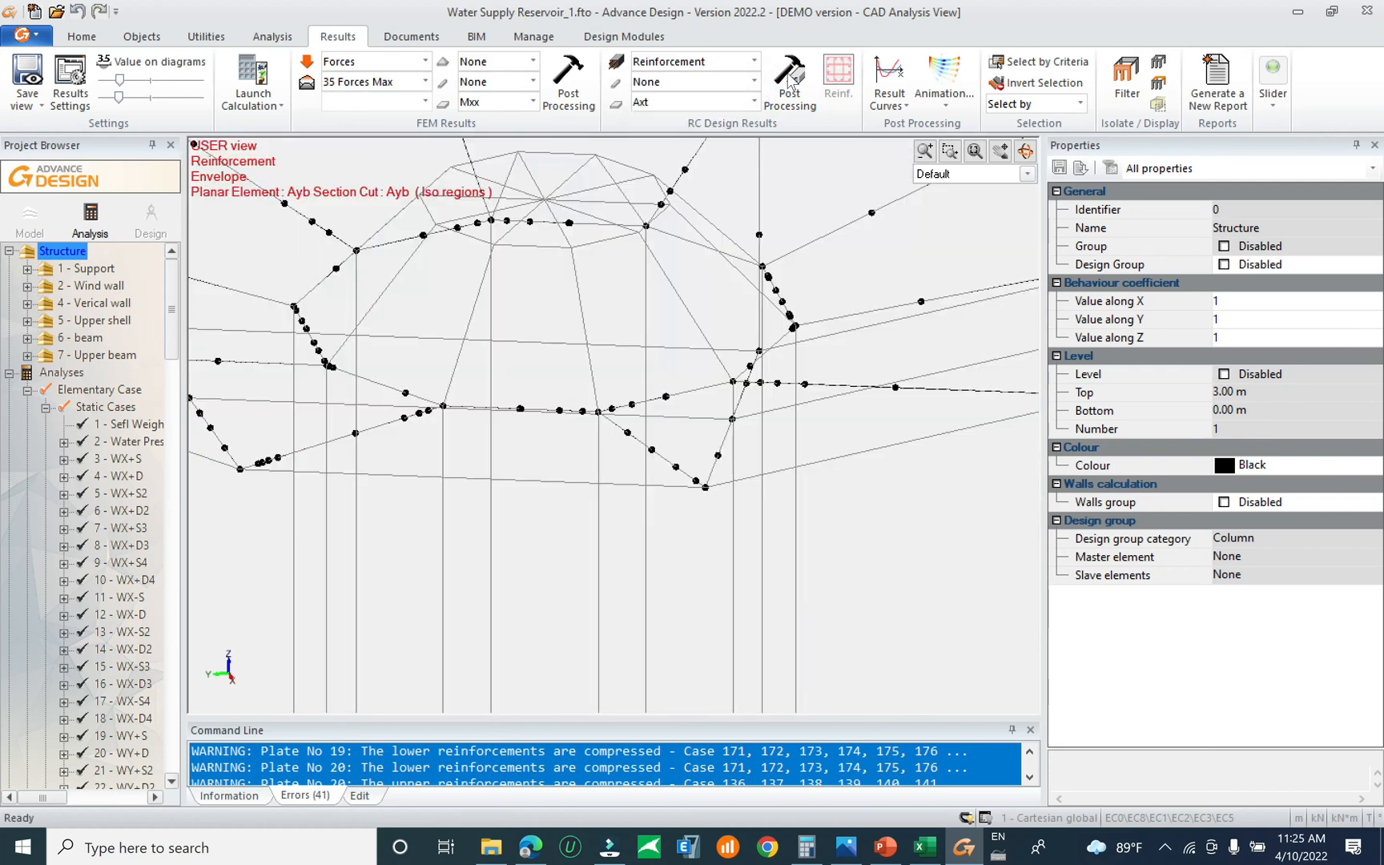
click(793, 73)
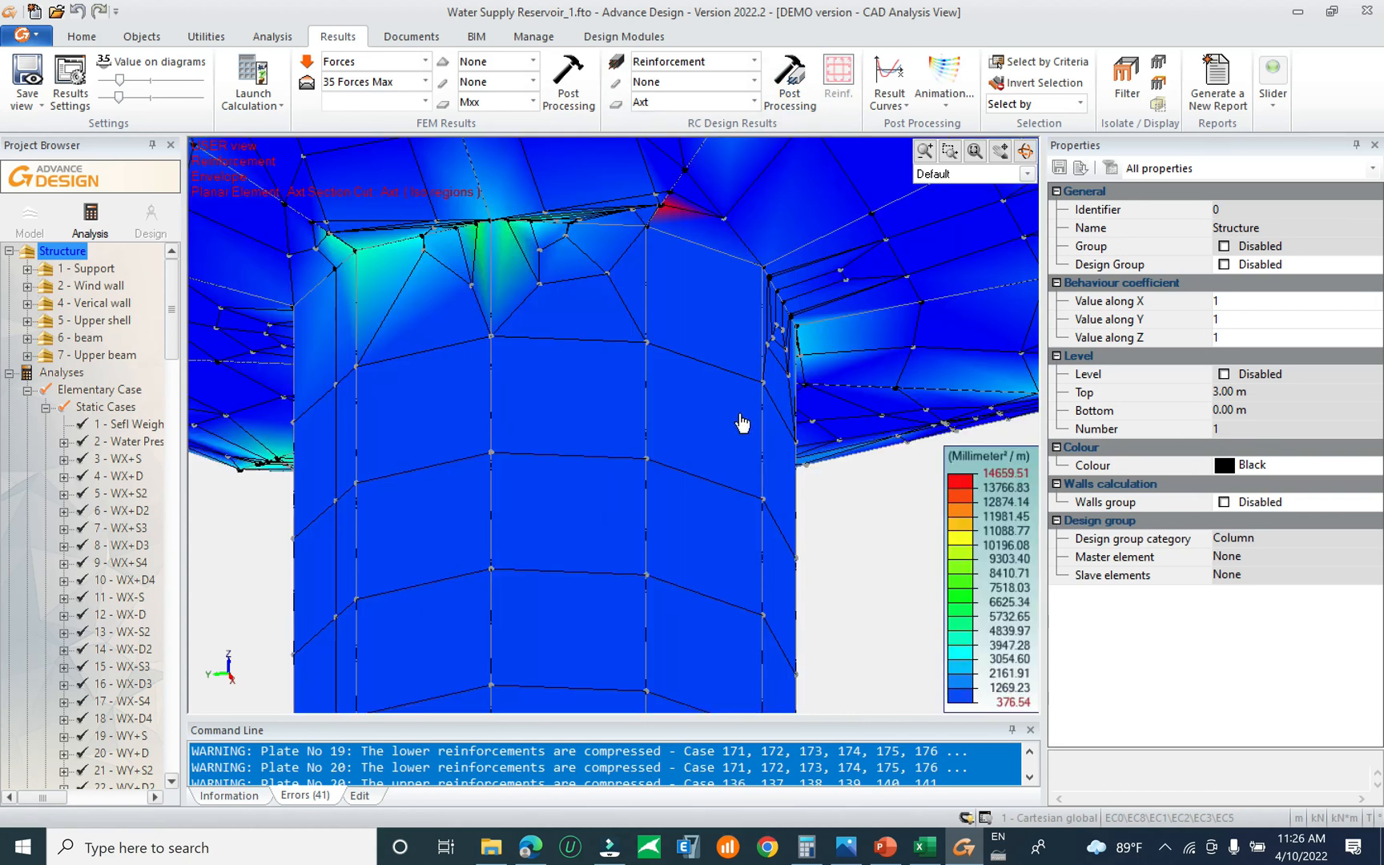
middle_drag(877, 492, 763, 442)
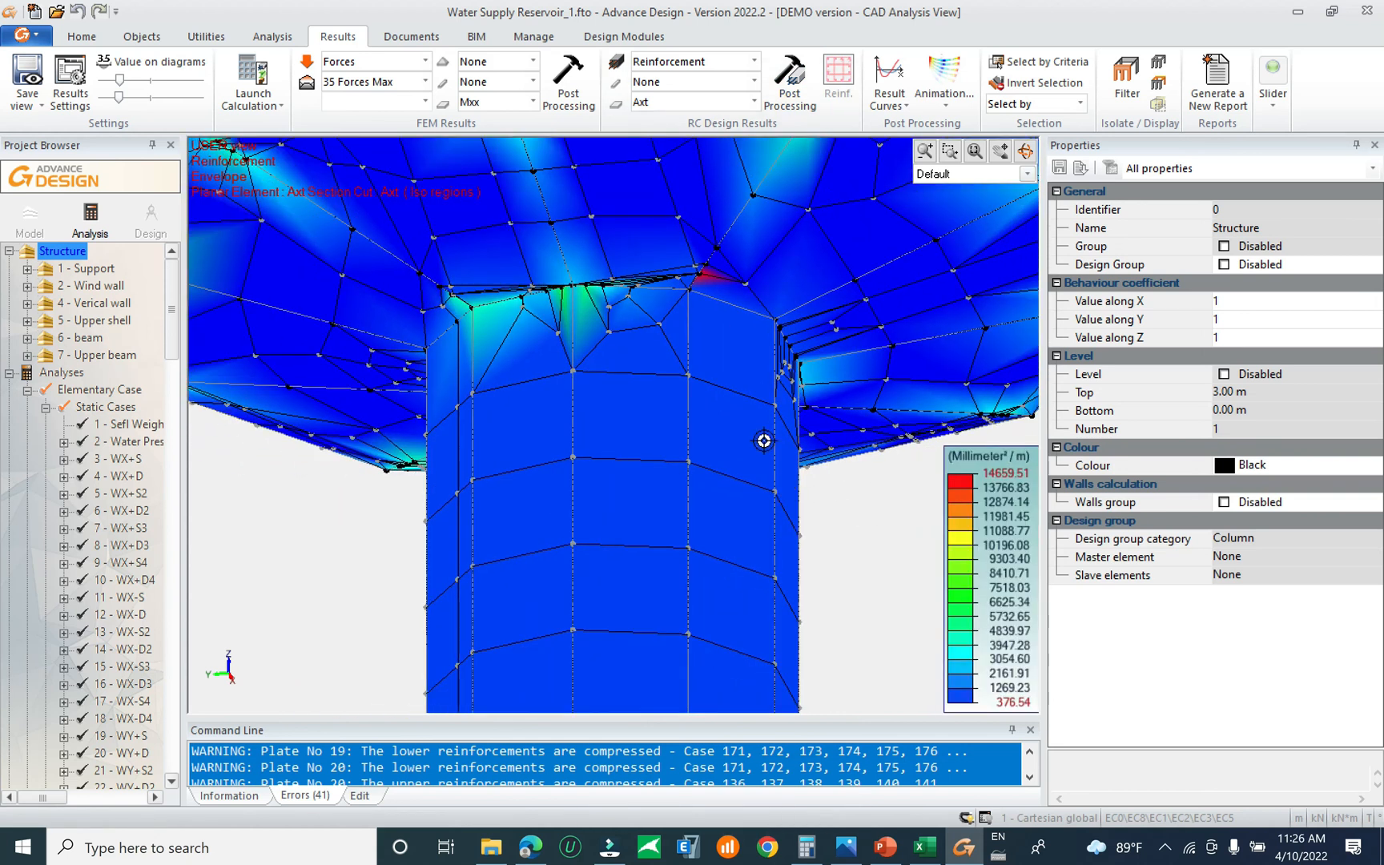
Display the Ayt reinforcement on the planar elements and inspect the shaft top and the tank's lower shell
click(685, 103)
click(662, 189)
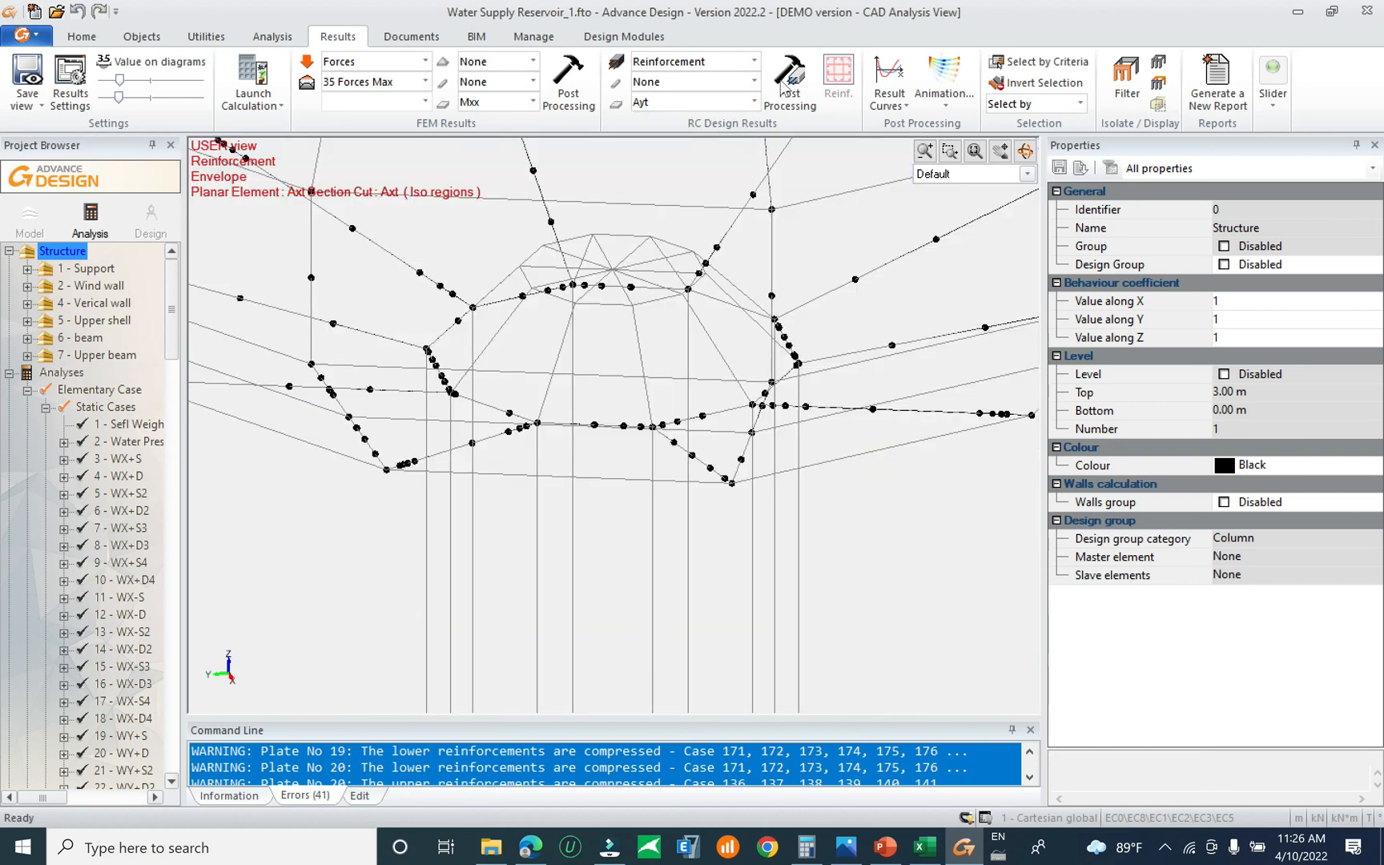
click(787, 80)
click(789, 78)
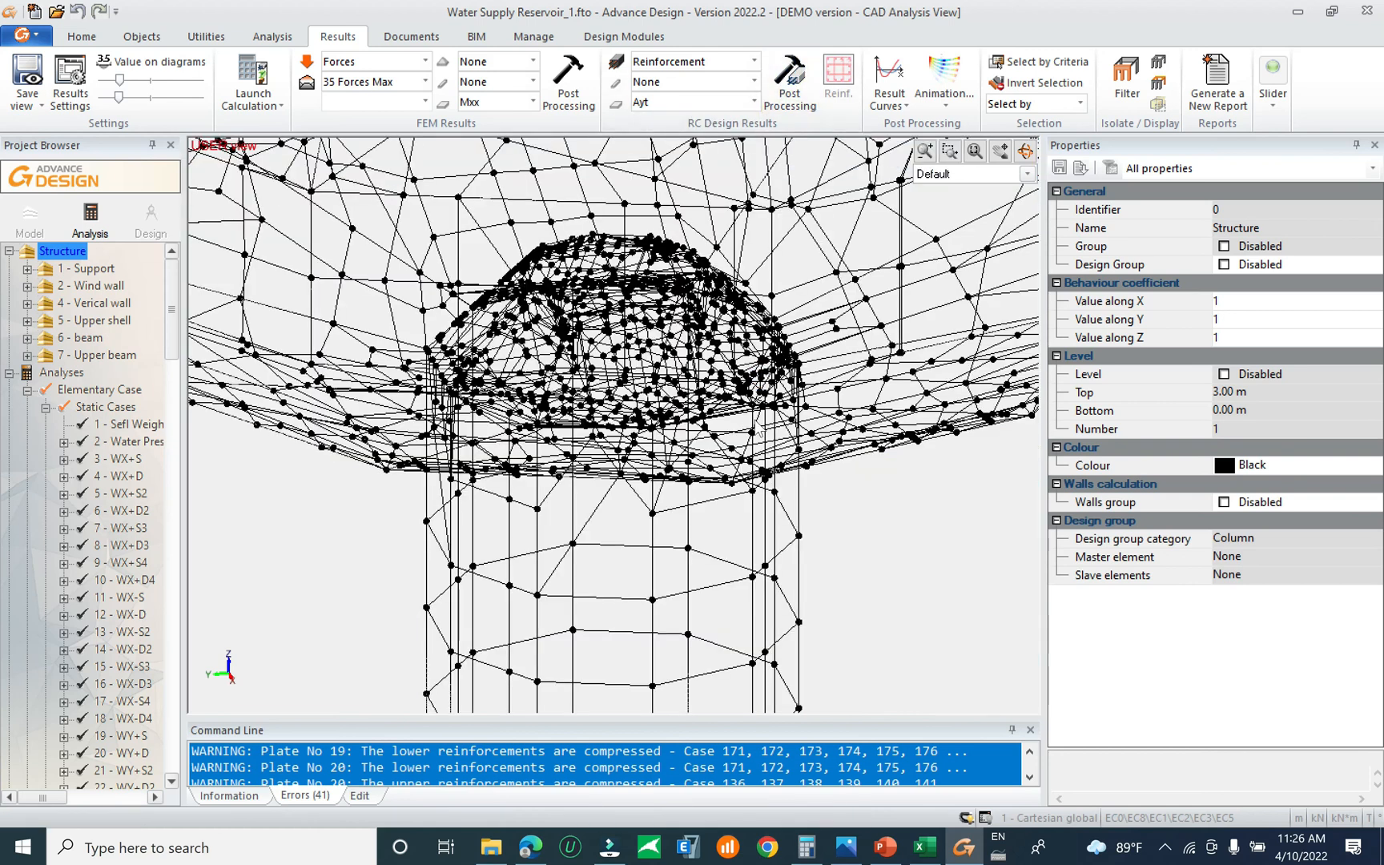
scroll(705, 481, down, 5)
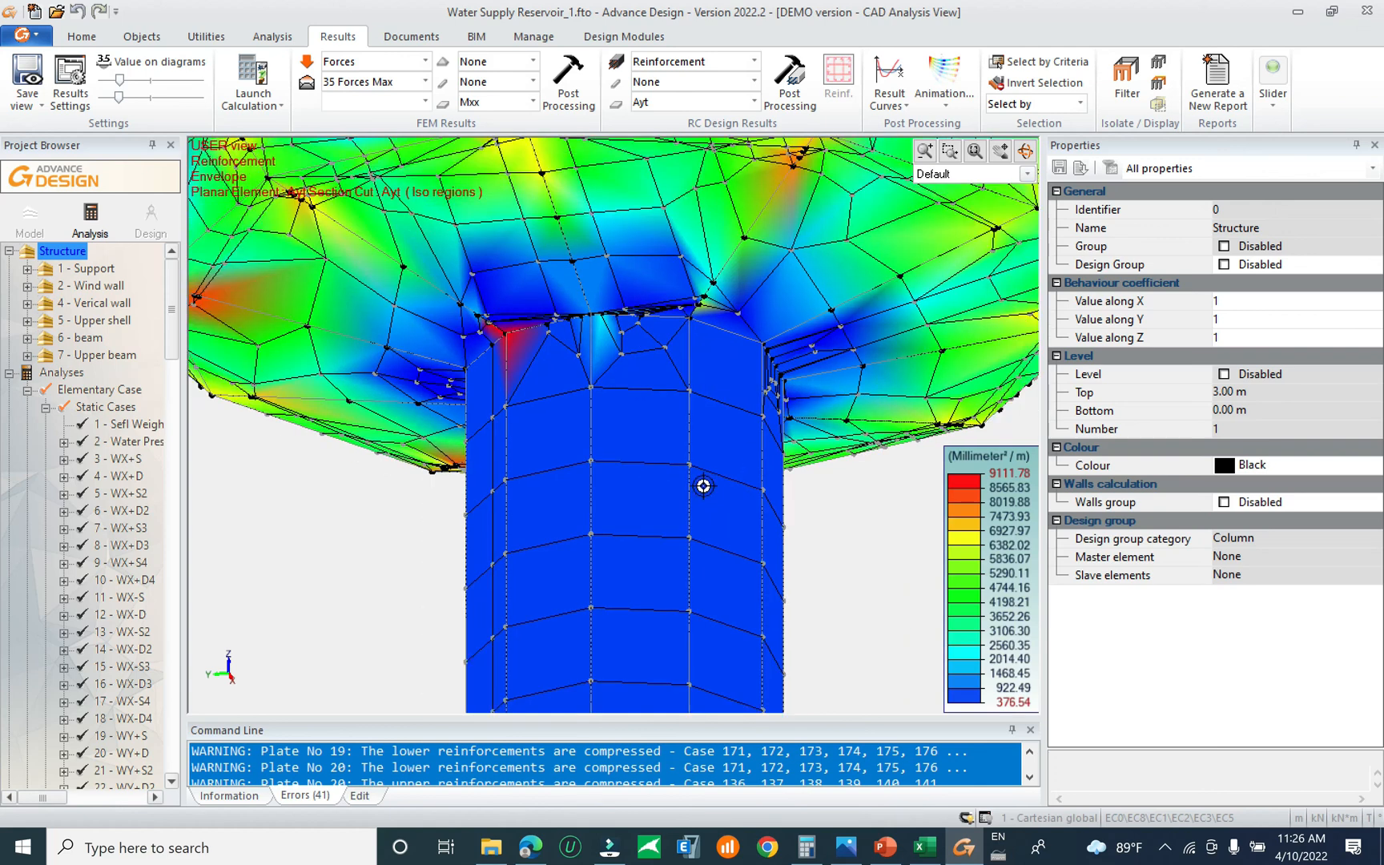
middle_drag(702, 426, 671, 551)
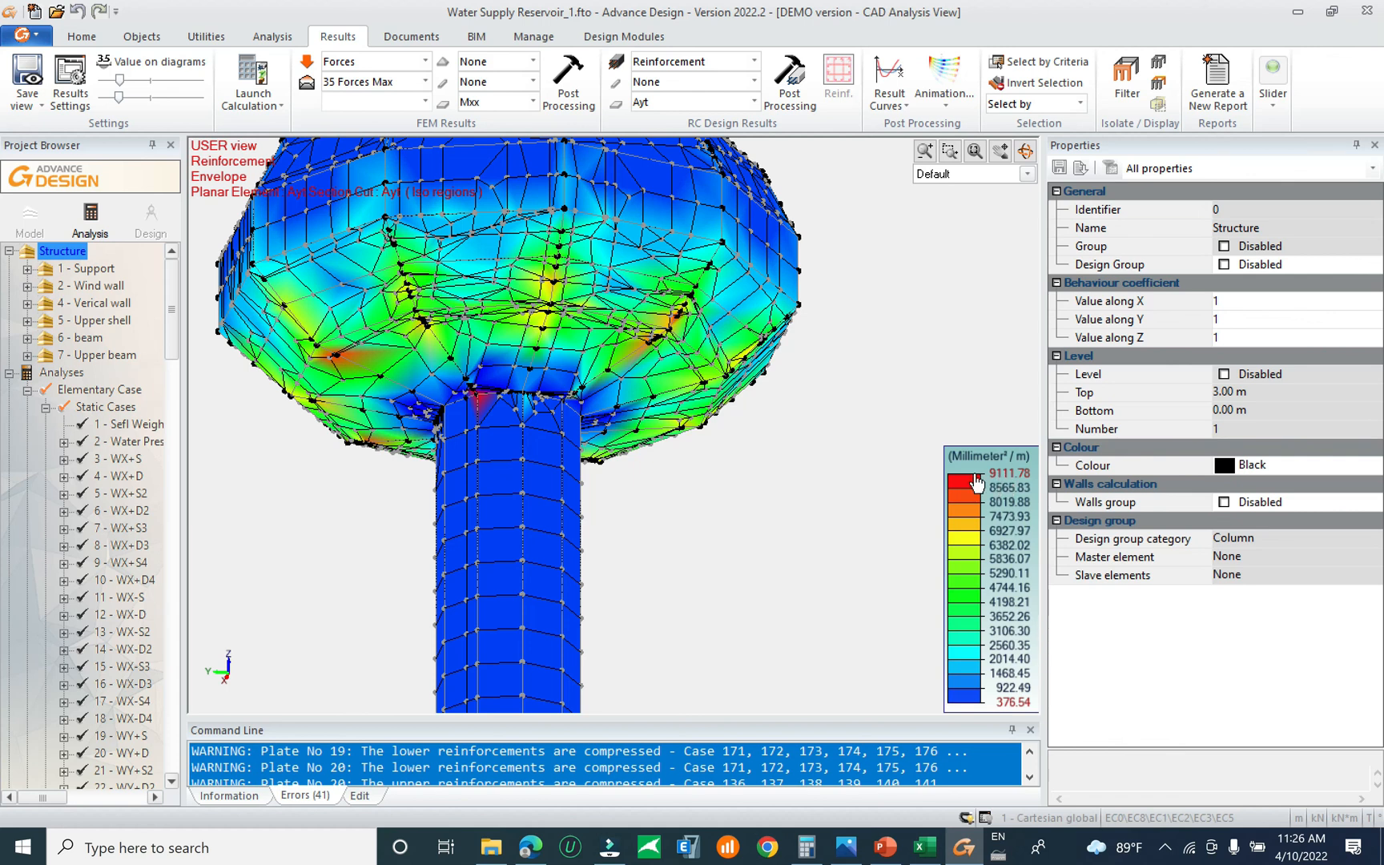
middle_drag(840, 531, 885, 563)
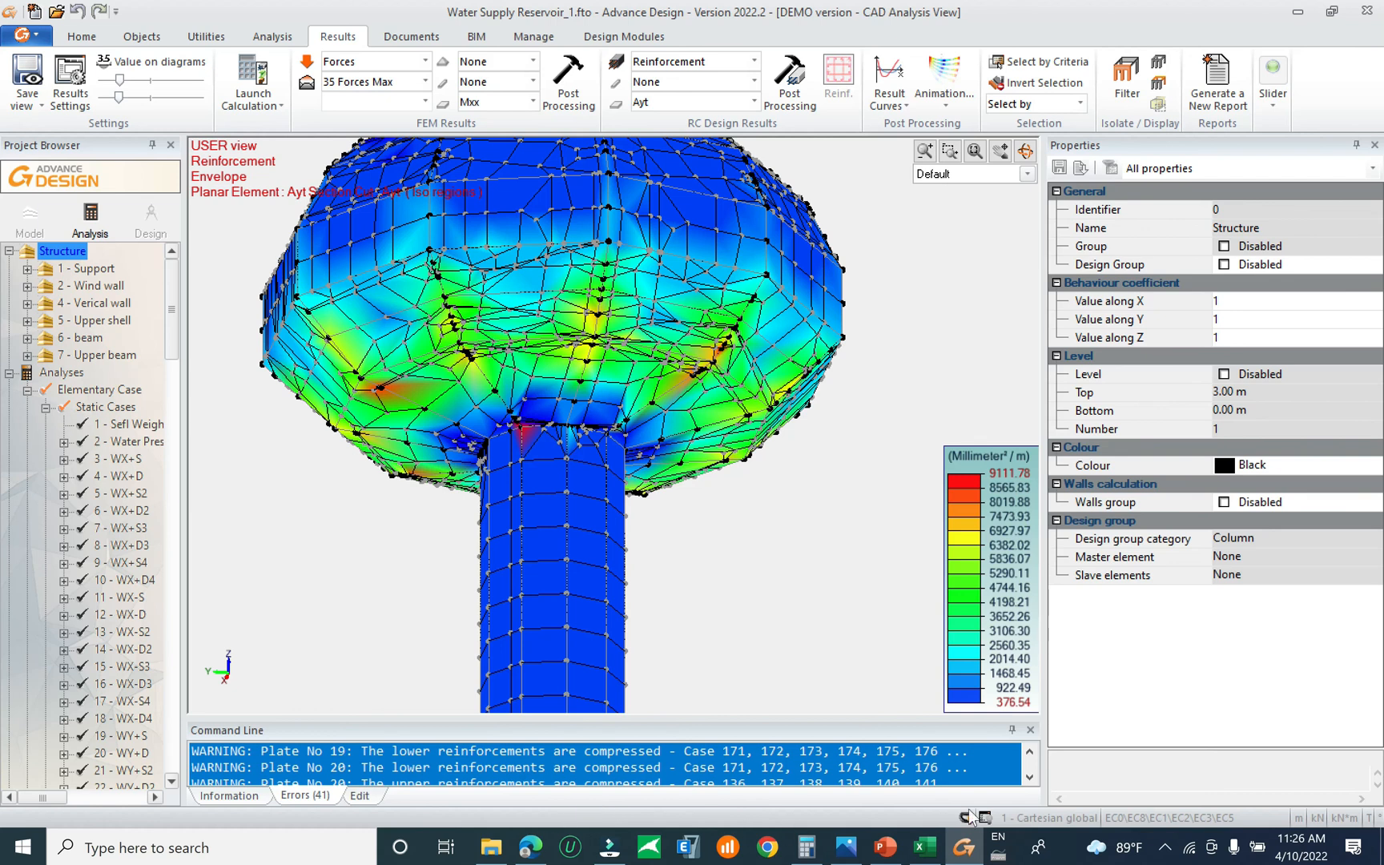
Switch to the Minimum reinforcement.xlsx workbook in Excel and set the As1 bar diameter in E59 to 25
click(925, 847)
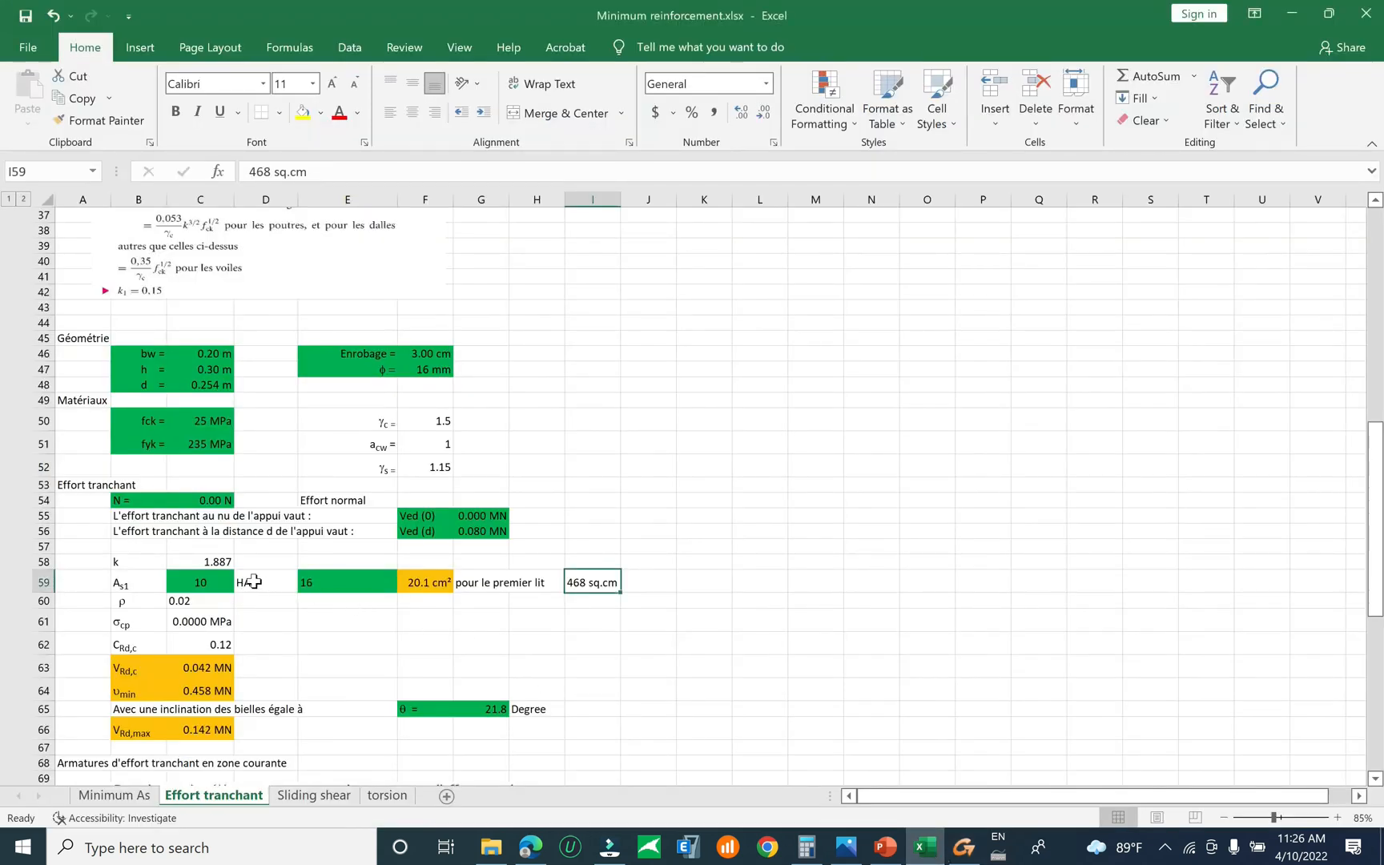
click(327, 585)
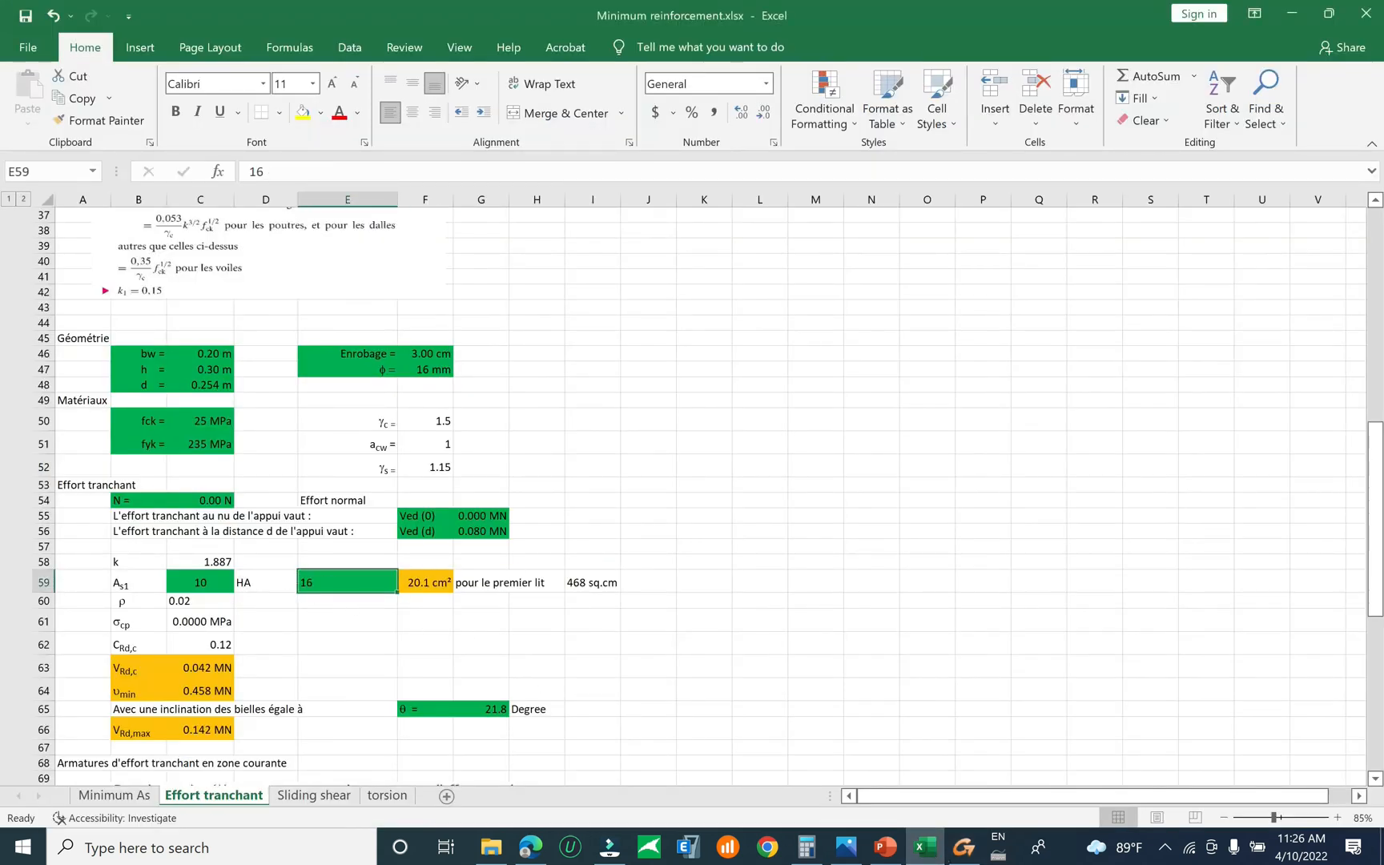
text(25)
key(Return)
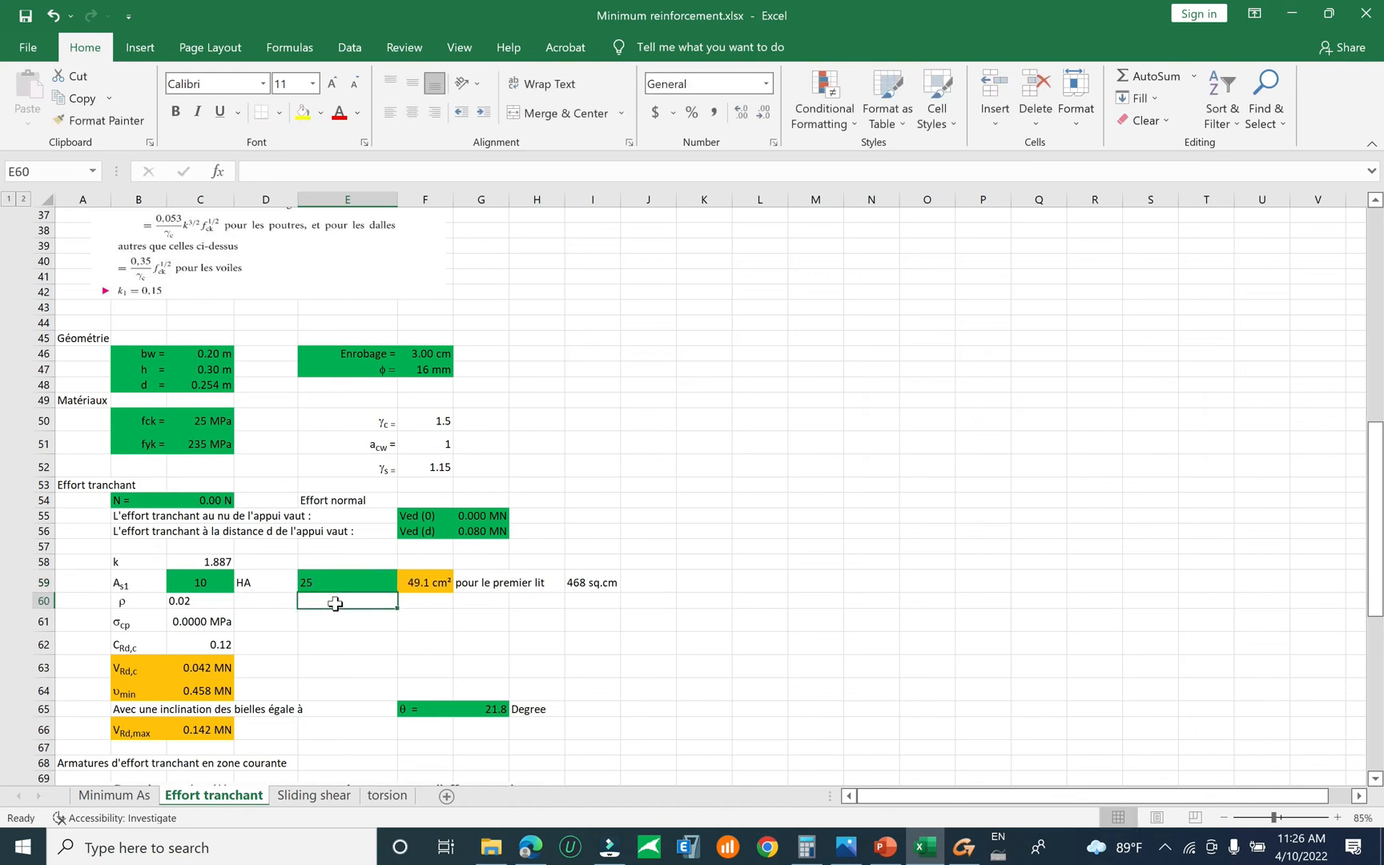
click(348, 582)
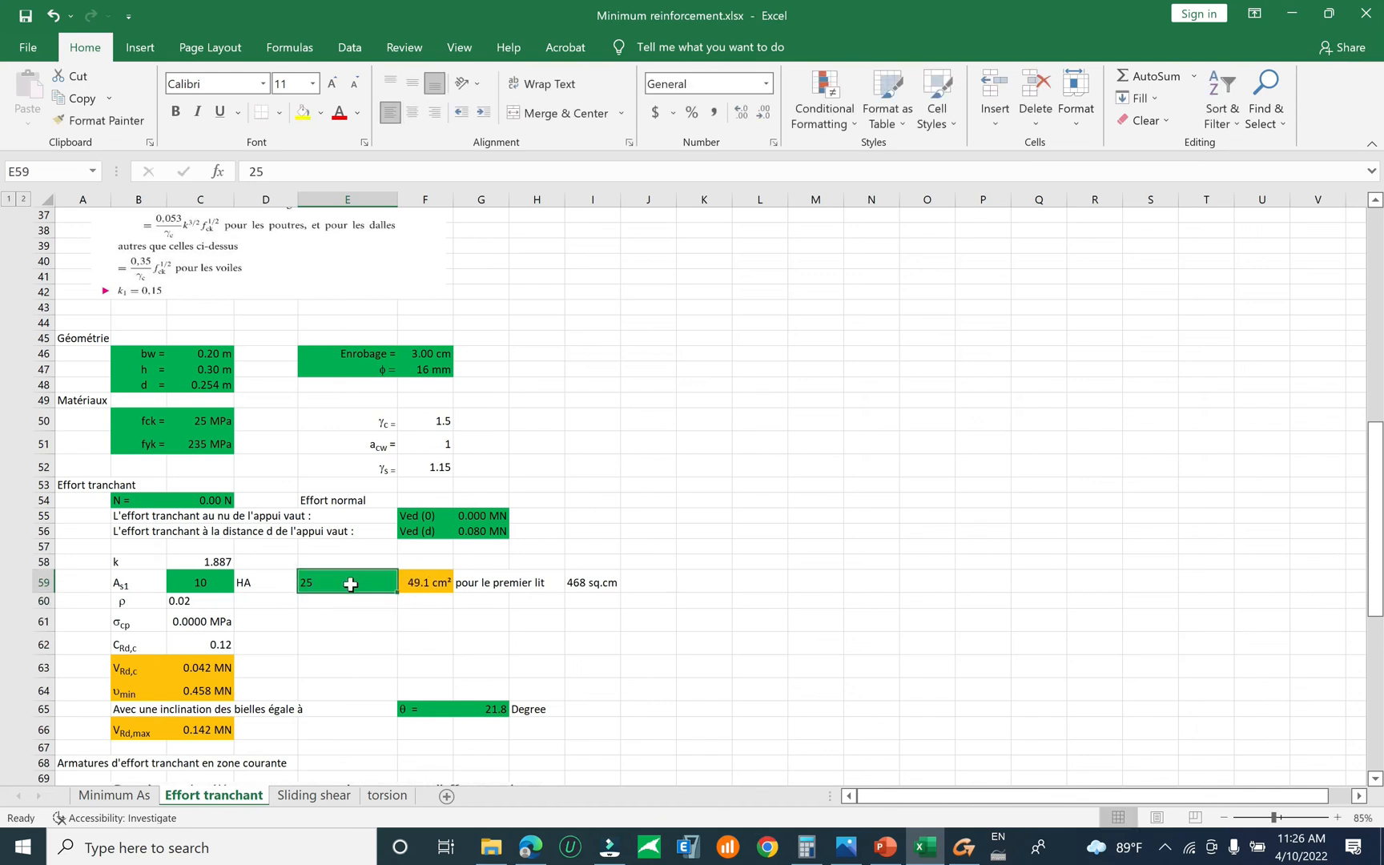
Try to set the number of As1 bars in C59 to 20
click(217, 576)
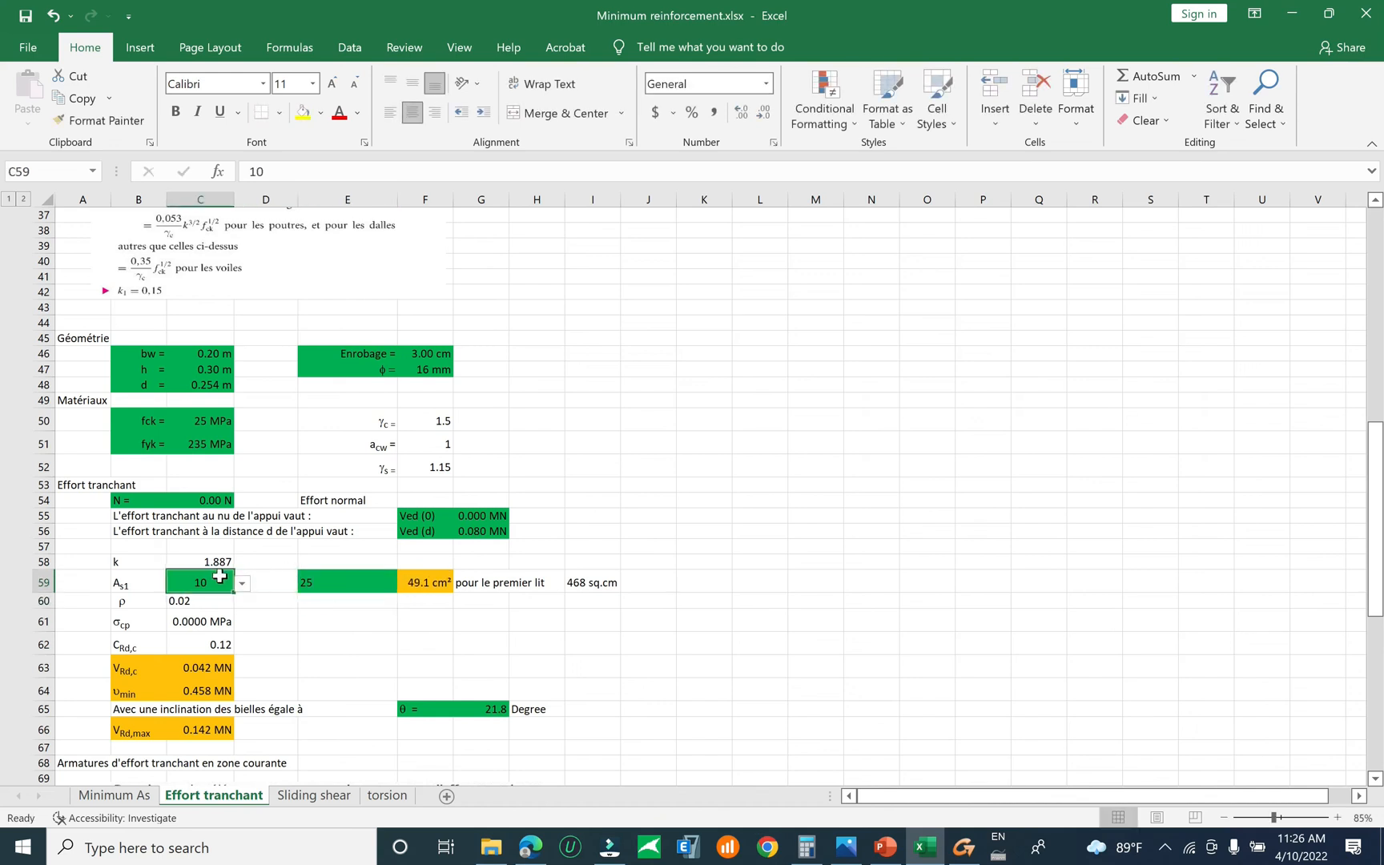
click(347, 598)
click(200, 578)
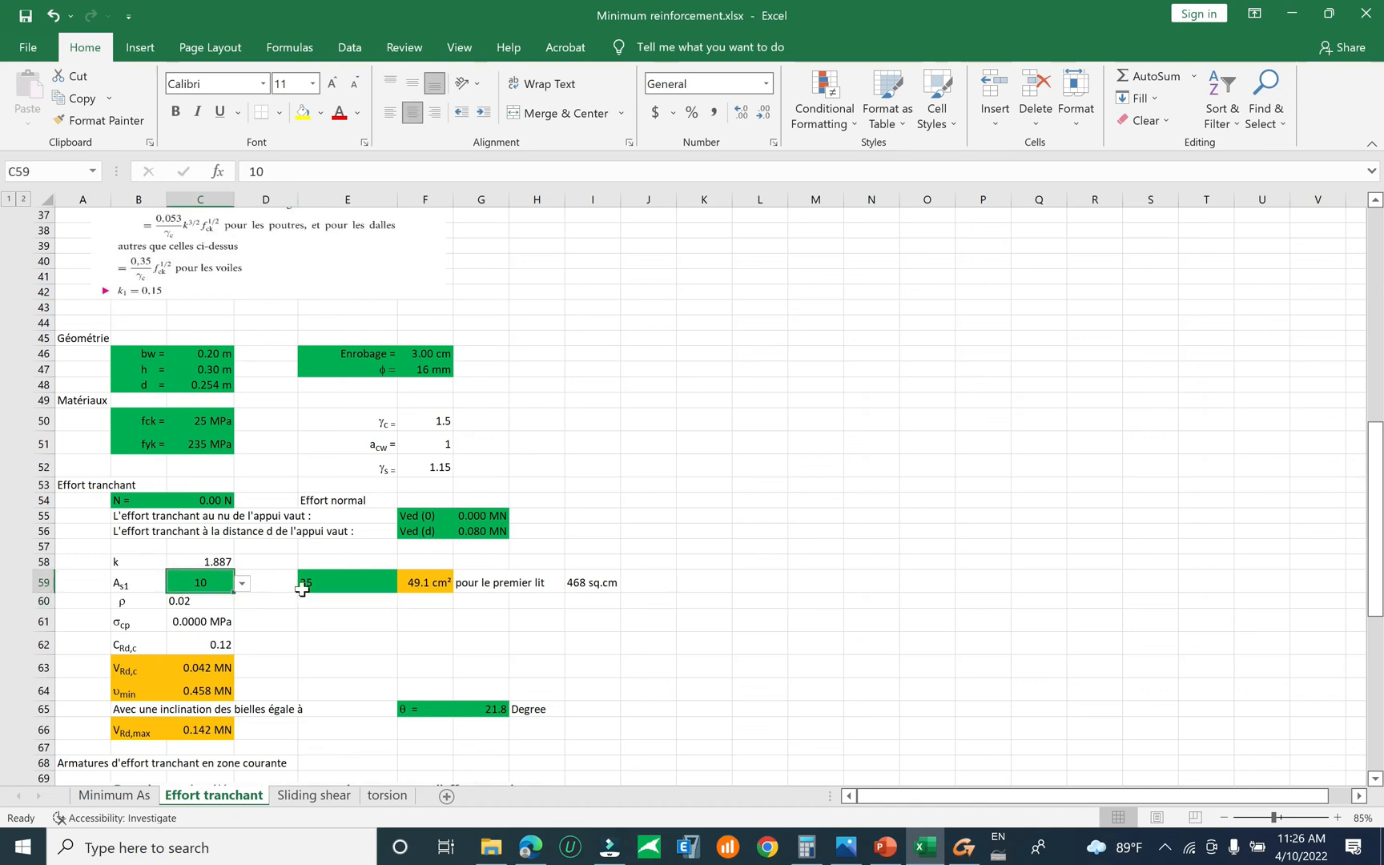
click(242, 584)
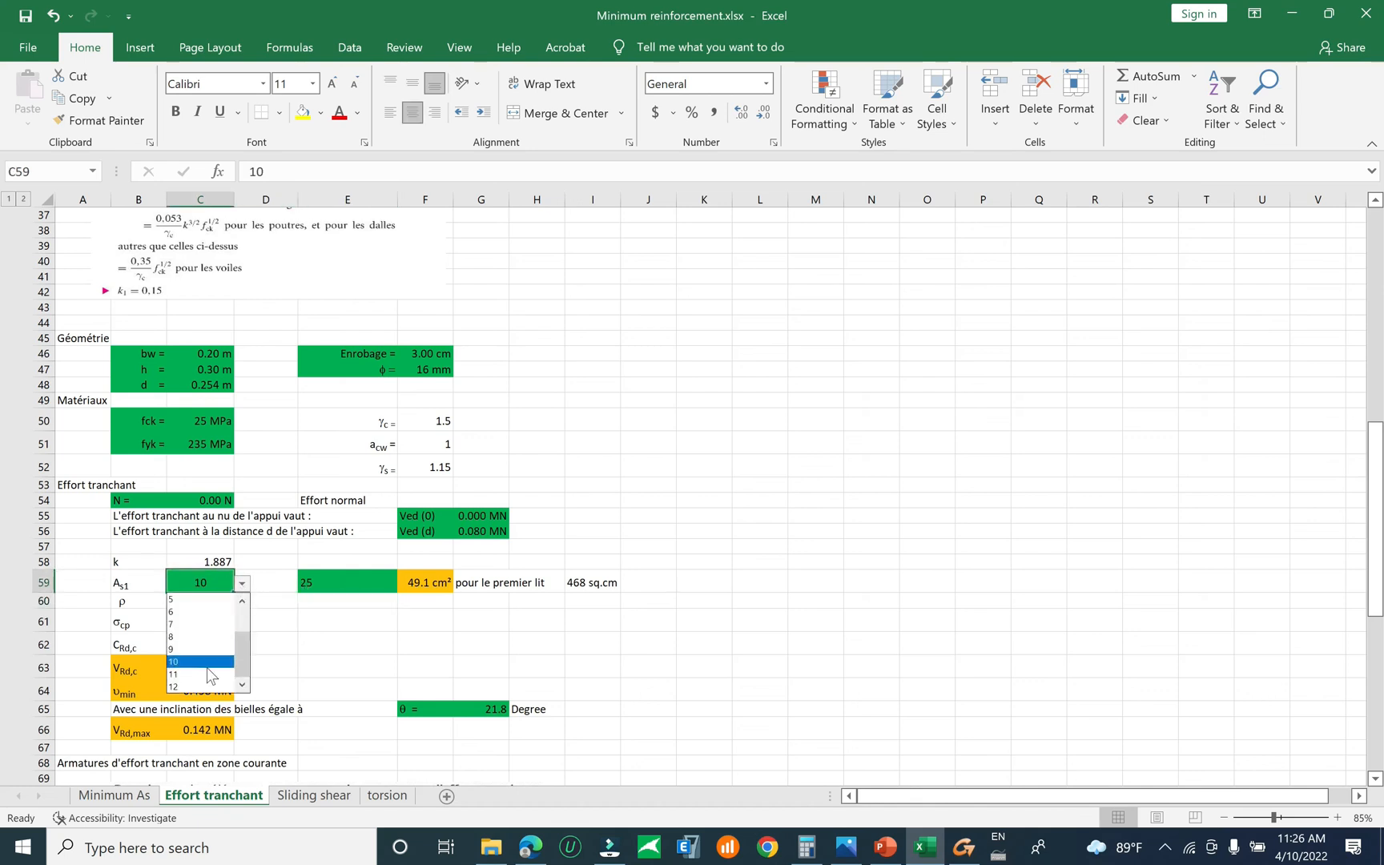
click(215, 580)
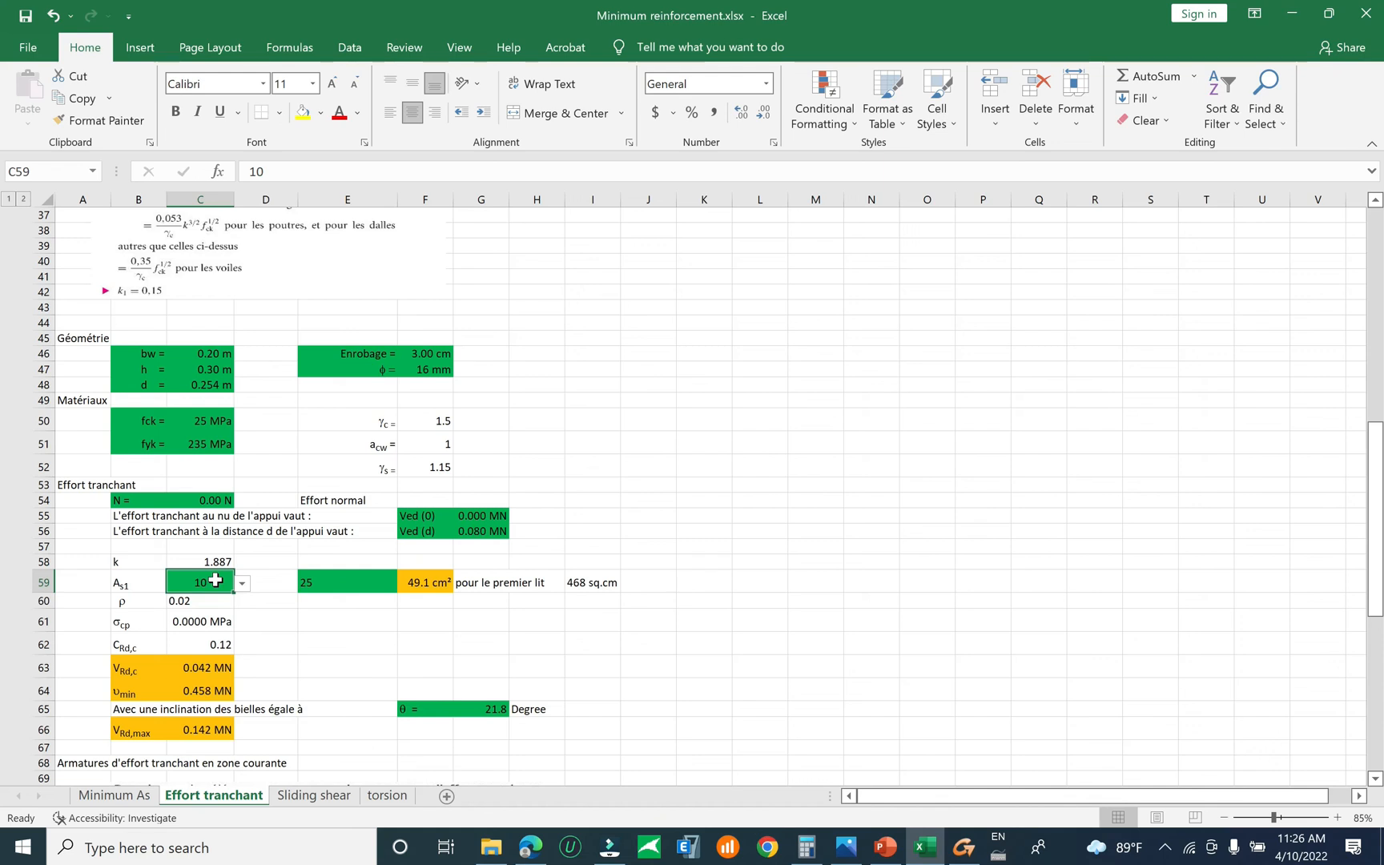
text(2)
click(356, 585)
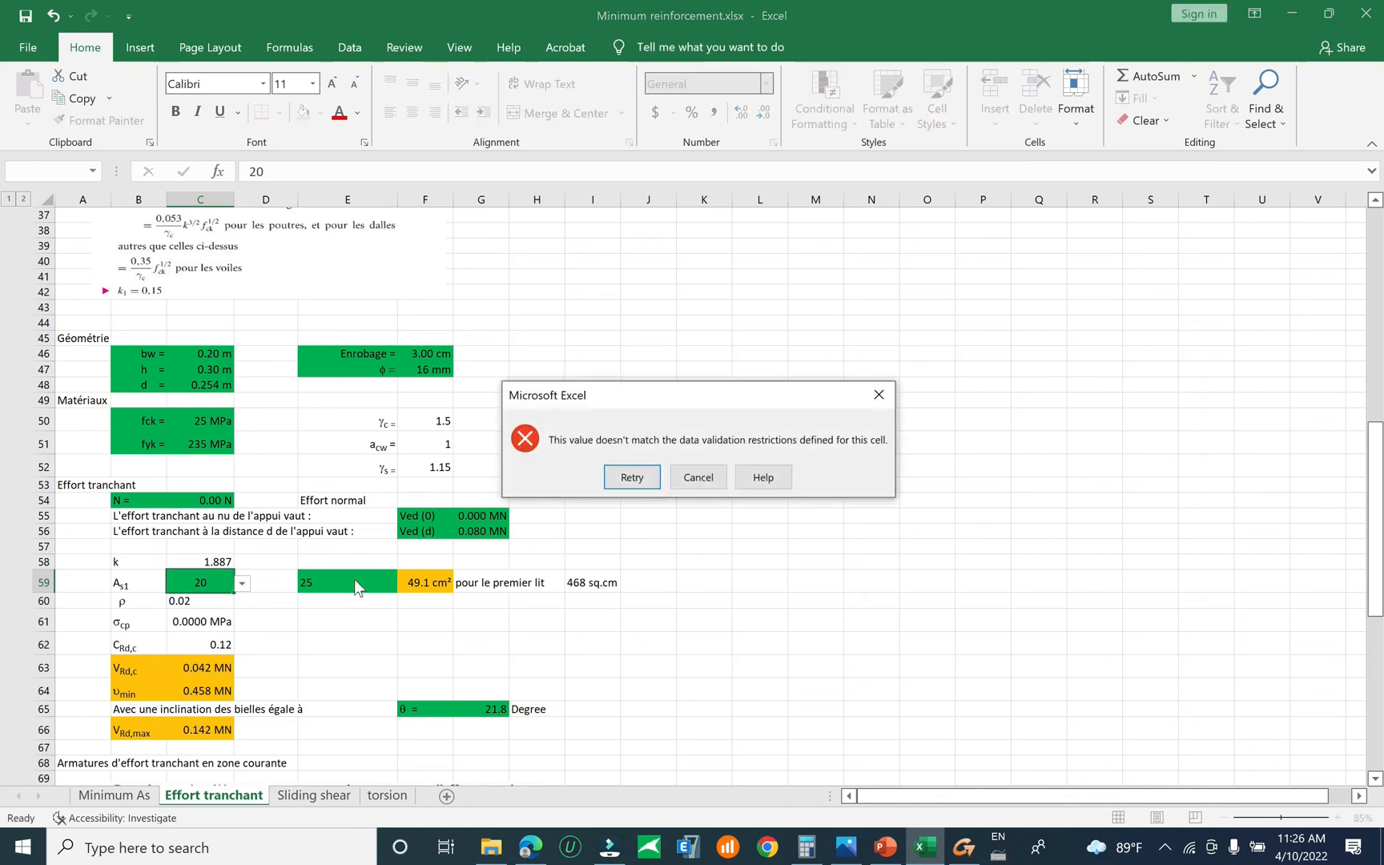
click(694, 478)
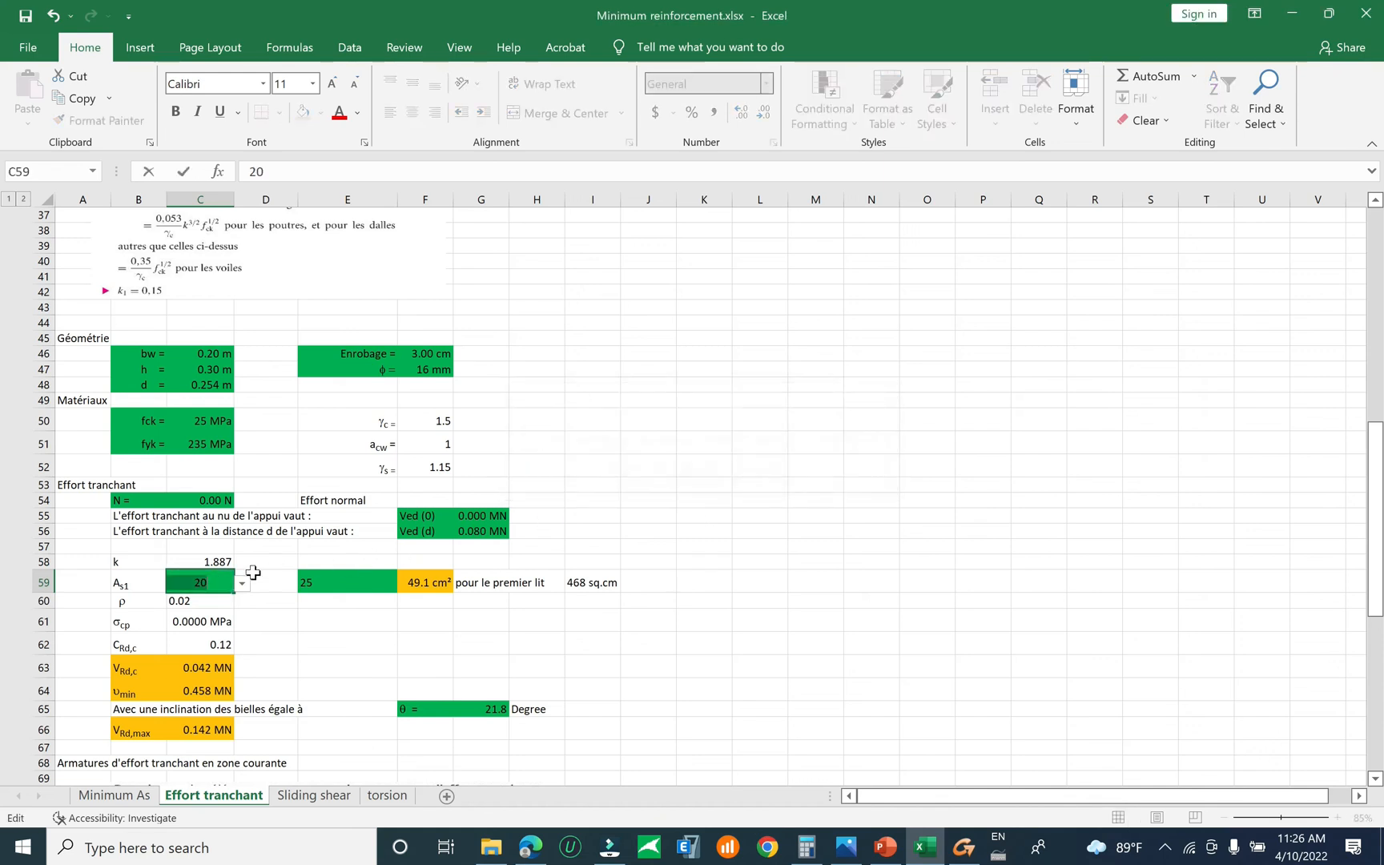
text(2)
key(Return)
key(Escape)
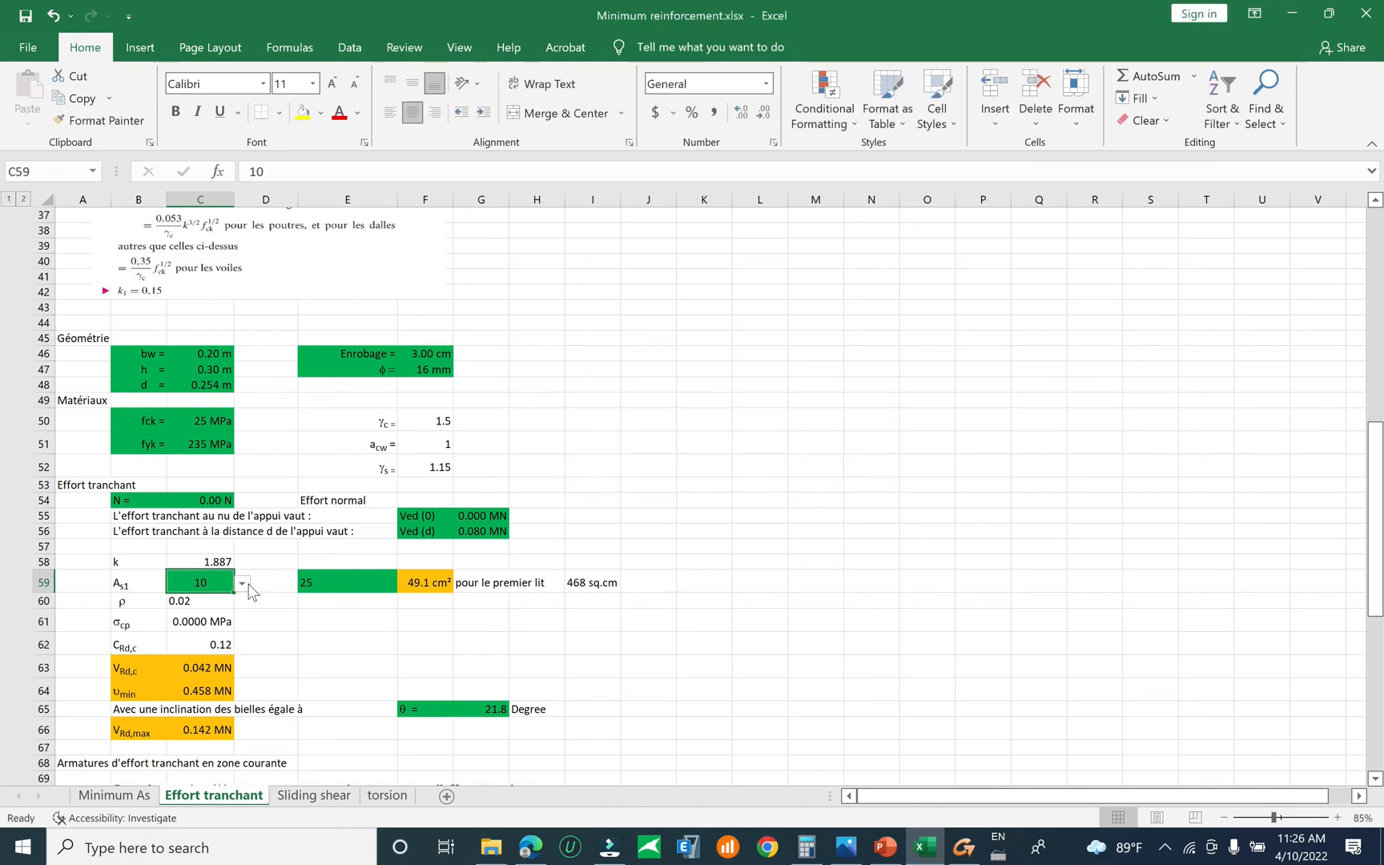
Keep 10 as the As1 bar count in C59 and check the steel area formula in F59
click(242, 584)
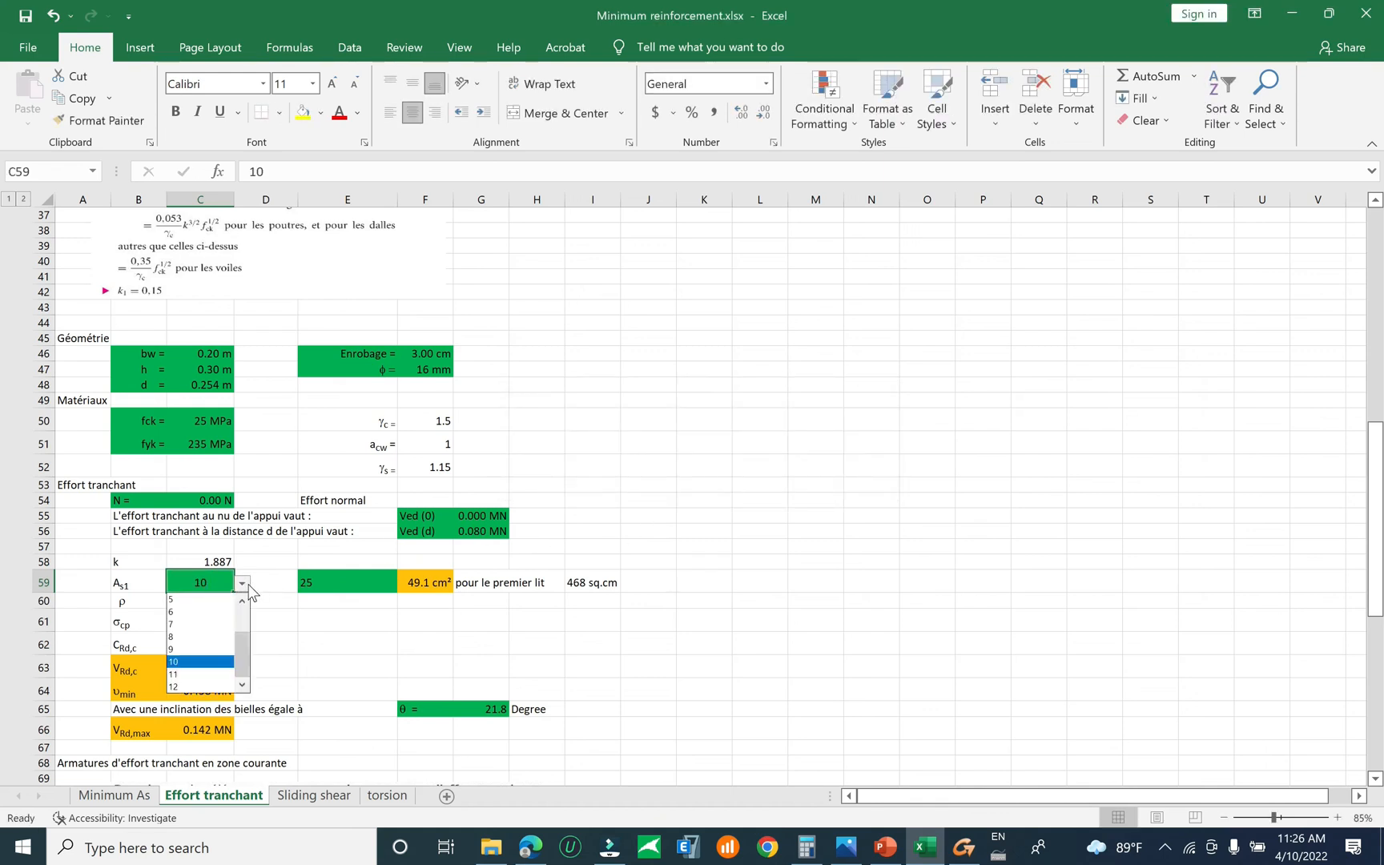
click(200, 662)
click(430, 587)
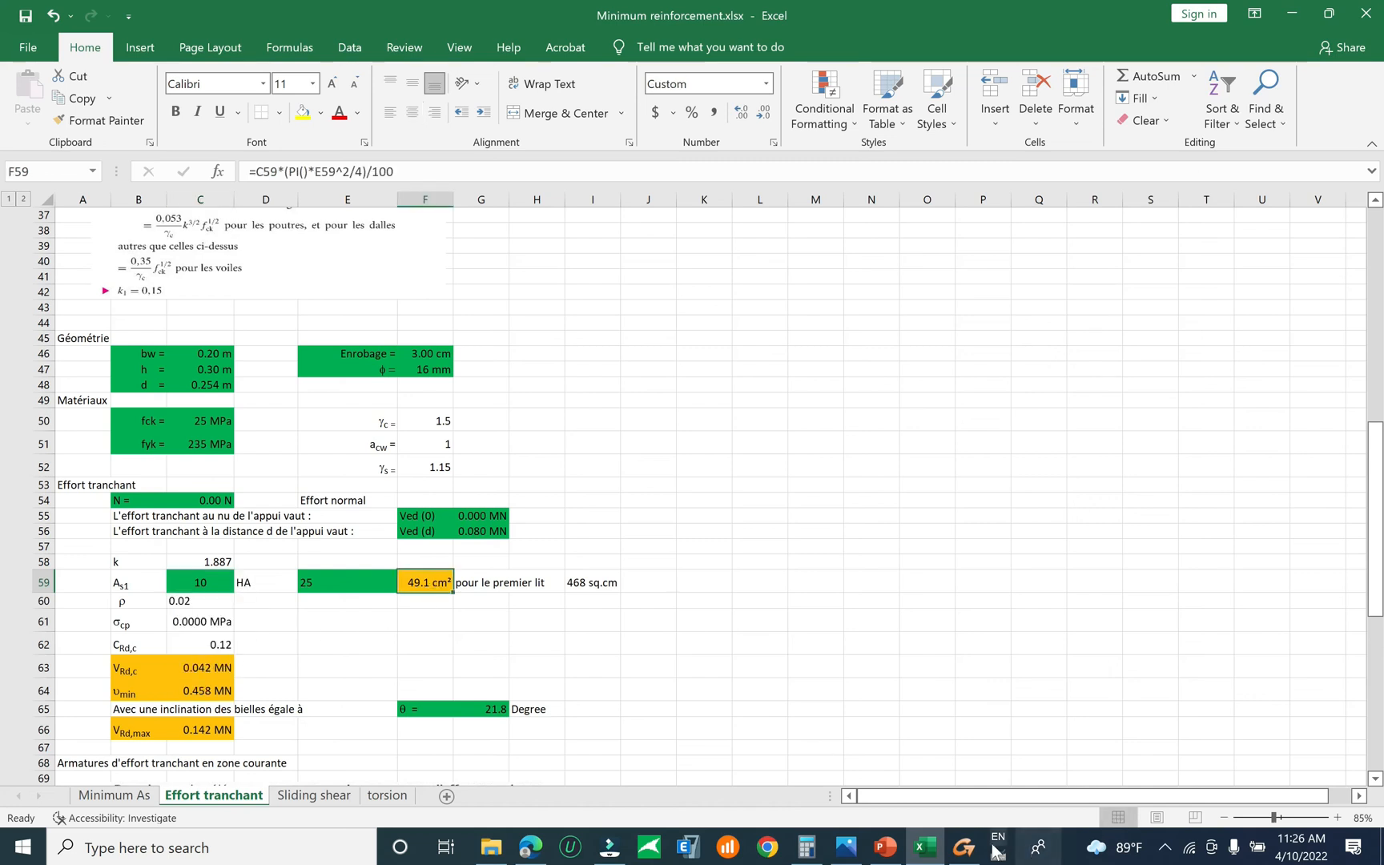
Switch to Advance Design and display the planar elements' Ayt reinforcement as Max values, examining the junction between shaft and tank
click(963, 846)
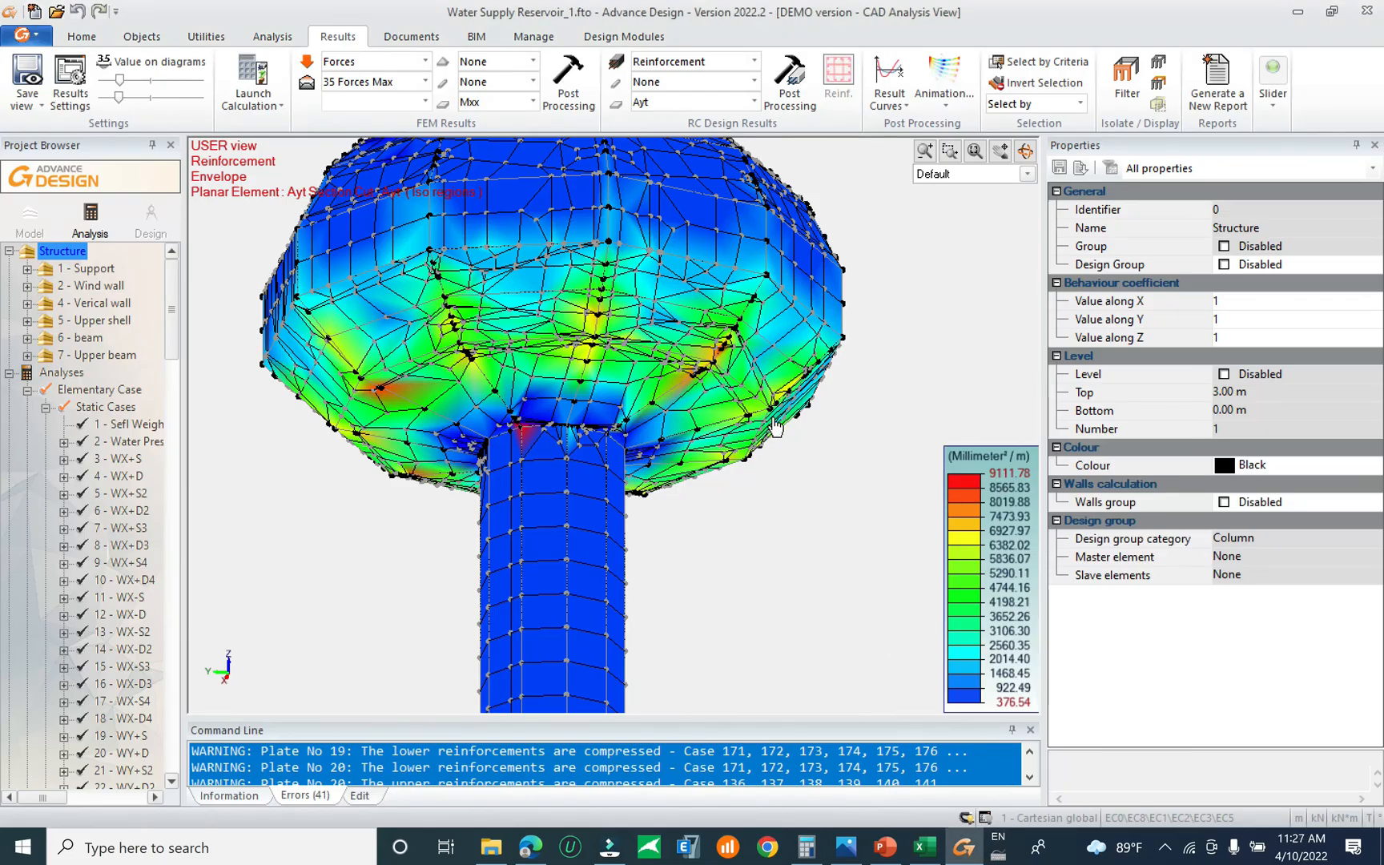
middle_drag(788, 402, 804, 390)
click(72, 67)
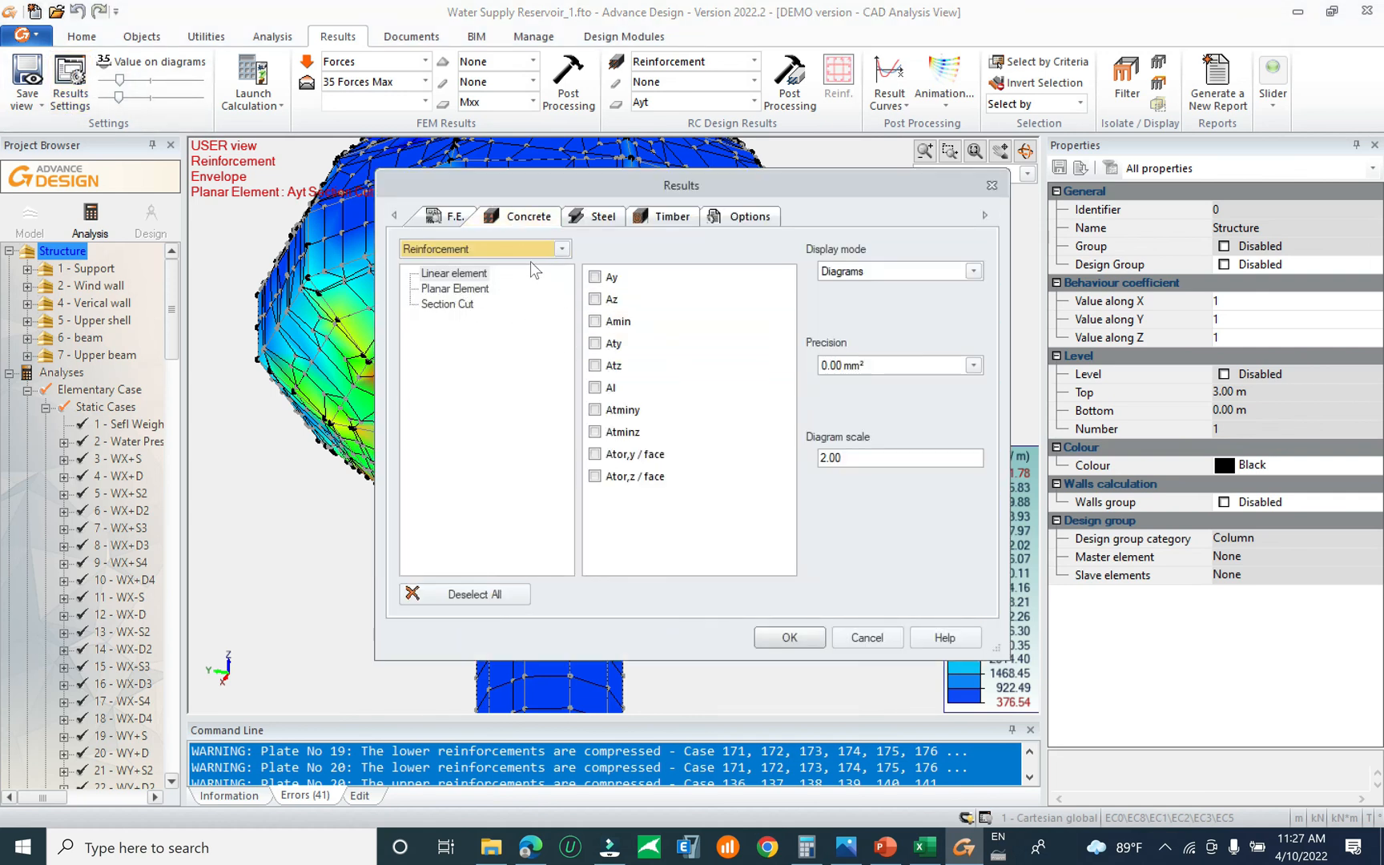
click(455, 289)
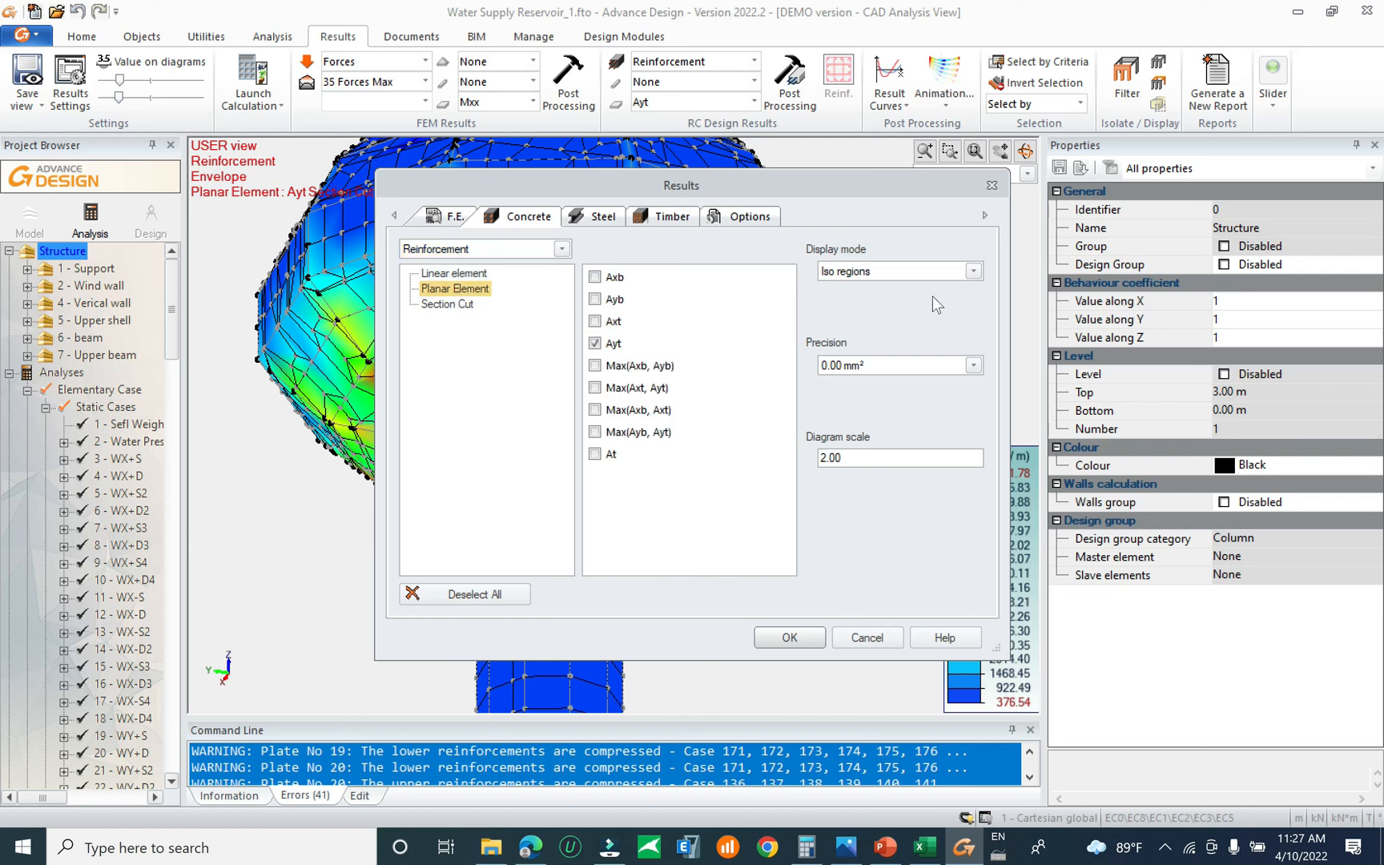
click(943, 272)
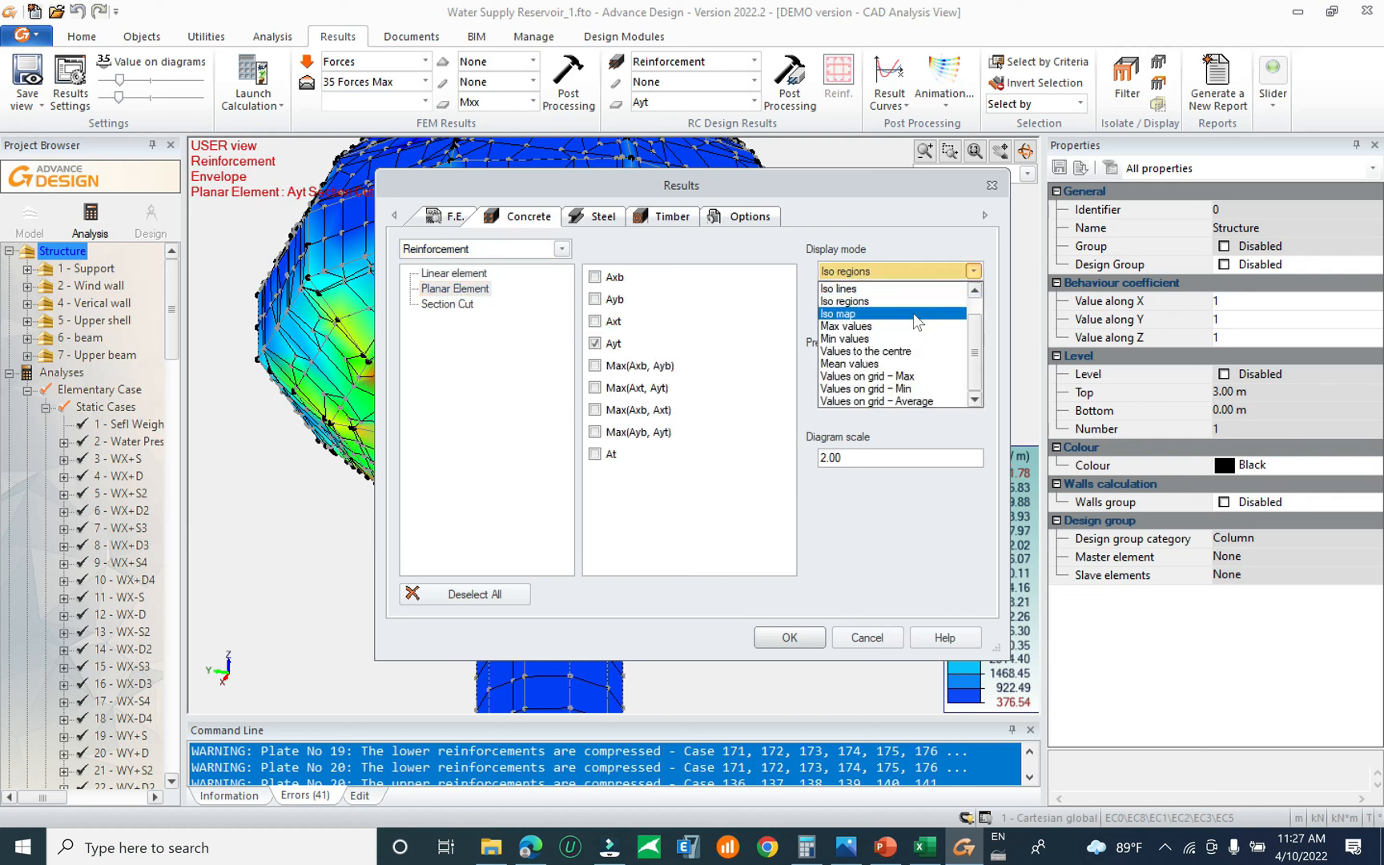
click(909, 326)
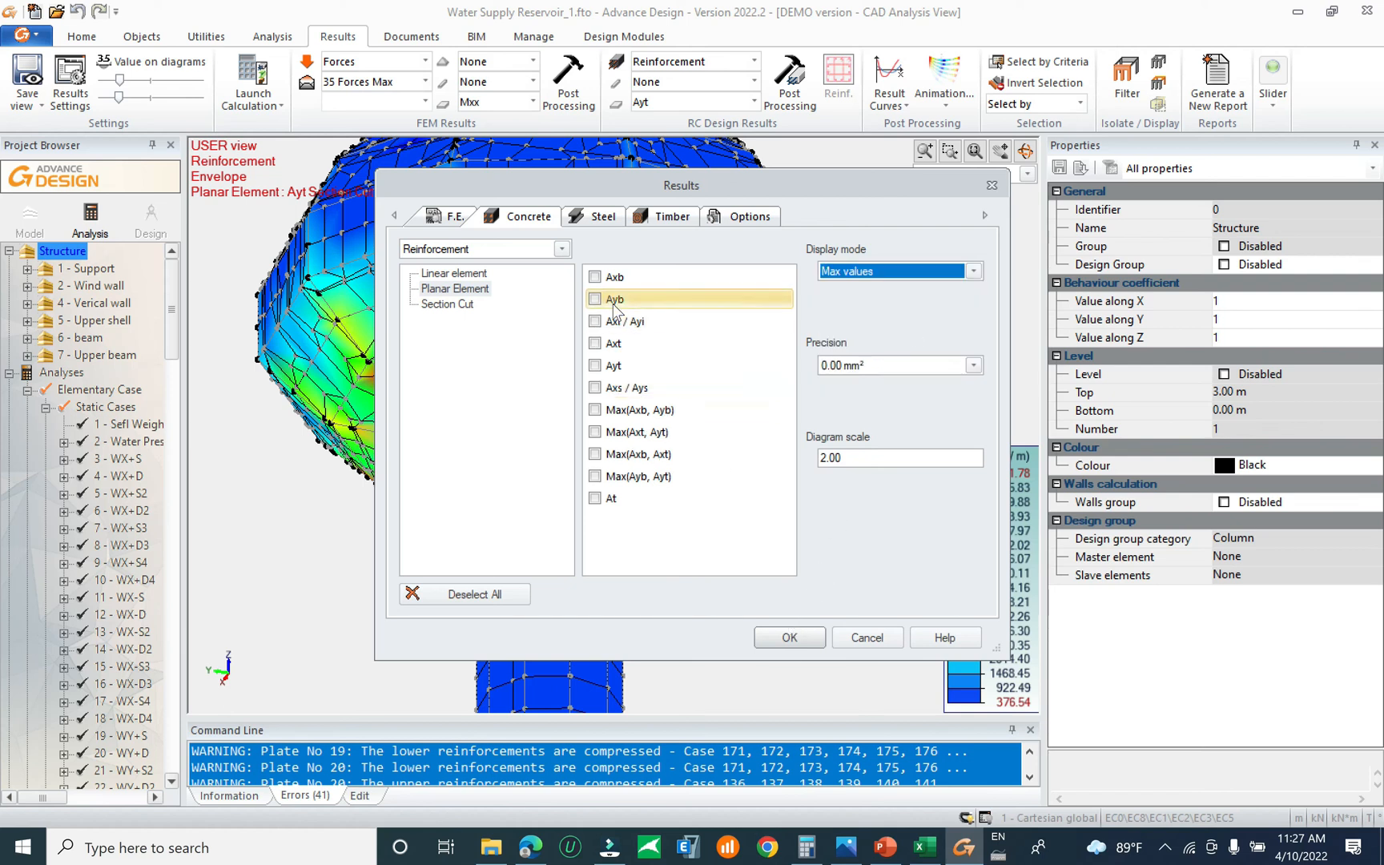
drag(658, 189, 694, 265)
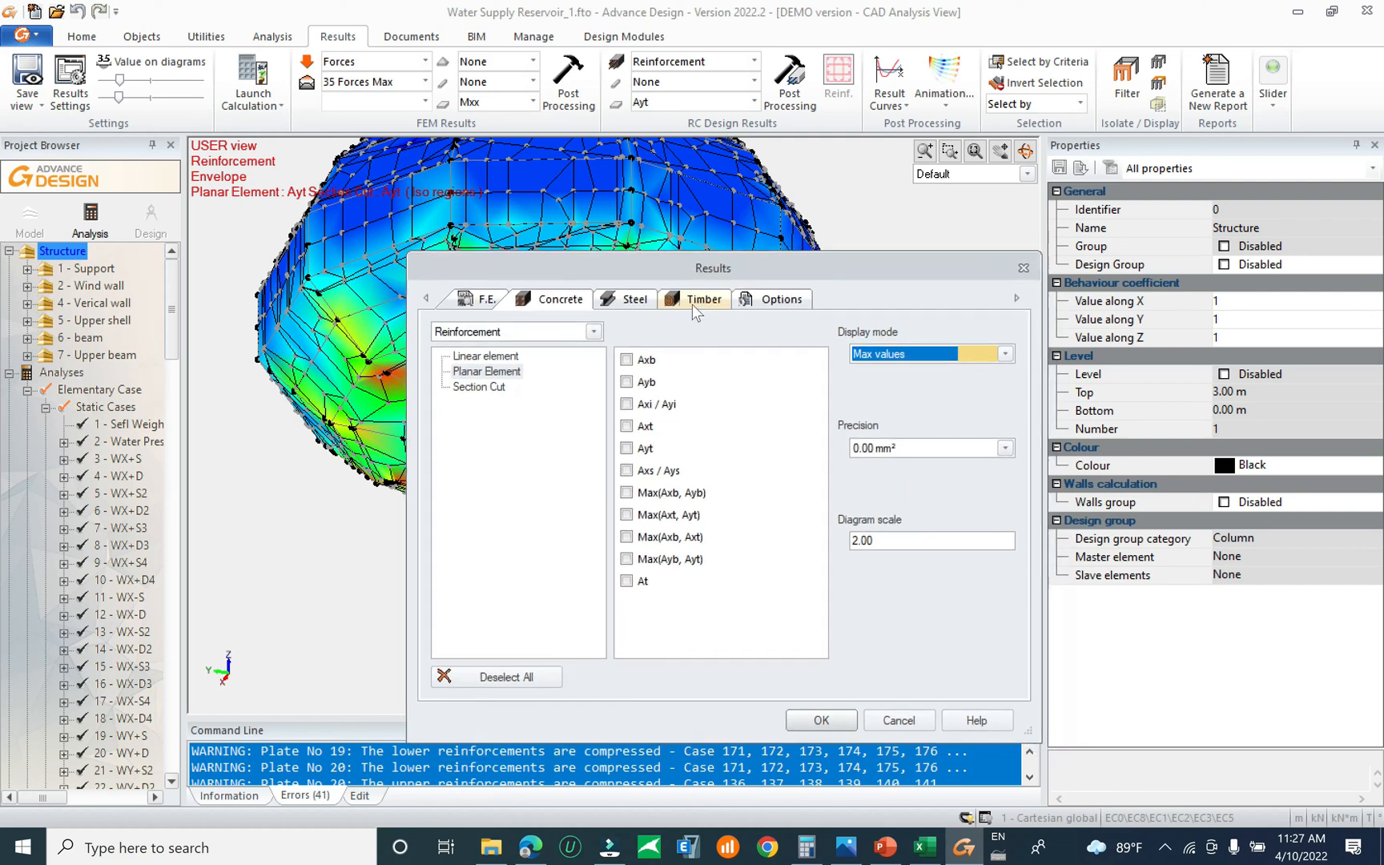
click(668, 449)
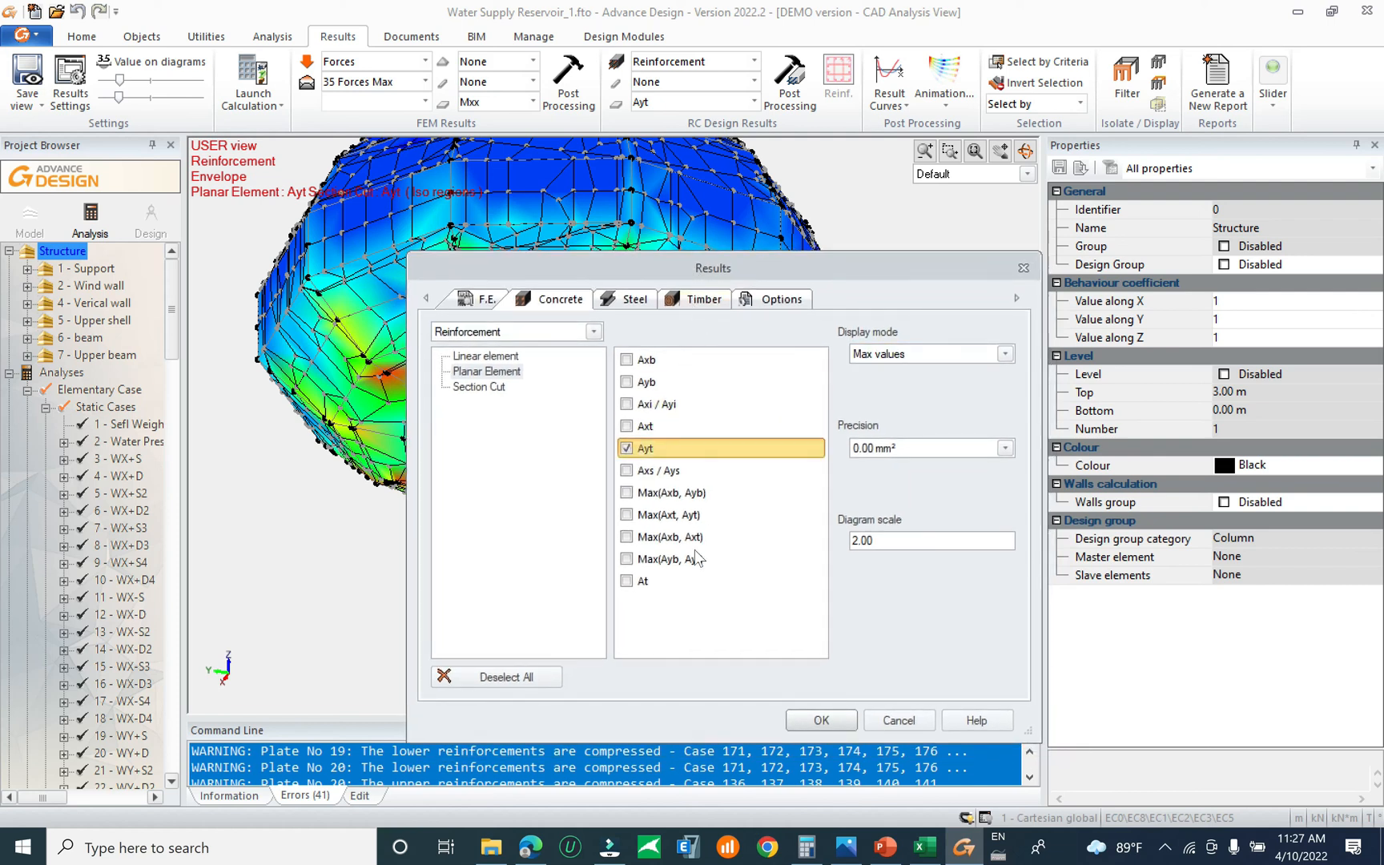
click(809, 718)
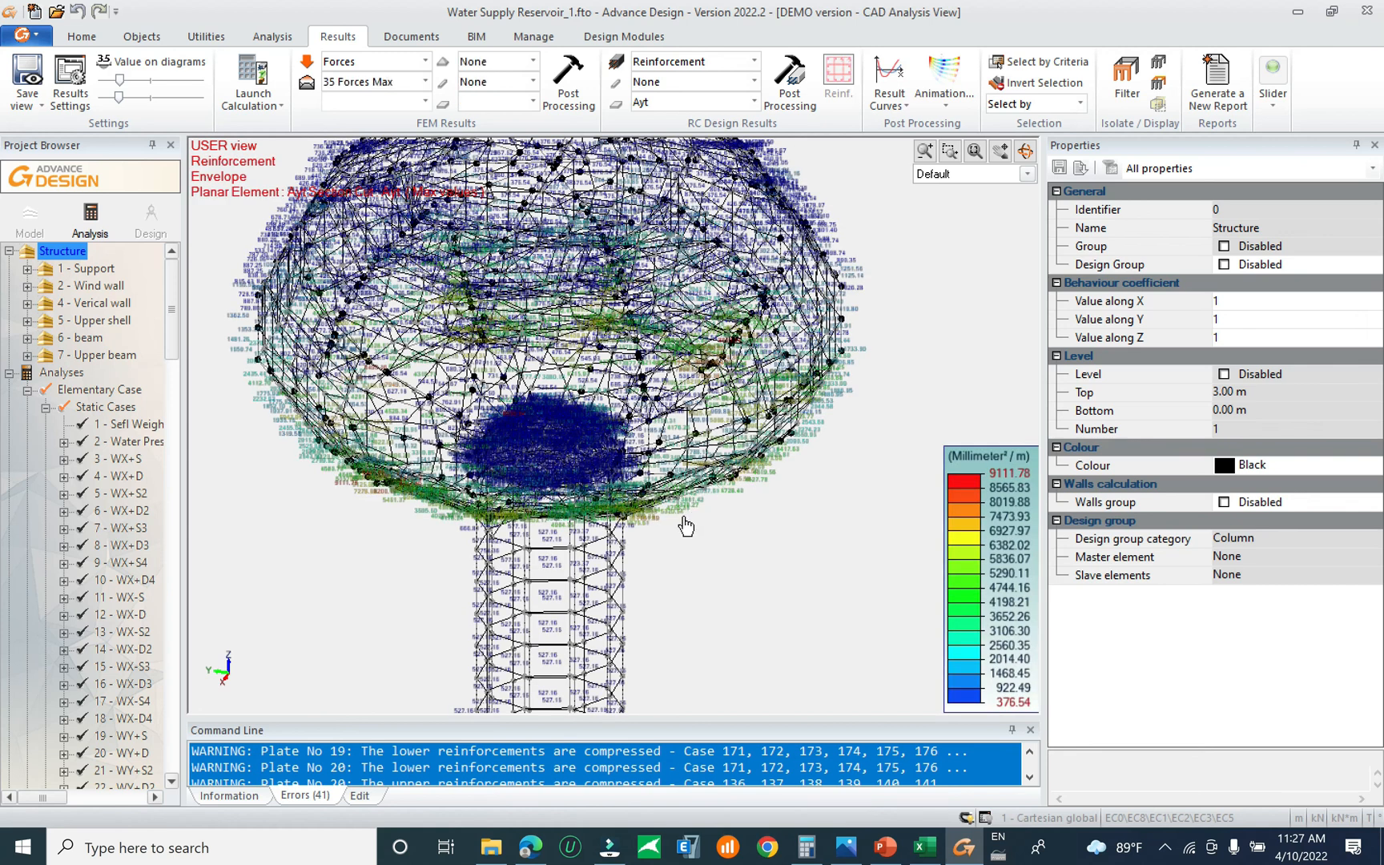
scroll(689, 533, up, 1)
scroll(765, 521, up, 2)
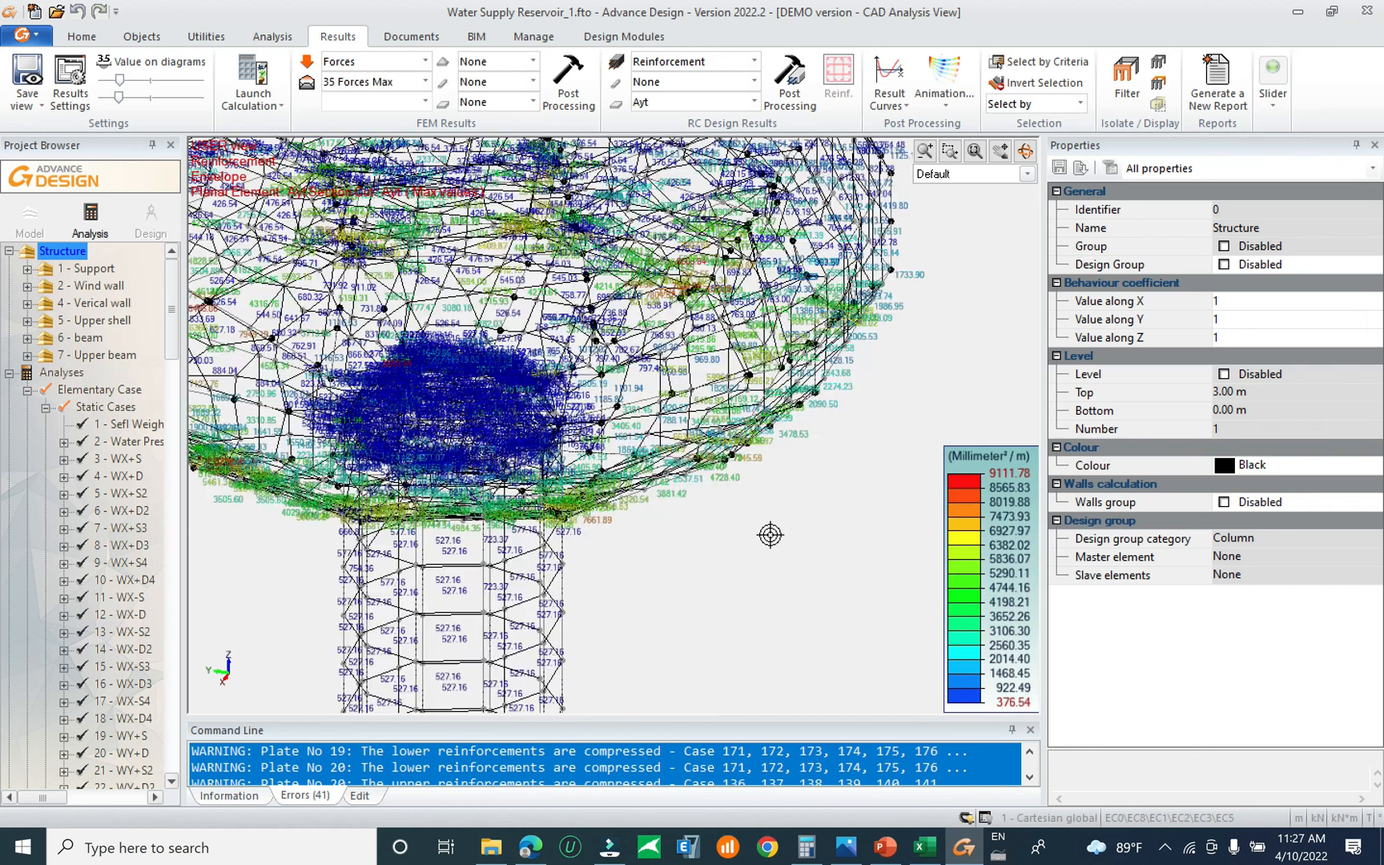
Examine the Ayt reinforcement values around the tank's lower shell and its junction with the supporting shaft from several angles
scroll(683, 533, up, 3)
scroll(689, 472, up, 2)
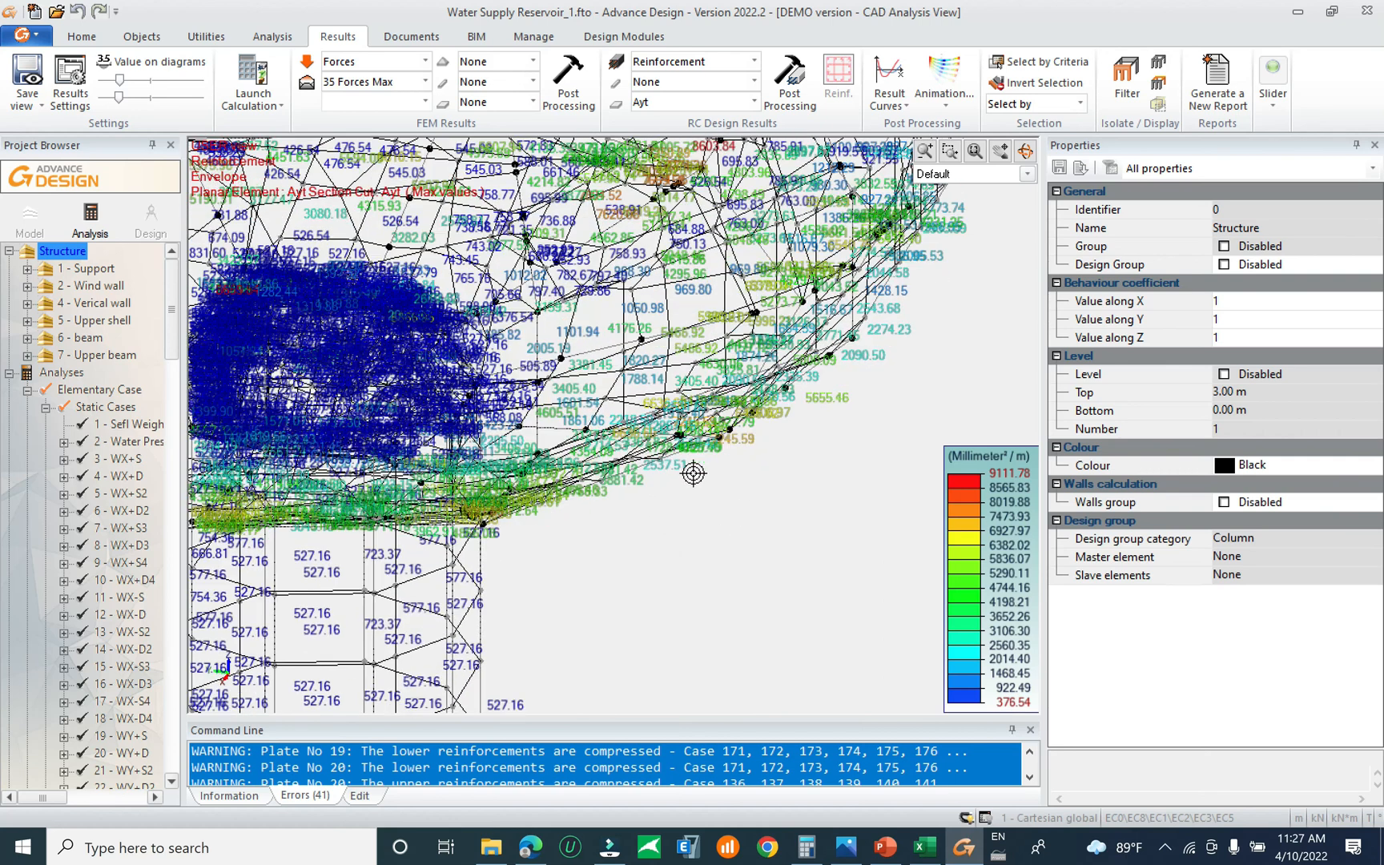
scroll(678, 491, up, 1)
scroll(678, 491, up, 1)
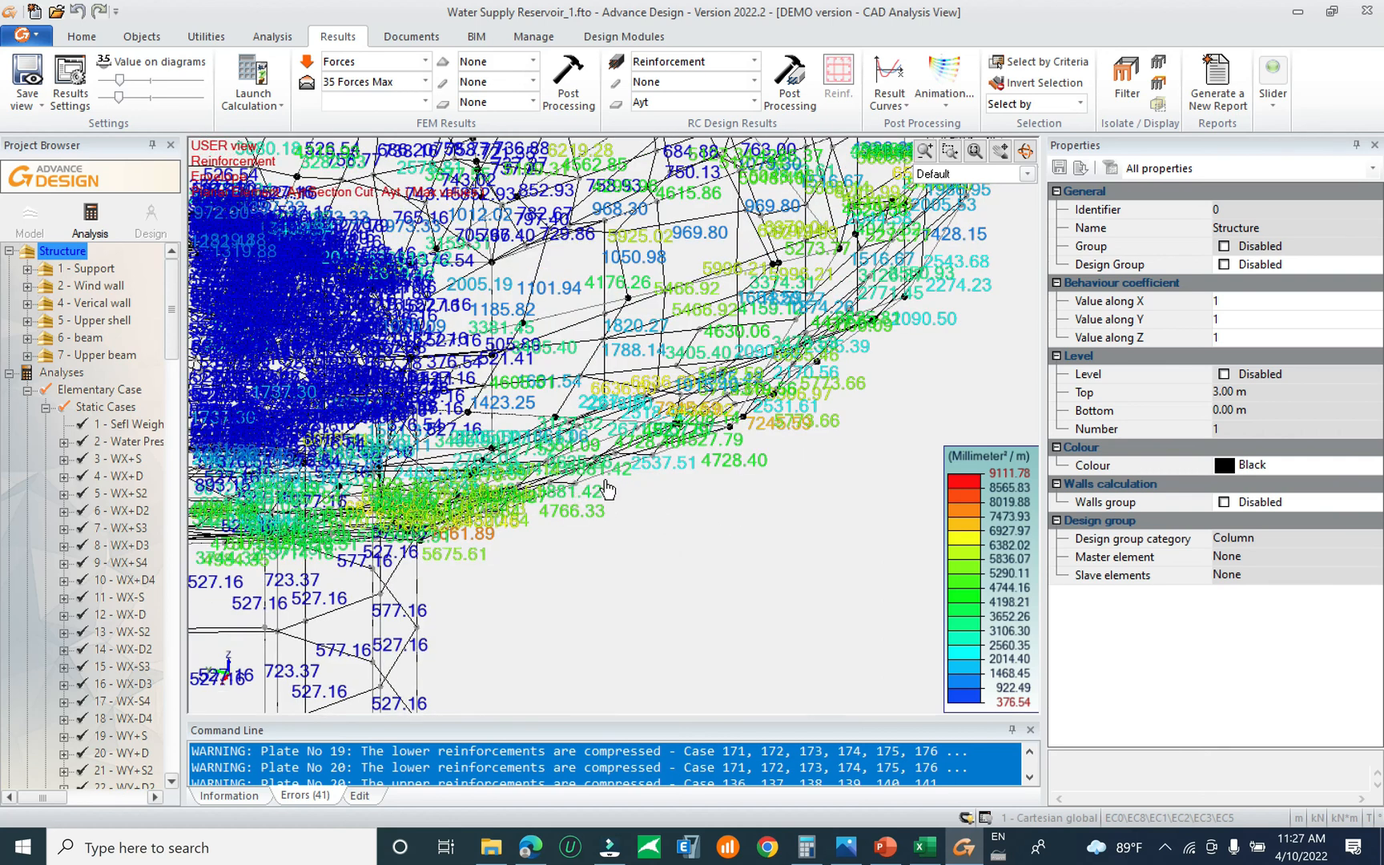
middle_drag(563, 483, 750, 543)
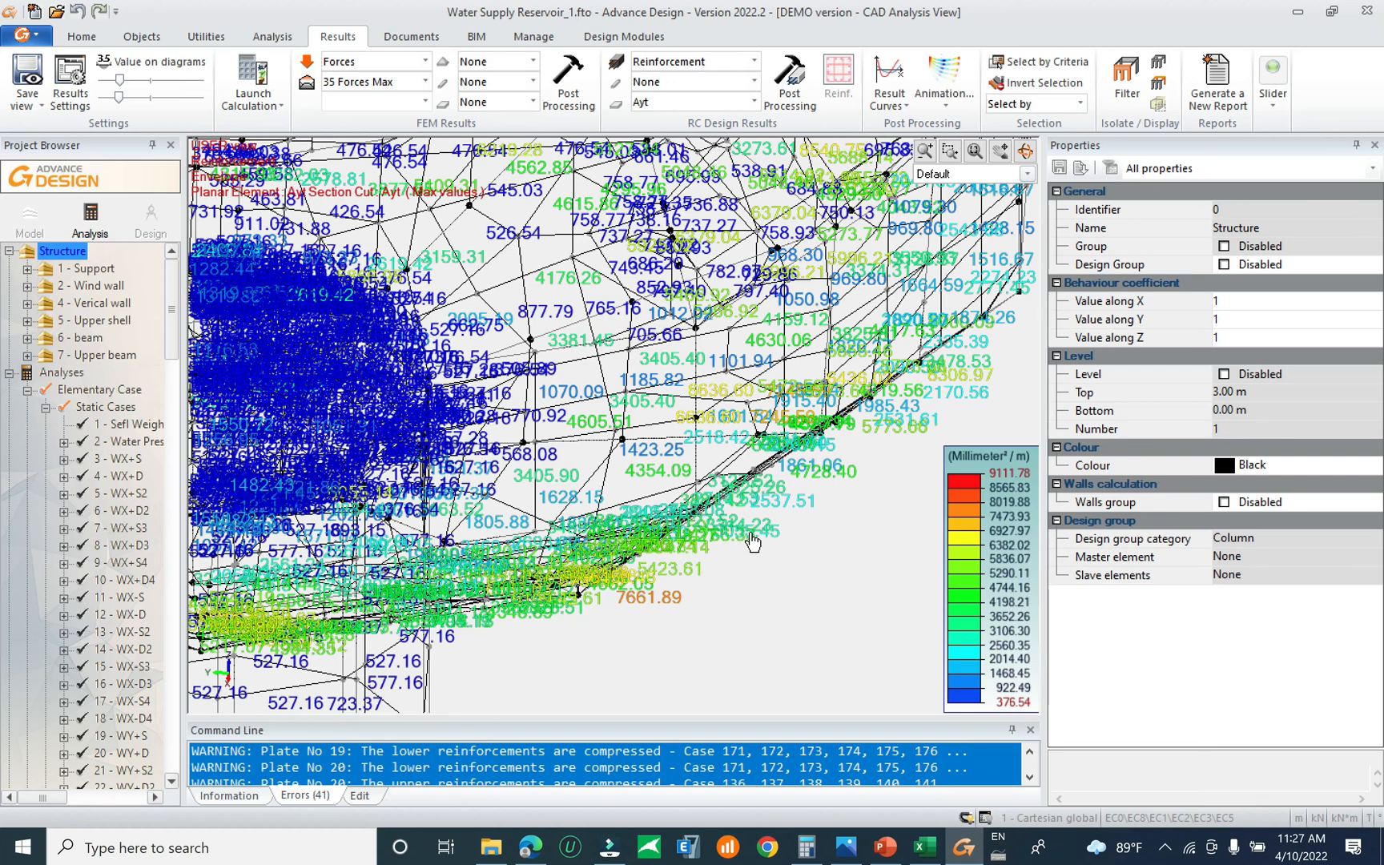
scroll(685, 602, up, 1)
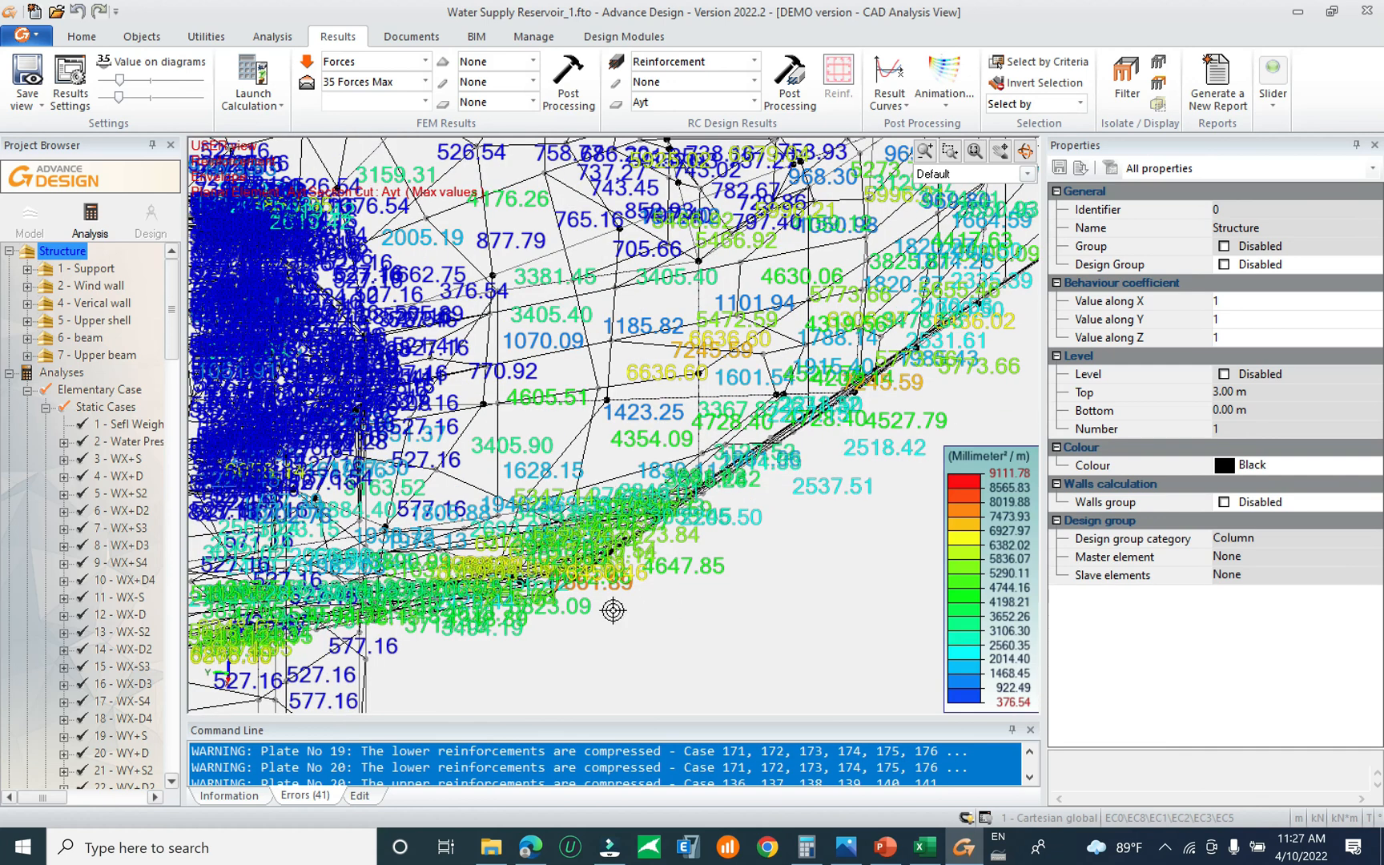
shift+middle_drag(613, 610, 647, 612)
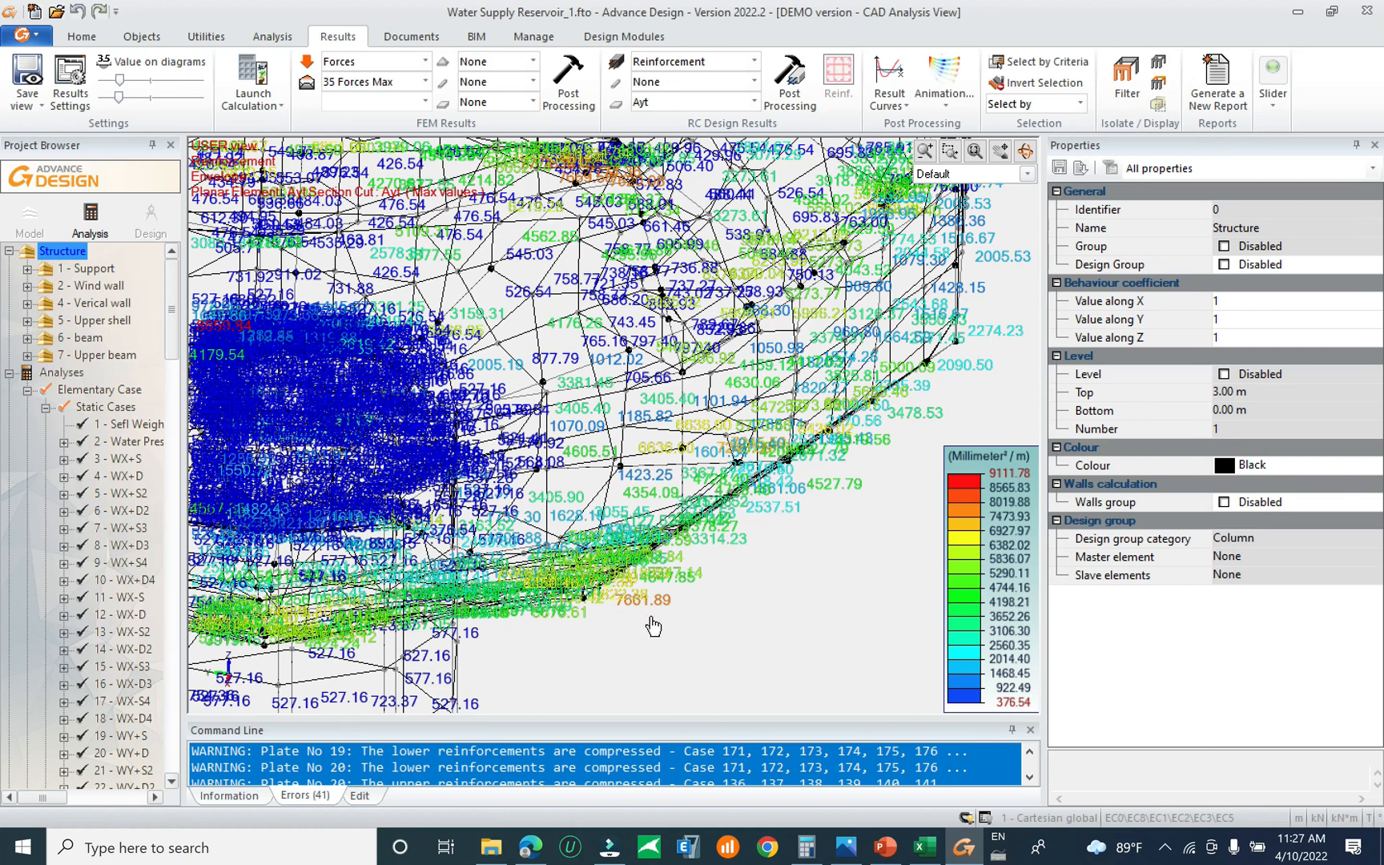
shift+middle_drag(655, 624, 729, 647)
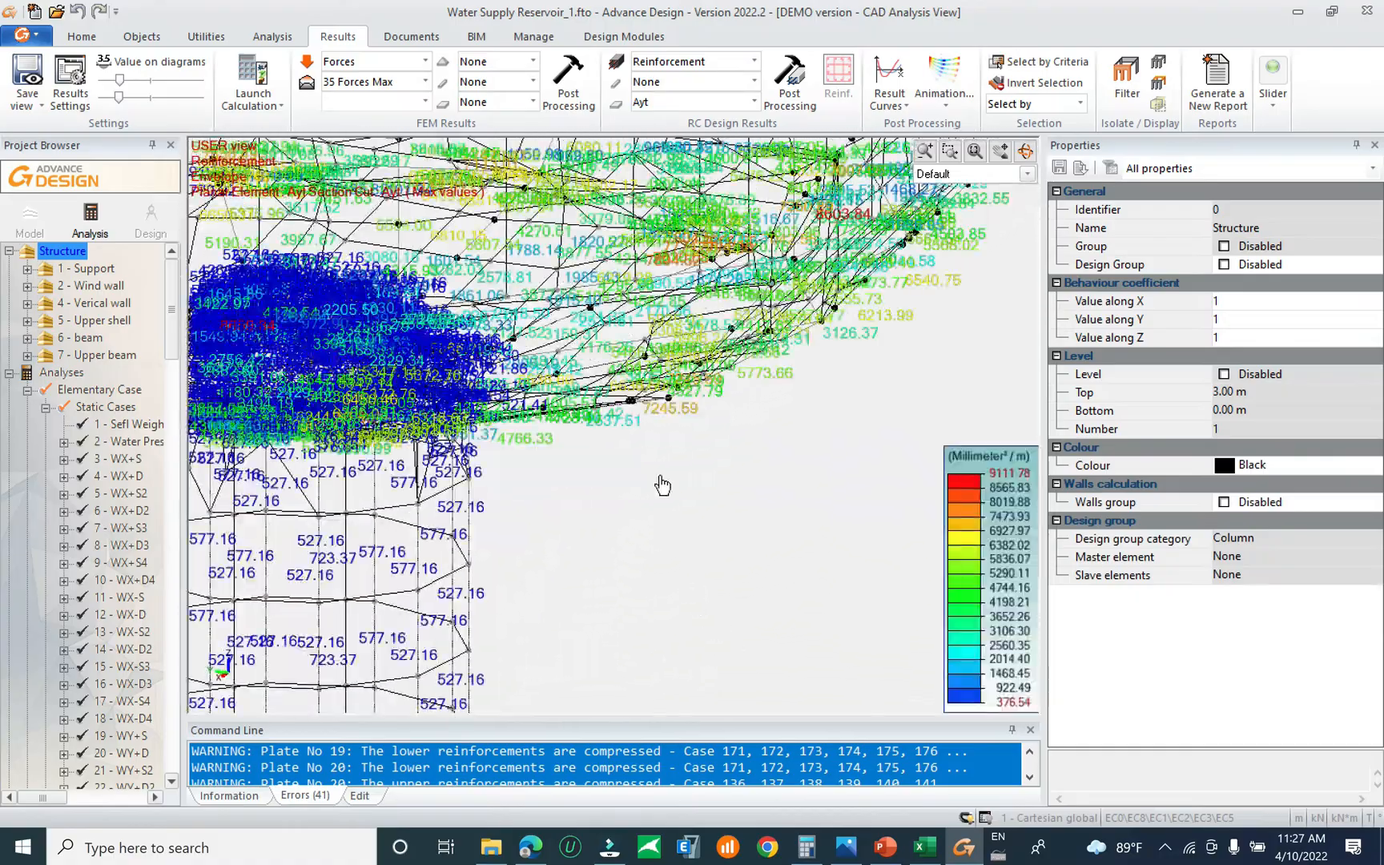
mouse_move(713, 474)
shift+middle_down()
mouse_move(745, 458)
mouse_move(721, 460)
shift+middle_up()
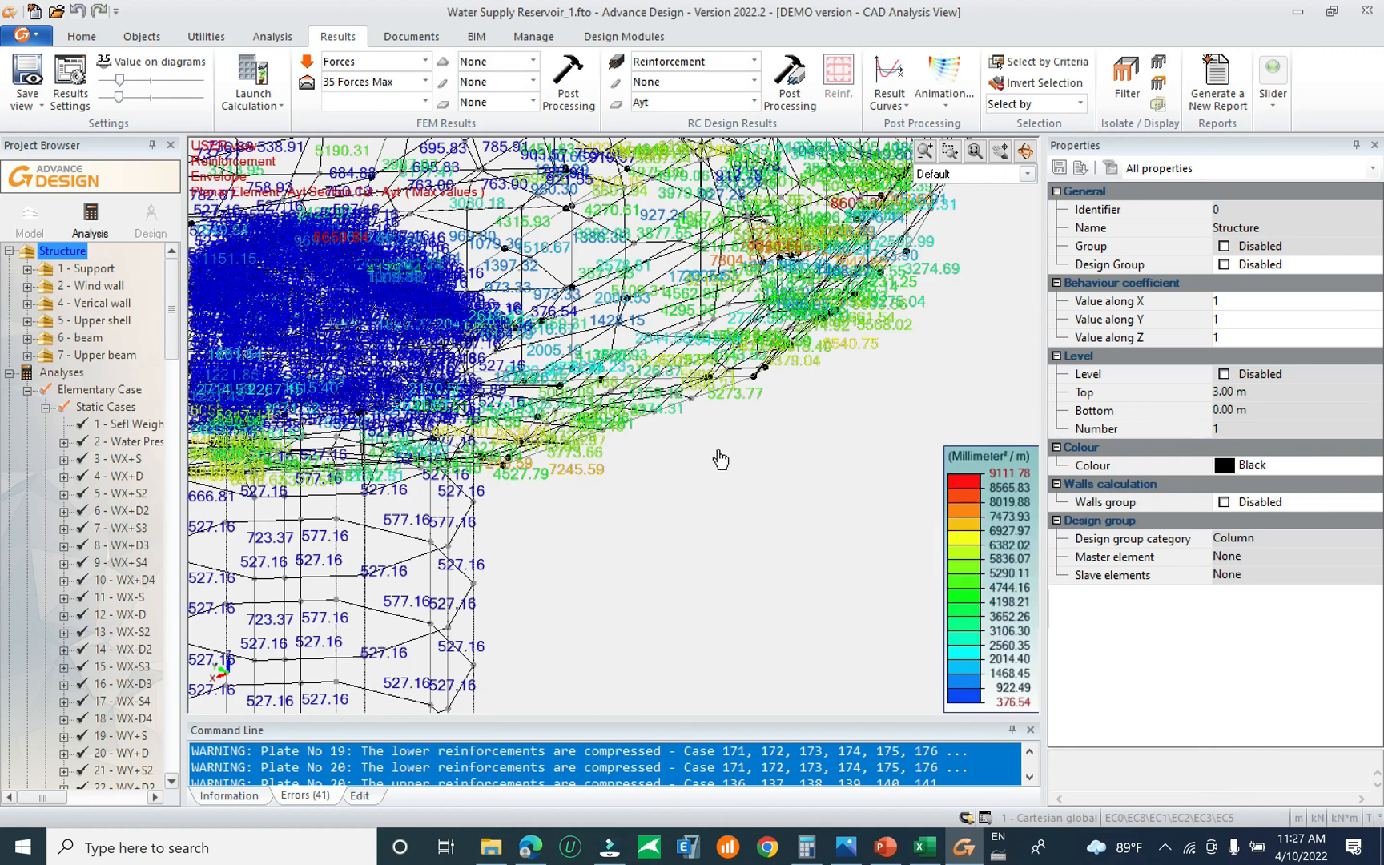
scroll(664, 406, up, 5)
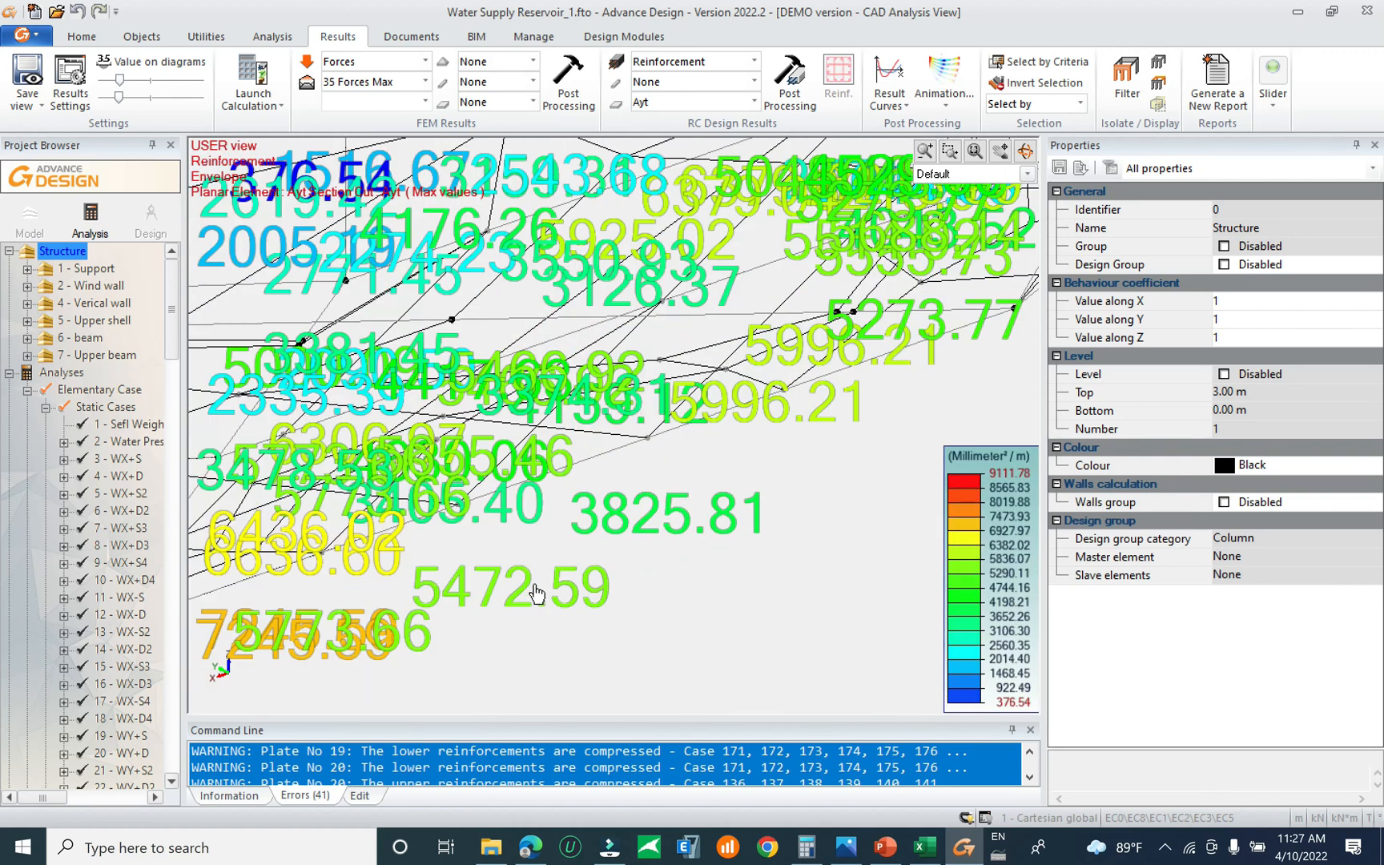
shift+middle_drag(471, 583, 591, 576)
scroll(627, 554, down, 2)
scroll(631, 556, down, 4)
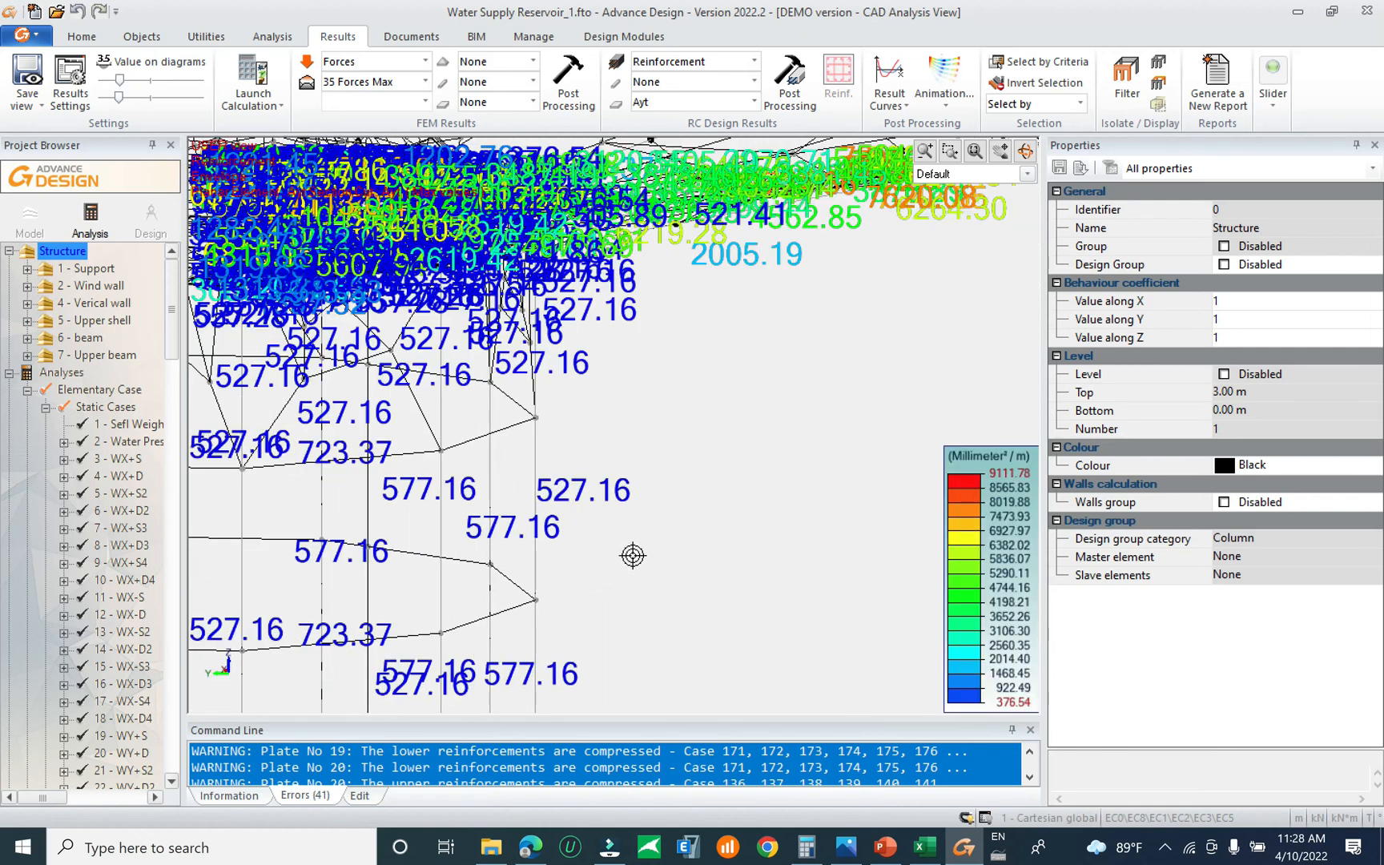
scroll(644, 551, down, 1)
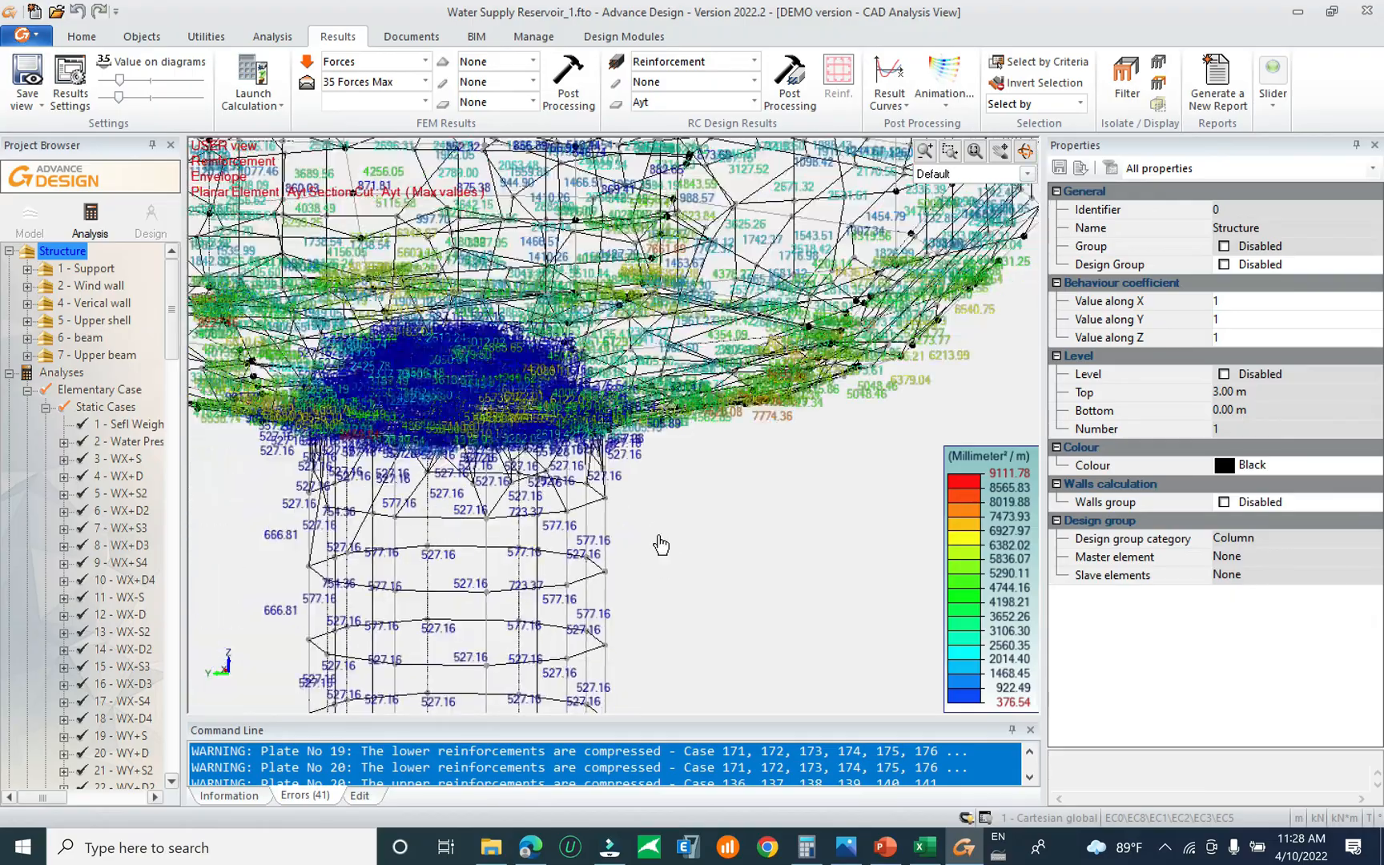
shift+middle_drag(663, 549, 457, 392)
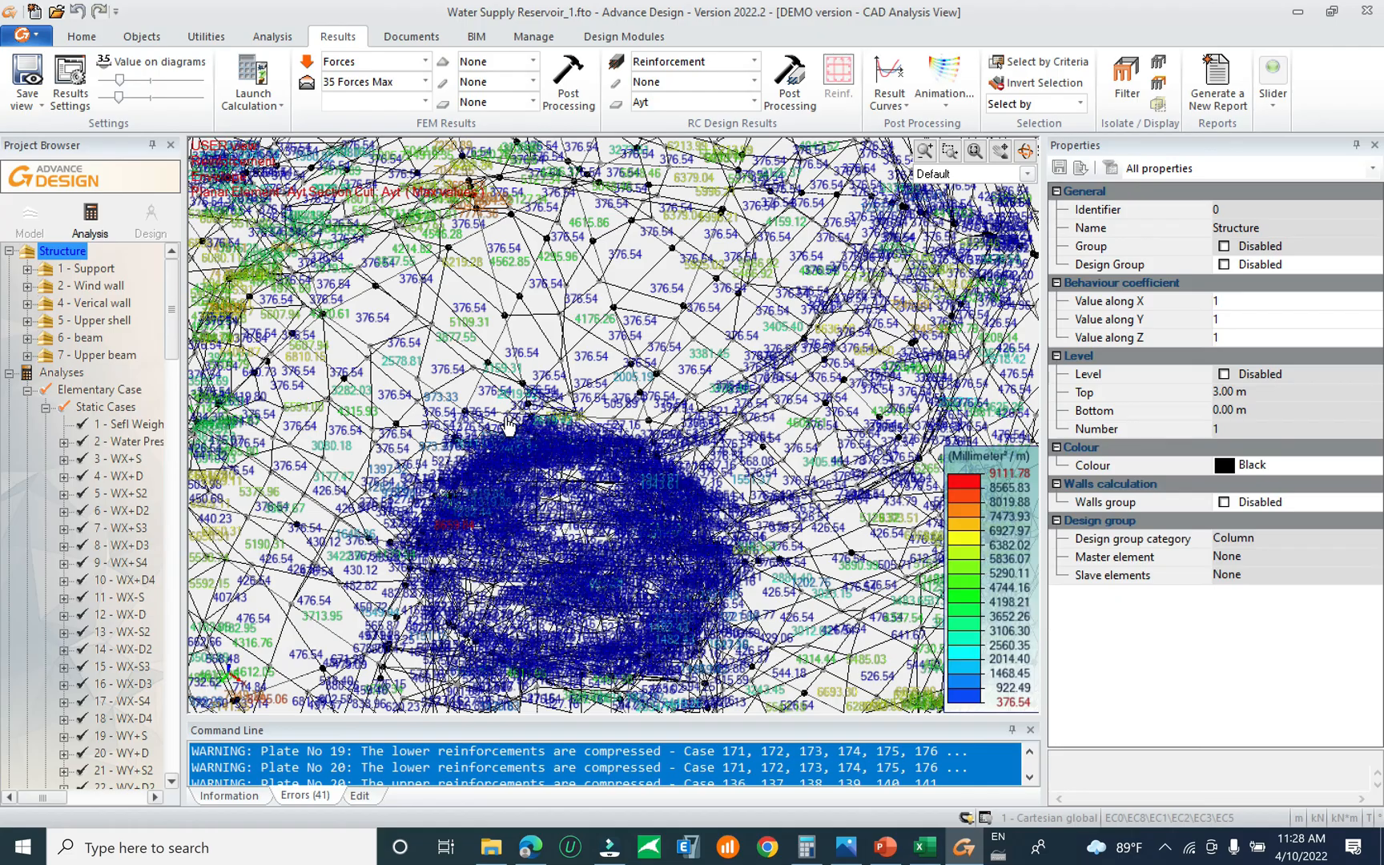
scroll(390, 346, up, 2)
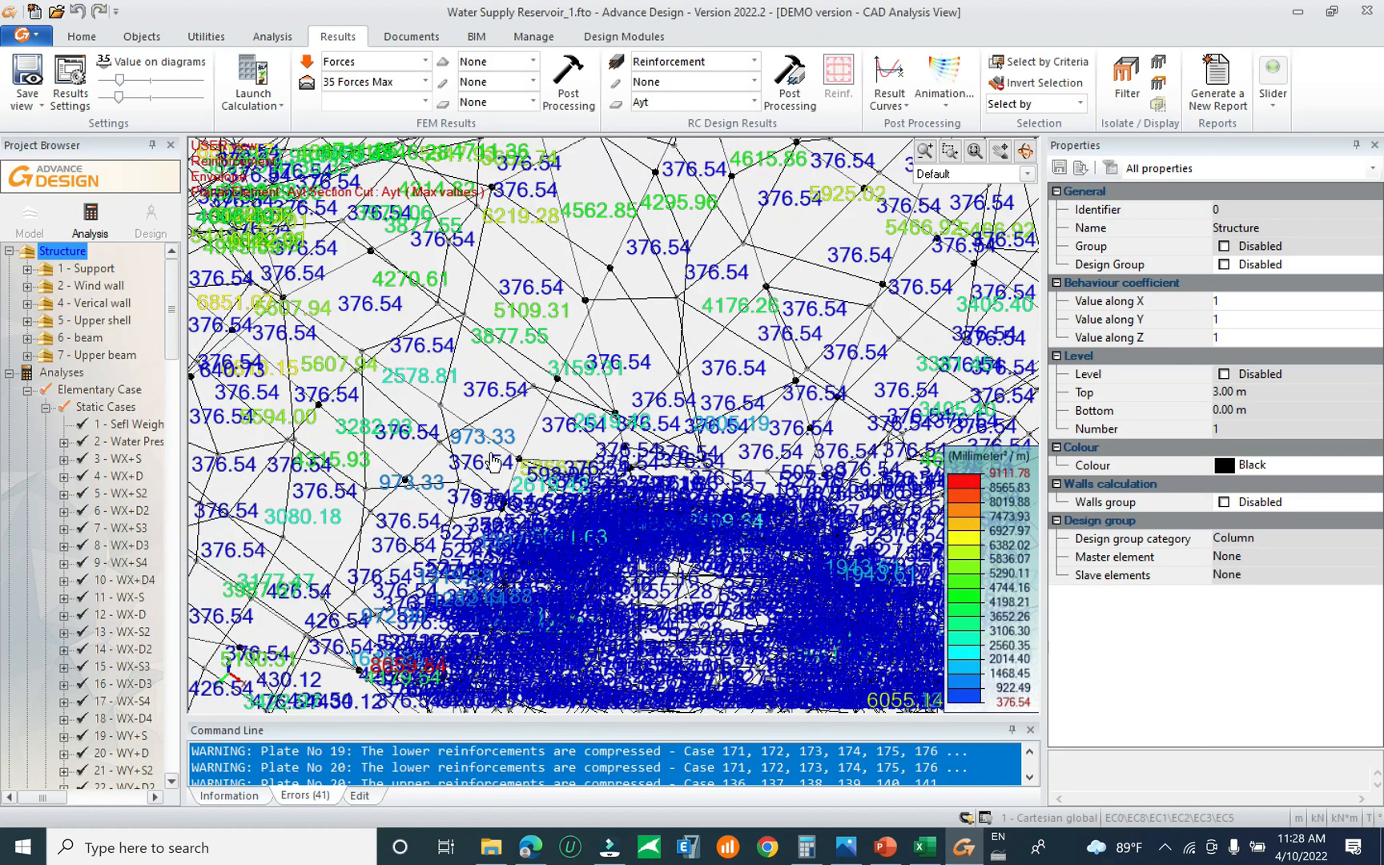
shift+middle_drag(492, 463, 407, 439)
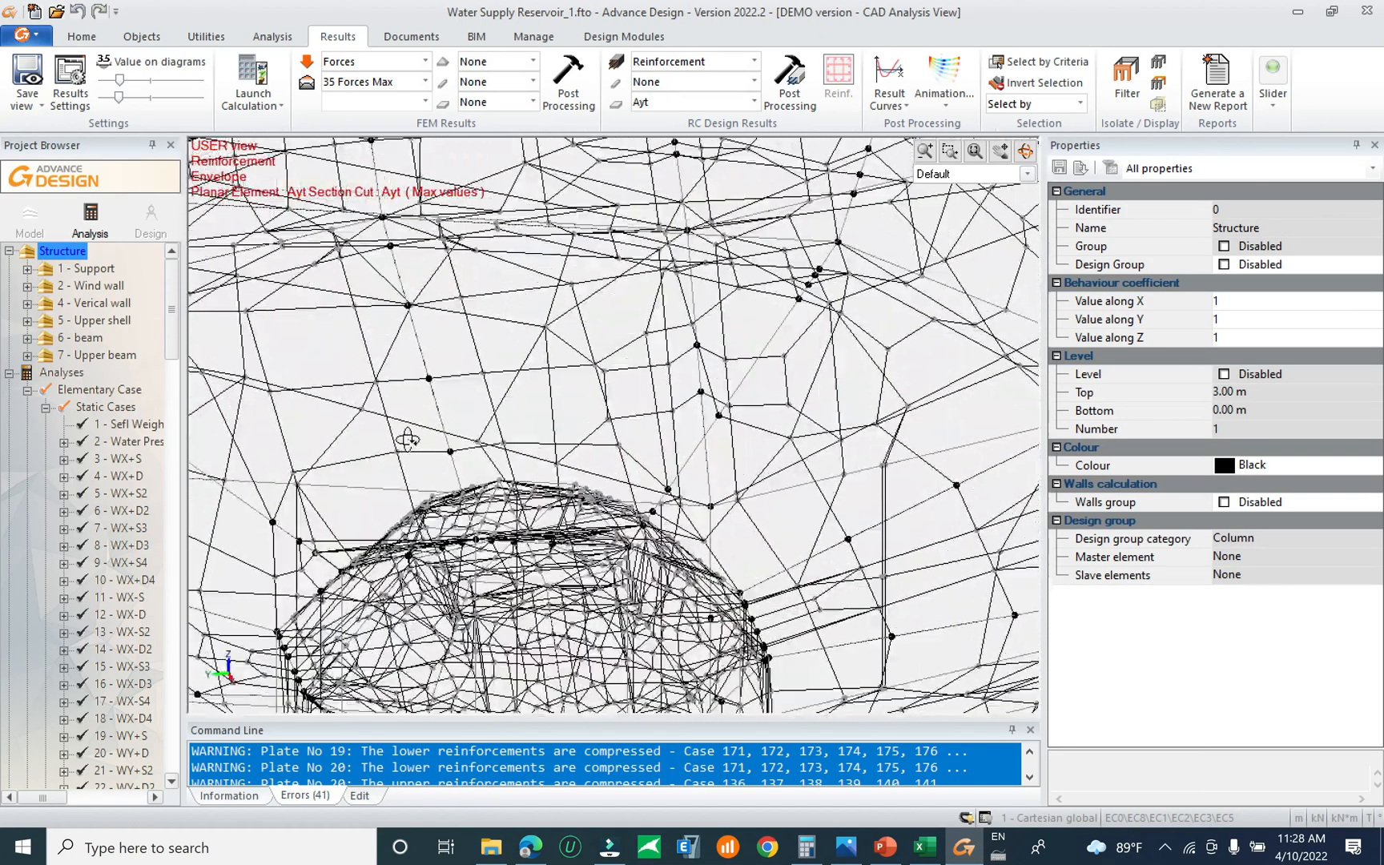
scroll(453, 398, down, 3)
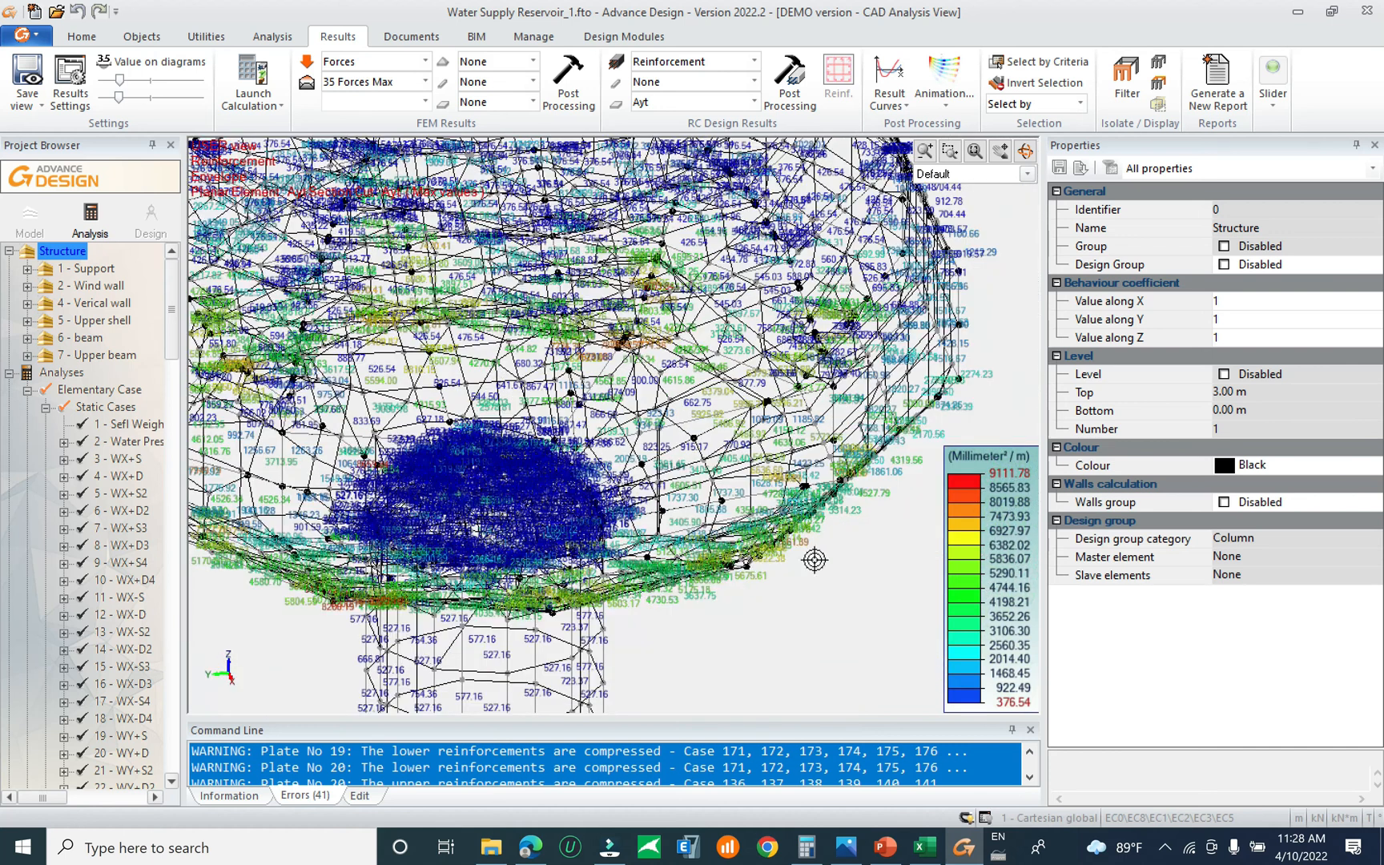
Isolate the plates at one side of the tank's lower shell and display their Ayt reinforcement results
scroll(814, 560, down, 1)
drag(769, 572, 666, 479)
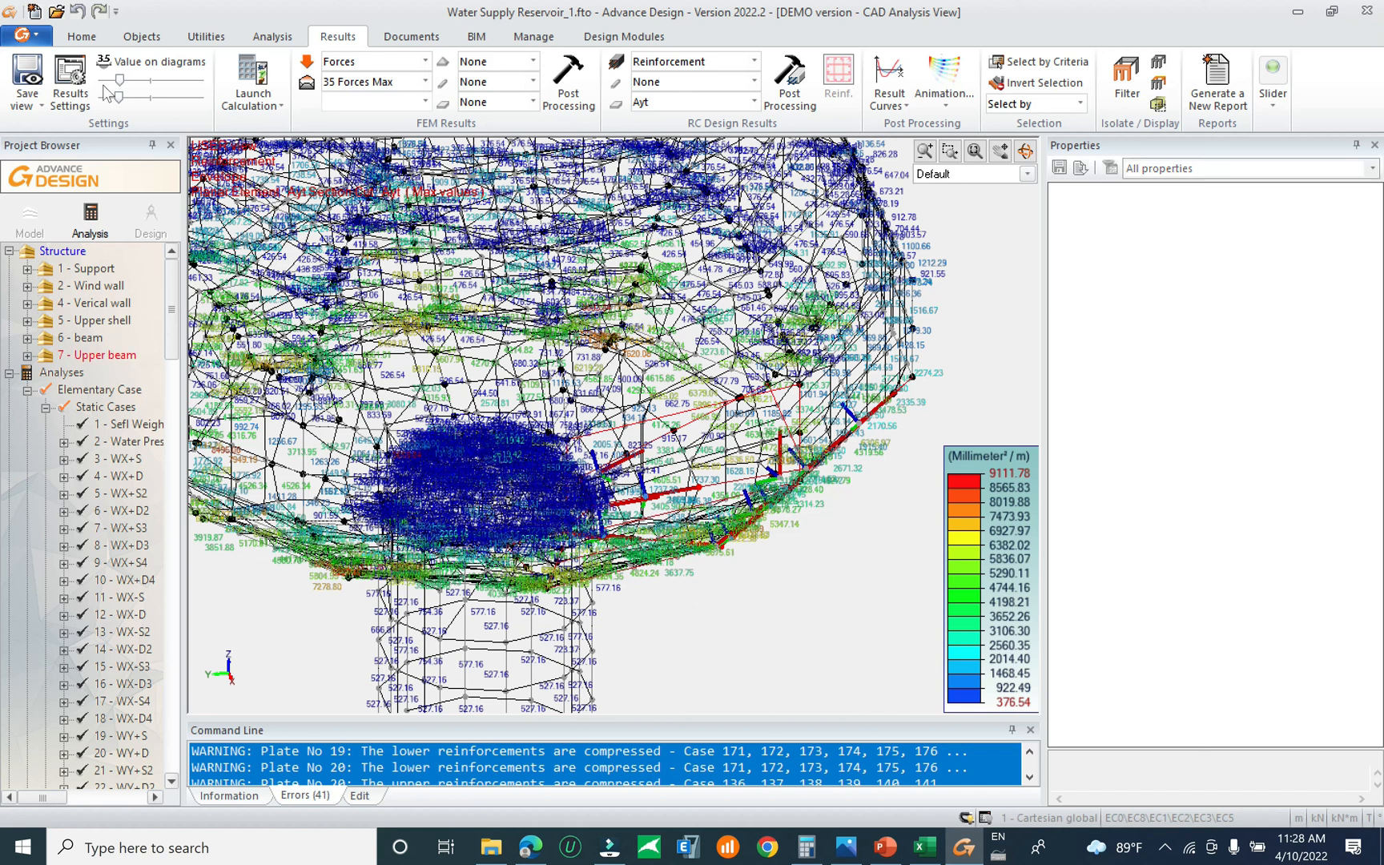
click(80, 37)
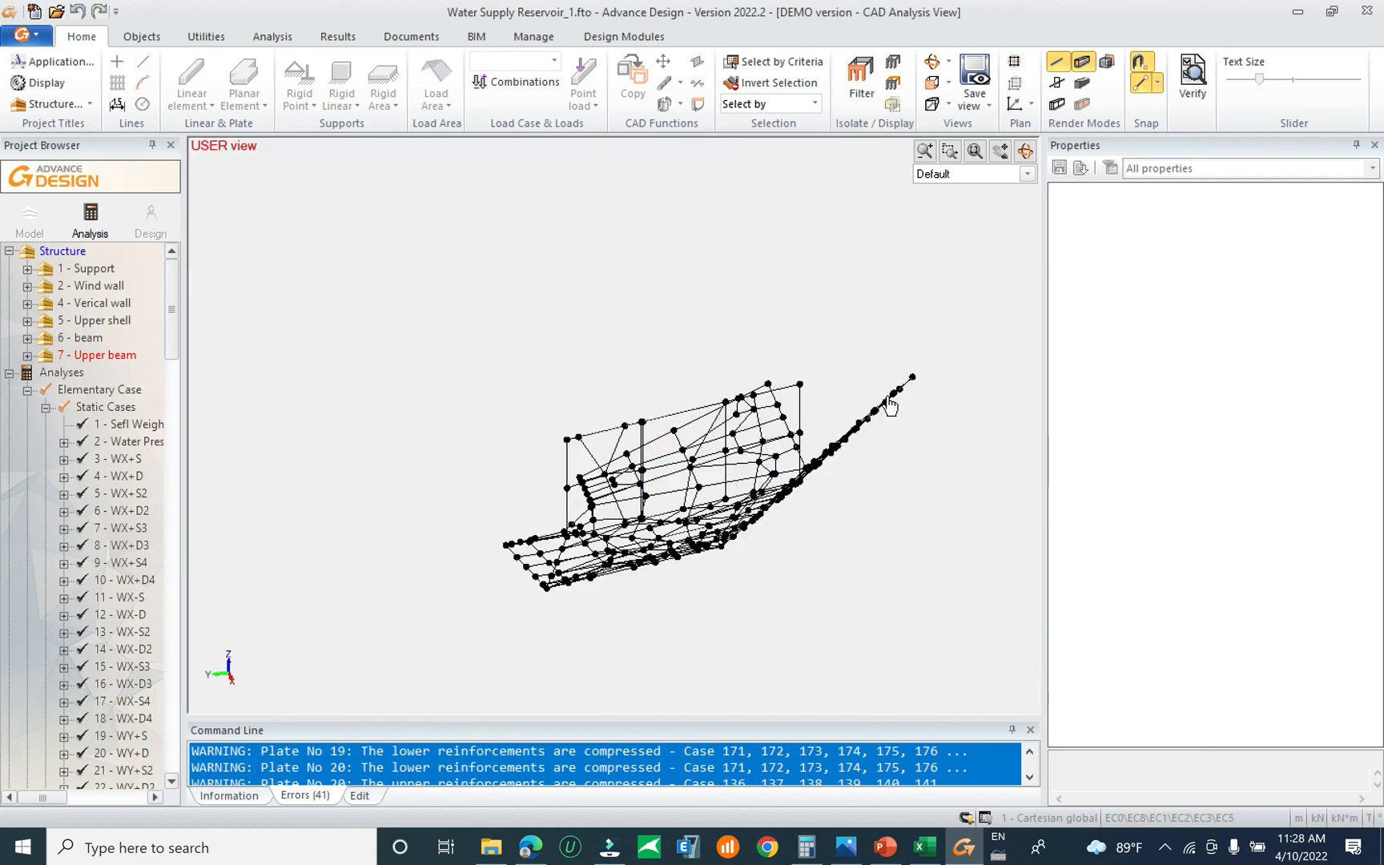
mouse_move(780, 452)
middle_down()
mouse_move(834, 444)
mouse_move(784, 471)
middle_up()
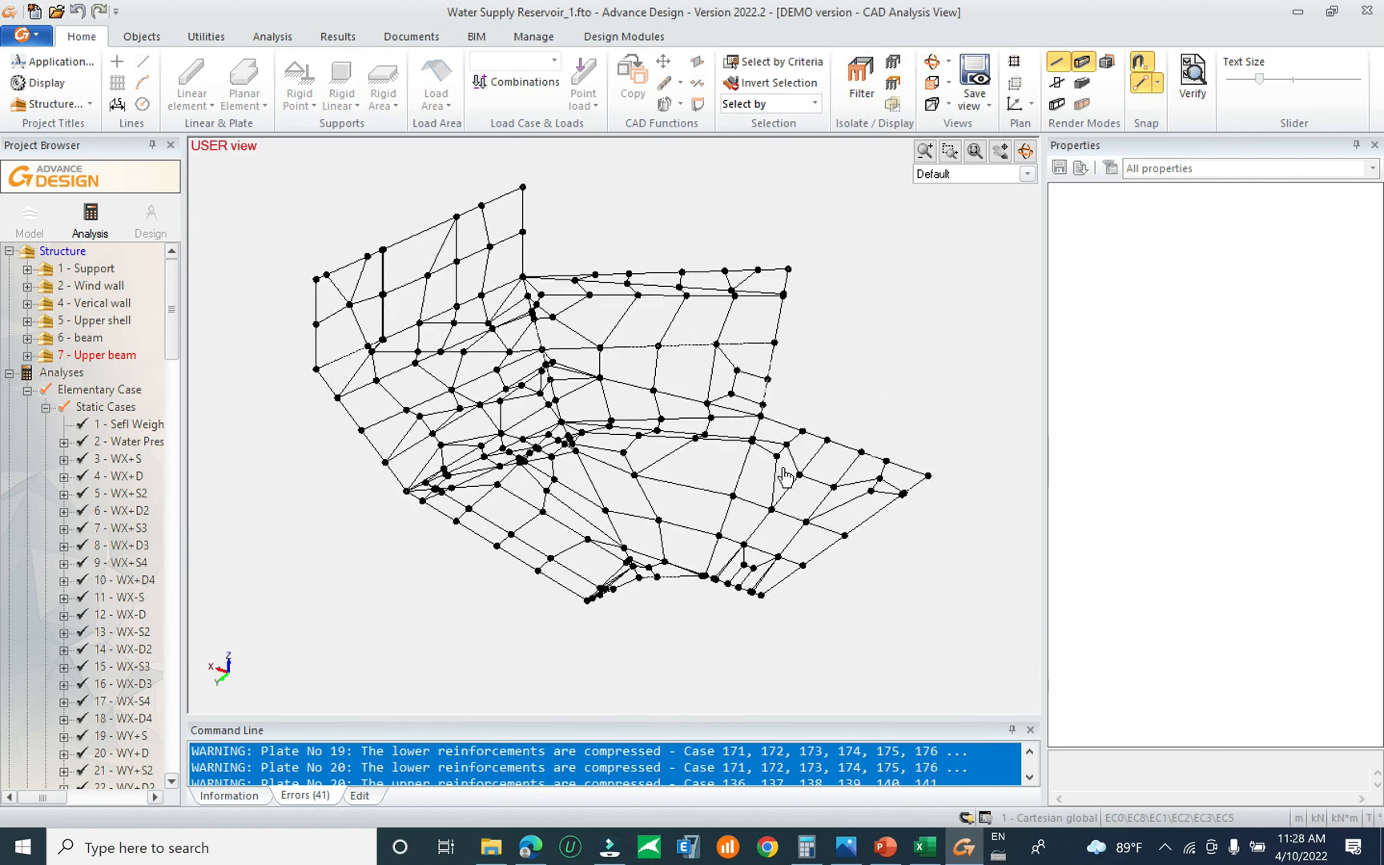
click(337, 37)
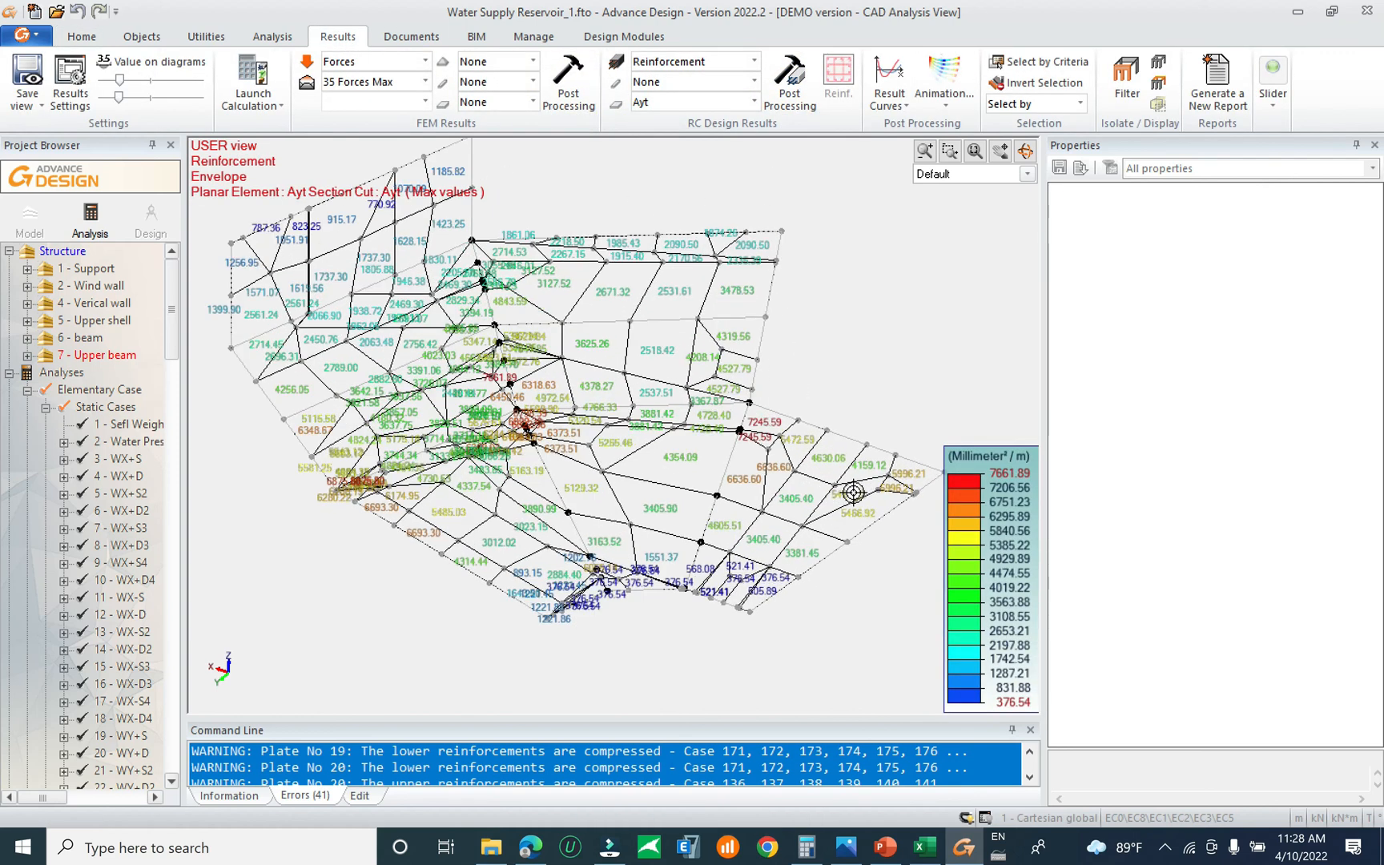
Set the display mode of the planar elements' Ayt concrete reinforcement results to Values on grid - Average
scroll(841, 480, up, 3)
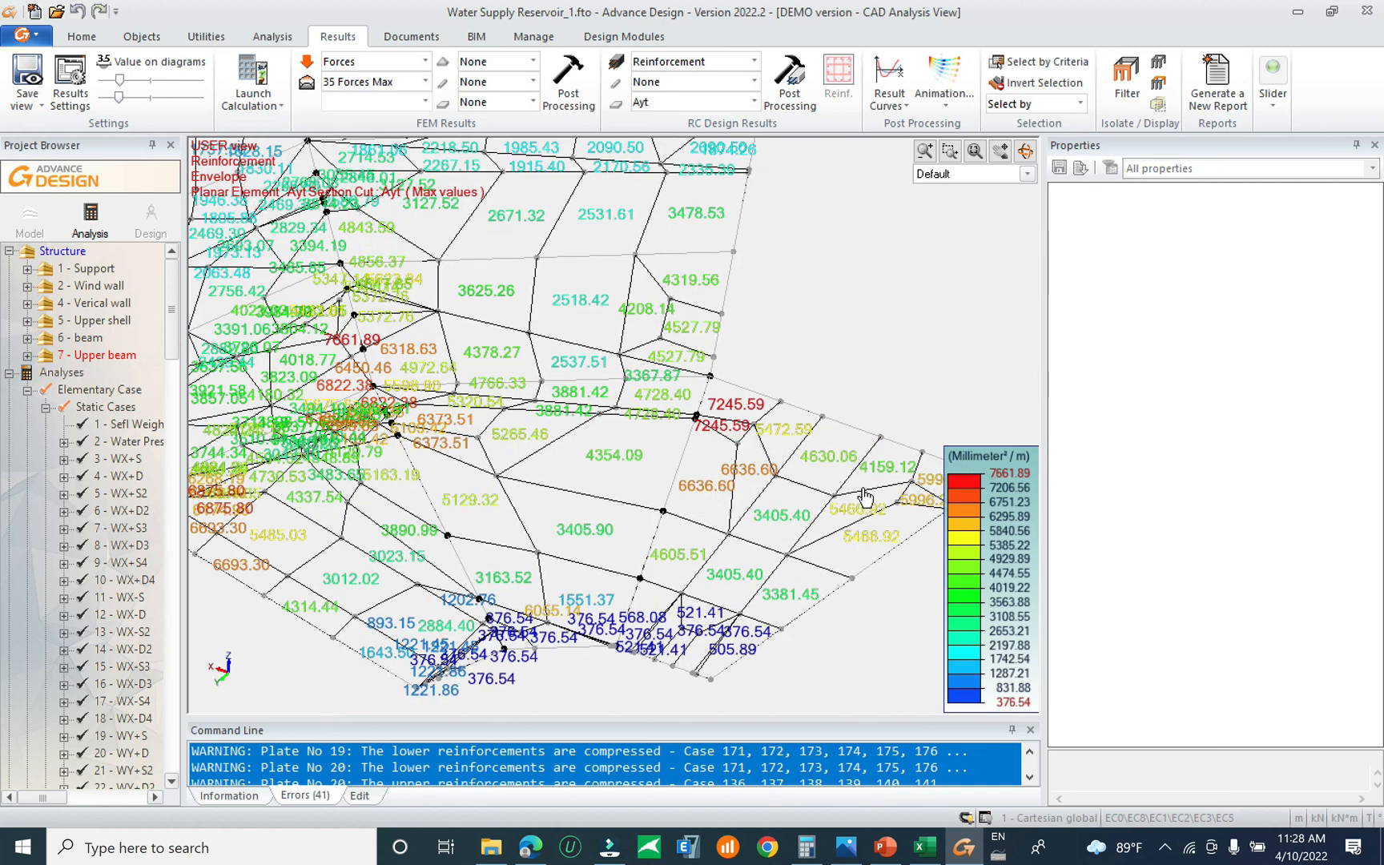
middle_drag(873, 512, 865, 519)
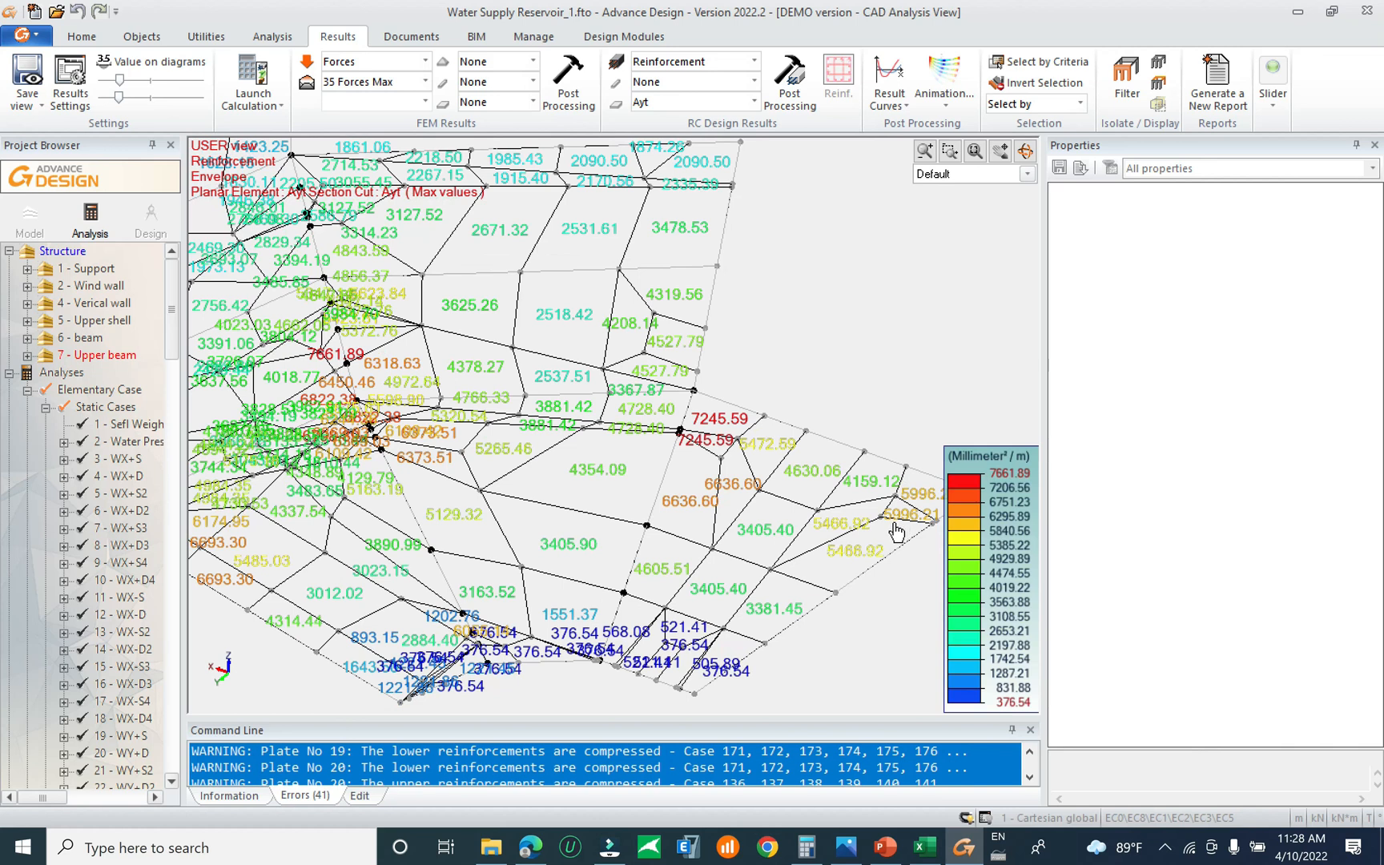
click(822, 340)
click(82, 92)
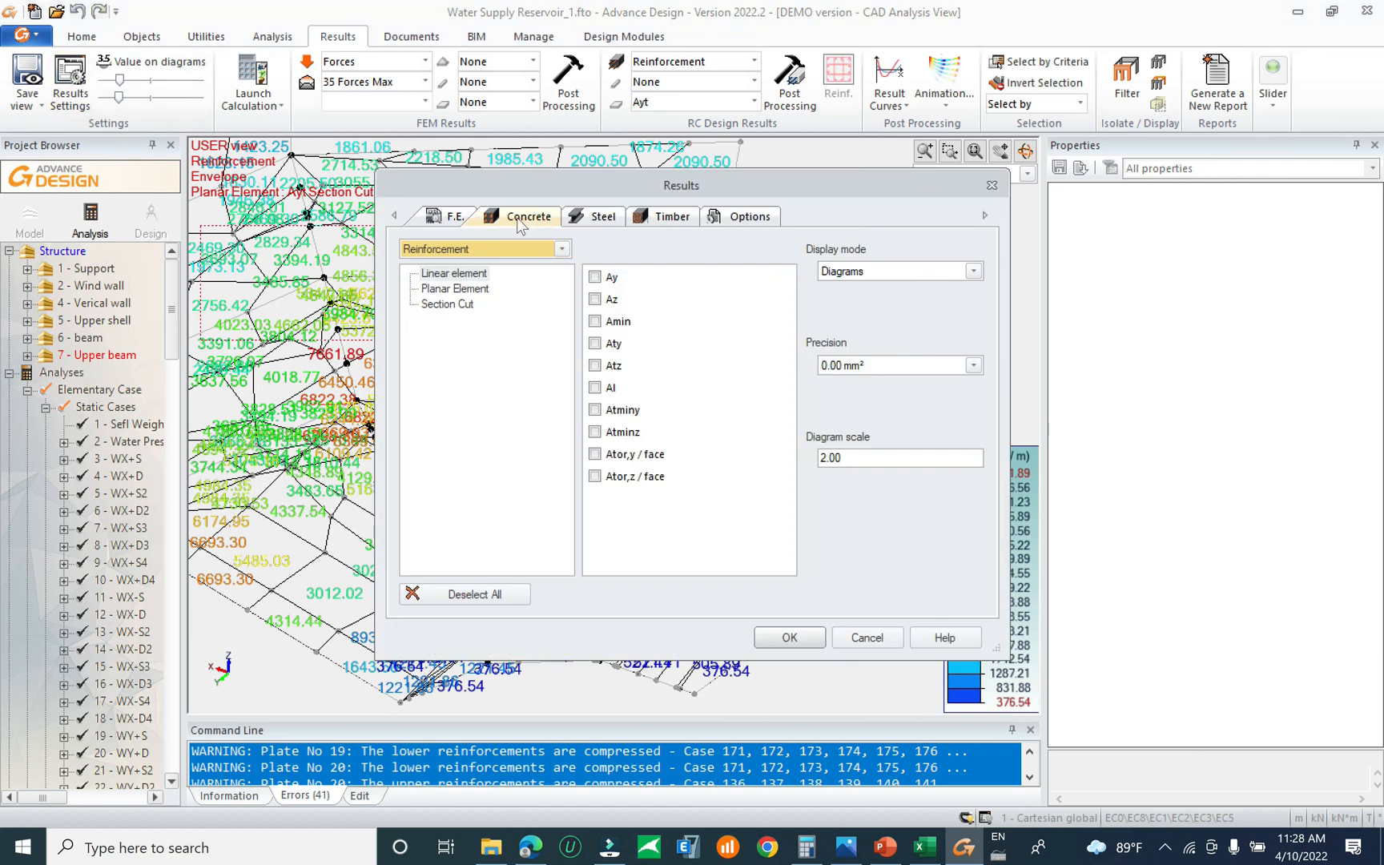
click(452, 291)
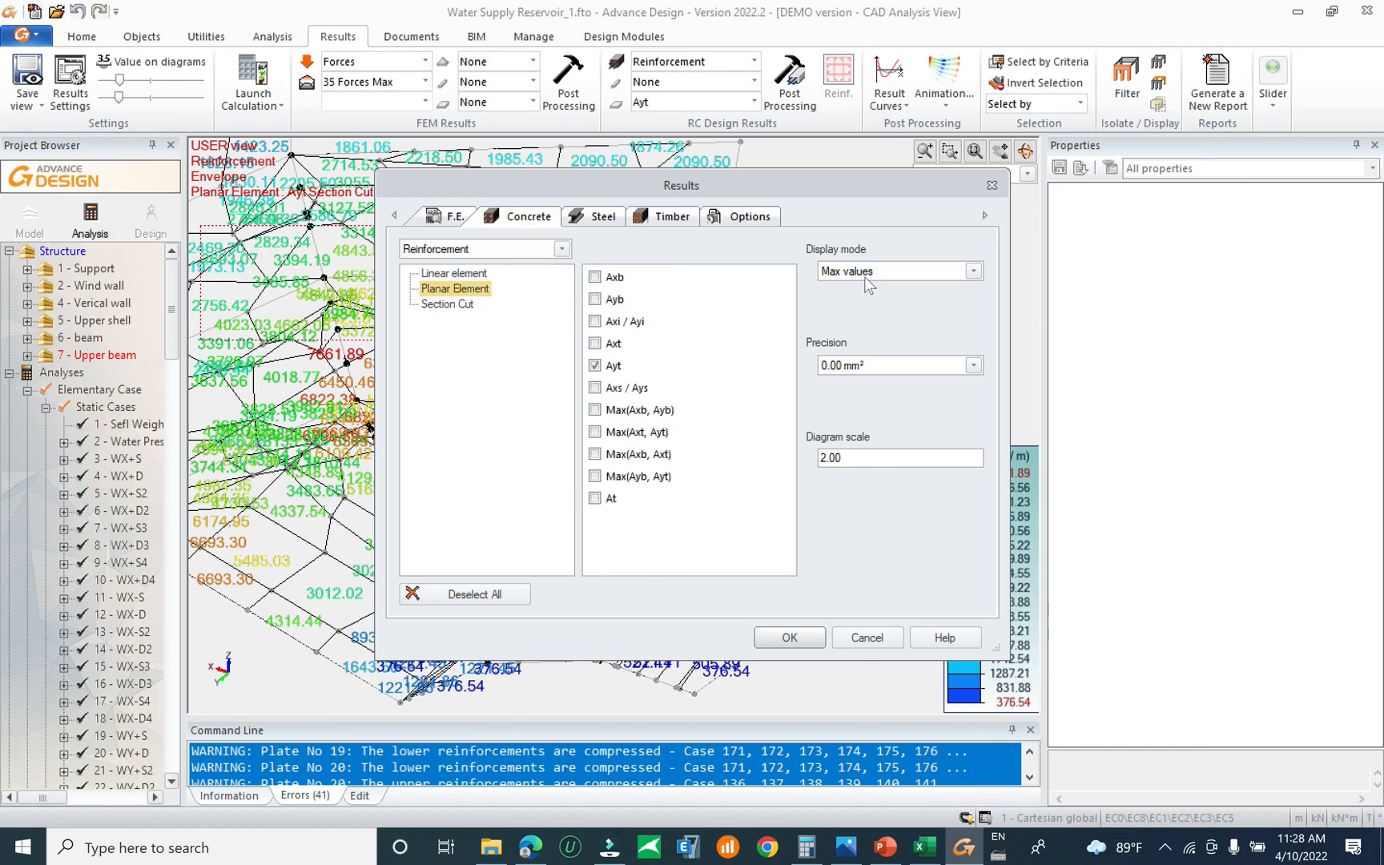
click(925, 273)
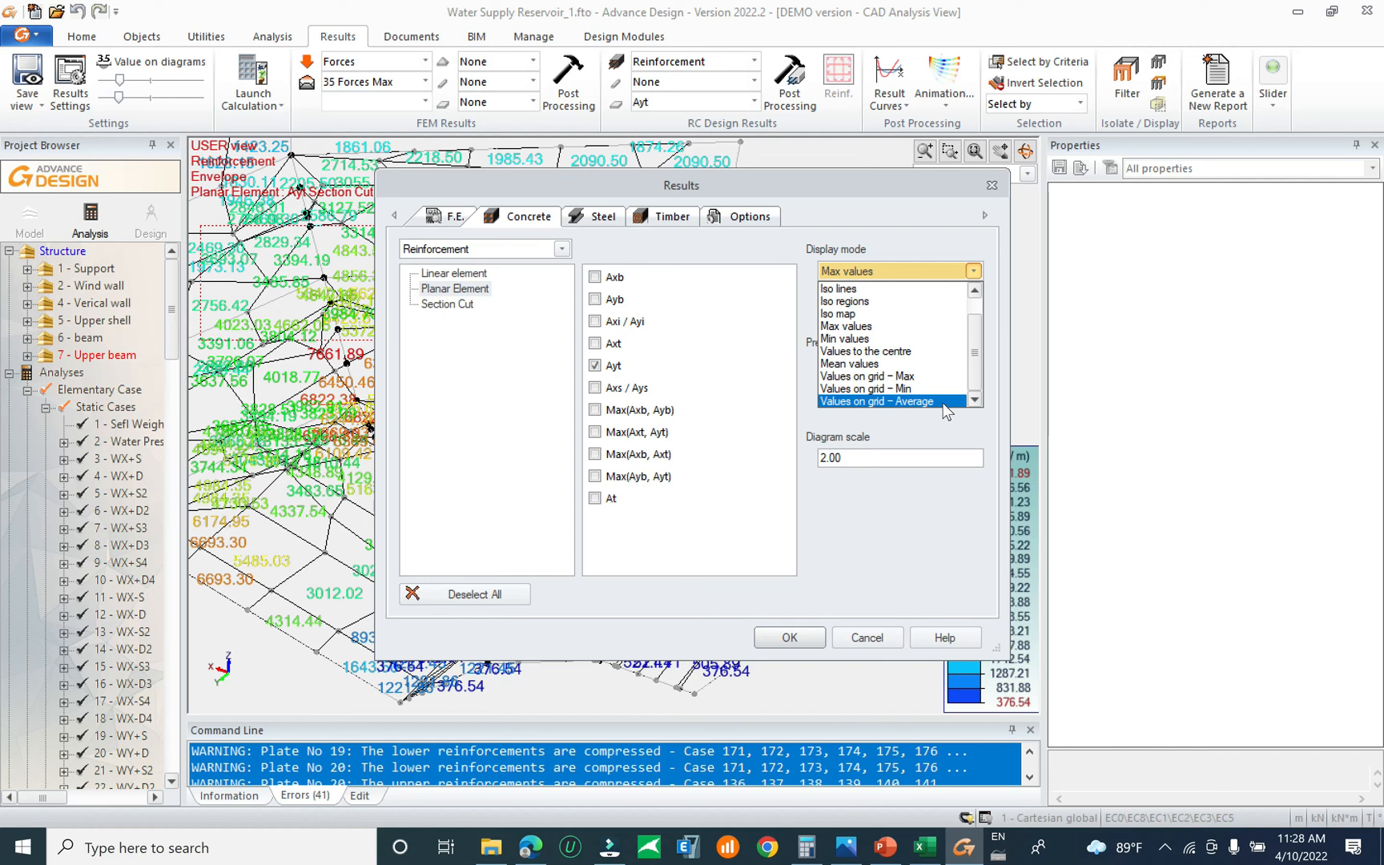
click(897, 401)
click(805, 637)
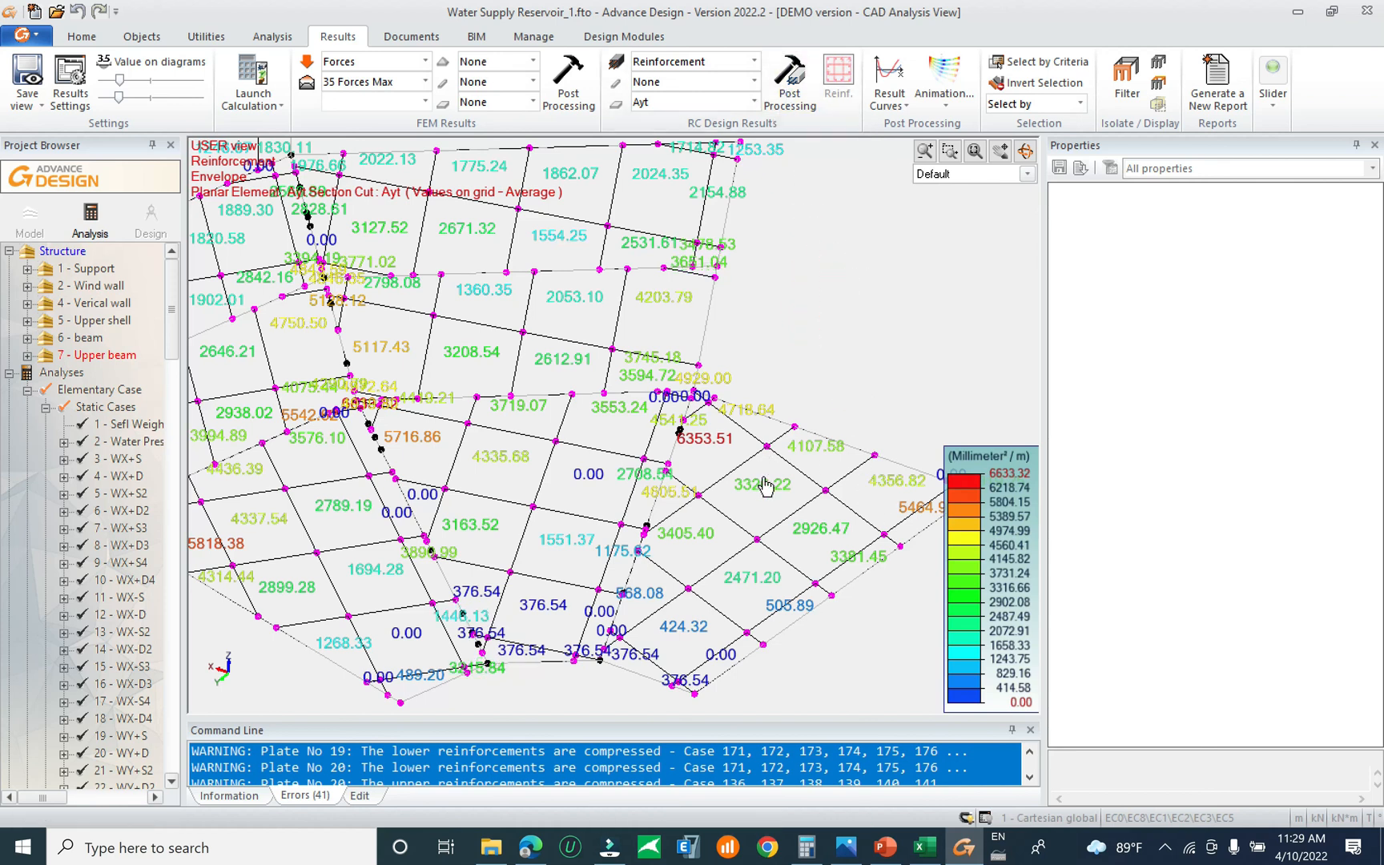
Examine the grid-averaged Ayt reinforcement values across the isolated shell and wall plates
shift+middle_drag(765, 469, 645, 463)
middle_drag(600, 409, 754, 506)
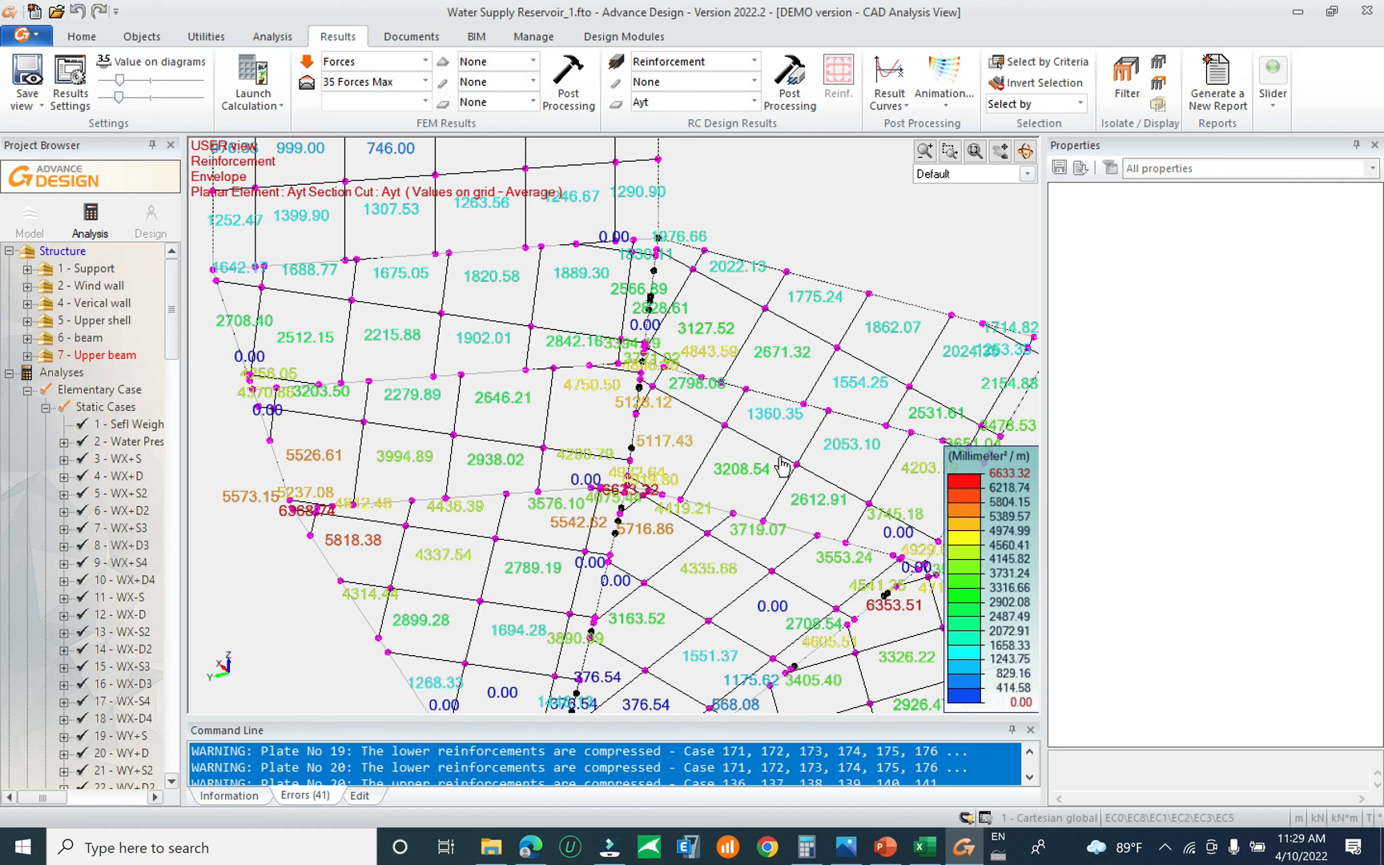
scroll(582, 462, down, 1)
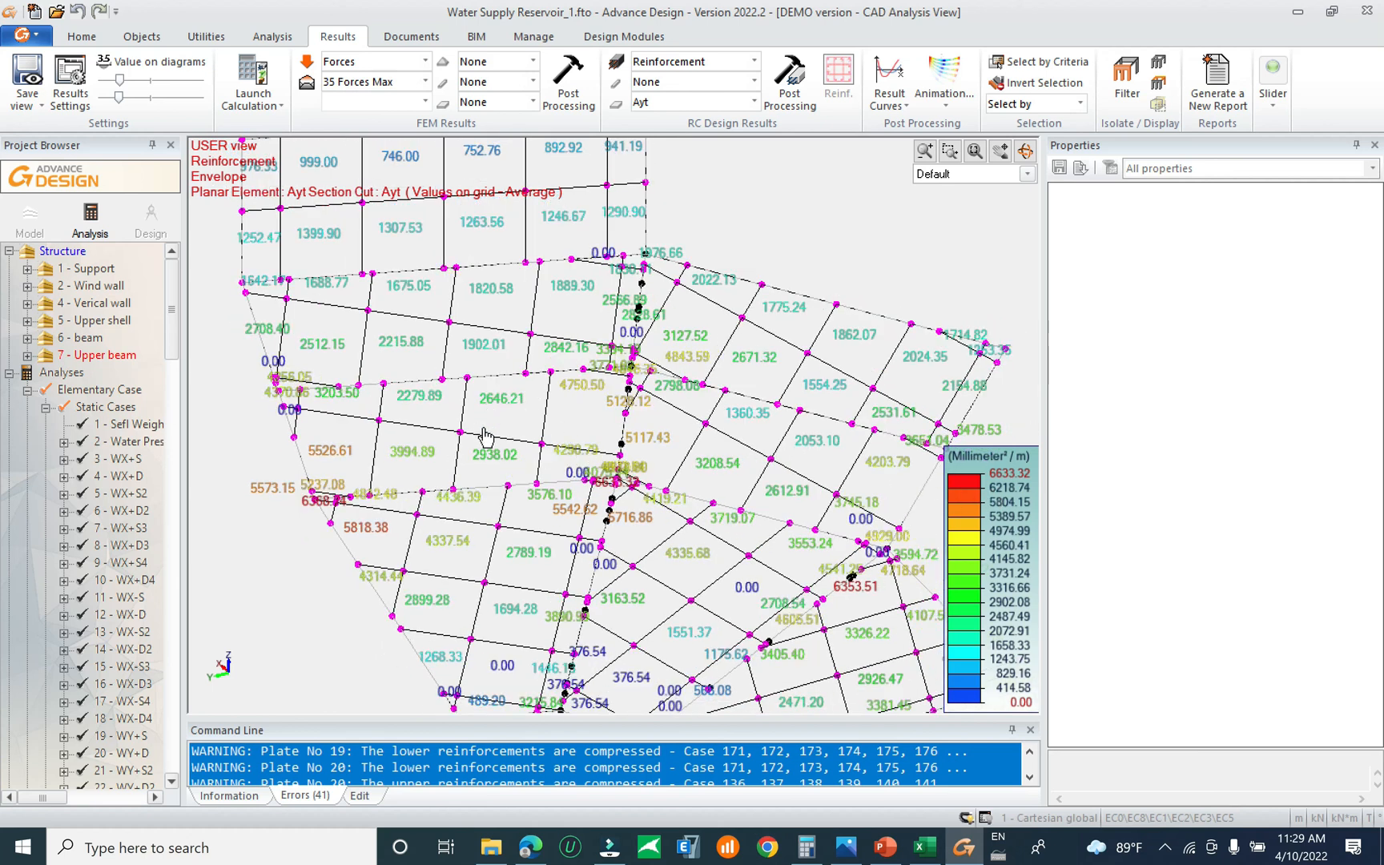
middle_drag(484, 439, 424, 383)
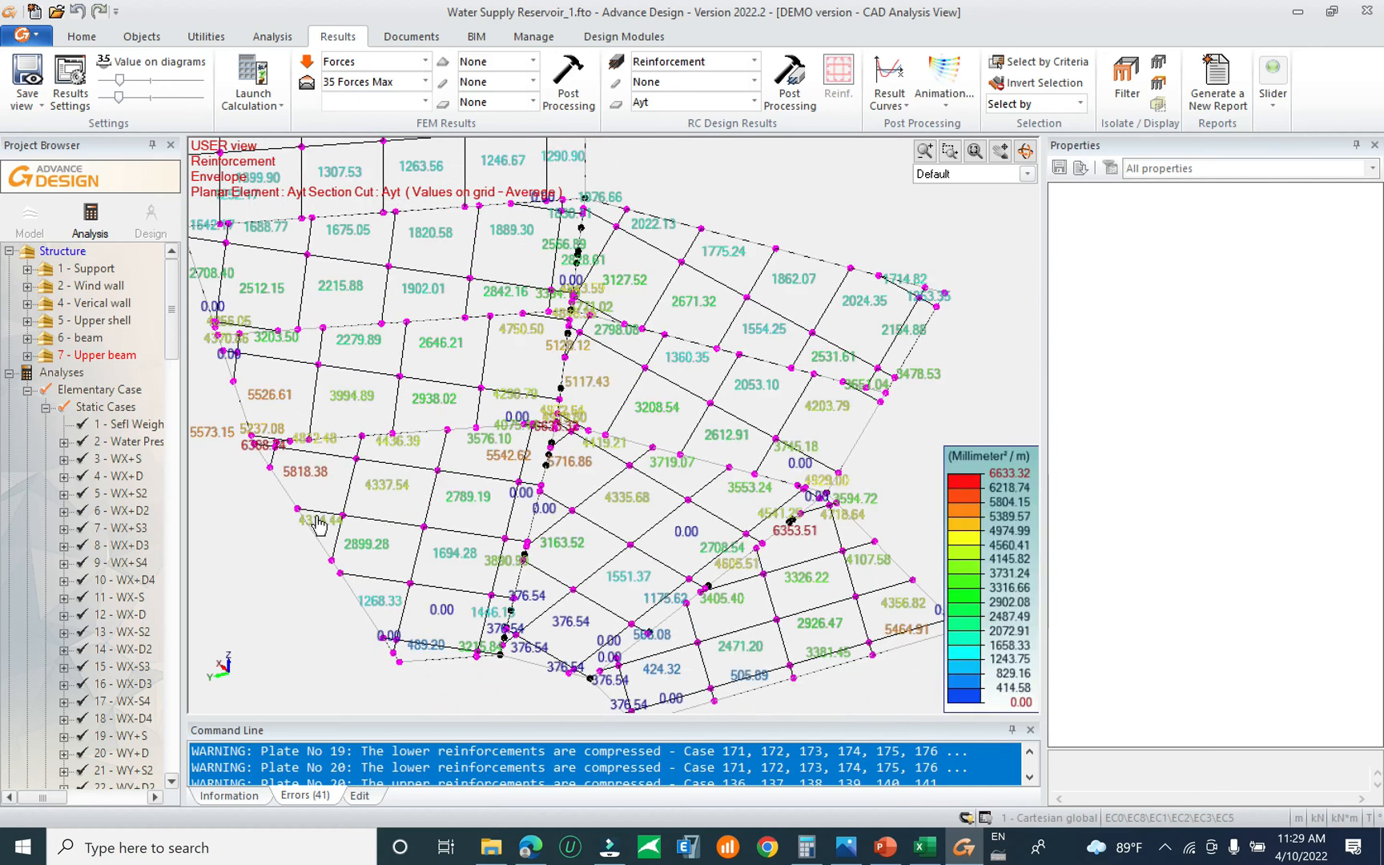
middle_drag(355, 500, 474, 467)
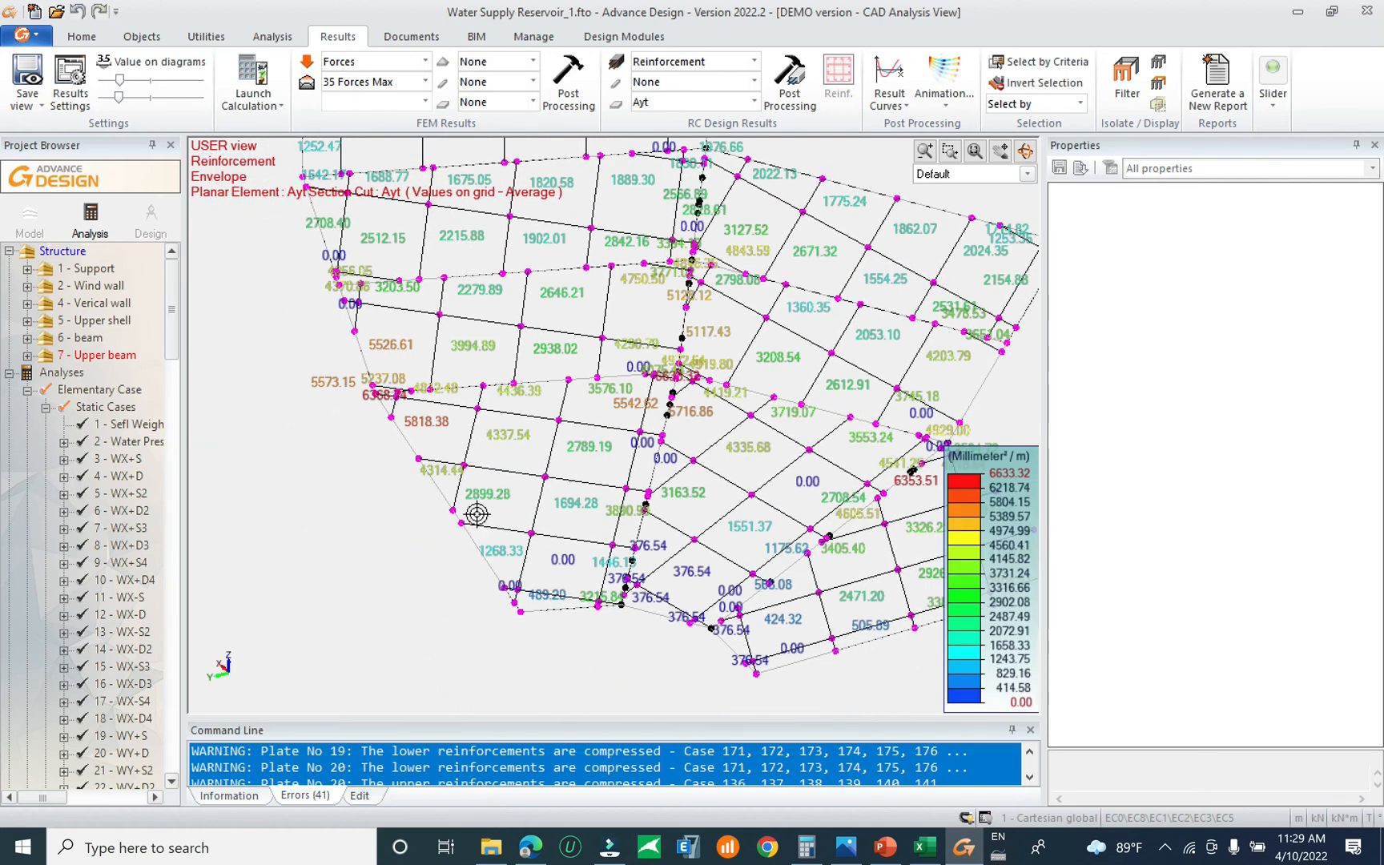
scroll(476, 509, up, 2)
scroll(539, 477, up, 1)
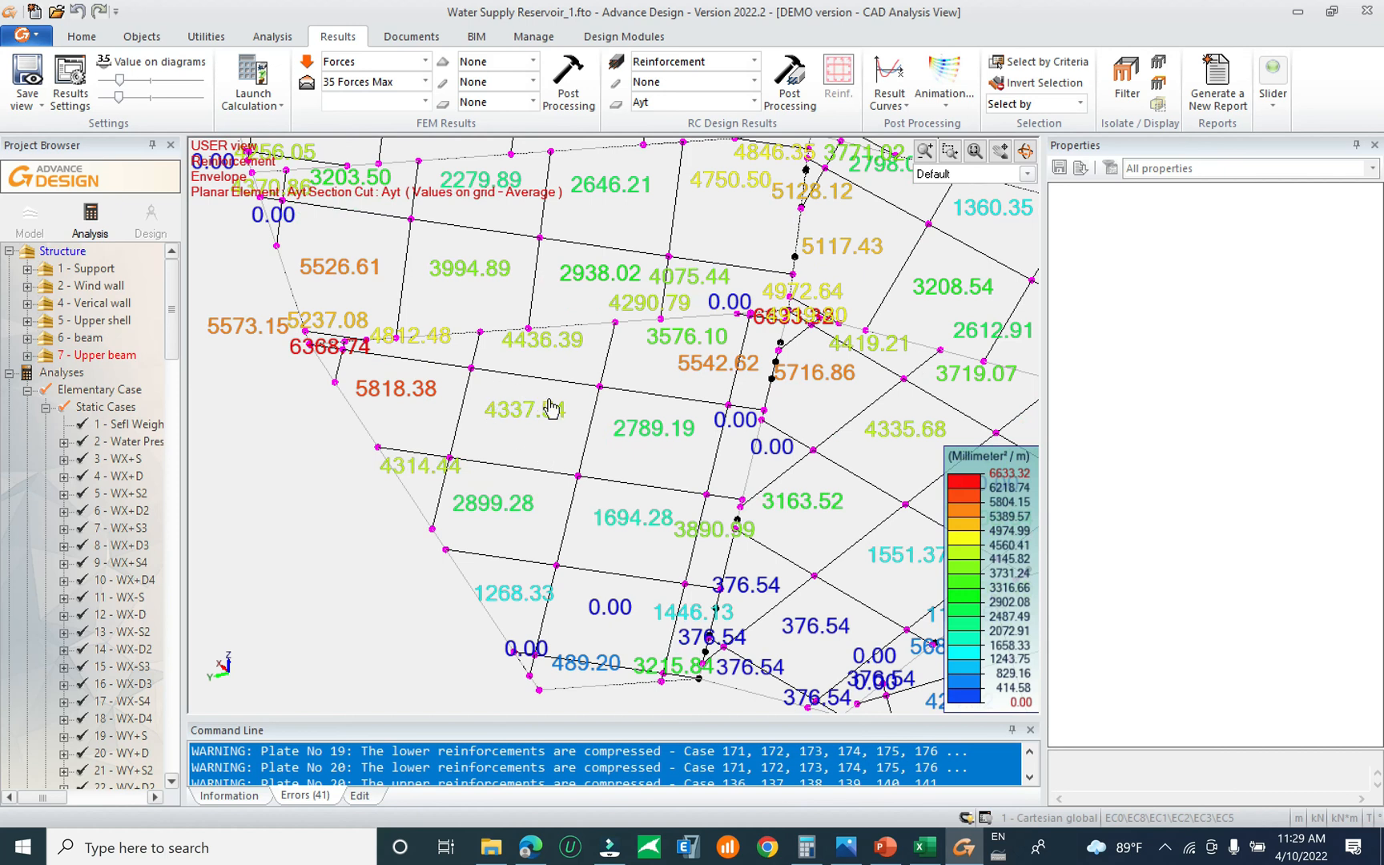
middle_drag(687, 463, 433, 486)
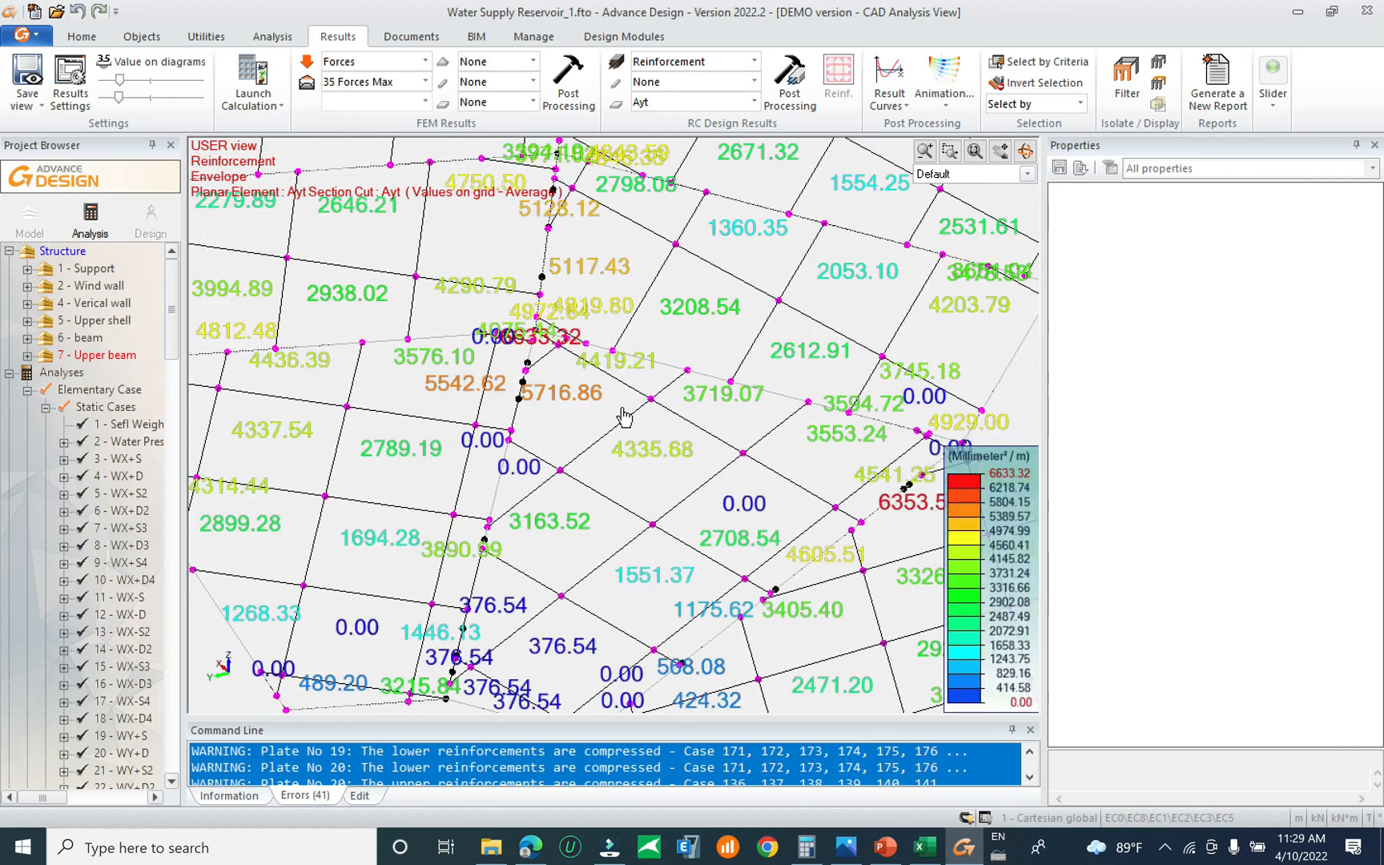
Check the bar diameter and steel area formula in E59 and F59 of Minimum reinforcement.xlsx in Excel, and return to the plate results in Advance Design
click(925, 847)
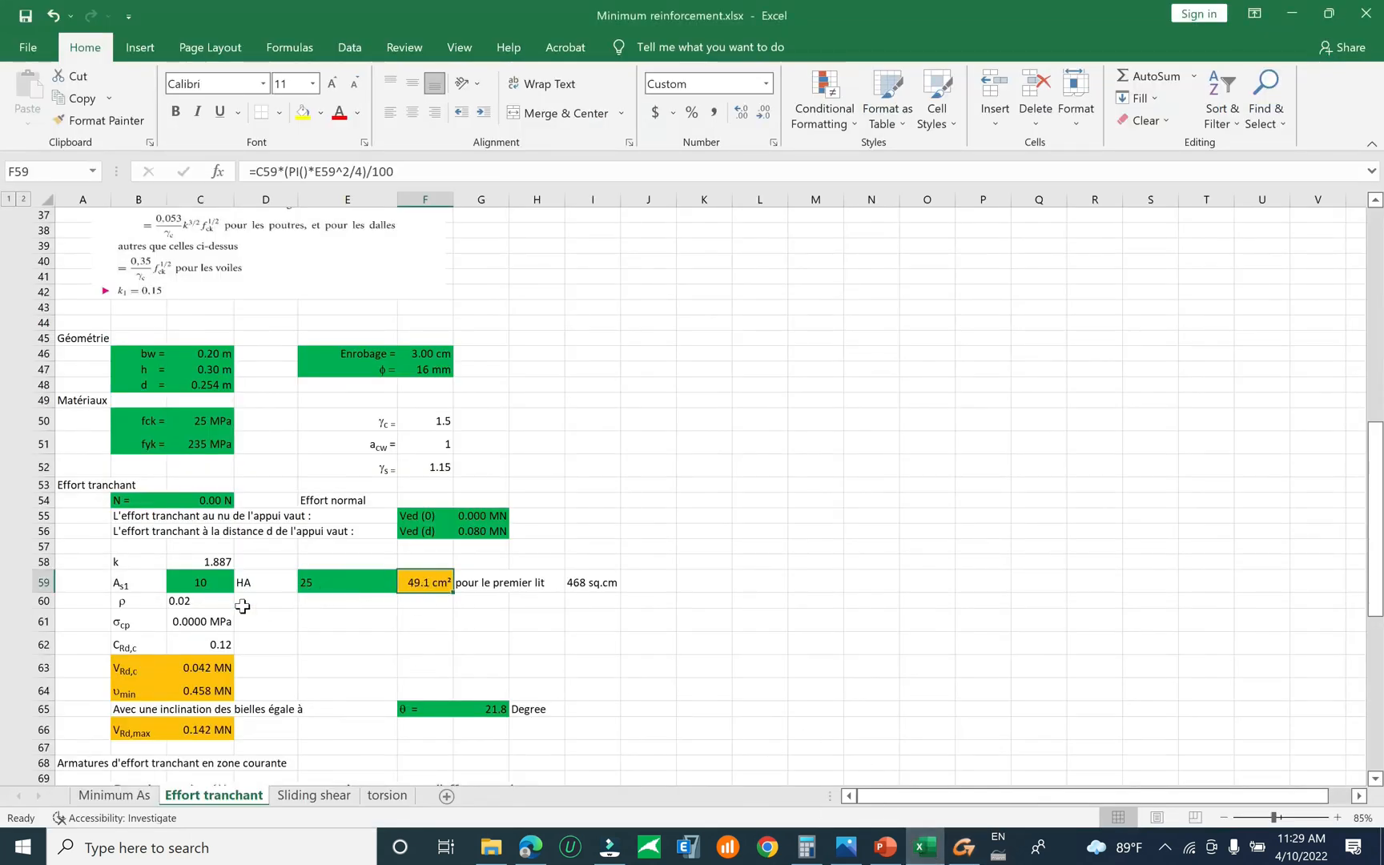
click(348, 585)
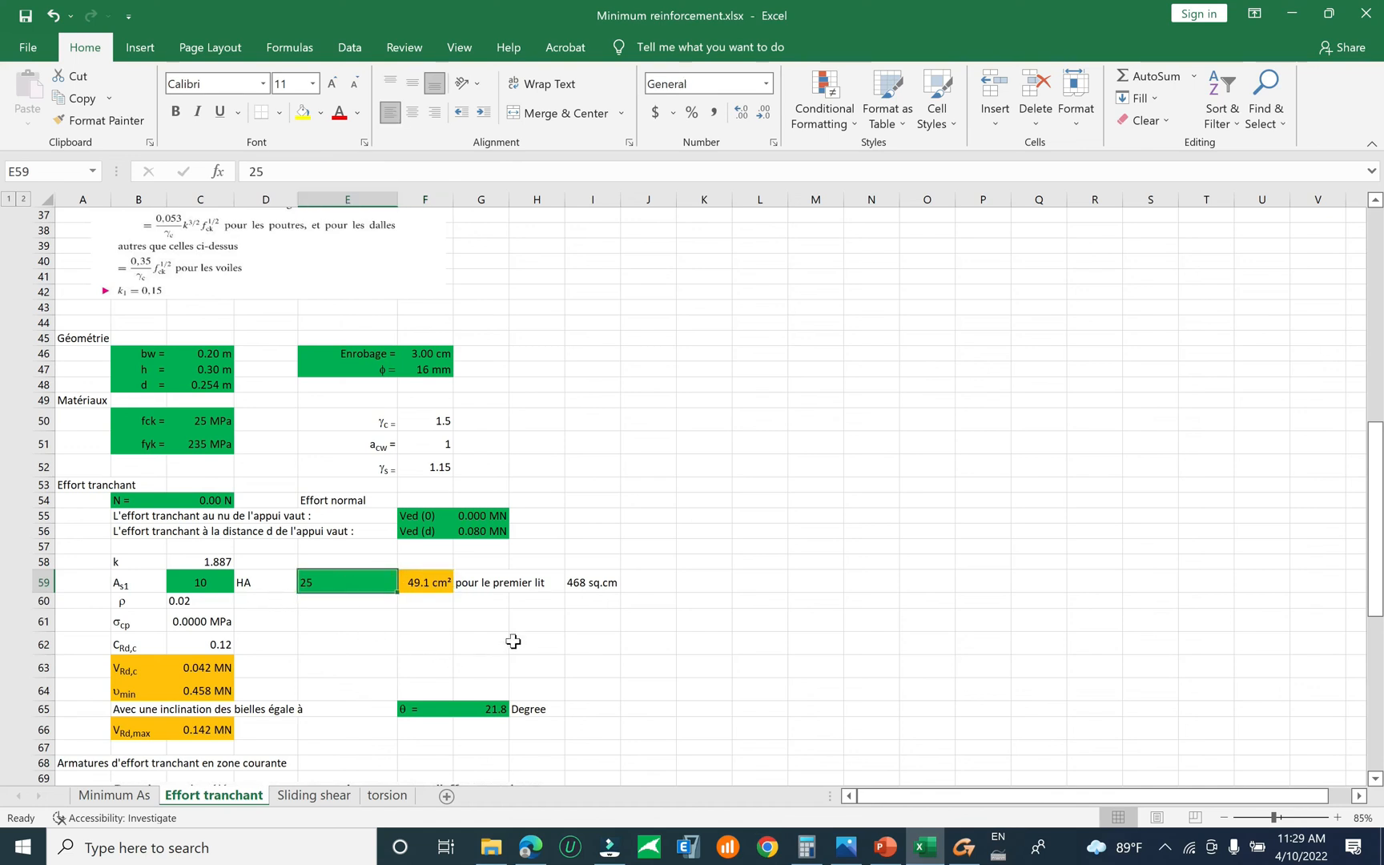
click(408, 586)
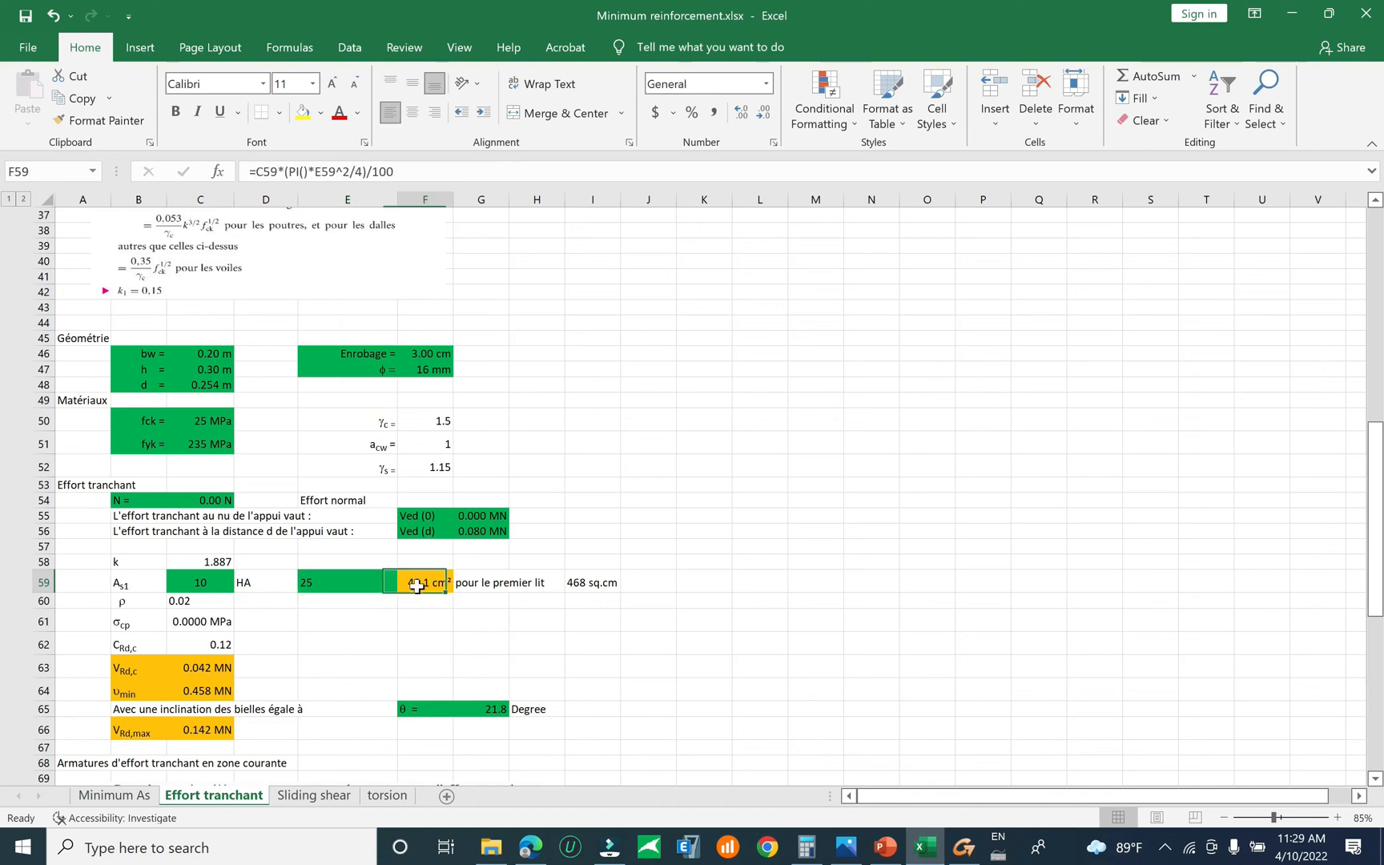
click(965, 850)
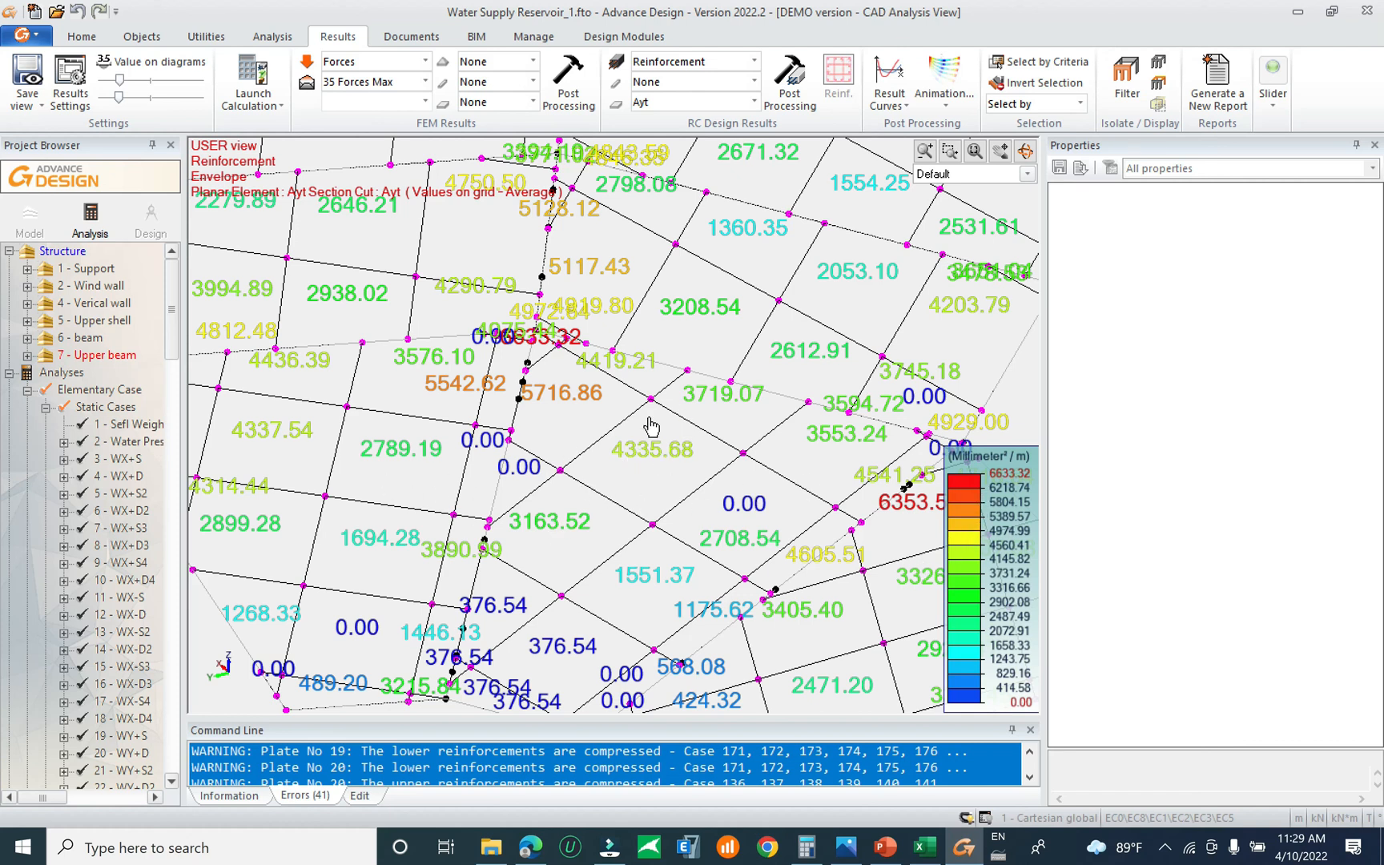
middle_drag(822, 322, 929, 475)
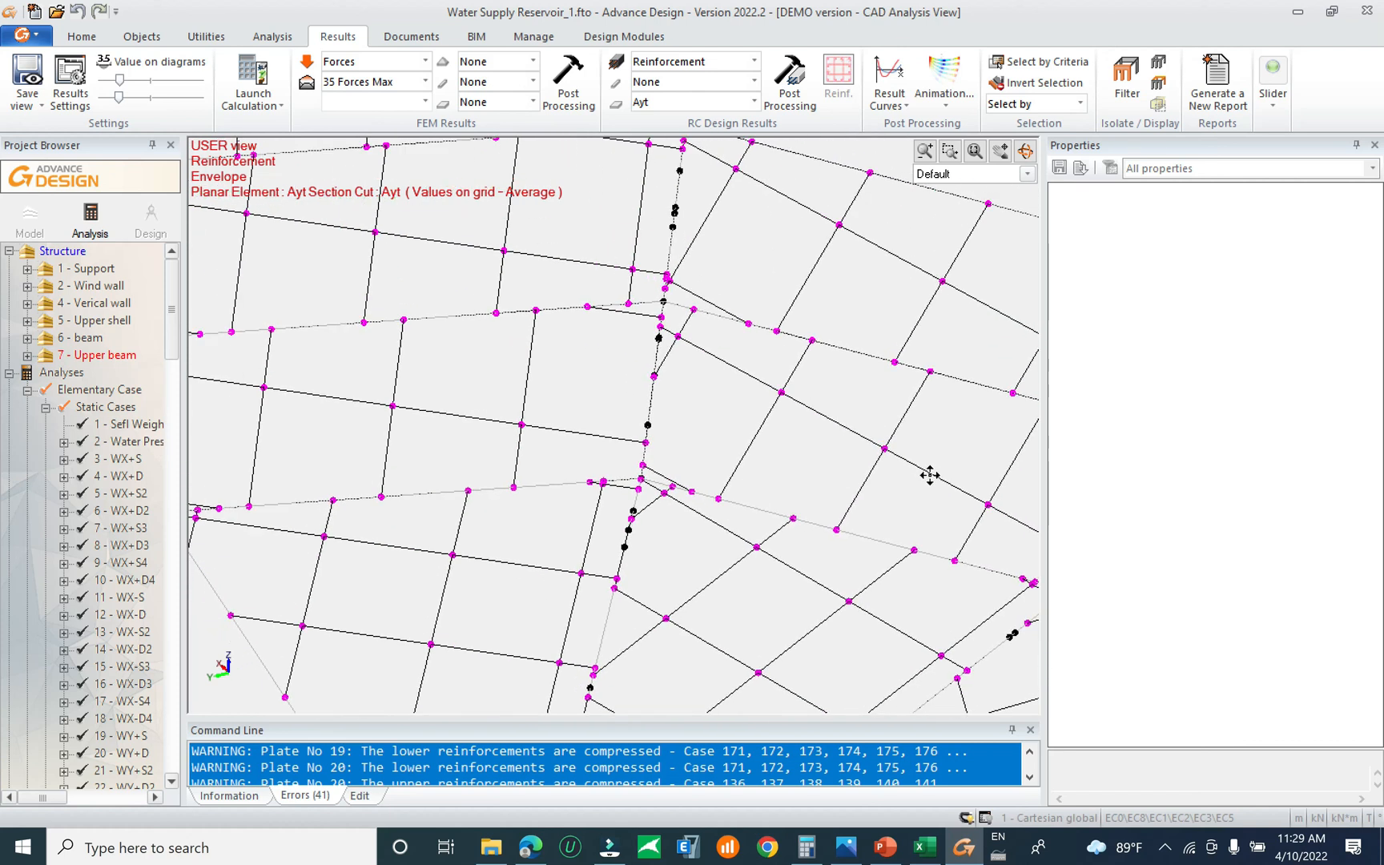
Examine the grid-averaged Ayt reinforcement values along the lower shell plates, including the zones around the rib intersections and near the base
middle_drag(532, 366, 671, 439)
middle_drag(636, 370, 526, 379)
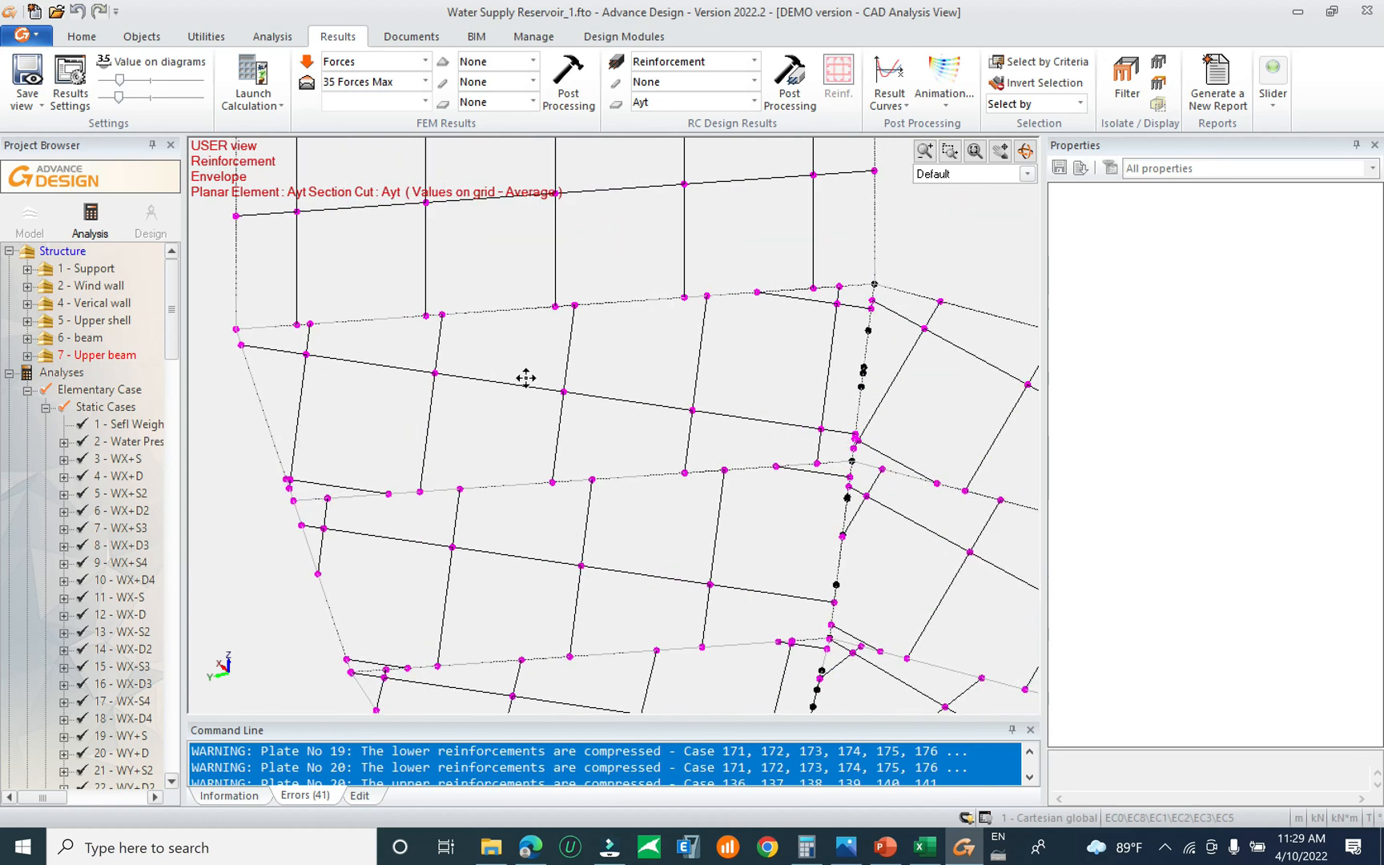
scroll(563, 402, down, 4)
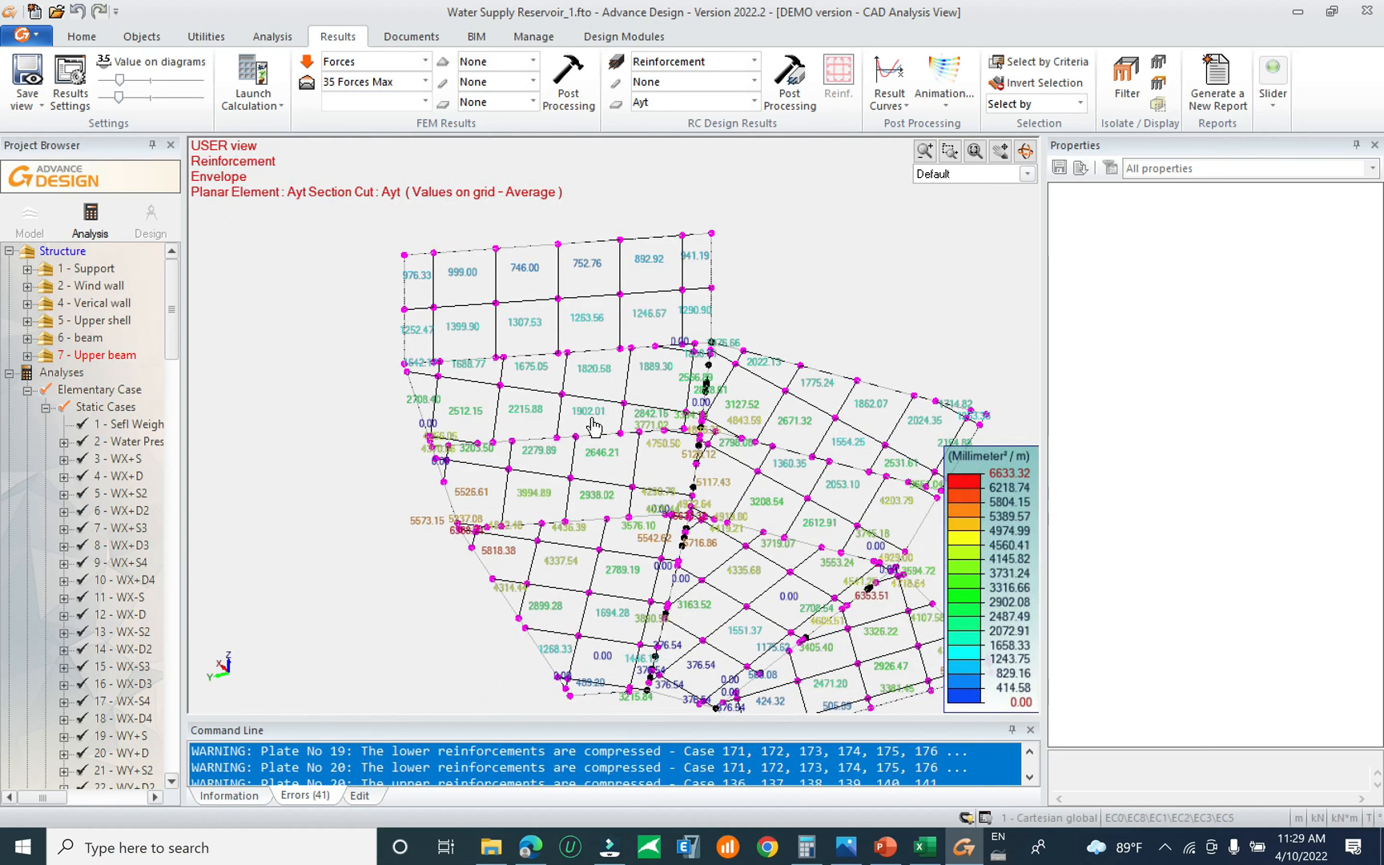
scroll(592, 425, down, 1)
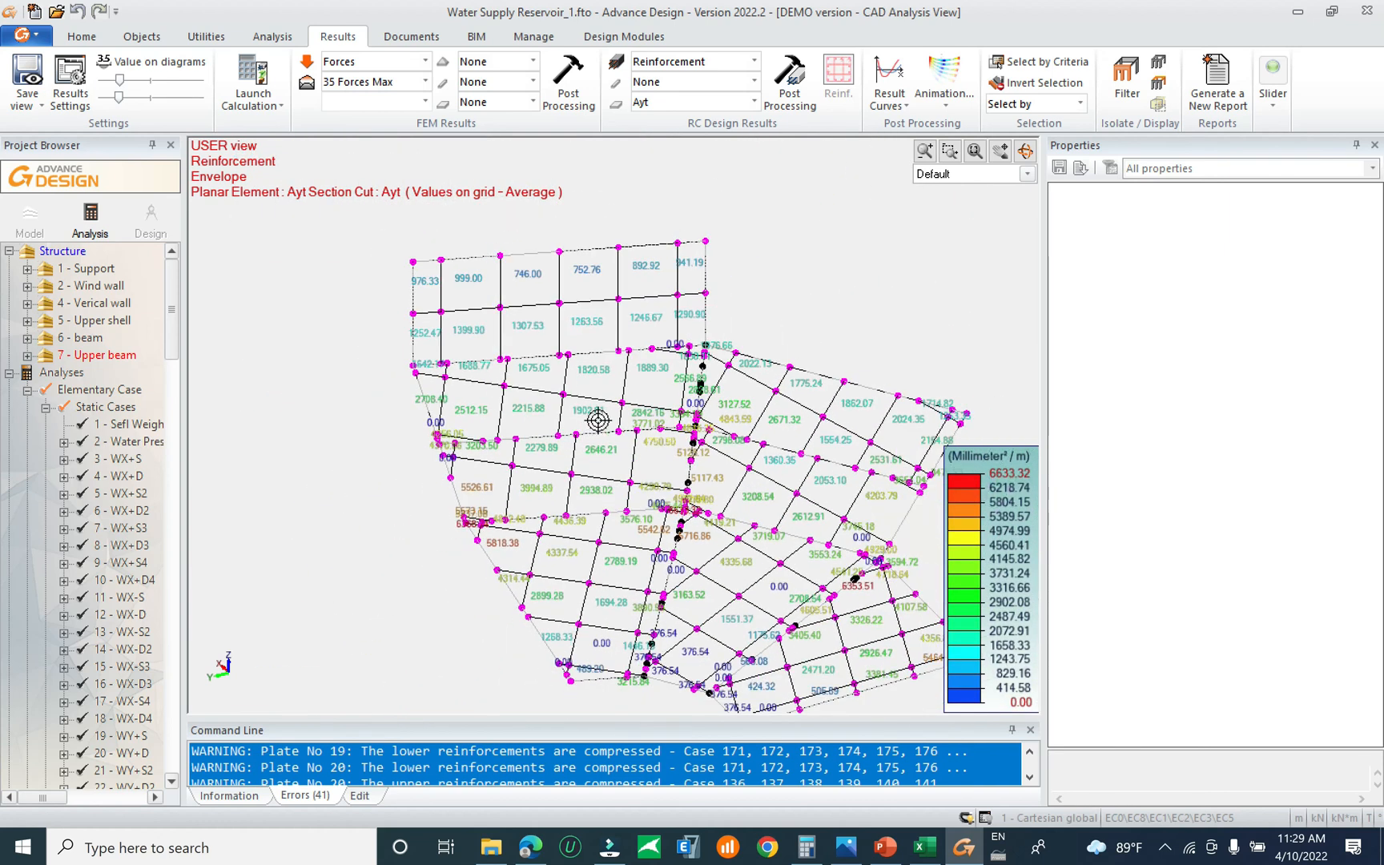
scroll(596, 425, down, 1)
scroll(612, 421, up, 2)
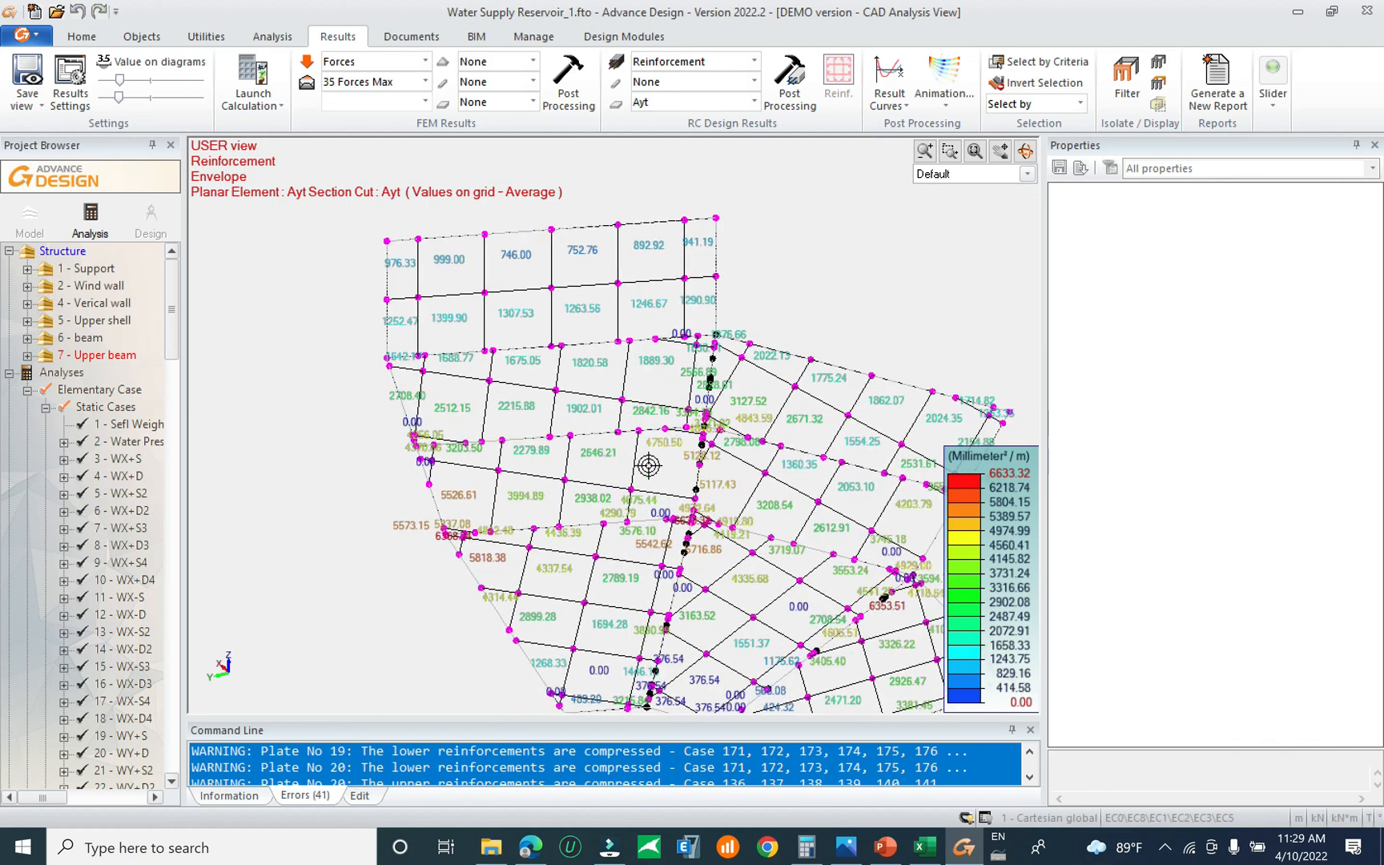
middle_drag(709, 467, 664, 402)
scroll(841, 445, up, 2)
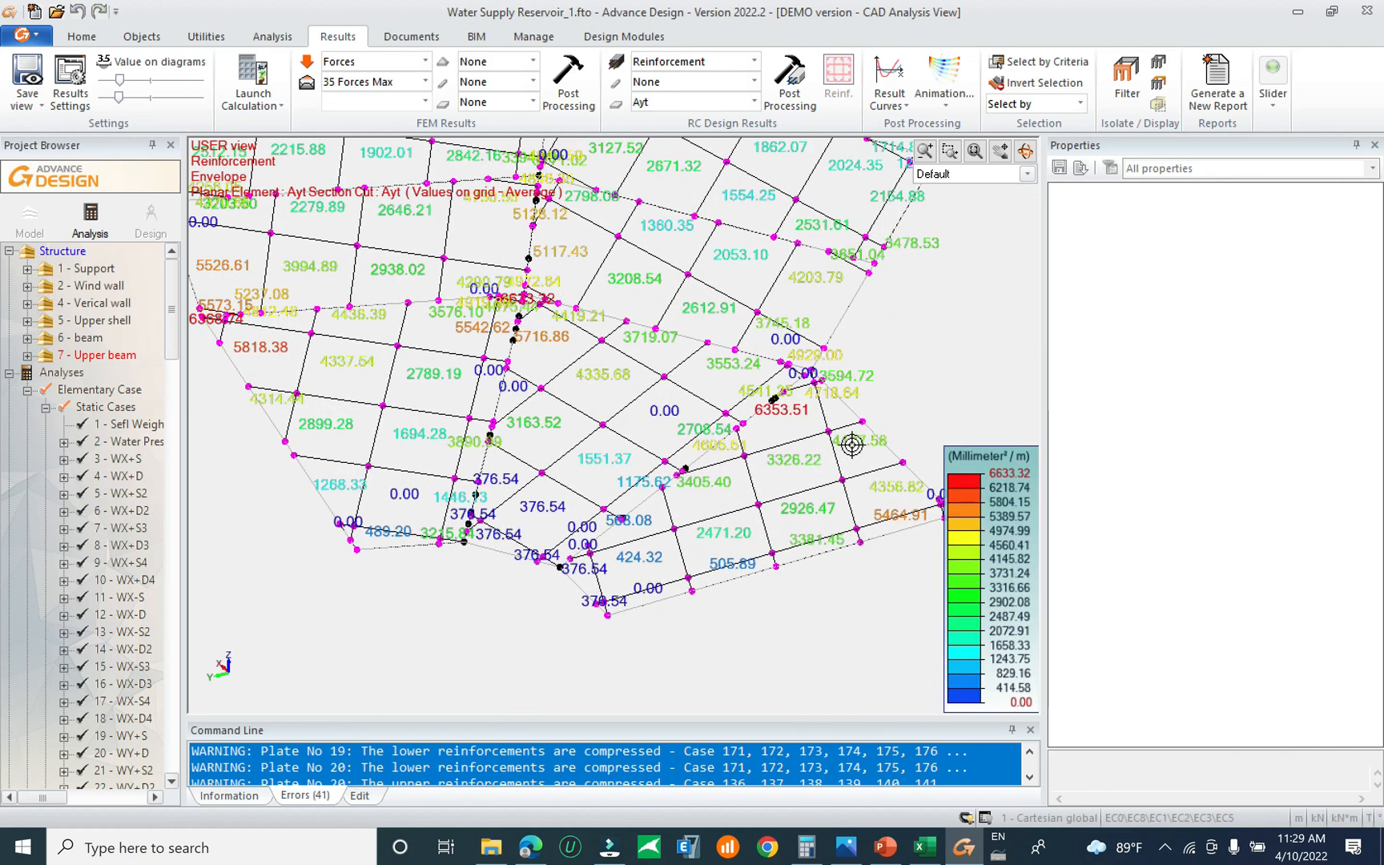
scroll(757, 553, up, 2)
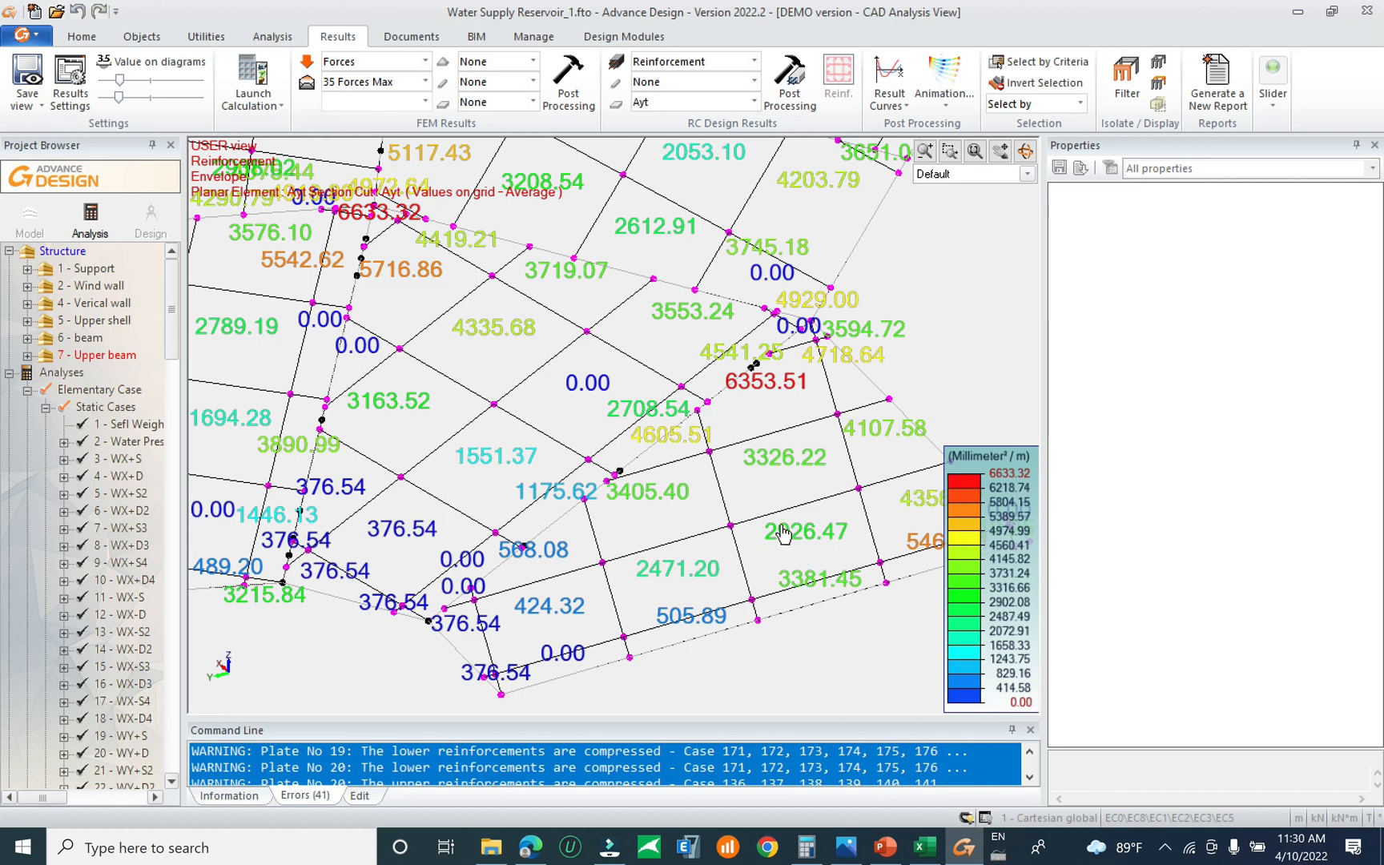
middle_drag(747, 463, 803, 558)
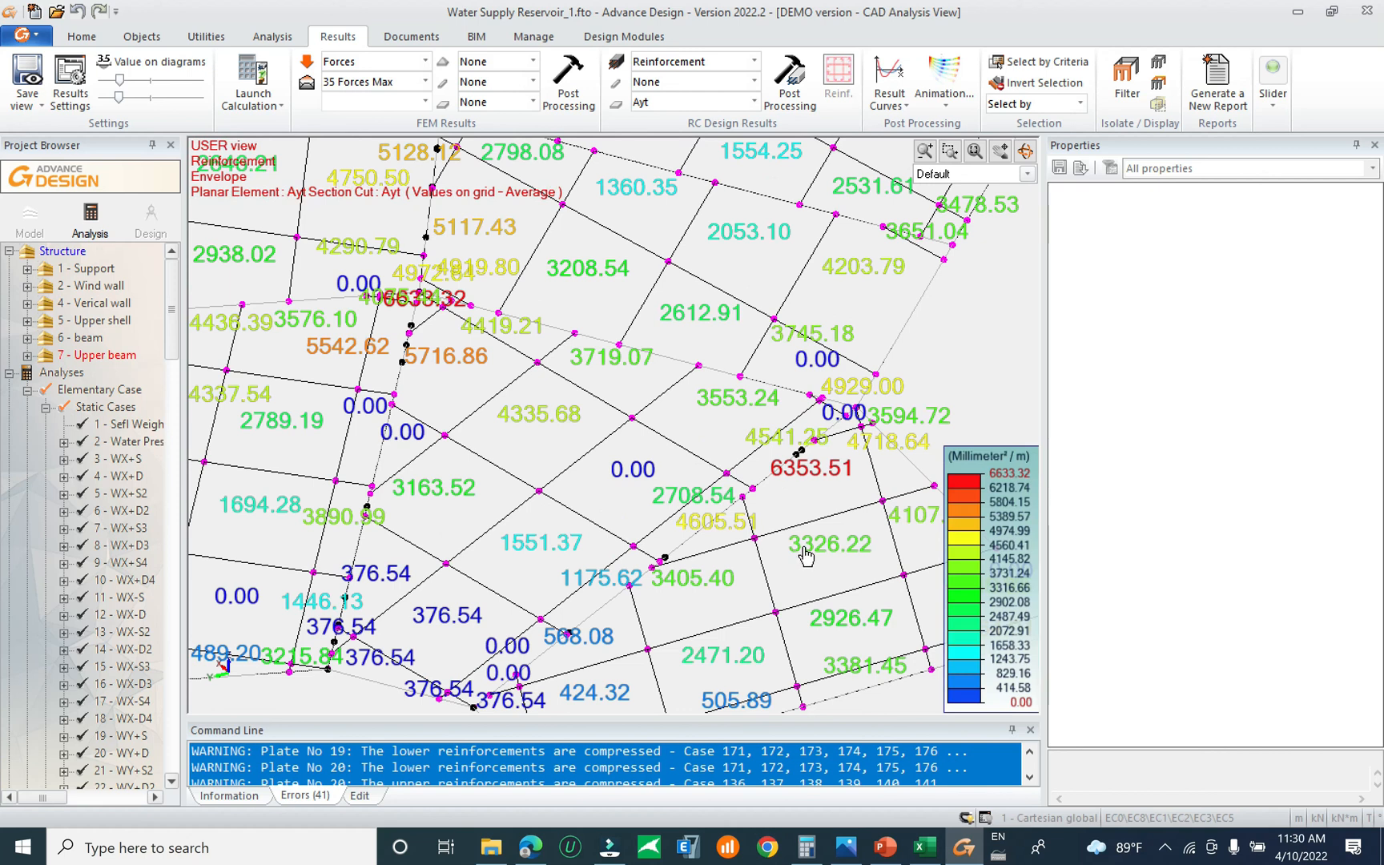
middle_drag(513, 476, 643, 489)
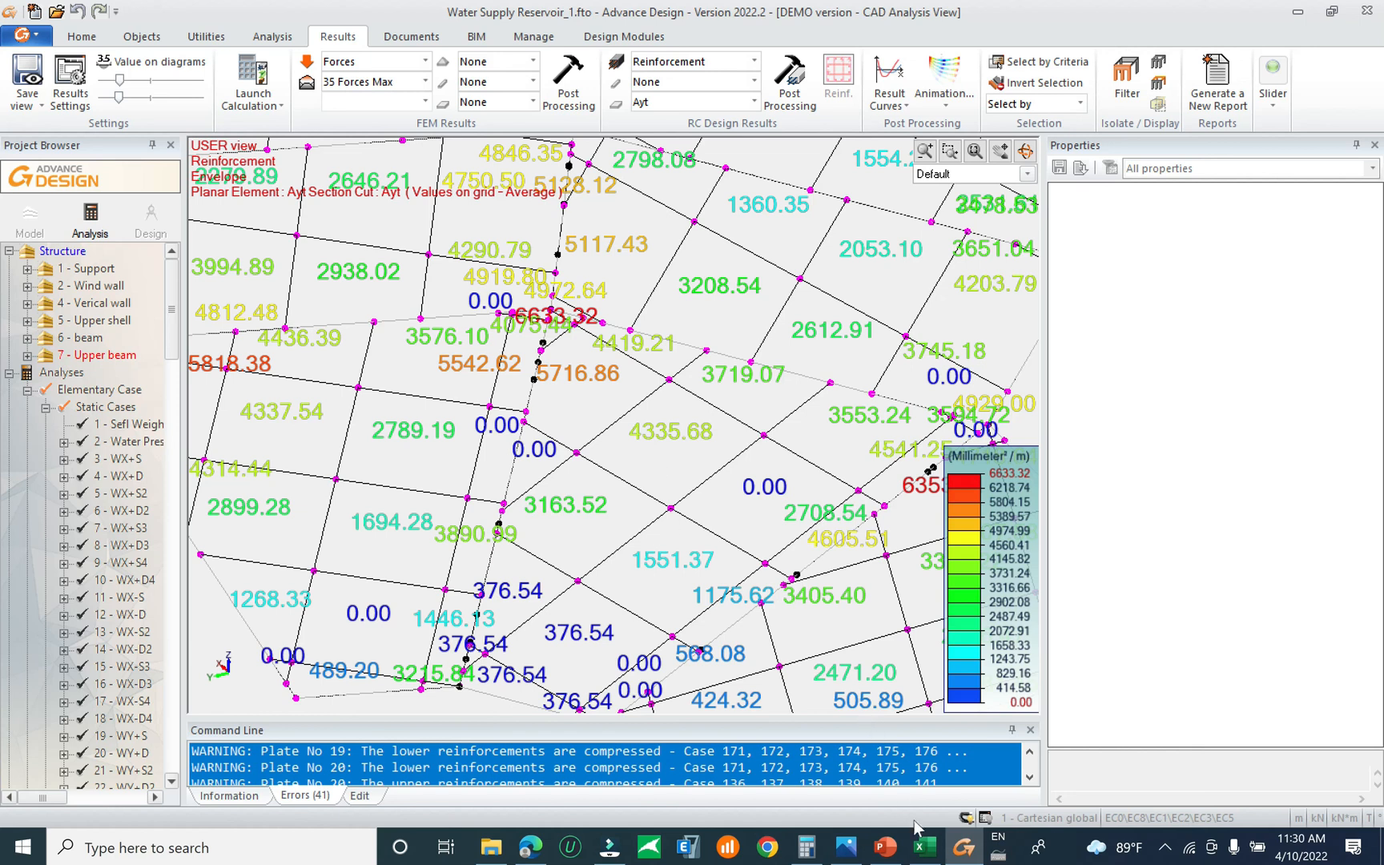
Check the bar count, bar diameter and steel area in C59, E59 and F59 in Excel, and return to the plate results in Advance Design
click(923, 846)
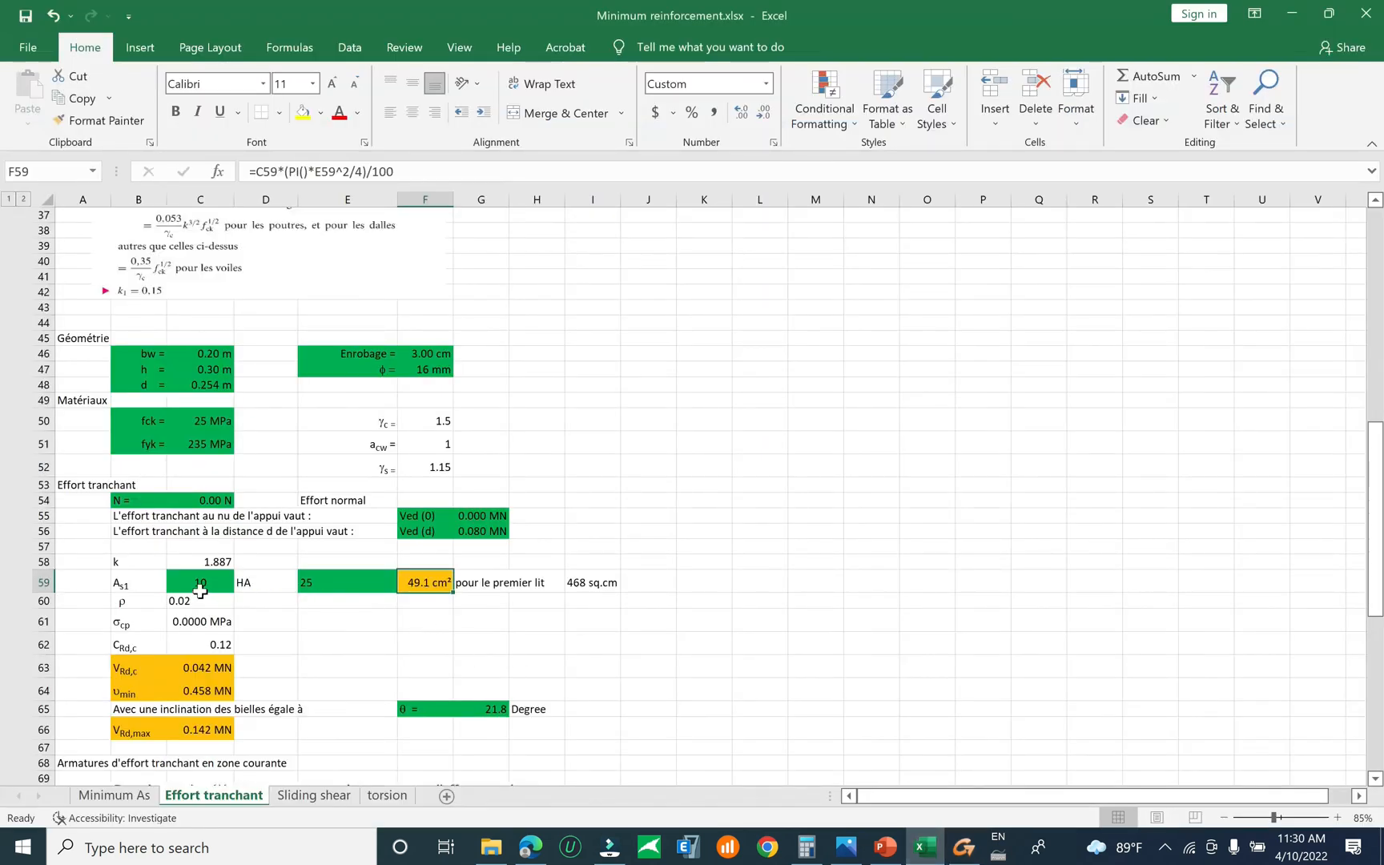
click(204, 585)
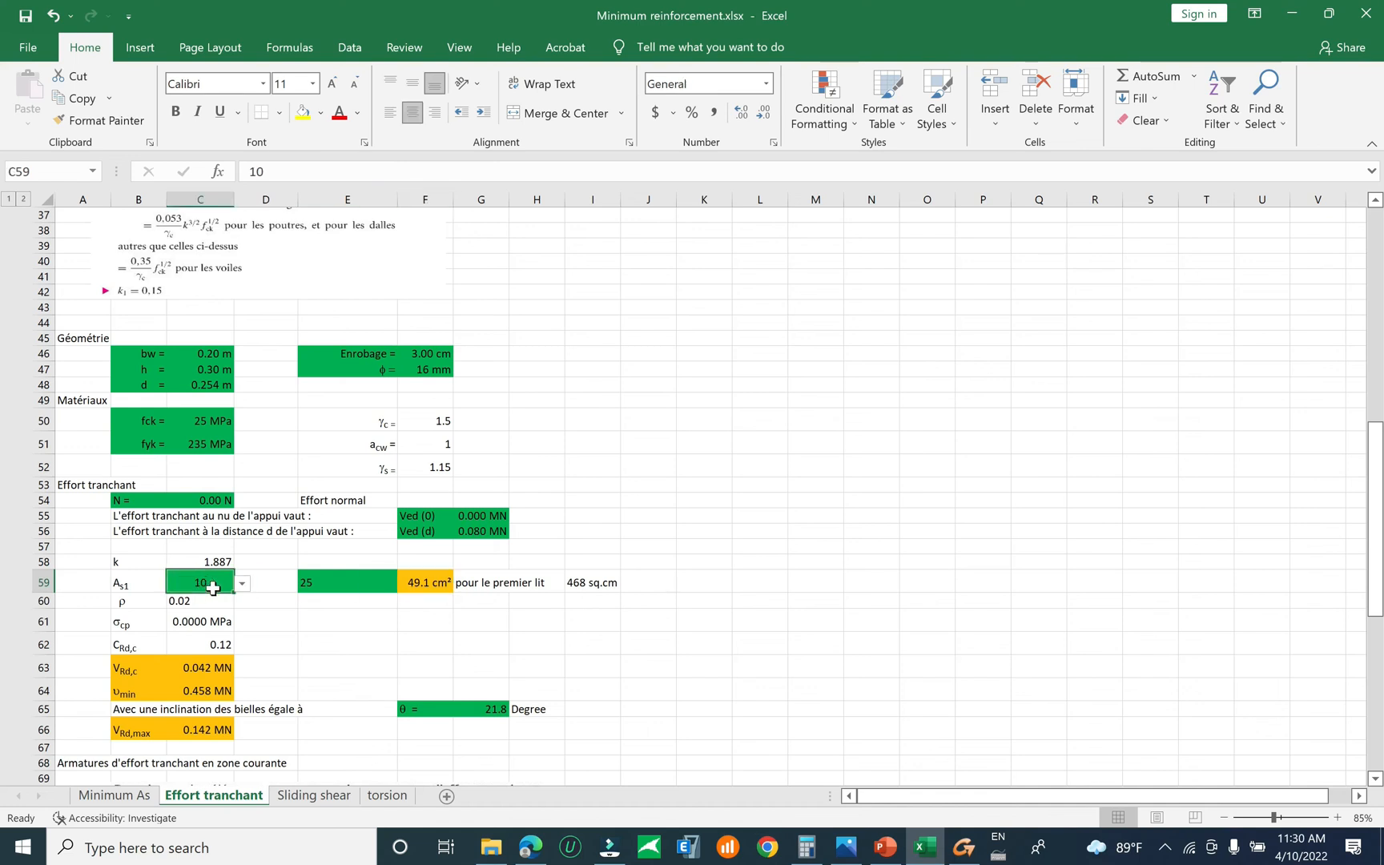
click(321, 581)
click(432, 590)
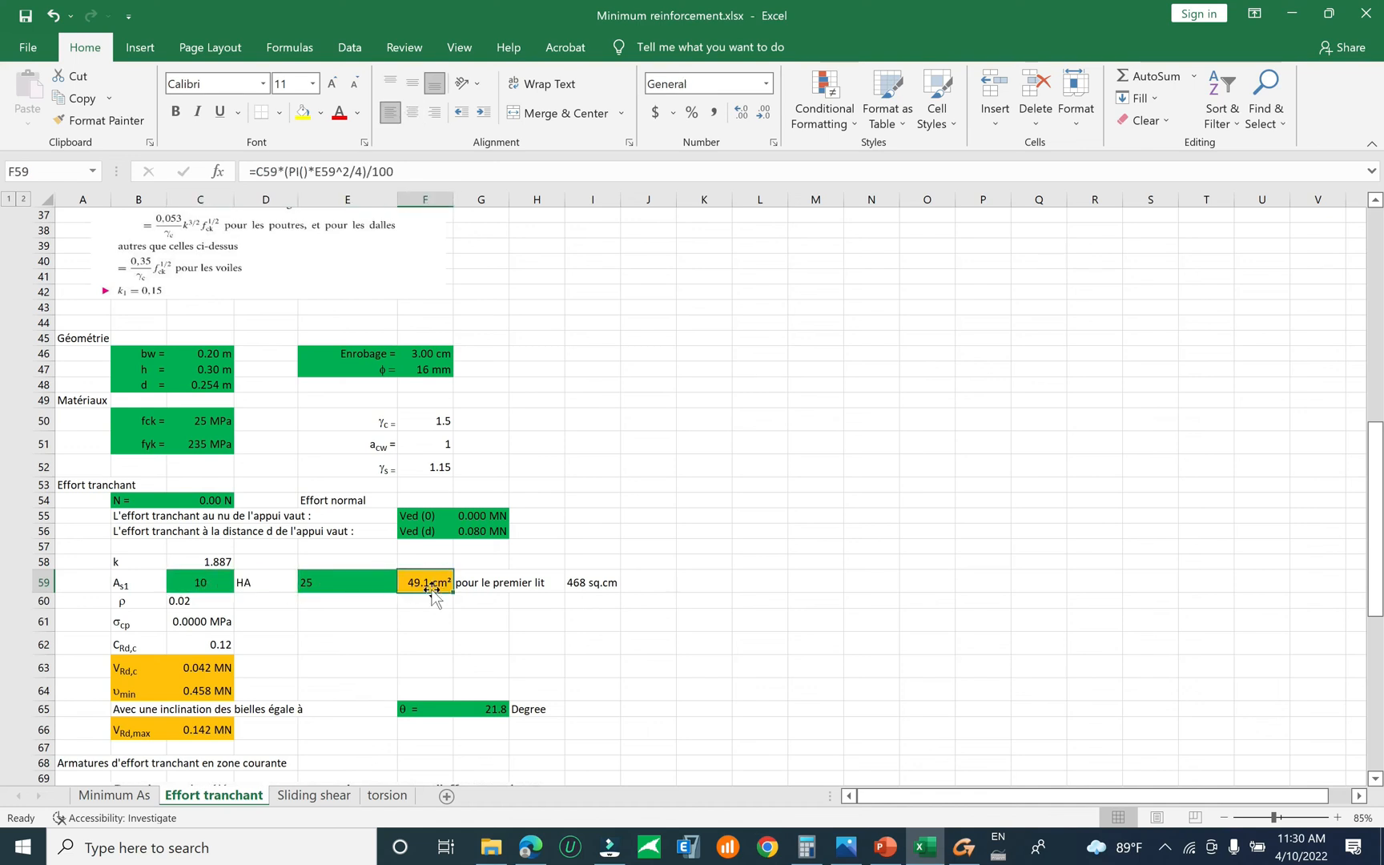
click(515, 582)
click(426, 583)
click(963, 847)
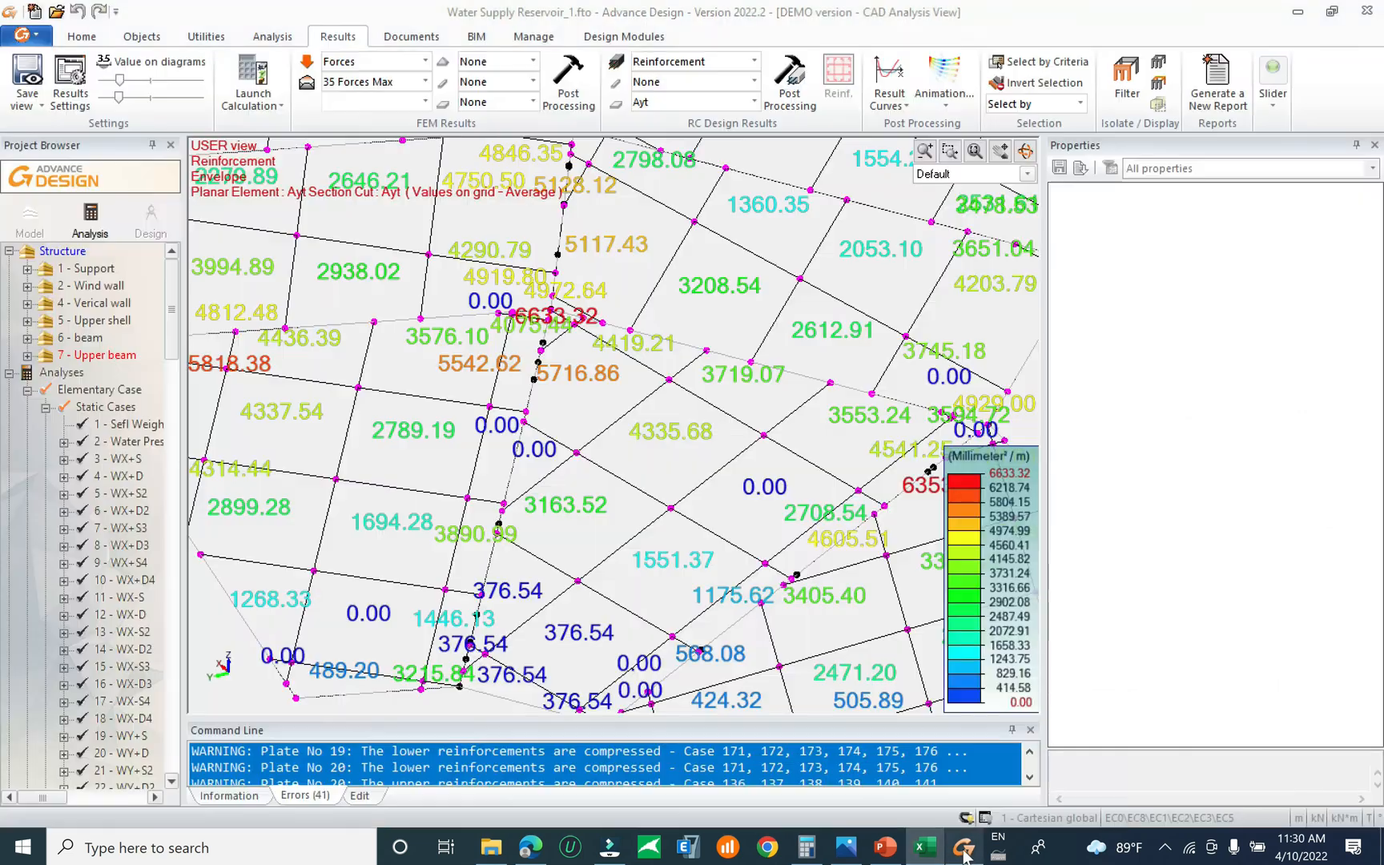
scroll(705, 529, down, 5)
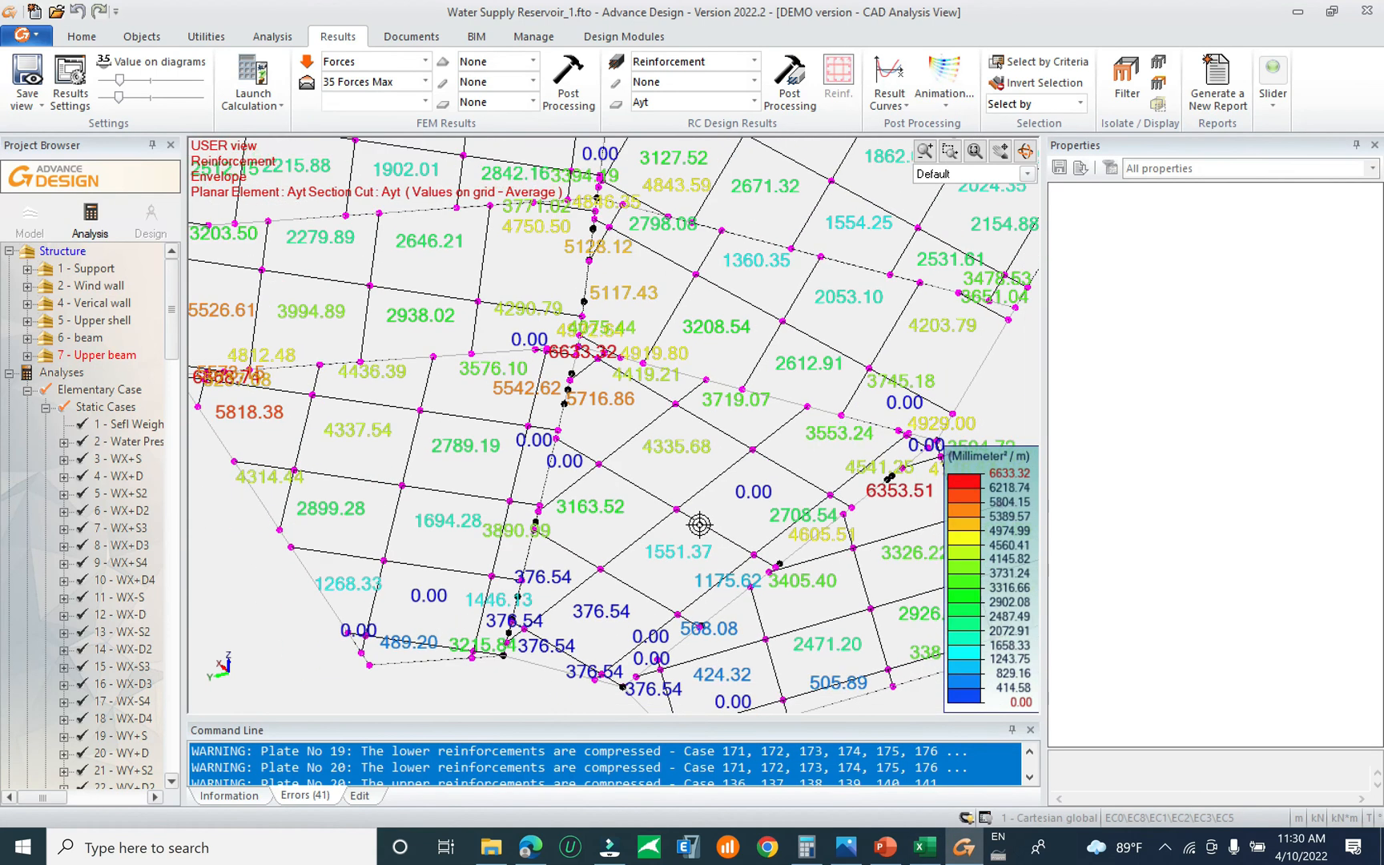
scroll(698, 533, up, 2)
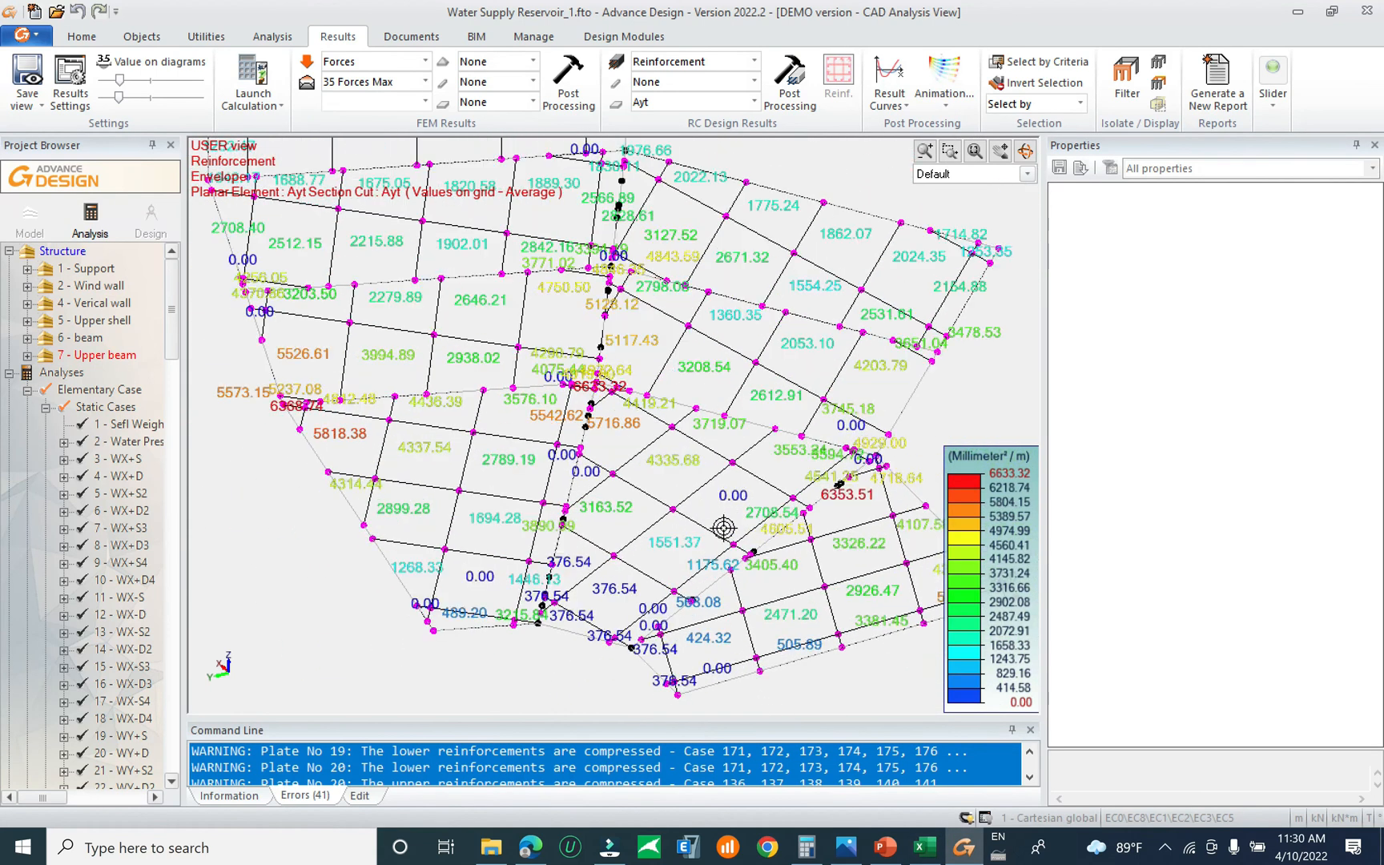
Switch from the analysis results to the descriptive model and collapse the command line to enlarge the drawing area
click(42, 210)
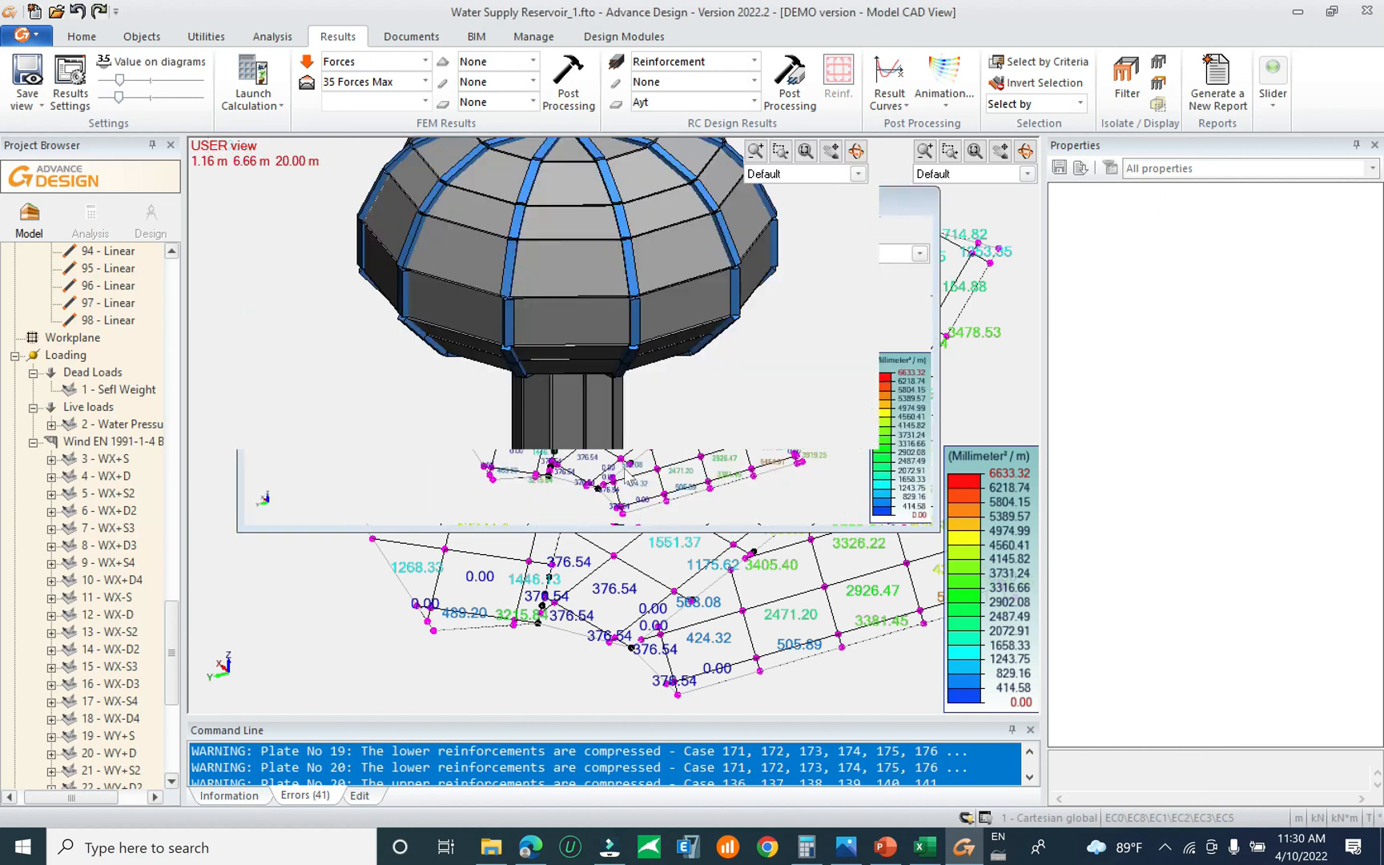
middle_drag(708, 425, 591, 496)
scroll(566, 449, down, 1)
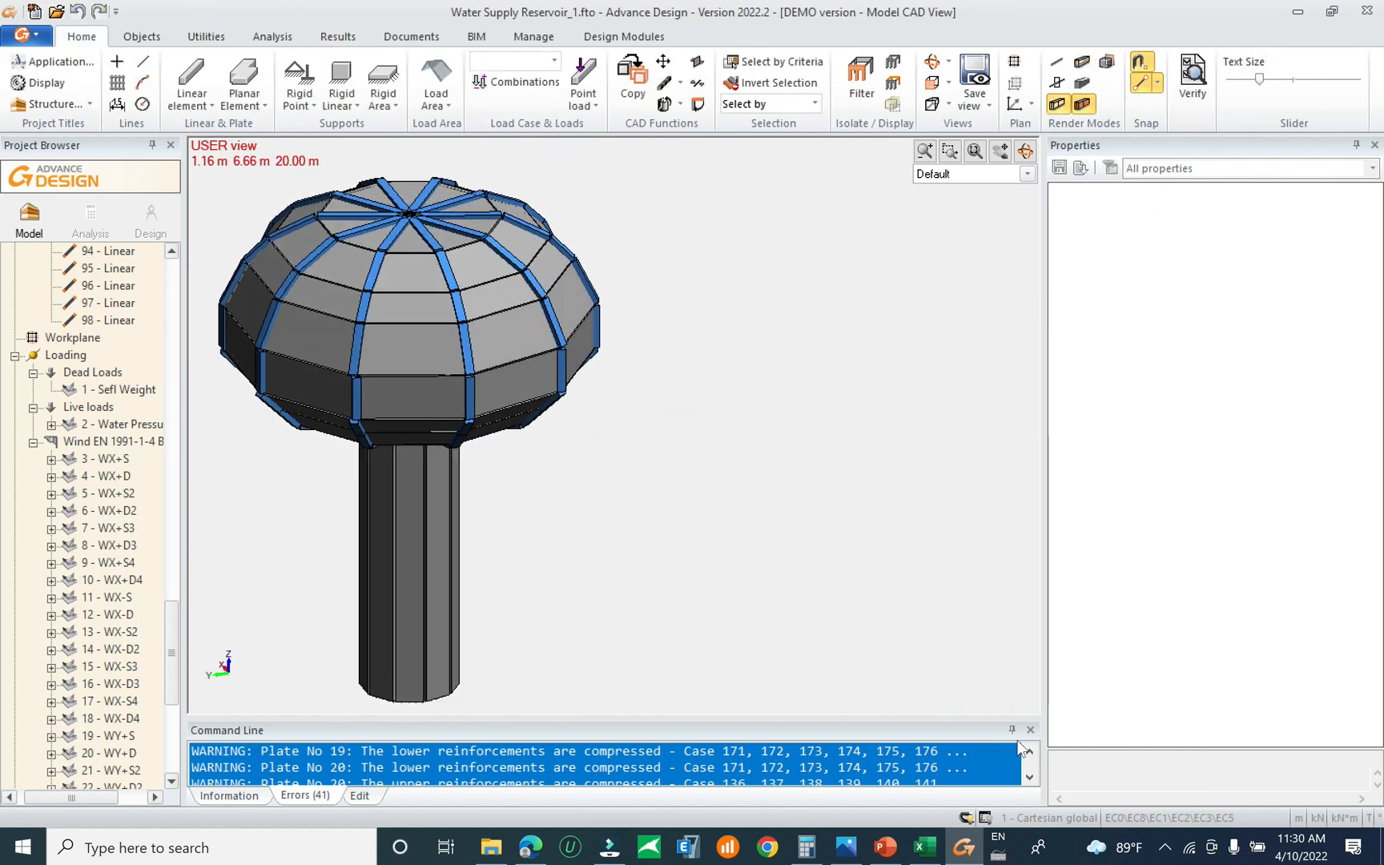
scroll(531, 615, up, 1)
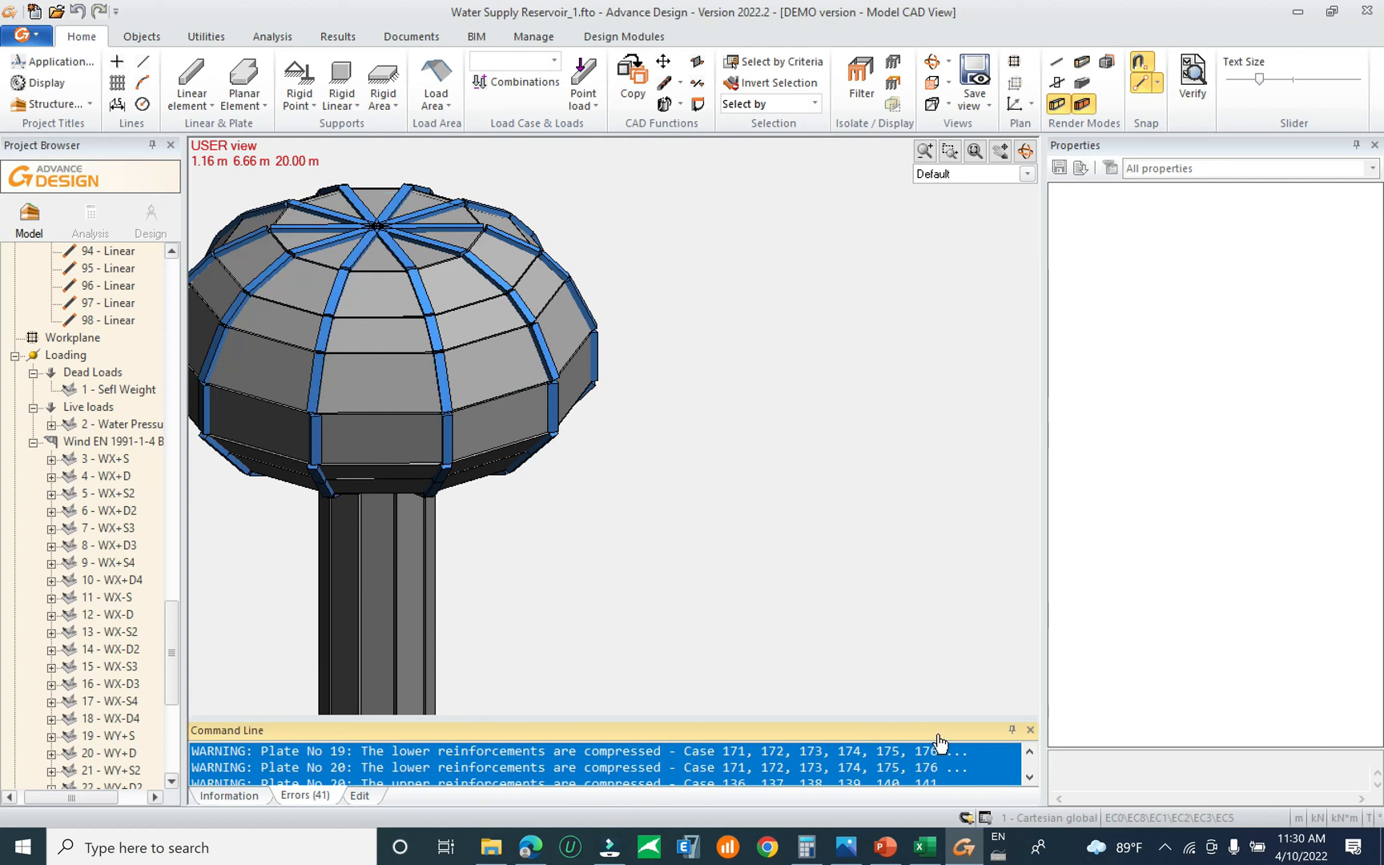
click(1014, 730)
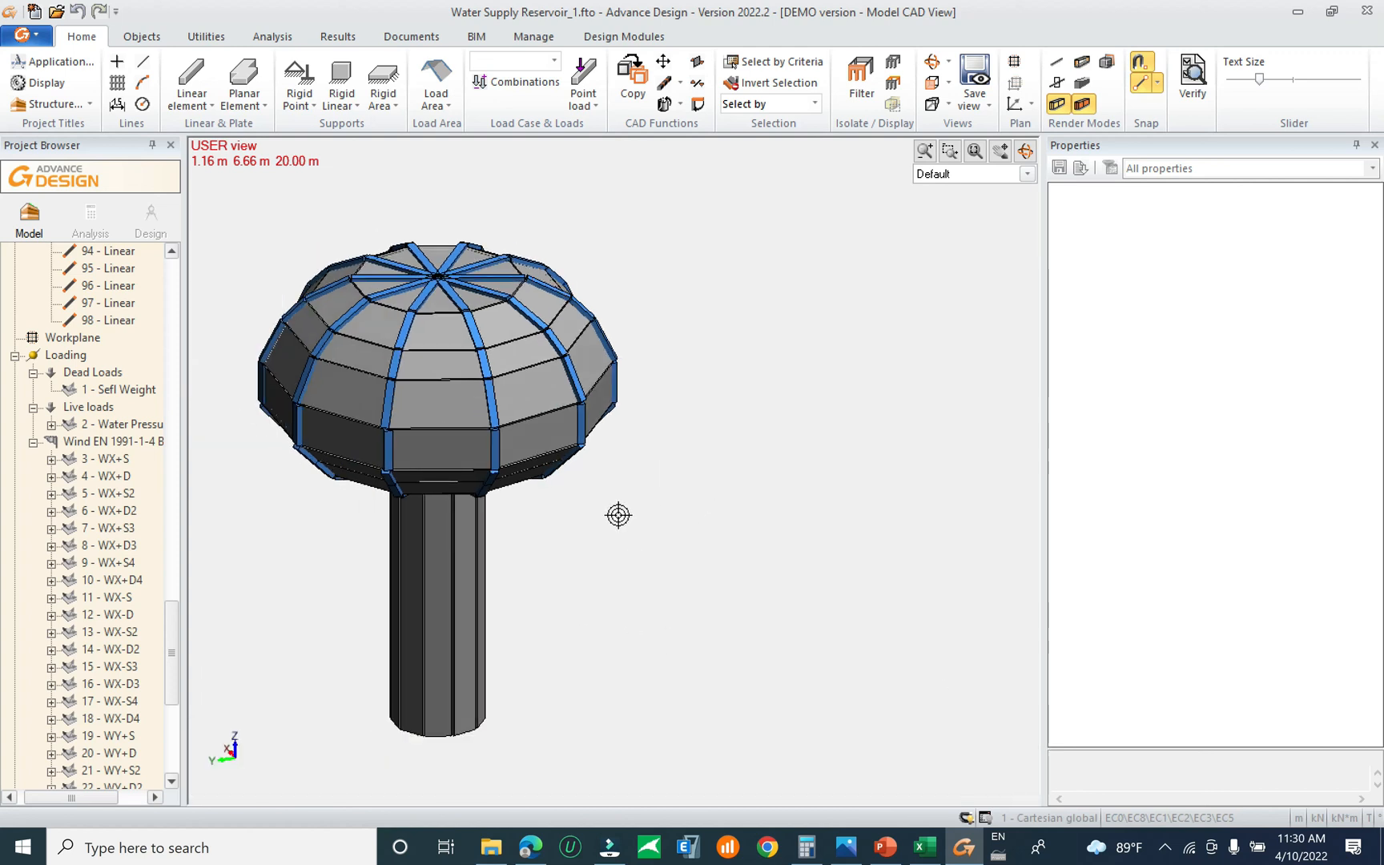
View the tank from below and inspect the properties of the load area on the lower shell beside the column
mouse_move(577, 502)
middle_down()
mouse_move(549, 476)
mouse_move(561, 481)
middle_up()
scroll(562, 481, up, 3)
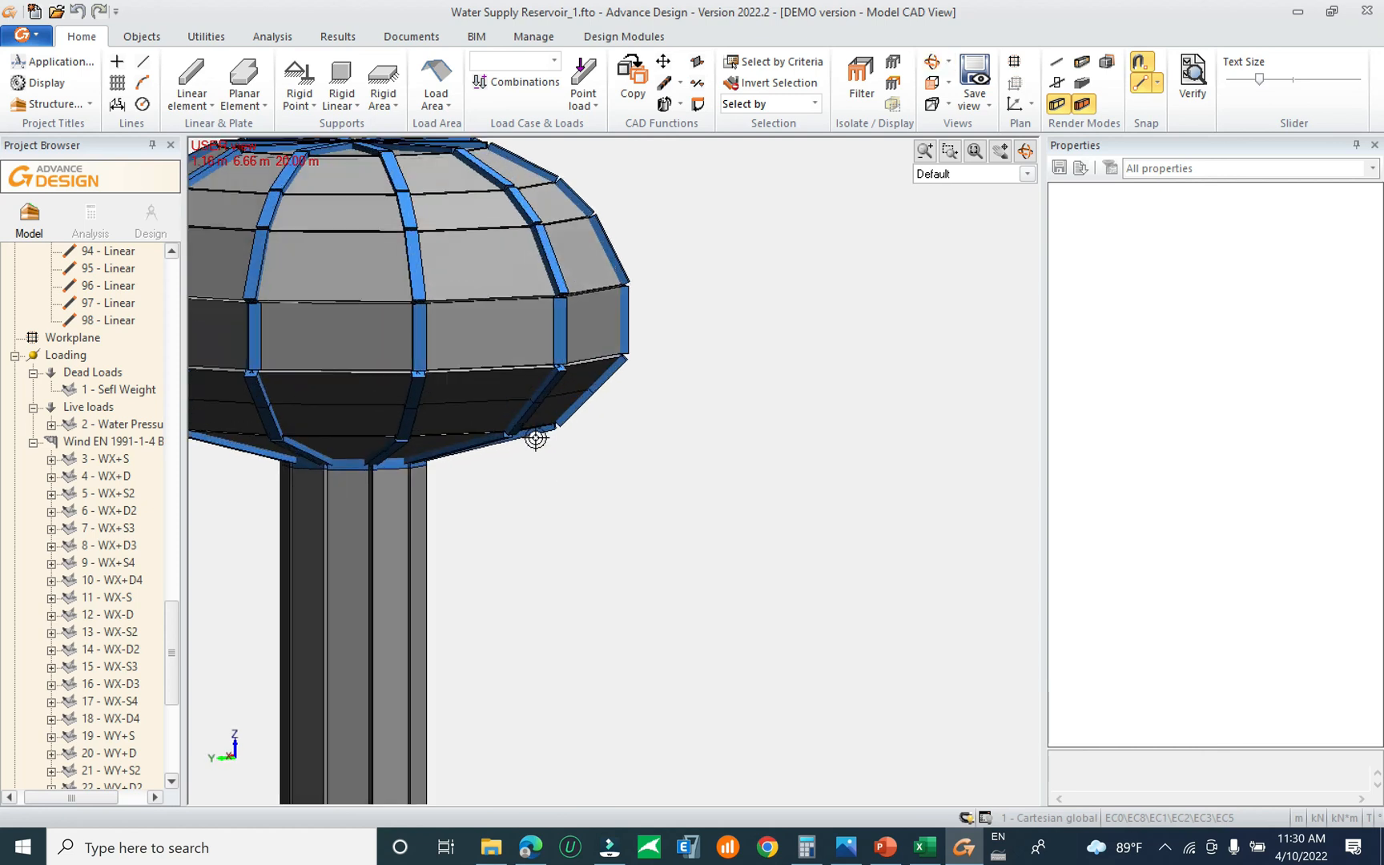
shift+middle_drag(564, 431, 540, 379)
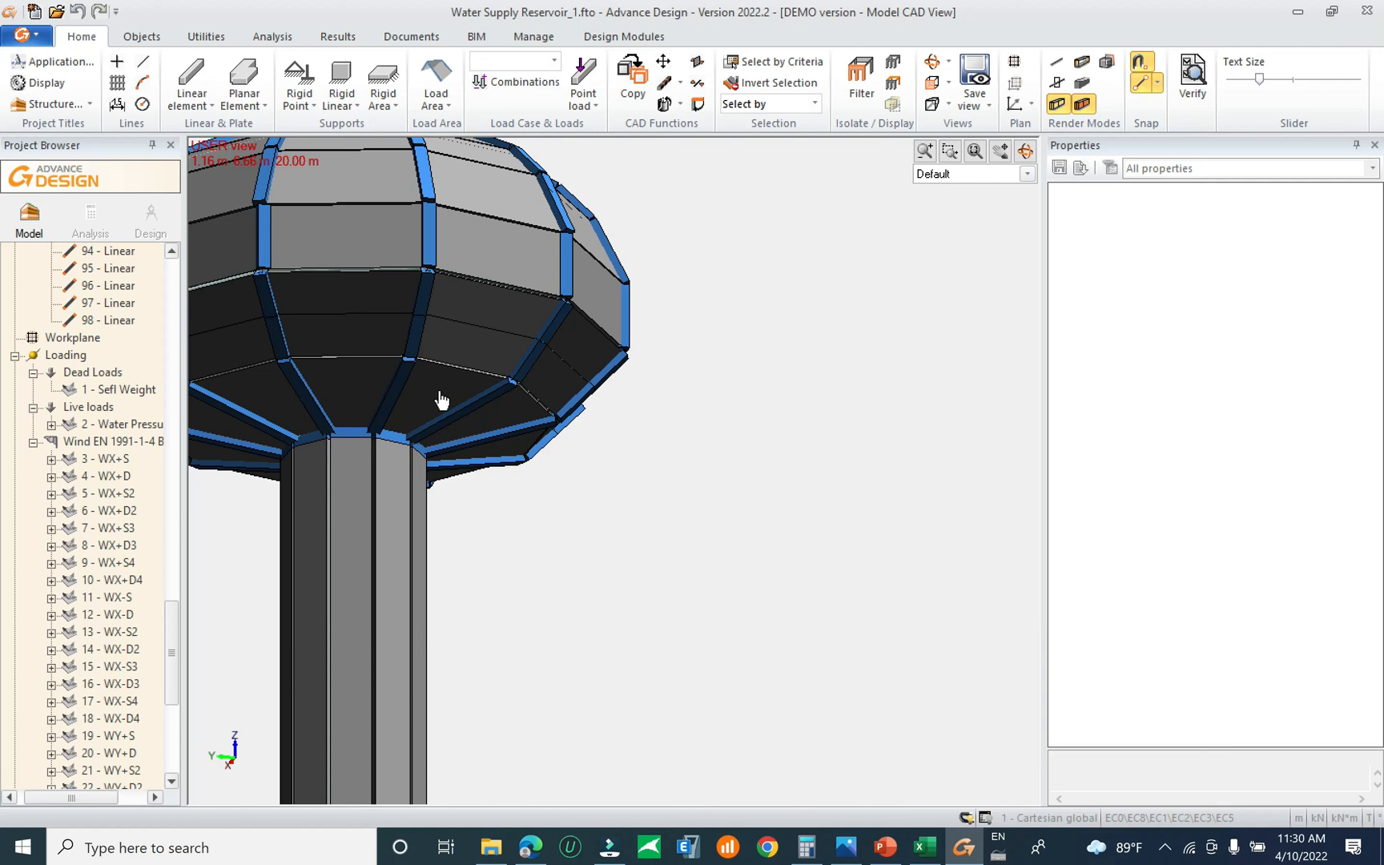
click(430, 403)
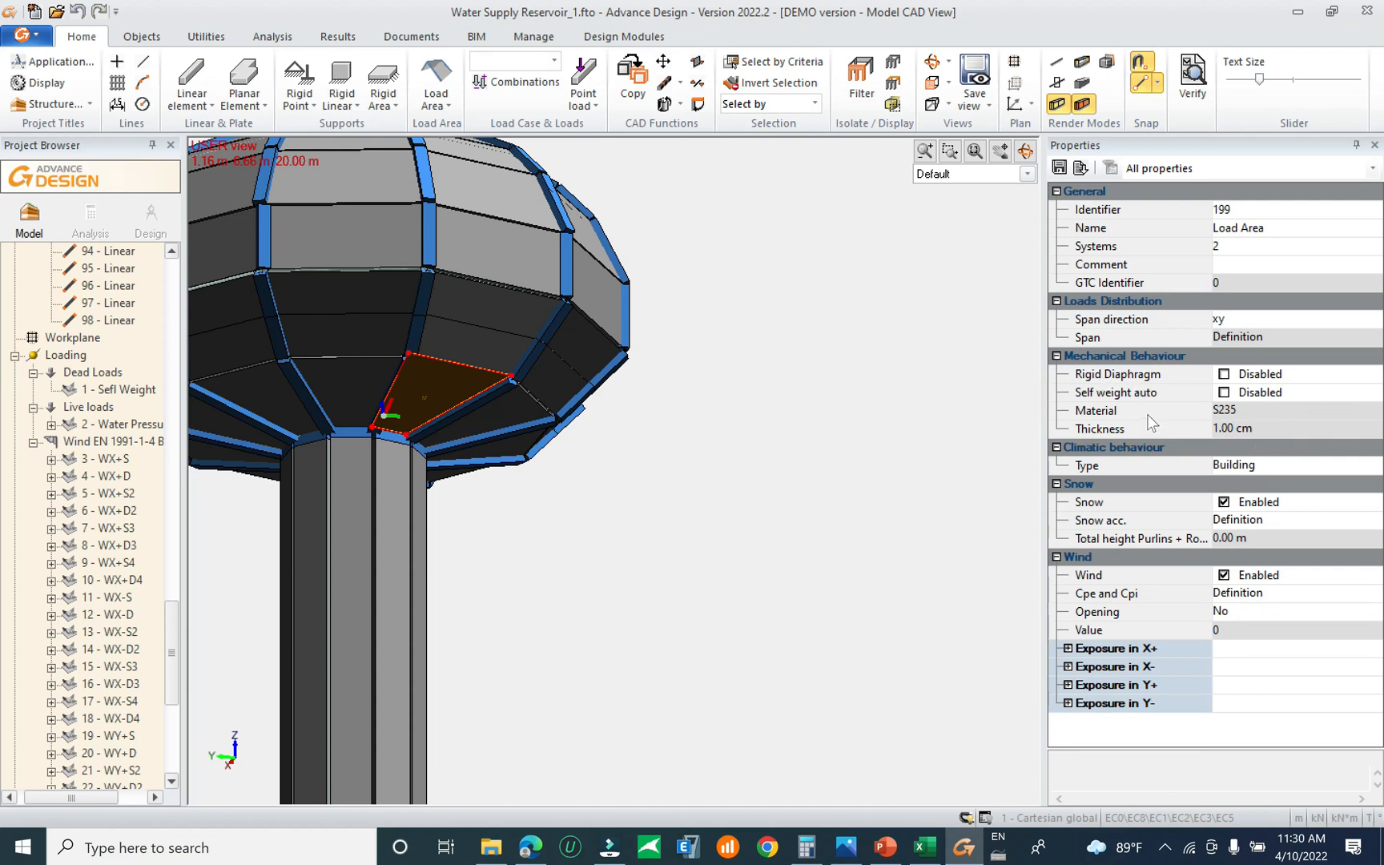
key(Escape)
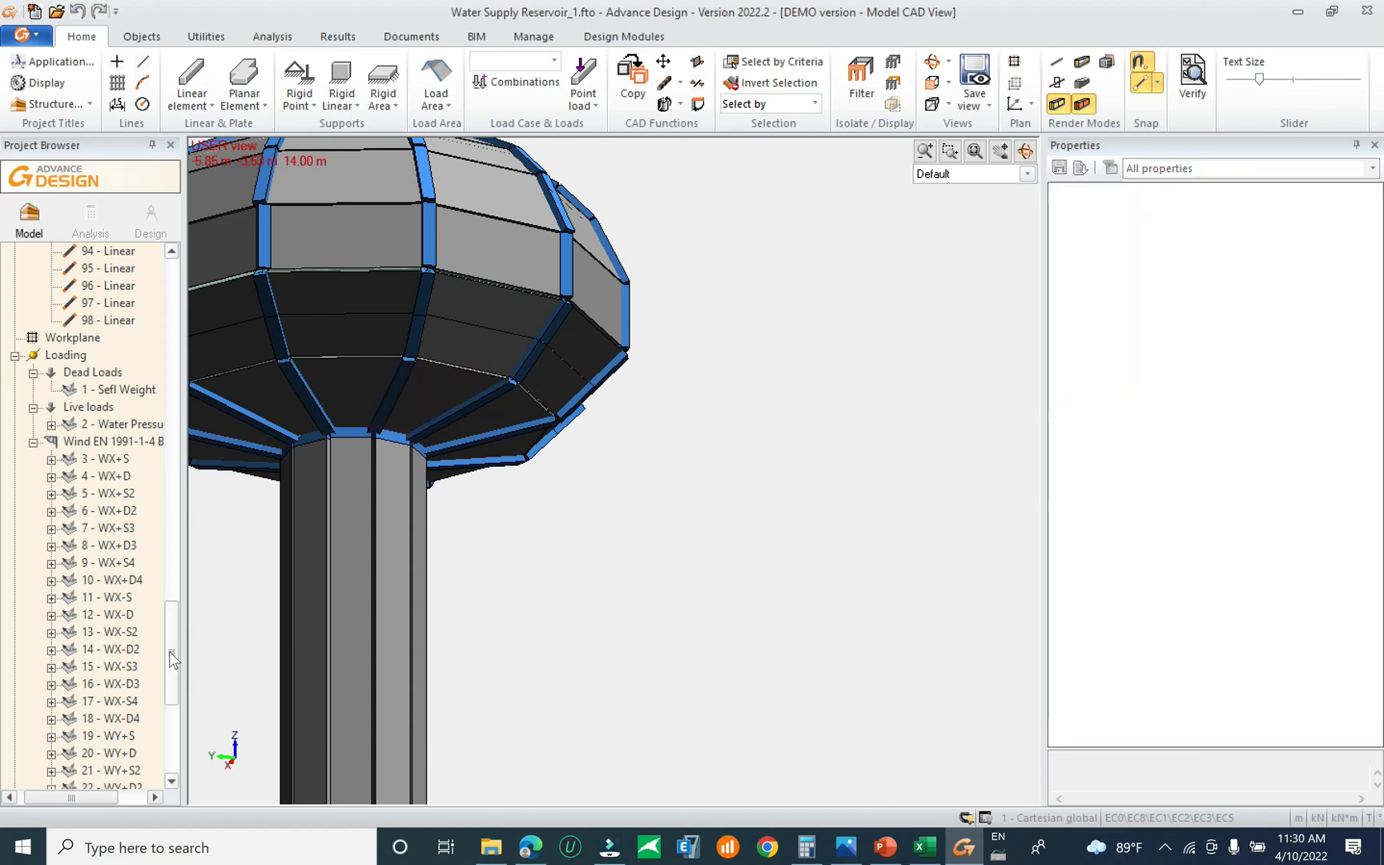
Collapse the beam and Upper beam systems in the project tree and hide the Wind wall system
drag(169, 651, 173, 279)
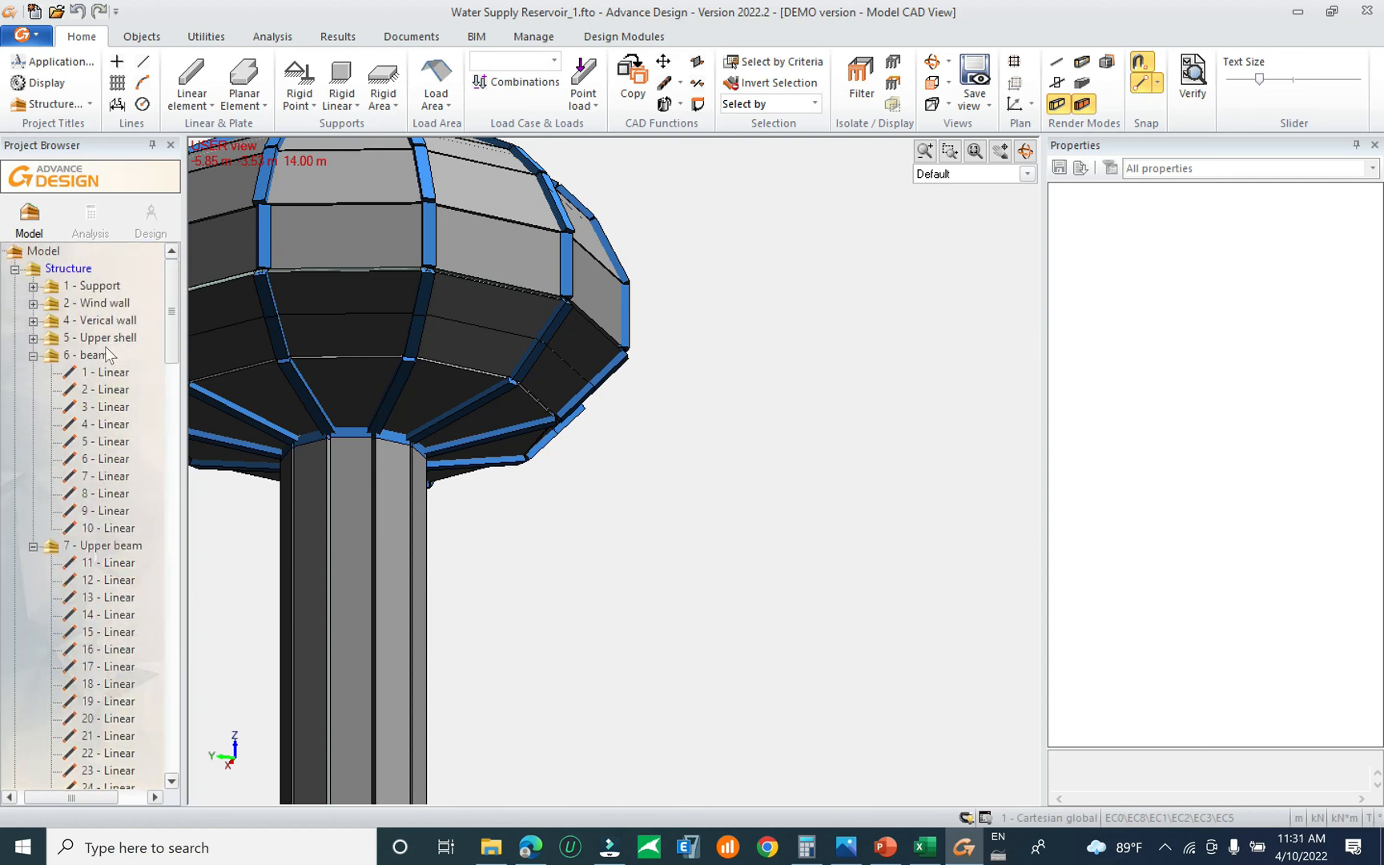
click(33, 356)
click(33, 373)
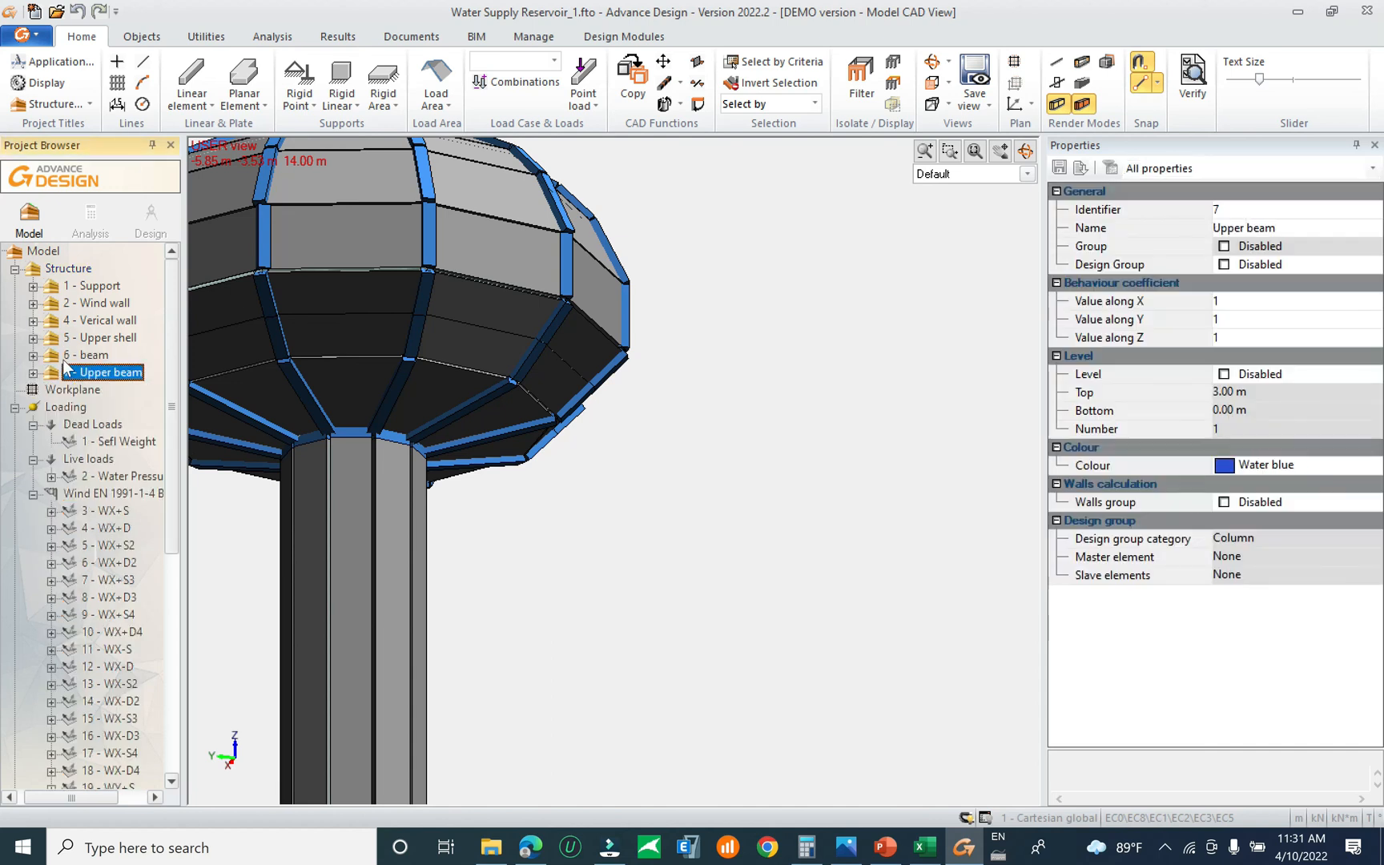
click(33, 286)
click(33, 286)
click(33, 303)
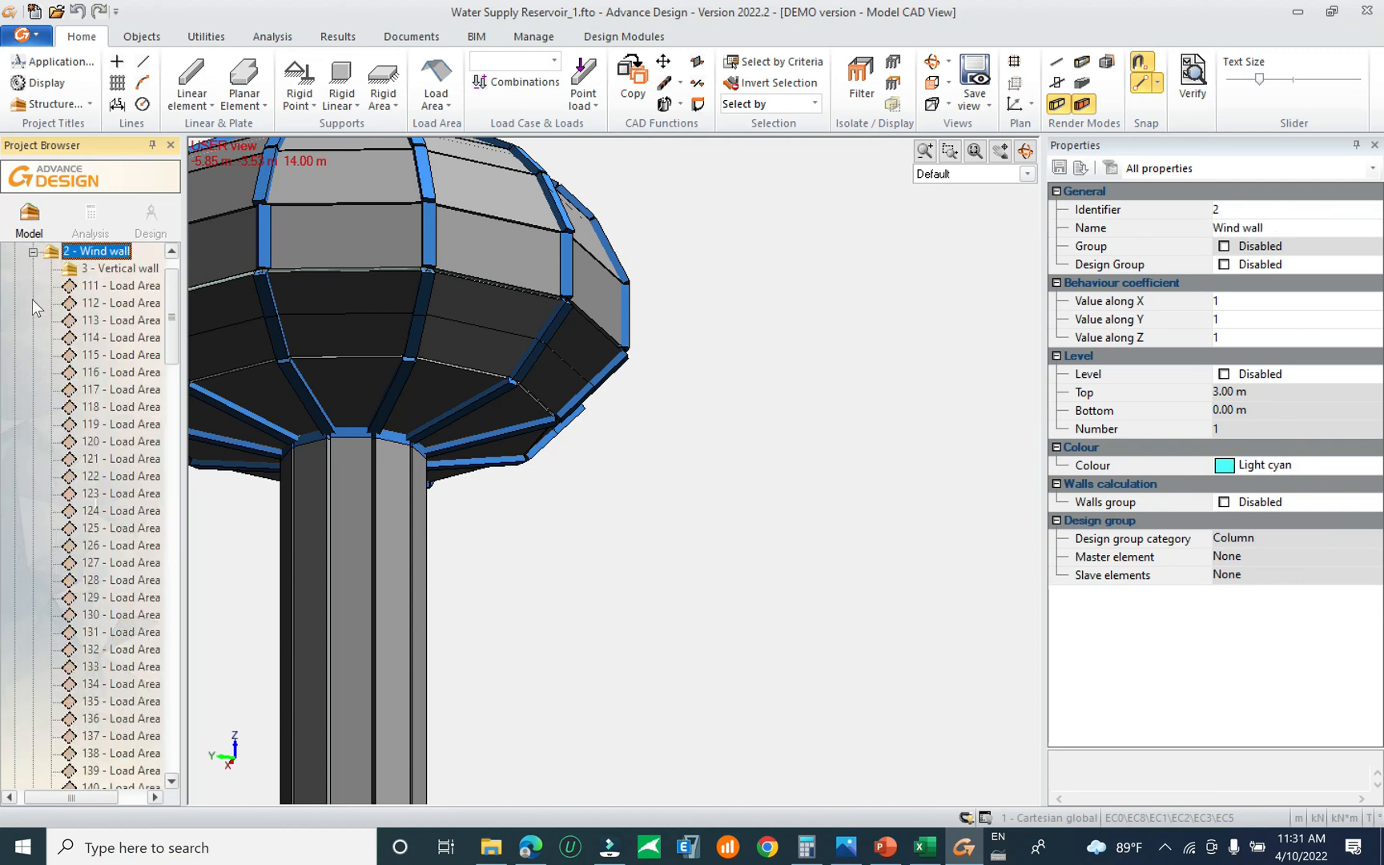
click(33, 252)
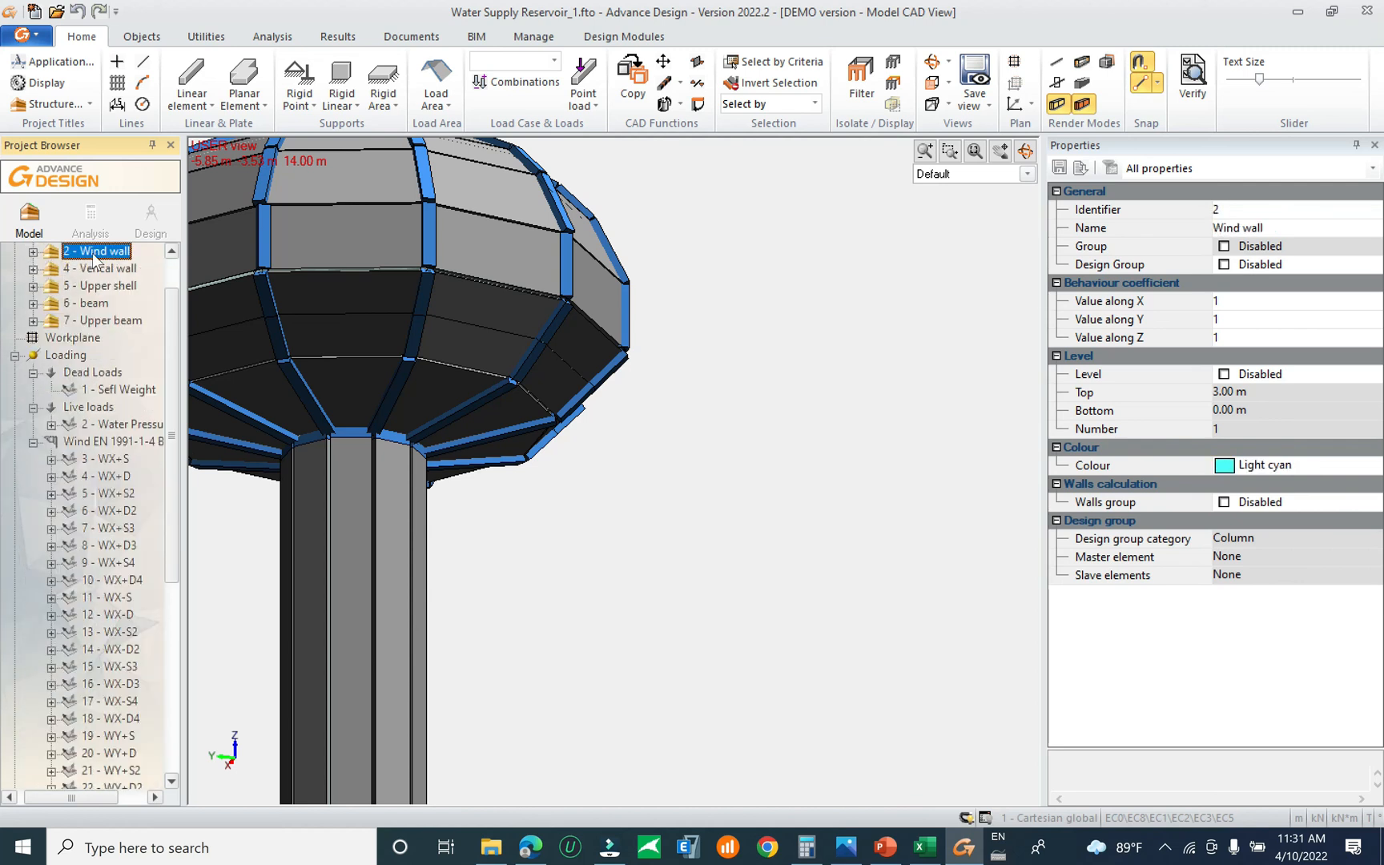
Check the material and 1st vertex thickness of the lower shell plate beside the column, leaving them unedited
click(458, 398)
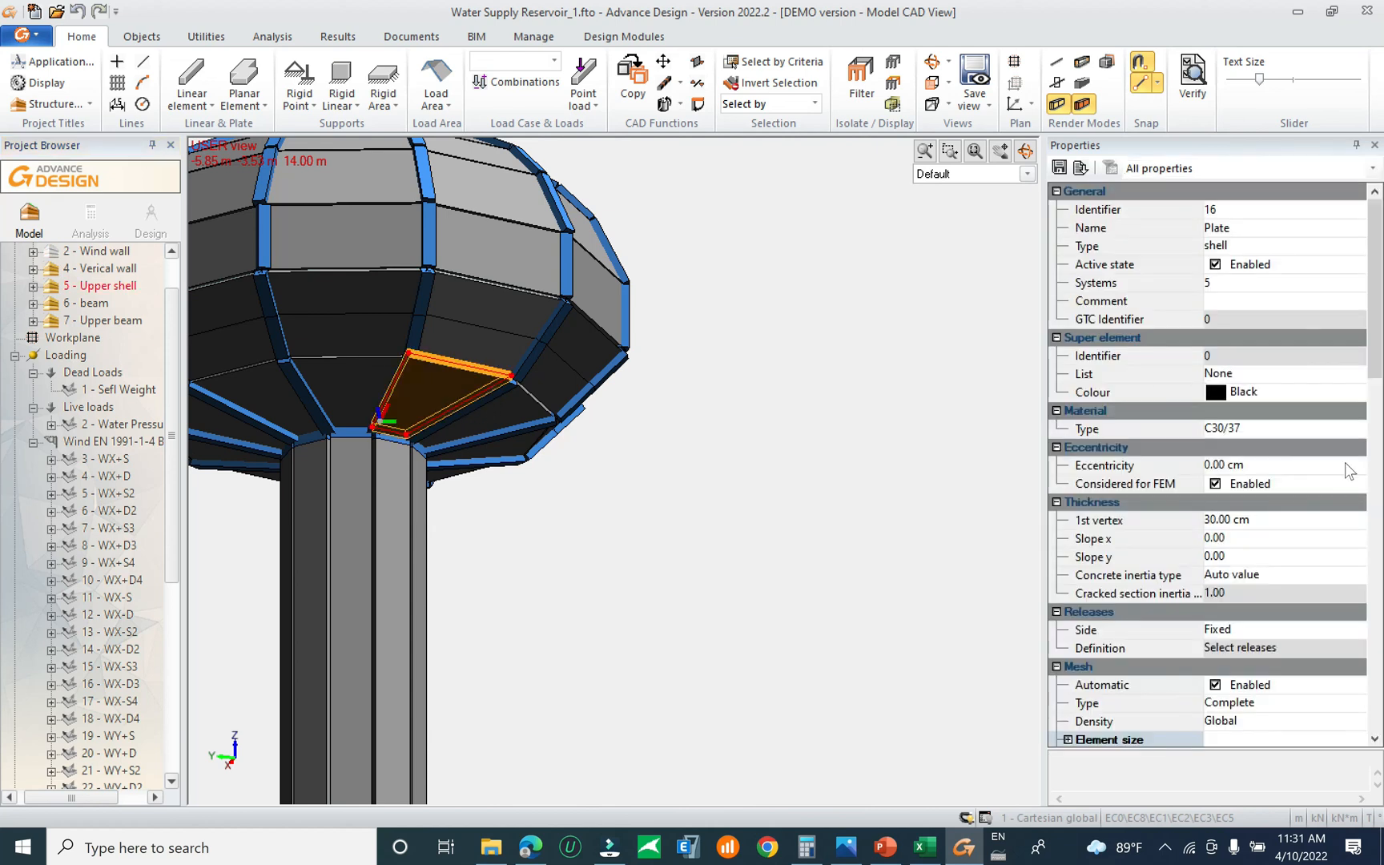
click(1268, 522)
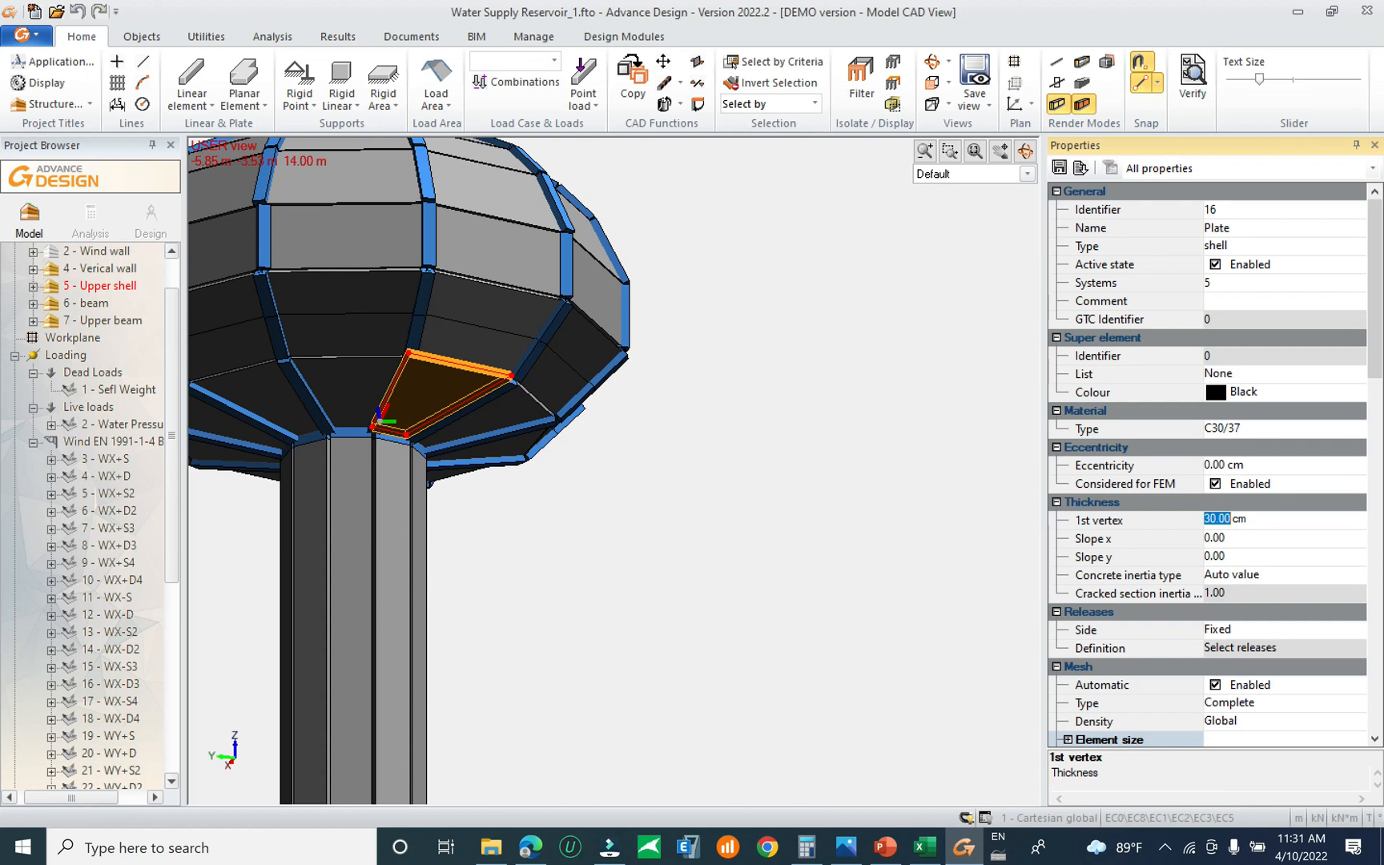
click(698, 392)
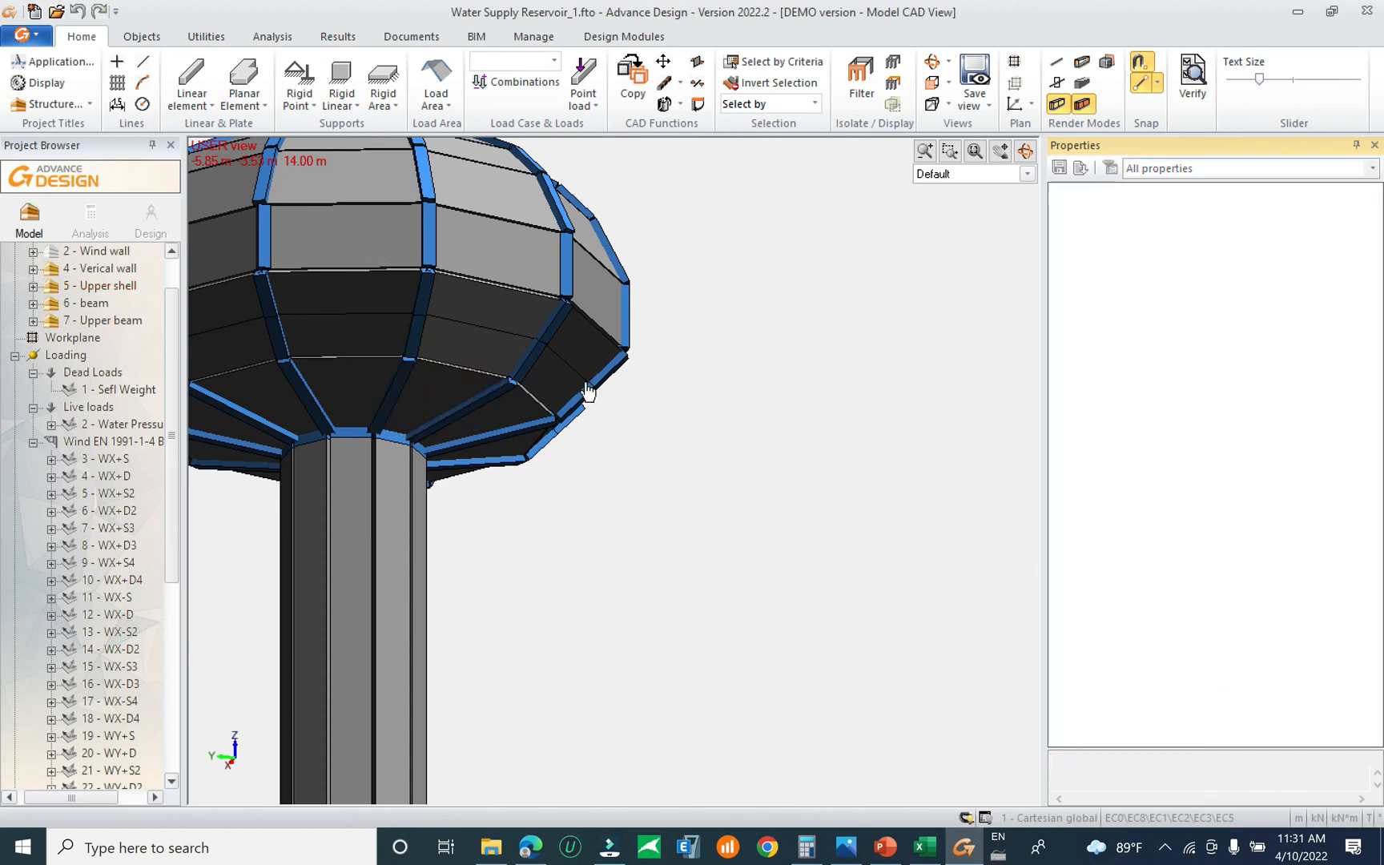
Open the current analysis model without launching a new calculation and view the isolated shell mesh
click(90, 215)
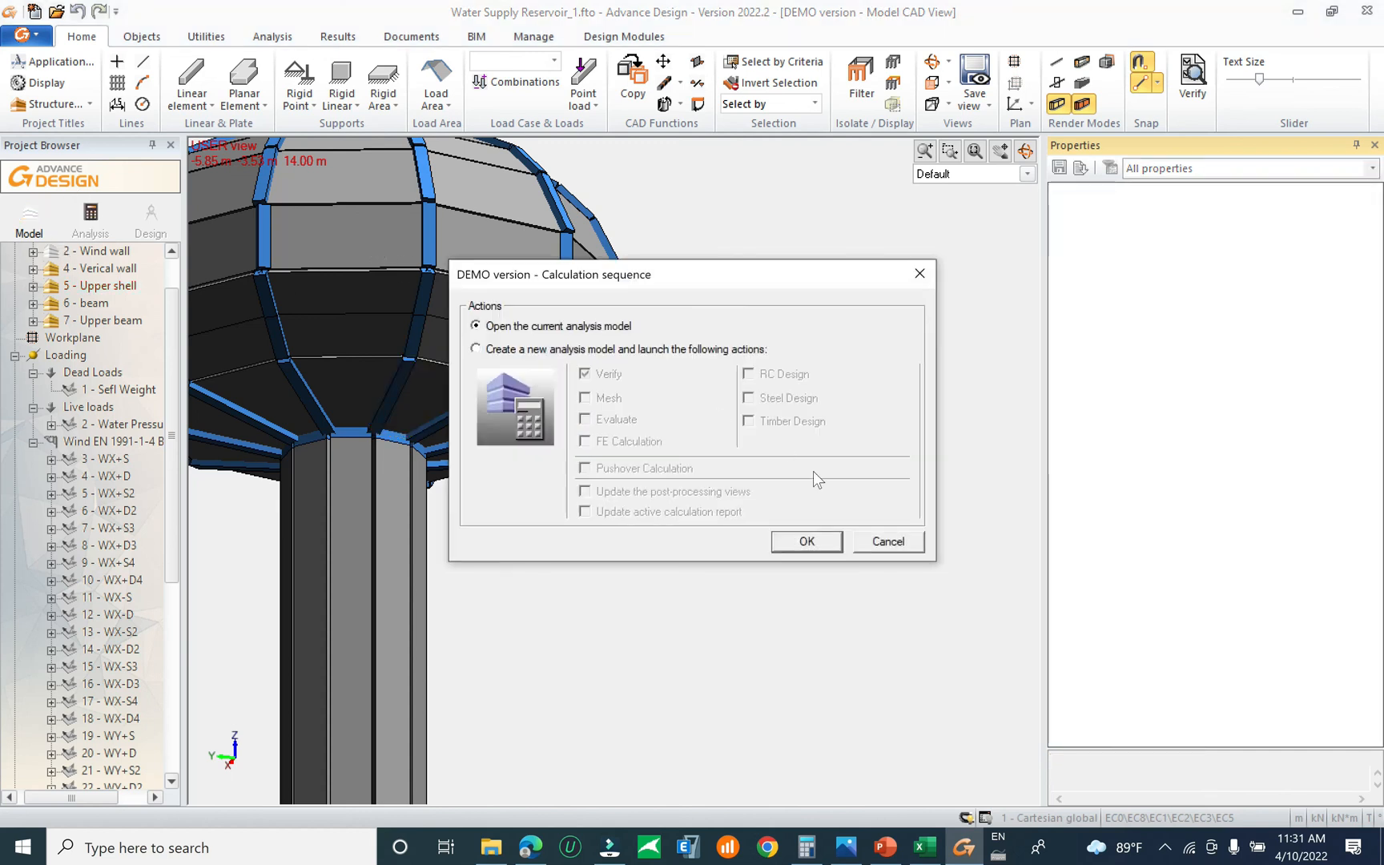
click(816, 544)
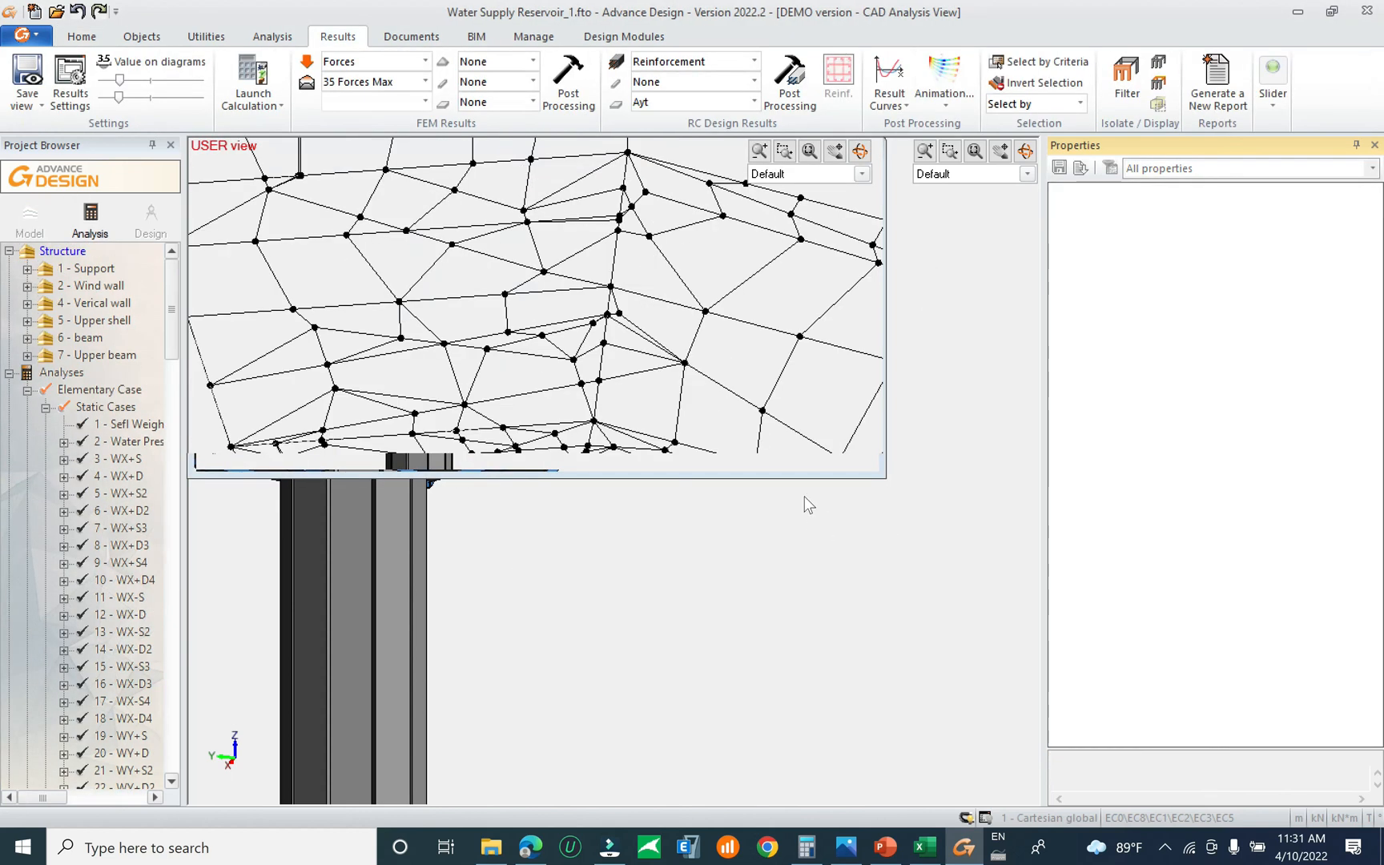
scroll(591, 474, down, 5)
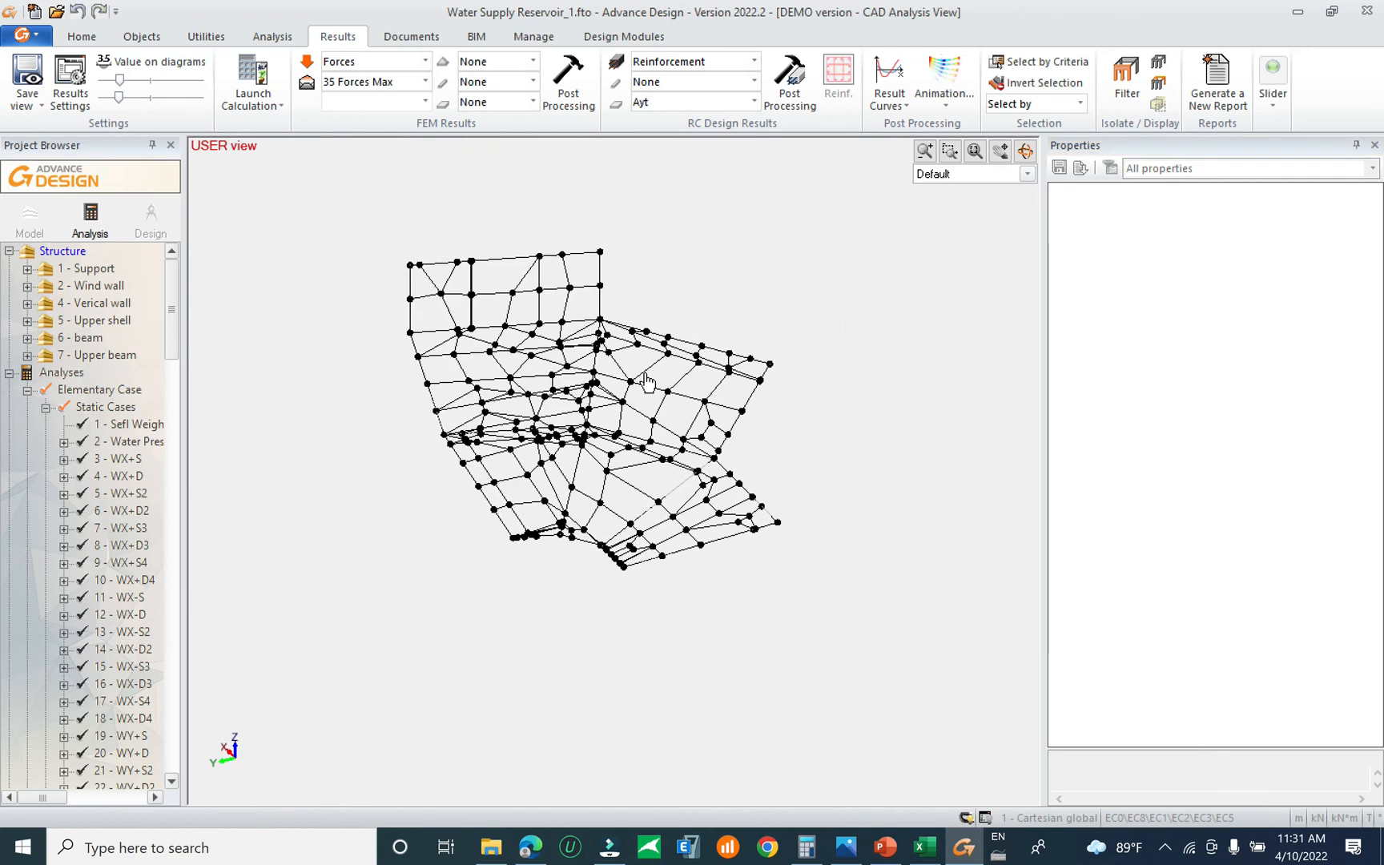
Return to the model and reopen the current analysis model without launching a new calculation
click(83, 36)
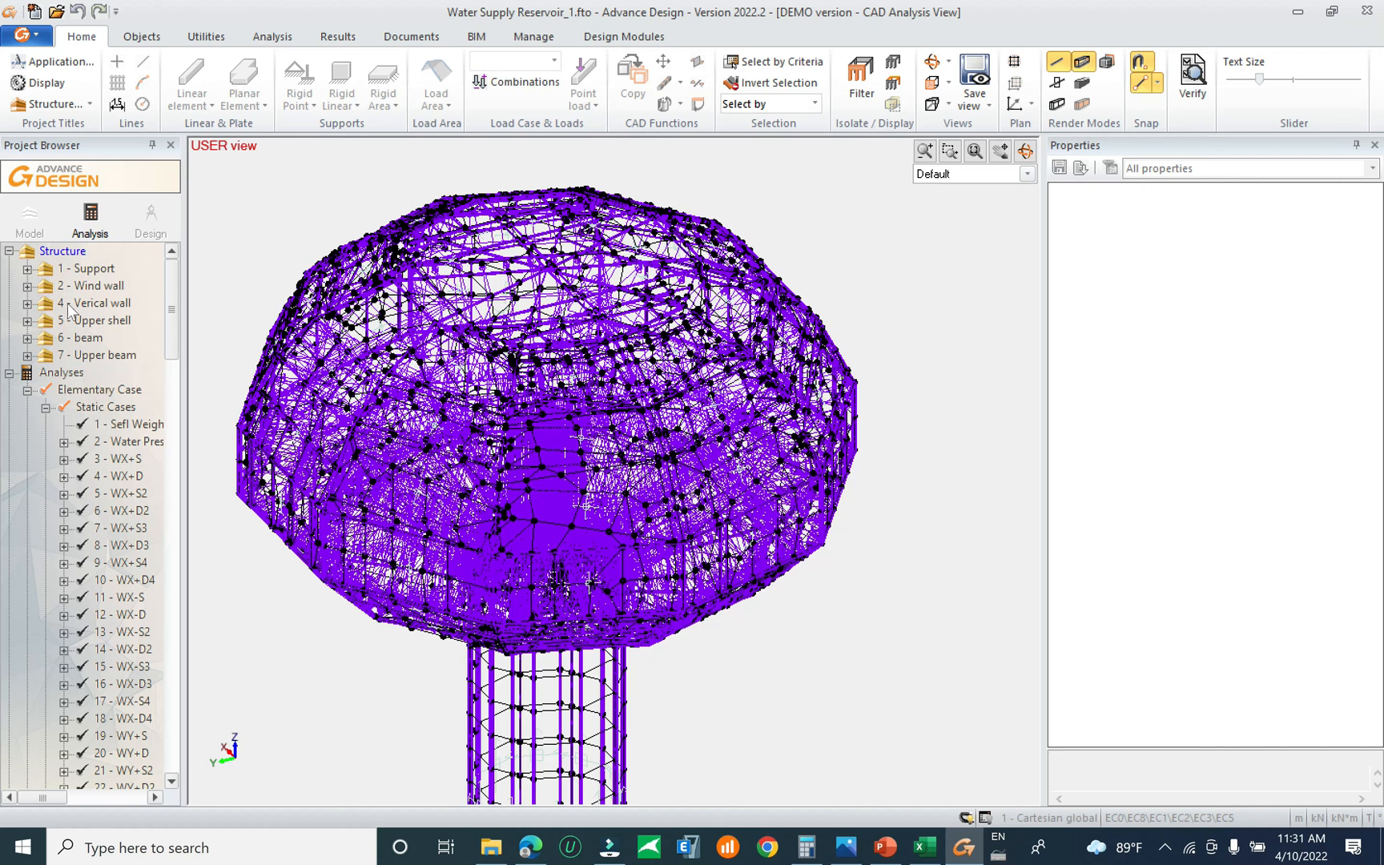
click(29, 217)
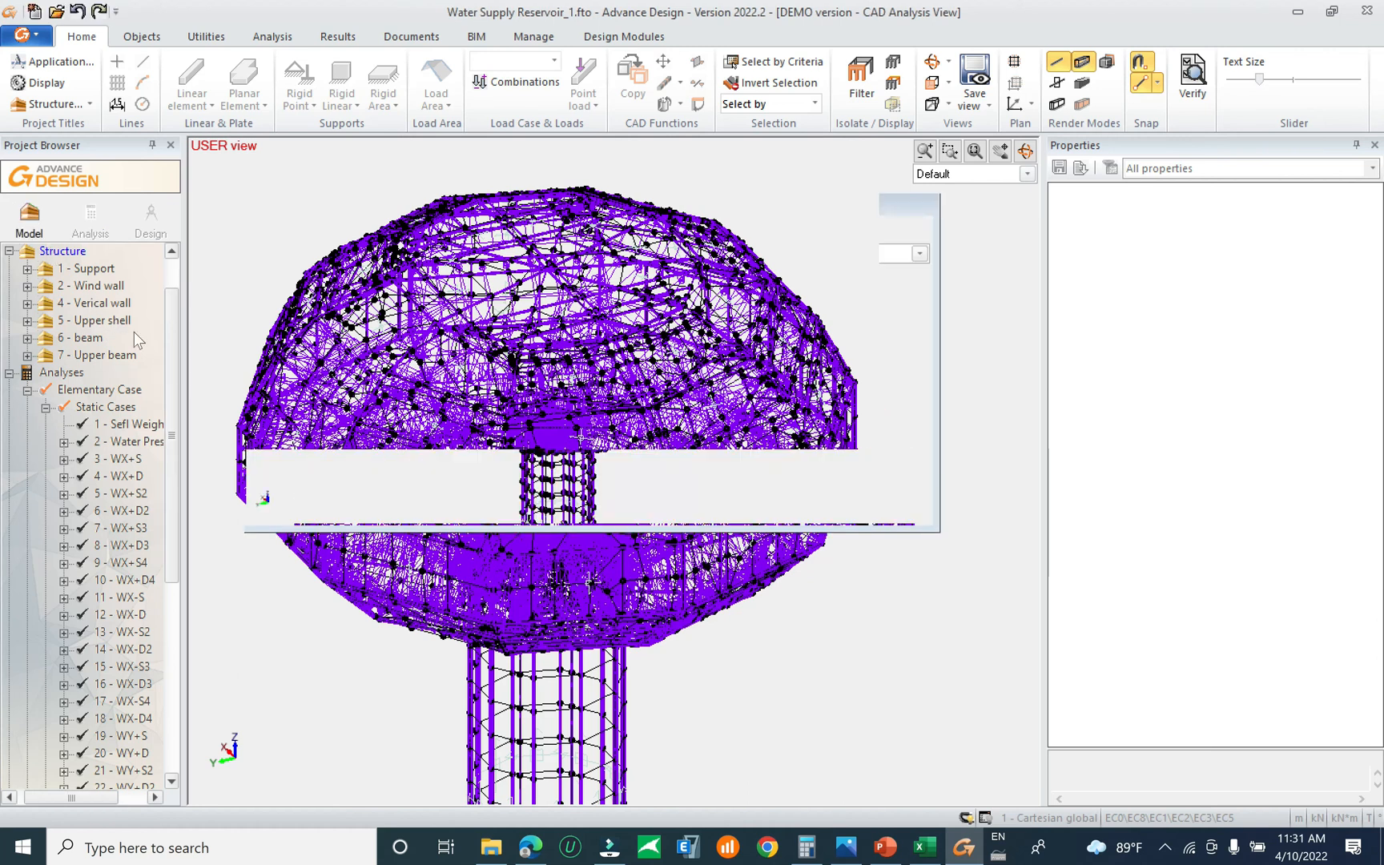
click(89, 215)
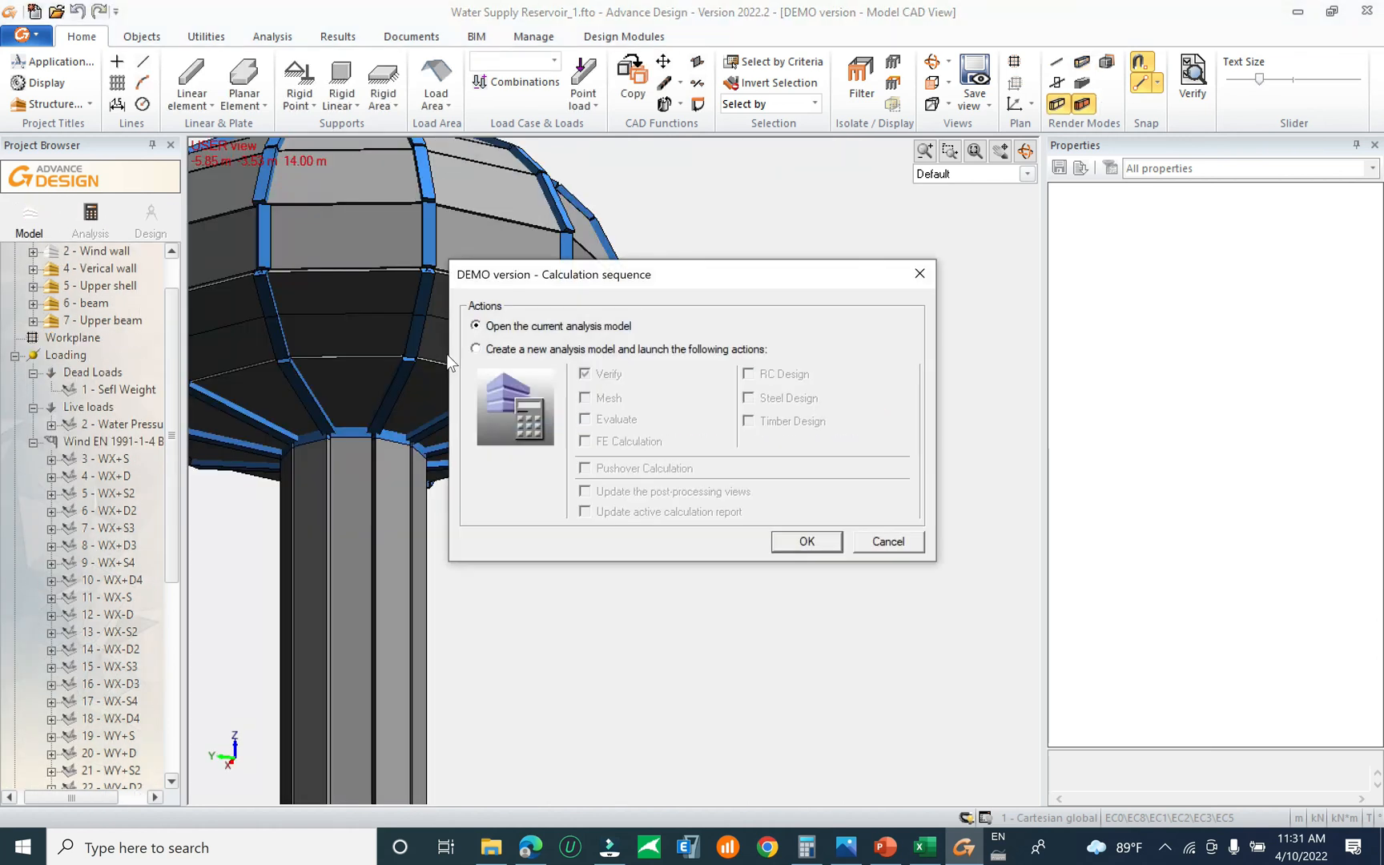
click(804, 534)
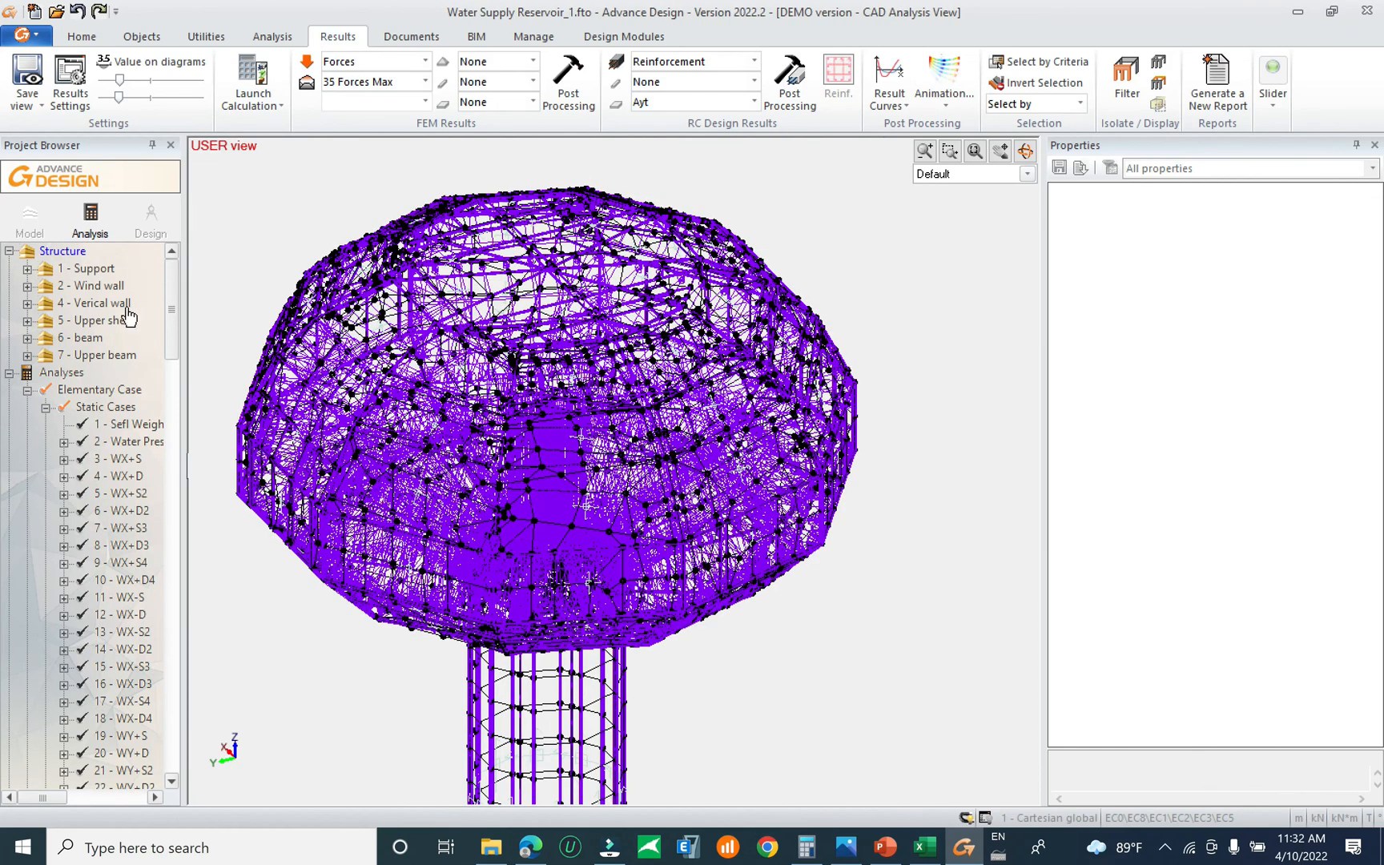
Hide all systems of the structure in the project tree
click(63, 251)
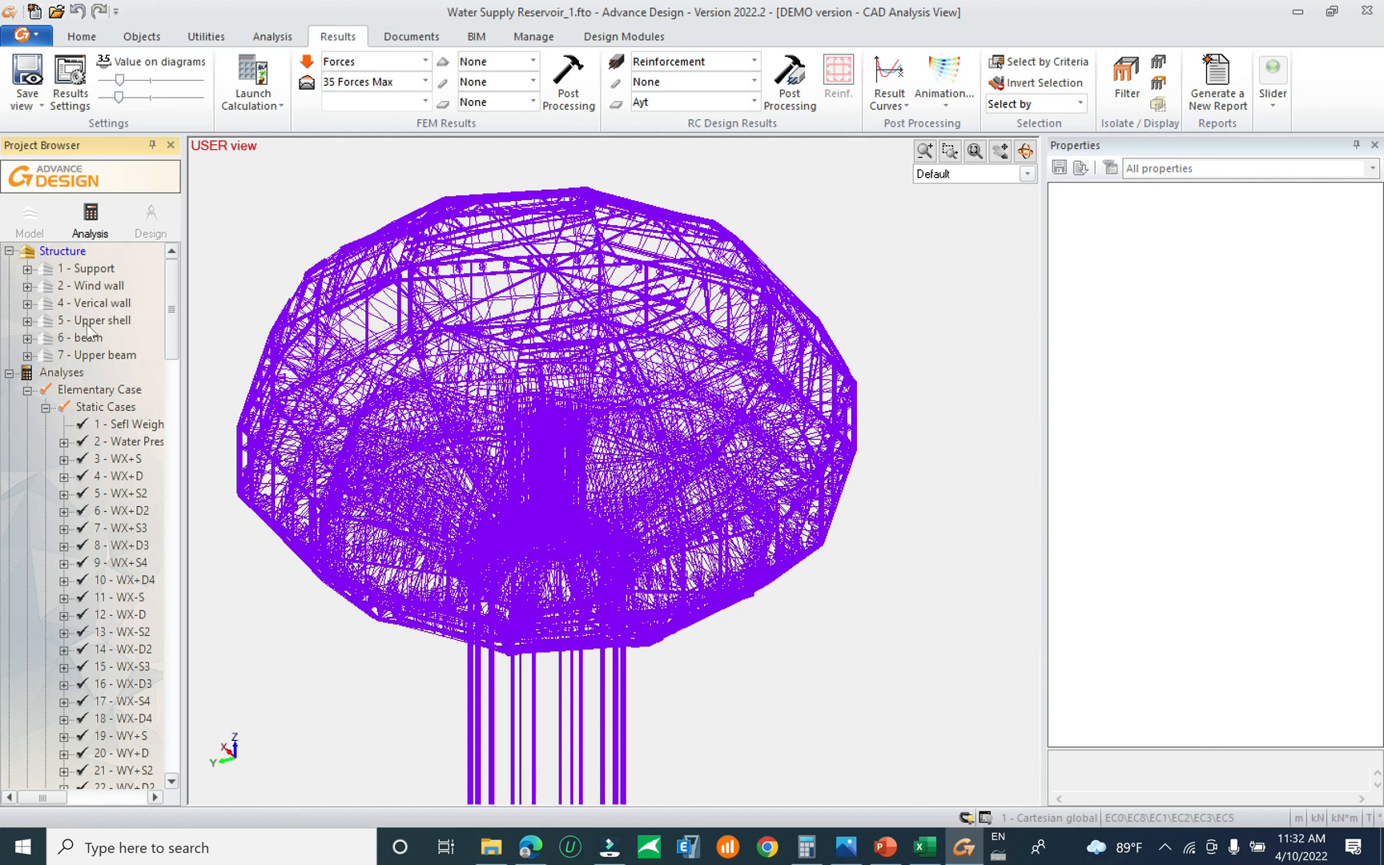
drag(169, 311, 232, 218)
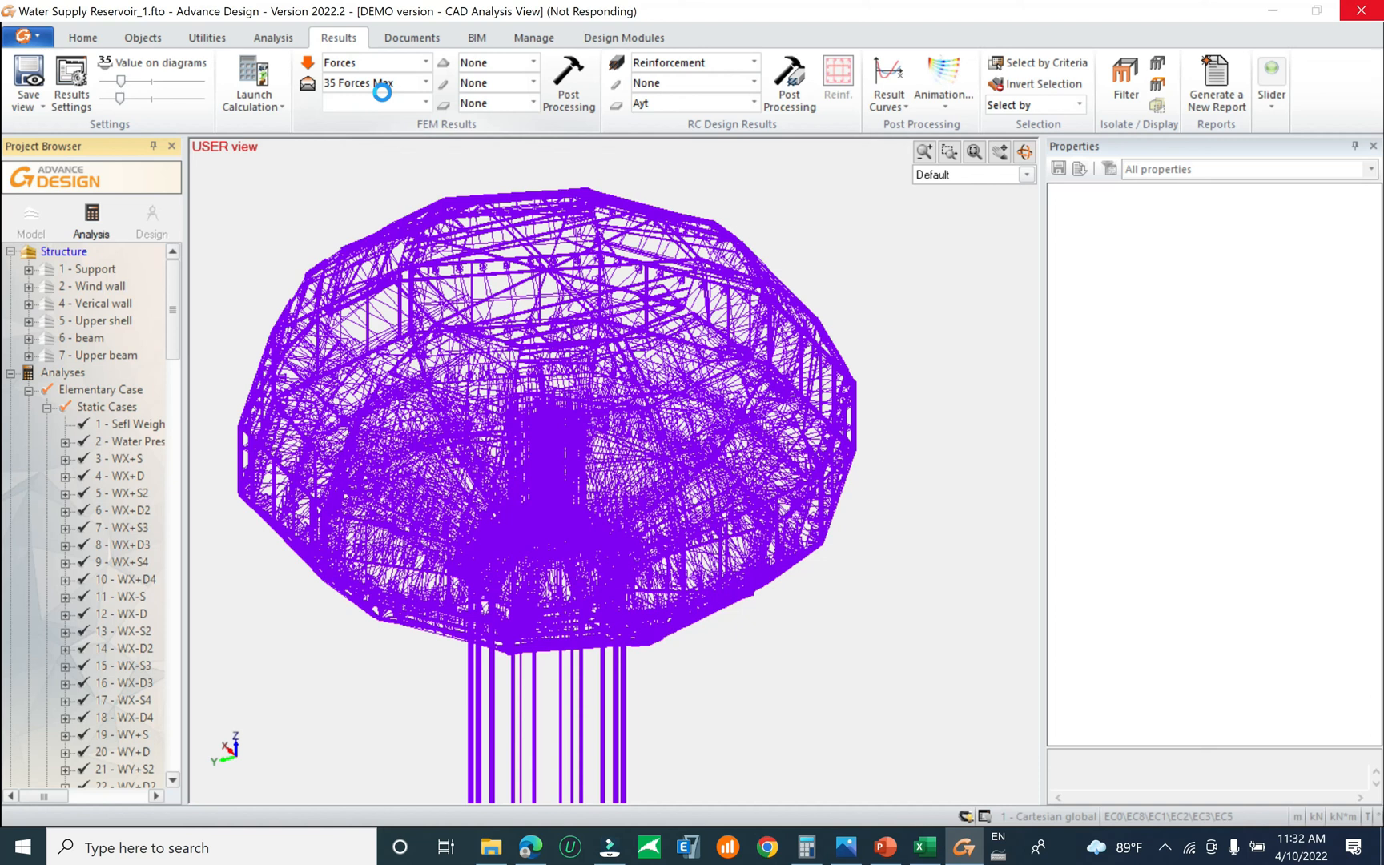
click(383, 85)
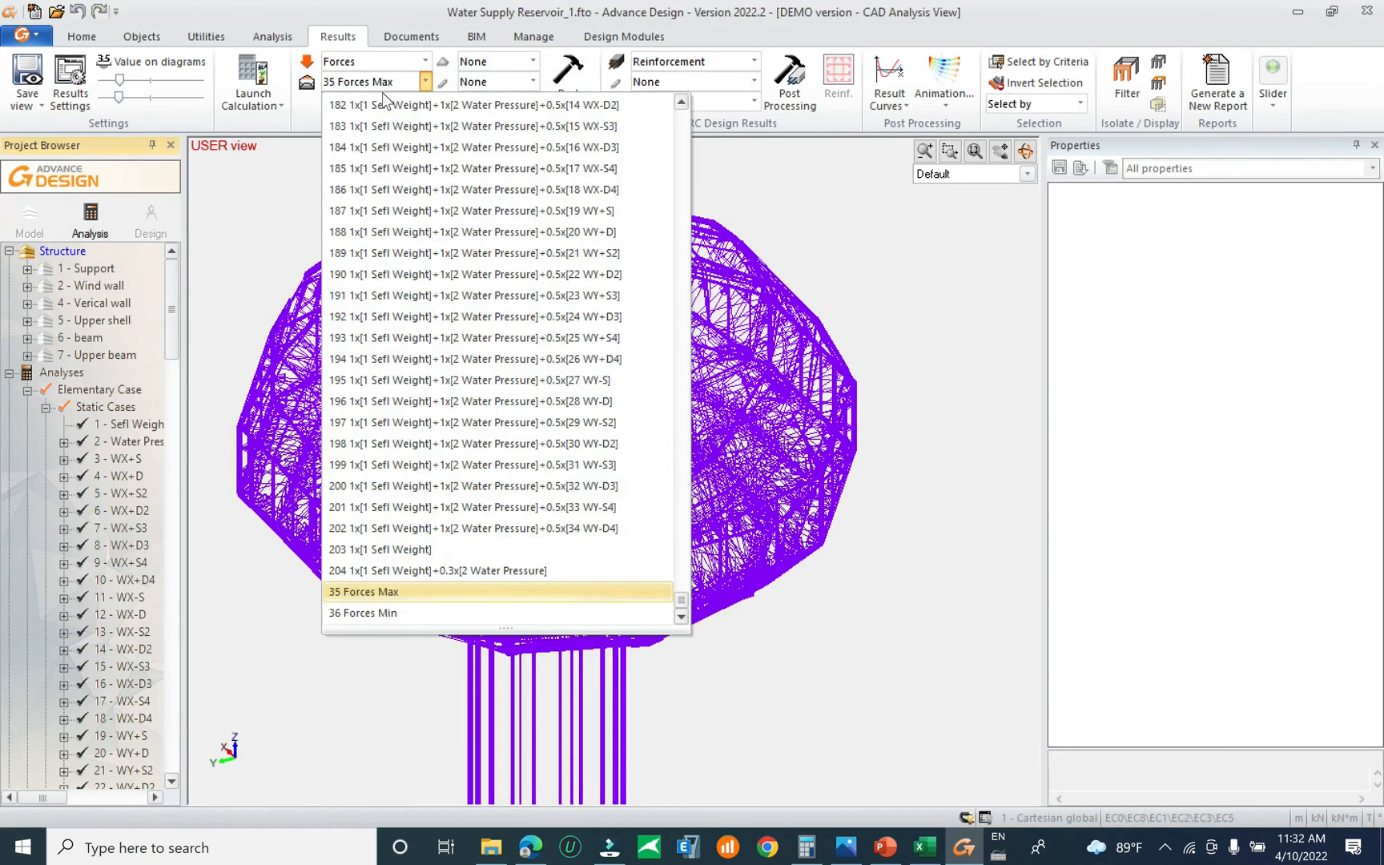
click(78, 331)
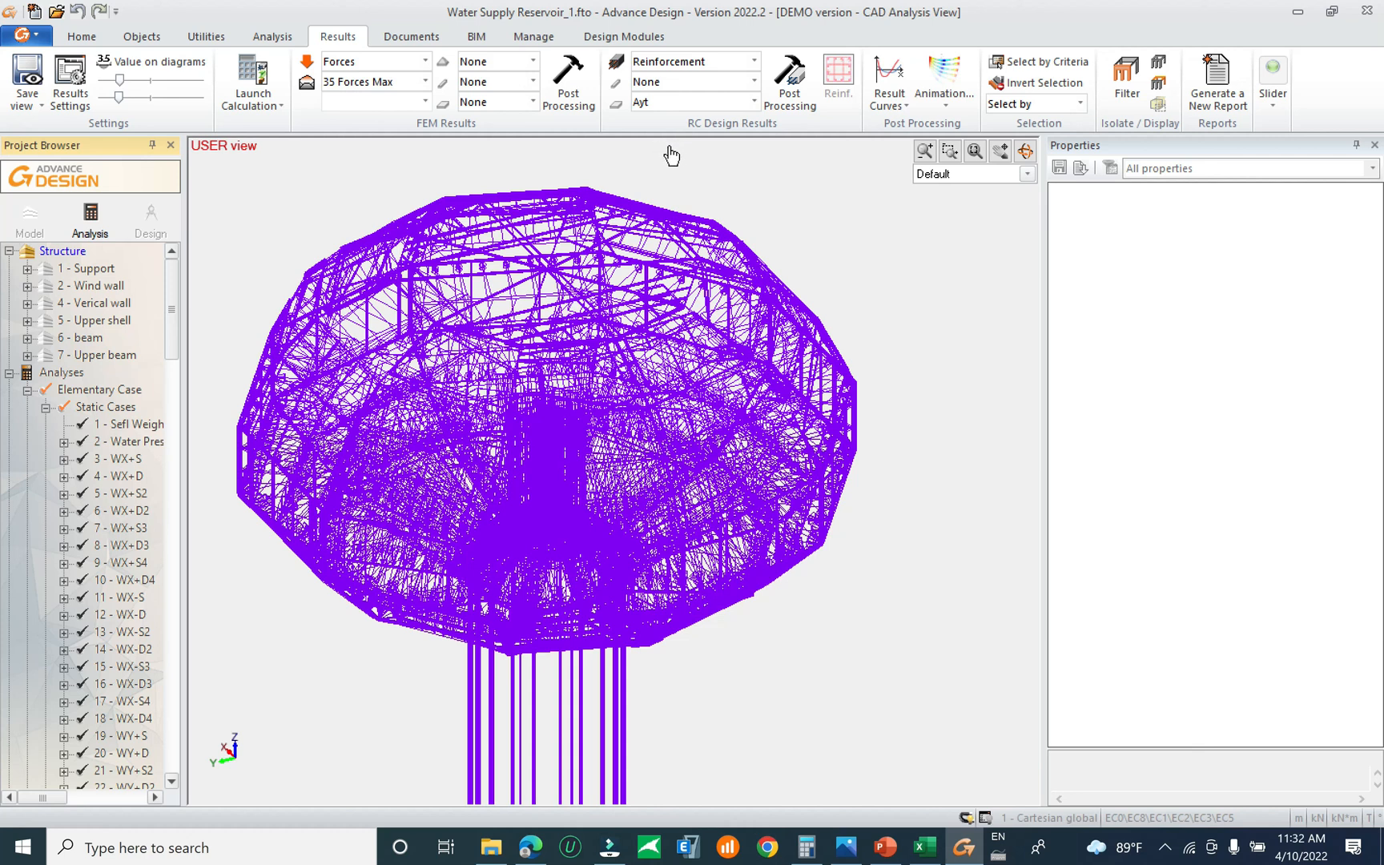
scroll(710, 200, down, 2)
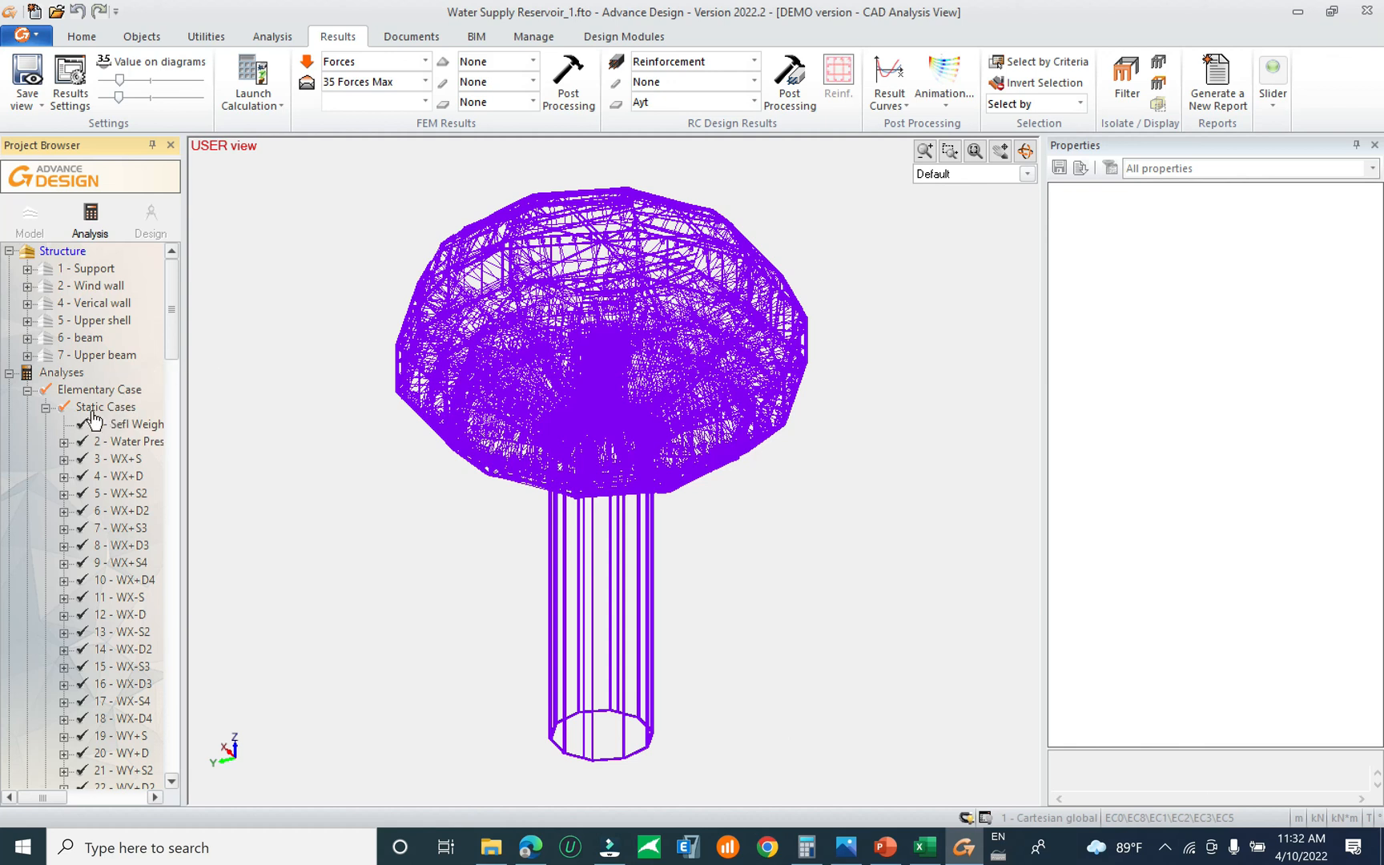
drag(172, 309, 222, 286)
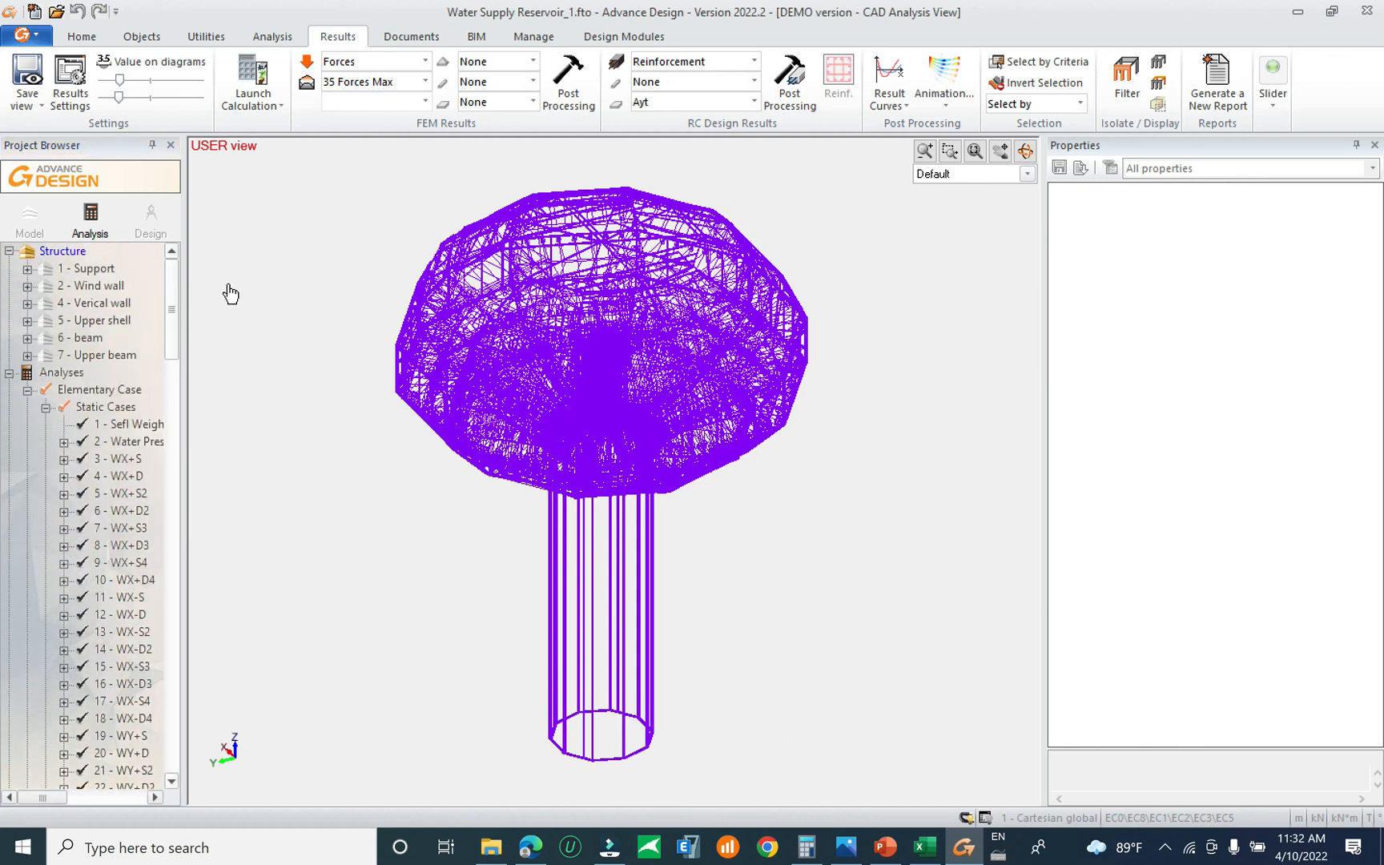
Display the Support system and the rest of the structure's mesh again
click(83, 270)
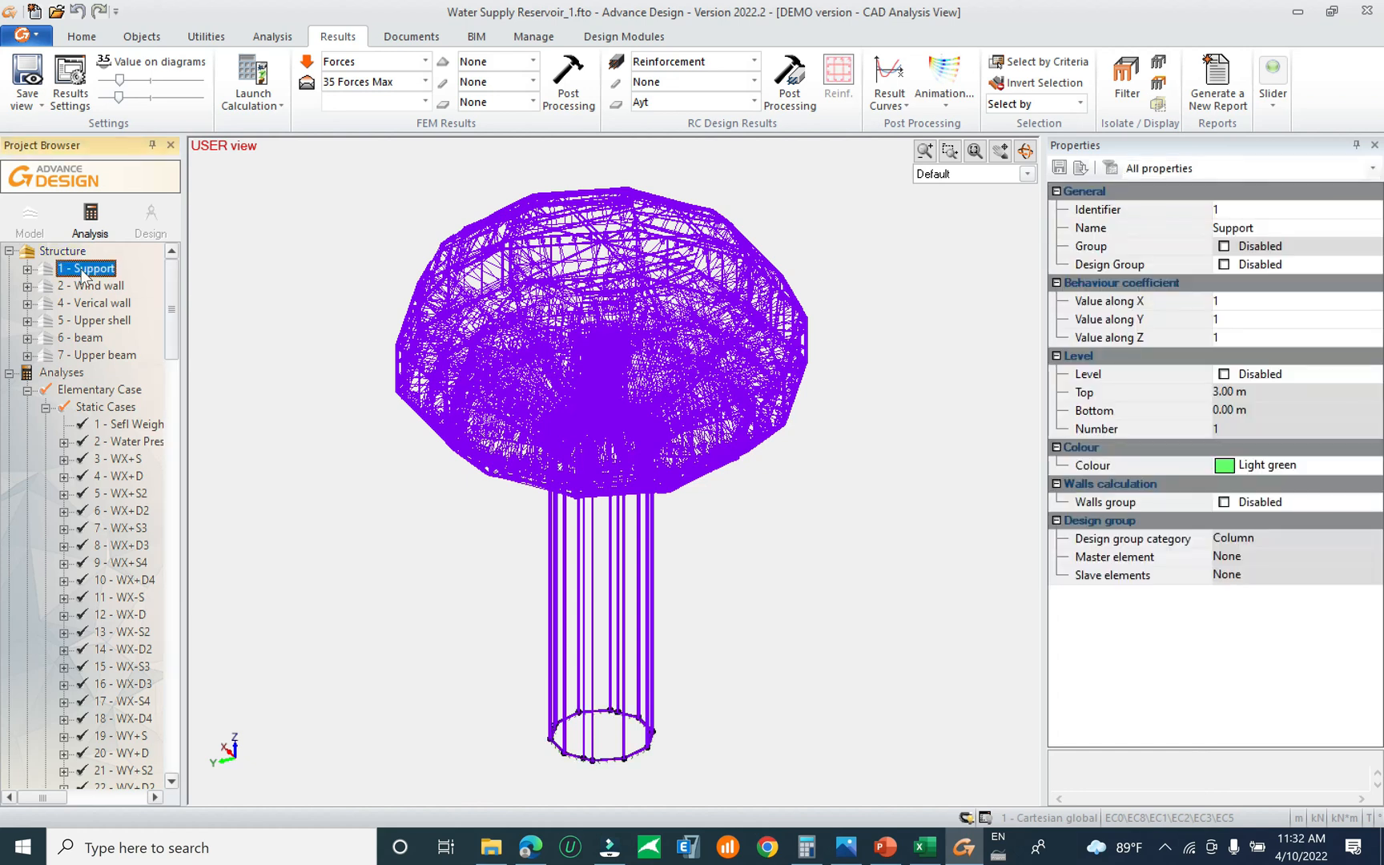
click(71, 257)
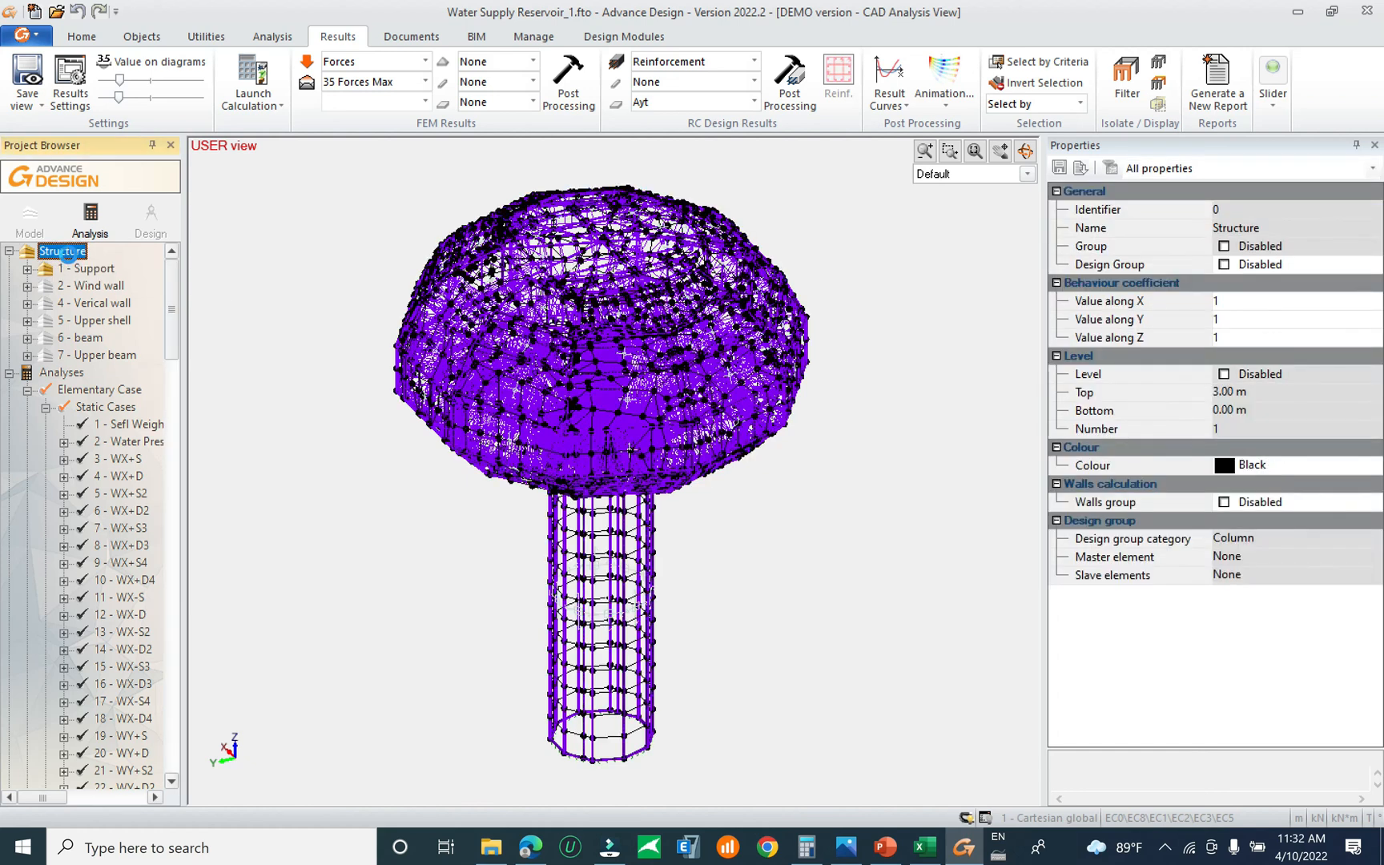
click(69, 256)
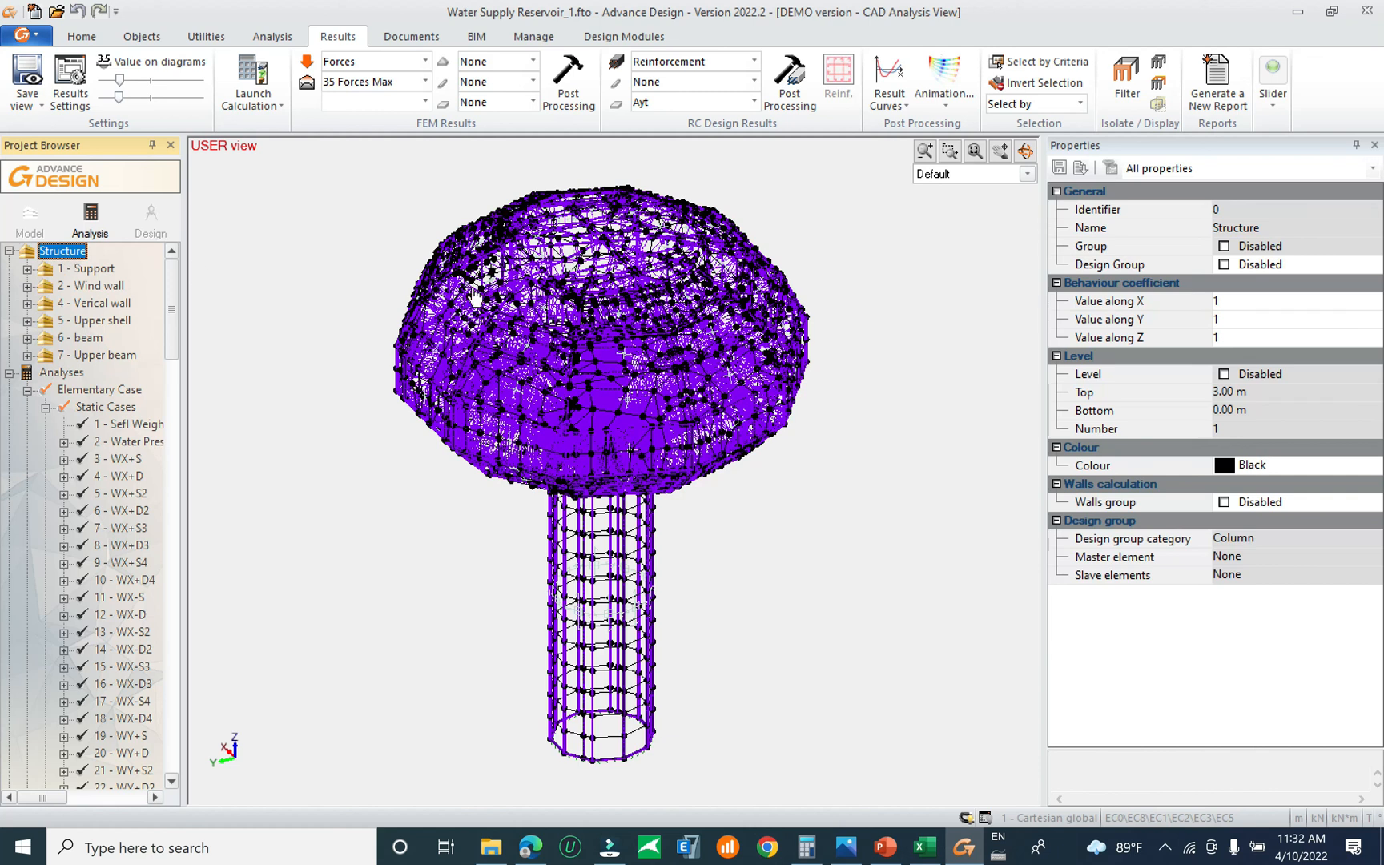
Post-process the Ayt reinforcement results for the whole reservoir and hide the Wind wall system
click(797, 90)
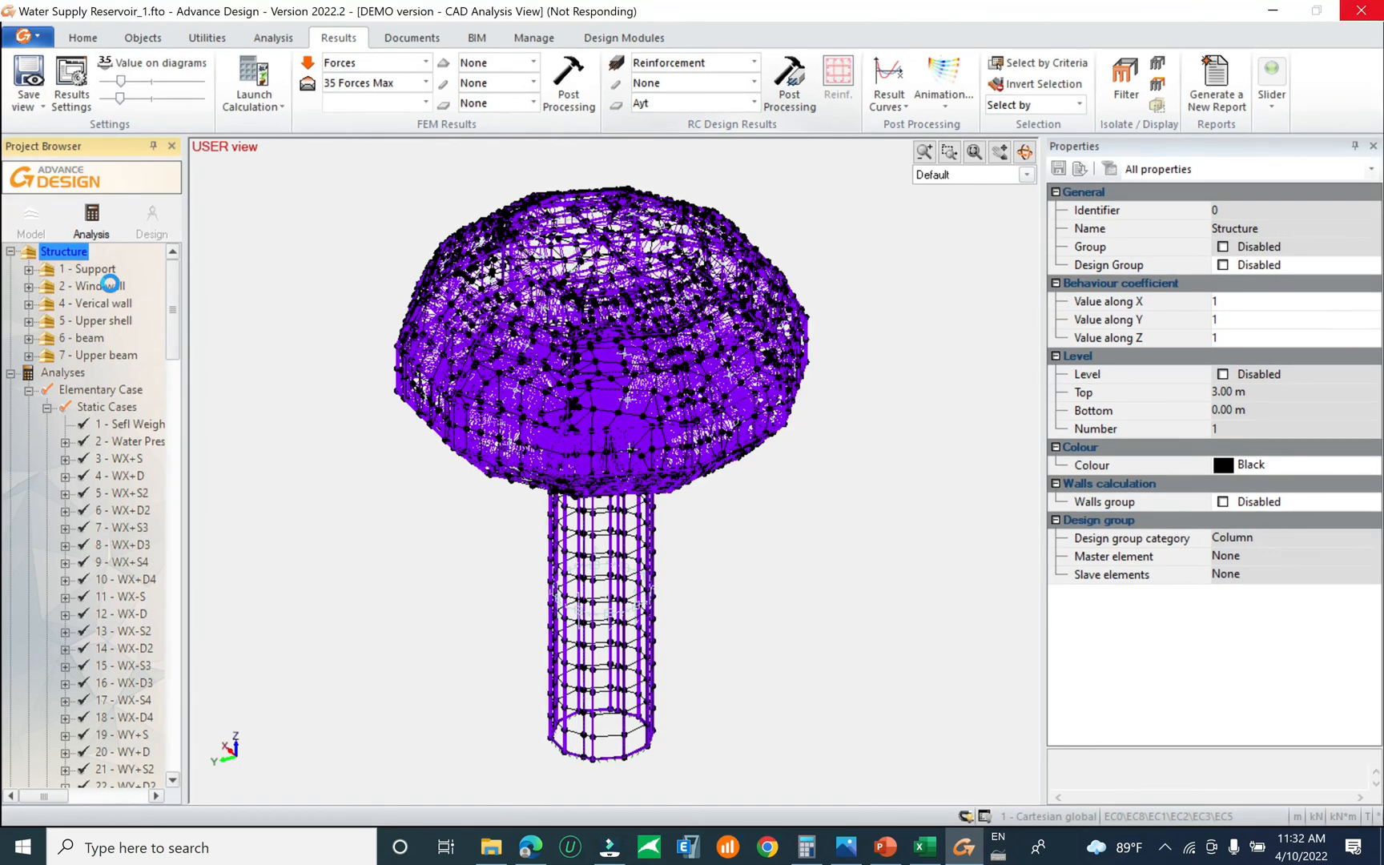
click(110, 284)
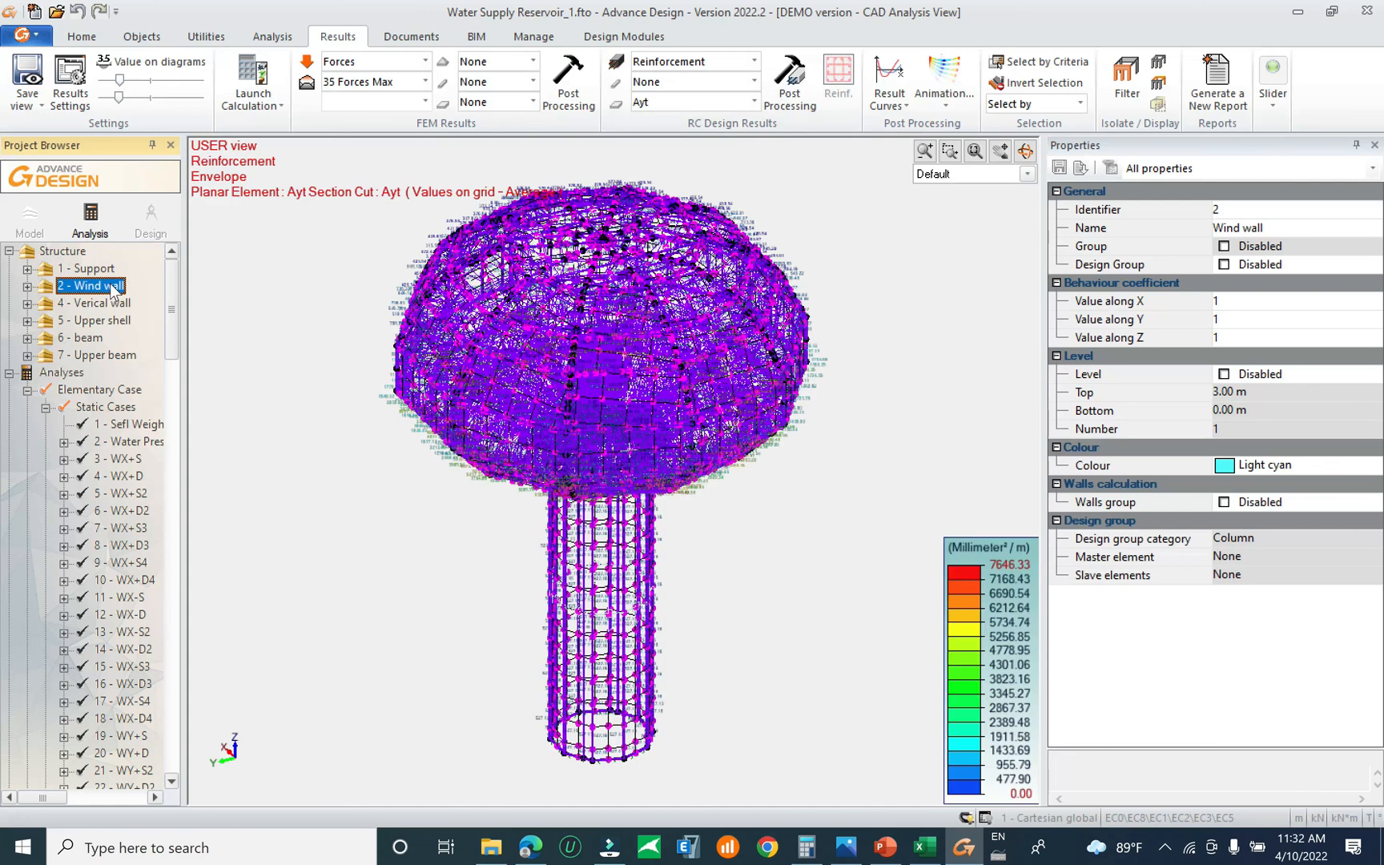
key(space)
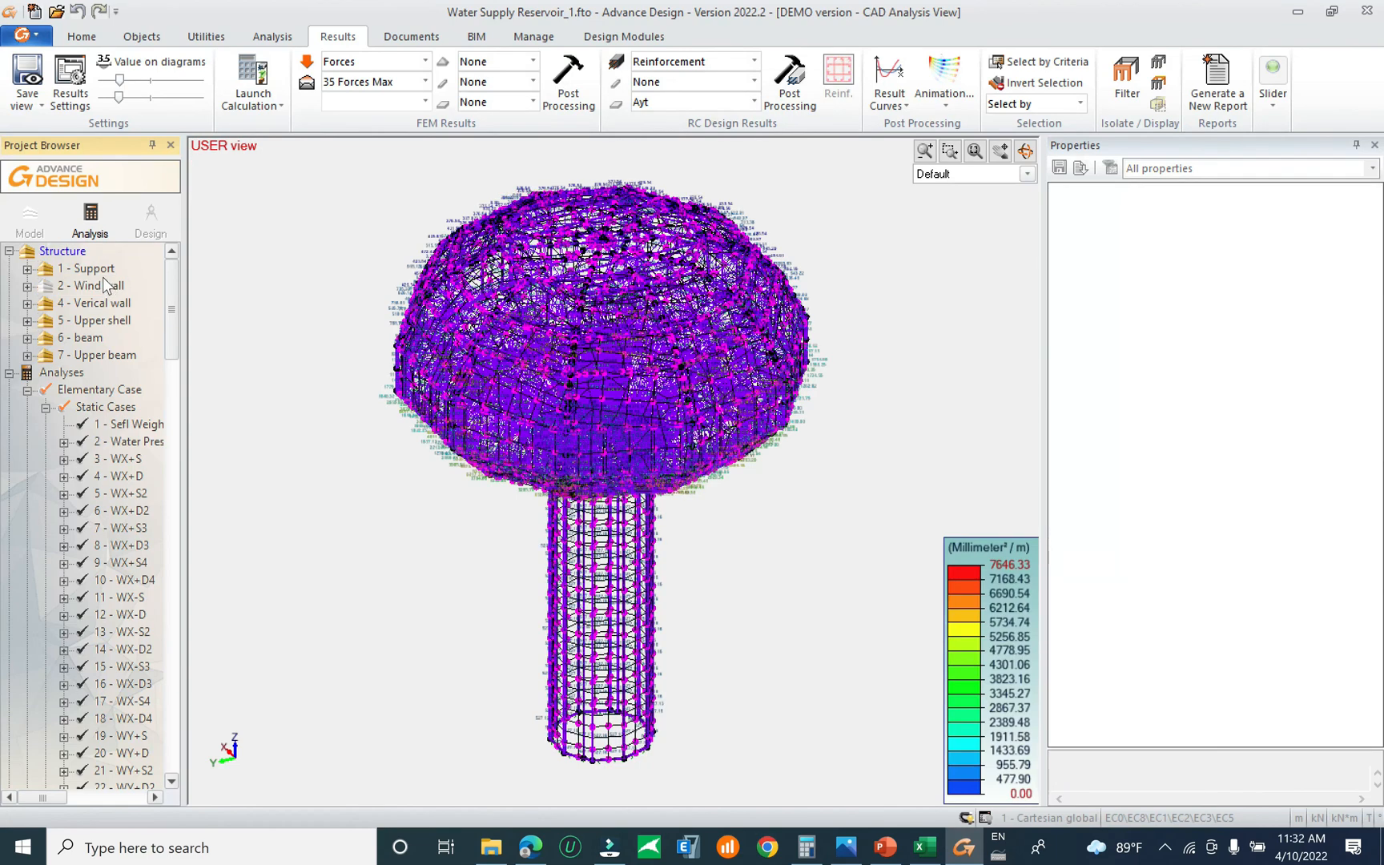
Examine the Ayt reinforcement values on the column plates from the tank junction down to the base
scroll(687, 505, up, 5)
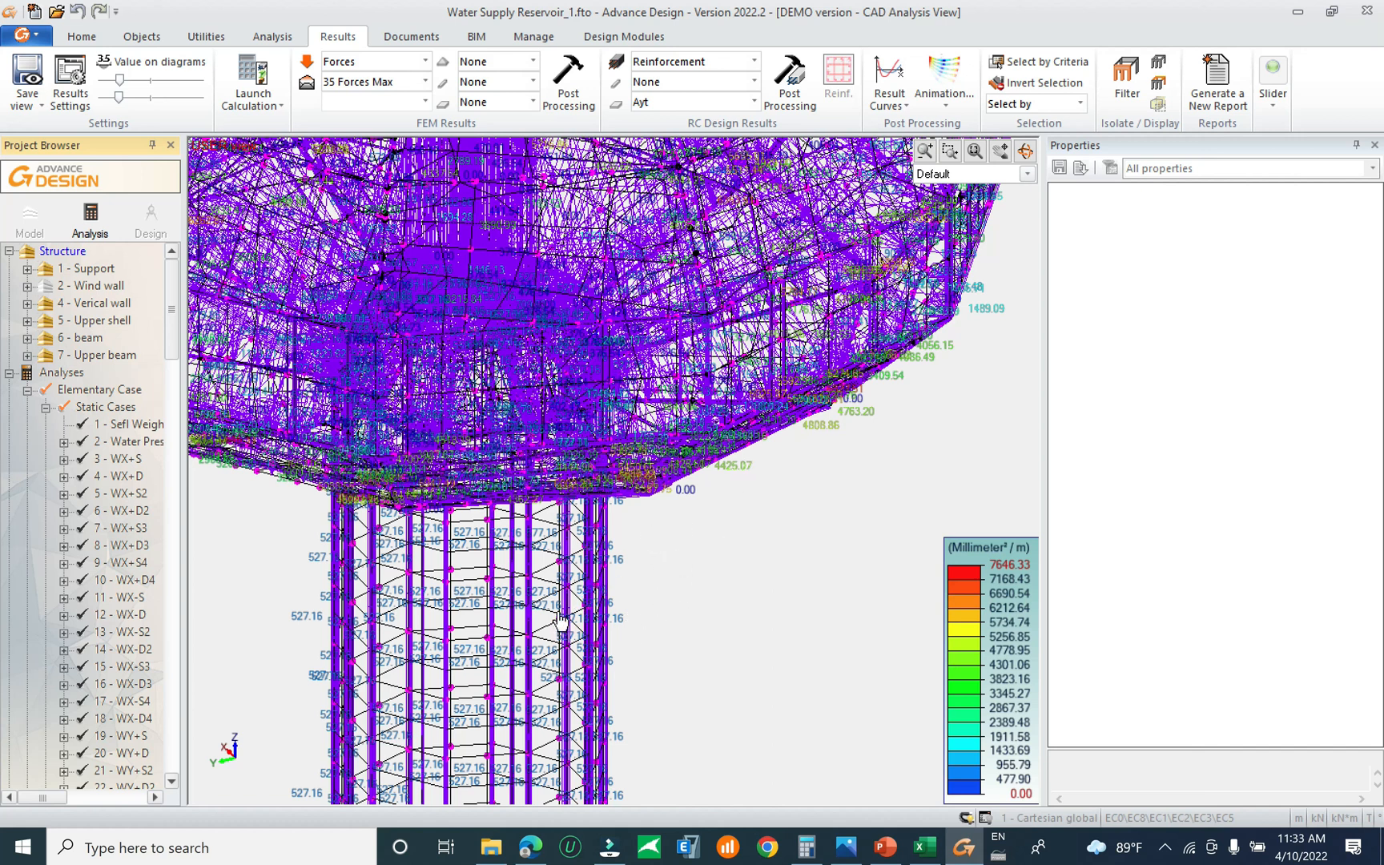
middle_drag(597, 590, 596, 631)
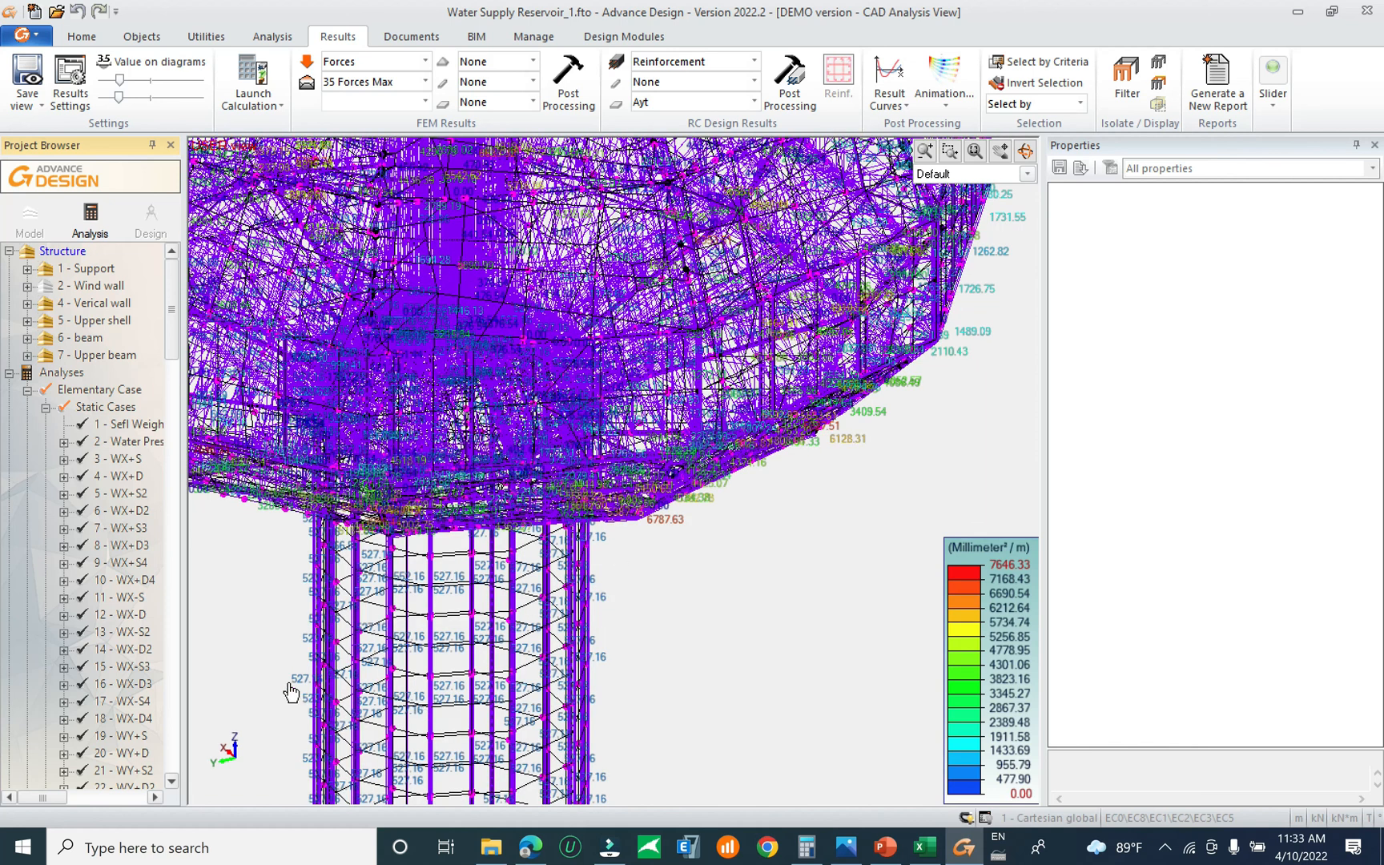
middle_drag(292, 693, 449, 589)
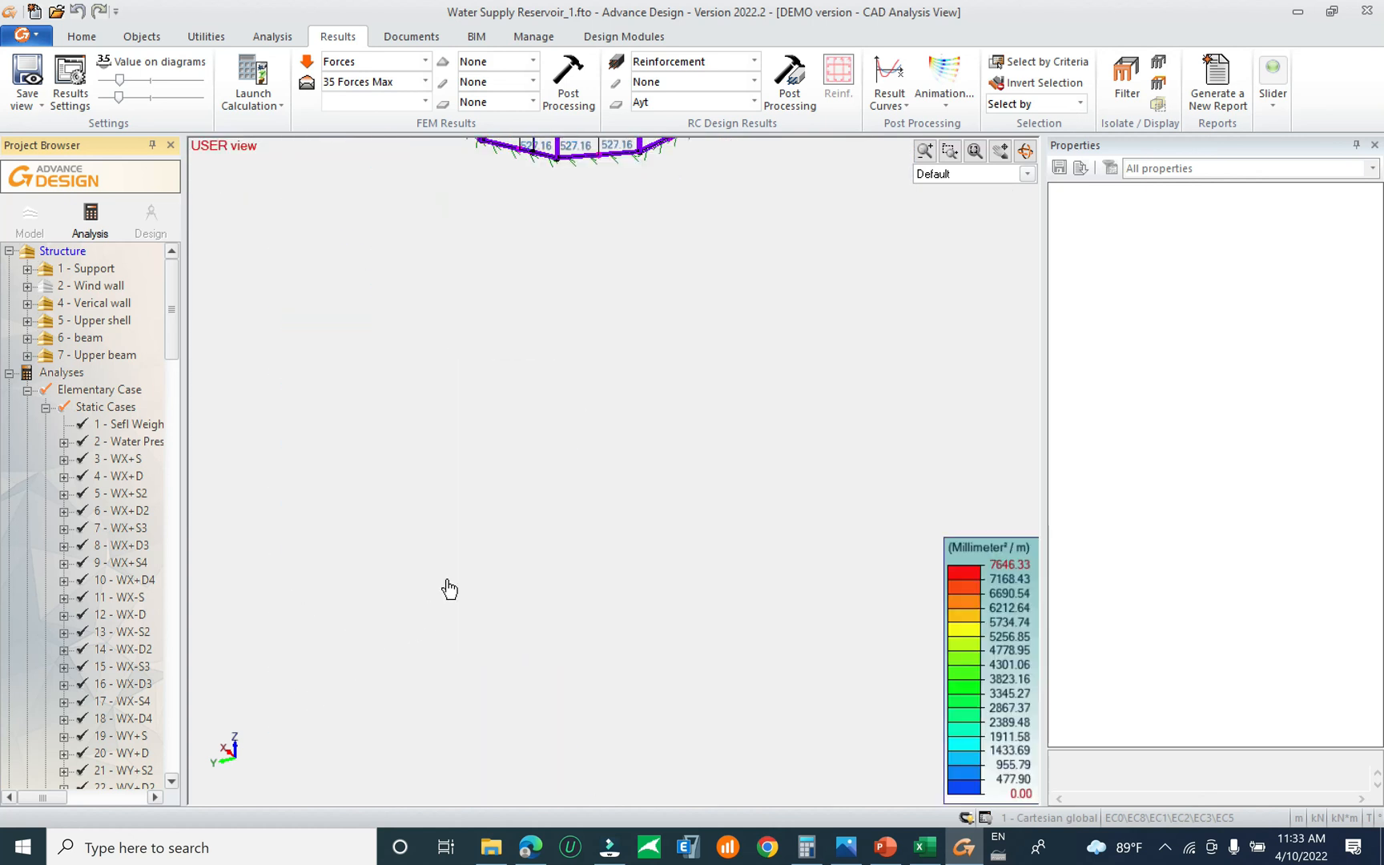
middle_drag(592, 441, 547, 736)
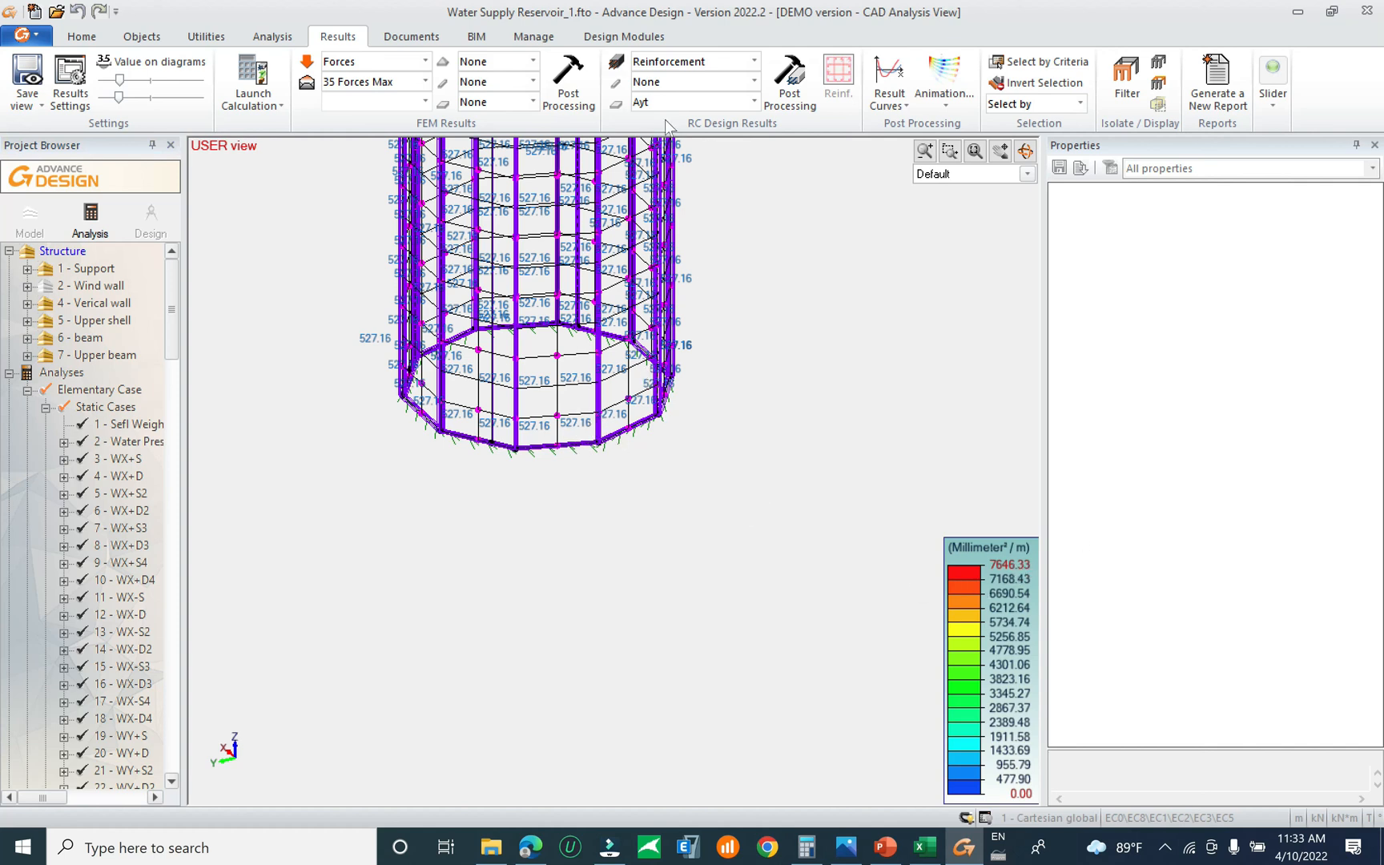
Post-process the Axt reinforcement results for the plates and view them at the column base
click(696, 99)
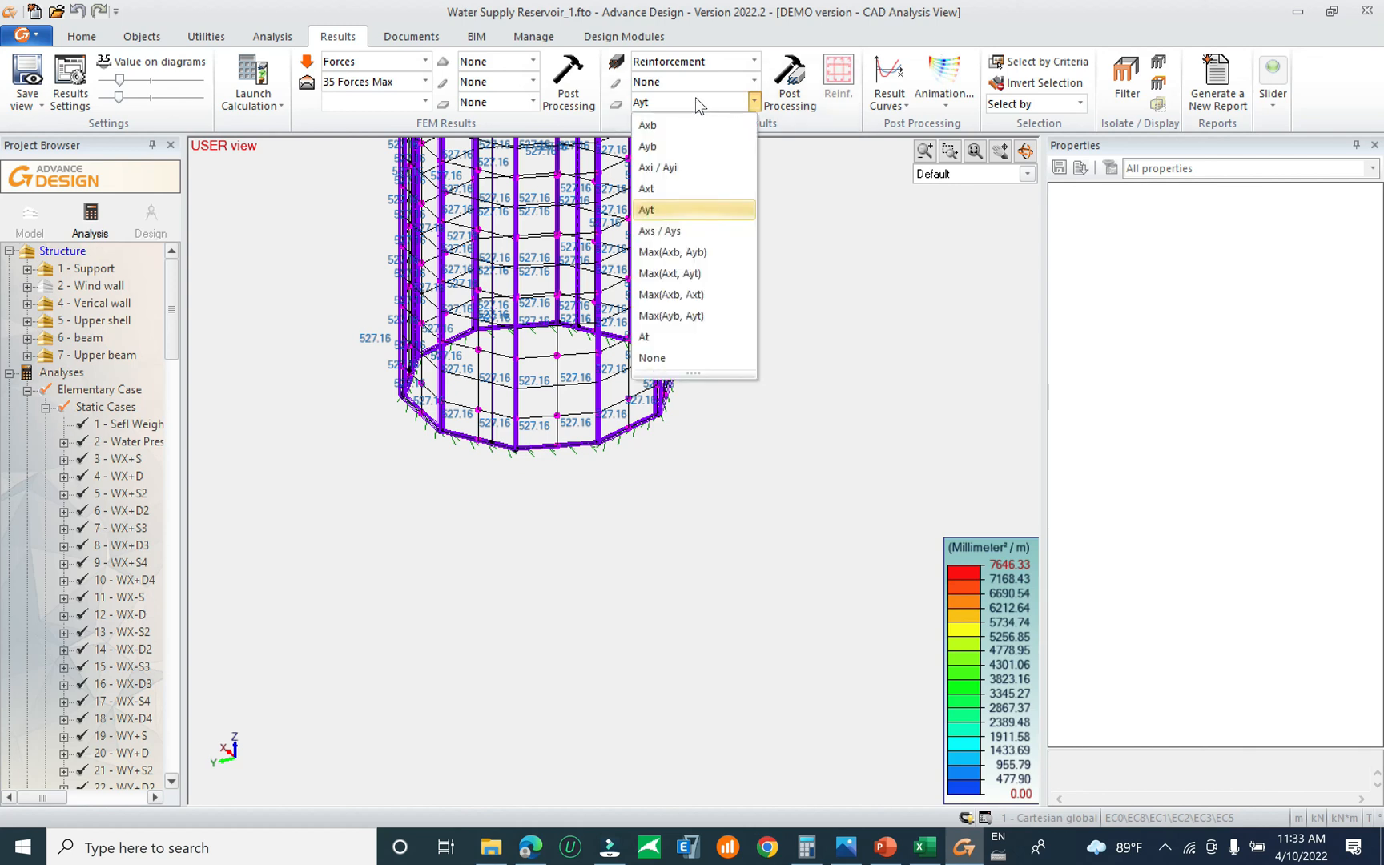
click(693, 189)
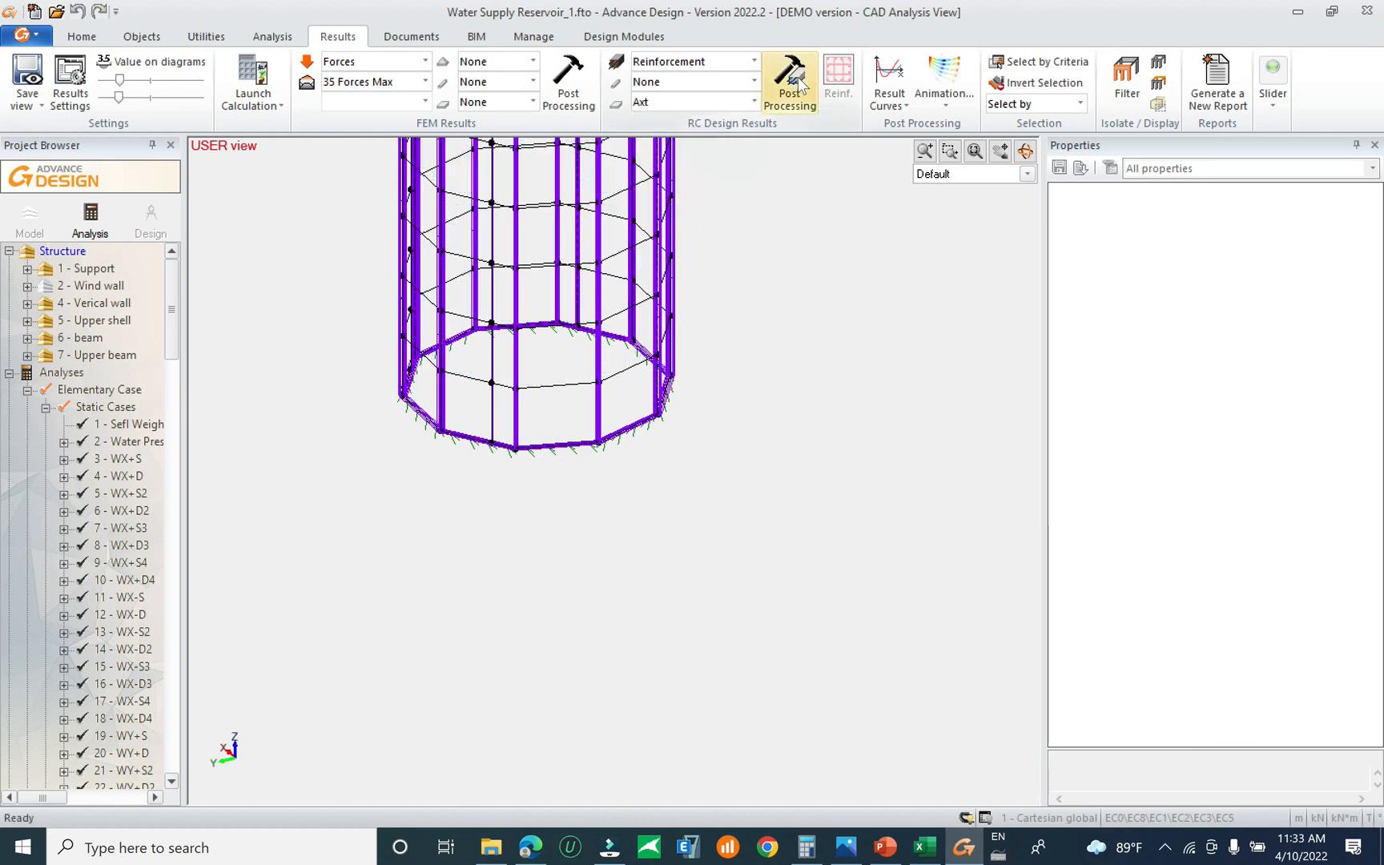
click(797, 84)
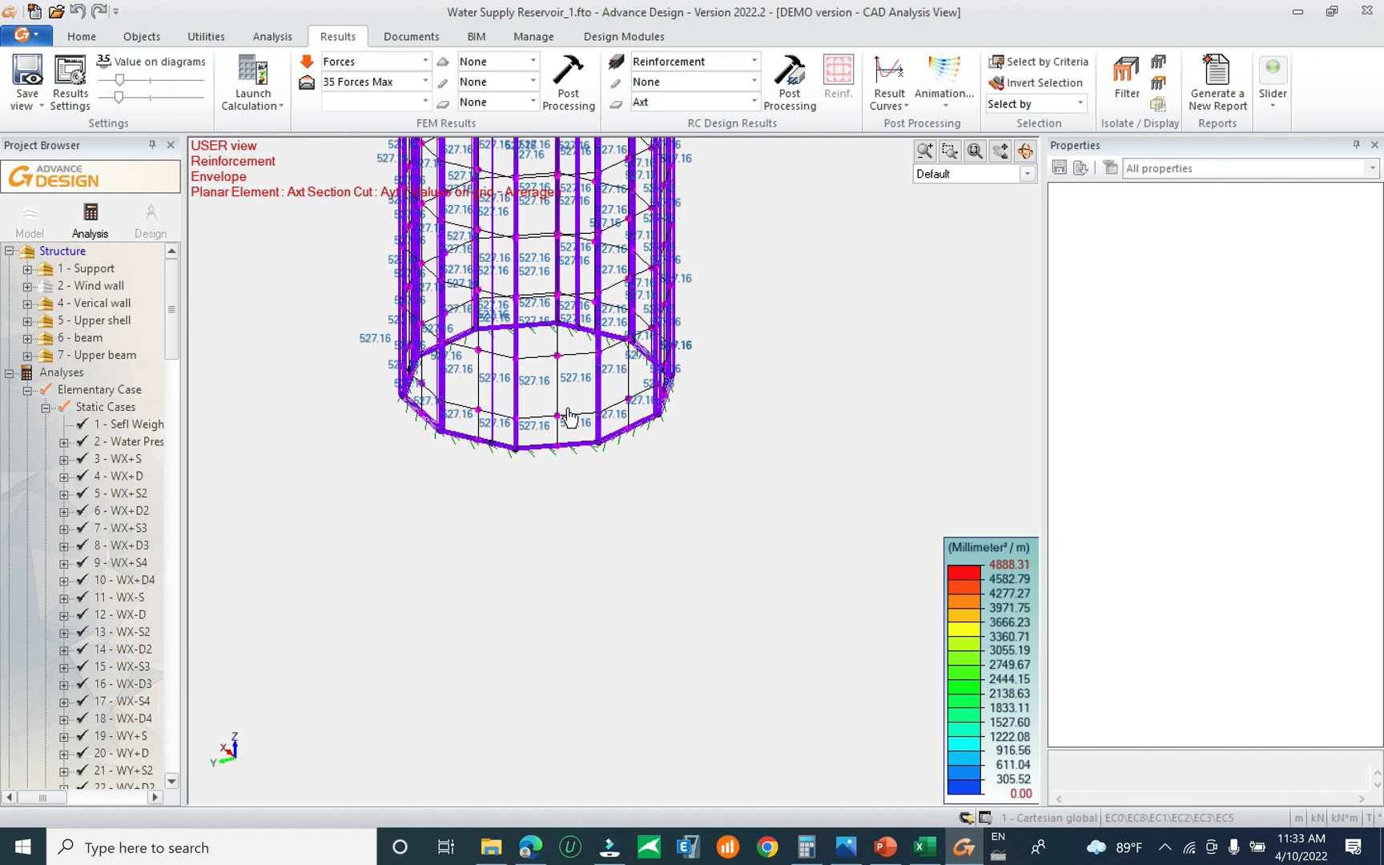
Post-process the Axb reinforcement results at the column base and select Ayb as the following plate result
click(708, 103)
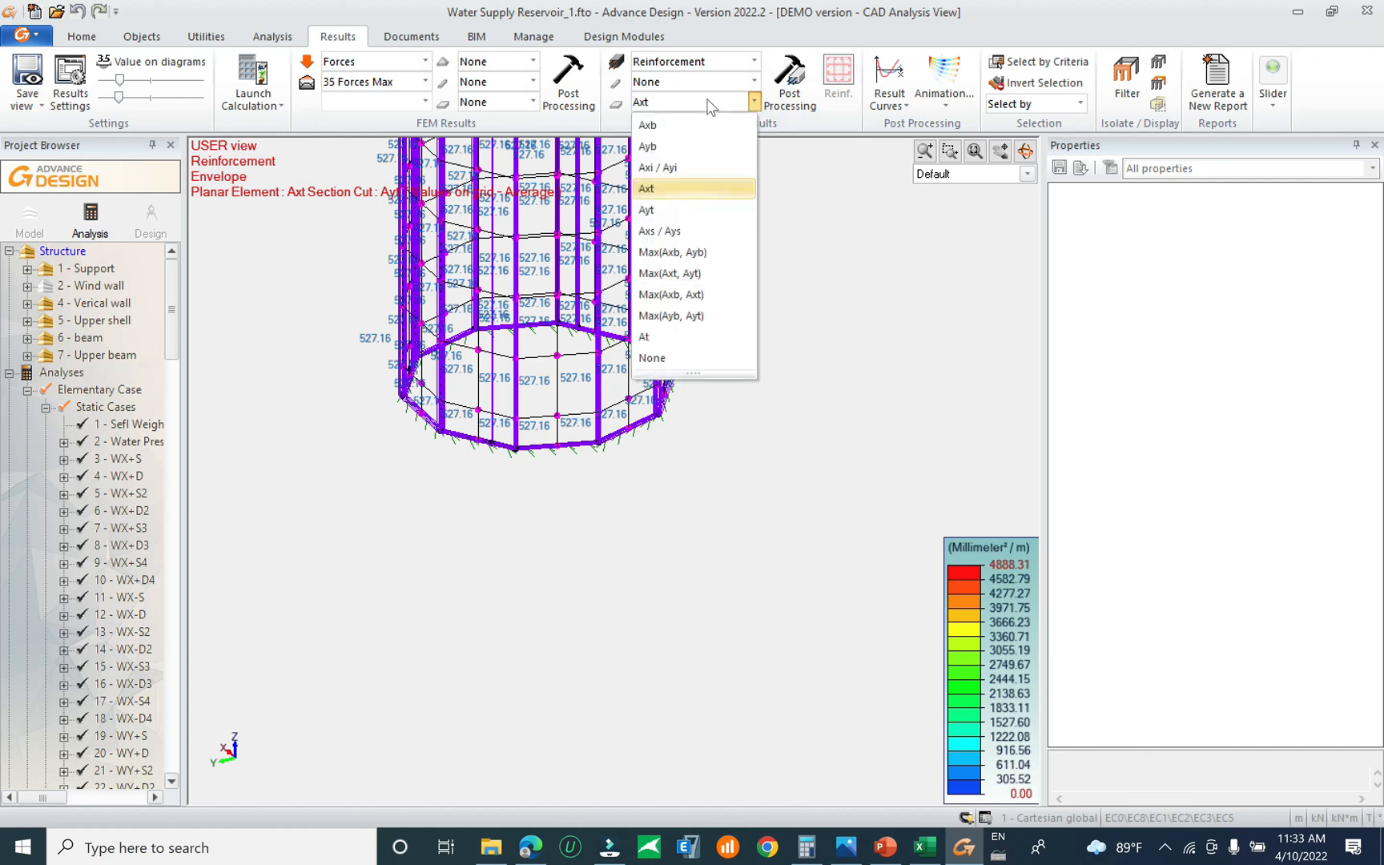
click(686, 125)
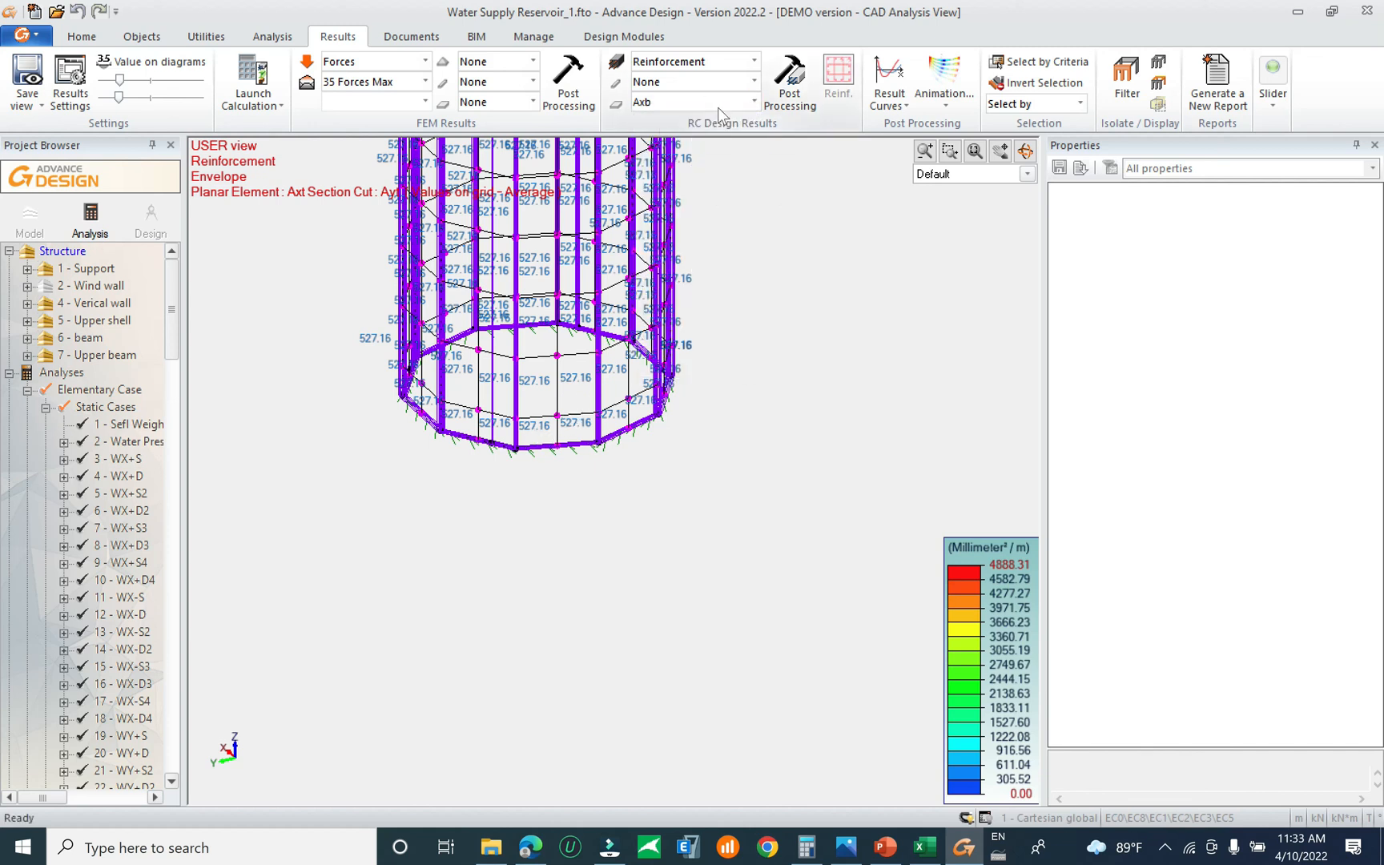
click(789, 82)
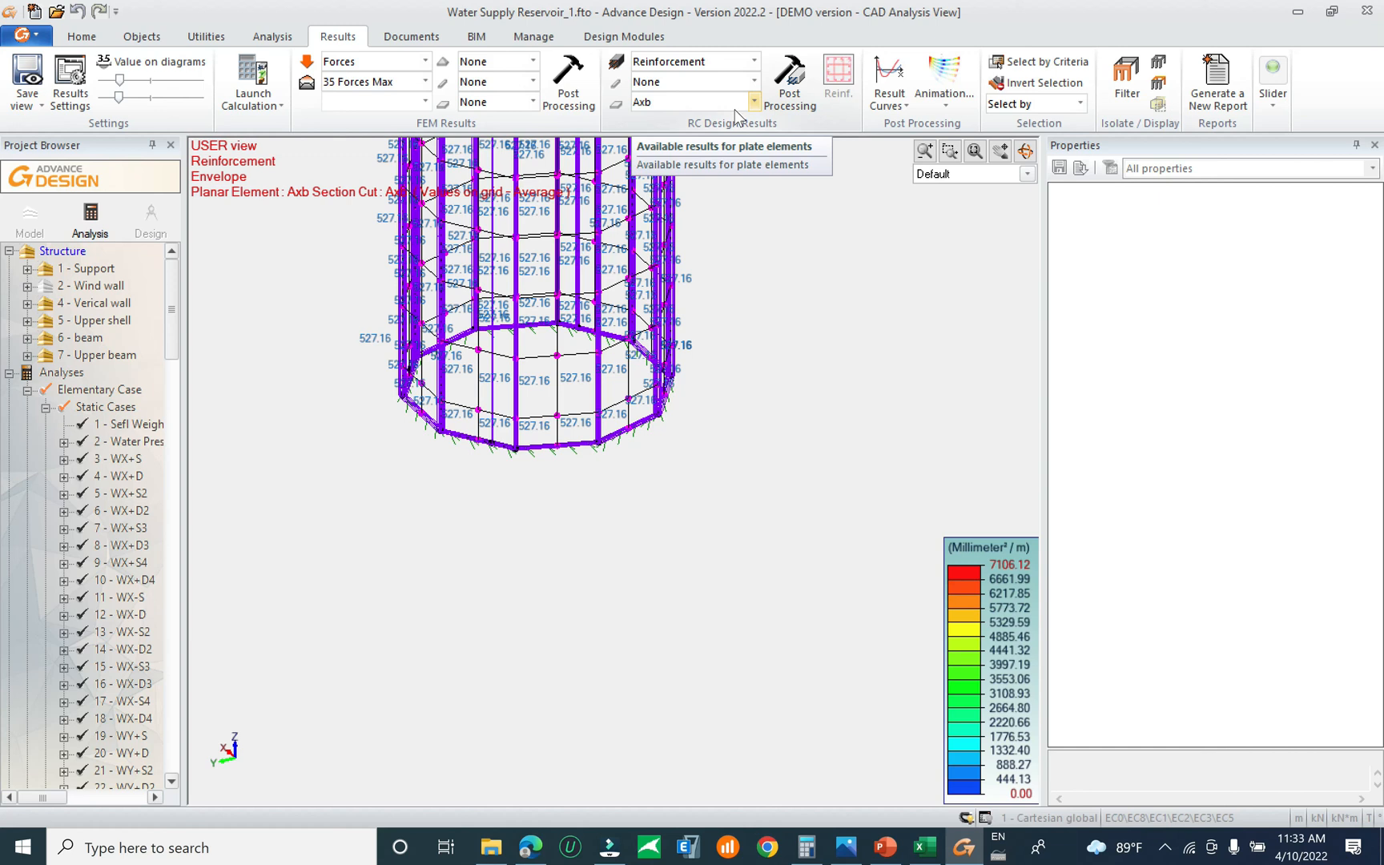
click(717, 100)
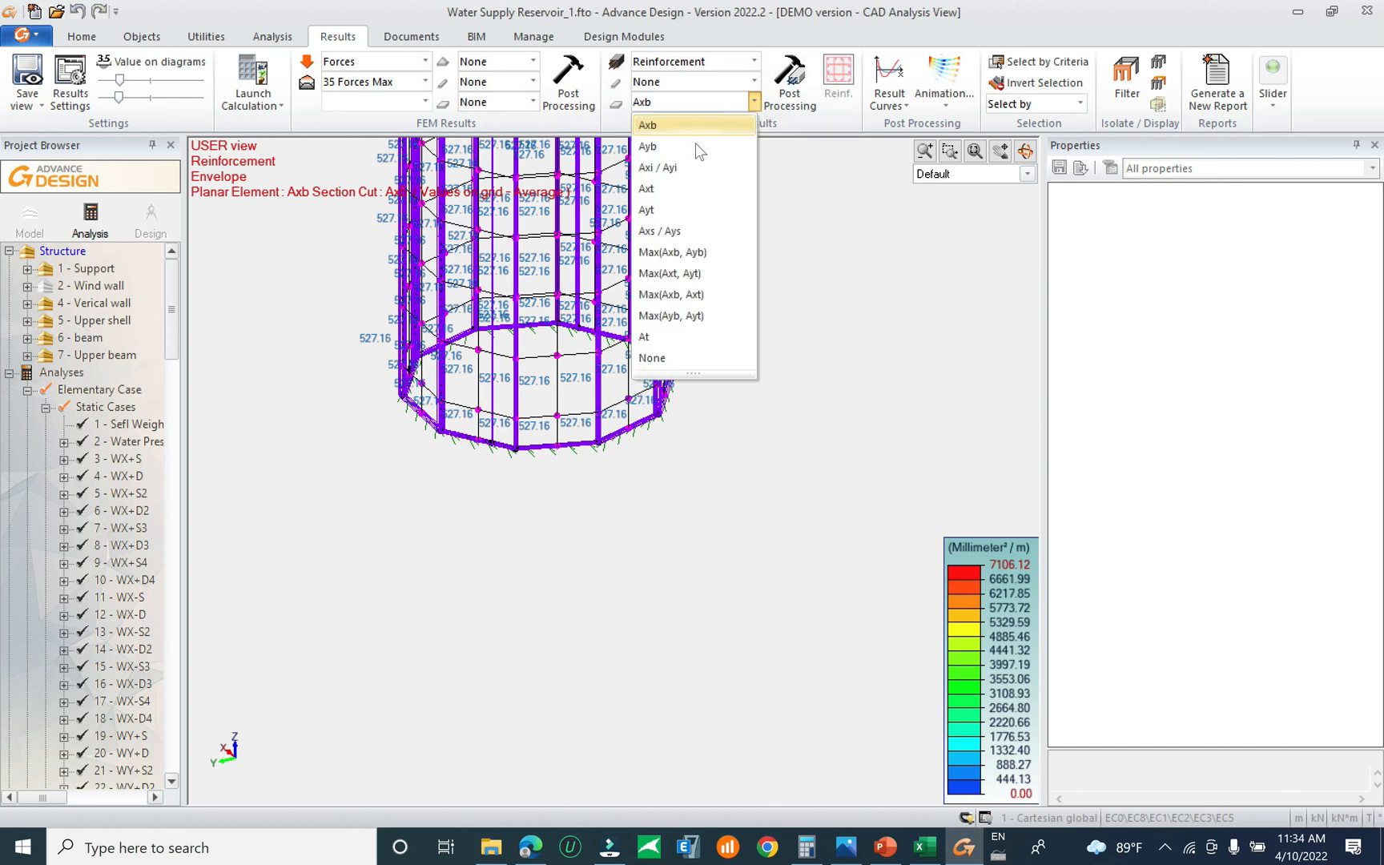
click(694, 147)
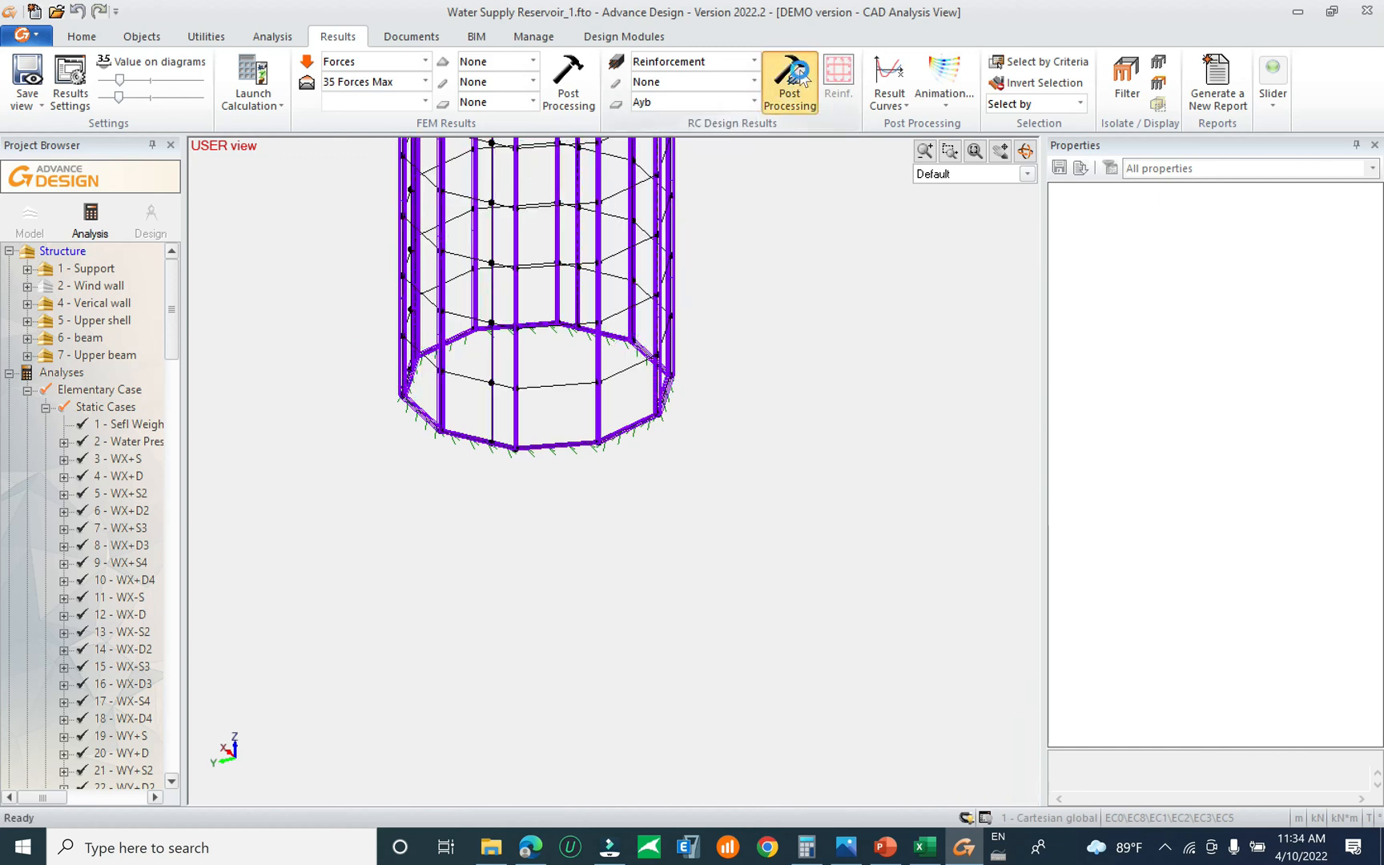
Switch to the Minimum reinforcement workbook in Excel and set the As1 bar diameter in E59 to 16
click(931, 857)
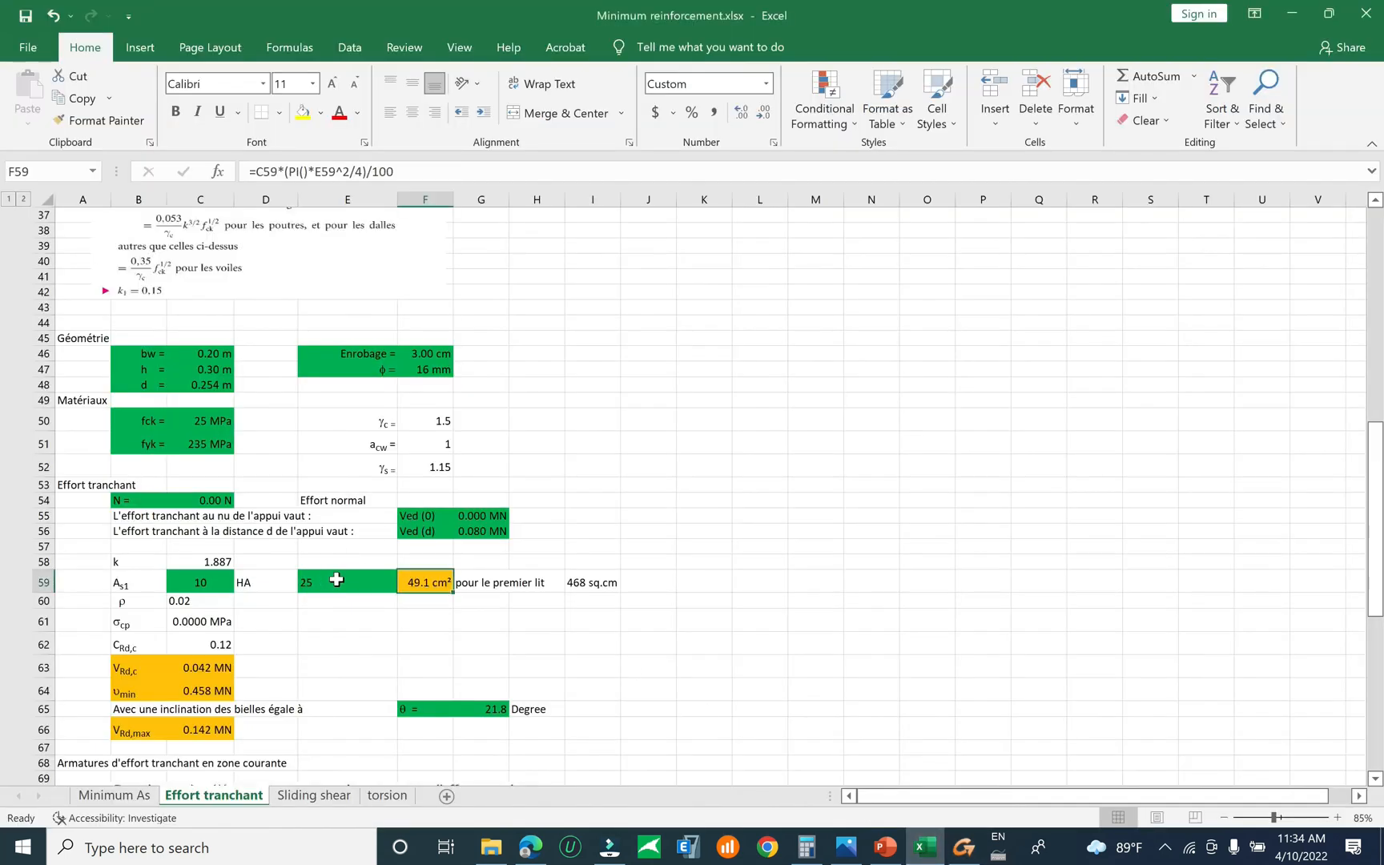
click(221, 584)
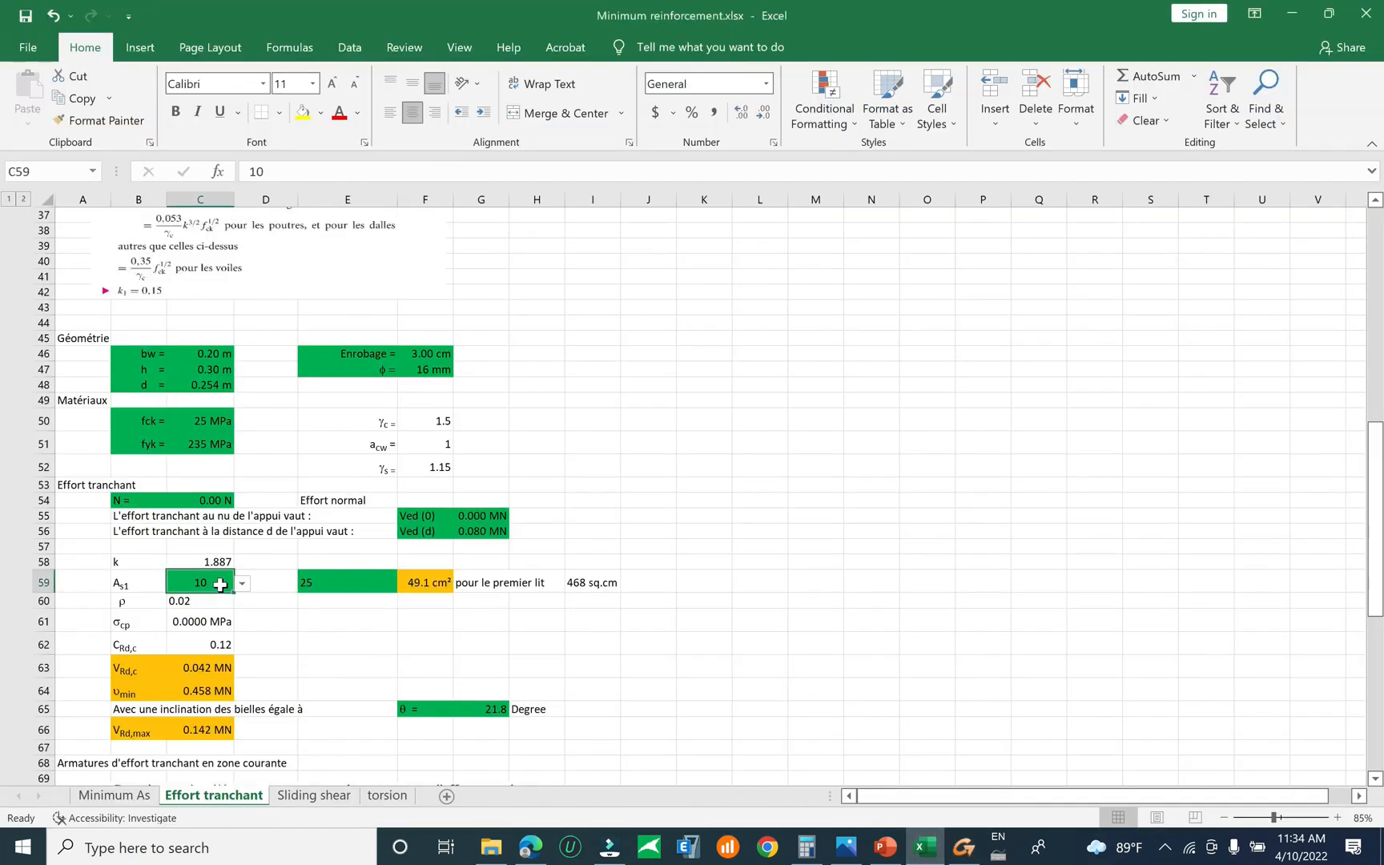
click(317, 582)
text(1)
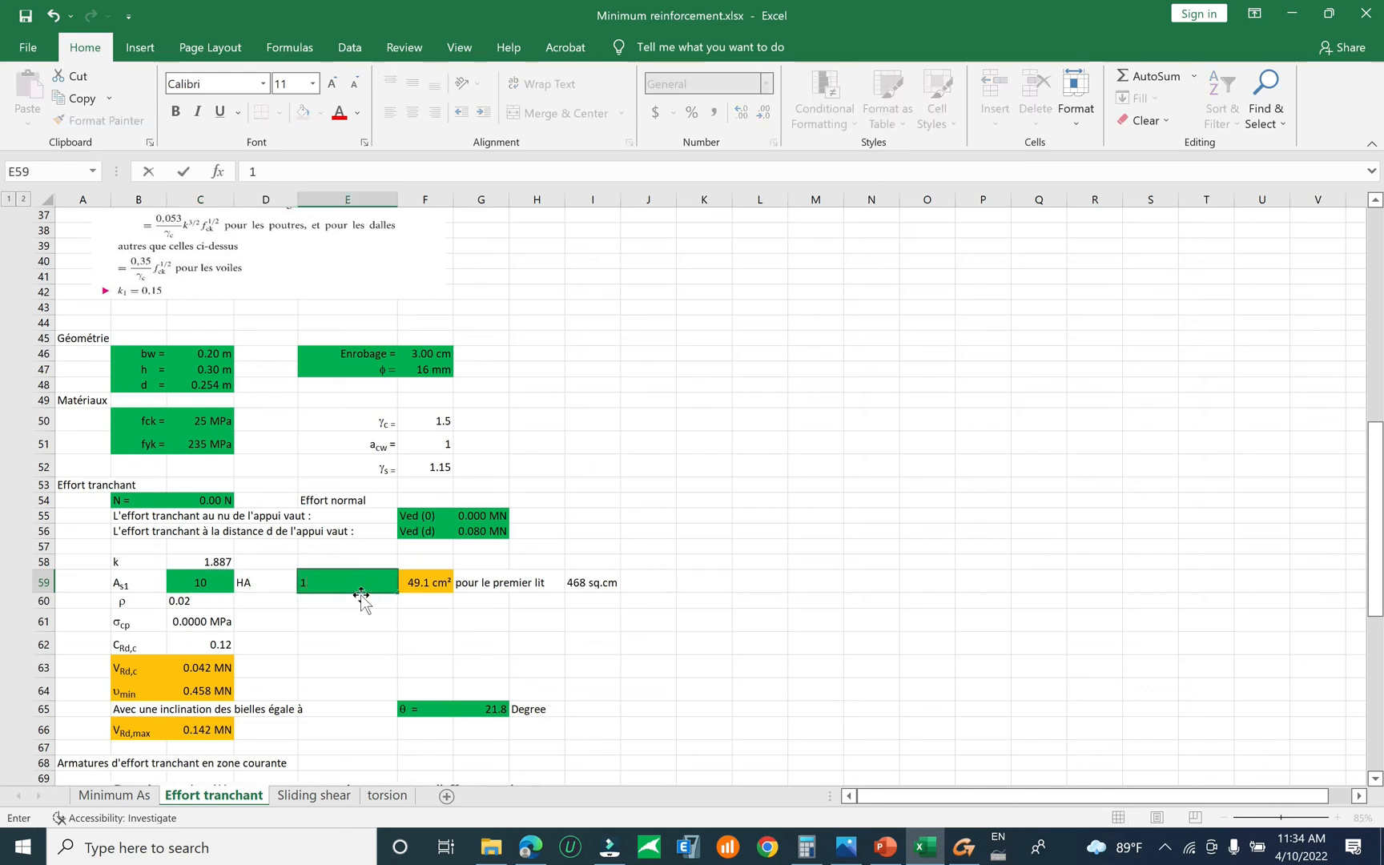
text(6)
key(Return)
Set the As1 bar diameter in E59 to 12 and the number of bars in C59 to 8
click(206, 587)
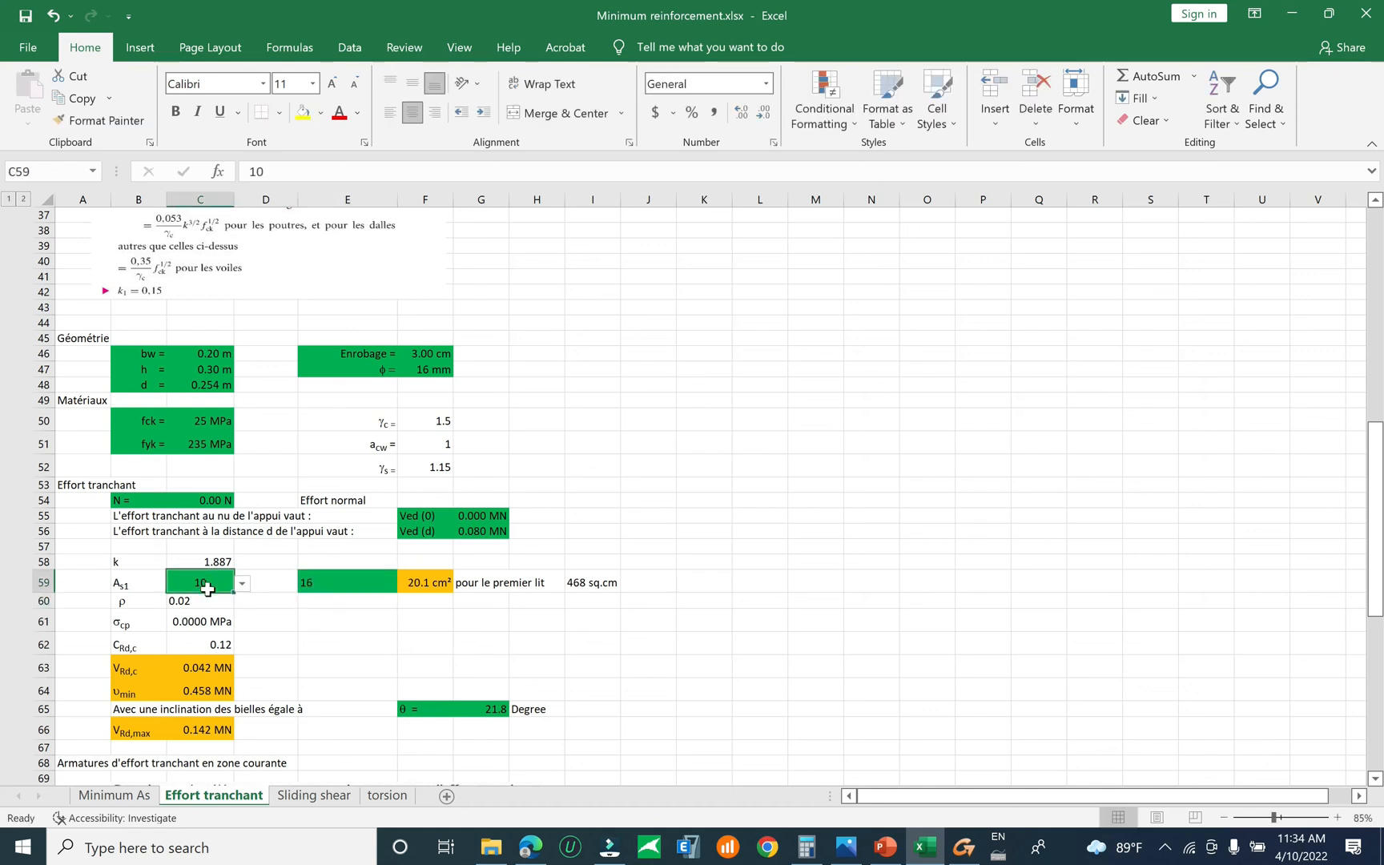
click(337, 584)
text(12)
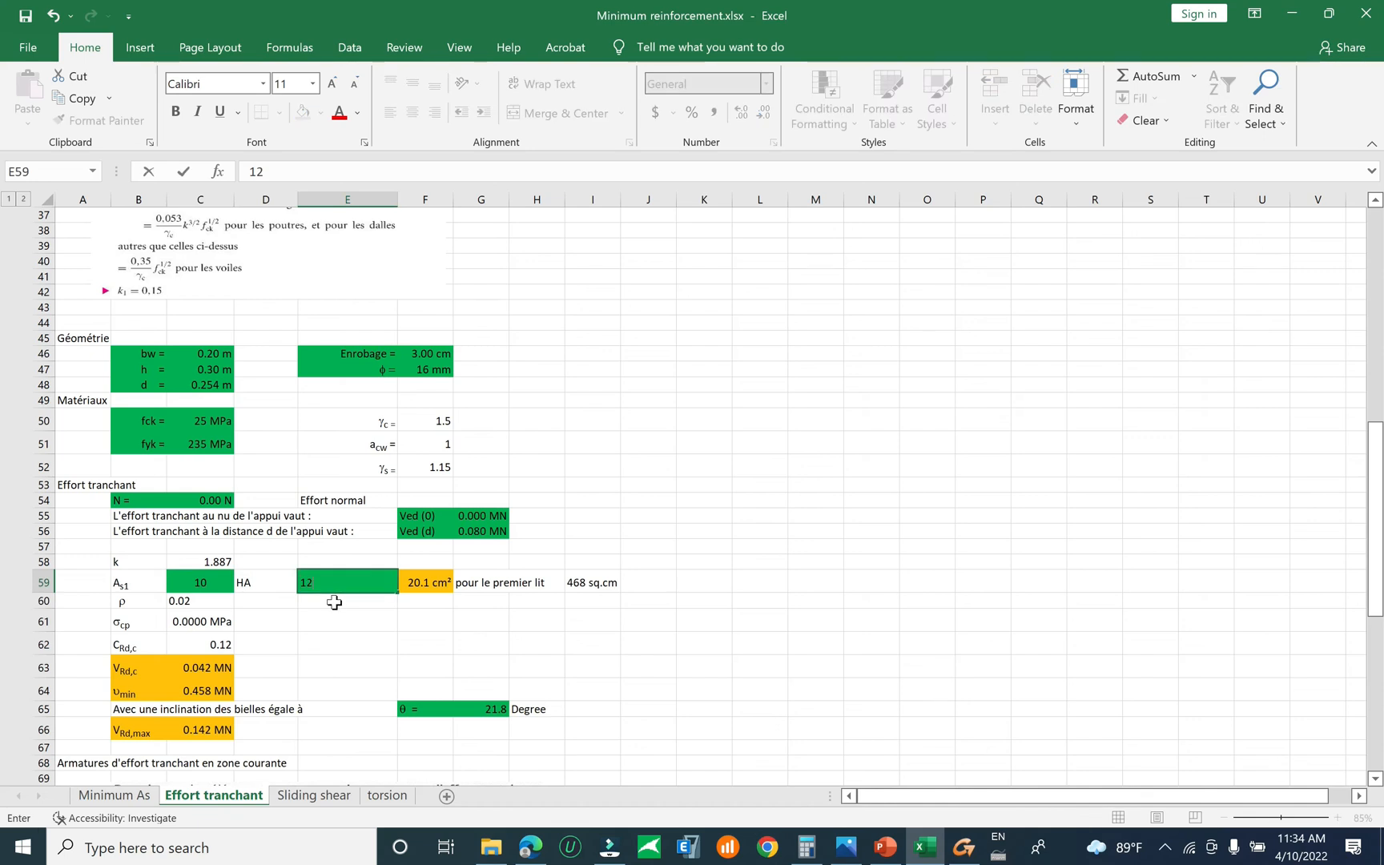
key(Return)
click(210, 578)
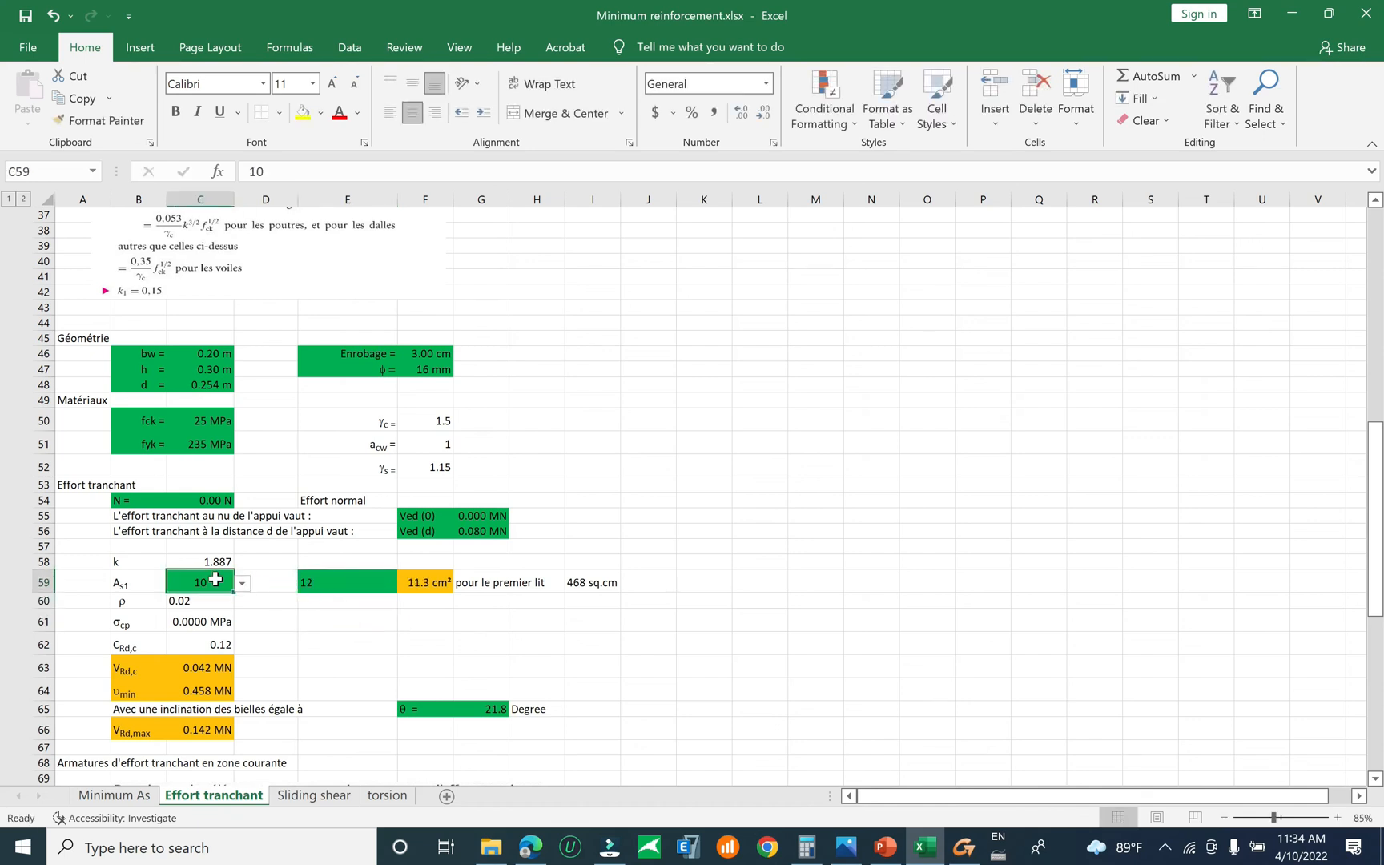
text(8)
key(Return)
click(352, 626)
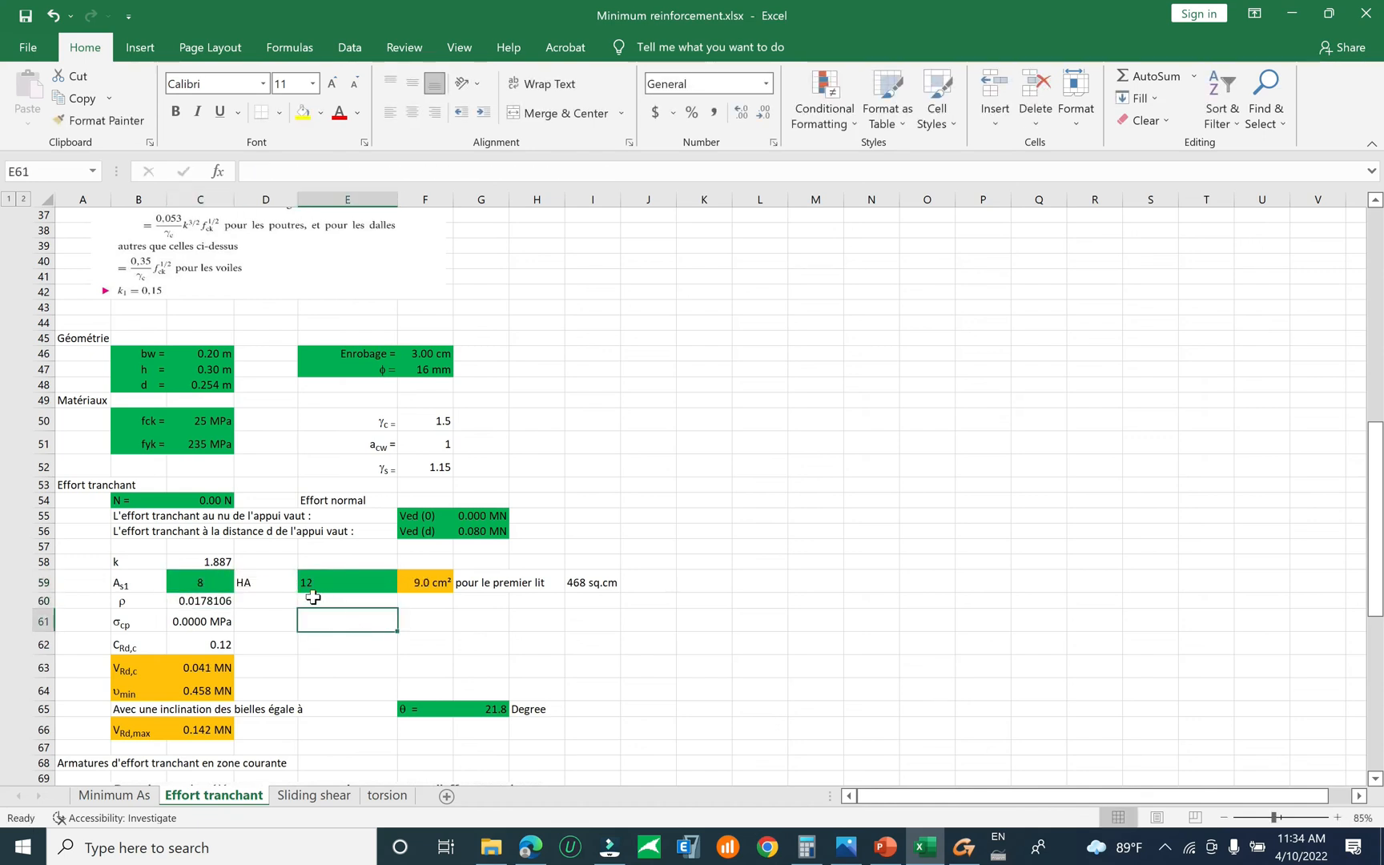
Note the bar choice 8db12 in cell L59, beside the As1 reinforcement row
click(309, 587)
click(220, 583)
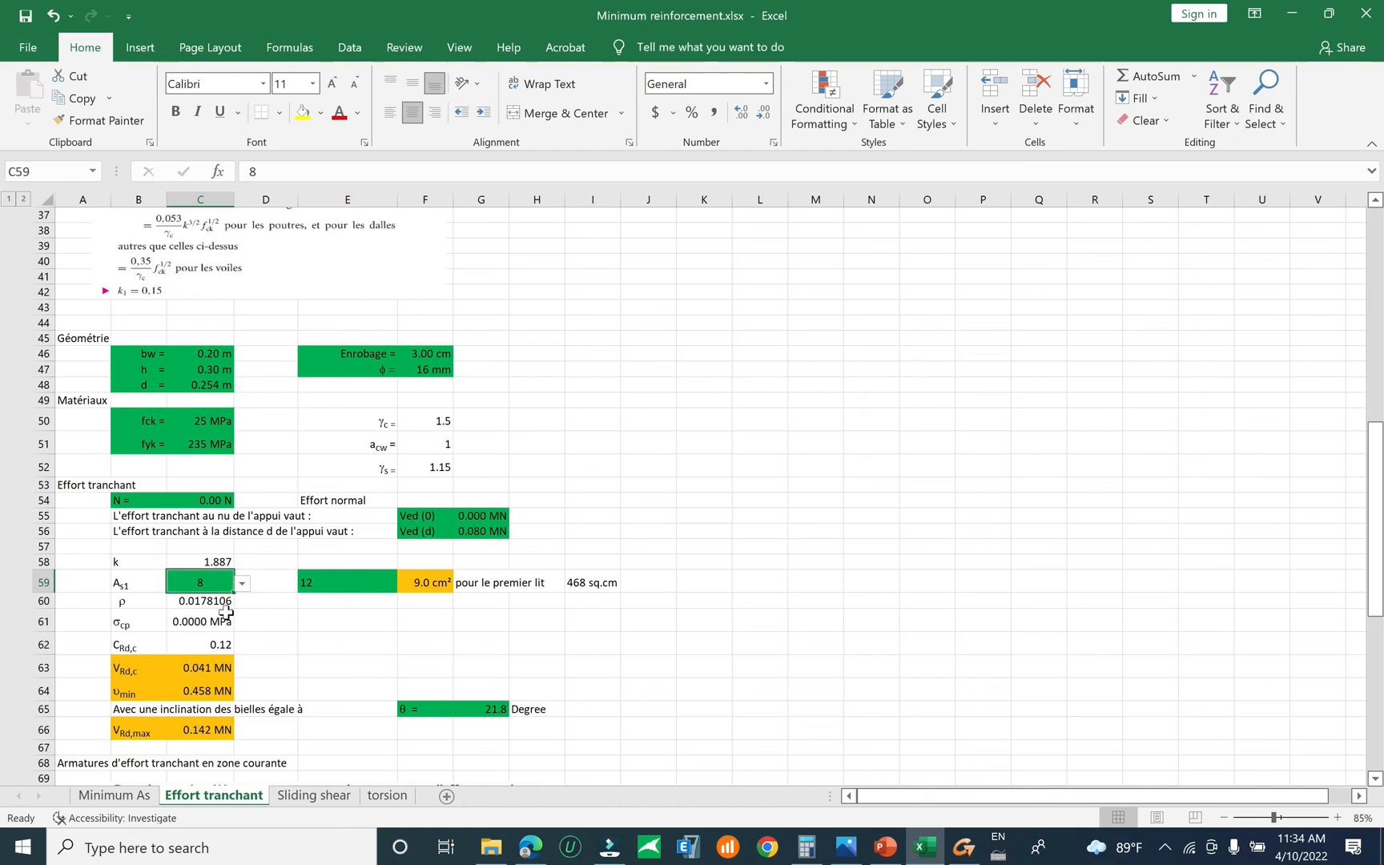
click(737, 591)
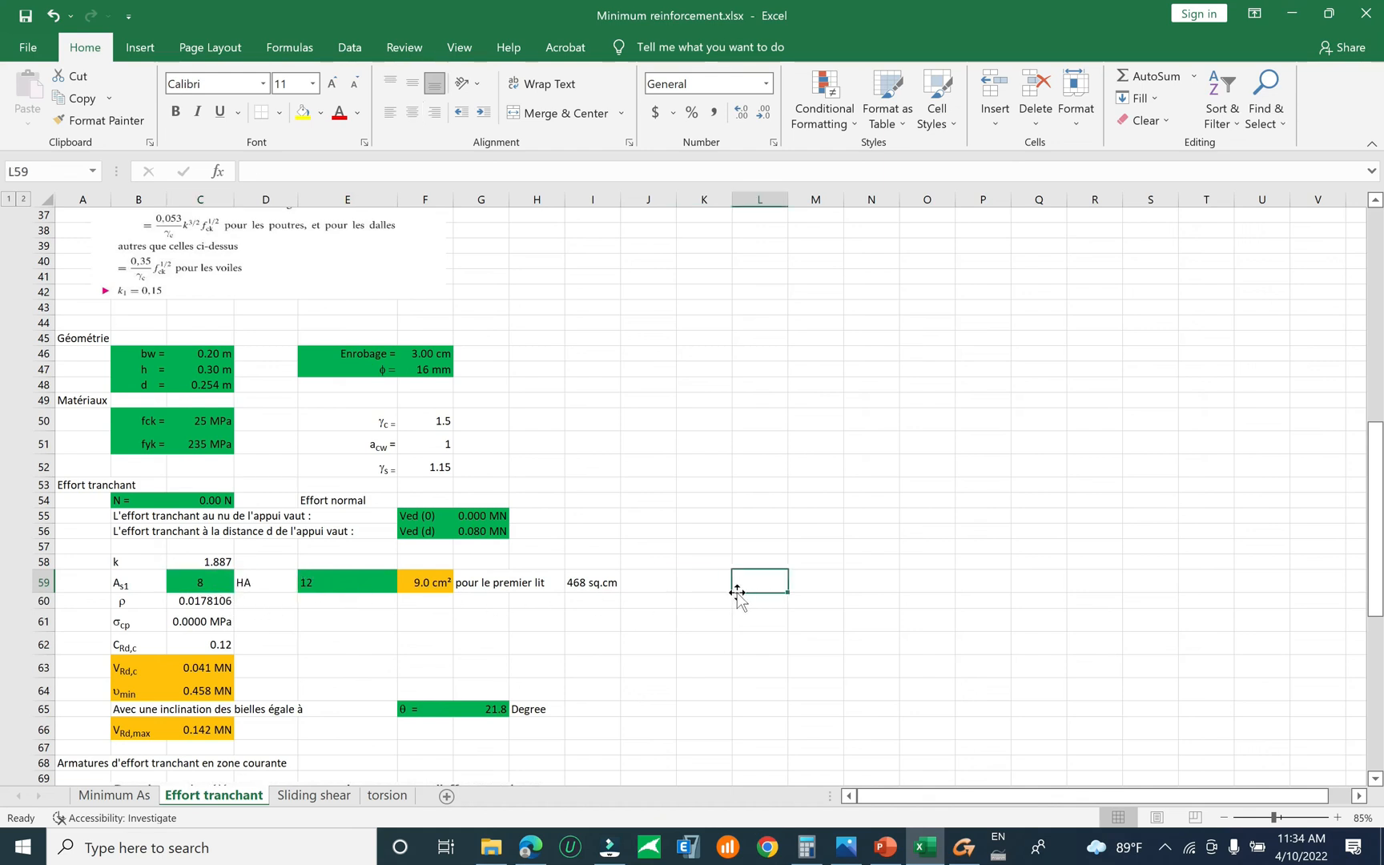
text(8db)
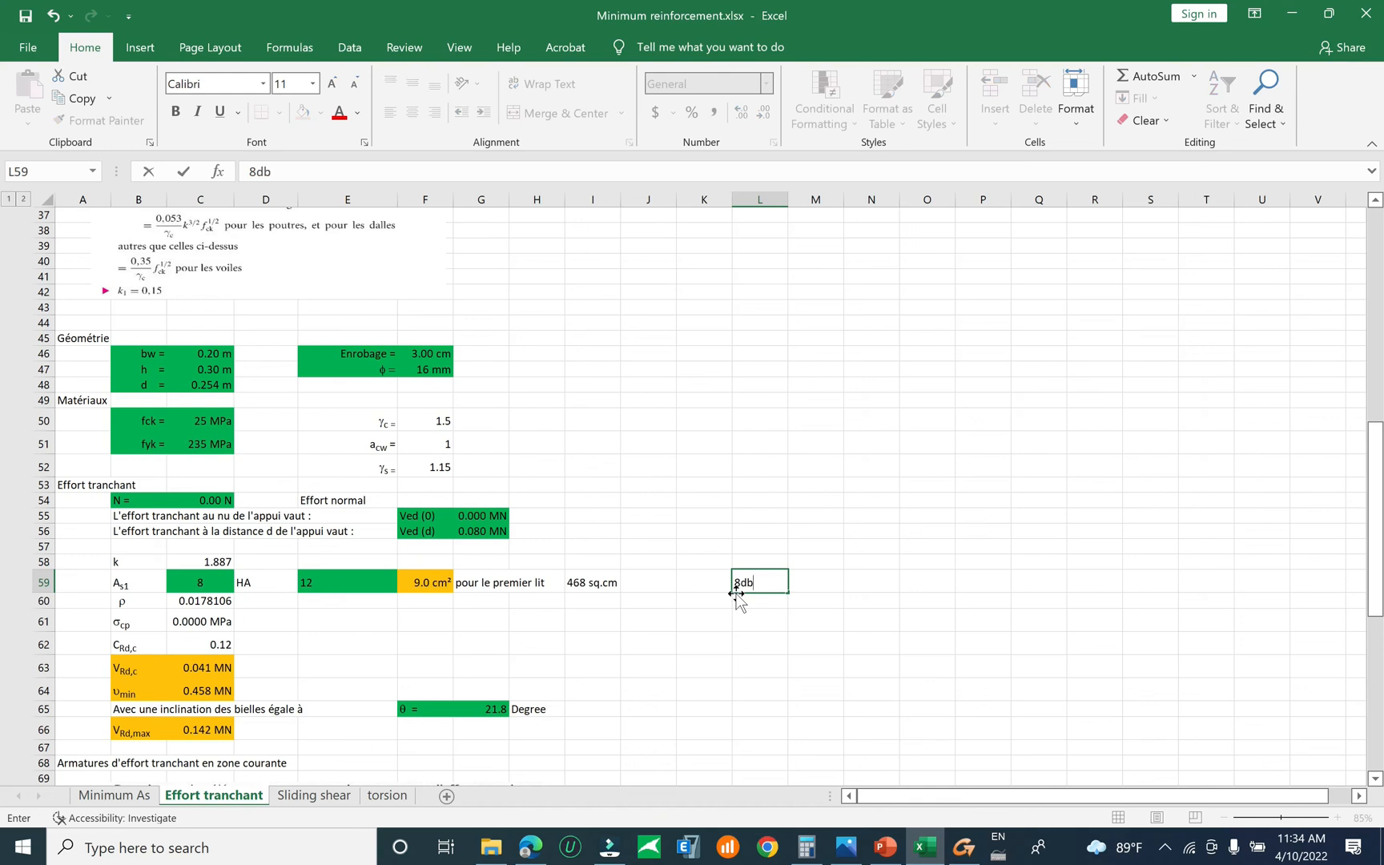
text(12DD)
key(Return)
click(738, 584)
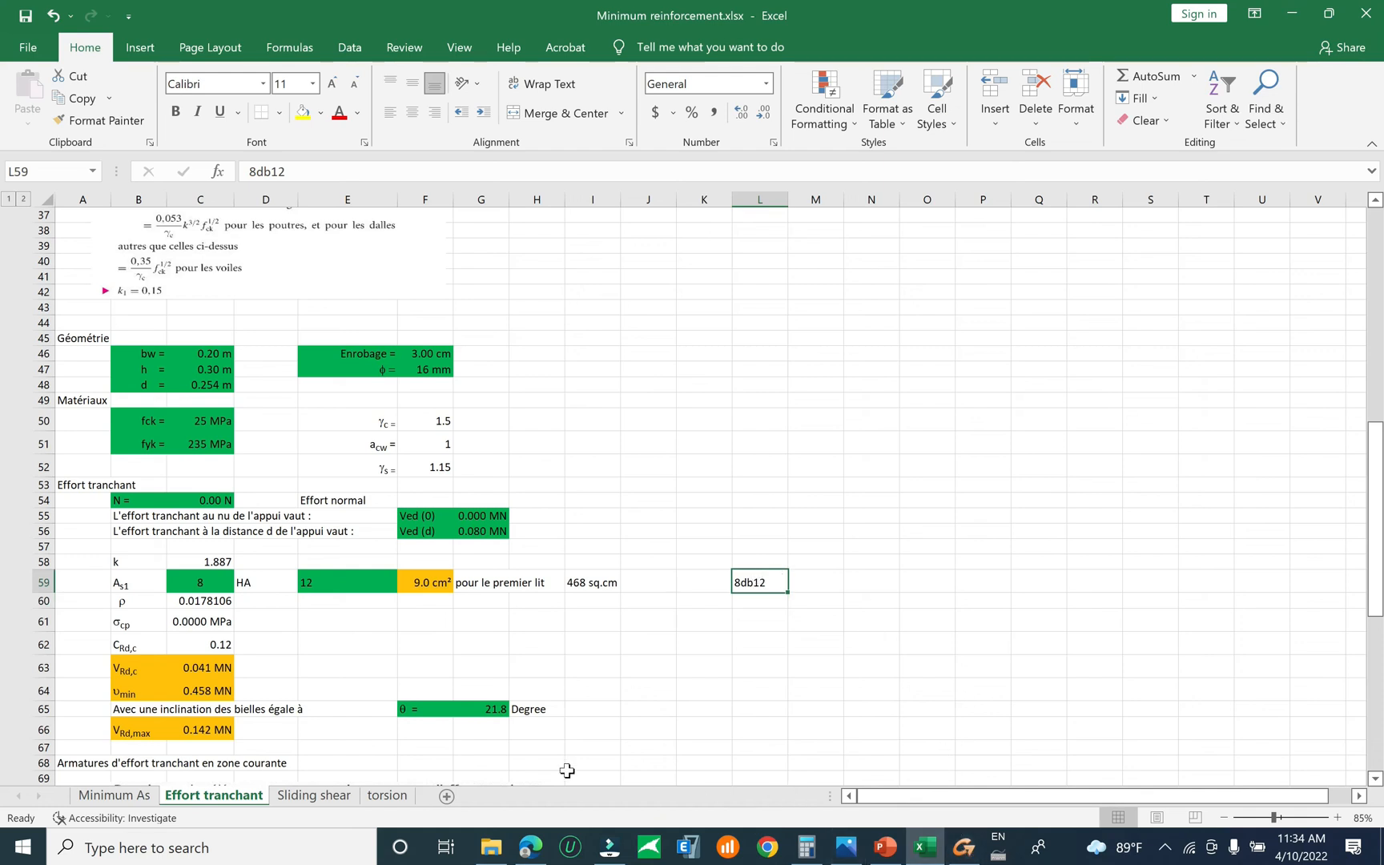
Note the steel grade FY=500MPa in cell M59, next to the bar choice
click(825, 584)
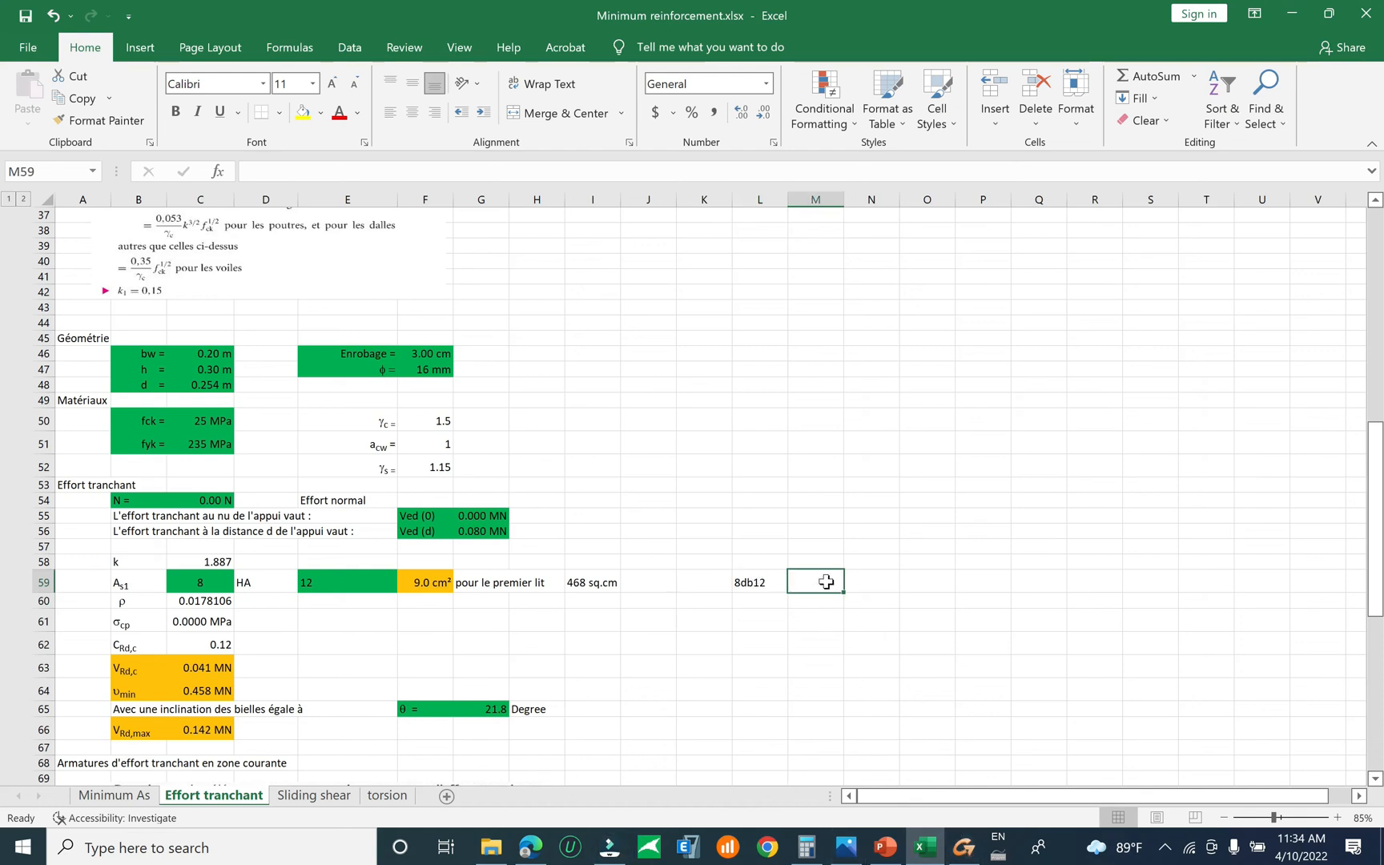
text(FY)
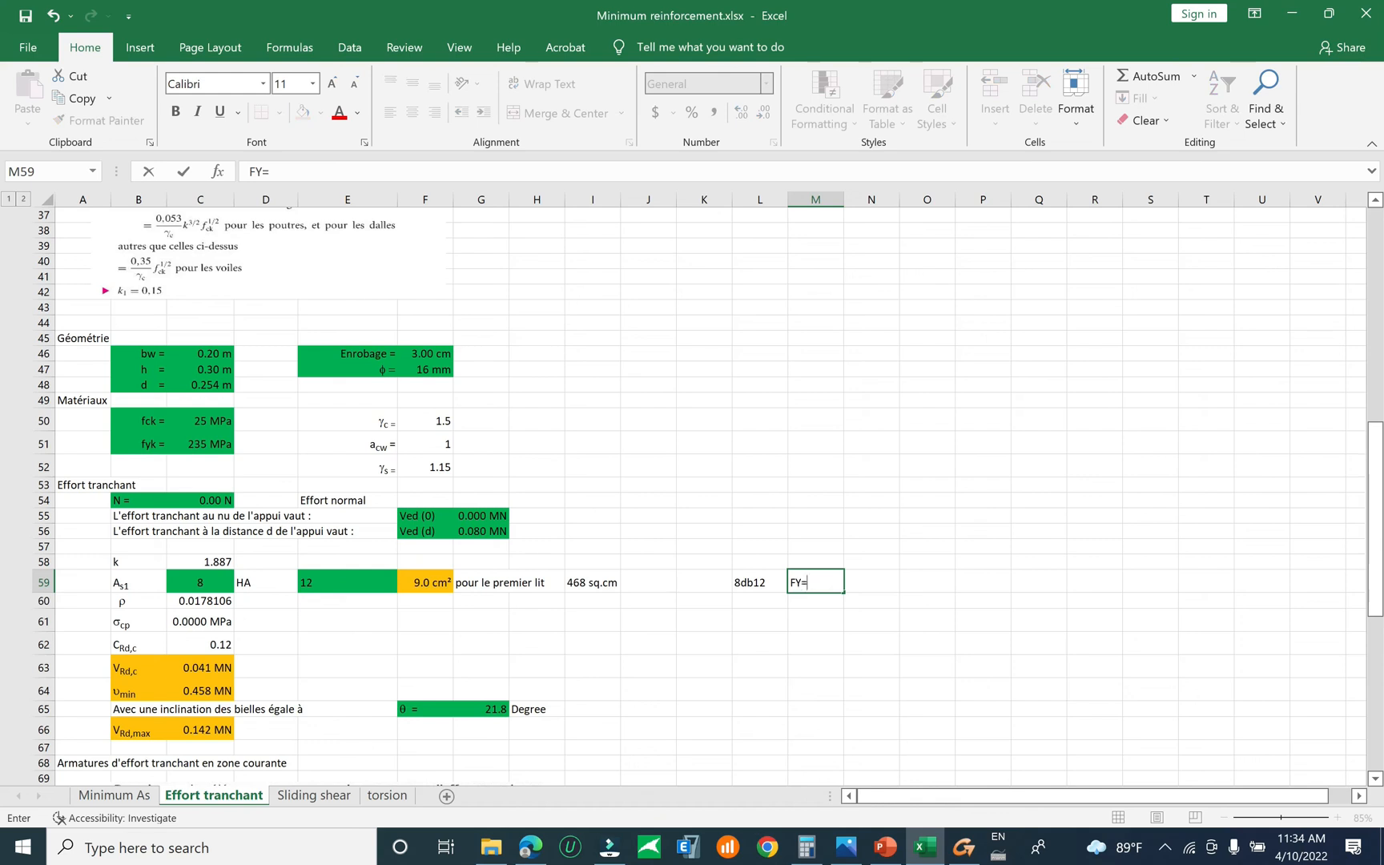
text(=500MPa)
key(Return)
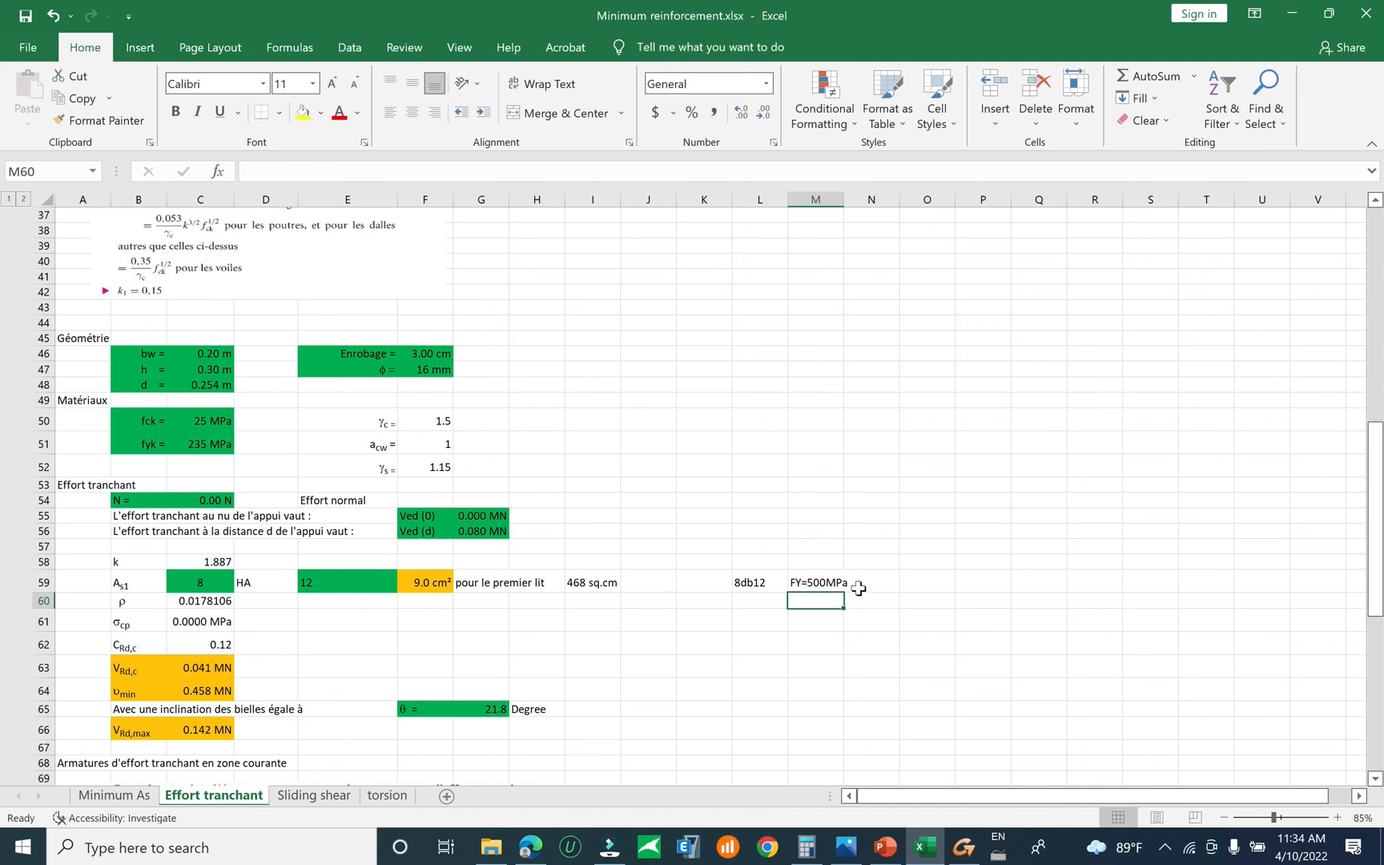
Switch to Advance Design and examine the Ayb values up the support column to the underside of the reservoir
click(962, 849)
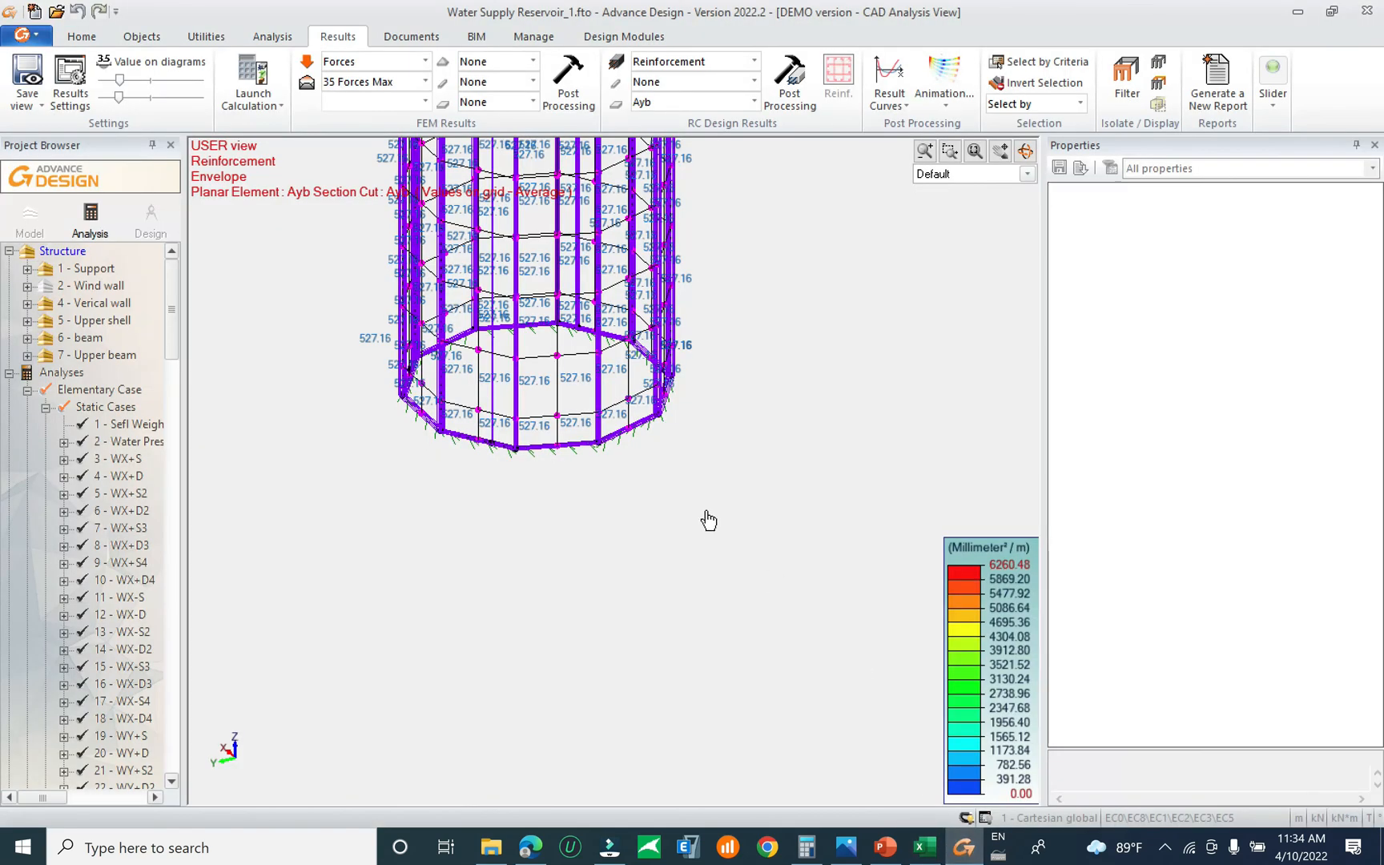
middle_drag(693, 421, 705, 807)
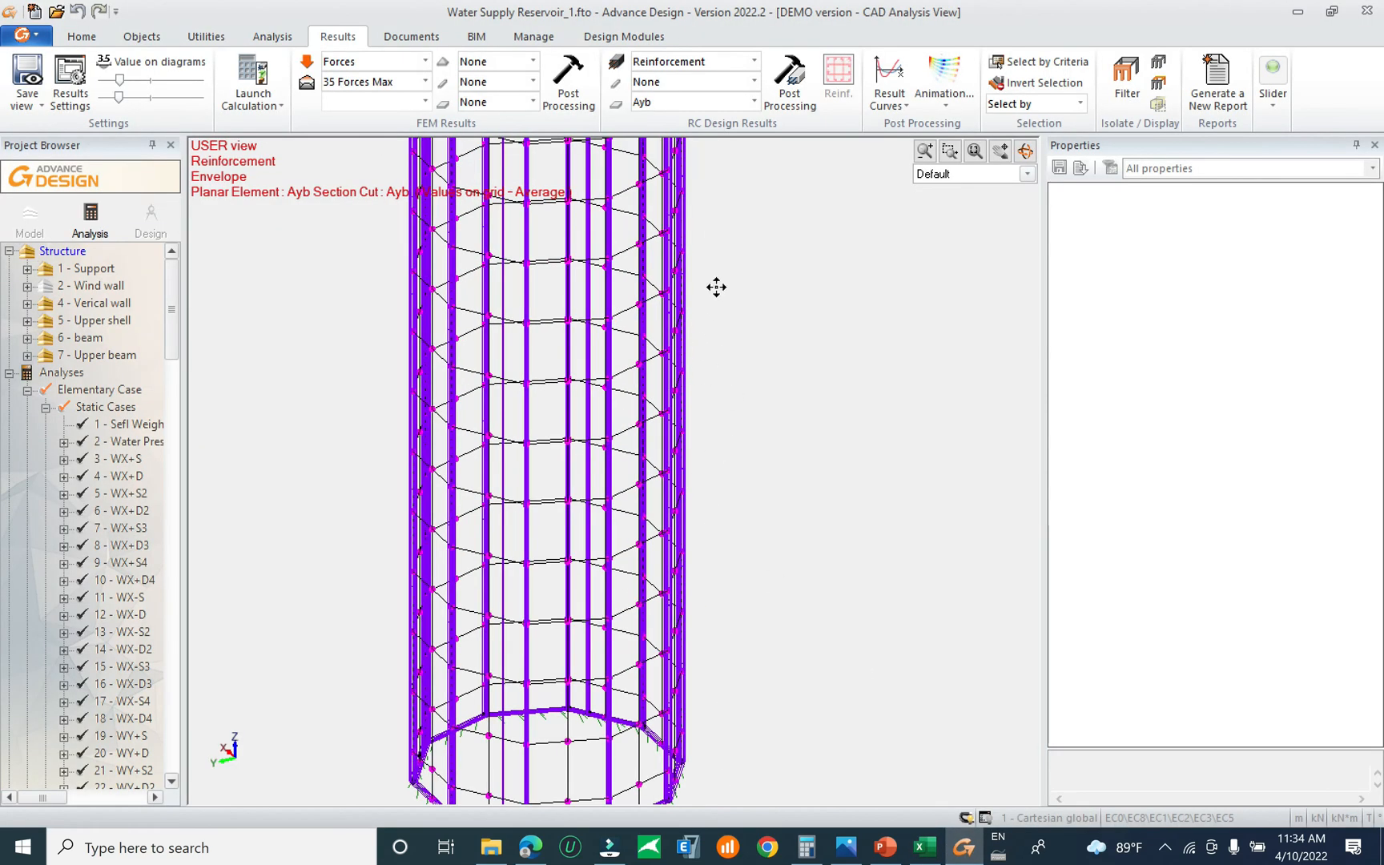
middle_drag(704, 269, 778, 569)
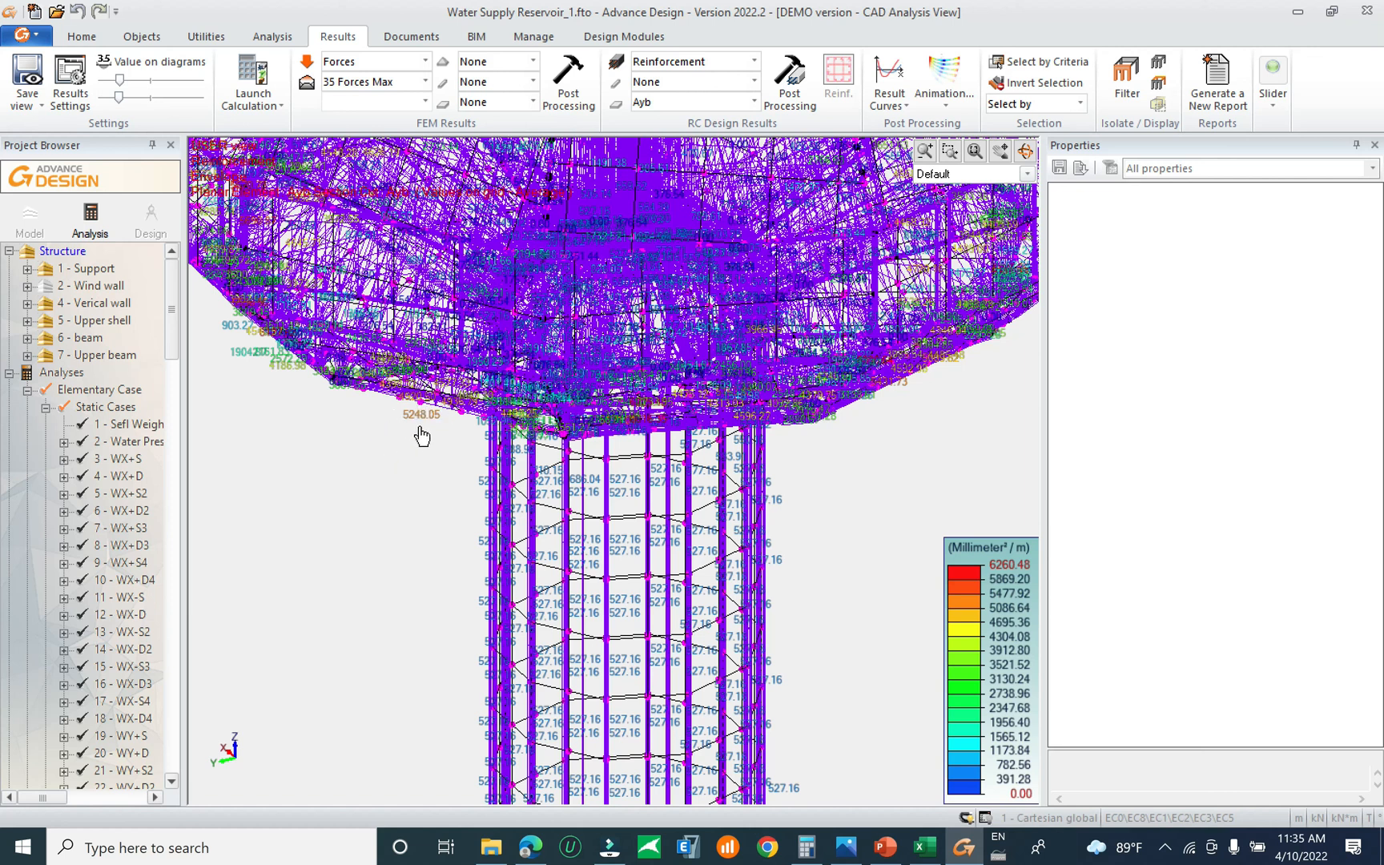
Set the plate reinforcement result to None, choose Az for linear elements and post-process the results
click(696, 101)
click(685, 358)
click(704, 86)
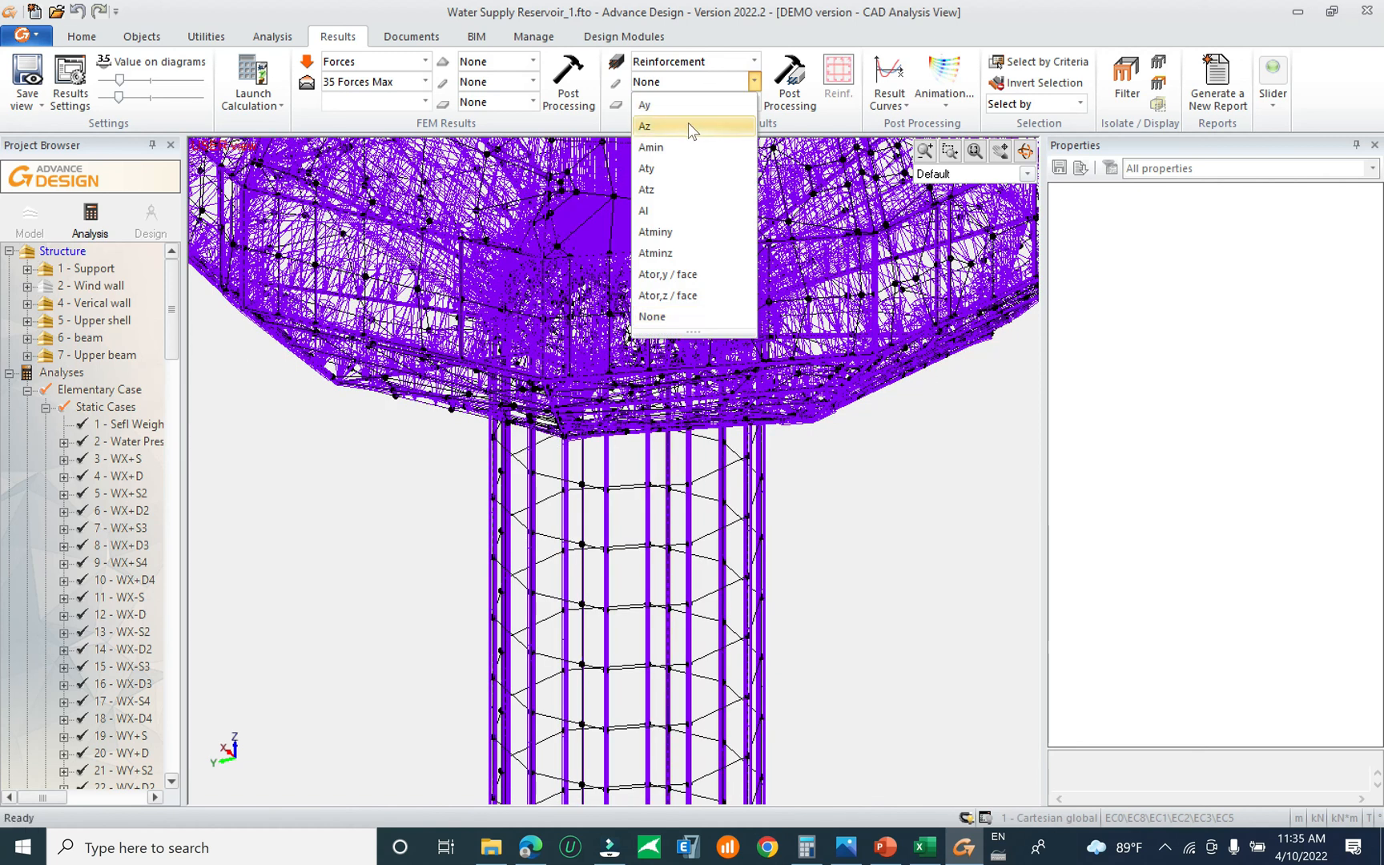
click(650, 127)
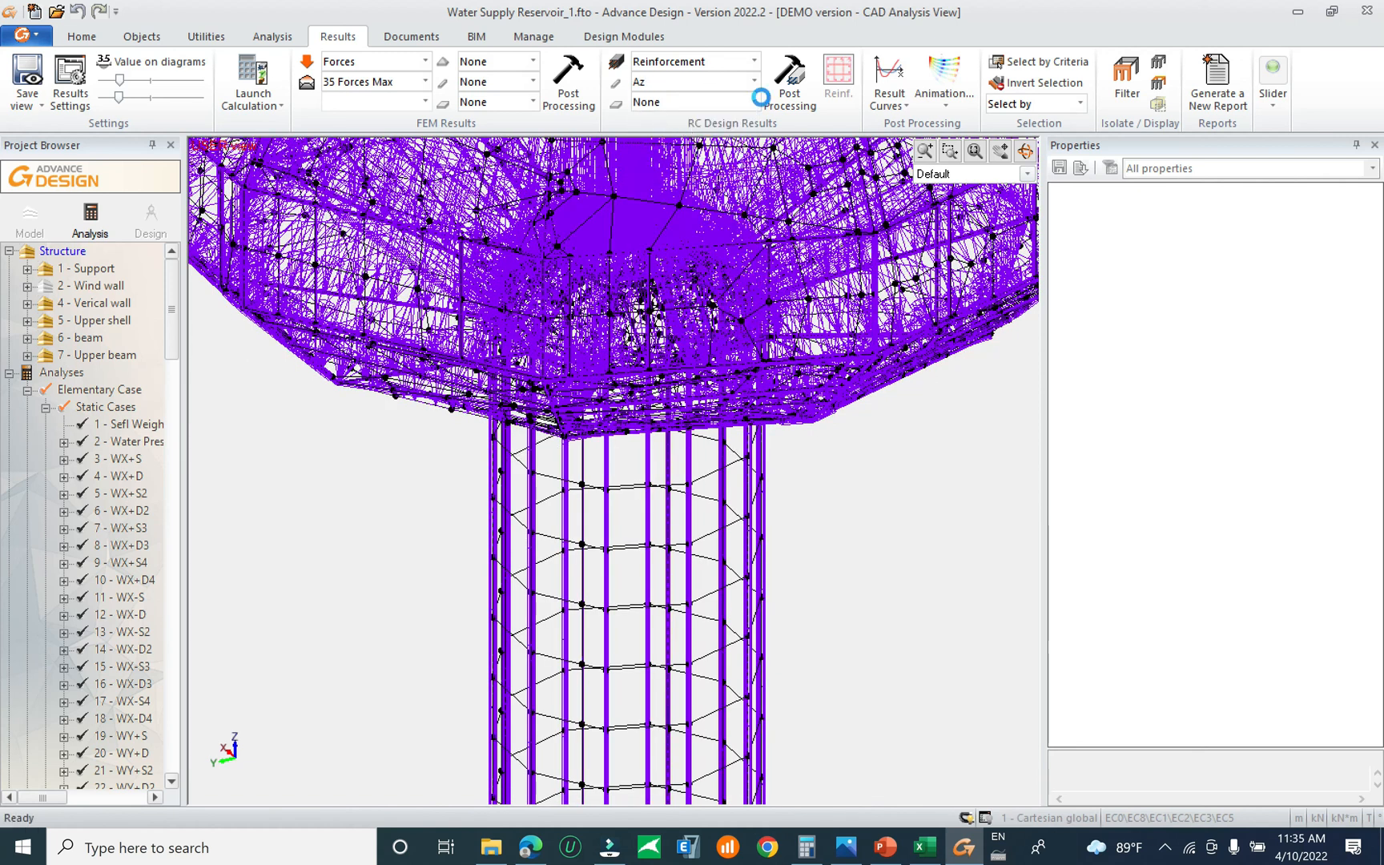
click(789, 80)
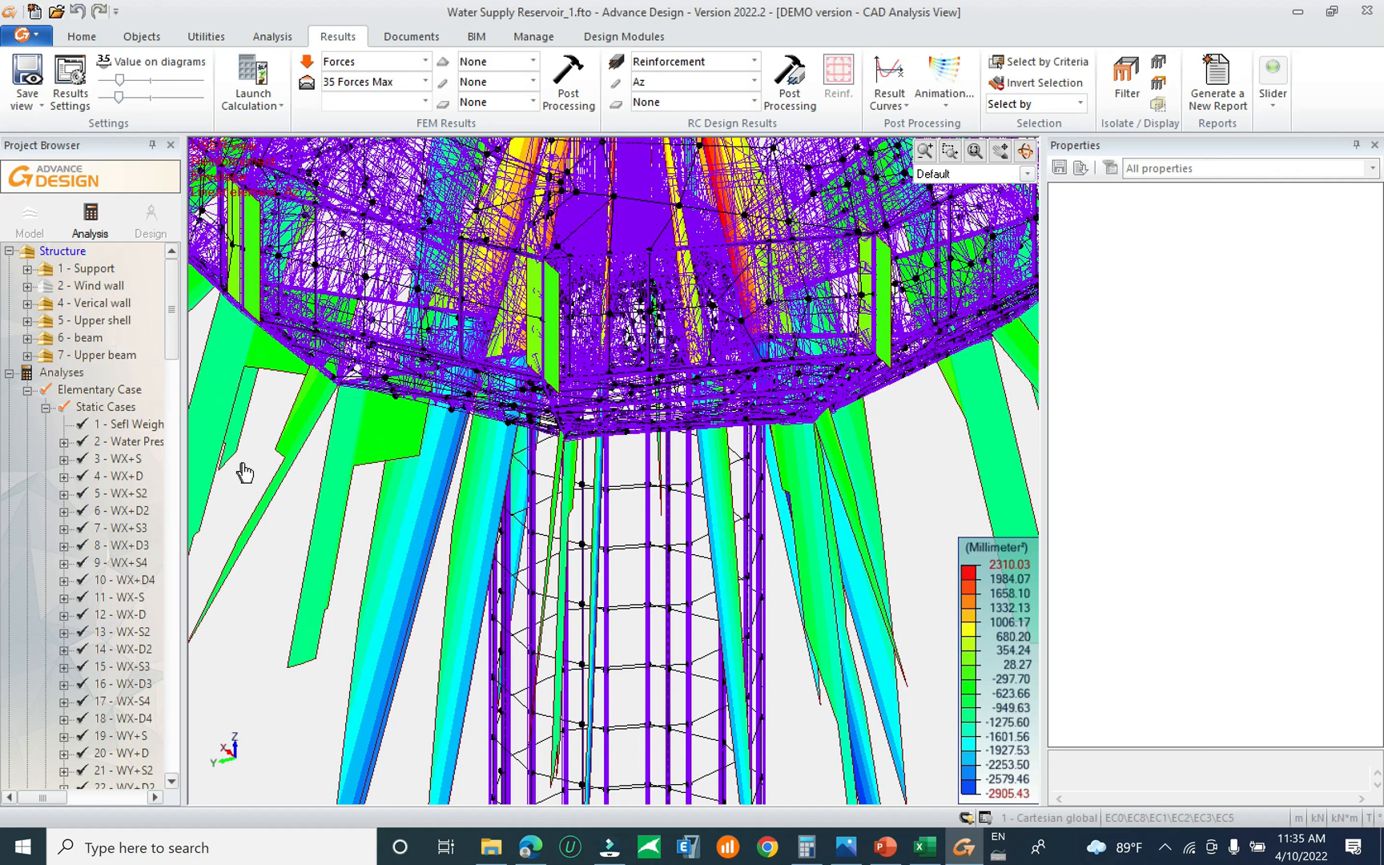
Hide the Verical wall and Upper shell systems and view the Az diagrams on the whole reservoir
double_click(95, 303)
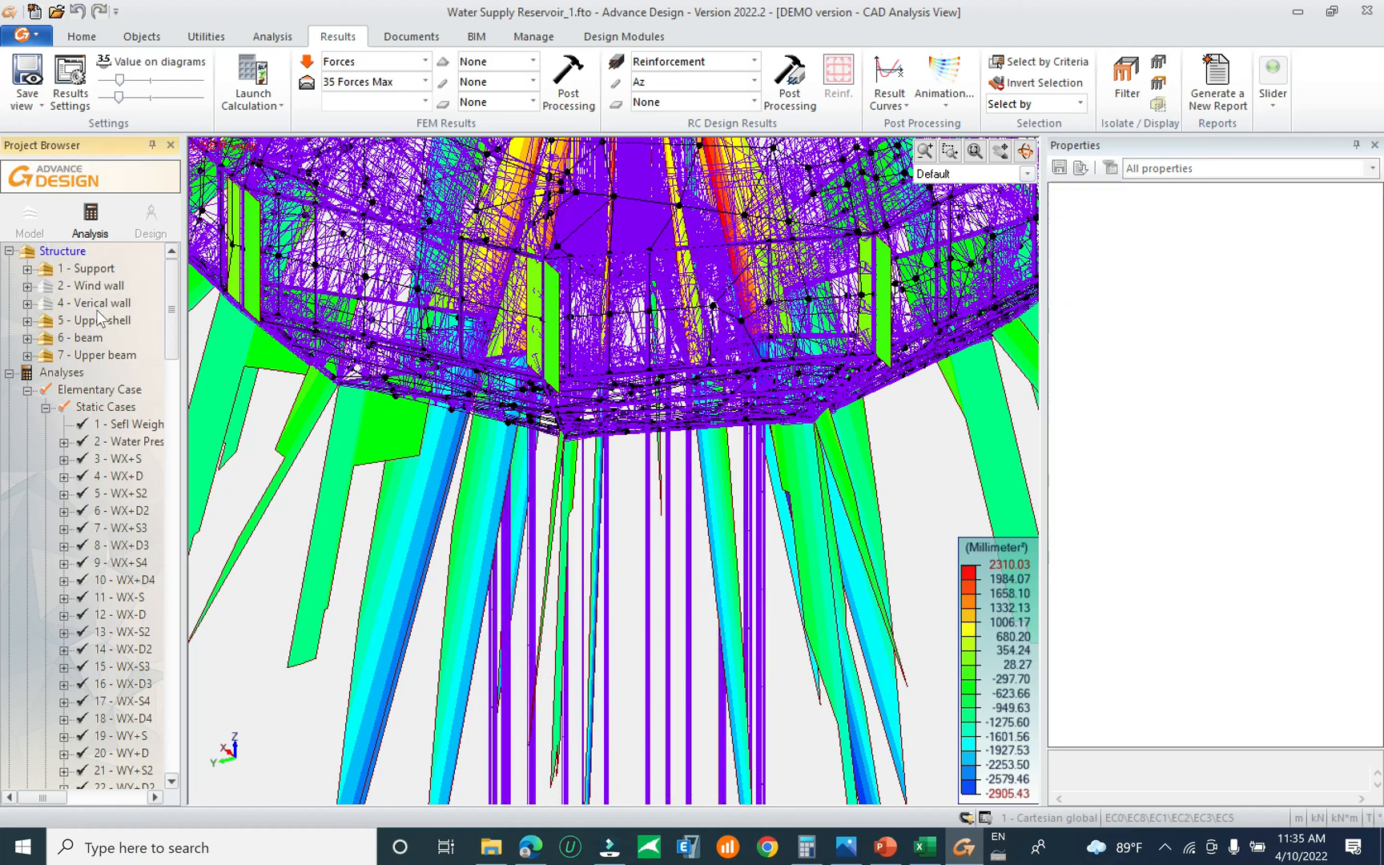
double_click(102, 320)
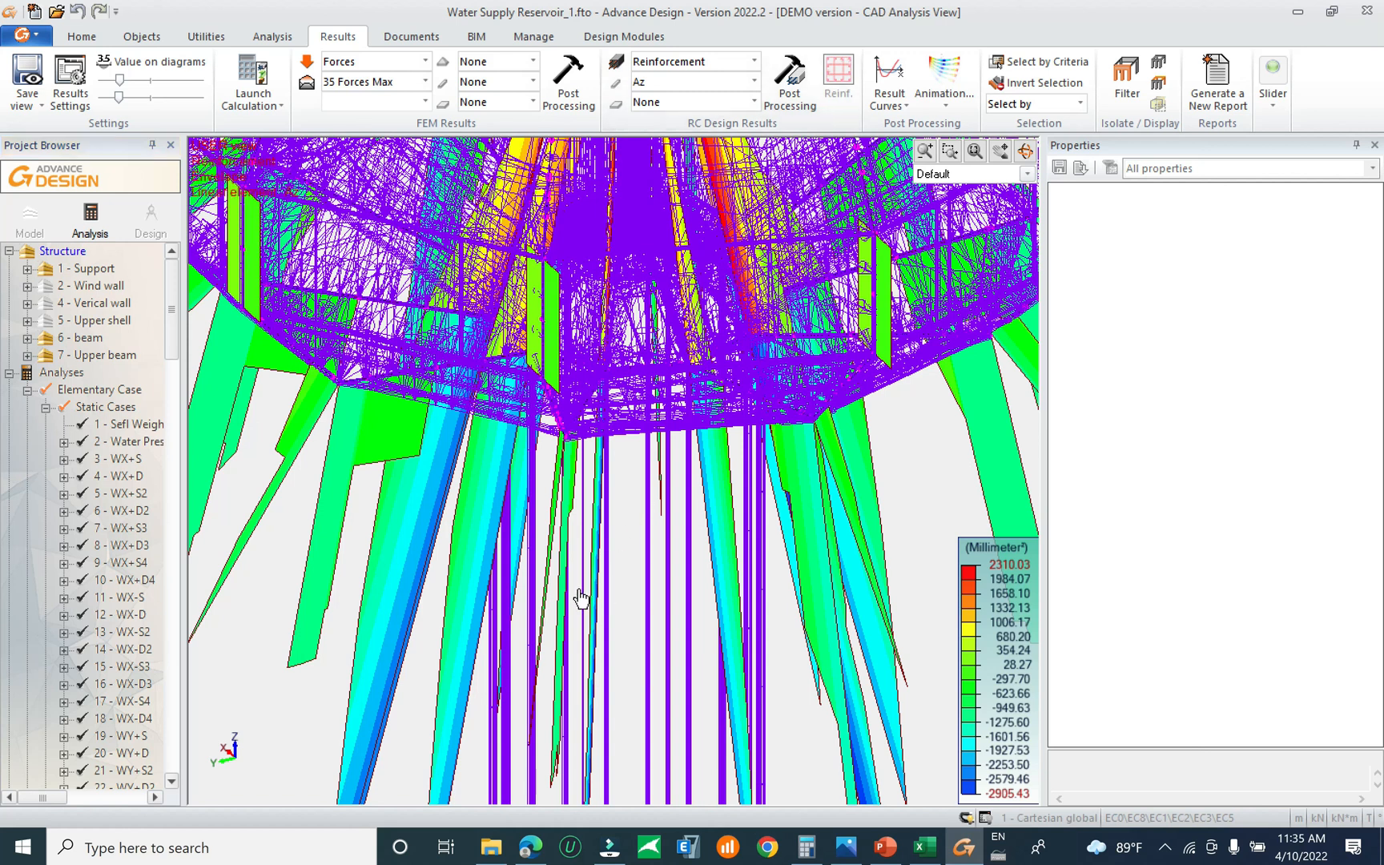
scroll(579, 601, down, 5)
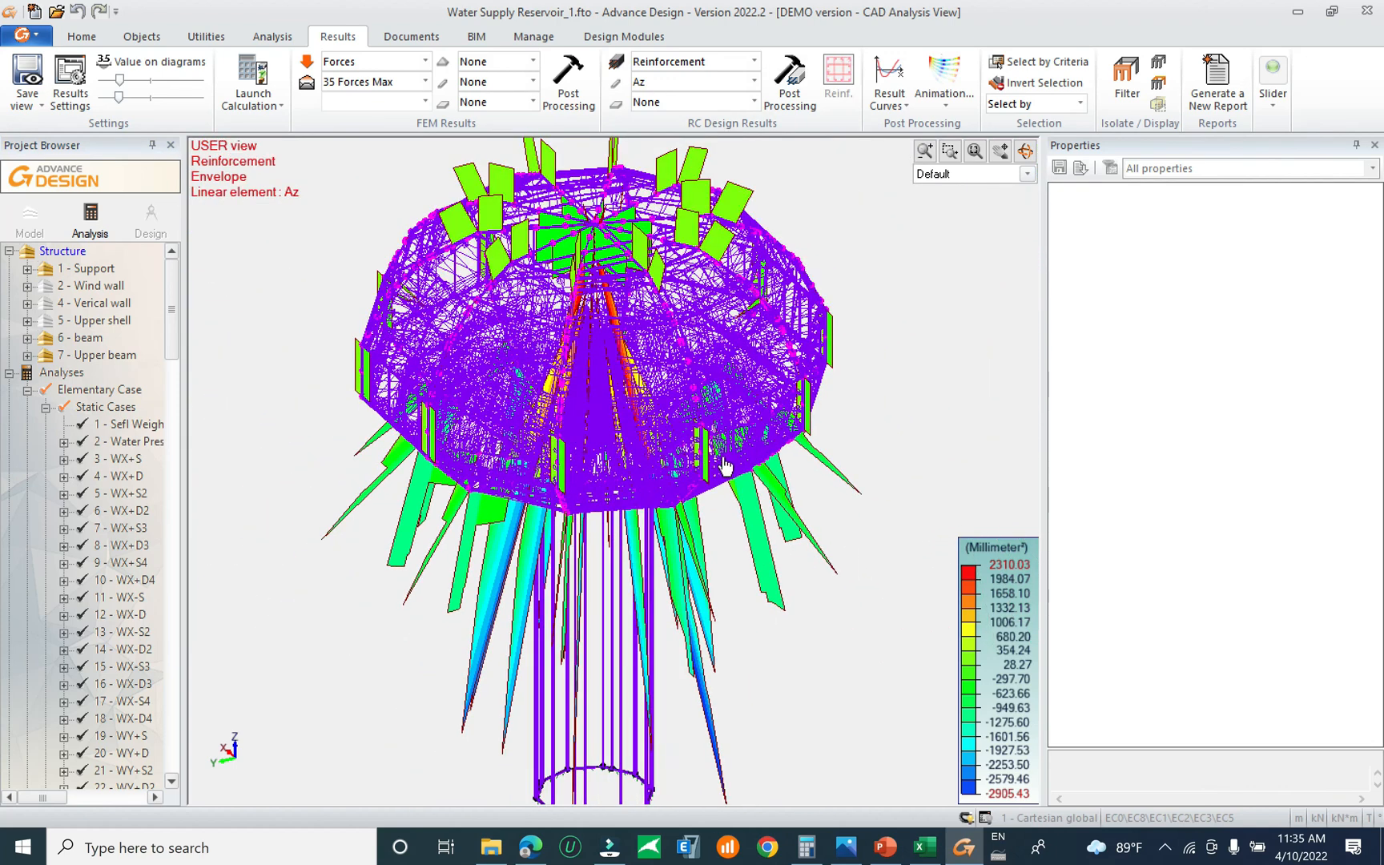
middle_drag(726, 469, 799, 477)
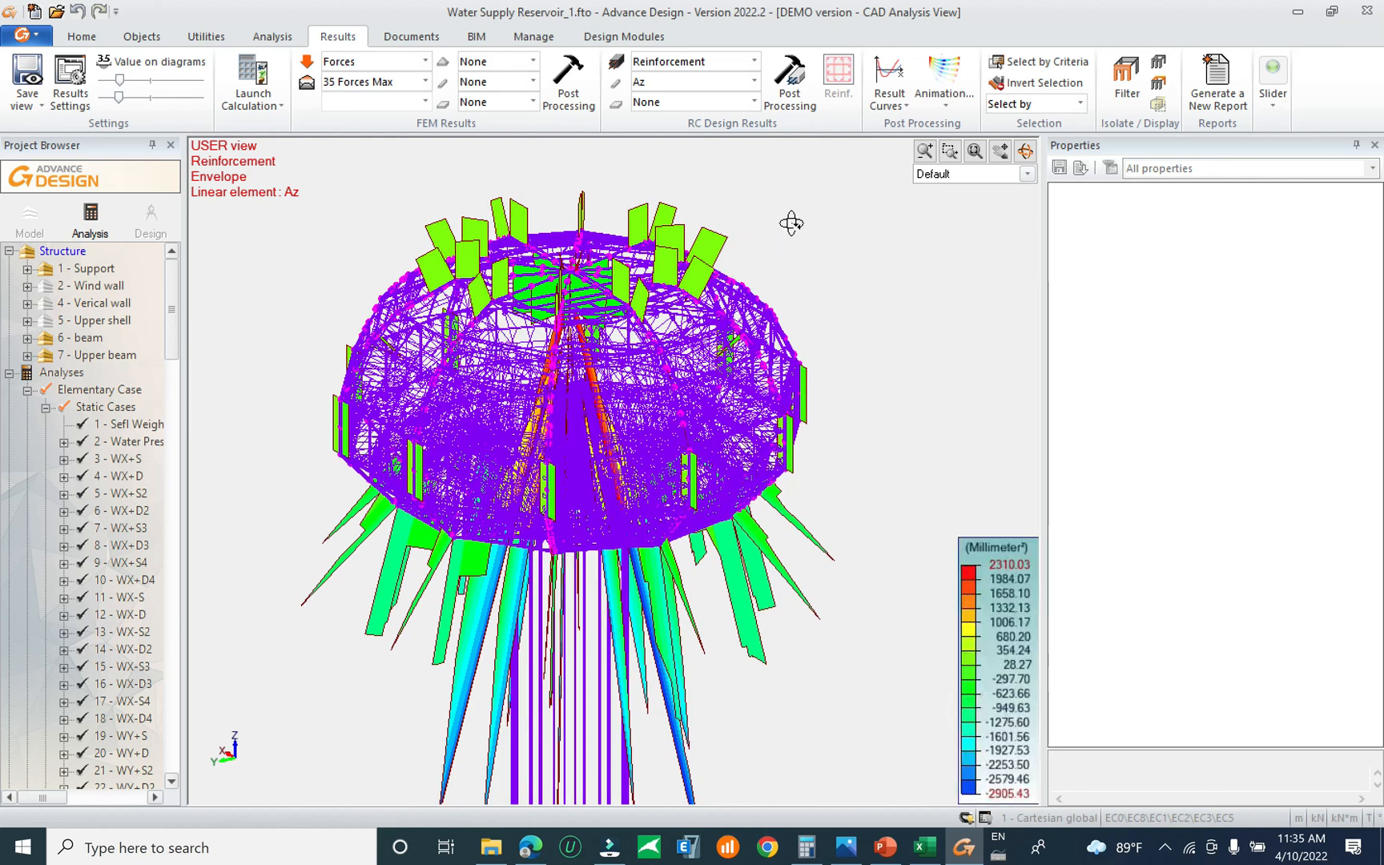
middle_drag(791, 223, 795, 232)
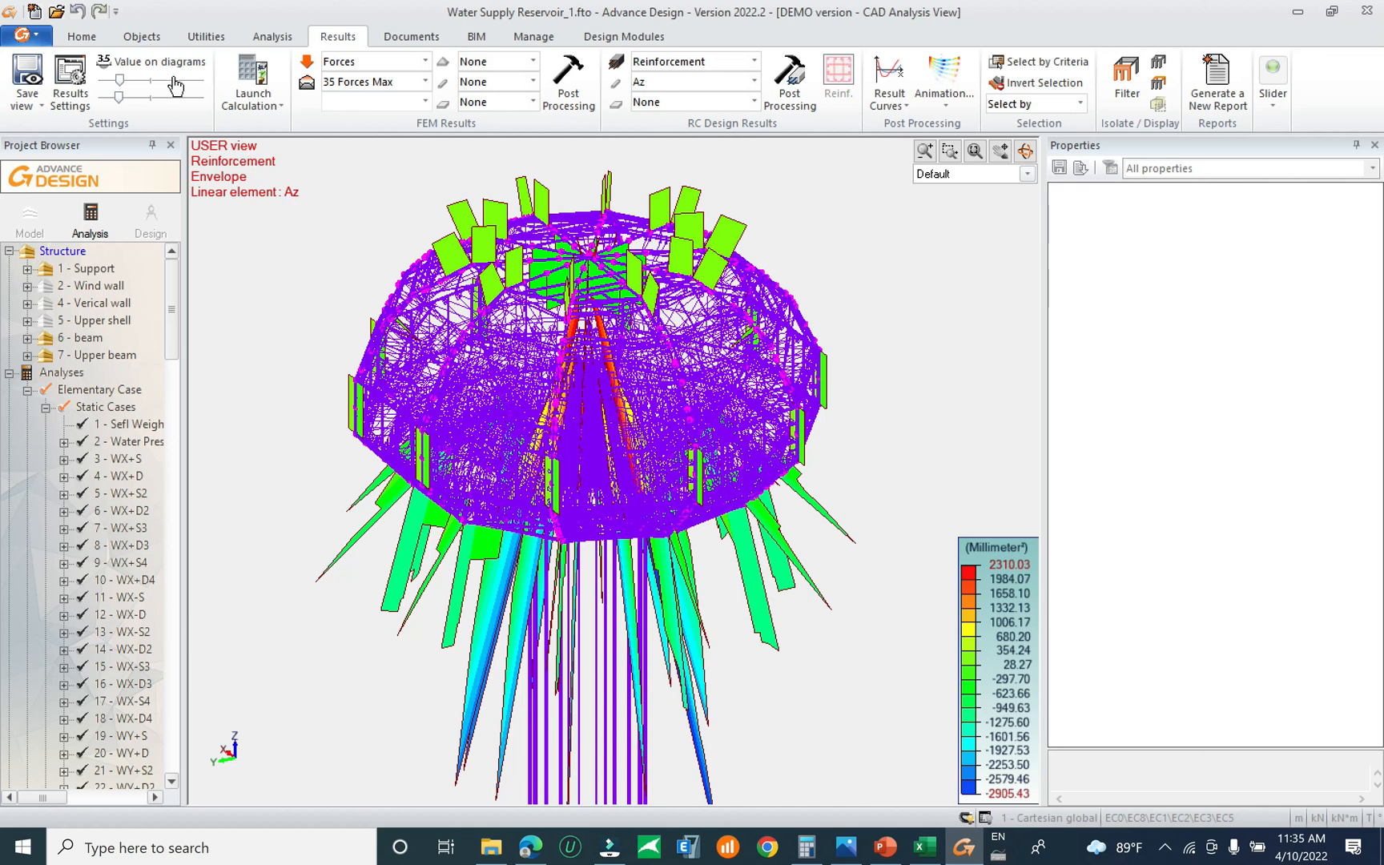
Select all elements with the R40*80 and R40*60 cross sections by criteria and isolate them
click(143, 37)
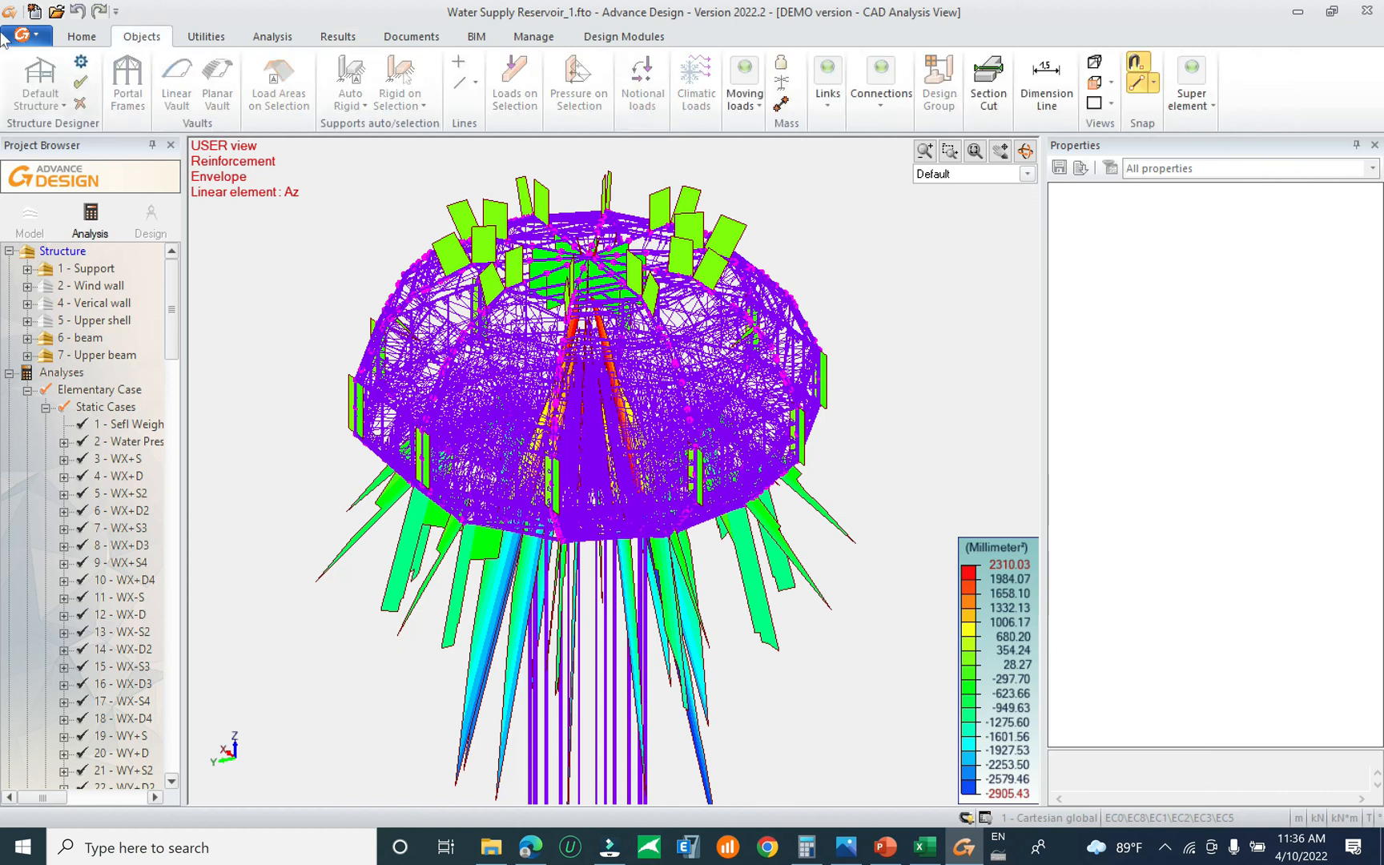
click(102, 38)
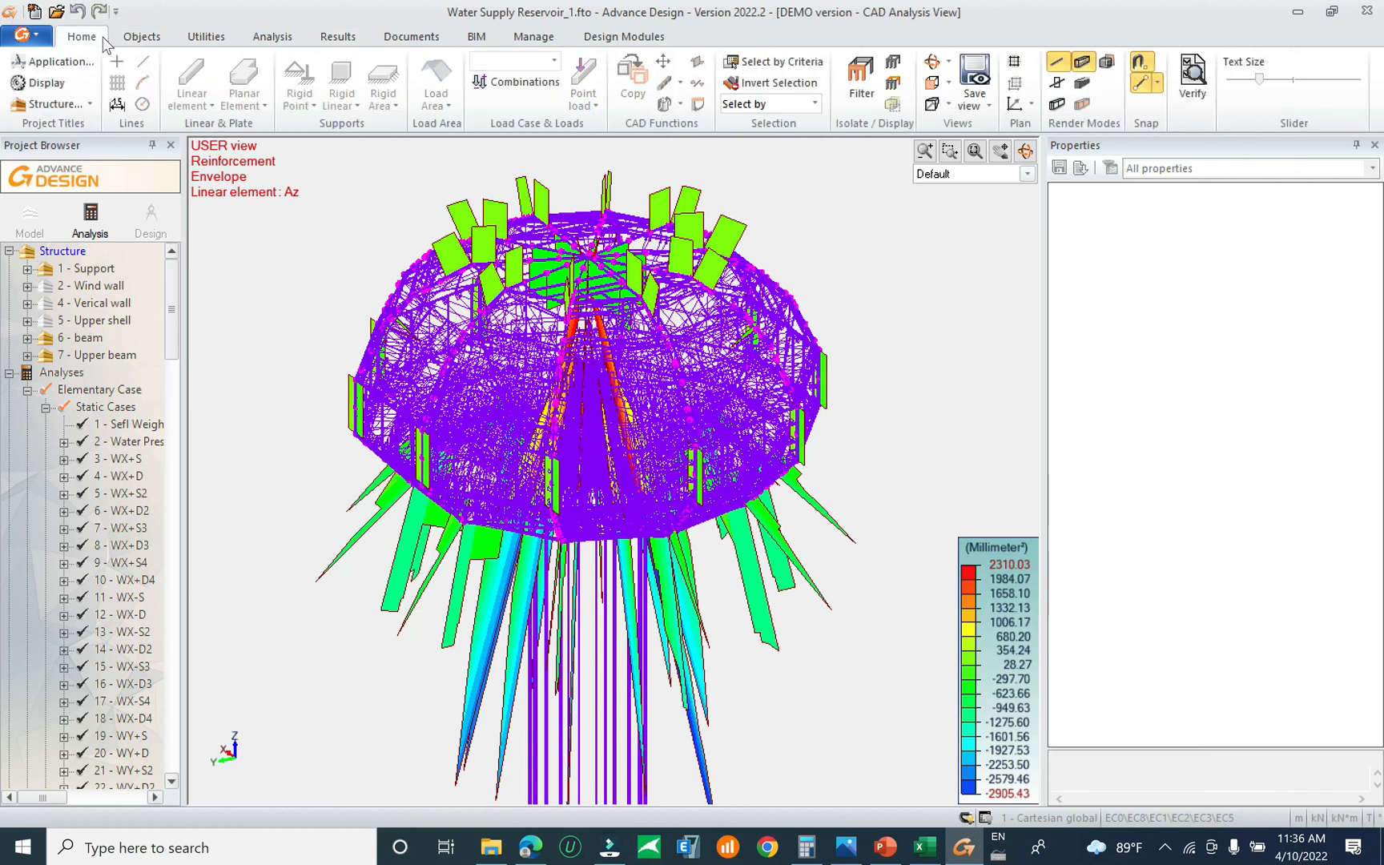
click(790, 61)
click(466, 251)
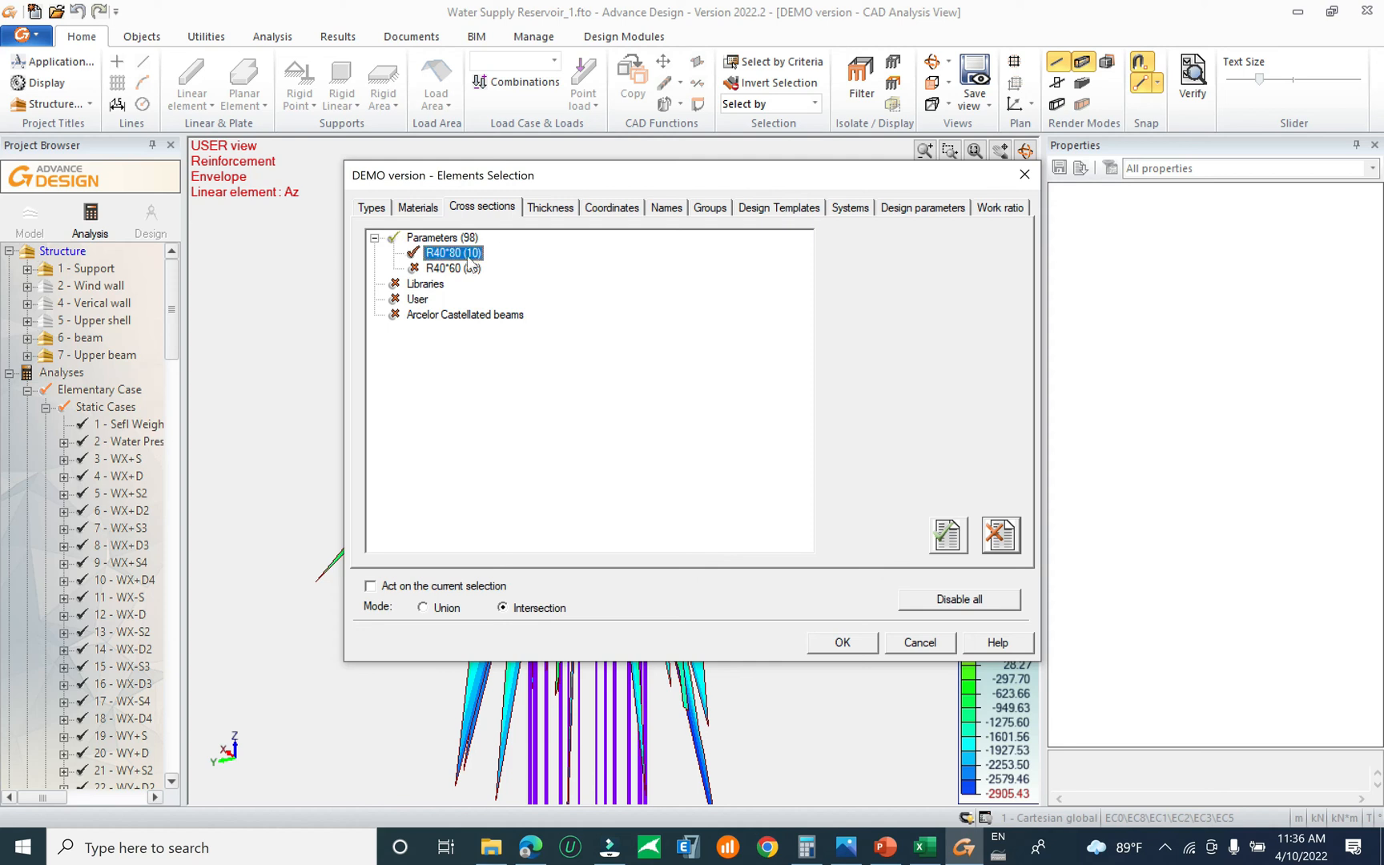
click(464, 267)
click(458, 239)
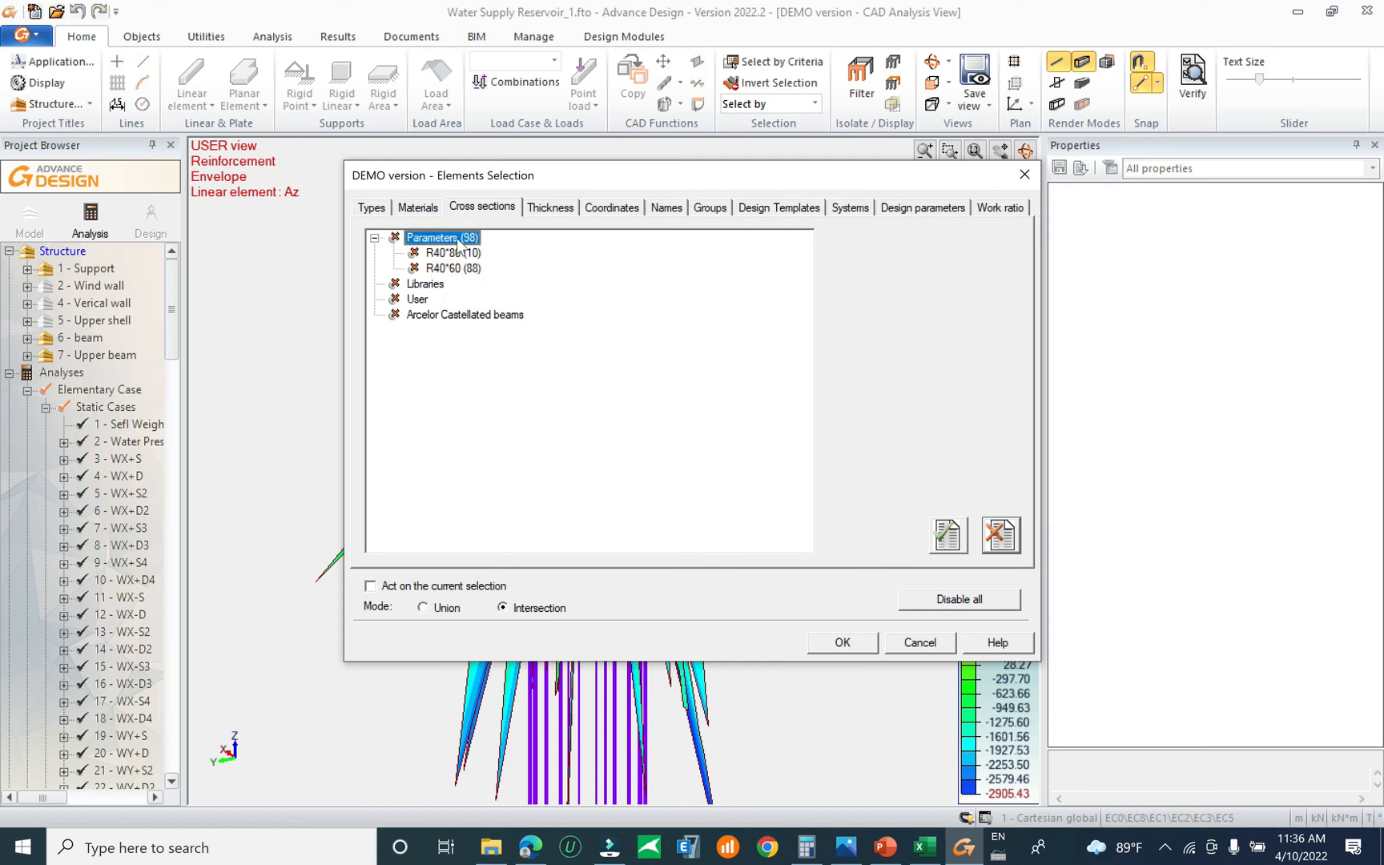
click(446, 239)
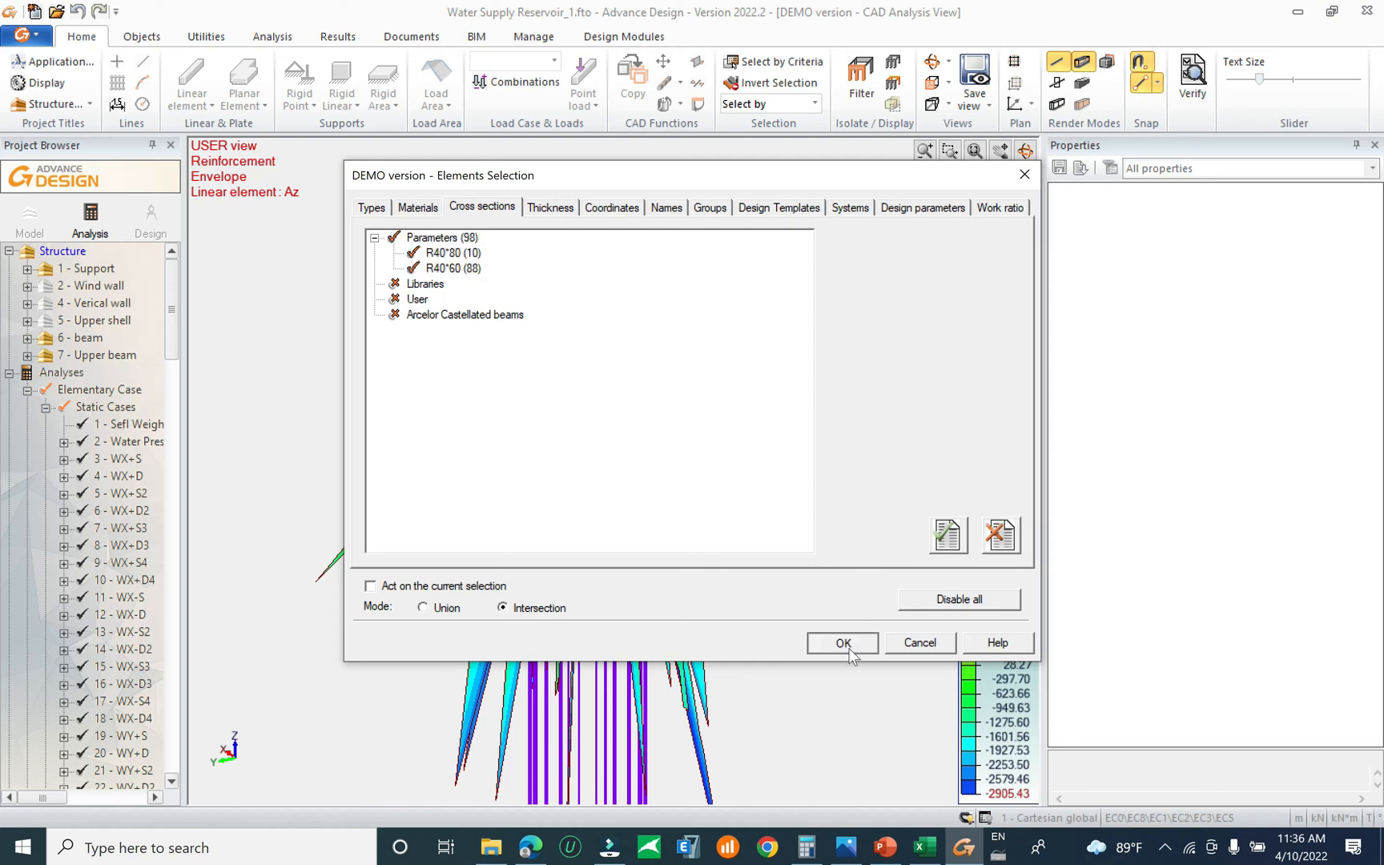
click(842, 642)
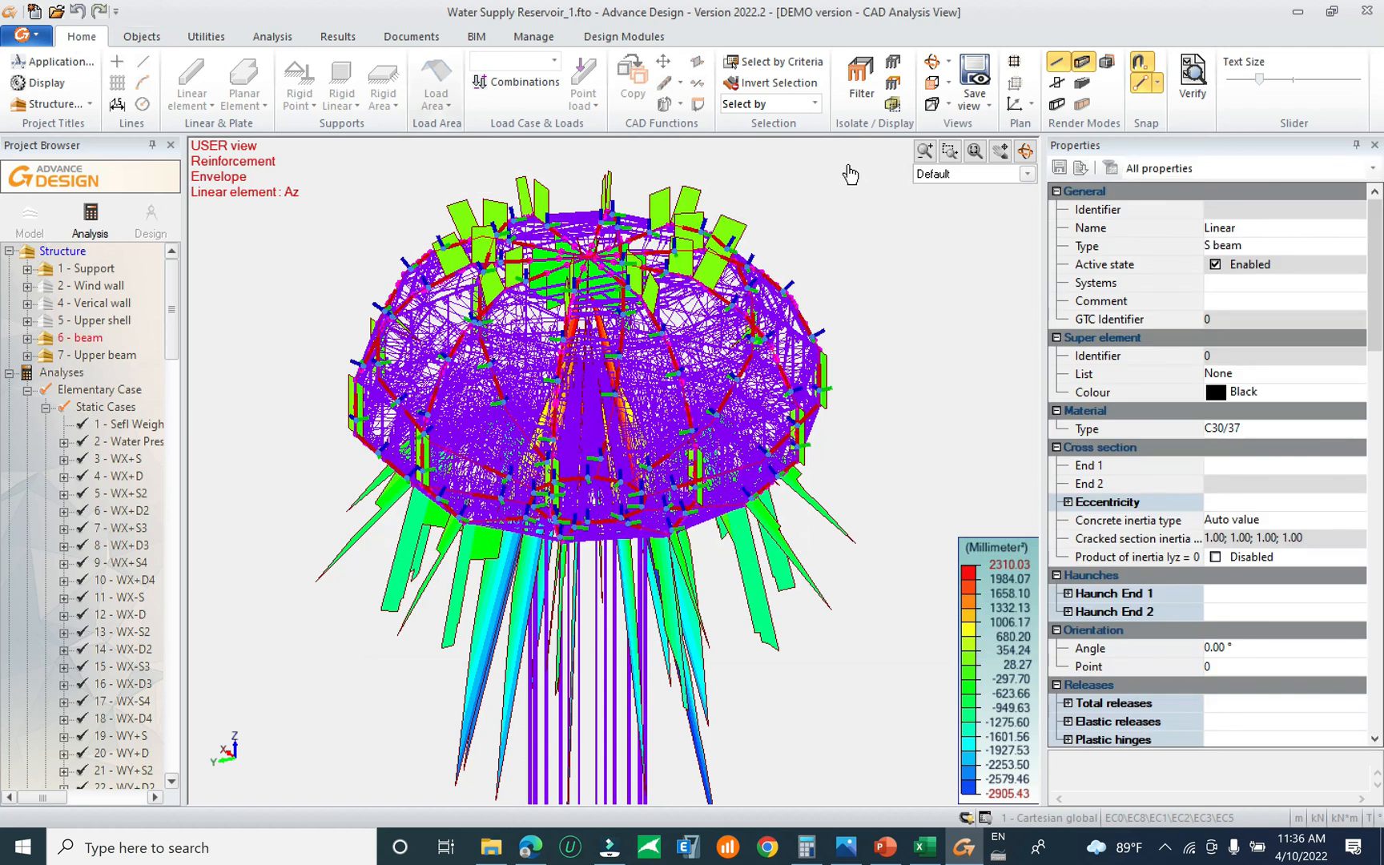
click(872, 86)
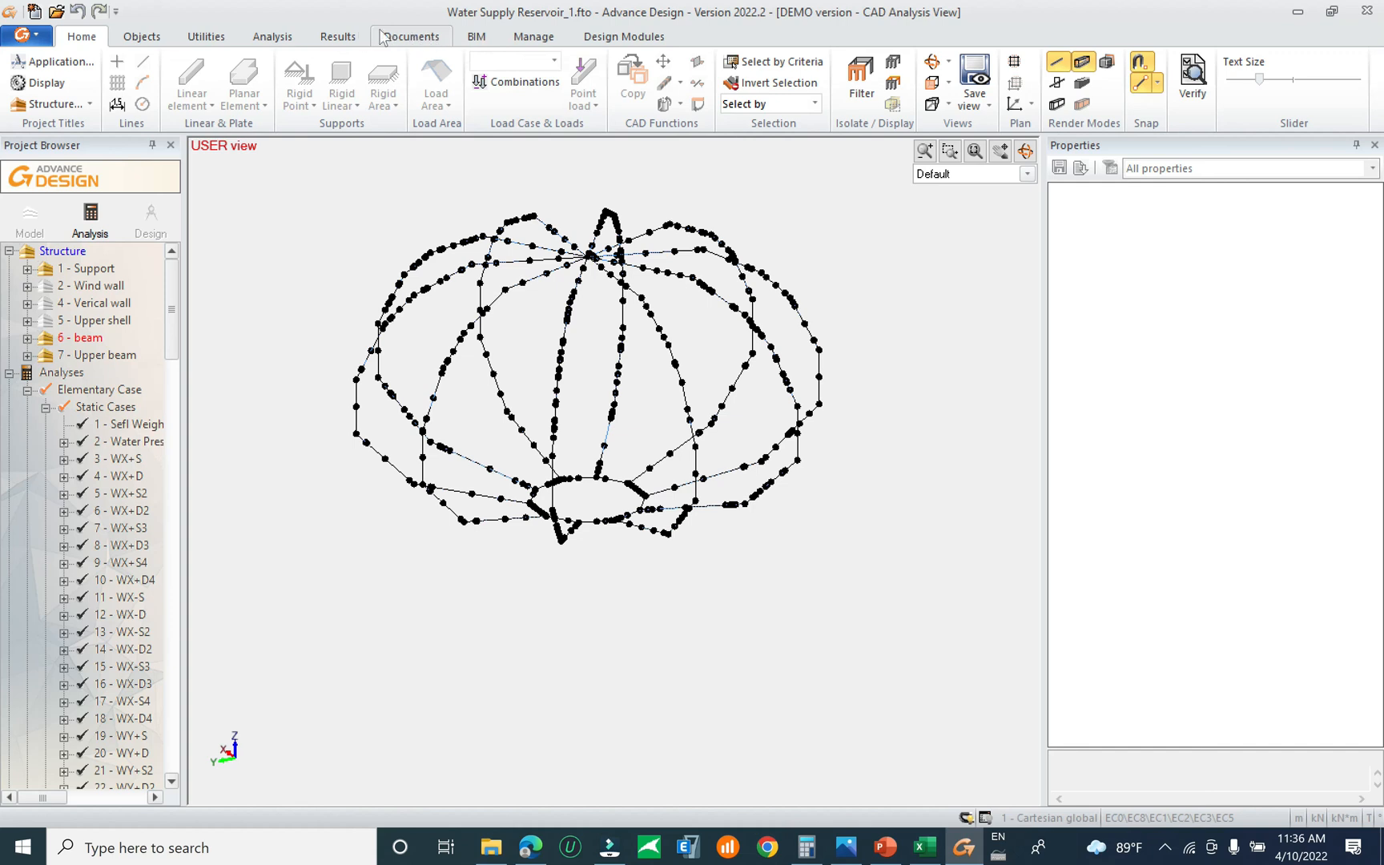
Show the Az reinforcement diagrams on the isolated beams and examine them around the lower ring
click(337, 36)
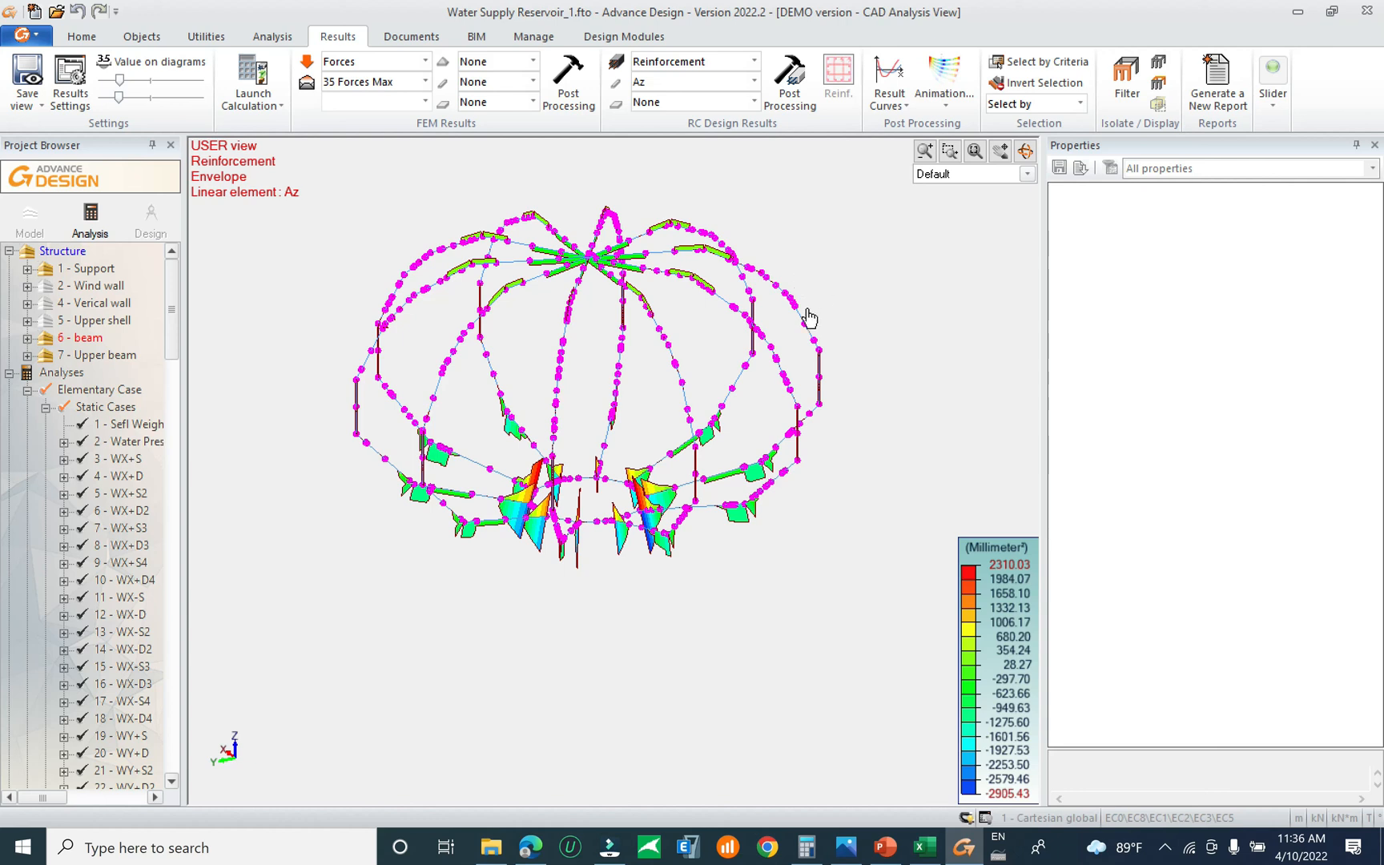
scroll(709, 546, up, 3)
scroll(709, 546, up, 3)
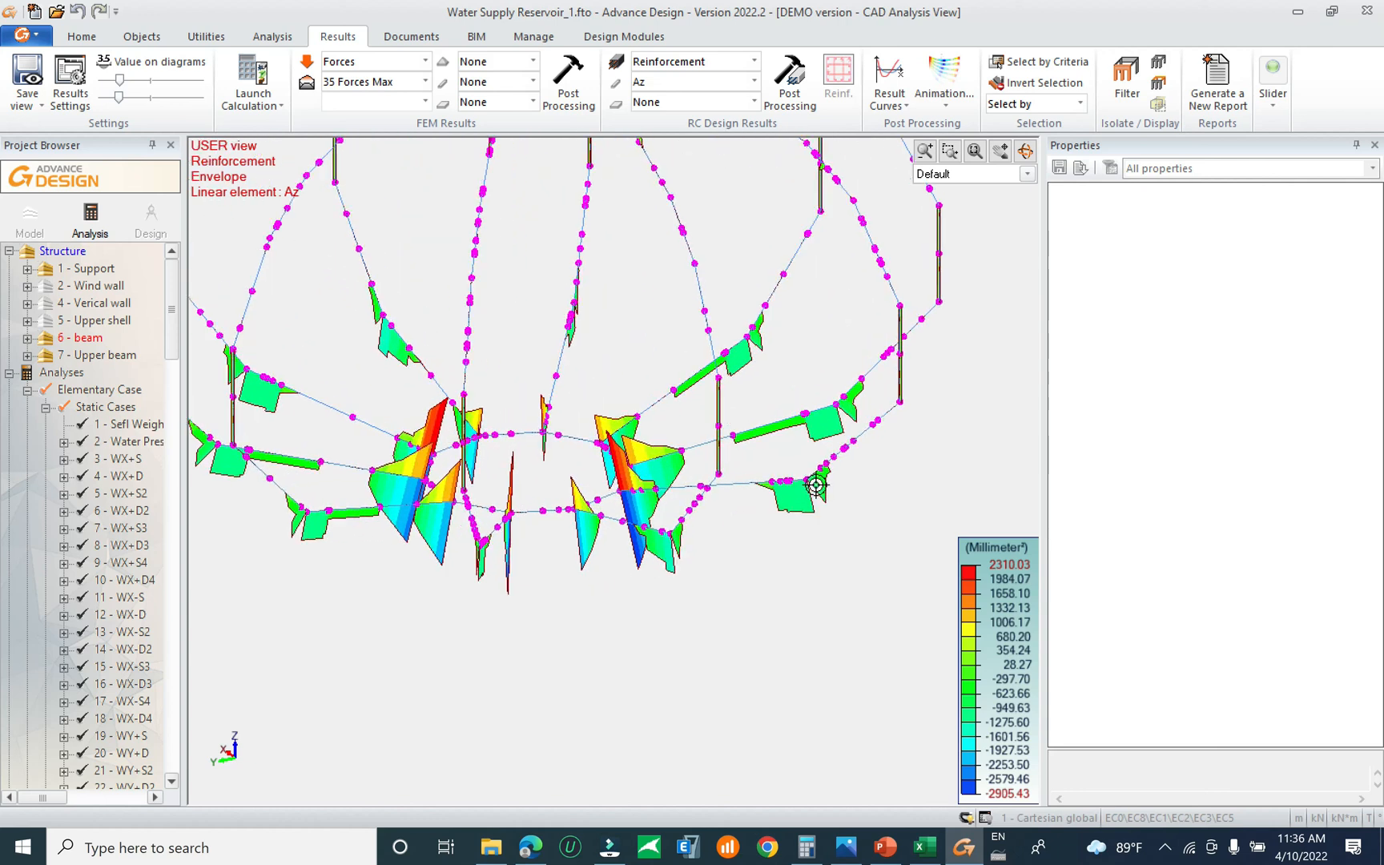
middle_drag(803, 515, 850, 512)
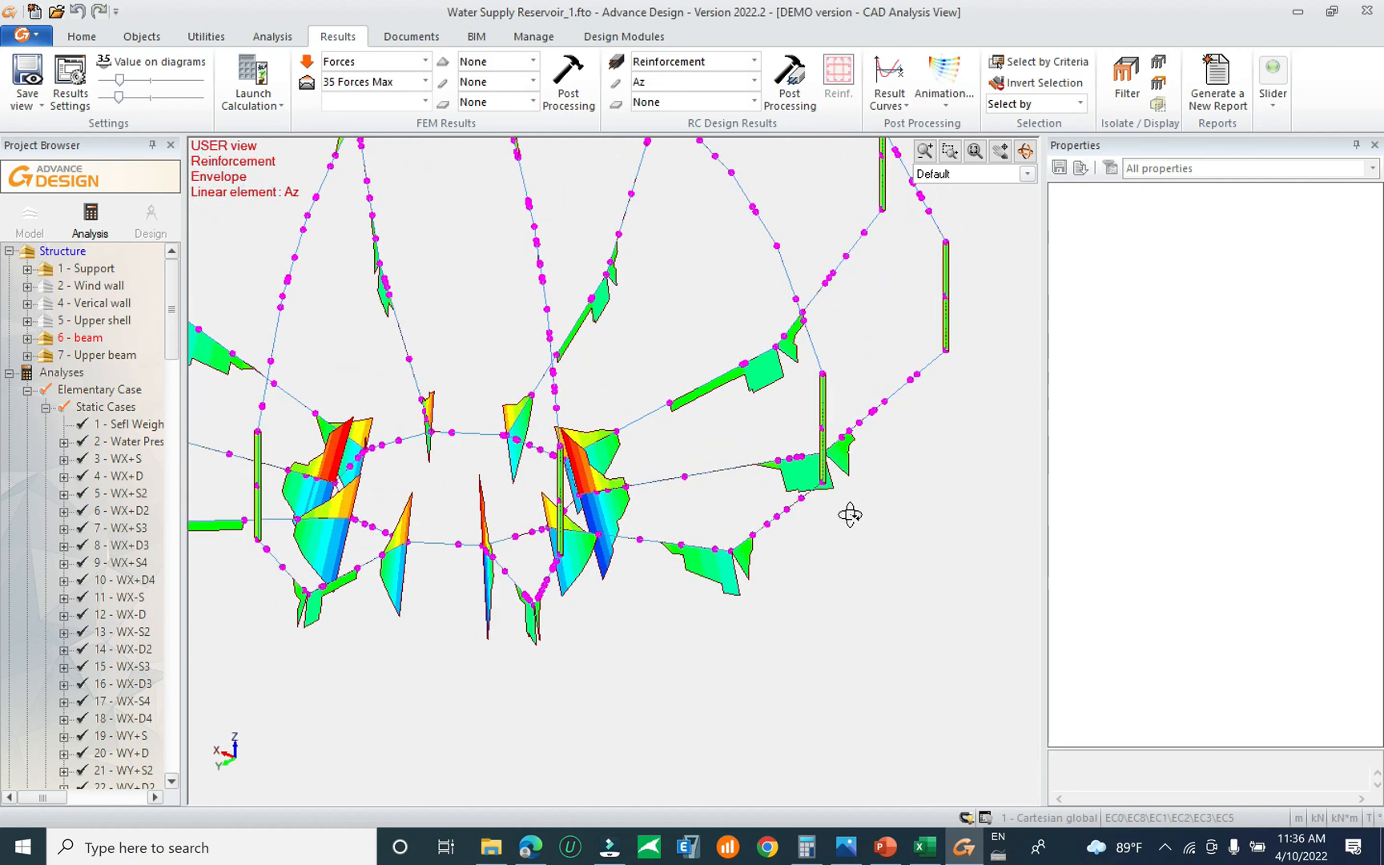
Change the linear element reinforcement display mode to Values and look closely at the lower ring beams
click(90, 93)
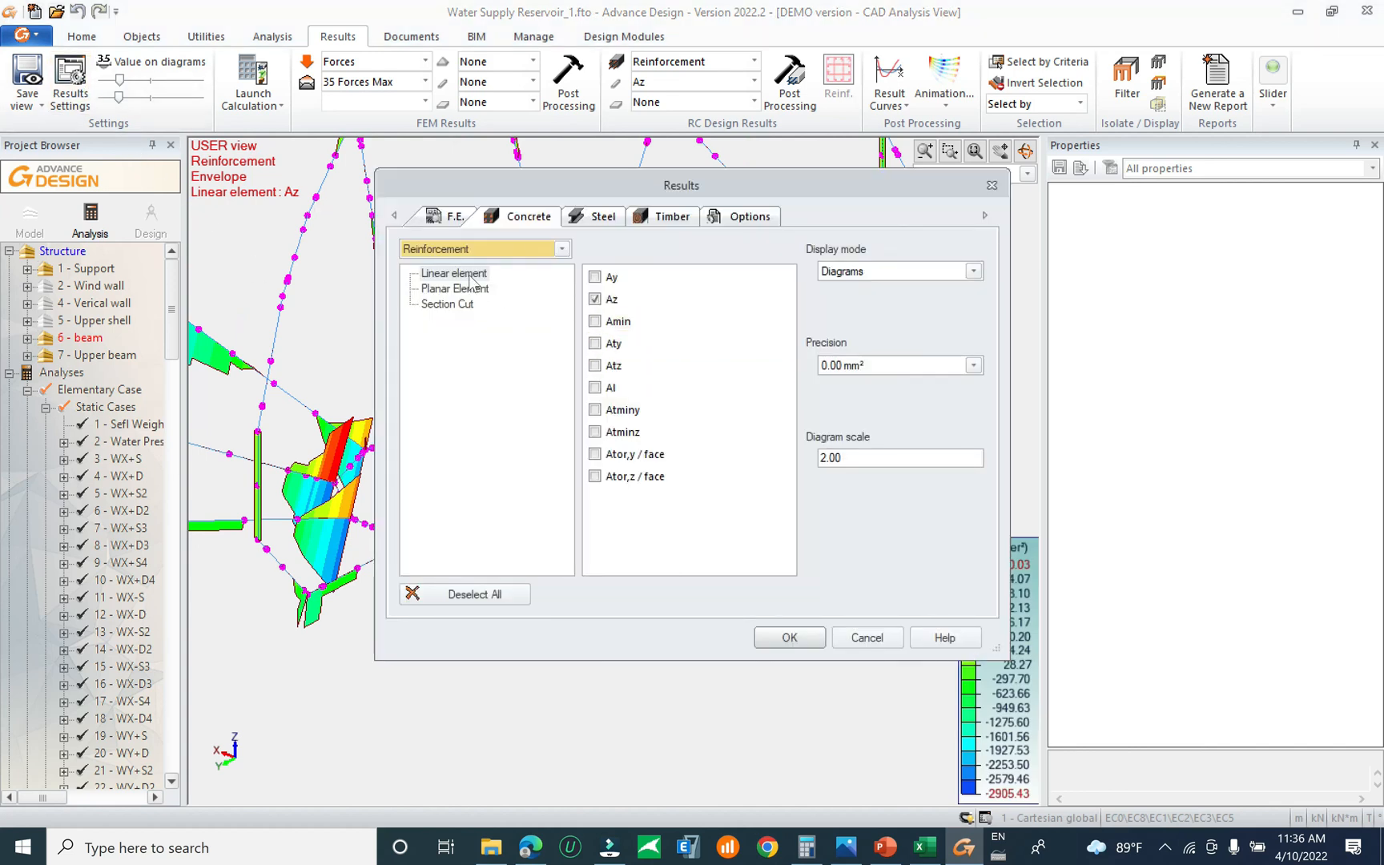
click(847, 273)
click(862, 297)
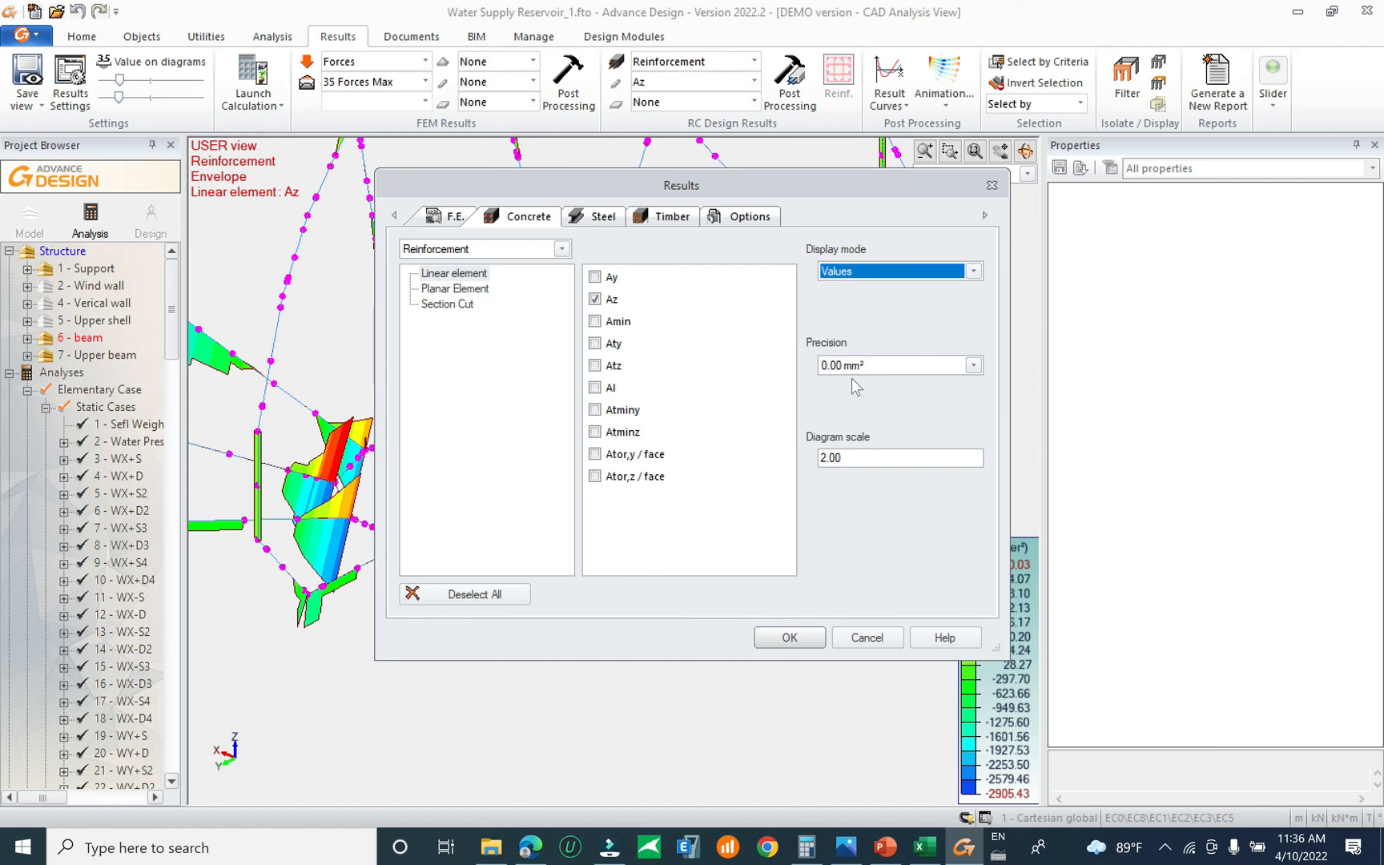
click(811, 639)
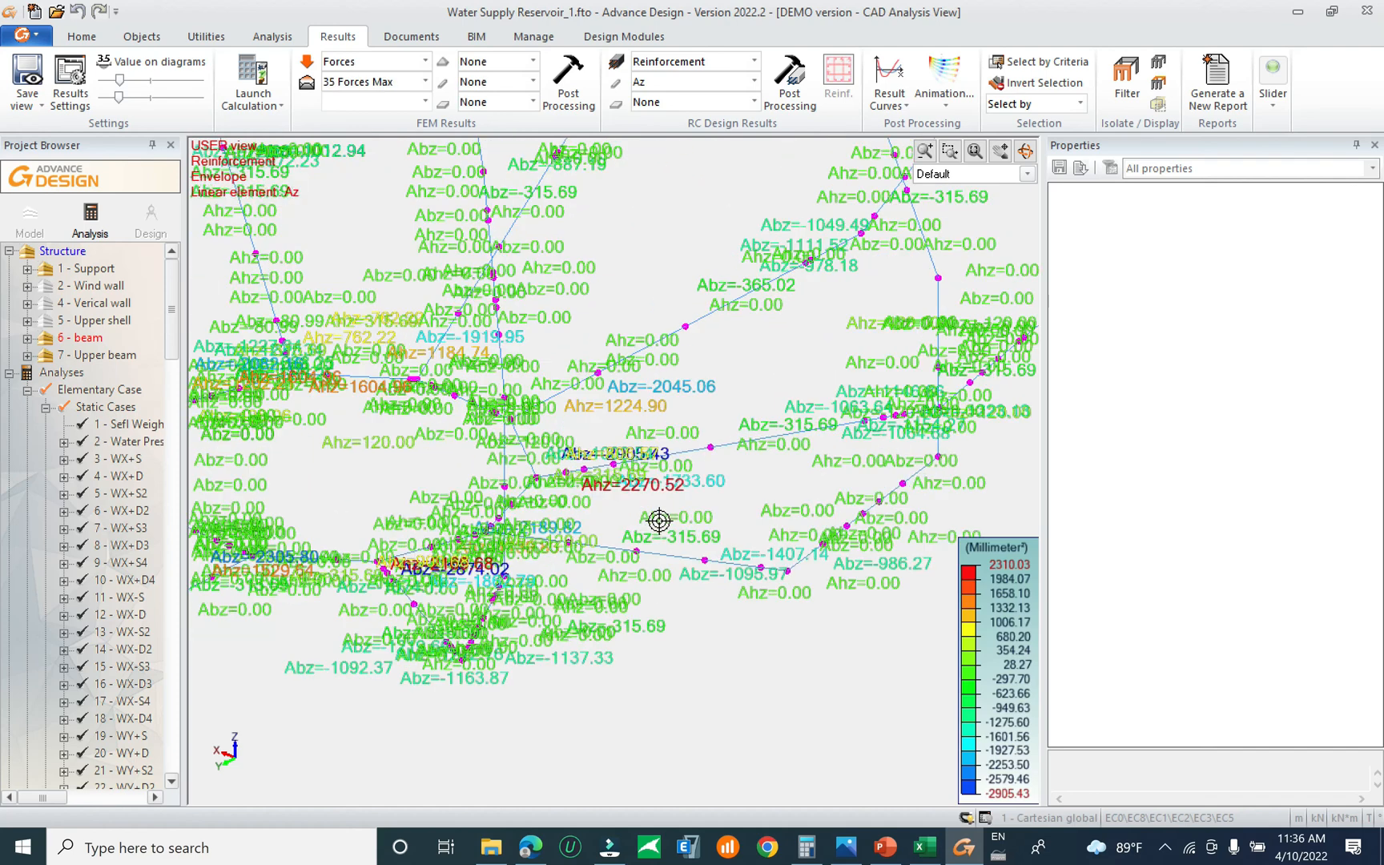
scroll(656, 519, up, 5)
mouse_move(540, 510)
middle_down()
mouse_move(509, 517)
mouse_move(521, 513)
middle_up()
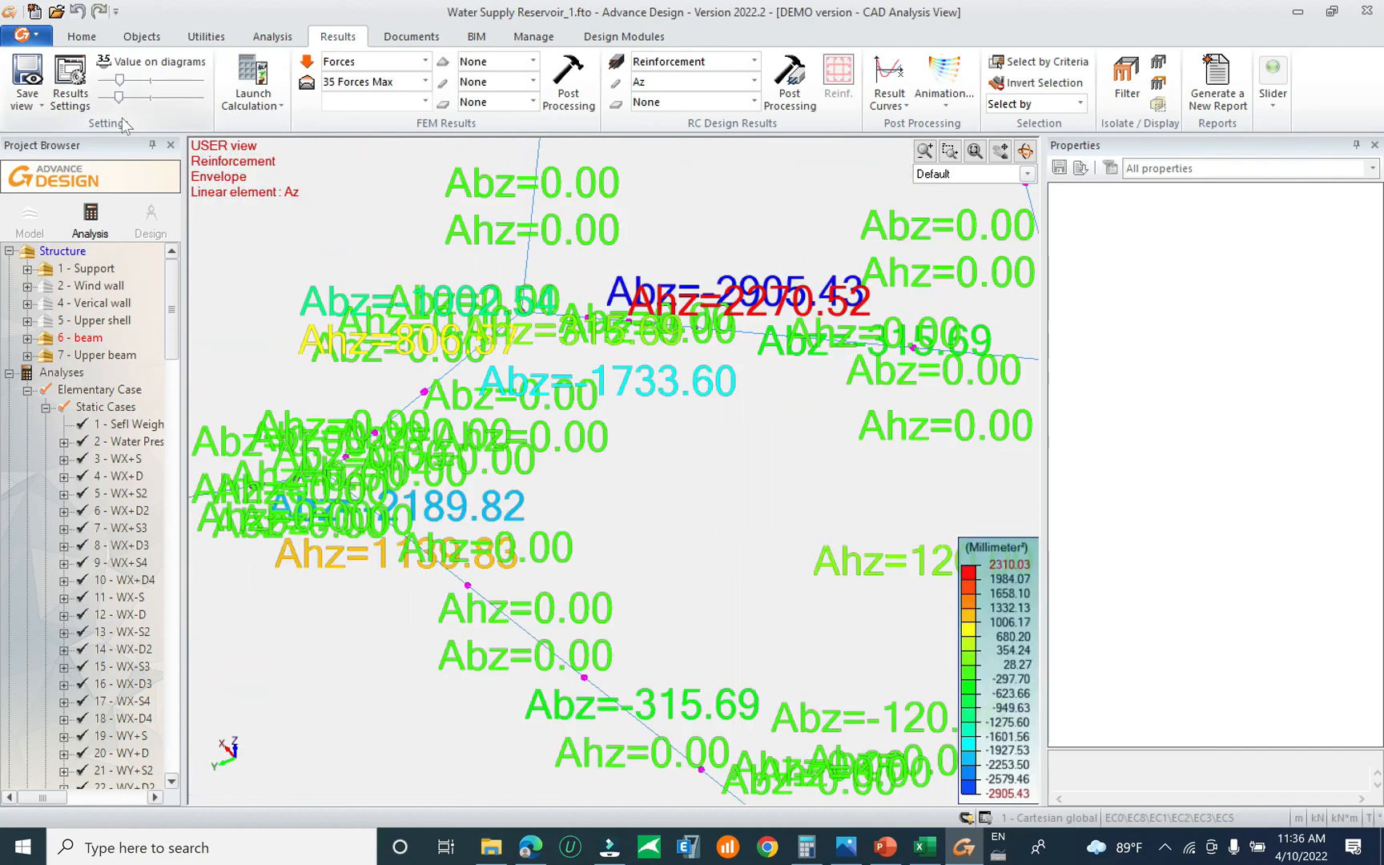
Reduce the font size of the displayed results in the result options
click(71, 82)
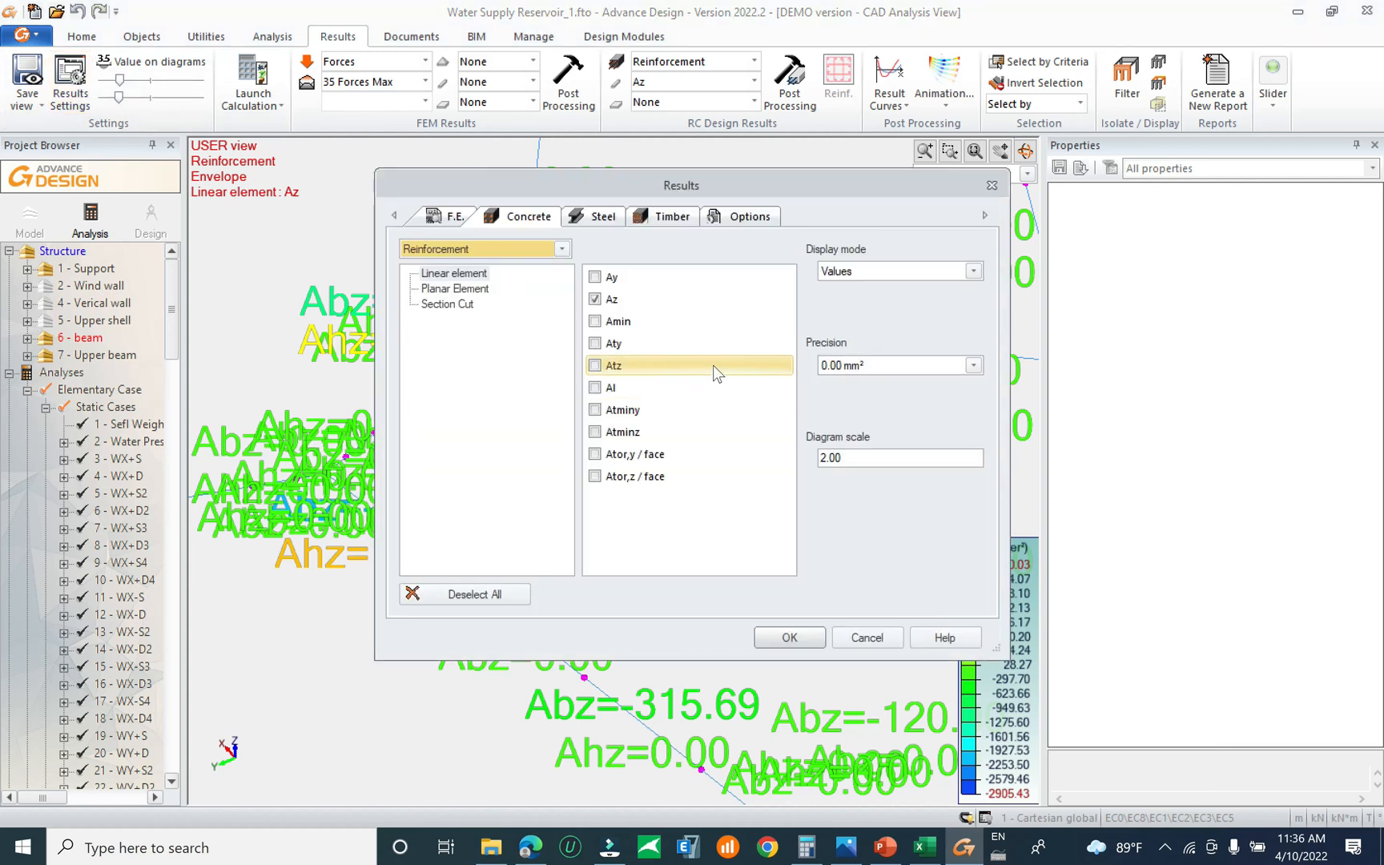
click(741, 215)
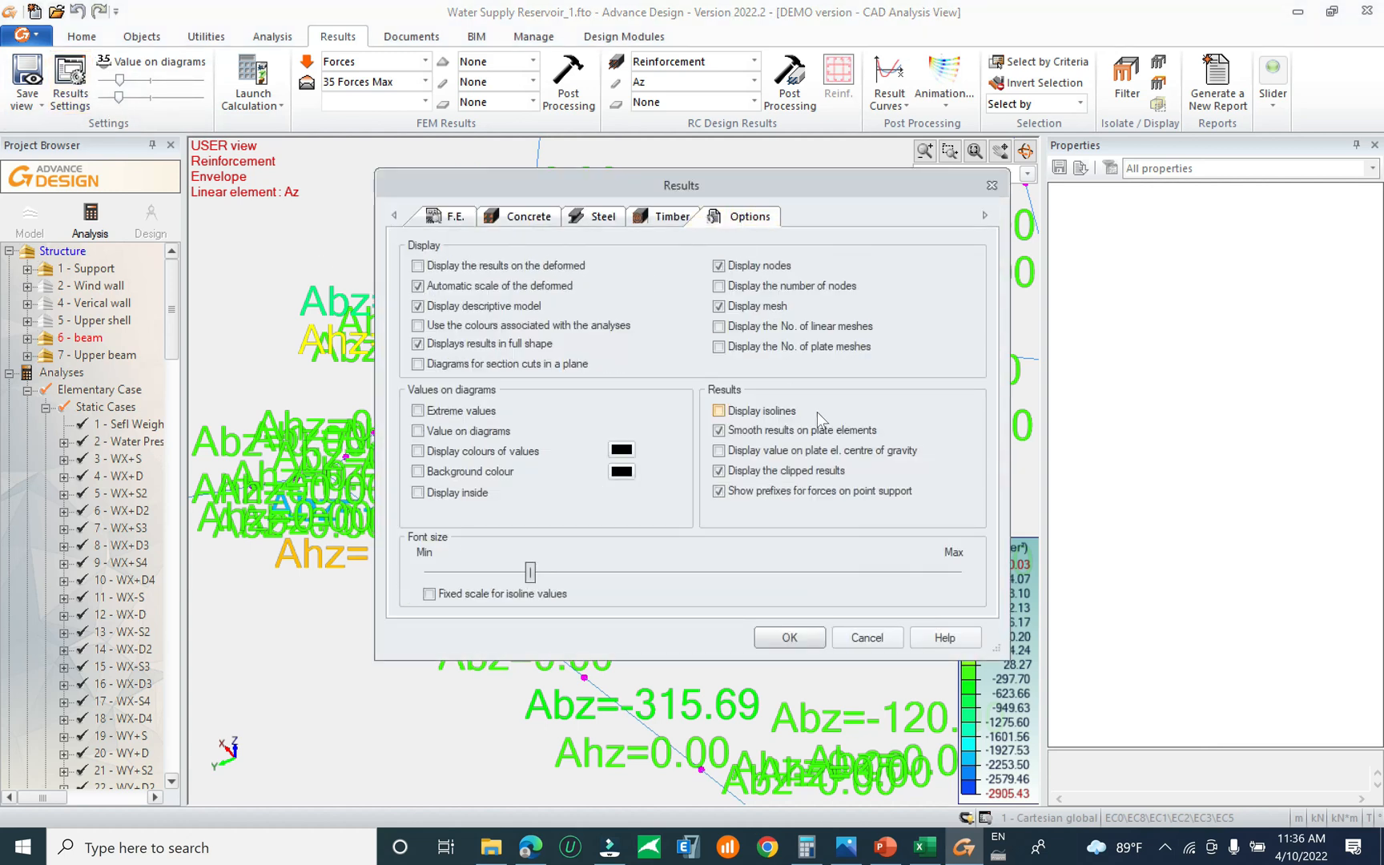
drag(531, 575, 497, 587)
click(770, 638)
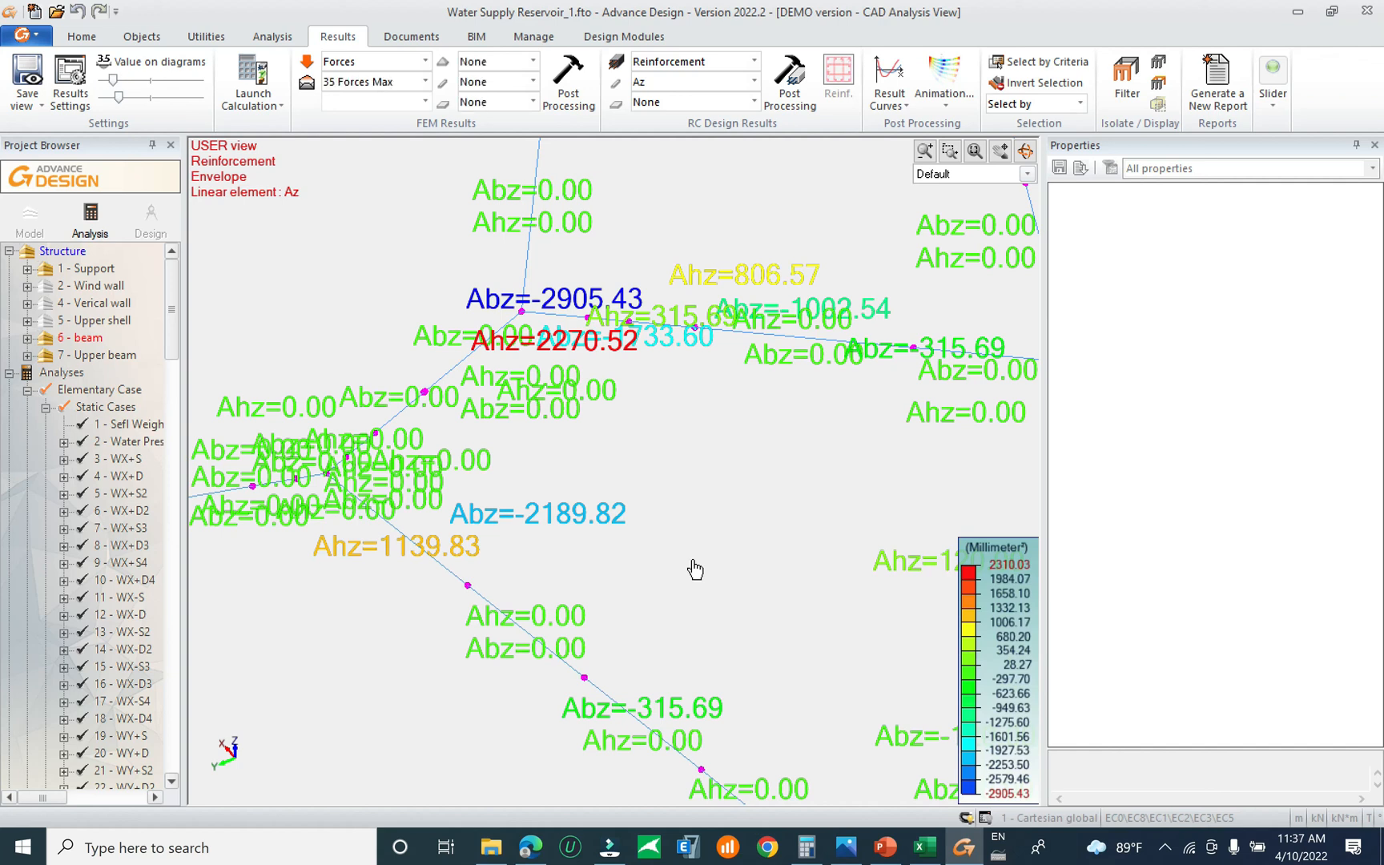
Set the font size of the displayed results to the minimum in the result options
scroll(634, 358, up, 4)
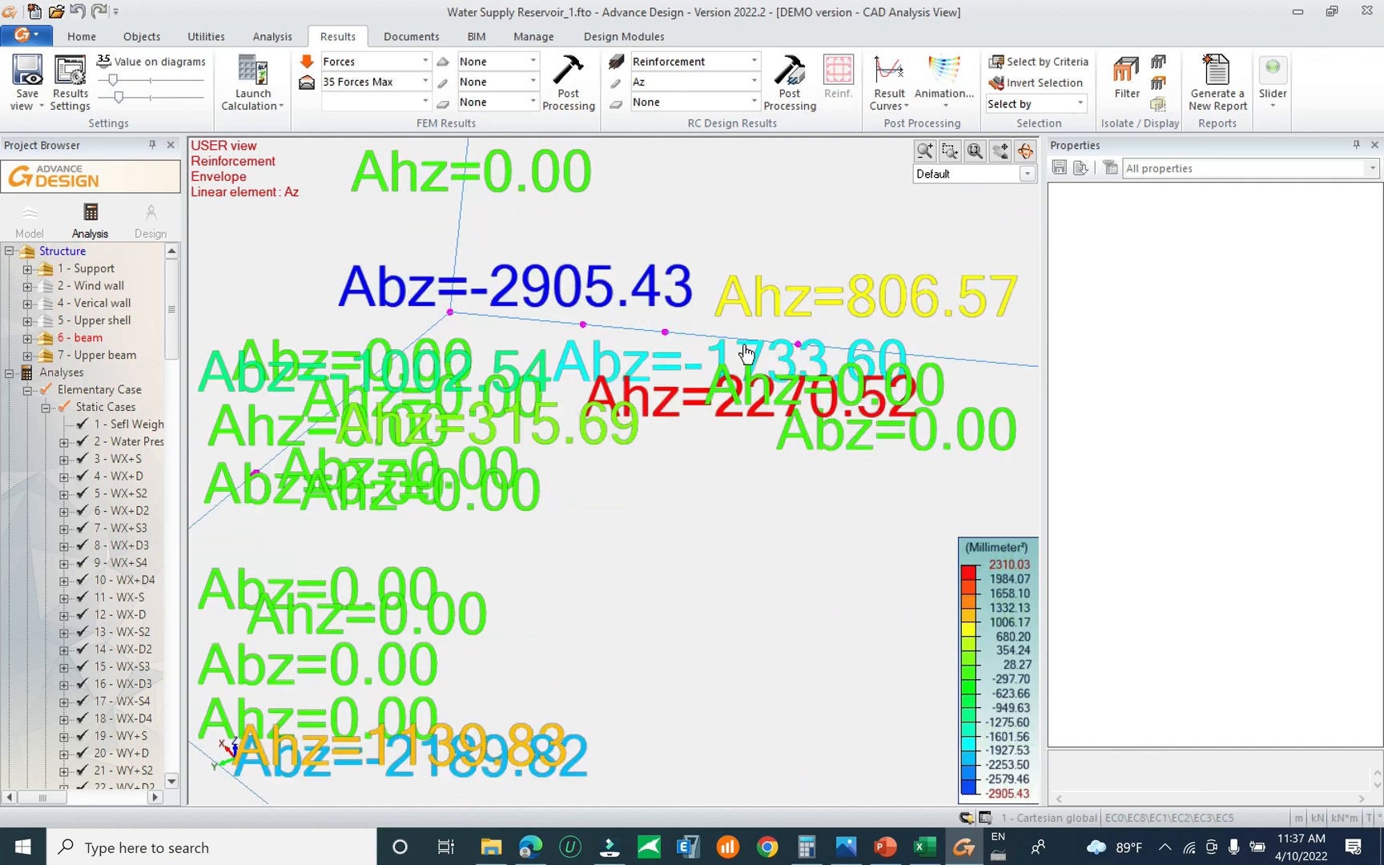
middle_drag(705, 418, 735, 409)
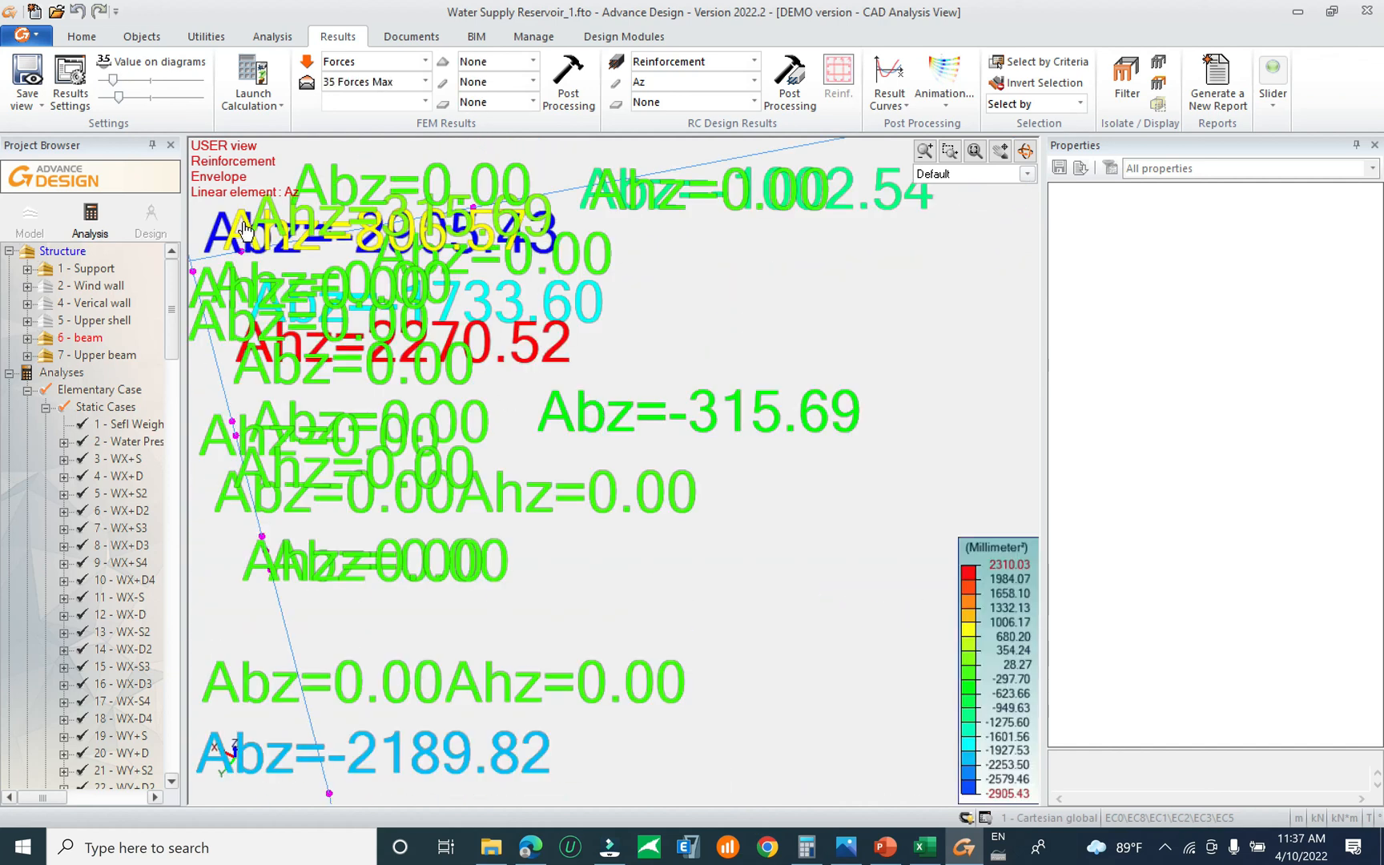
click(71, 80)
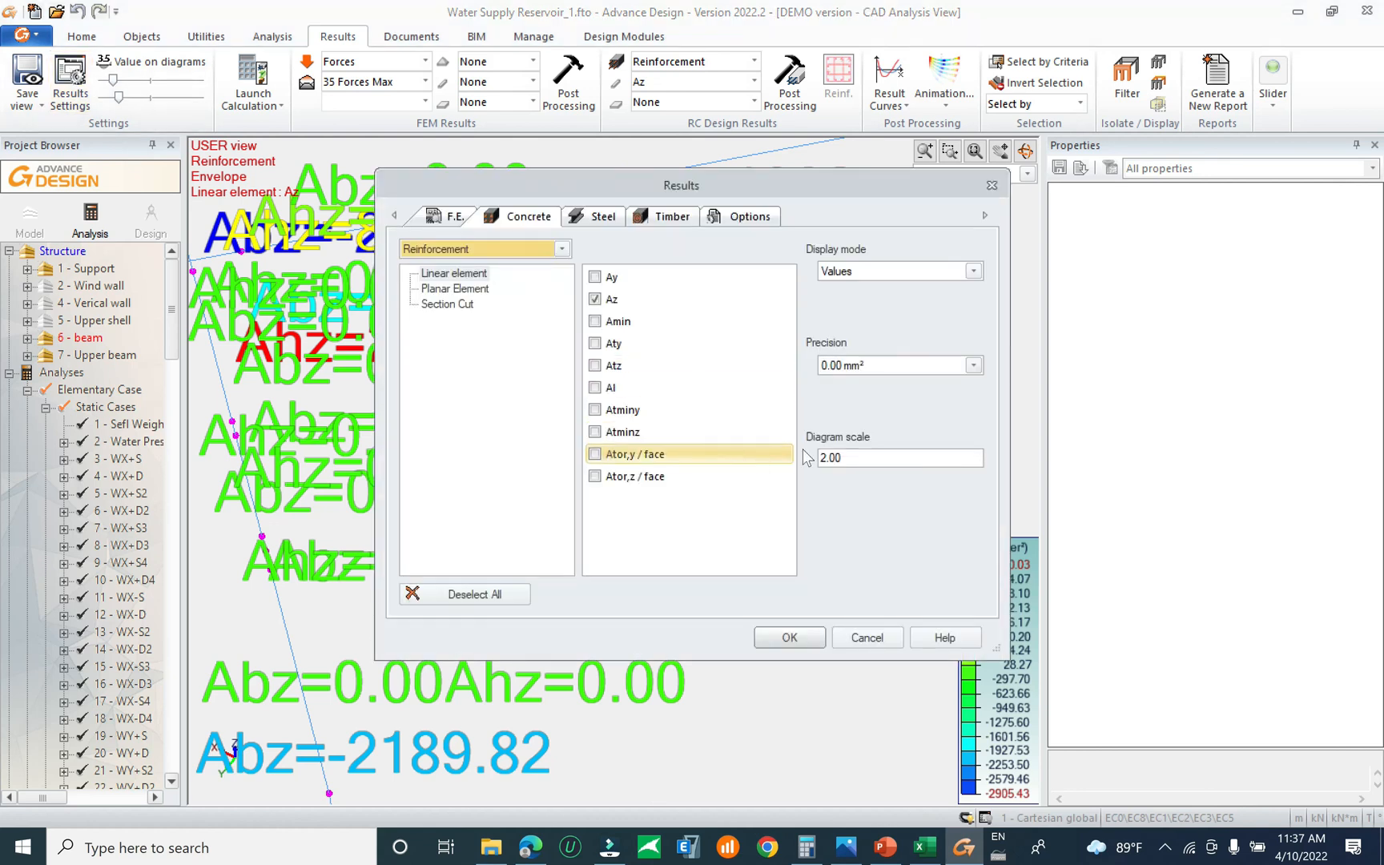
click(879, 273)
click(878, 287)
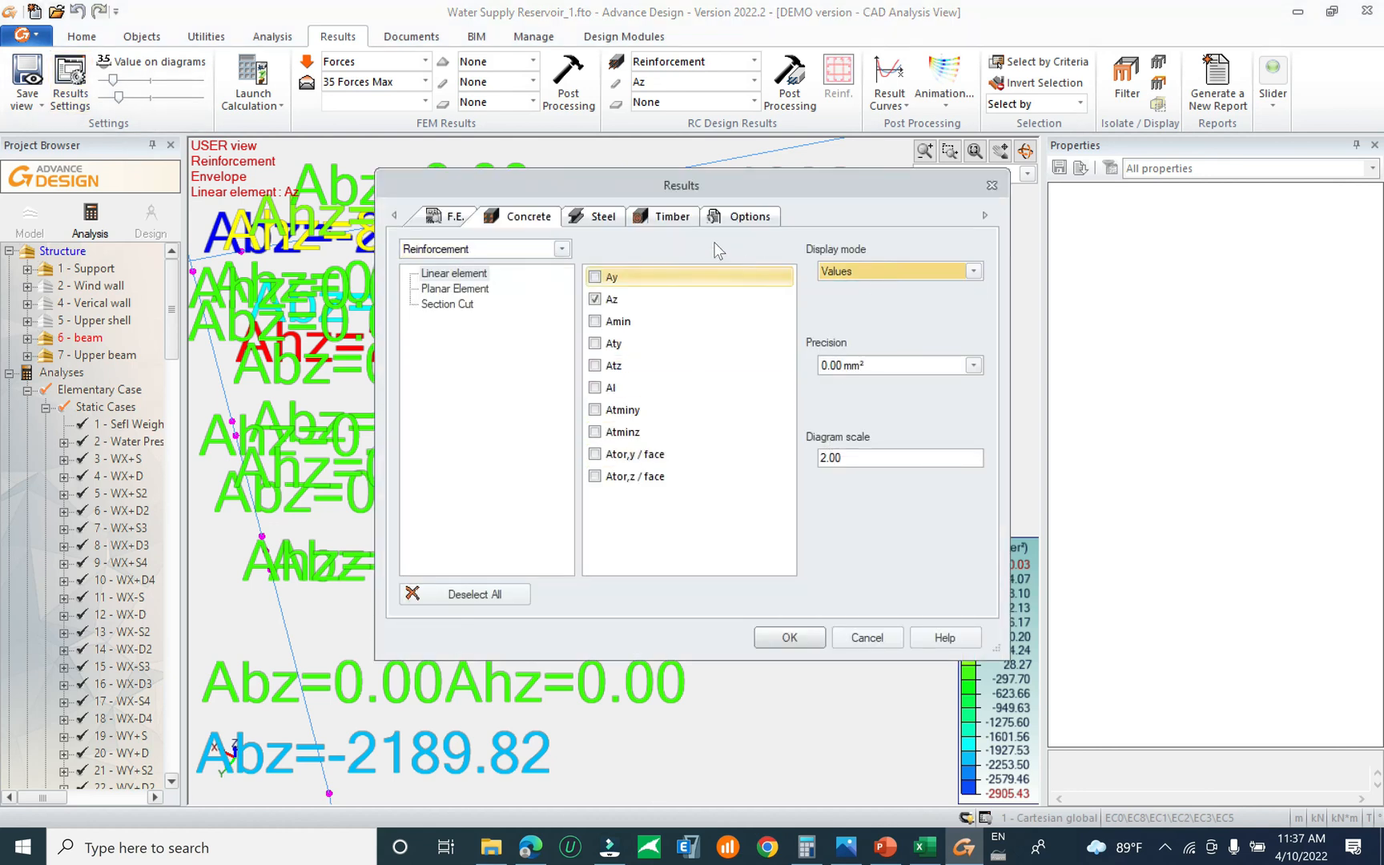
click(742, 216)
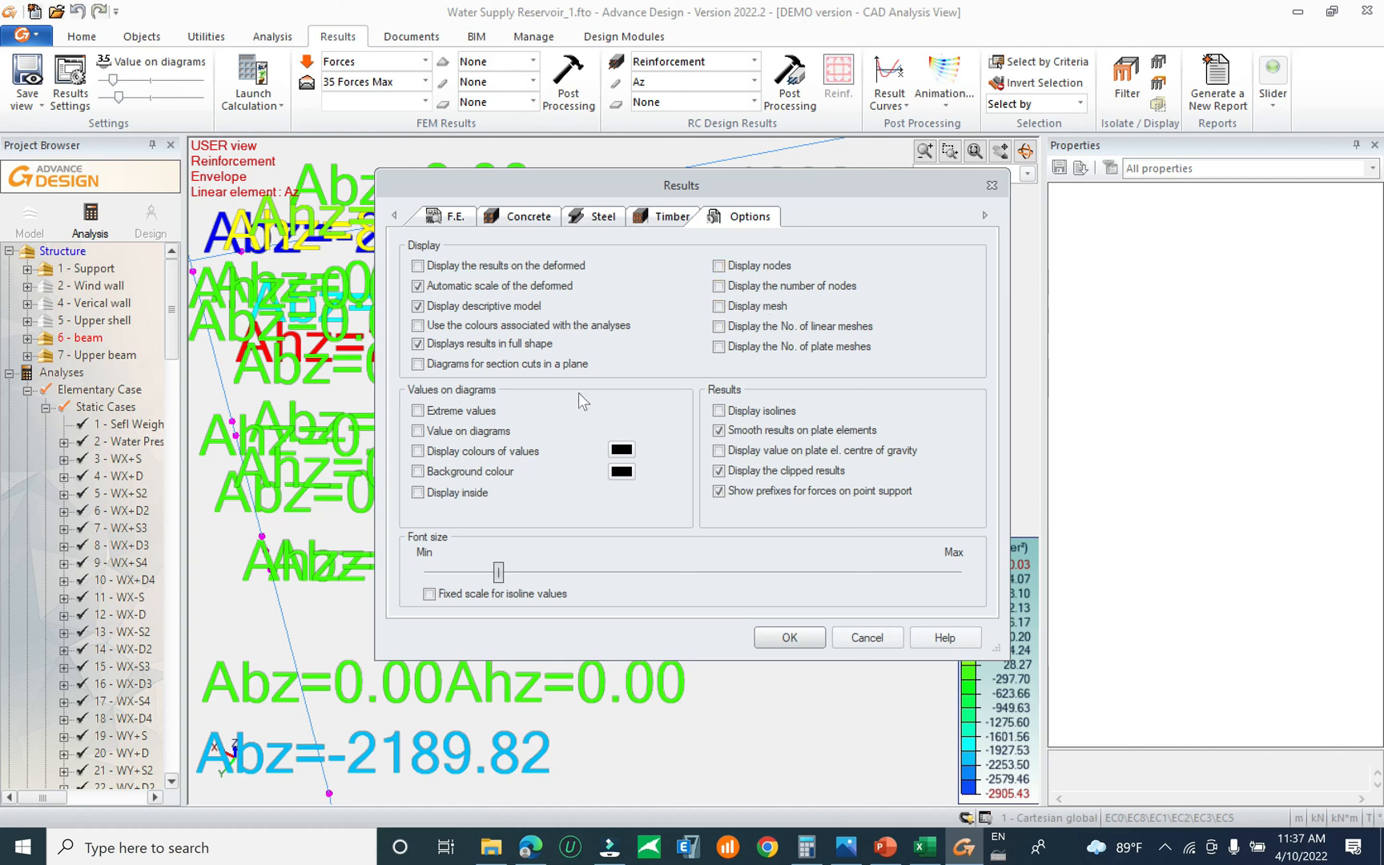
drag(498, 571, 429, 572)
click(793, 640)
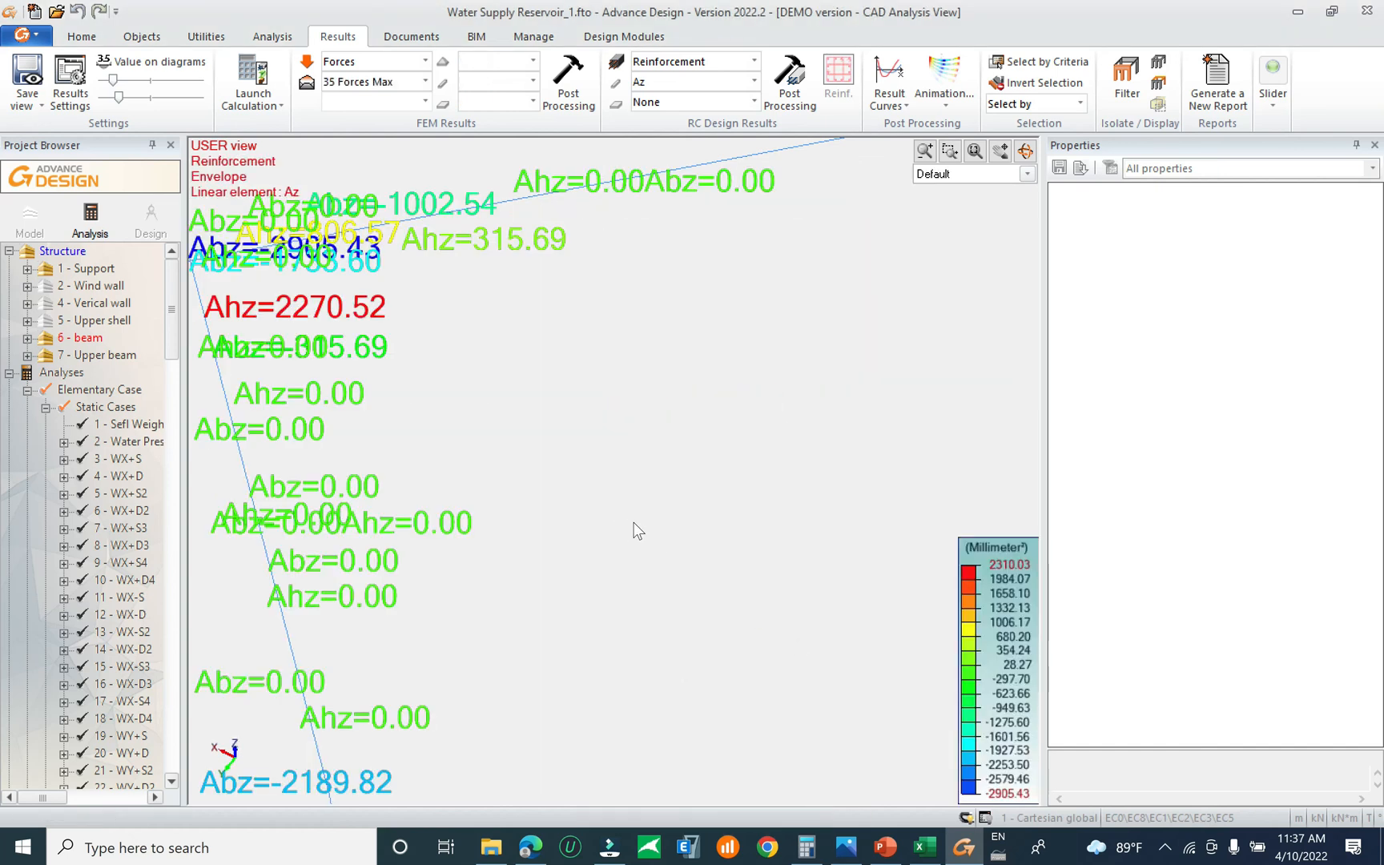
Look closely at the Az values at the lower ring joint, switch to the Rebar calculator and set its bars area unit to cm2
scroll(658, 547, down, 1)
shift+middle_drag(567, 455, 548, 448)
middle_drag(508, 347, 620, 475)
scroll(544, 366, up, 7)
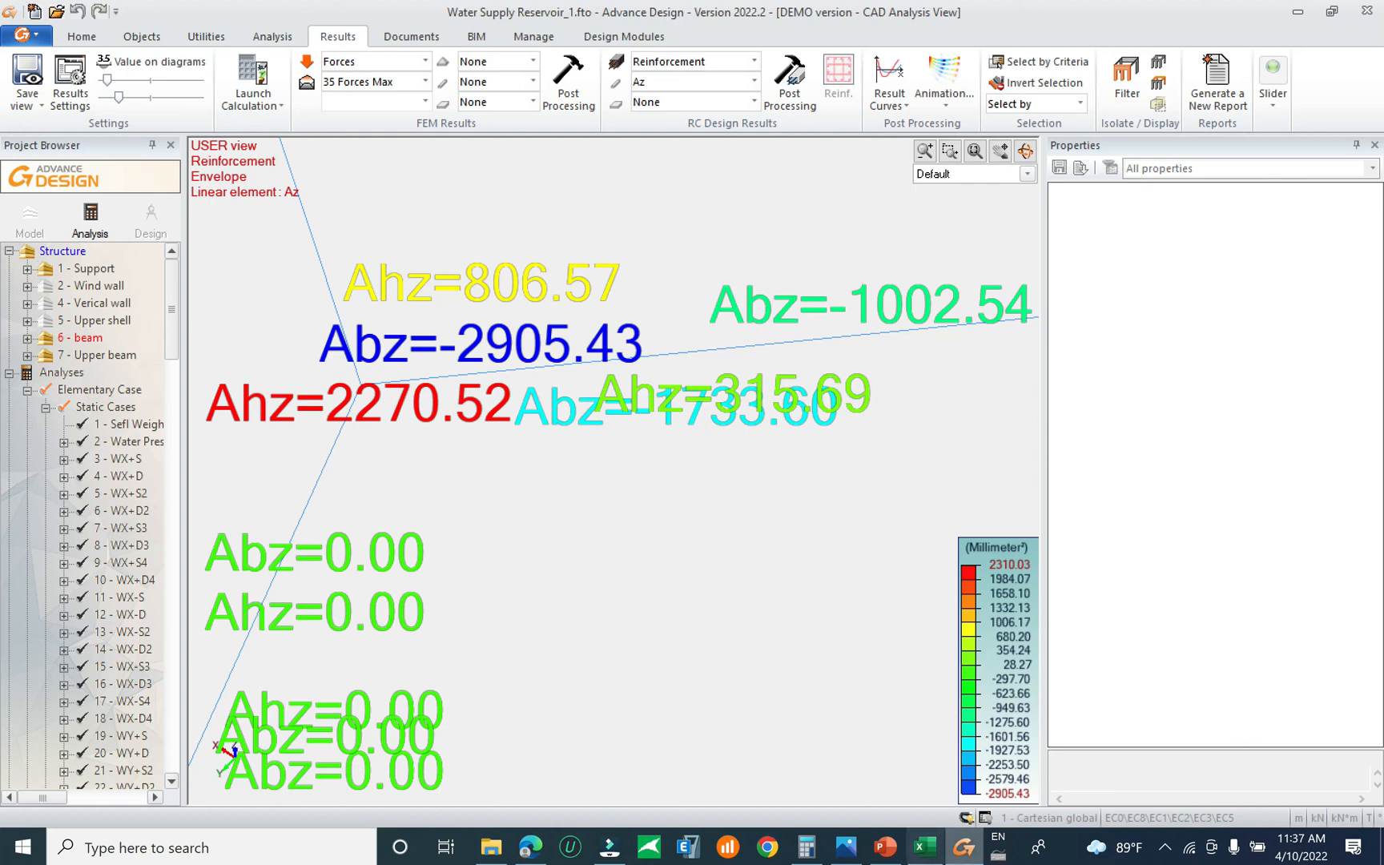
mouse_move(621, 857)
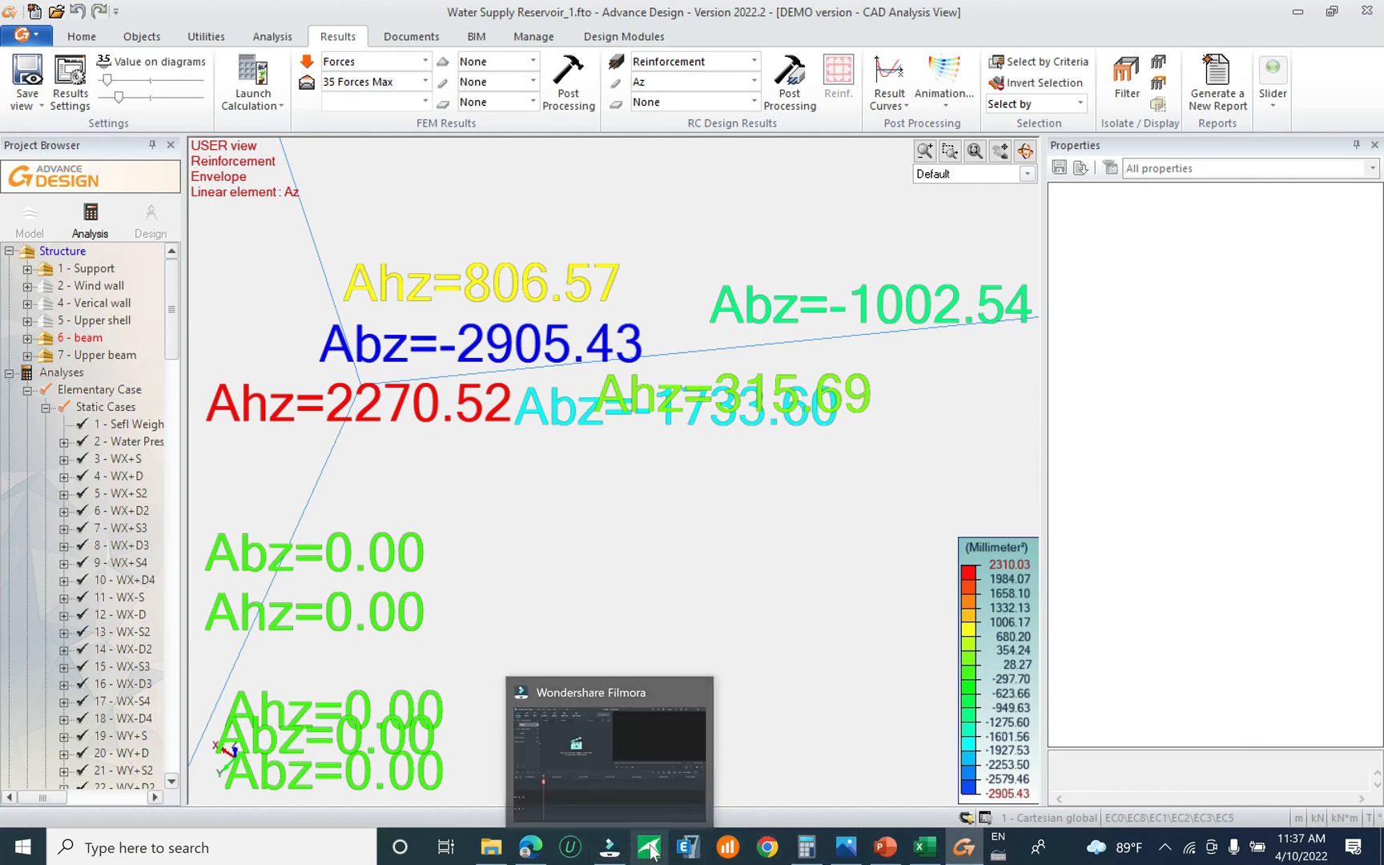
click(651, 849)
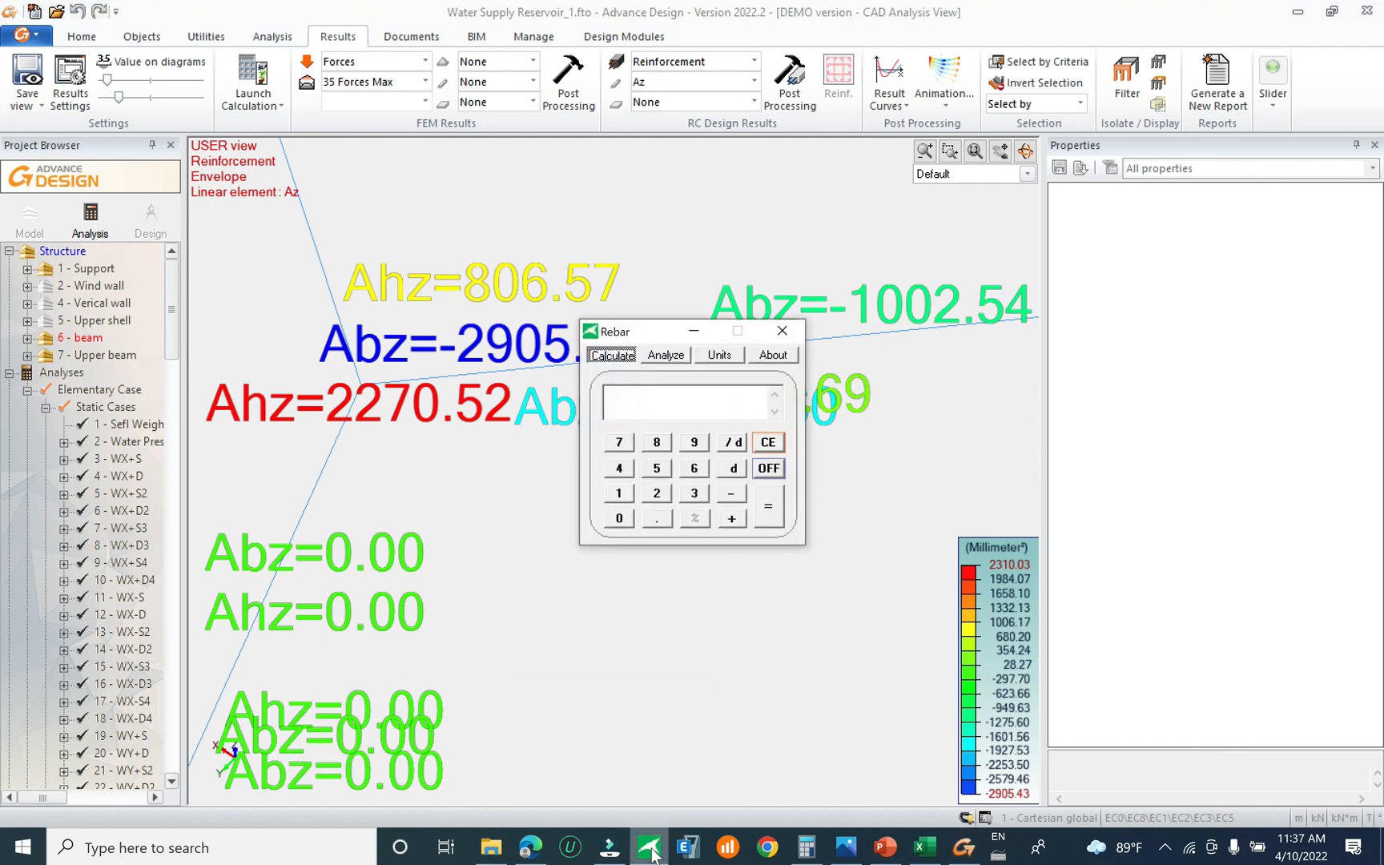
click(719, 355)
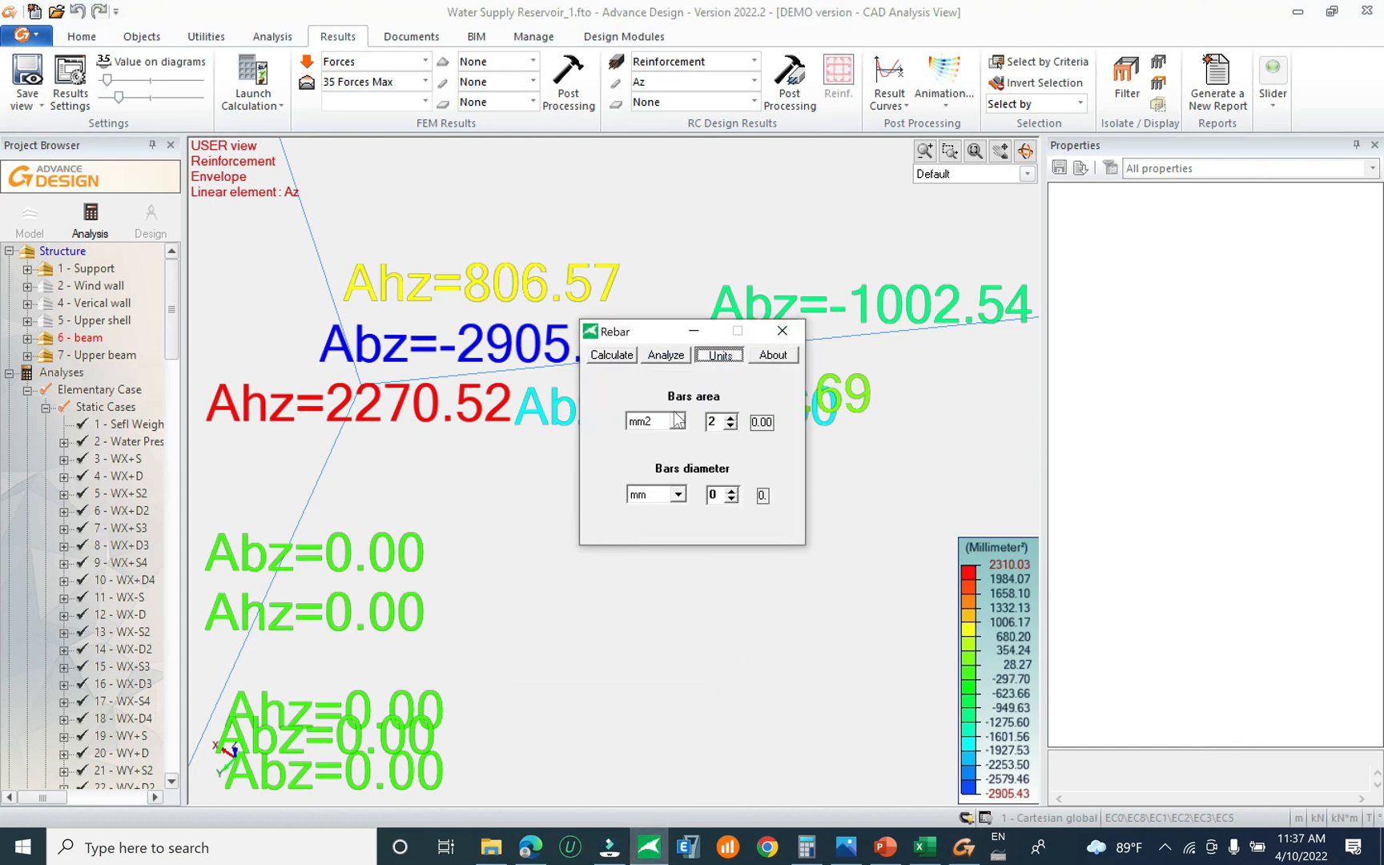
click(668, 422)
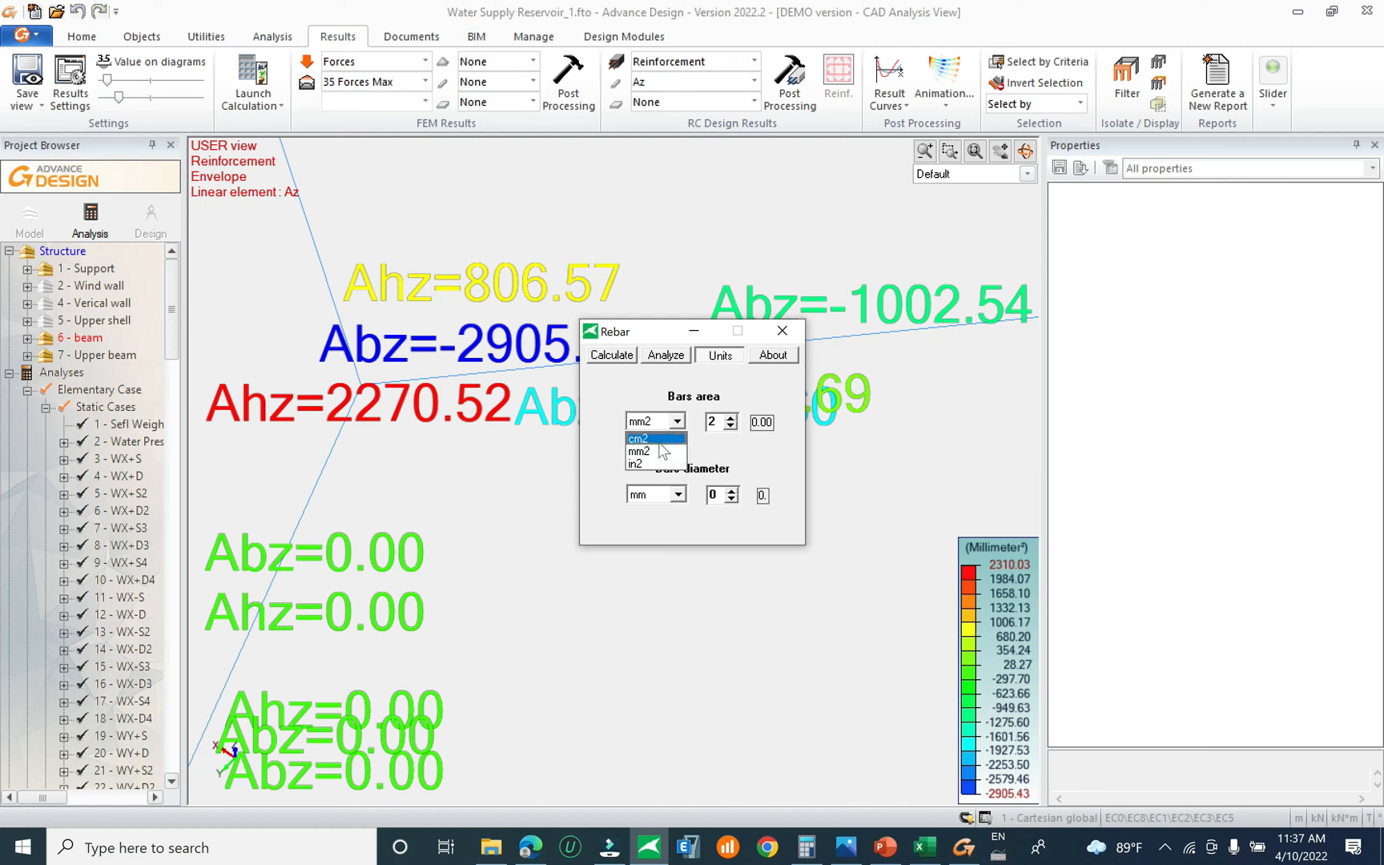
click(650, 443)
Analyze the number of bars required for an area of 23 cm2, trying 20 mm and settling on 25 mm diameter
click(654, 355)
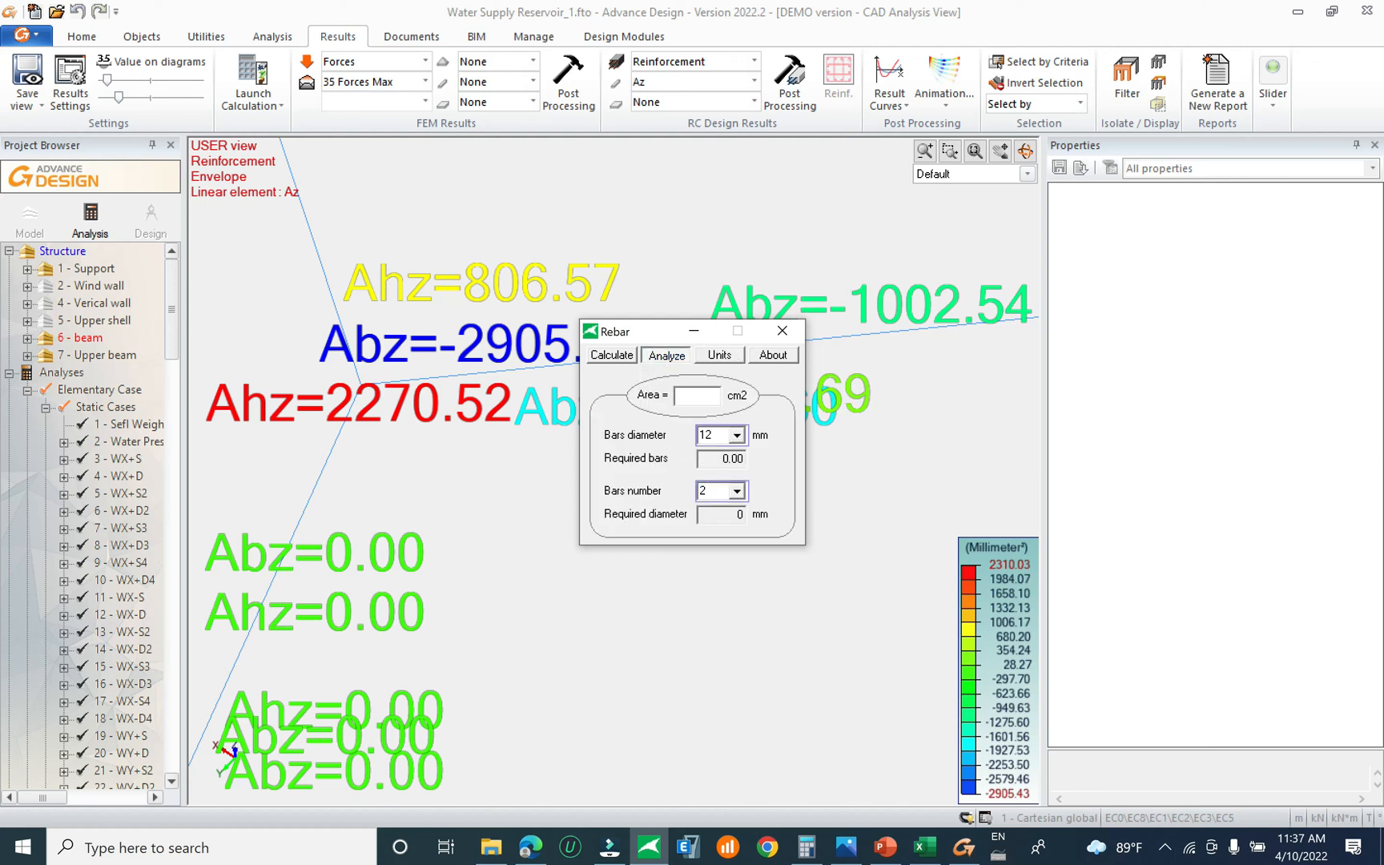
text(3)
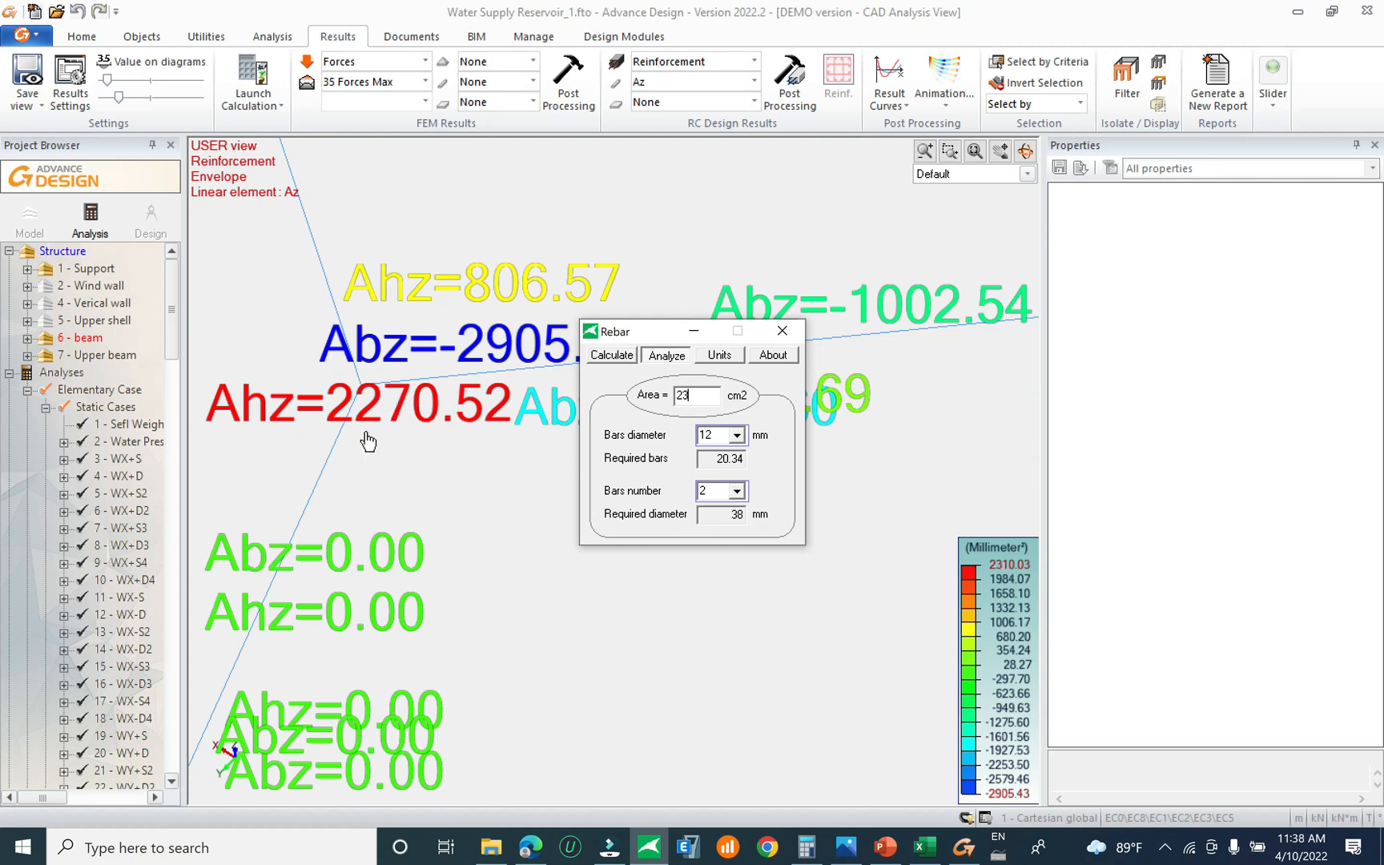
click(736, 435)
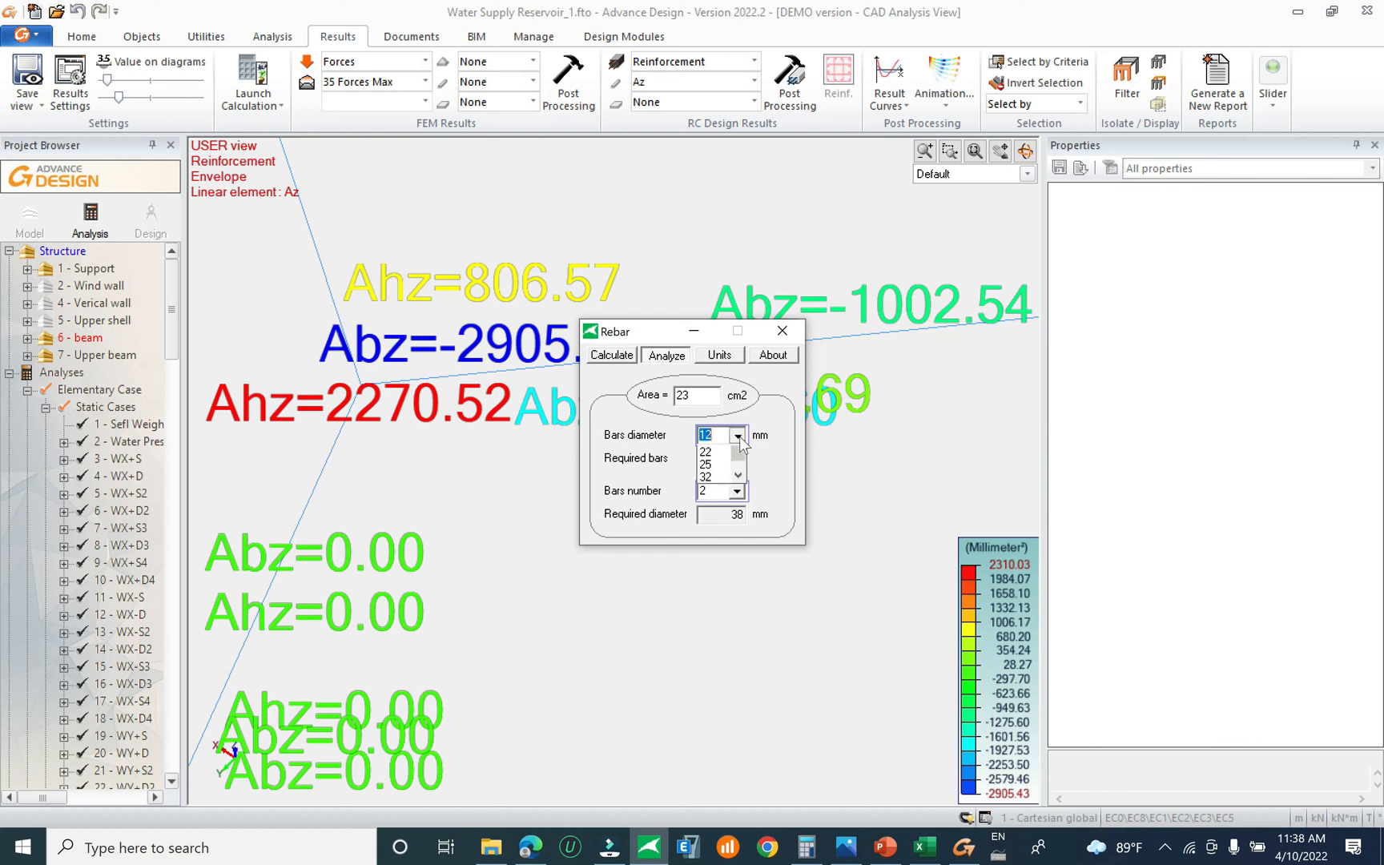
click(707, 503)
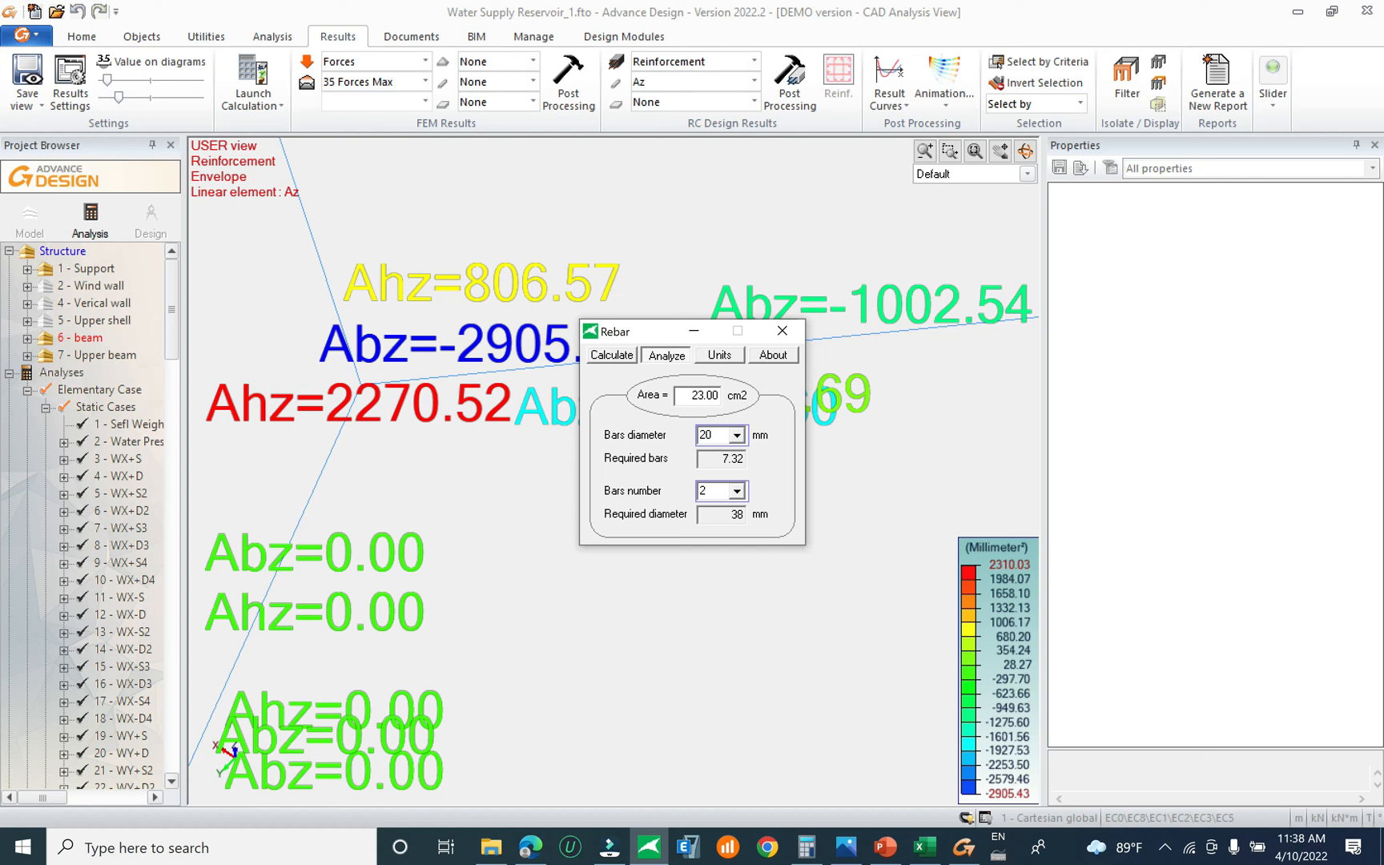
click(736, 435)
click(708, 514)
click(723, 459)
Switch to the Minimum reinforcement workbook in Excel and enter "5DB25 top longitudial for beam" in cell L60
click(925, 846)
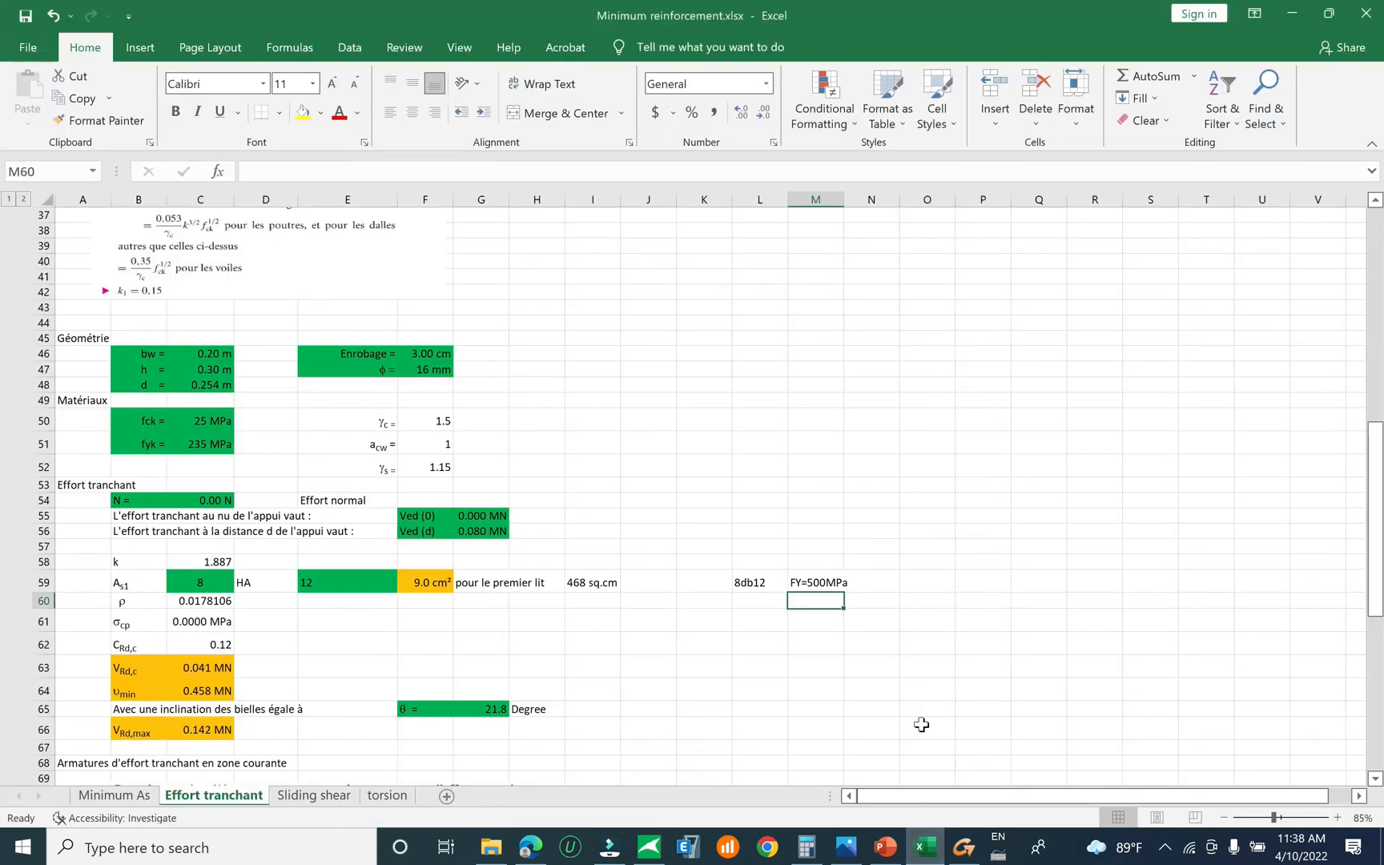
click(742, 605)
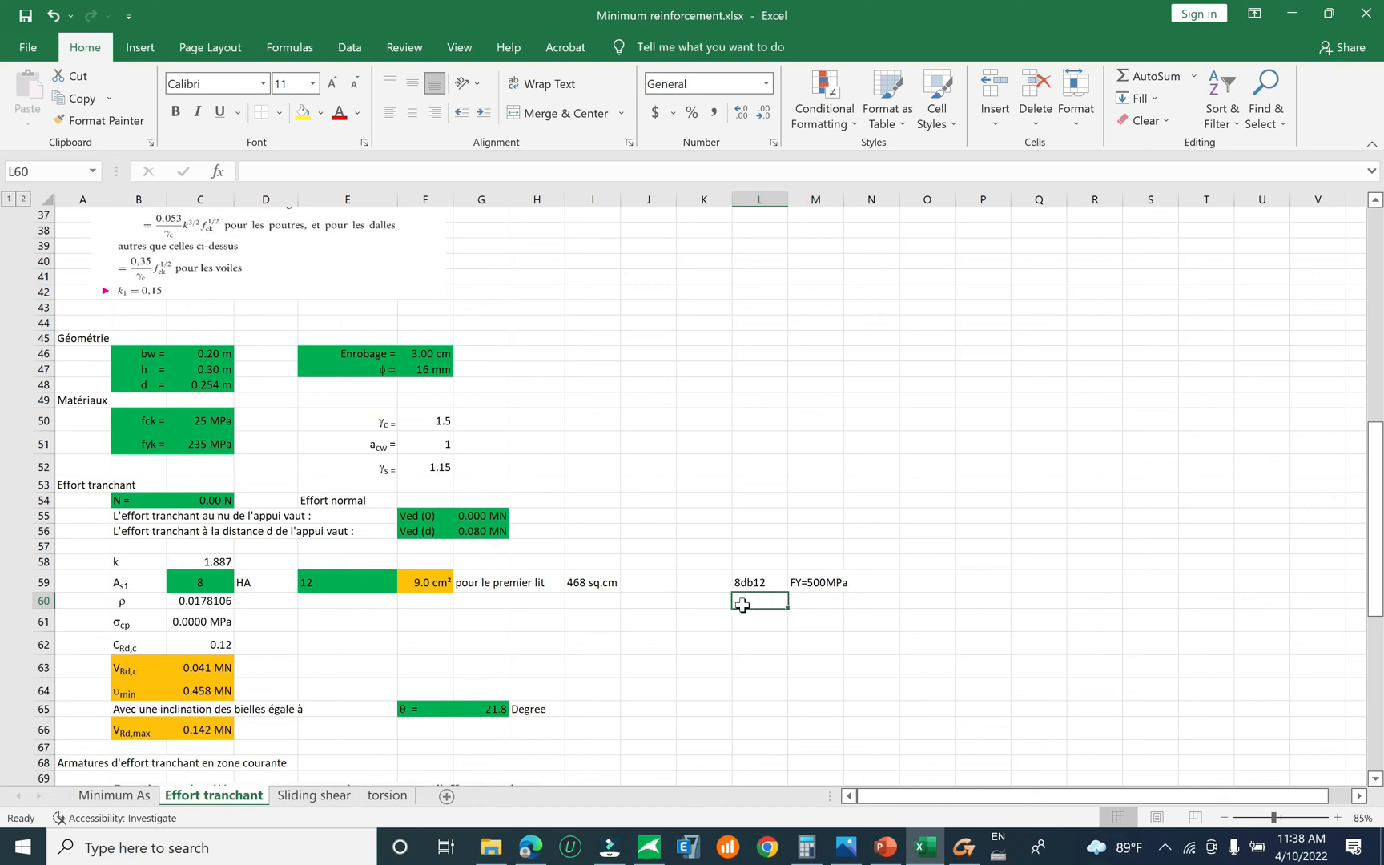
text(5DB)
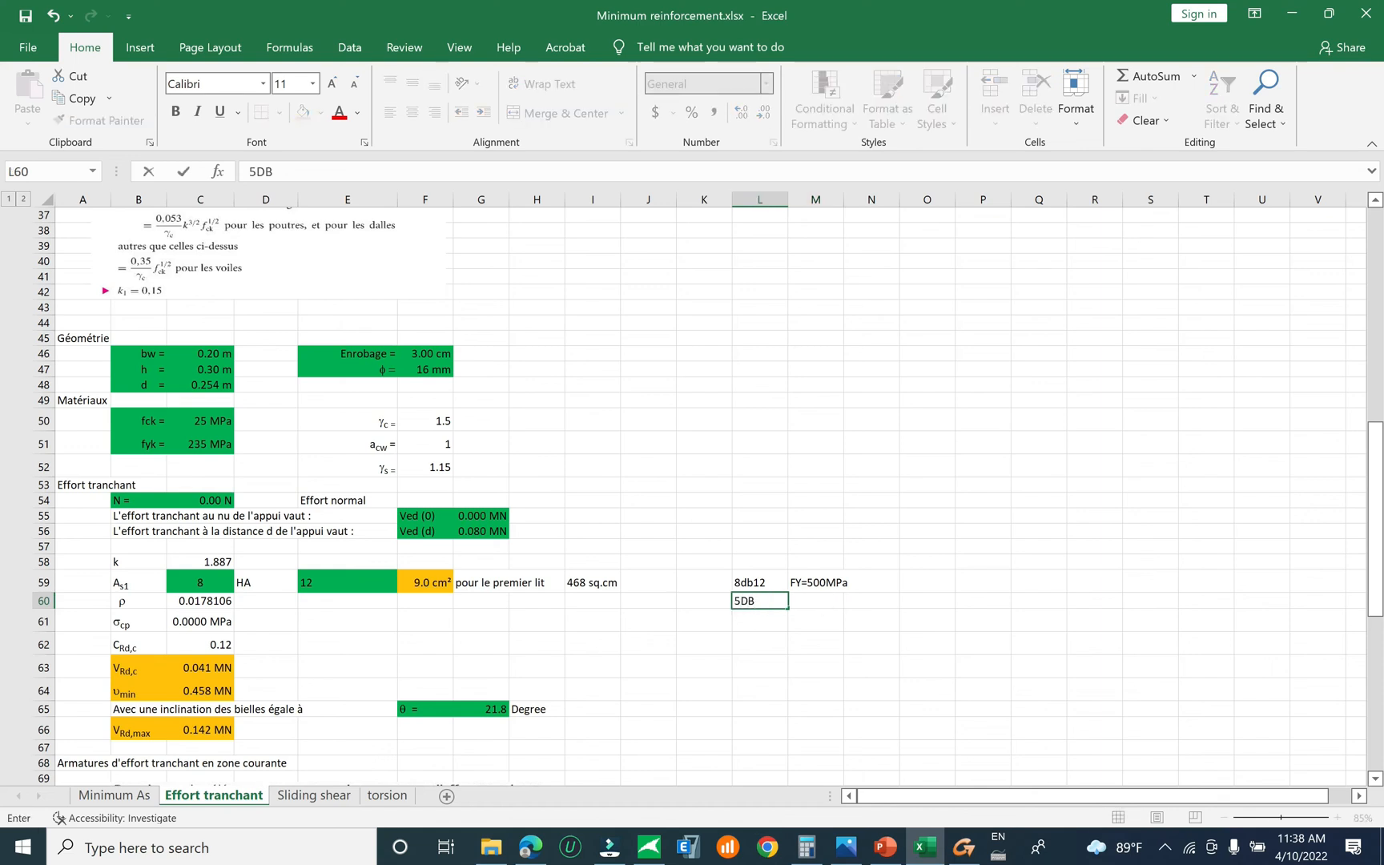
click(926, 851)
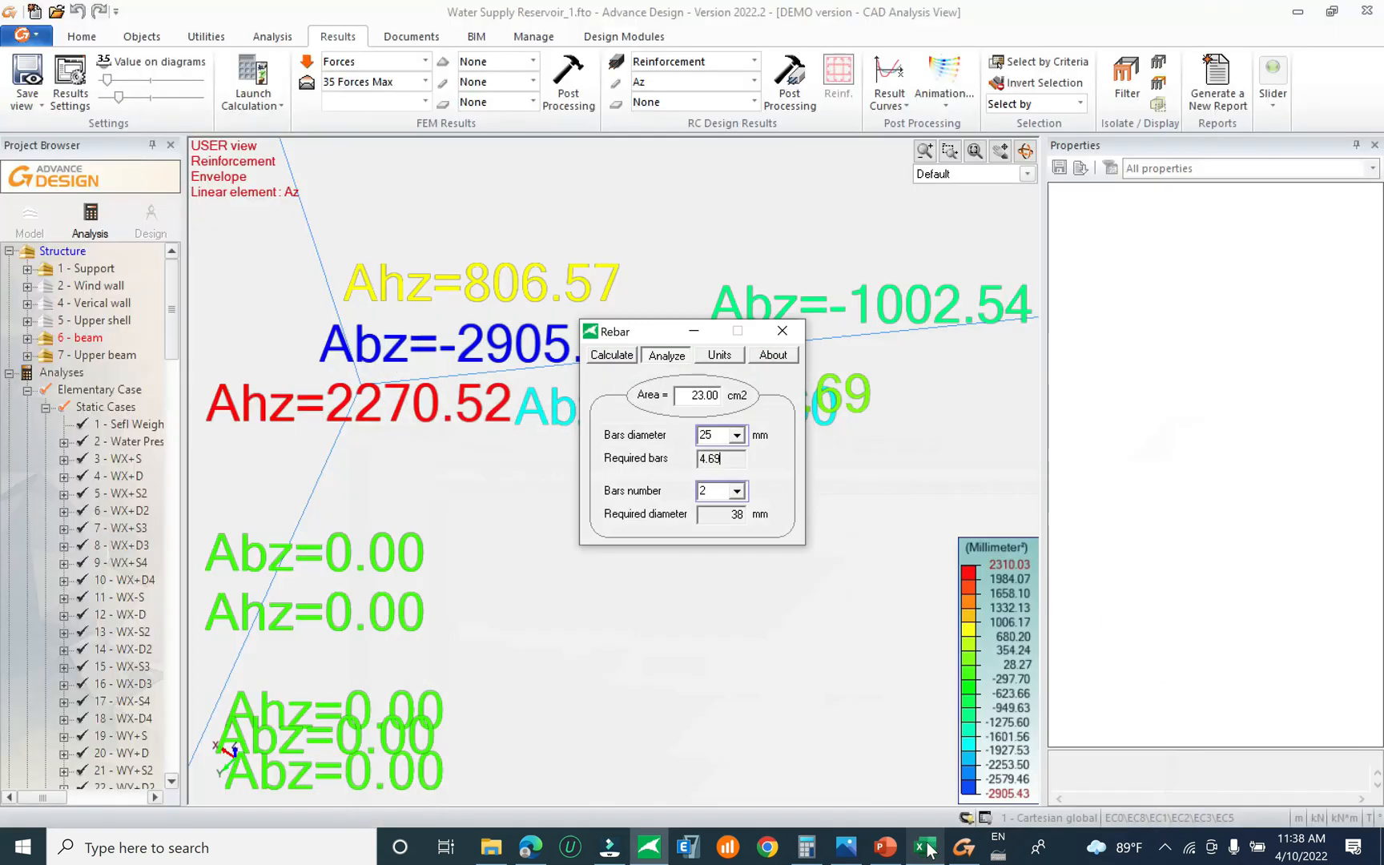
click(926, 851)
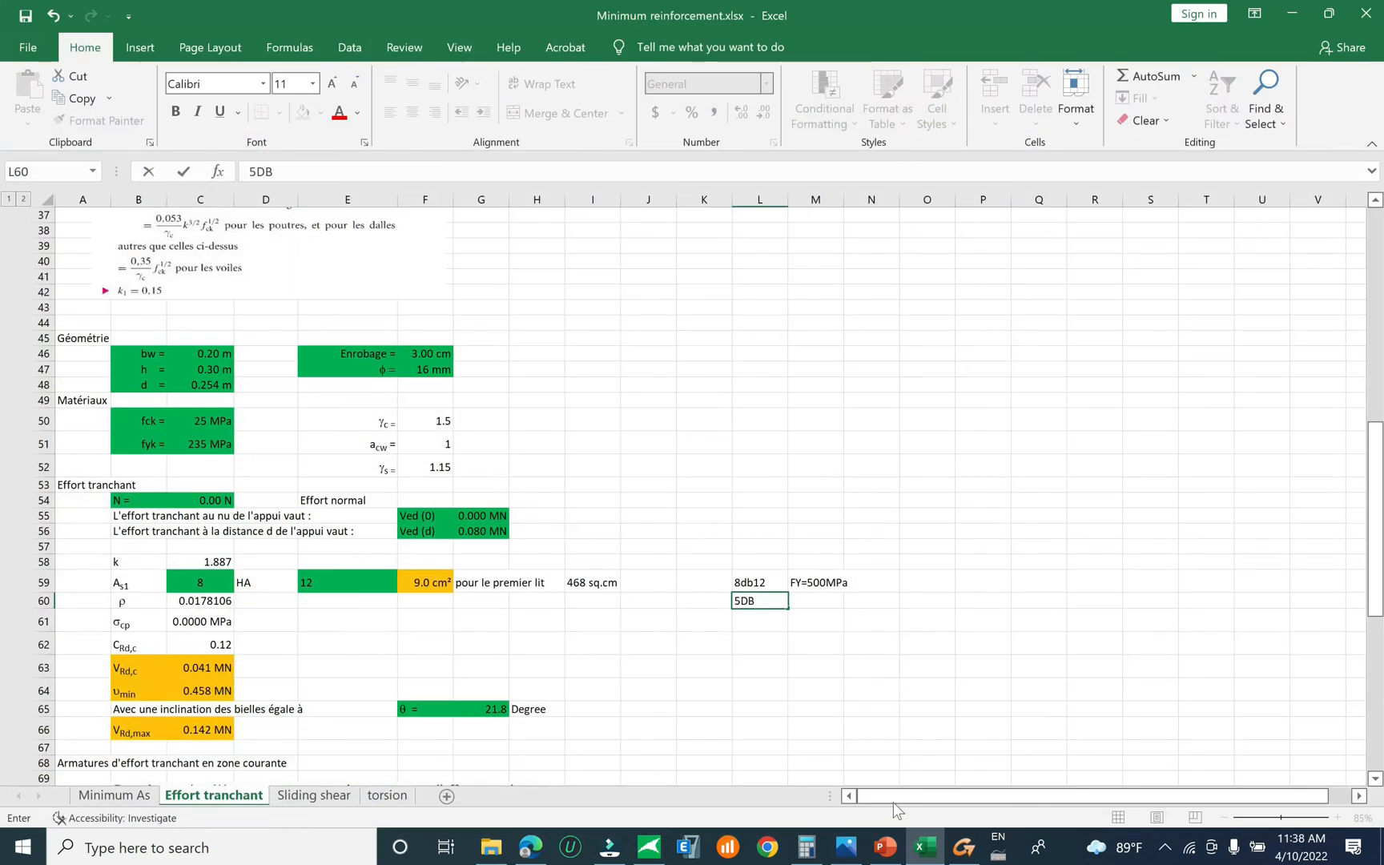
click(925, 851)
click(926, 850)
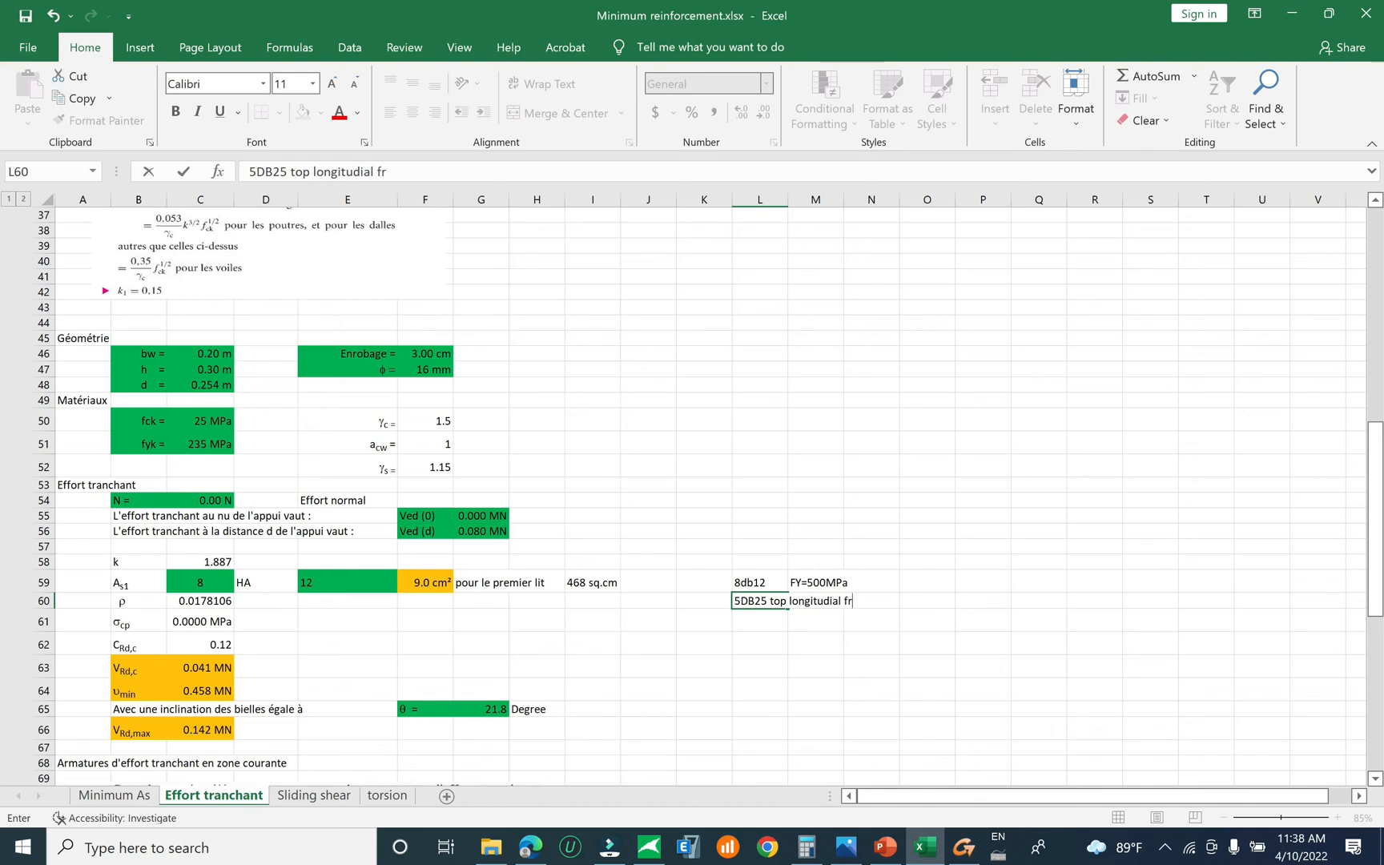
key(Return)
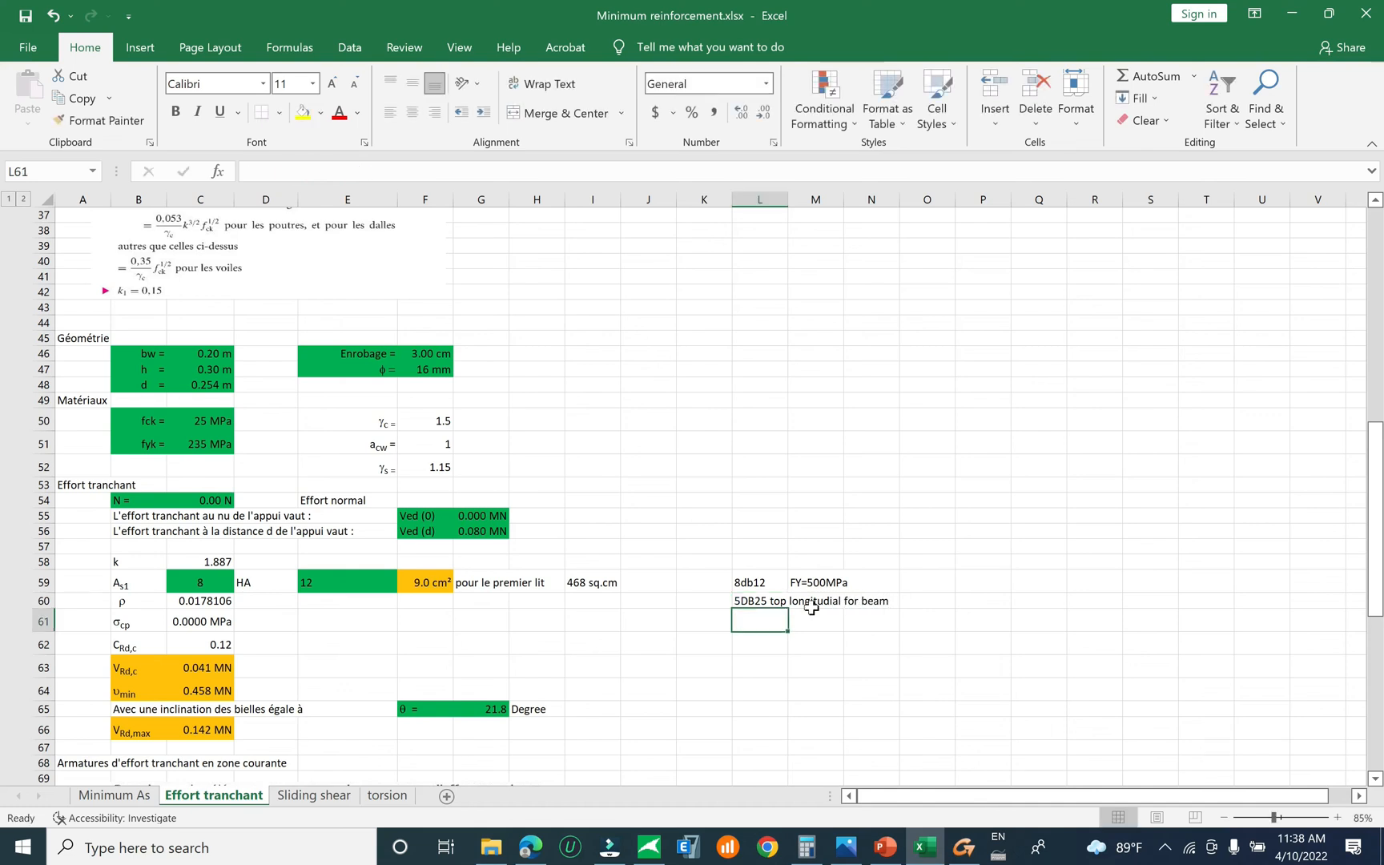
Switch back to Advance Design and examine the Az values on the beams around the central top node
click(964, 846)
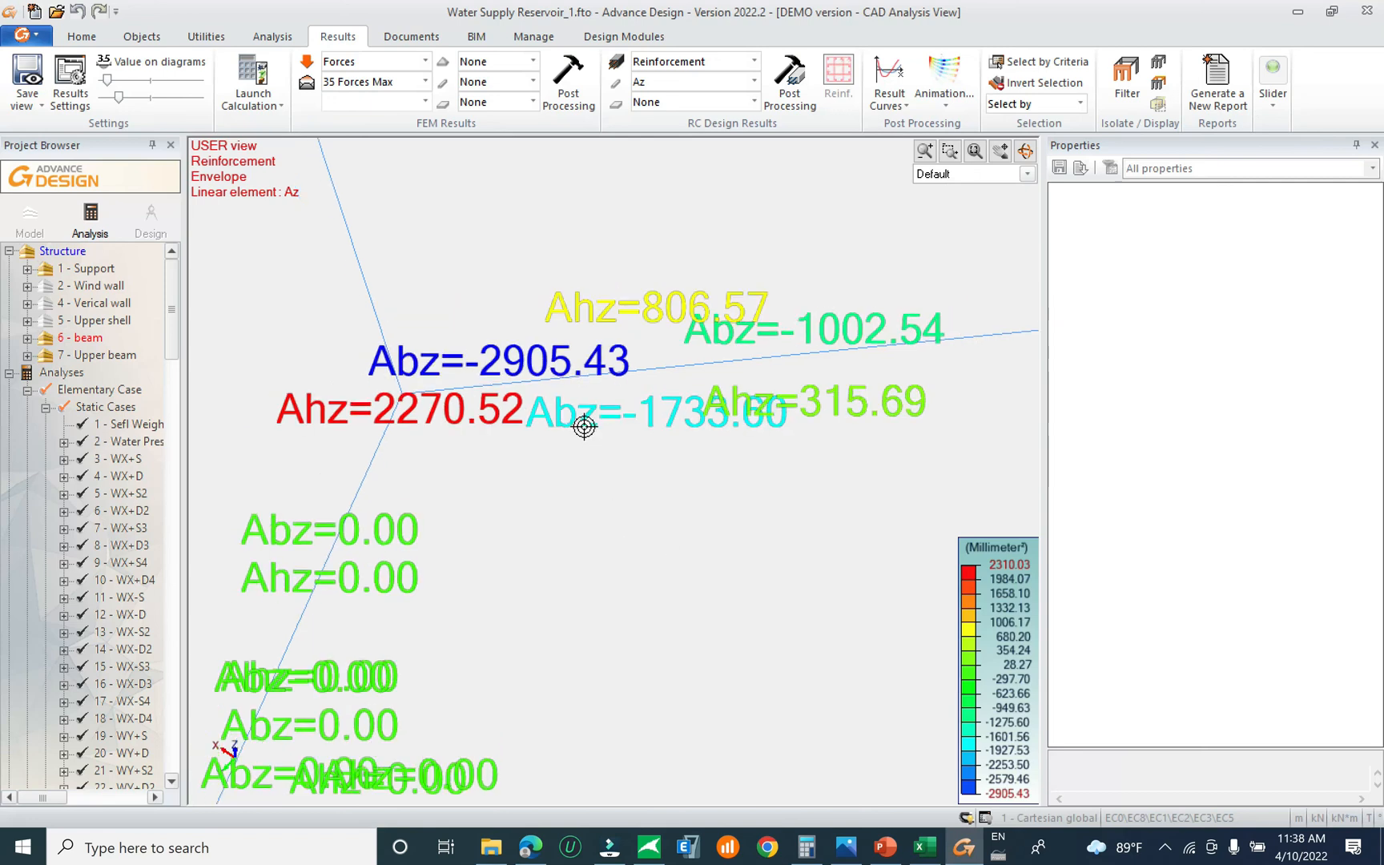
scroll(581, 429, down, 5)
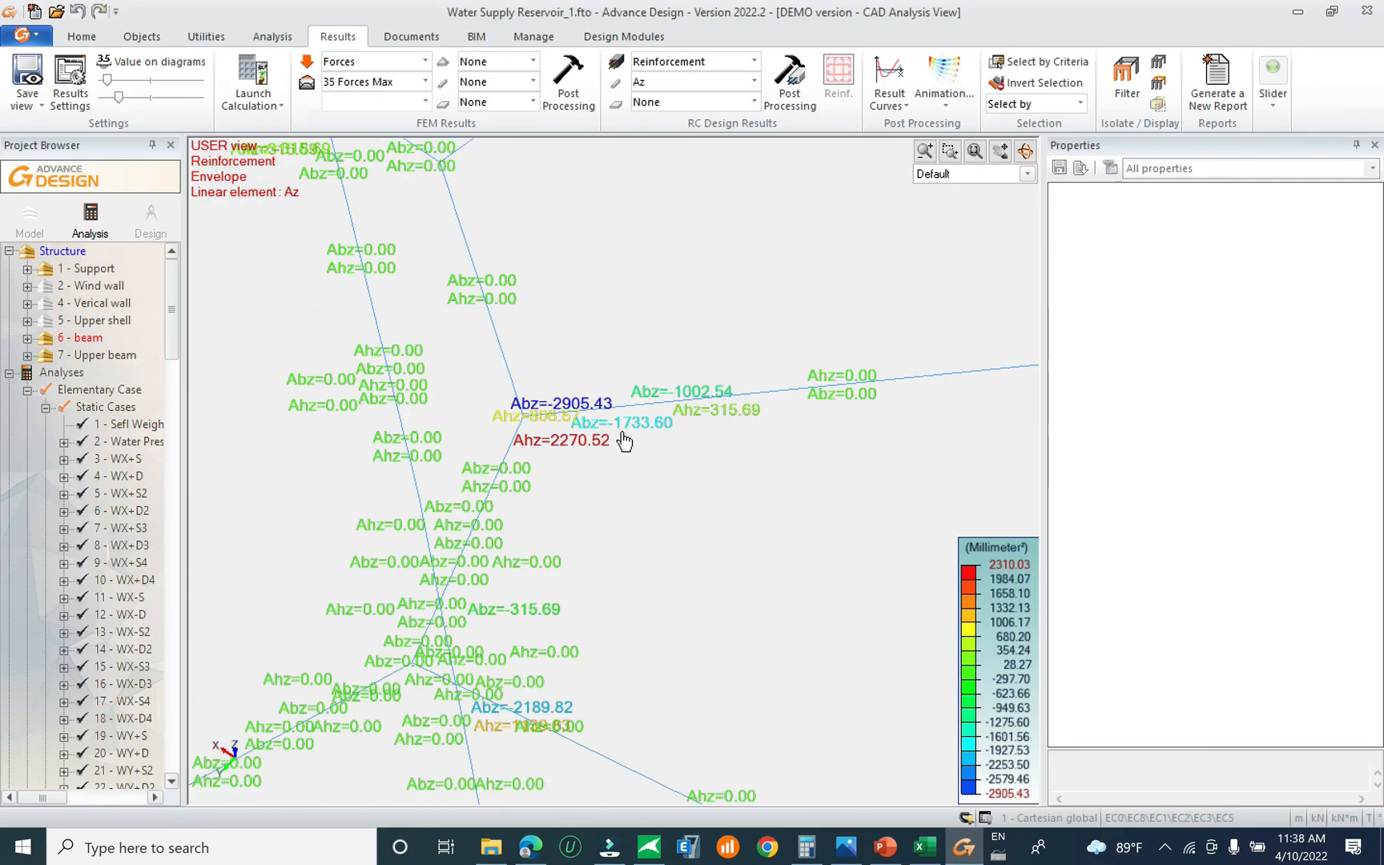
scroll(722, 504, down, 4)
middle_drag(847, 458, 434, 531)
scroll(726, 383, up, 2)
middle_drag(555, 309, 900, 730)
middle_drag(509, 235, 982, 419)
scroll(348, 386, up, 5)
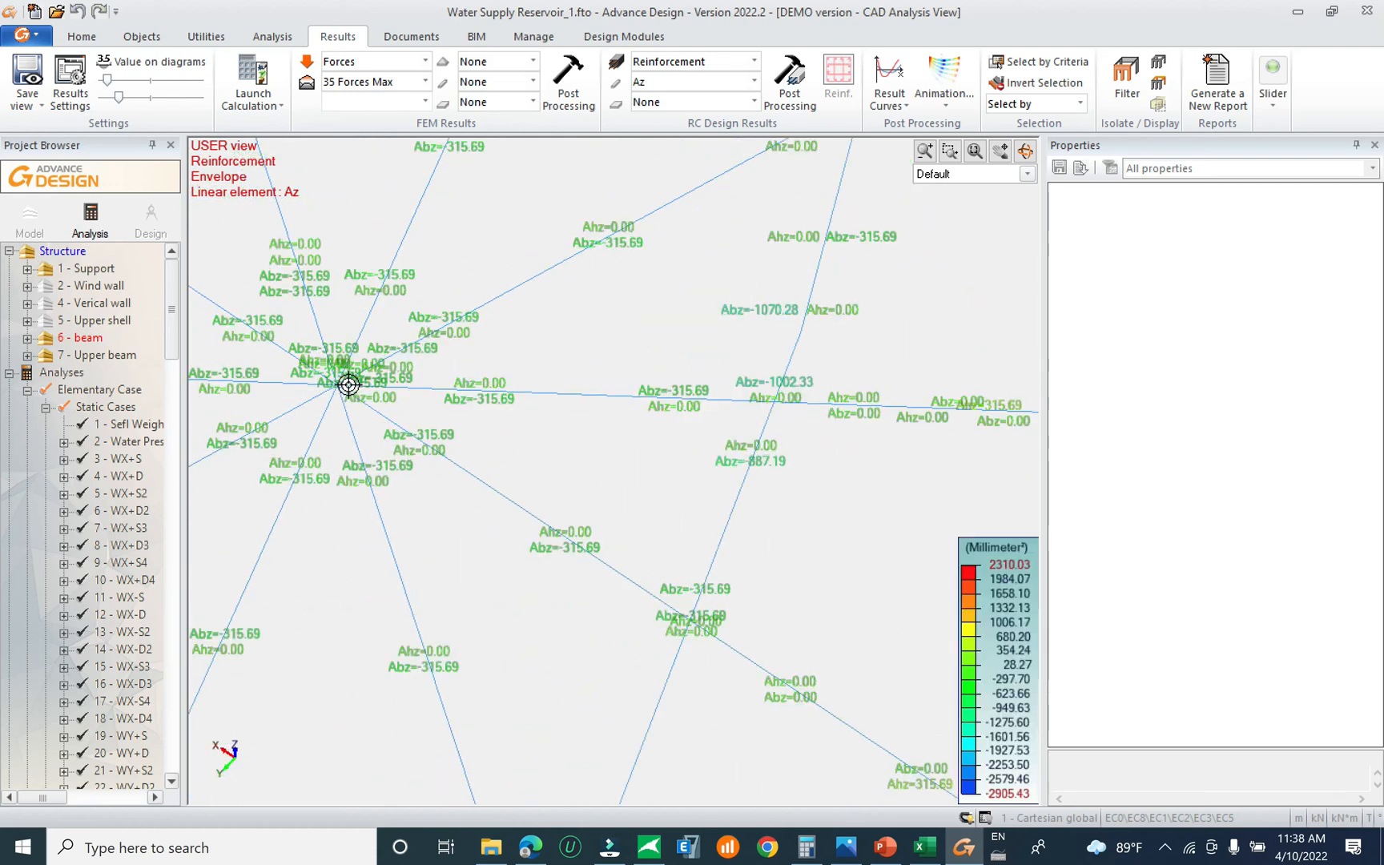
scroll(466, 394, down, 6)
scroll(492, 400, up, 4)
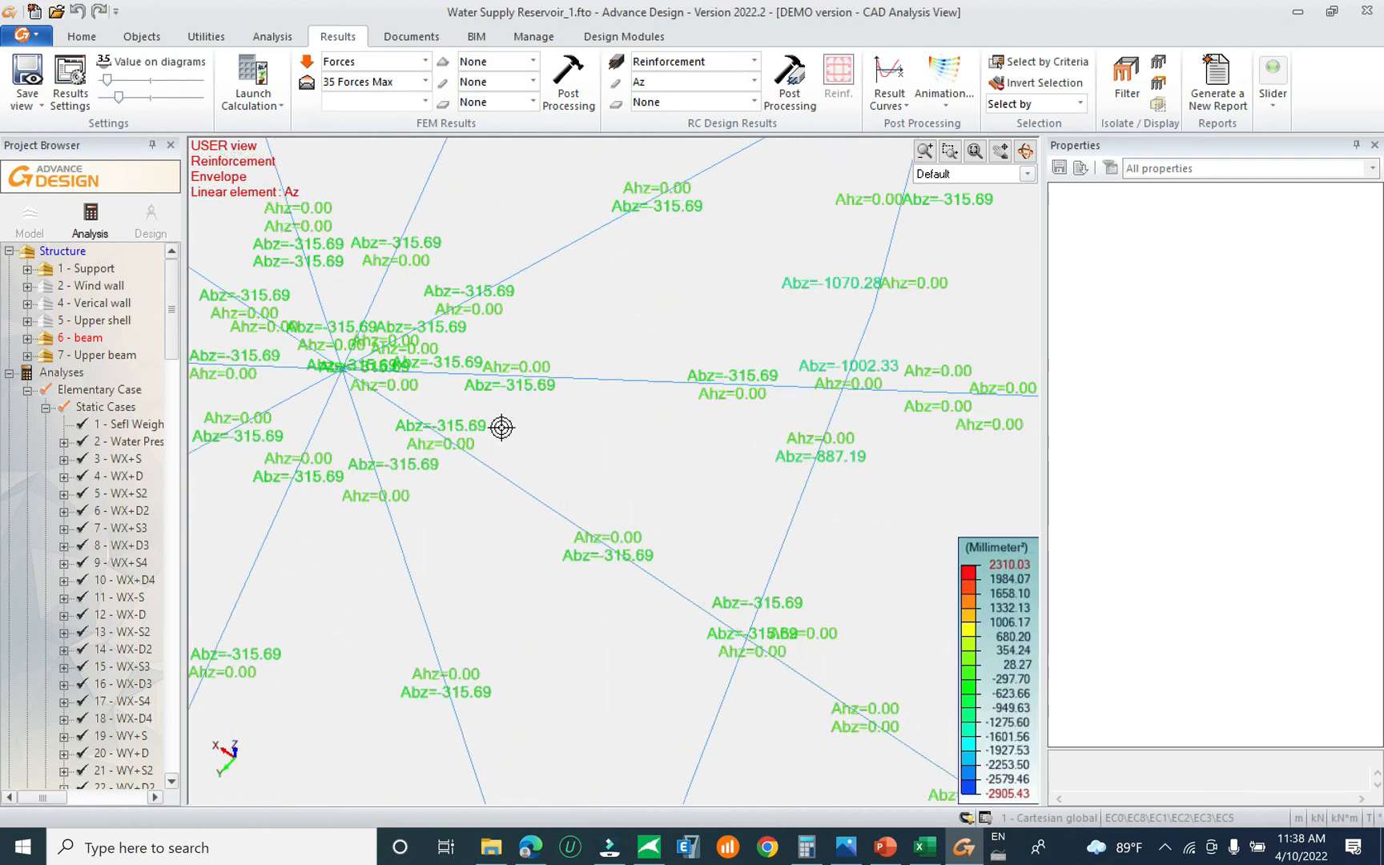
scroll(545, 364, up, 2)
scroll(545, 364, down, 5)
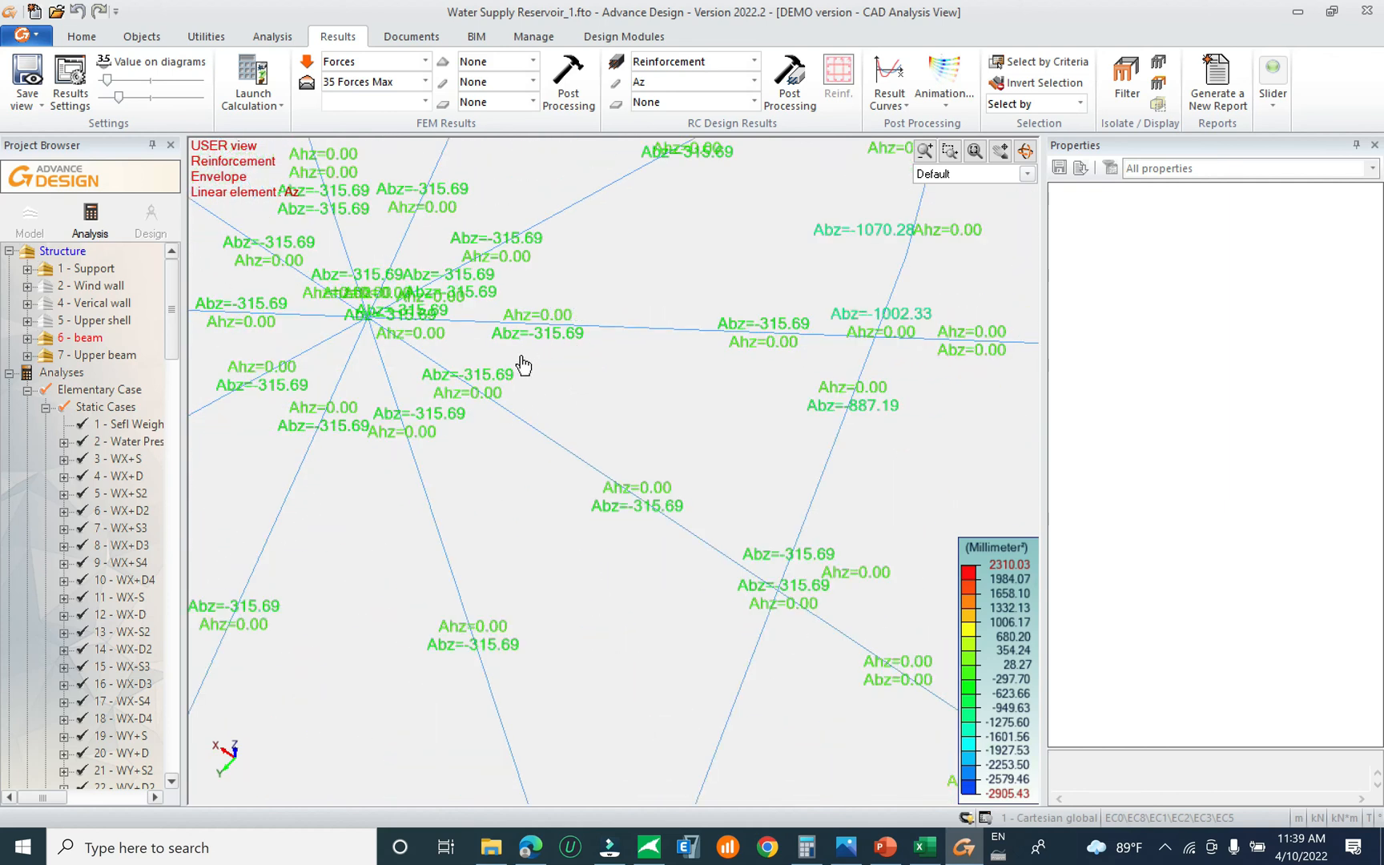
middle_click(516, 346)
middle_drag(533, 313, 469, 276)
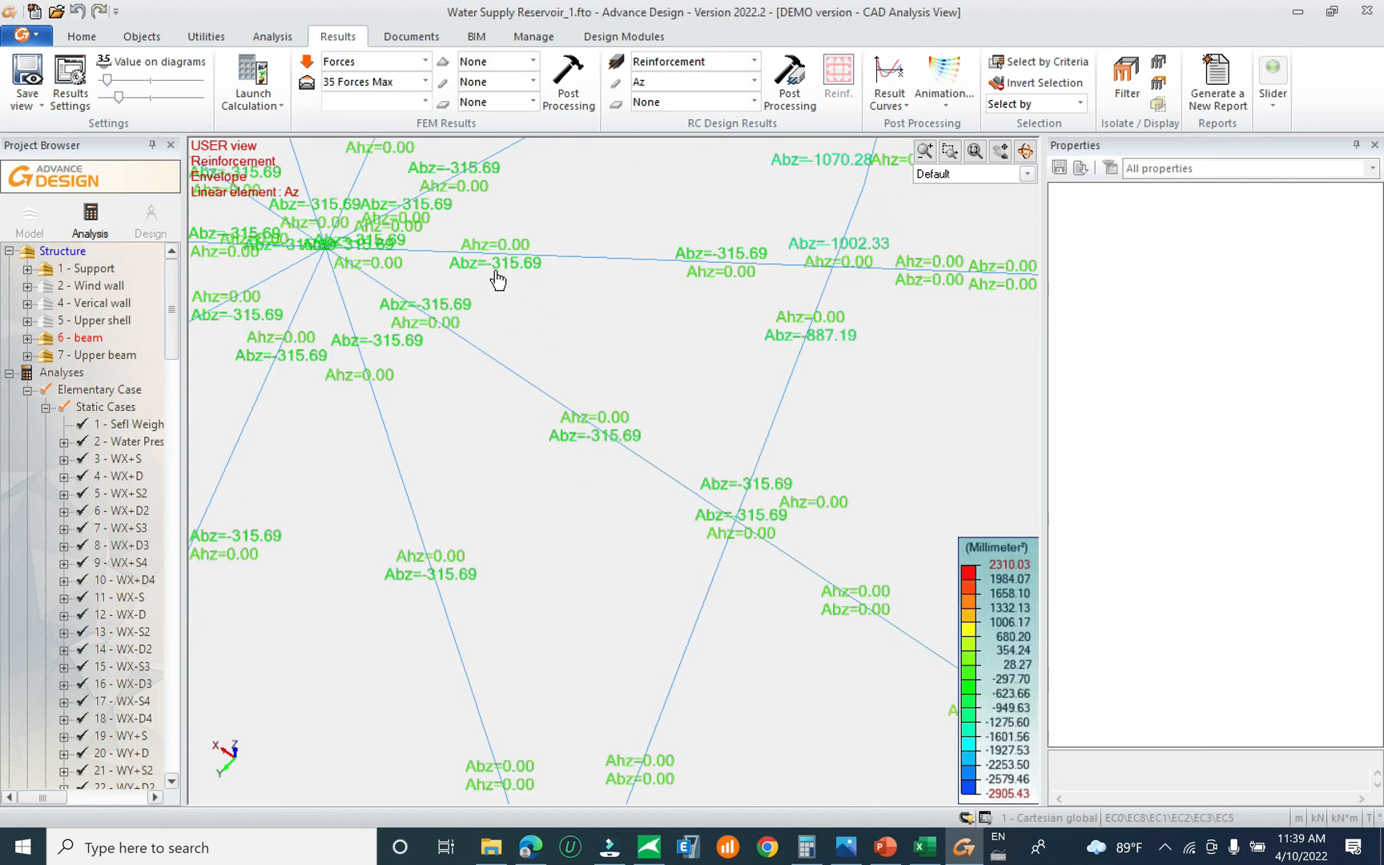
Examine the Az values on the beams around the lower ring and view the whole isolated beam frame
scroll(519, 209, down, 3)
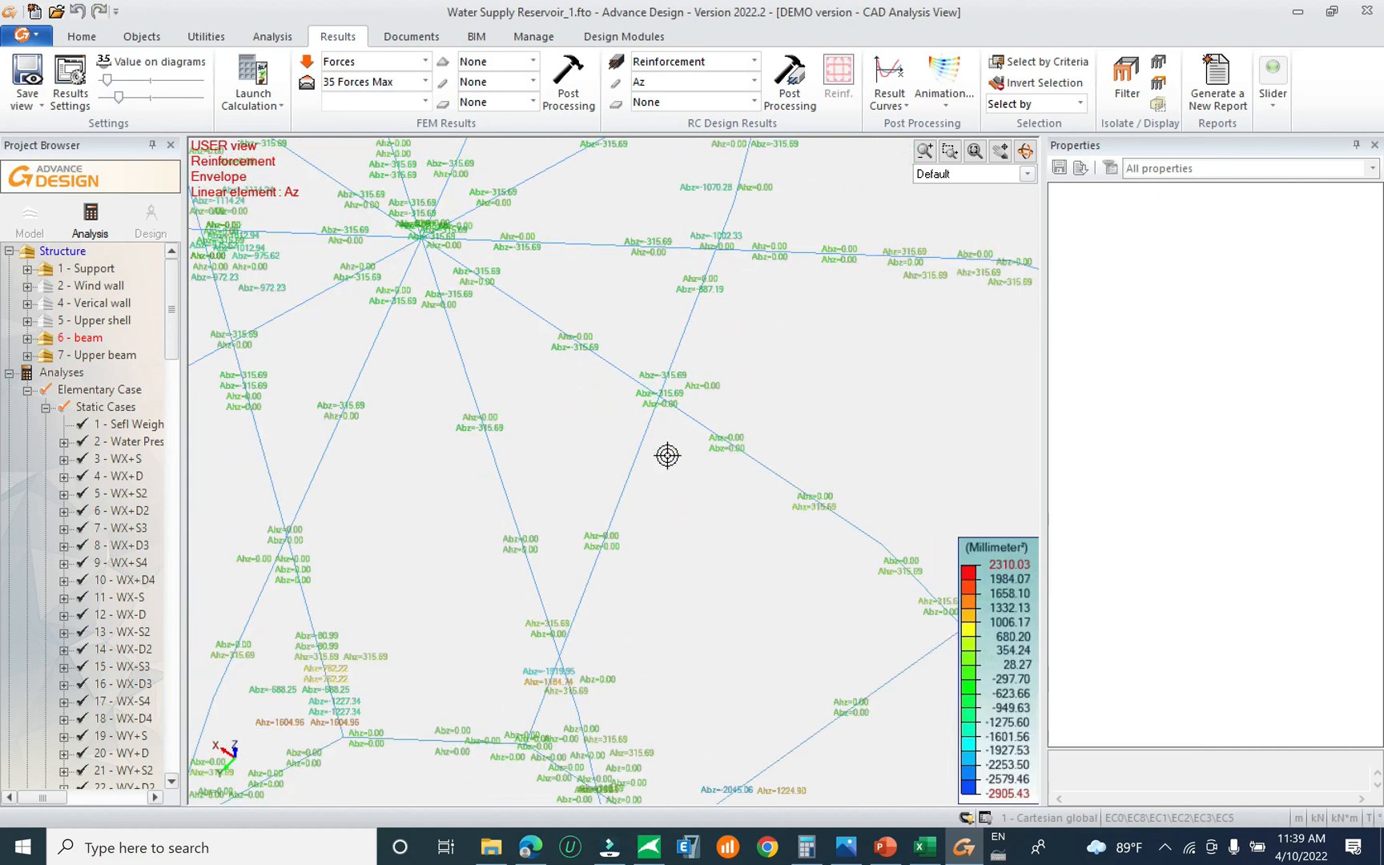
middle_drag(761, 573, 885, 276)
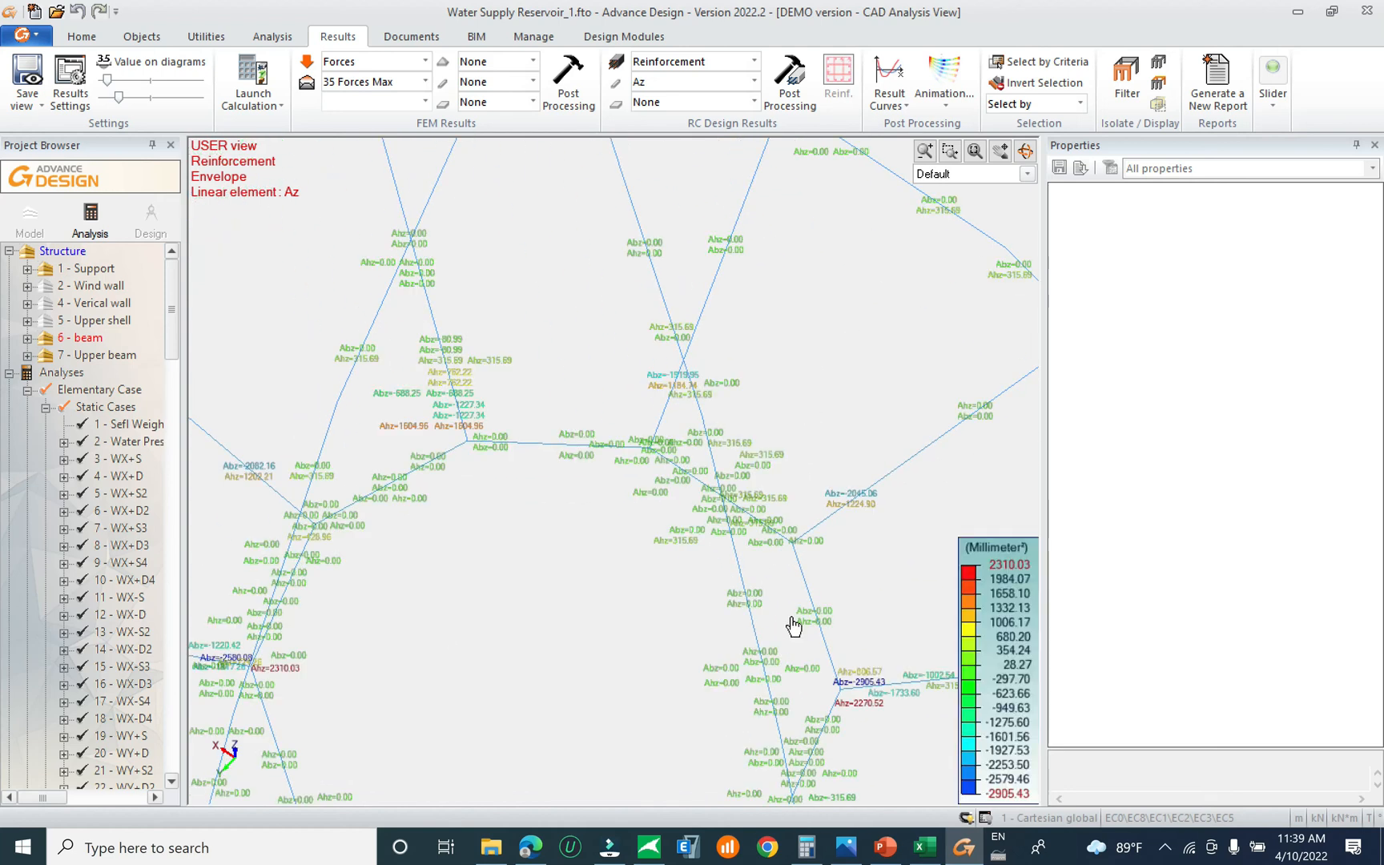
scroll(850, 502, up, 3)
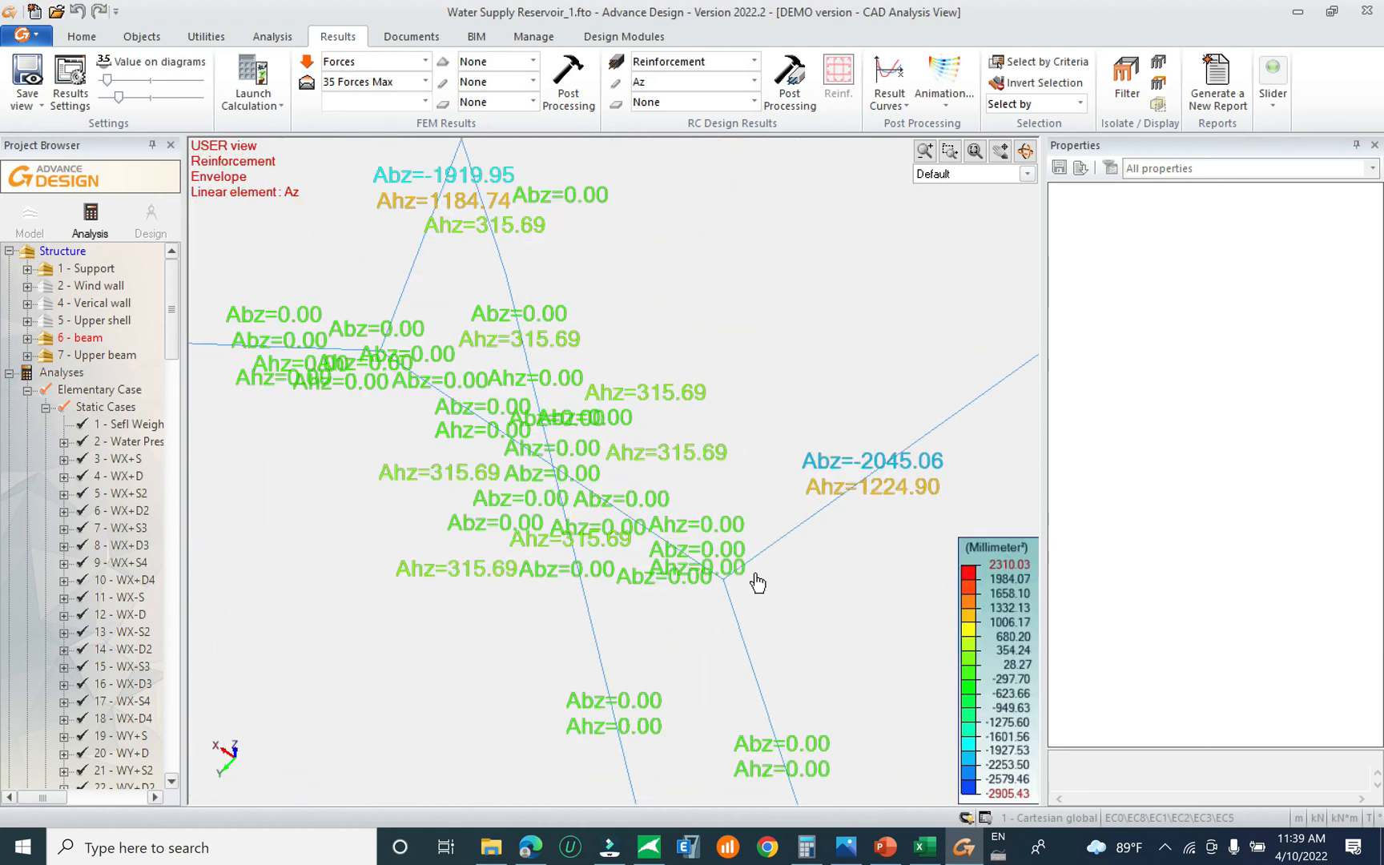
scroll(655, 451, down, 3)
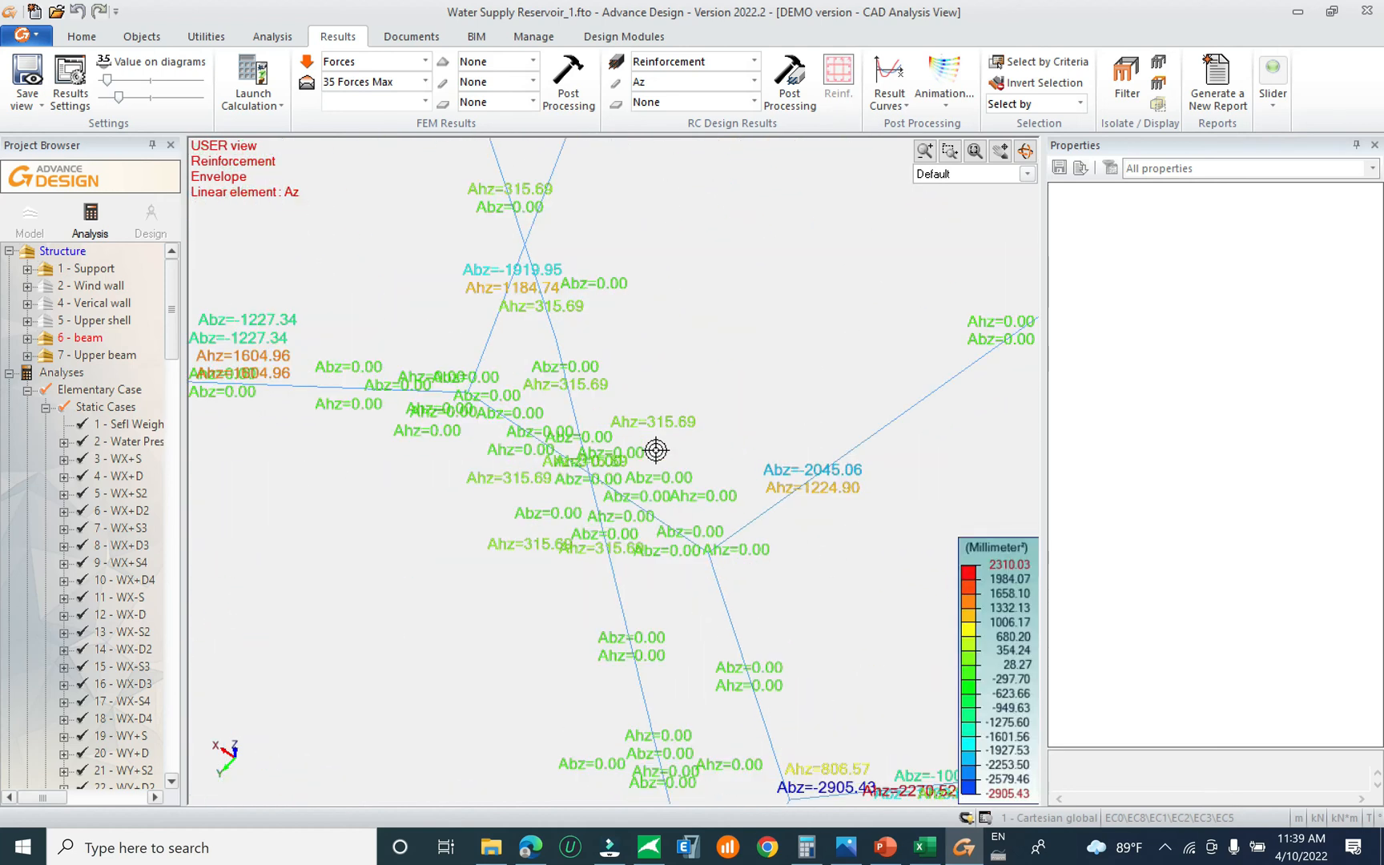
scroll(643, 438, down, 3)
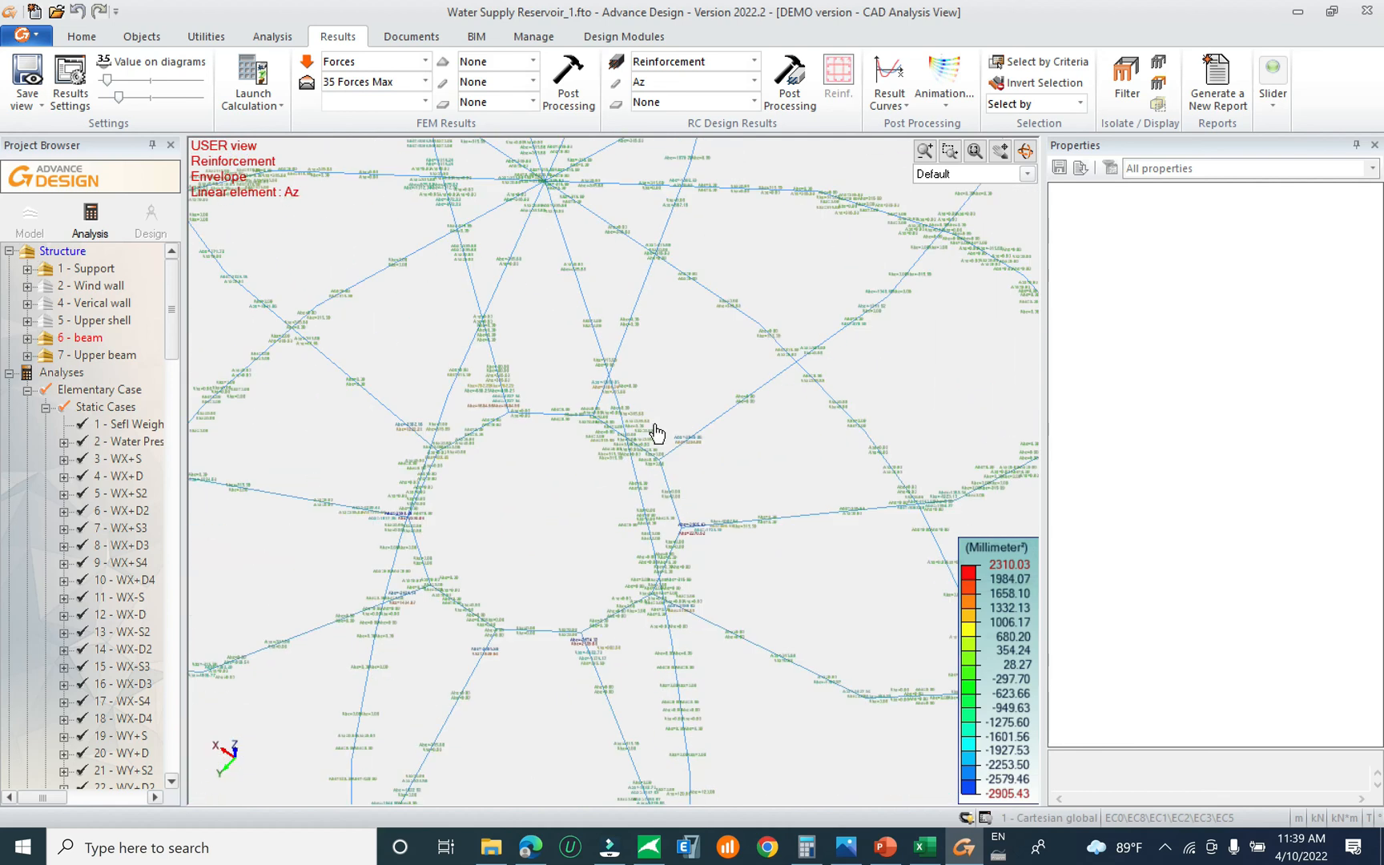
scroll(649, 445, up, 2)
scroll(637, 477, down, 3)
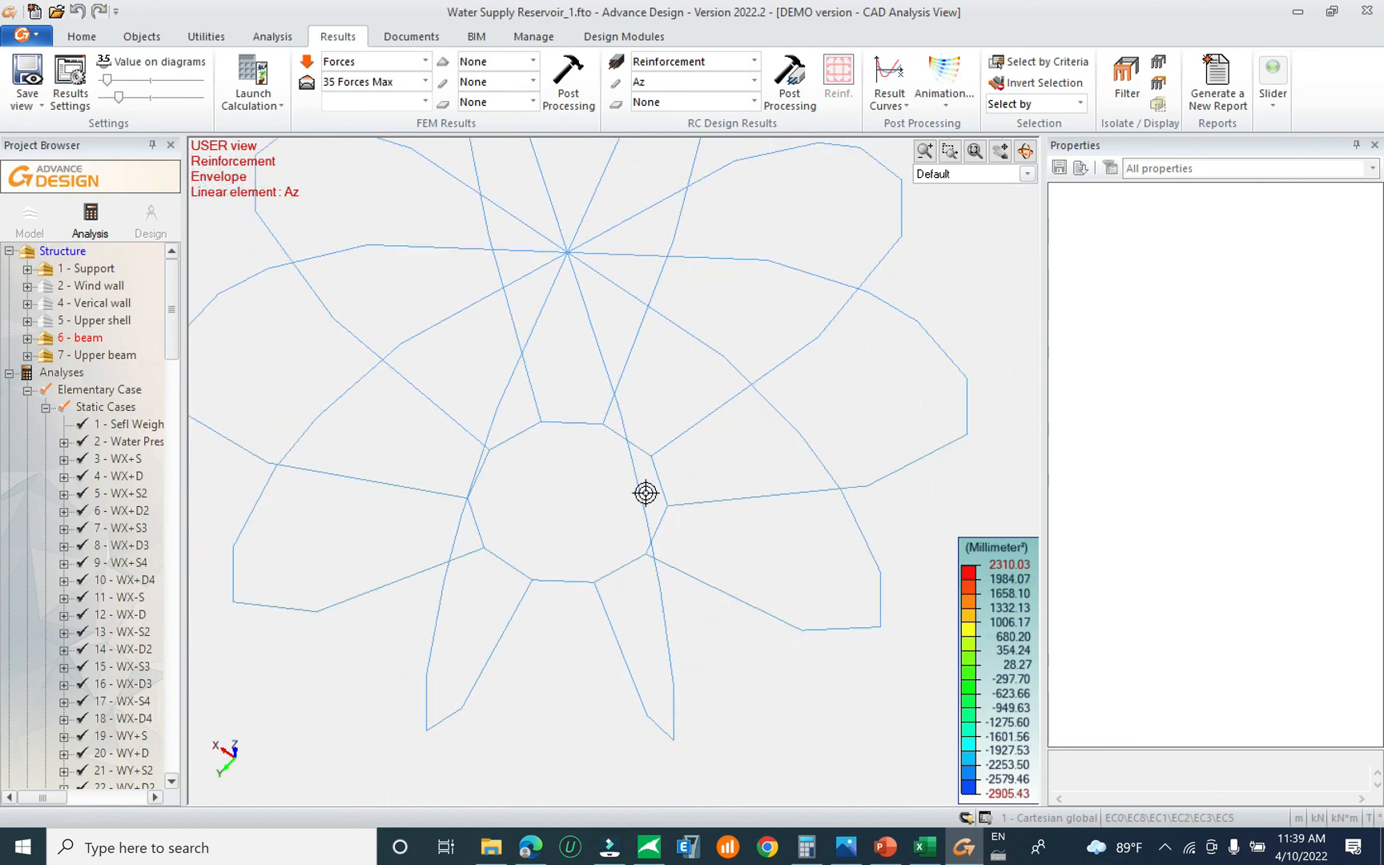
middle_drag(686, 546, 658, 512)
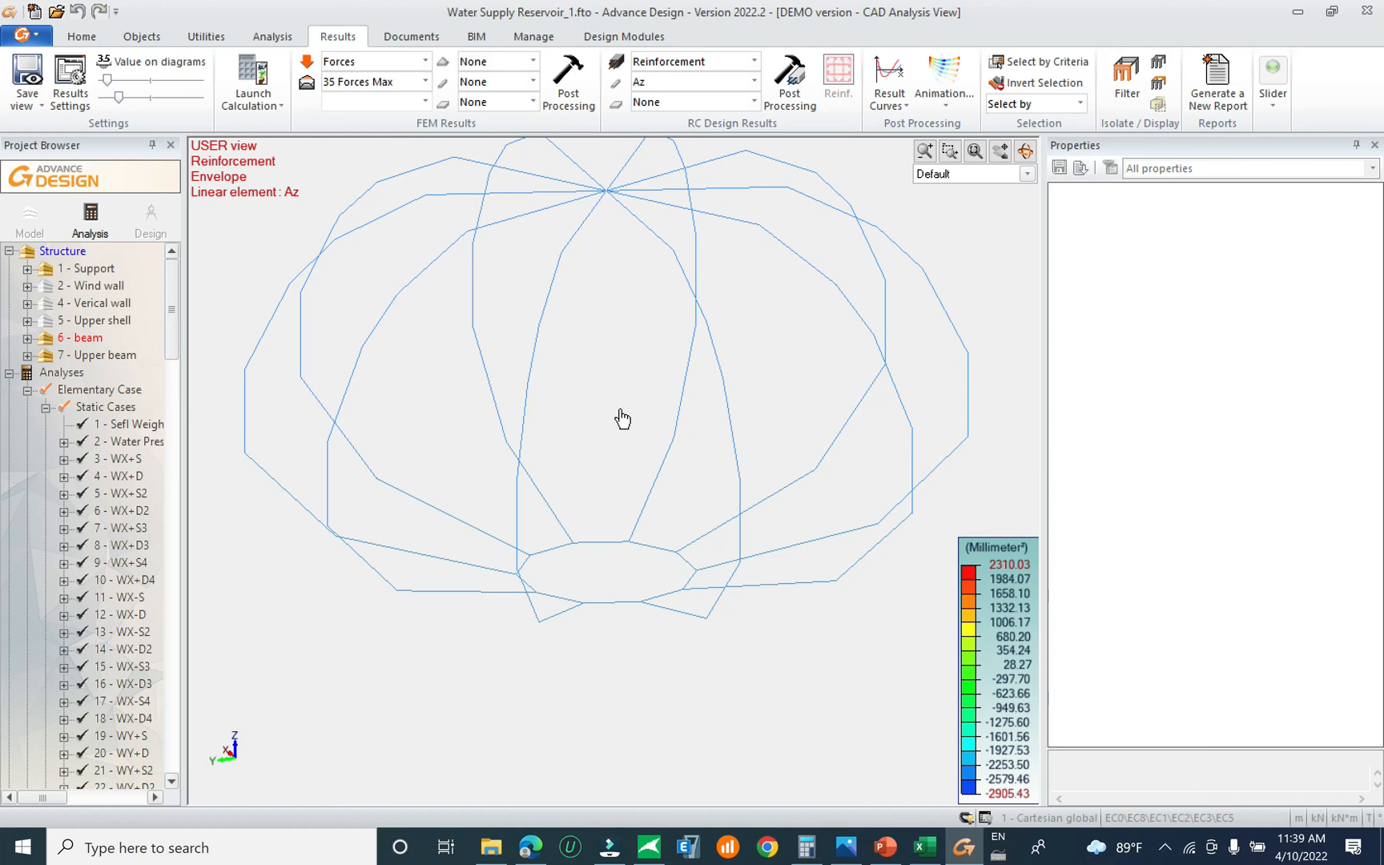
View the whole beam frame and start saving the project with Save as
scroll(629, 490, down, 1)
scroll(628, 493, down, 1)
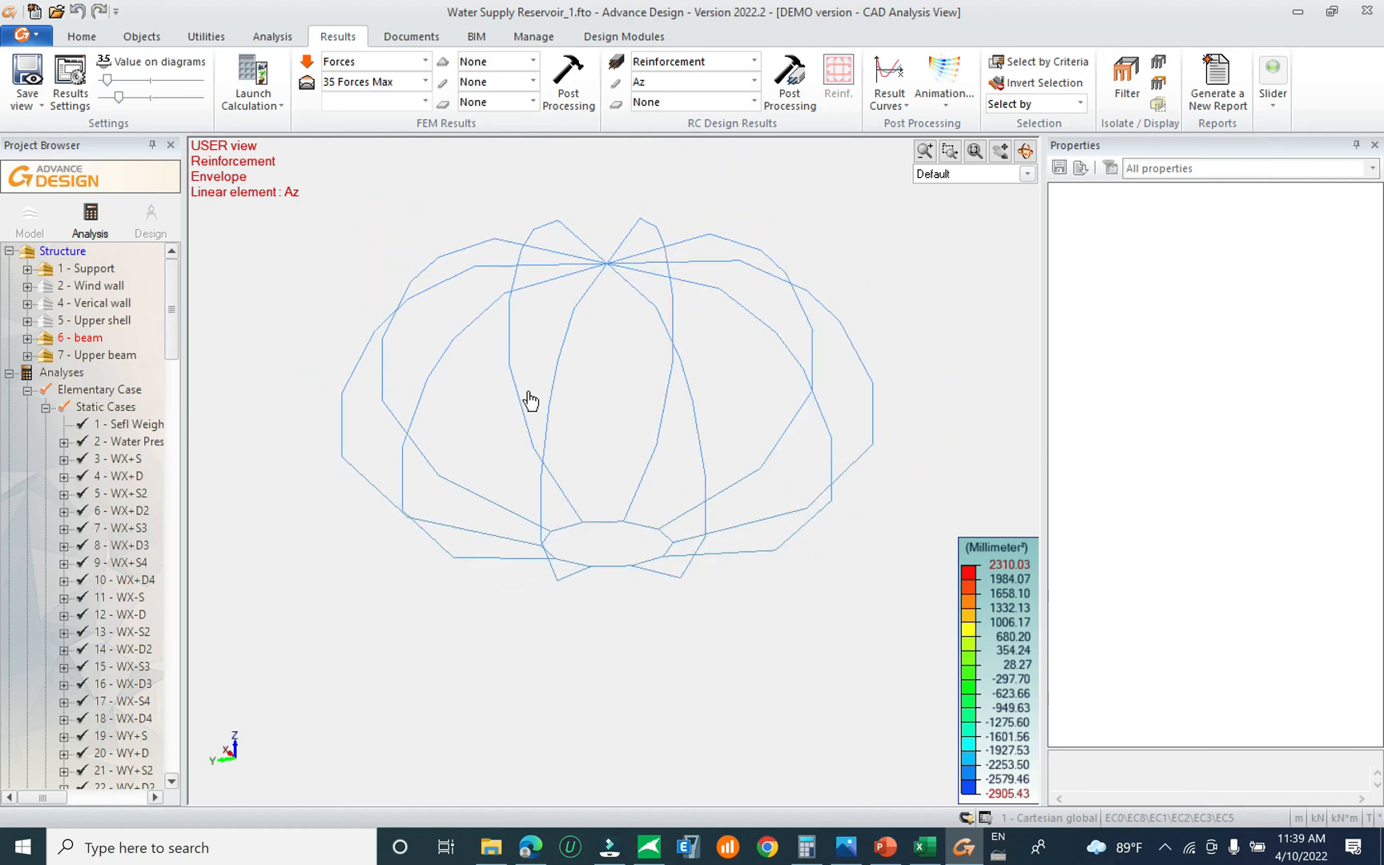
click(41, 32)
mouse_move(69, 61)
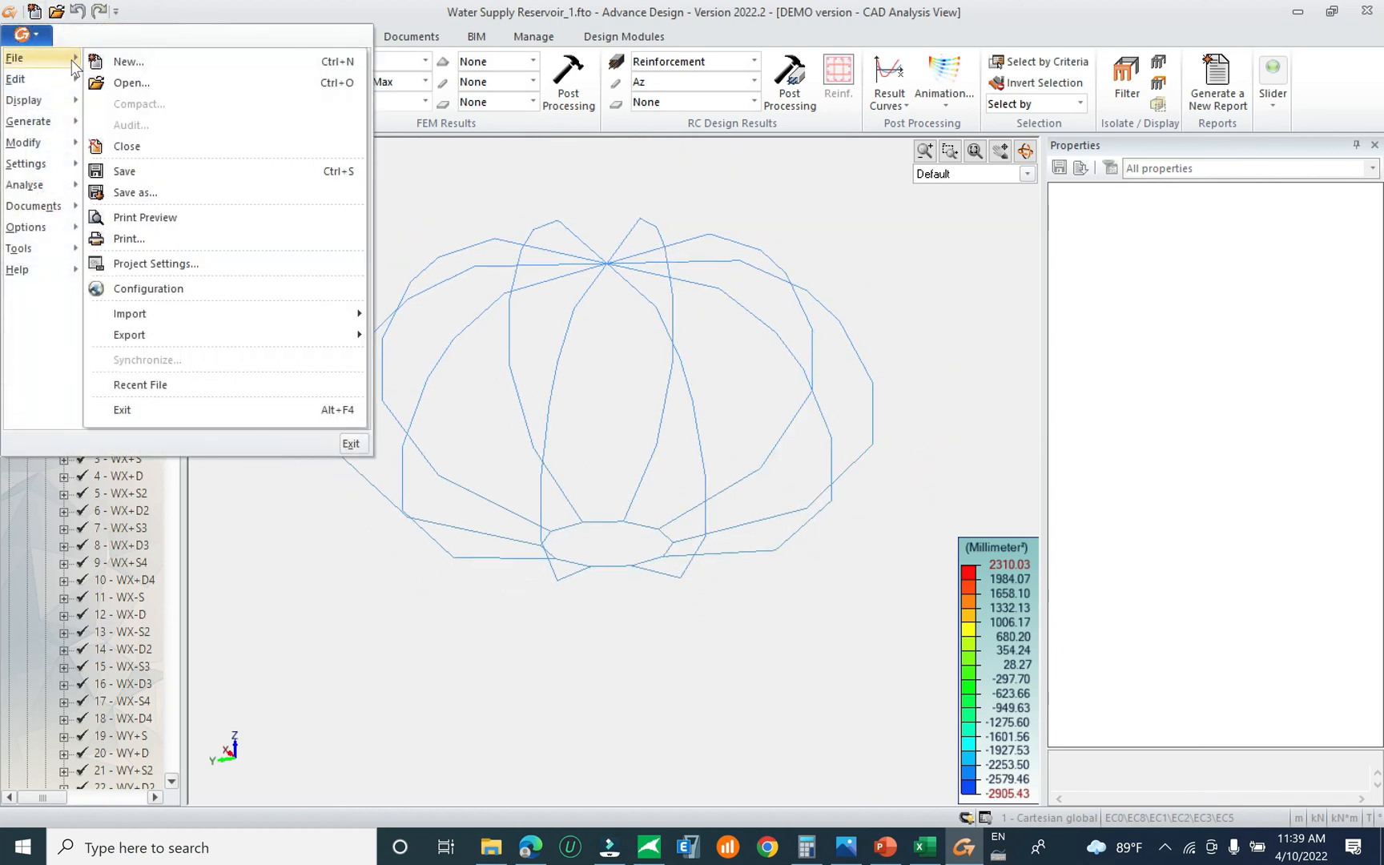
click(170, 190)
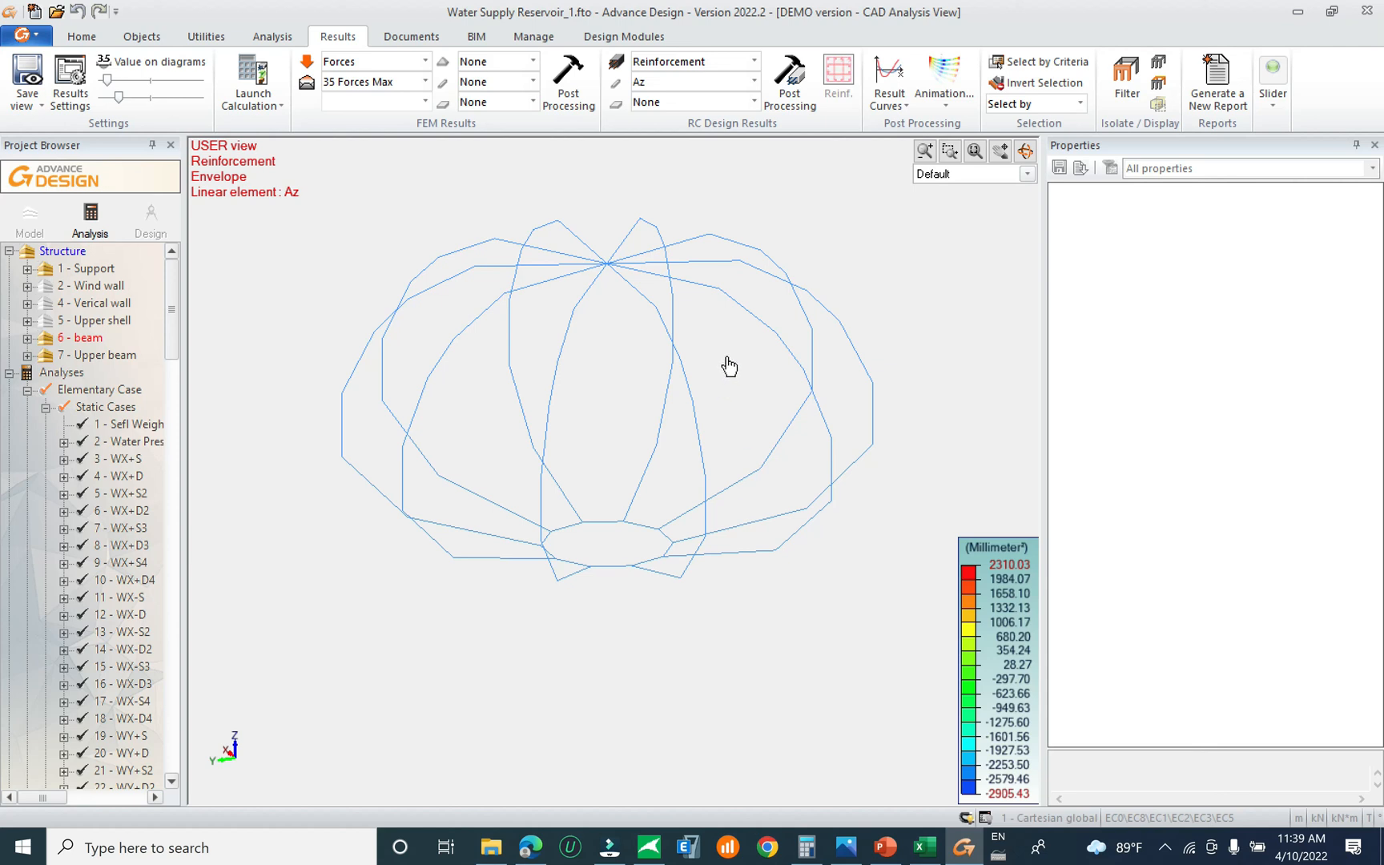
Hide the beam and Upper beam systems and display the Upper shell system
double_click(83, 334)
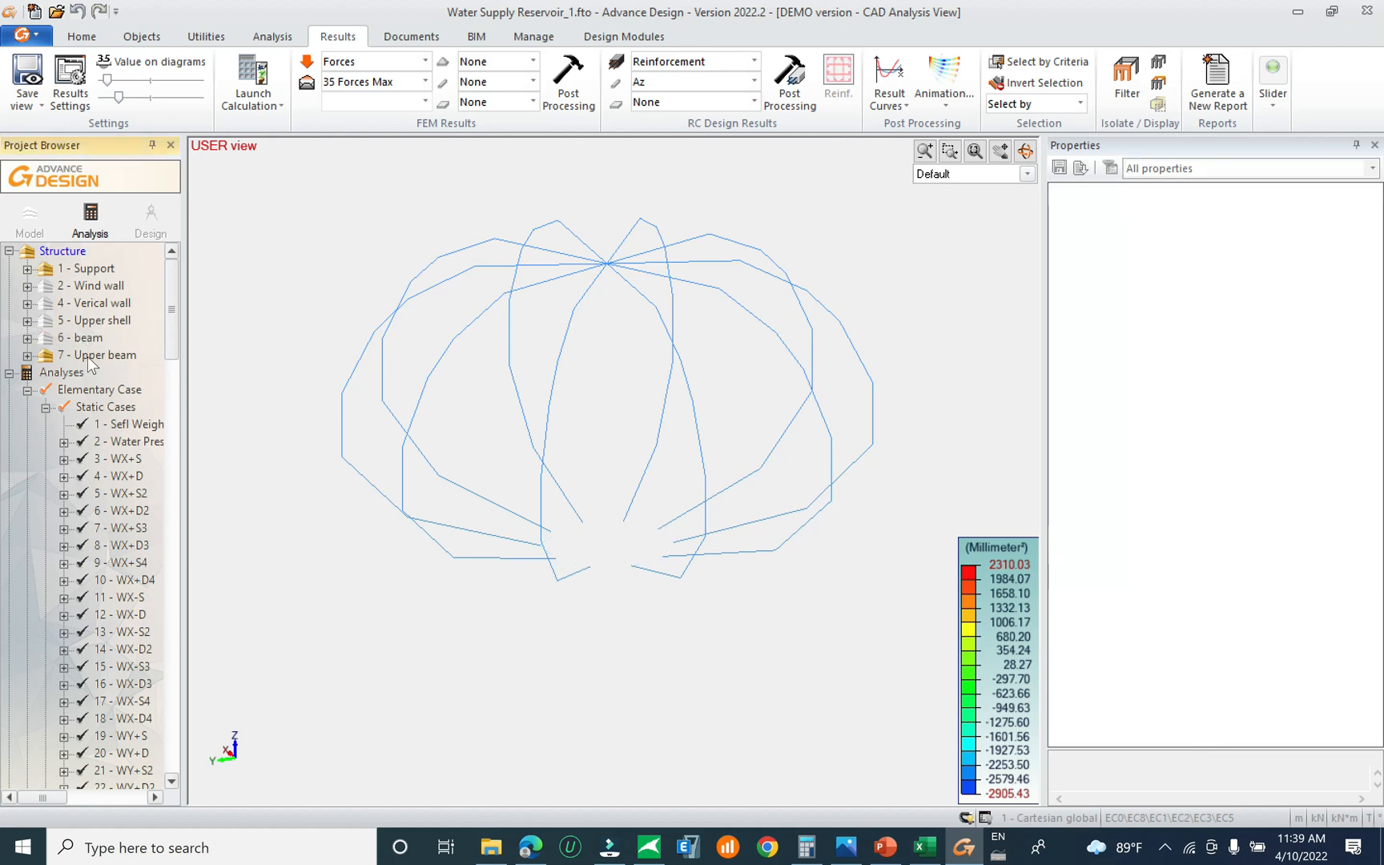
double_click(90, 355)
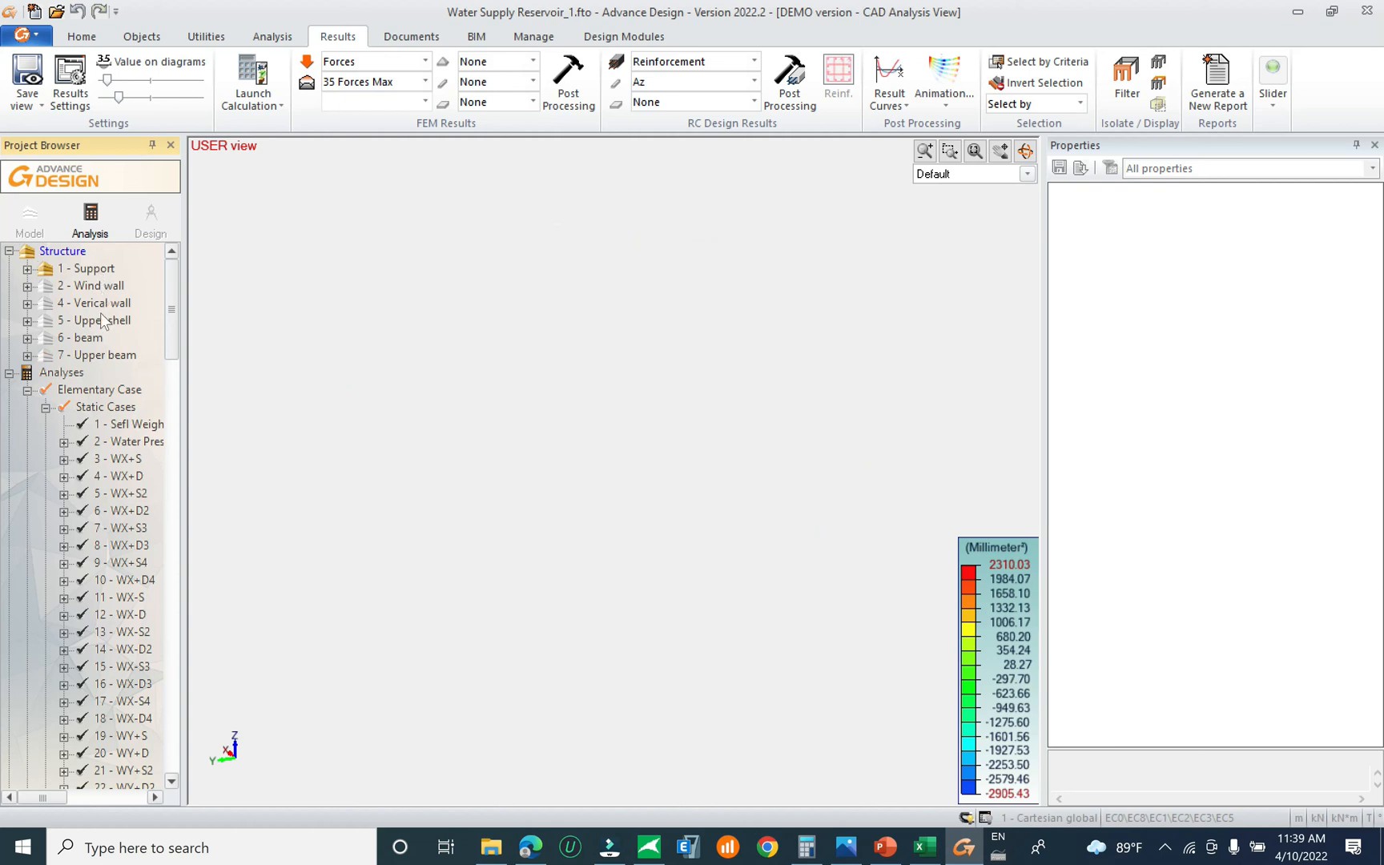
double_click(100, 318)
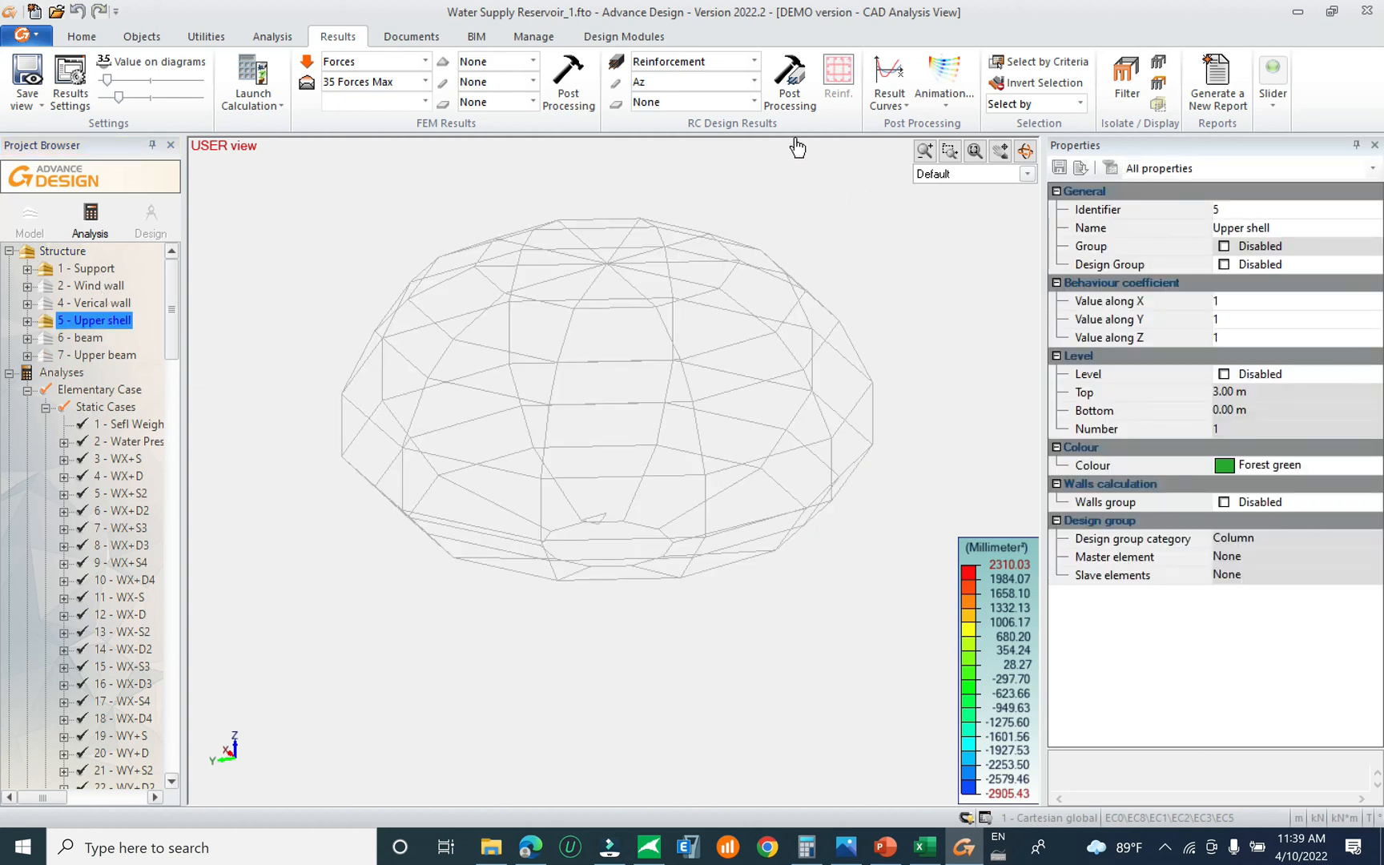
Set the linear reinforcement result to None and the planar result to Max(Axb, Ayb), and run the RC post-processing
click(703, 102)
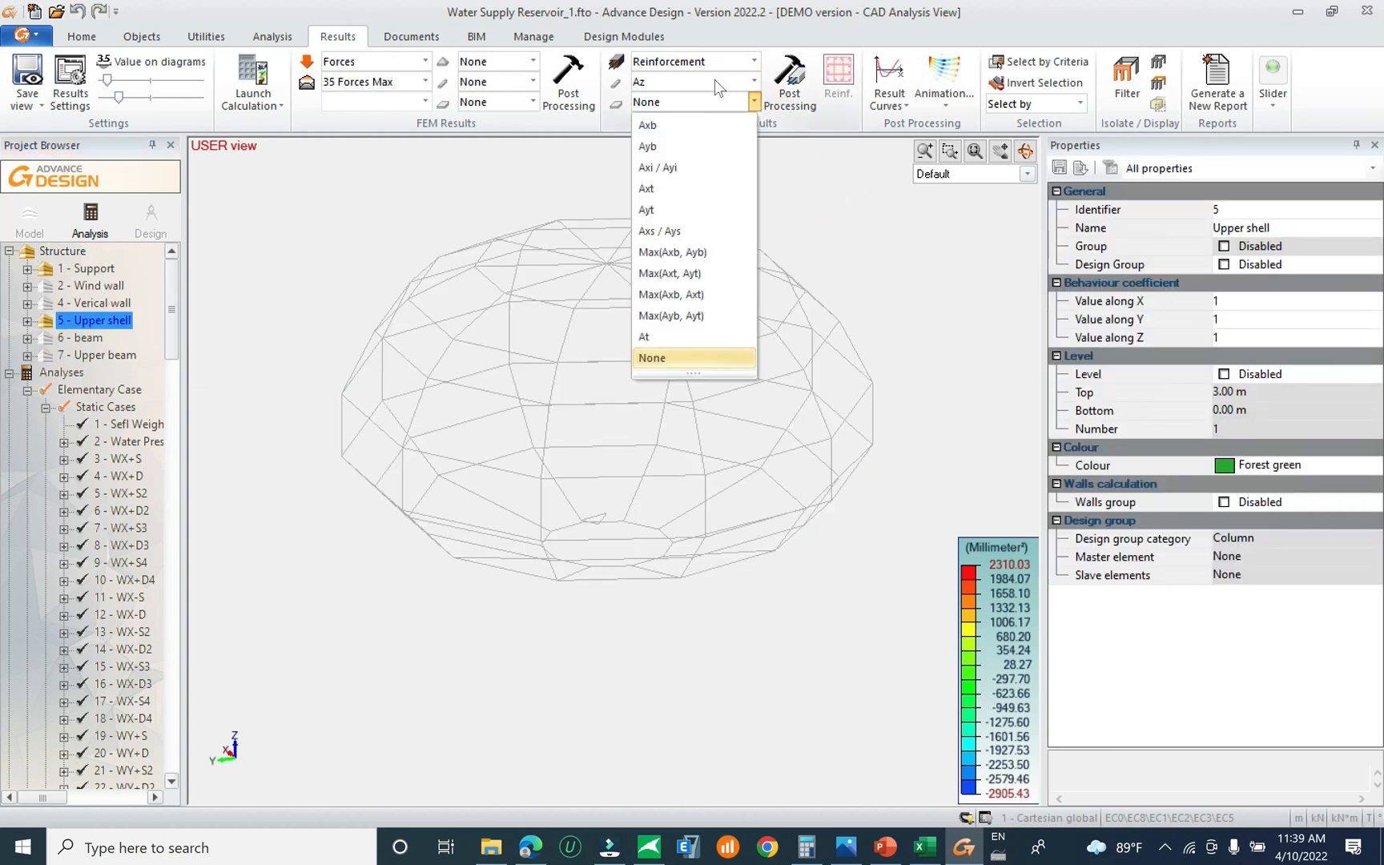
click(714, 79)
click(653, 317)
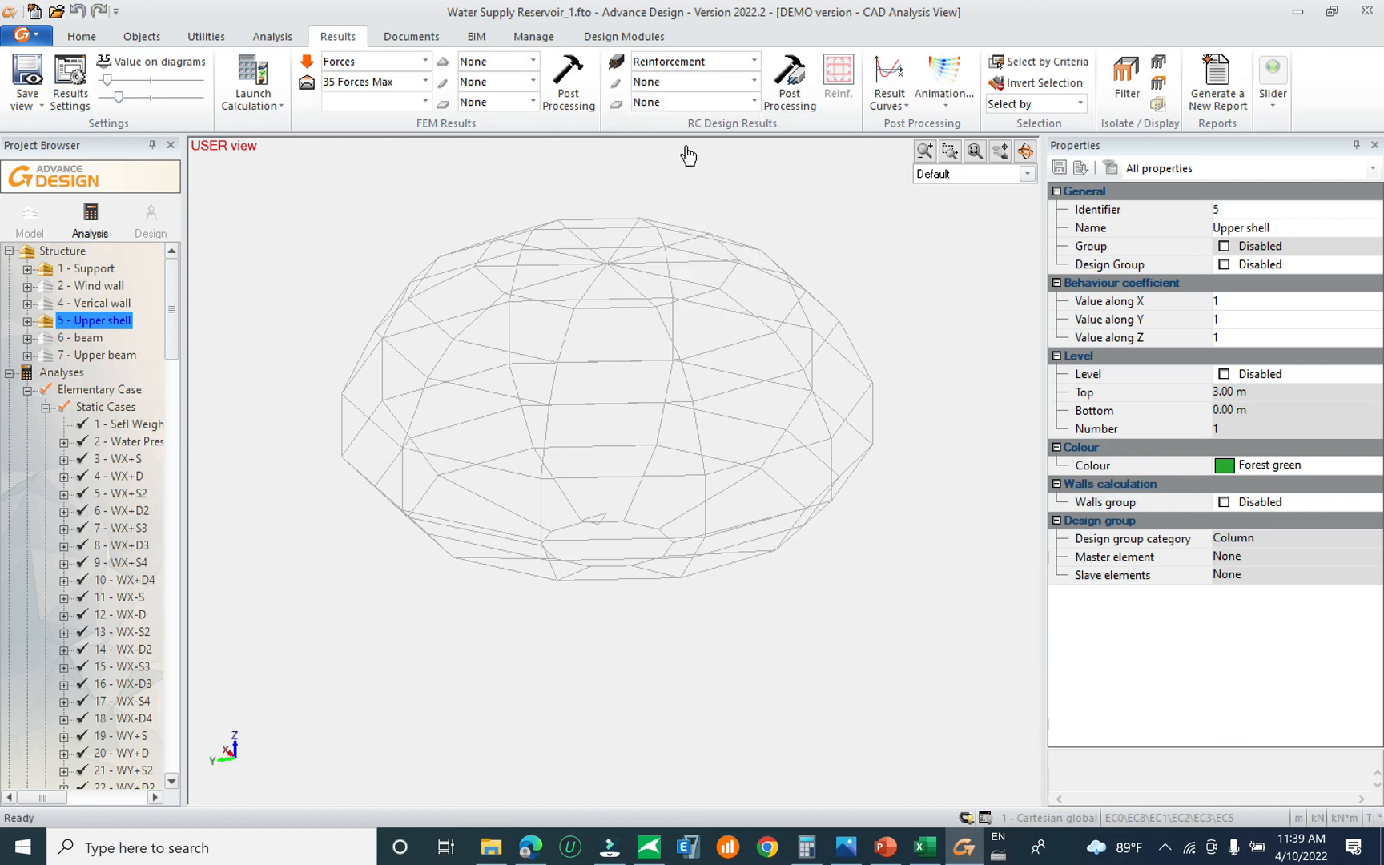
click(703, 104)
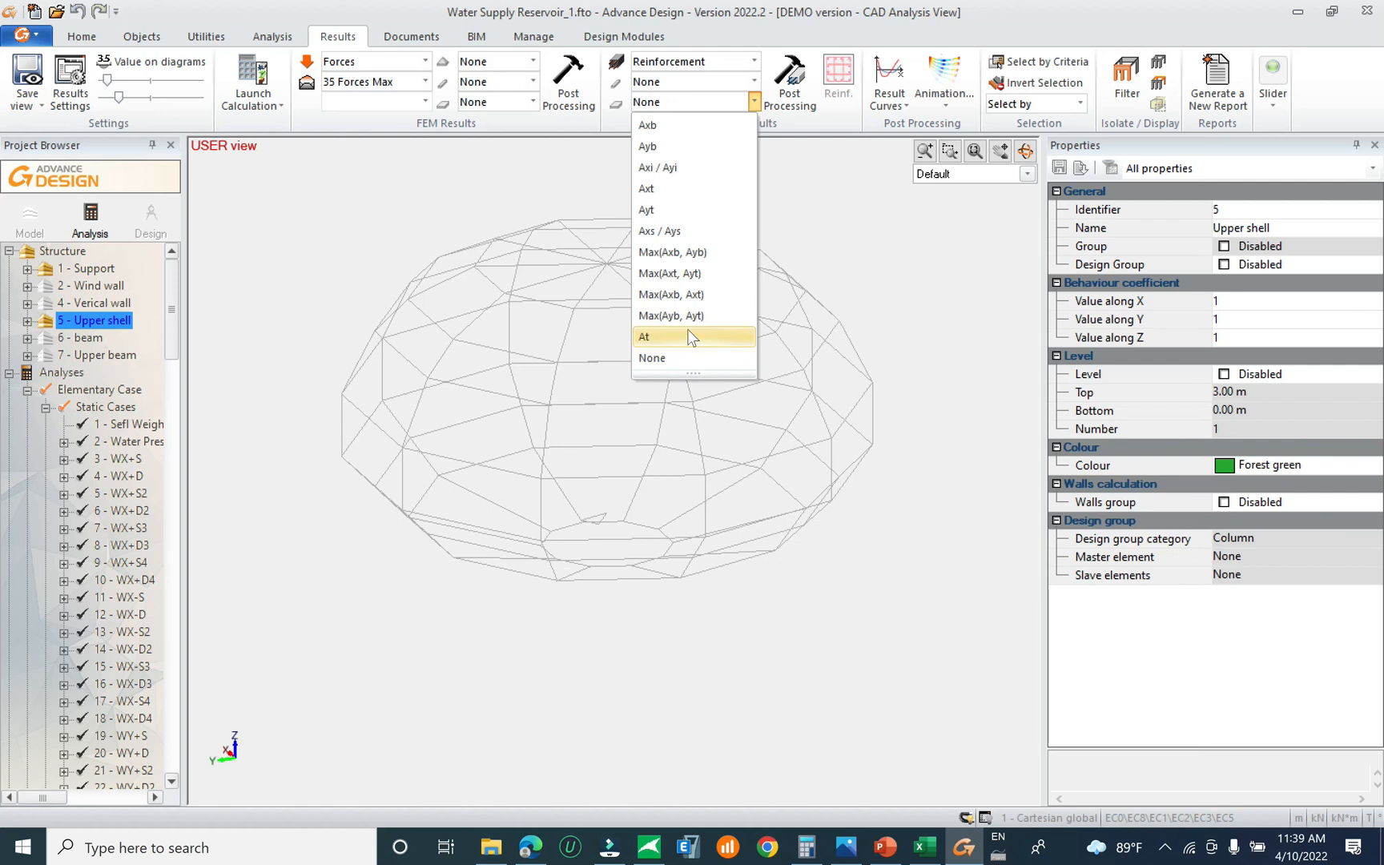
click(713, 252)
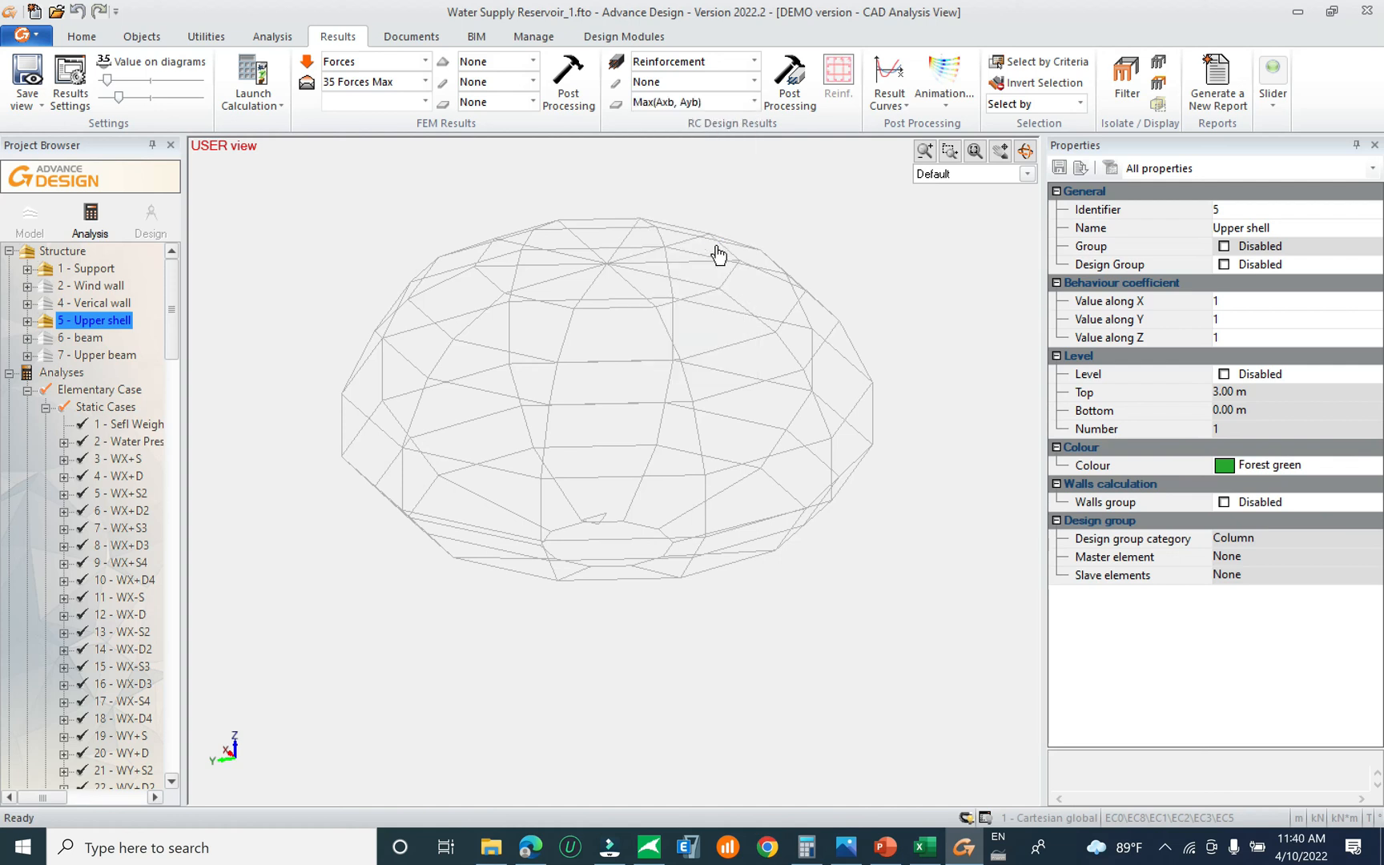
click(790, 80)
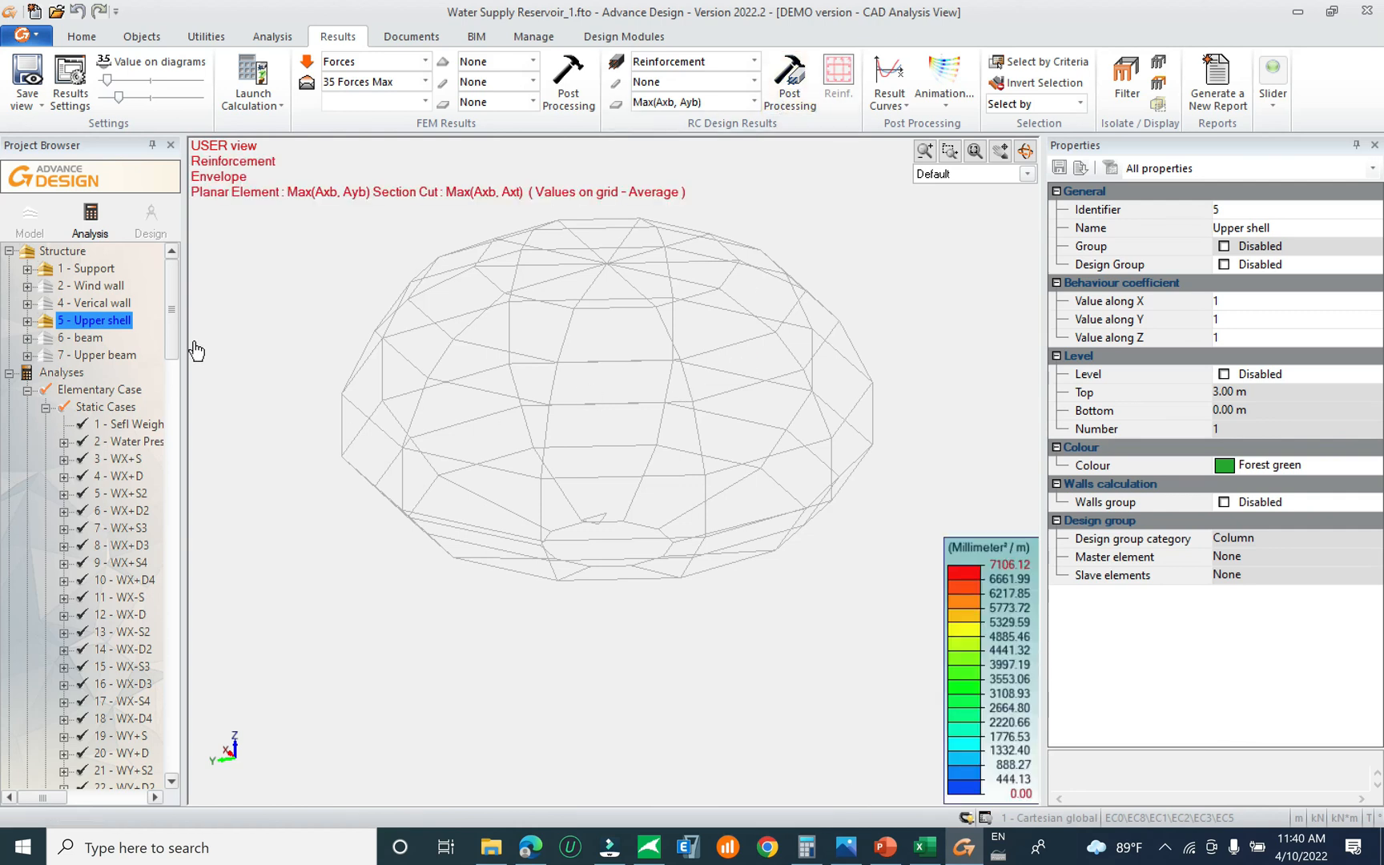
Toggle the Verical wall and Upper shell systems, leave only the Upper shell displayed, and rerun the RC post-processing
double_click(105, 304)
double_click(104, 304)
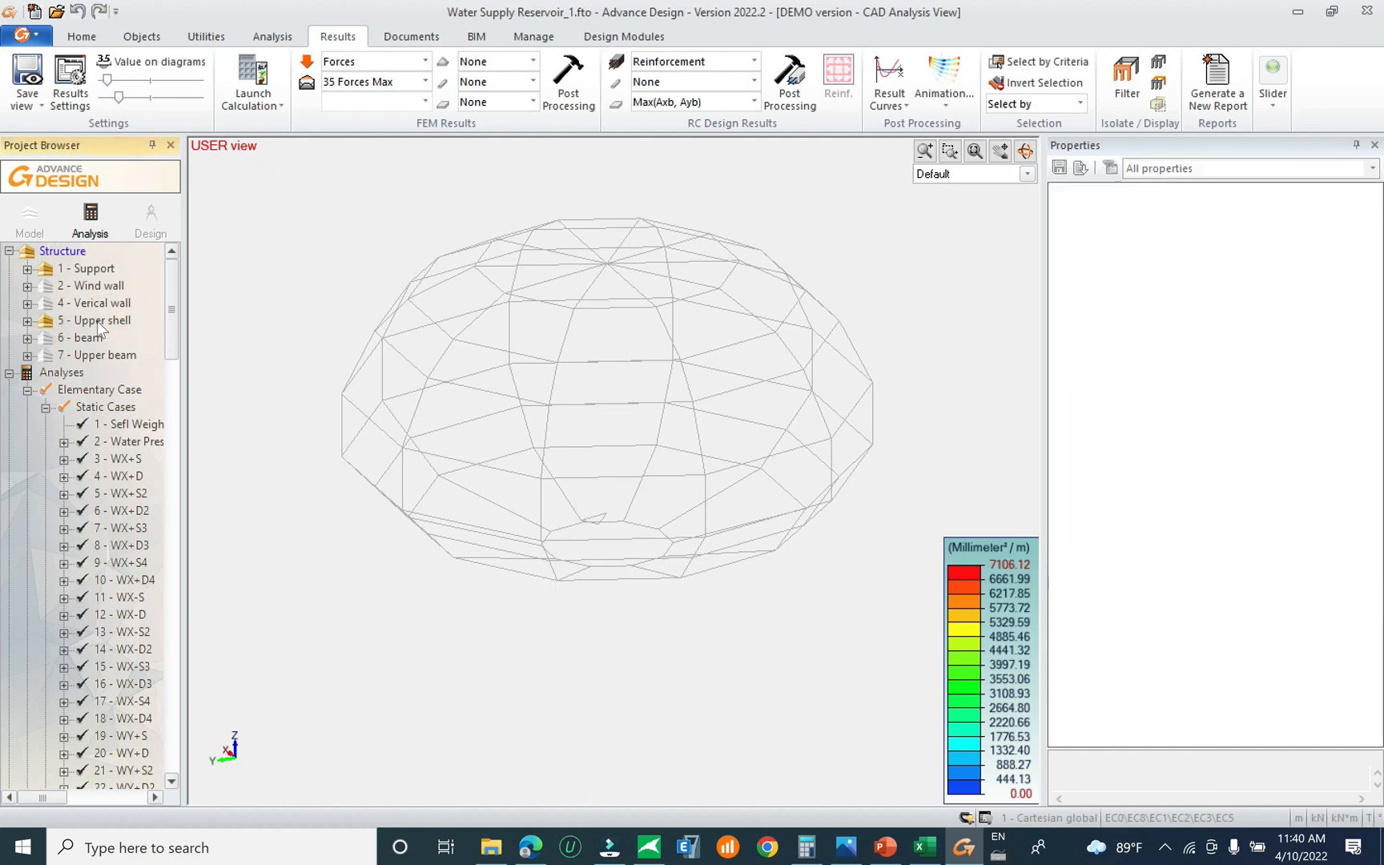
double_click(97, 321)
double_click(98, 322)
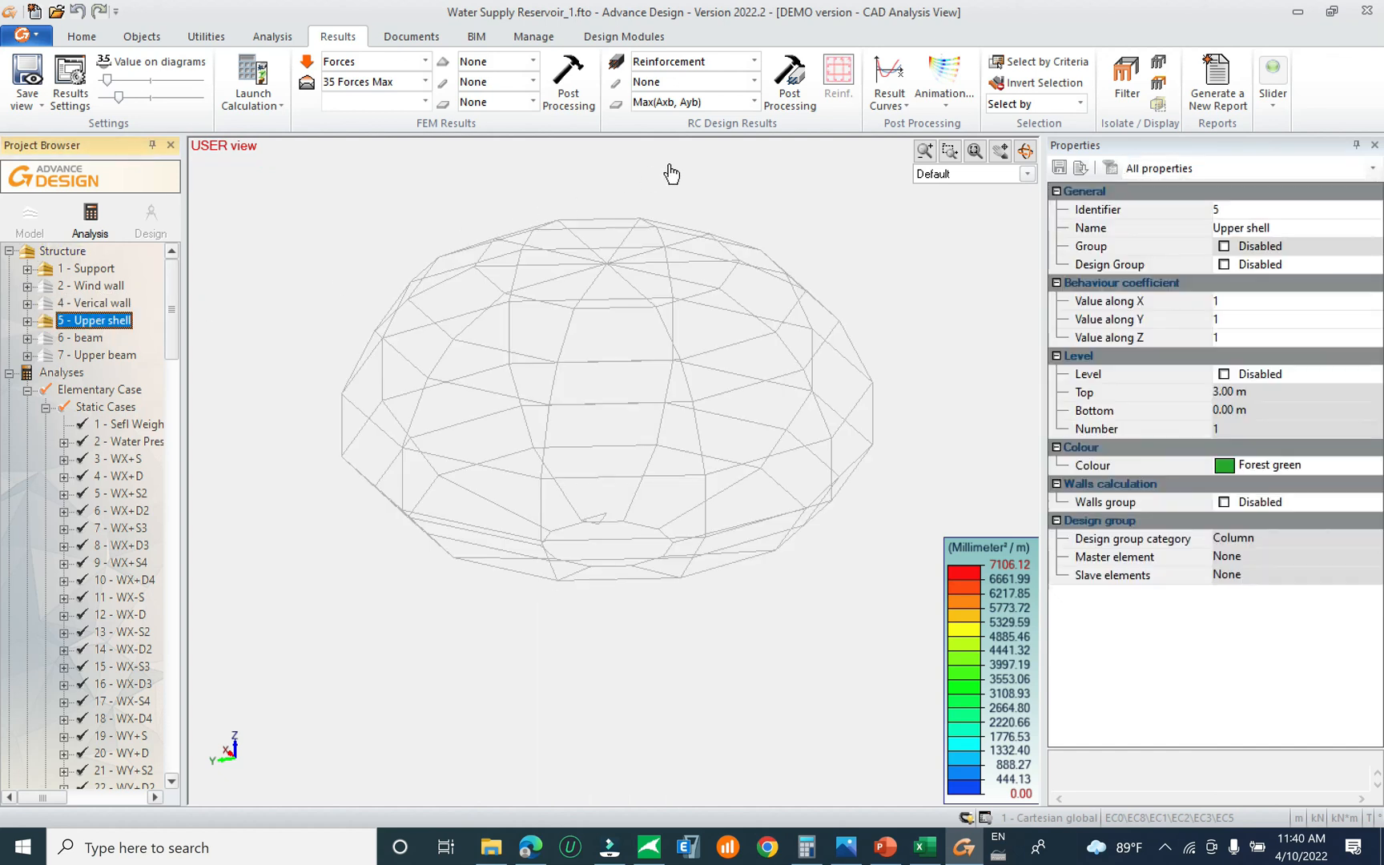
click(789, 78)
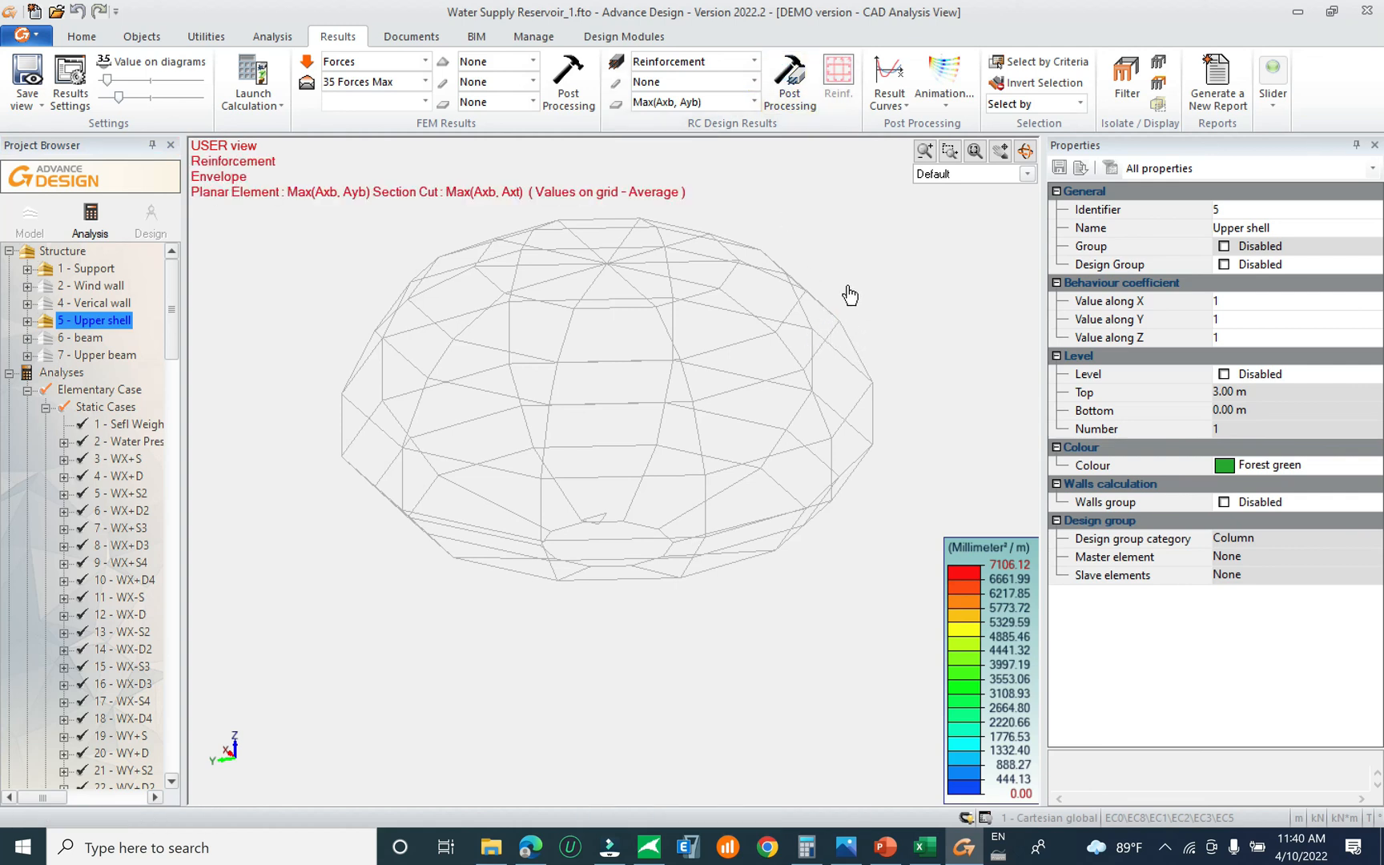
Bring back the full reservoir model and reduce the active systems to the Upper shell with its Max(Axb, Ayb) results
click(82, 37)
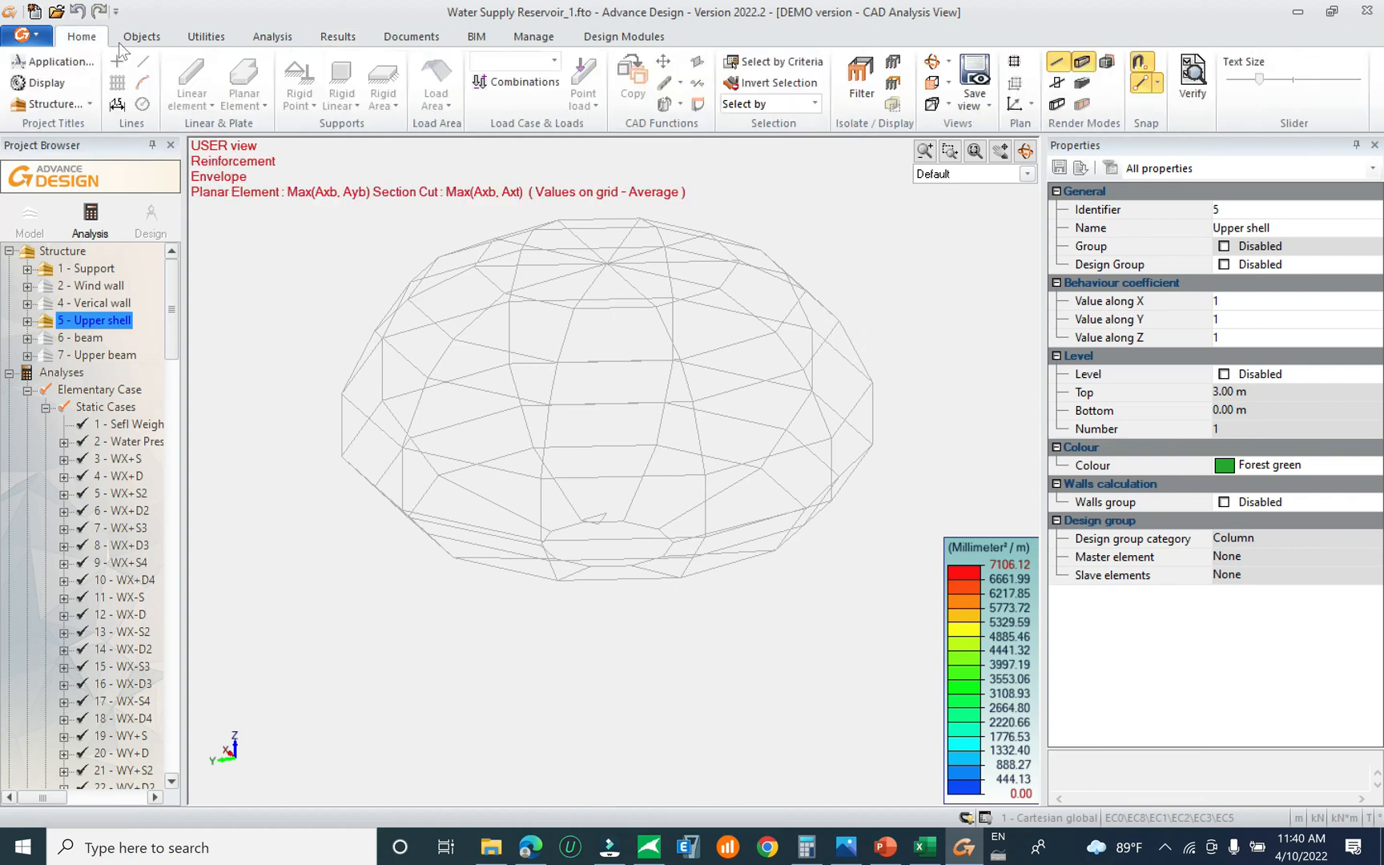
click(893, 82)
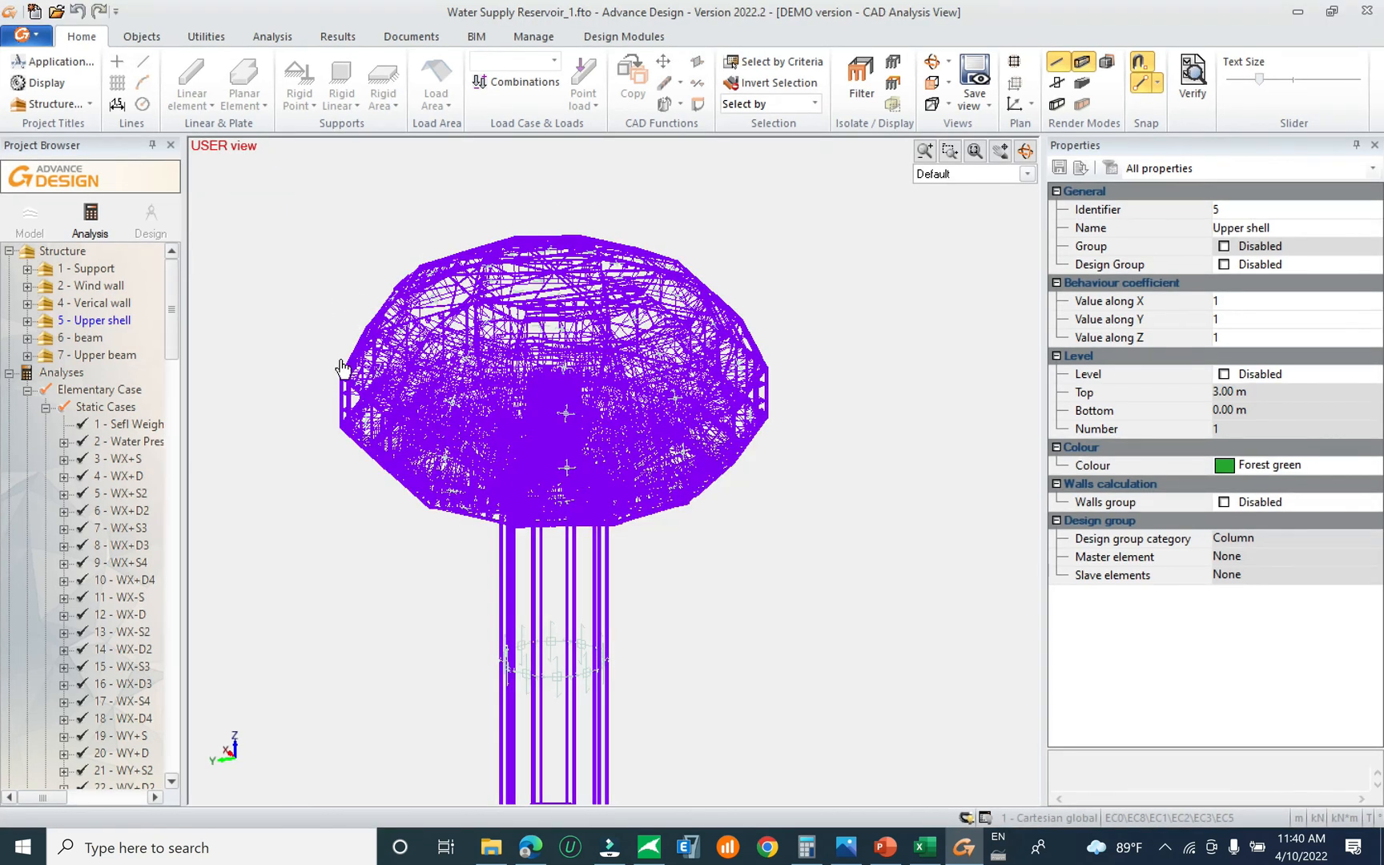
click(337, 37)
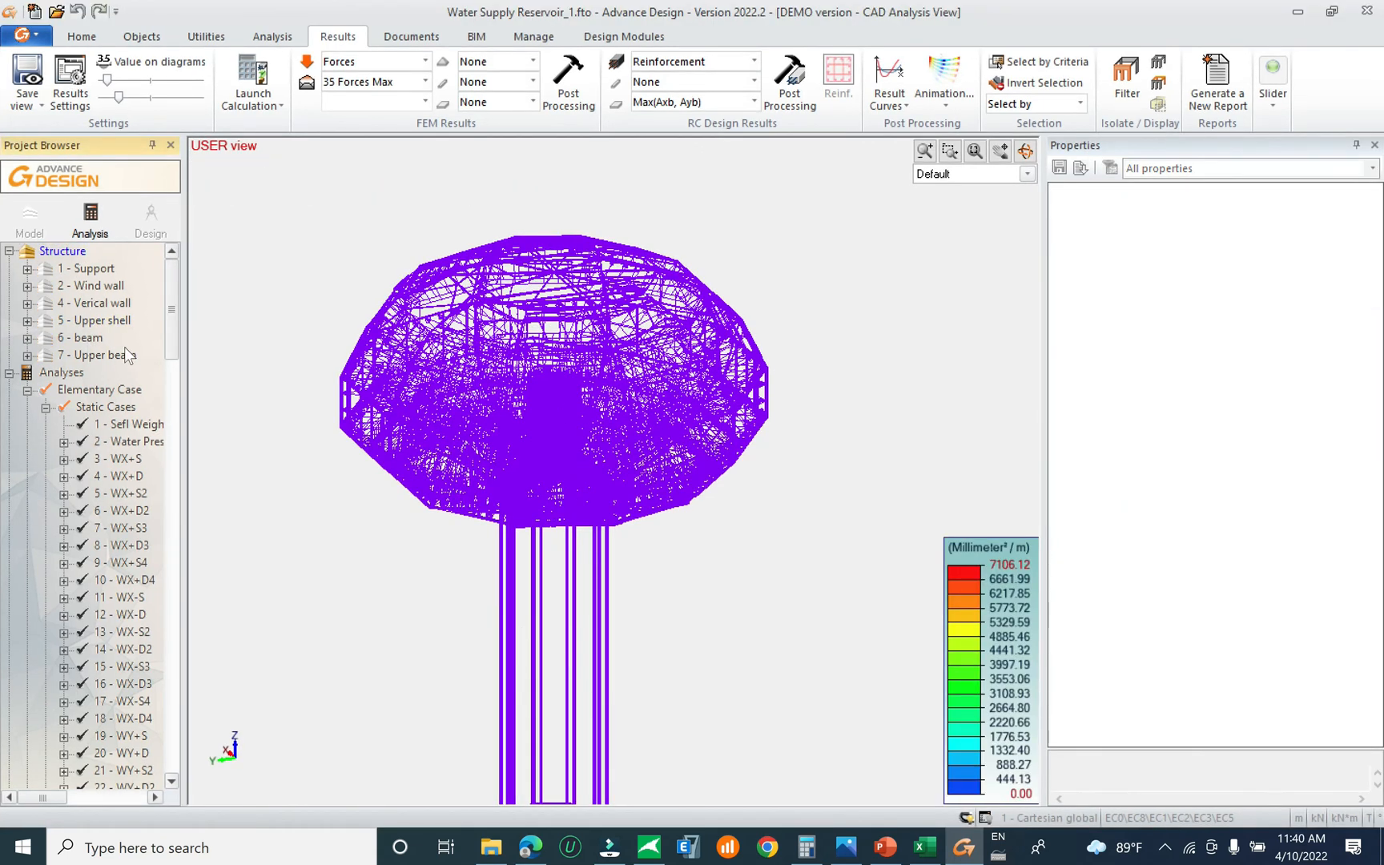
click(98, 321)
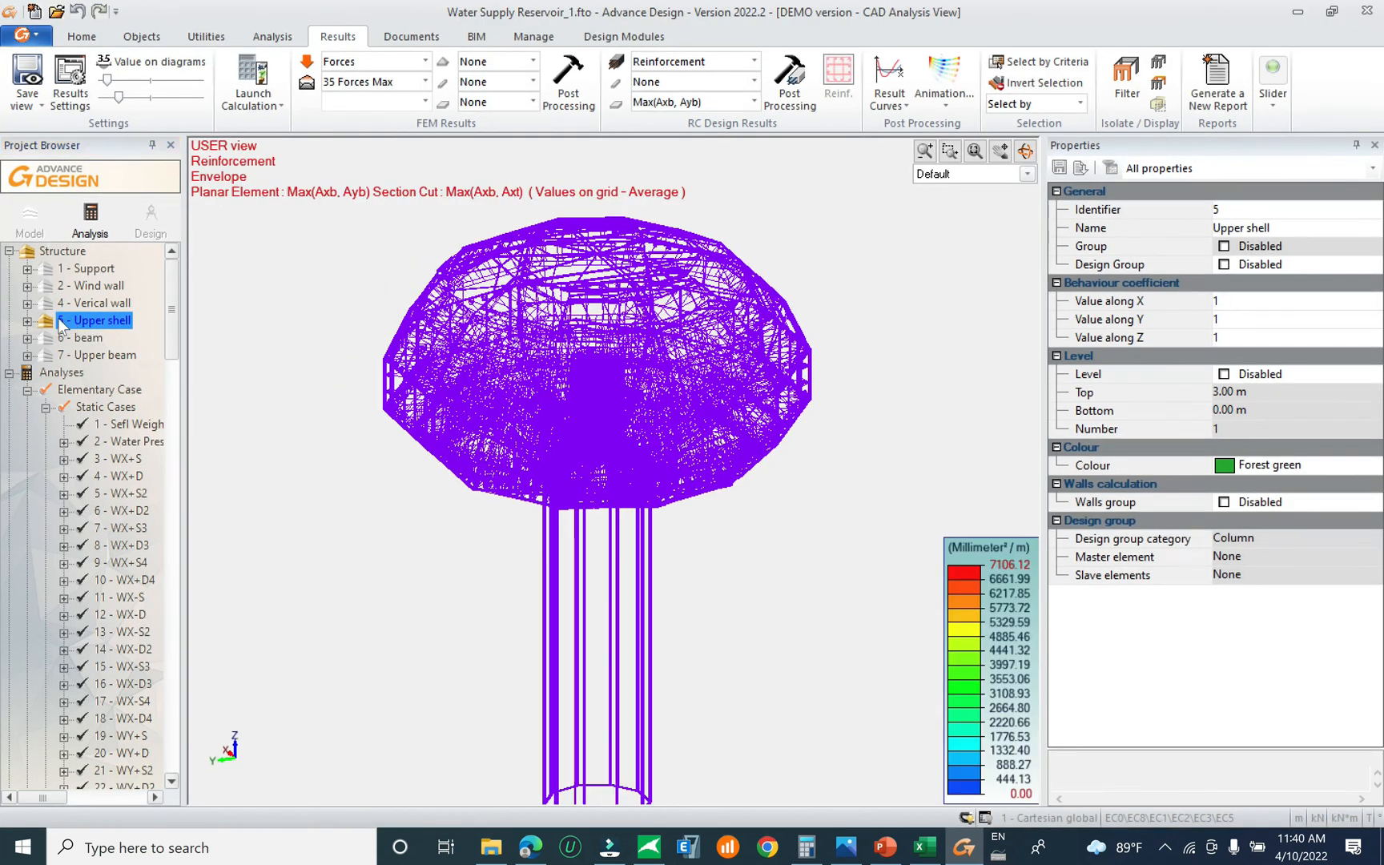
Select all Upper shell plates from 11 to 104, isolate them in the view and clear the selection
click(27, 320)
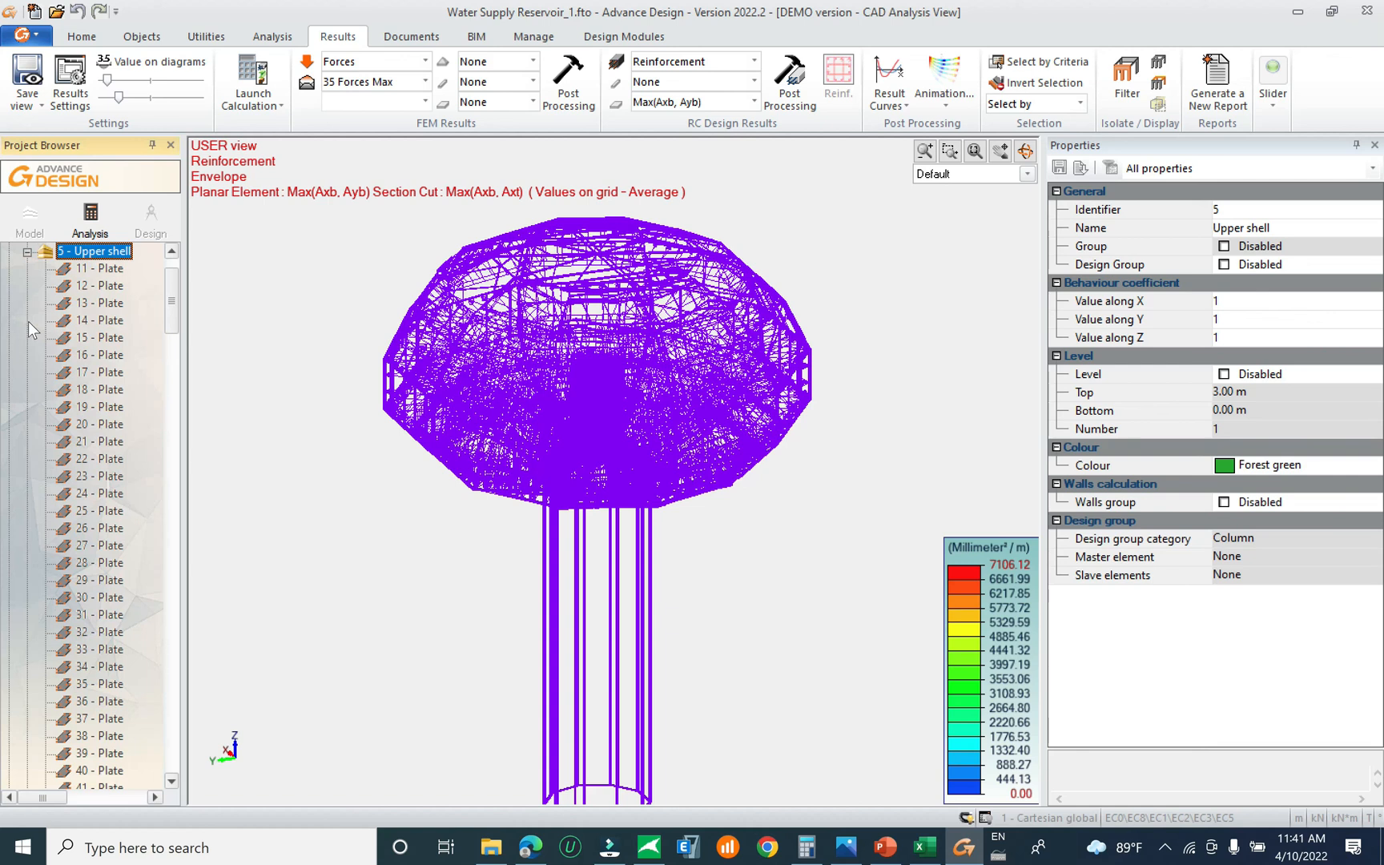
click(102, 269)
drag(167, 293, 191, 453)
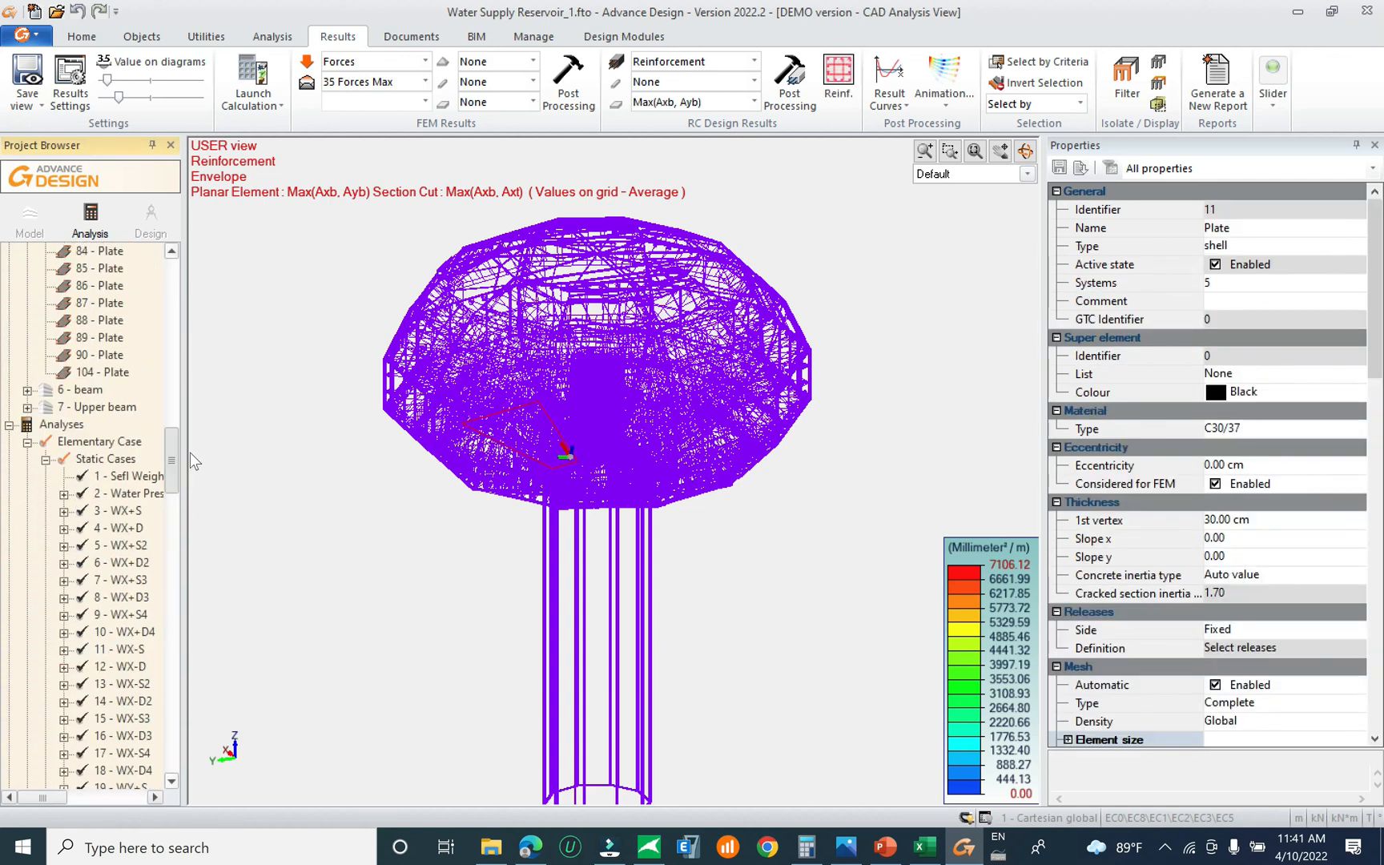
shift+click(114, 375)
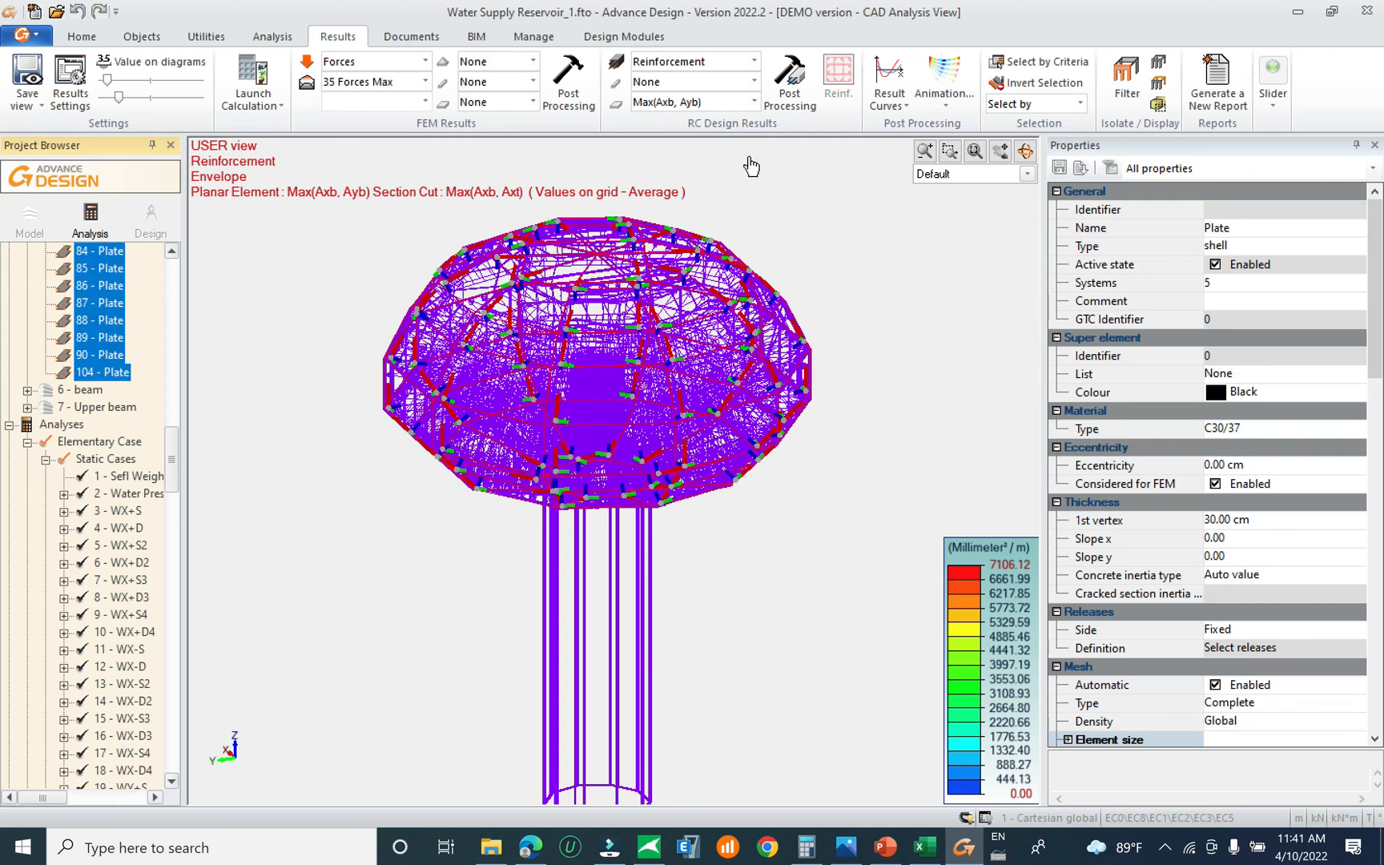
click(90, 38)
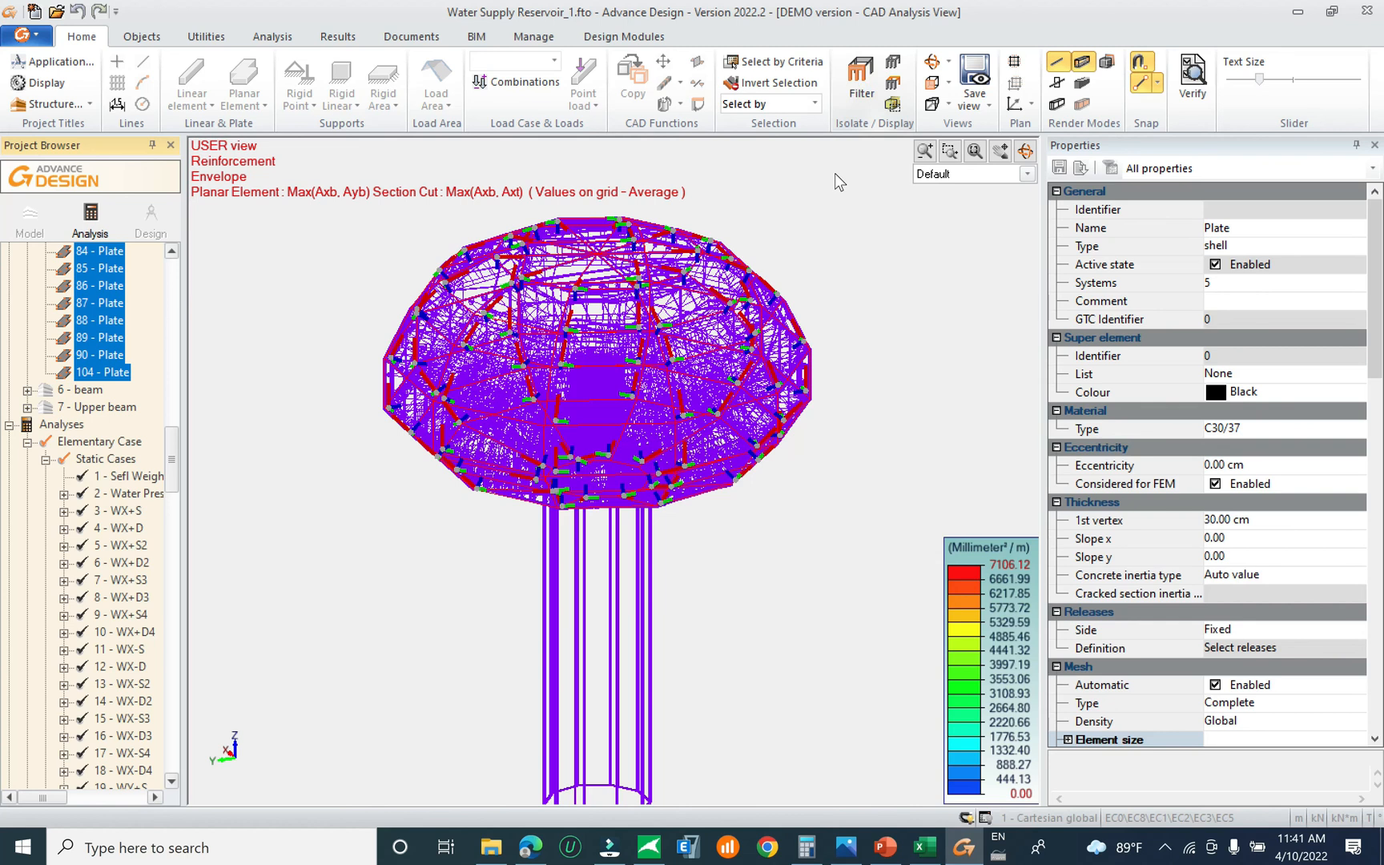
key(Escape)
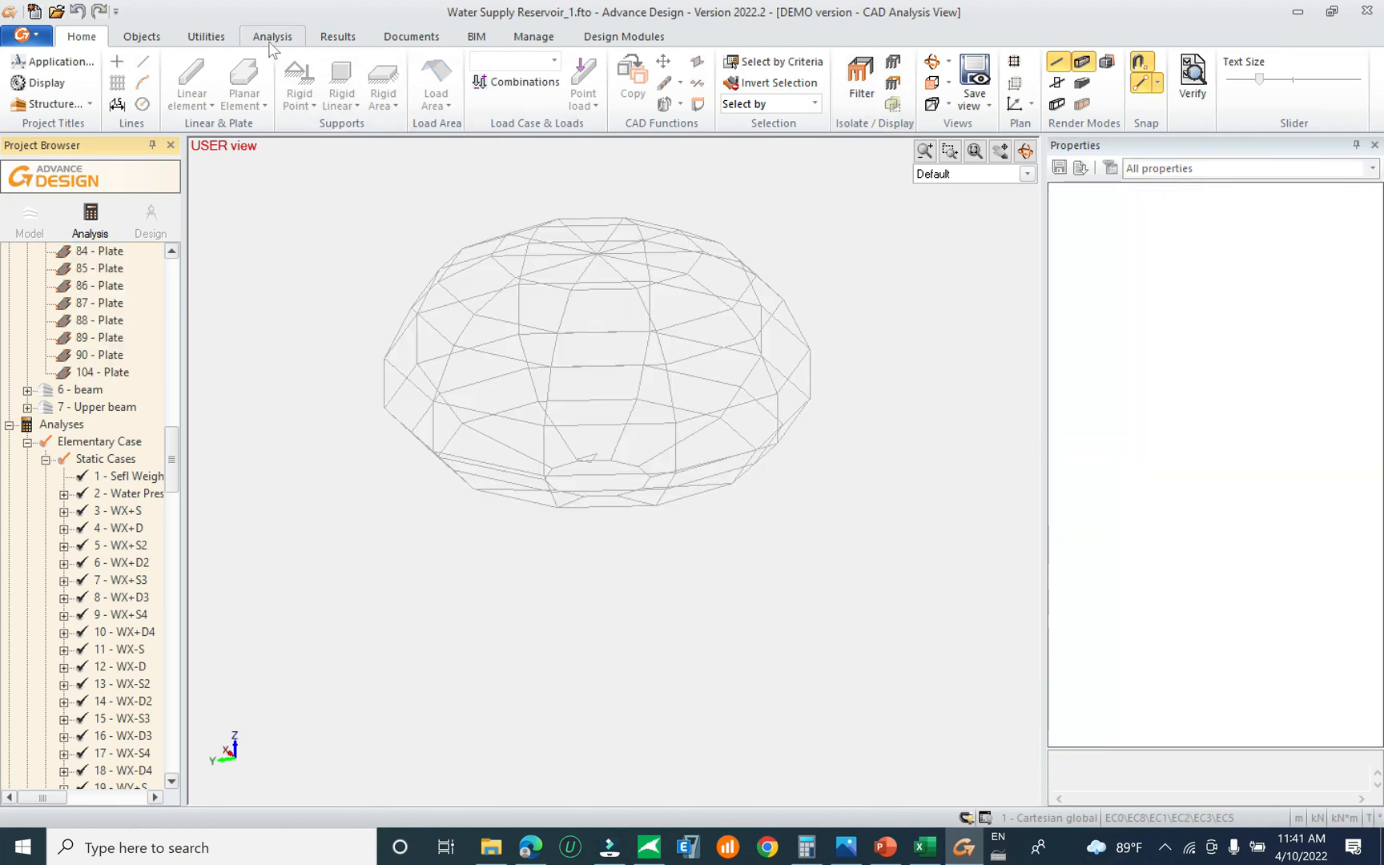
Configure the concrete reinforcement results for planar elements to show Axb with the Values on grid – Average display mode
click(273, 38)
click(337, 36)
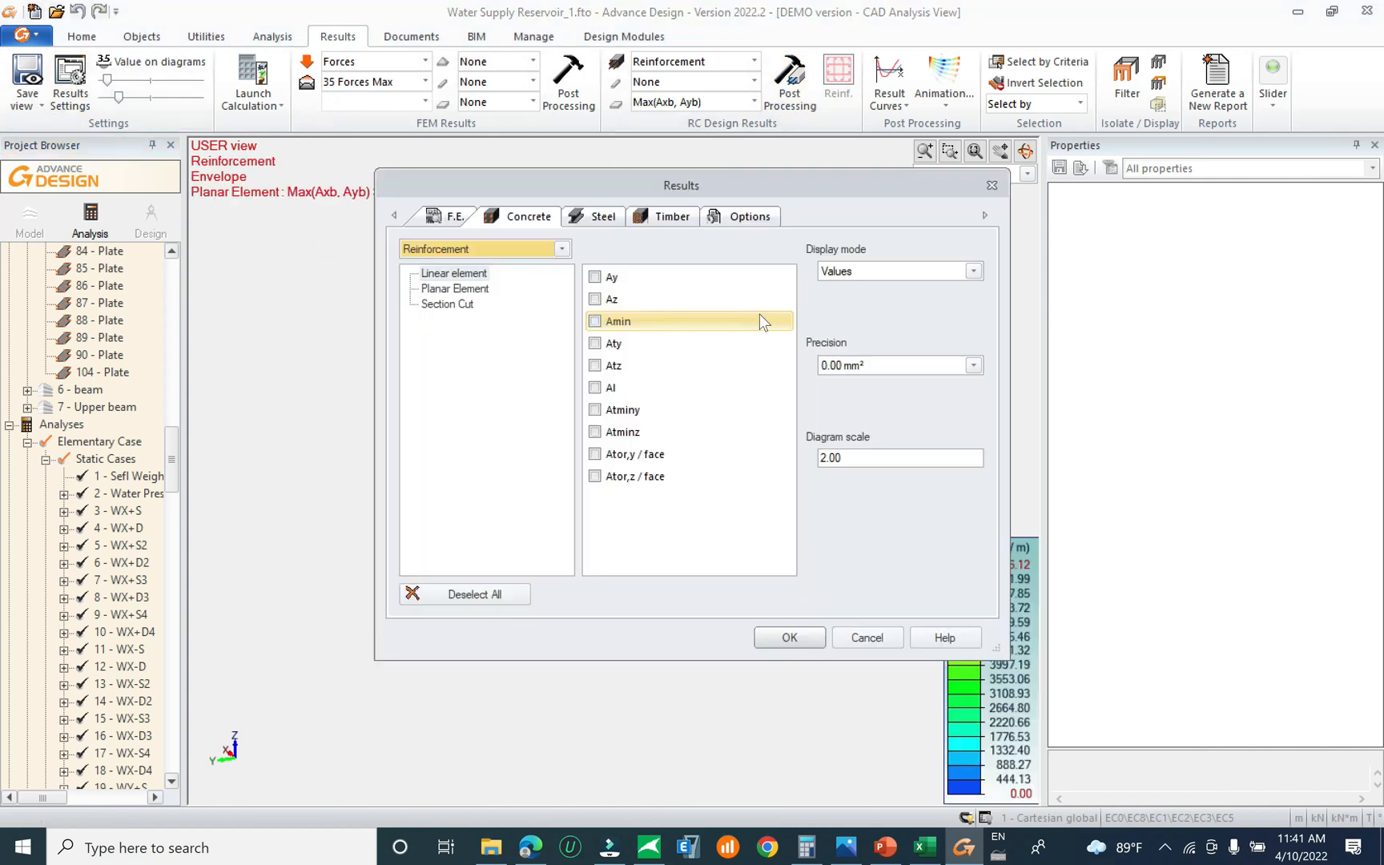
click(469, 290)
click(957, 272)
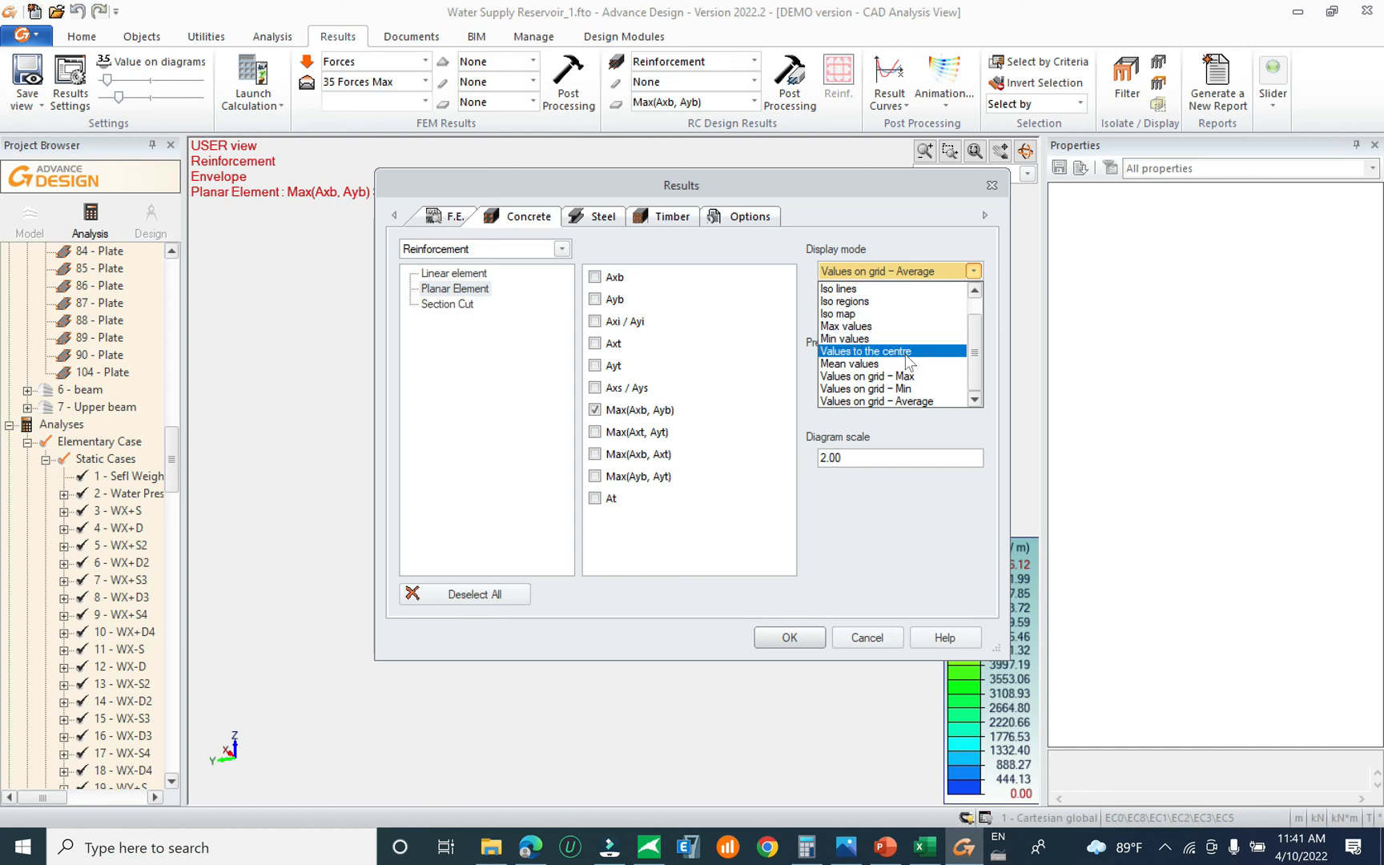
click(611, 289)
click(594, 278)
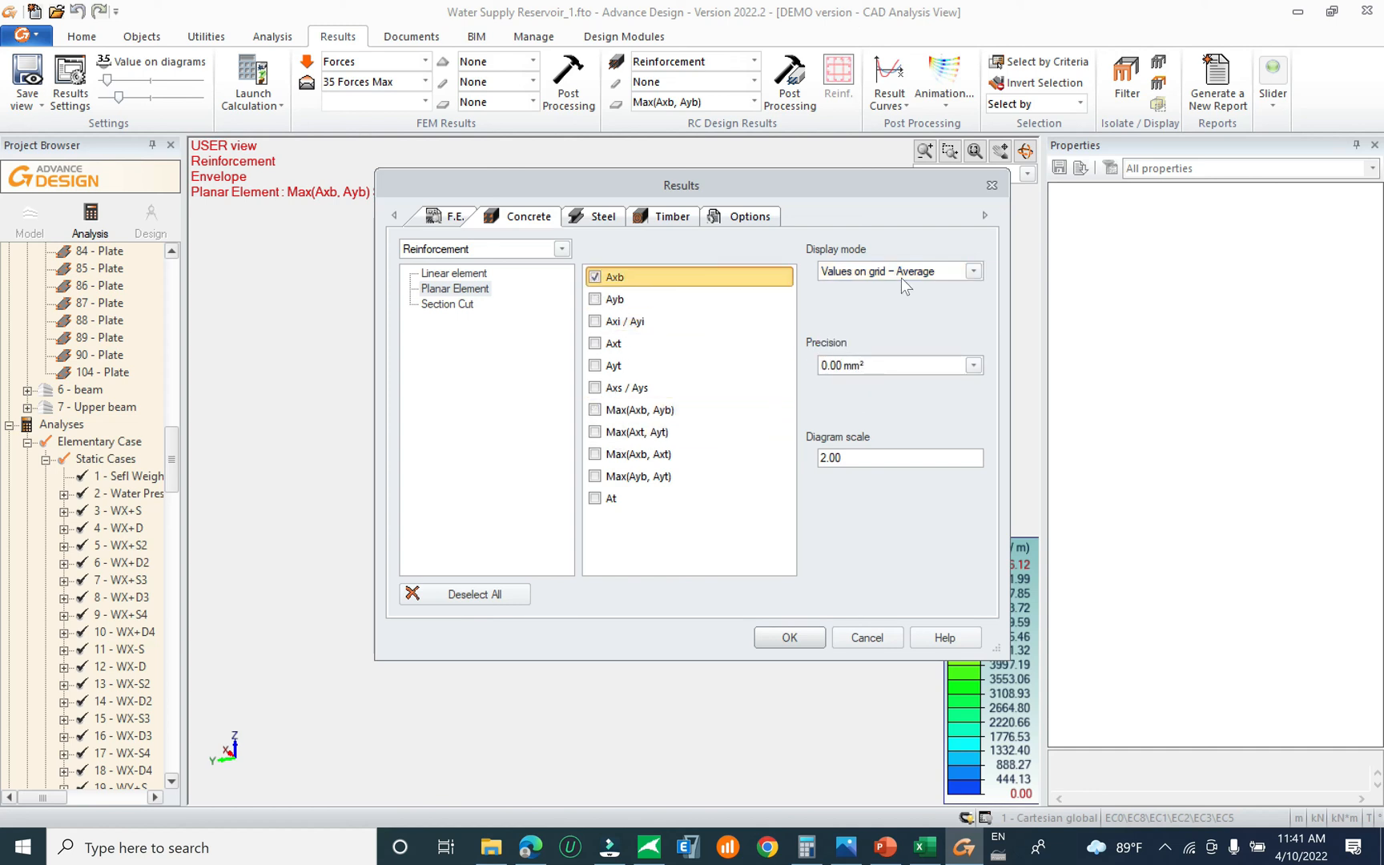
click(963, 276)
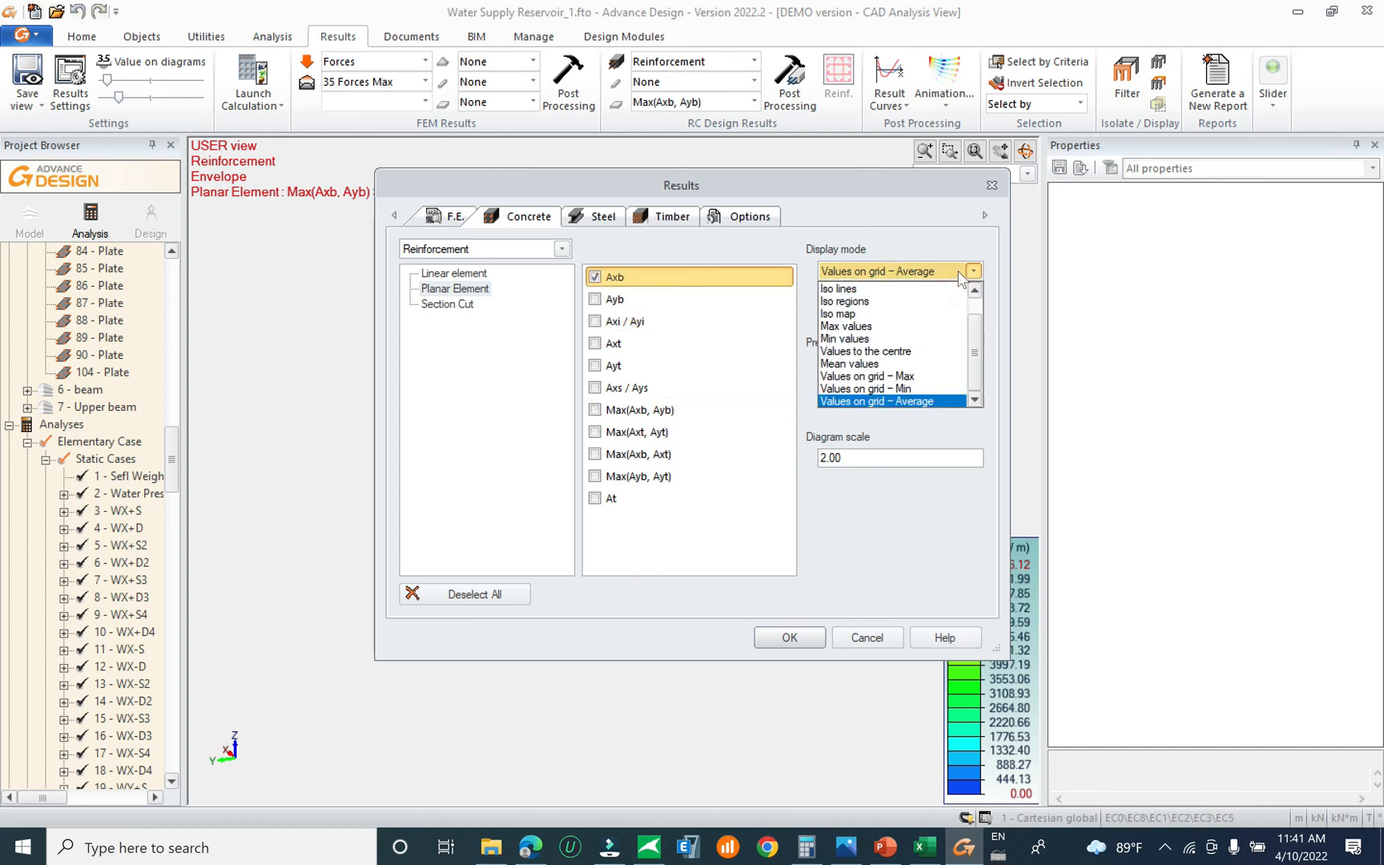
click(896, 396)
click(793, 637)
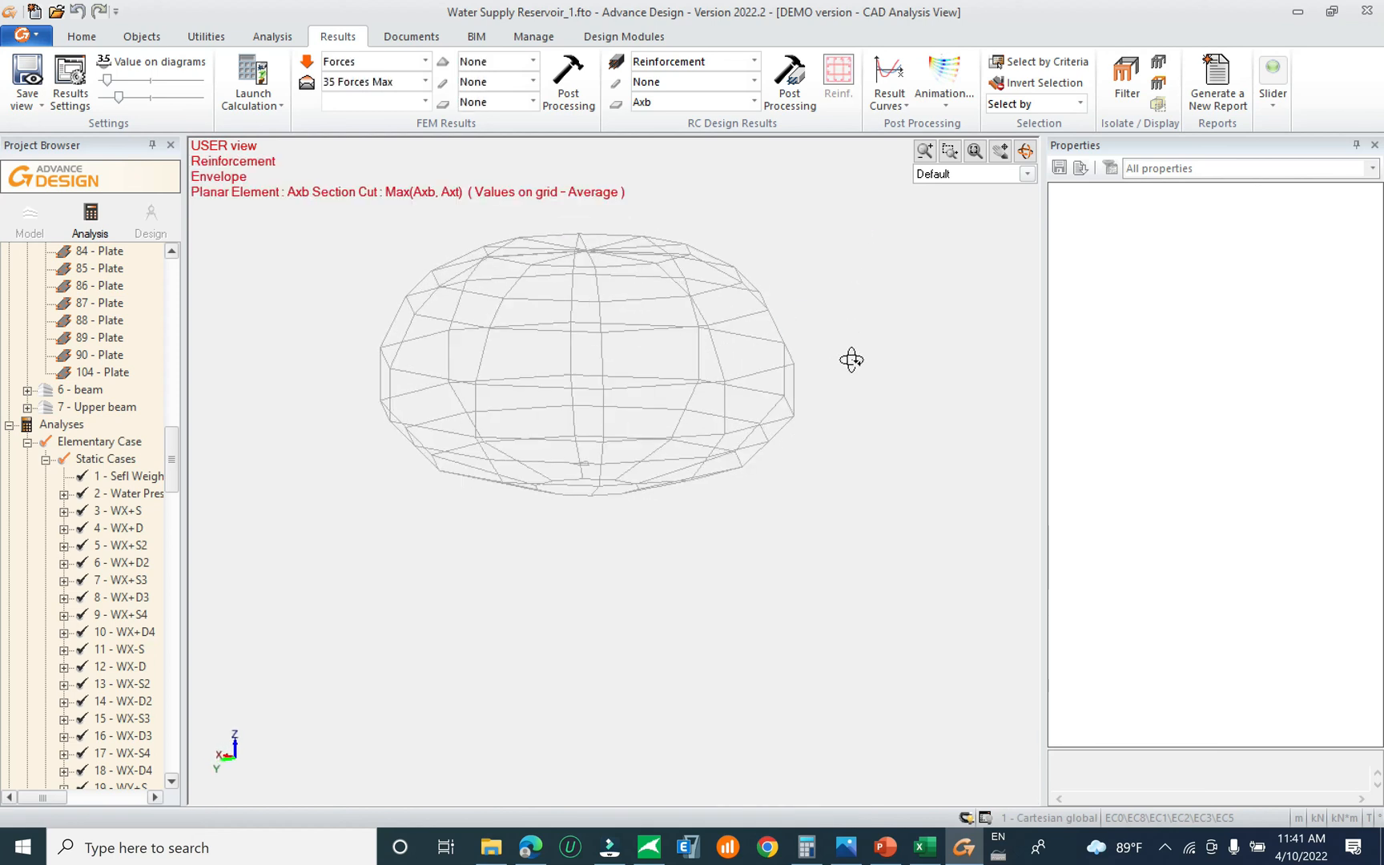
Select the isolated shell plates, then clear the selection and examine the shell's Axb display from several angles
drag(854, 208, 300, 515)
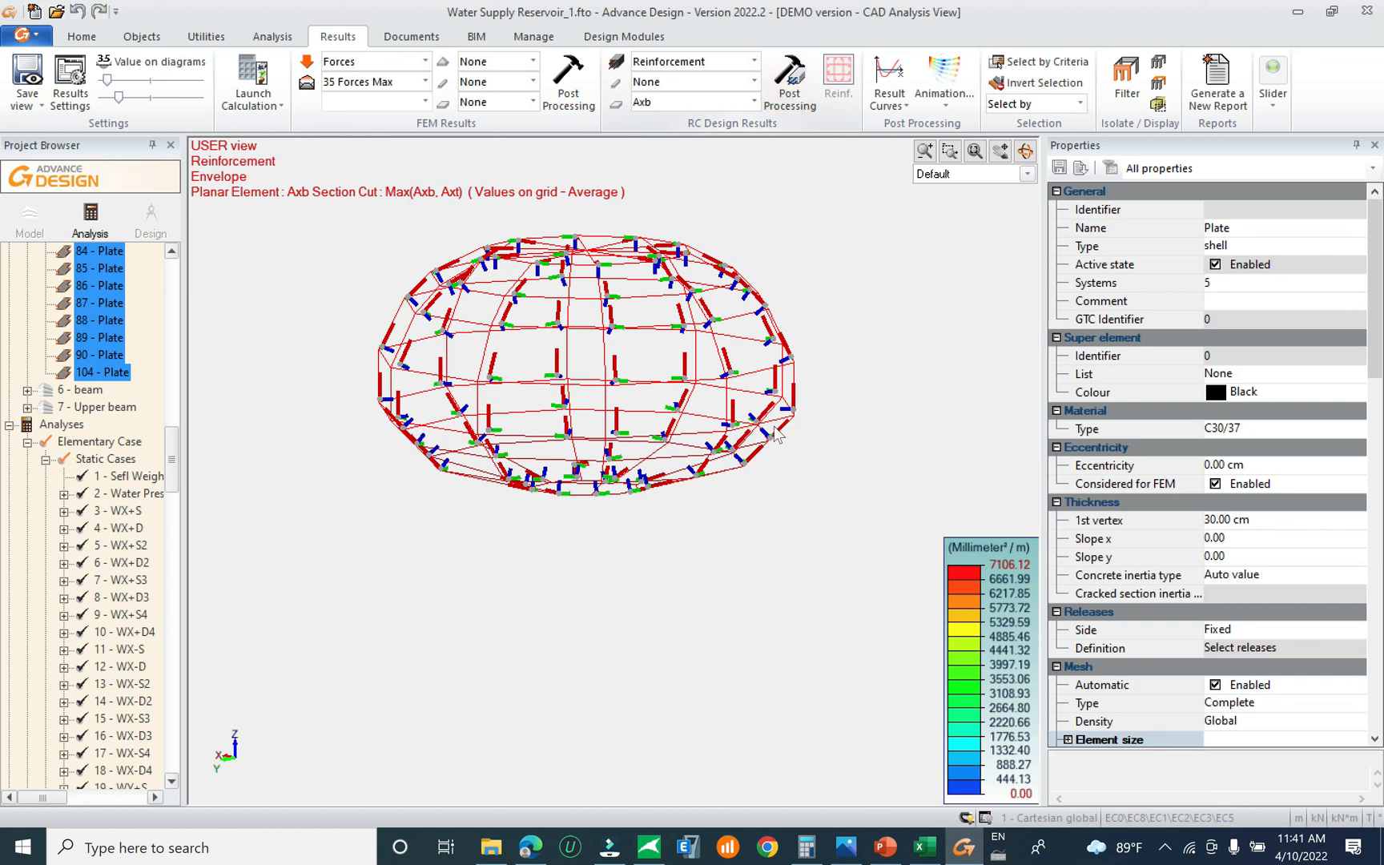
mouse_move(810, 500)
middle_down()
mouse_move(797, 494)
mouse_move(791, 549)
mouse_move(796, 494)
middle_up()
click(771, 503)
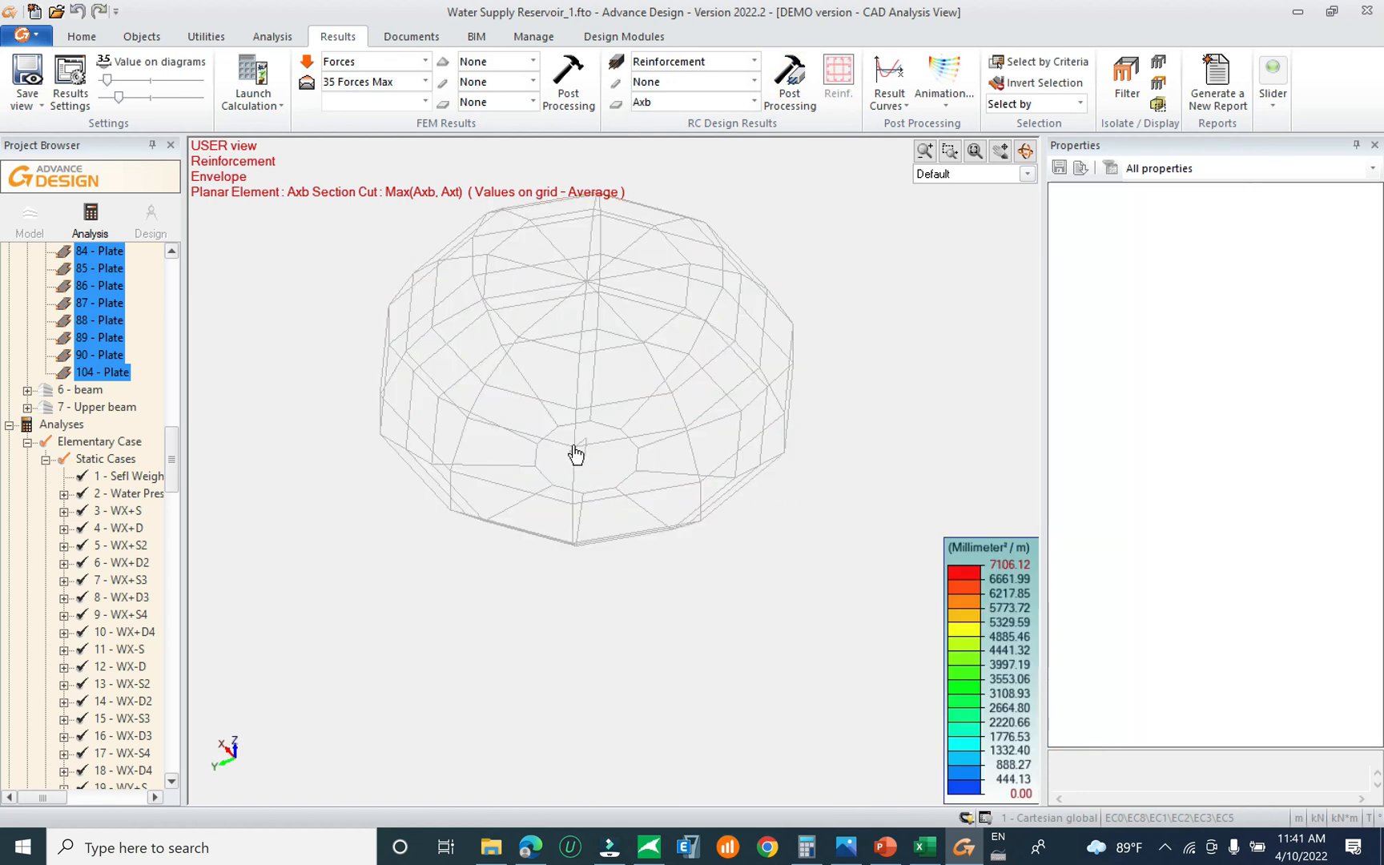
click(435, 459)
middle_drag(462, 454, 463, 423)
click(286, 520)
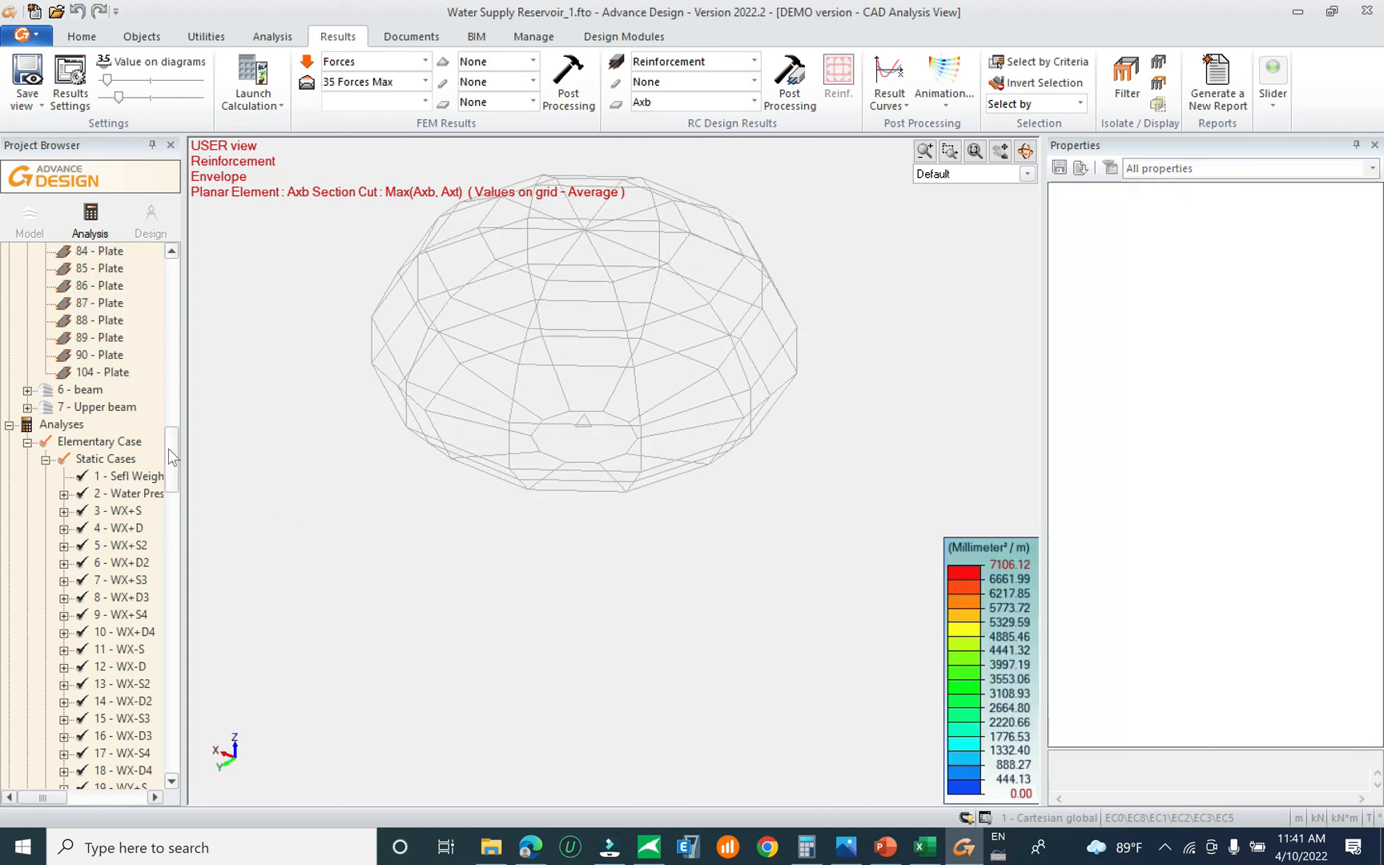
Display the Verical wall and Wind wall systems with the Upper shell and run the RC post-processing for Axb
drag(169, 450, 190, 256)
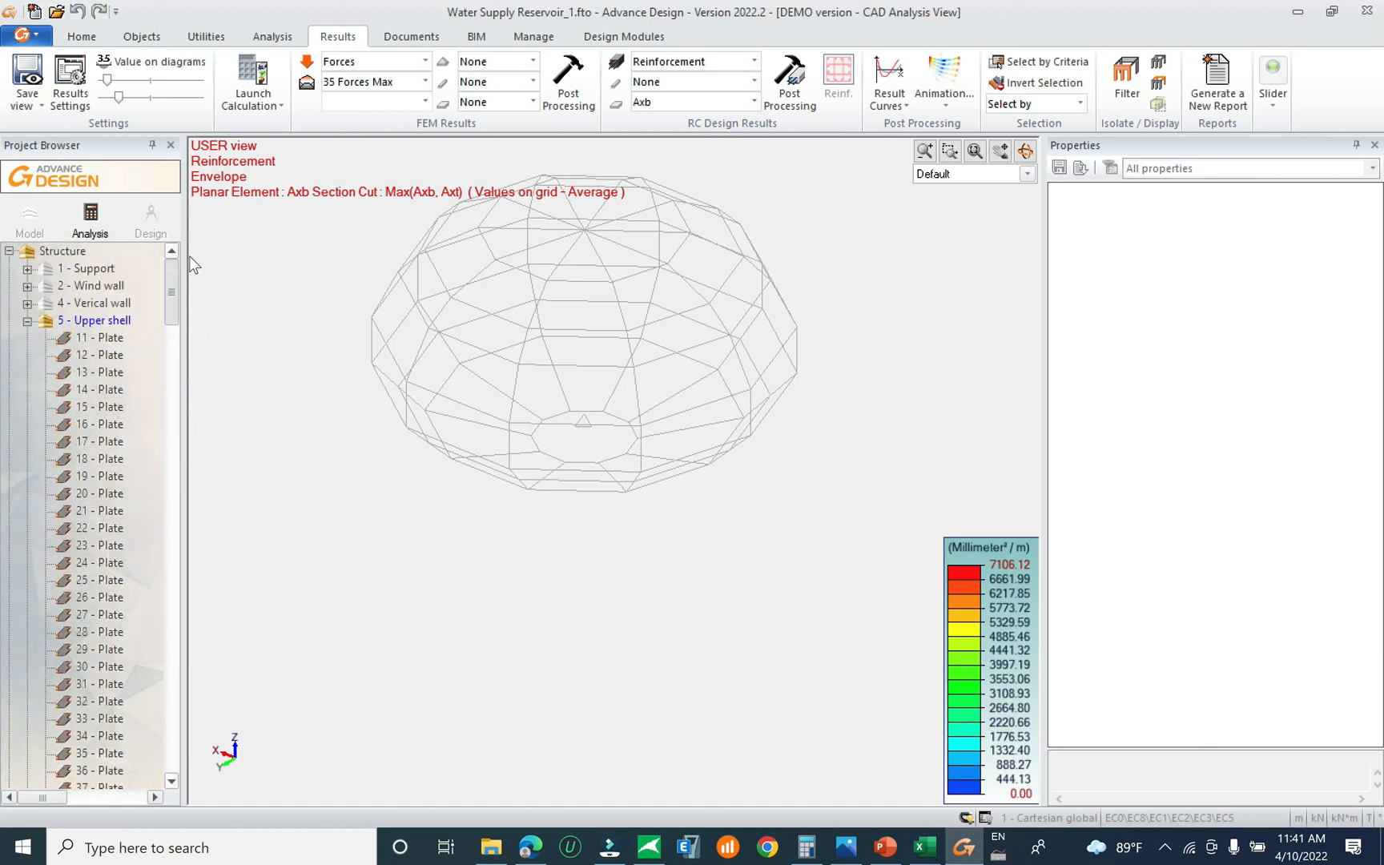
click(101, 306)
click(786, 80)
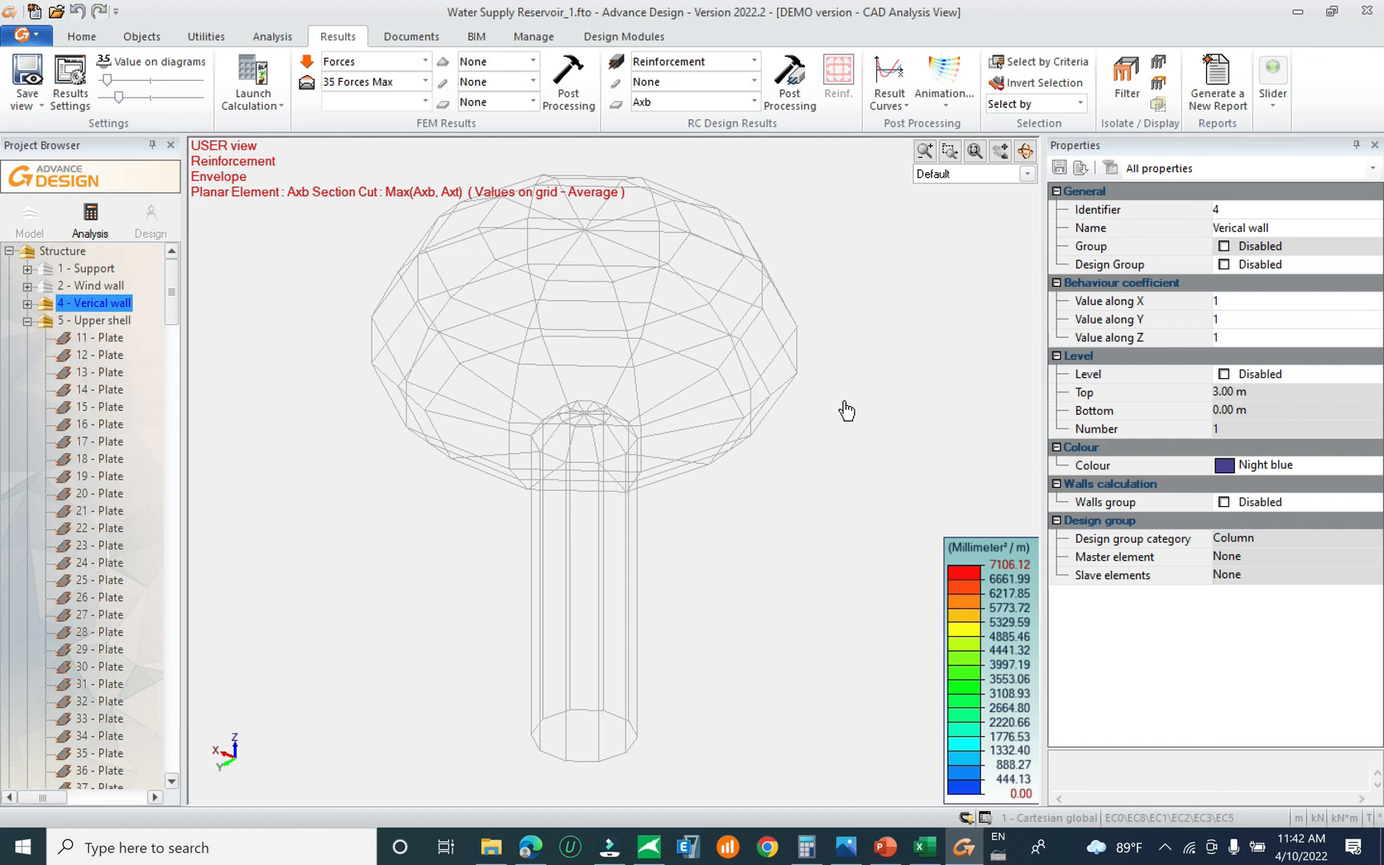
click(118, 289)
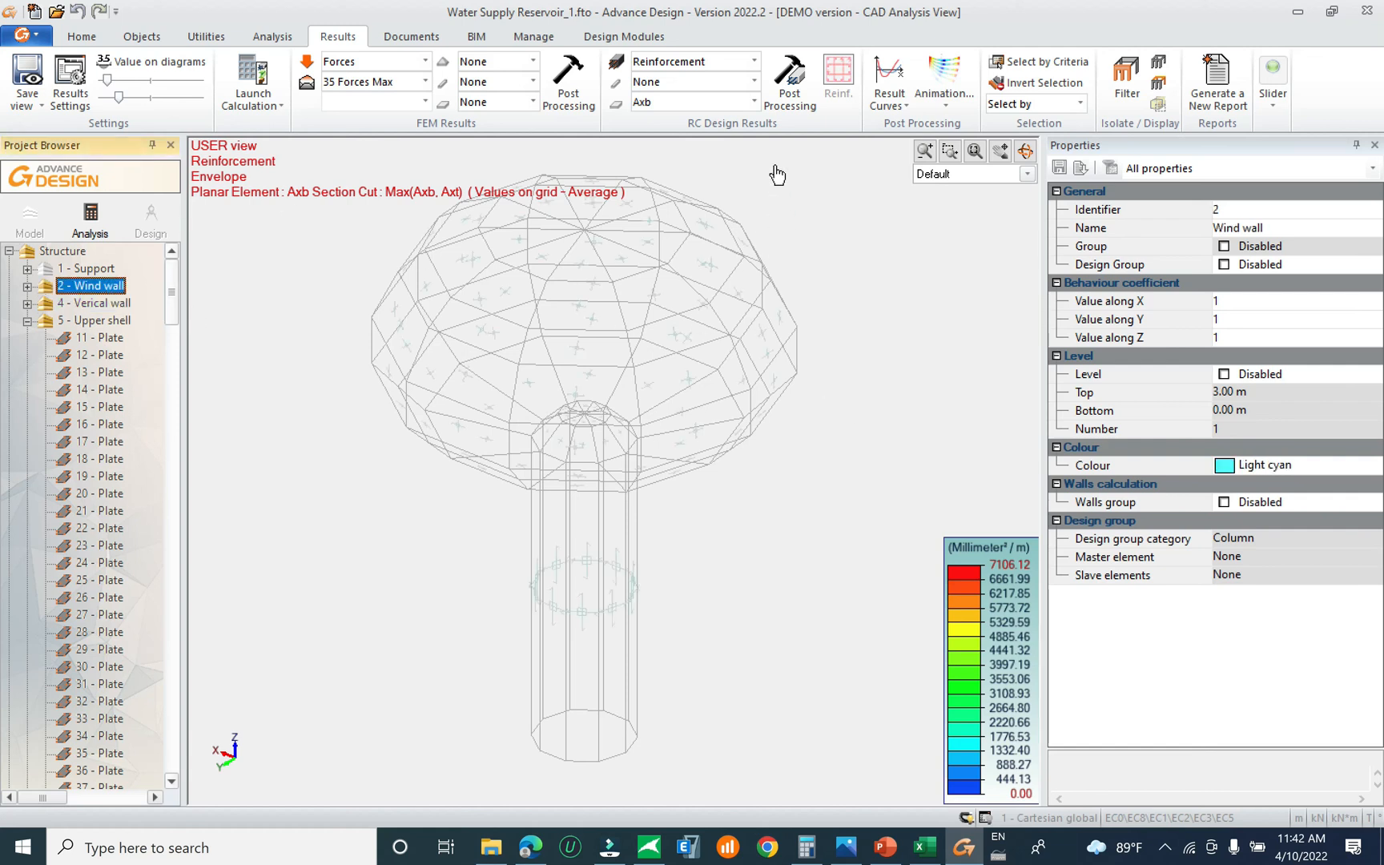
click(789, 80)
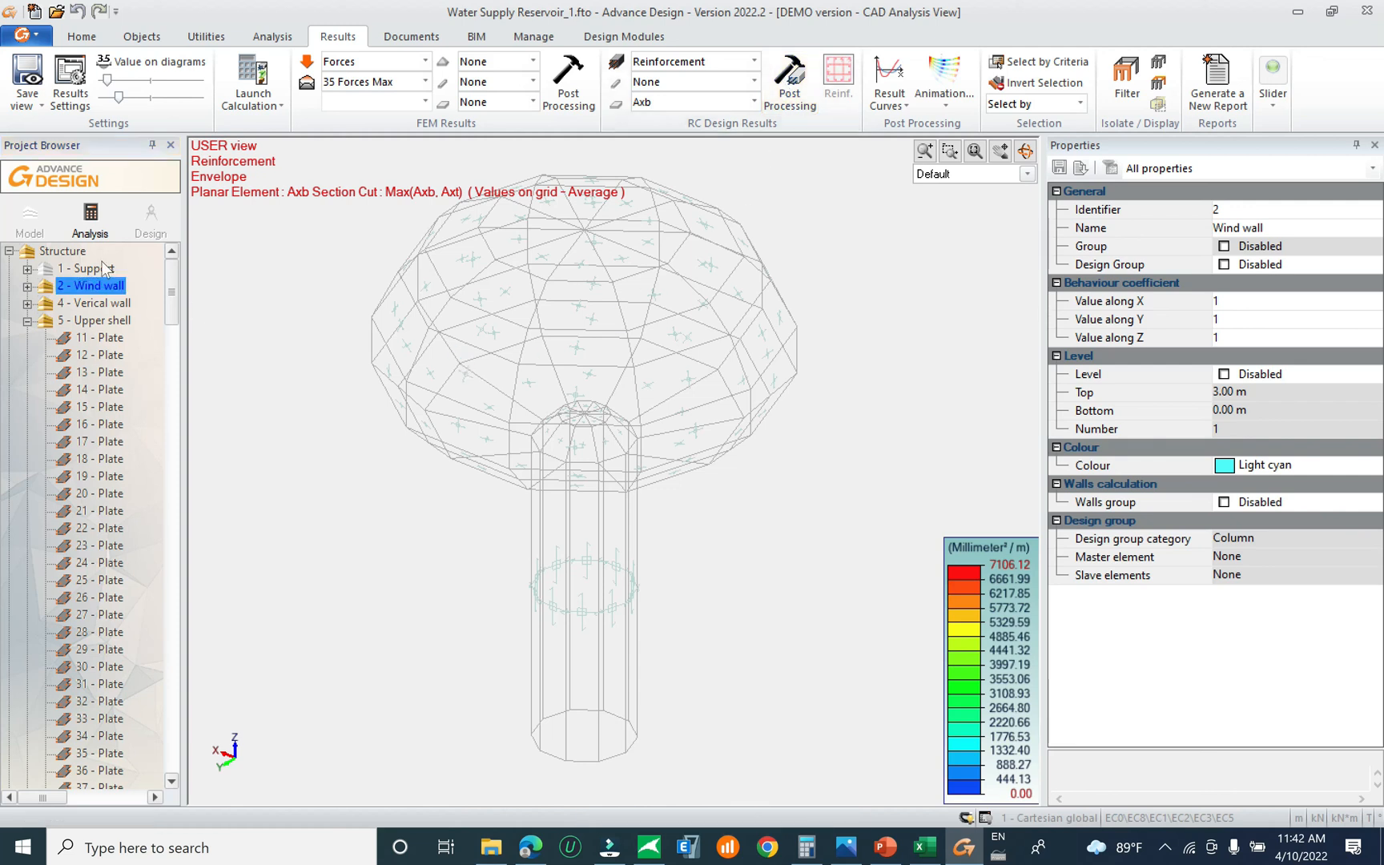
Show the Support, beam and Upper beam systems and hide the Wind wall, keeping the Verical wall and Upper shell displayed
double_click(85, 269)
double_click(88, 286)
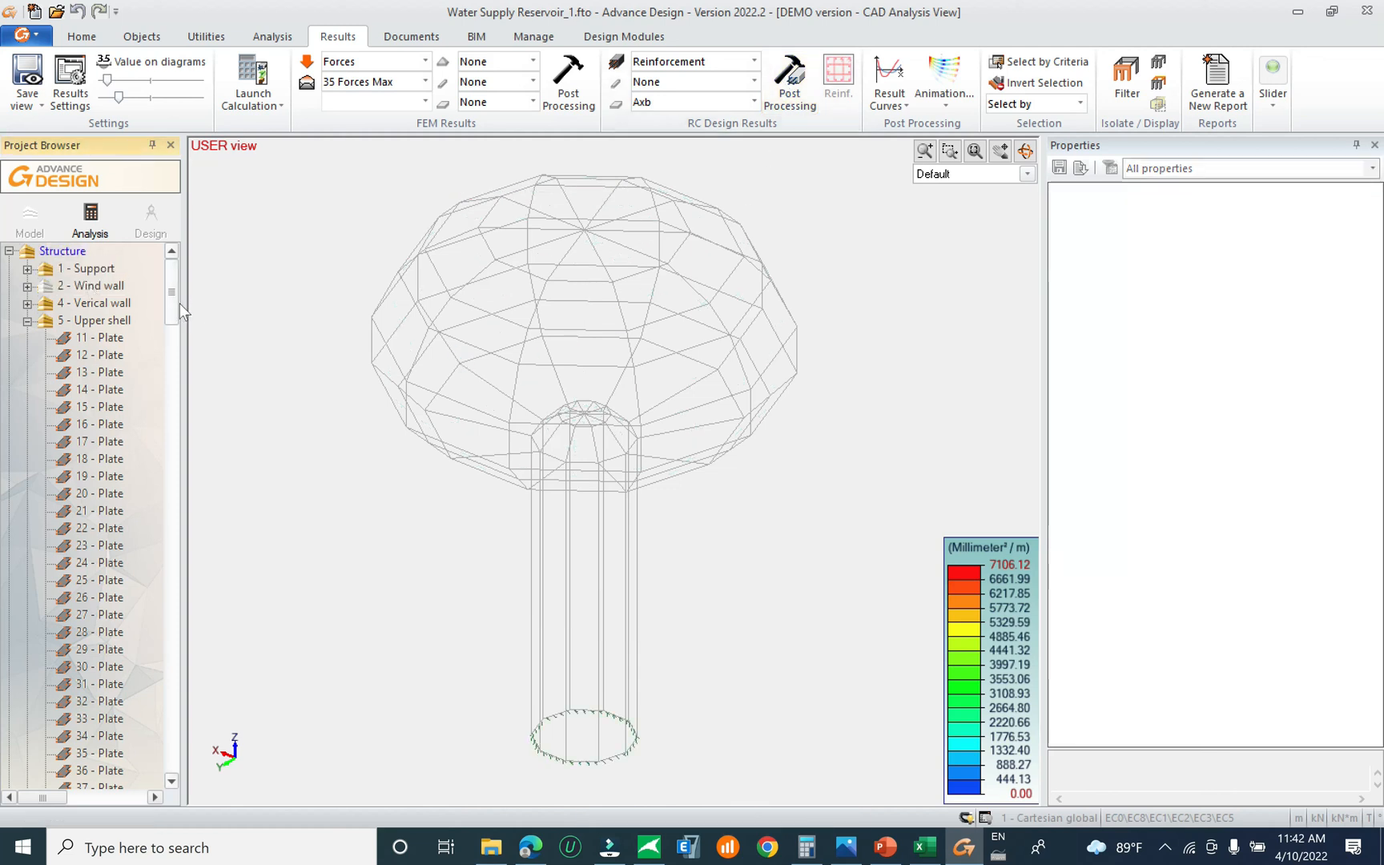
scroll(175, 306, down, 1)
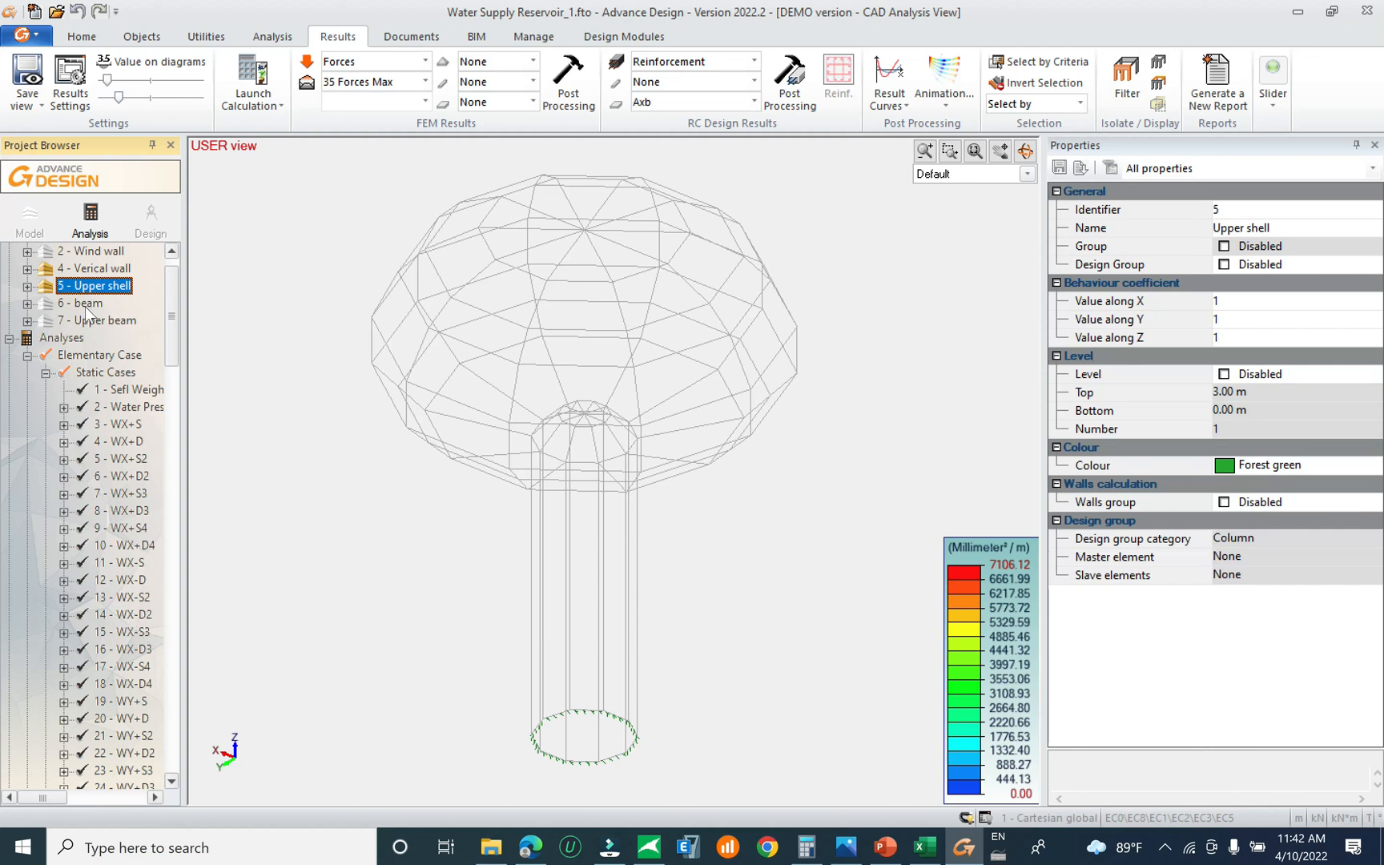
click(85, 304)
click(92, 320)
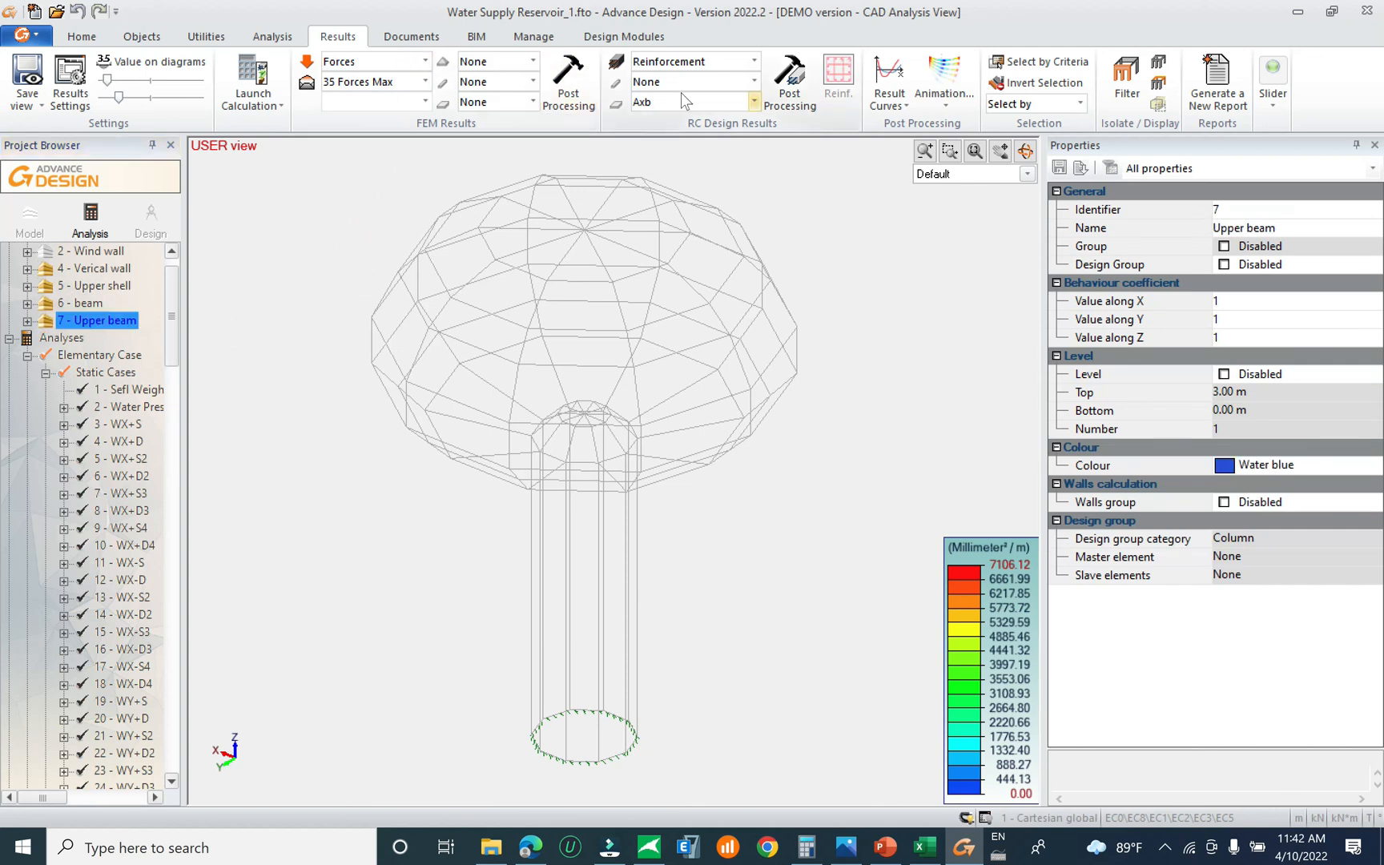
Run the RC post-processing of the displayed systems for Reinforcement, with Axb as the plate result
click(717, 60)
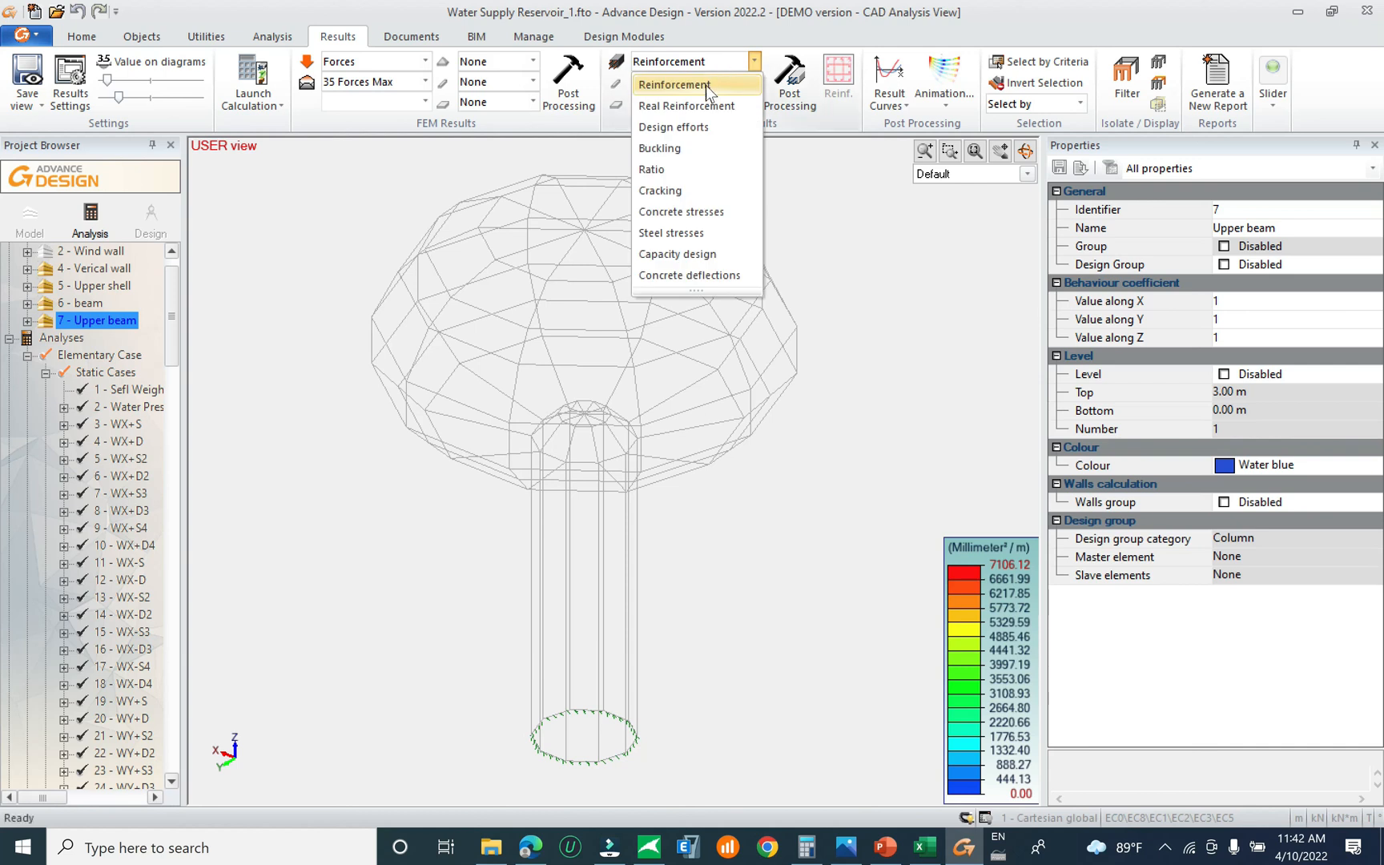
click(706, 85)
click(705, 104)
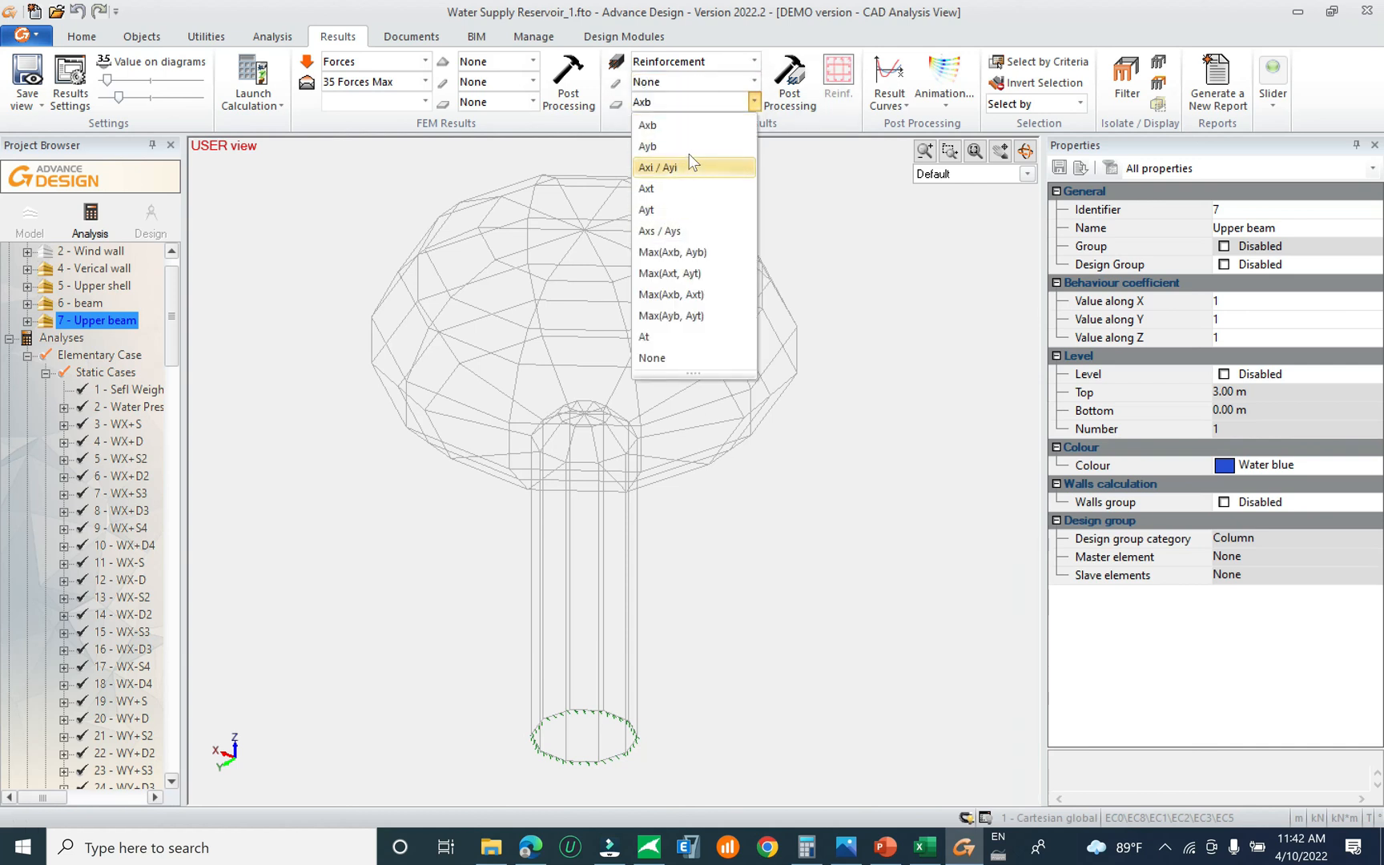
click(688, 125)
click(790, 80)
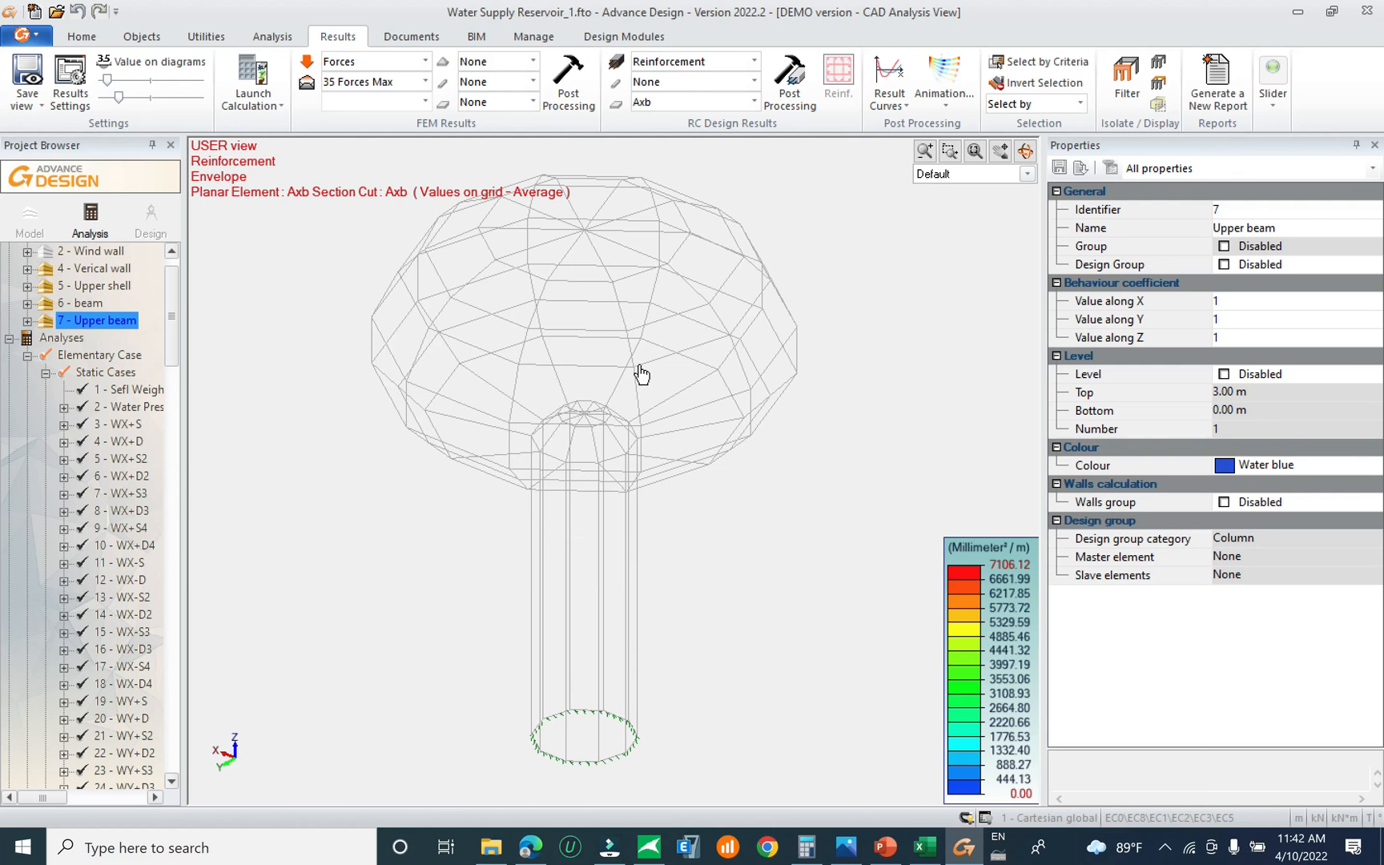
mouse_move(743, 467)
shift+middle_down()
mouse_move(778, 397)
mouse_move(748, 457)
shift+middle_up()
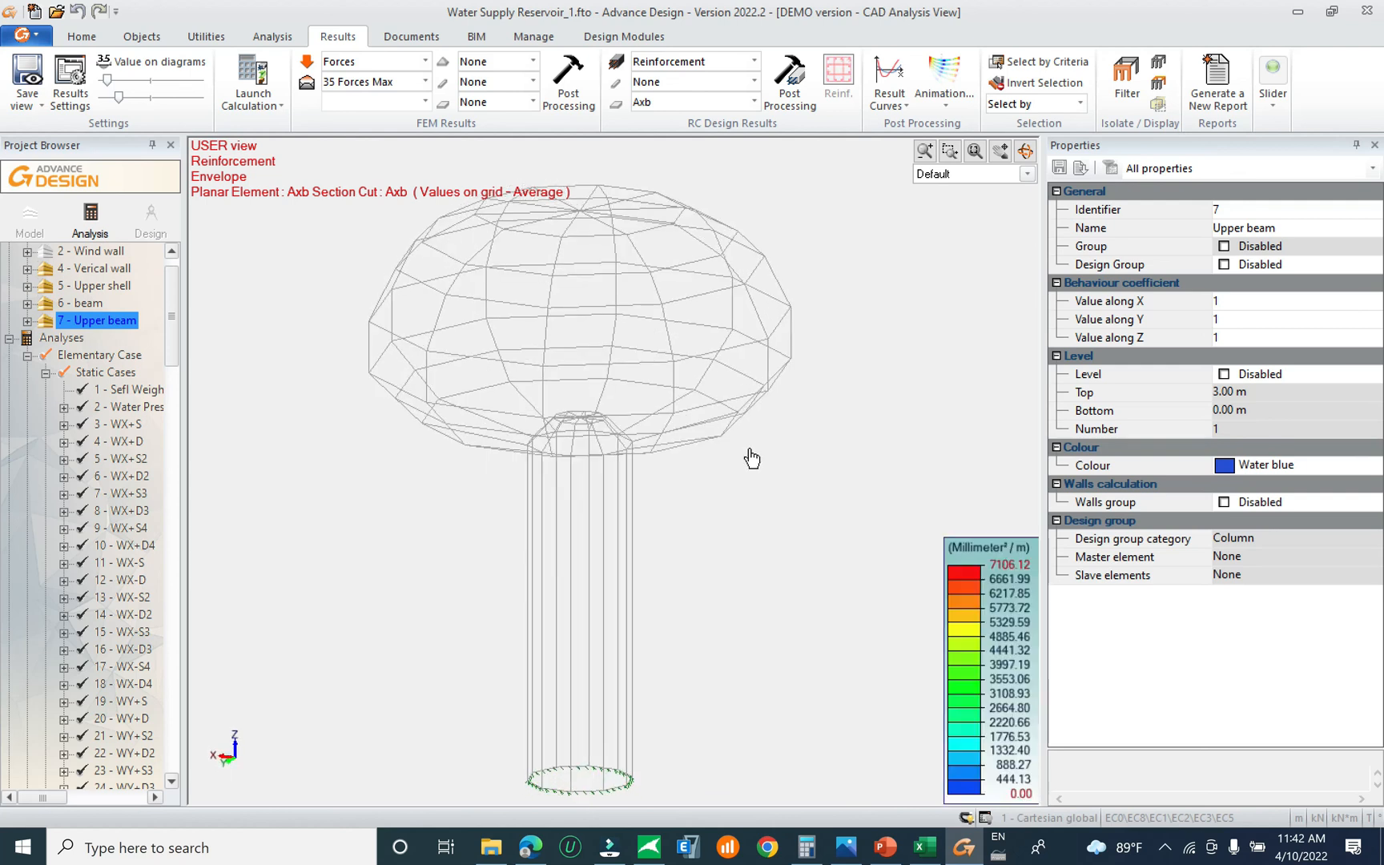
Switch the model's rendering from axes to wireframe element profiles
click(81, 37)
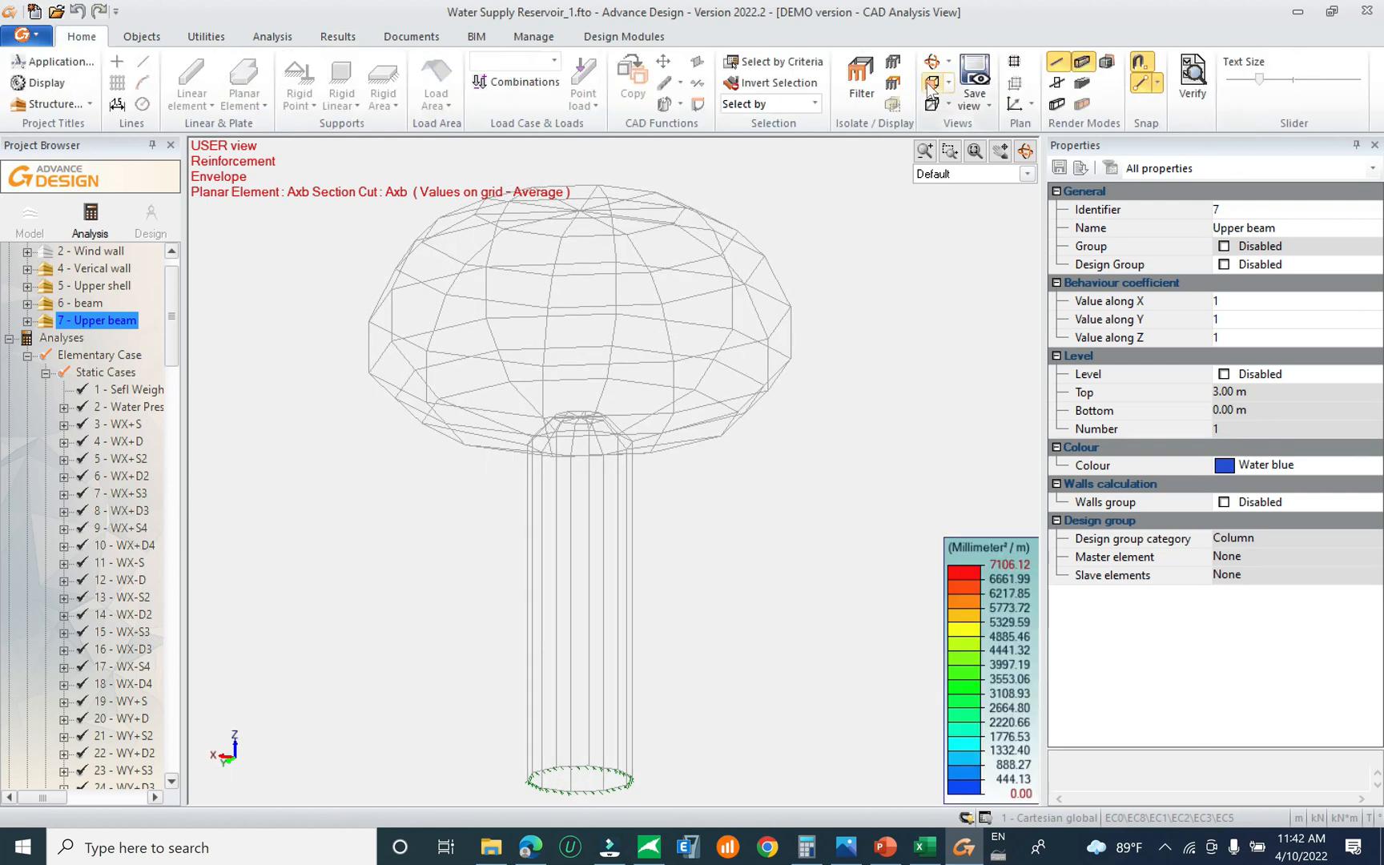
click(1058, 105)
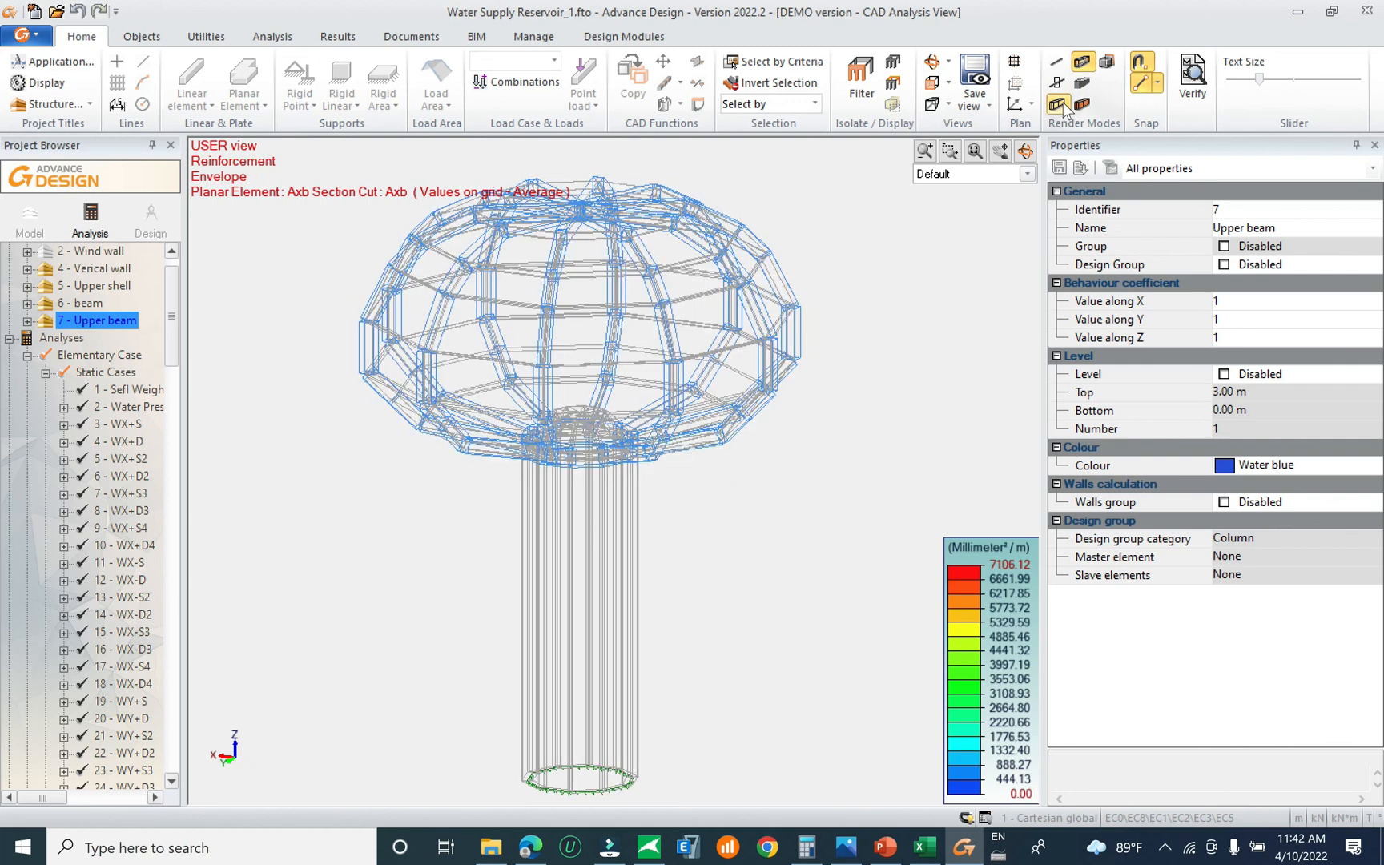
click(1059, 105)
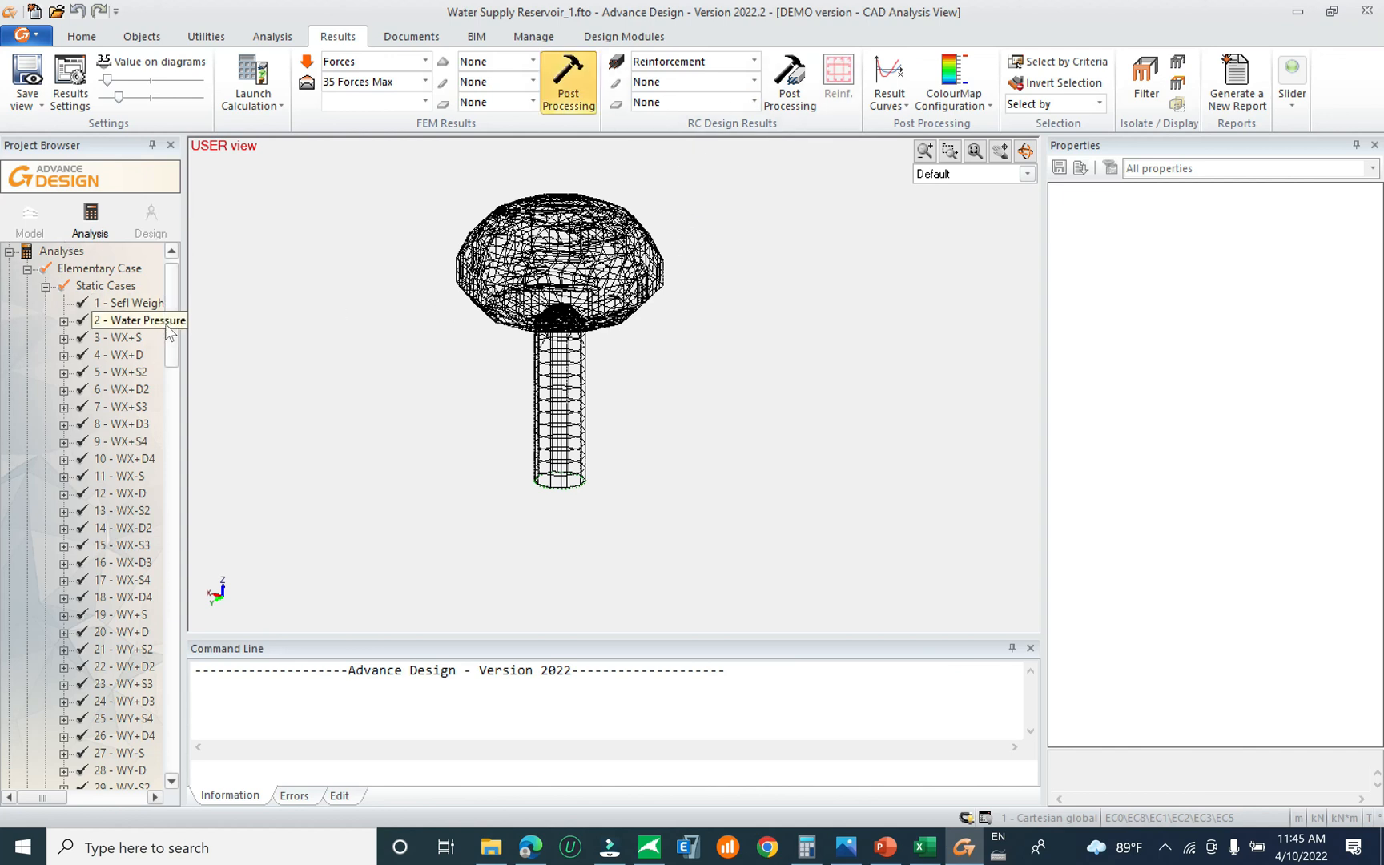
Collapse the Elementary Case and Combinations lists and expand the Structure systems in the project tree
click(28, 271)
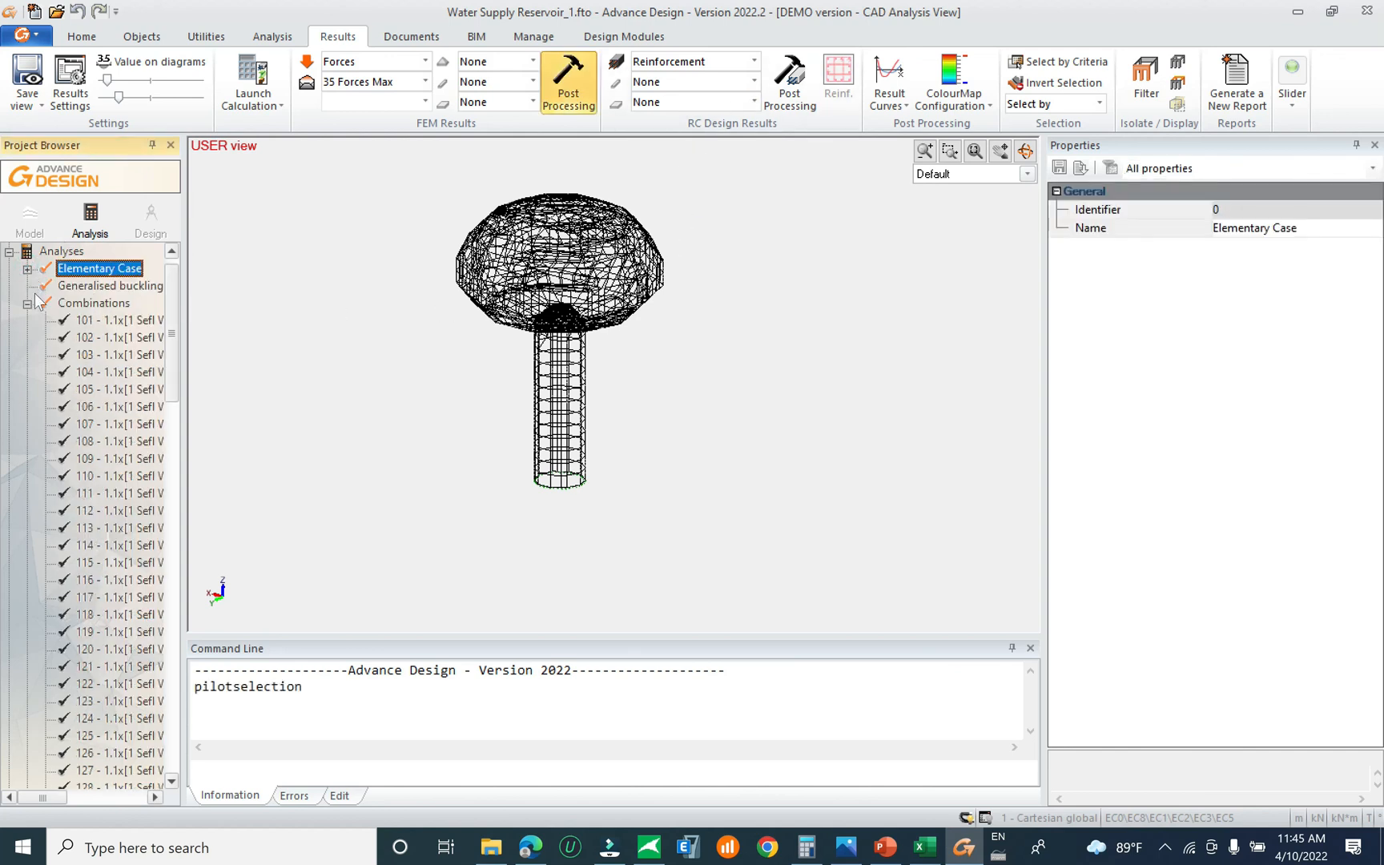
click(28, 303)
click(26, 252)
click(9, 250)
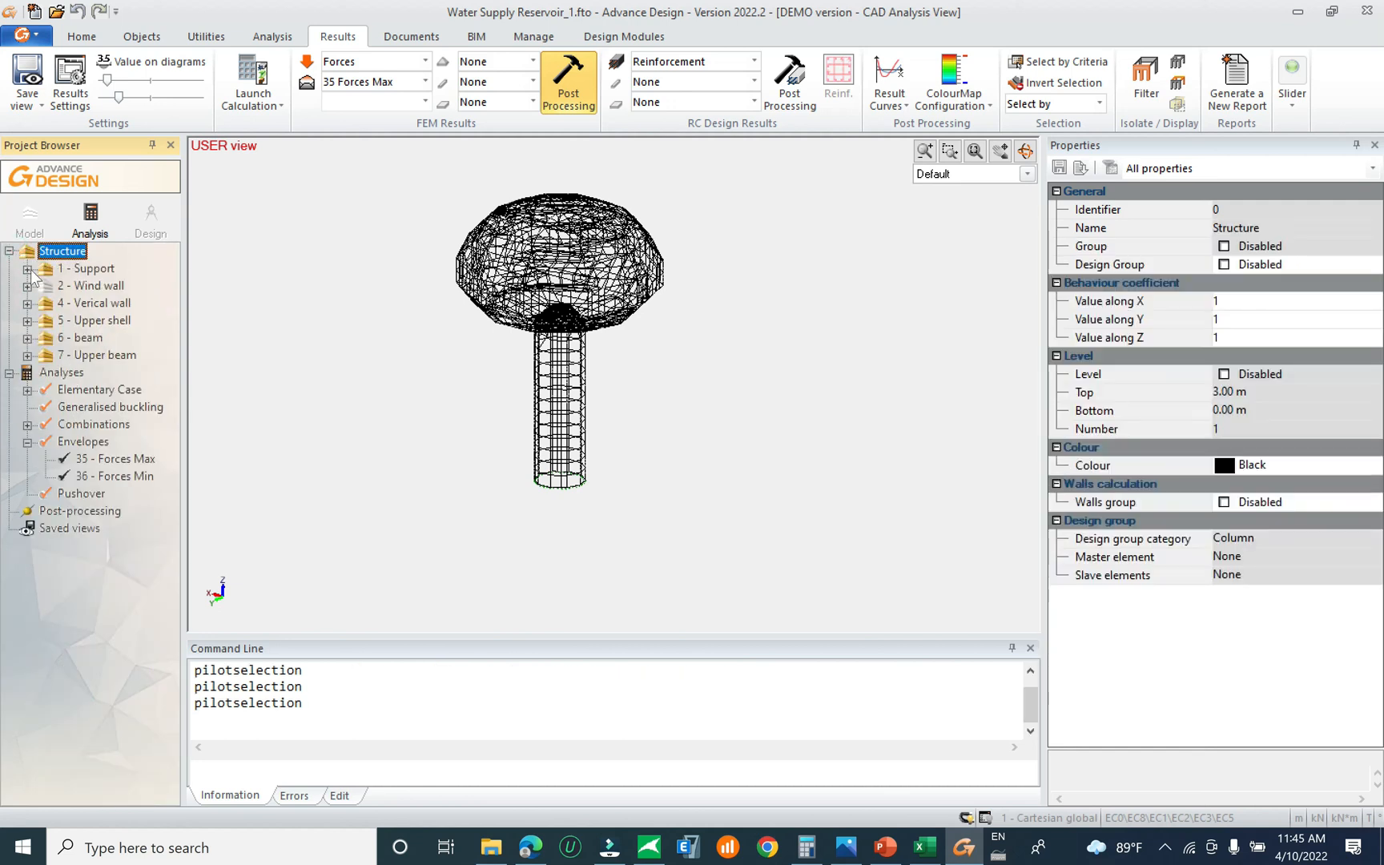
Hide the Support, Verical wall, beam and Upper beam systems so that only the Upper shell is displayed
double_click(93, 333)
double_click(99, 353)
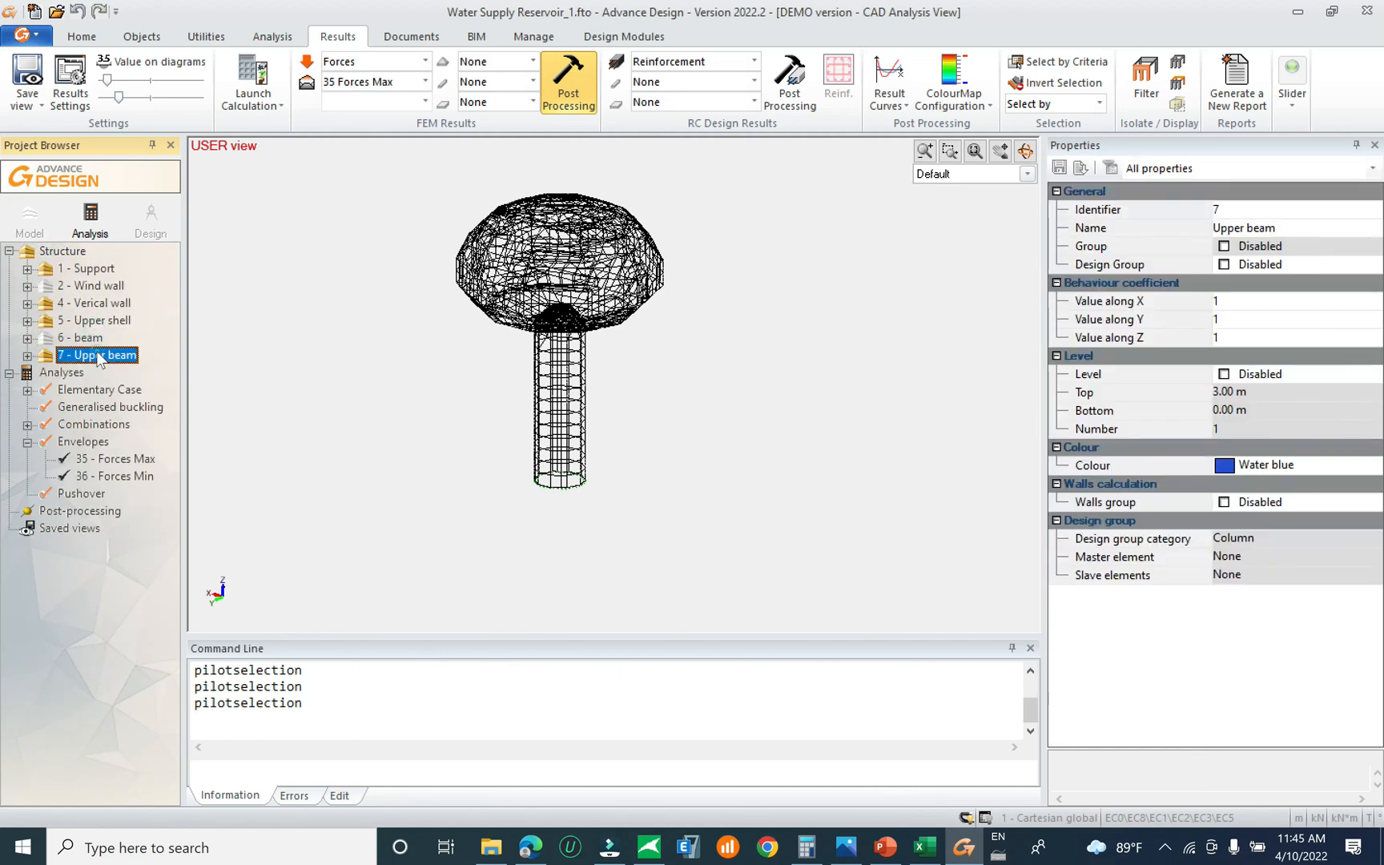
double_click(98, 320)
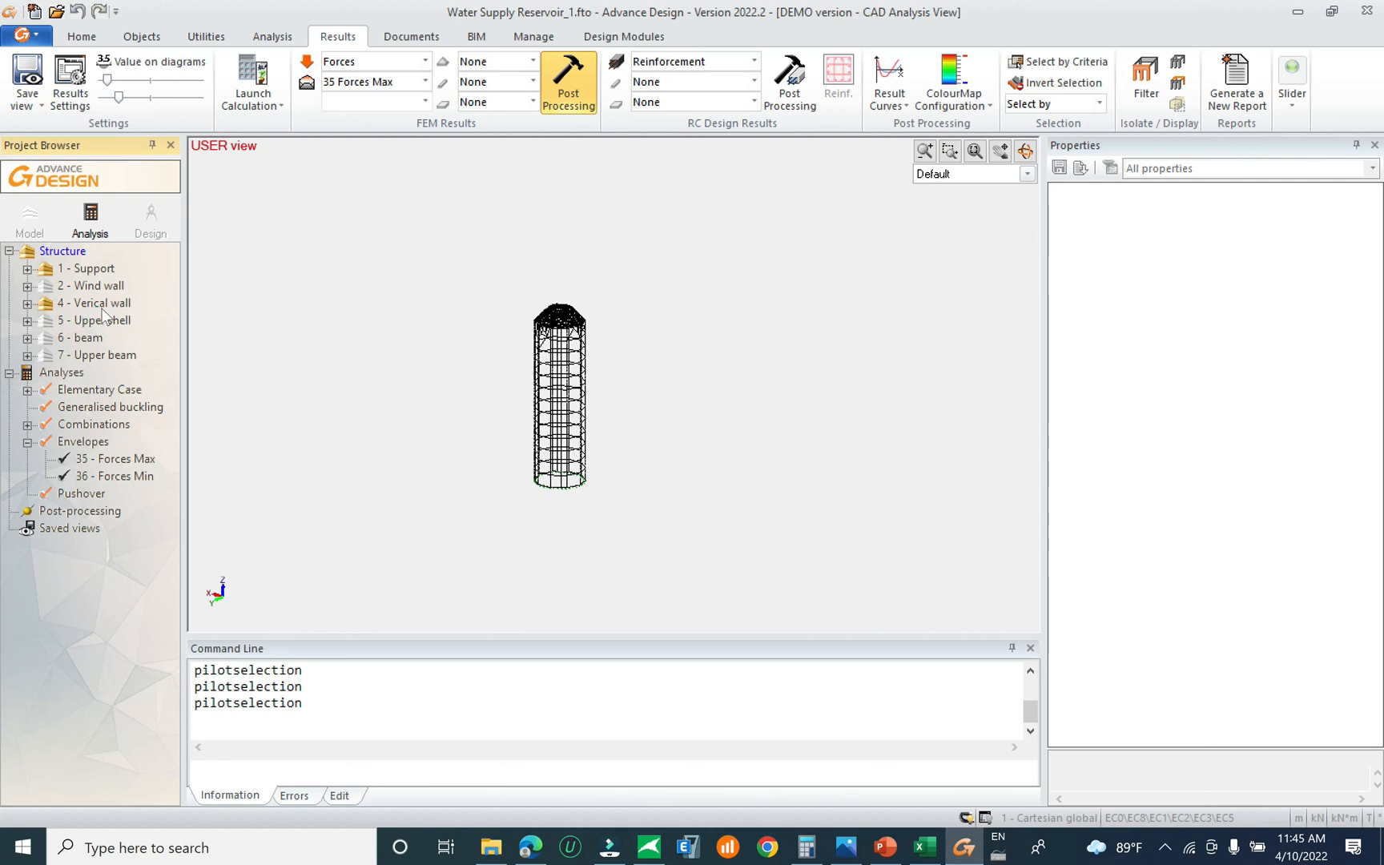
click(101, 308)
double_click(102, 268)
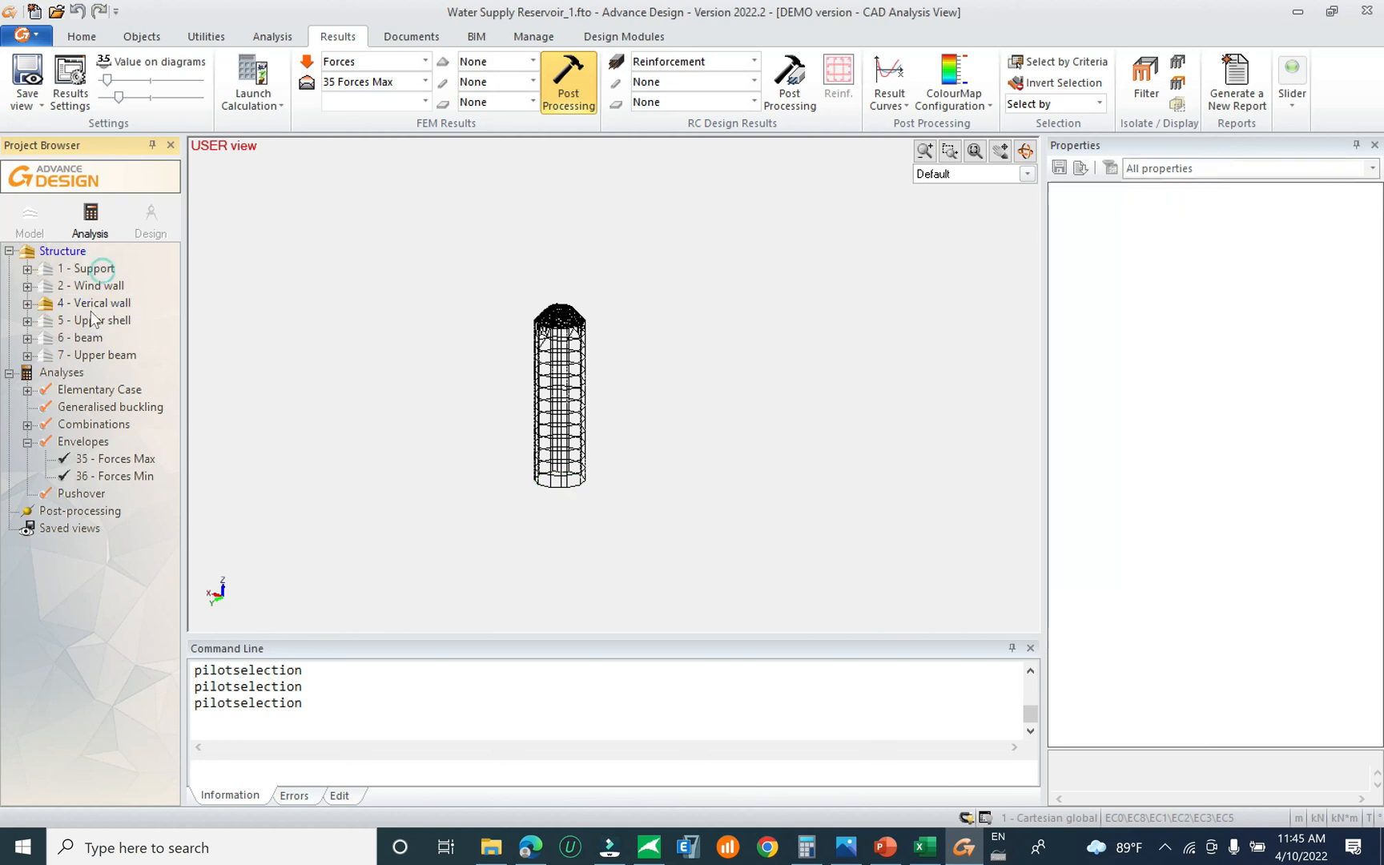
double_click(96, 321)
double_click(101, 304)
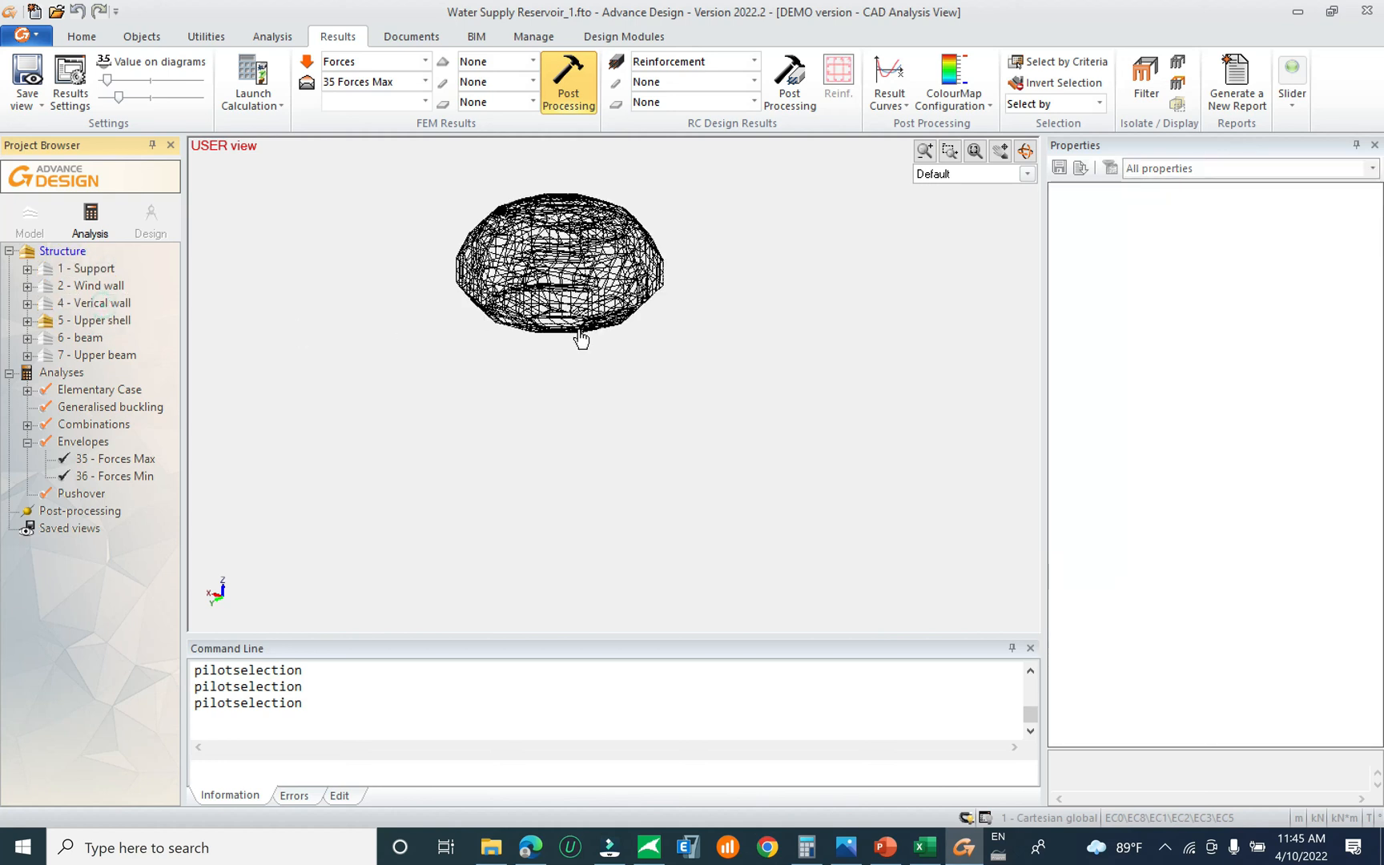
Run the RC post-processing for Axb on the Upper shell and inspect the result around its bottom opening
click(690, 101)
click(692, 126)
click(789, 84)
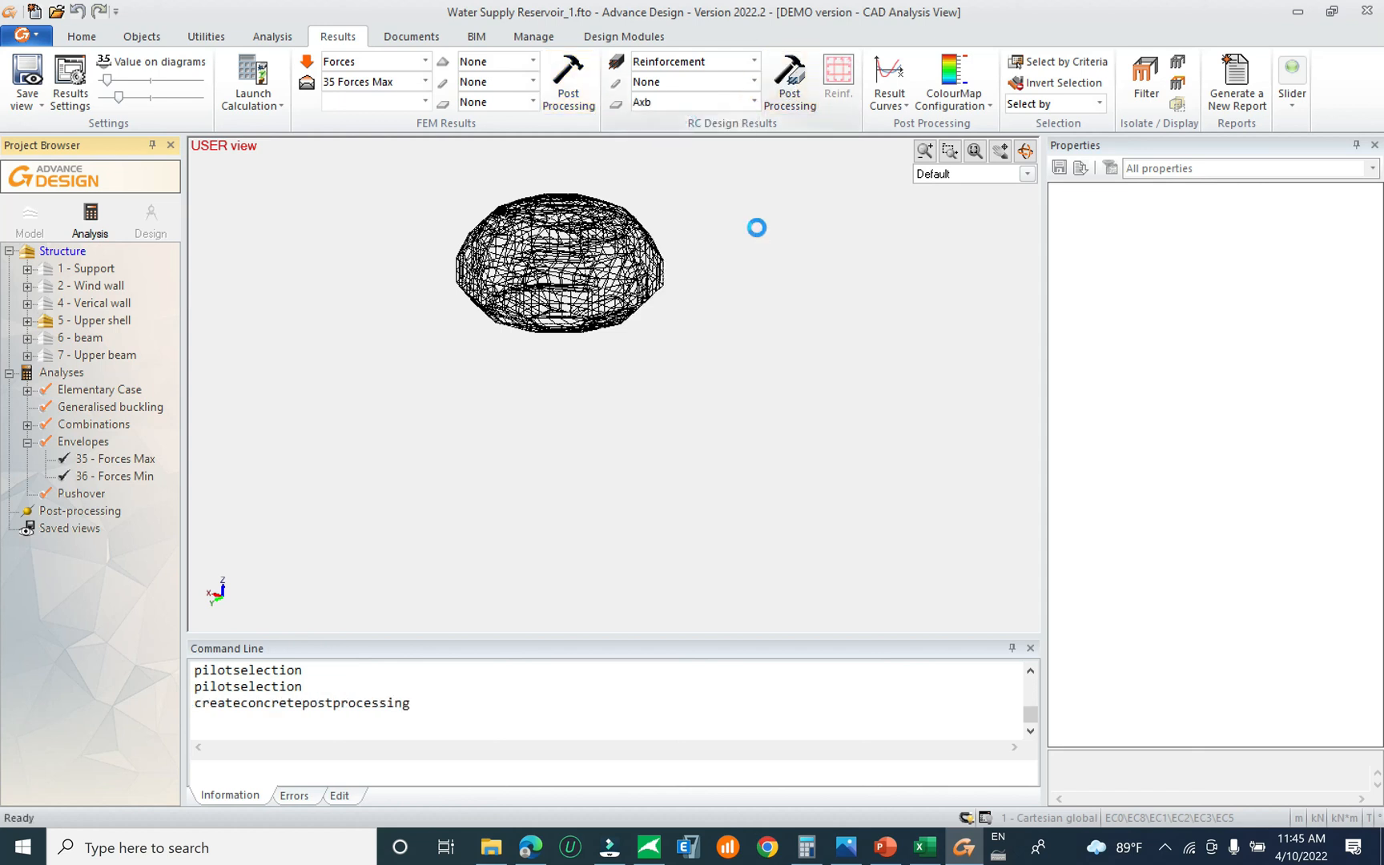
scroll(587, 259, up, 5)
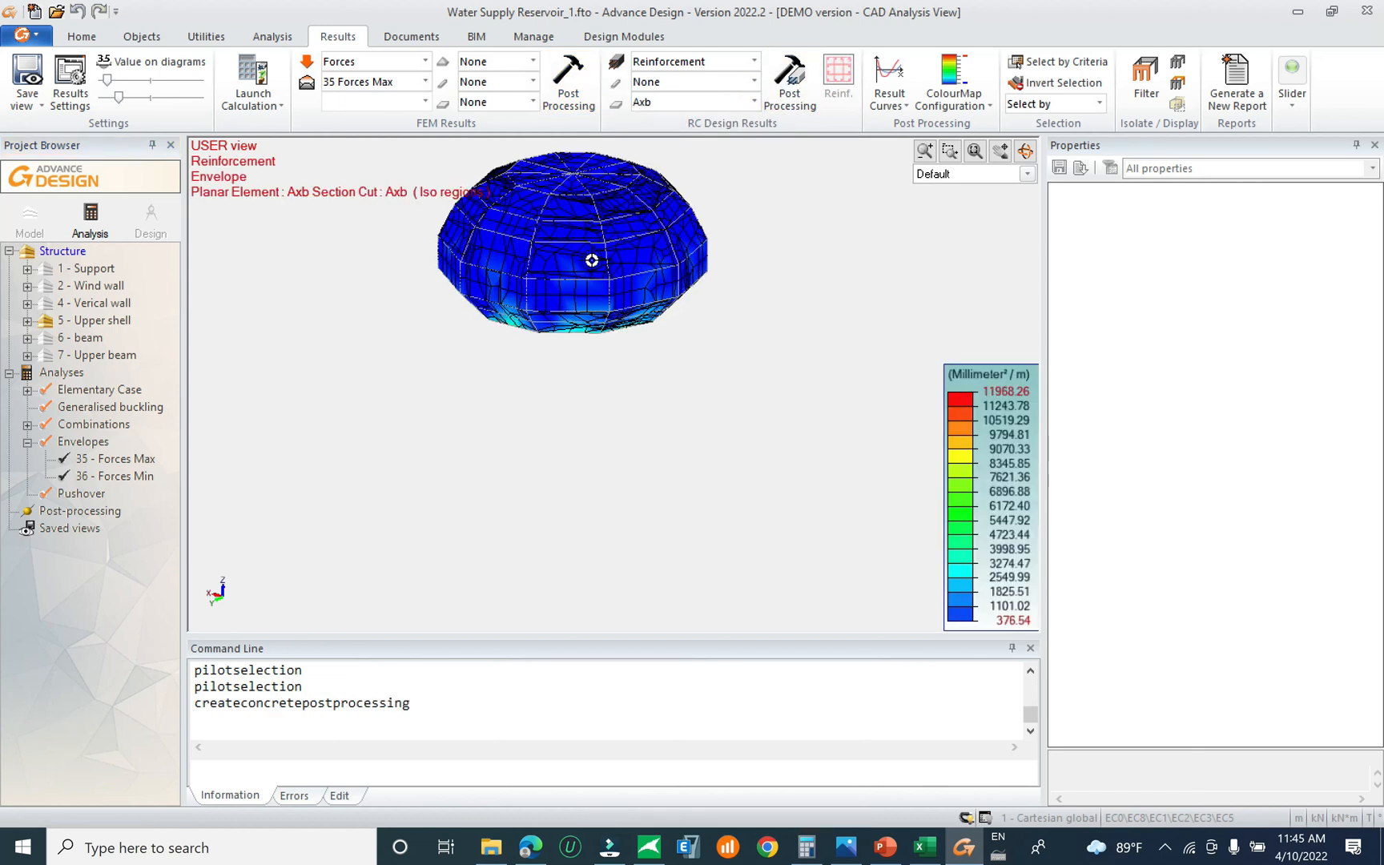
scroll(651, 191, up, 1)
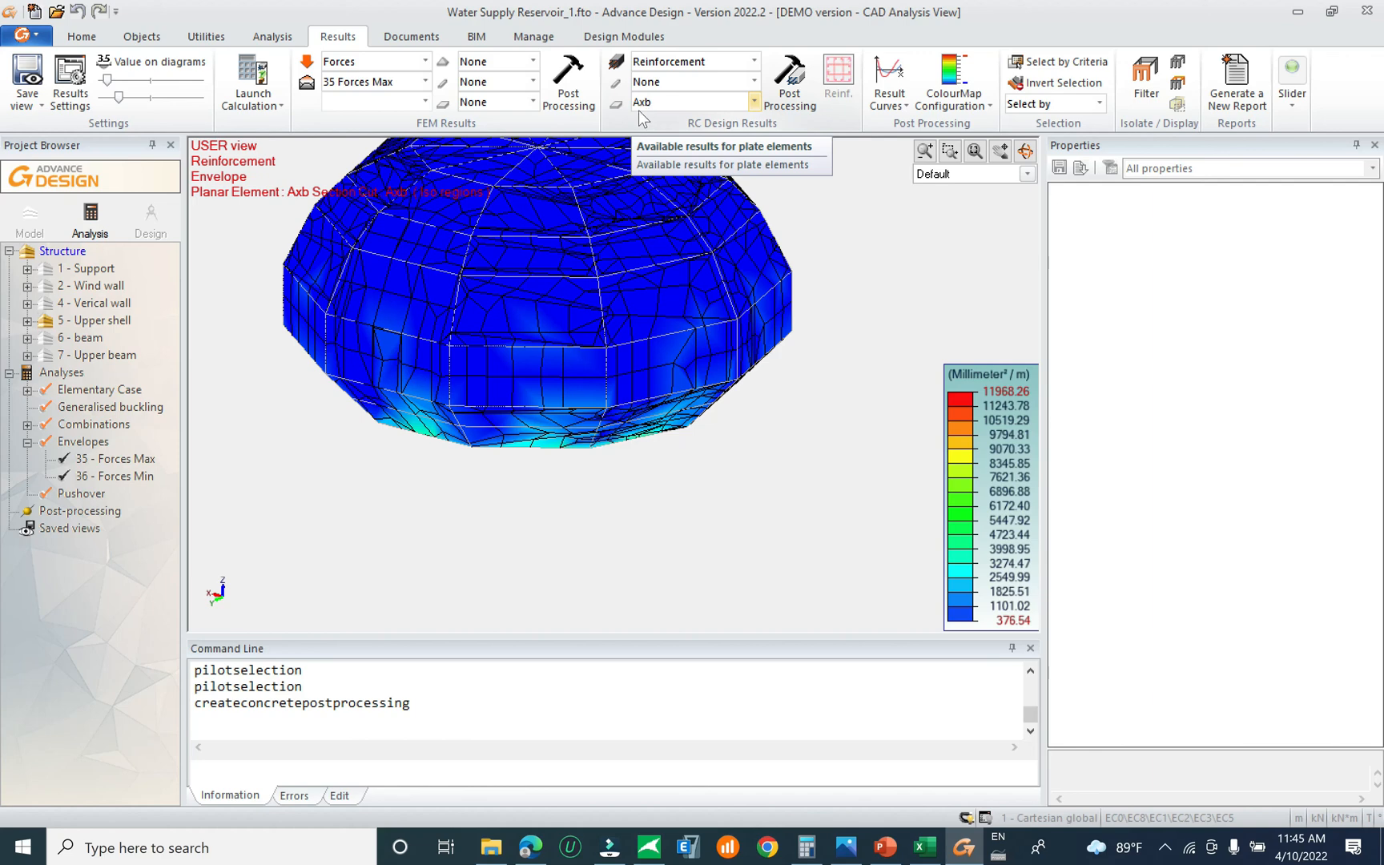
middle_drag(723, 332, 746, 282)
scroll(507, 487, up, 1)
scroll(619, 400, up, 6)
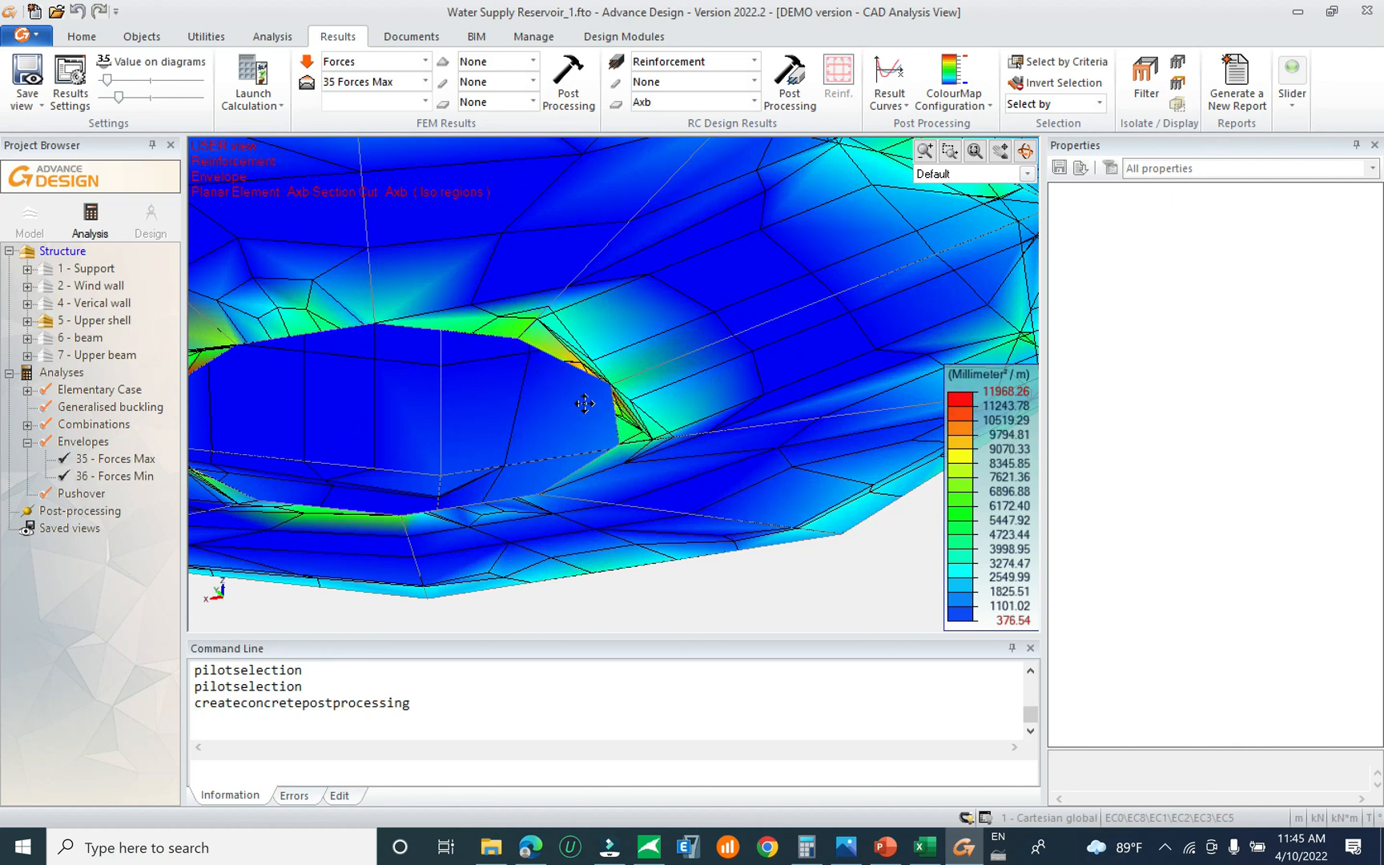
middle_drag(585, 403, 580, 386)
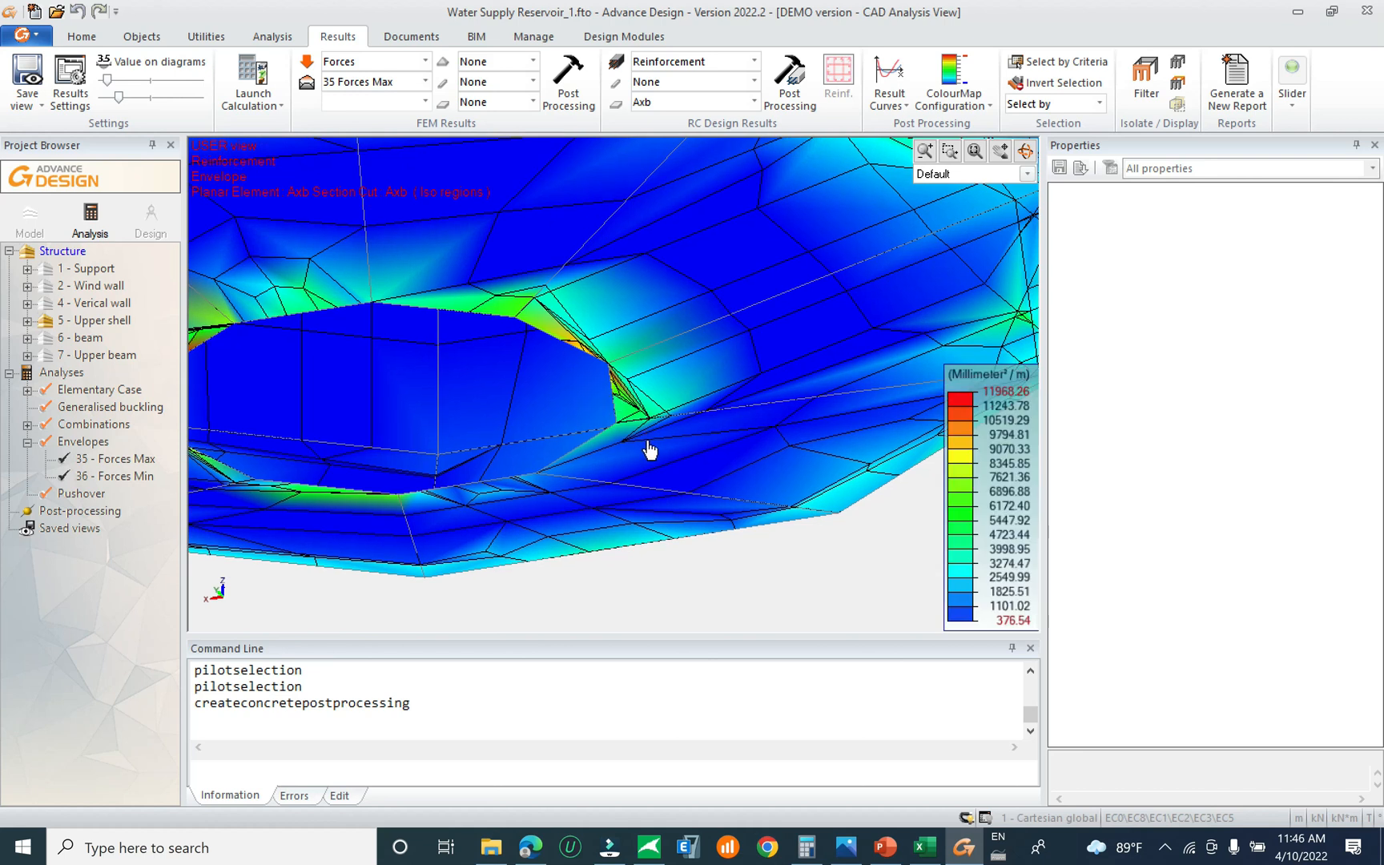
Configure the concrete reinforcement results for planar elements to Axb with the Values on grid – Average display mode
click(70, 80)
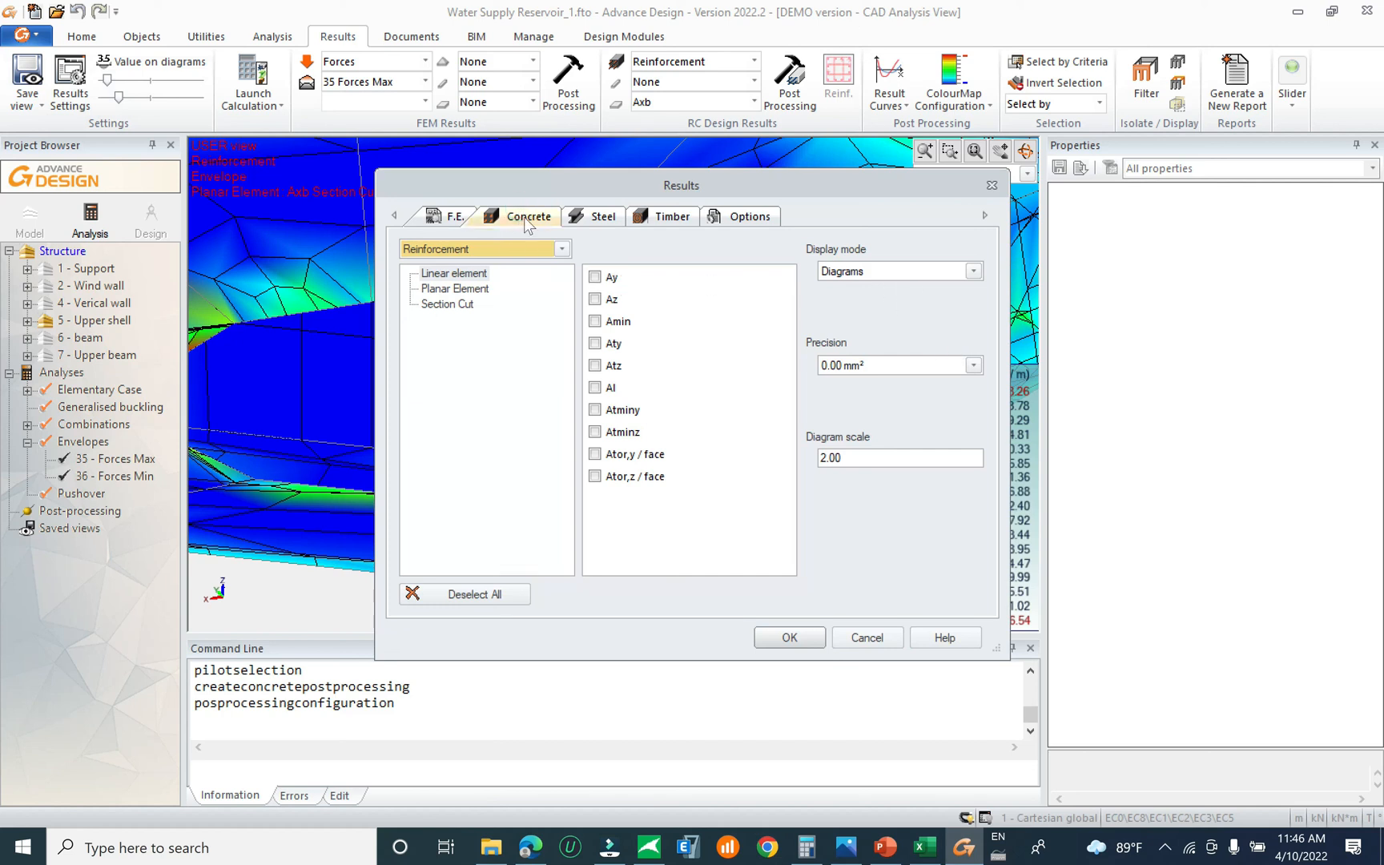
click(464, 288)
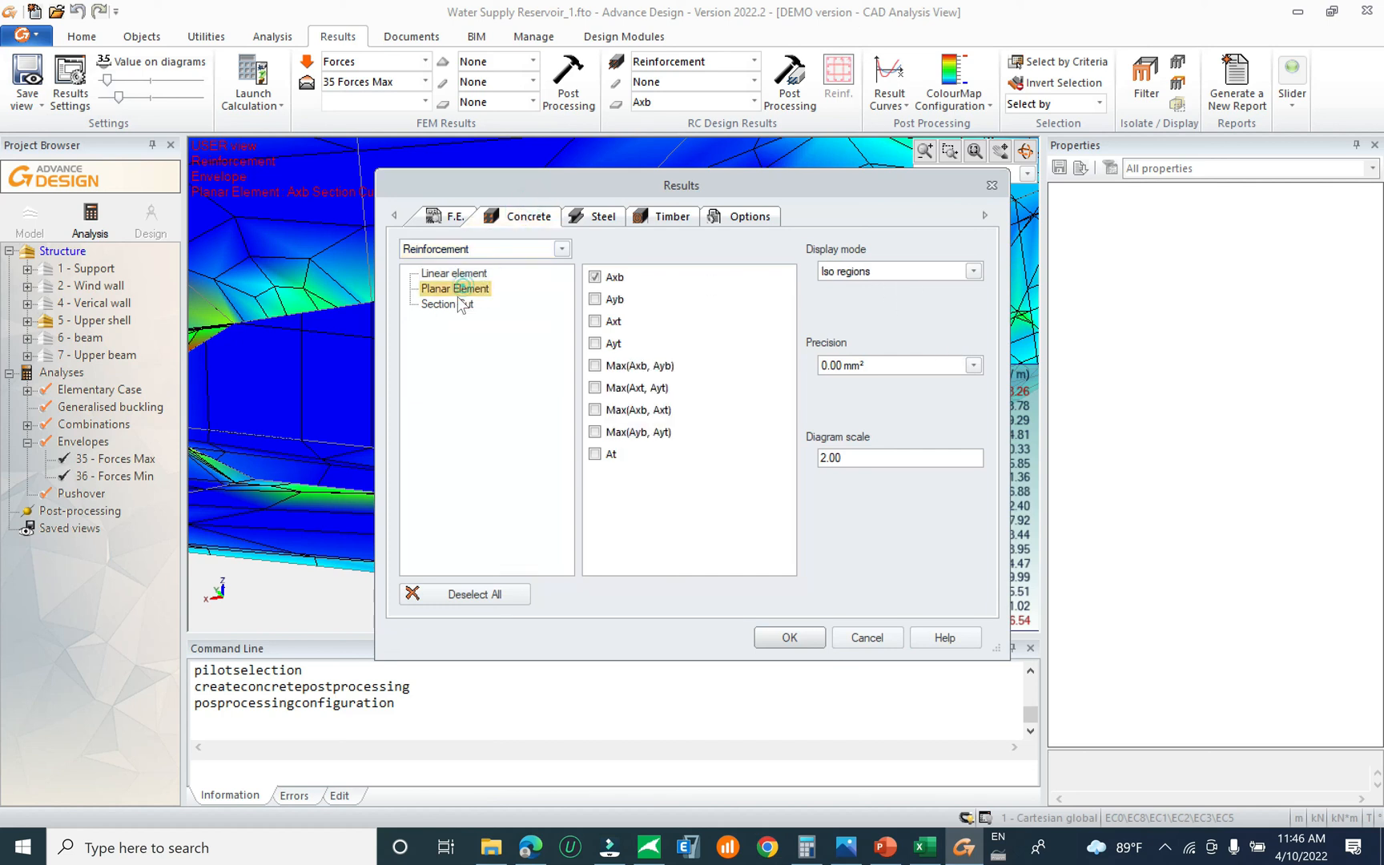
click(923, 271)
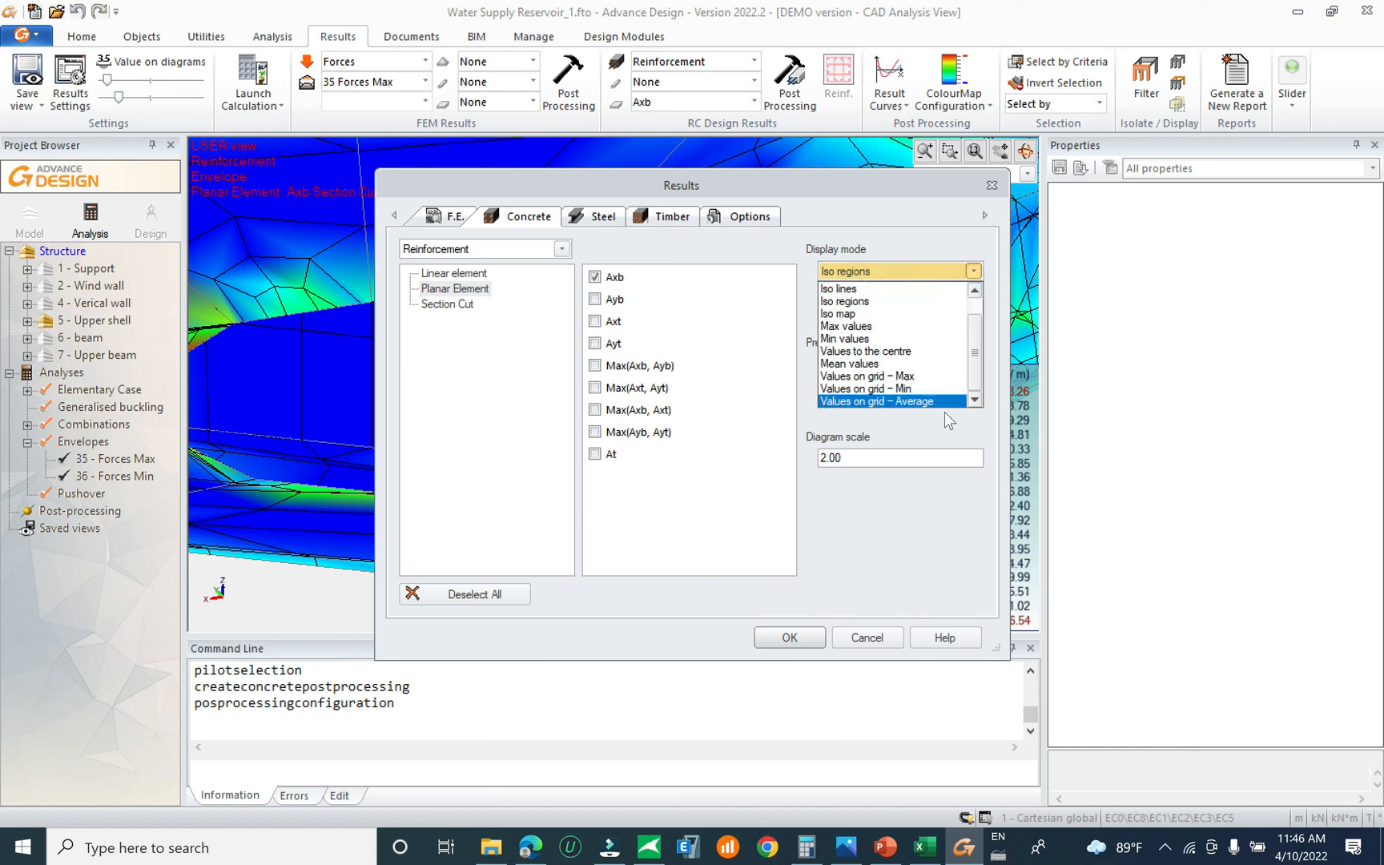
click(939, 400)
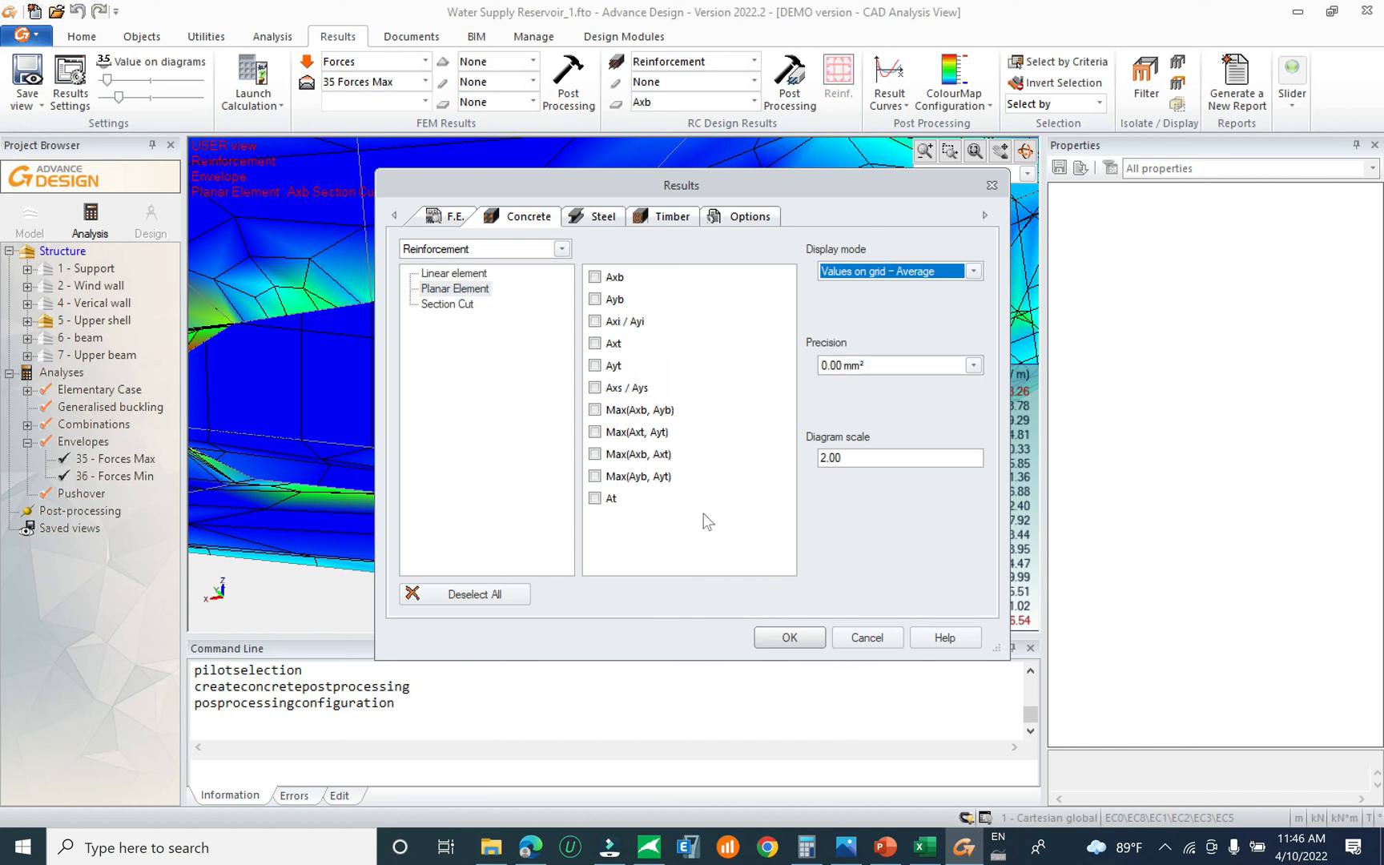
click(596, 277)
click(769, 637)
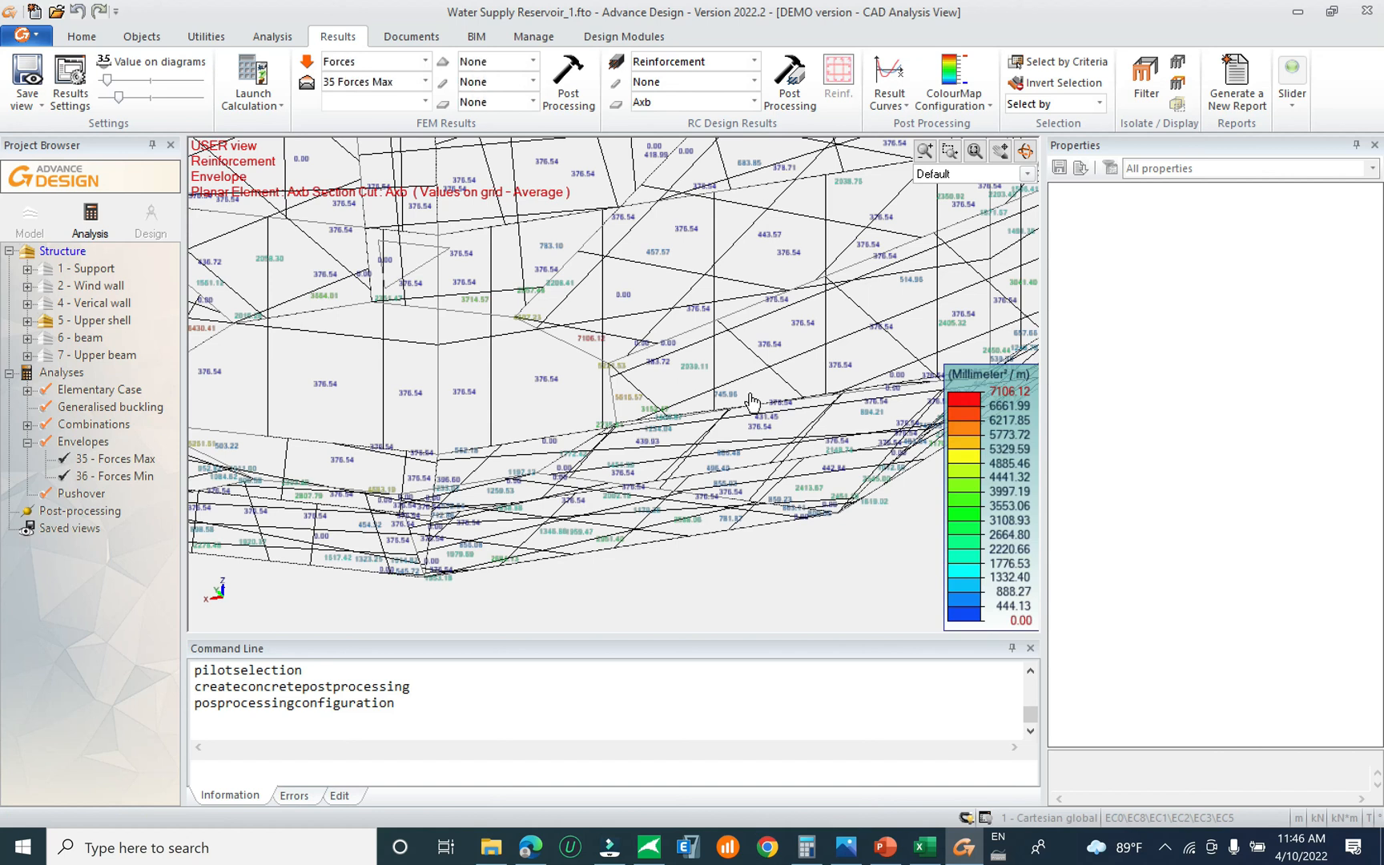
Examine the average Axb grid values around the Upper shell's bottom opening and lower edge from several angles
scroll(861, 301, down, 3)
middle_drag(675, 471, 716, 446)
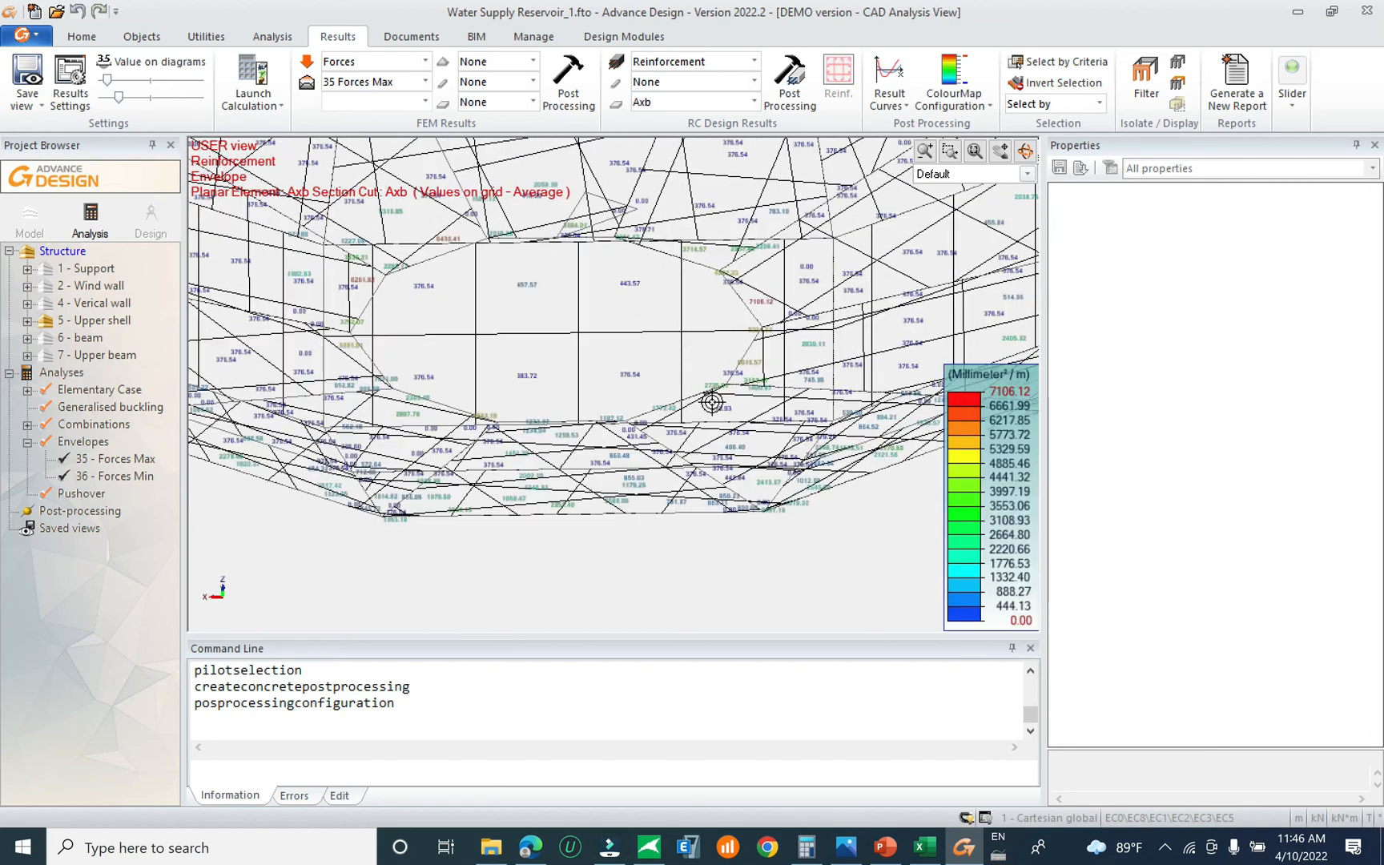
scroll(711, 402, up, 4)
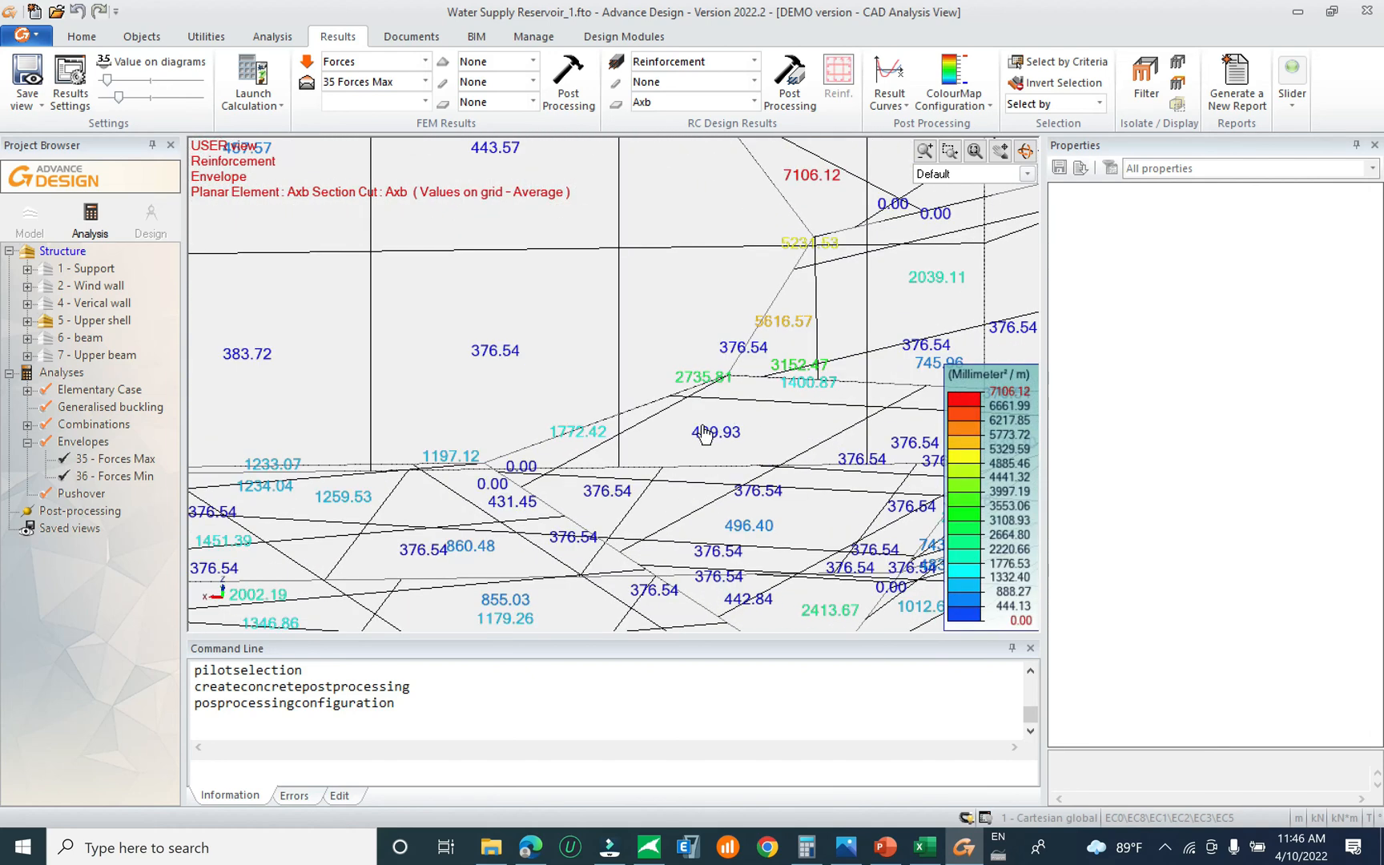
middle_drag(704, 435, 685, 435)
scroll(728, 416, down, 1)
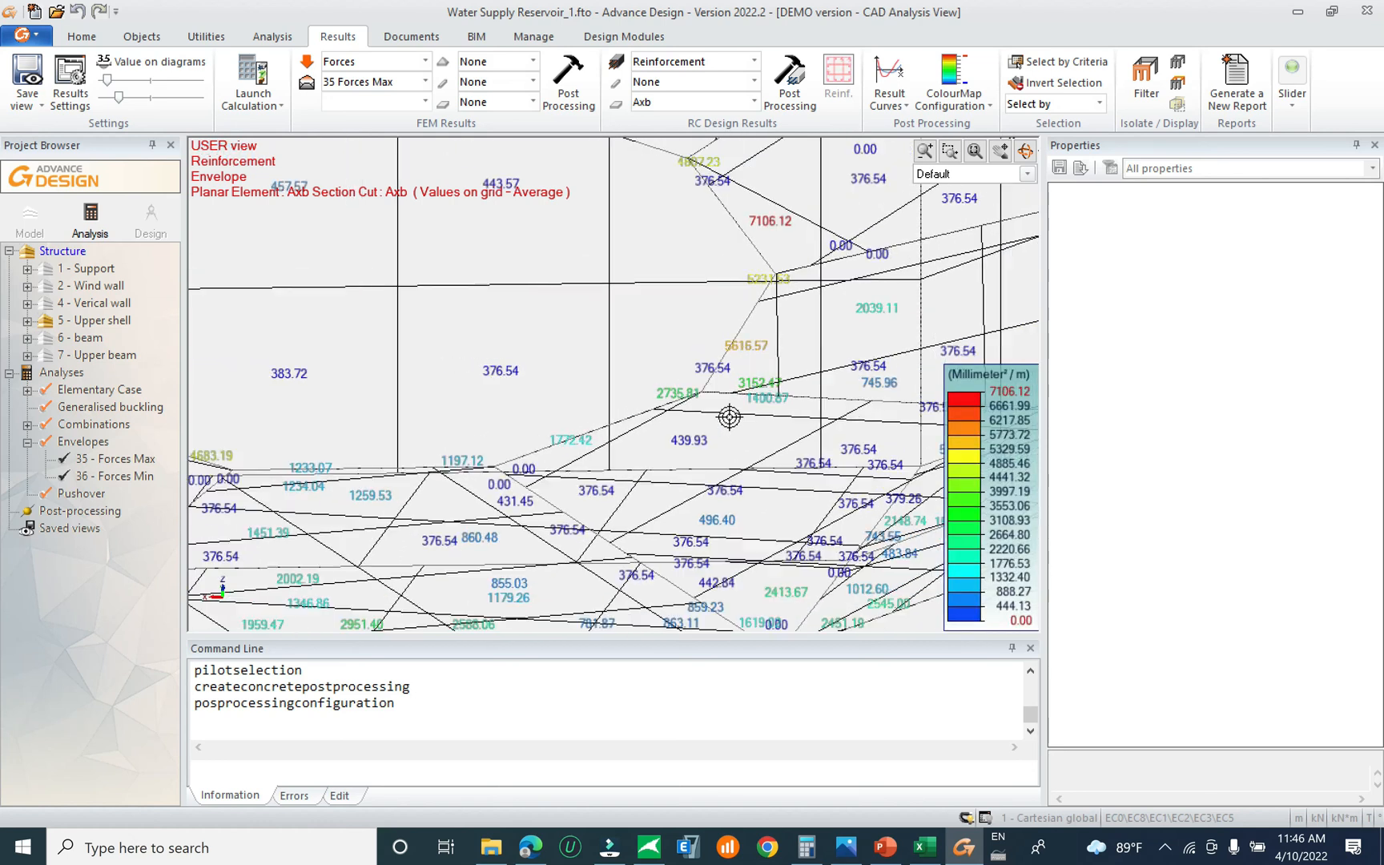
scroll(731, 425, down, 2)
middle_drag(639, 297, 745, 409)
middle_drag(617, 401, 751, 282)
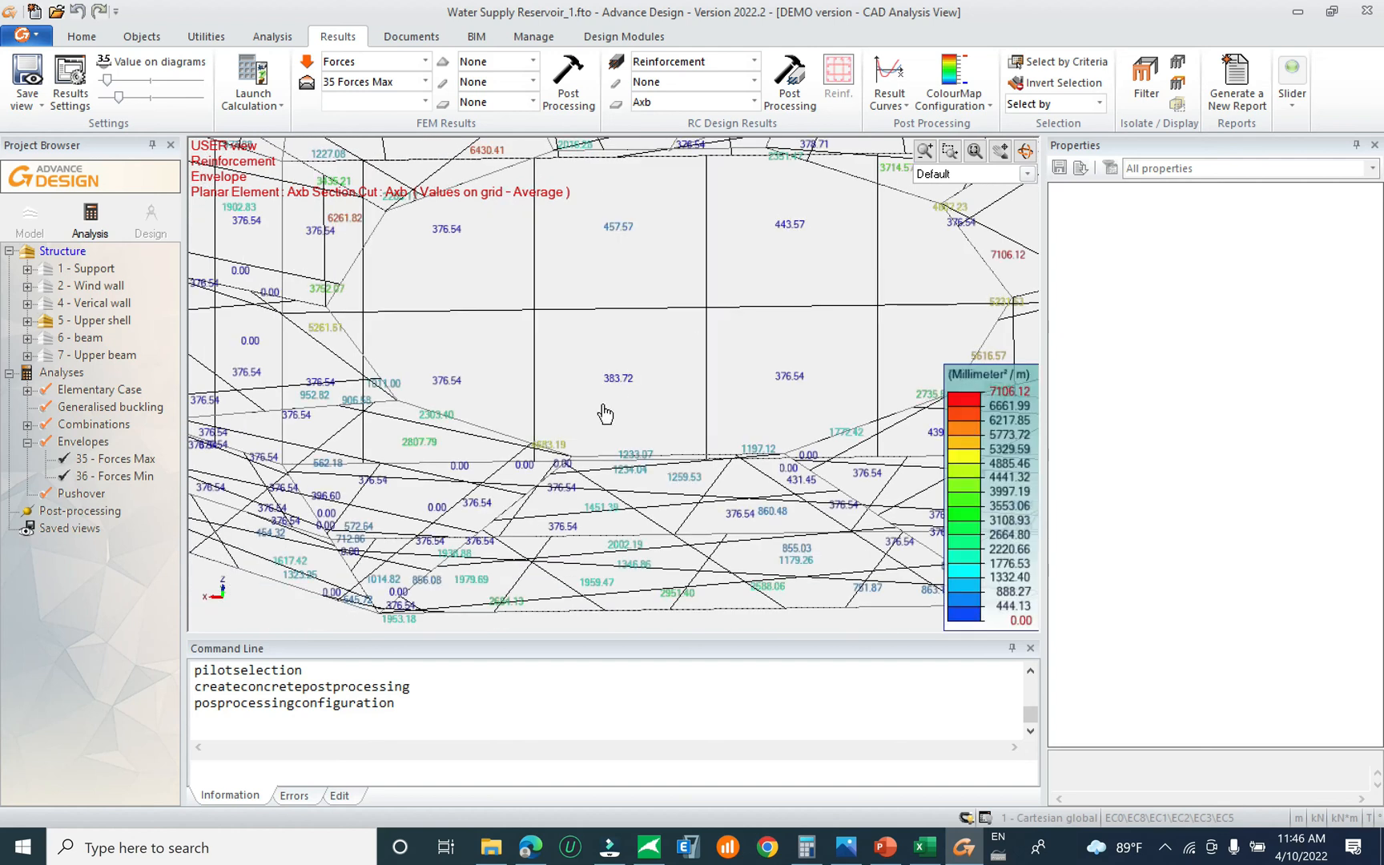
shift+middle_drag(618, 401, 660, 424)
scroll(714, 480, up, 5)
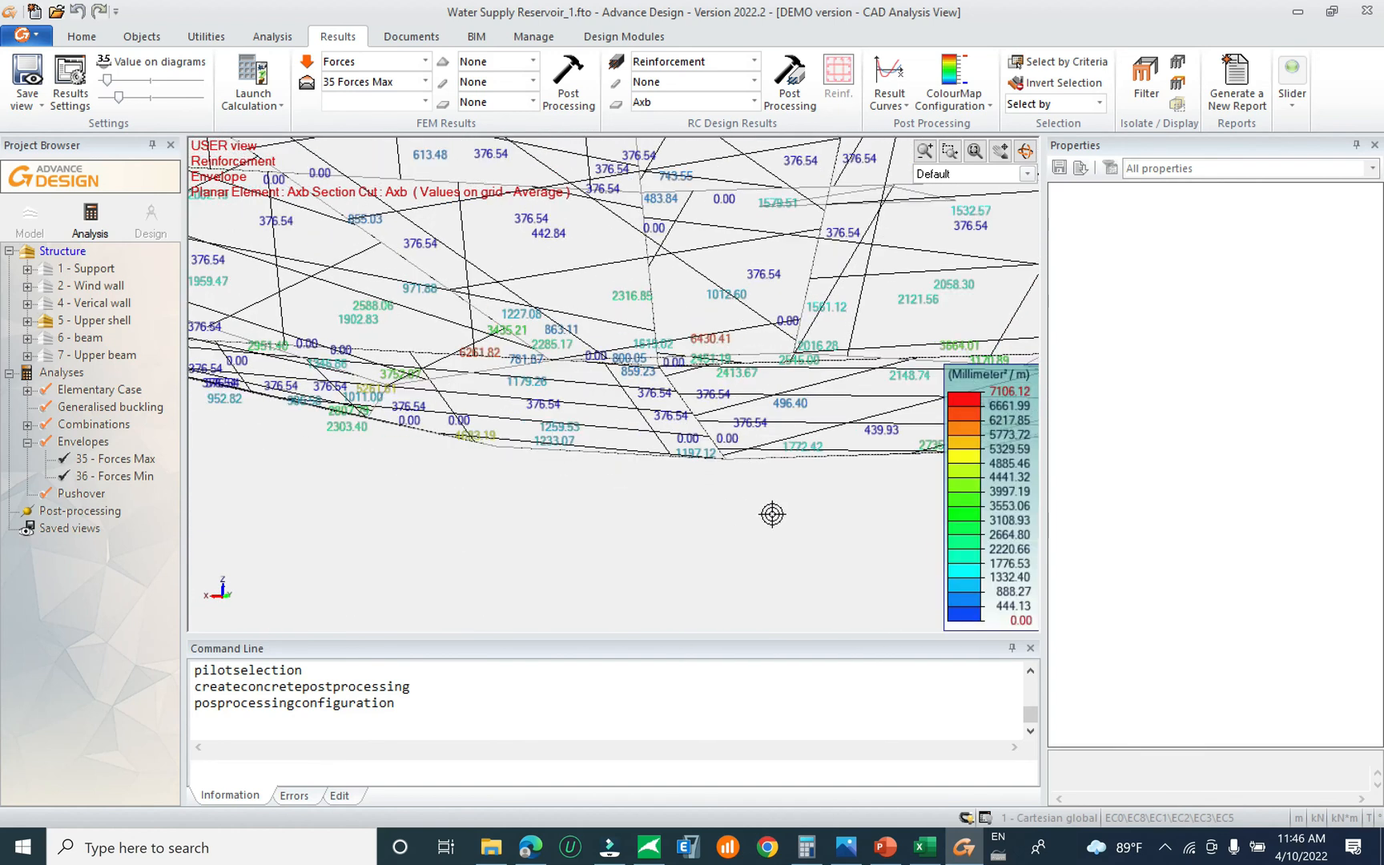
shift+middle_drag(422, 406, 383, 418)
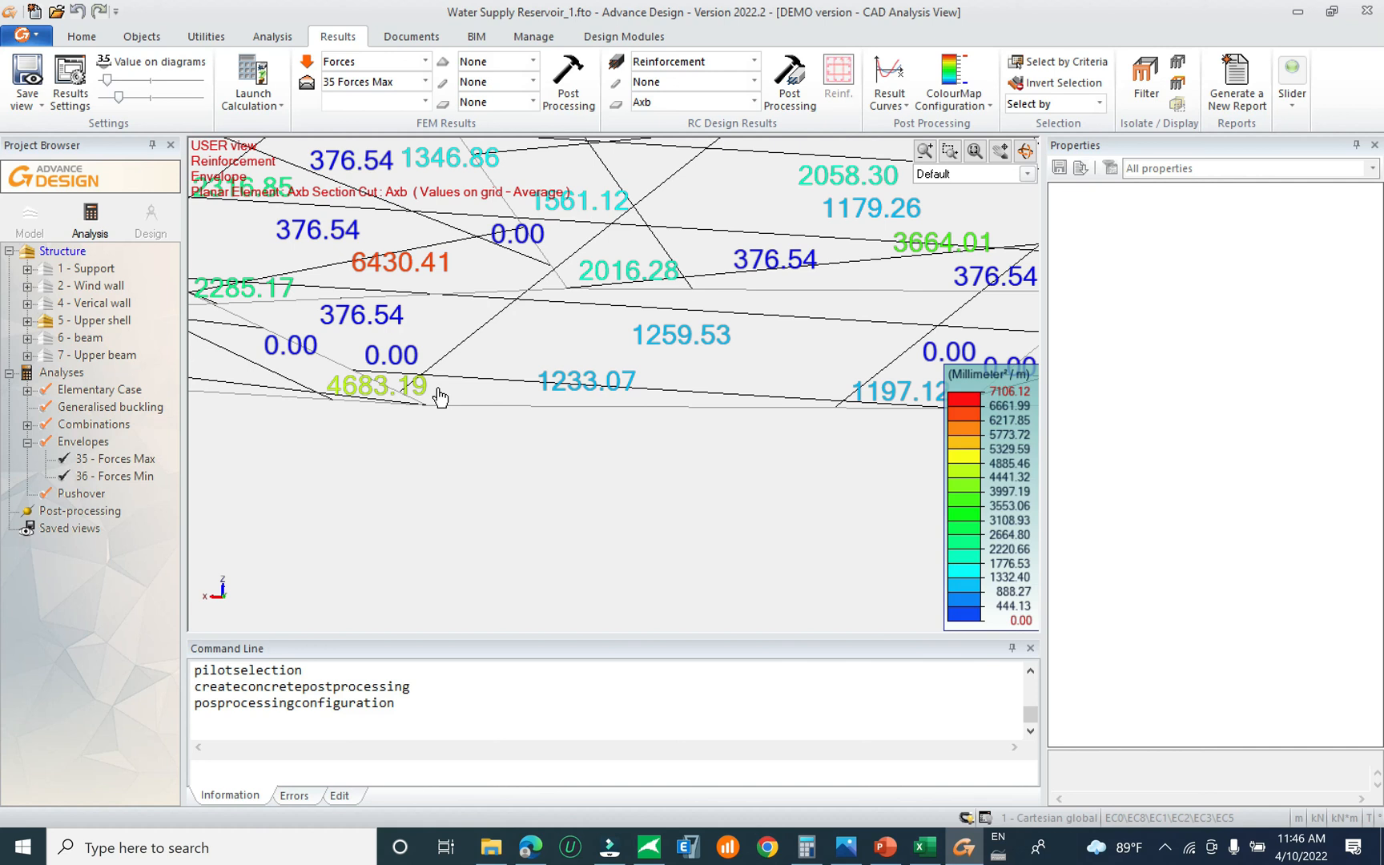
scroll(468, 382, down, 4)
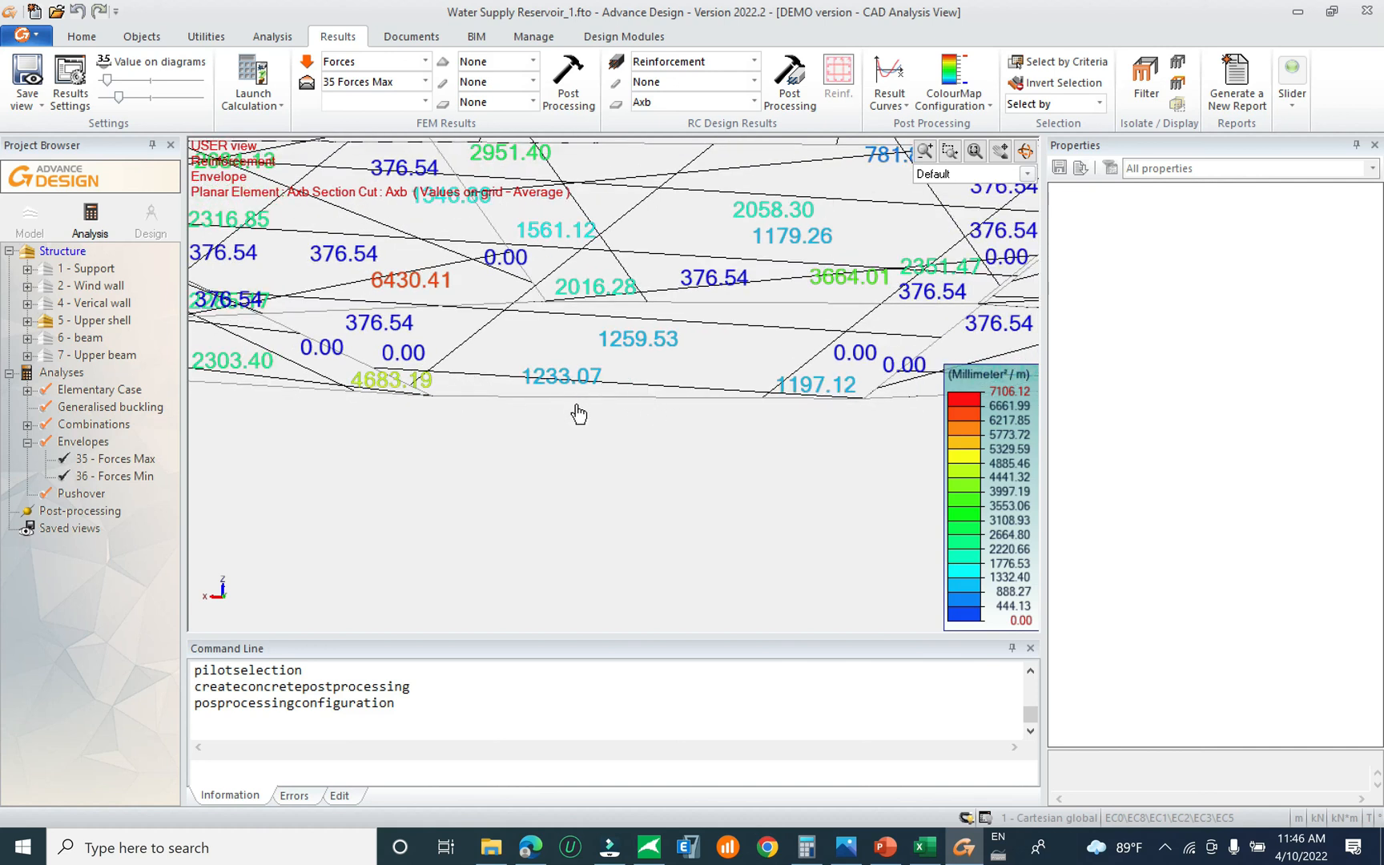
middle_drag(577, 406, 593, 408)
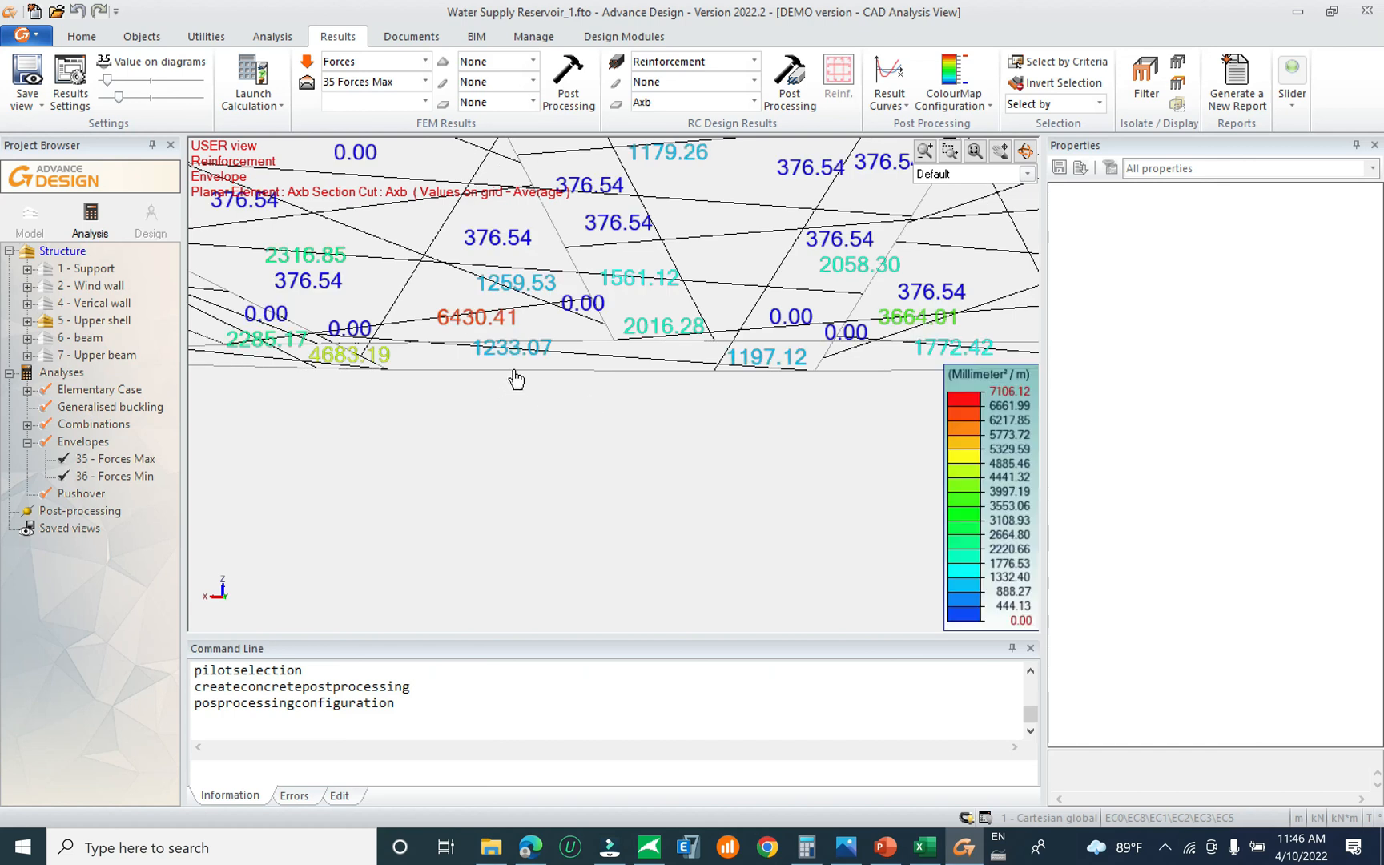
middle_drag(515, 379, 538, 414)
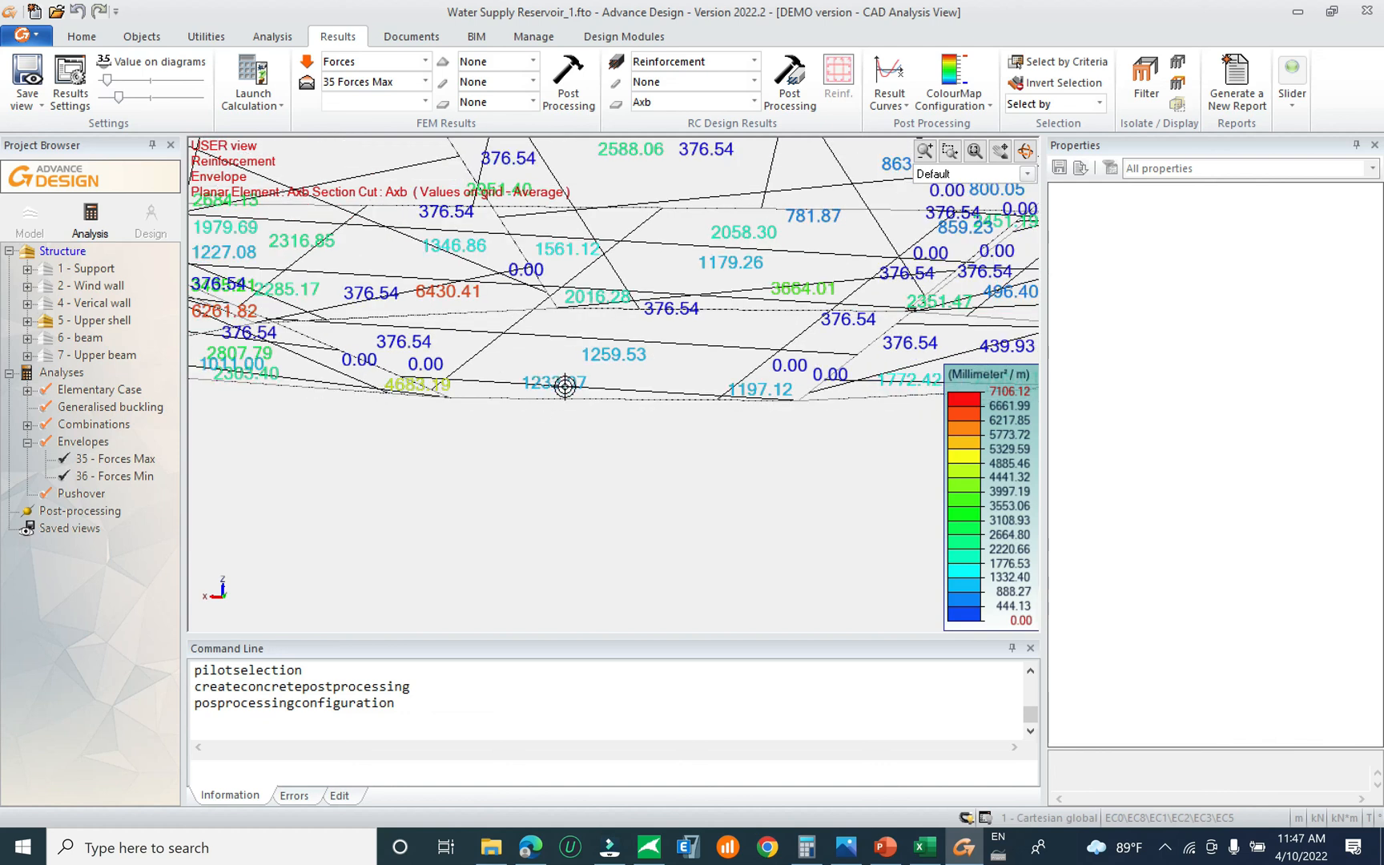
In Excel's Minimum reinforcement.xlsx, set the As1 reinforcement to 10 HA bars of diameter 25 and check the steel area formula
middle_drag(550, 380, 745, 447)
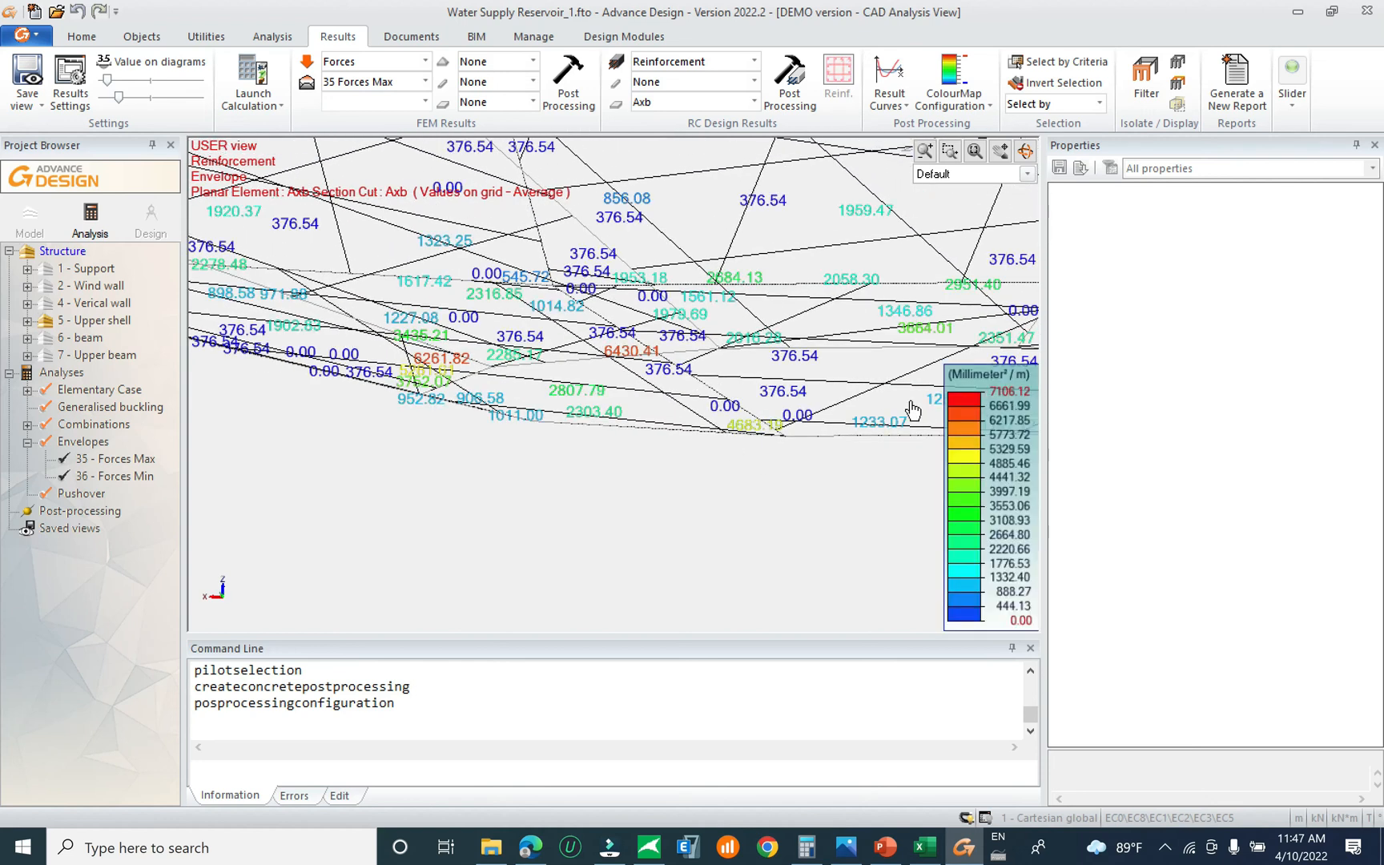
click(925, 849)
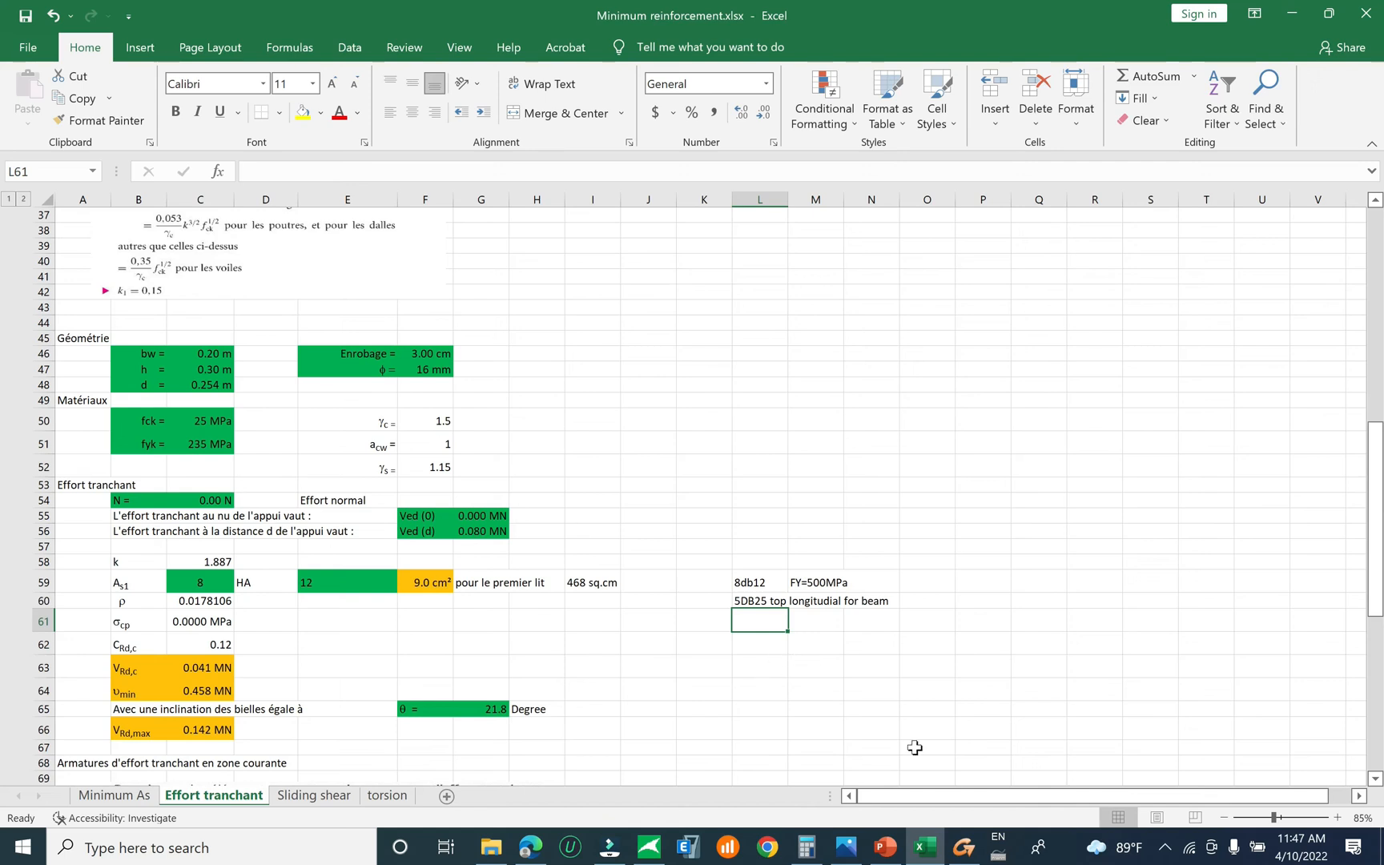
click(963, 848)
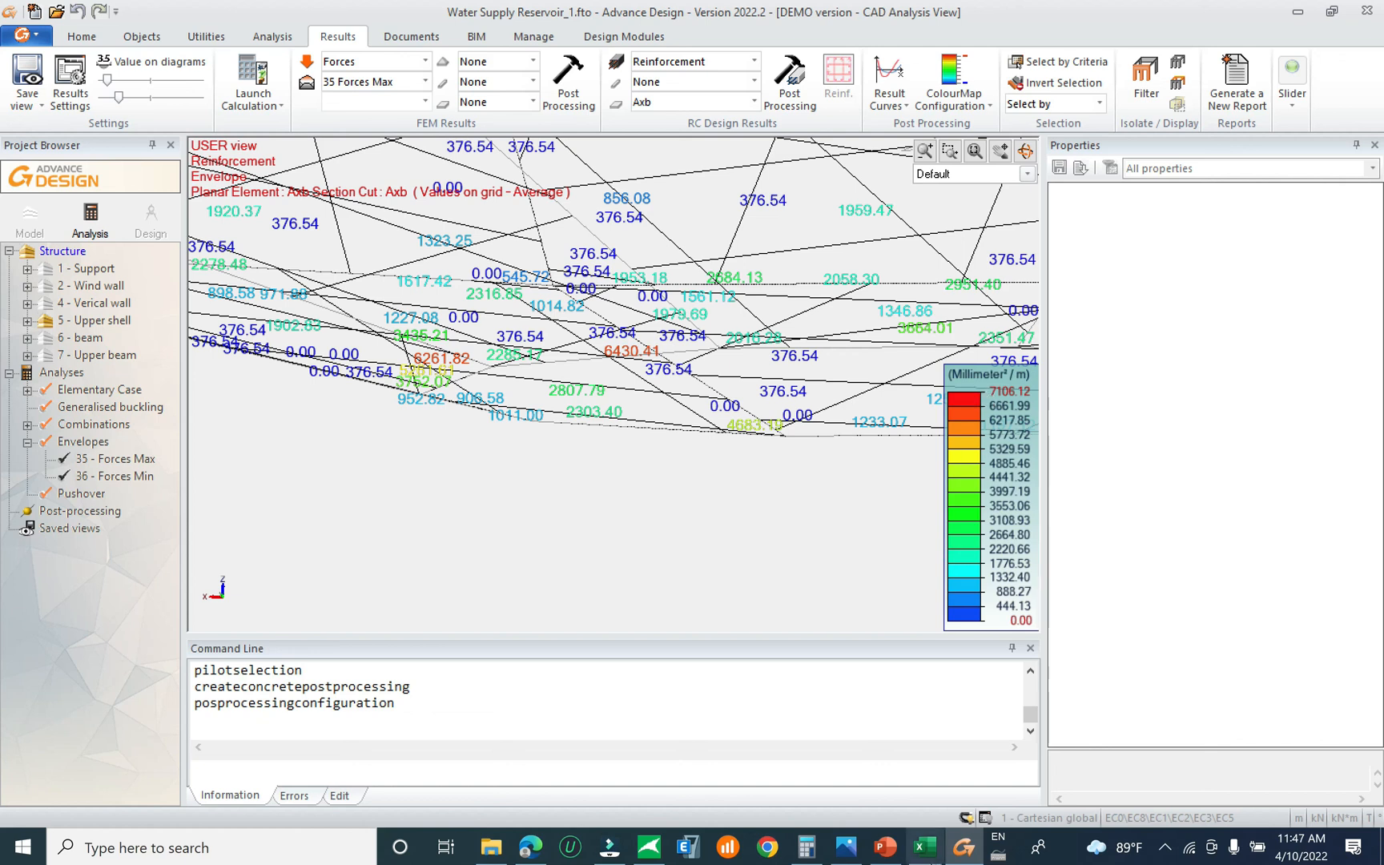
click(925, 849)
click(344, 585)
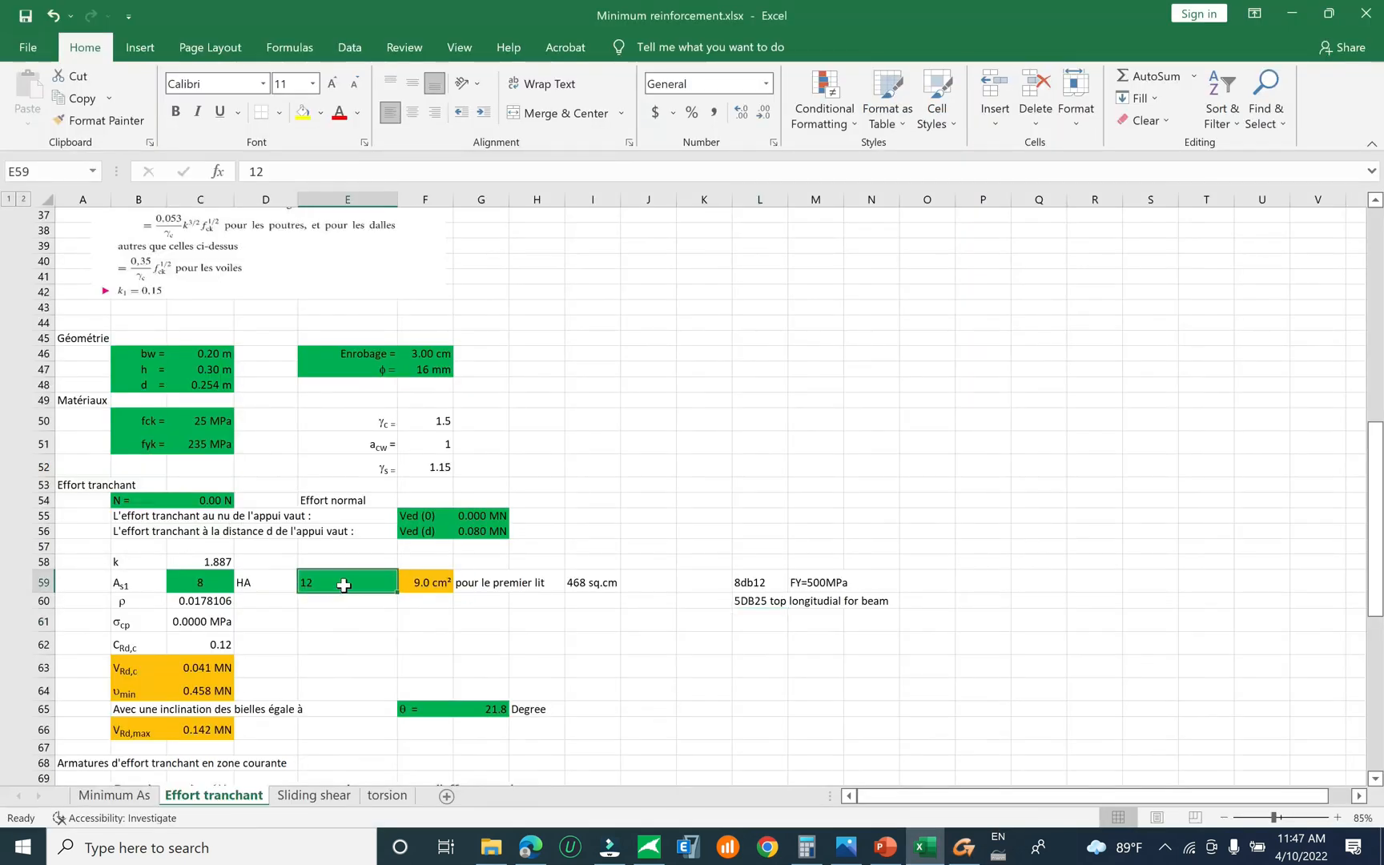
text(25)
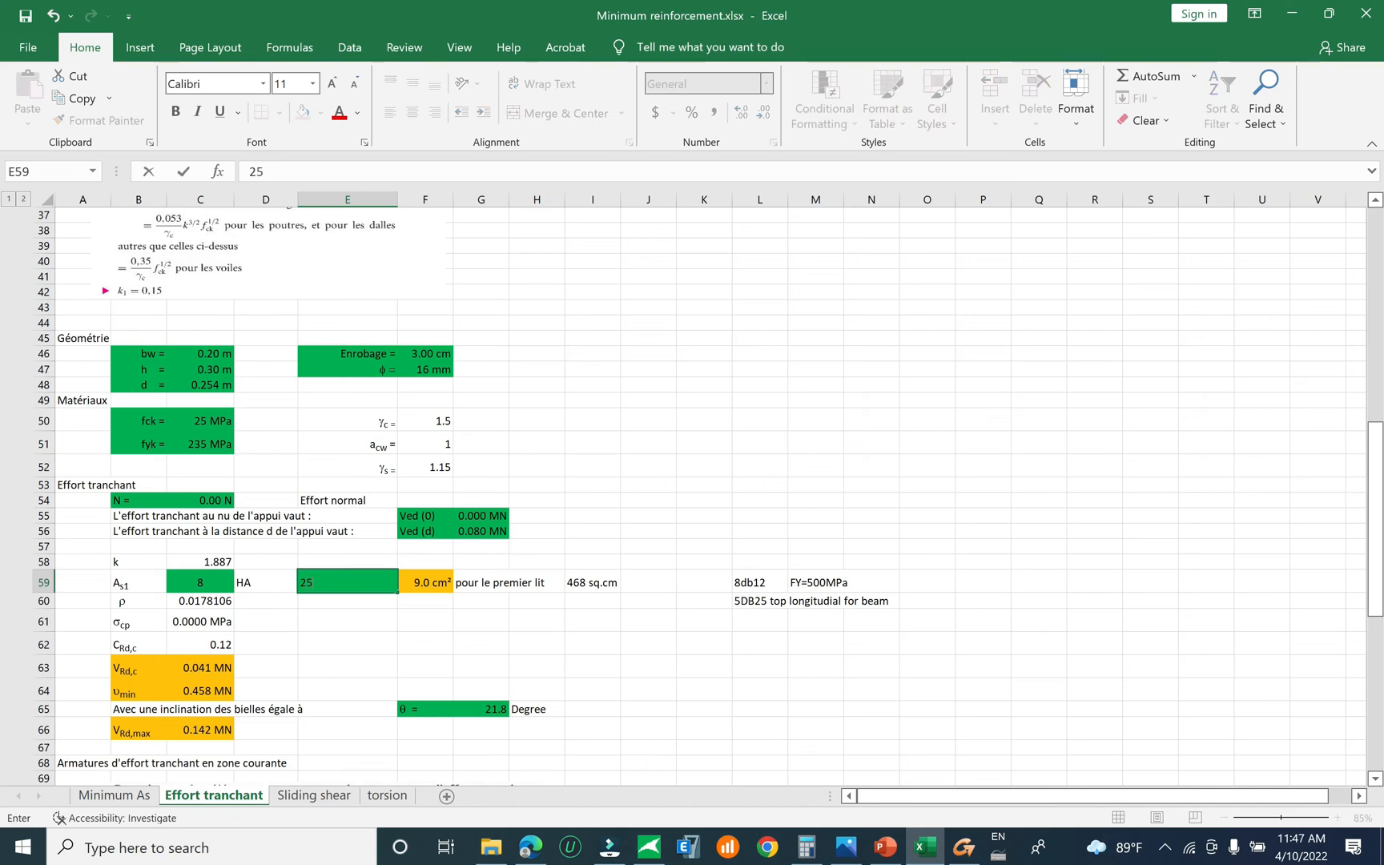
key(Return)
click(230, 587)
text(10)
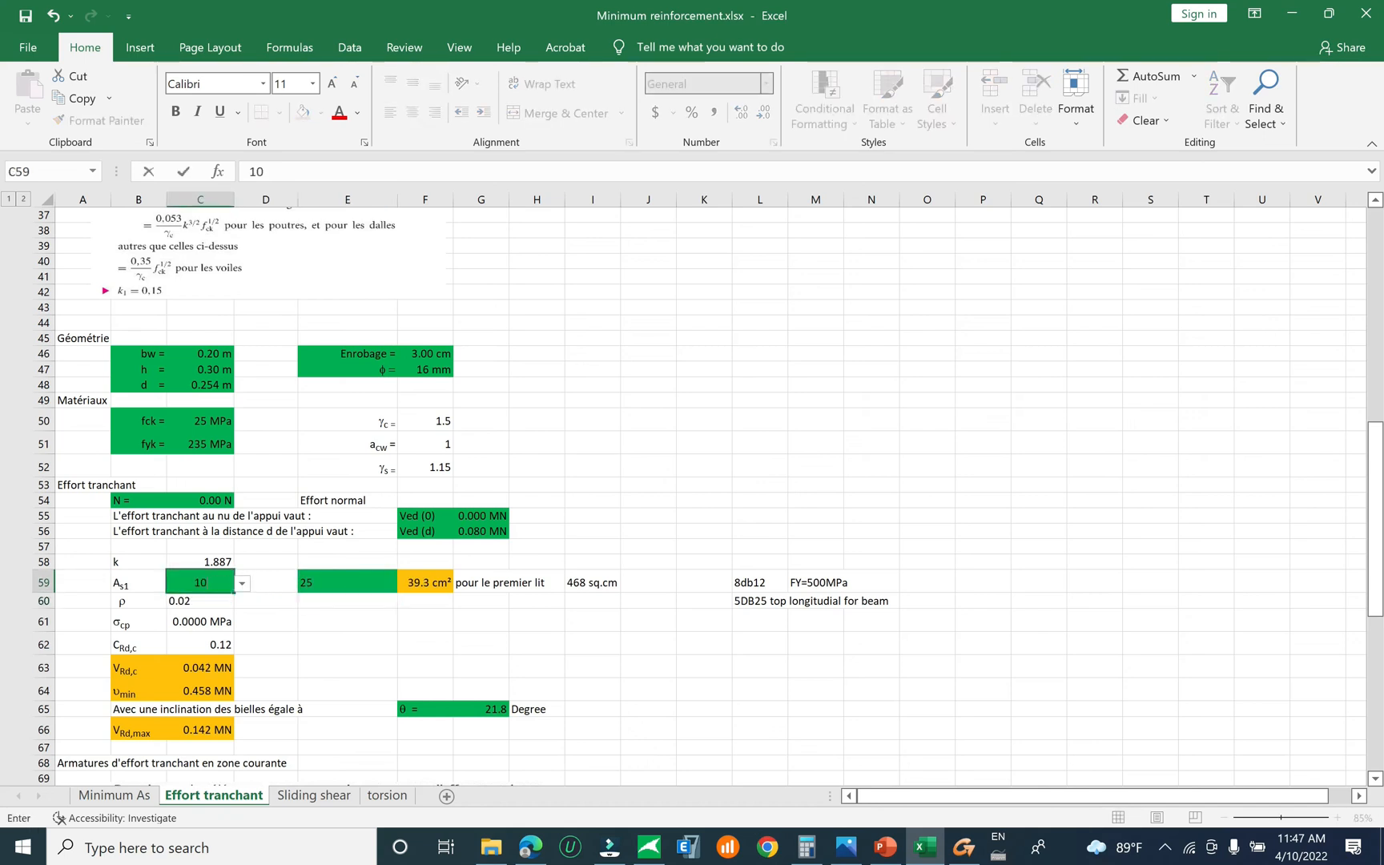
key(Return)
click(322, 604)
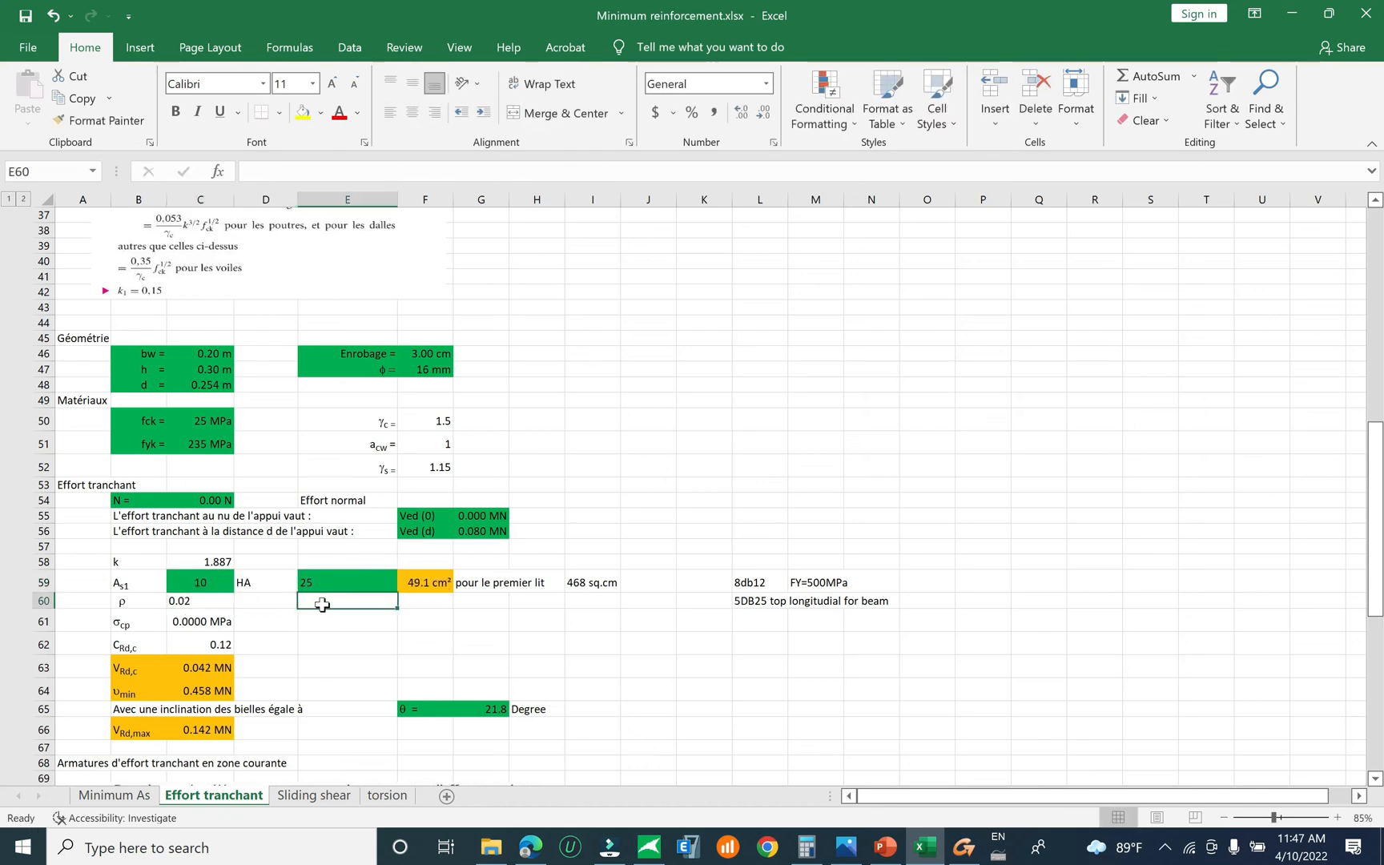
click(413, 591)
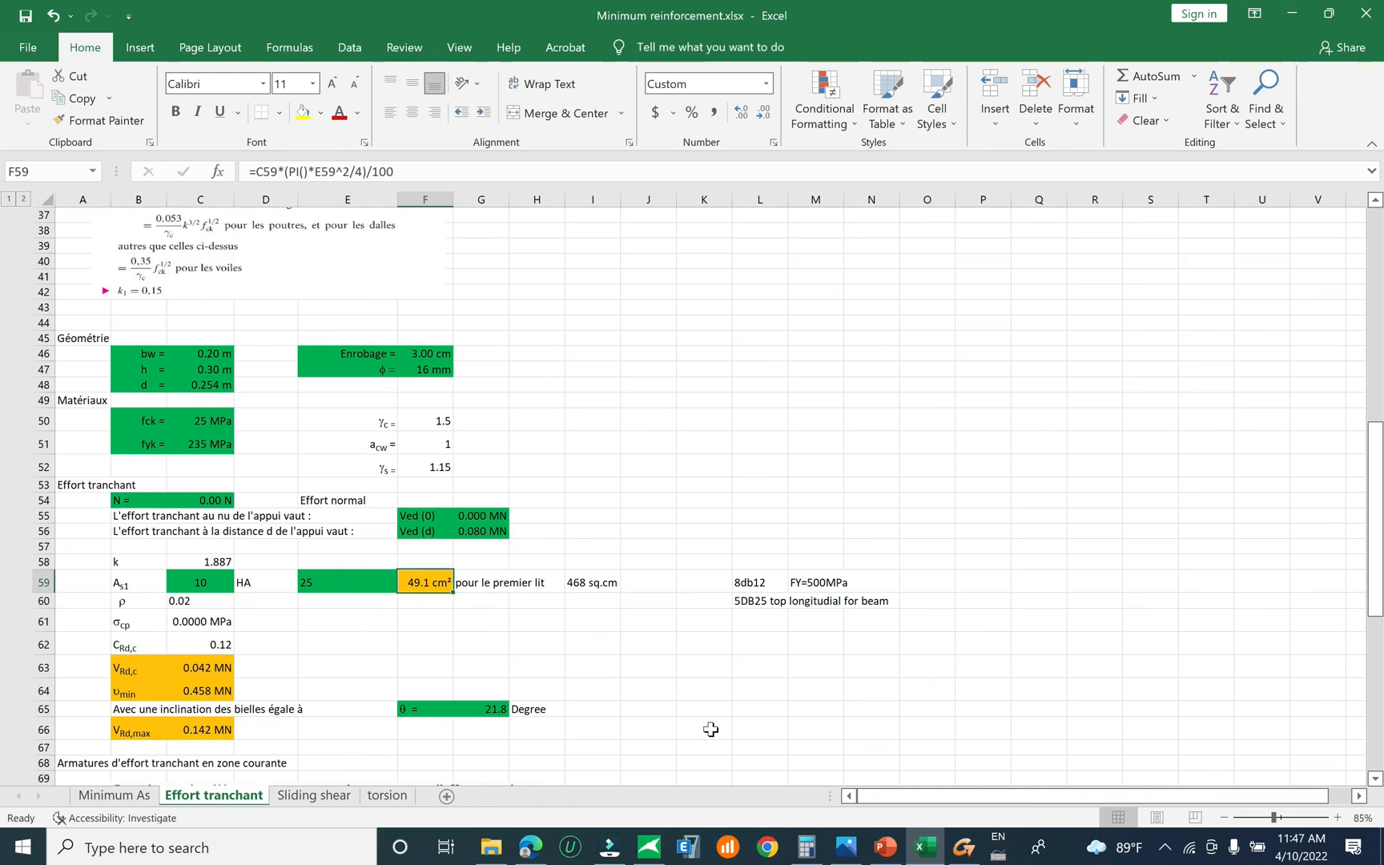
Return to Advance Design and examine the average Axb grid values along the Upper shell's lower edge from different angles
click(964, 846)
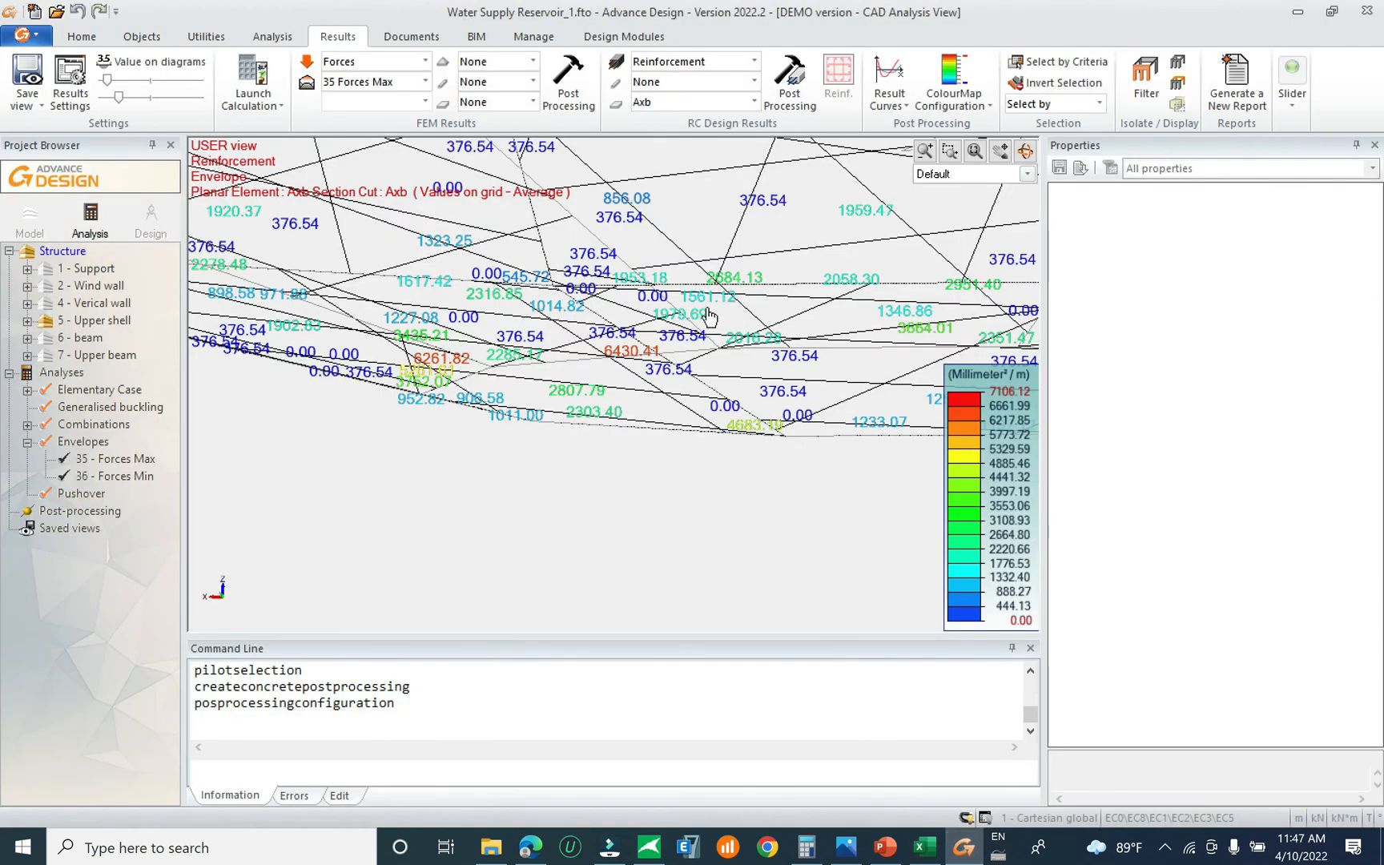
middle_drag(570, 414, 726, 389)
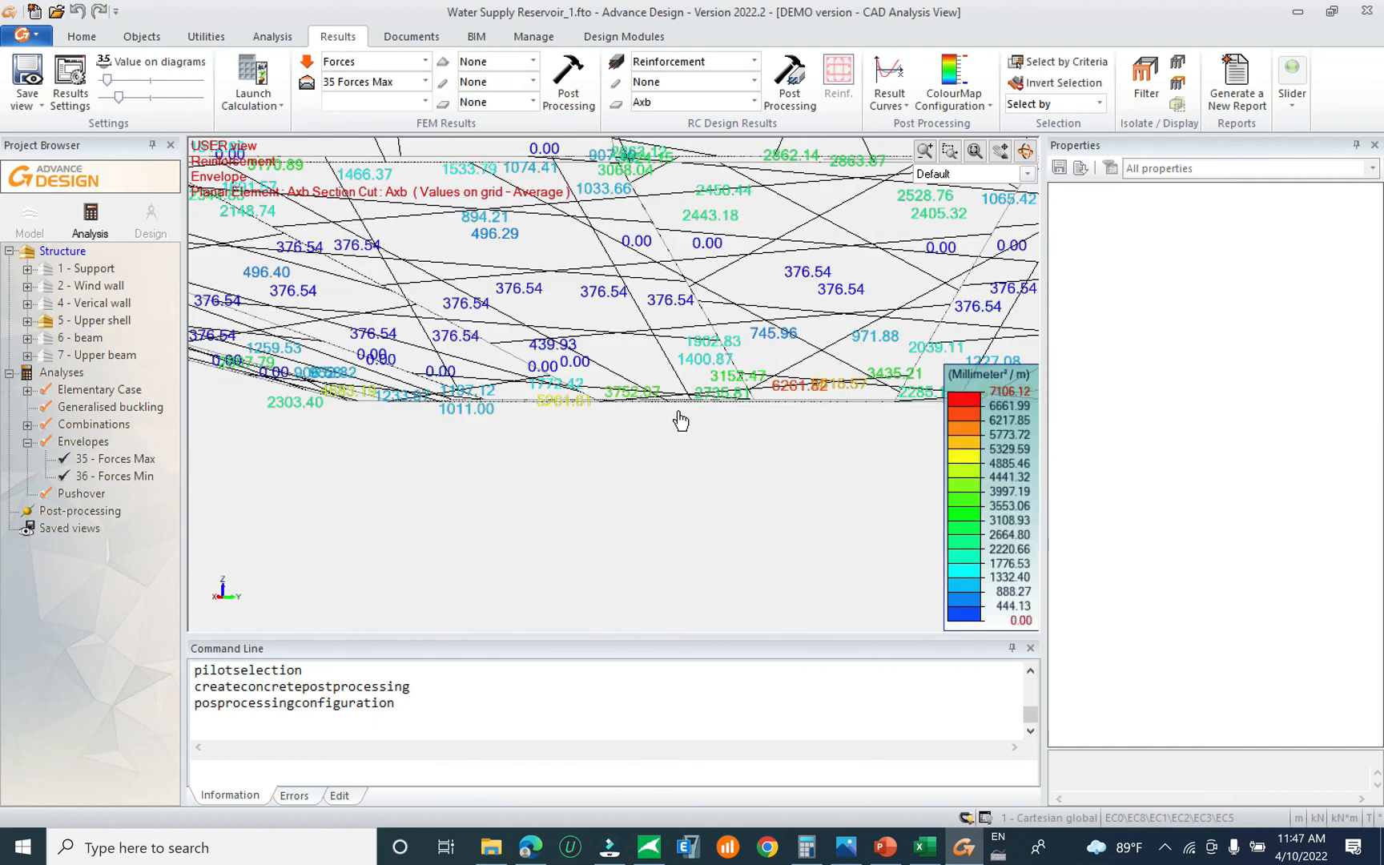
middle_drag(576, 441, 609, 494)
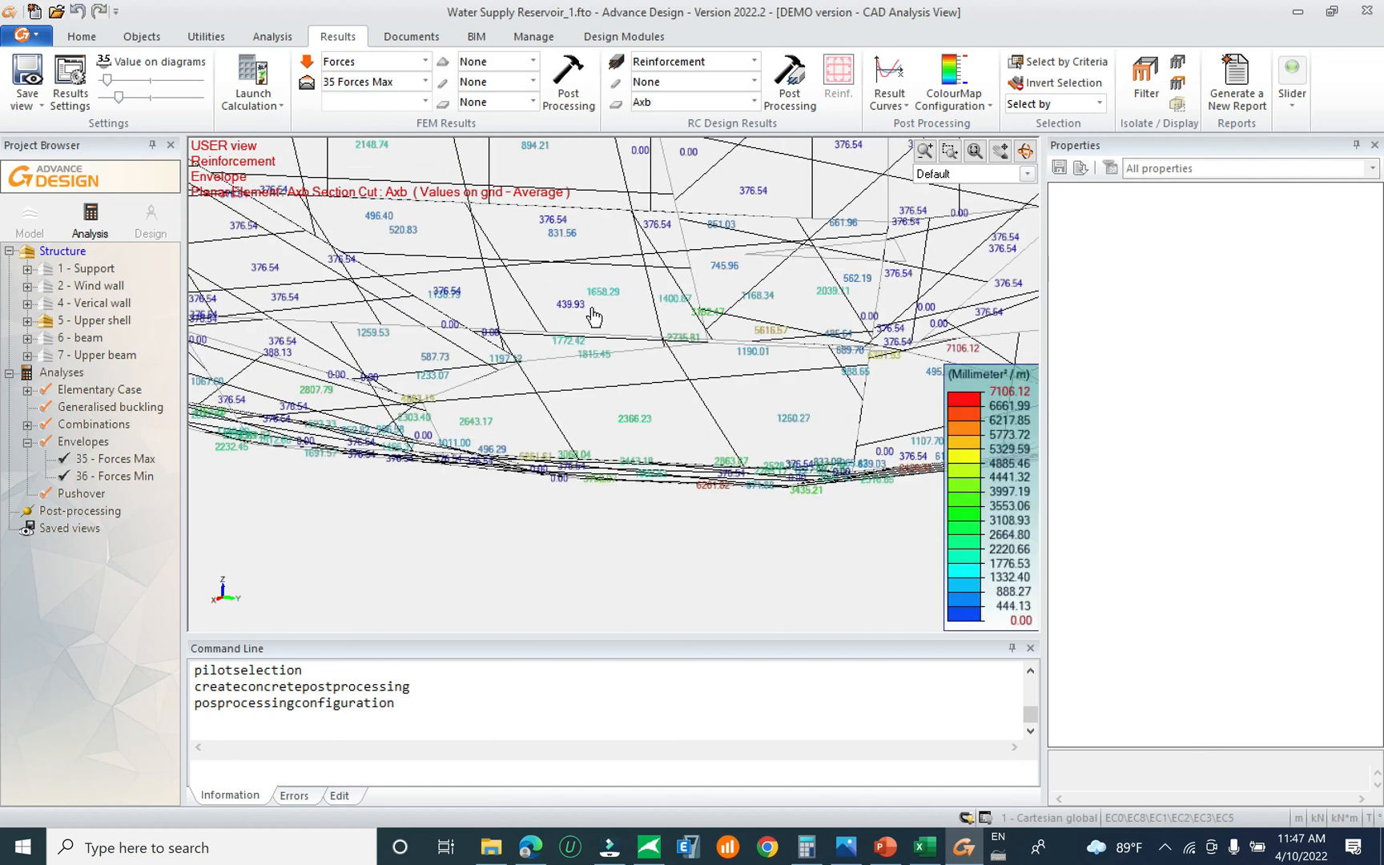
scroll(607, 294, up, 3)
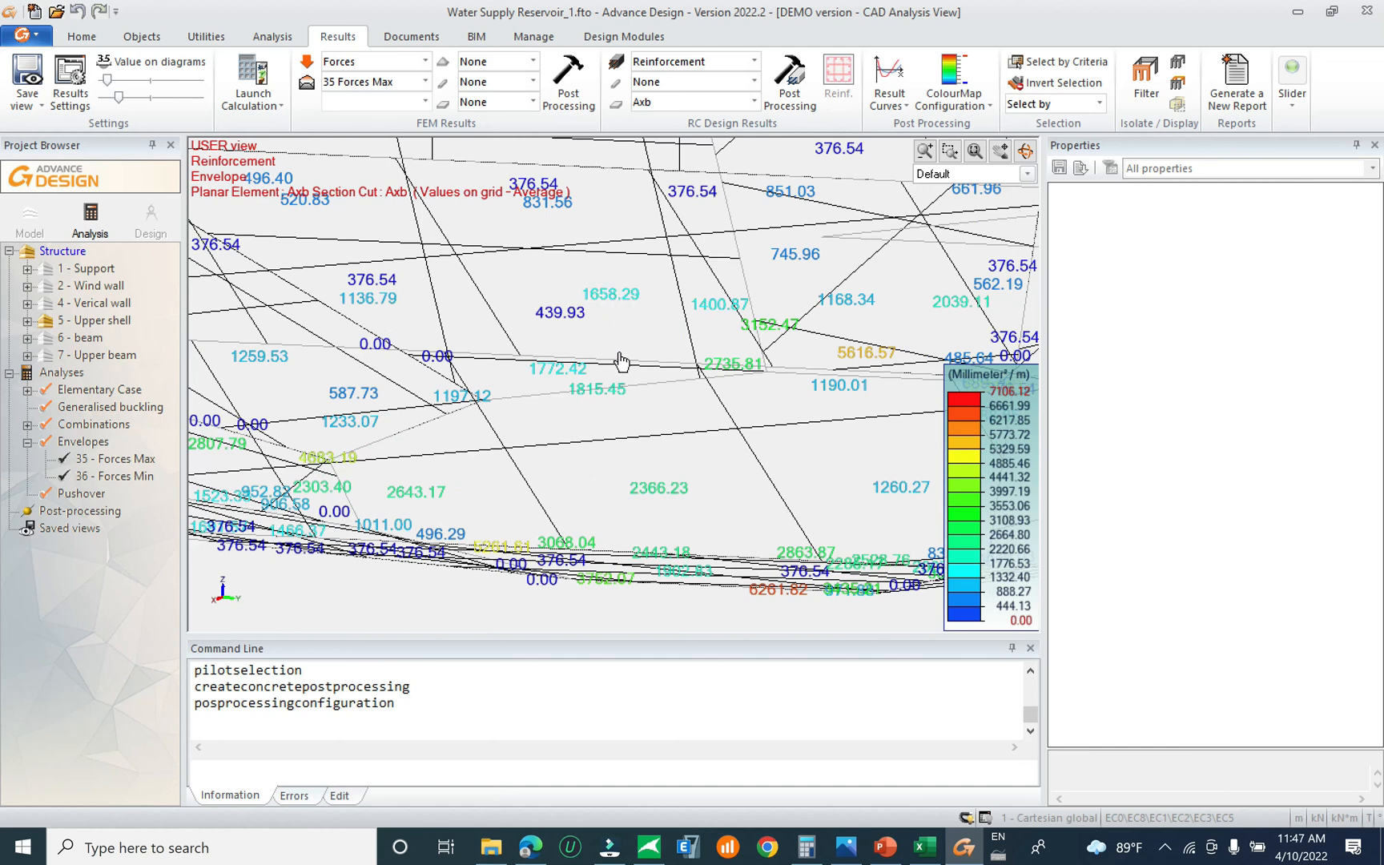
mouse_move(615, 353)
middle_down()
mouse_move(581, 334)
mouse_move(612, 357)
middle_up()
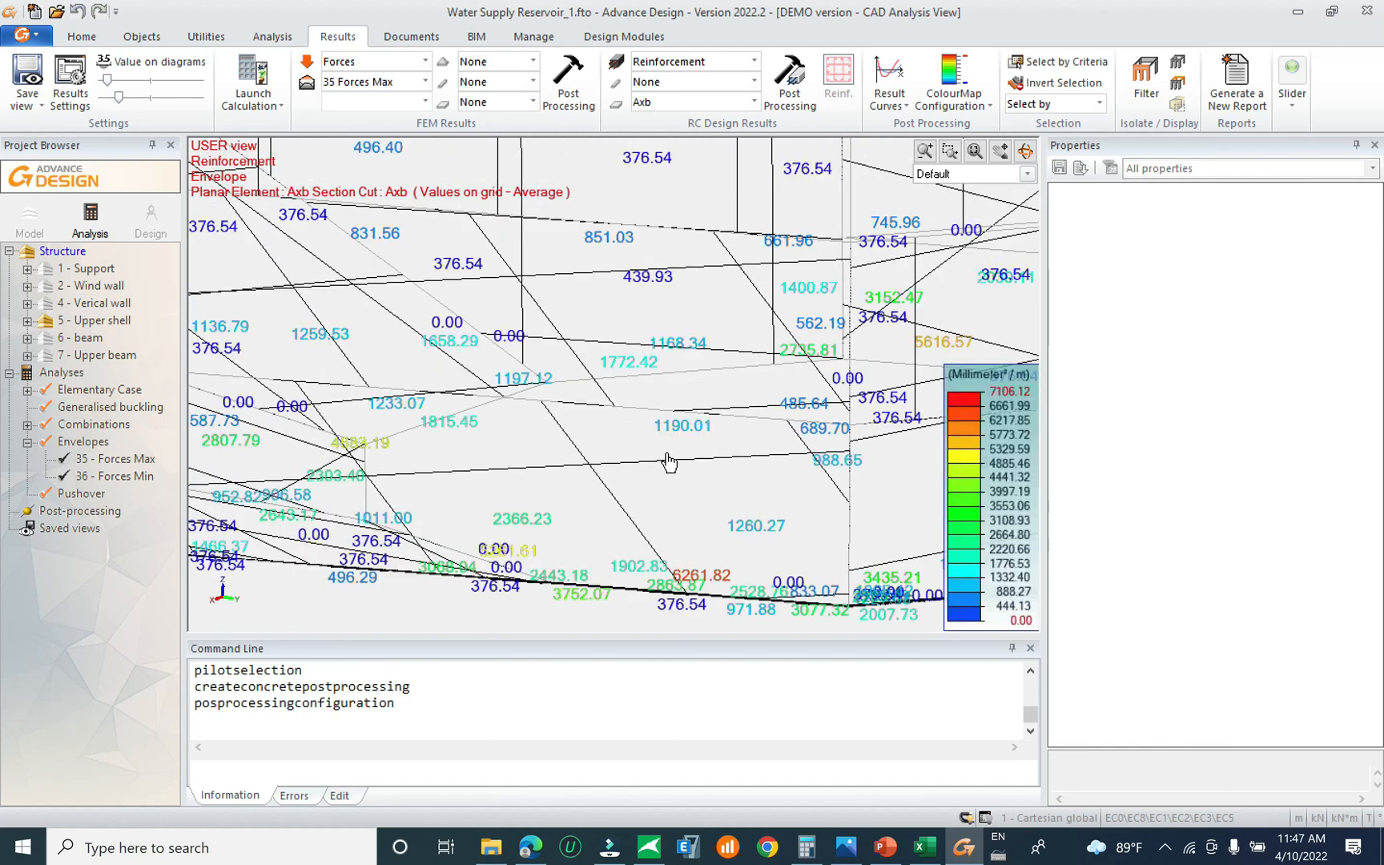
scroll(684, 480, down, 5)
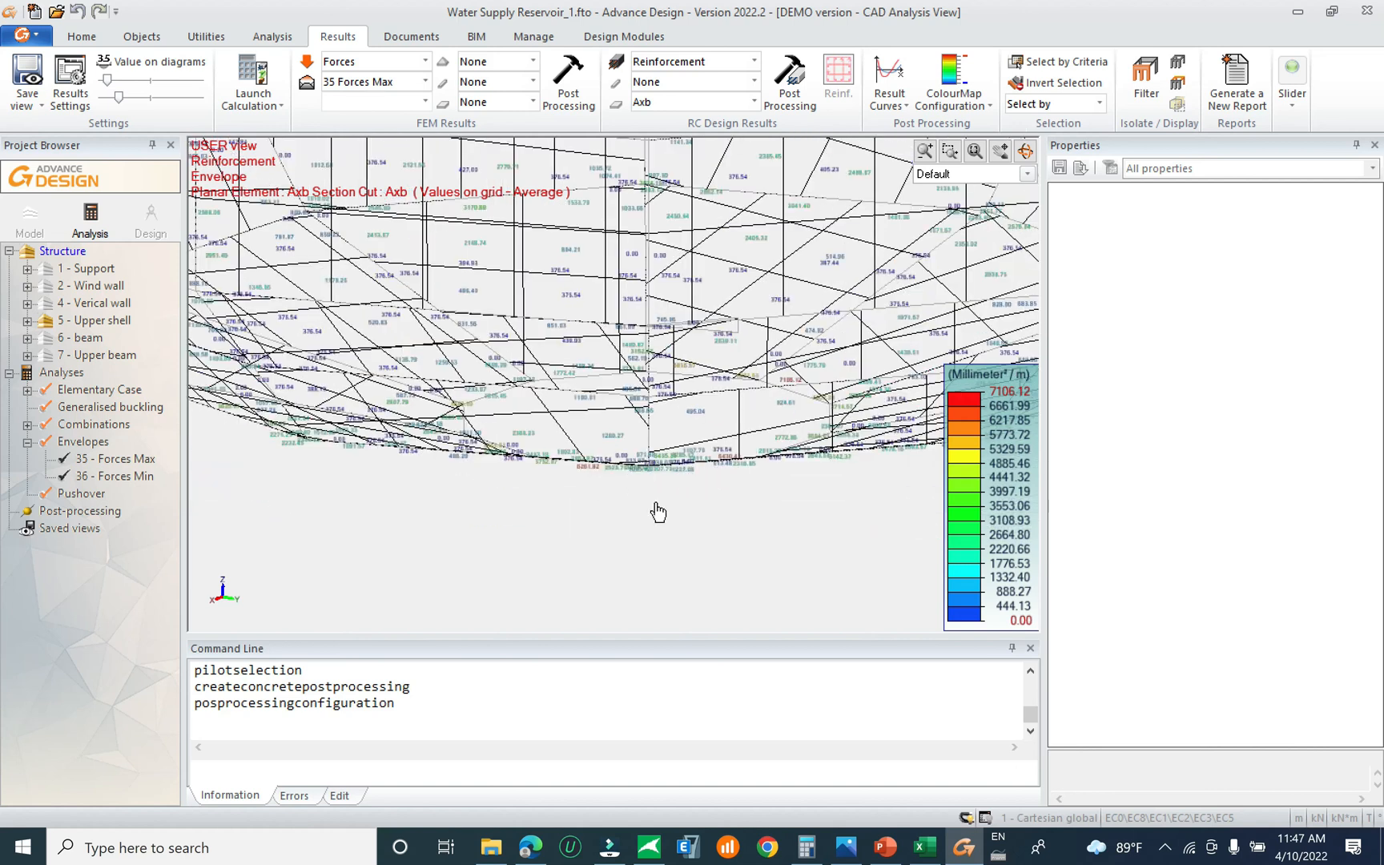
middle_drag(658, 513, 655, 463)
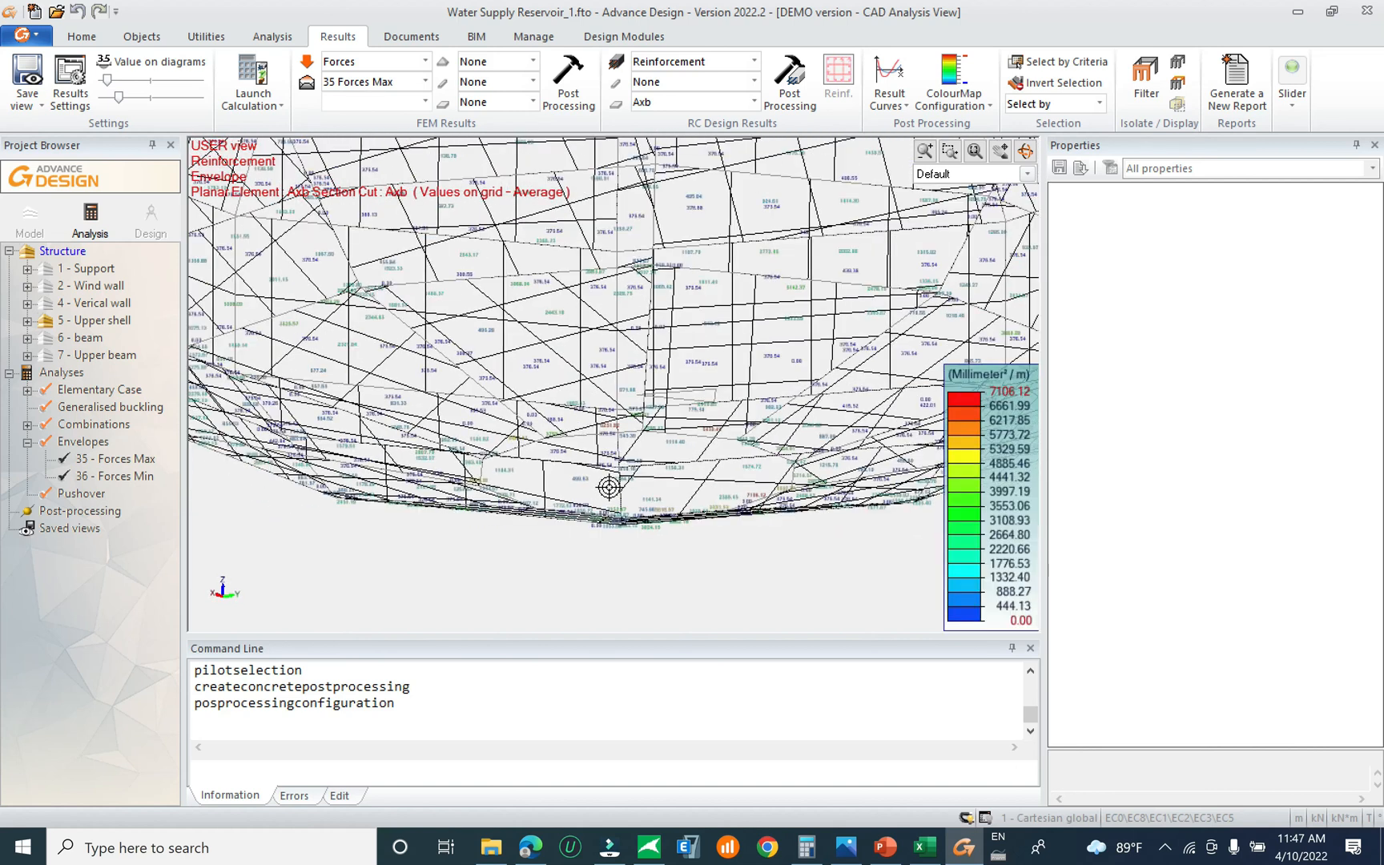
Select the group of plates on one side of the Upper shell's lower edge and display only that selection
scroll(608, 486, down, 2)
drag(530, 540, 311, 383)
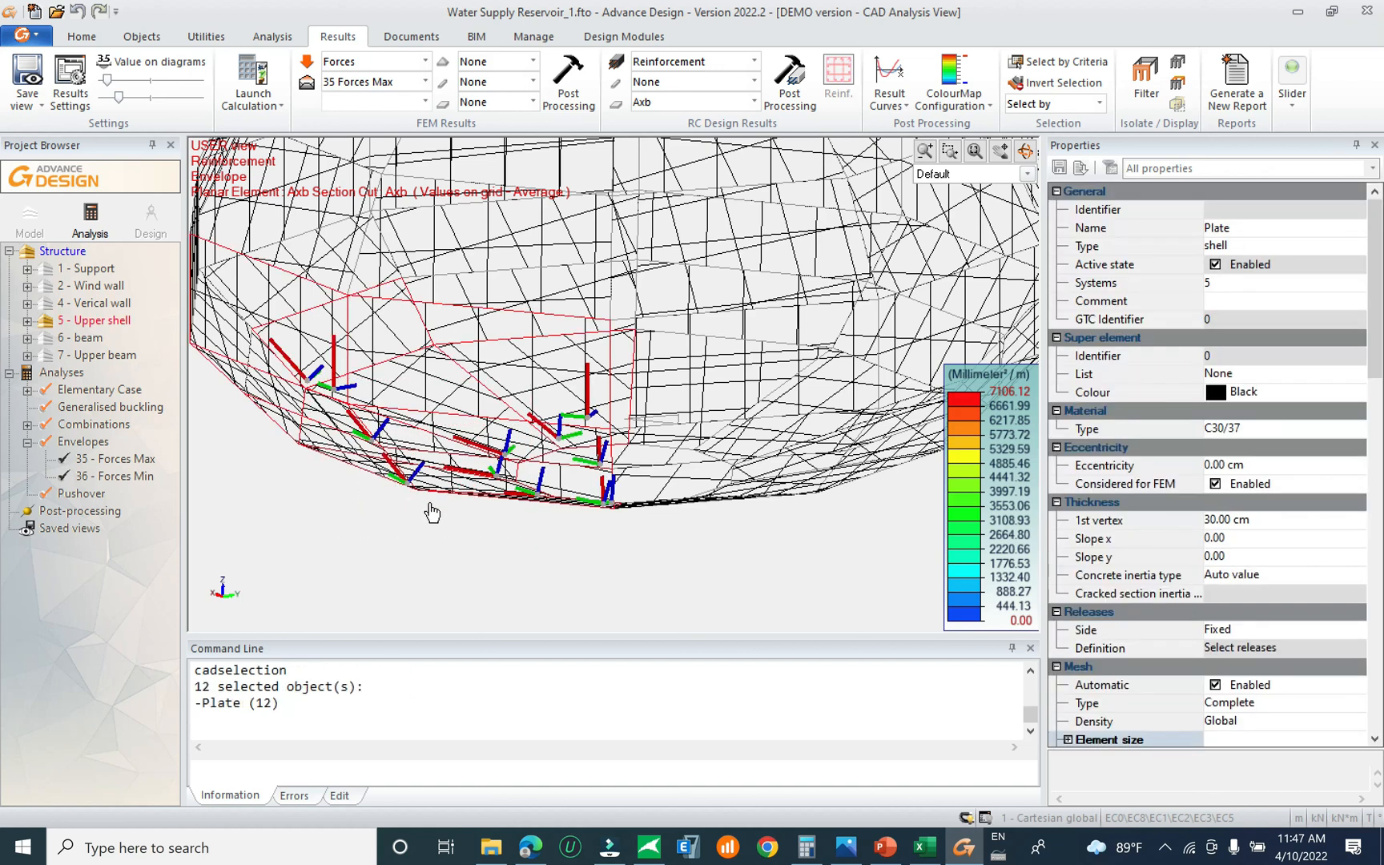
click(82, 36)
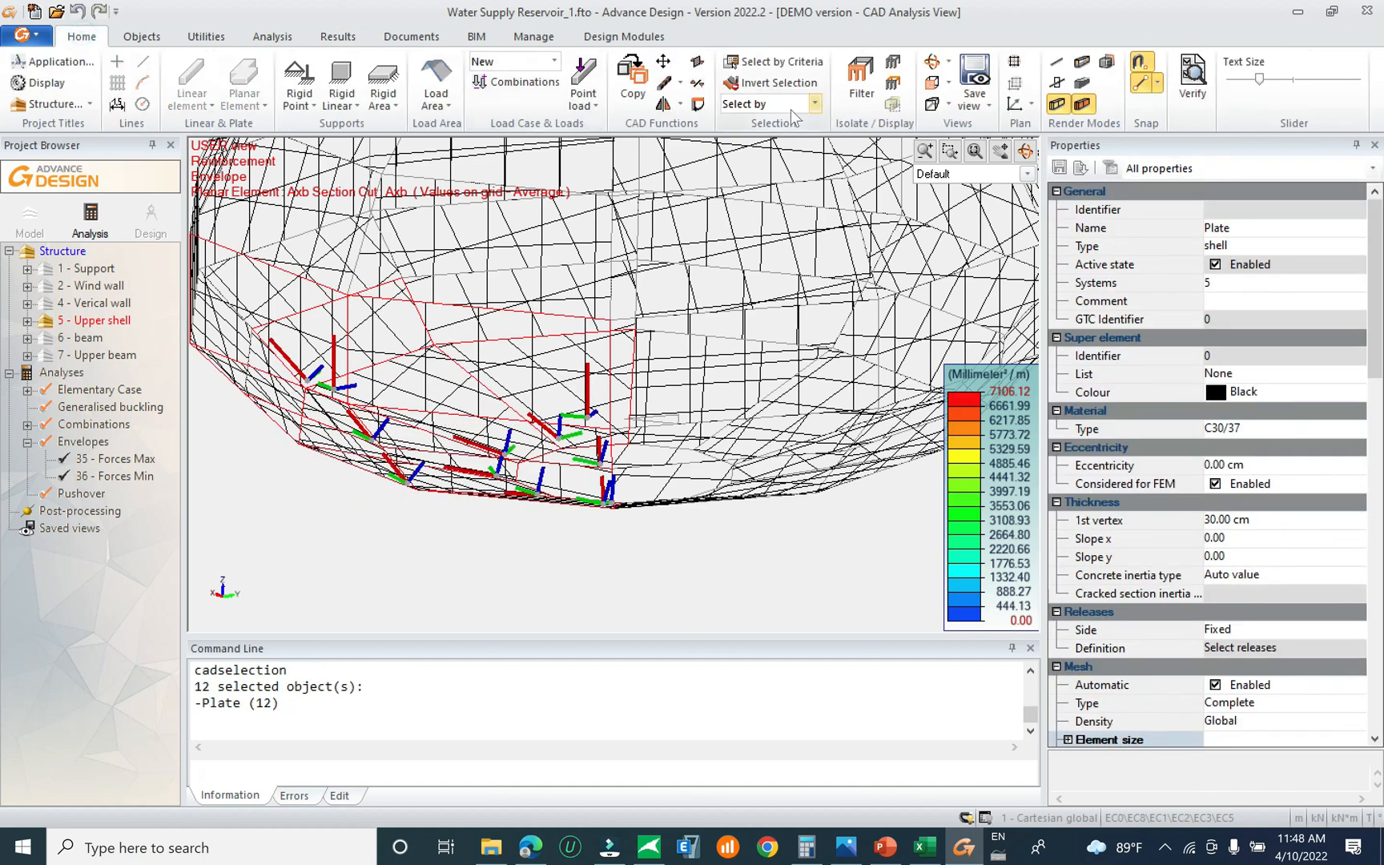
click(865, 80)
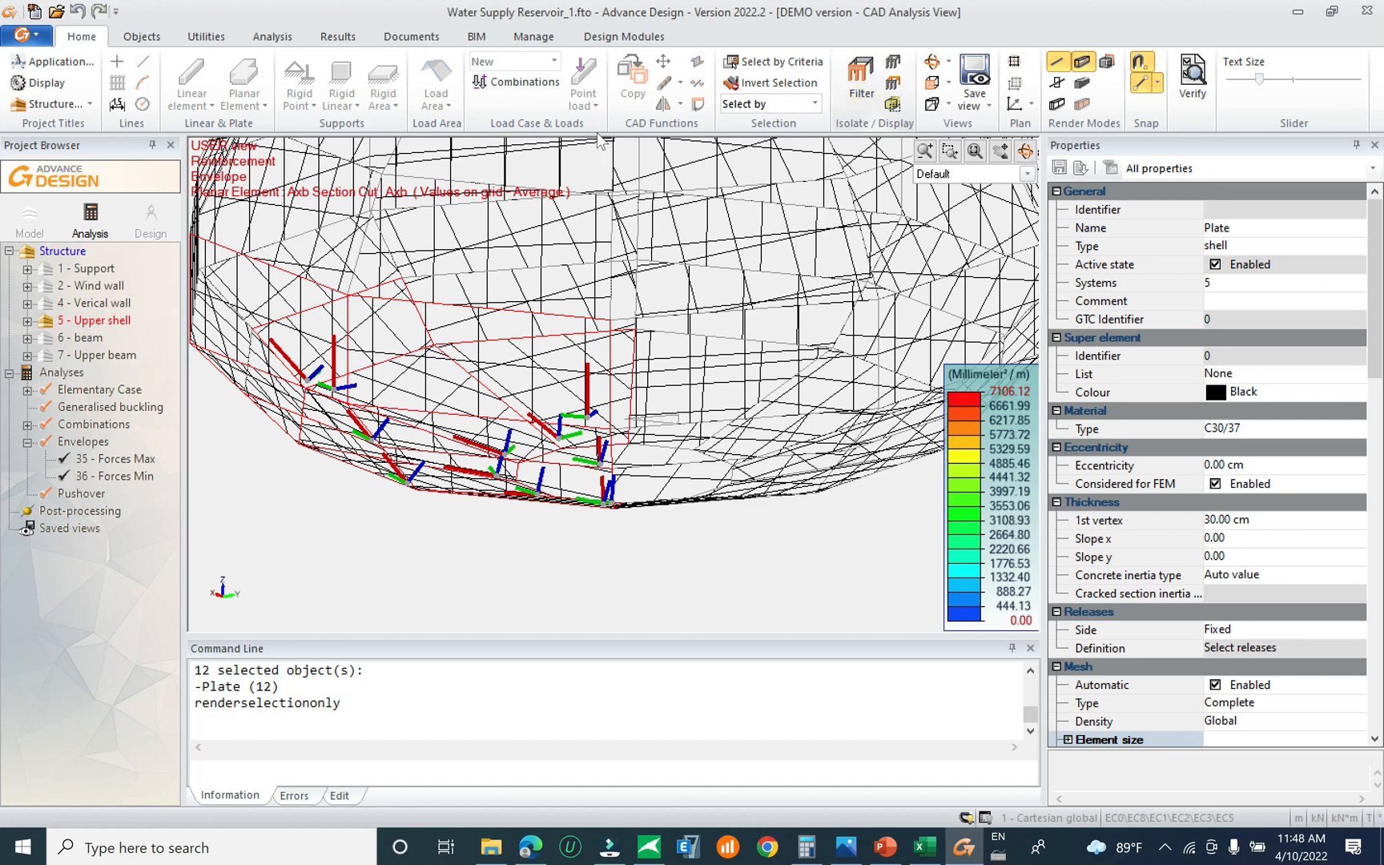
Run the RC post-processing for Axb again on the isolated shell plates and bring their inner faces into view
click(336, 36)
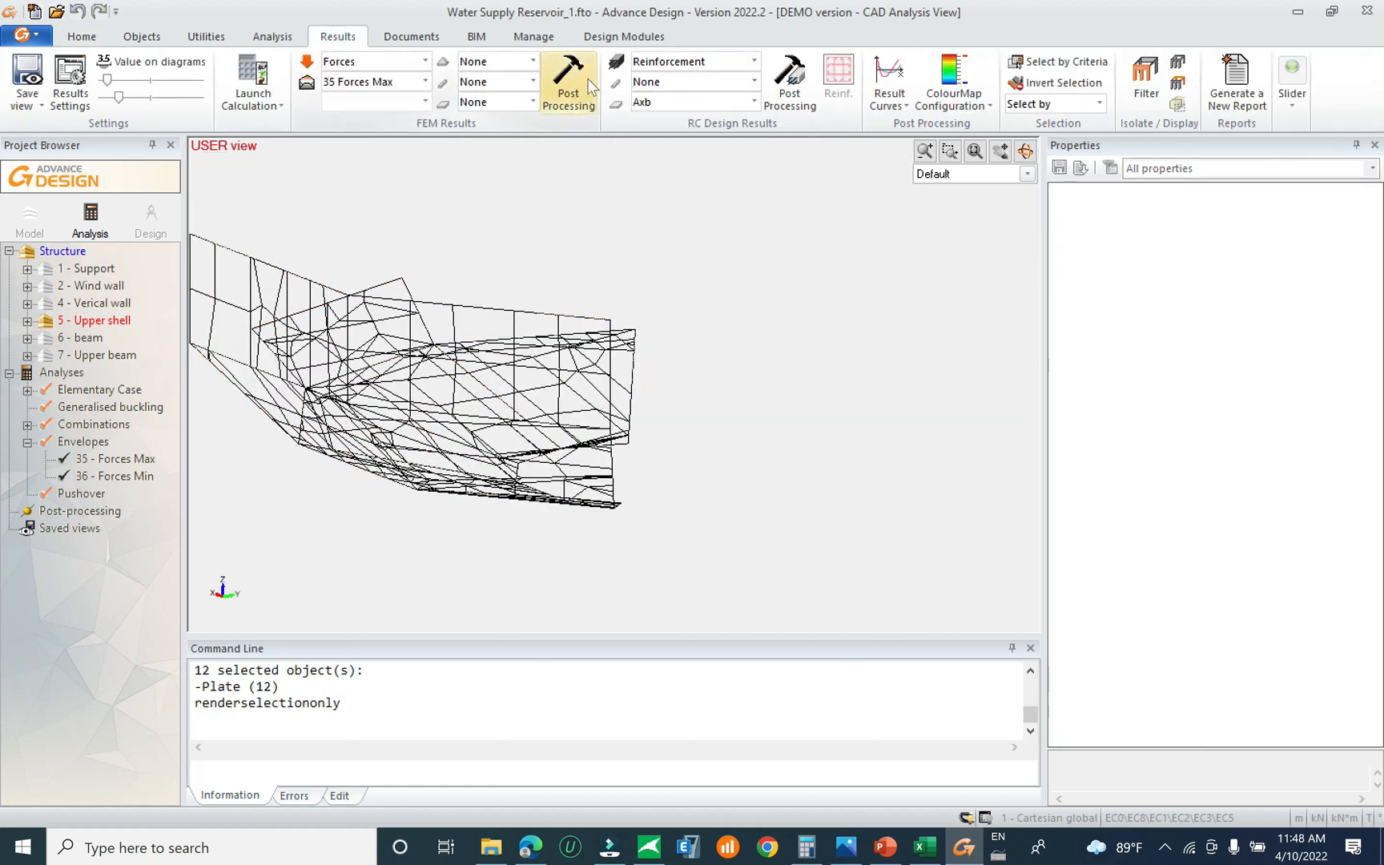
click(789, 81)
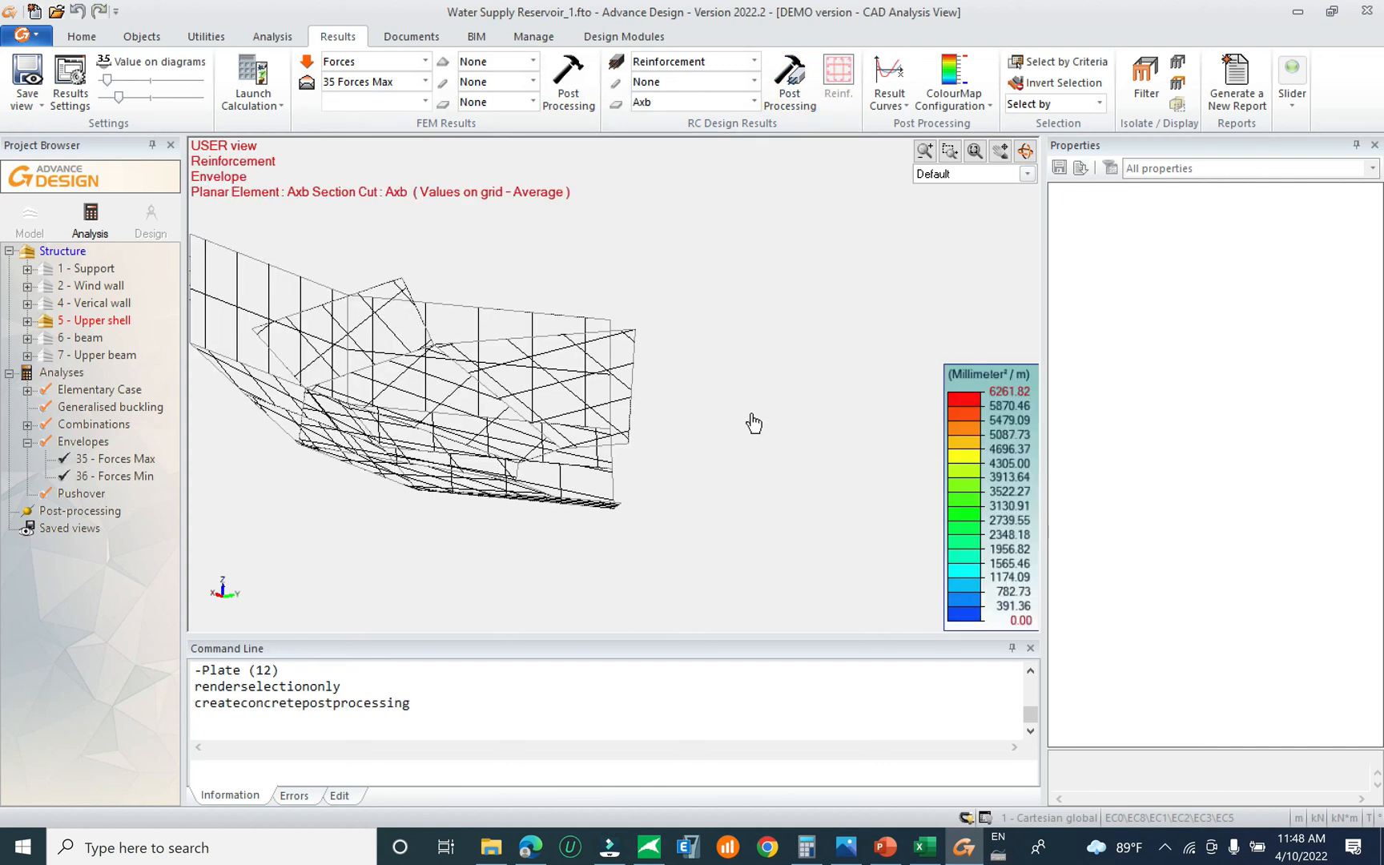
shift+middle_drag(704, 455, 570, 471)
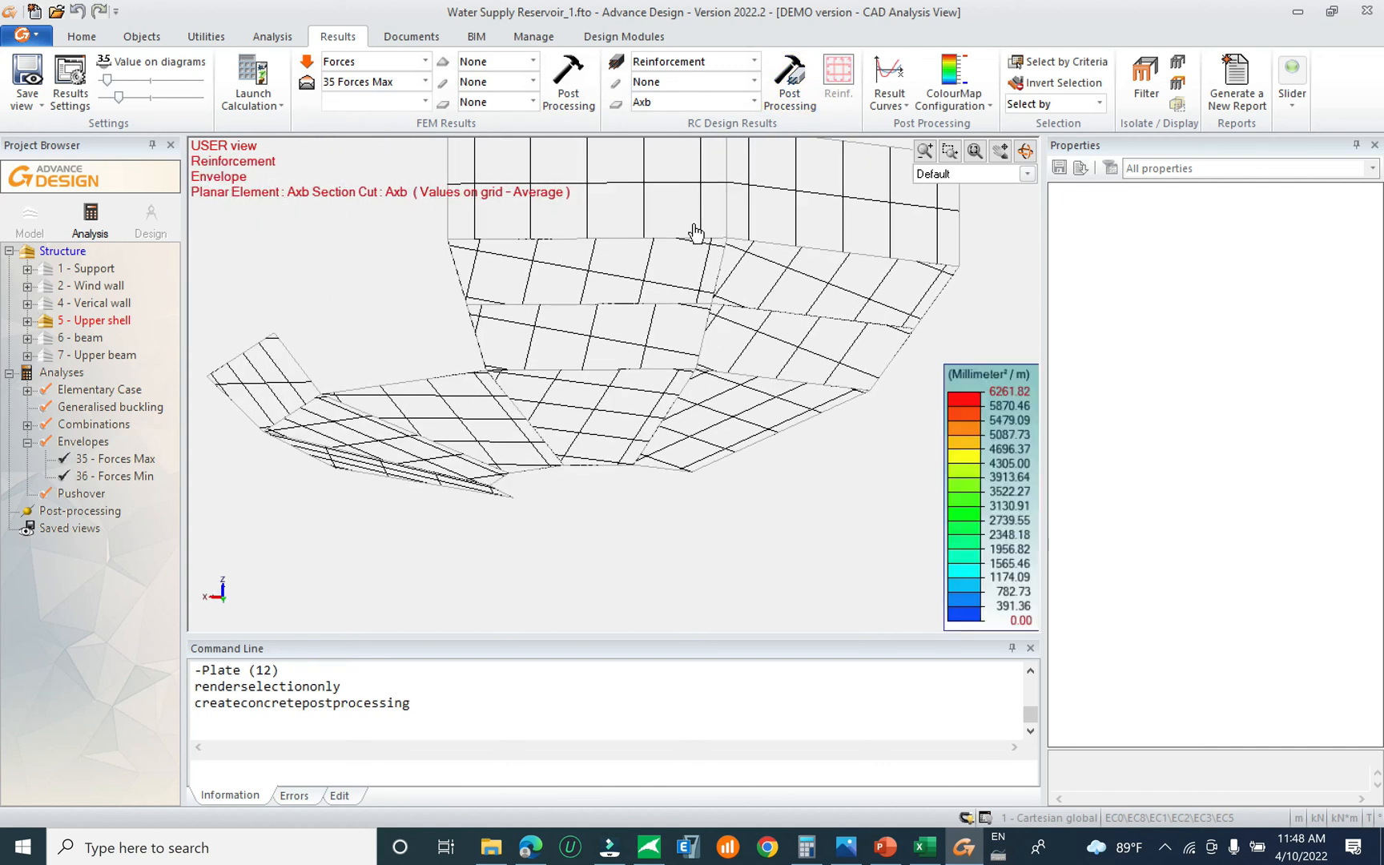
click(789, 80)
scroll(781, 296, up, 5)
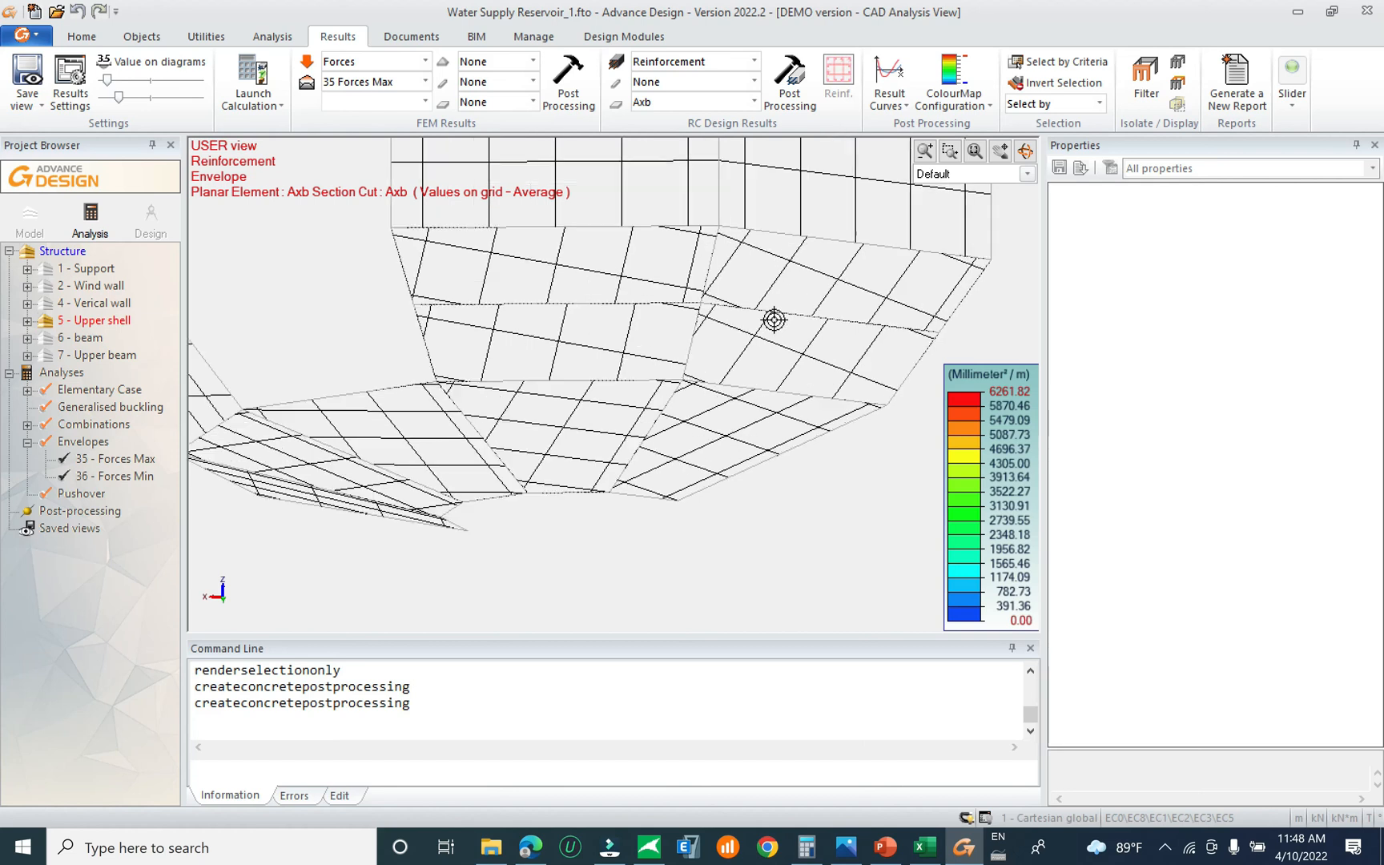
Examine the Axb grid values on the isolated plates bordering the shell's bottom opening
scroll(723, 468, up, 3)
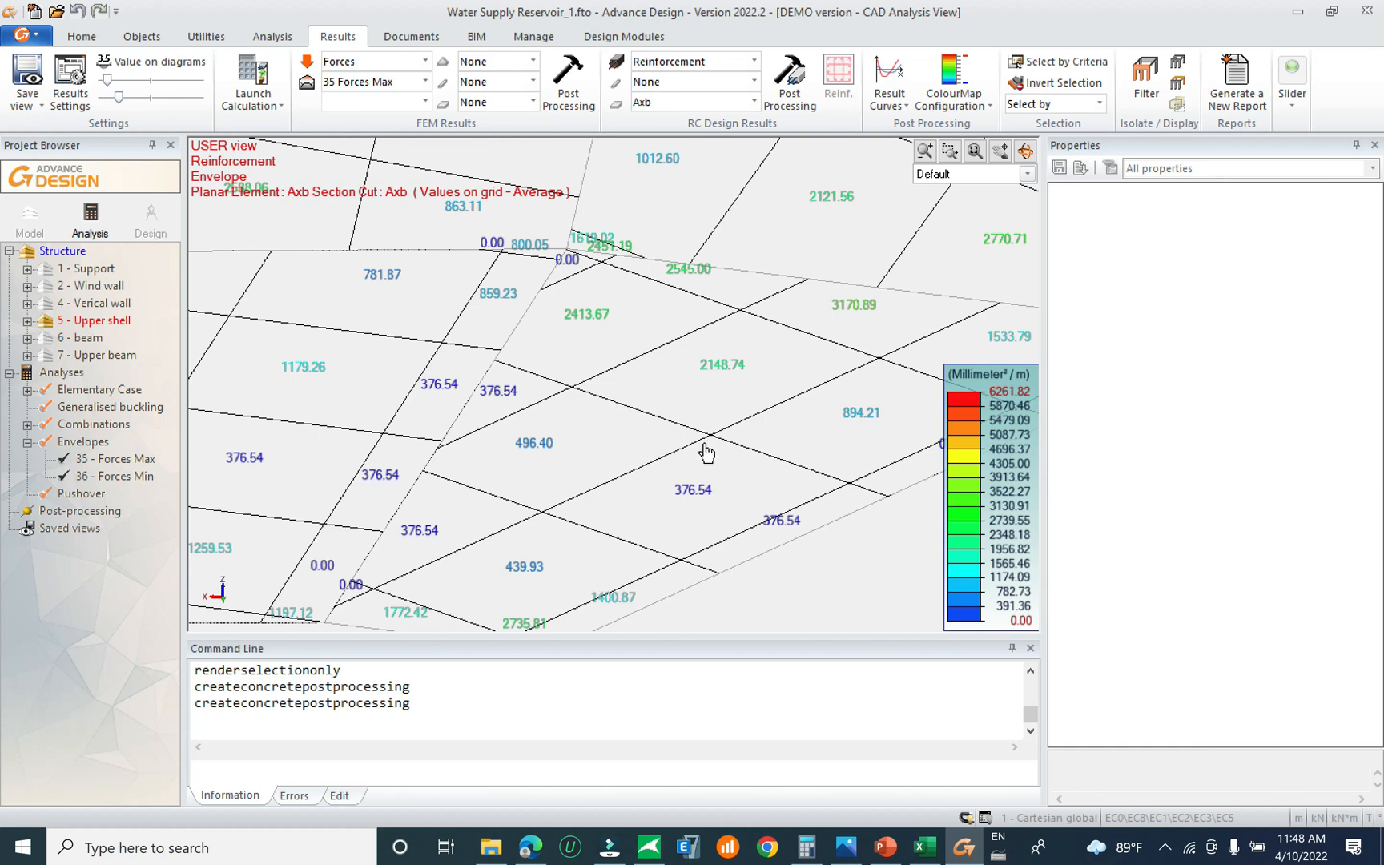
middle_drag(648, 493, 692, 404)
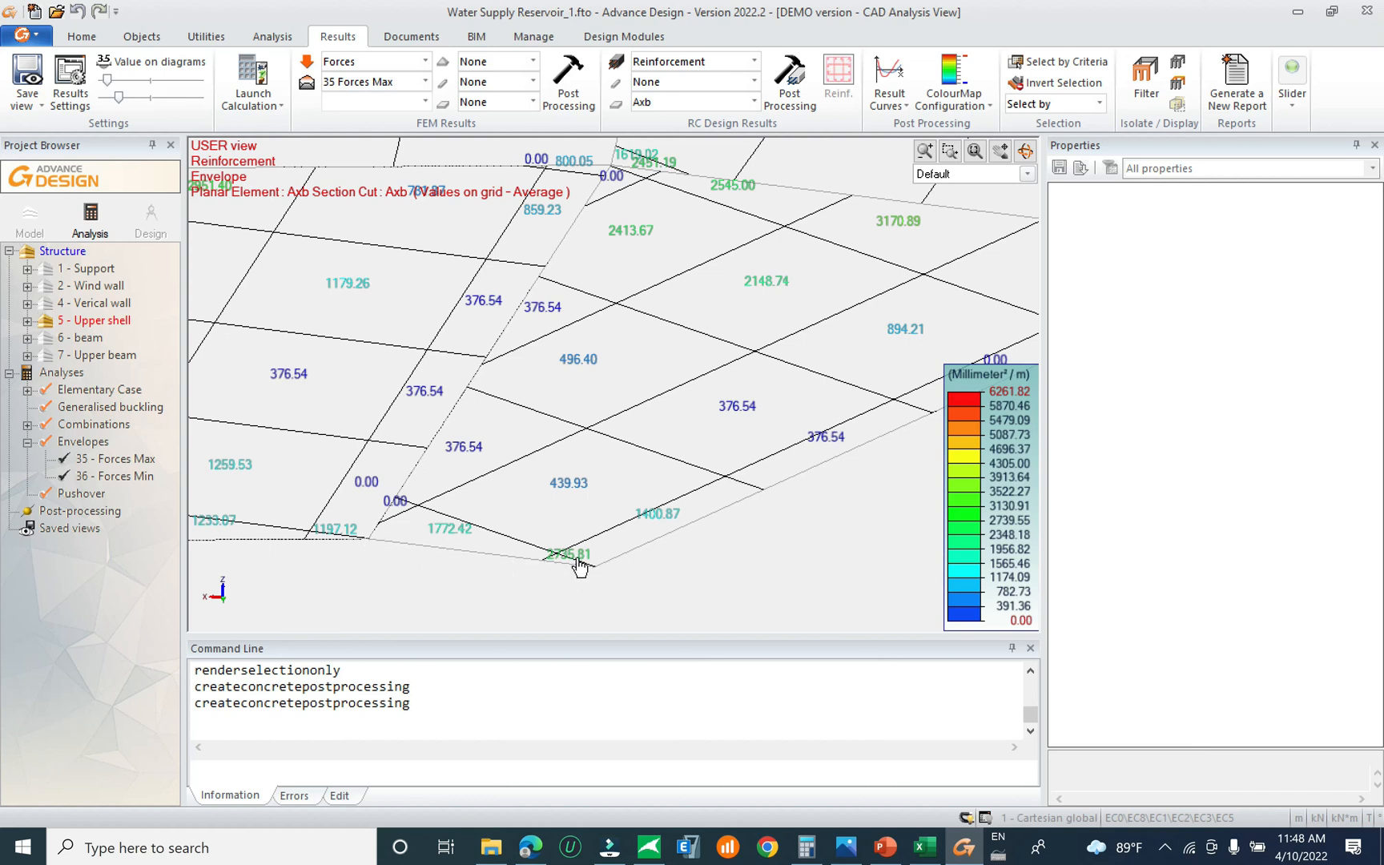
middle_drag(560, 537, 884, 436)
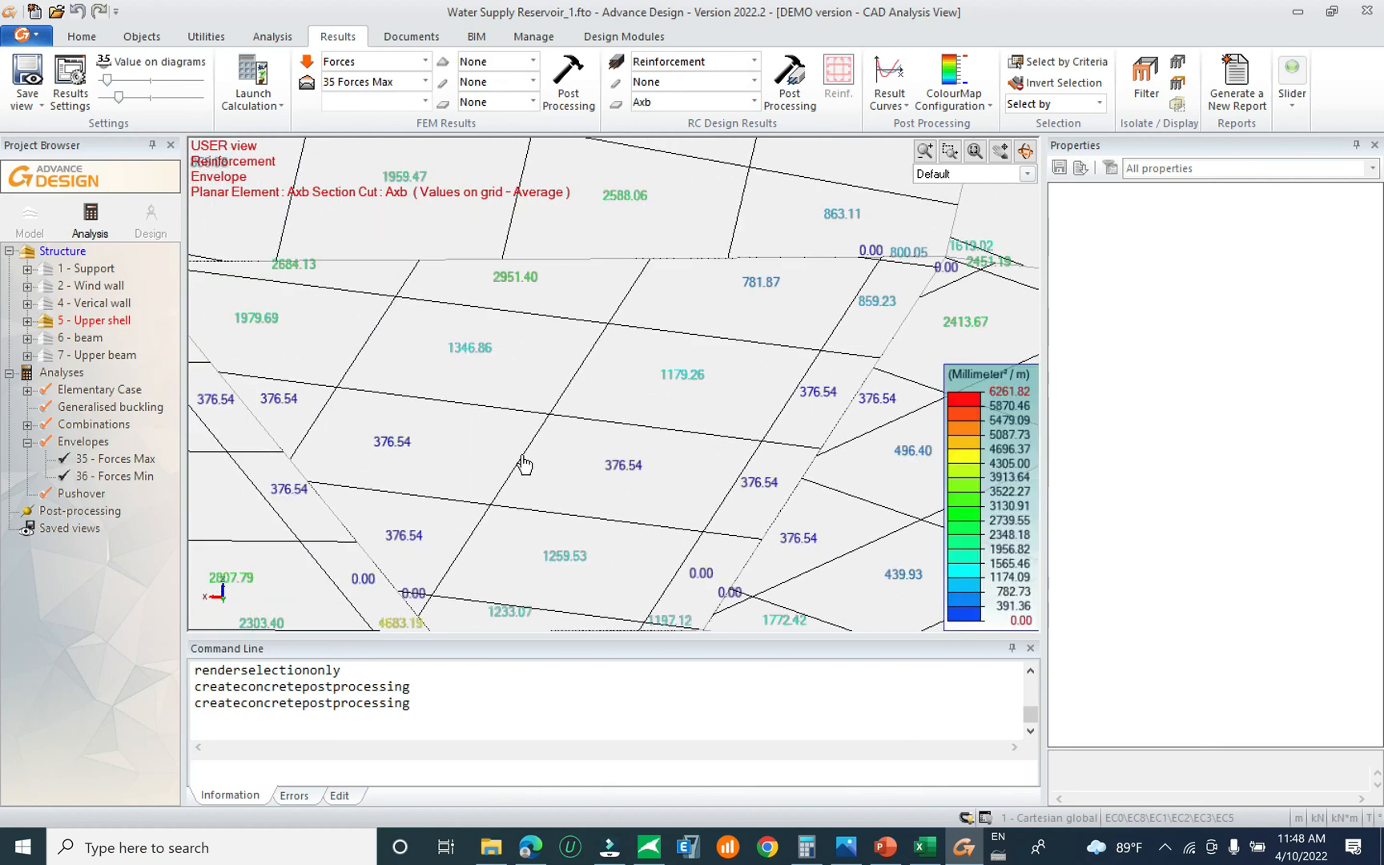
middle_drag(578, 546, 609, 430)
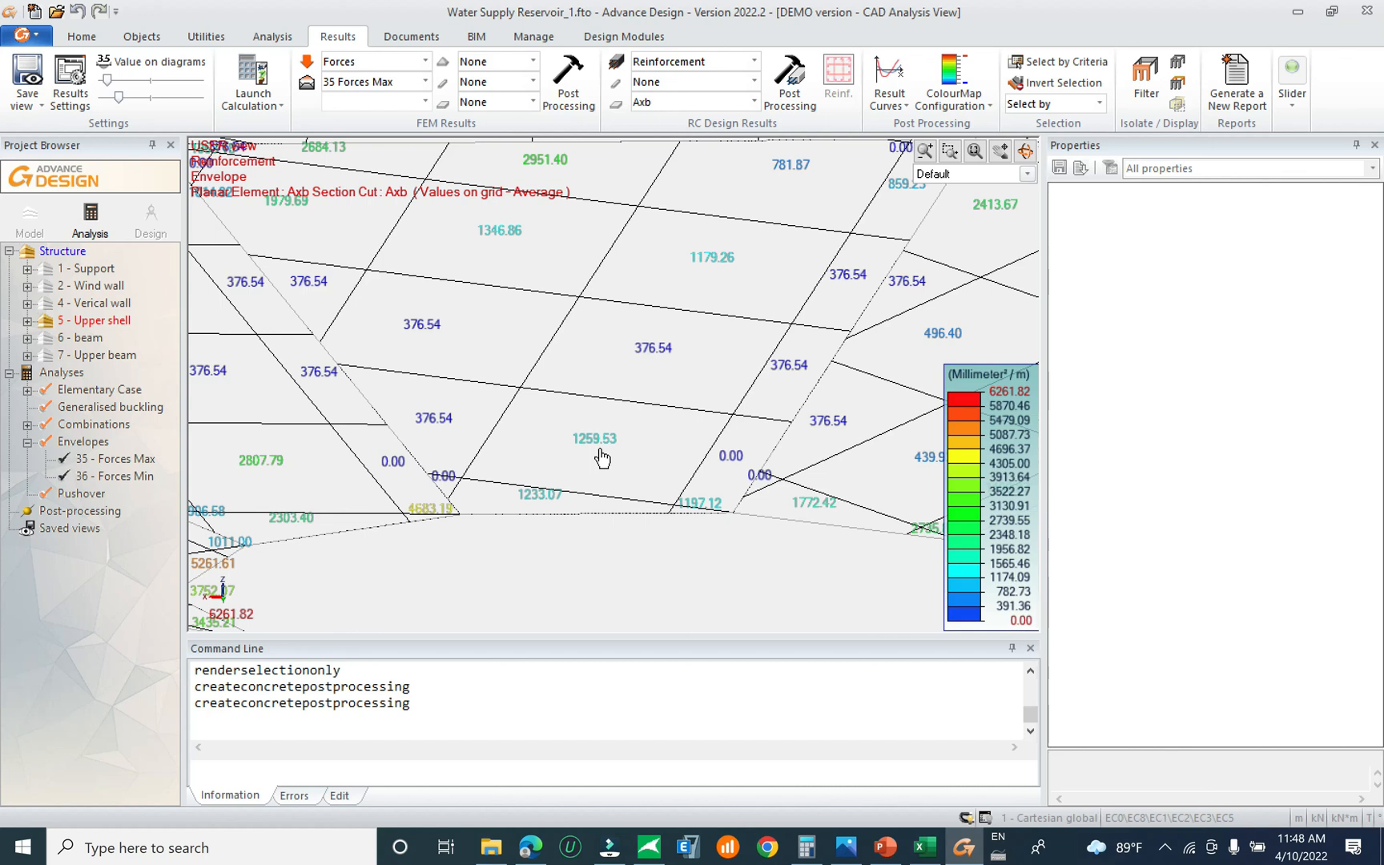
scroll(735, 392, down, 2)
scroll(753, 438, down, 2)
scroll(643, 293, down, 1)
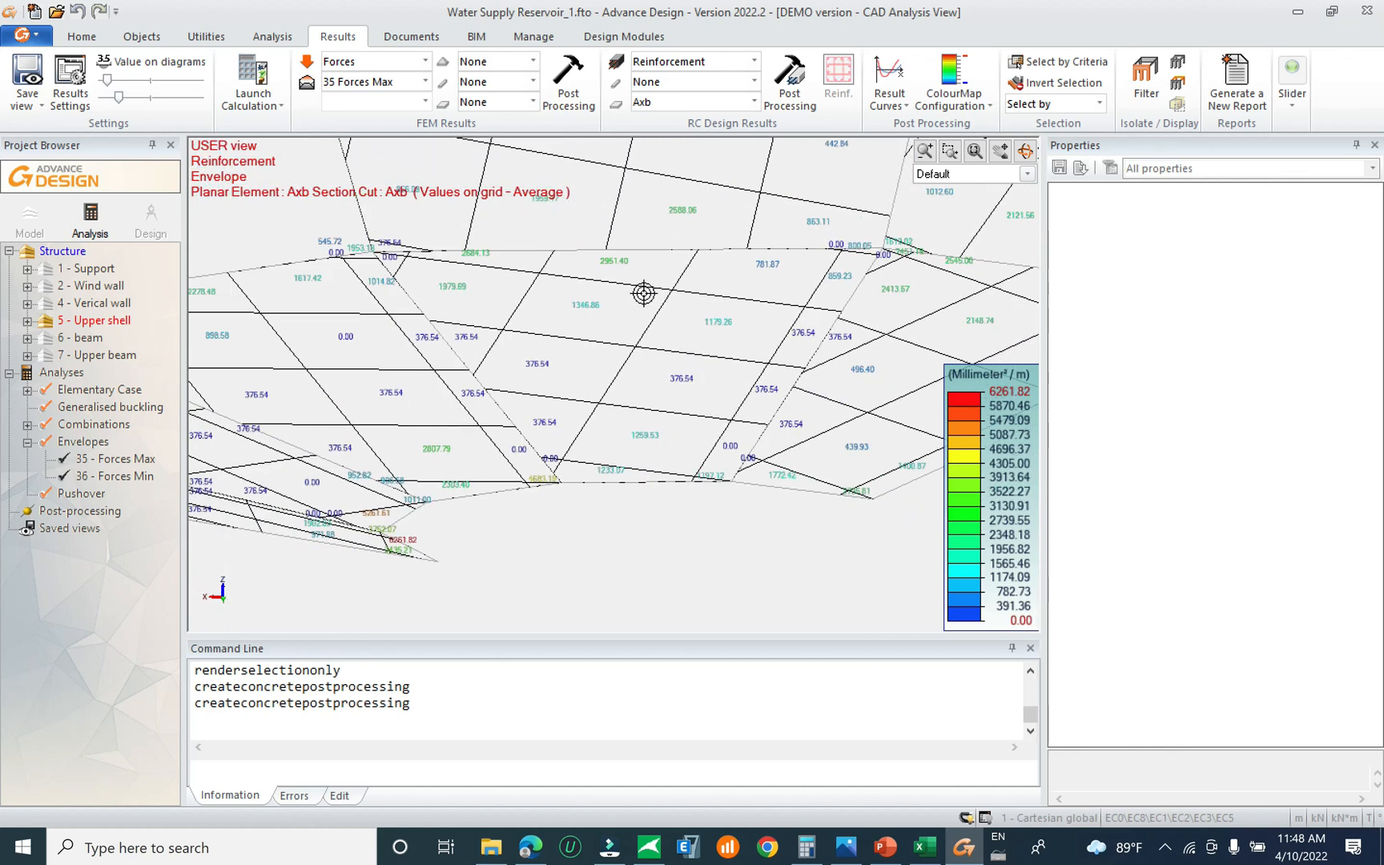
Examine the Axb grid values on the rows of isolated plates above those bordering the bottom opening
scroll(606, 458, up, 1)
scroll(596, 343, up, 1)
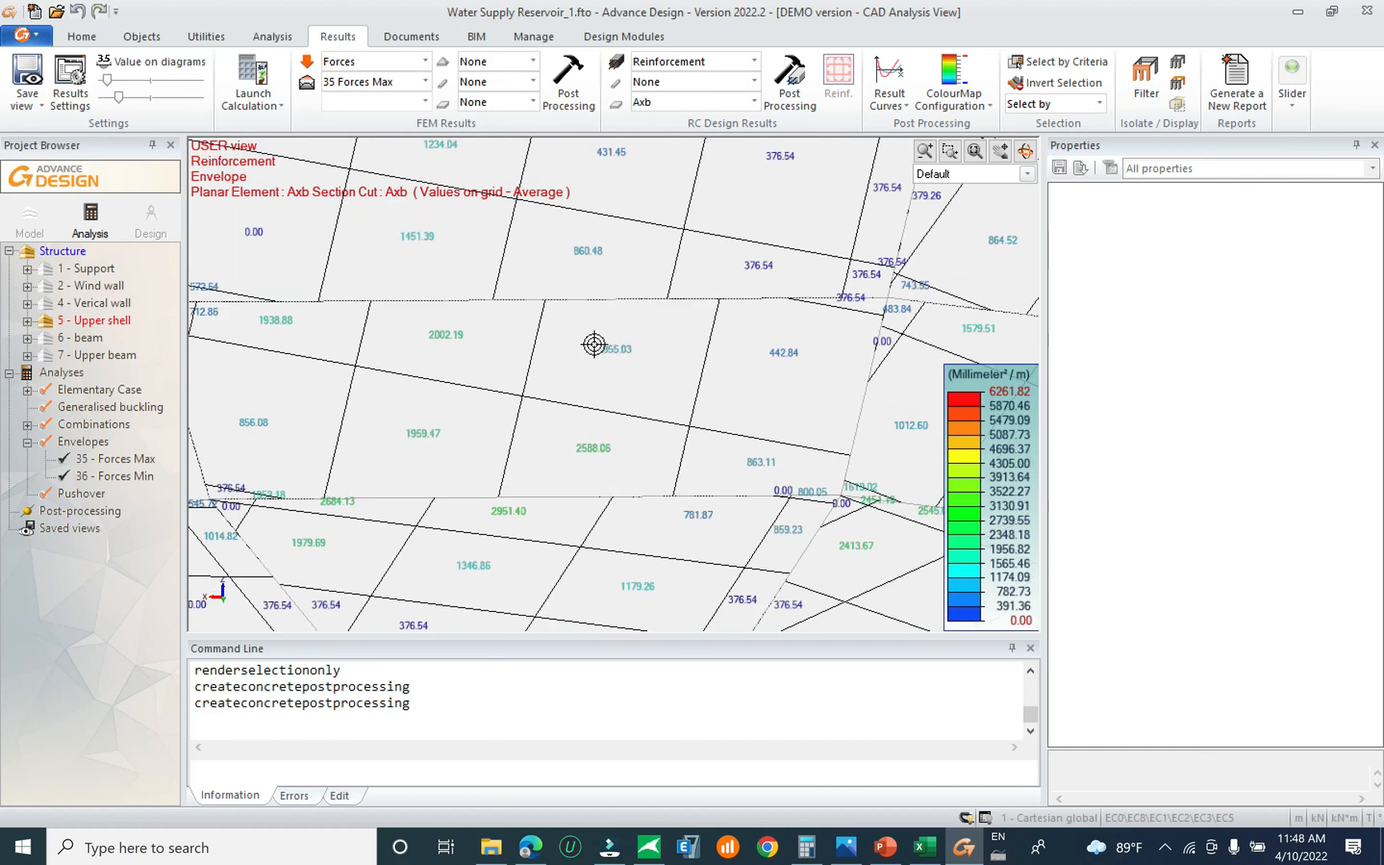
scroll(679, 369, up, 1)
scroll(612, 445, up, 1)
scroll(649, 426, down, 3)
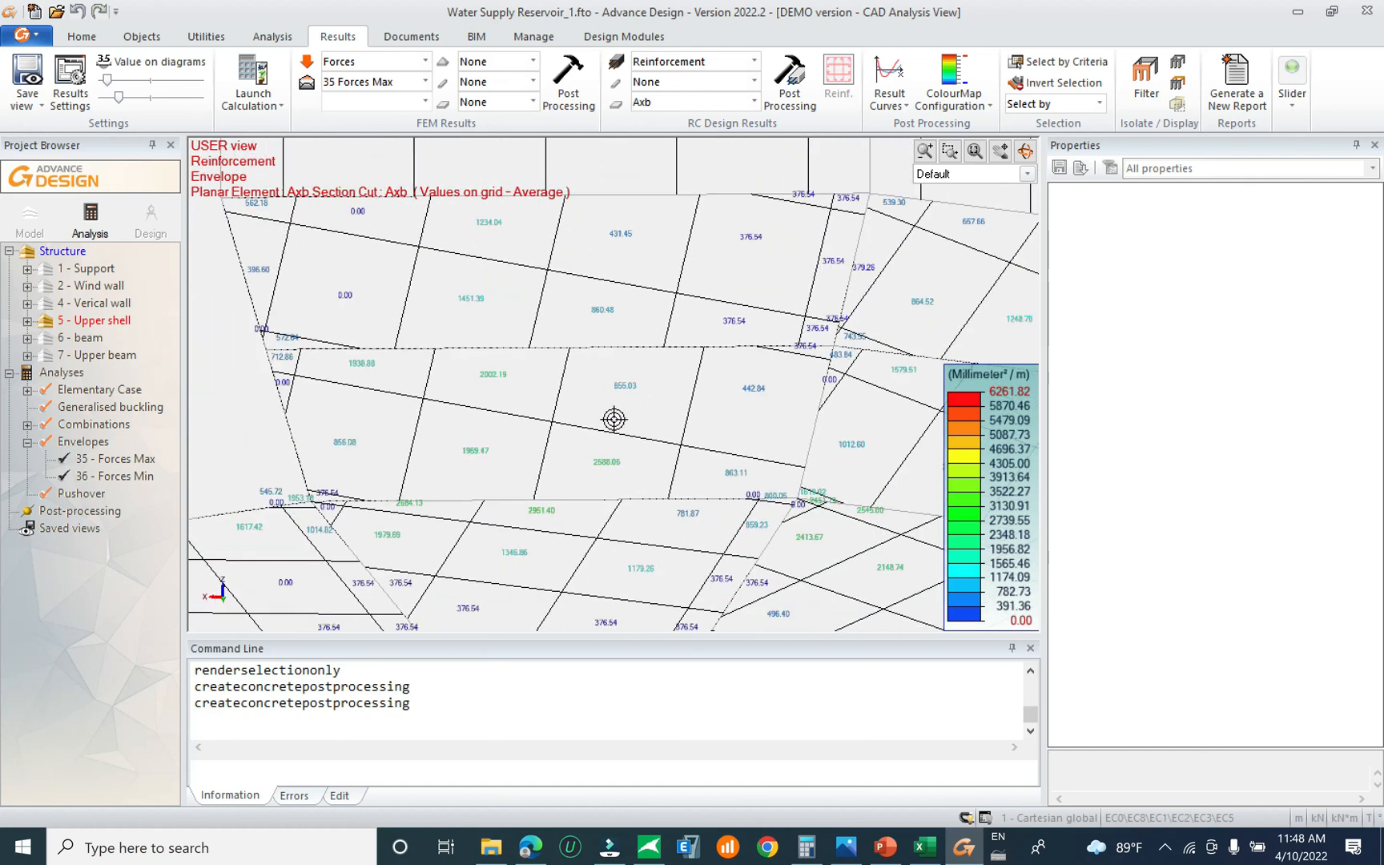
scroll(628, 456, up, 1)
scroll(639, 451, up, 1)
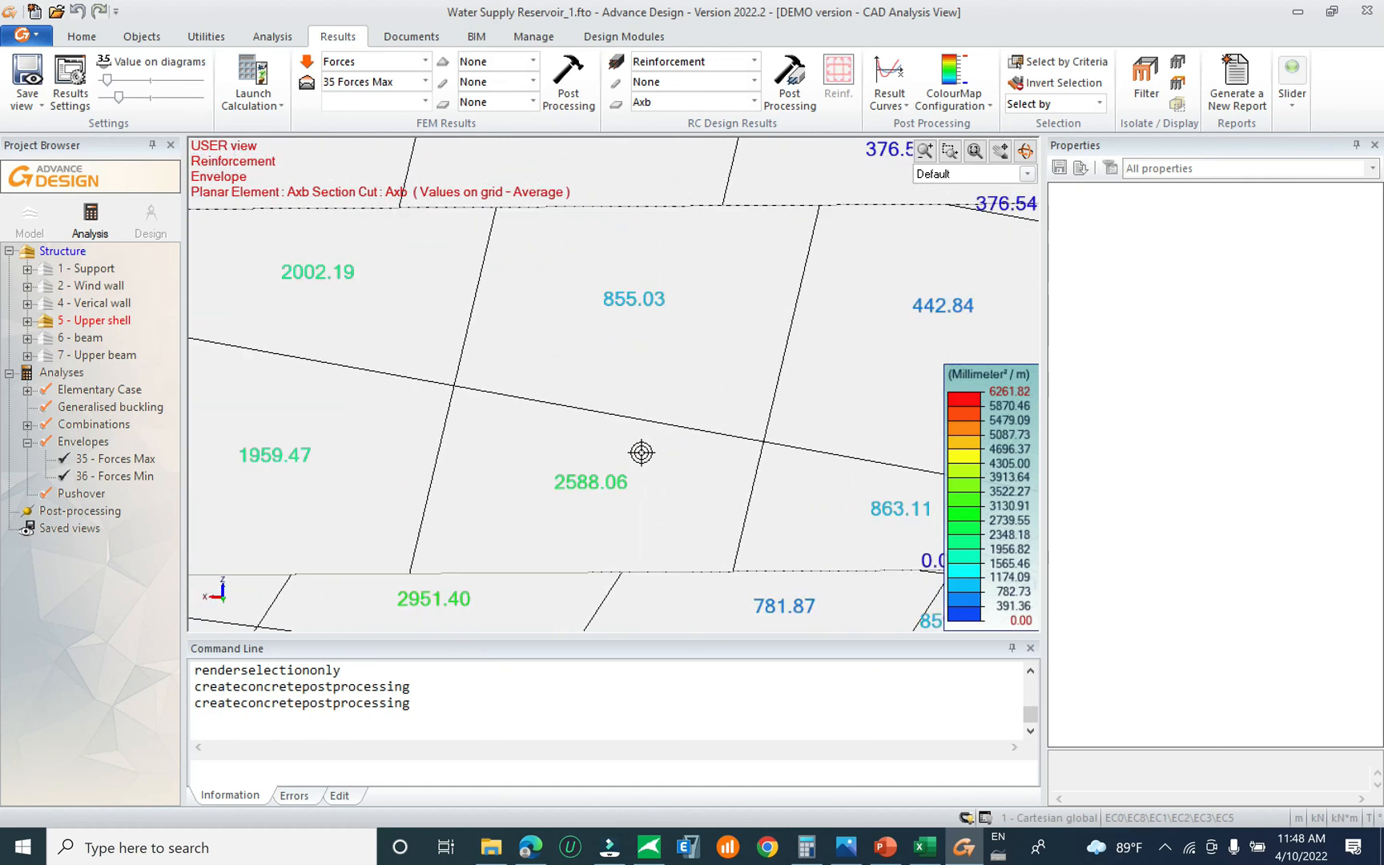
scroll(637, 368, down, 2)
scroll(580, 454, up, 2)
scroll(430, 513, down, 1)
Inspect the Axb grid values along the bottom opening's edge, up to the end plate's corner with the peak reinforcement
middle_drag(478, 498, 694, 282)
scroll(510, 436, up, 3)
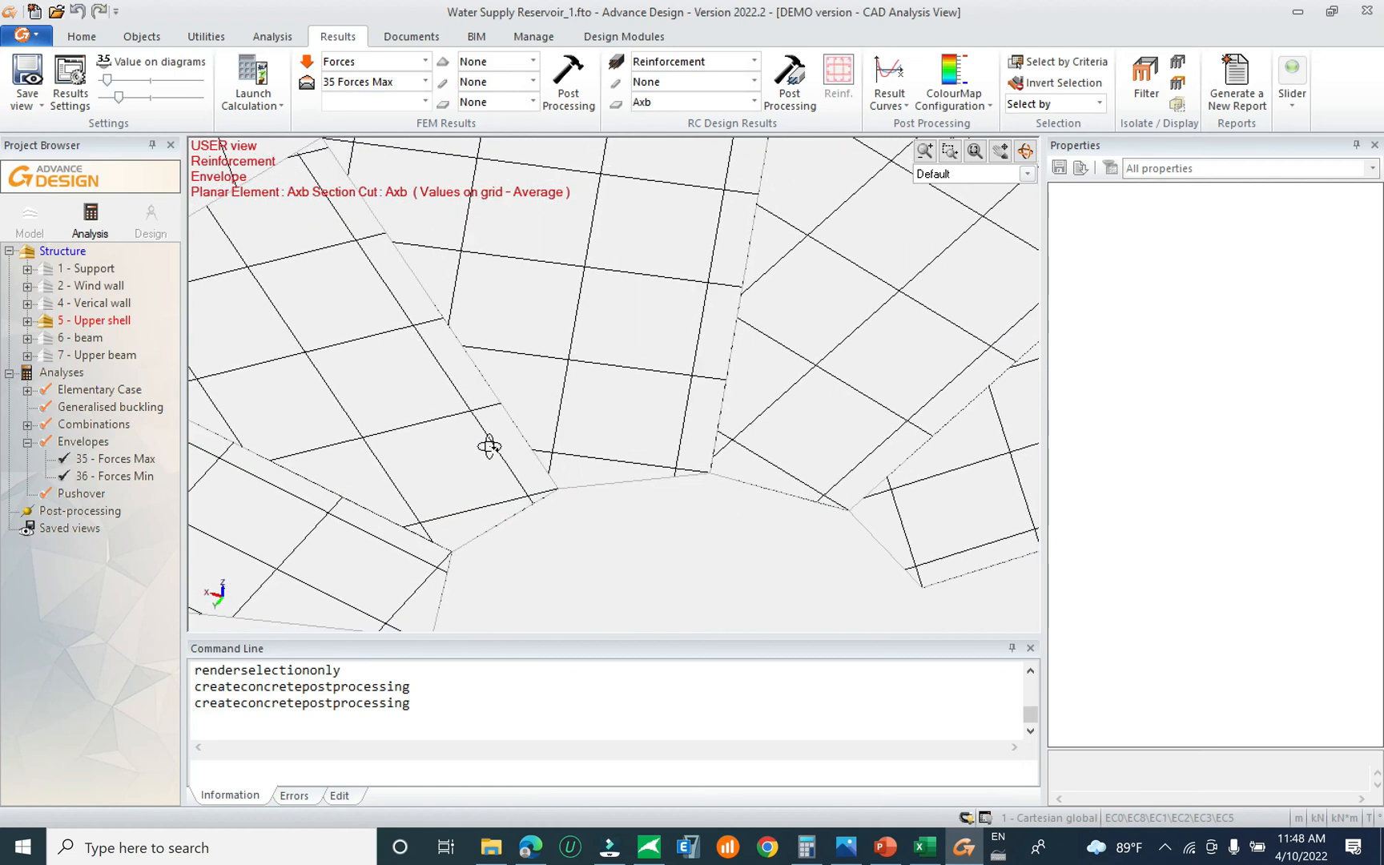
scroll(384, 391, up, 1)
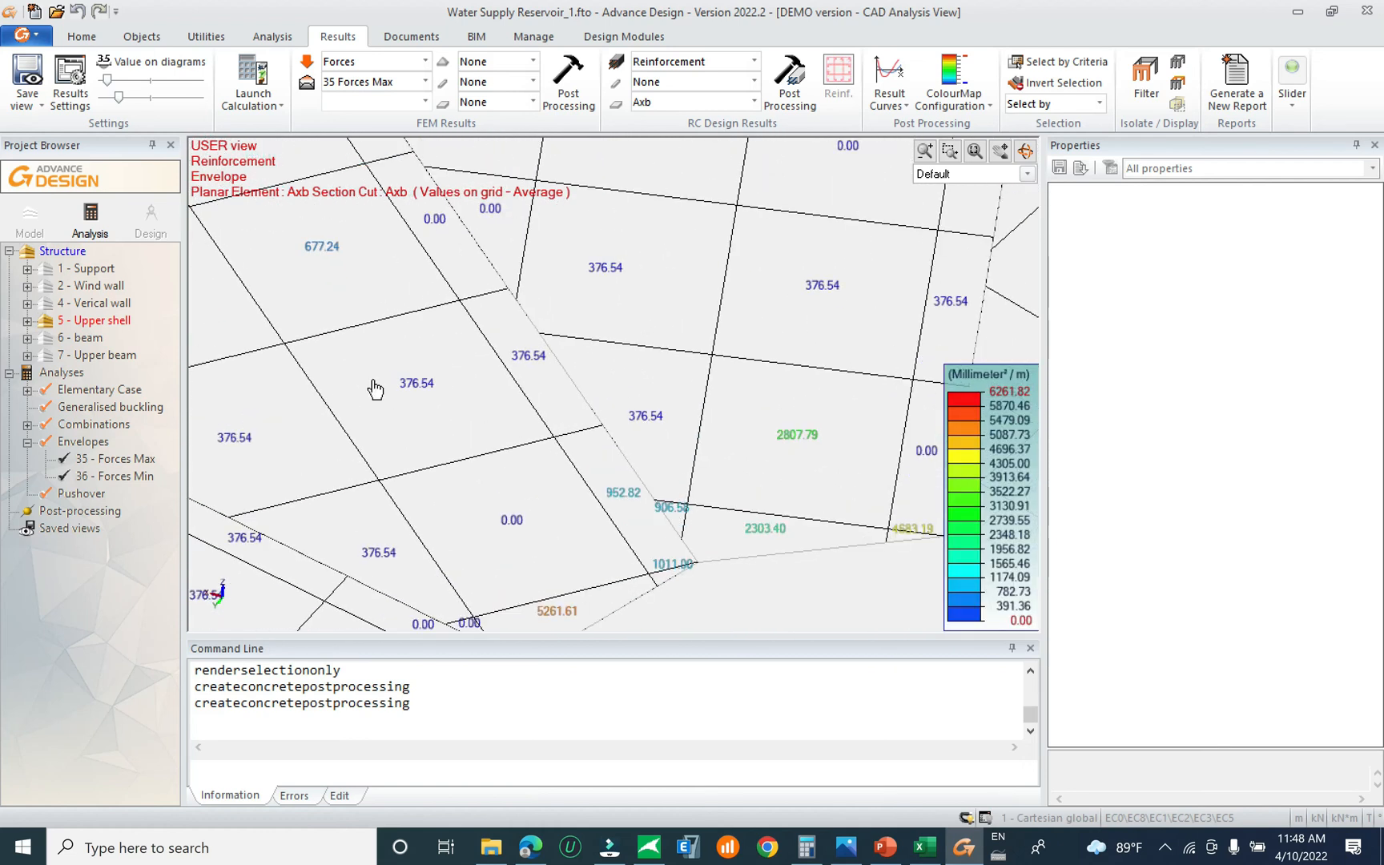
scroll(618, 368, up, 2)
middle_drag(618, 368, 520, 369)
scroll(683, 426, down, 3)
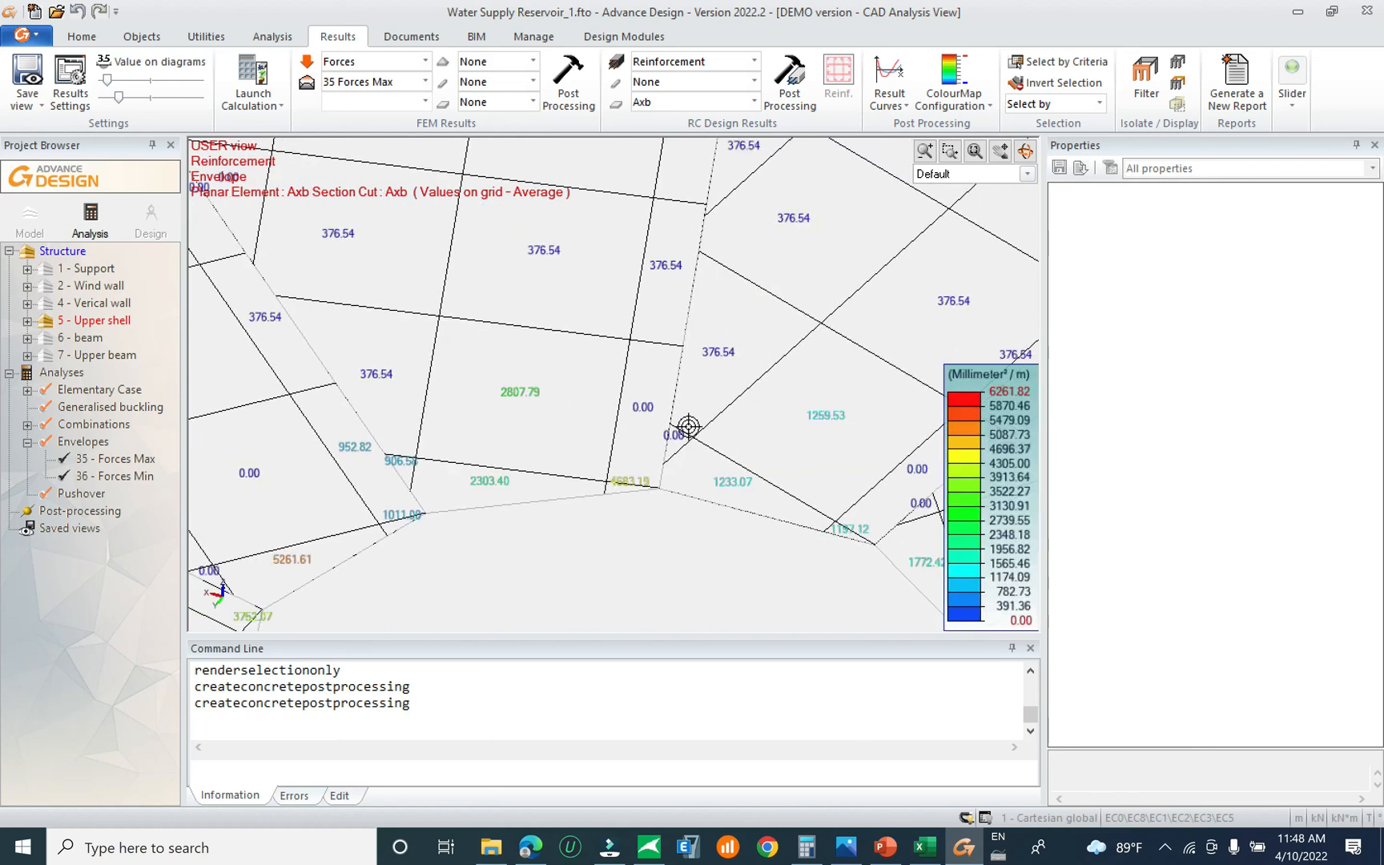
middle_drag(488, 423, 785, 230)
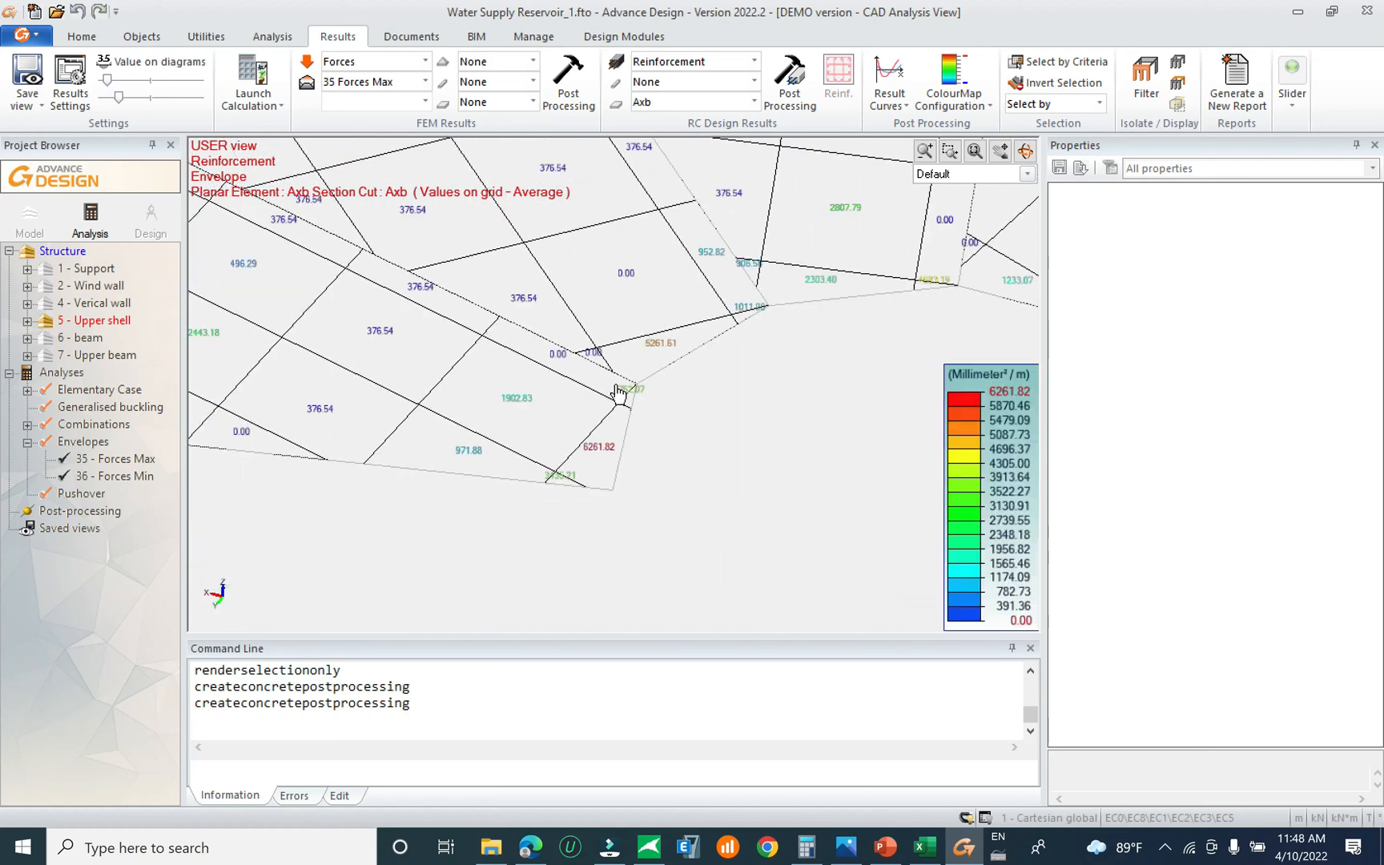
shift+middle_drag(611, 394, 540, 415)
shift+middle_drag(548, 355, 538, 405)
scroll(497, 517, up, 3)
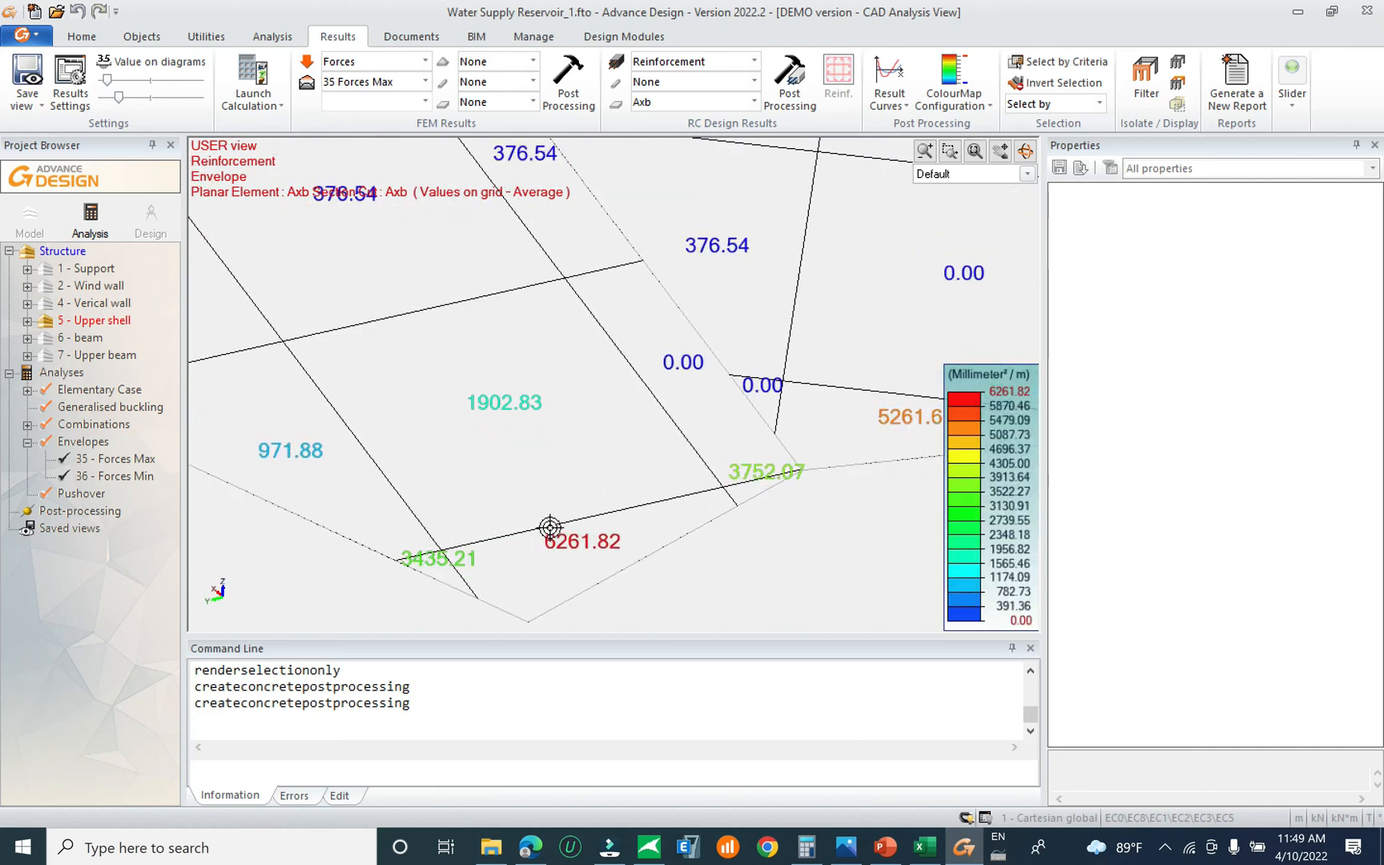
Switch to the Minimum reinforcement workbook in Excel and set the As1 bar diameter in E59 to 20
scroll(516, 511, down, 2)
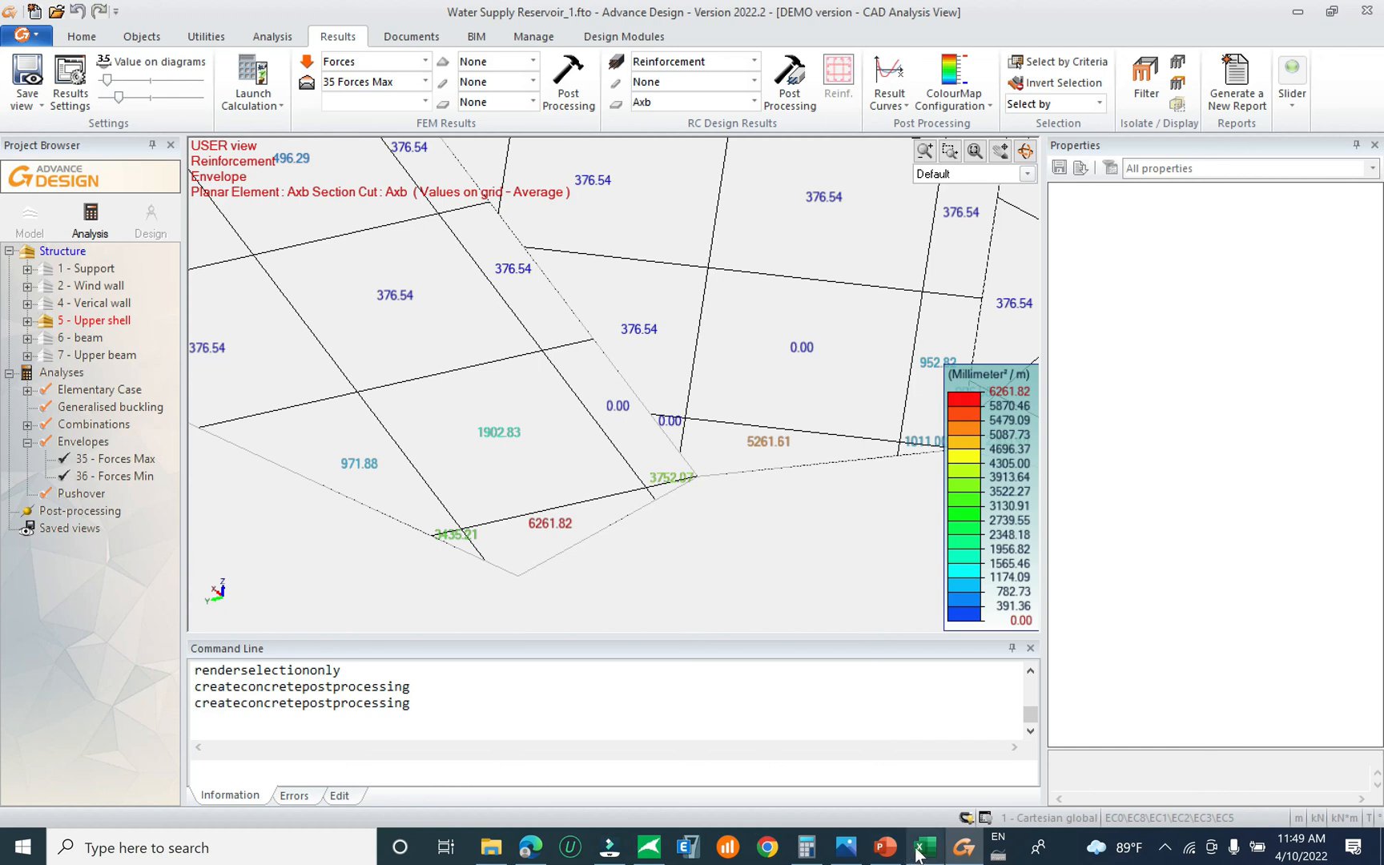
mouse_move(922, 856)
shift+middle_drag(559, 454, 664, 605)
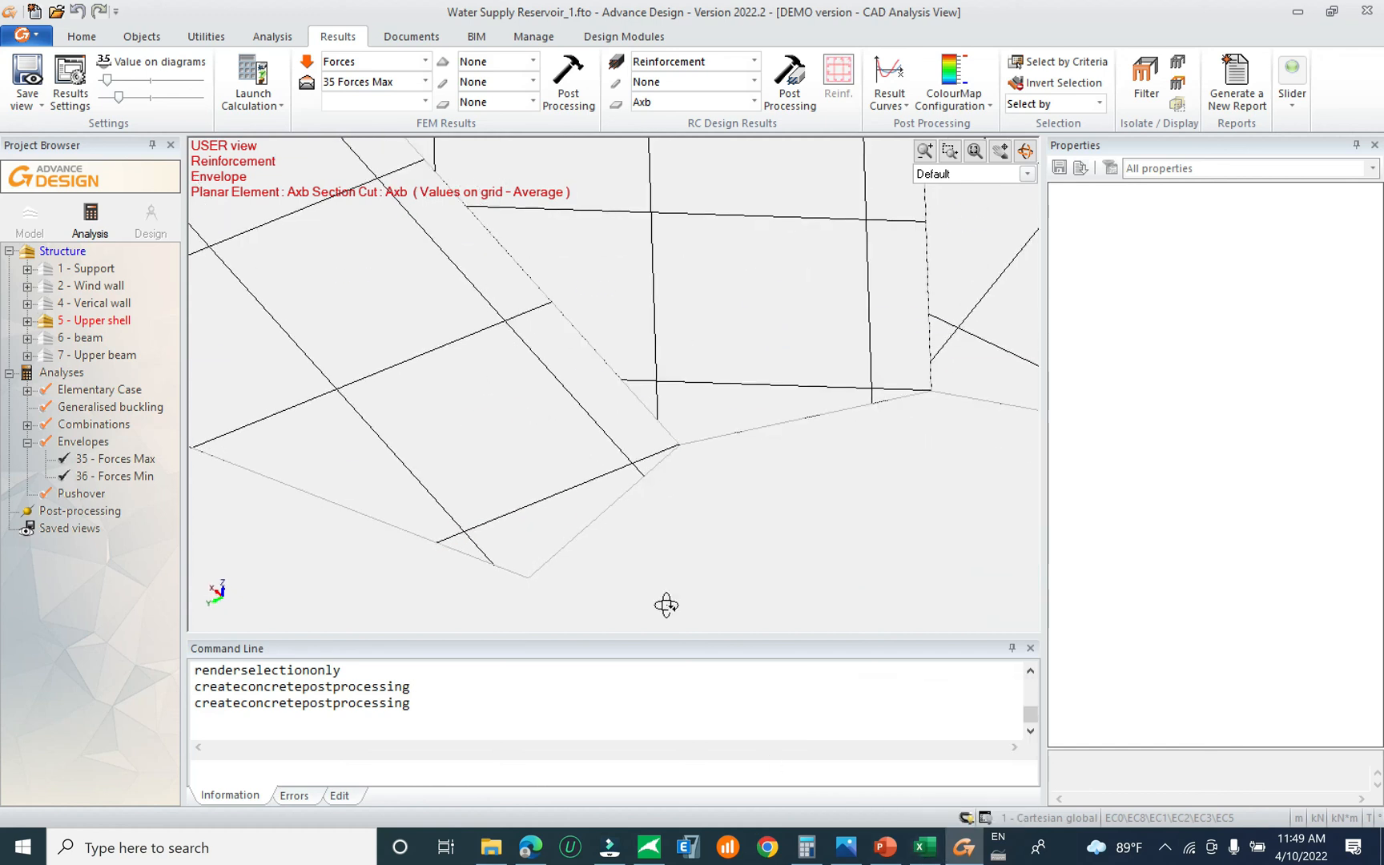
click(921, 849)
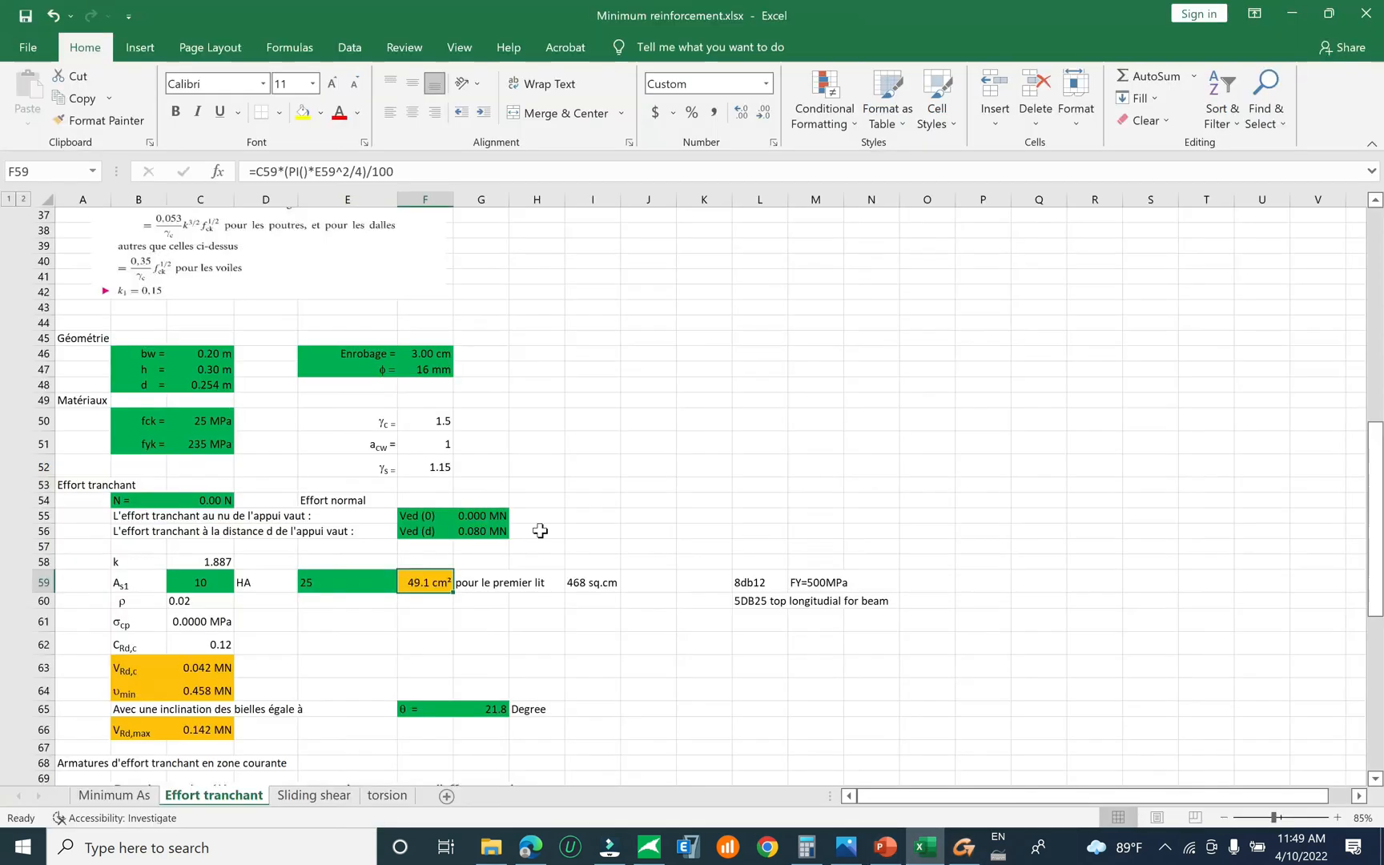
click(350, 582)
text(2)
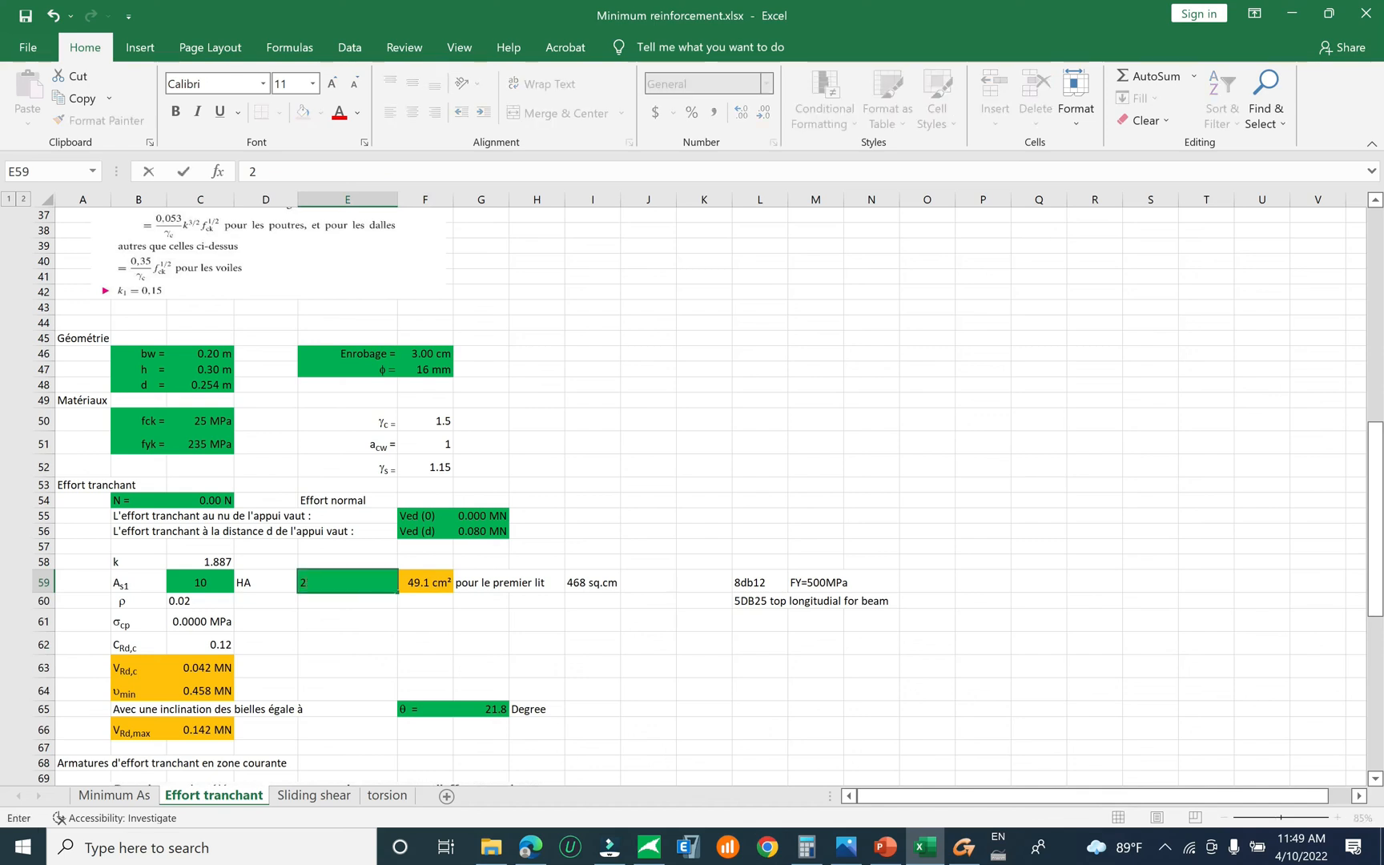
key(Return)
click(400, 575)
click(311, 567)
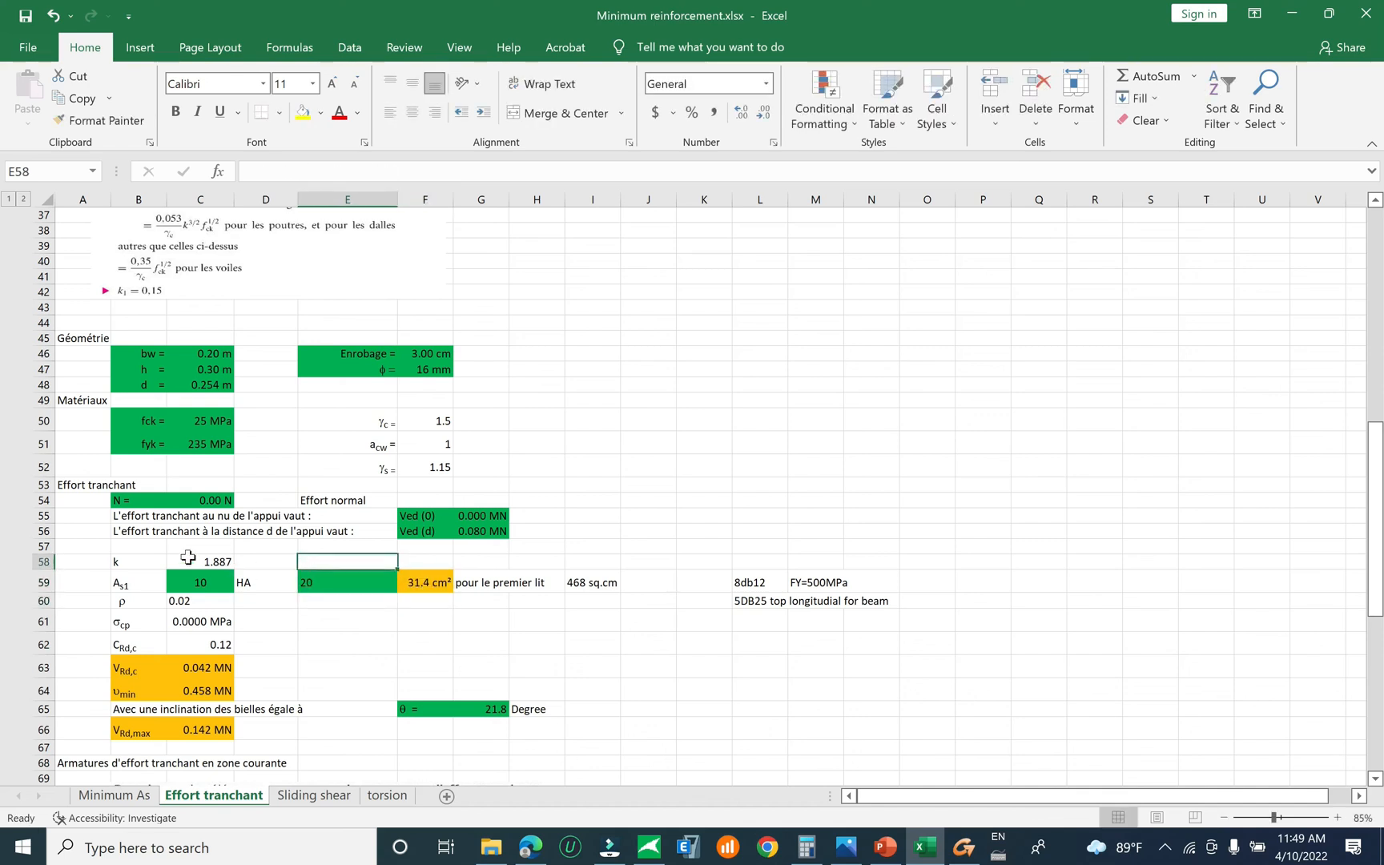
click(189, 560)
click(190, 576)
Enter 10DB20 in L58 and the note "for upper sheel element" in M58, above the 8db12 entry
click(756, 583)
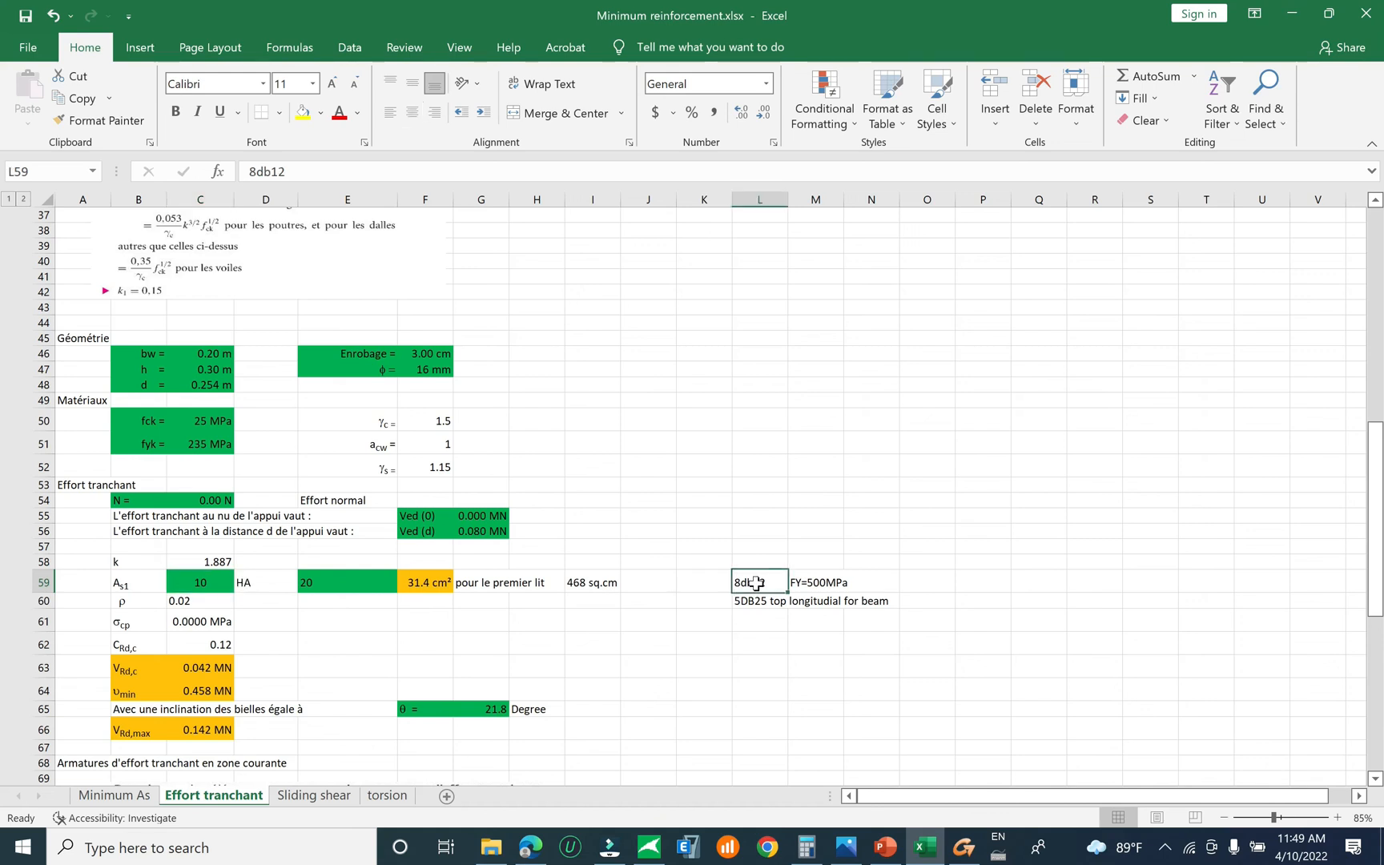
click(781, 560)
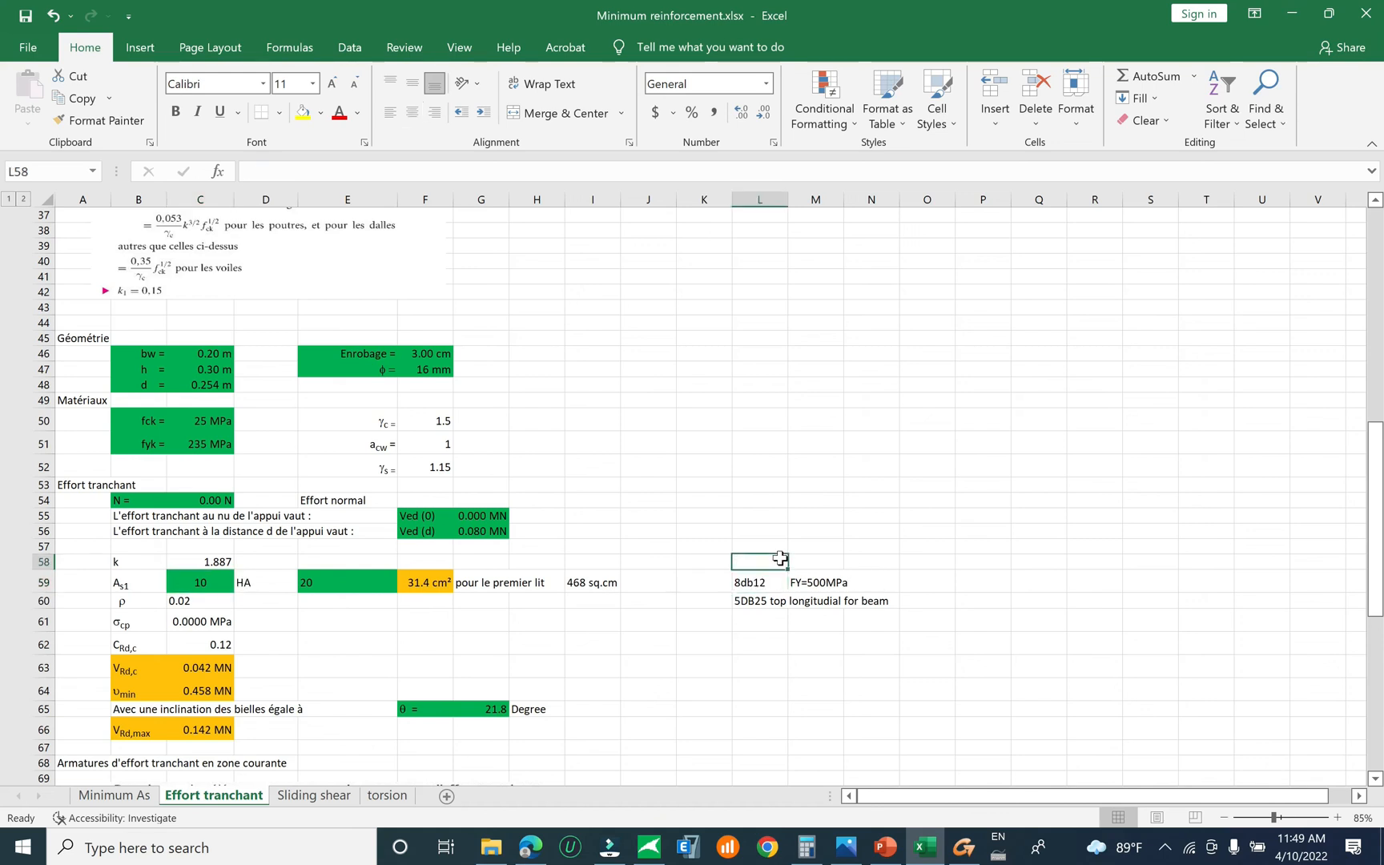
text(10DB20)
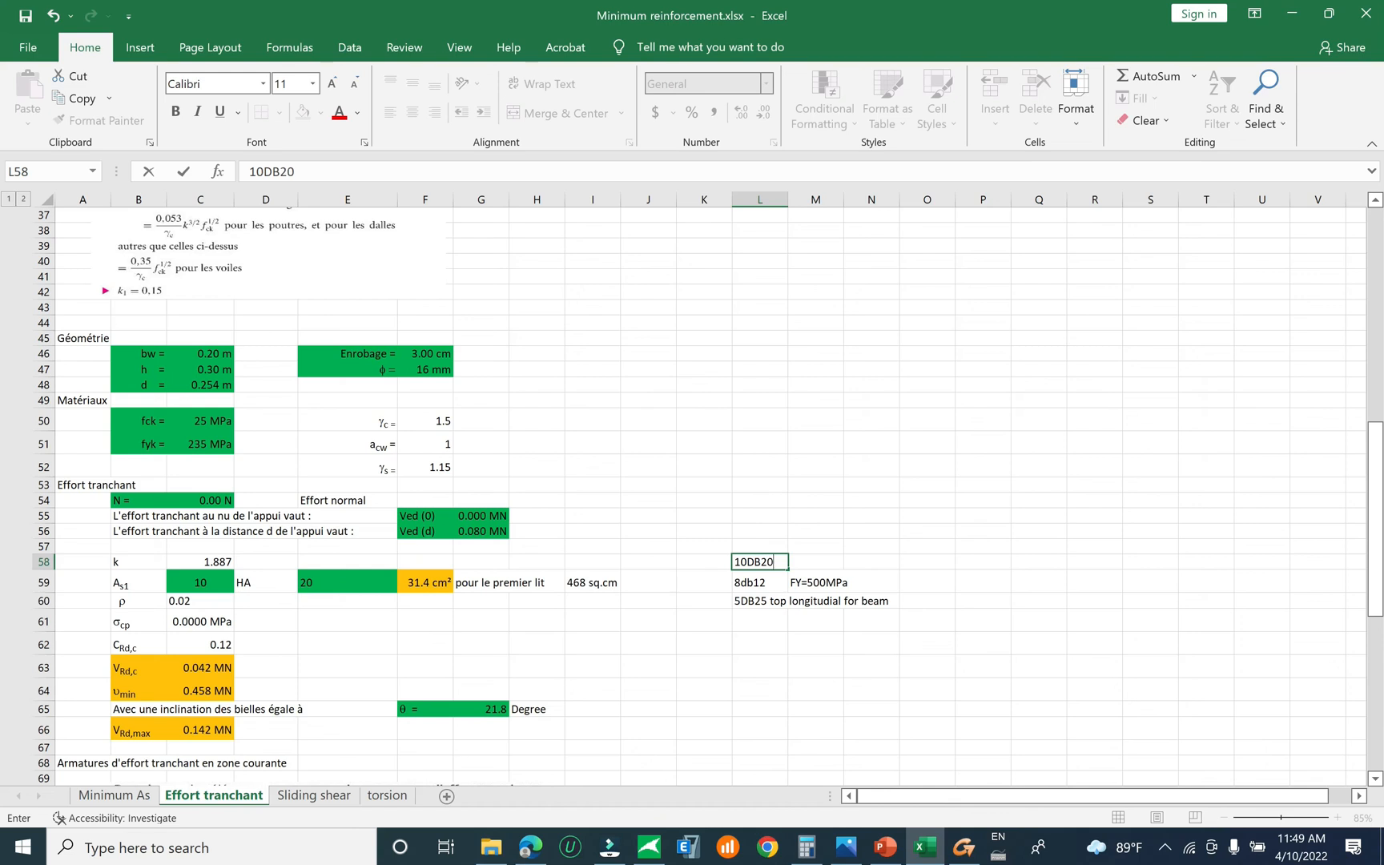
key(Tab)
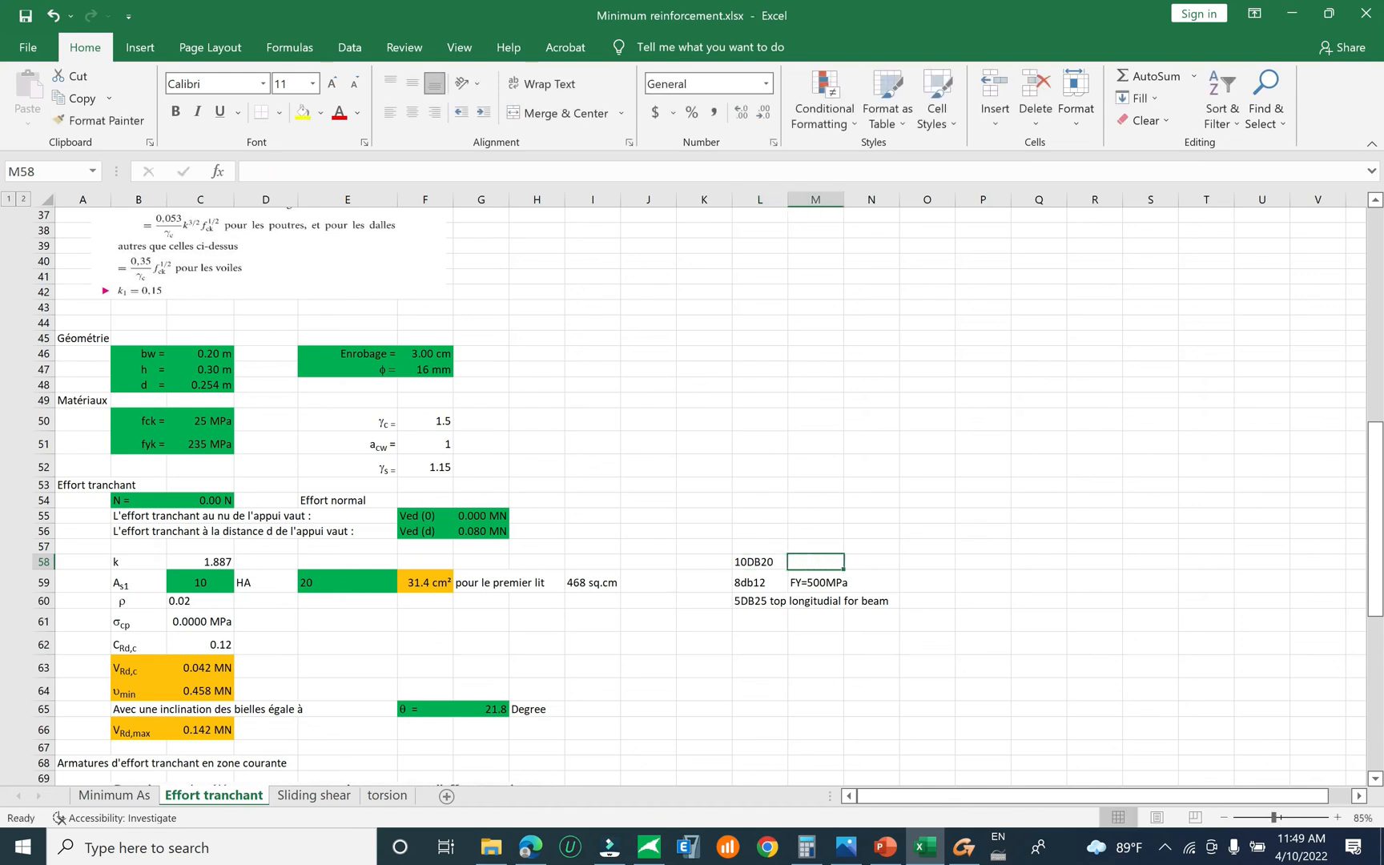
text(for)
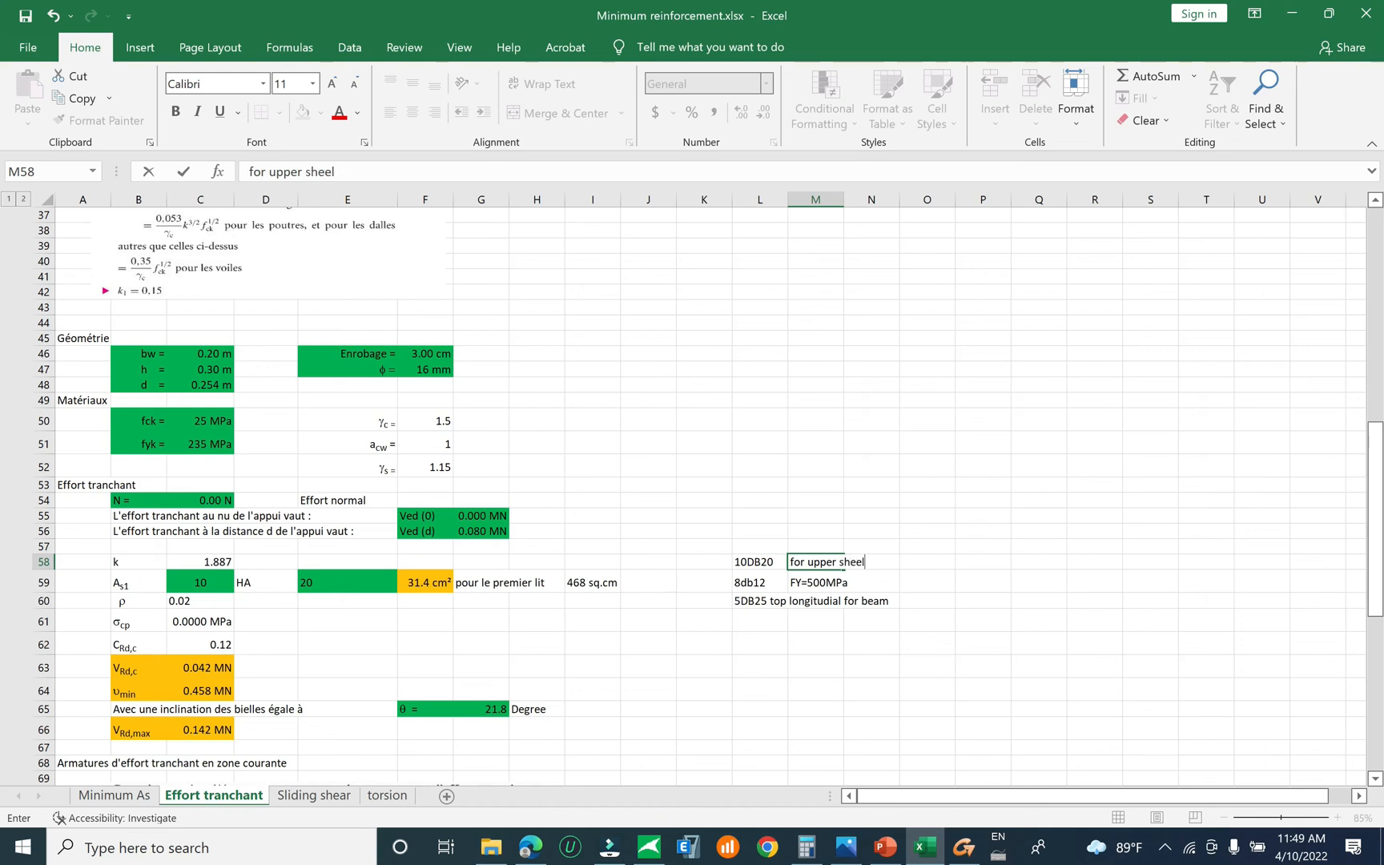
text(upper sheel element)
key(Return)
Switch to Advance Design, run the RC post-processing for Ayb and examine its grid values on the isolated shell plates
click(964, 847)
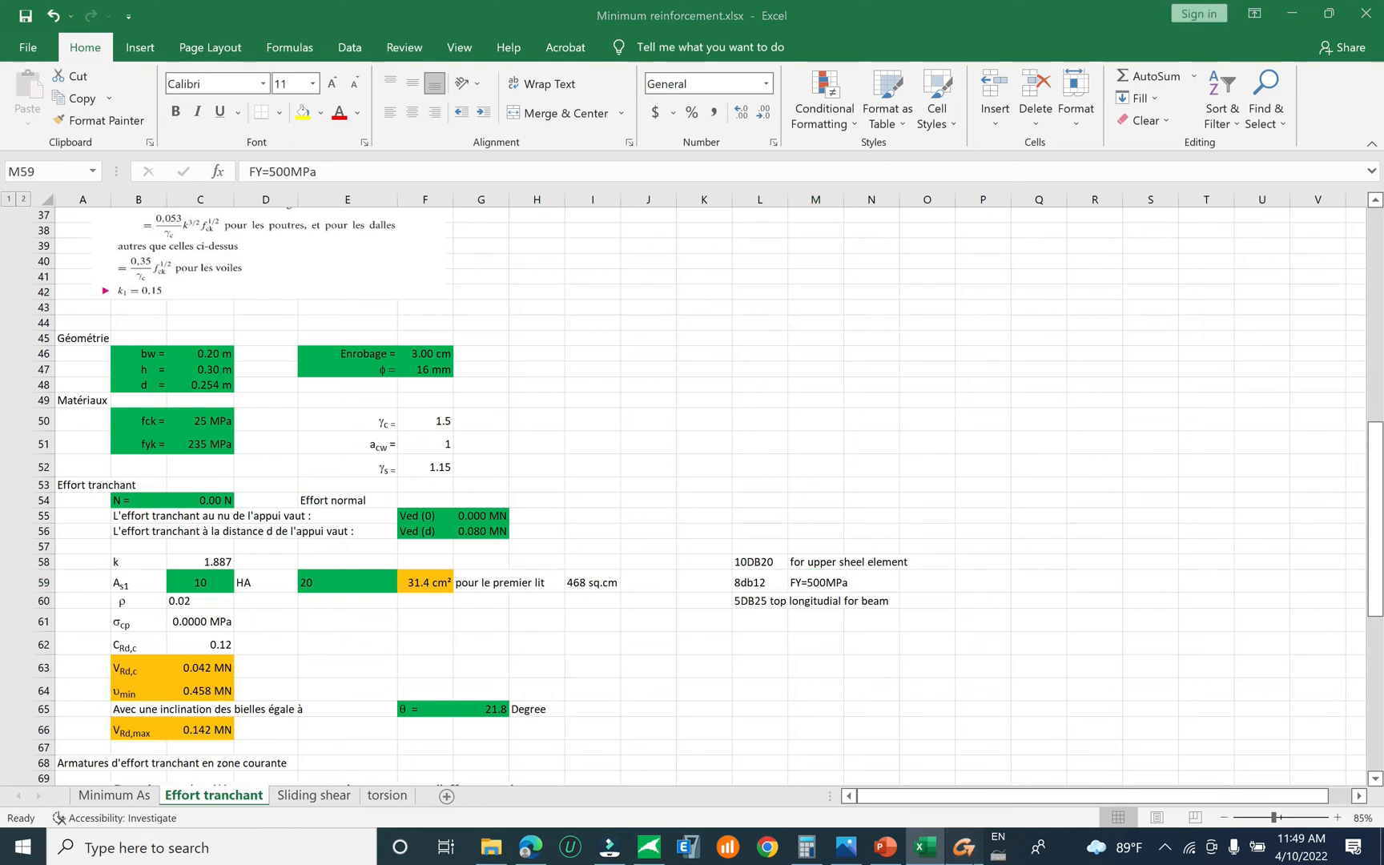
scroll(548, 567, down, 2)
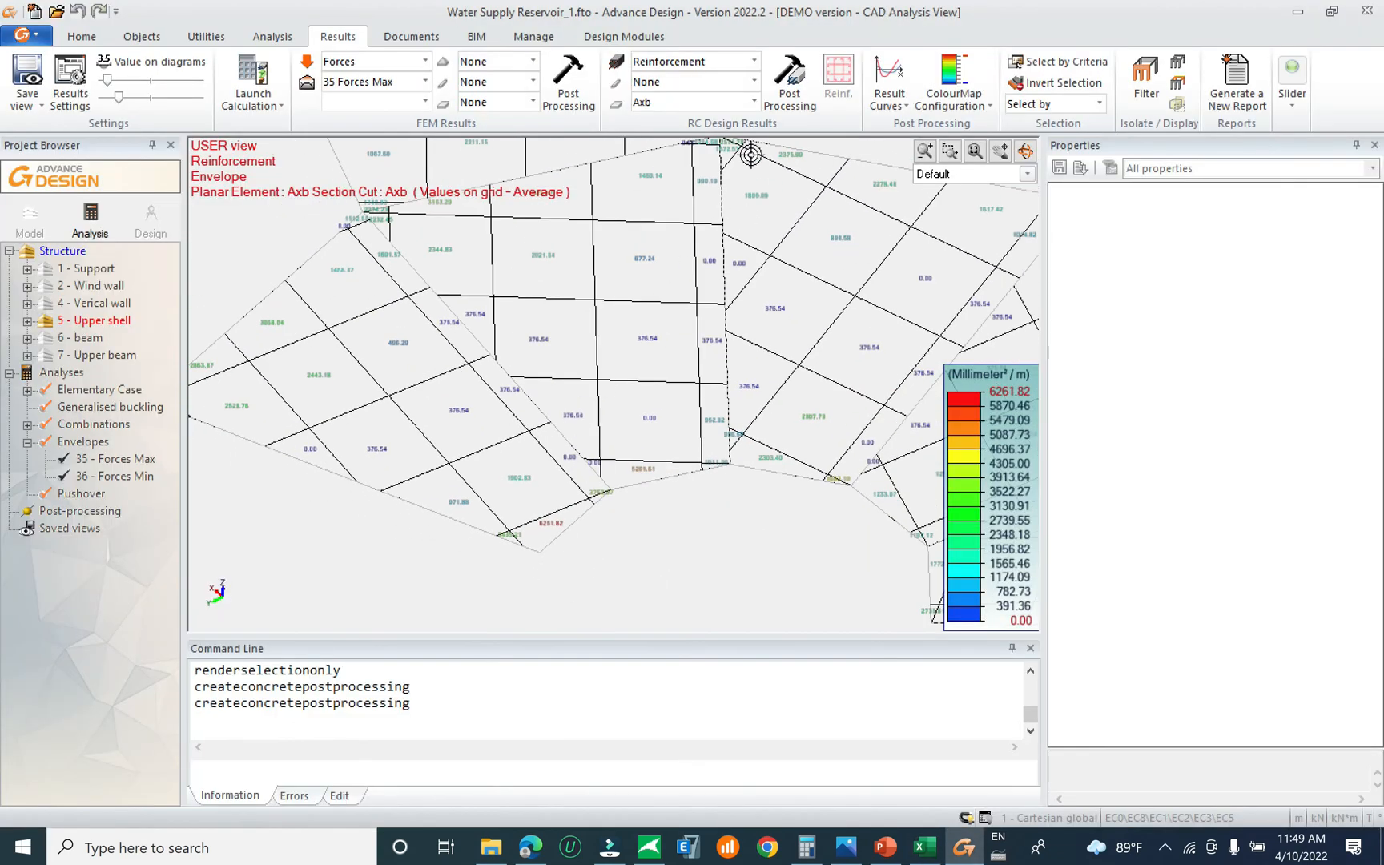
click(706, 101)
click(693, 146)
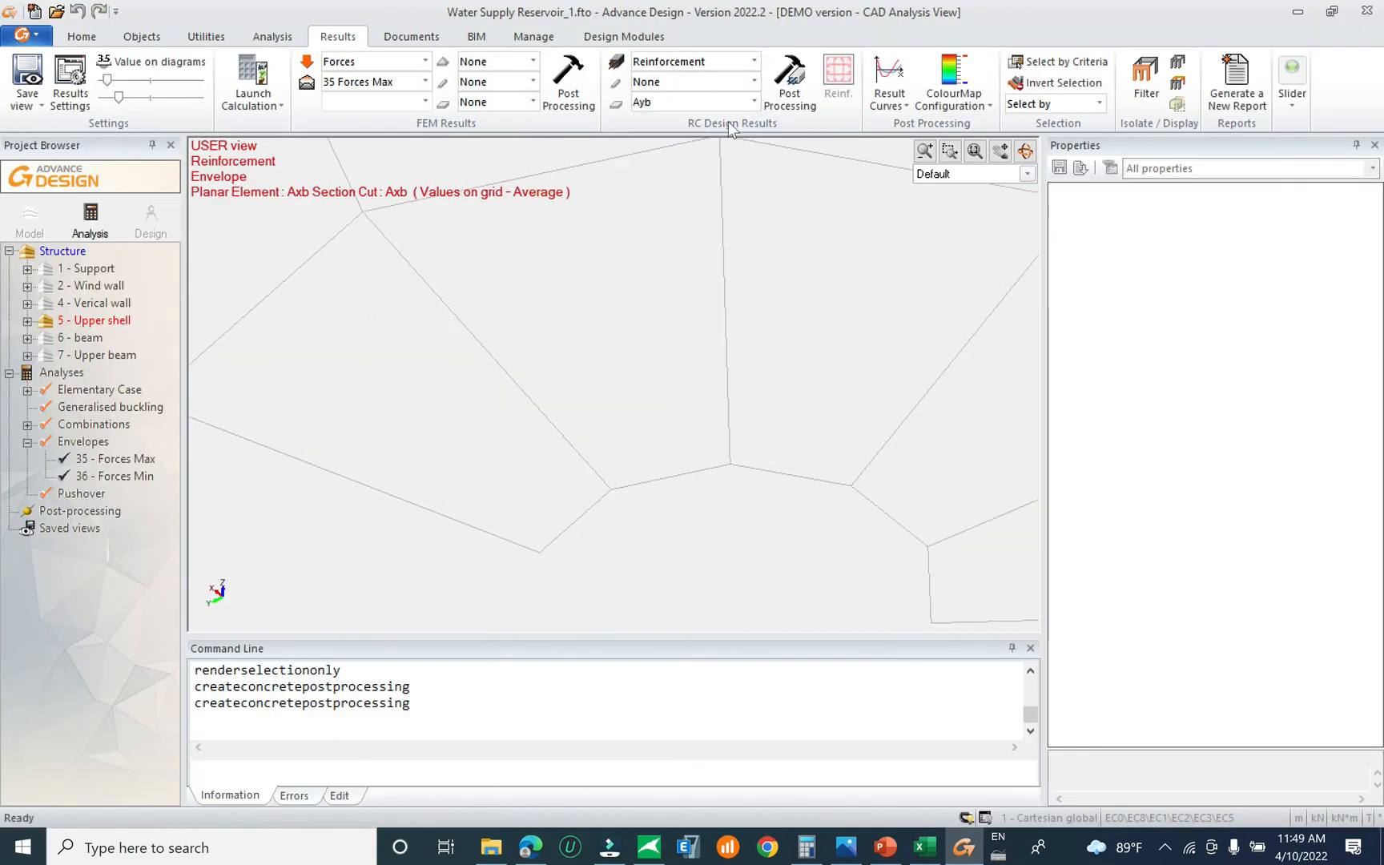
click(788, 80)
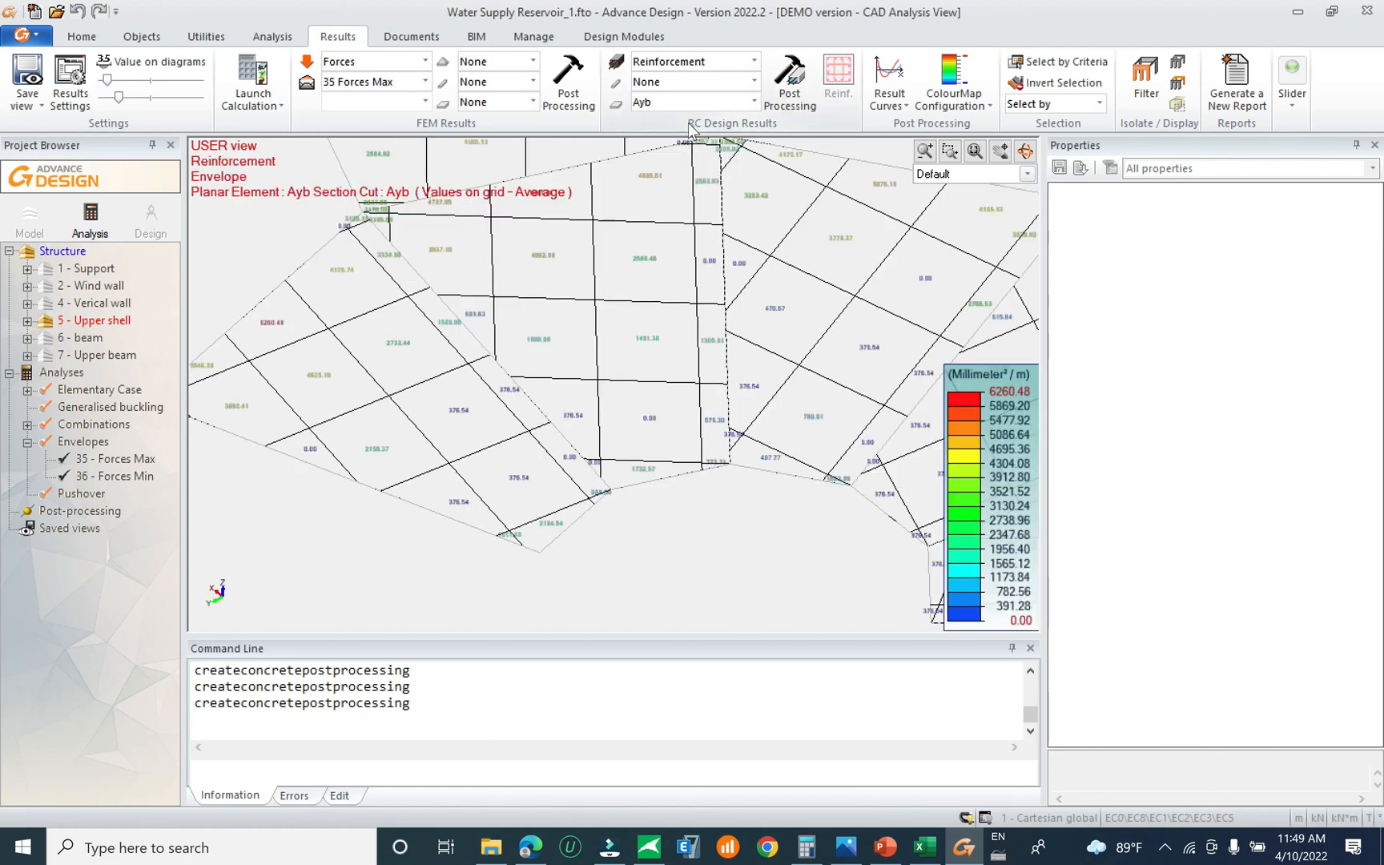
scroll(386, 472, up, 2)
scroll(386, 471, up, 2)
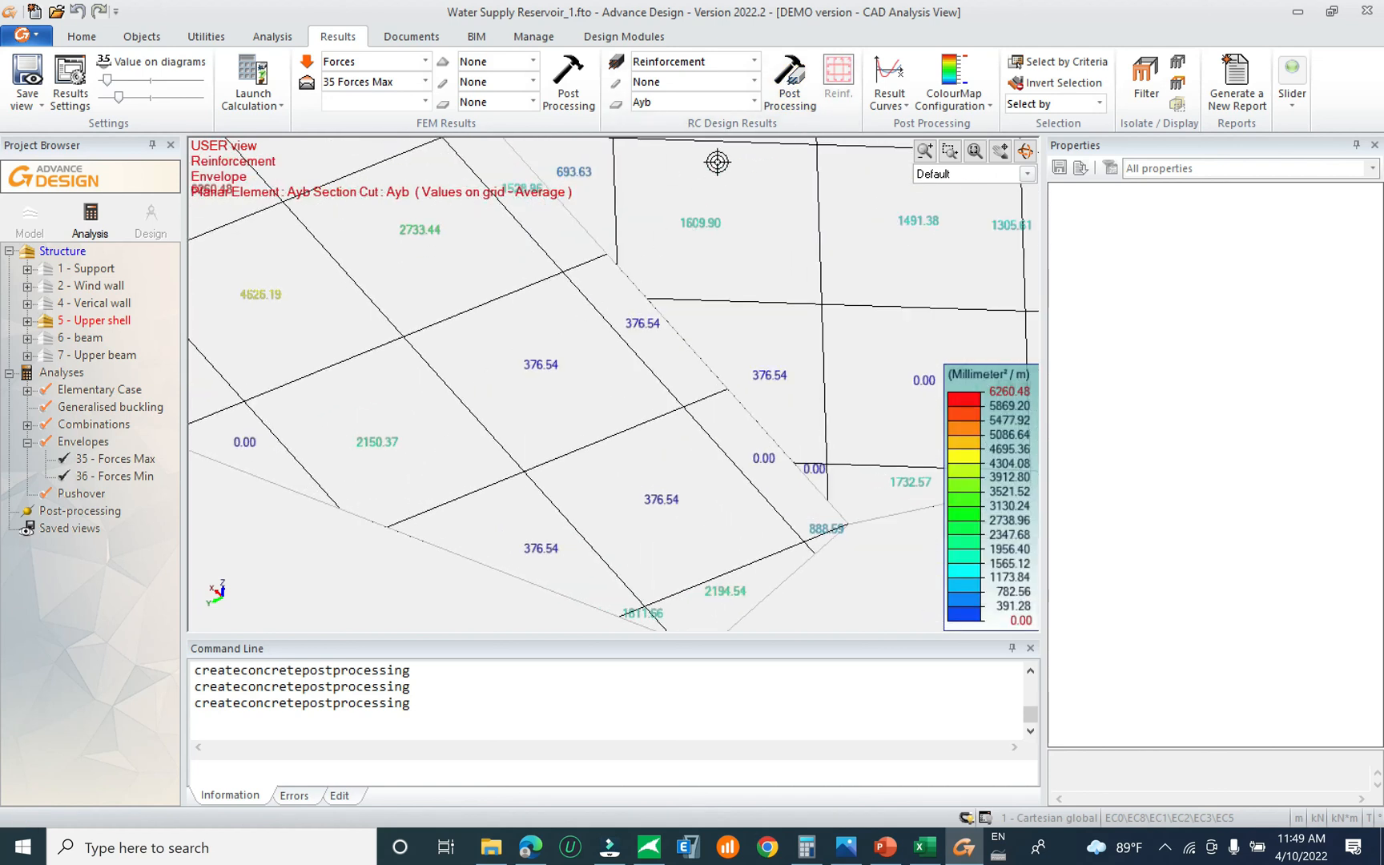
Display the Axt and then the Ayt reinforcement grid values on the isolated shell plates
click(709, 101)
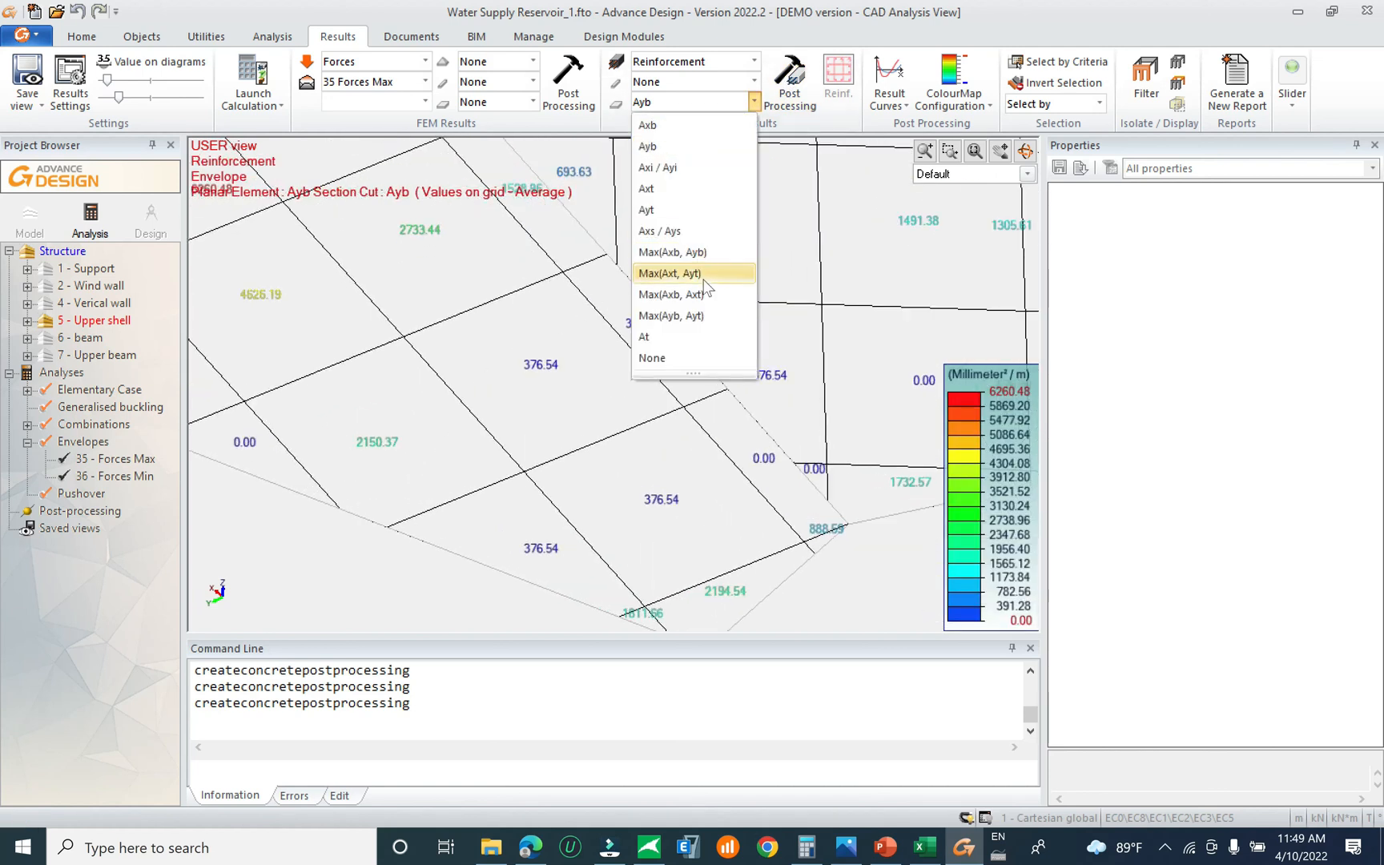
click(708, 201)
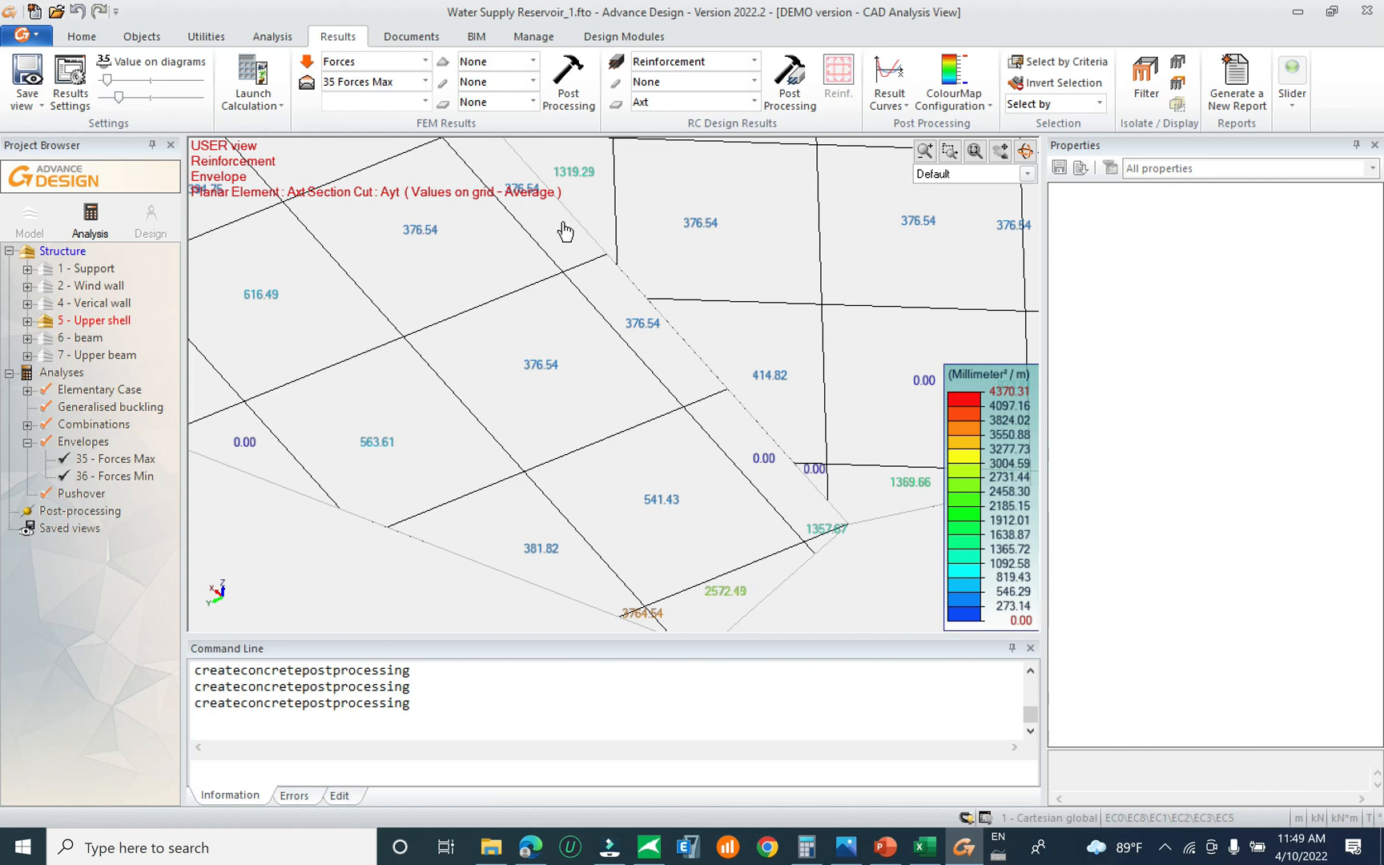
click(754, 102)
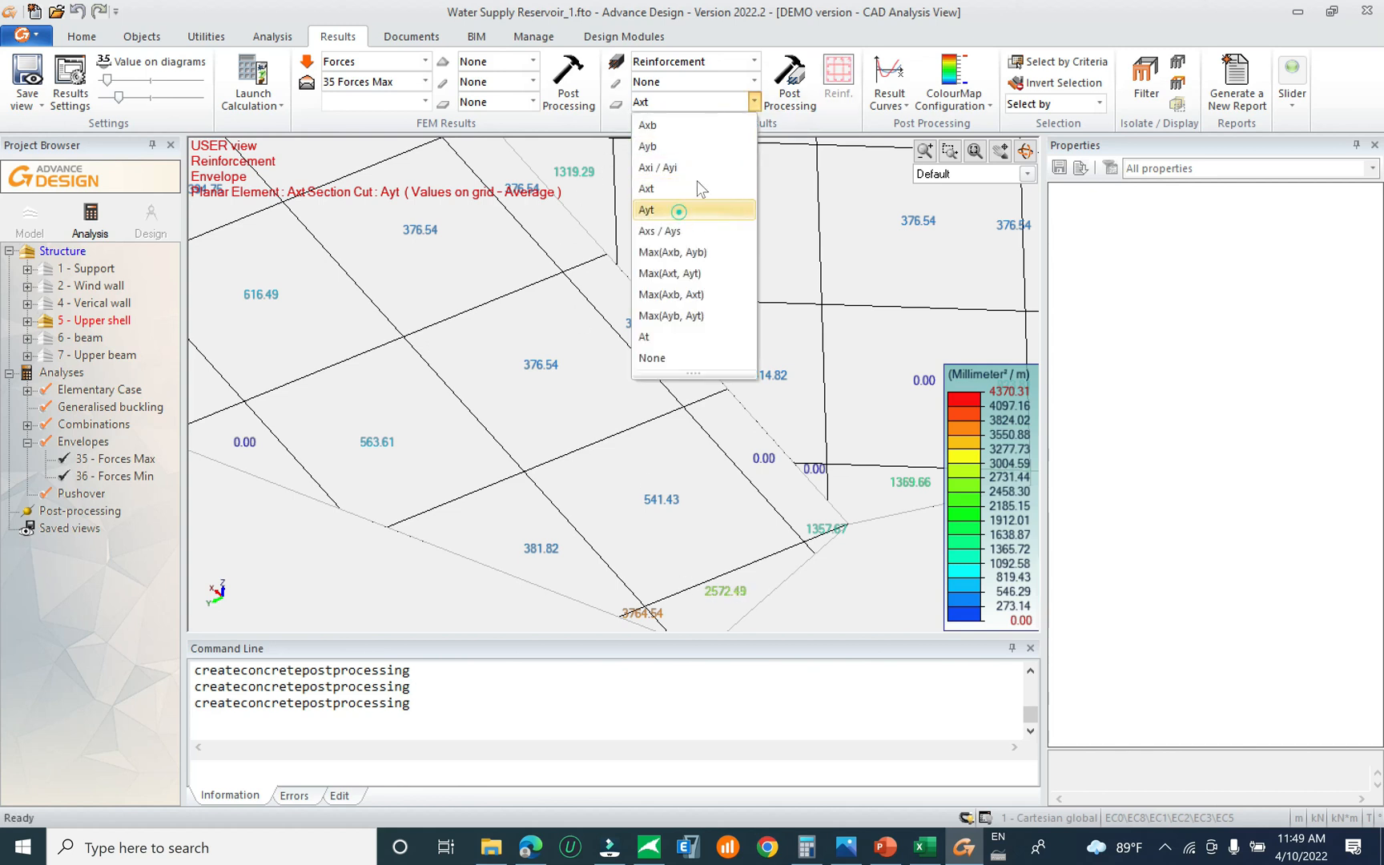
click(678, 210)
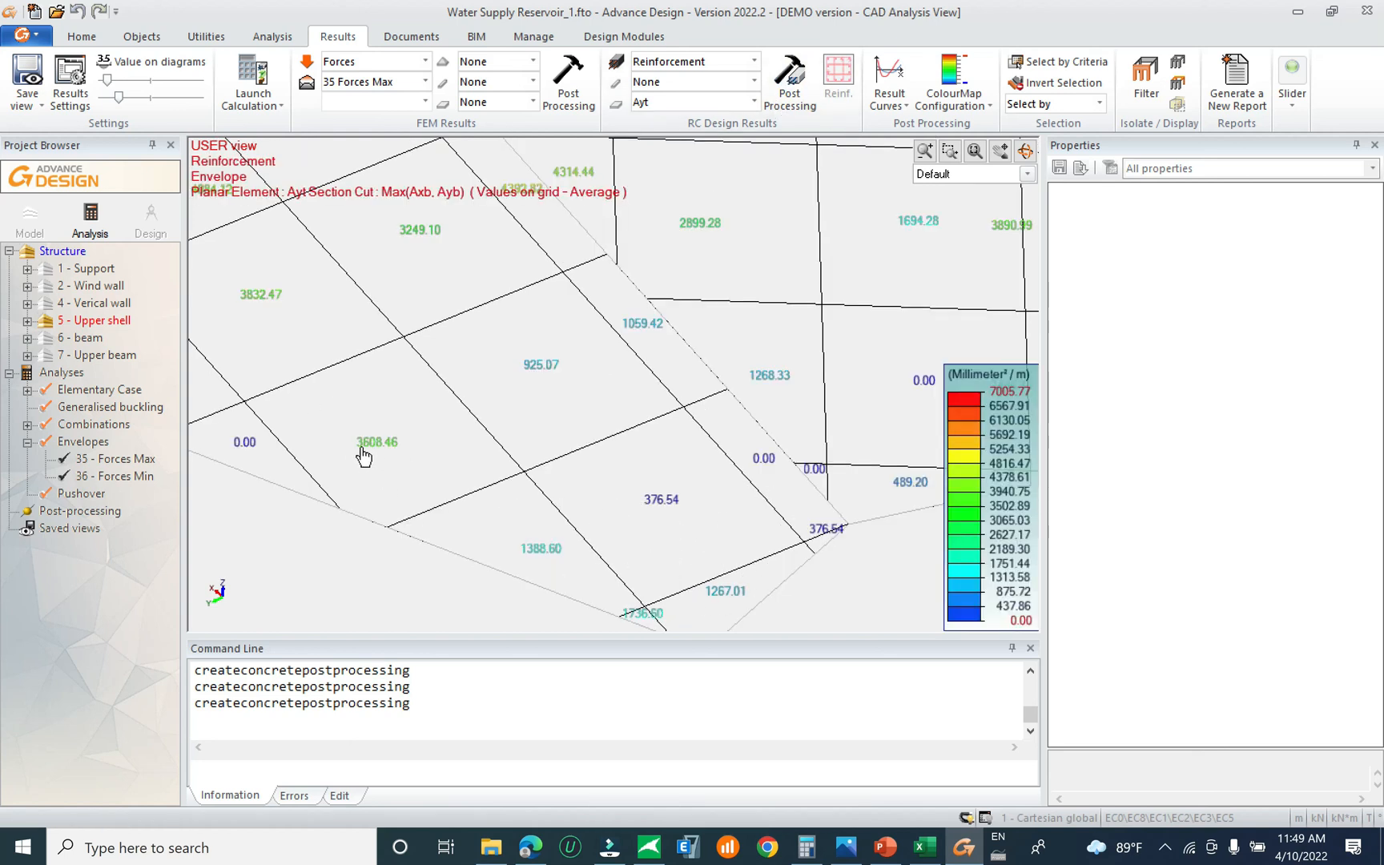
Switch to Excel, set the number of As1 bars in C59 to 12 and check the resulting steel area
click(924, 847)
click(215, 580)
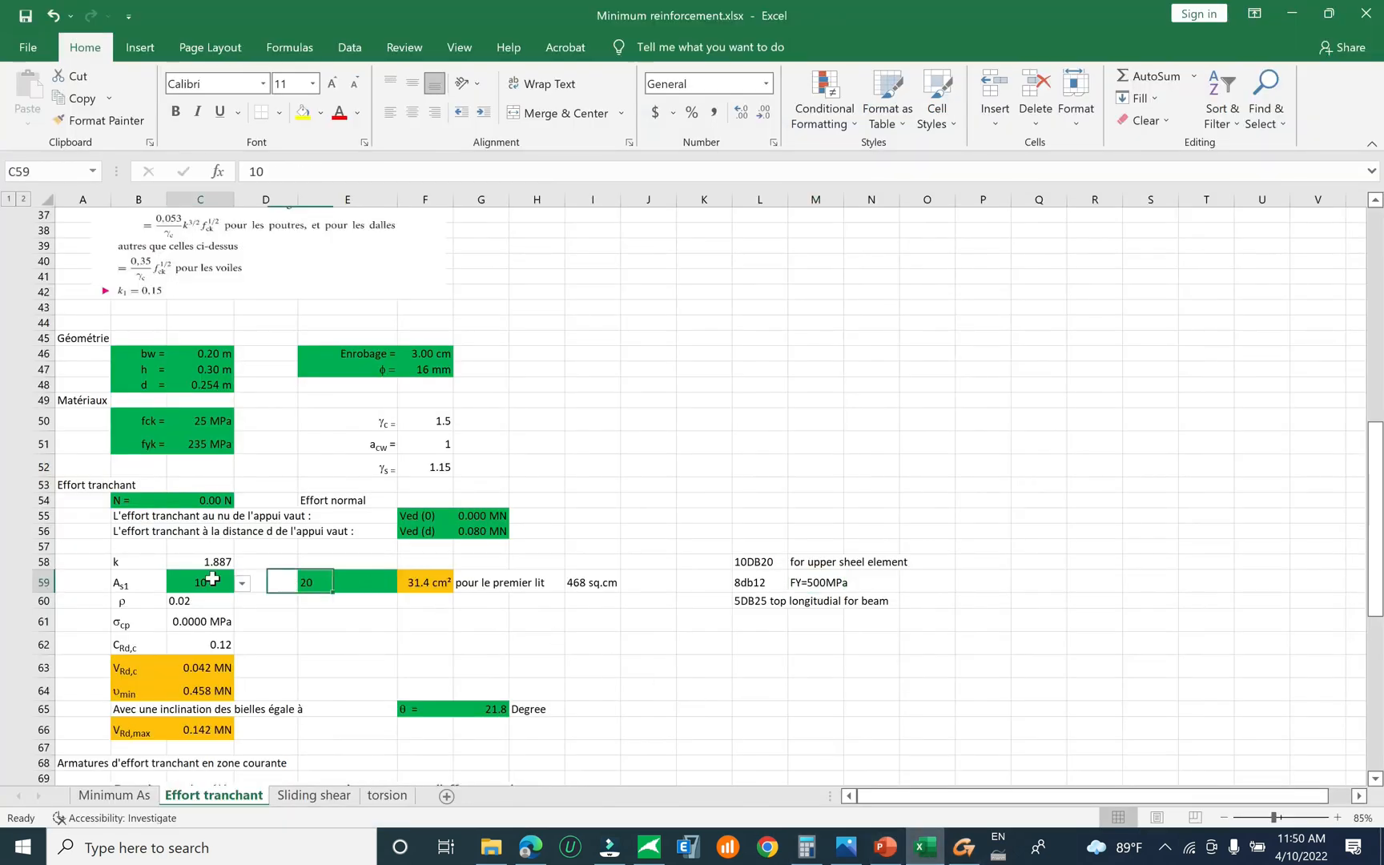
text(12)
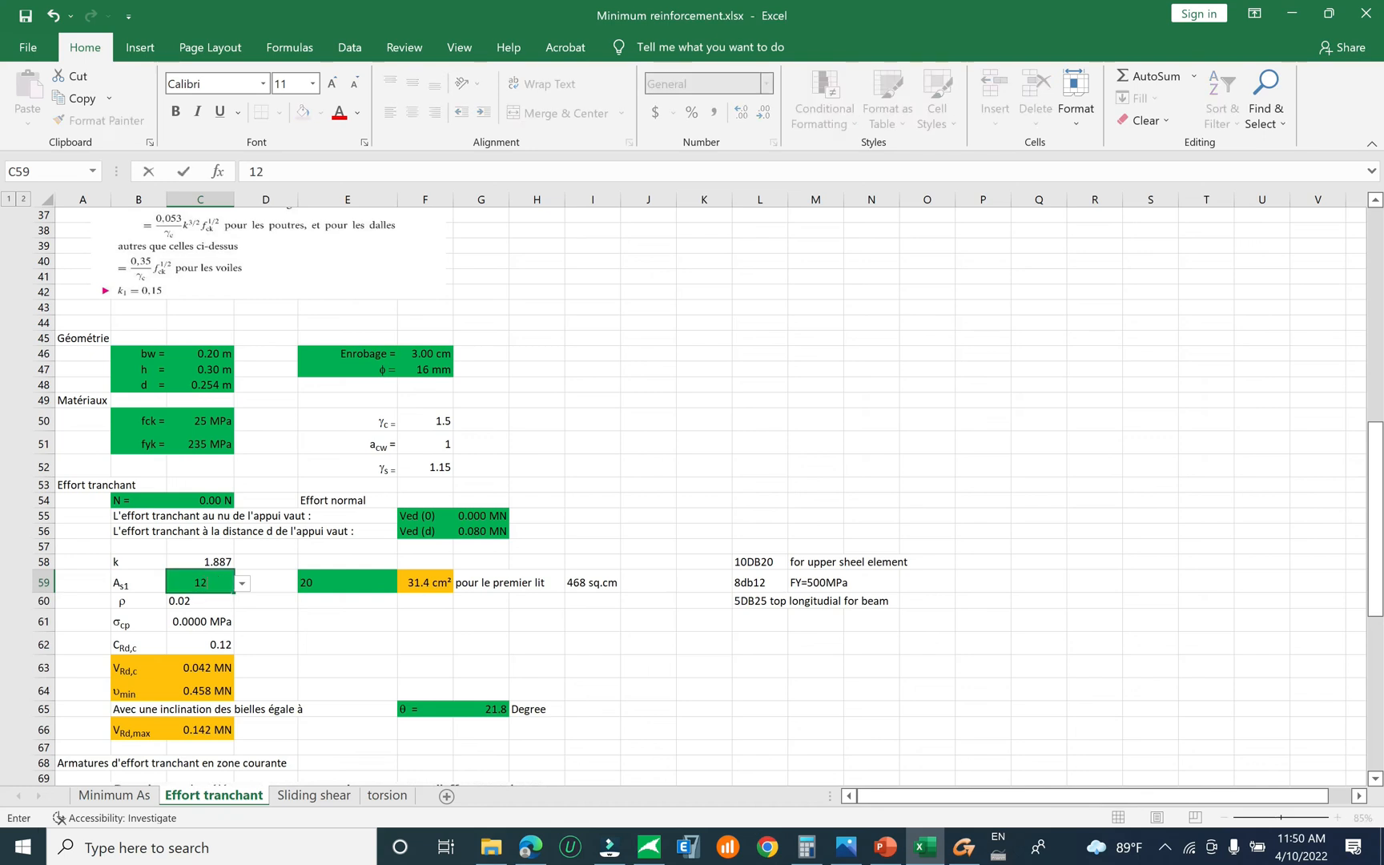
click(462, 638)
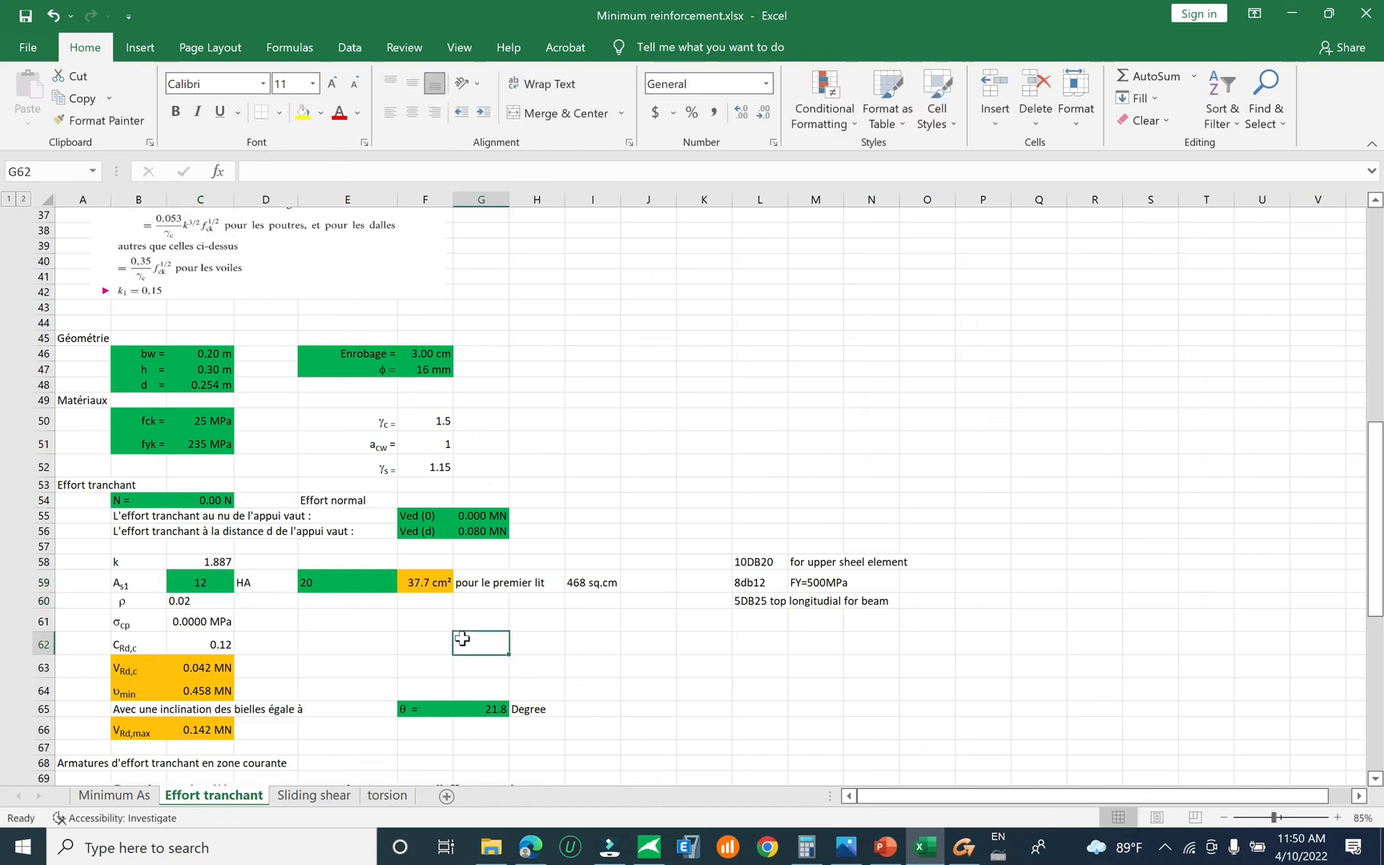
click(275, 599)
click(416, 584)
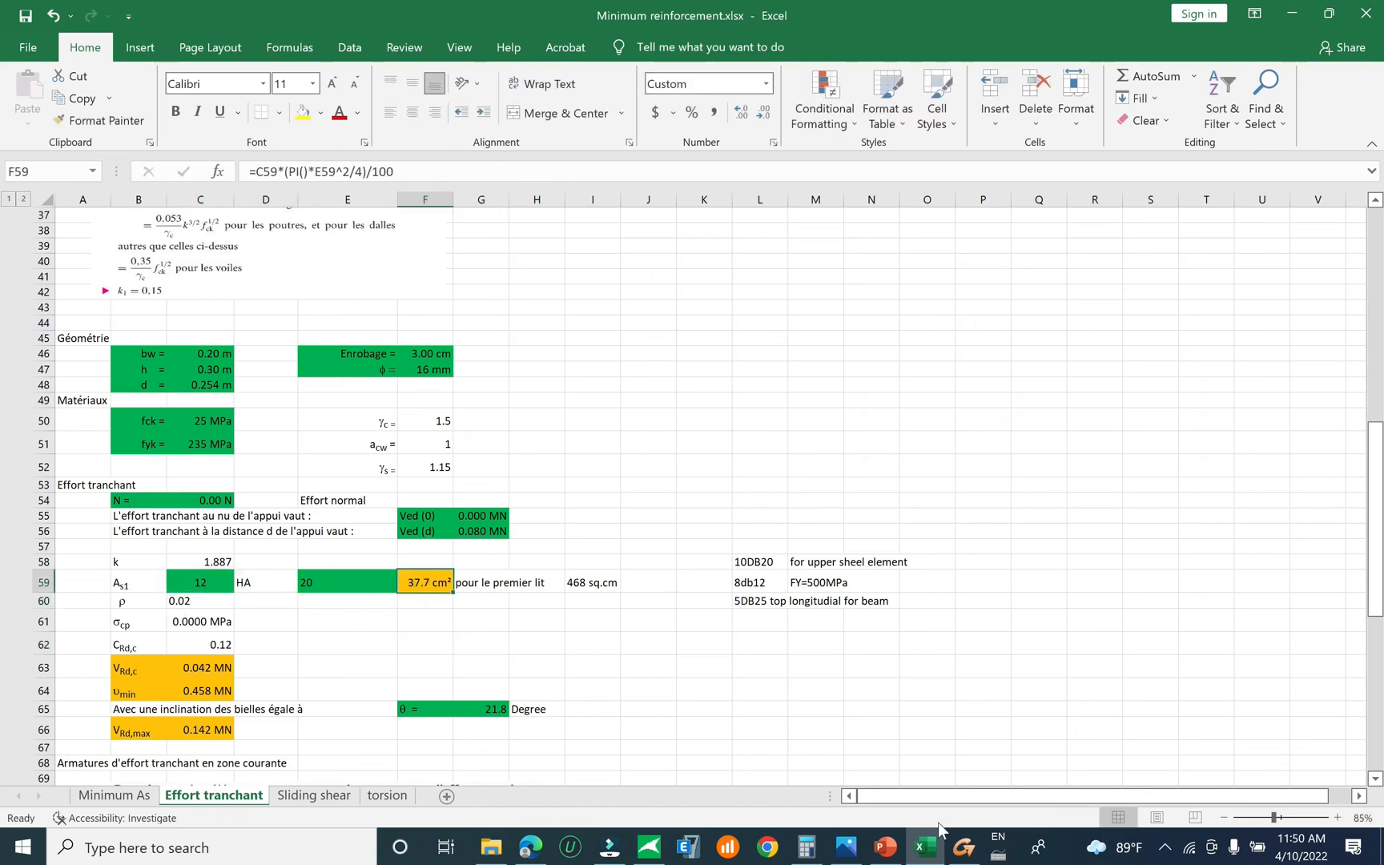
Change the upper shell's bar note in L58 to 12DB20 and review the bar entries listed below it
double_click(769, 565)
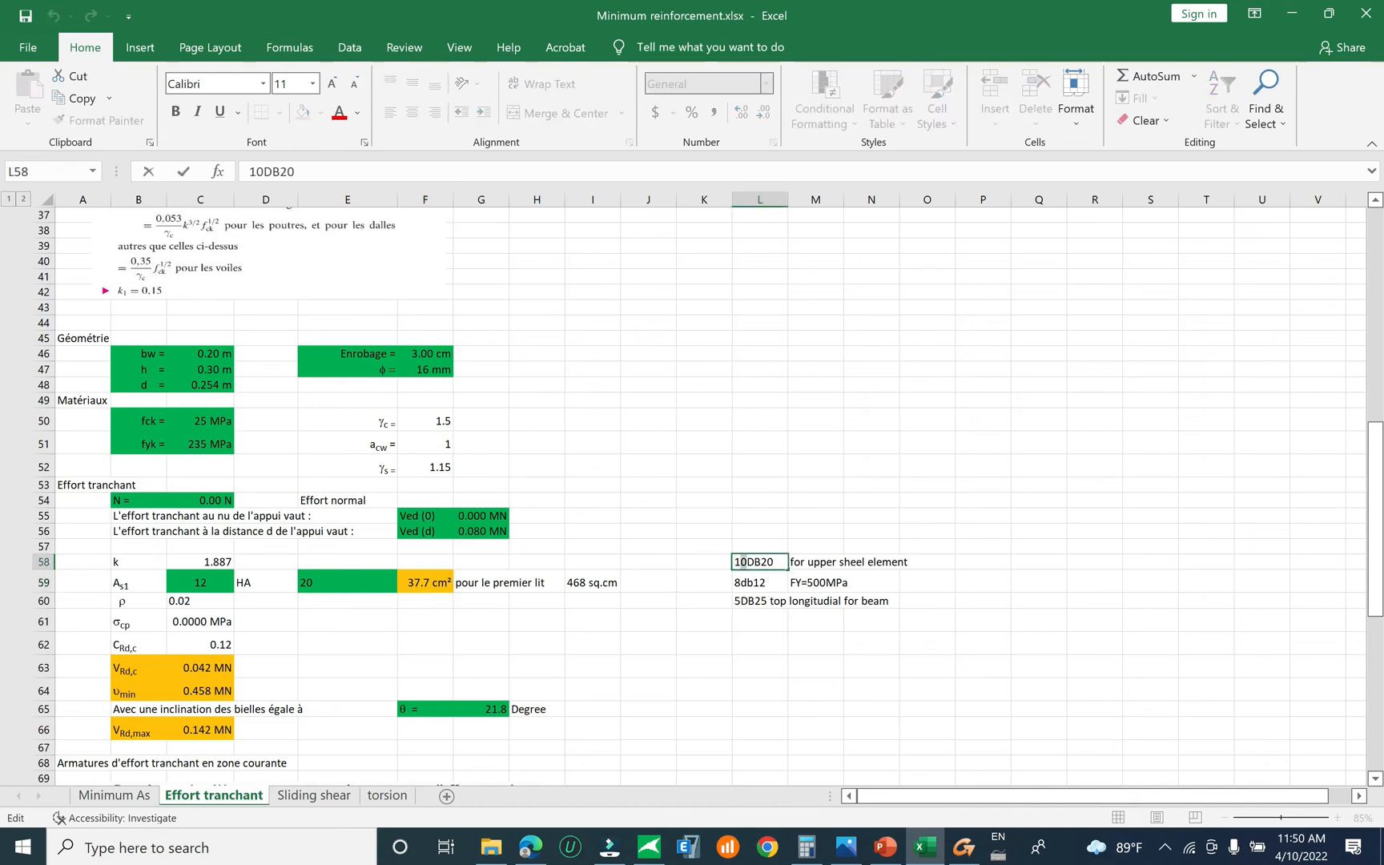
text(2)
click(791, 496)
click(748, 560)
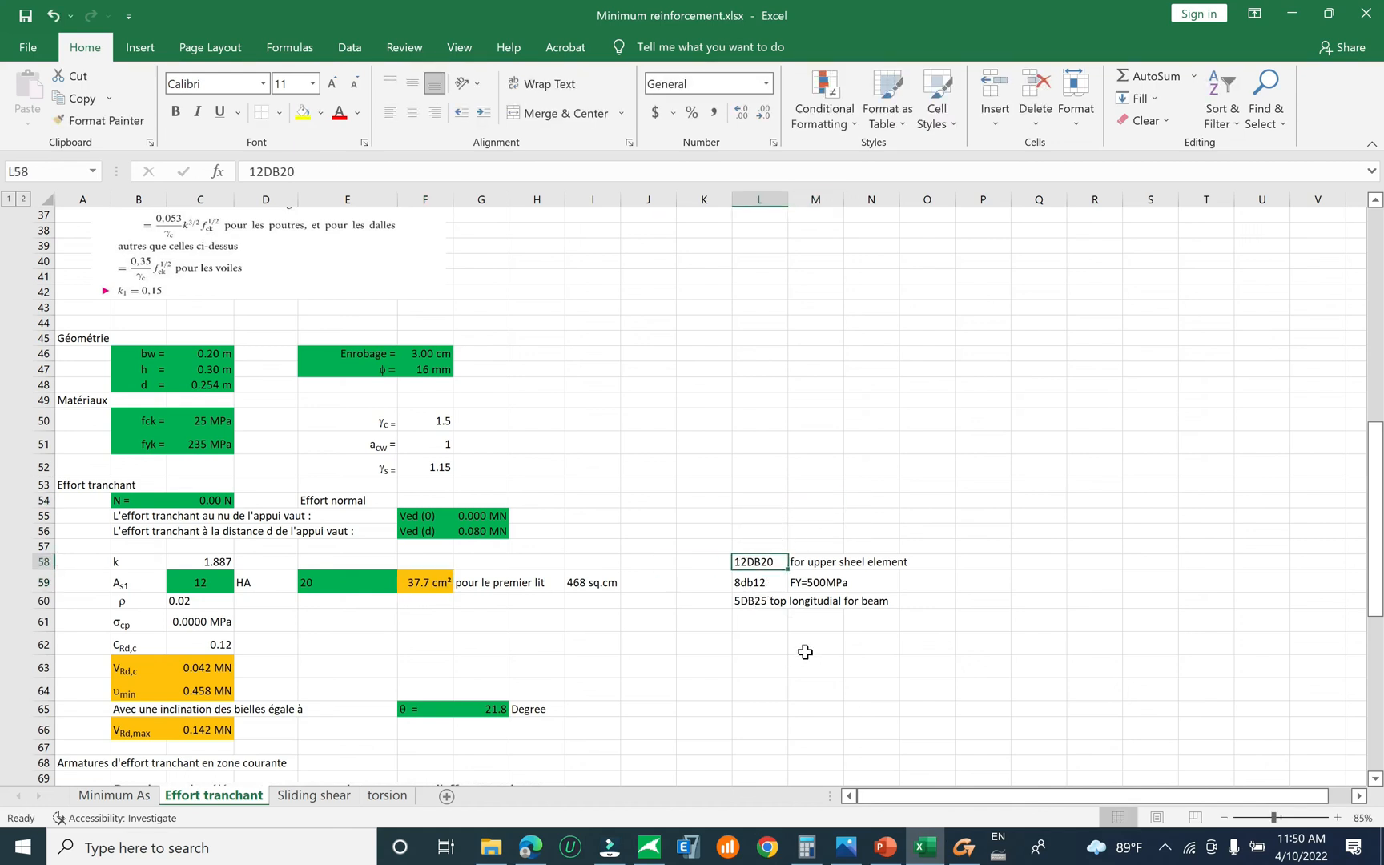
click(757, 582)
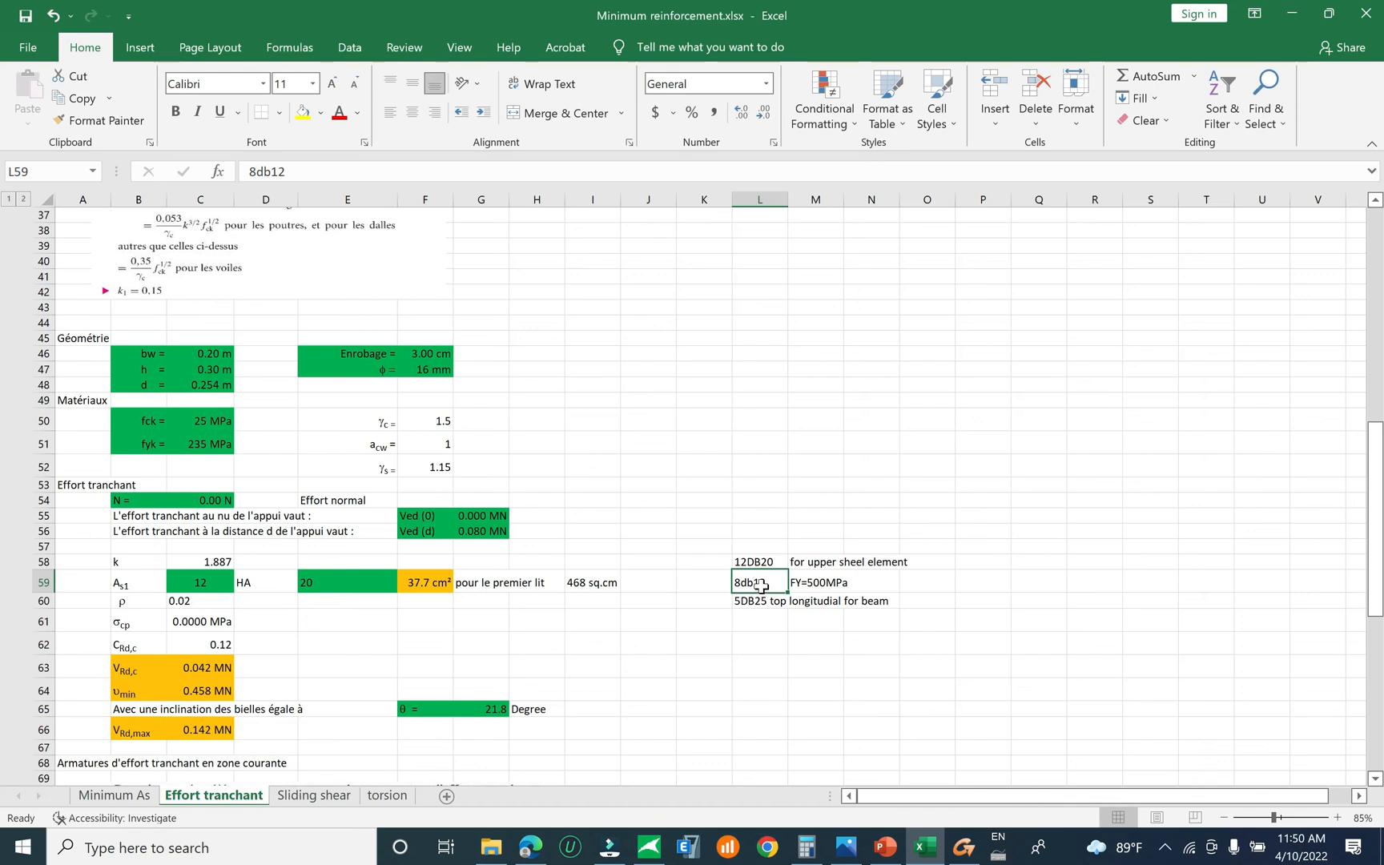
click(744, 604)
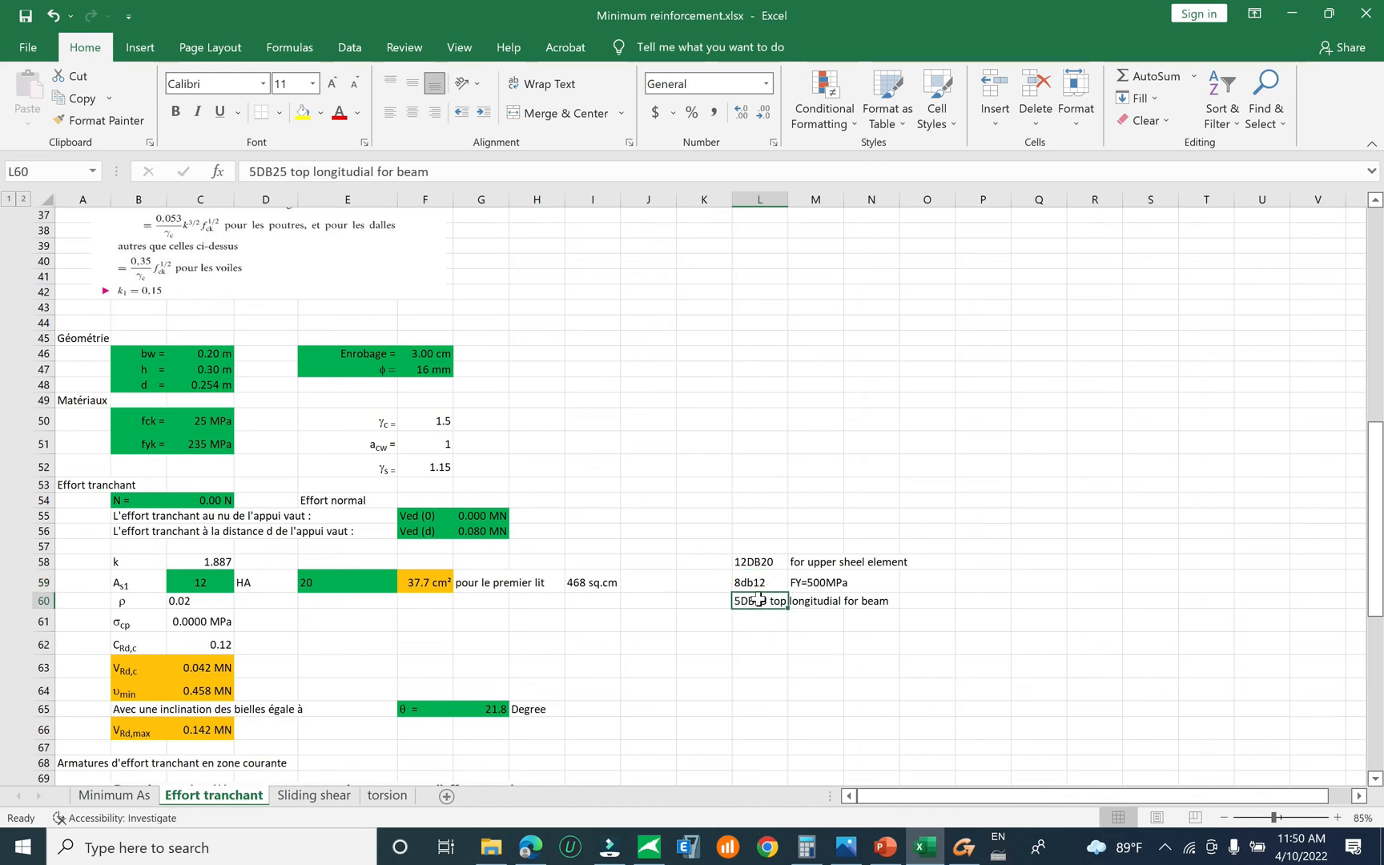
click(752, 560)
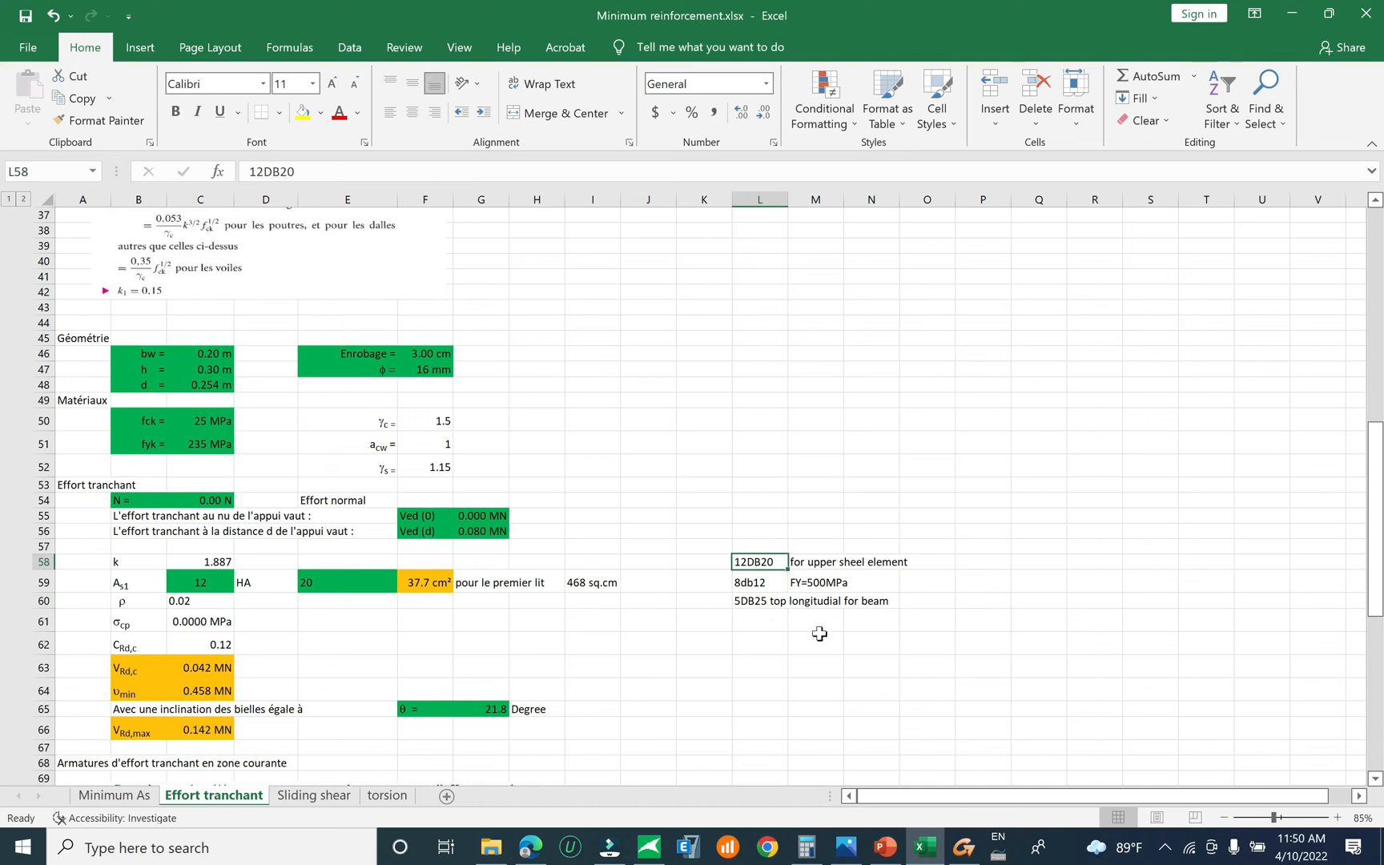
Switch to Advance Design and examine the Ayt grid values across the isolated bottom and wall plates
click(963, 847)
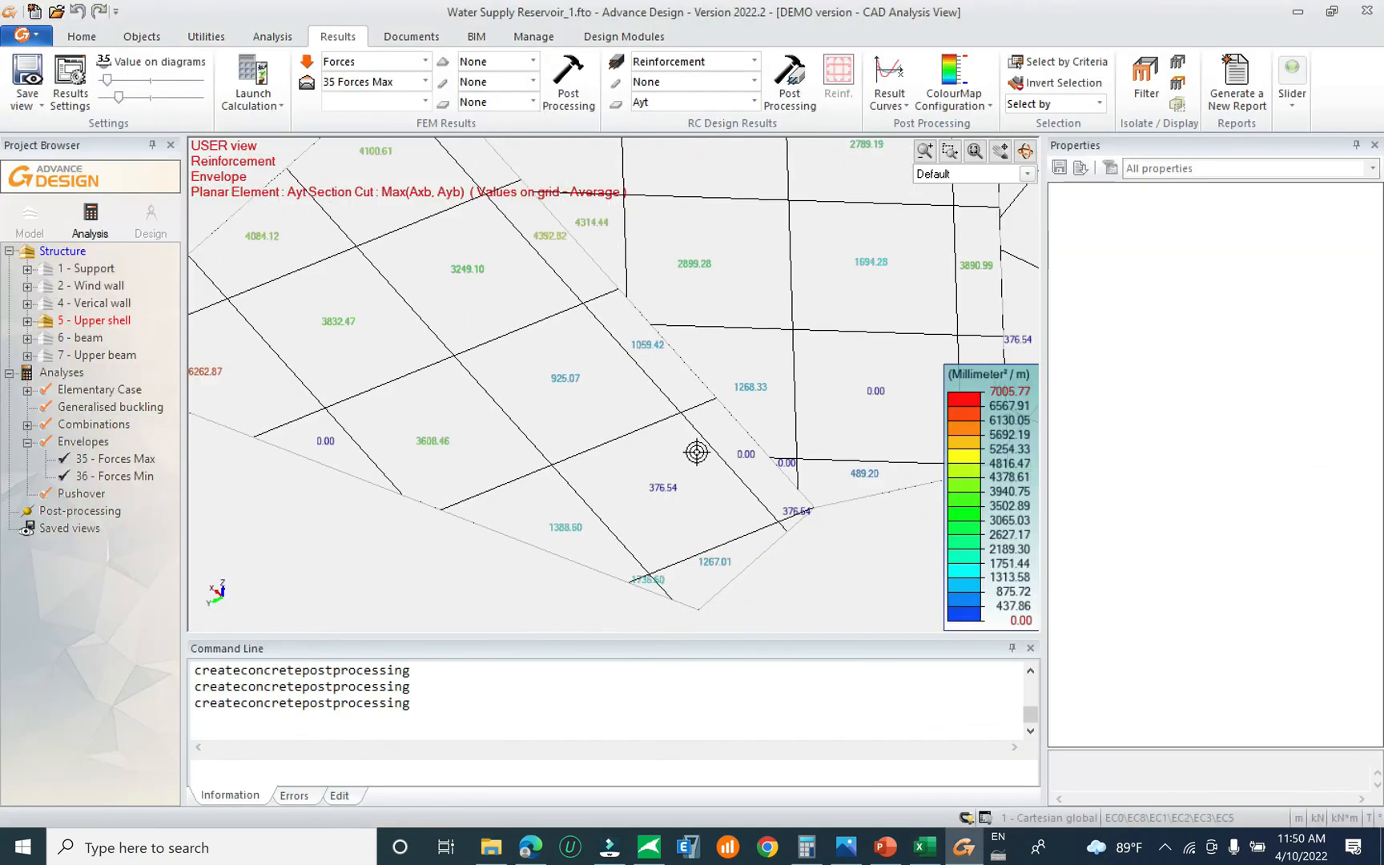
scroll(627, 449, down, 5)
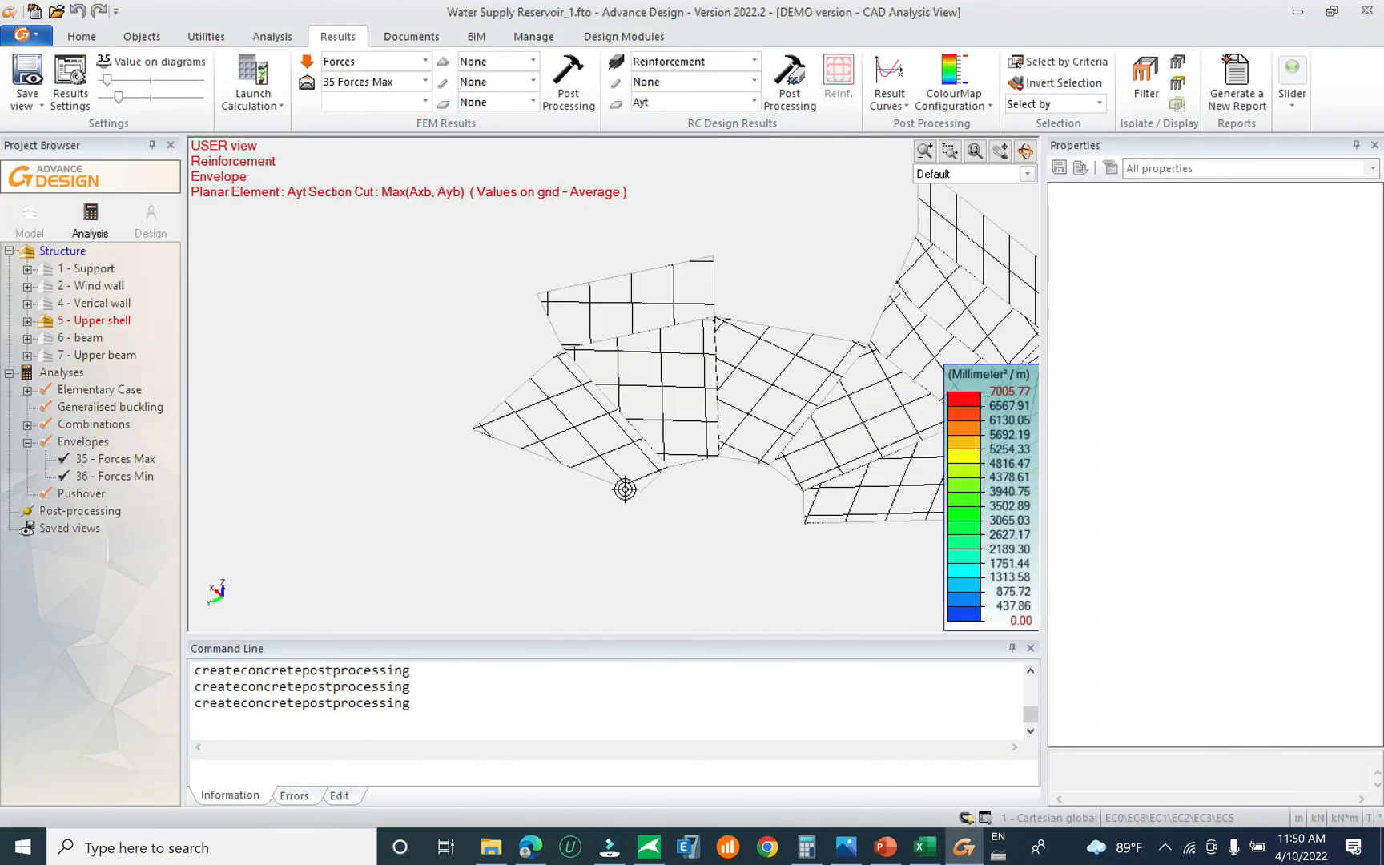
scroll(717, 441, up, 5)
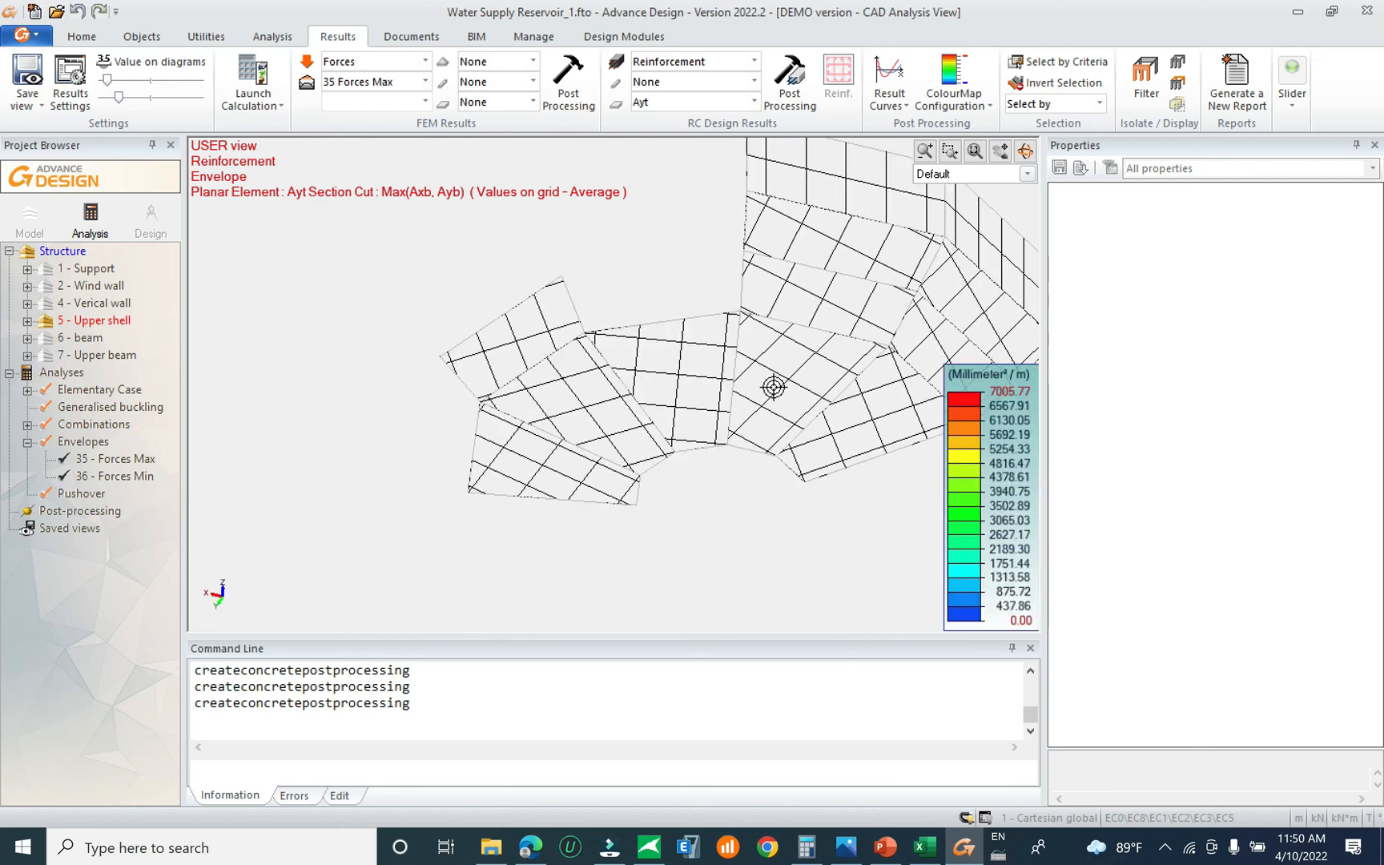
scroll(636, 441, up, 4)
scroll(639, 432, down, 4)
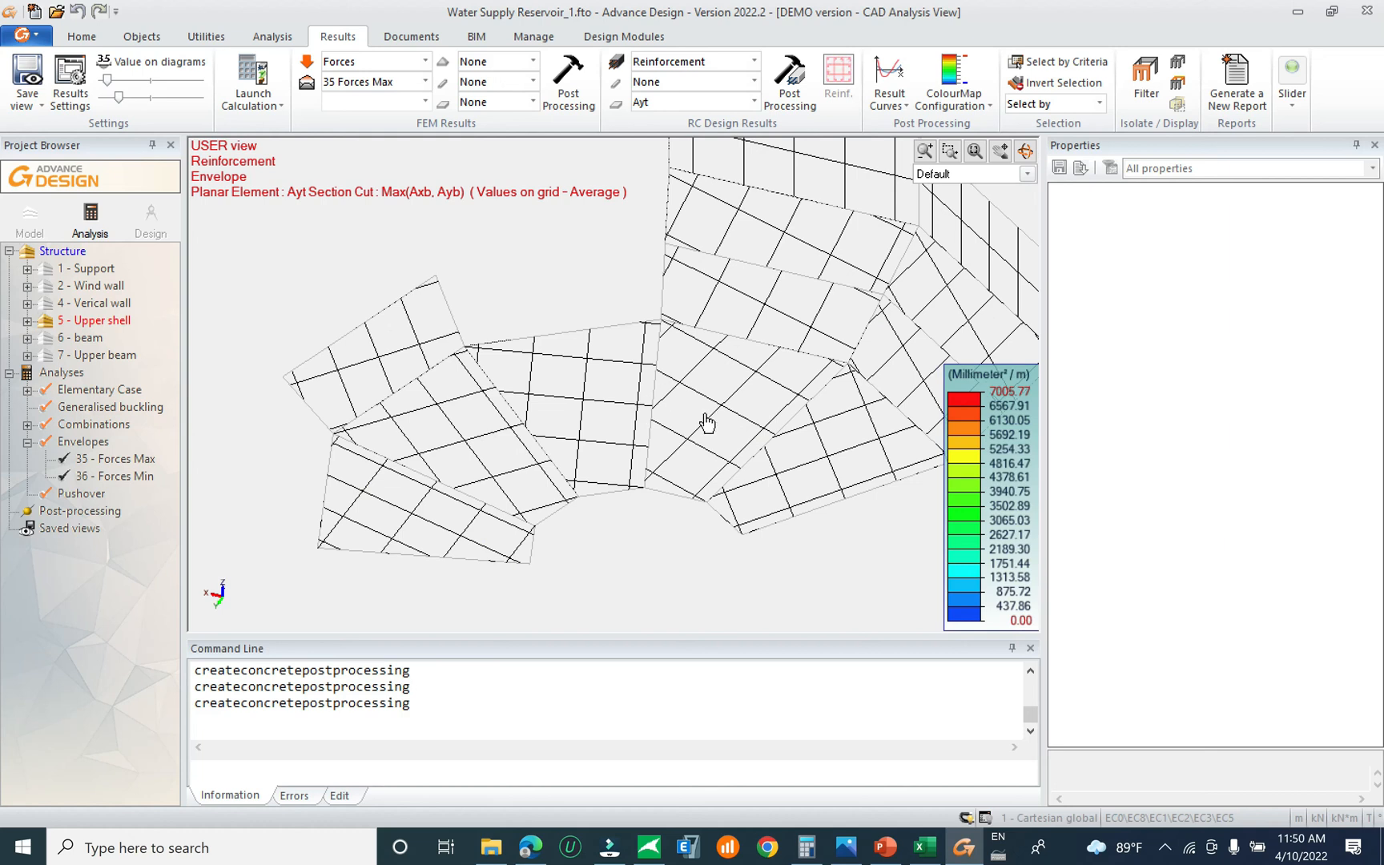
shift+middle_drag(707, 423, 776, 374)
scroll(797, 400, up, 5)
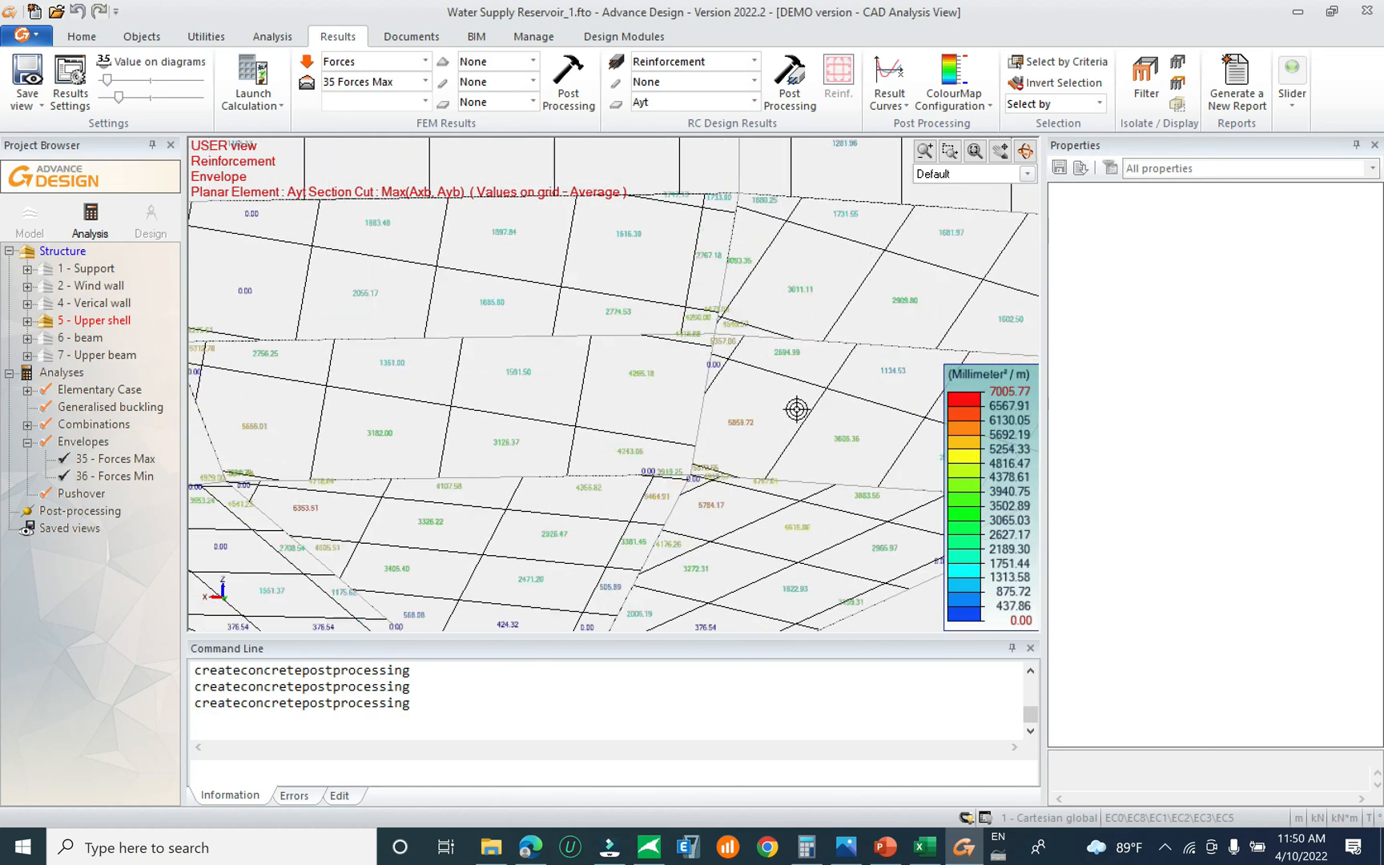
scroll(720, 433, down, 3)
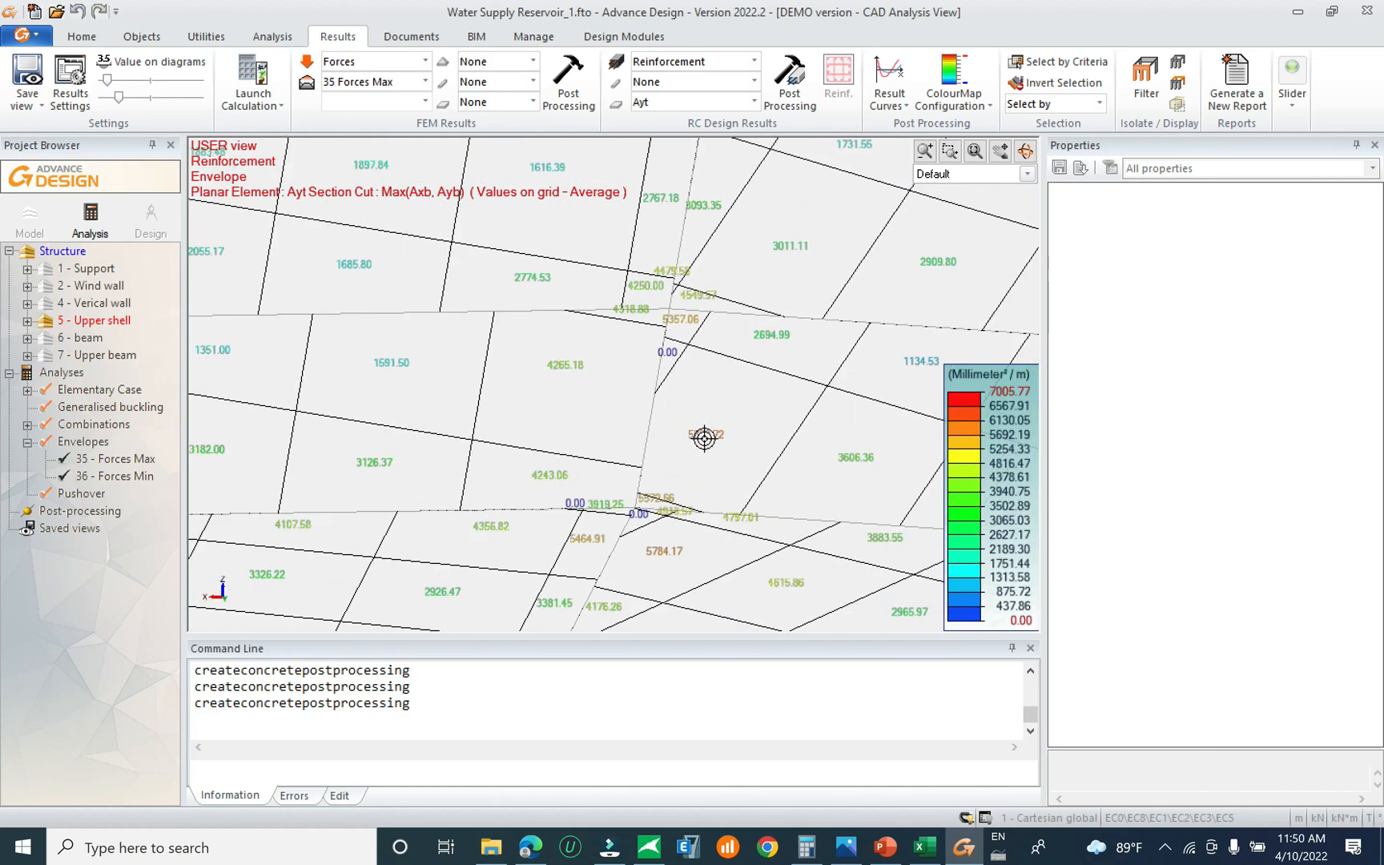
scroll(727, 428, down, 5)
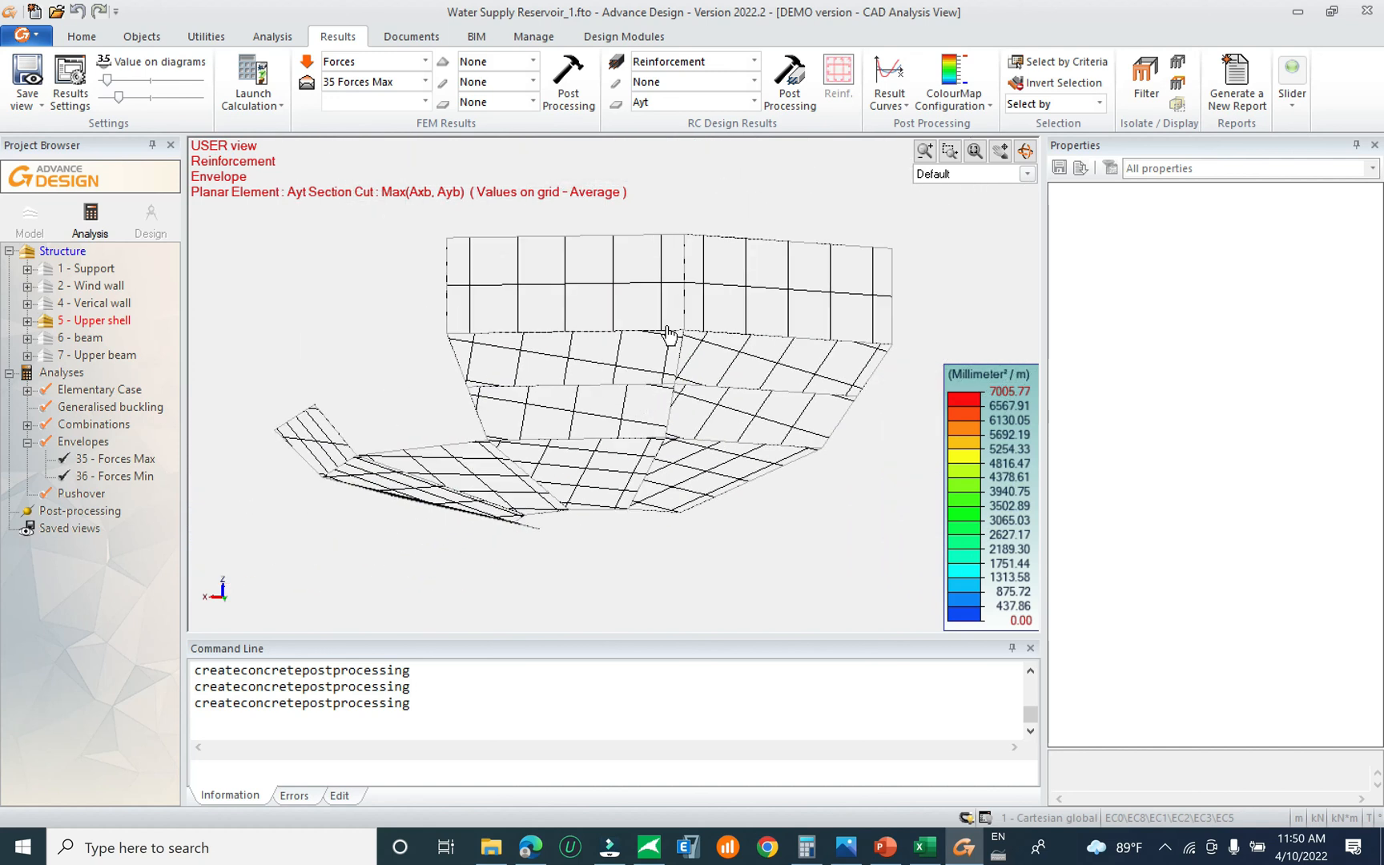
Select the Upper shell system in the project structure
click(753, 102)
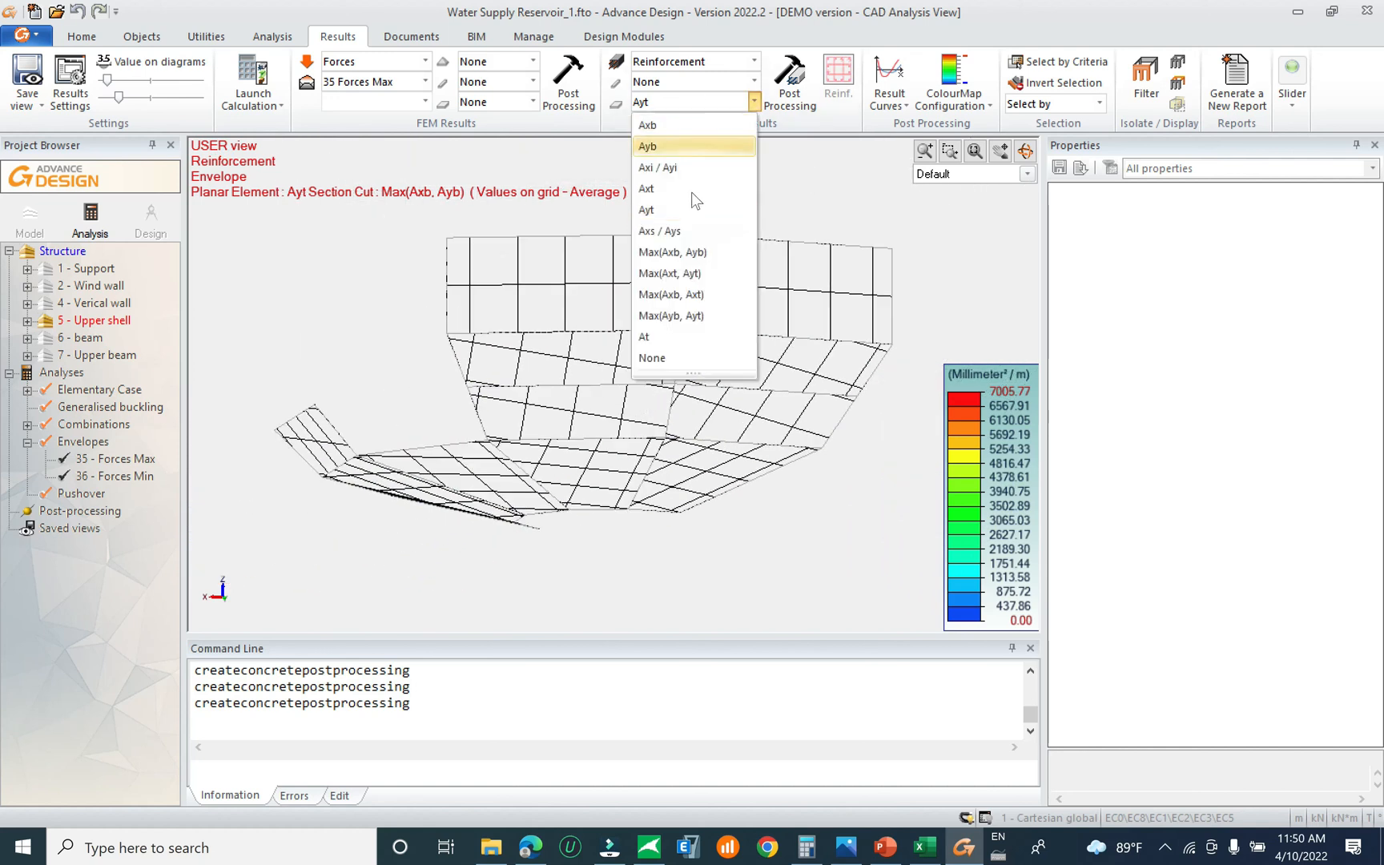
click(479, 350)
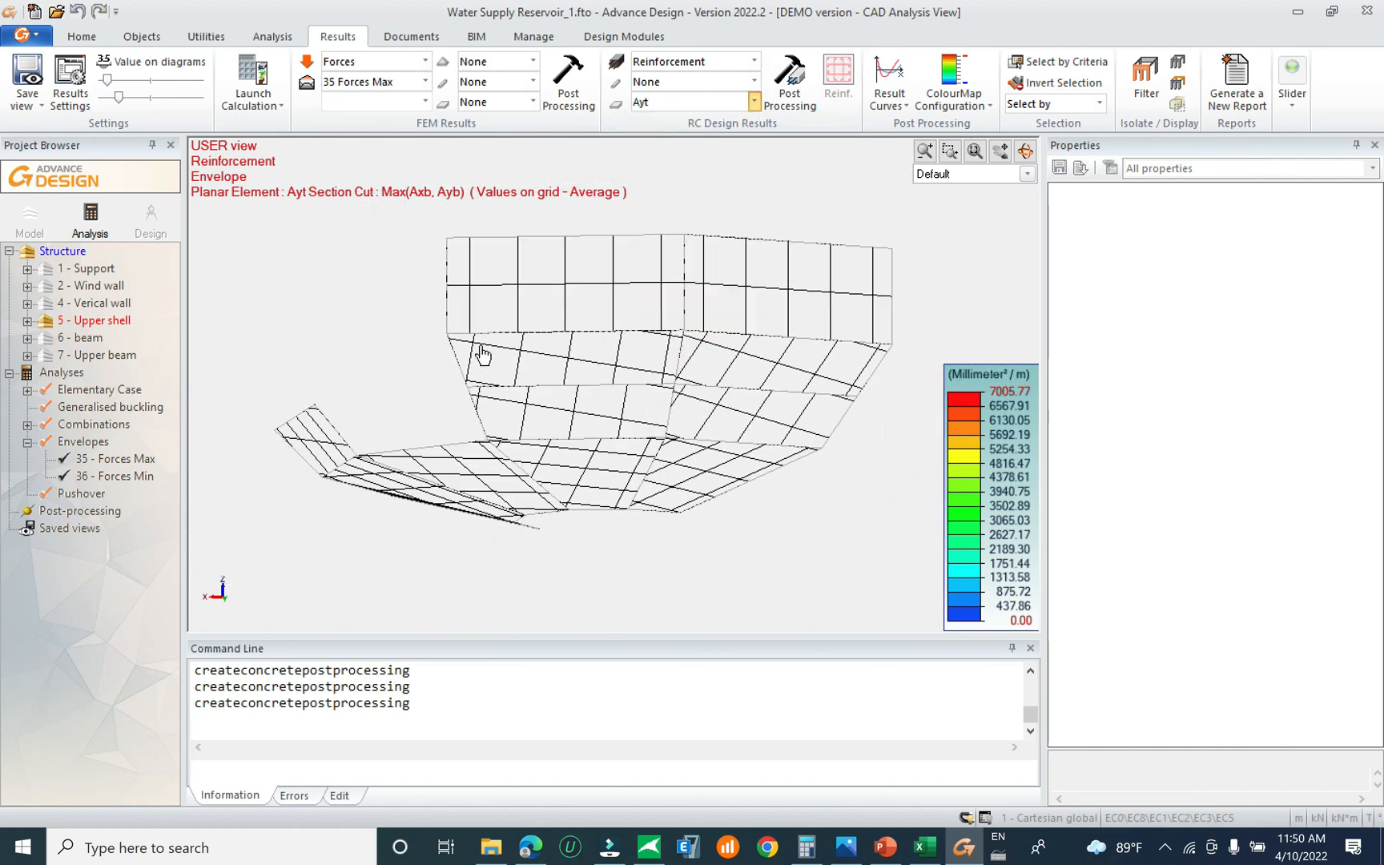
click(110, 322)
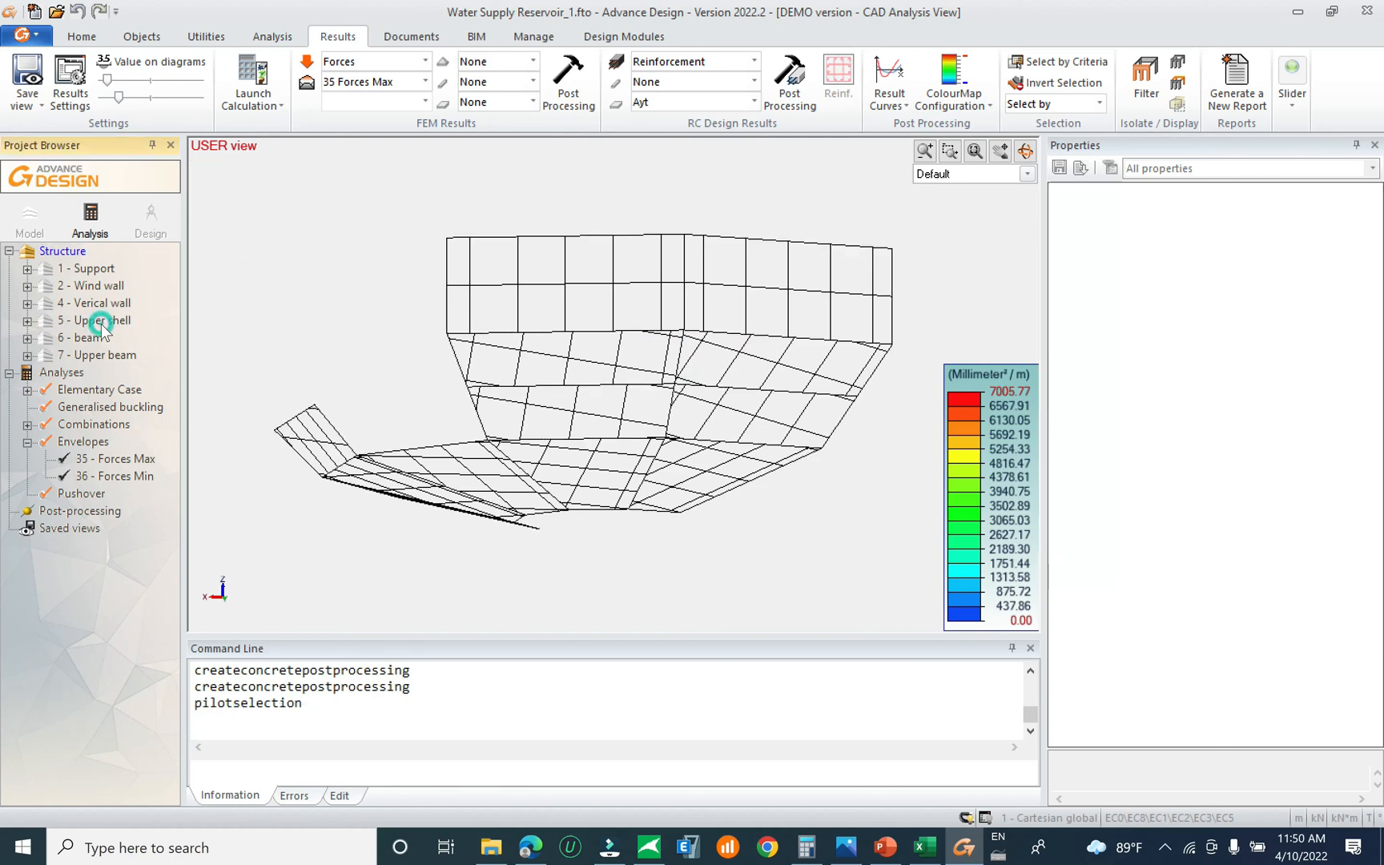